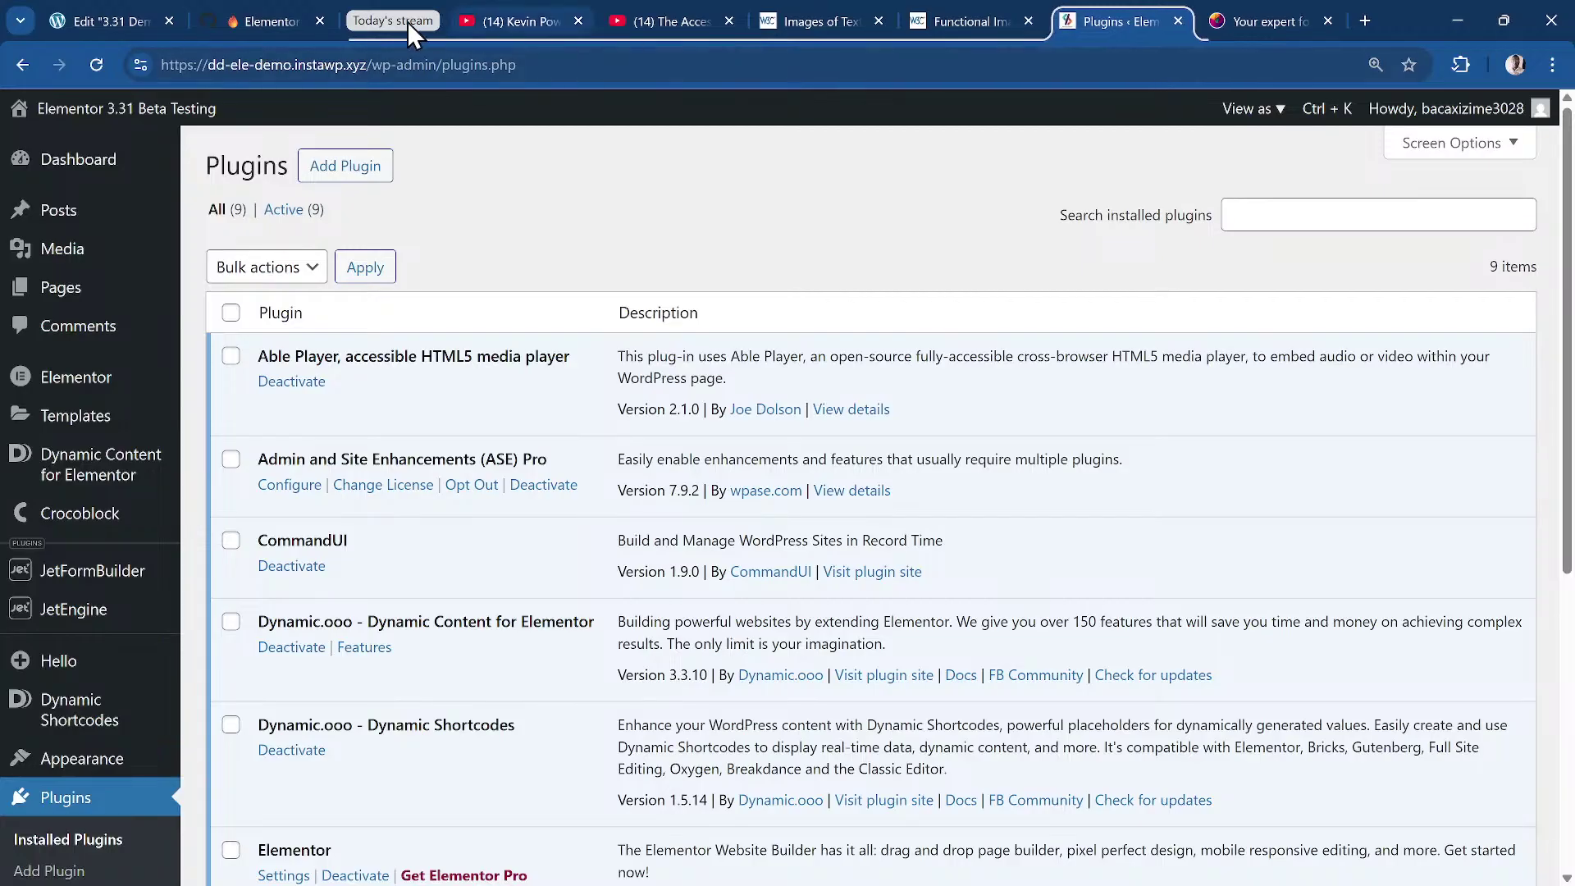
Switch to the 3.31 Demo page editor and open the Theme Builder by searching the Finder for "header".
left_click(407, 21)
left_click(81, 21)
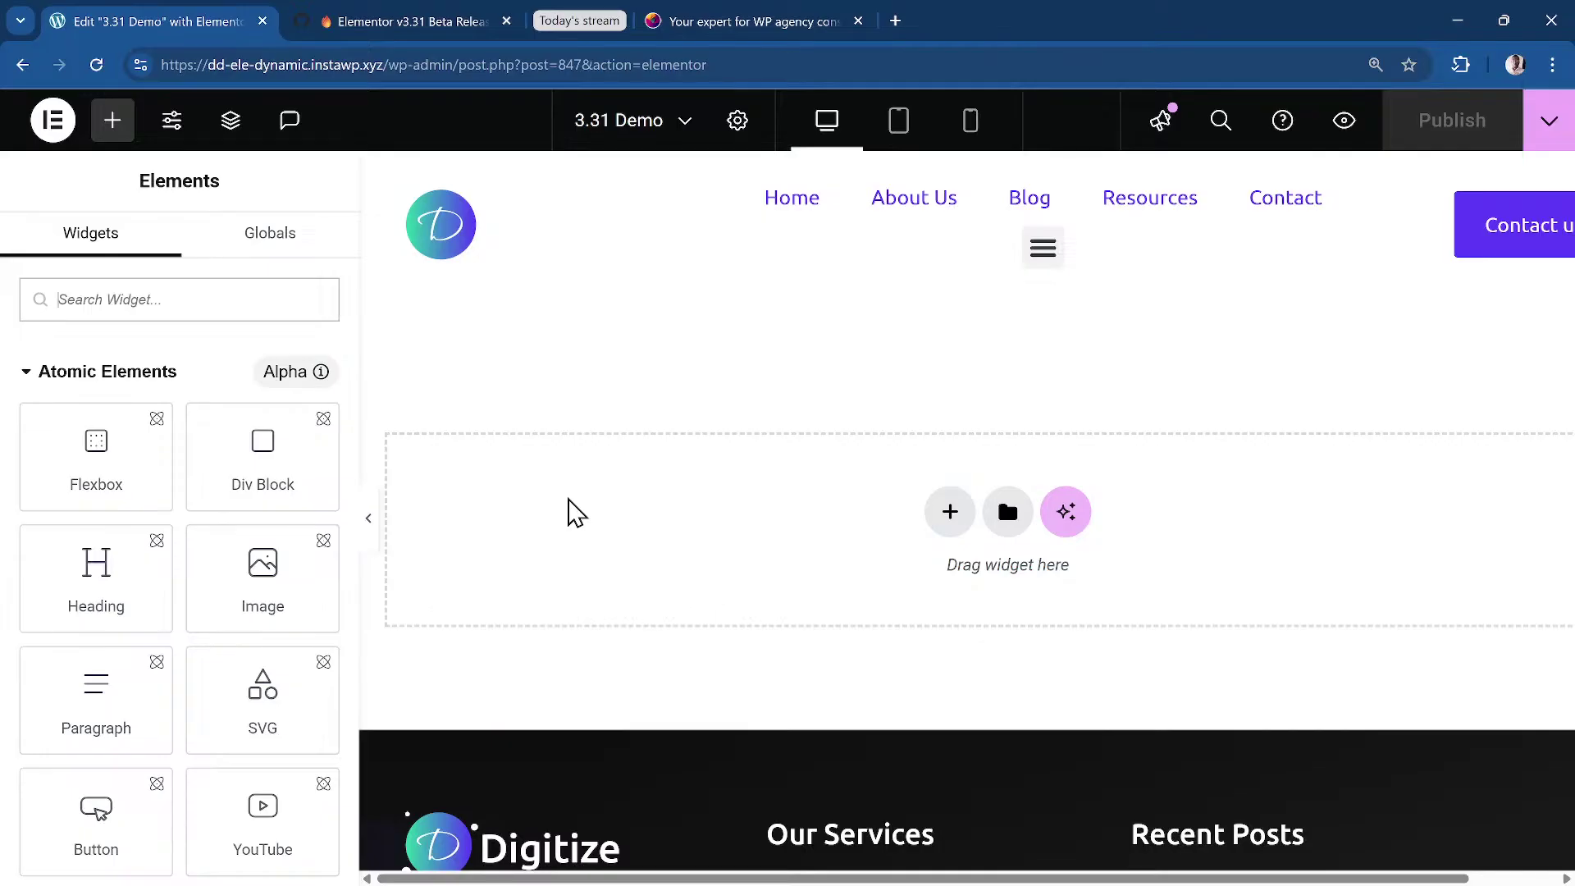
key("ctrl+e")
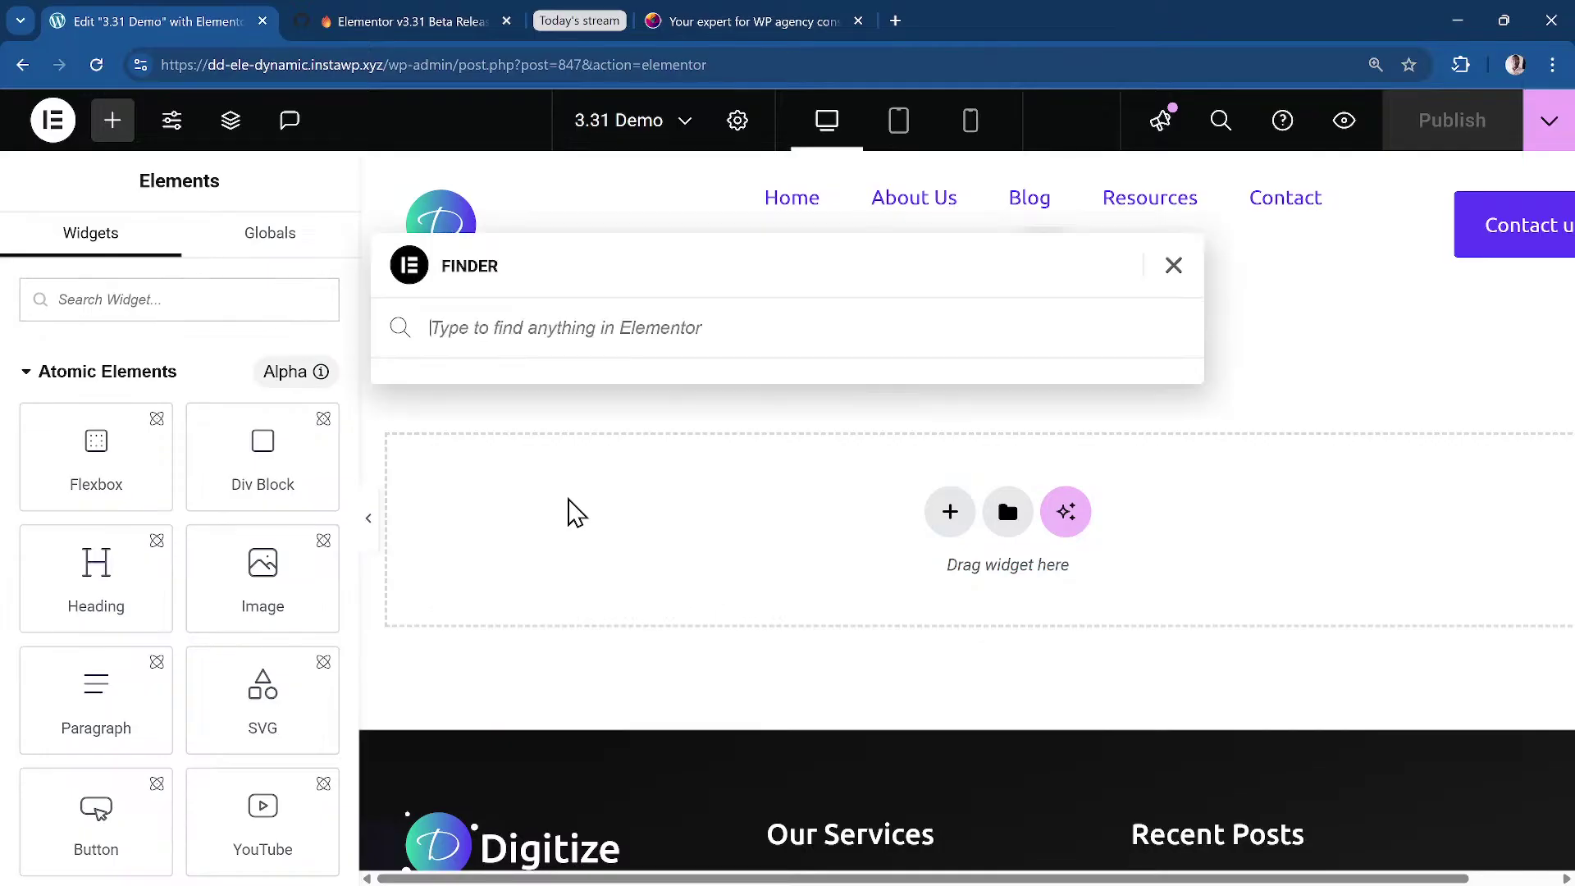
type("header")
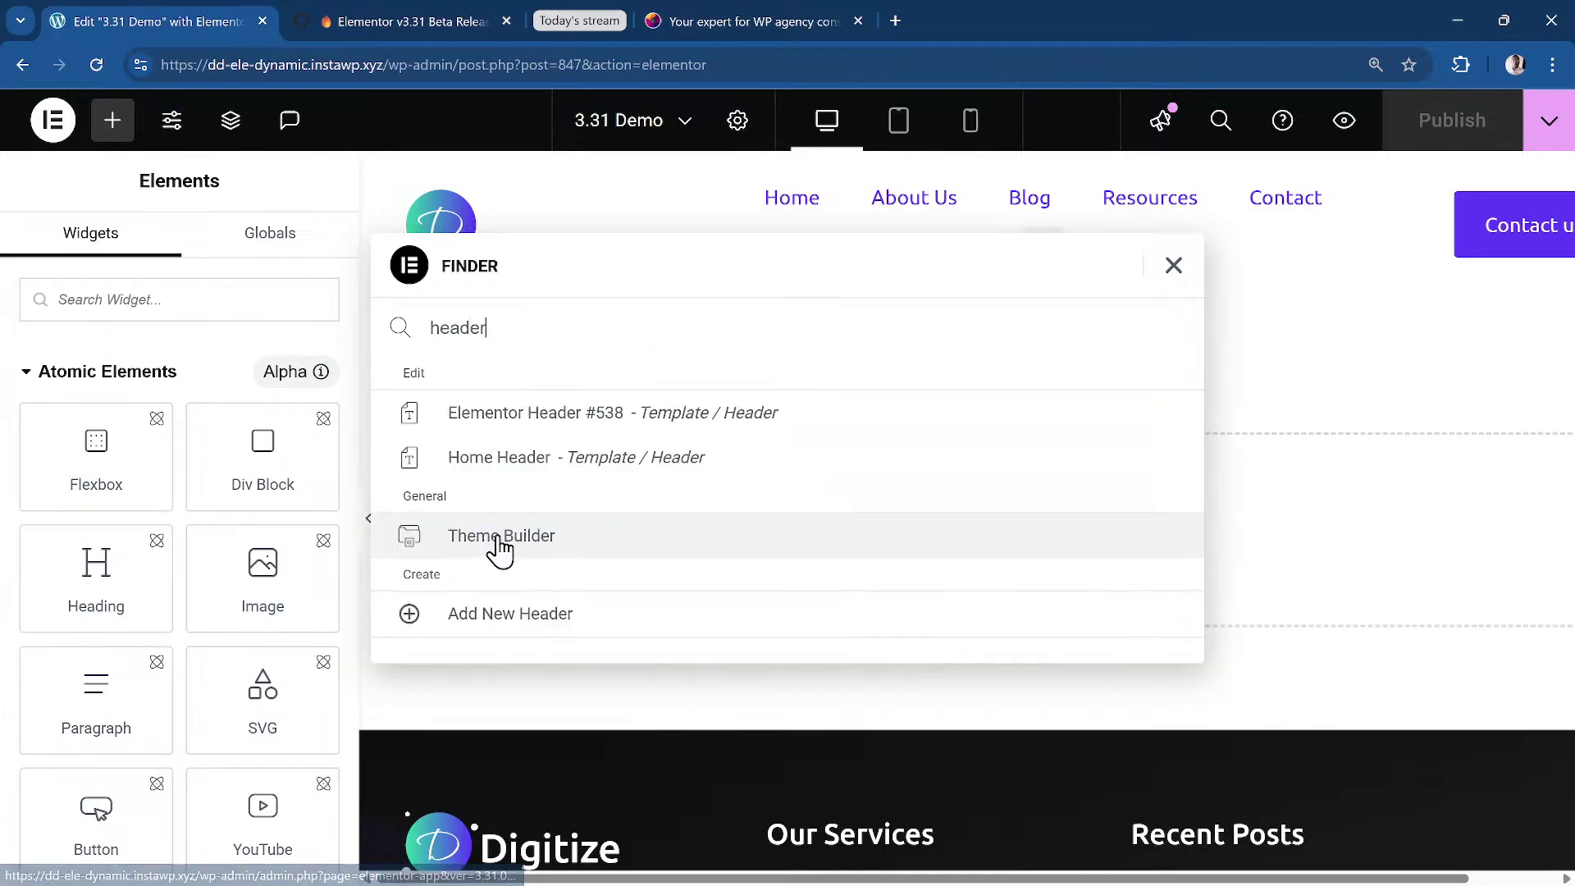
left_click(578, 537)
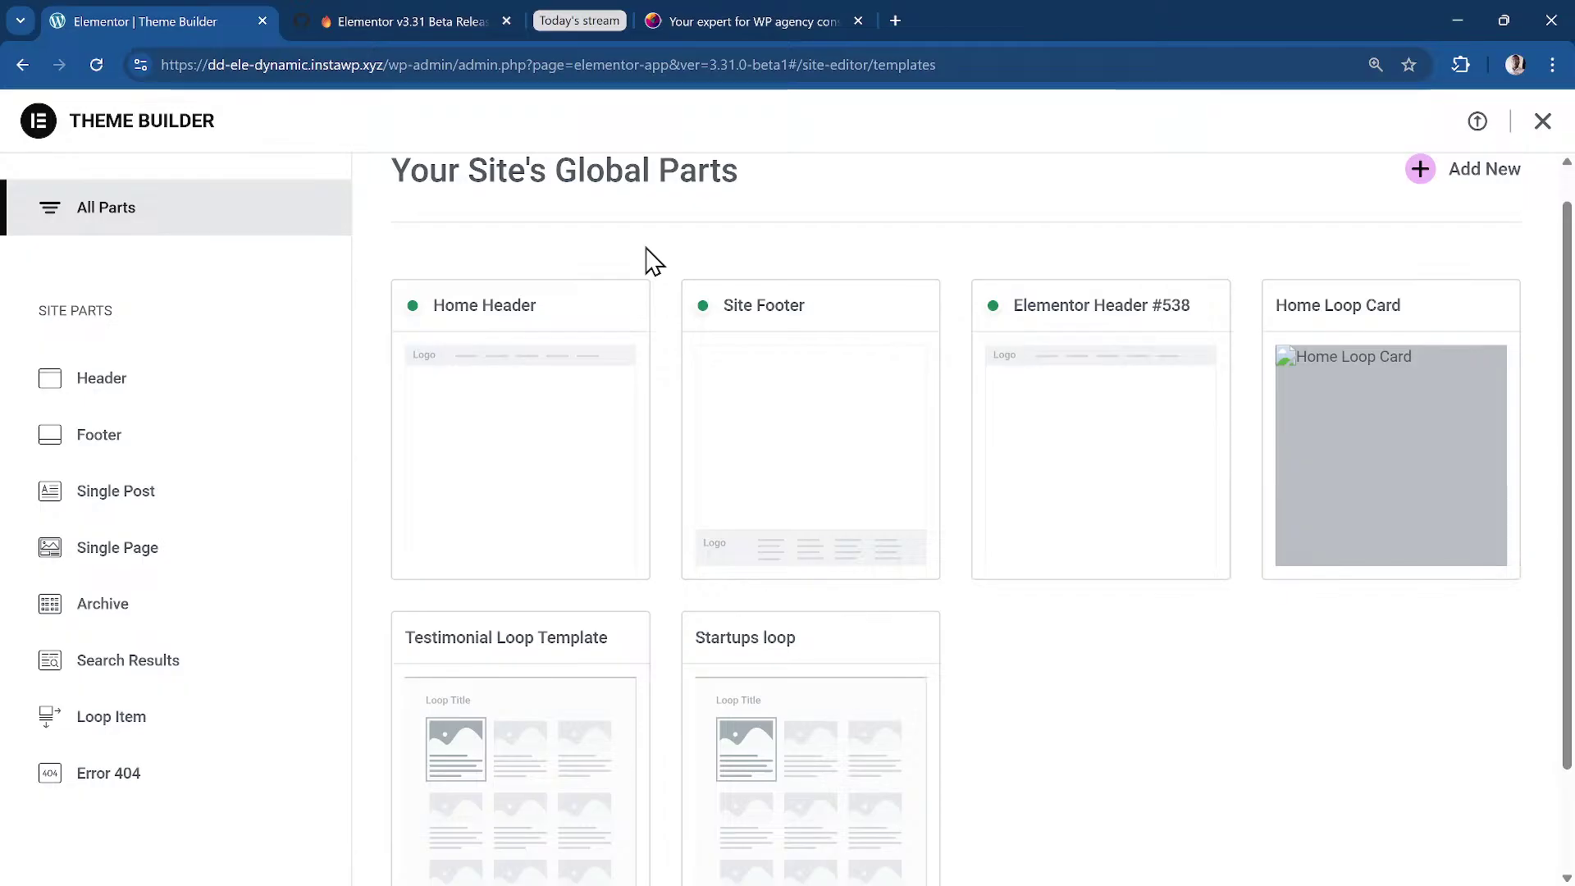
key("ctrl+k")
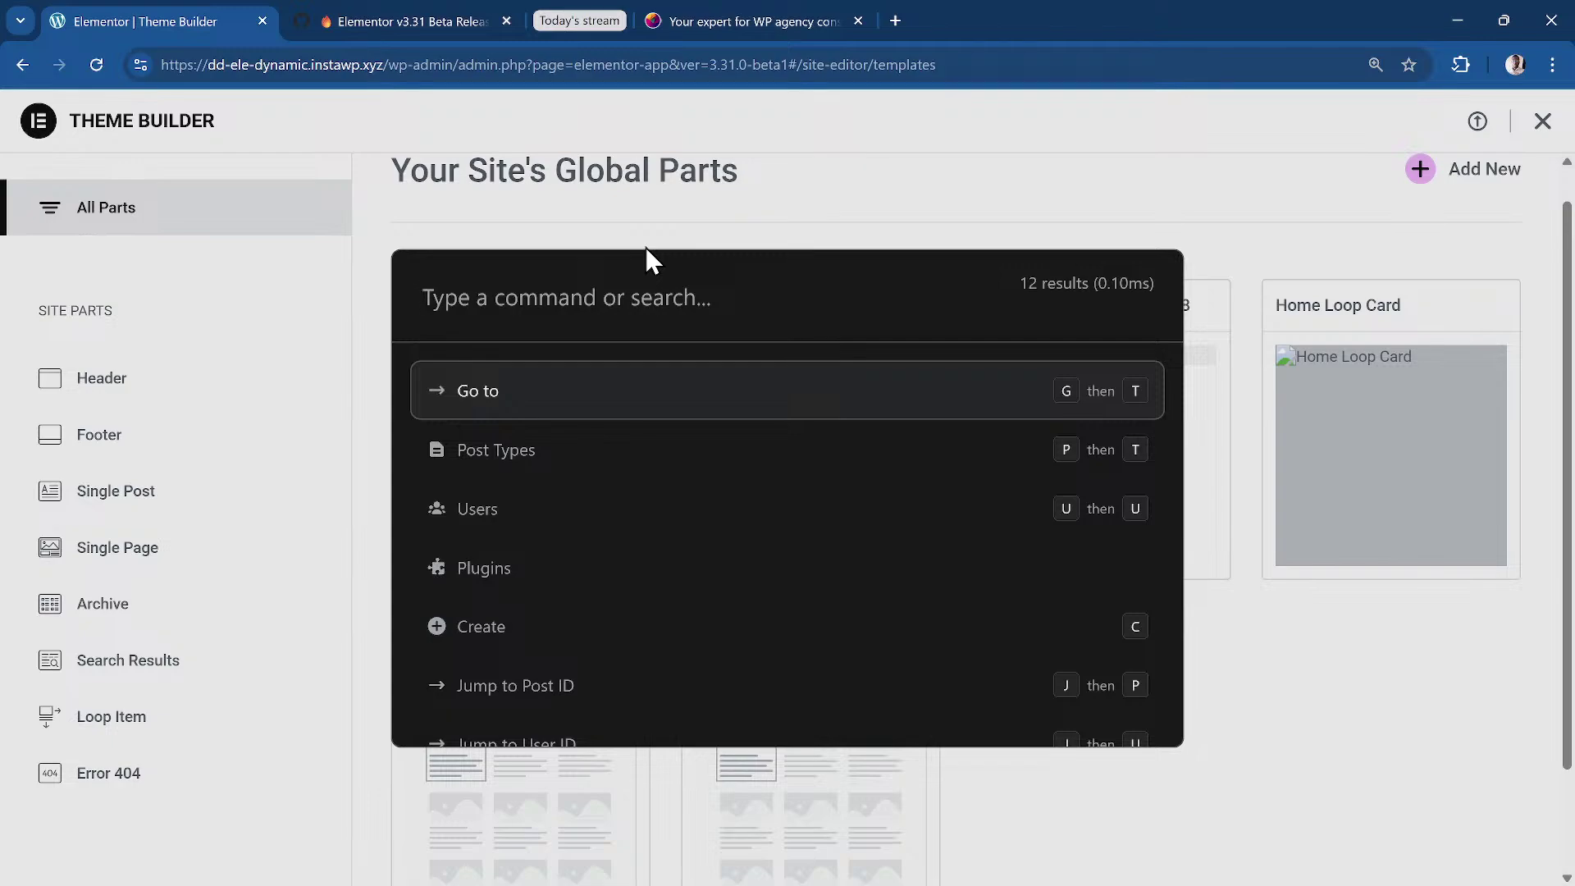
key("Escape")
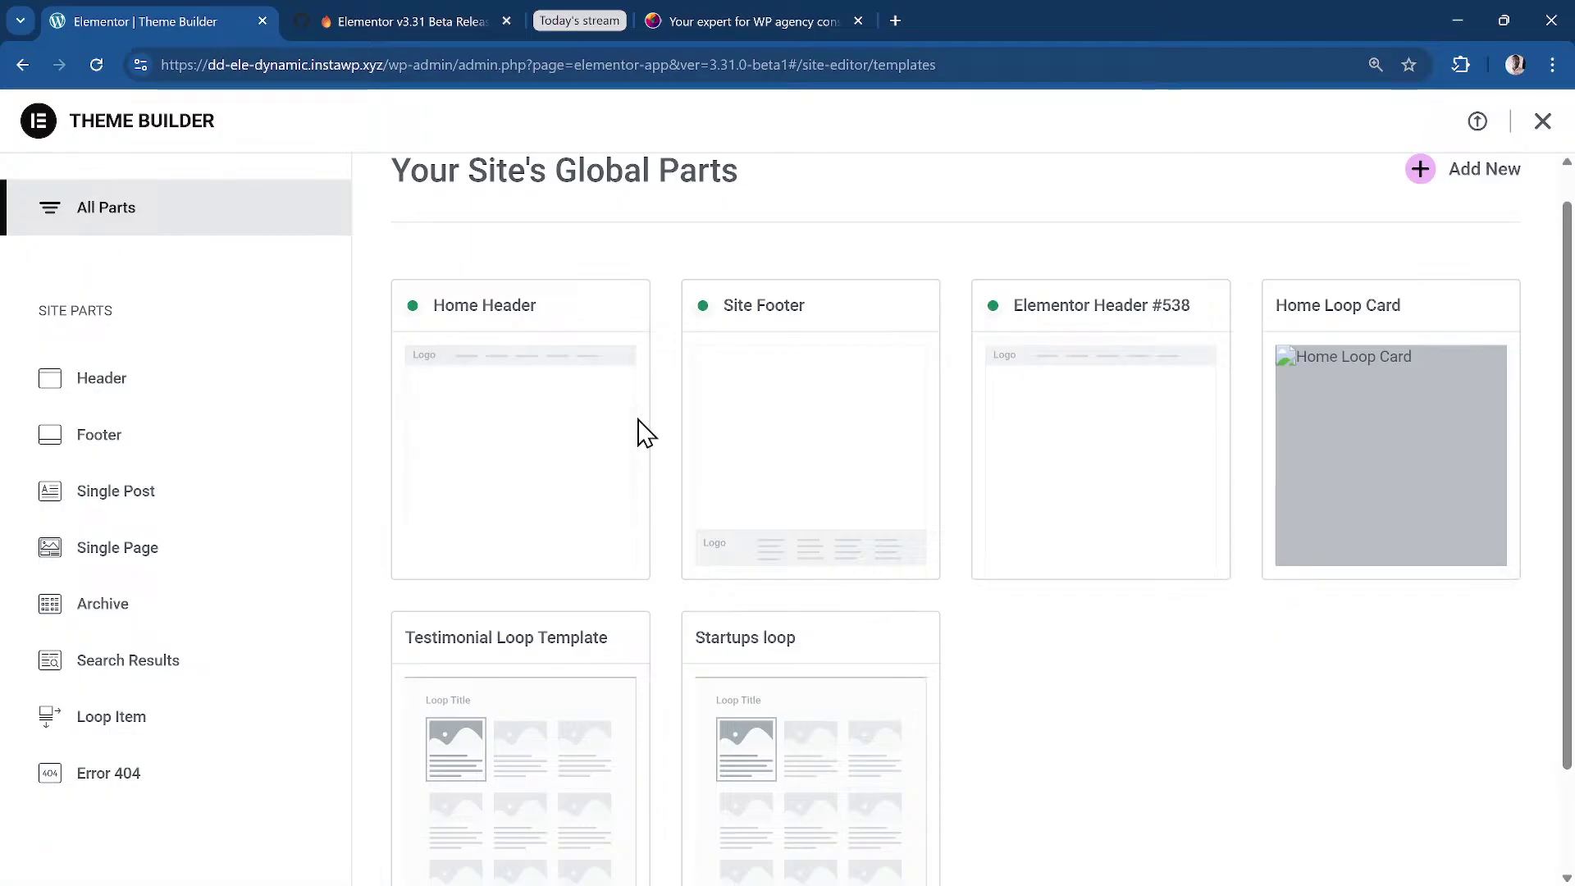
Create a new Header site part in the Theme Builder and dismiss the template library to start blank.
left_click(1504, 179)
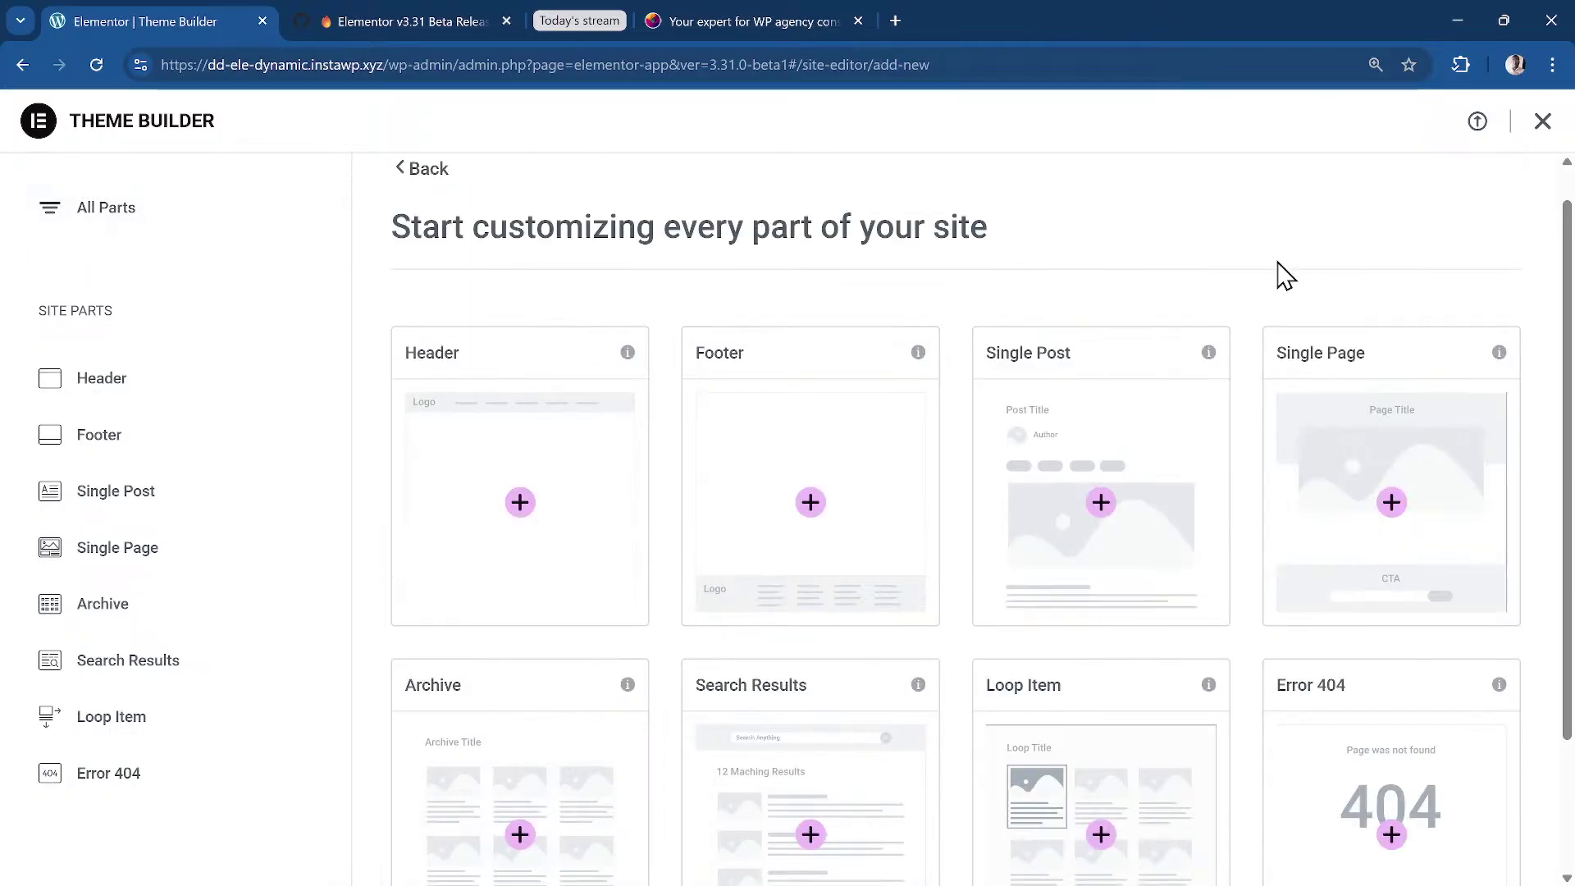
scroll(911, 283, "up", 1)
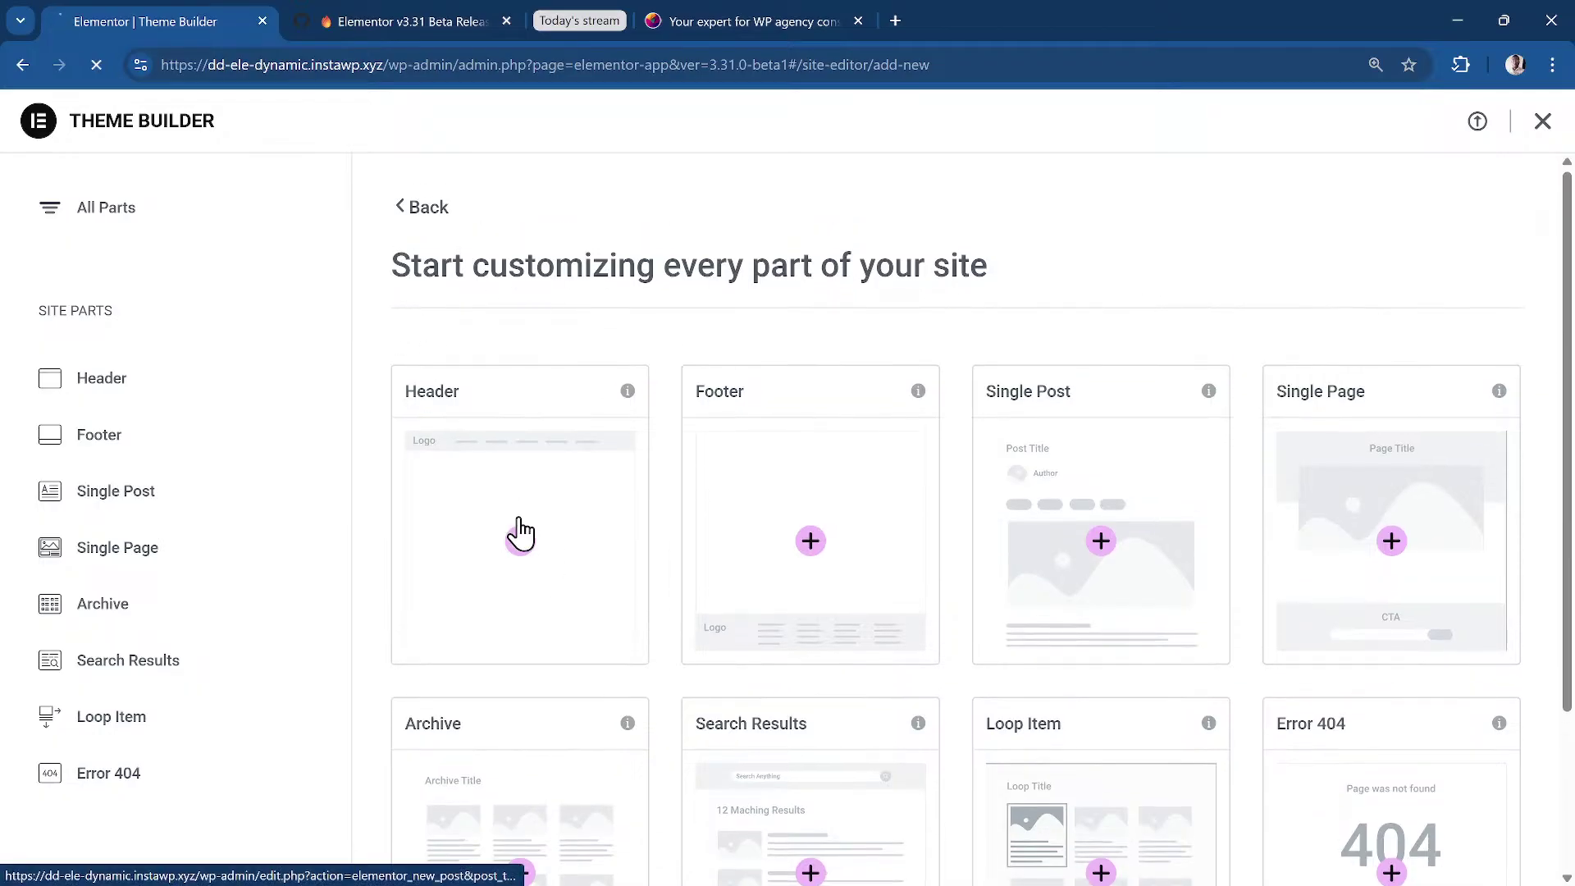
left_click(531, 543)
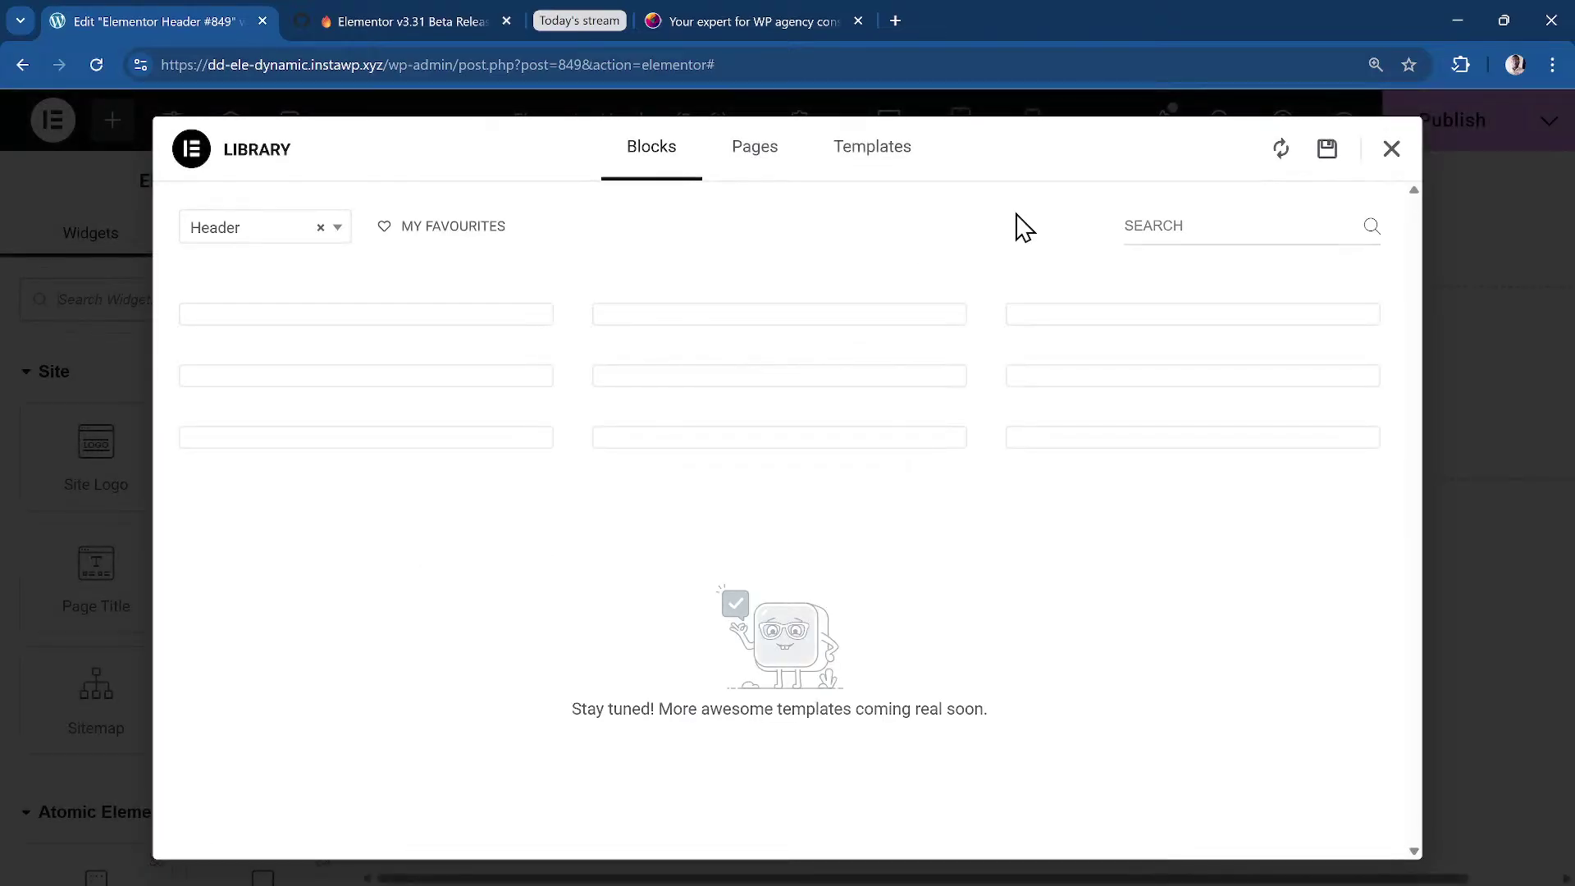
left_click(1392, 149)
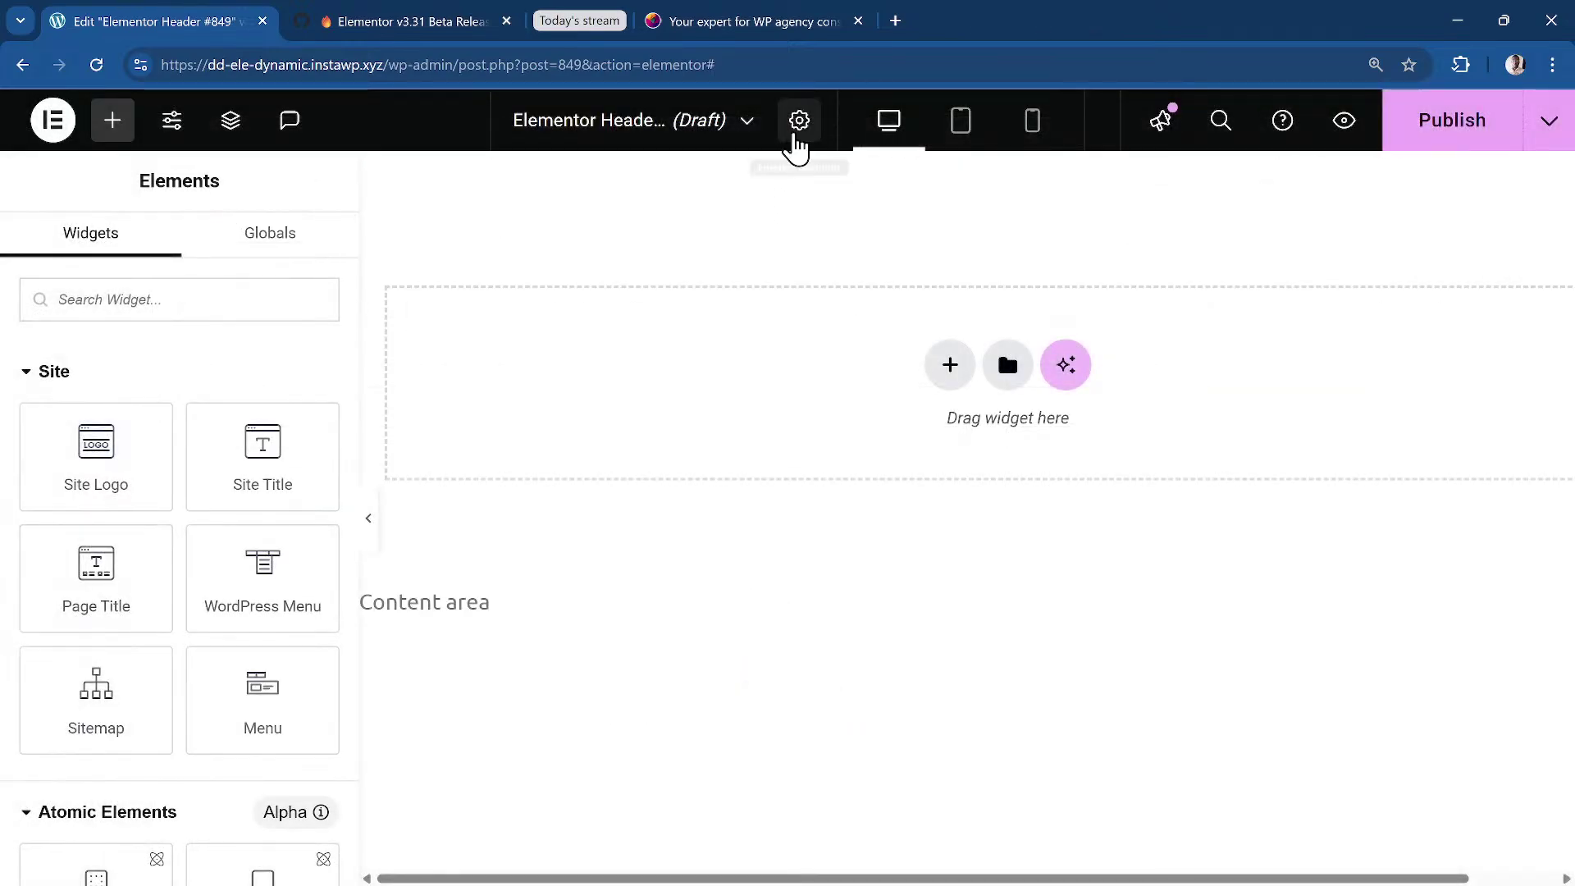
Review the available HTML tag options in the new header's general settings.
left_click(799, 123)
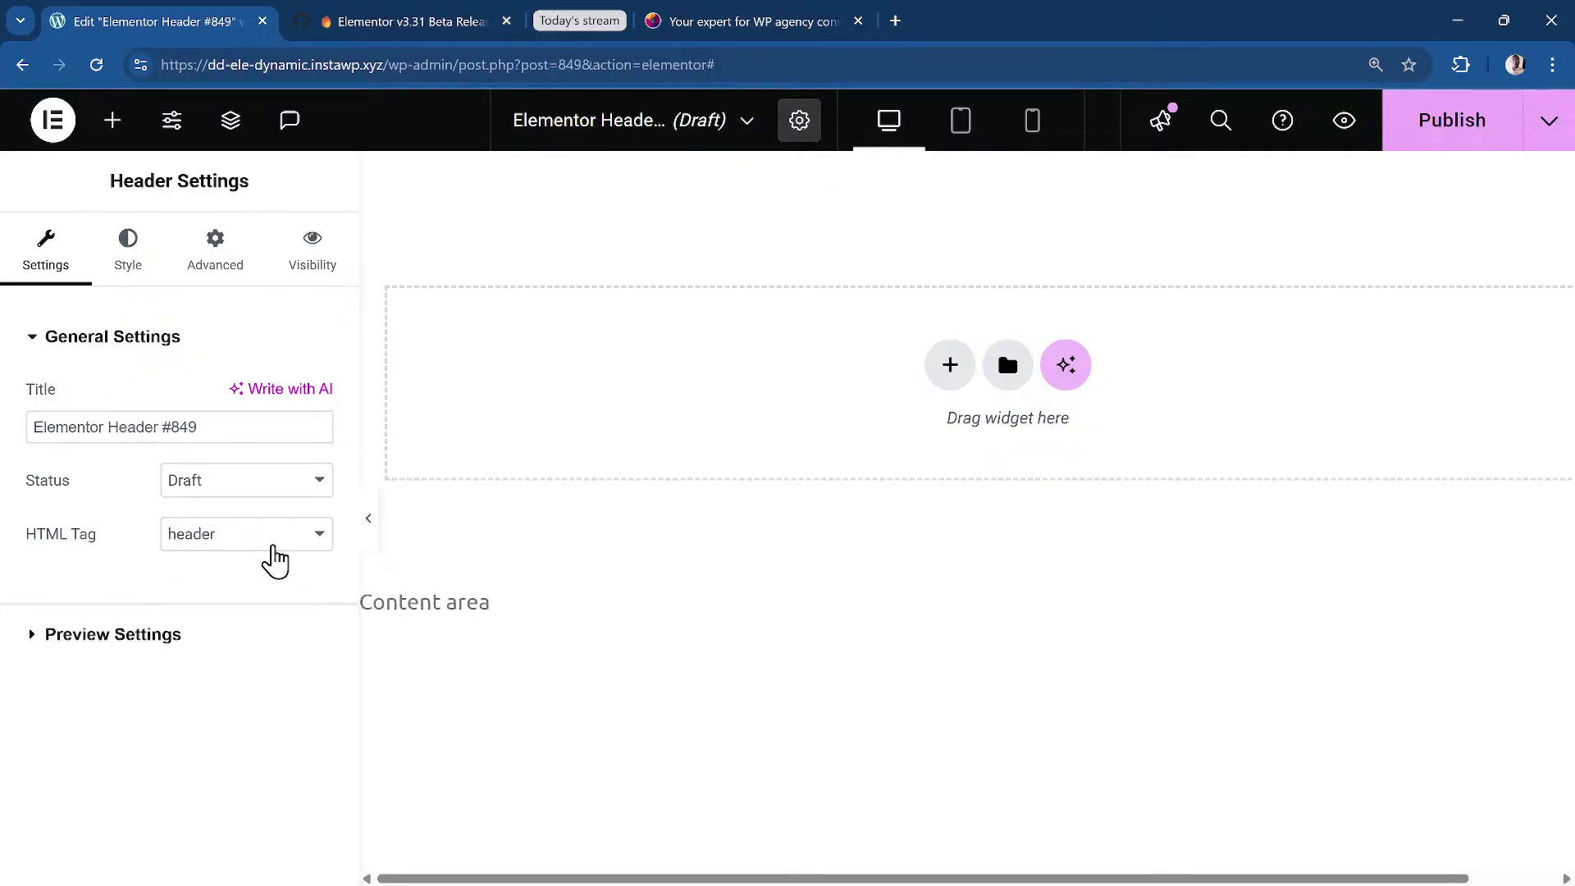
left_click(283, 543)
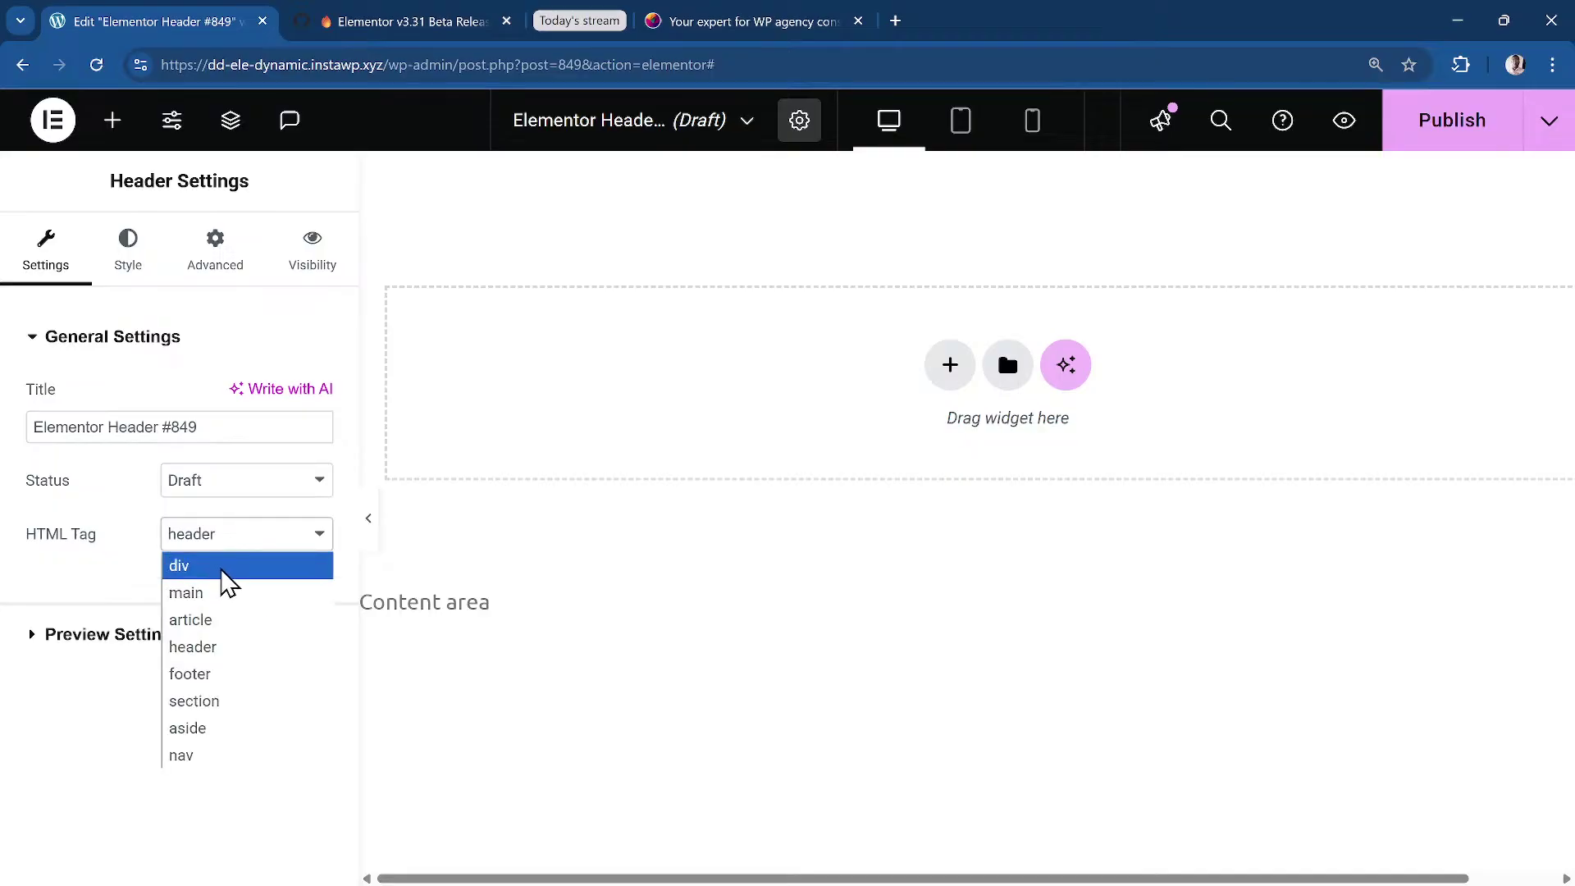
left_click(76, 607)
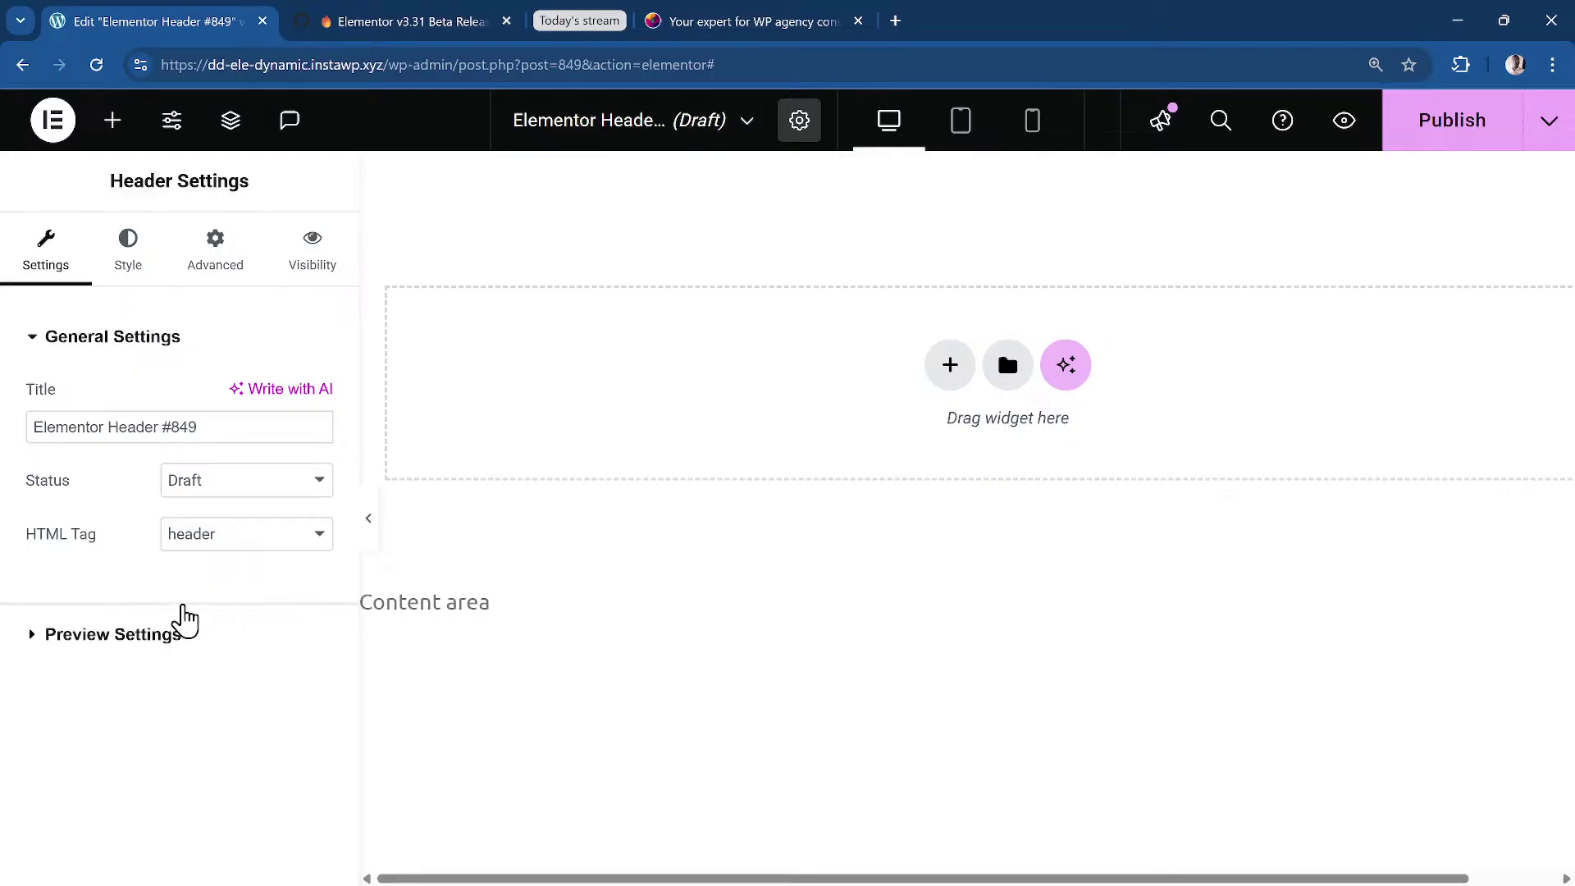
Add an atomic Flexbox element to the empty header canvas.
left_click(113, 129)
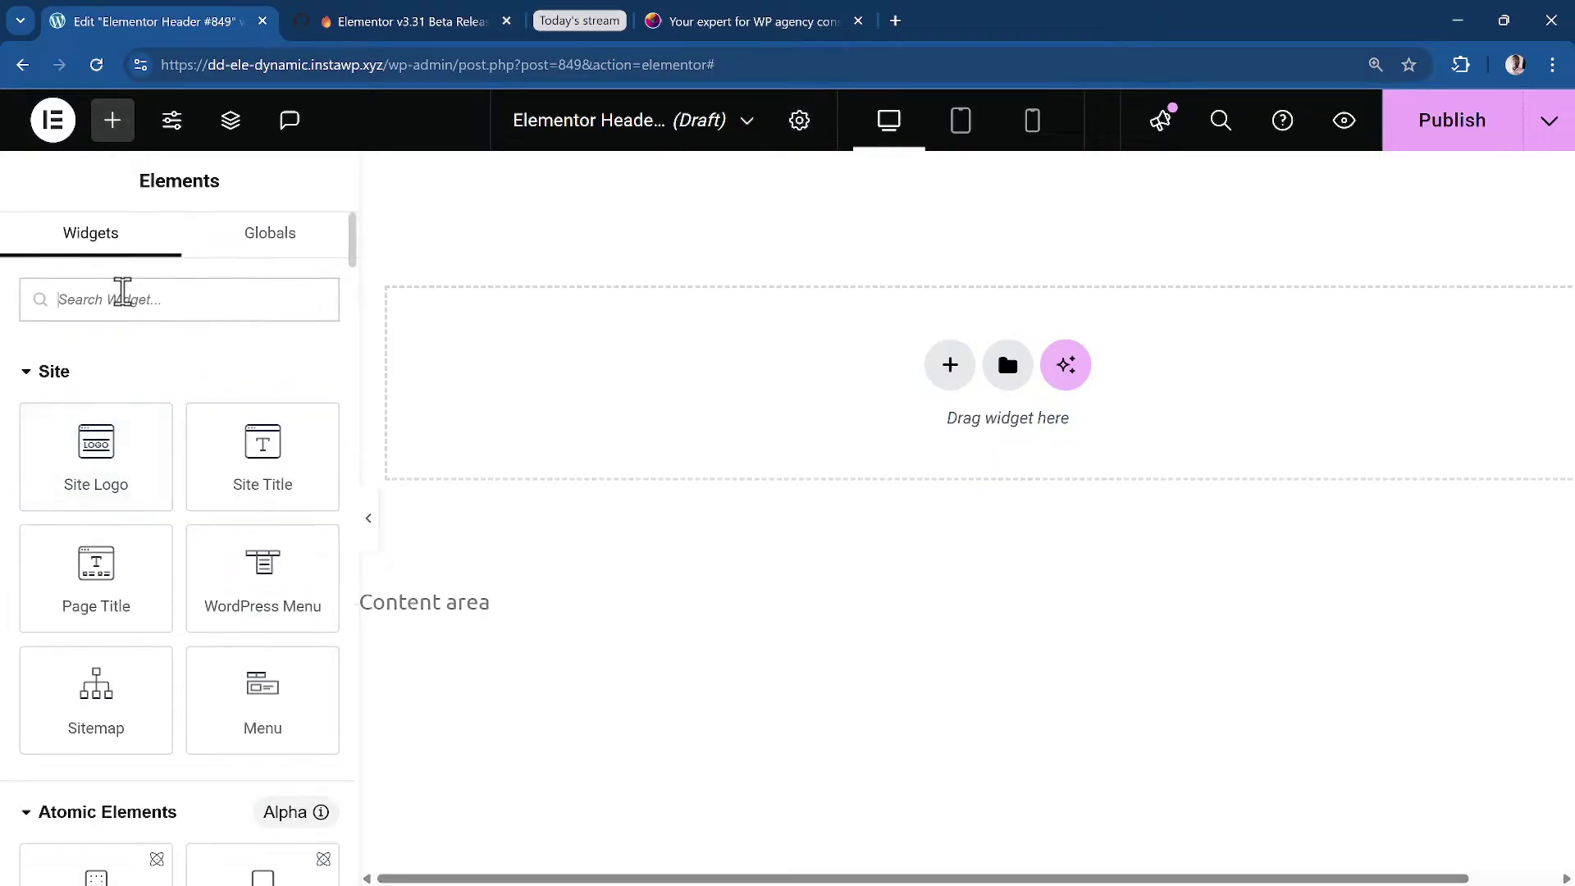
scroll(160, 312, "down", 4)
scroll(176, 344, "up", 4)
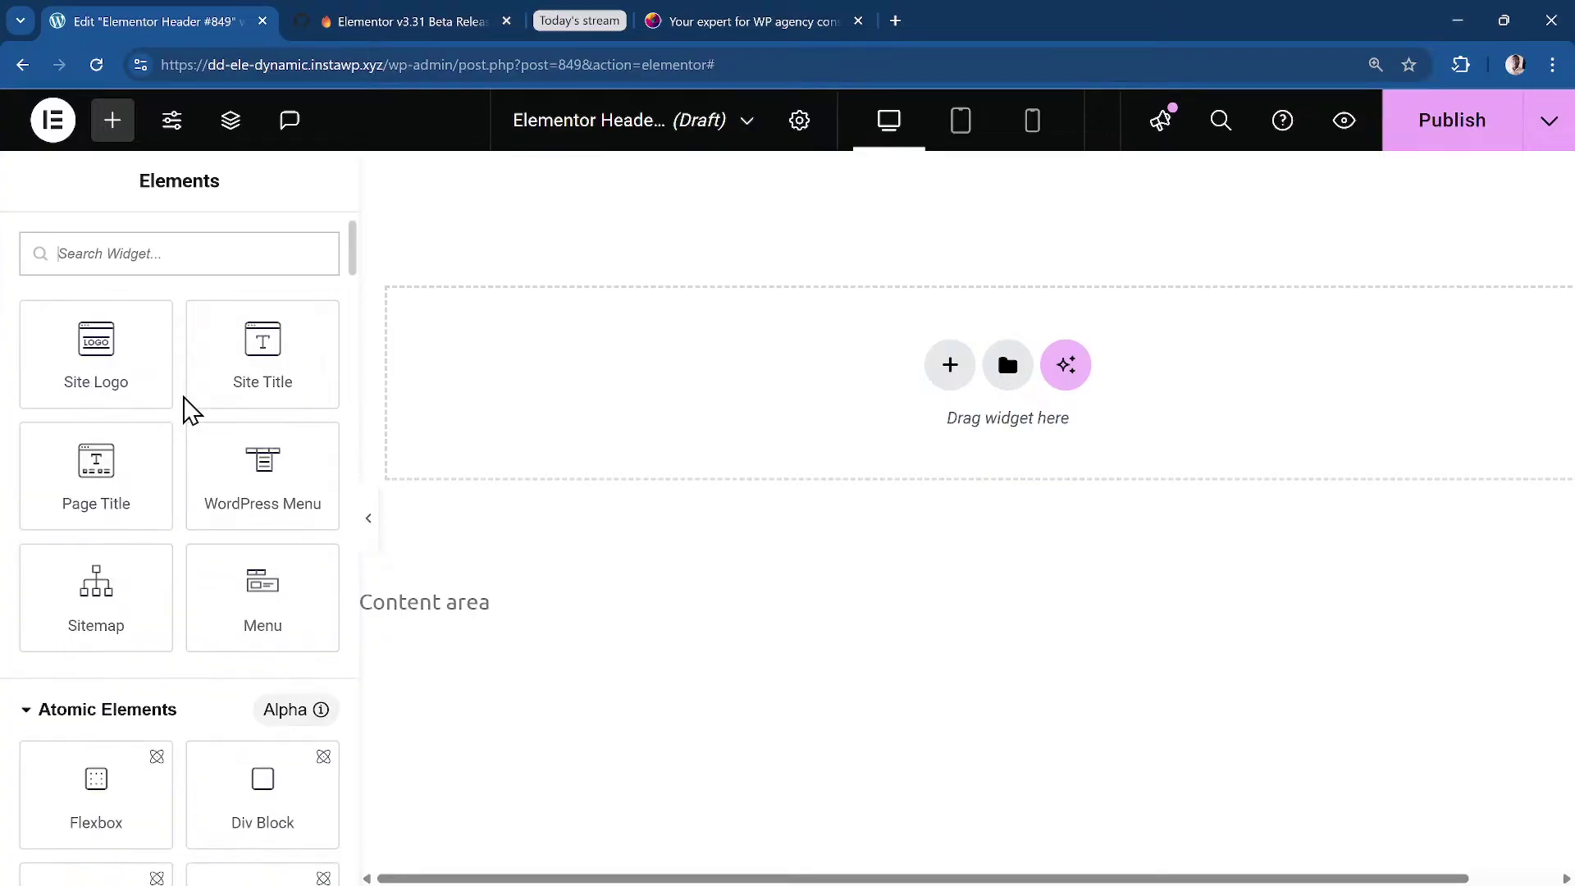
scroll(203, 407, "down", 4)
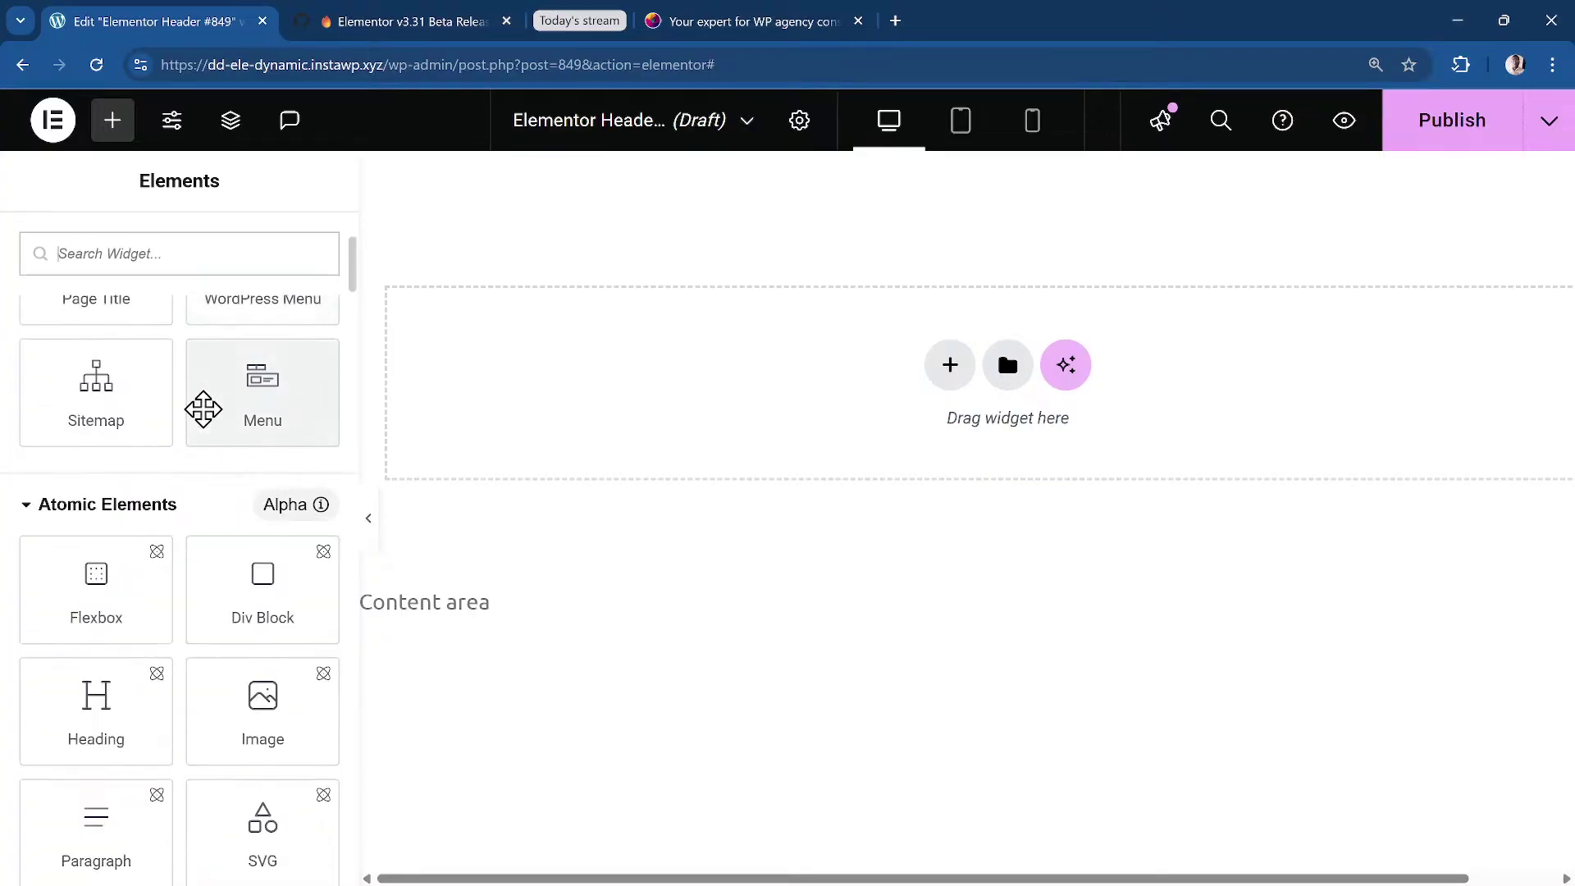
scroll(209, 542, "down", 1)
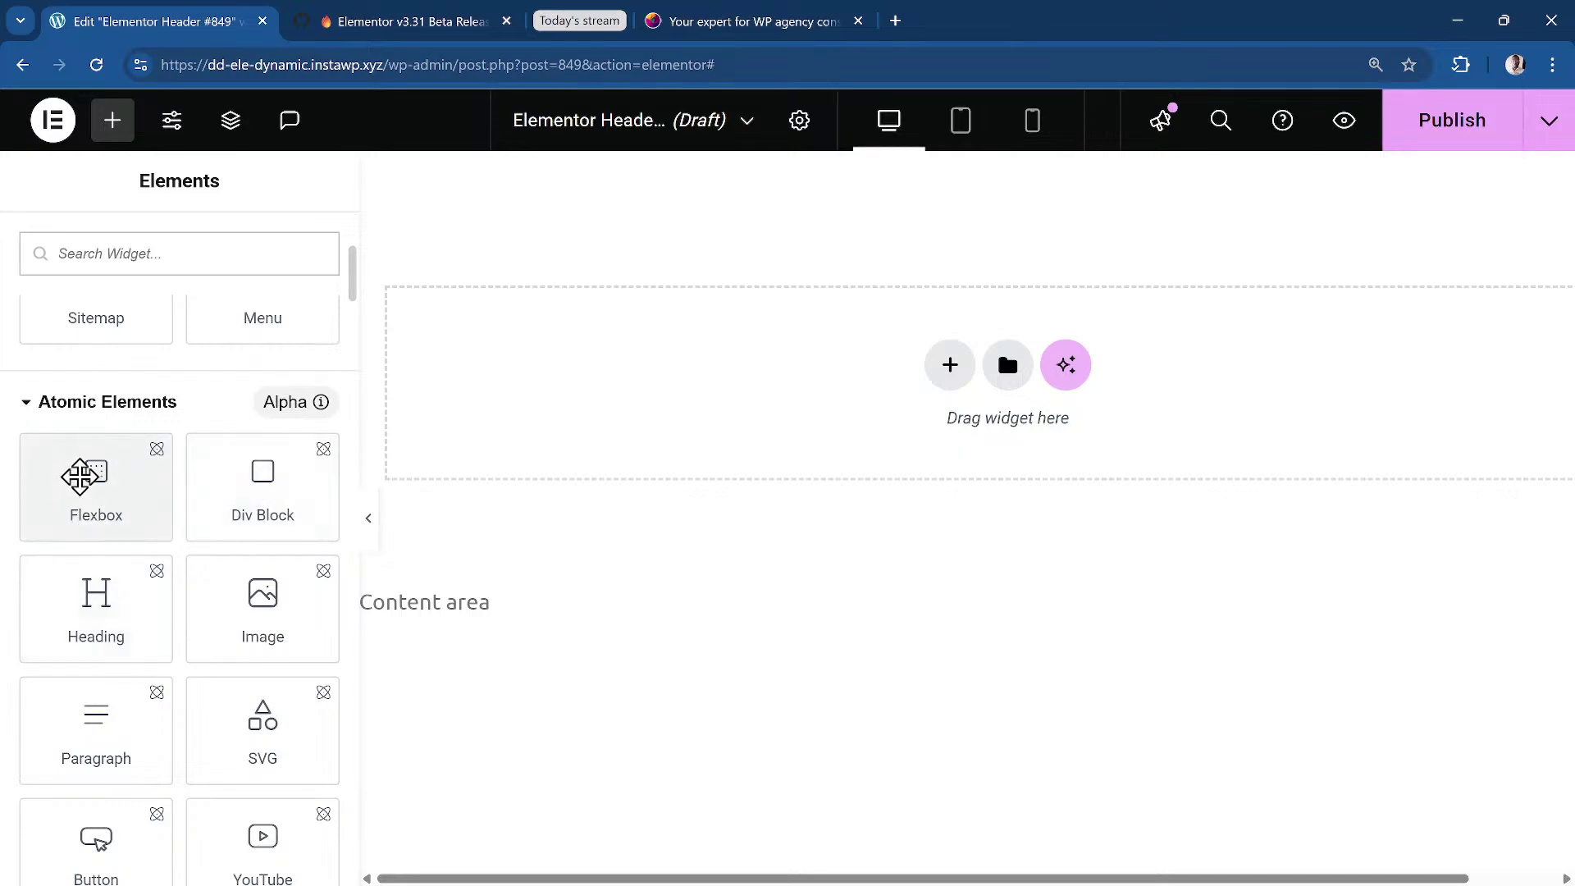
left_click_drag(79, 475, 861, 316)
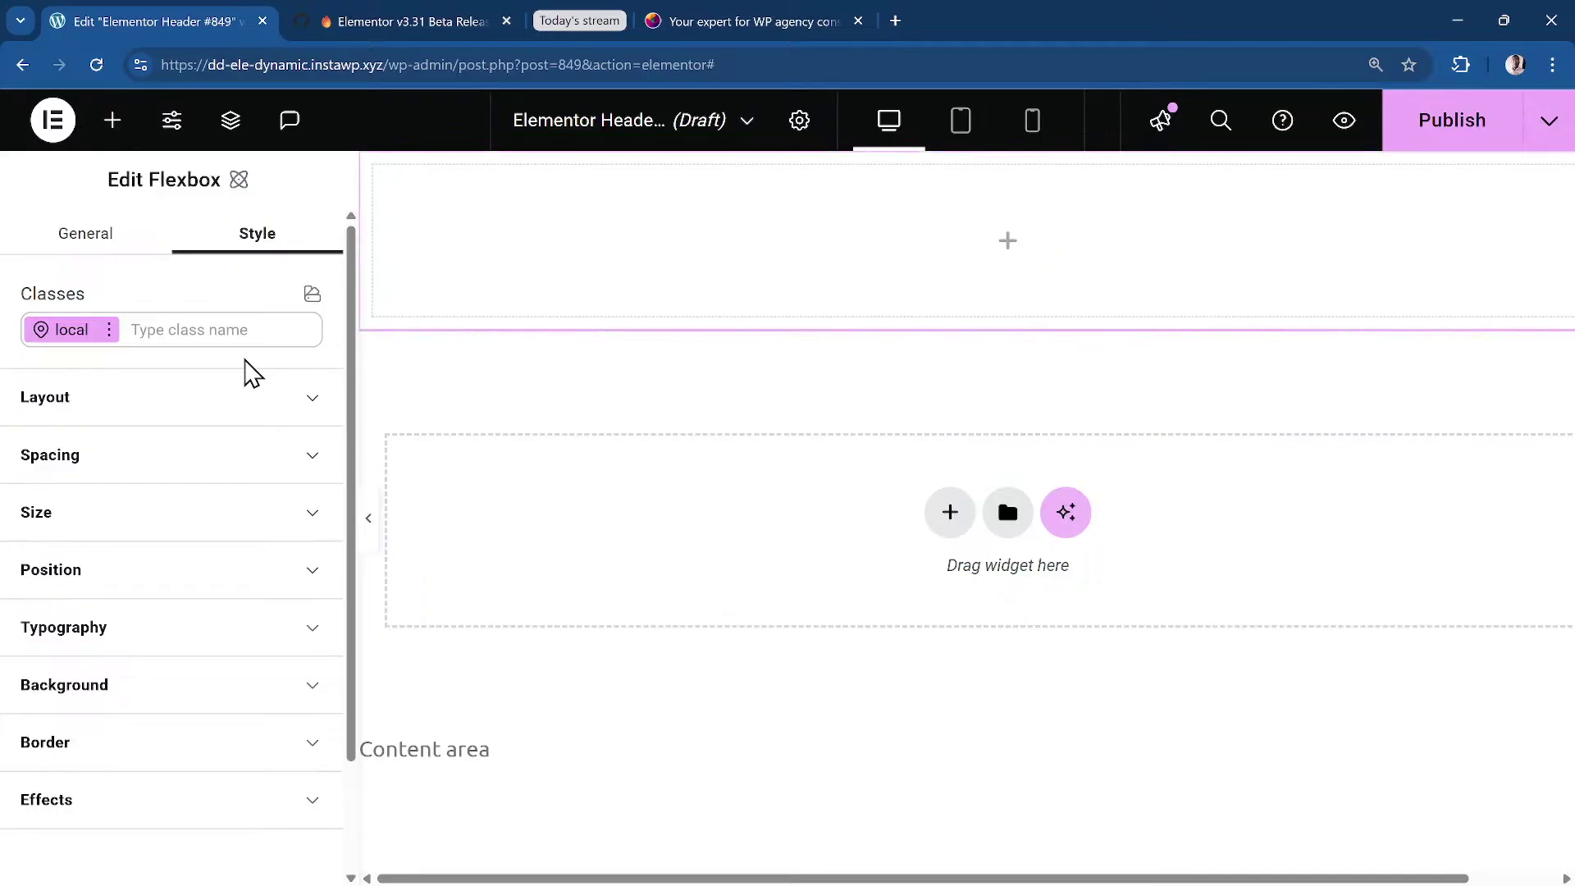
Create a new class named "site-header" and assign it to the flexbox.
left_click(238, 331)
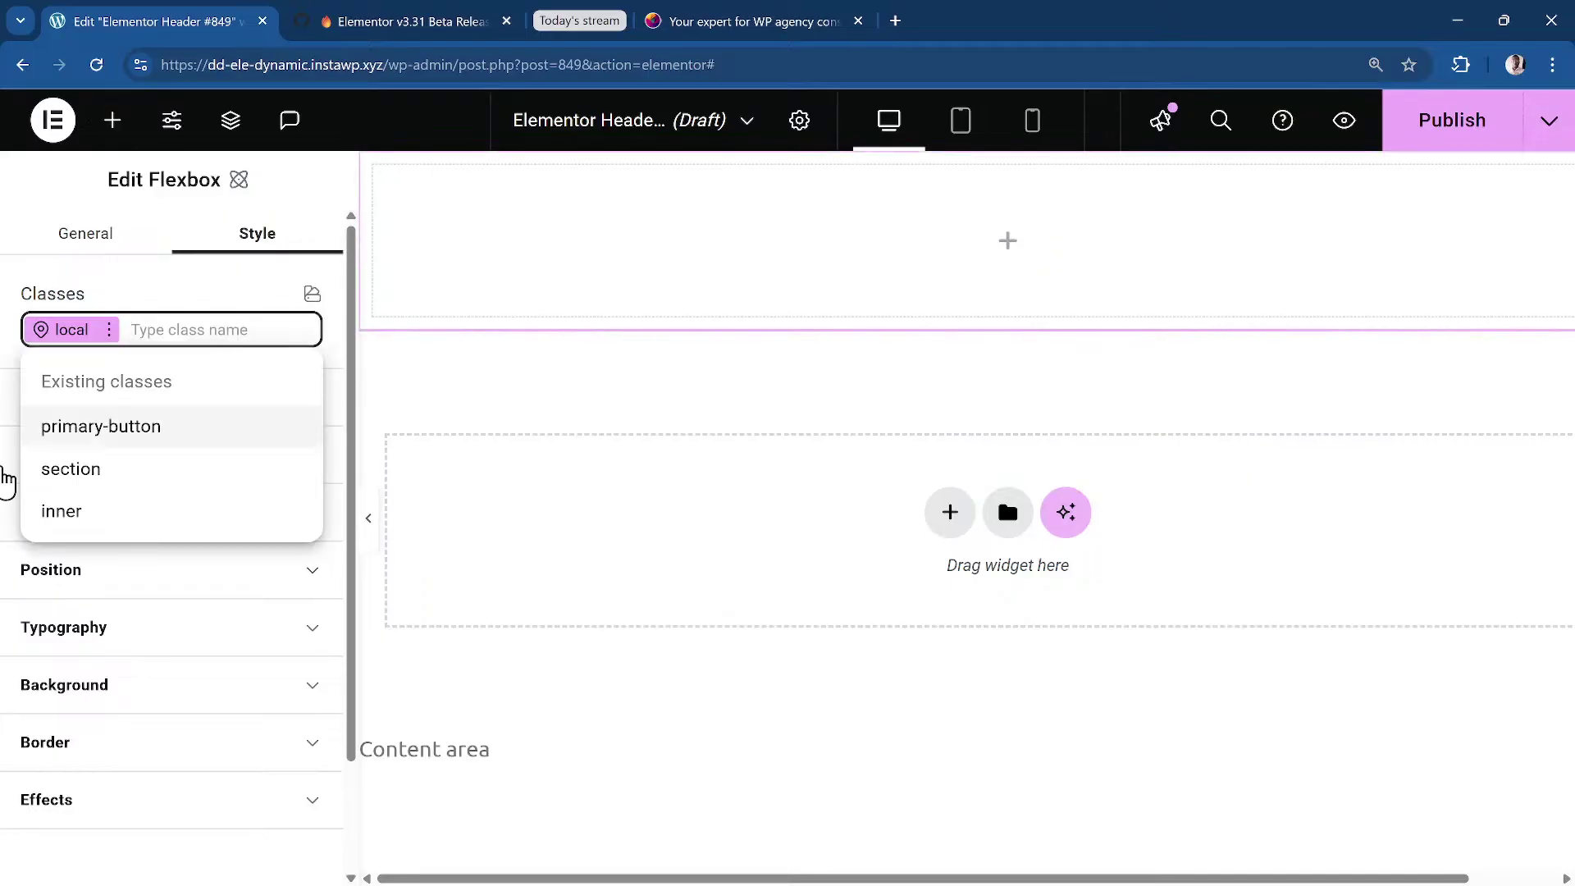
type("header")
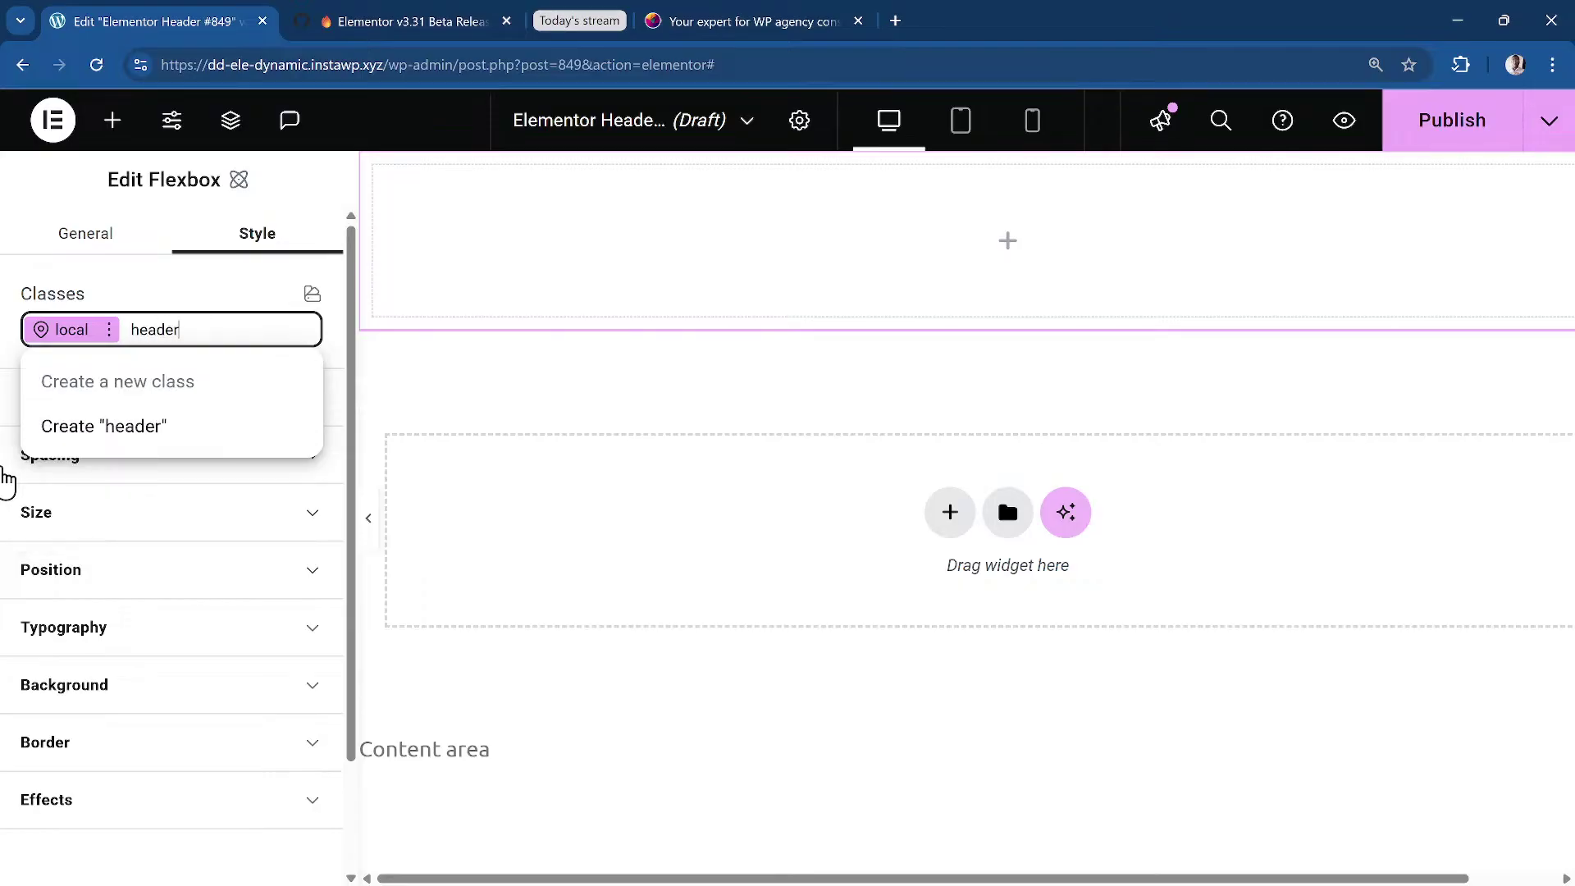
key("BackSpace")
key("BackSpace")
key("BackSpace")
type("site-header")
key("Return")
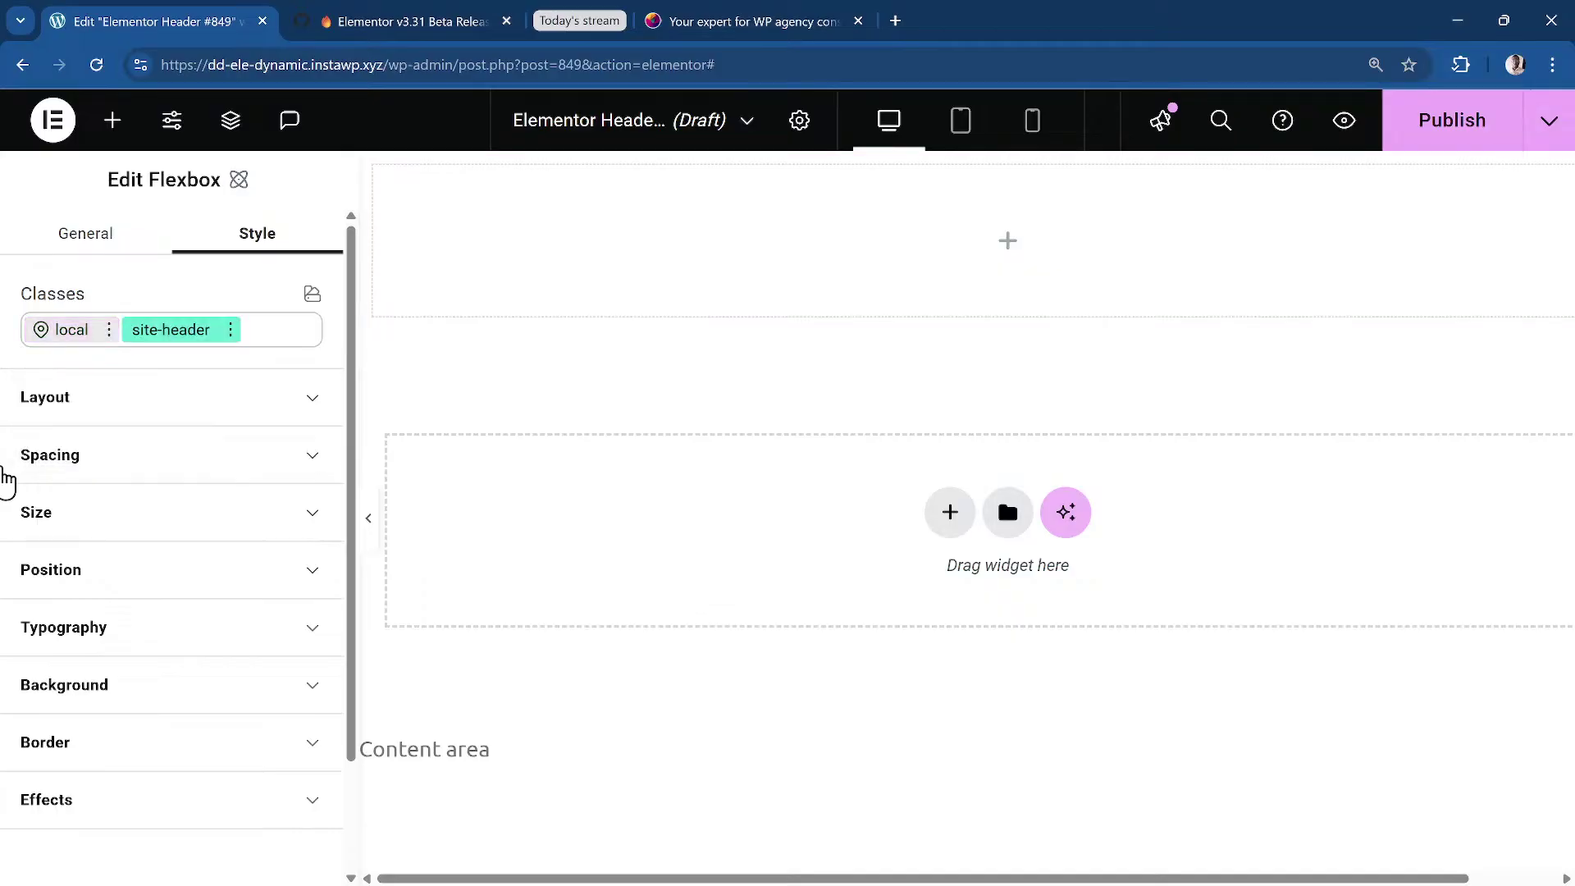
Nest a second atomic Flexbox inside the site-header flexbox.
left_click(113, 121)
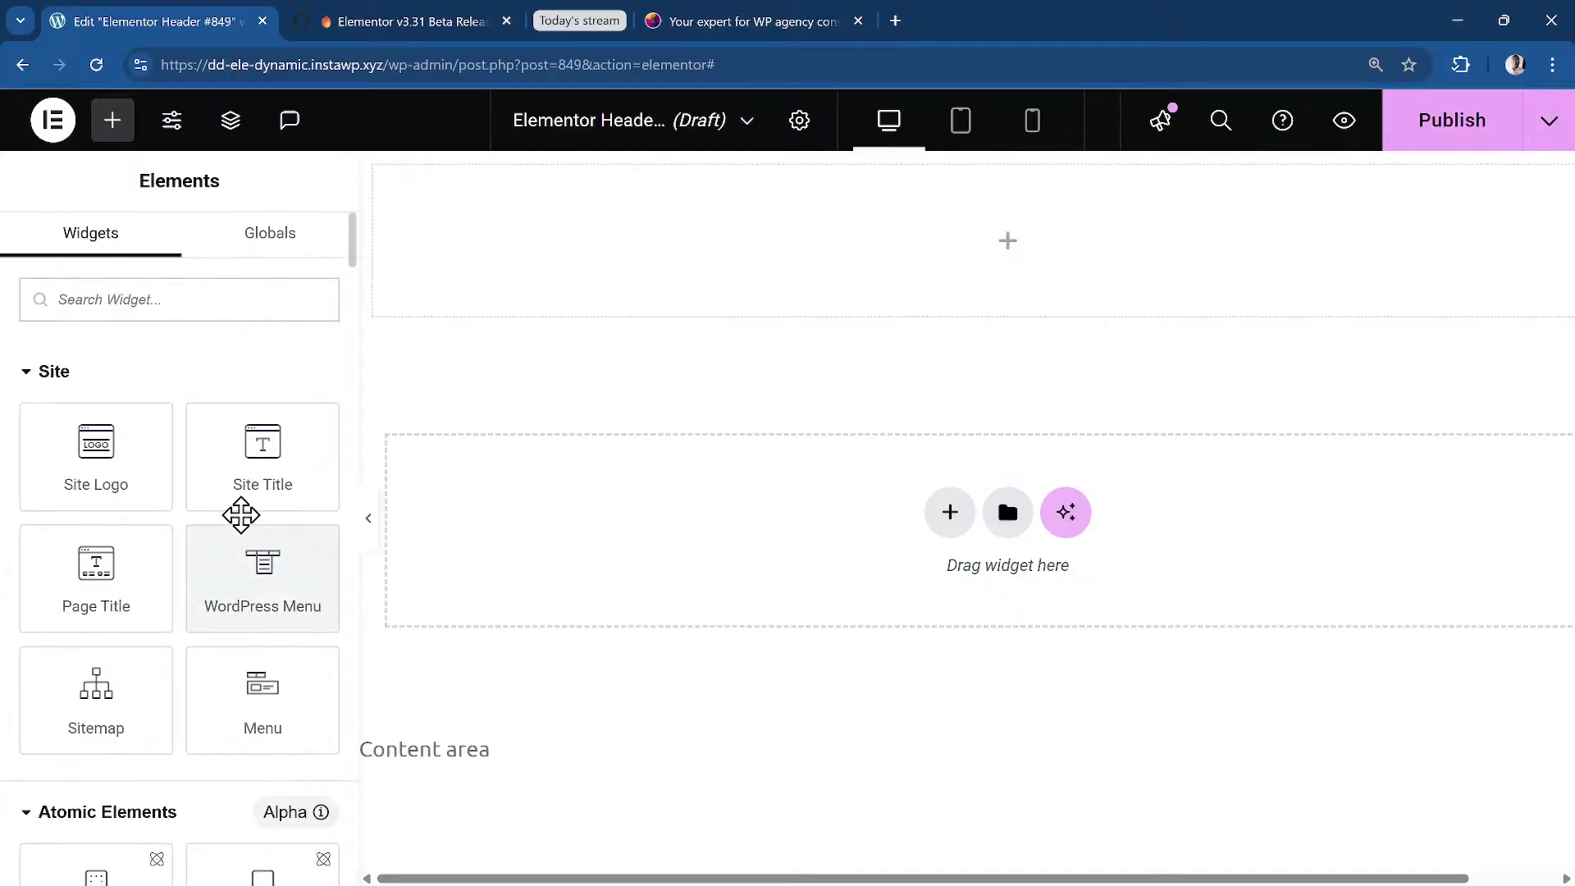
scroll(186, 397, "down", 5)
left_click_drag(95, 470, 816, 241)
left_click(186, 329)
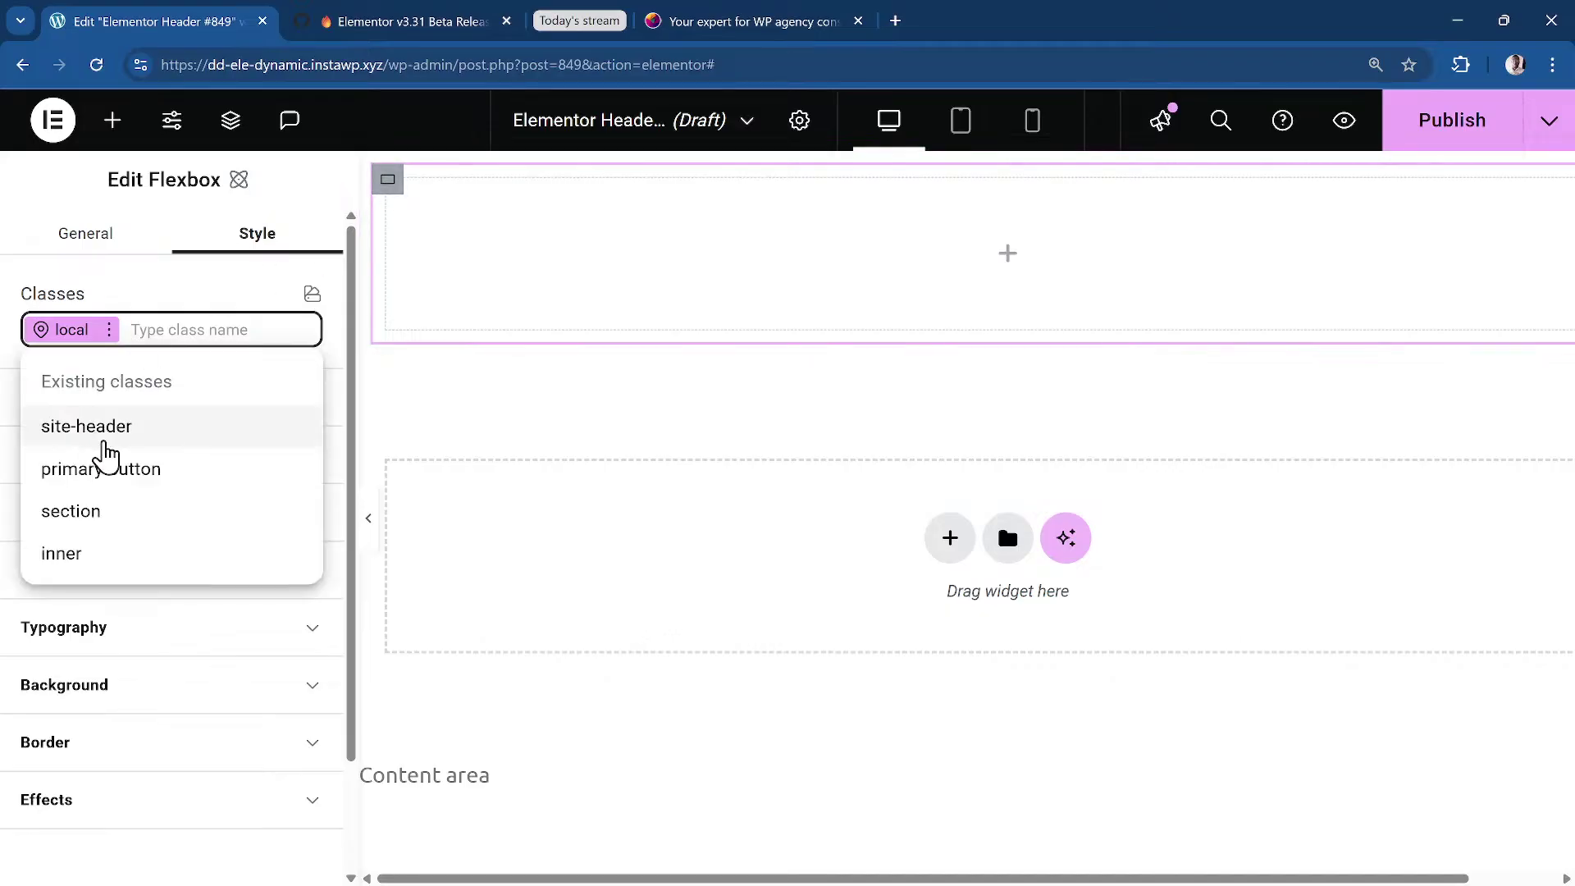
left_click(127, 567)
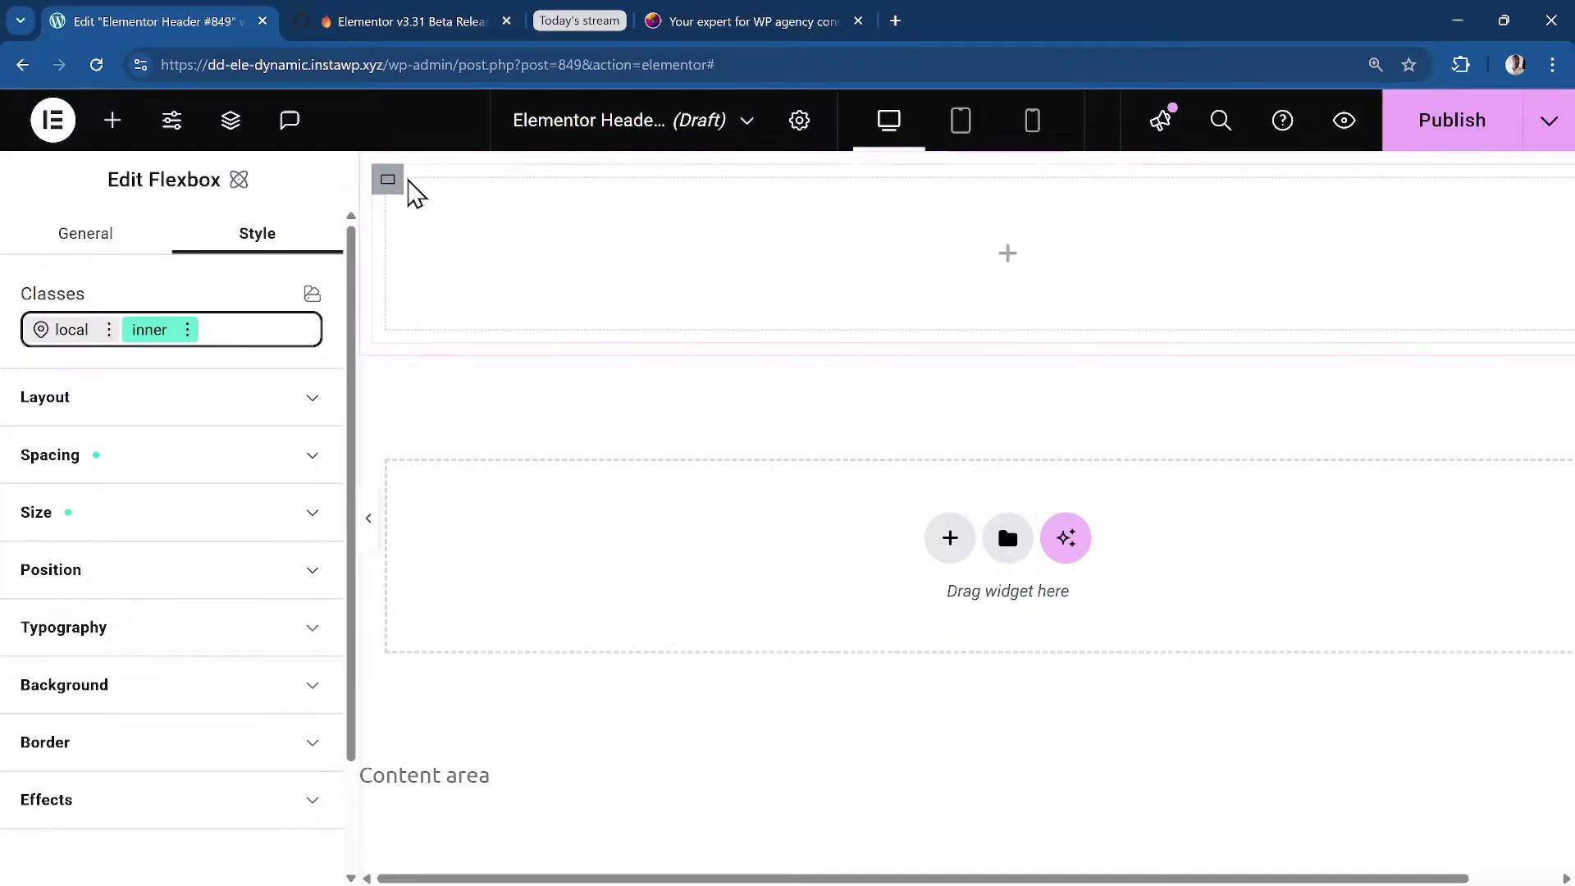
left_click(381, 178)
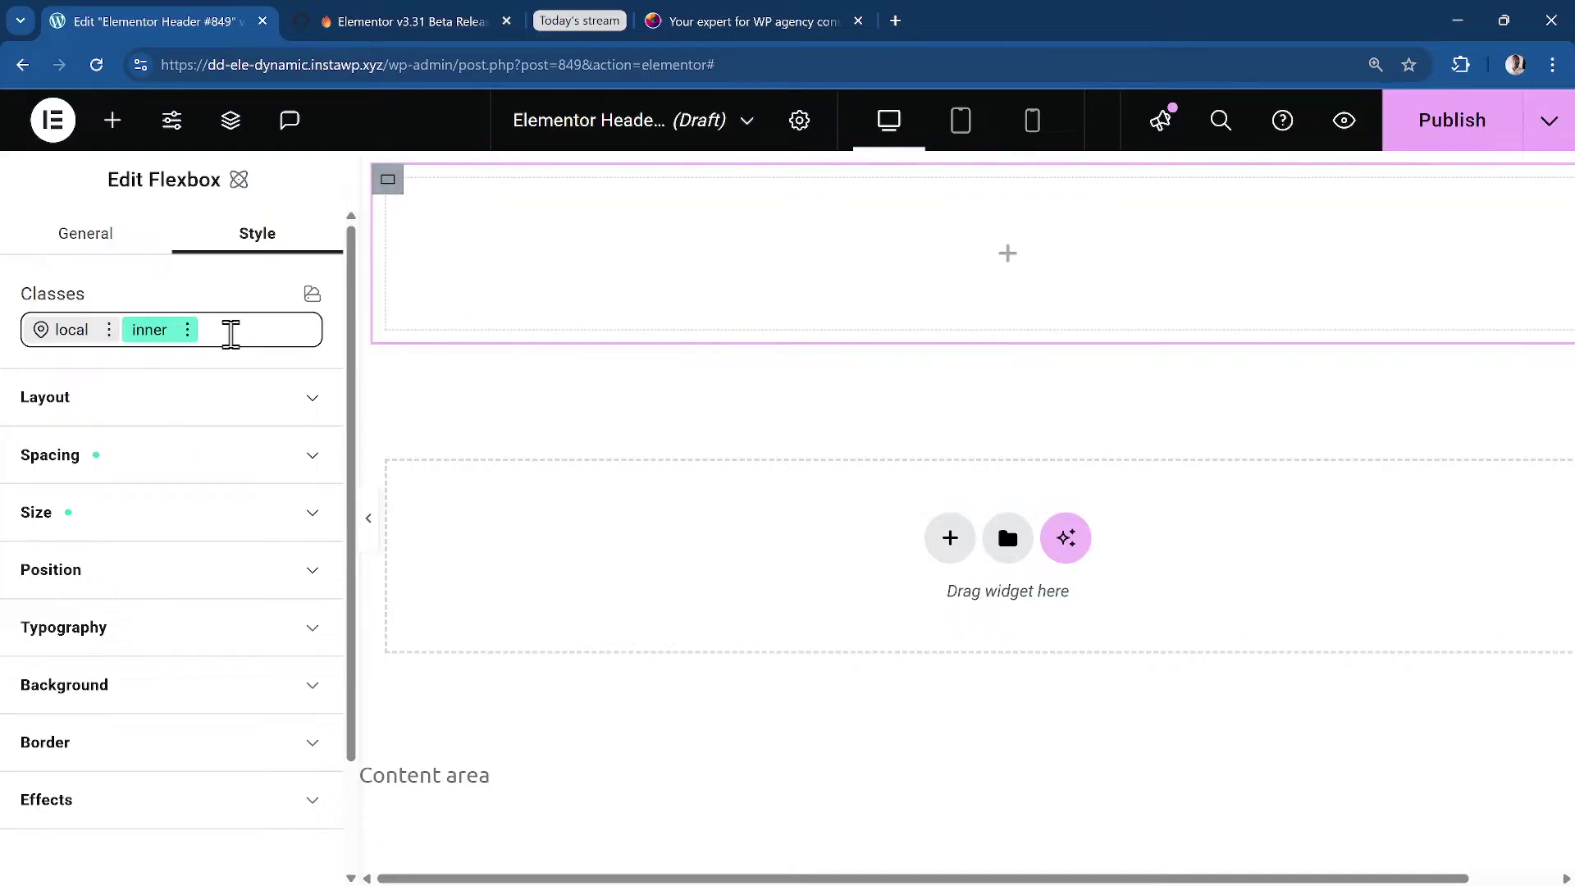
left_click(188, 330)
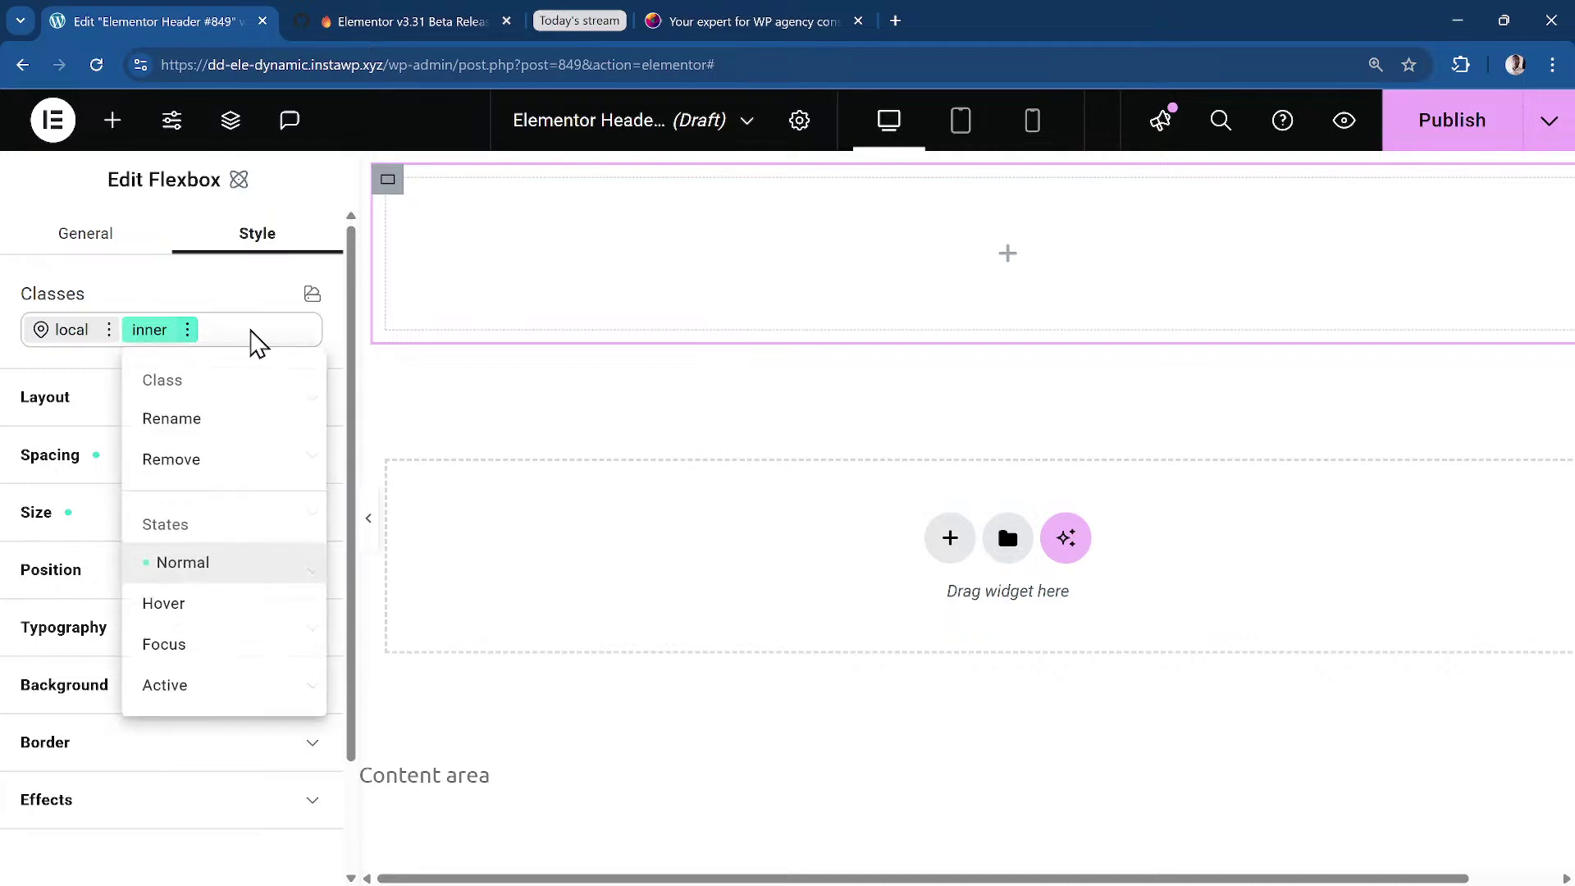
left_click(230, 460)
Create a new class named "site-header__inner" and assign it to the nested flexbox.
left_click(166, 330)
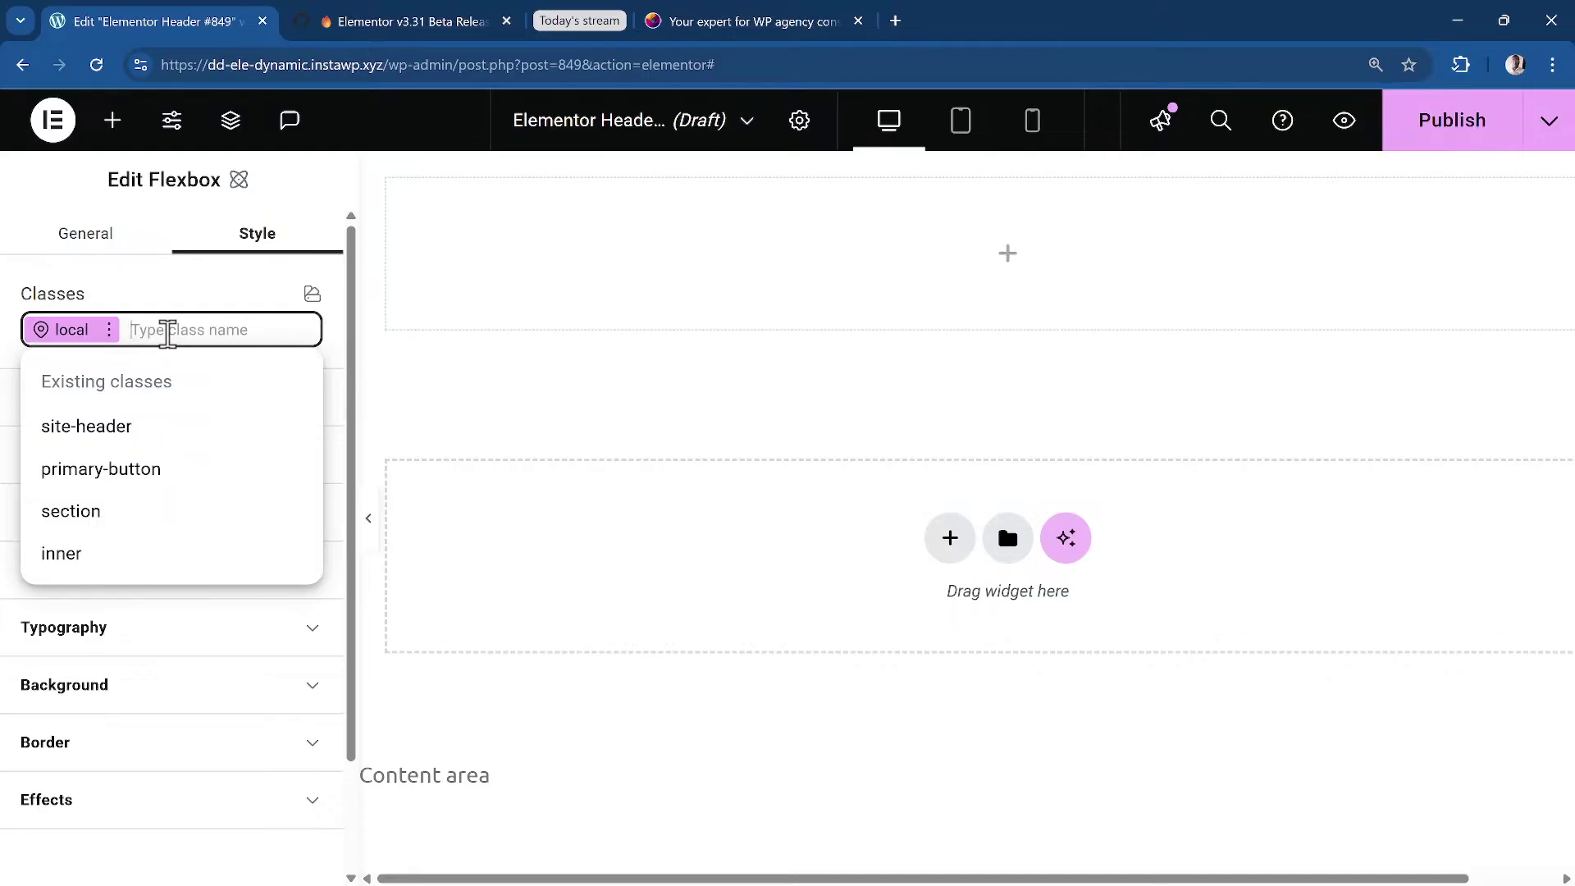
type("site")
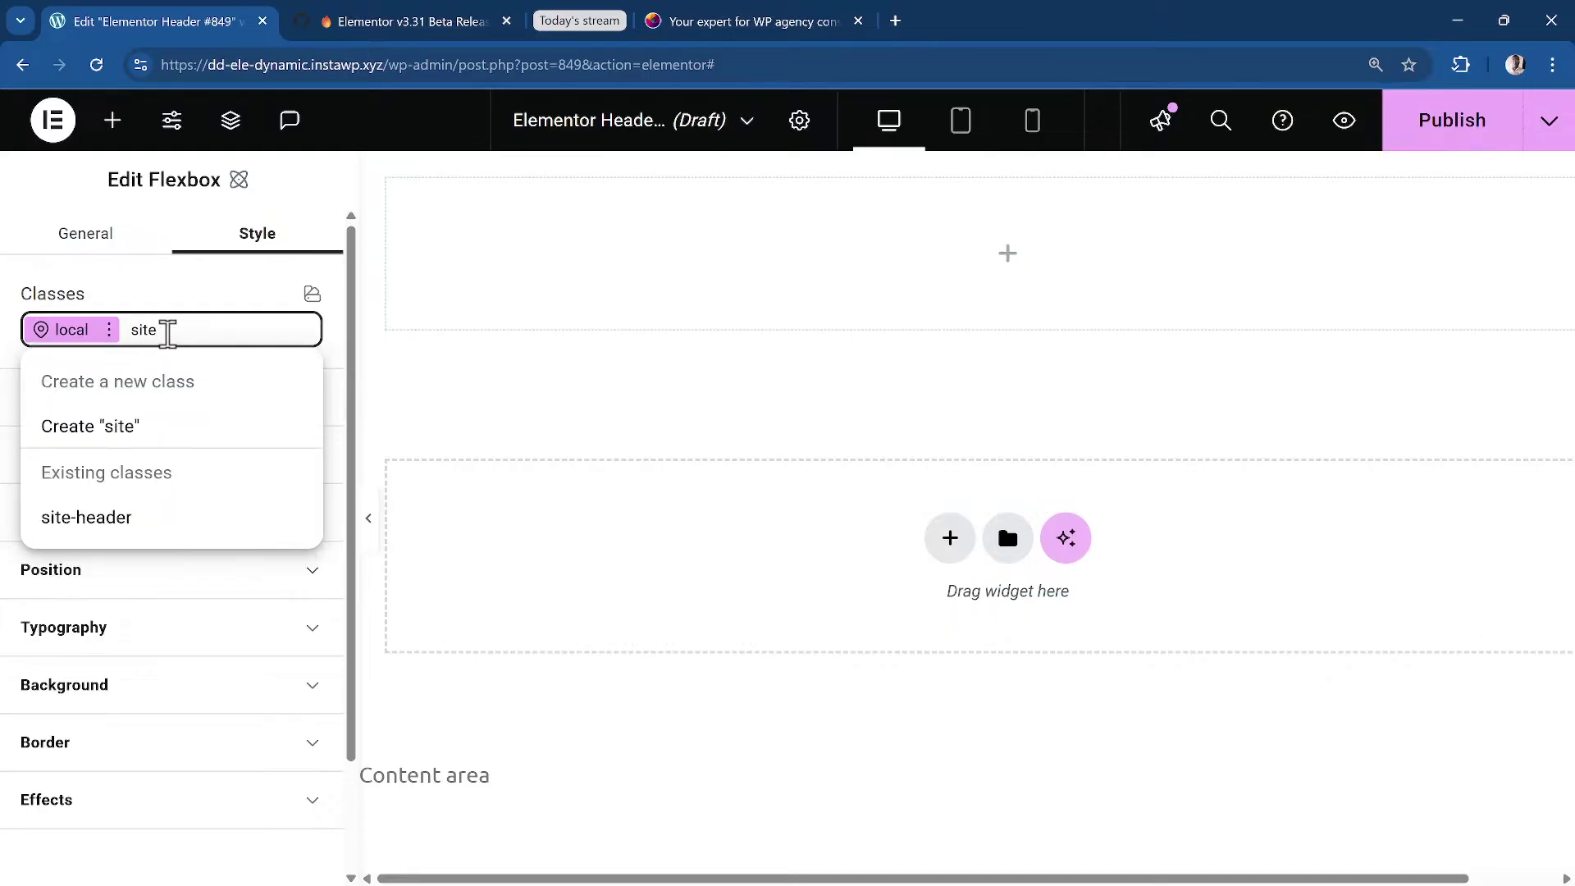
type("-header_")
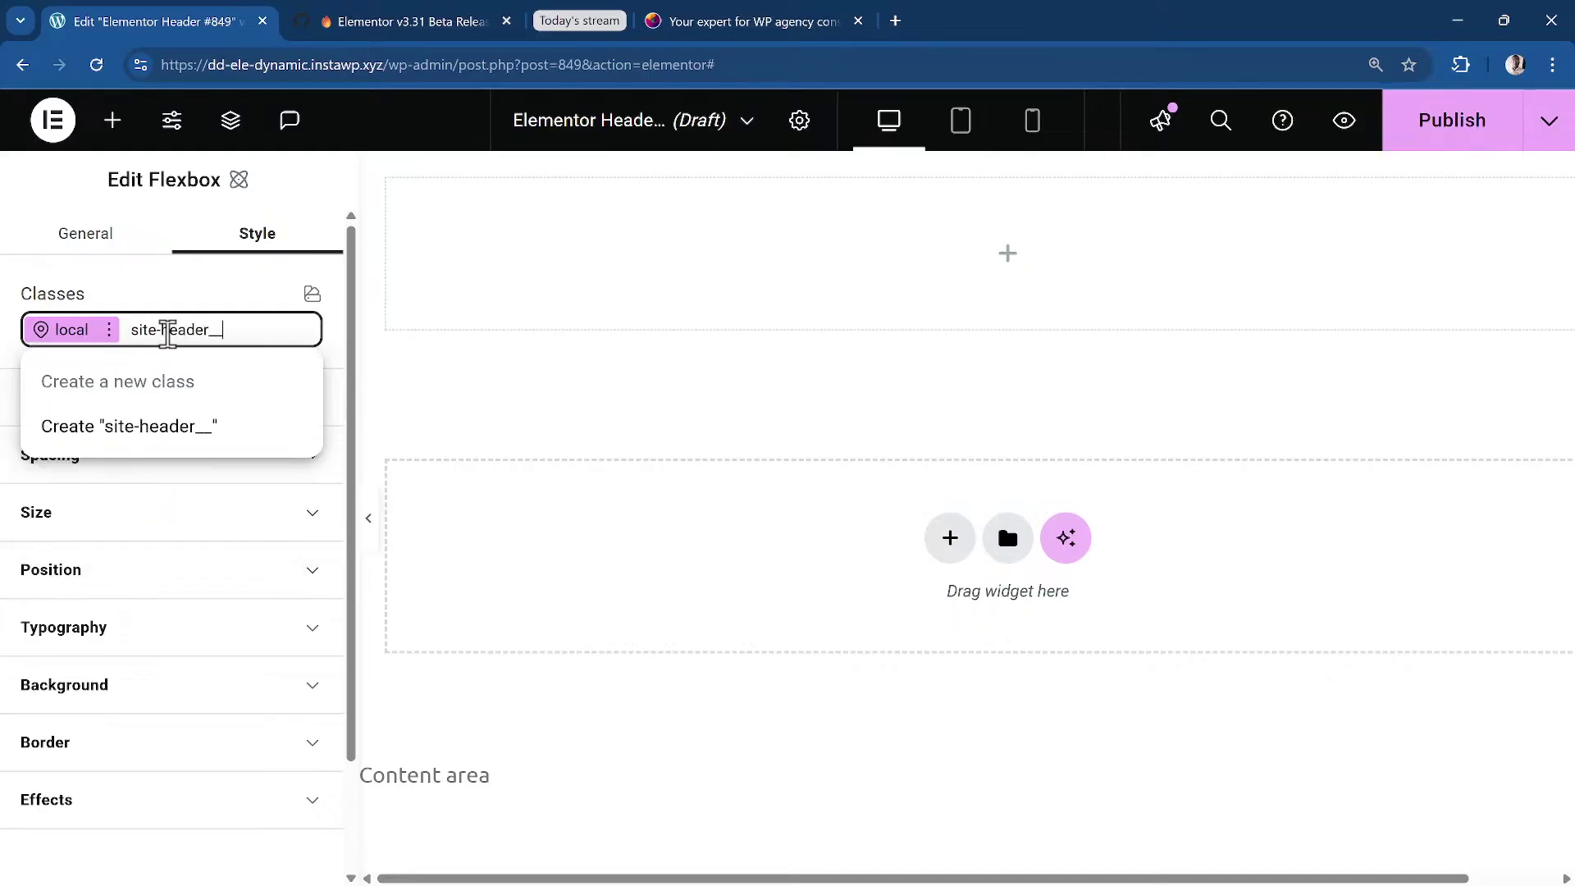
type("_inner")
key("Return")
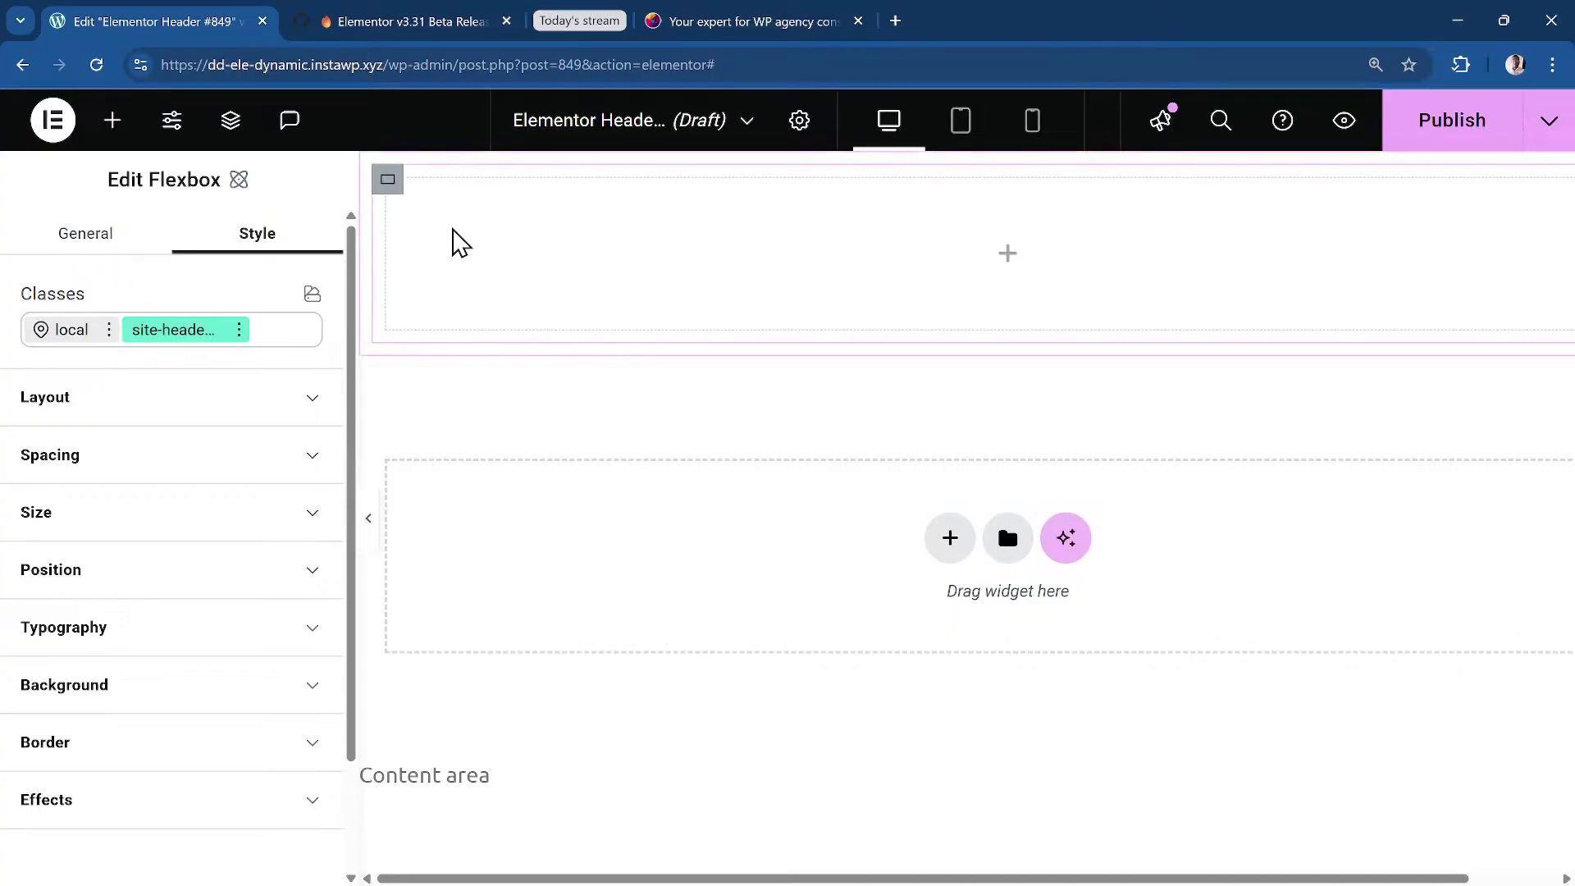
Assign the existing "inner" class to the nested flexbox as an additional class.
left_click(286, 332)
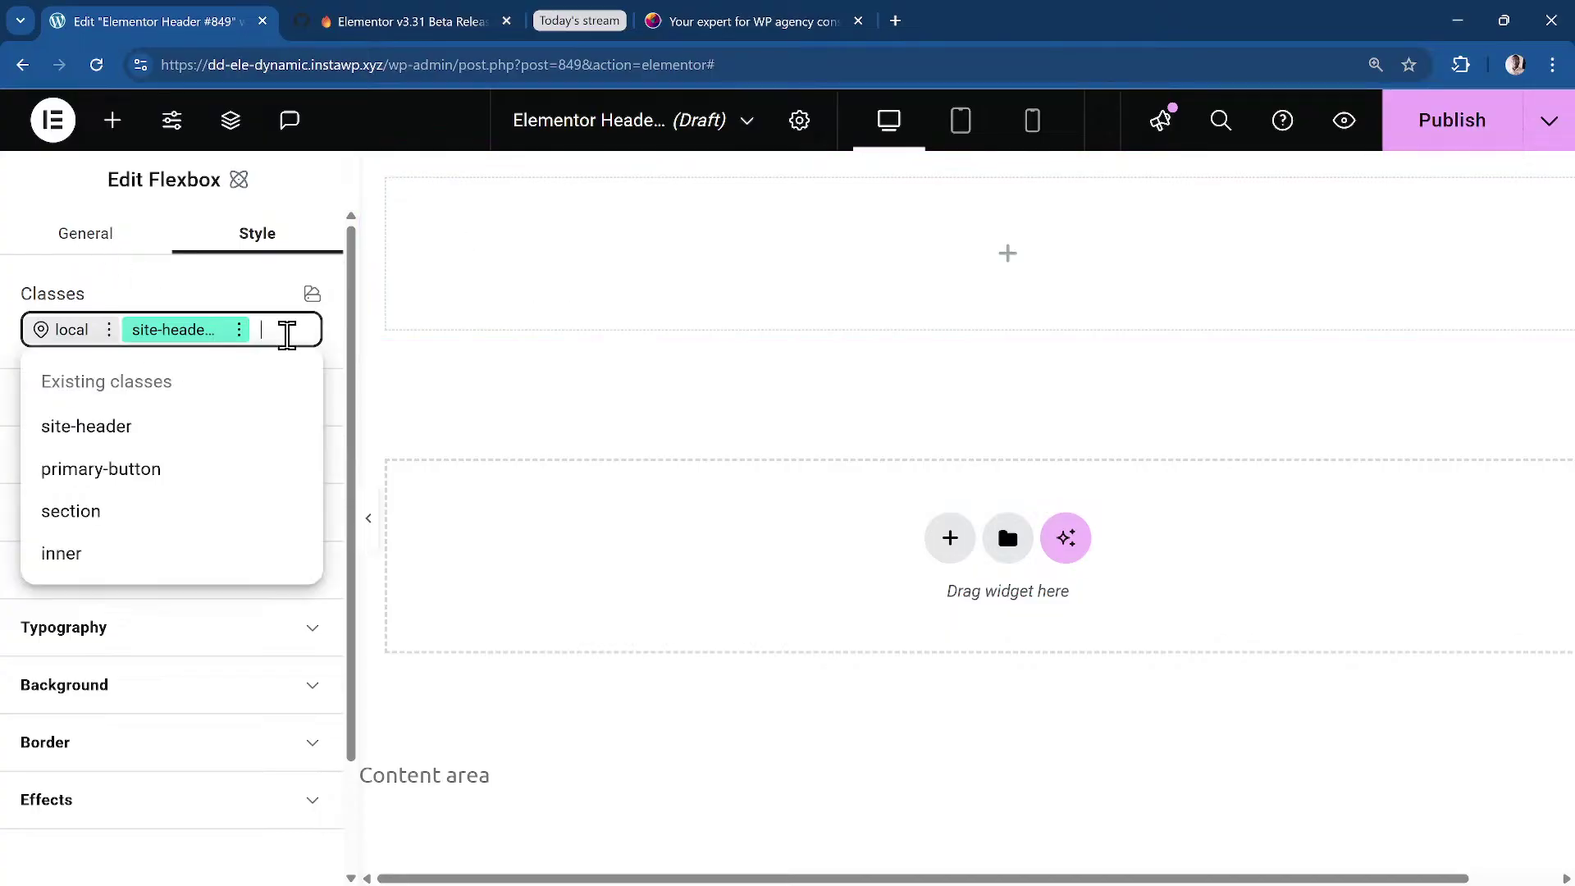
type("he")
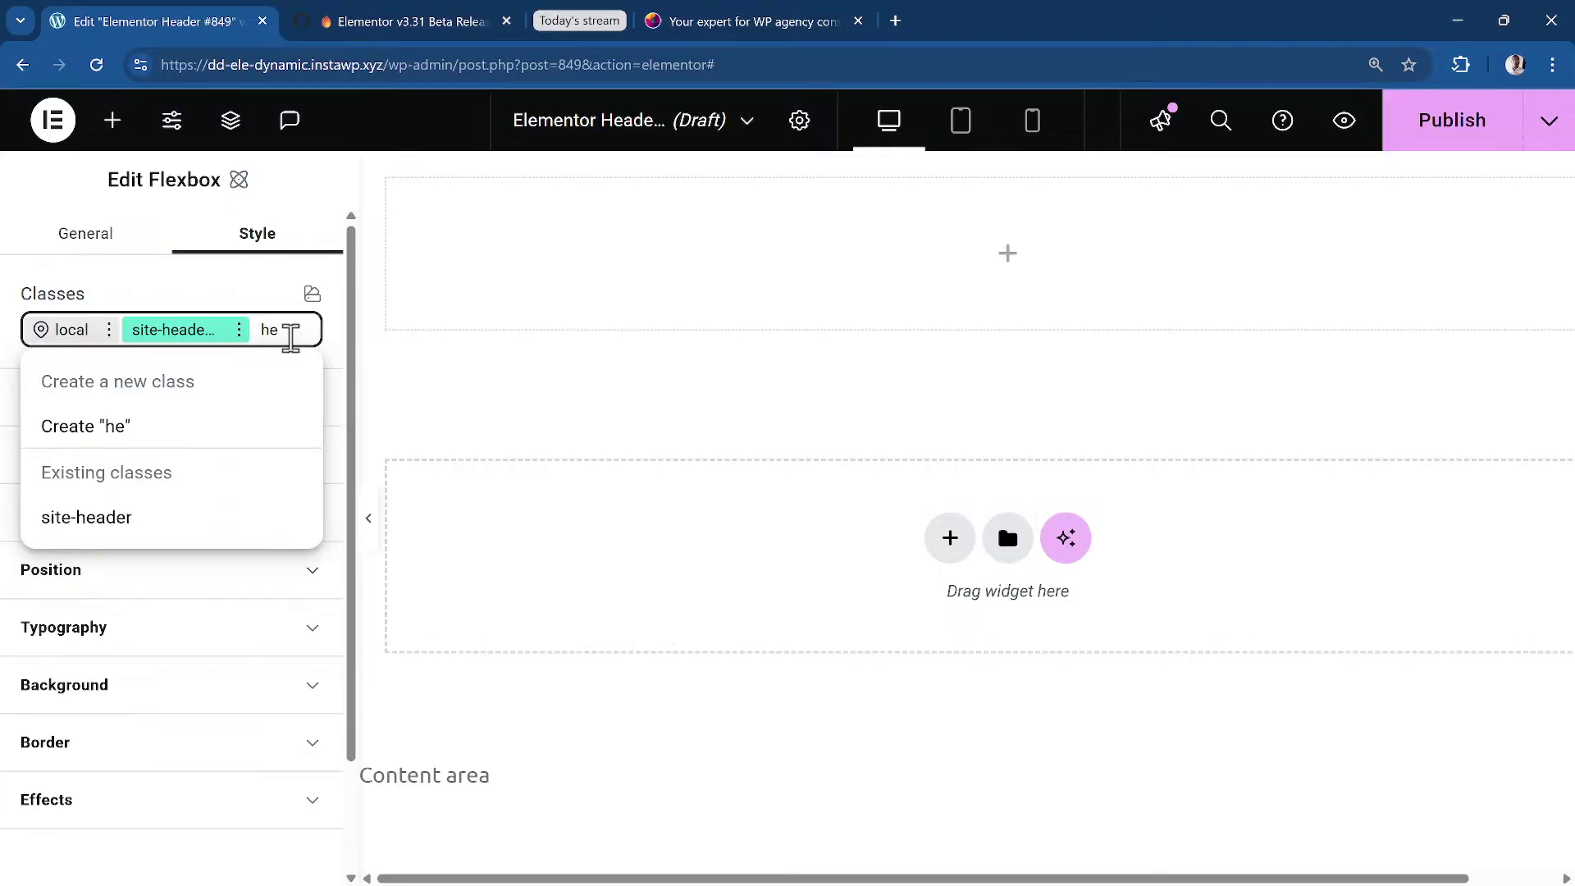
key("BackSpace")
type("inn")
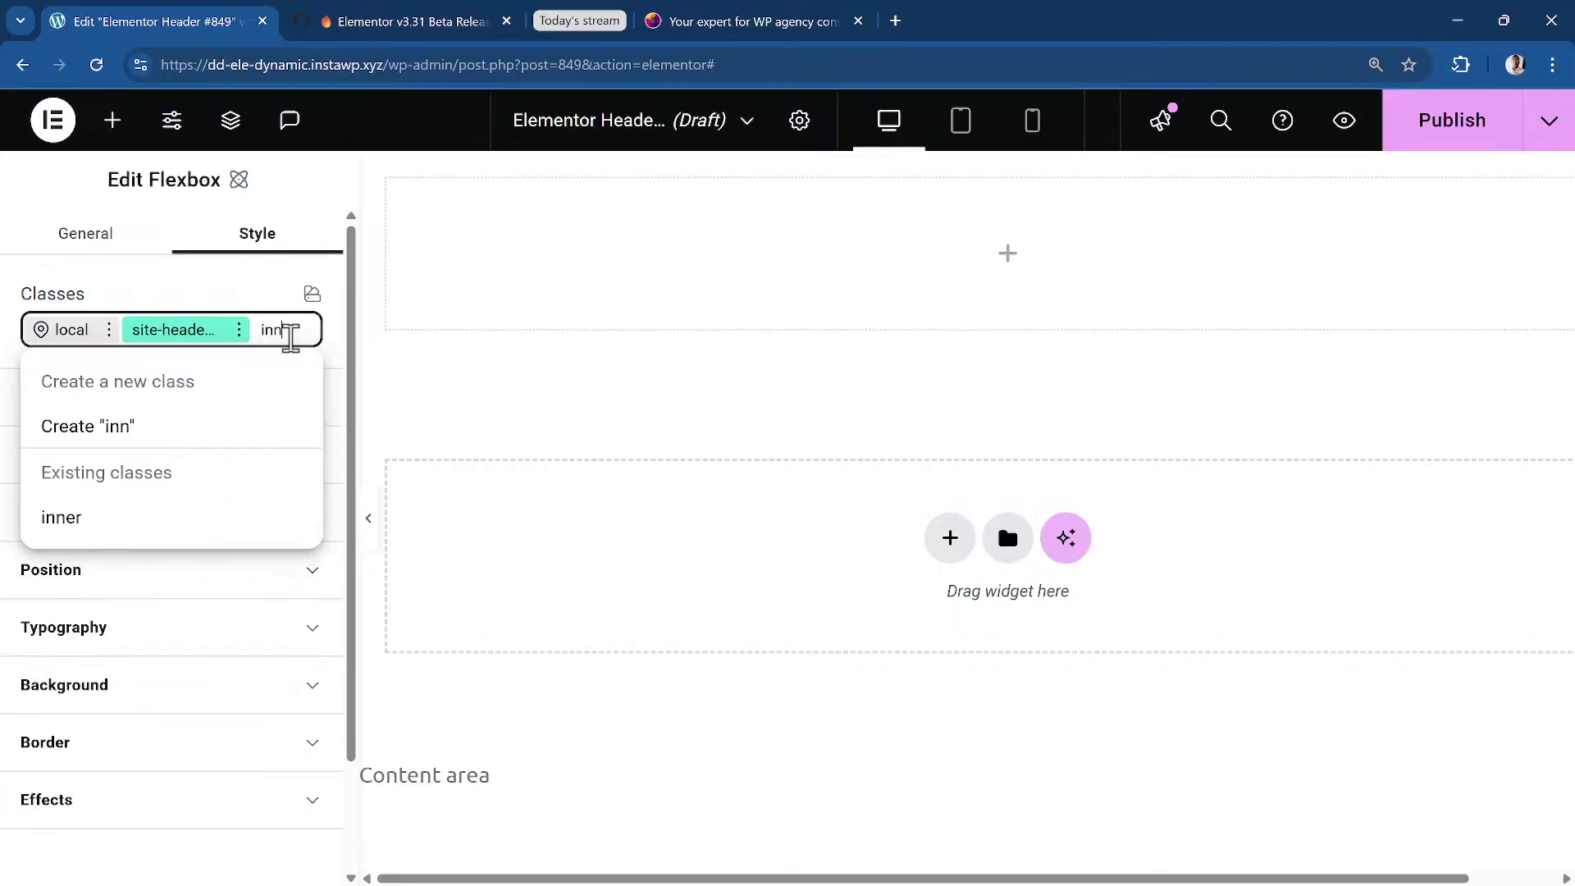
left_click(63, 516)
Review the nested flexbox's layout and spacing settings under the site-header__inner class and inspect the style origin of its right margin.
left_click(215, 331)
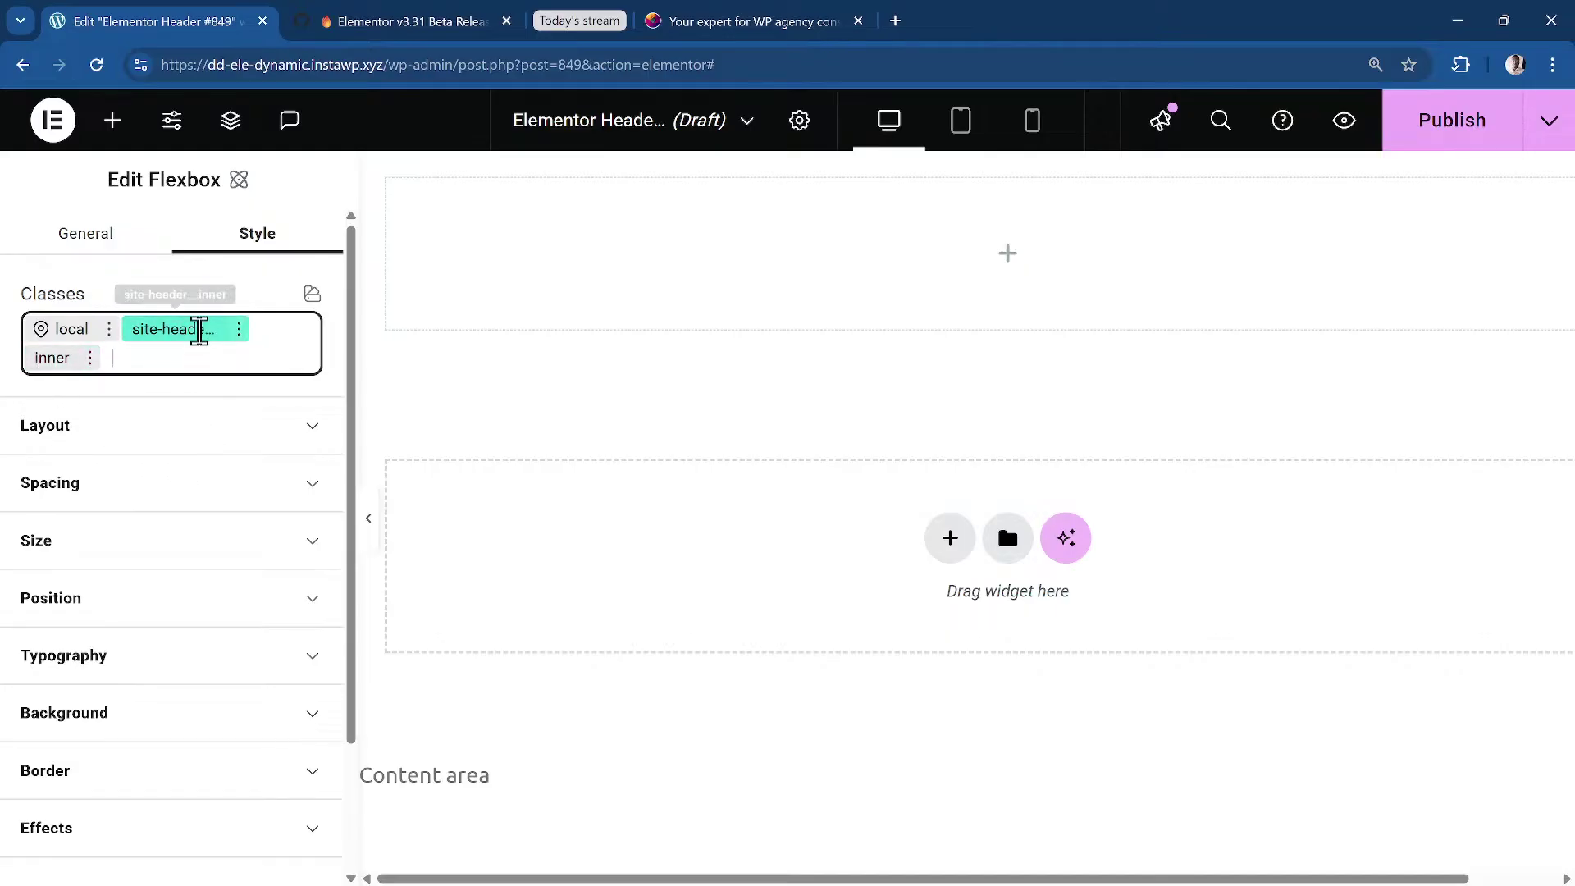
left_click(128, 441)
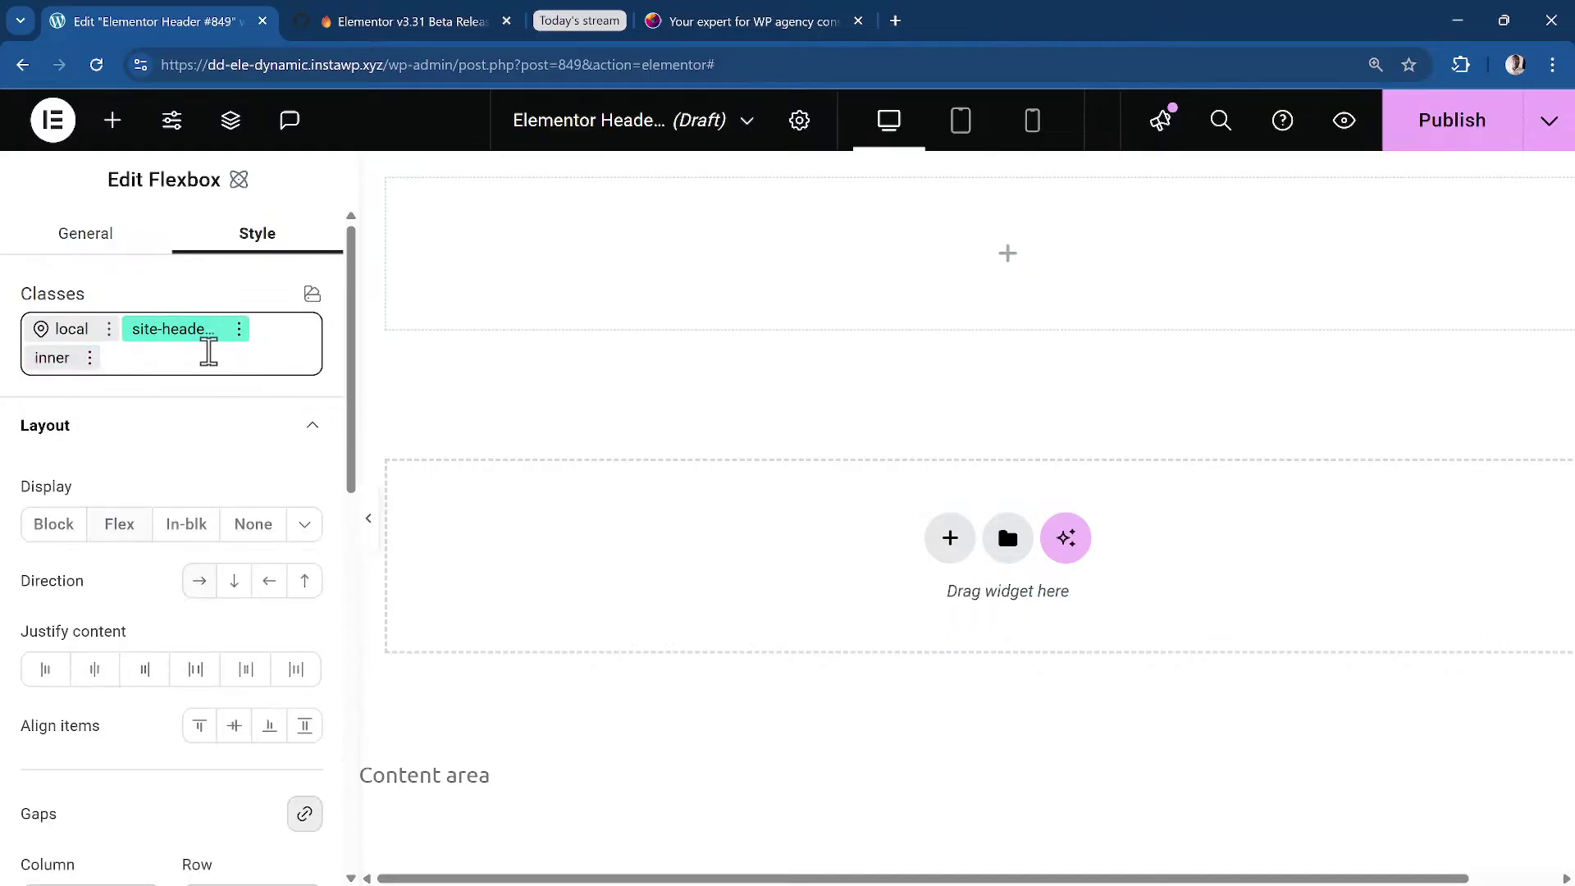
scroll(267, 545, "down", 1)
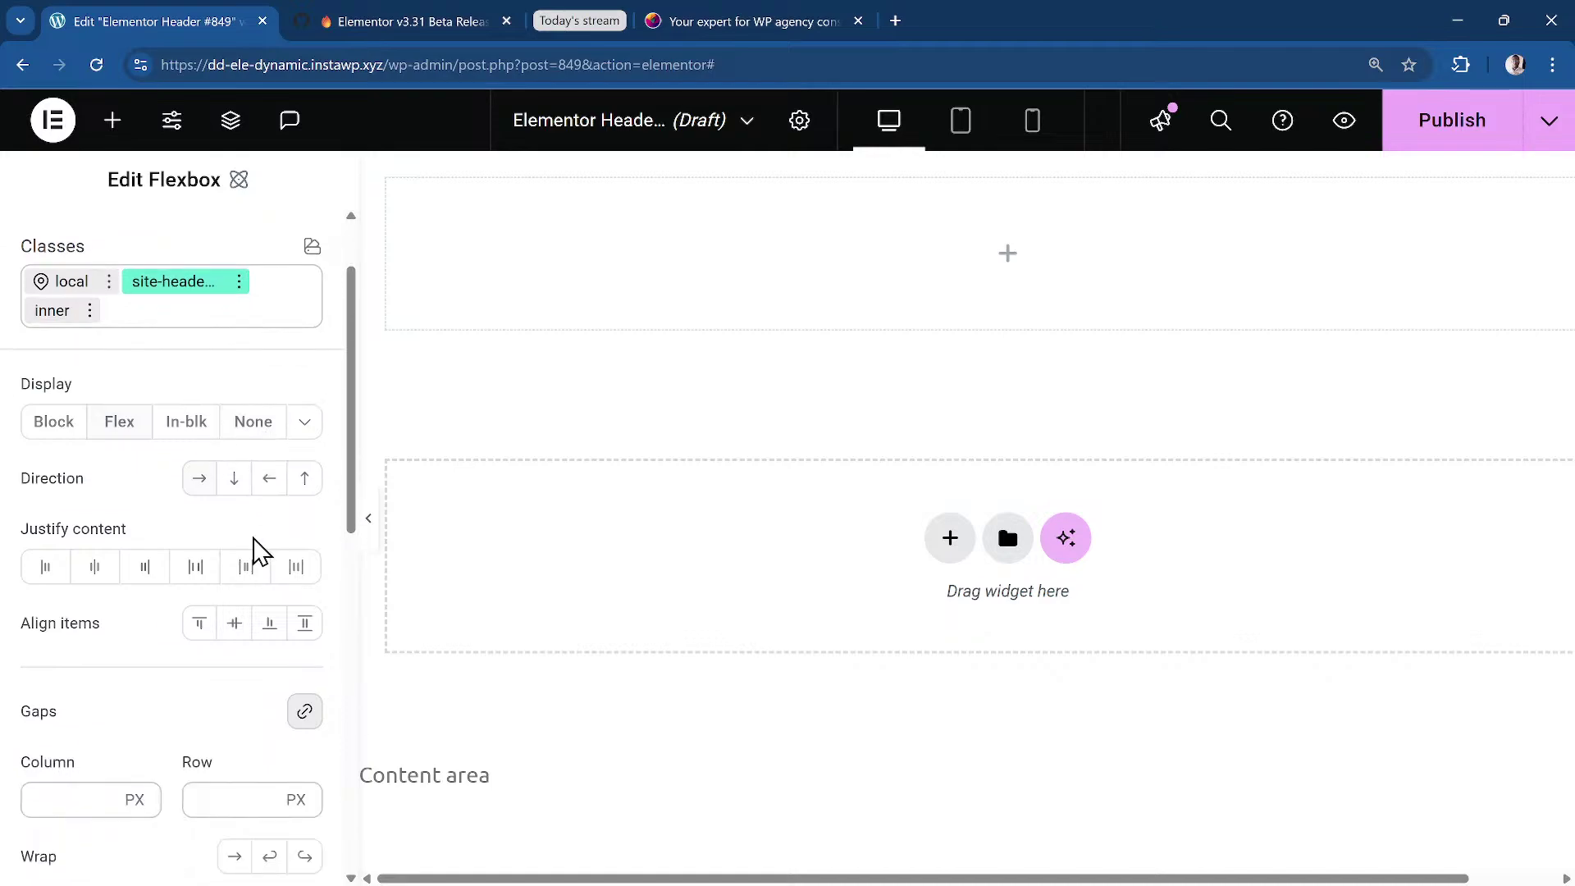
scroll(172, 639, "down", 3)
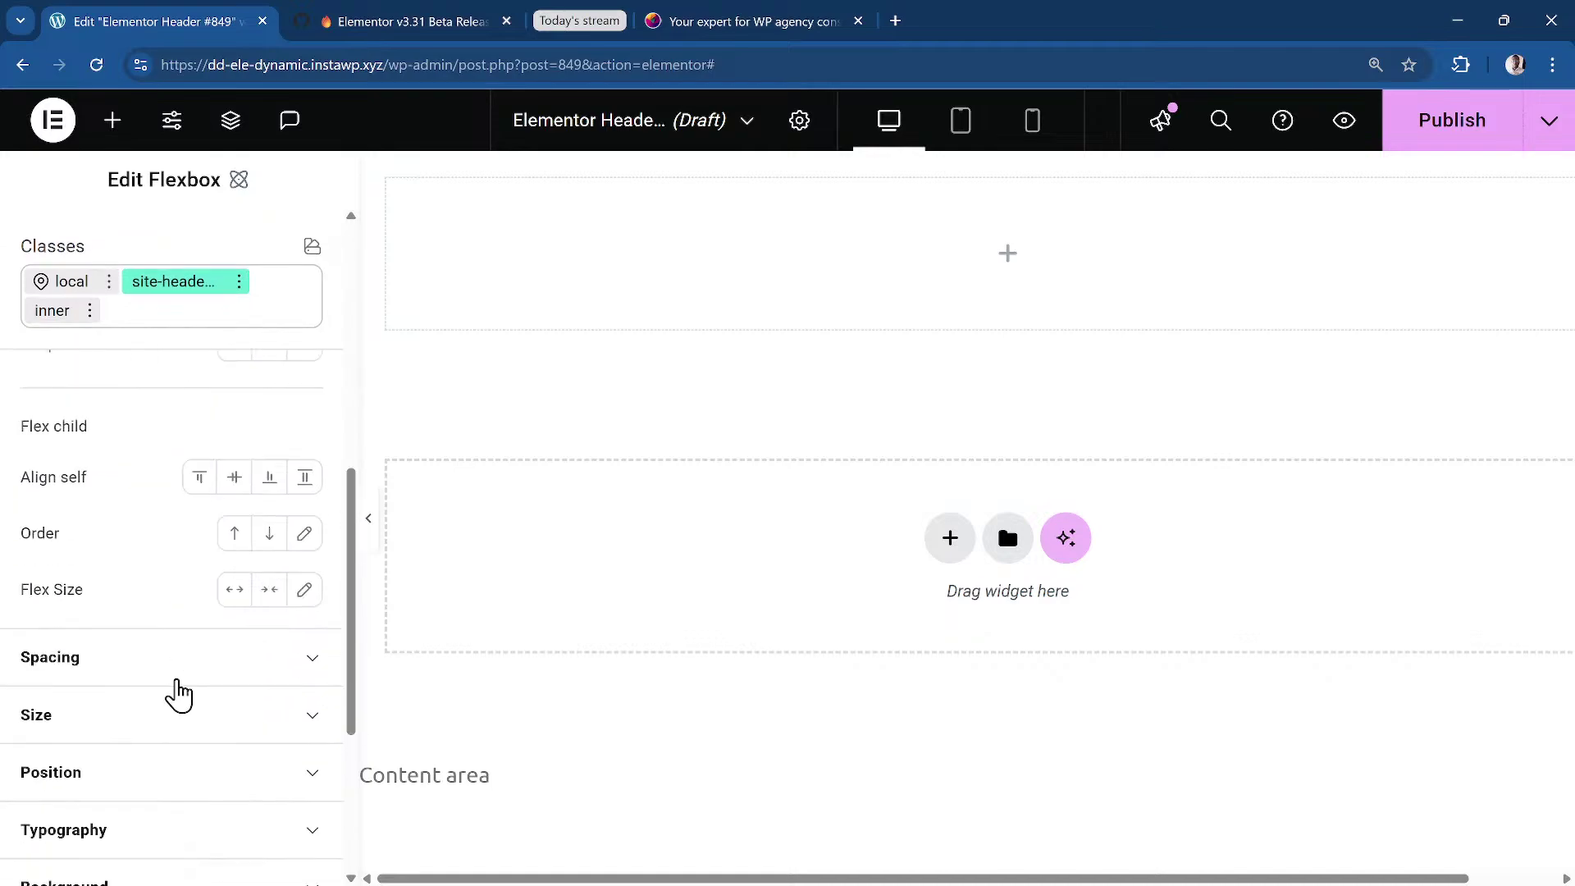
scroll(144, 615, "down", 2)
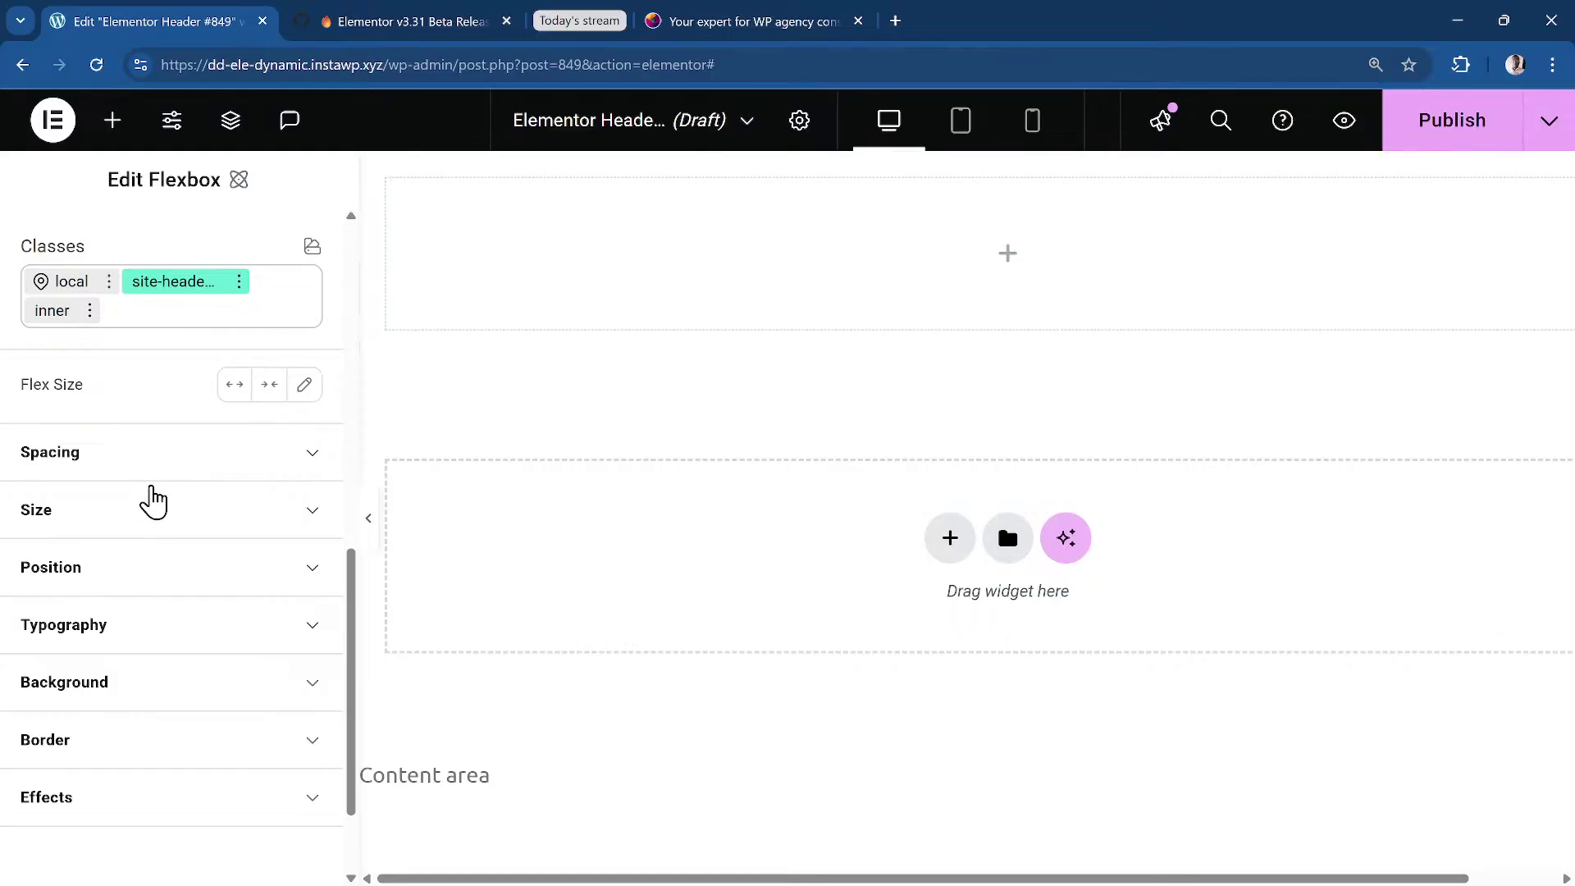
left_click(150, 451)
scroll(165, 474, "down", 2)
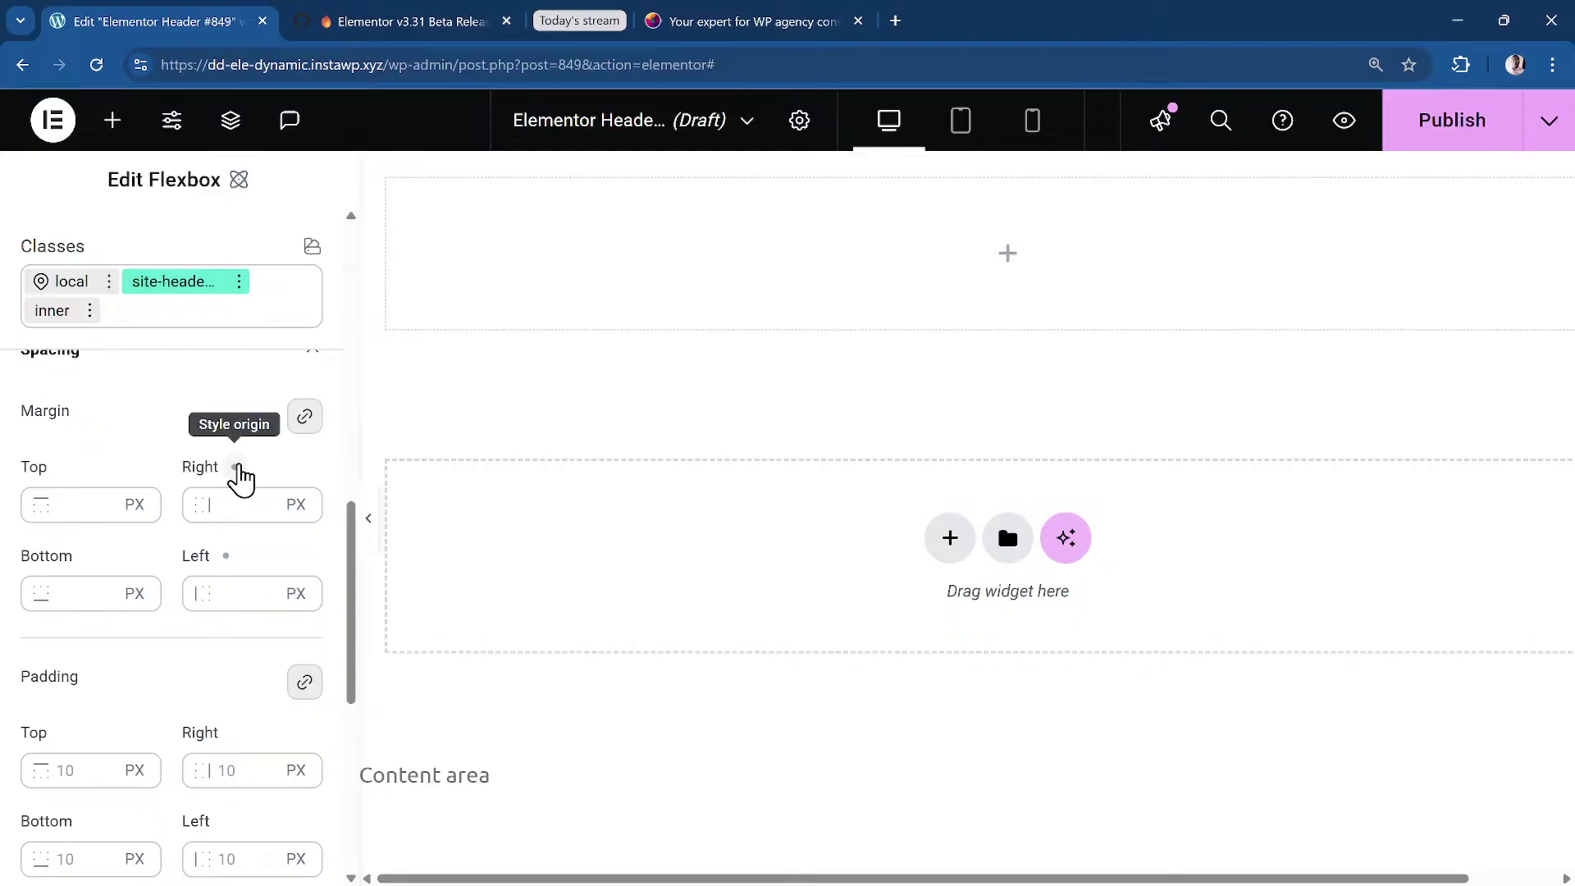
left_click(233, 467)
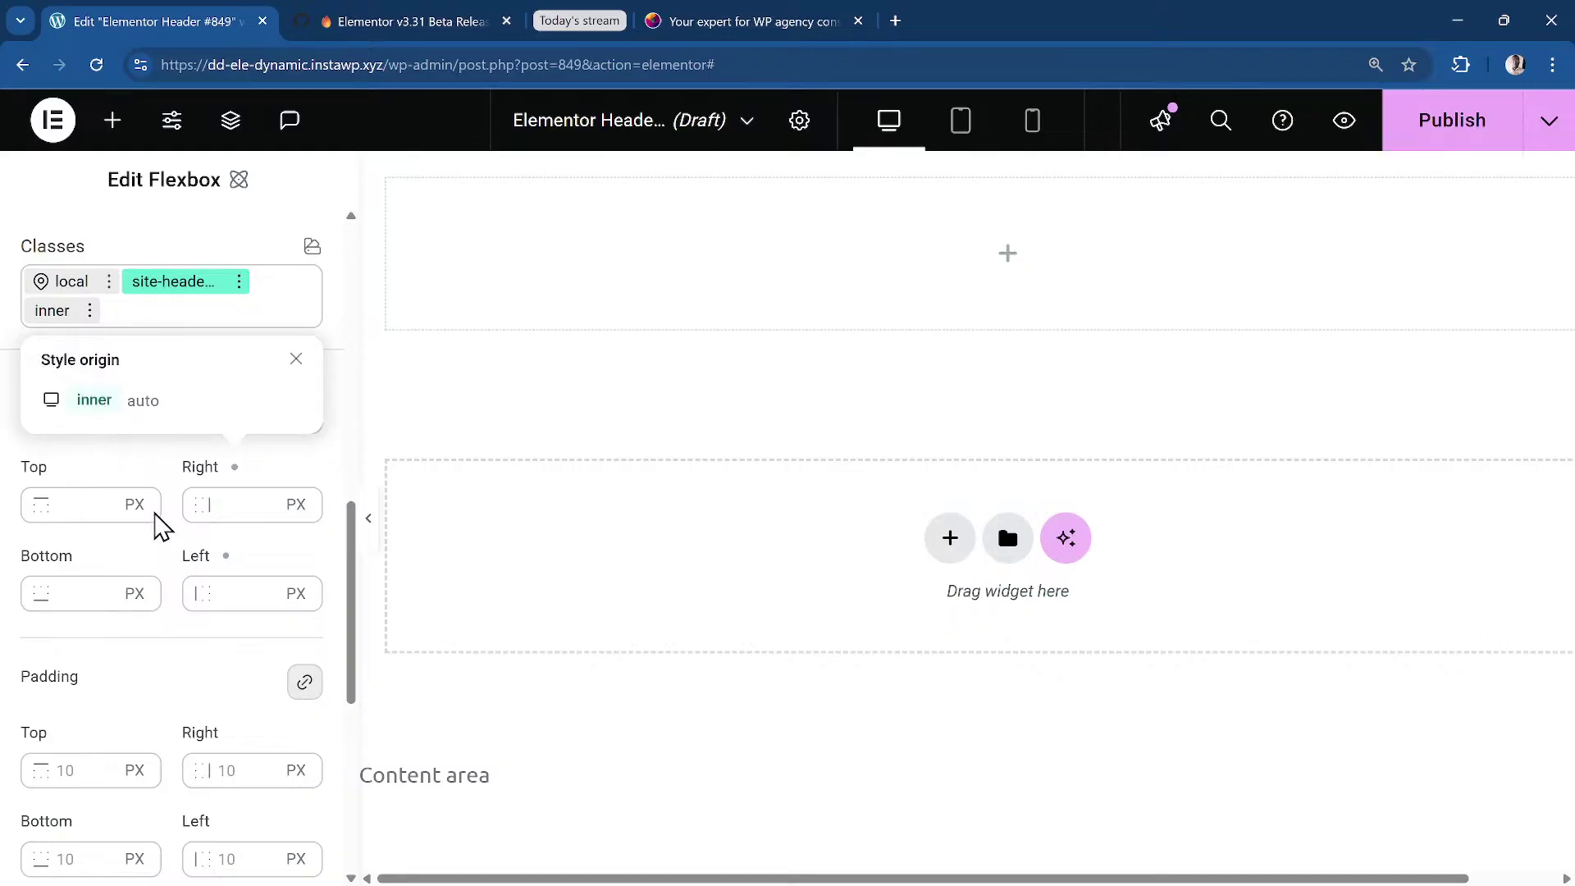
left_click(128, 457)
scroll(126, 545, "down", 2)
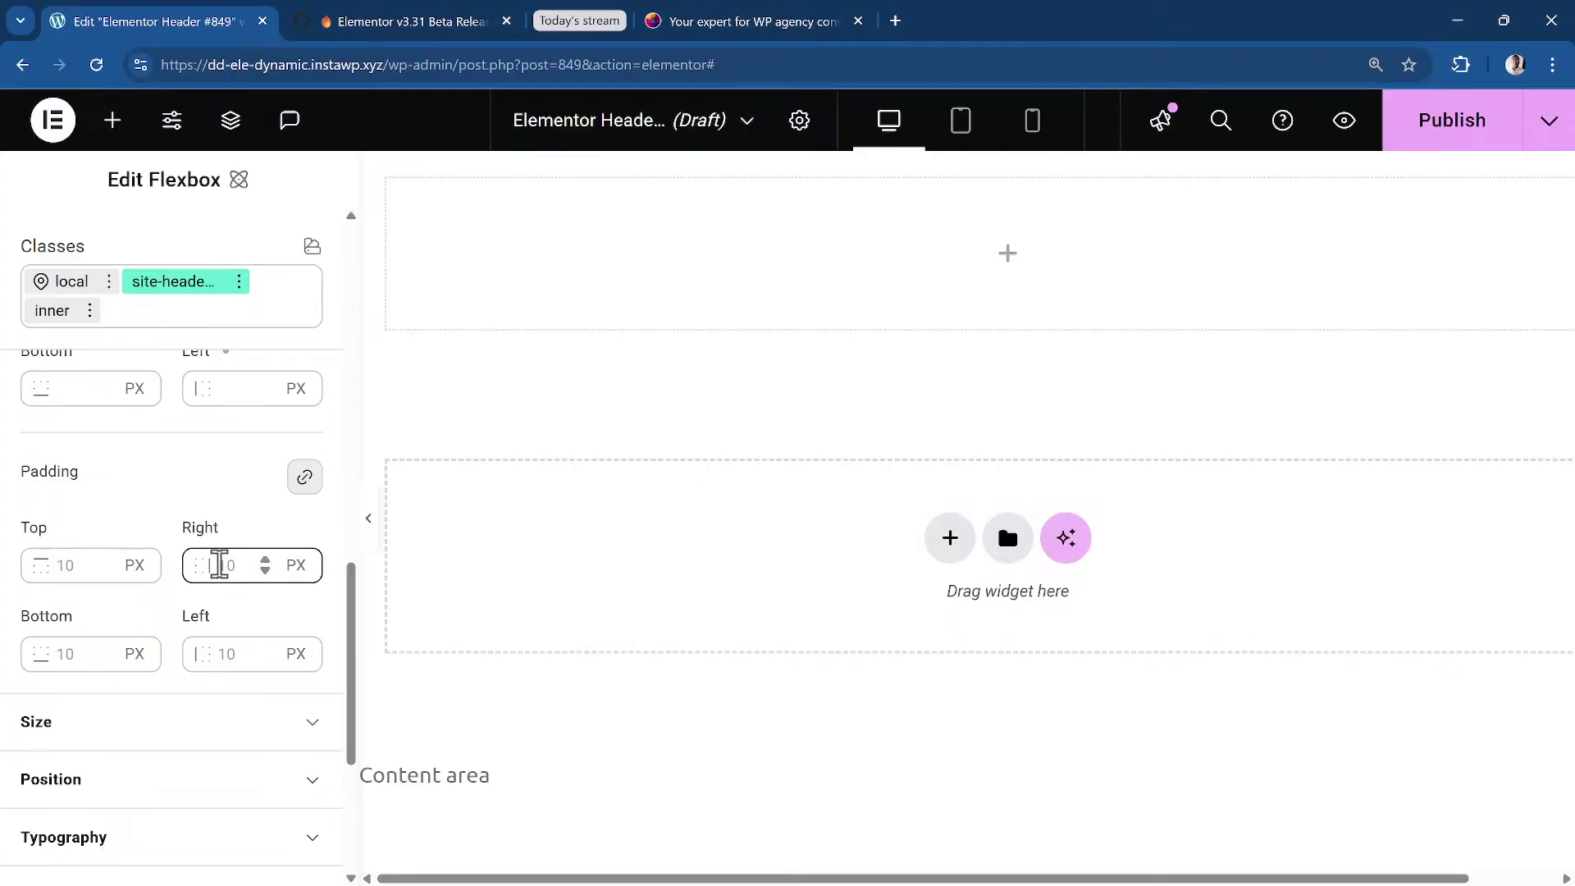
Search the widget library for an image element.
left_click(113, 121)
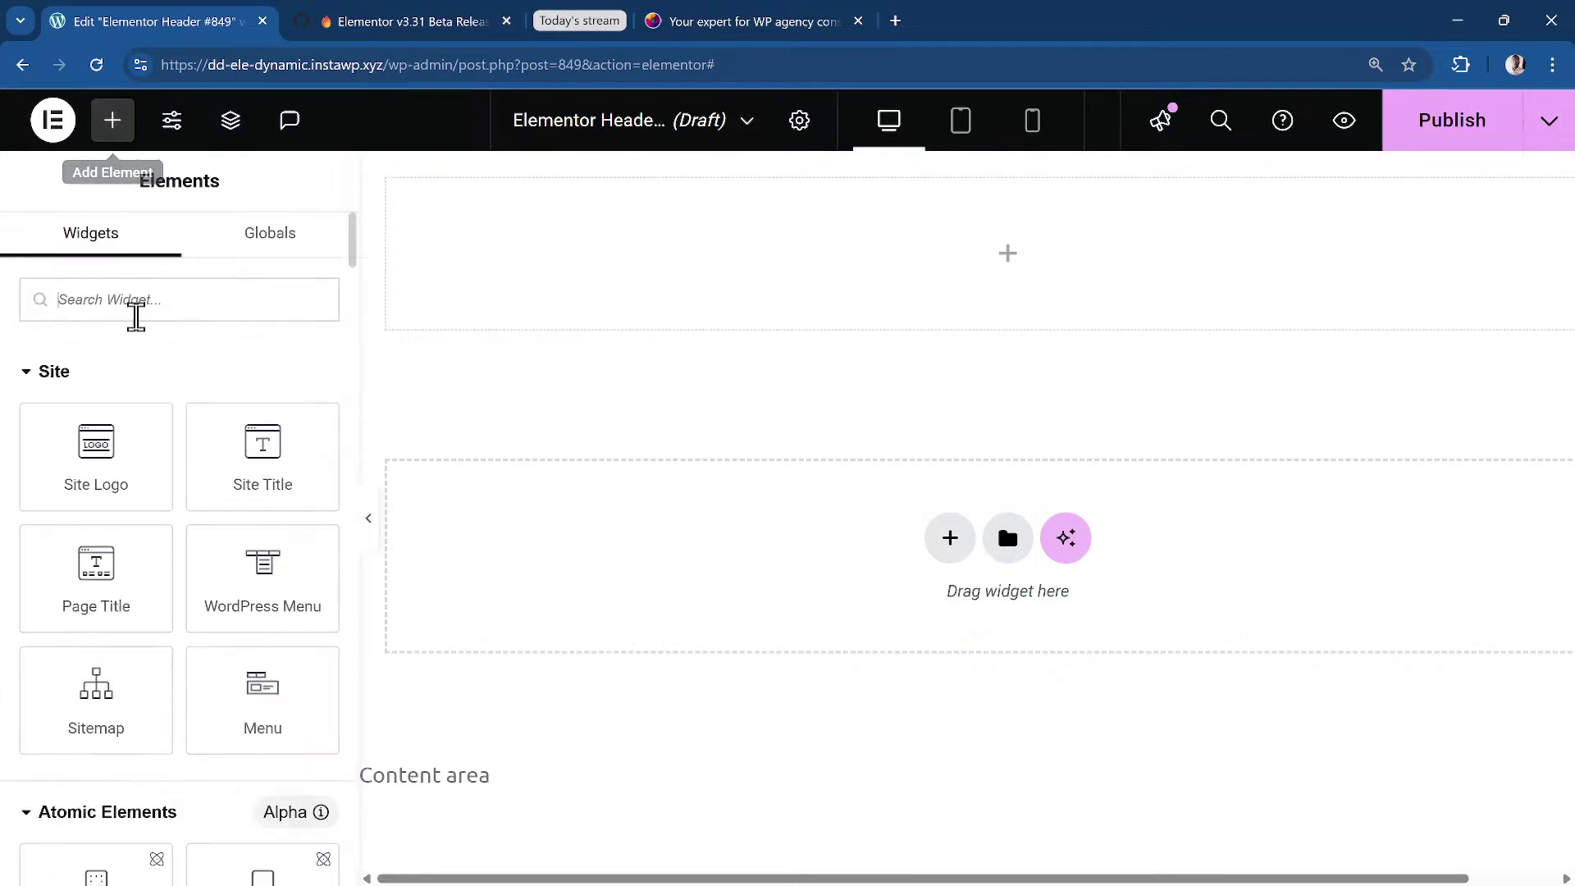
type("image")
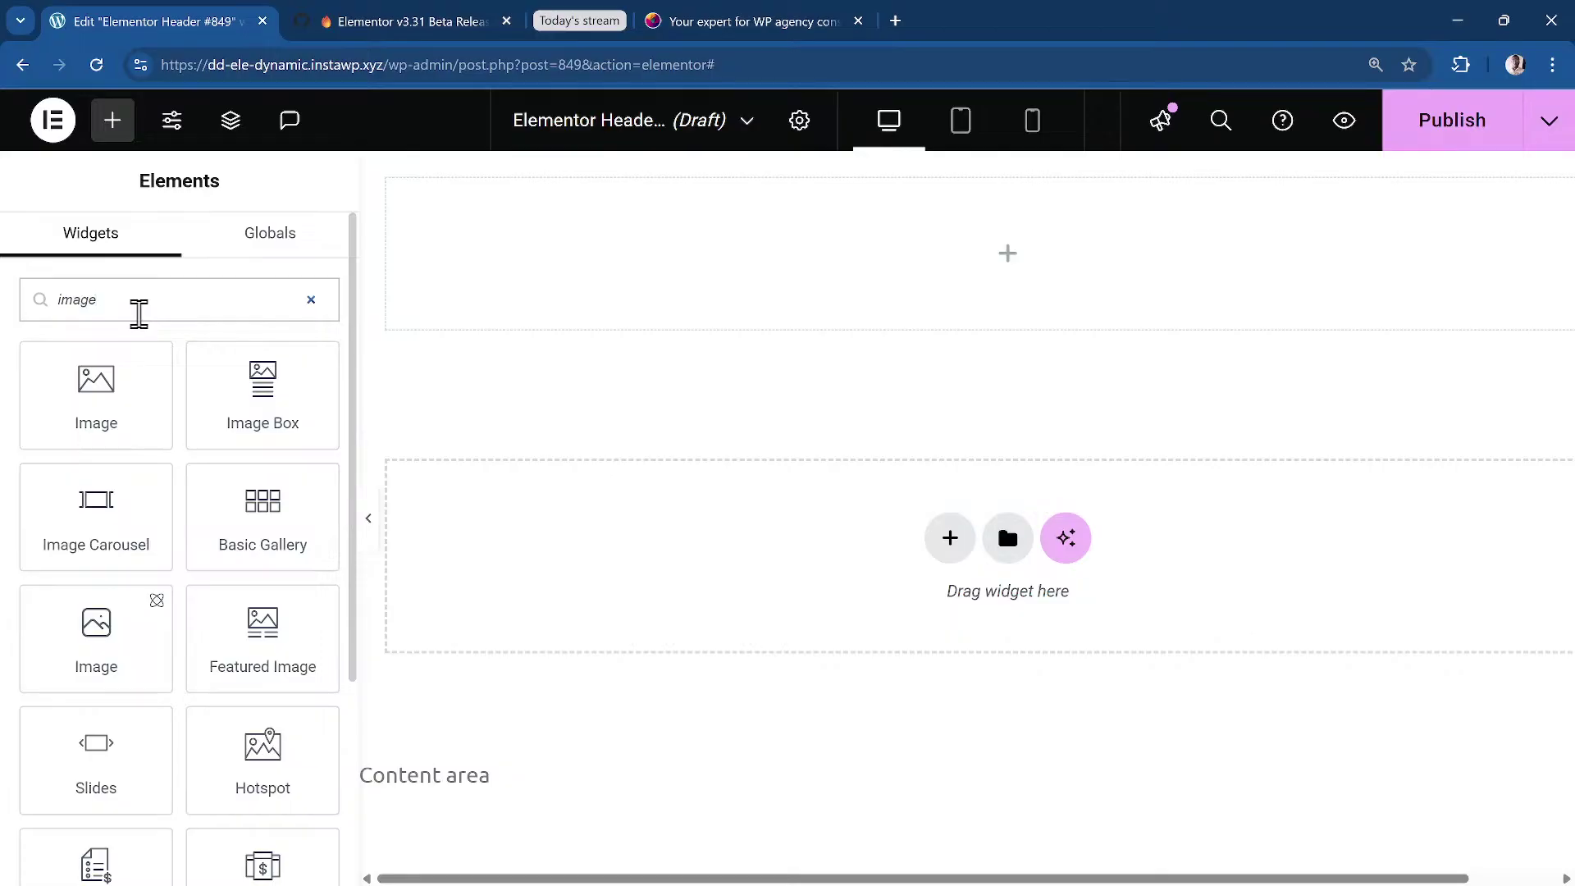
Show the page structure and rename the outer flexbox as "Site Header".
key("ctrl+i")
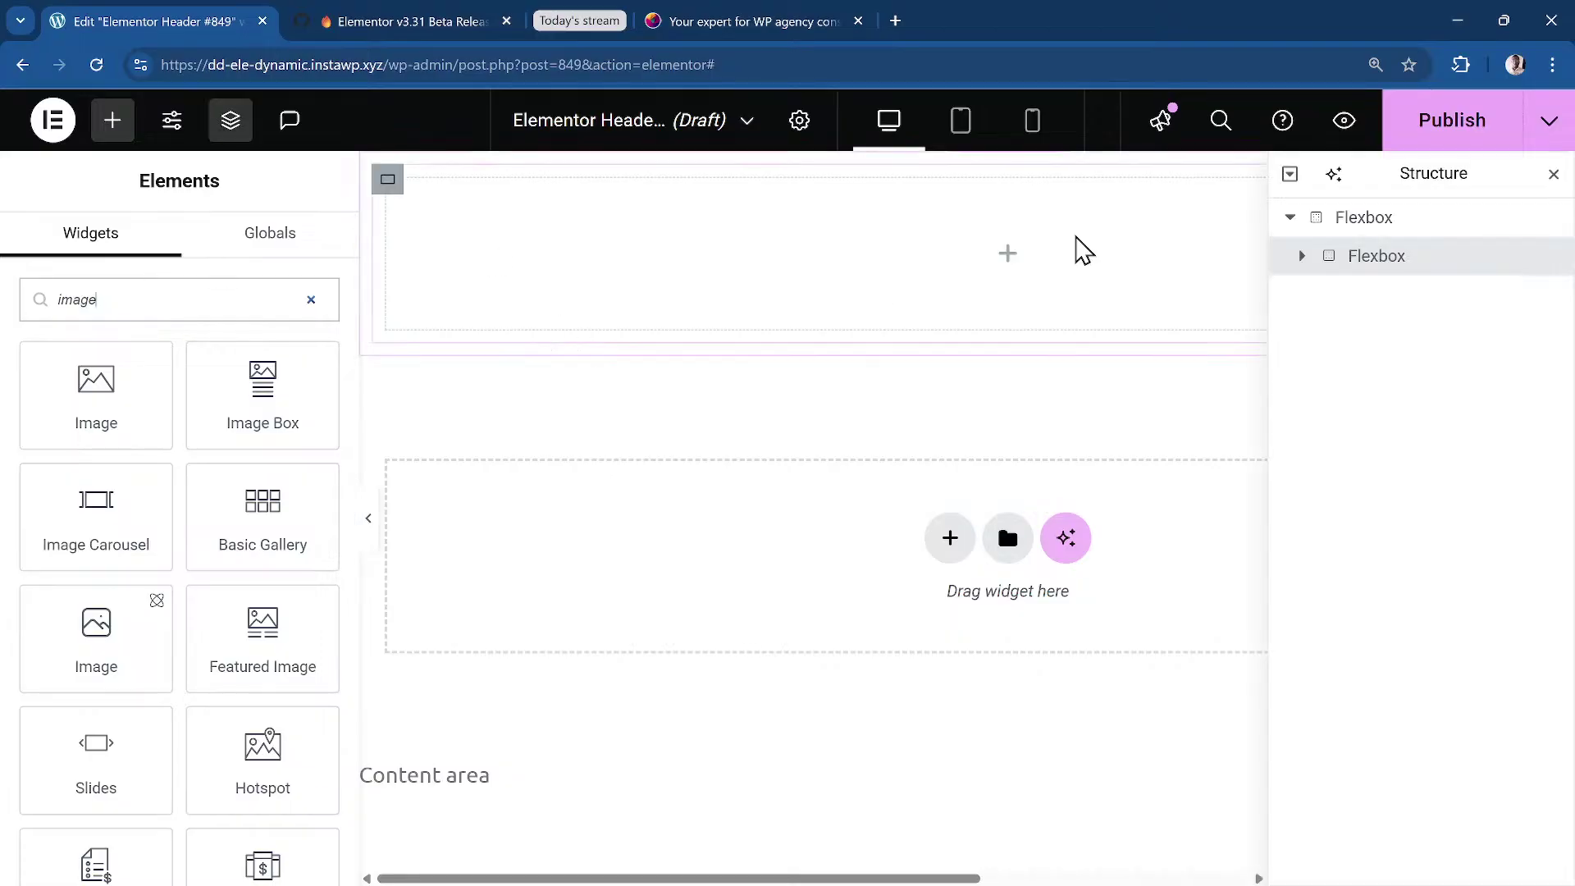
left_click(1386, 230)
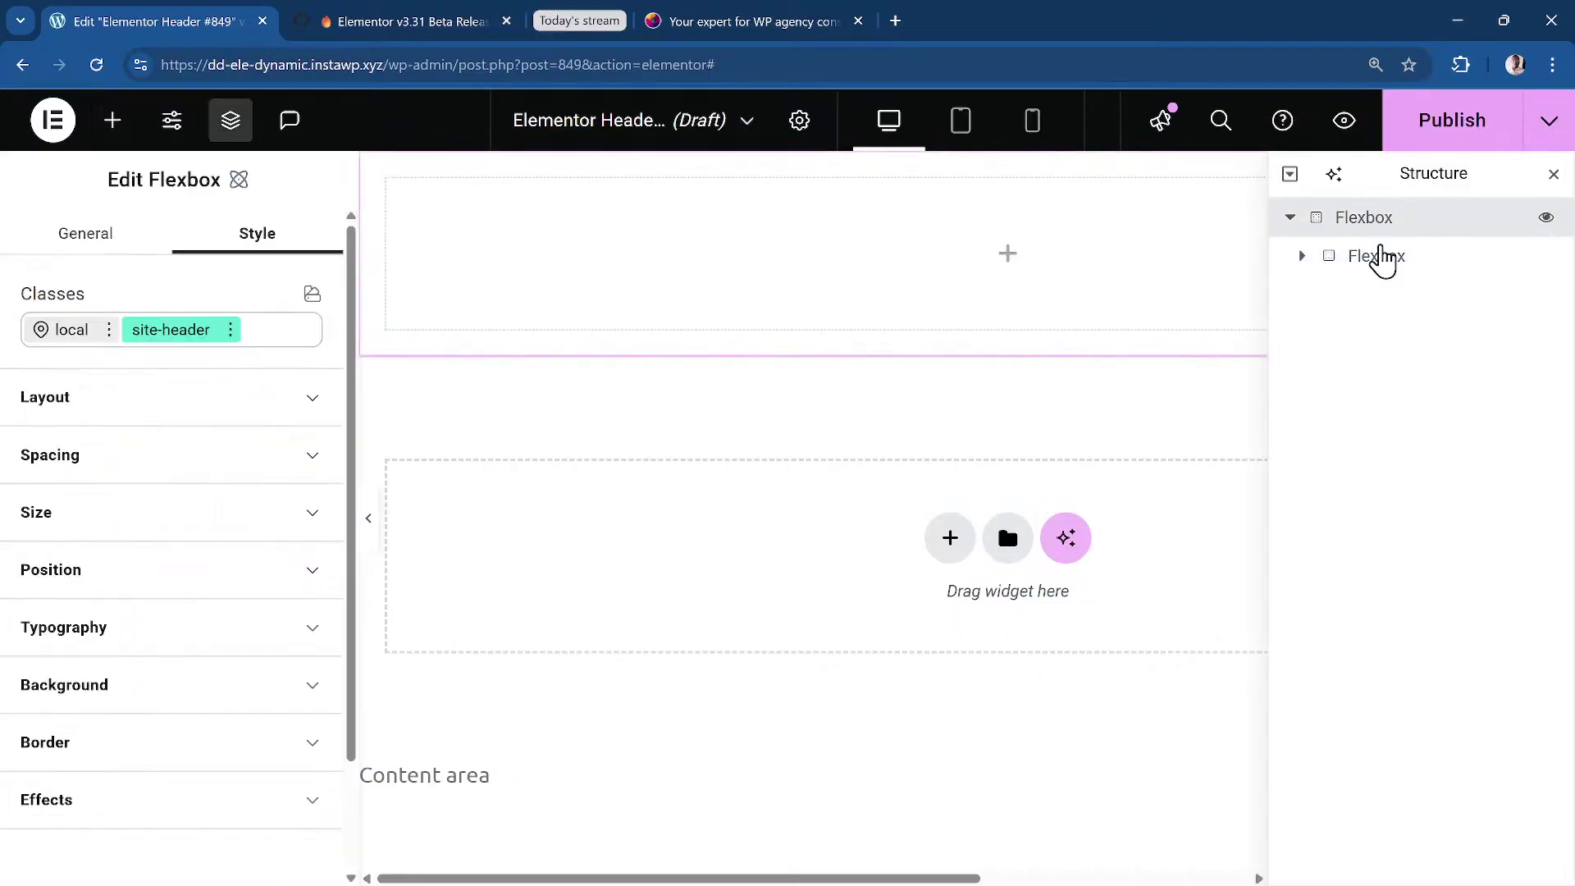
double_click(1386, 229)
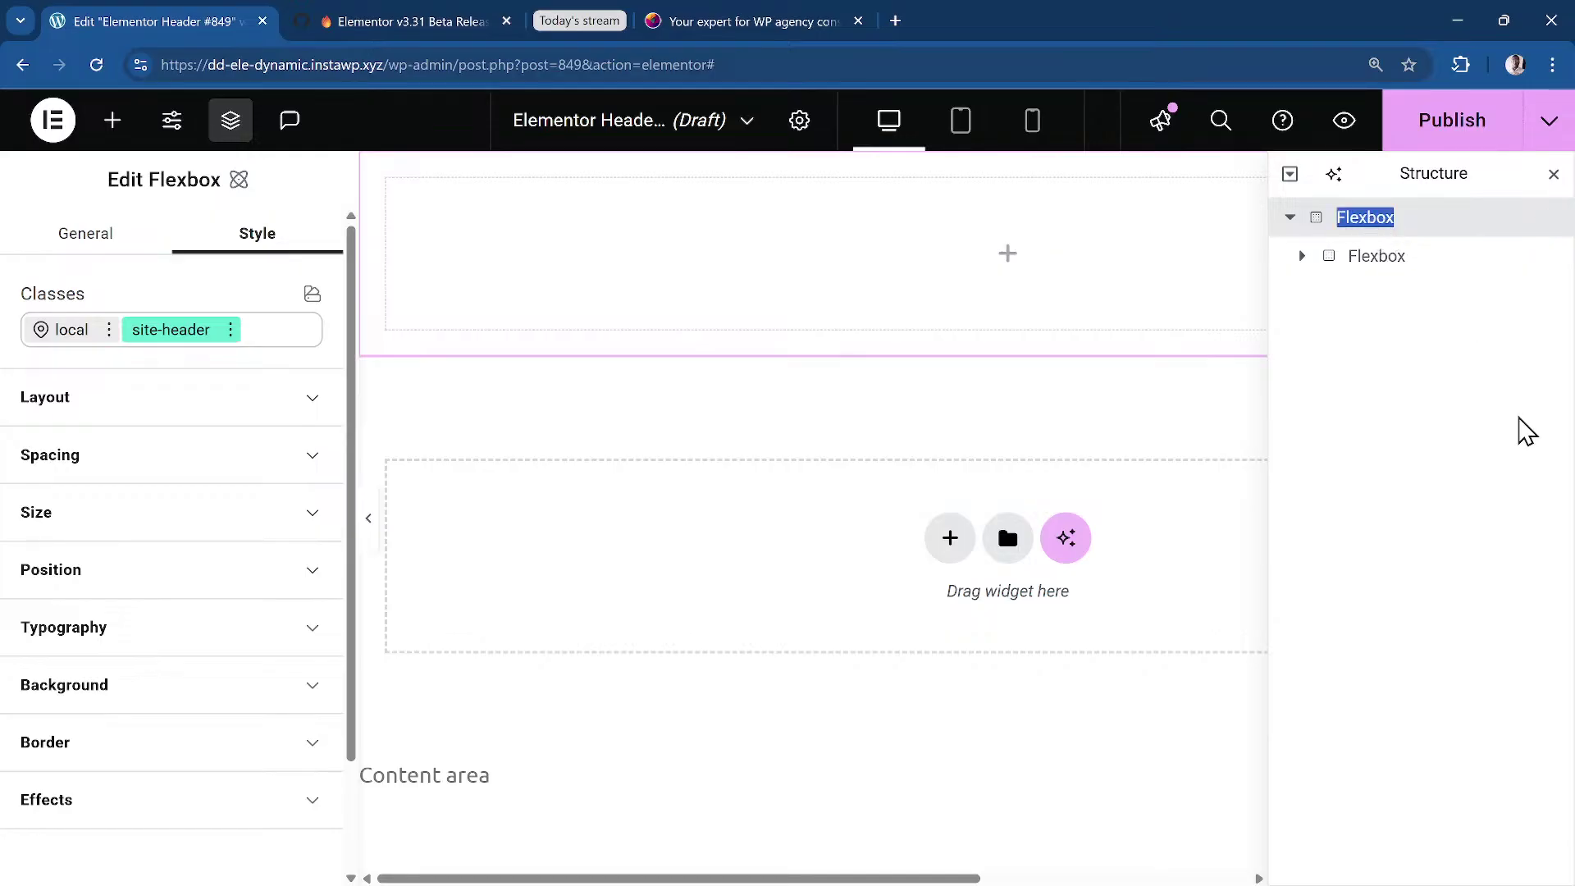
key("ctrl+e")
key("Escape")
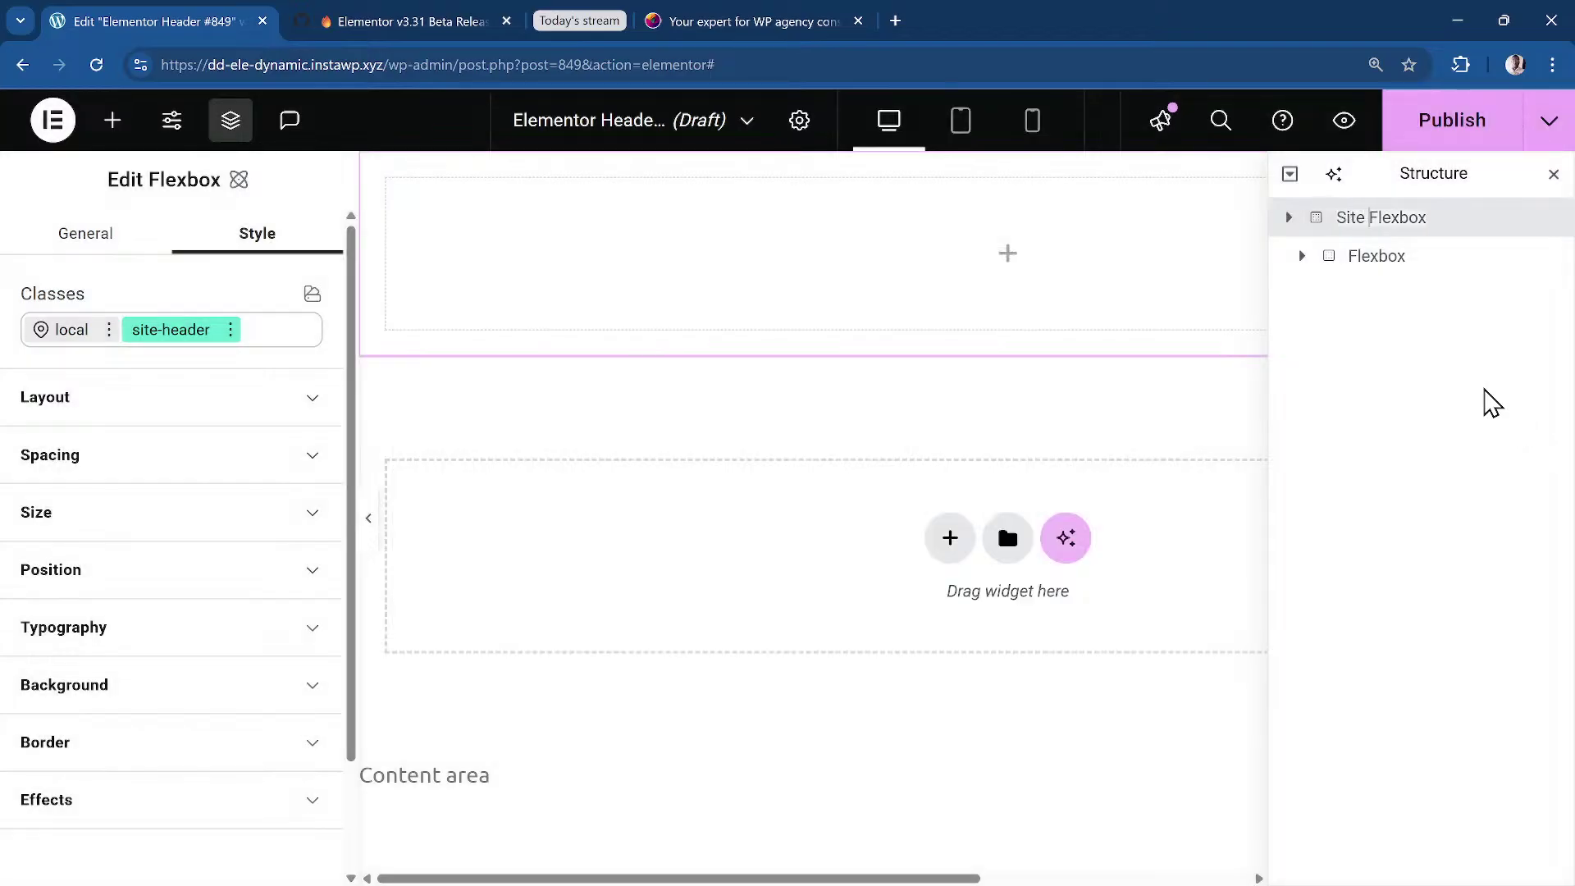
type("Site Header")
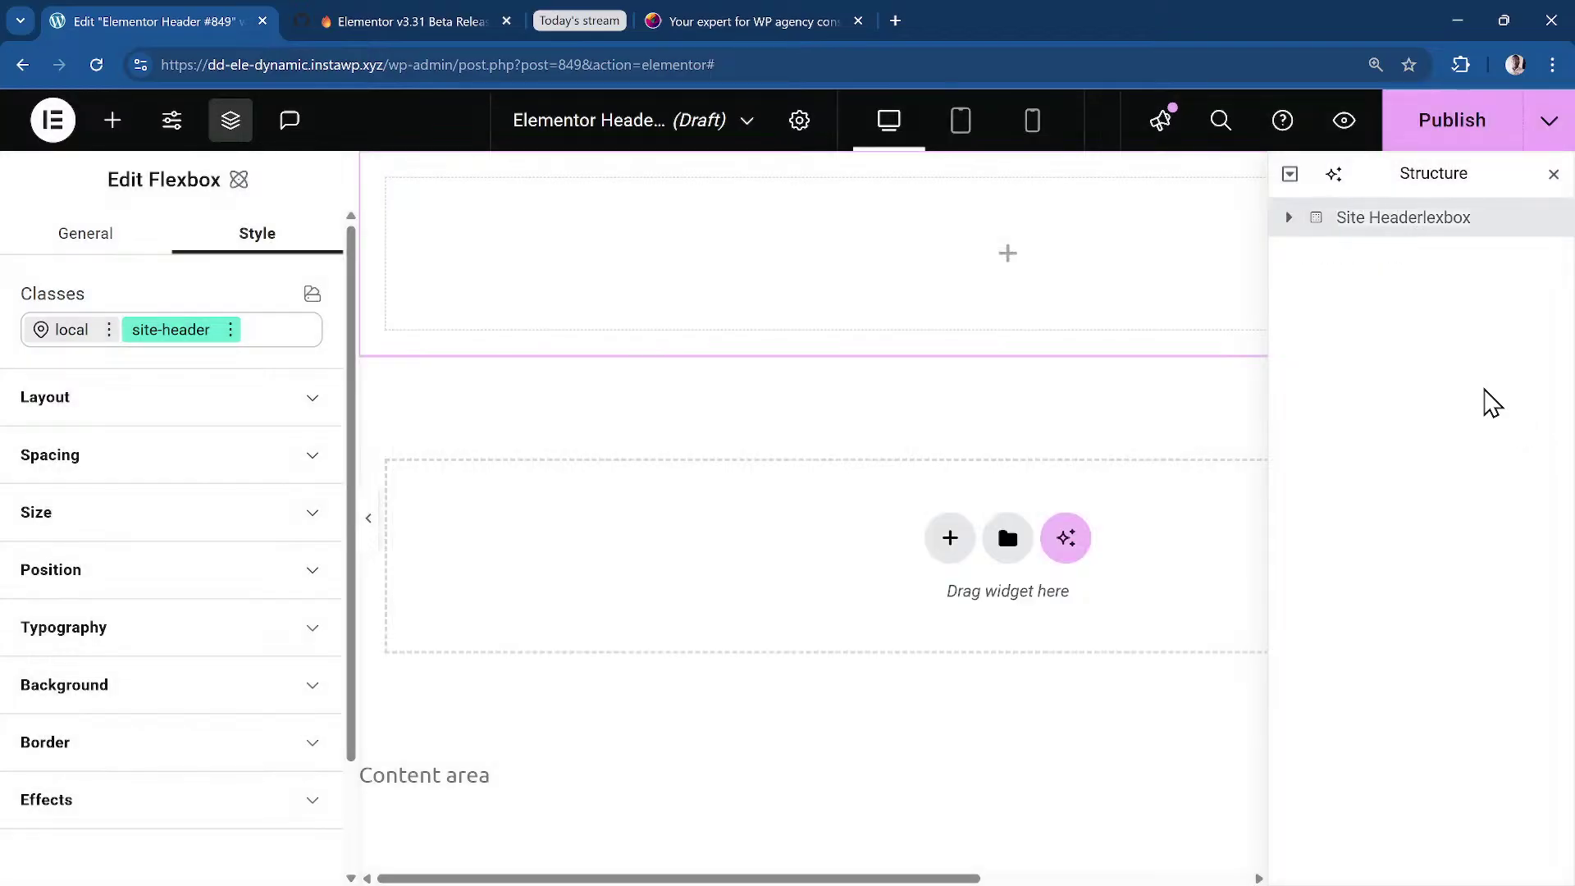
Disable the Shift+Shift backup hotkey through the command palette and dismiss the notice.
key("shift")
key("shift")
type("Sshift")
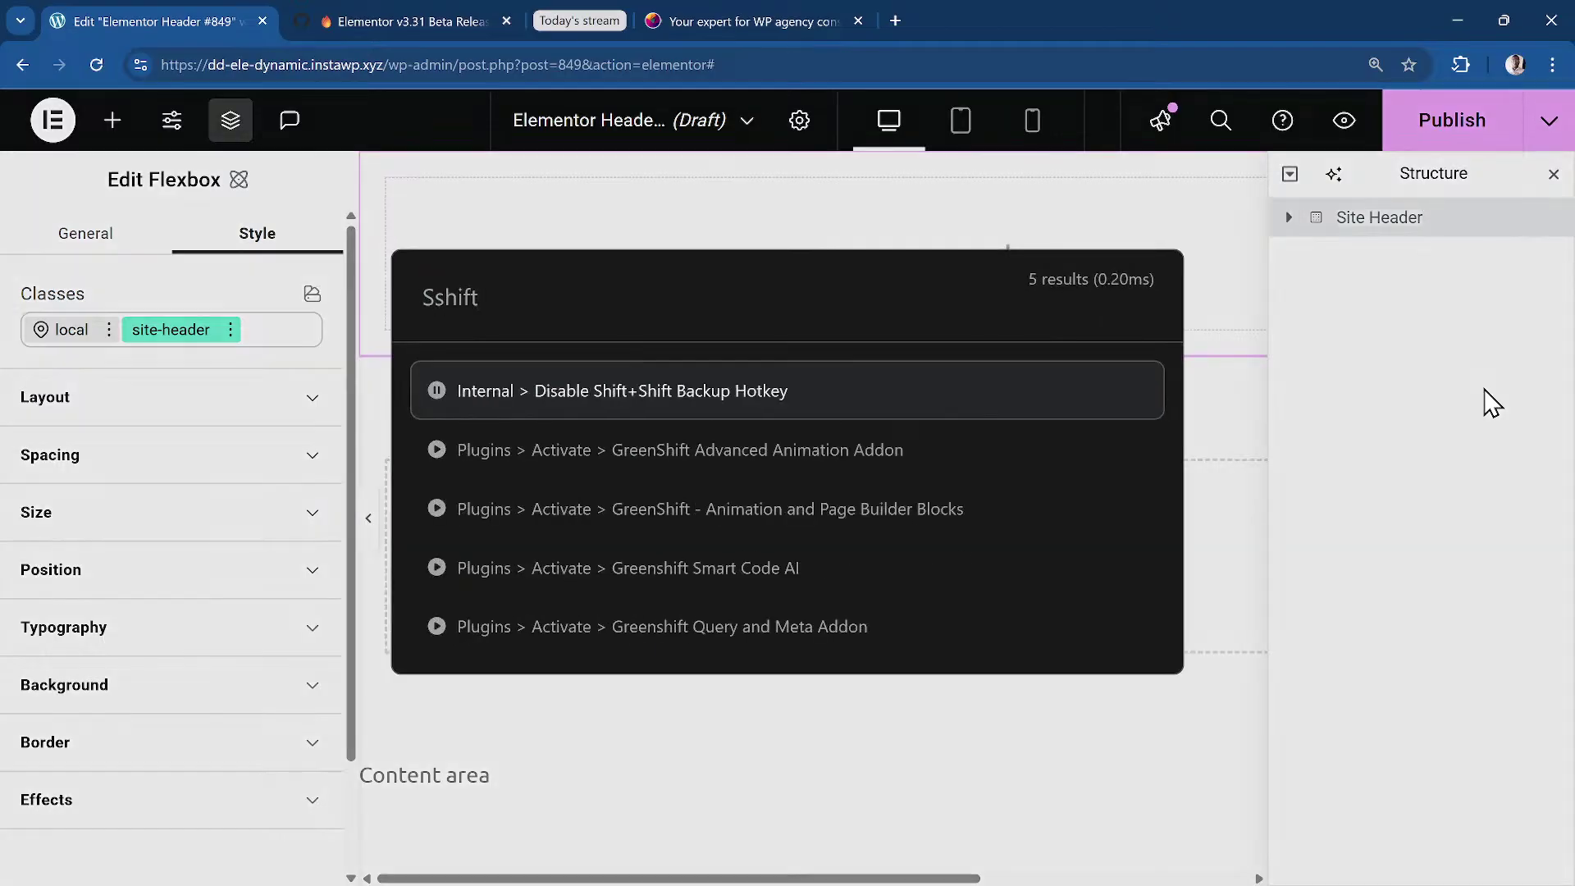
key("Return")
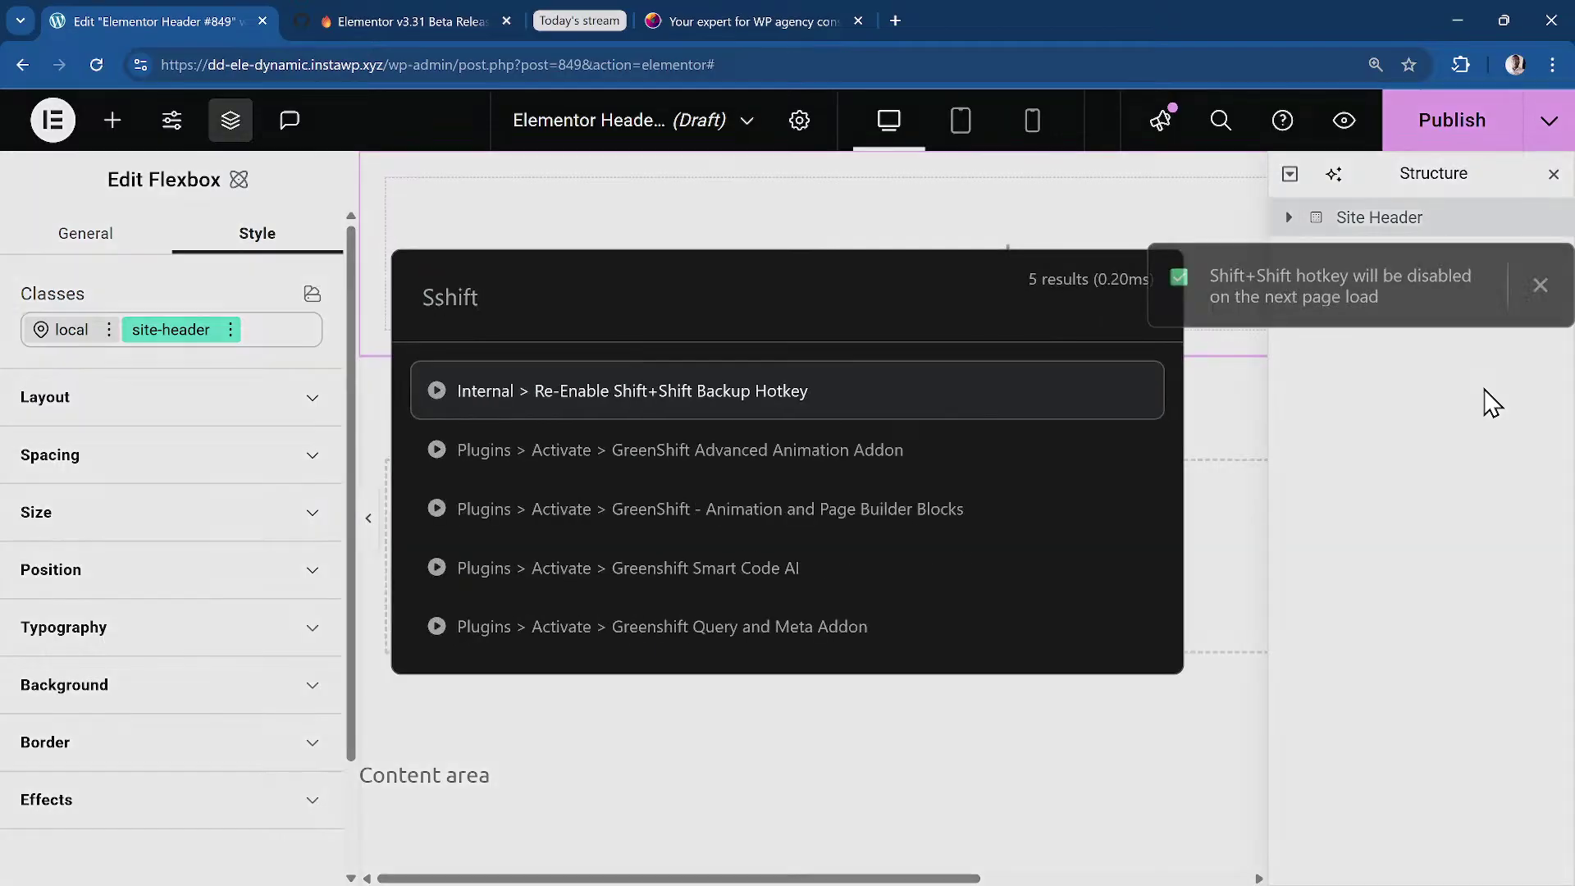
key("Escape")
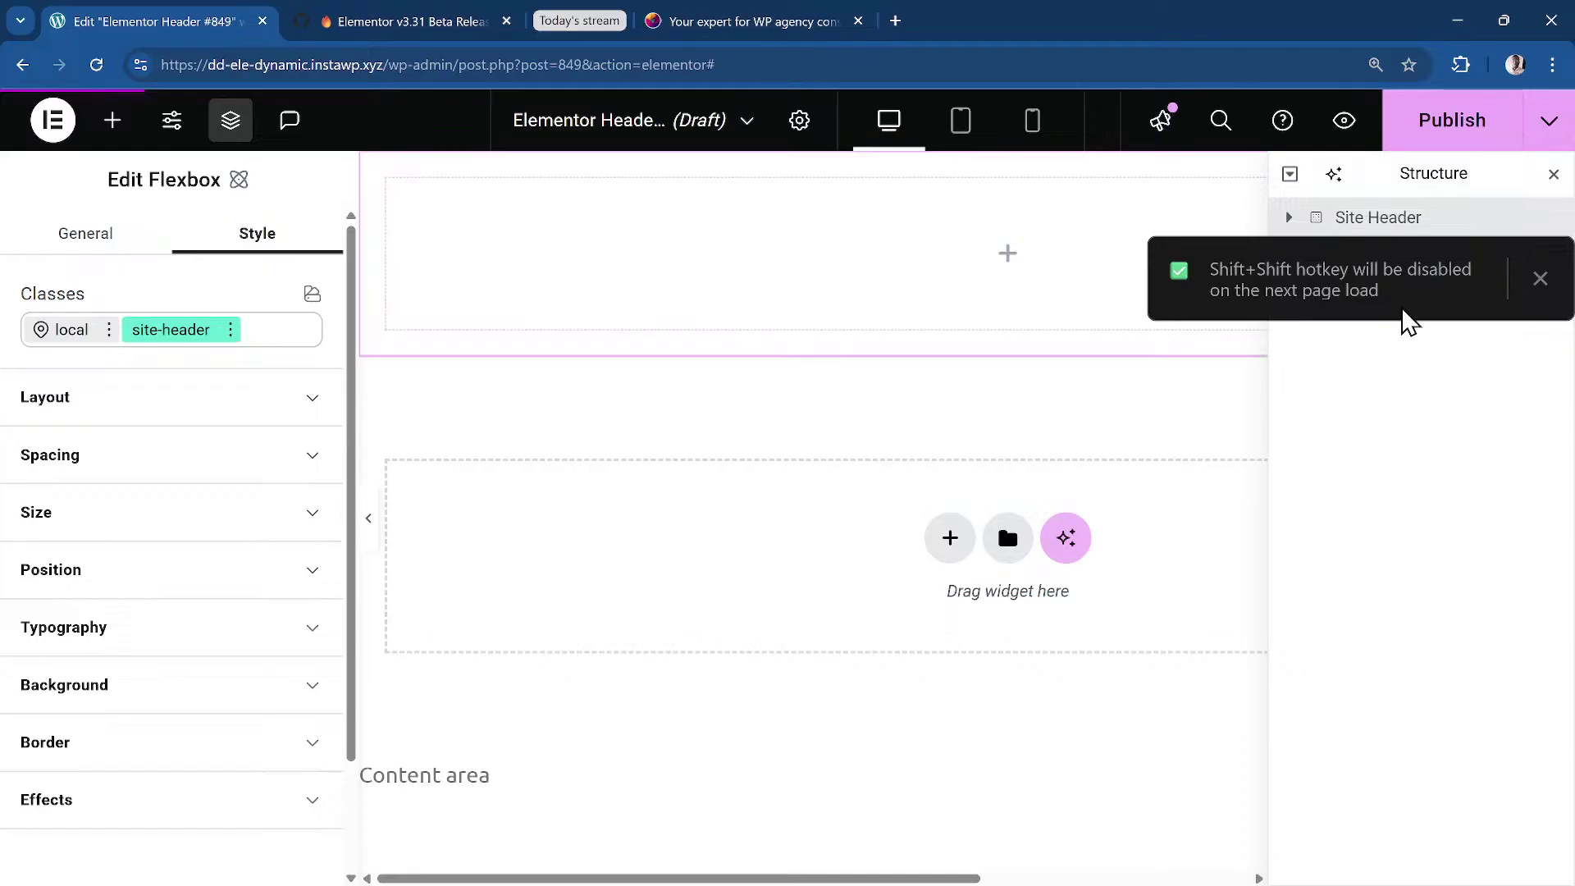
left_click(1539, 279)
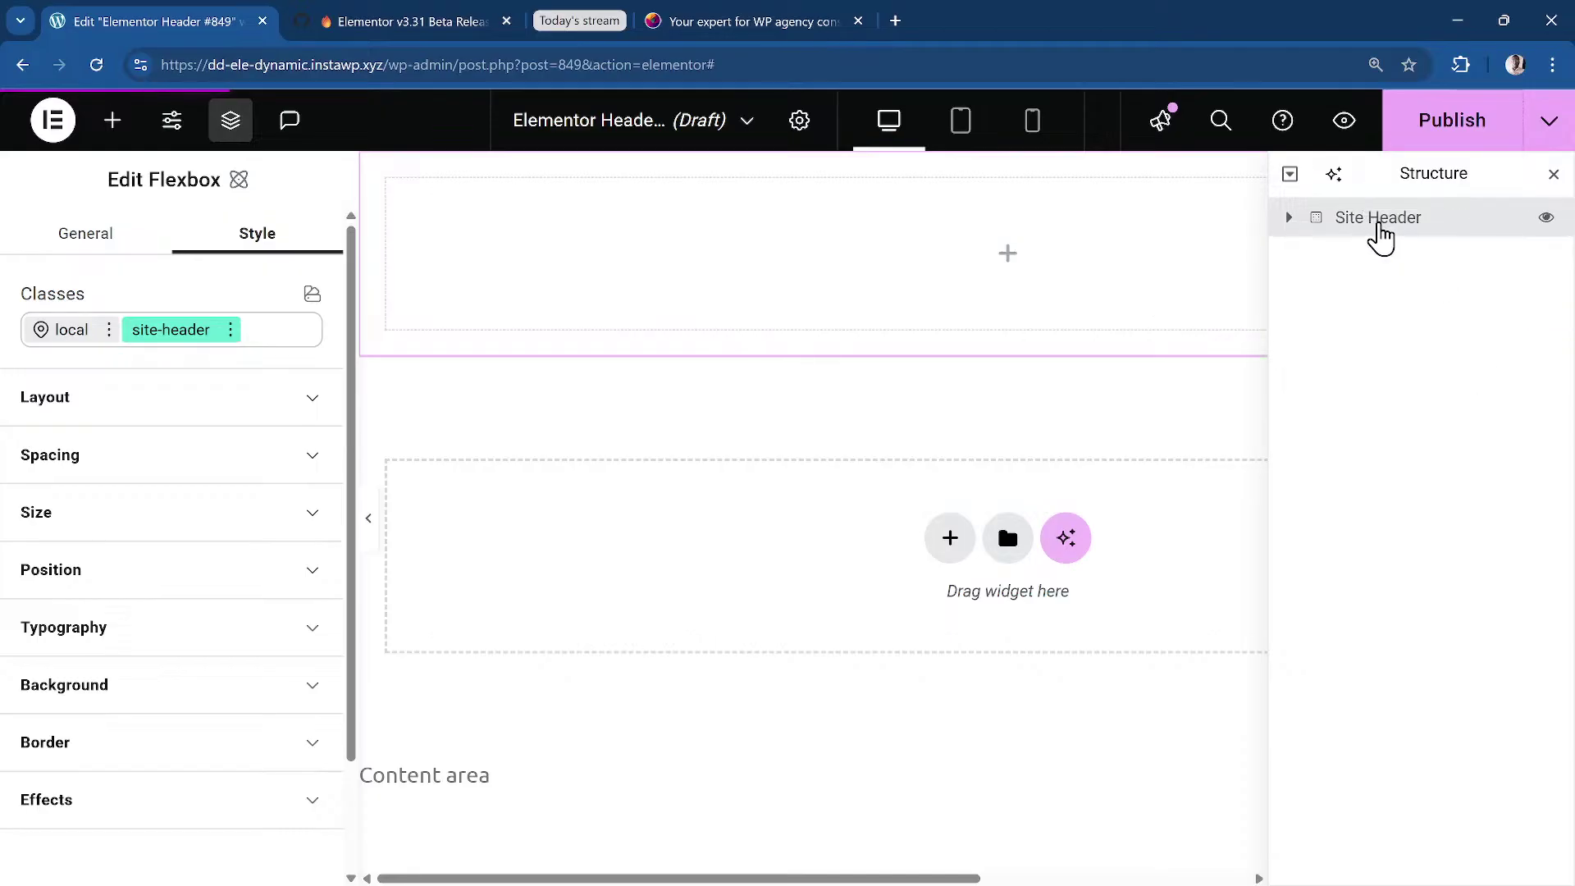
Rename the flexbox nested in Site Header as "Inner".
left_click(1290, 220)
left_click(1404, 264)
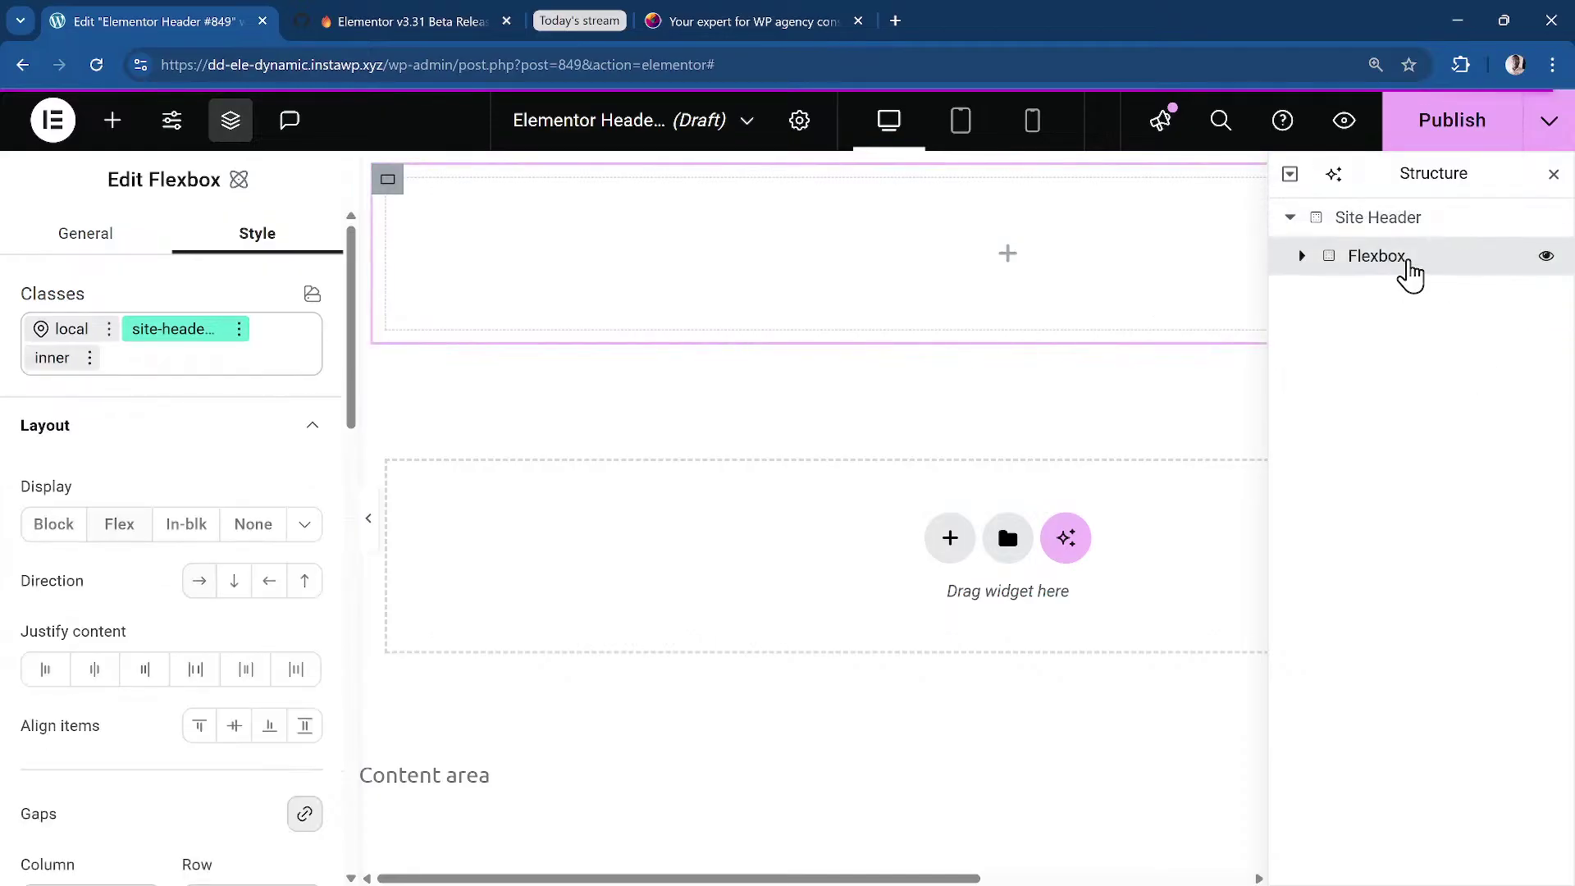
double_click(1388, 259)
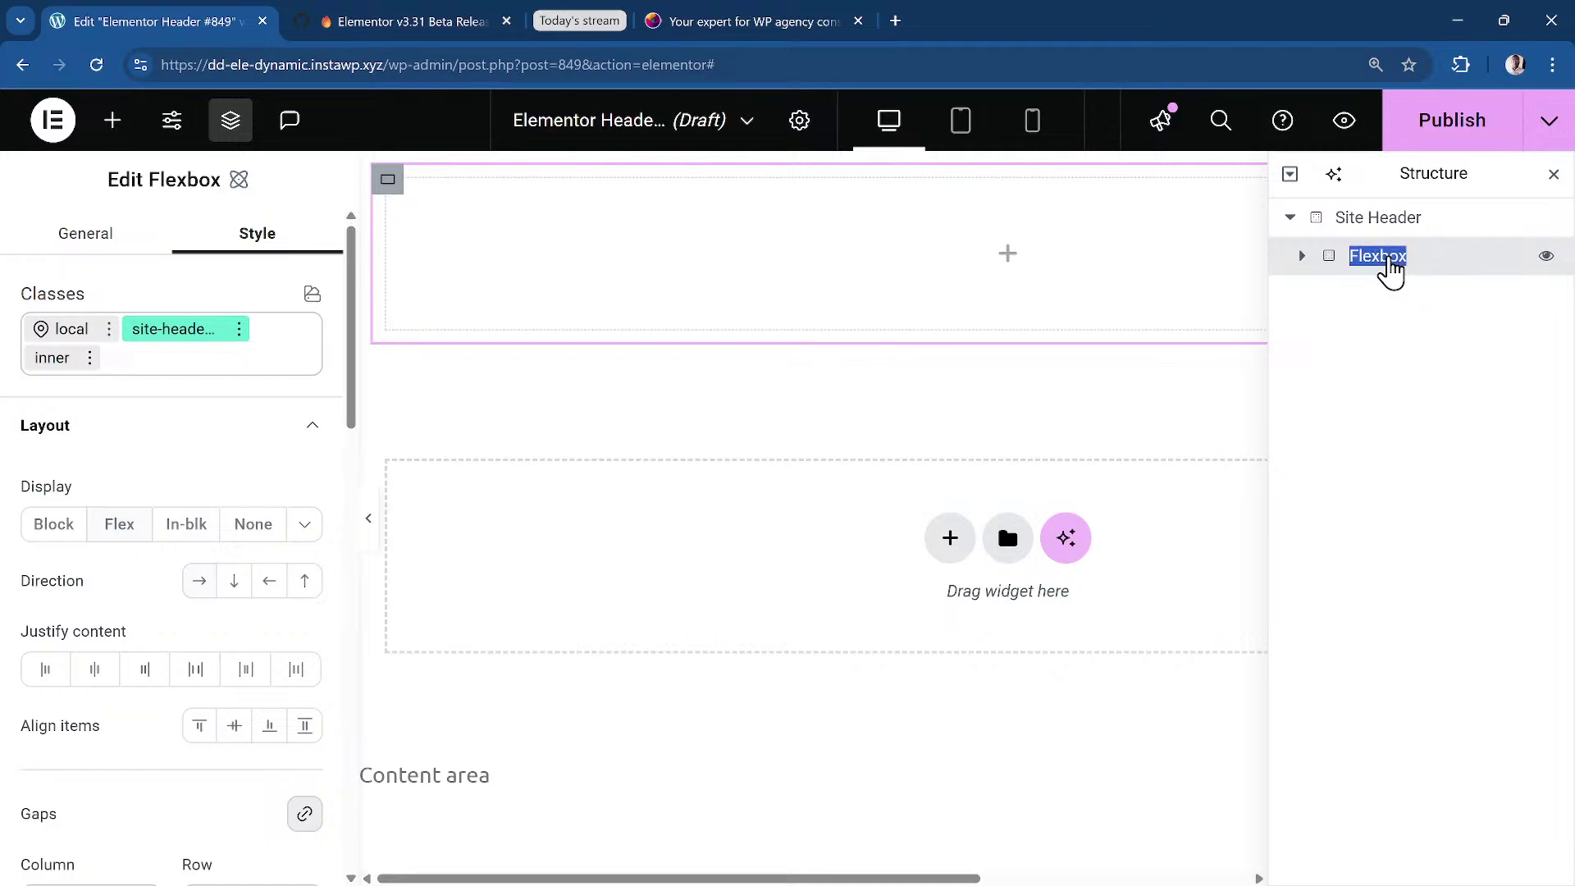
key("BackSpace")
left_click(1470, 384)
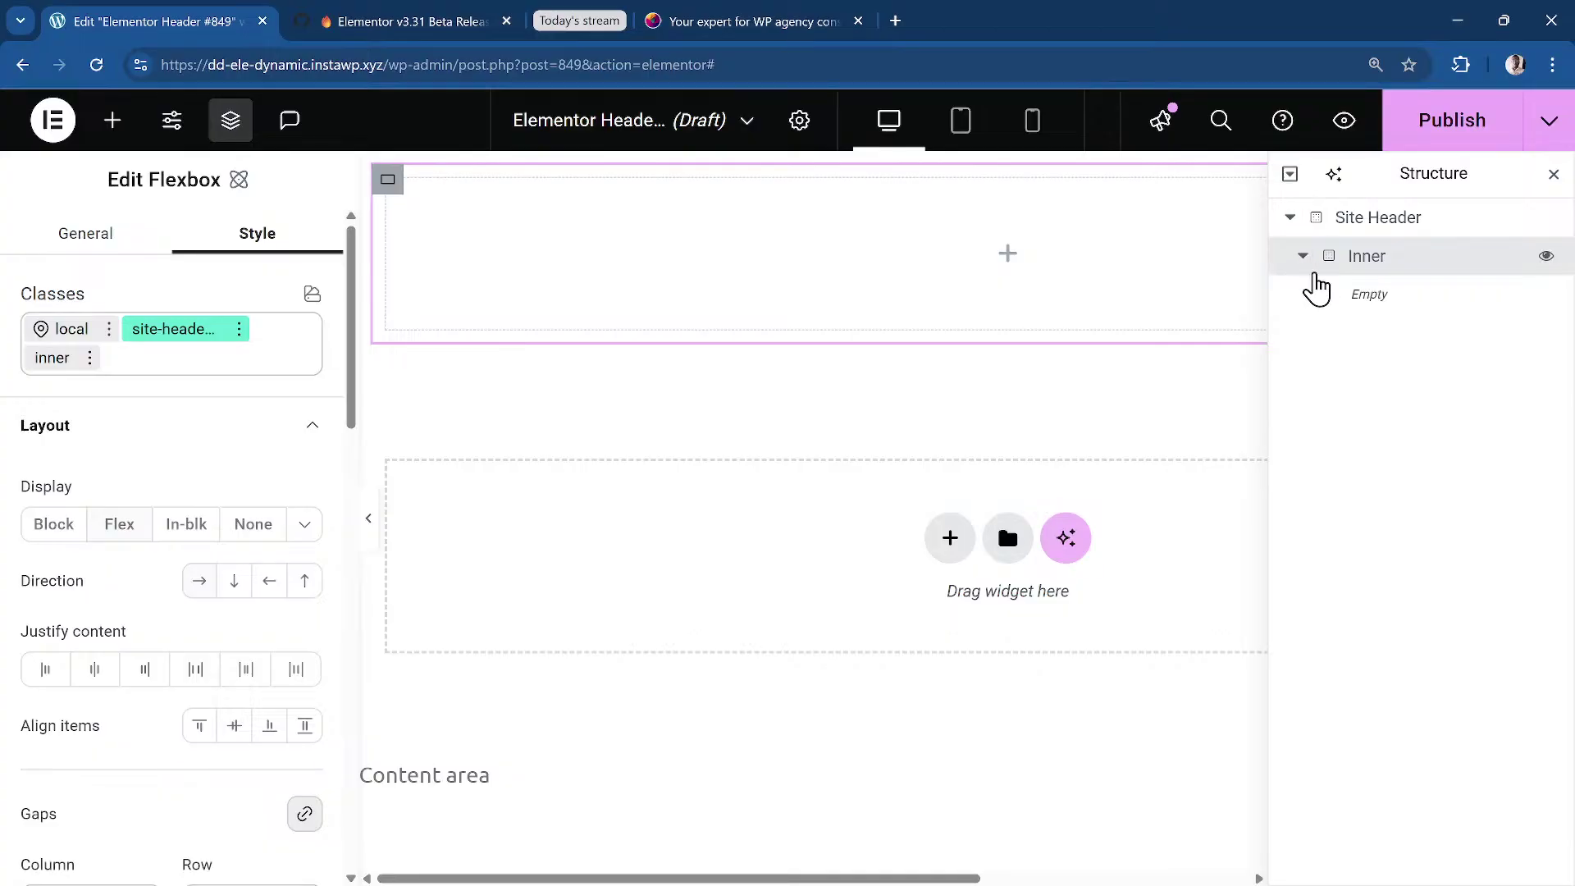
Check the header of the reference website, and add a standard Image widget inside the Inner flexbox.
left_click(702, 11)
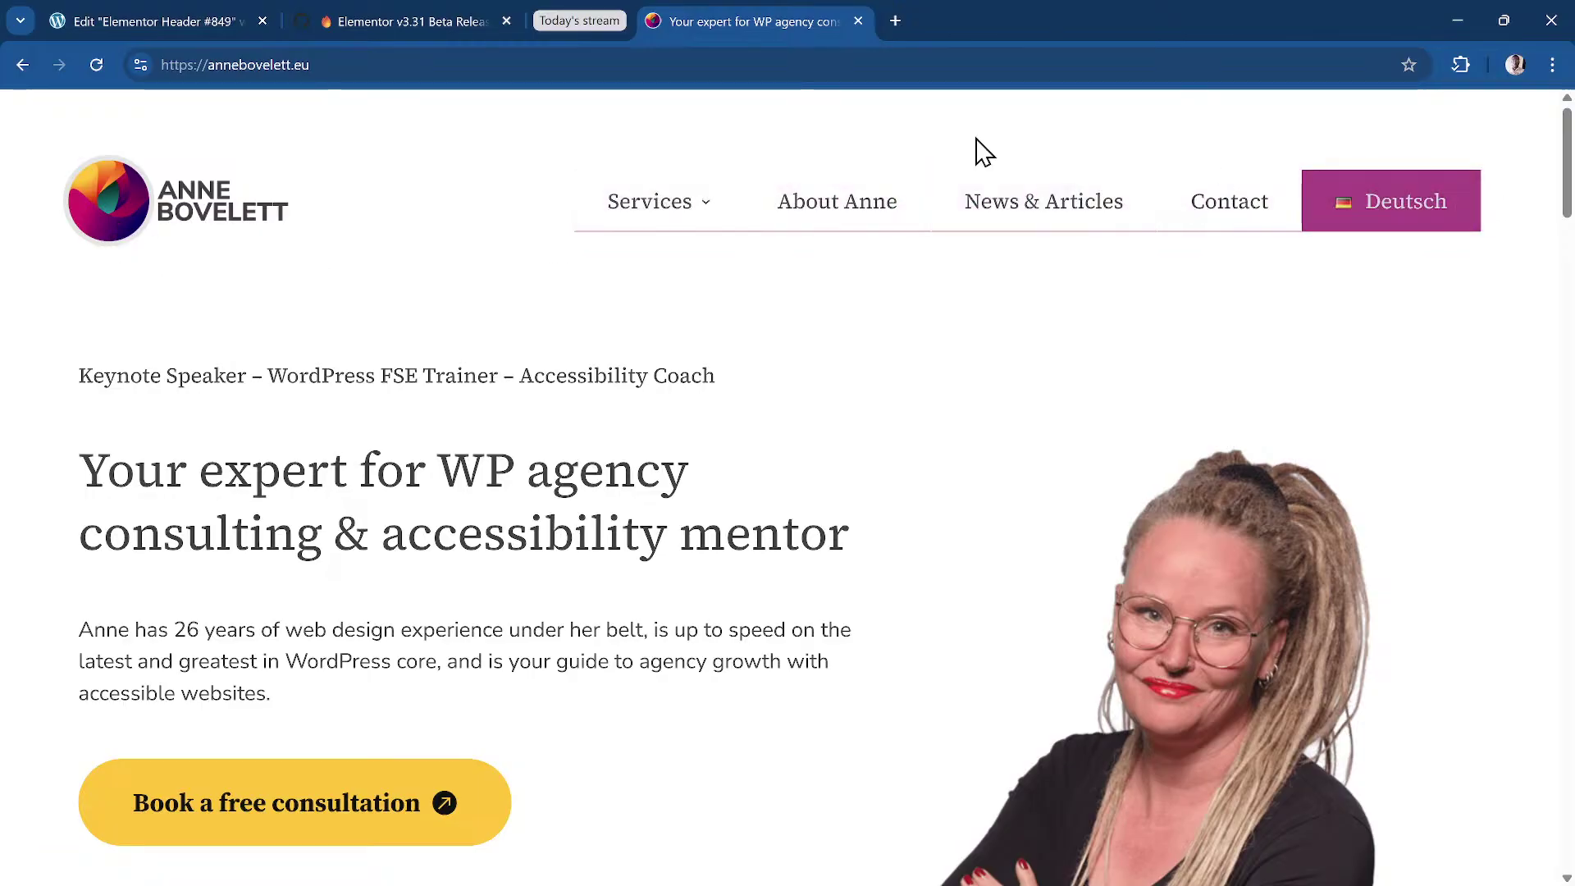
left_click(229, 16)
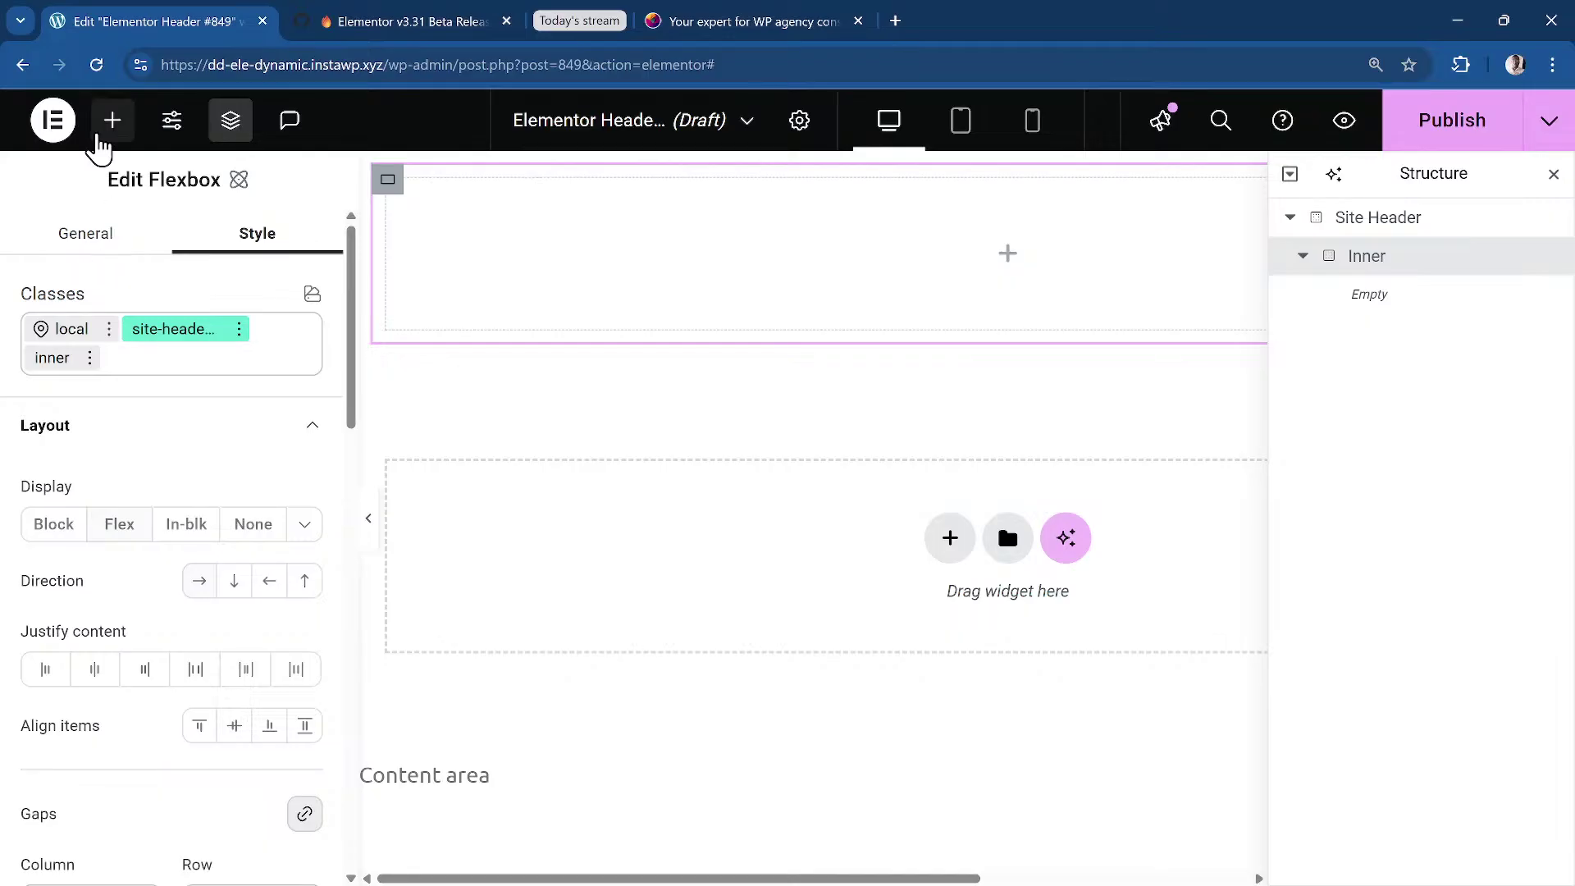
left_click(112, 120)
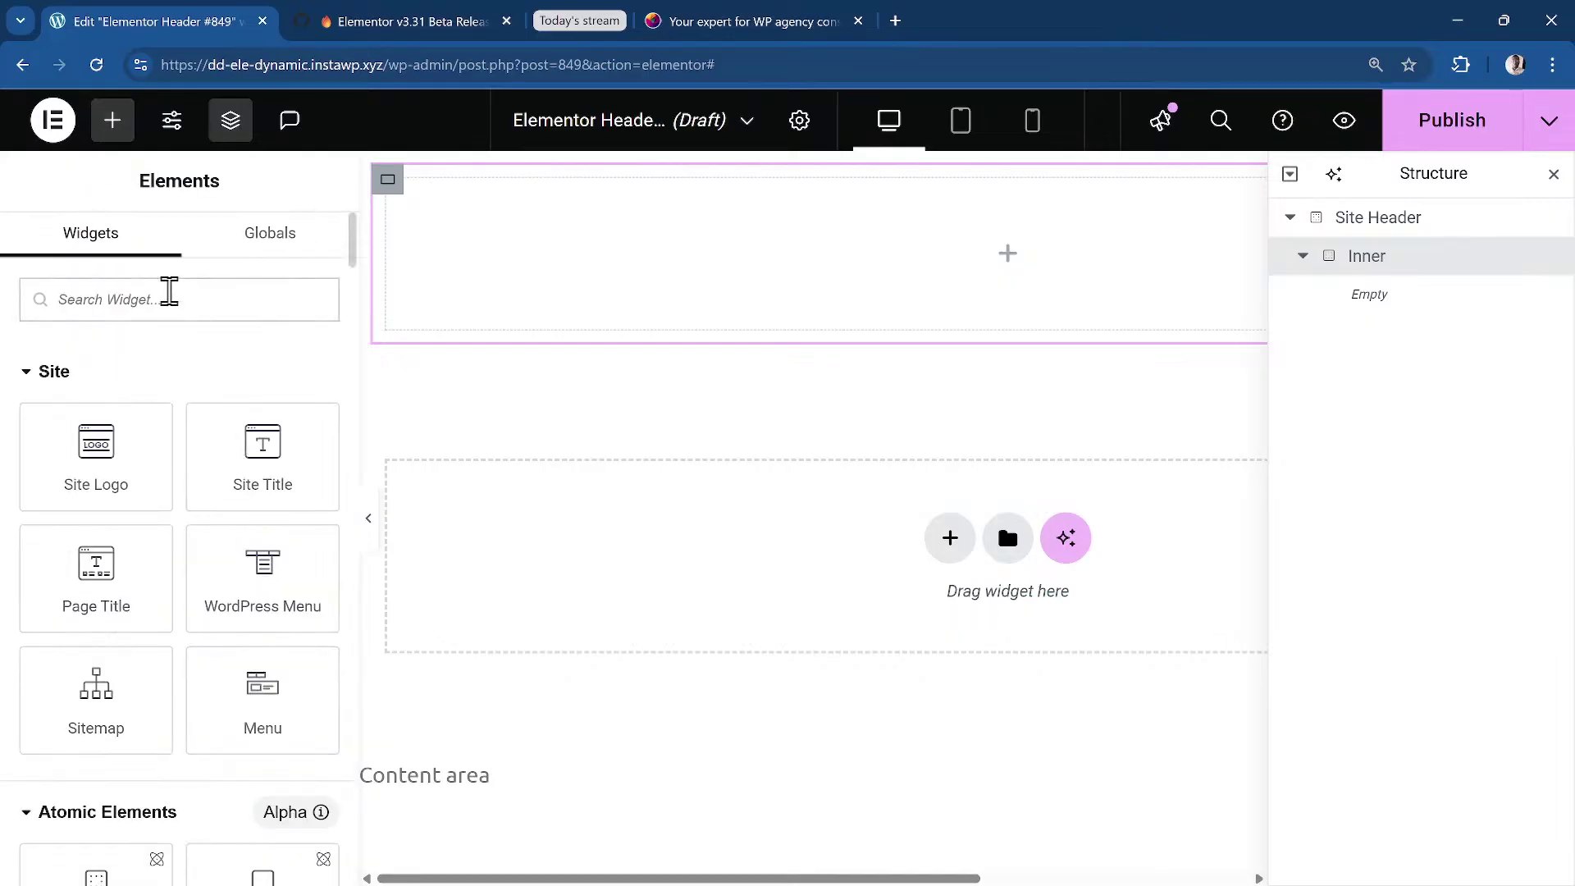
type("image")
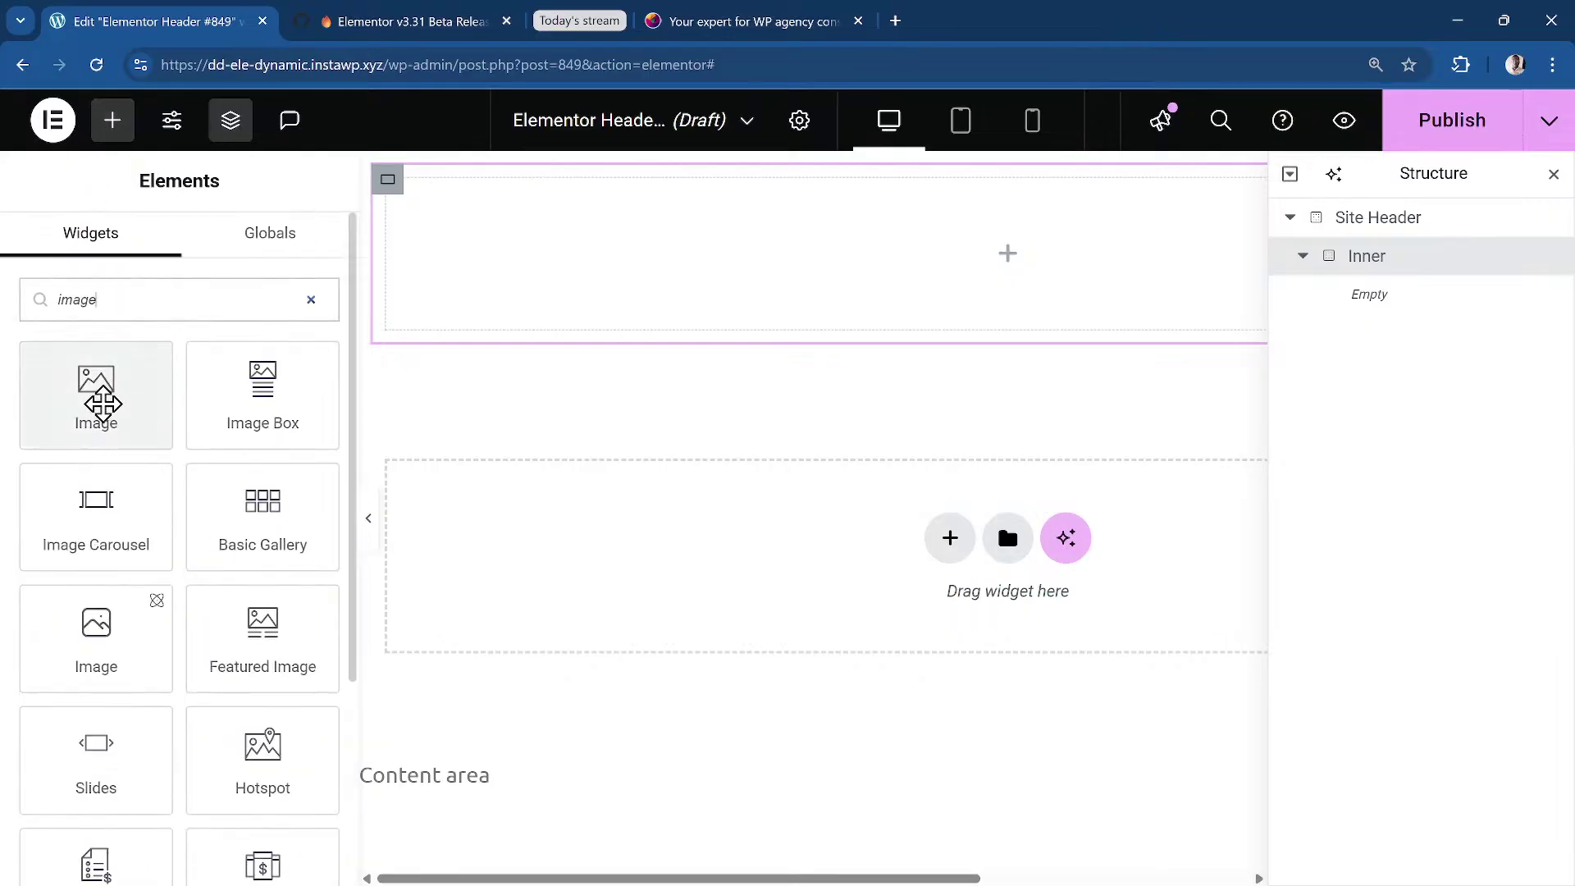
left_click_drag(112, 398, 657, 260)
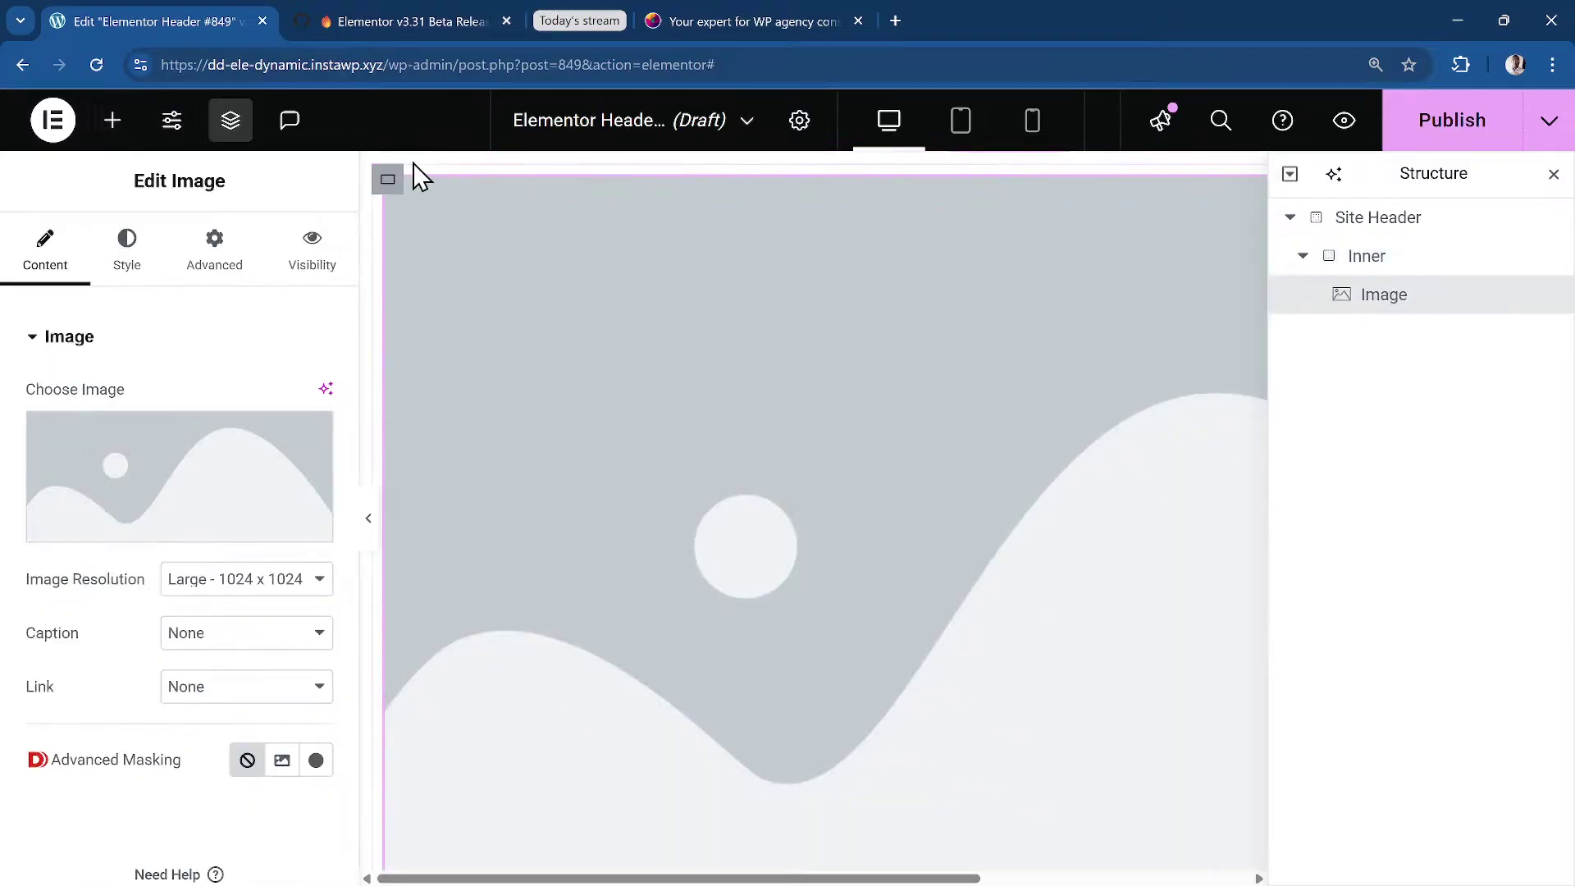
Add a Menu widget to the Inner flexbox after the Image.
left_click(112, 119)
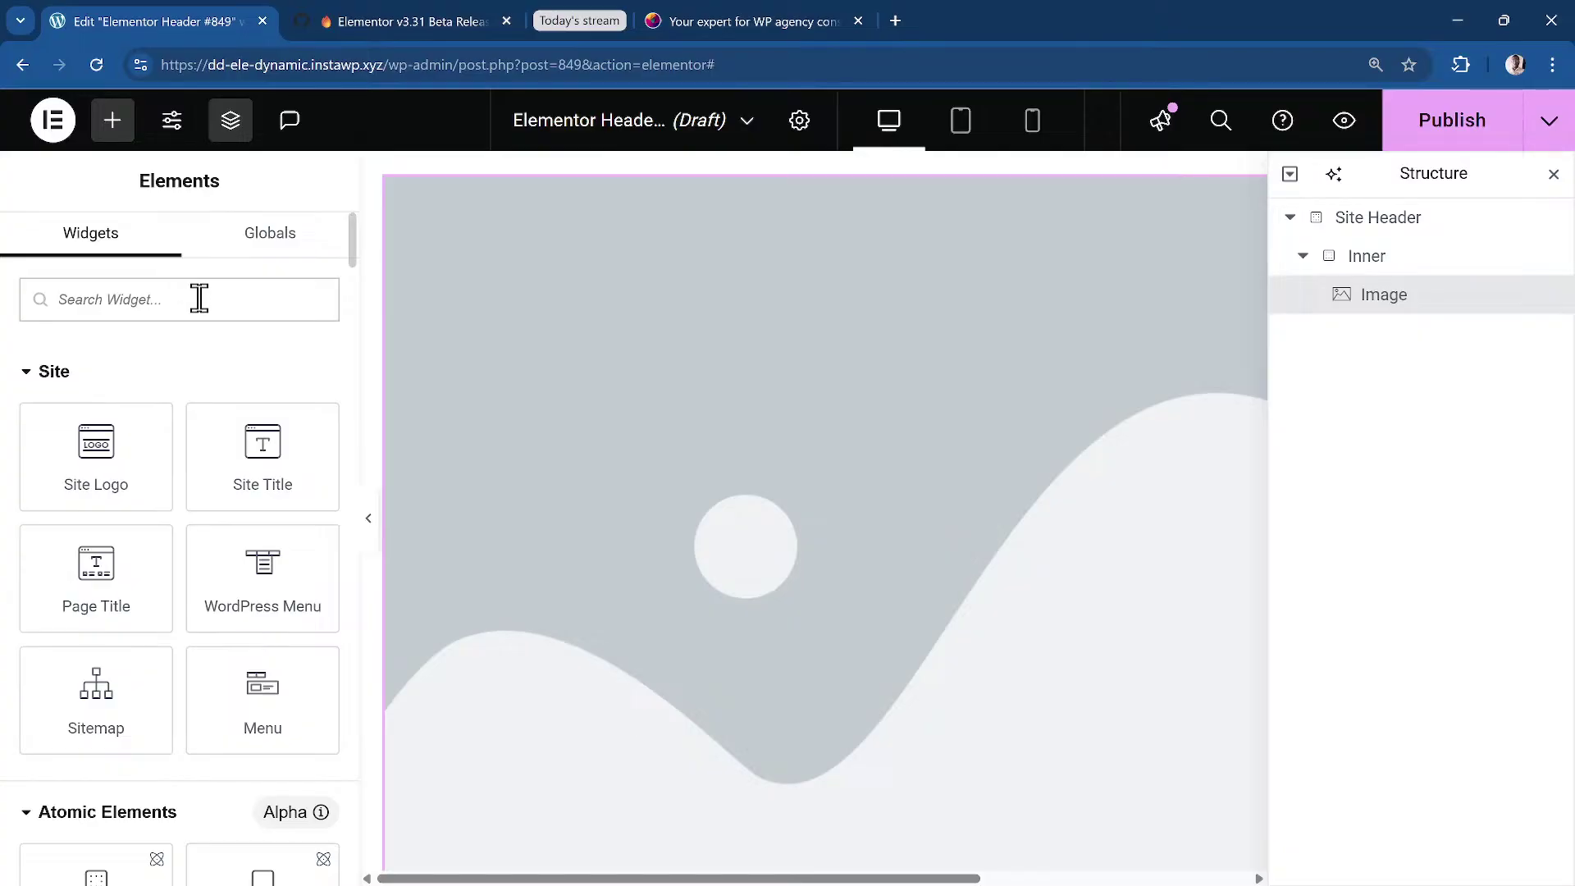
type("menu")
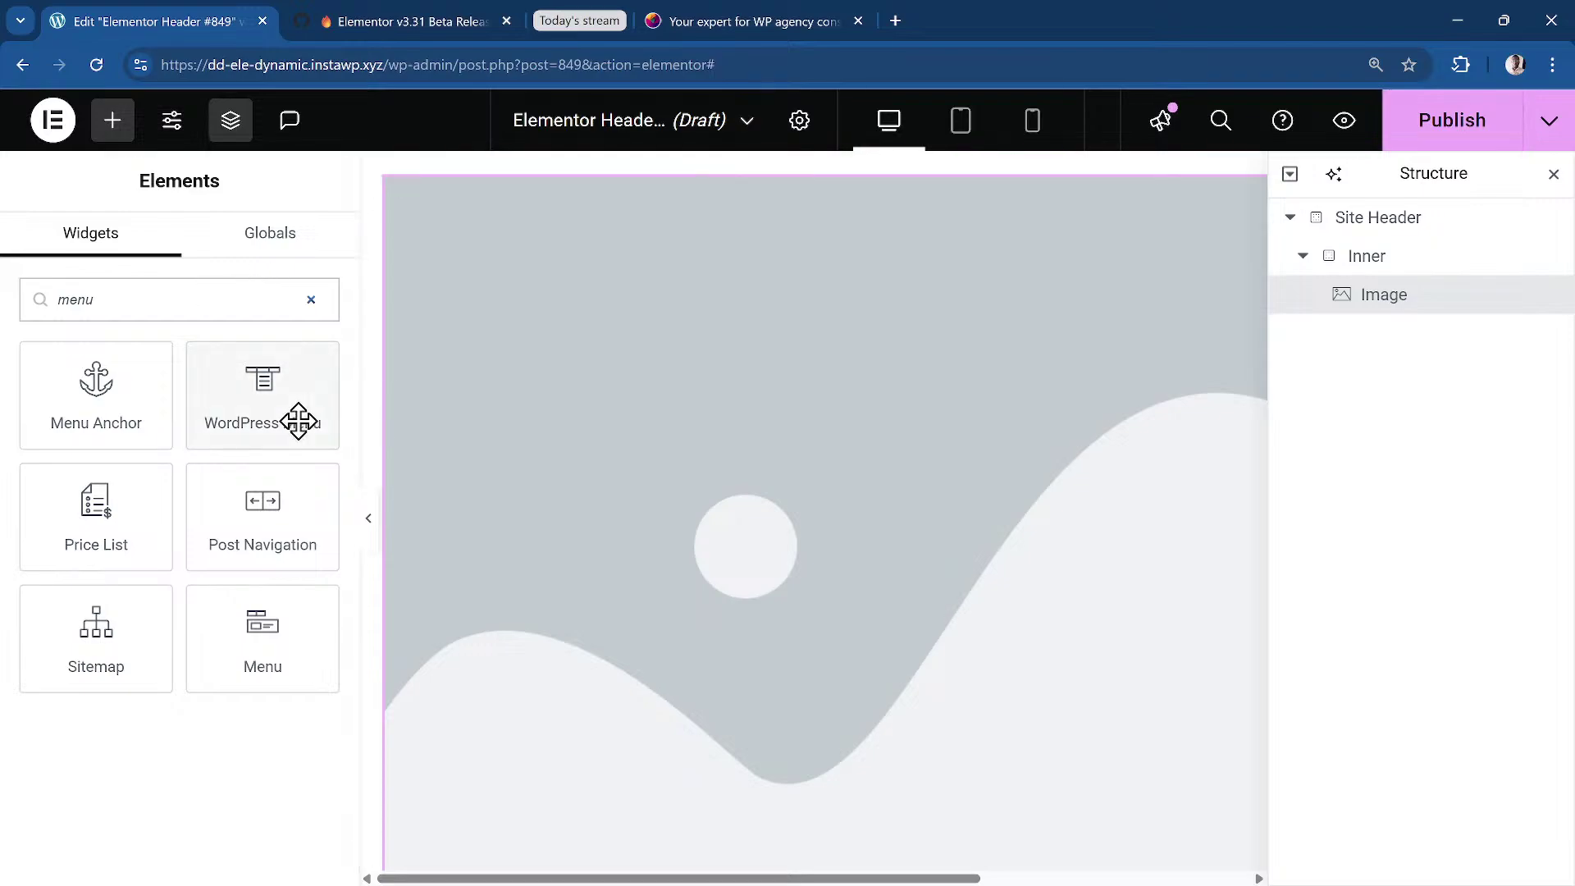
left_click_drag(229, 647, 932, 471)
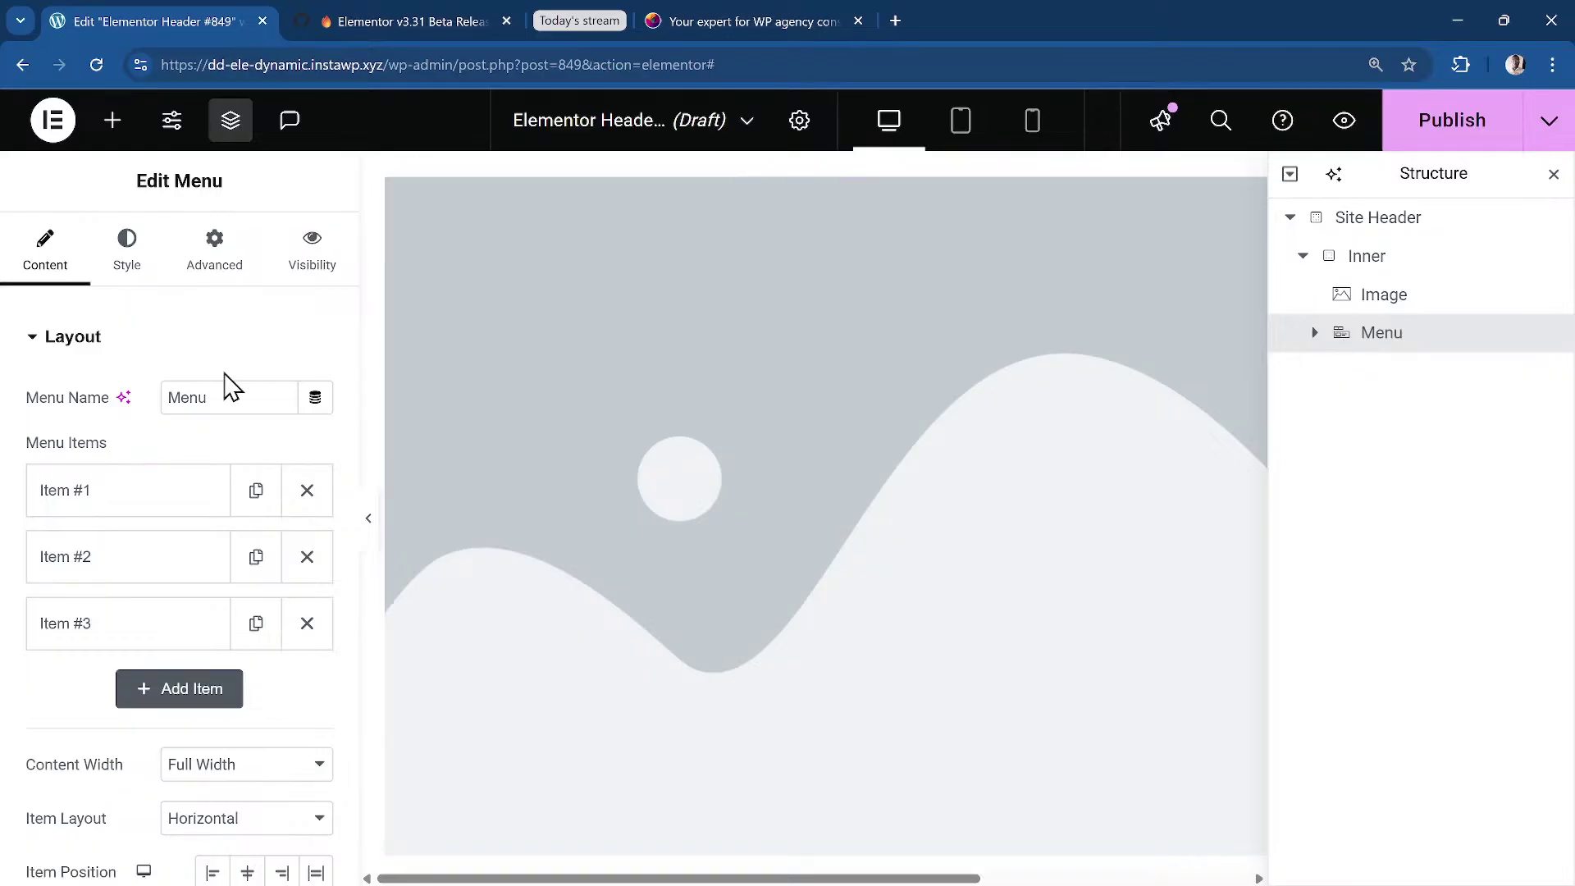
Add a WordPress Menu widget to the Inner flexbox after the Menu widget.
left_click(110, 121)
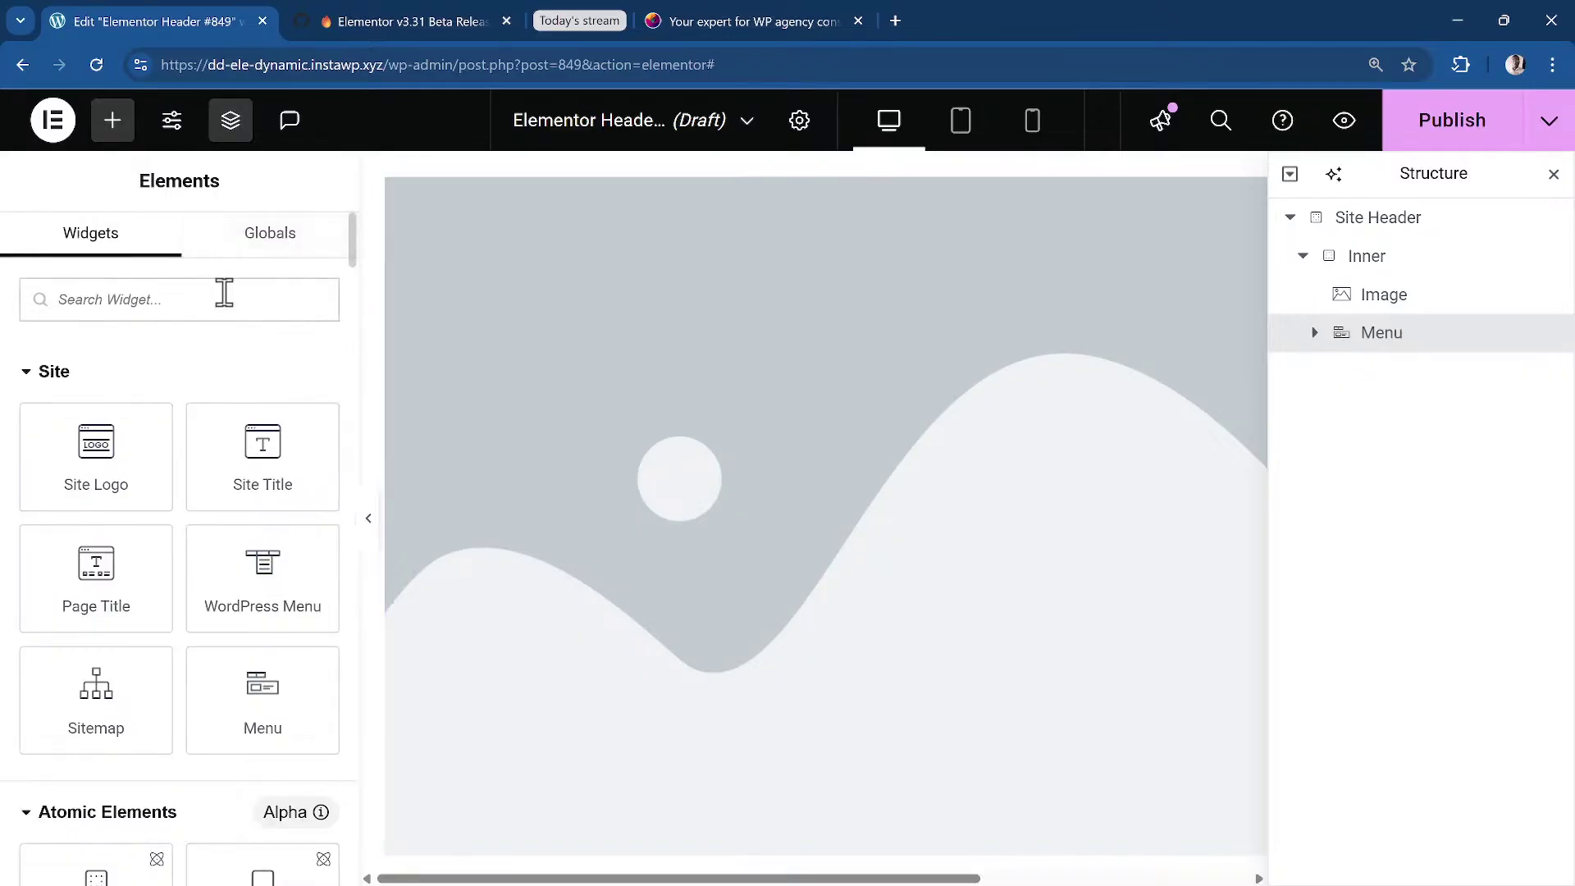
type("word")
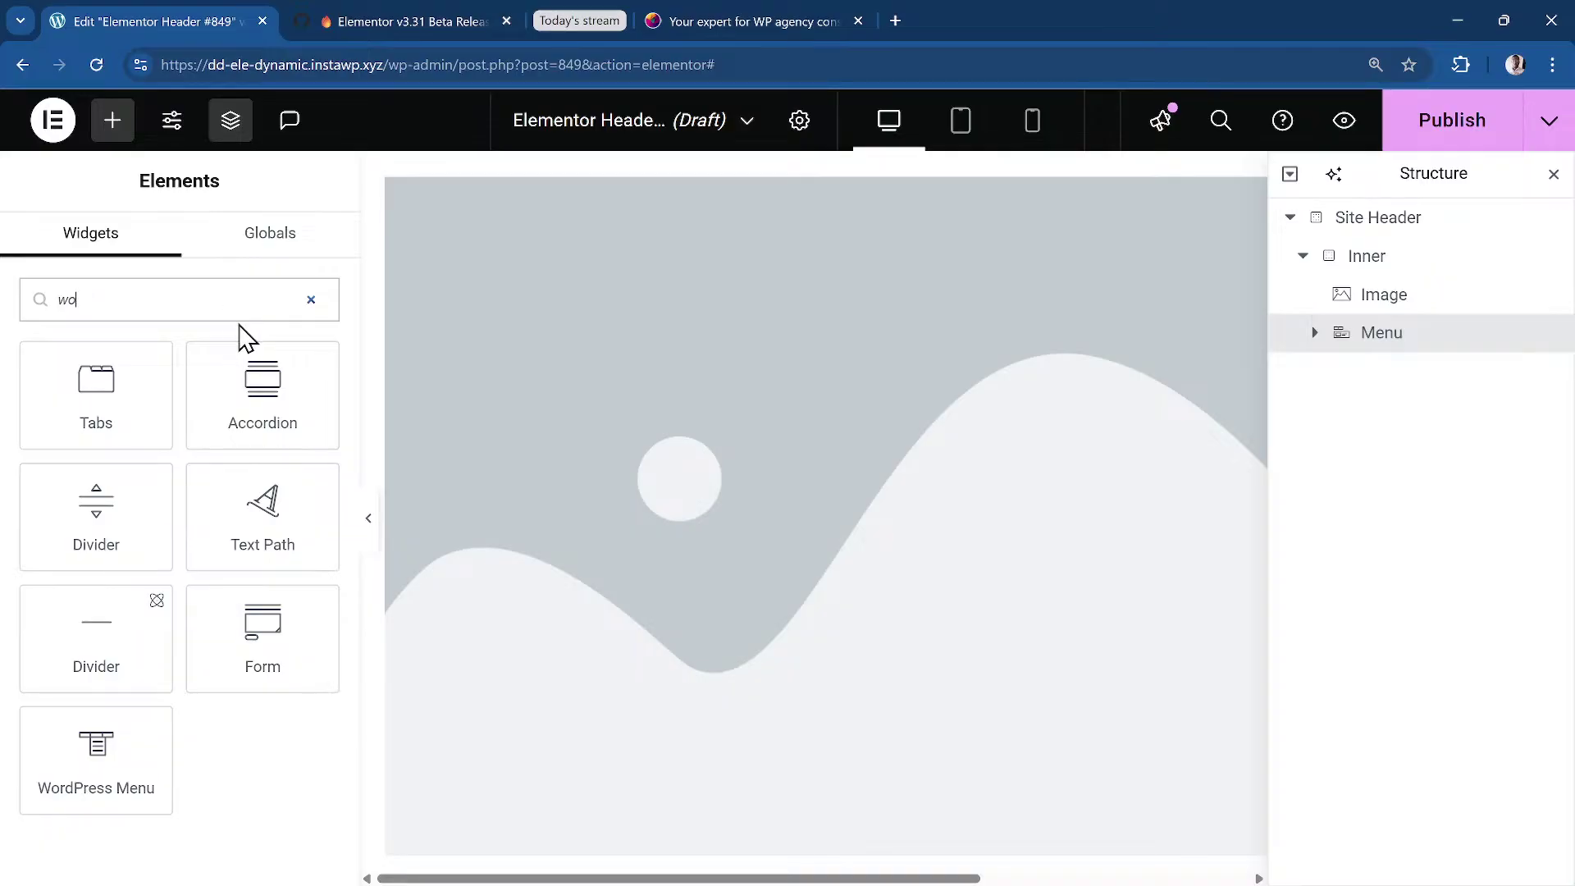
key("BackSpace")
key("BackSpace")
type("menu")
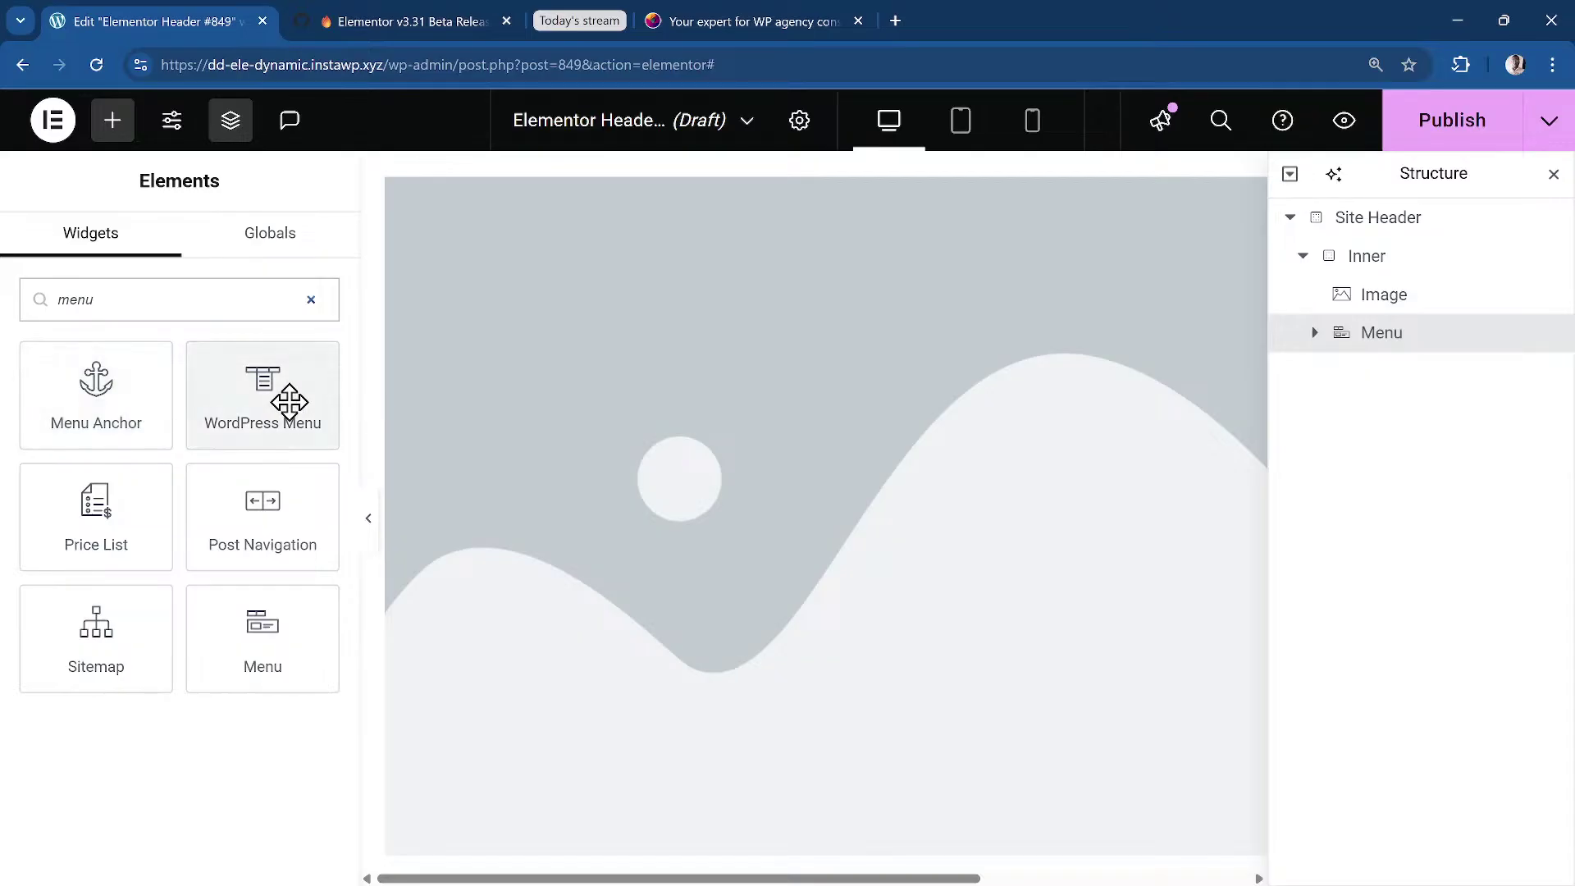
left_click(287, 396)
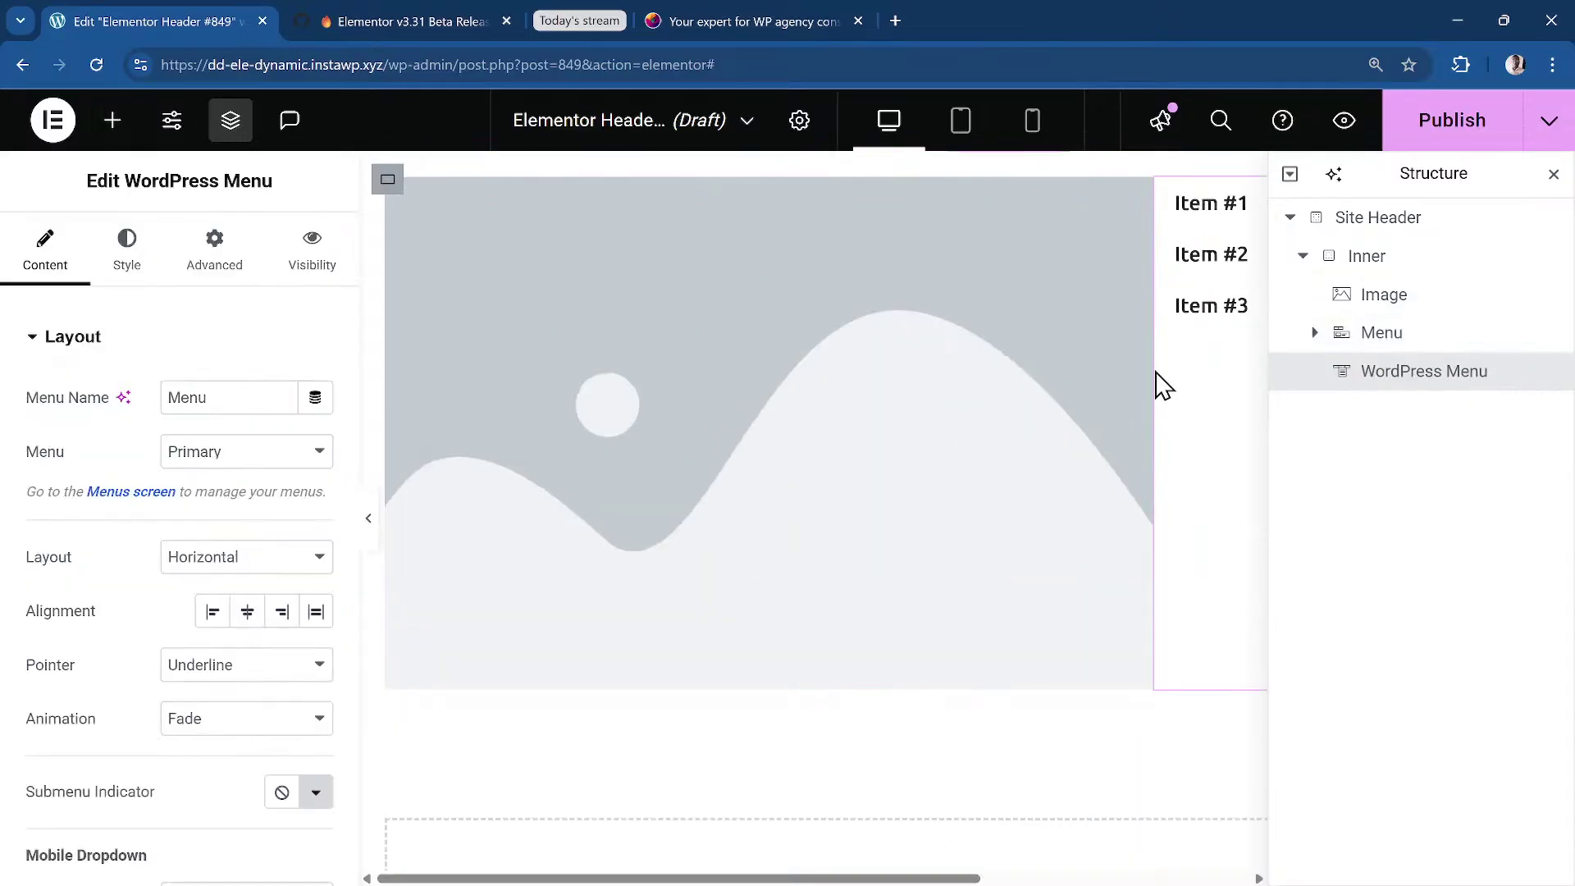
scroll(809, 475, "down", 5)
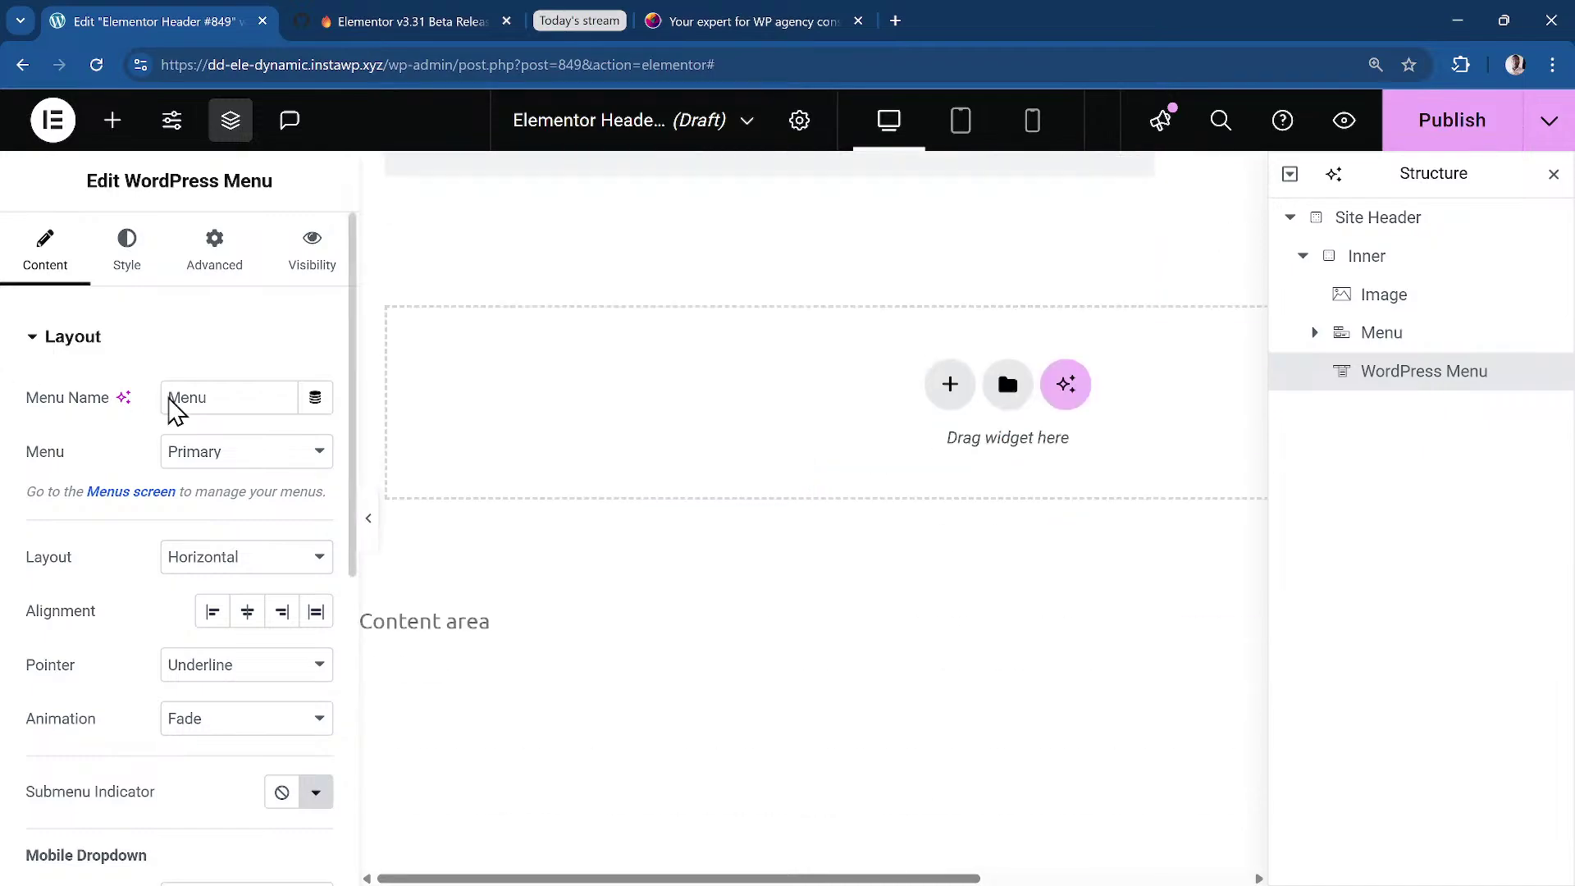
Publish the header template with a display condition that includes the entire site.
left_click(242, 468)
left_click(244, 468)
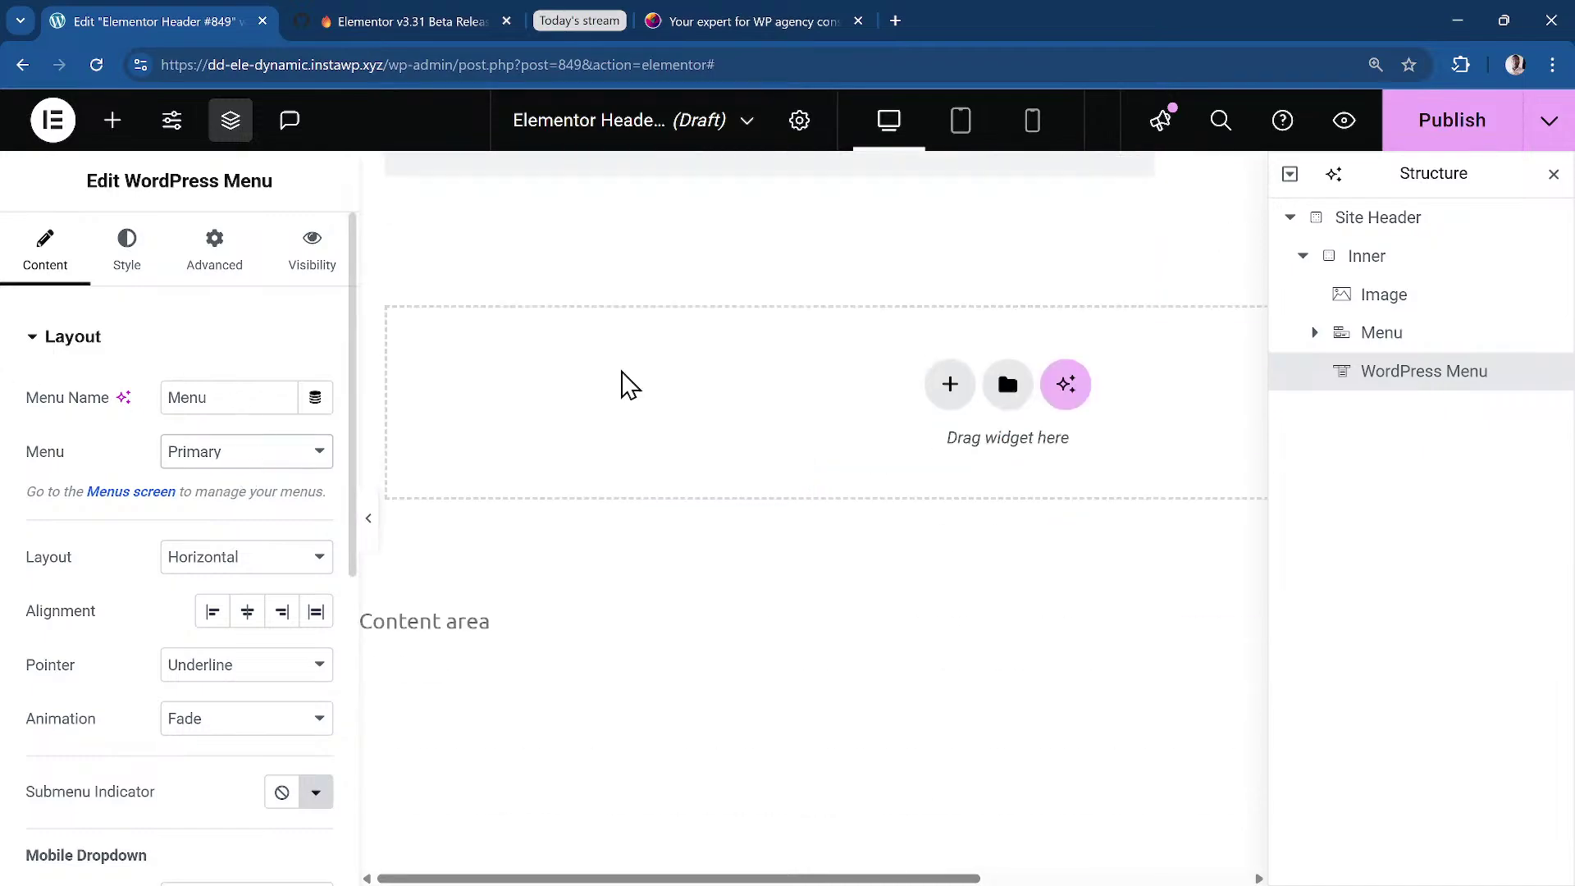
left_click(1449, 121)
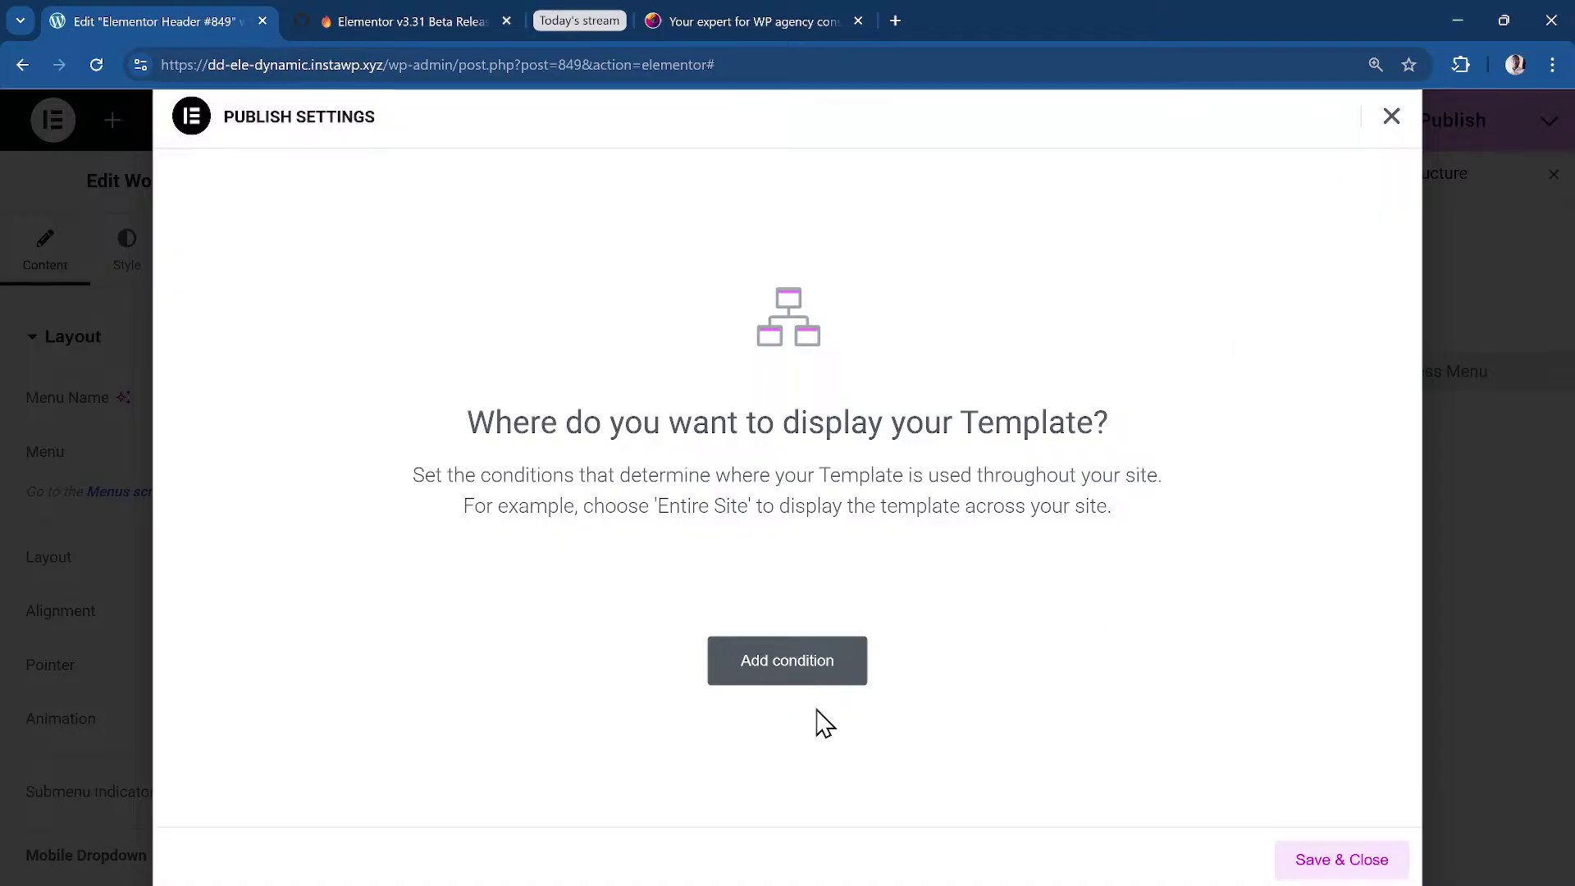
left_click(830, 676)
left_click(759, 632)
left_click(786, 682)
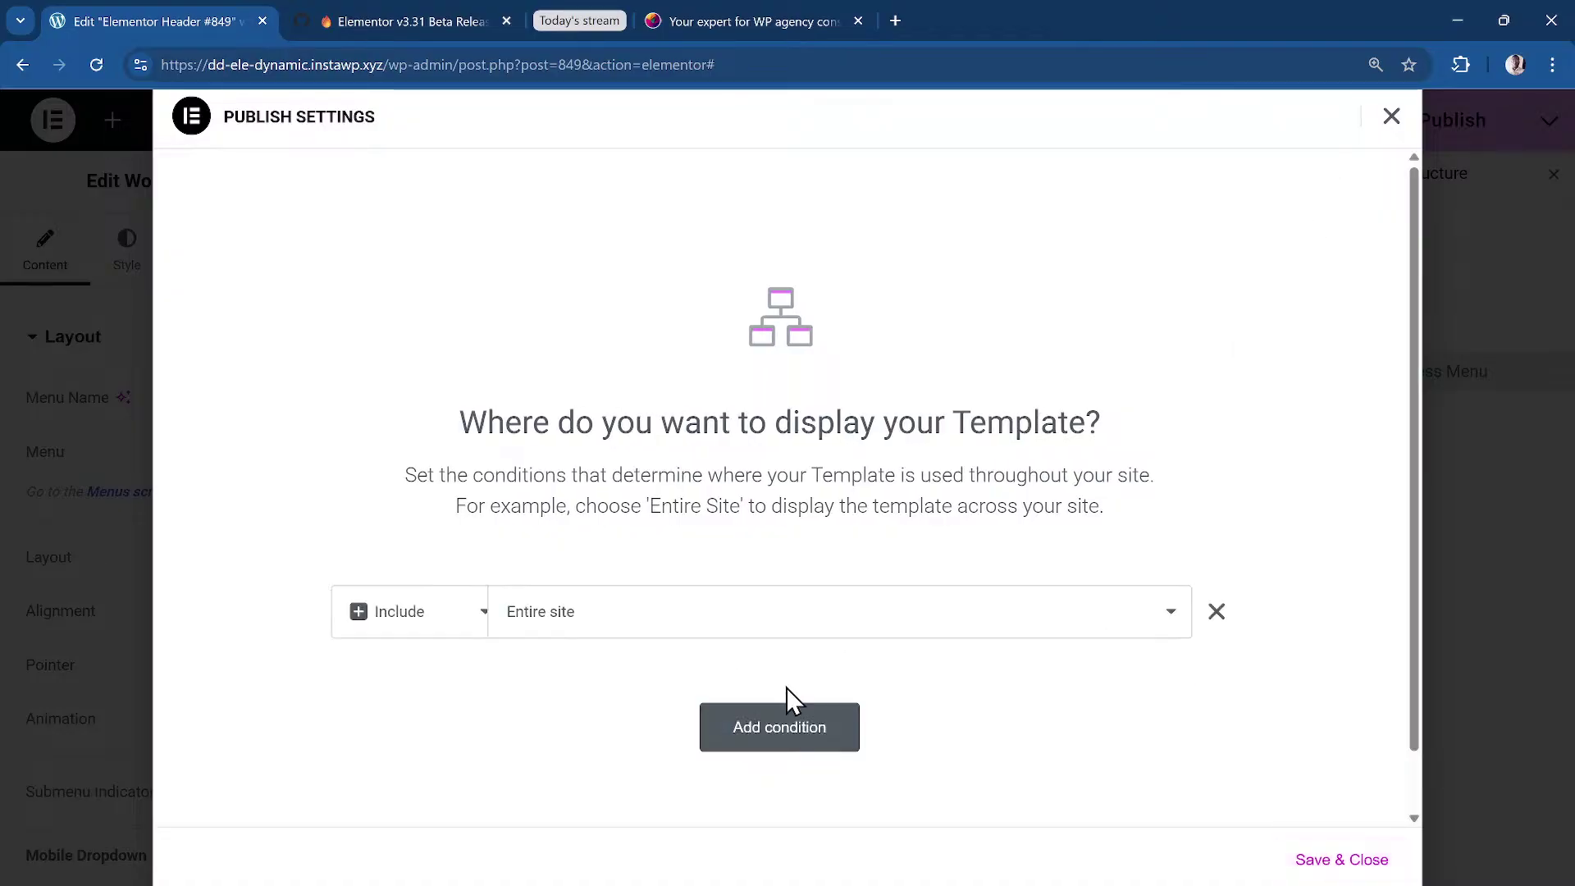
left_click(1345, 859)
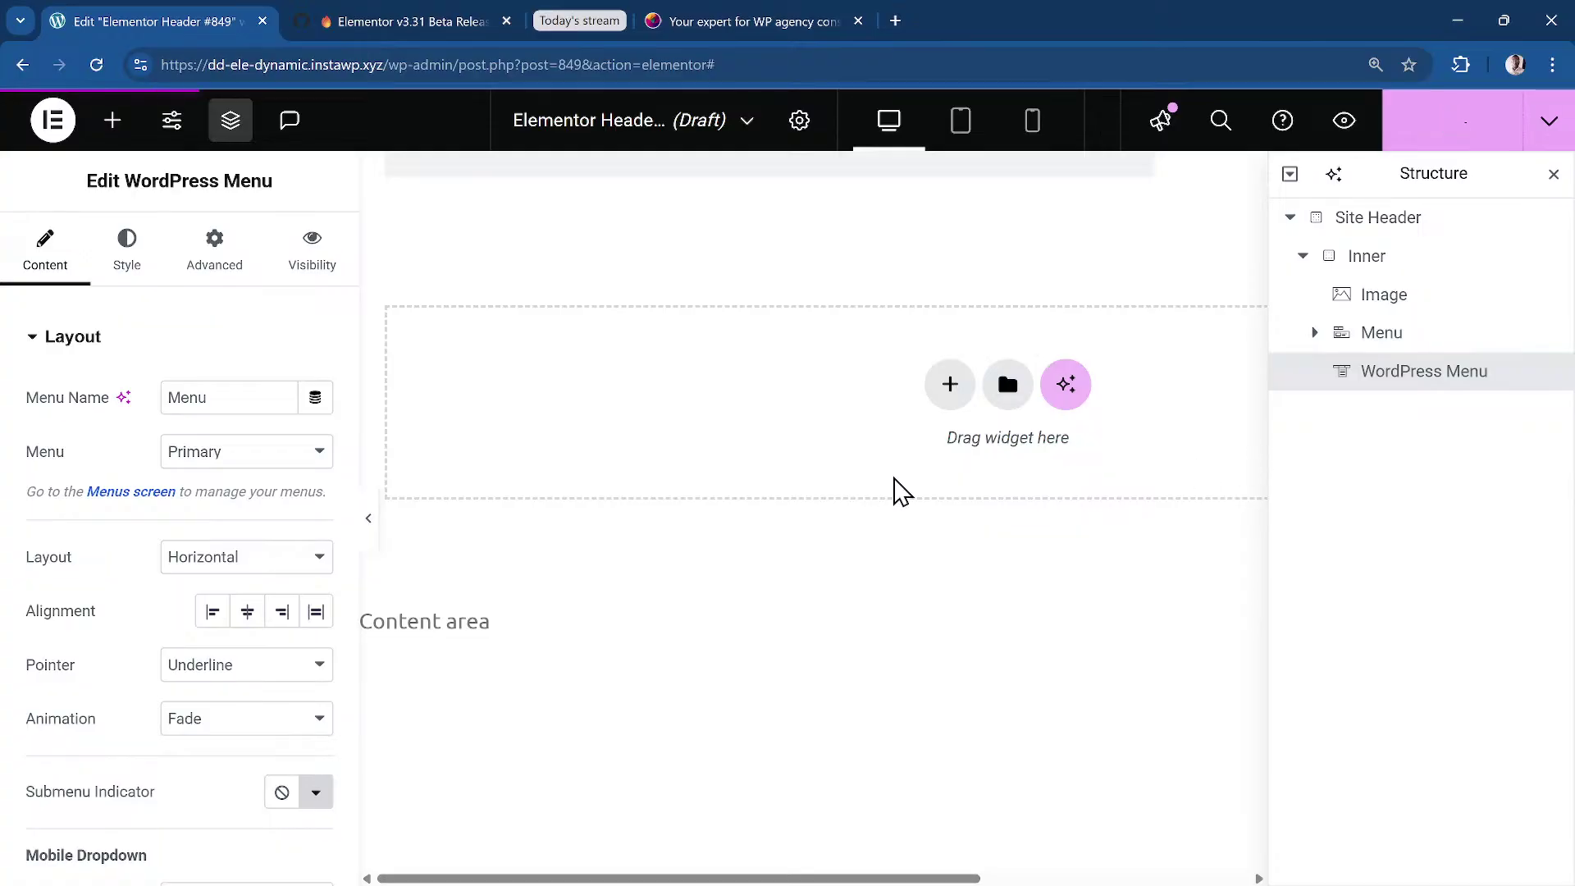
Find the Templates > Theme Builder destination through the command palette with "gt temp" and open it.
key("ctrl+k")
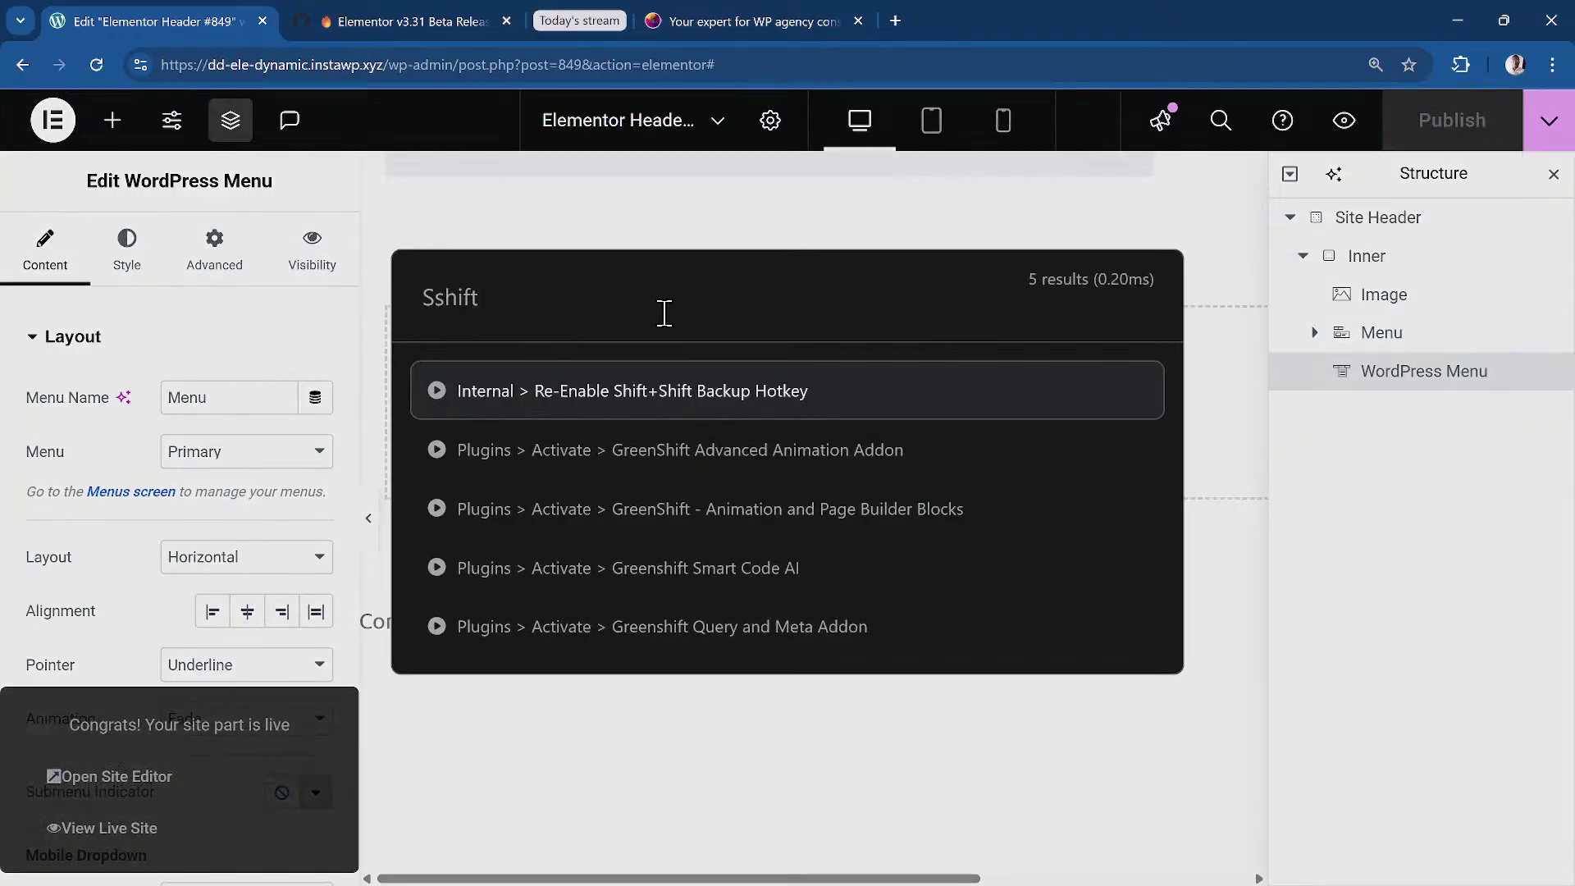
type("h")
key("BackSpace")
key("BackSpace")
key("BackSpace")
key("BackSpace")
key("BackSpace")
key("BackSpace")
key("BackSpace")
type("g")
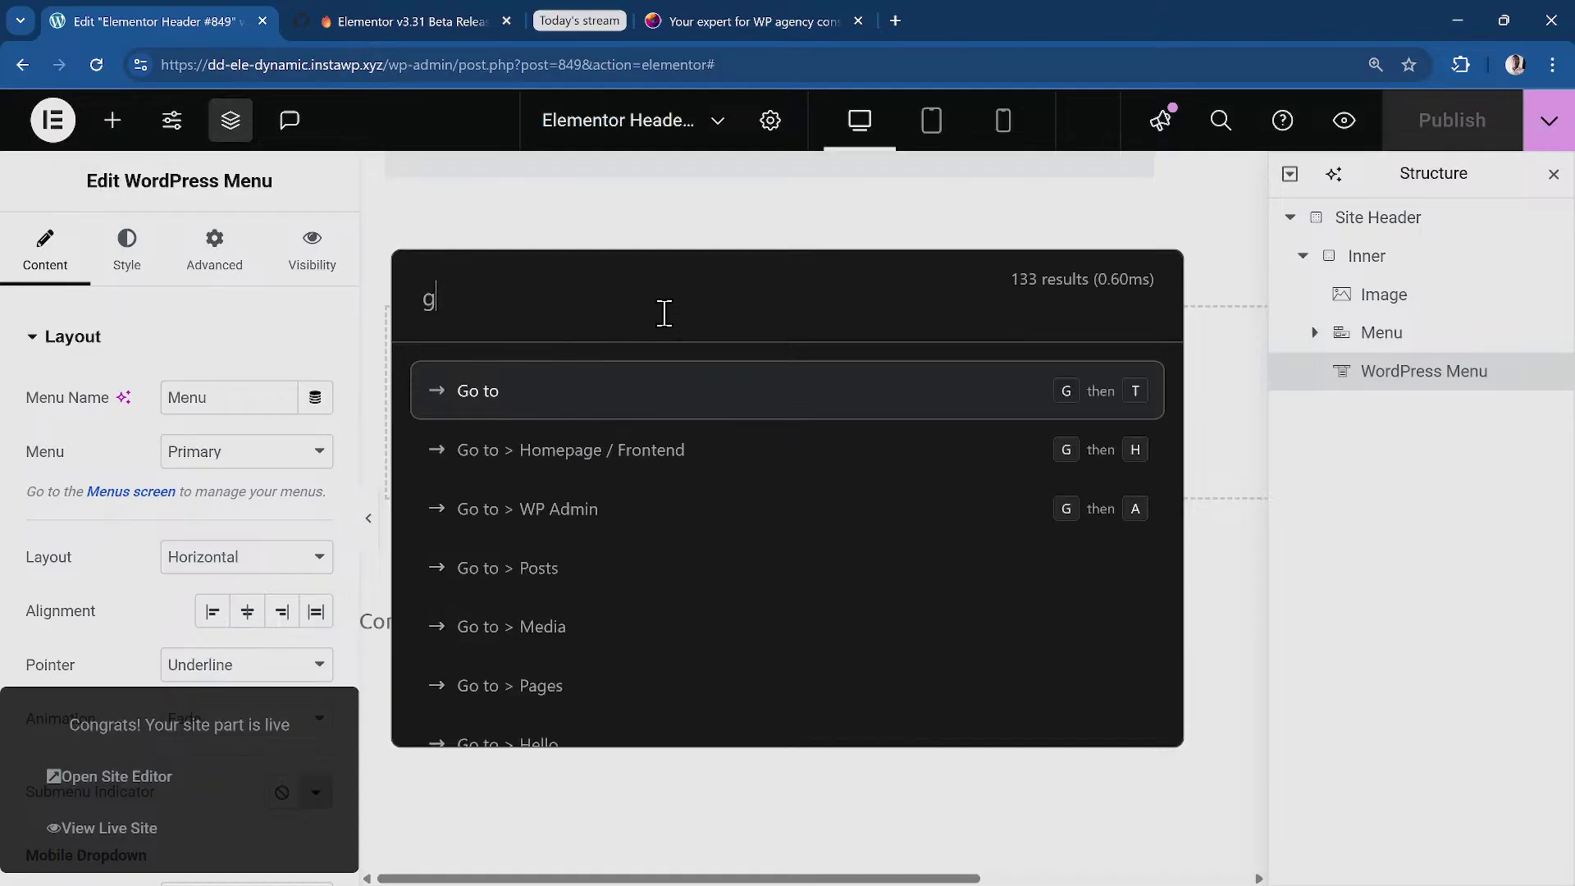
type("t temp")
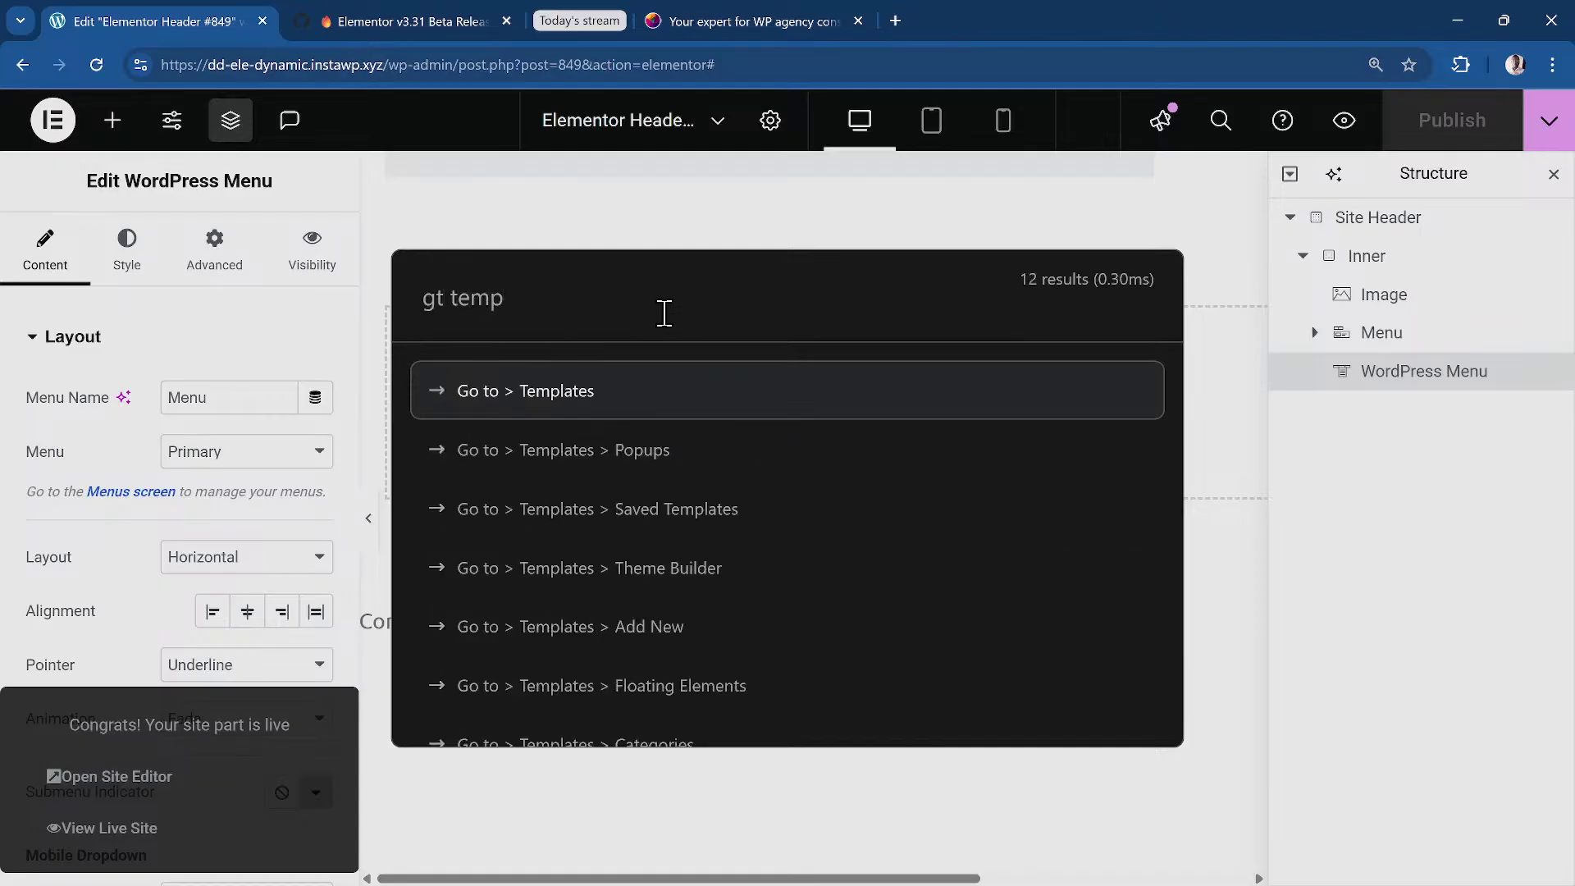
key("Down")
key("Down")
key("Down")
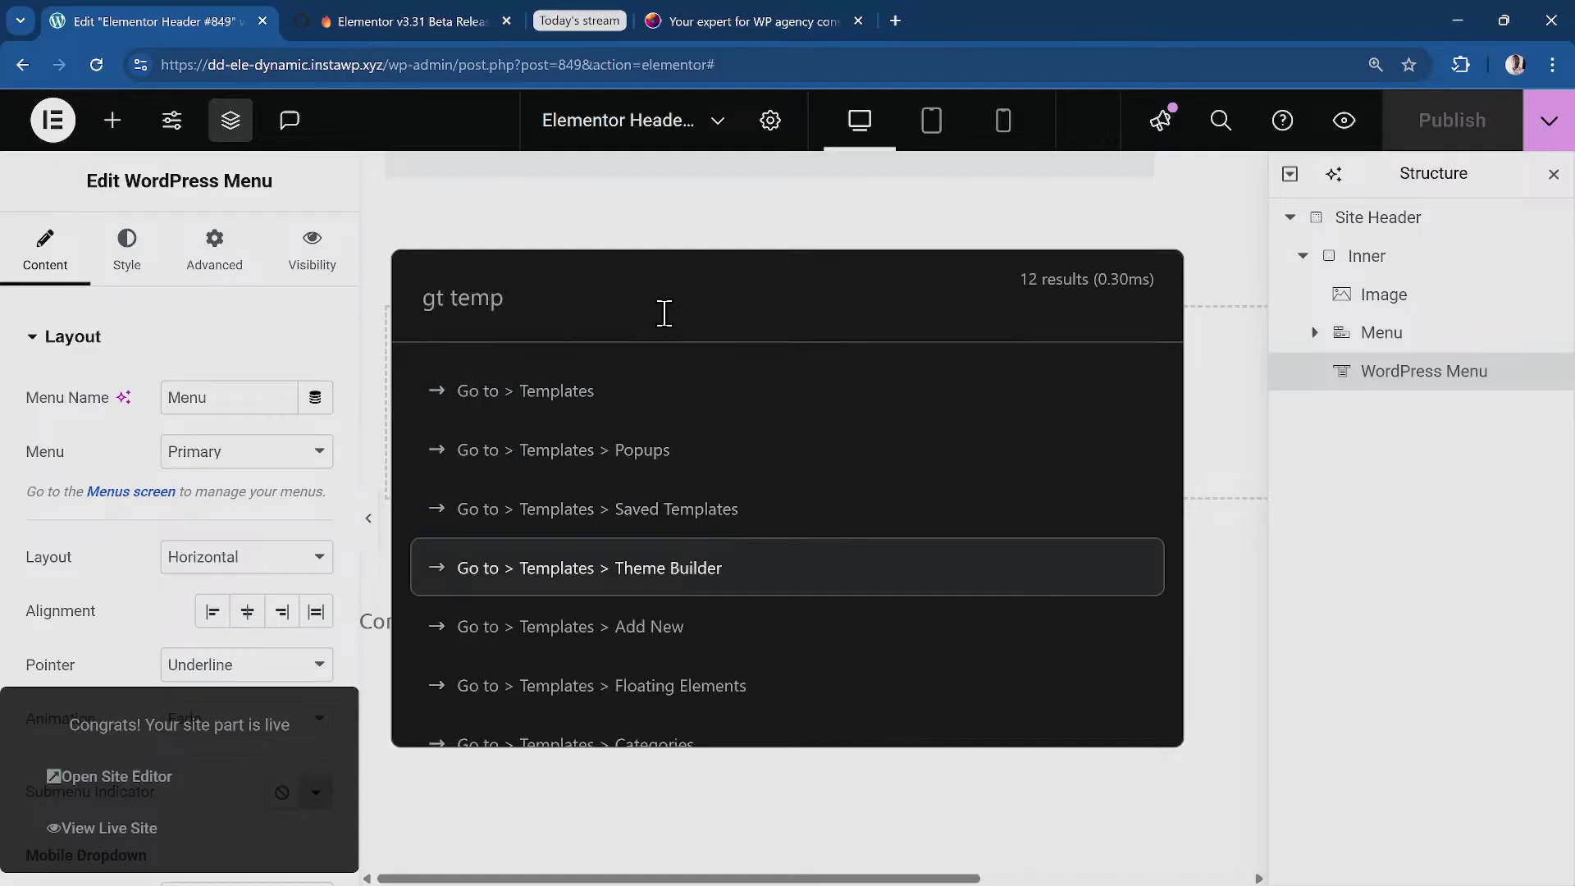
key("Return")
left_click(332, 16)
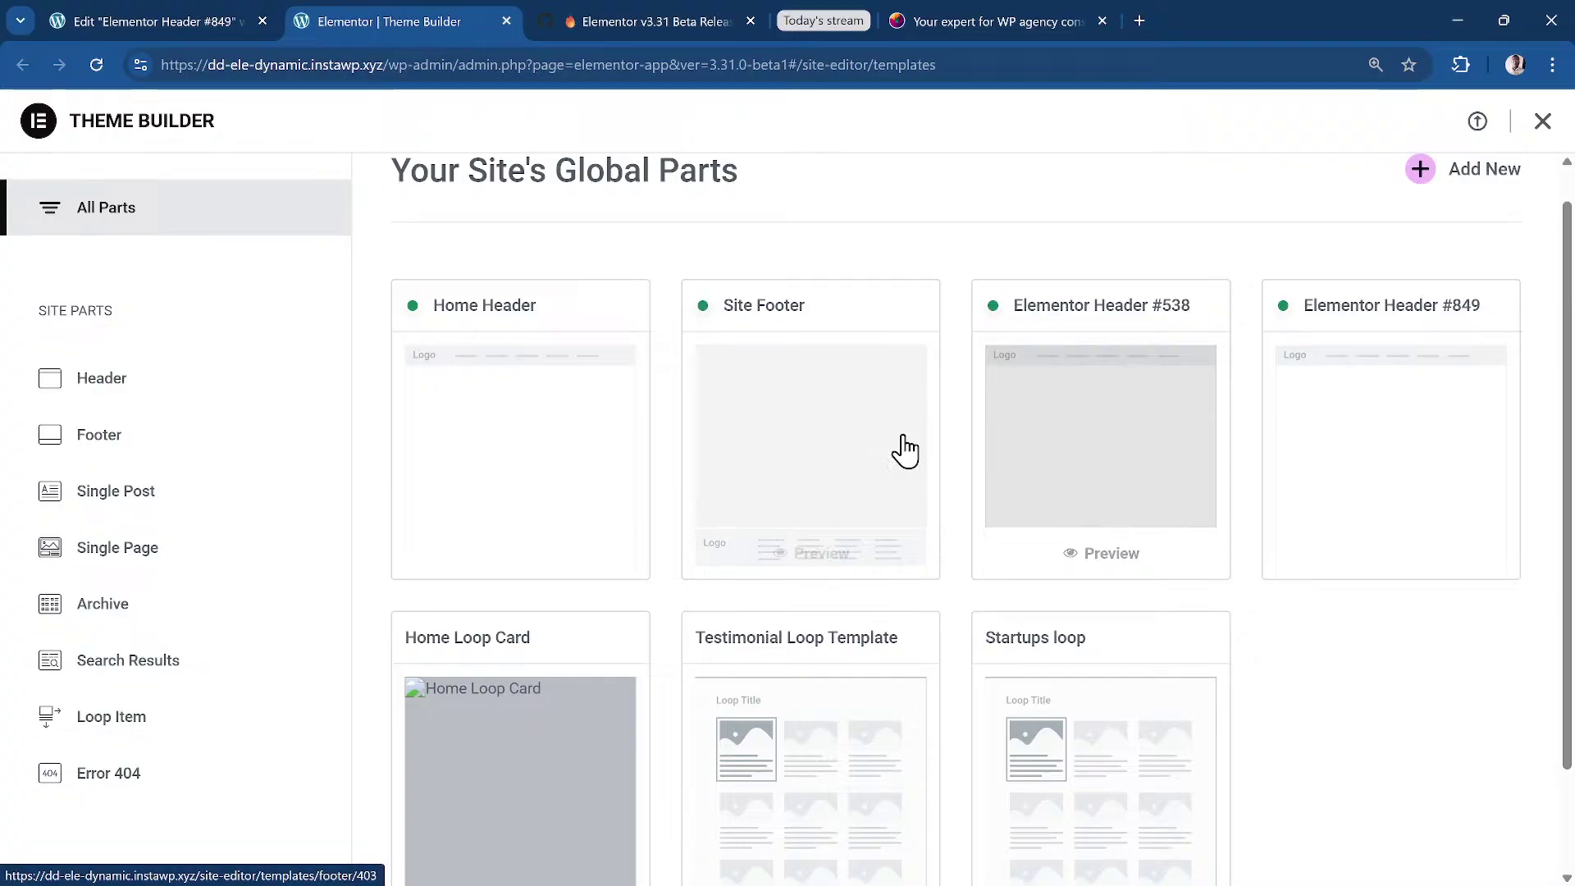
Open the site's header templates and move Home Header to the trash.
scroll(889, 447, "down", 1)
left_click(579, 335)
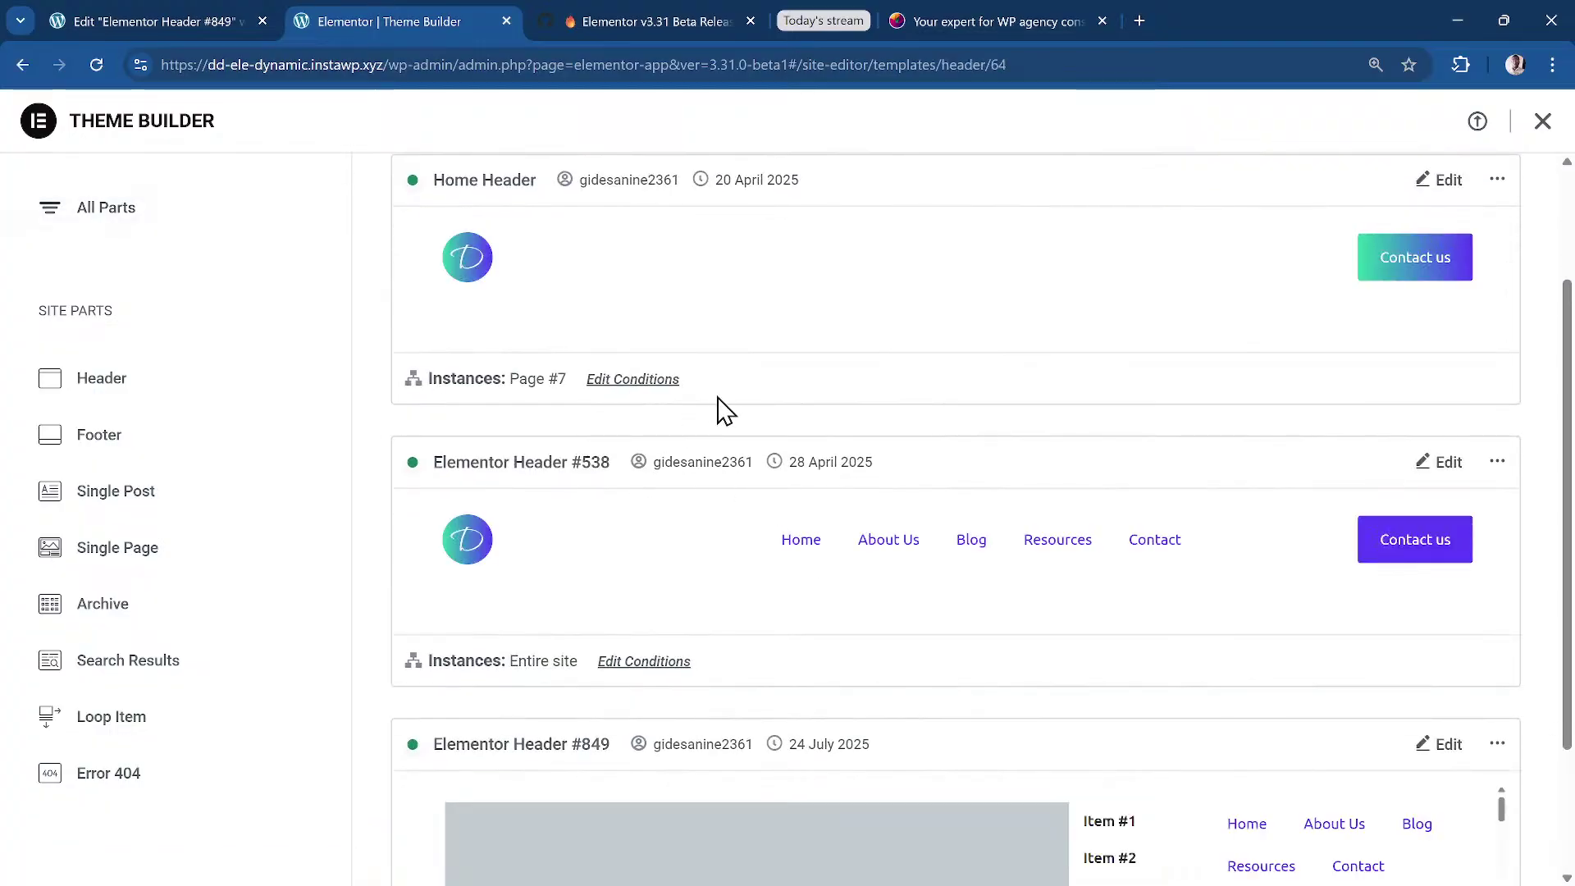
scroll(726, 410, "up", 2)
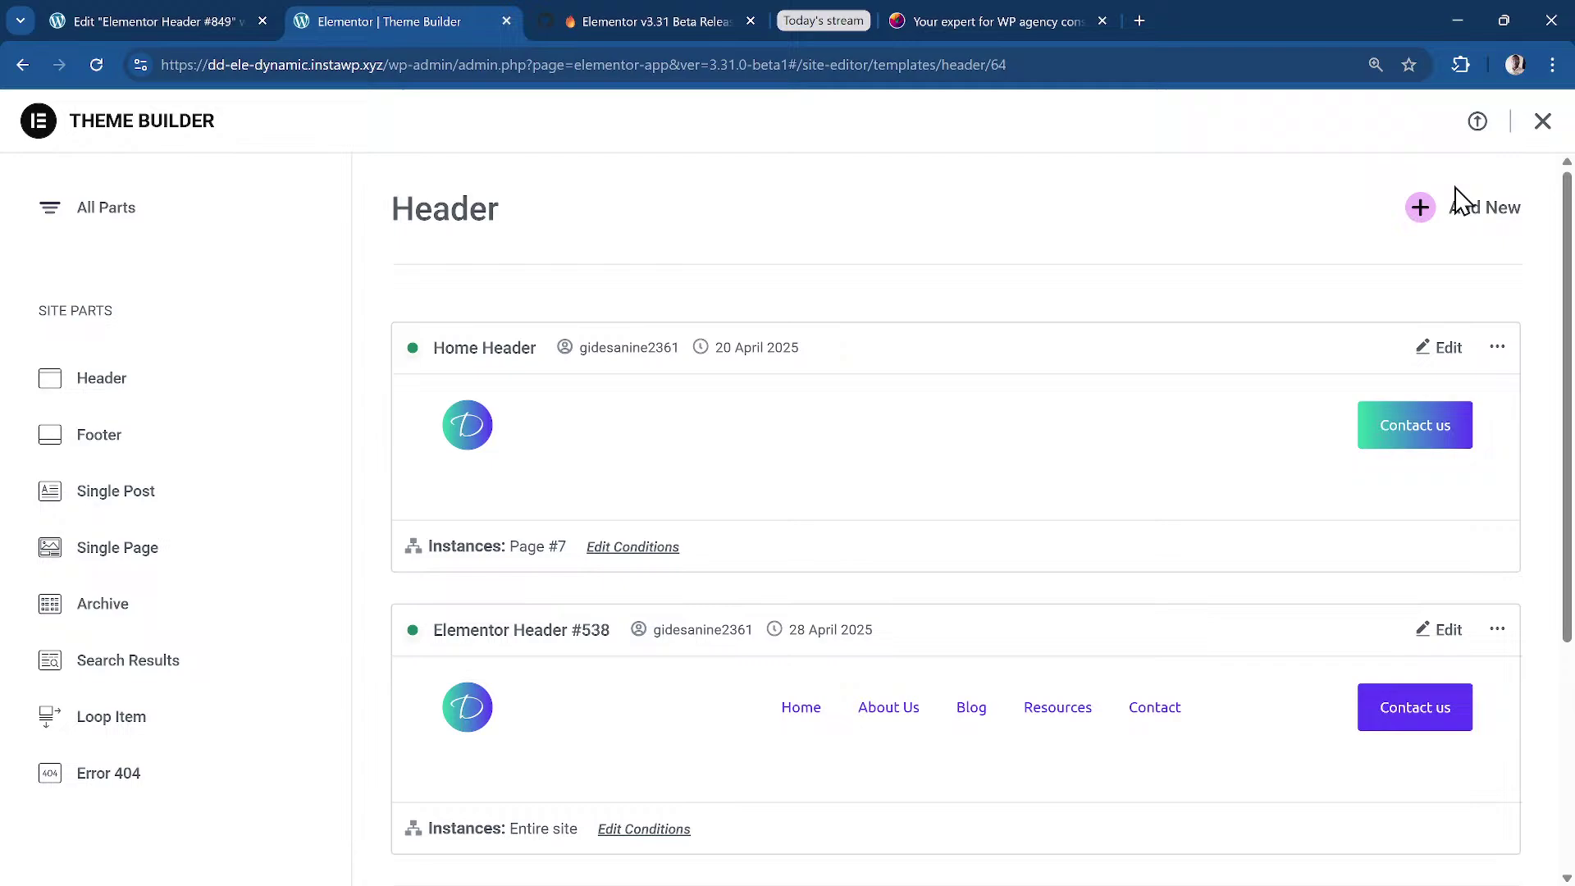
left_click(1497, 350)
left_click_drag(1480, 465, 1510, 406)
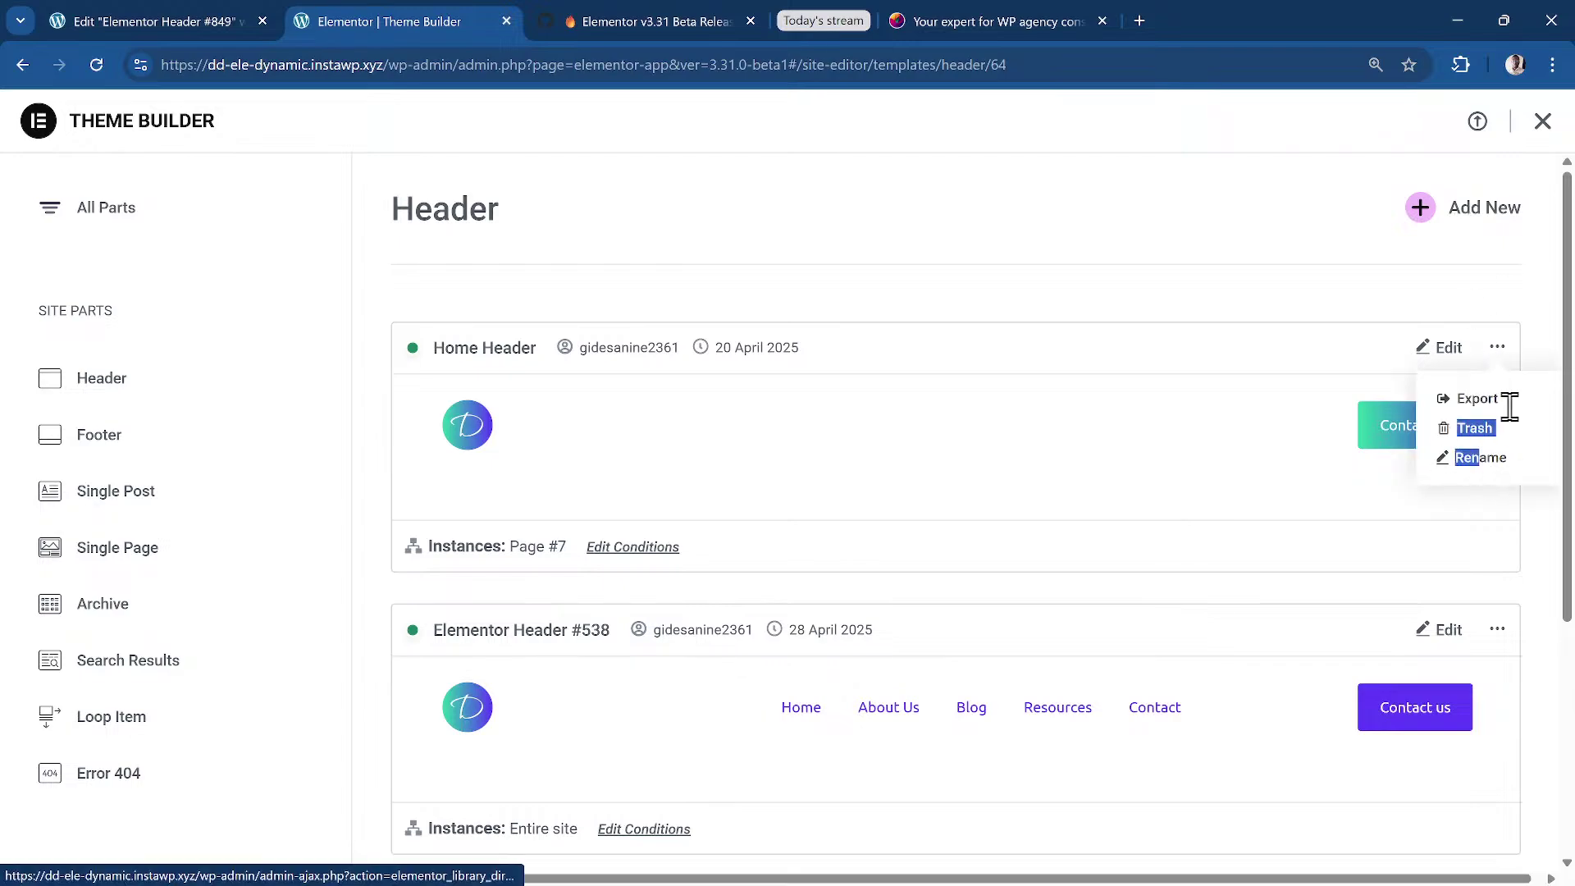
left_click(1501, 352)
left_click(1498, 349)
left_click(1465, 428)
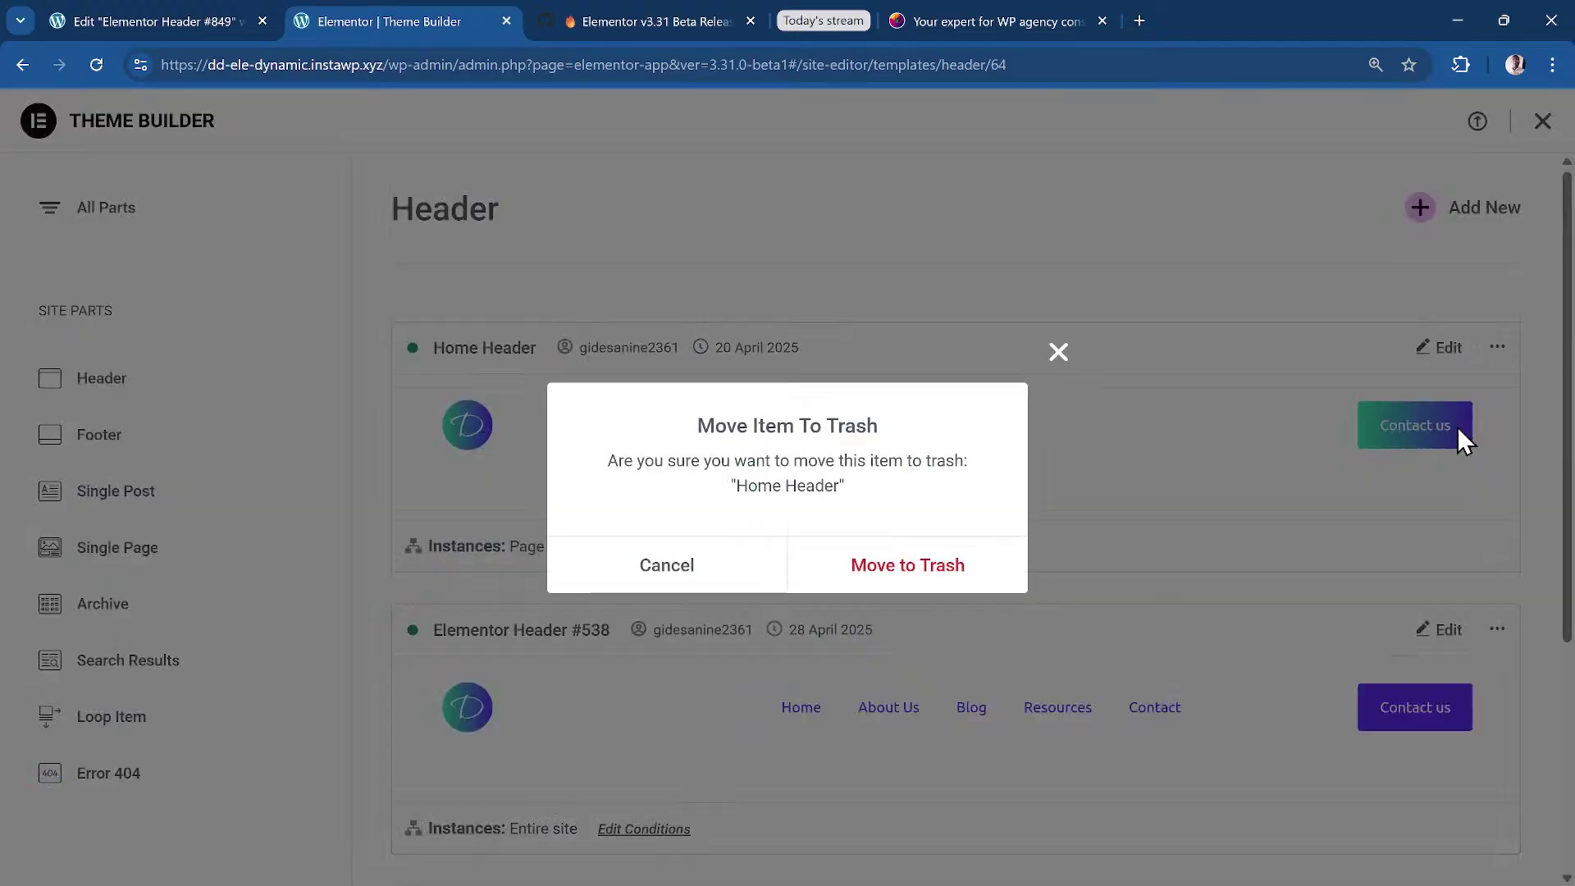
left_click(871, 563)
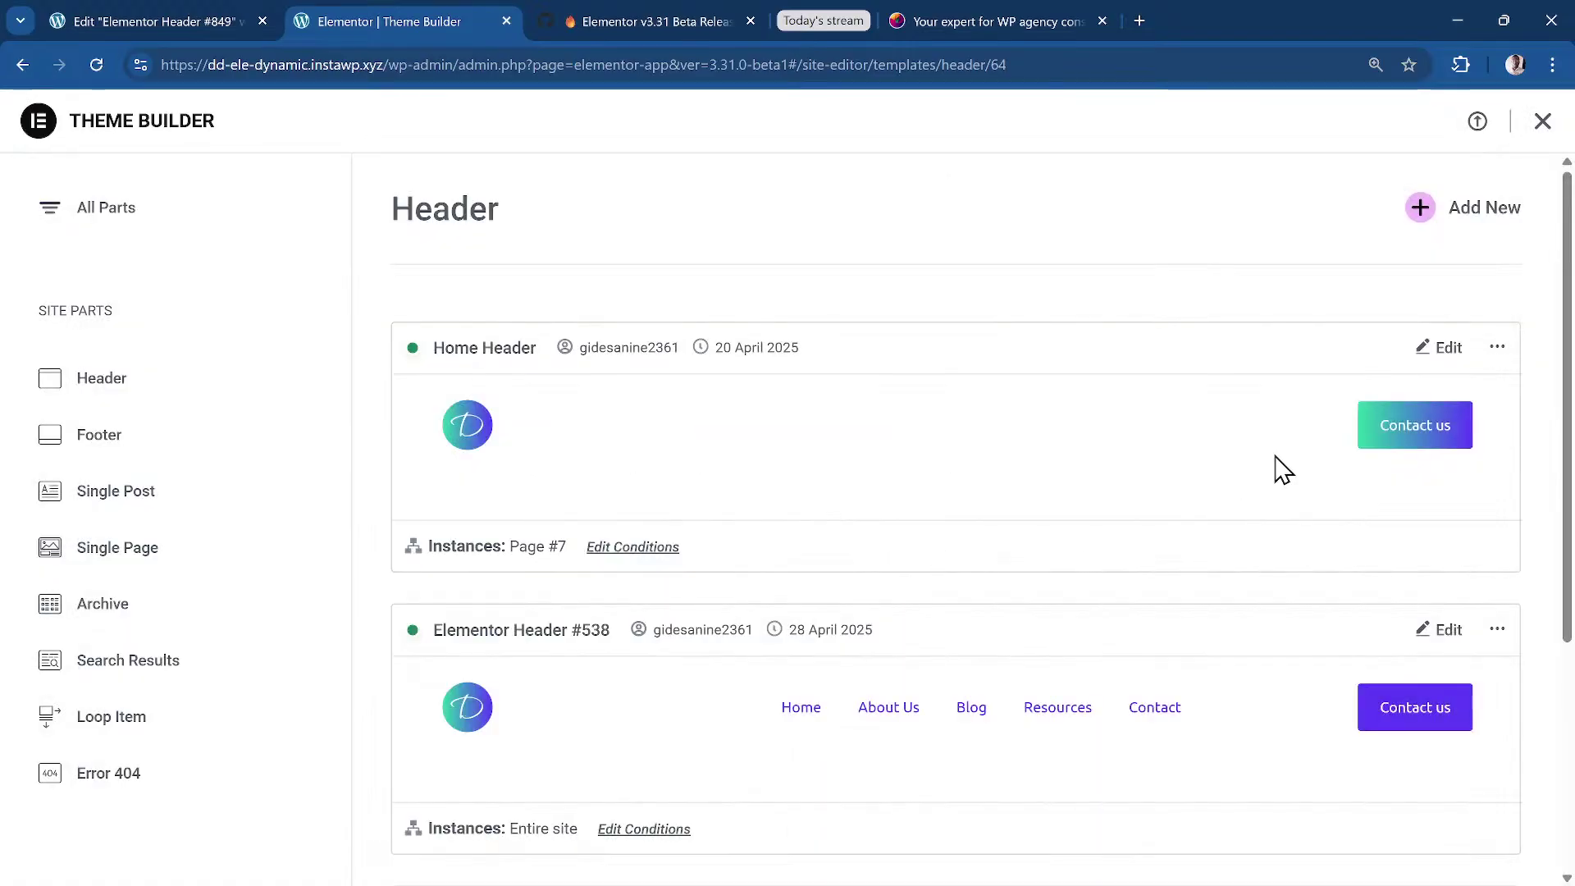
Move the Elementor Header #538 template to the trash.
left_click(1498, 348)
left_click(1463, 433)
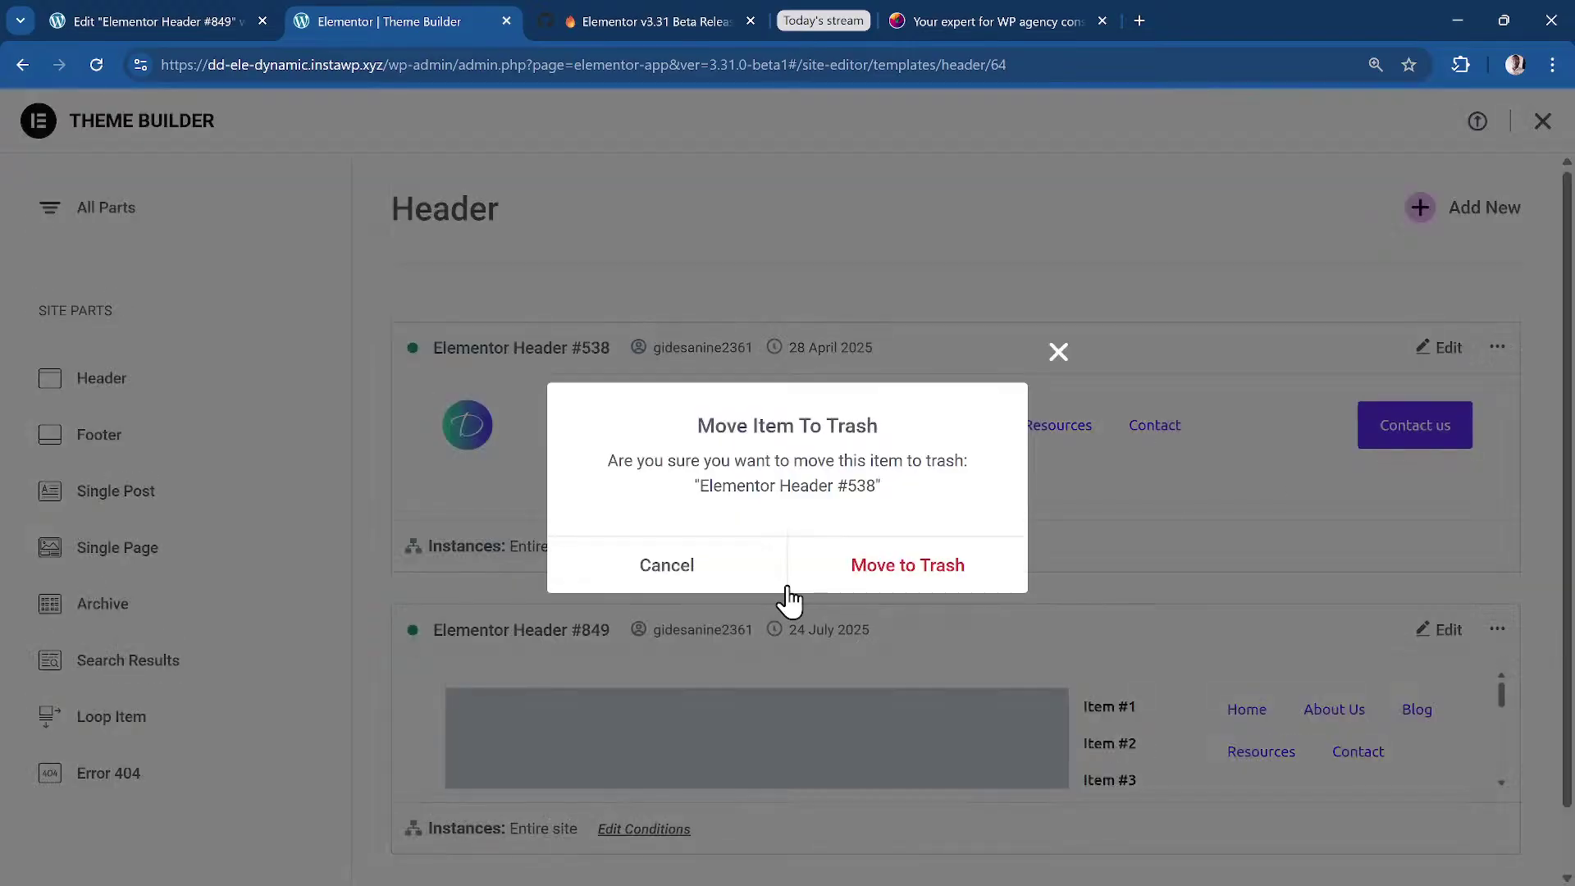
left_click(863, 566)
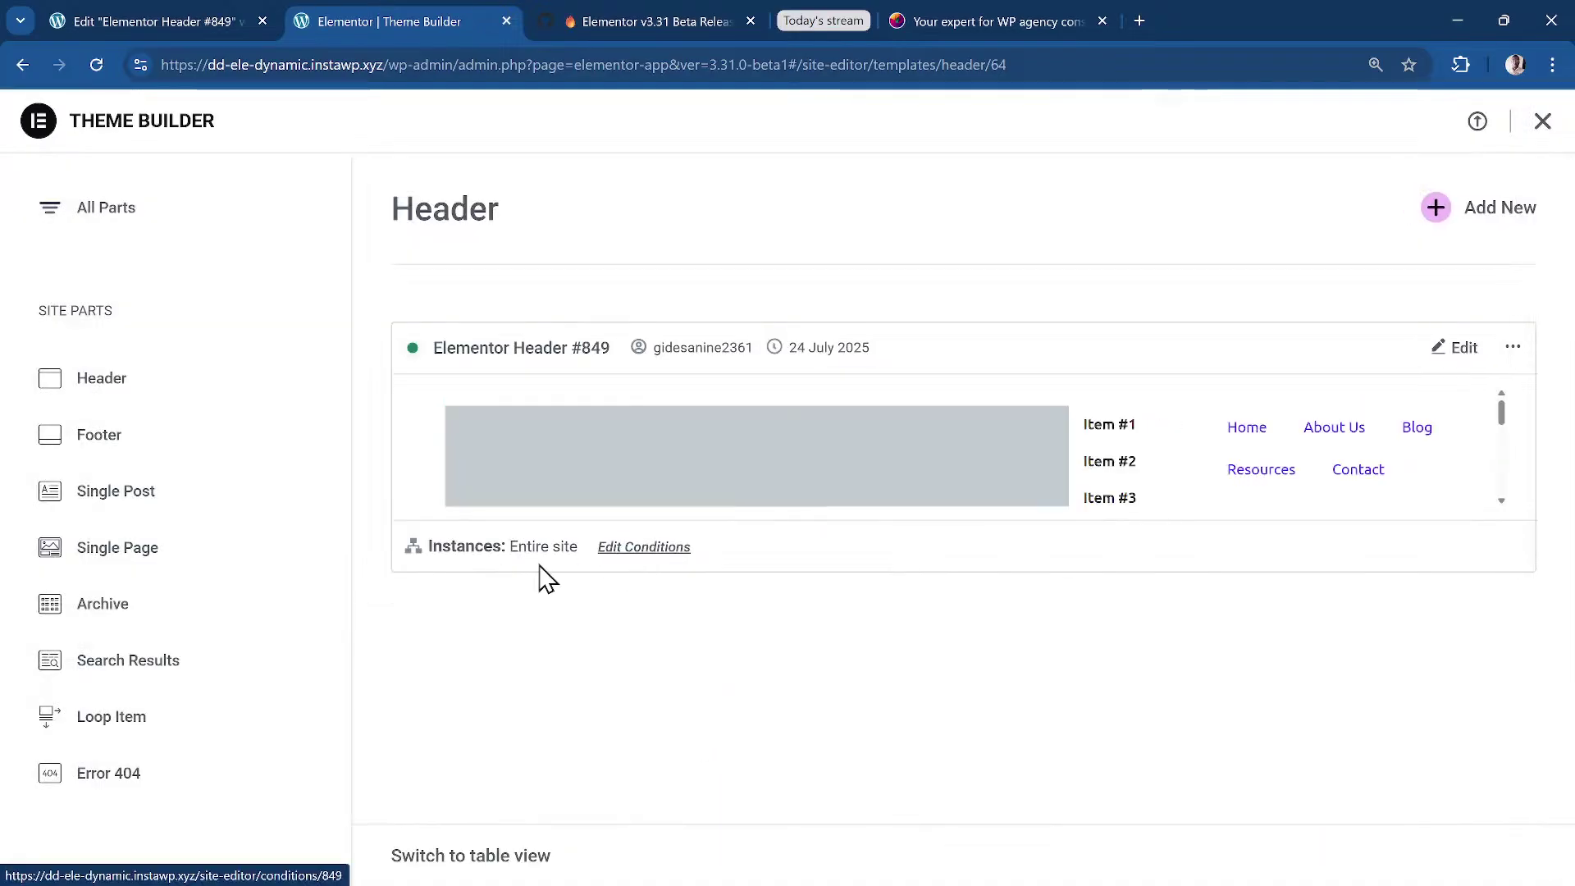
Show all site parts in the Theme Builder, and go to the site's homepage through the command palette.
left_click(146, 16)
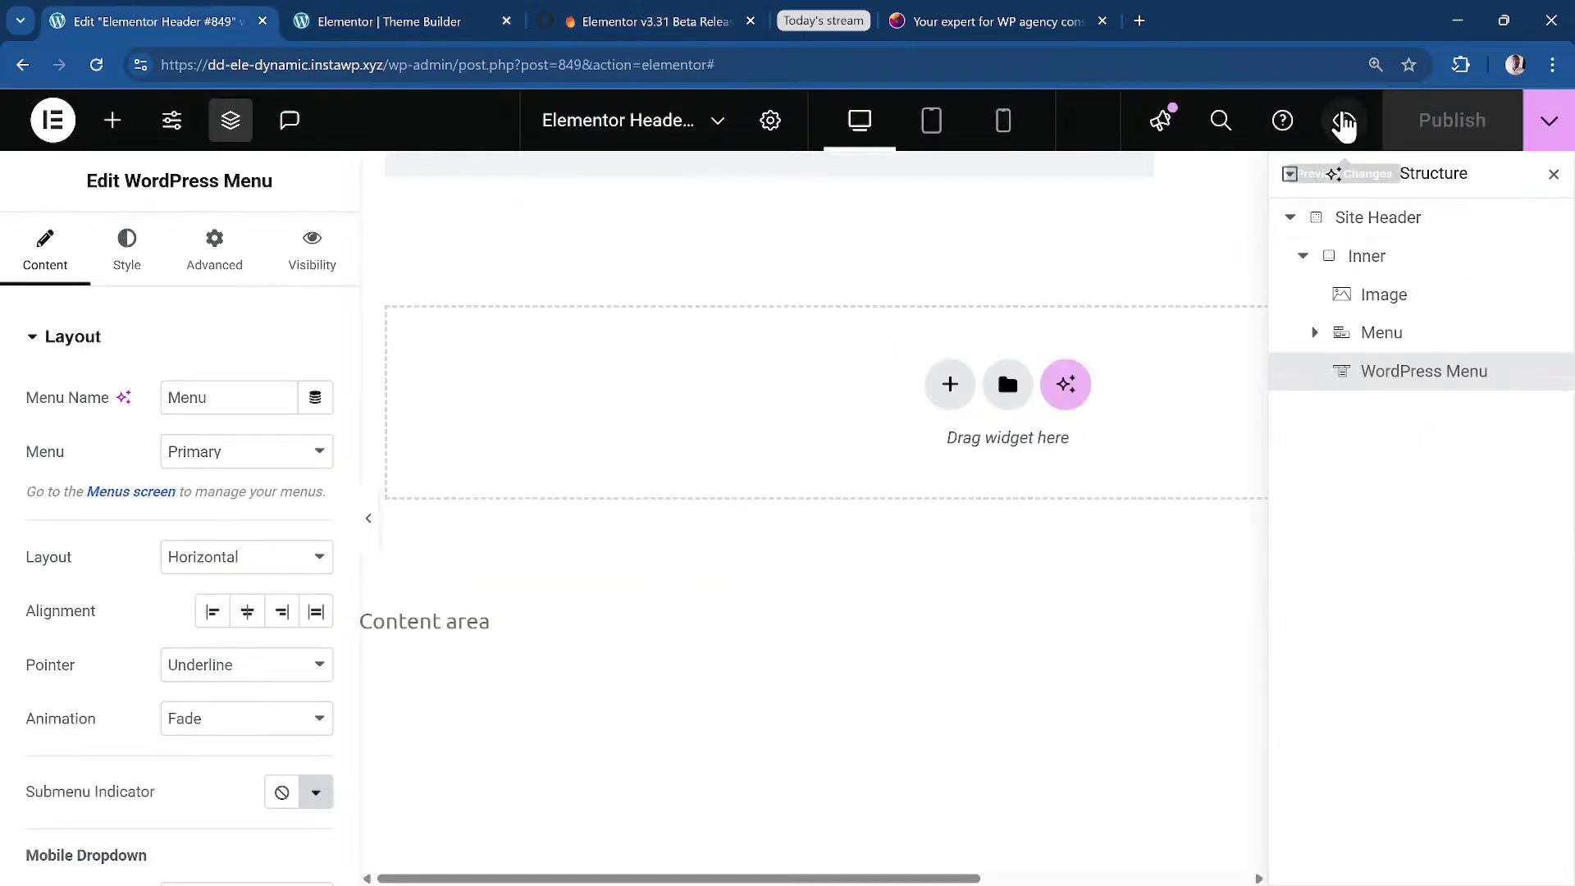
left_click(402, 17)
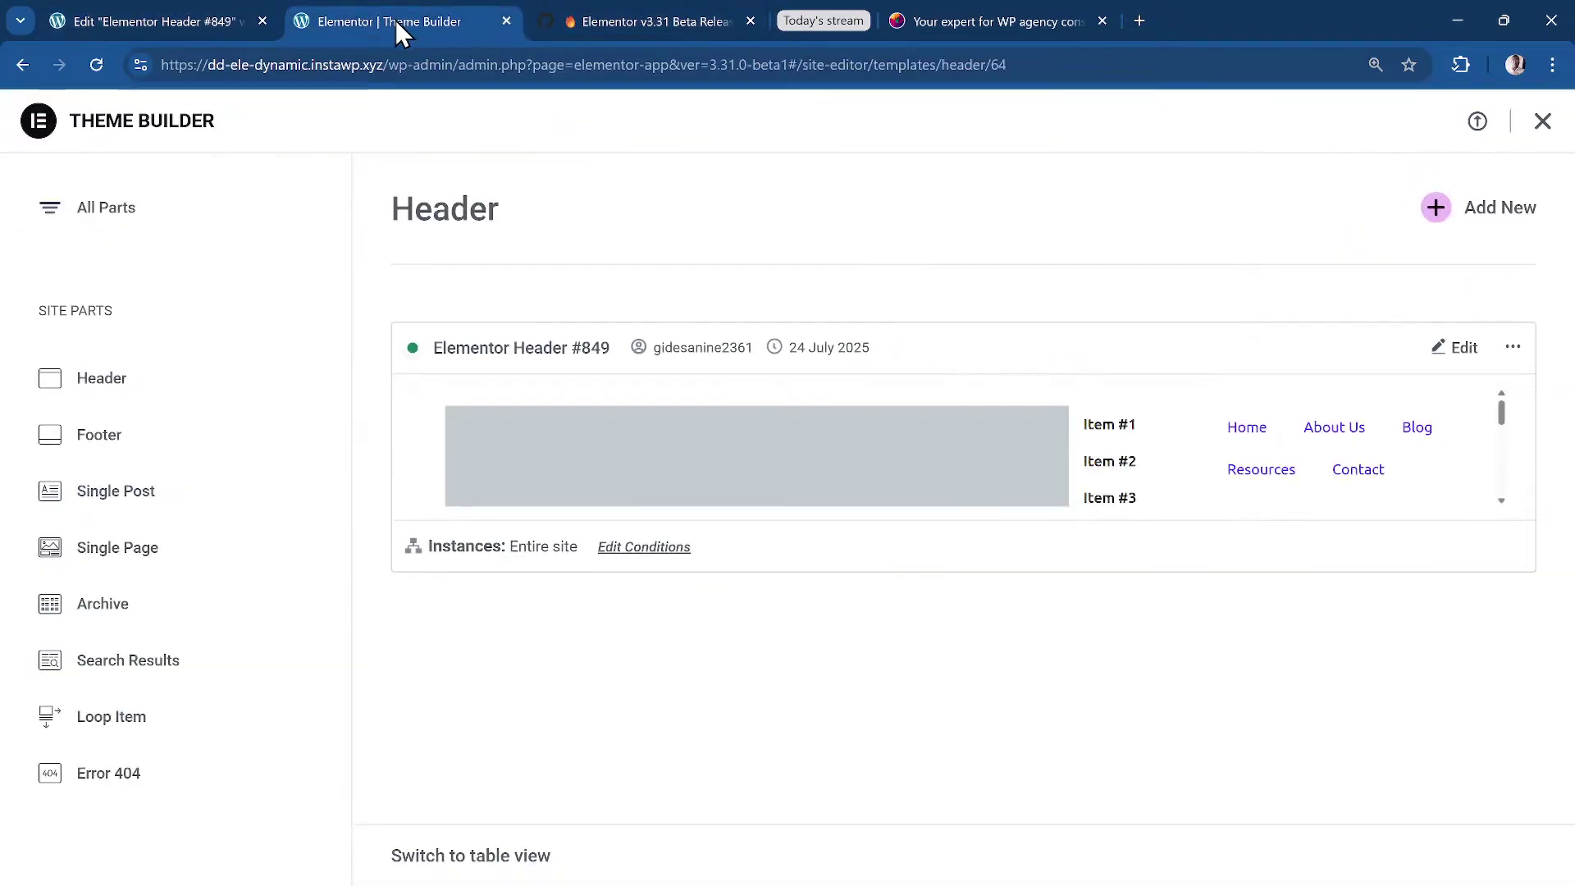
left_click(135, 147)
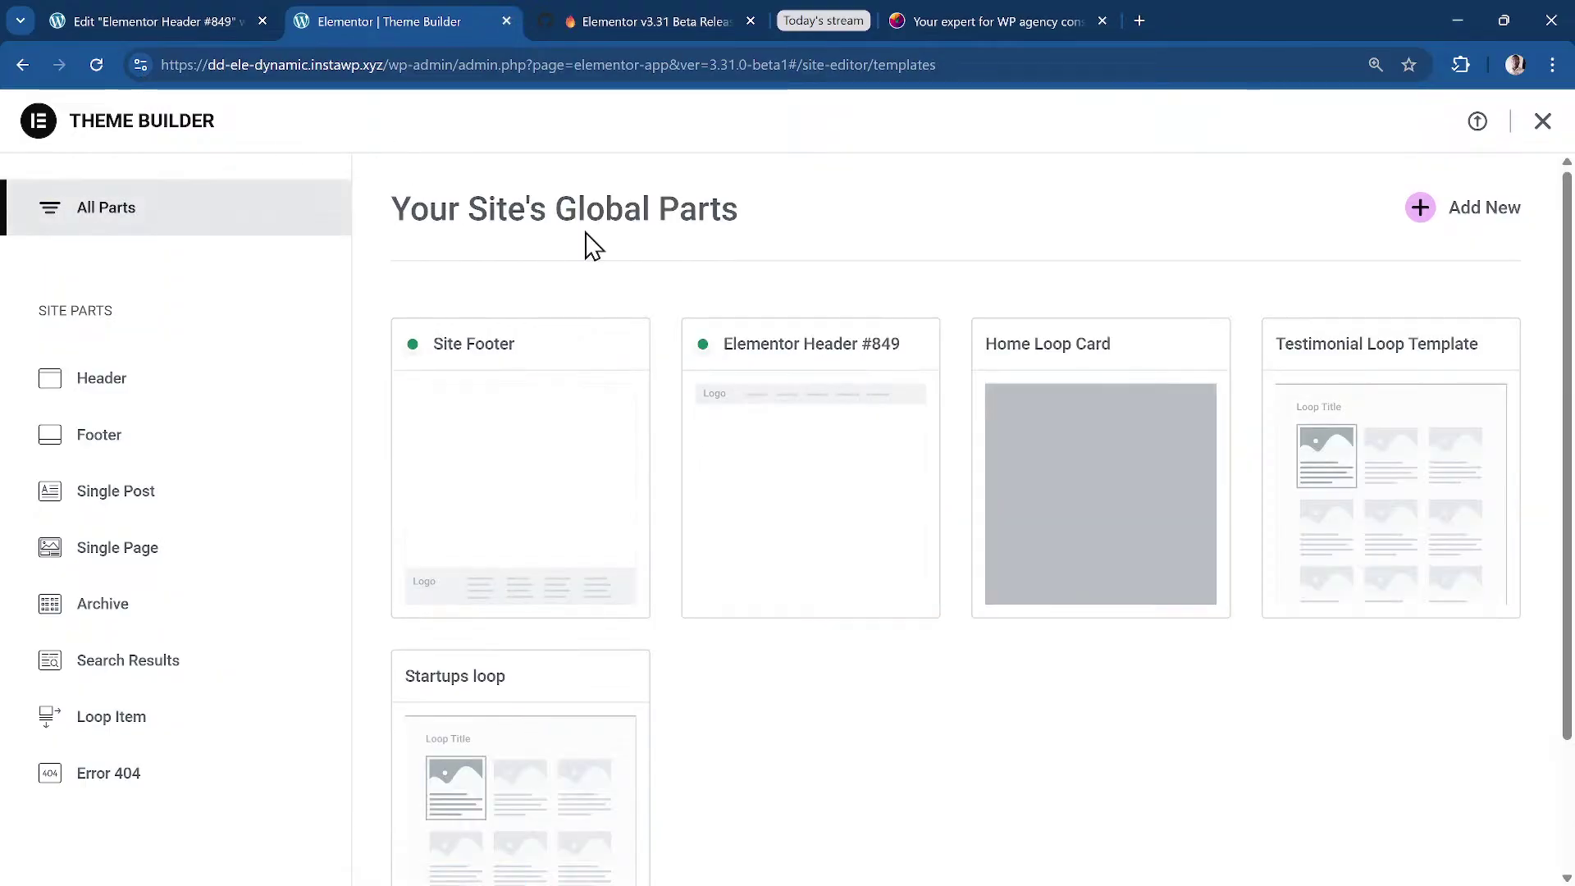
key("Caps_Lock")
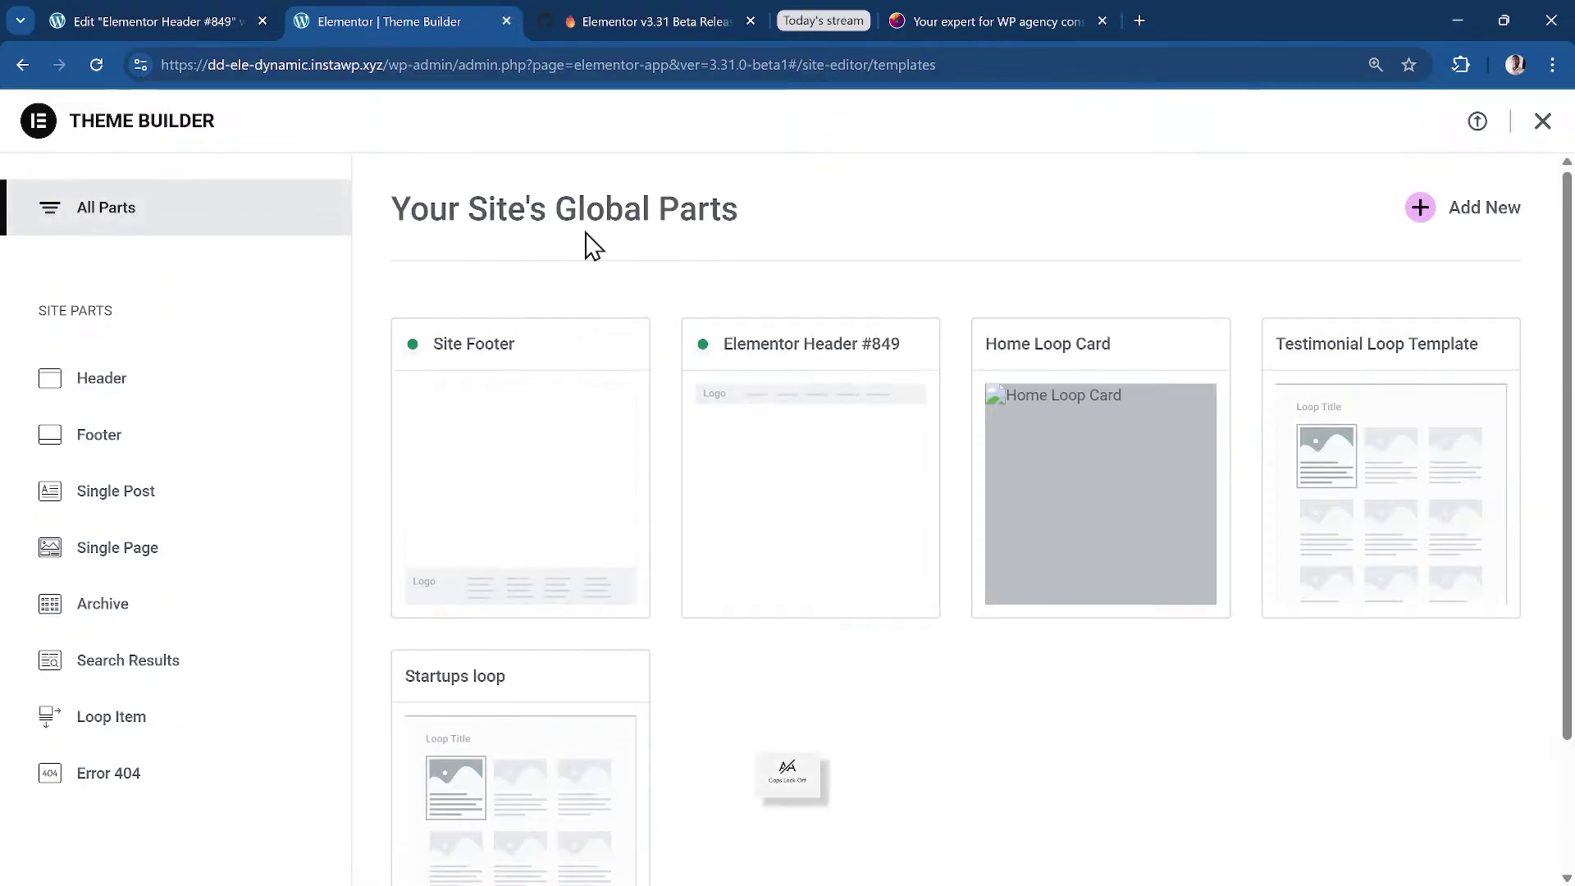
key("ctrl+k")
type("home")
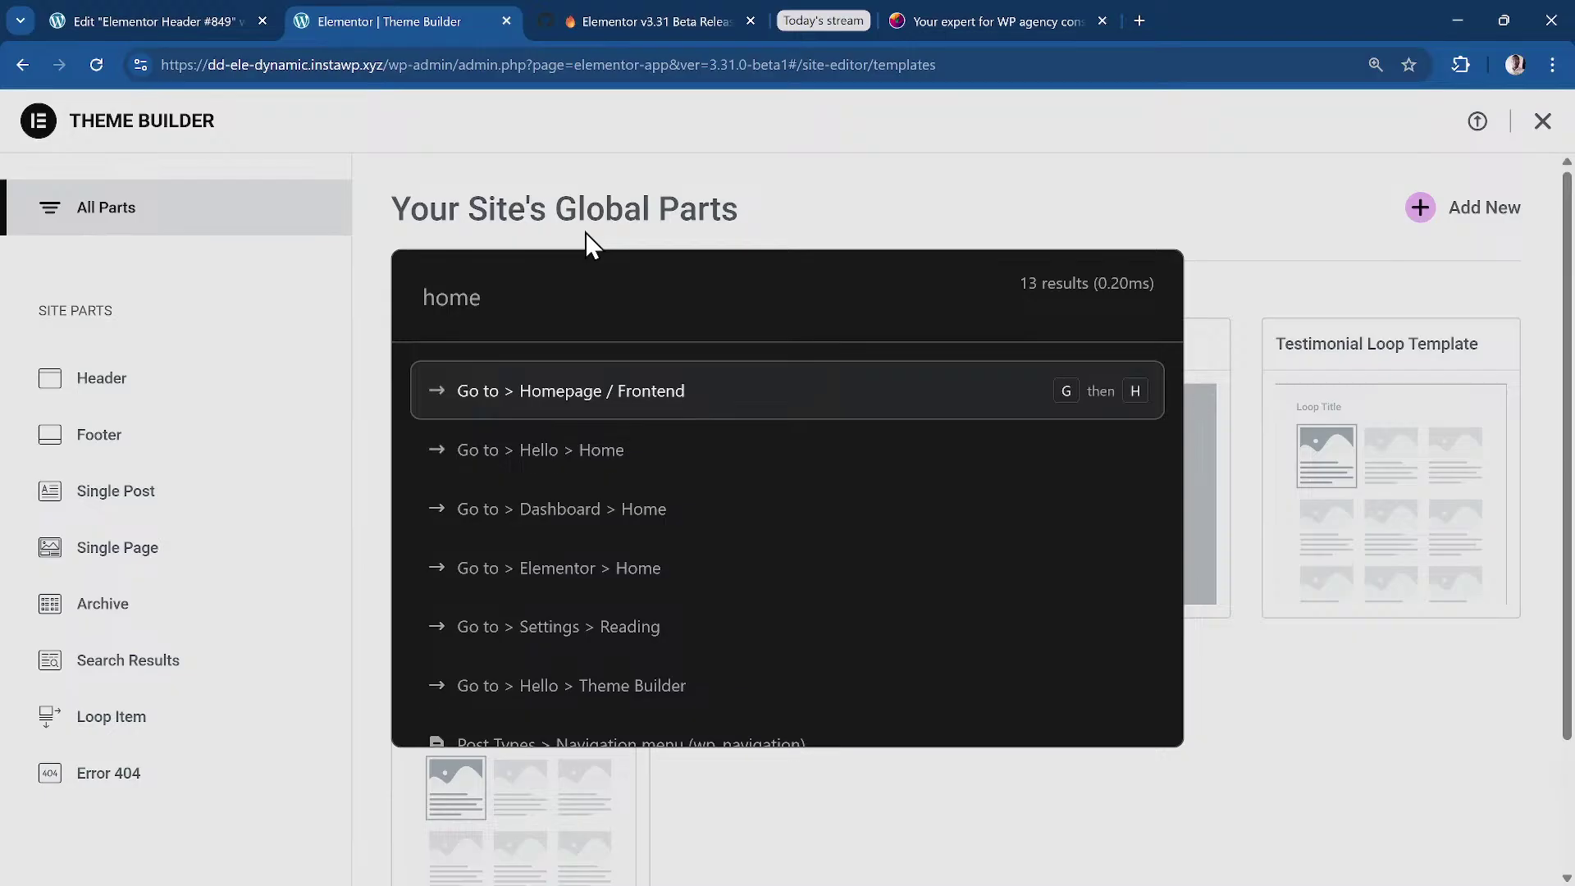
key("Return")
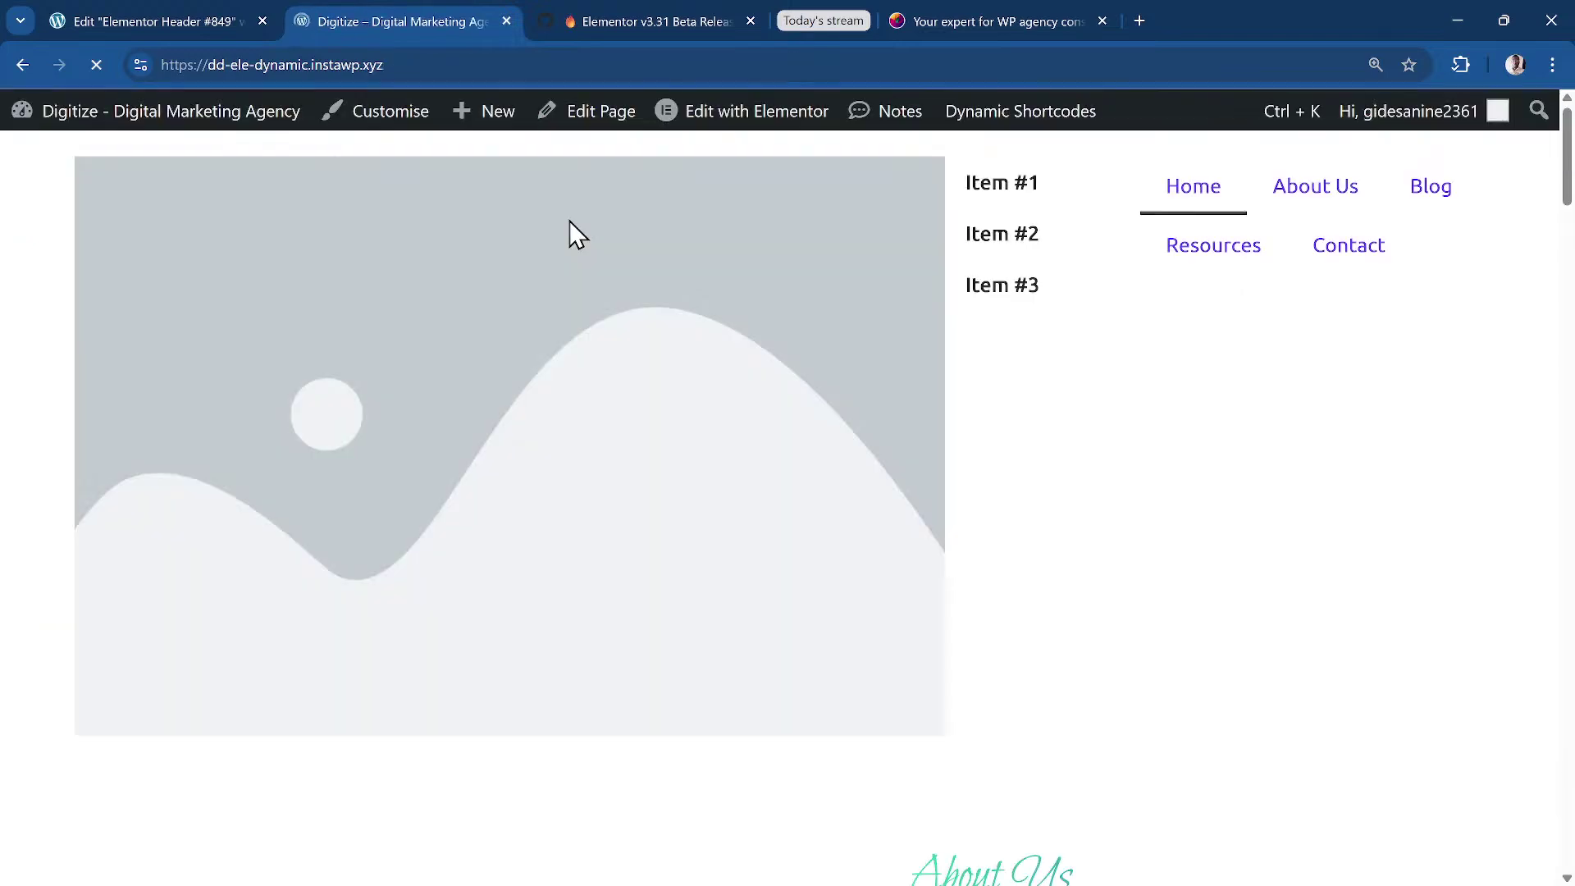
Inspect the HTML markup of the WordPress Menu on the homepage and collapse its main nav element.
right_click(1207, 201)
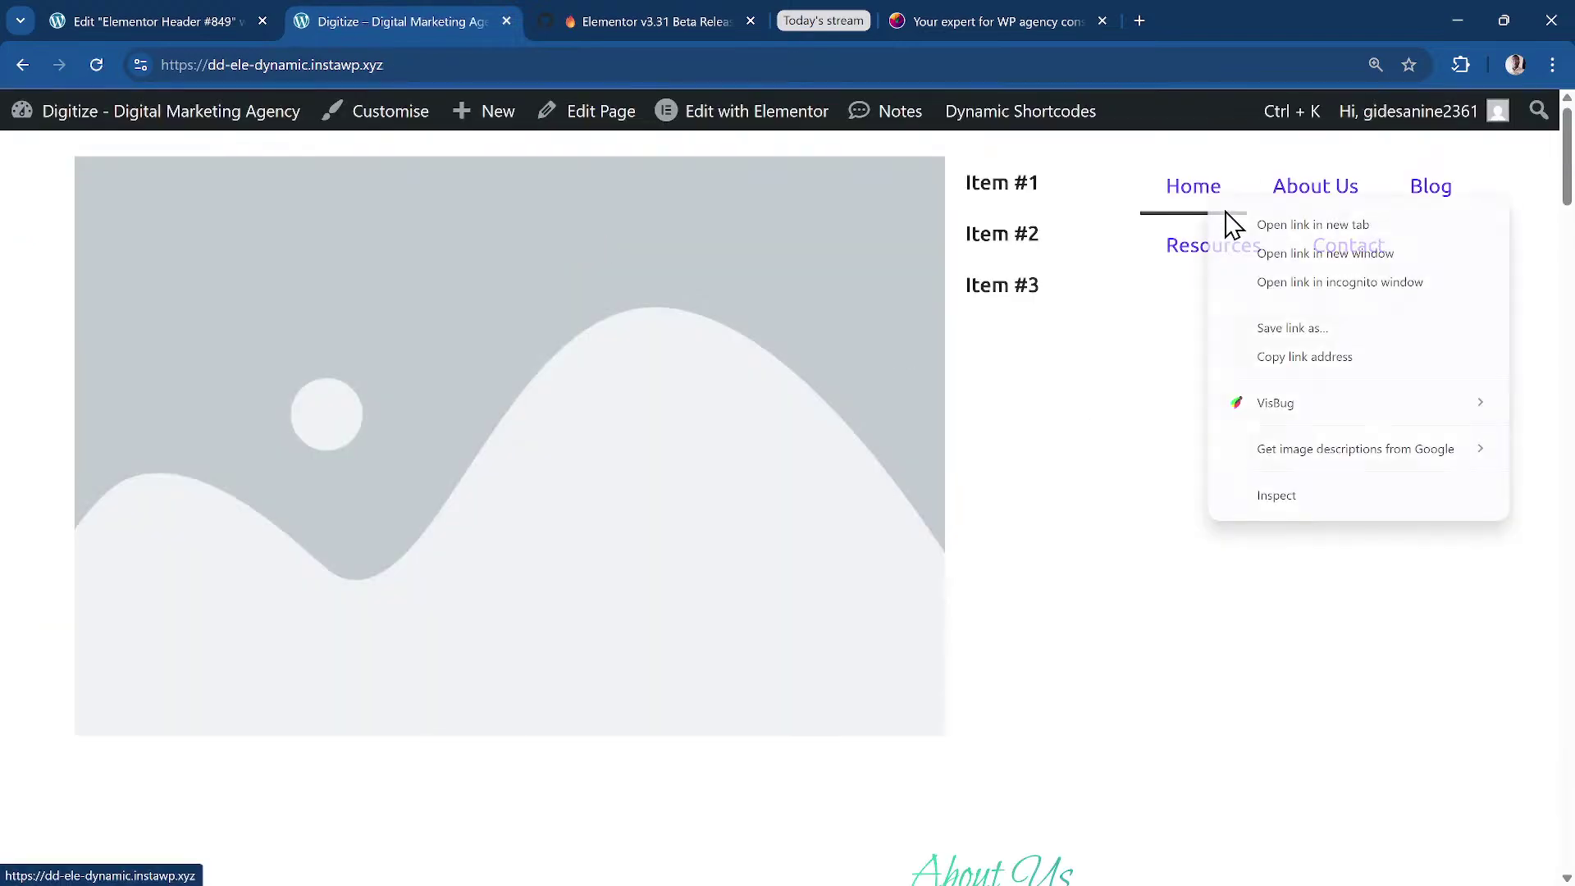
left_click(1288, 504)
scroll(305, 707, "up", 3)
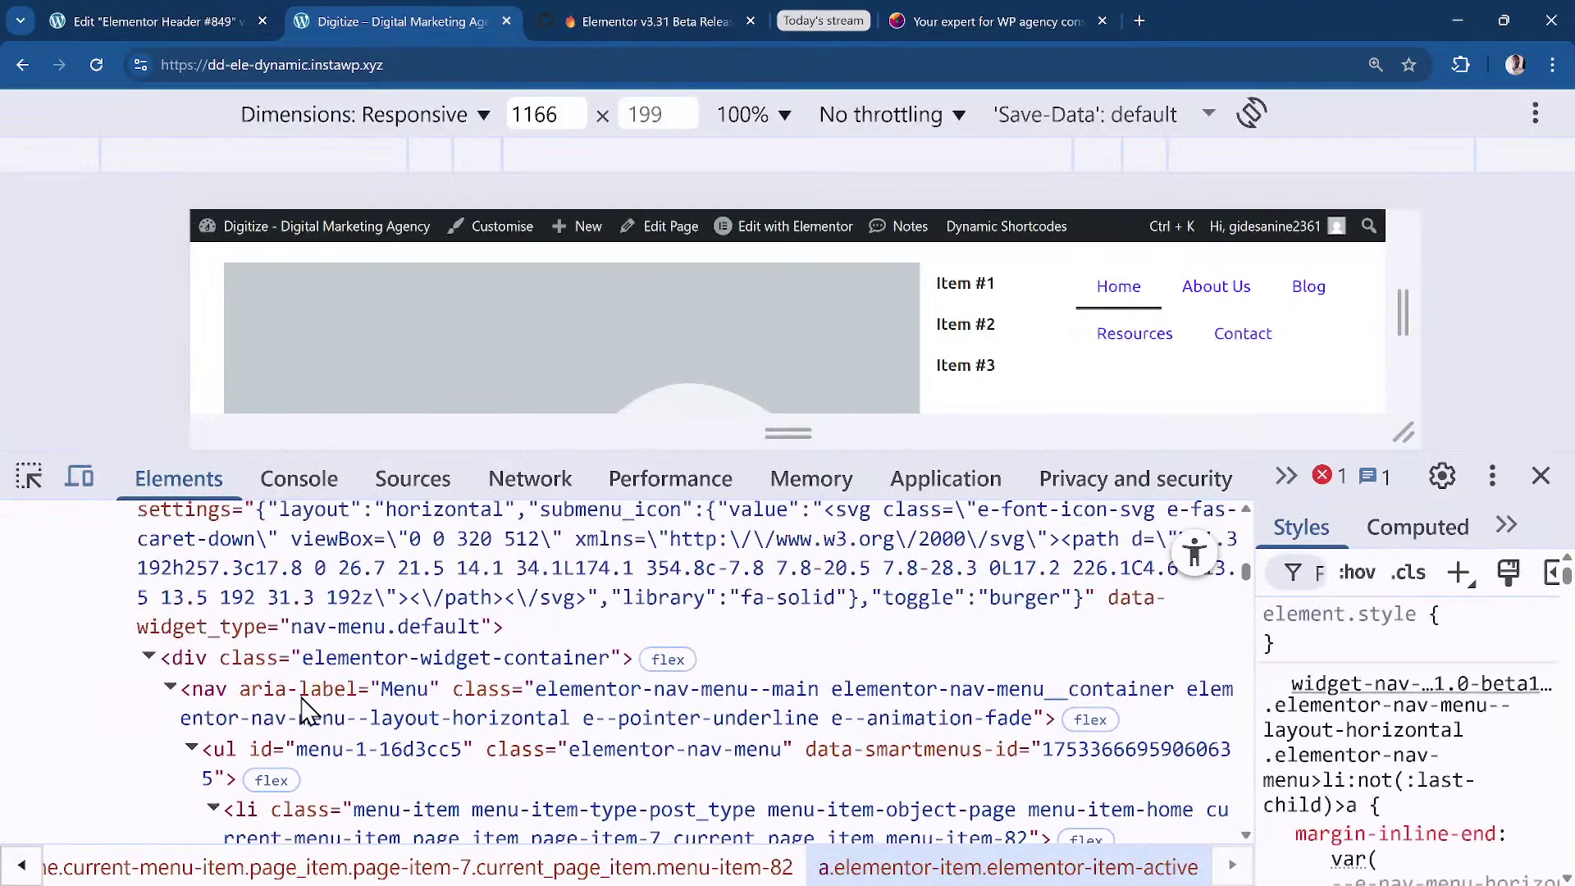
left_click(170, 687)
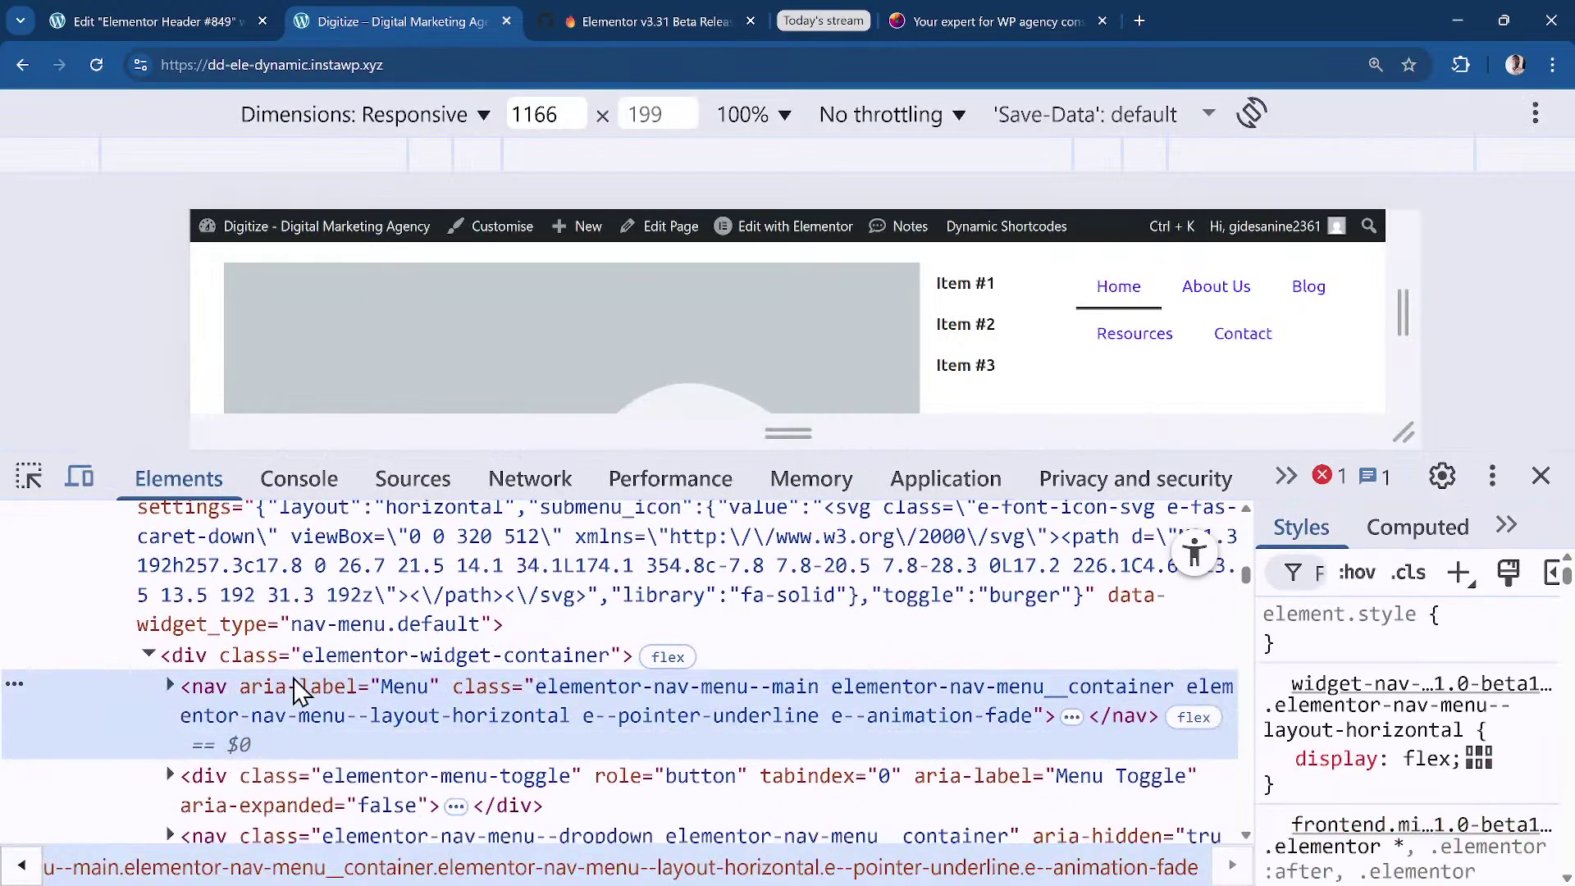
scroll(300, 693, "down", 2)
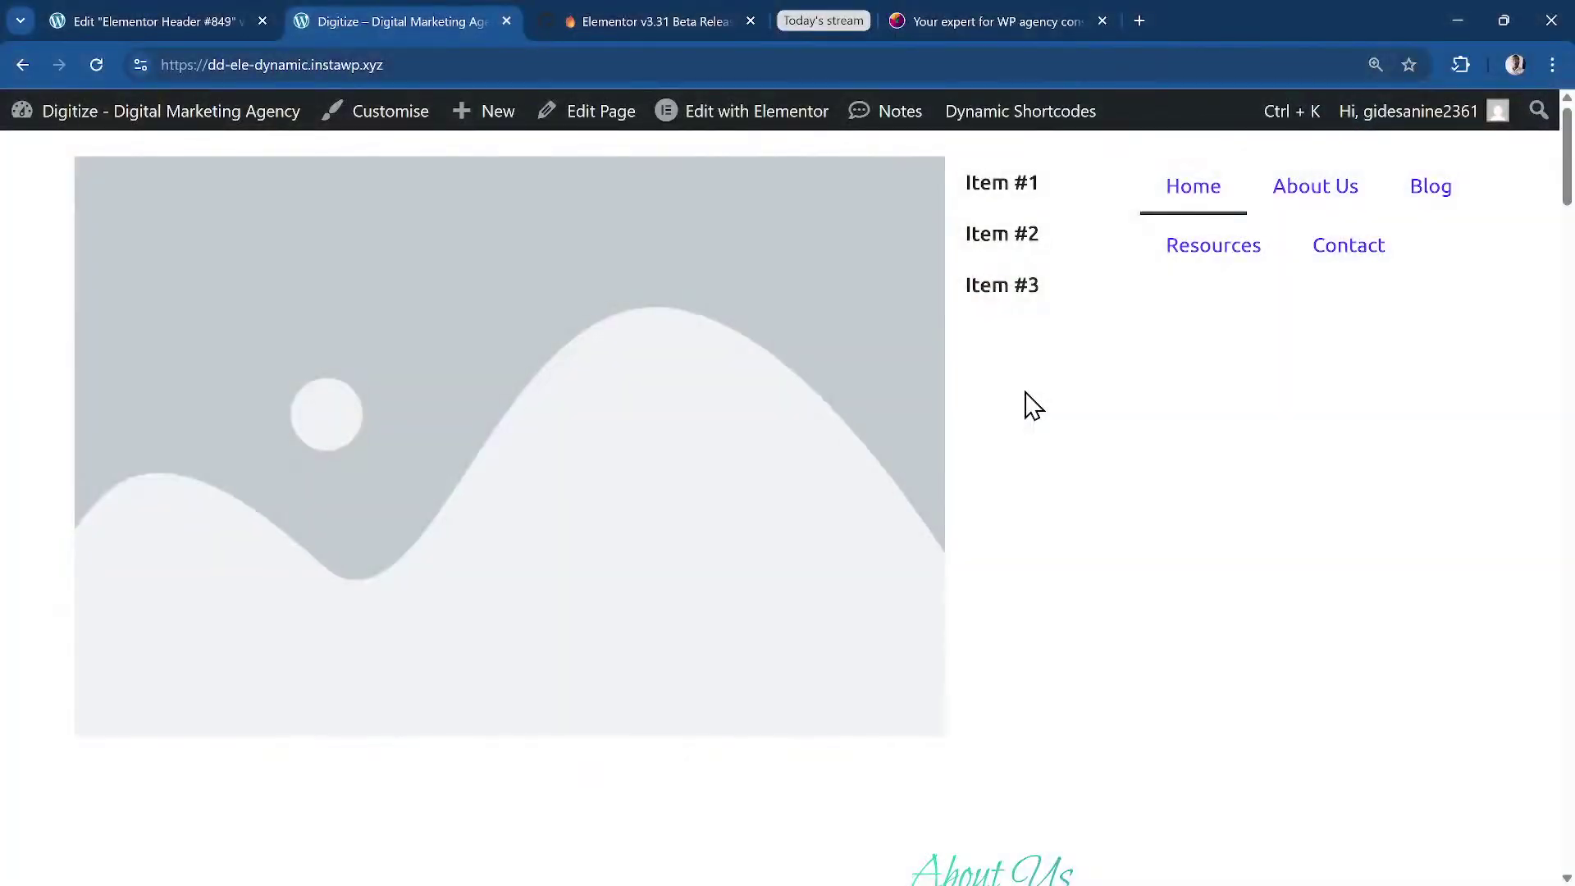
Inspect the HTML markup of the Menu widget containing Item #1, collapse its nav element and close the developer tools.
right_click(1023, 195)
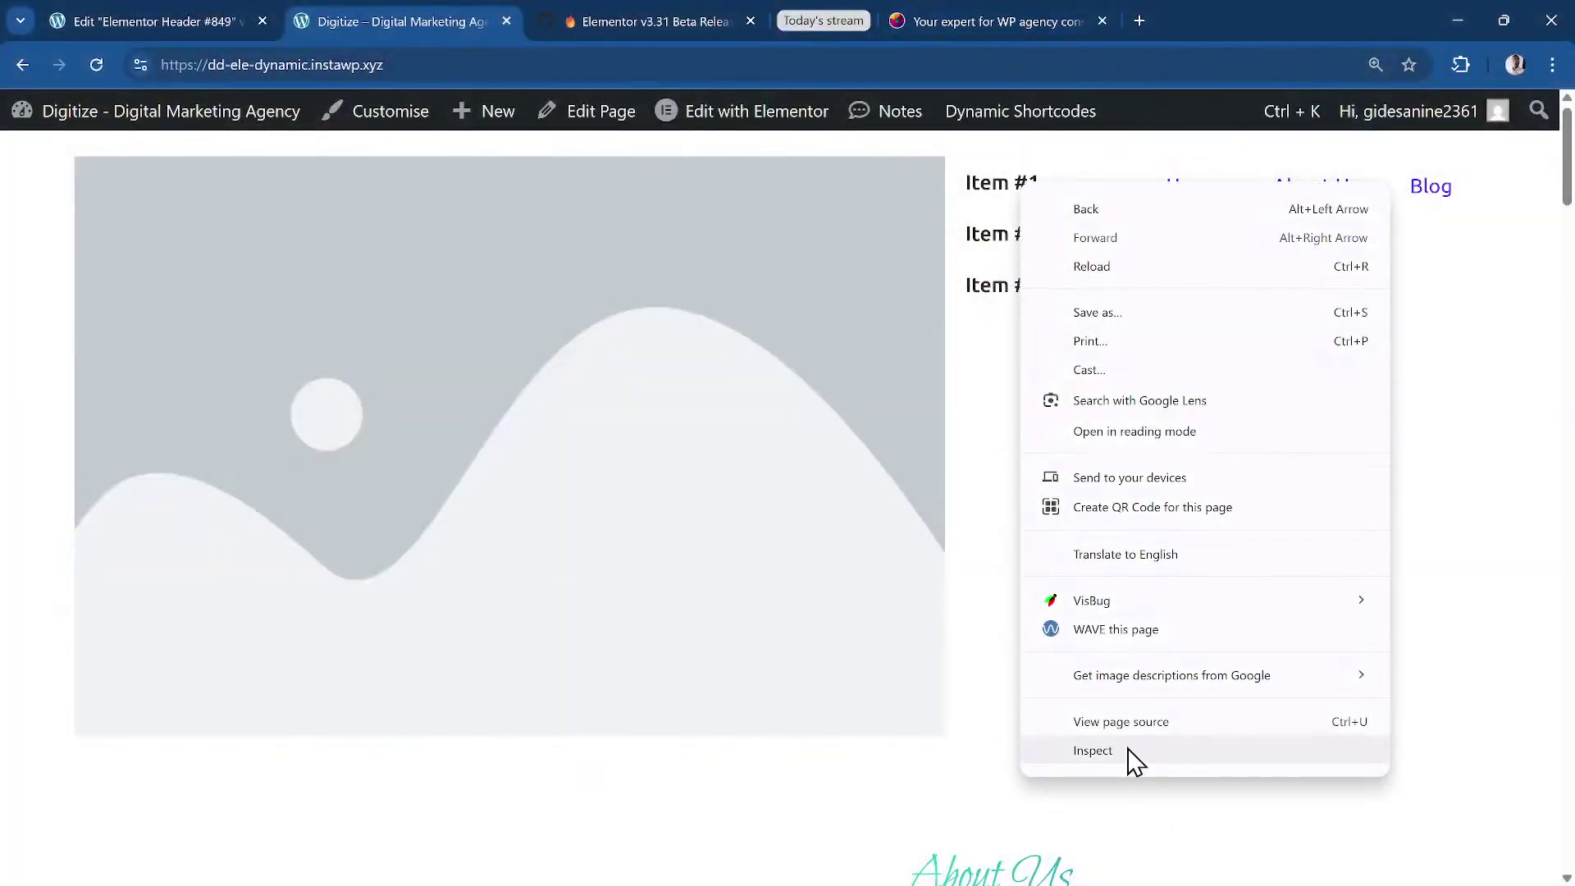
left_click(1134, 756)
scroll(394, 701, "up", 2)
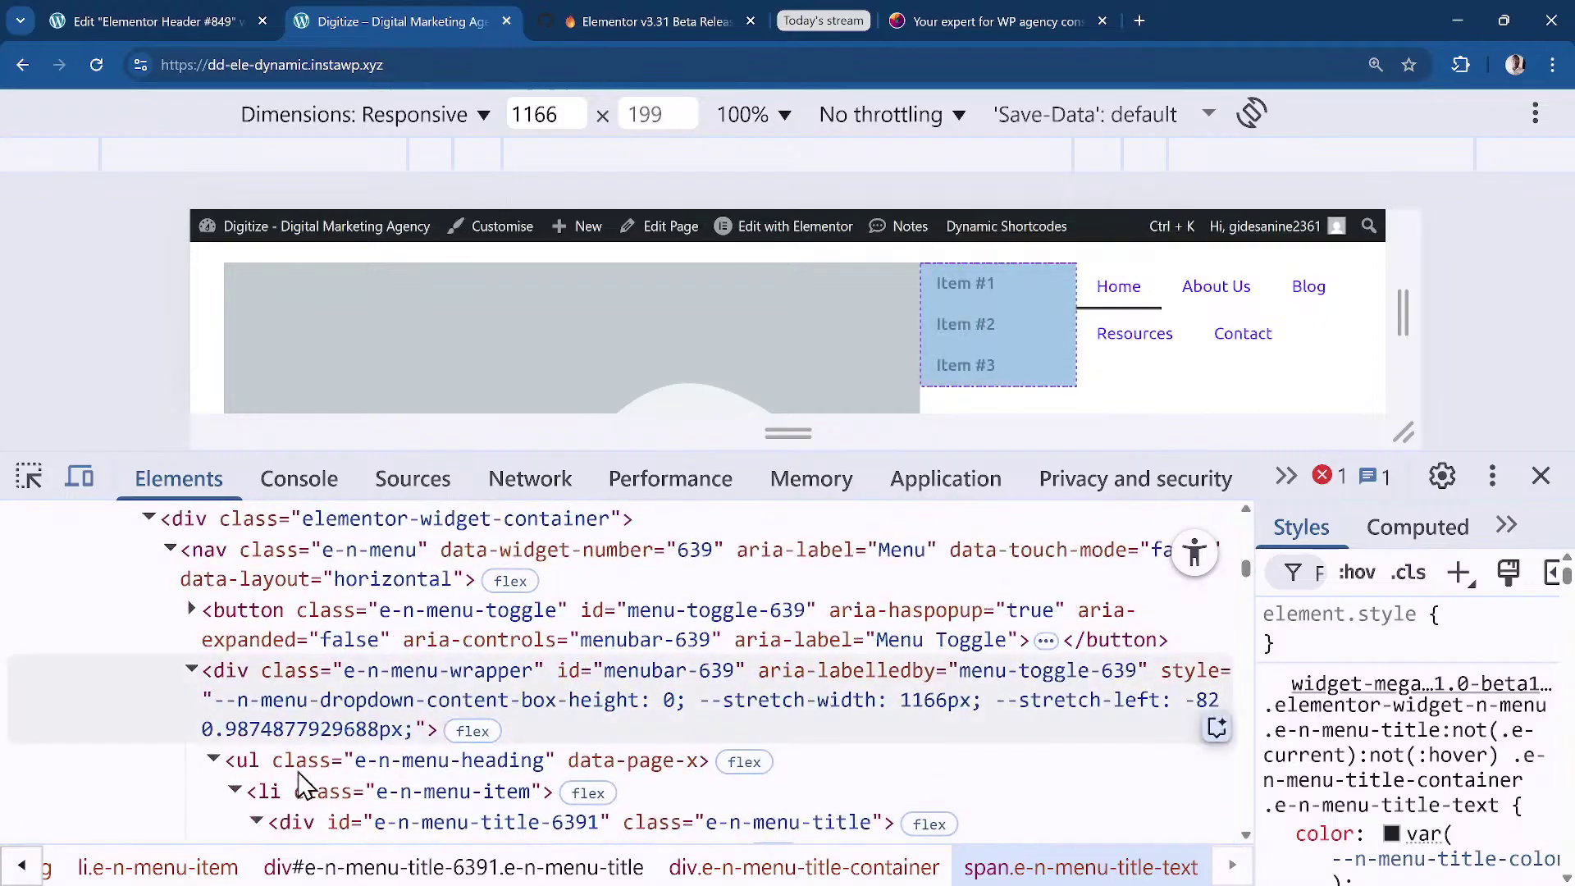
scroll(287, 767, "down", 1)
scroll(205, 623, "up", 3)
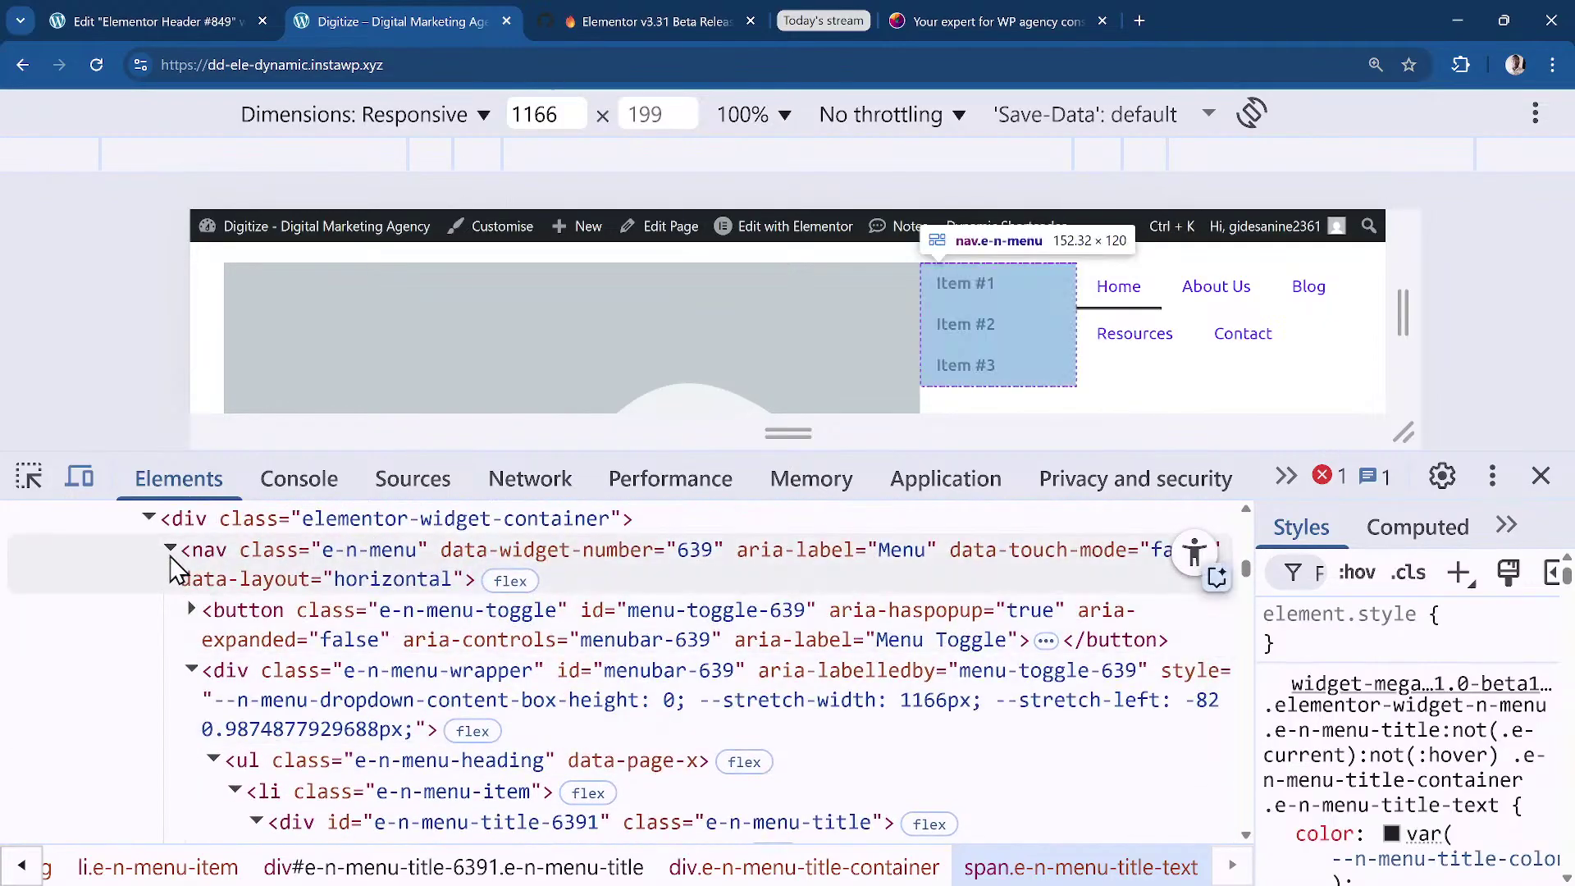
left_click(167, 550)
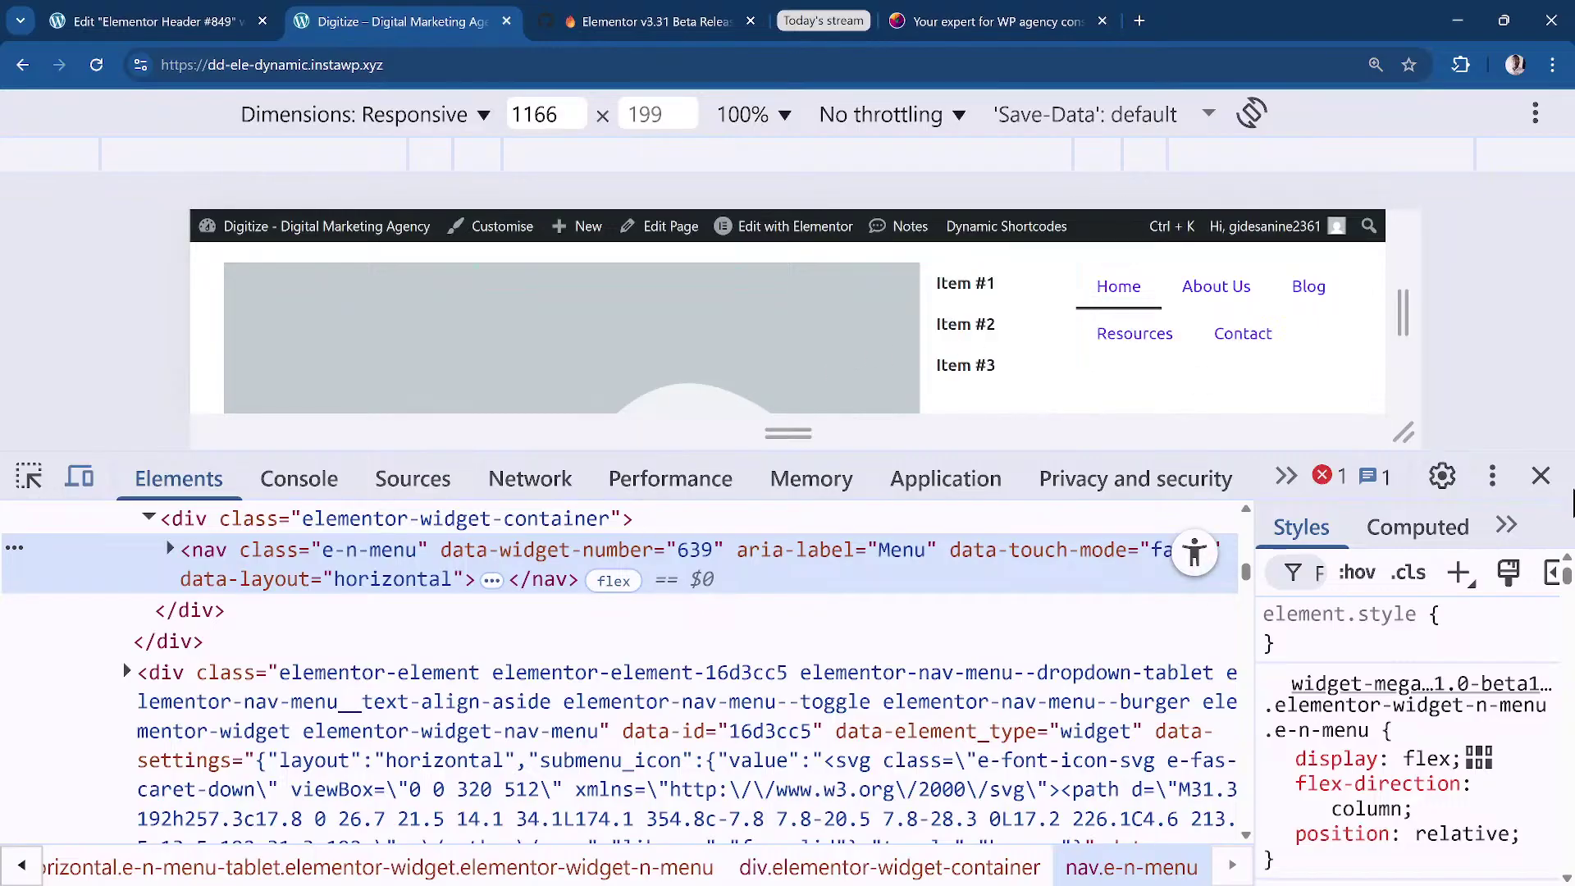
left_click(1541, 479)
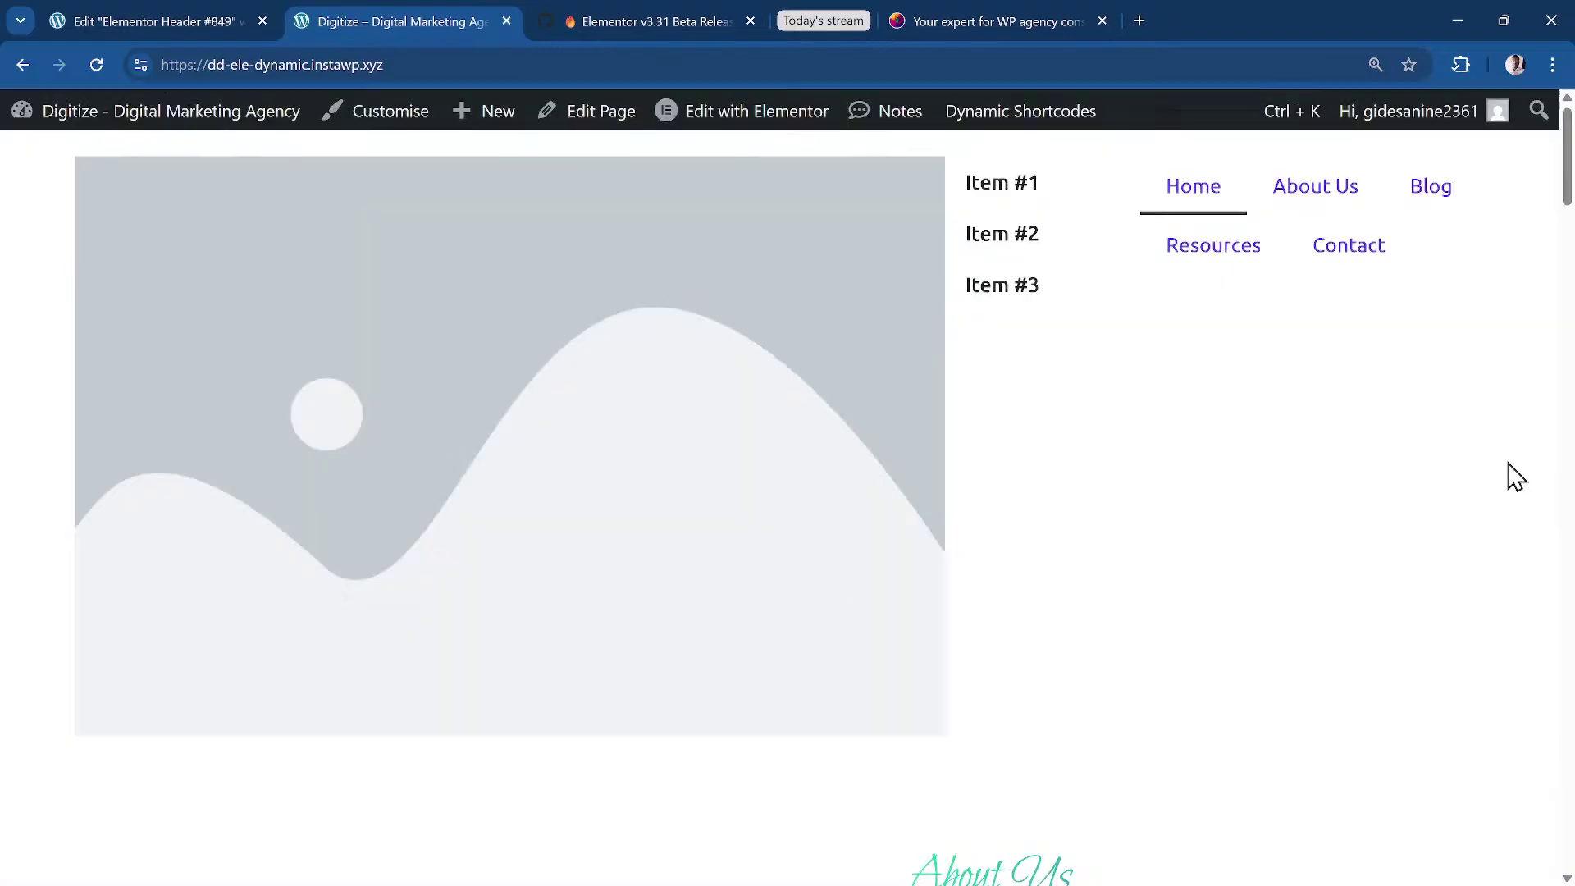
Return to the header template in the editor and delete the WordPress Menu widget from the Inner flexbox.
left_click(115, 18)
scroll(918, 469, "up", 5)
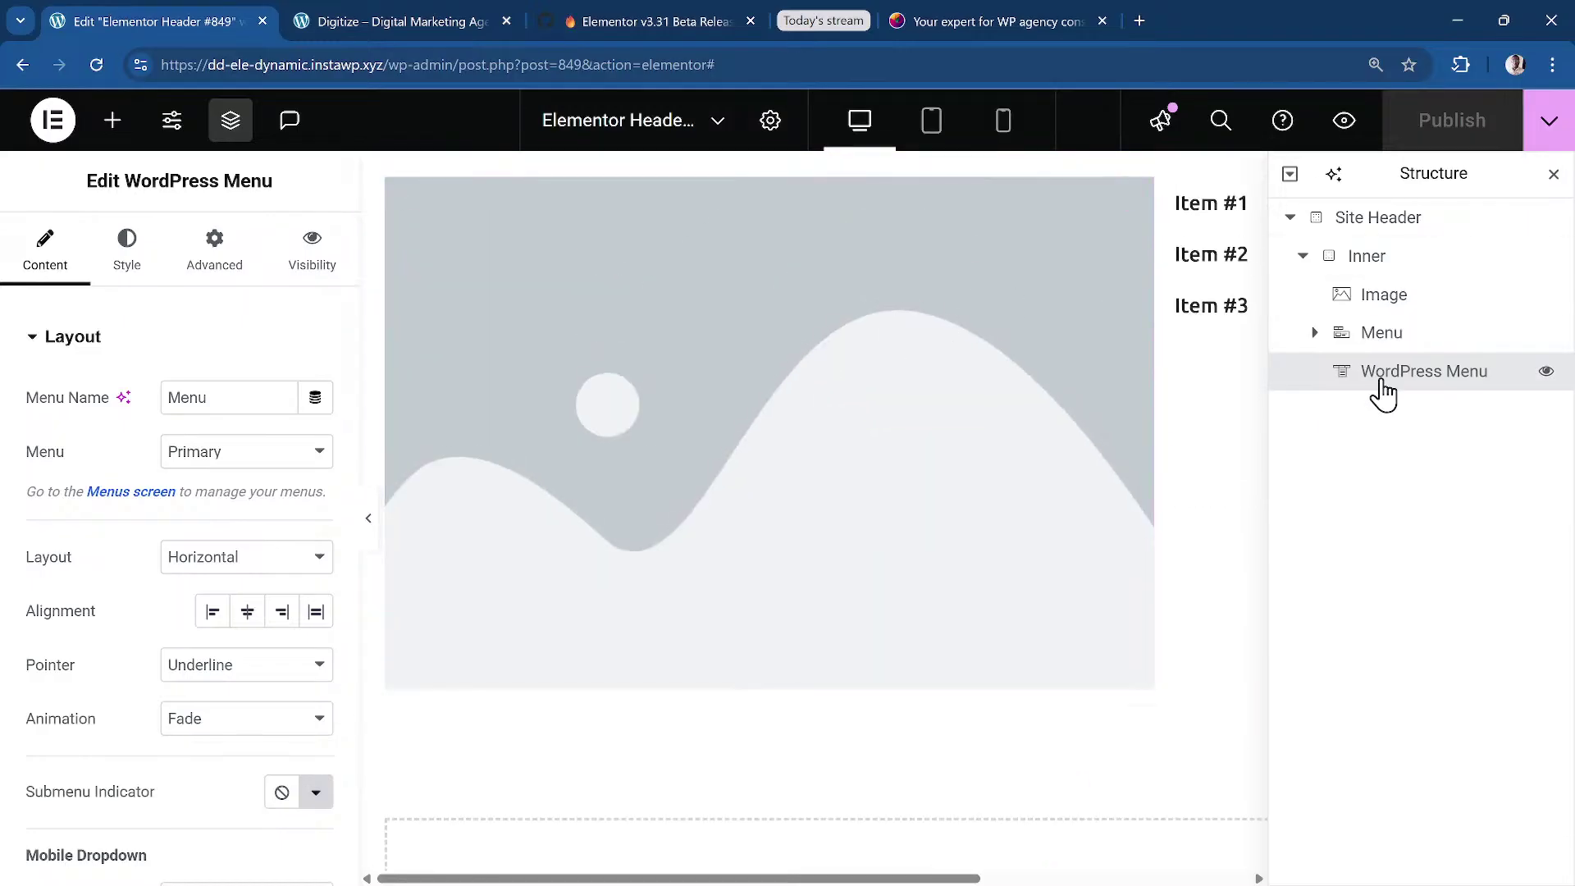
right_click(1386, 382)
left_click(1349, 802)
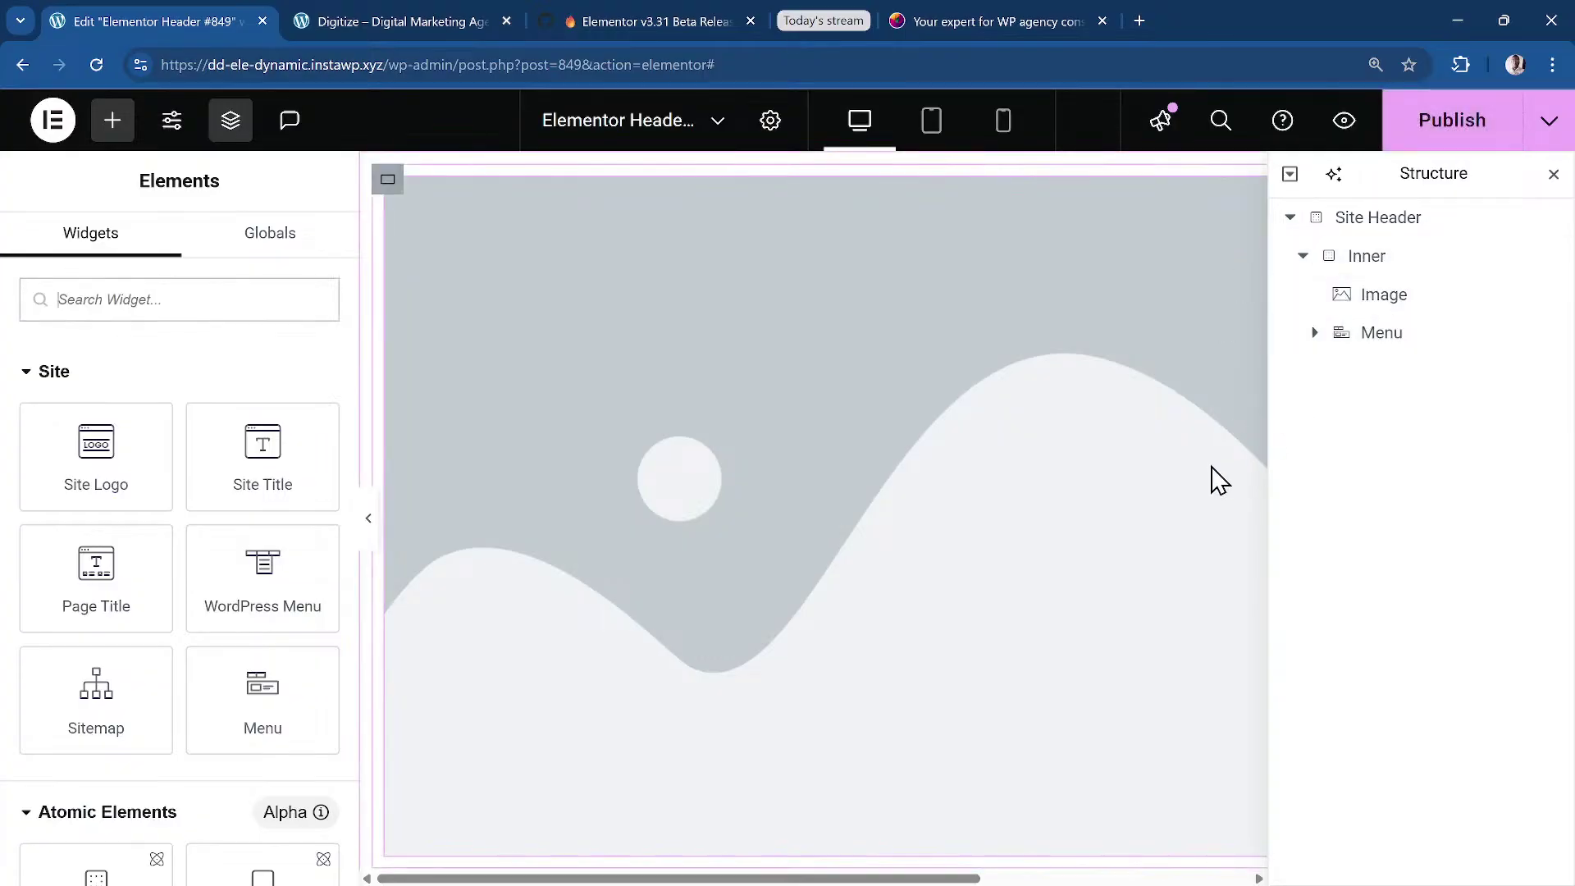
Delete the placeholder Image widget from the Inner flexbox.
left_click(1399, 301)
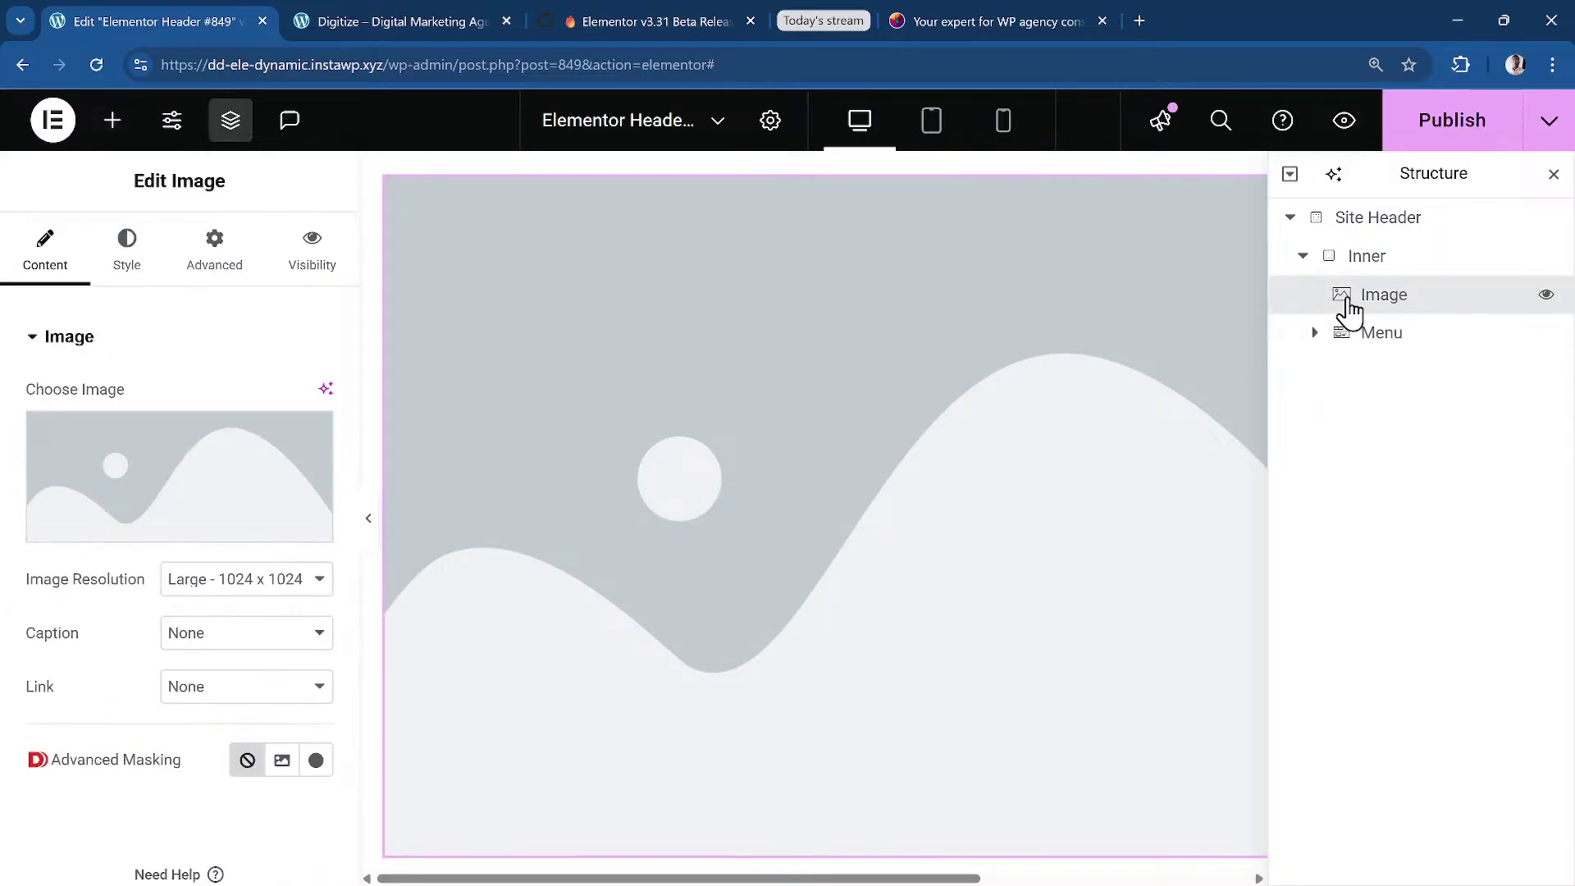
right_click(1348, 299)
left_click(1321, 812)
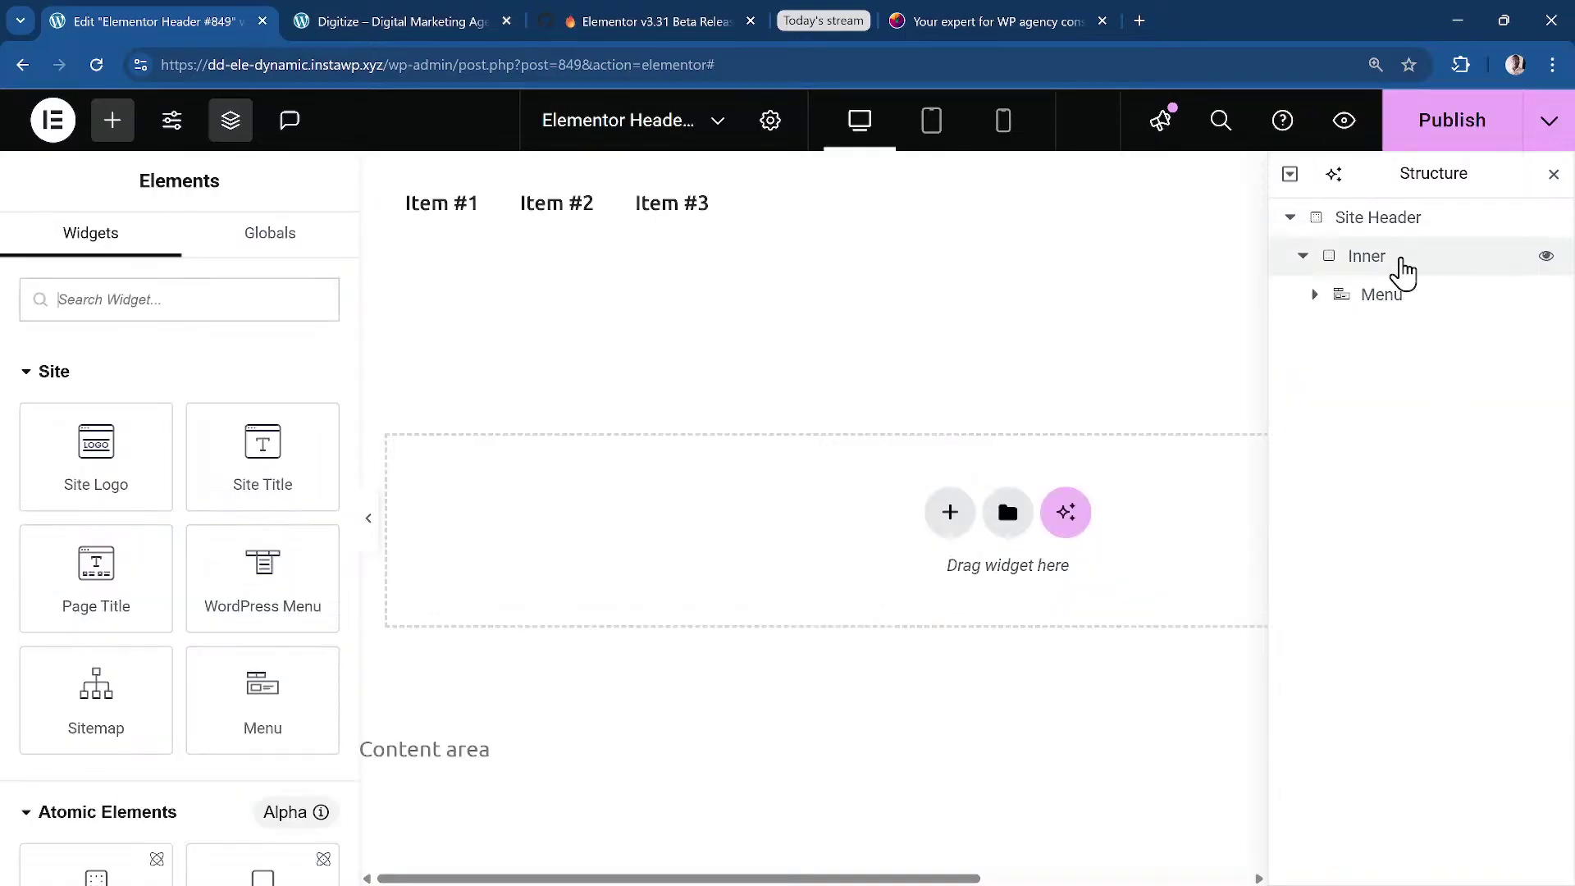
Add an atomic Image element to the Inner flexbox and place it above the Menu.
left_click(1394, 259)
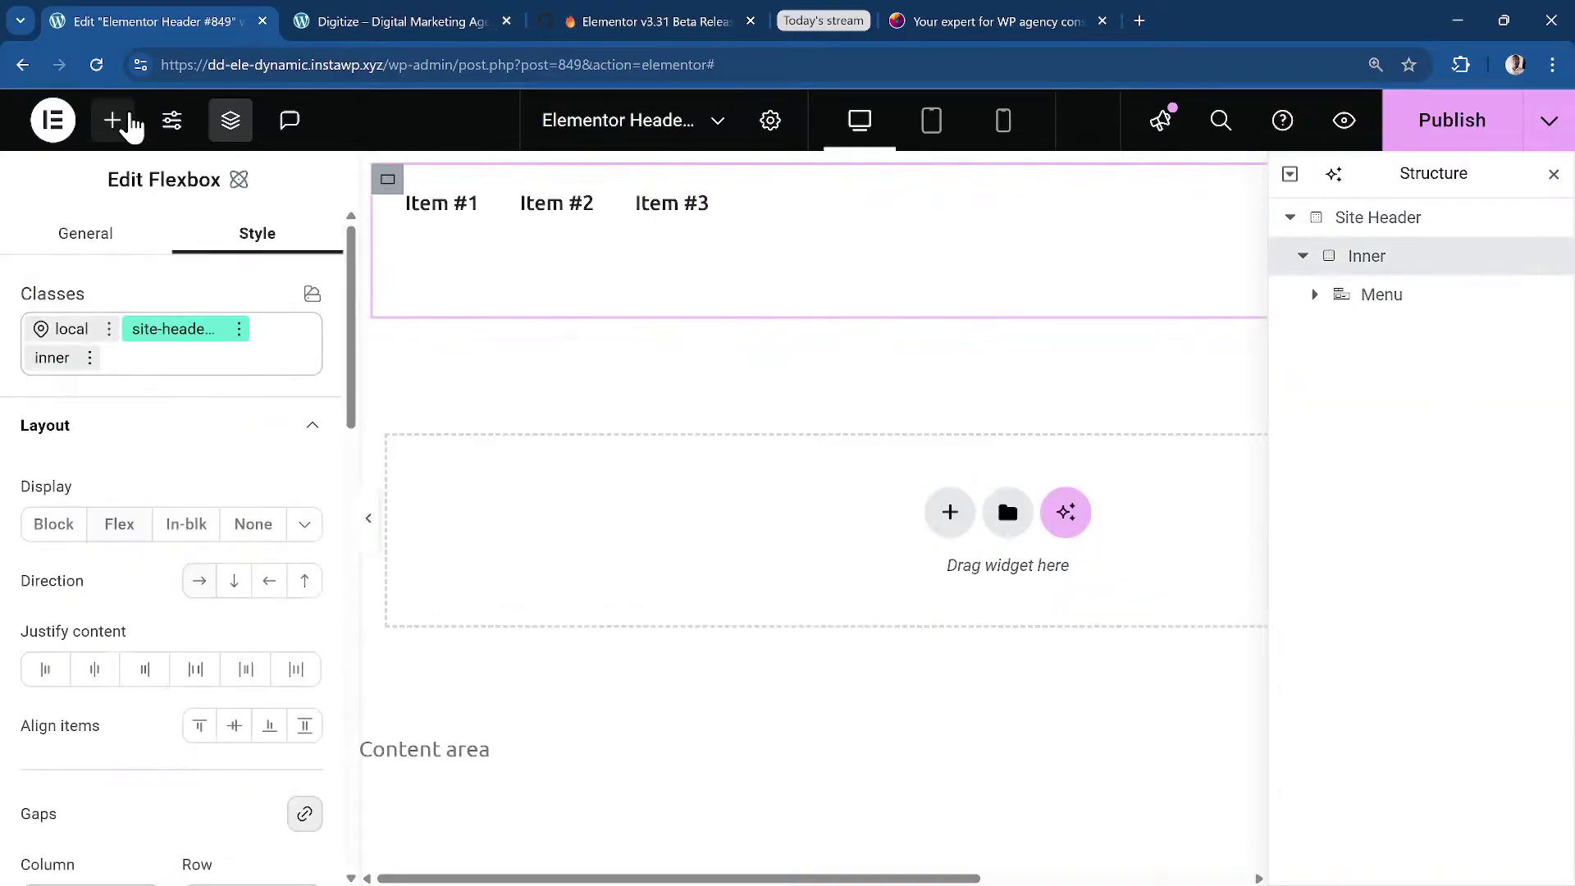
left_click(113, 120)
scroll(208, 489, "down", 5)
scroll(208, 490, "down", 3)
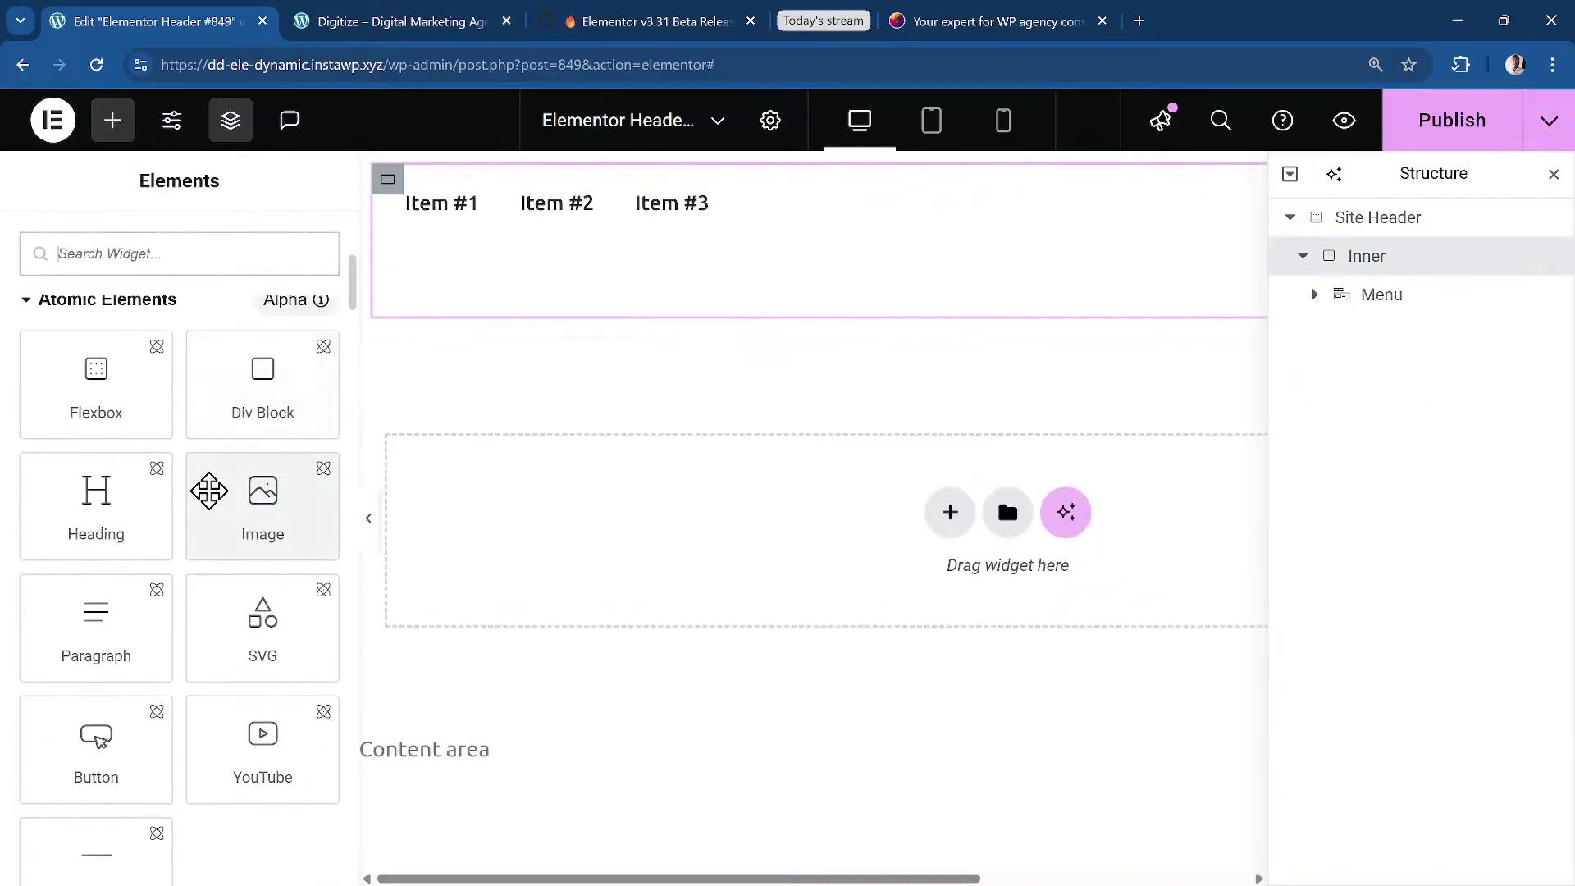
left_click(246, 404)
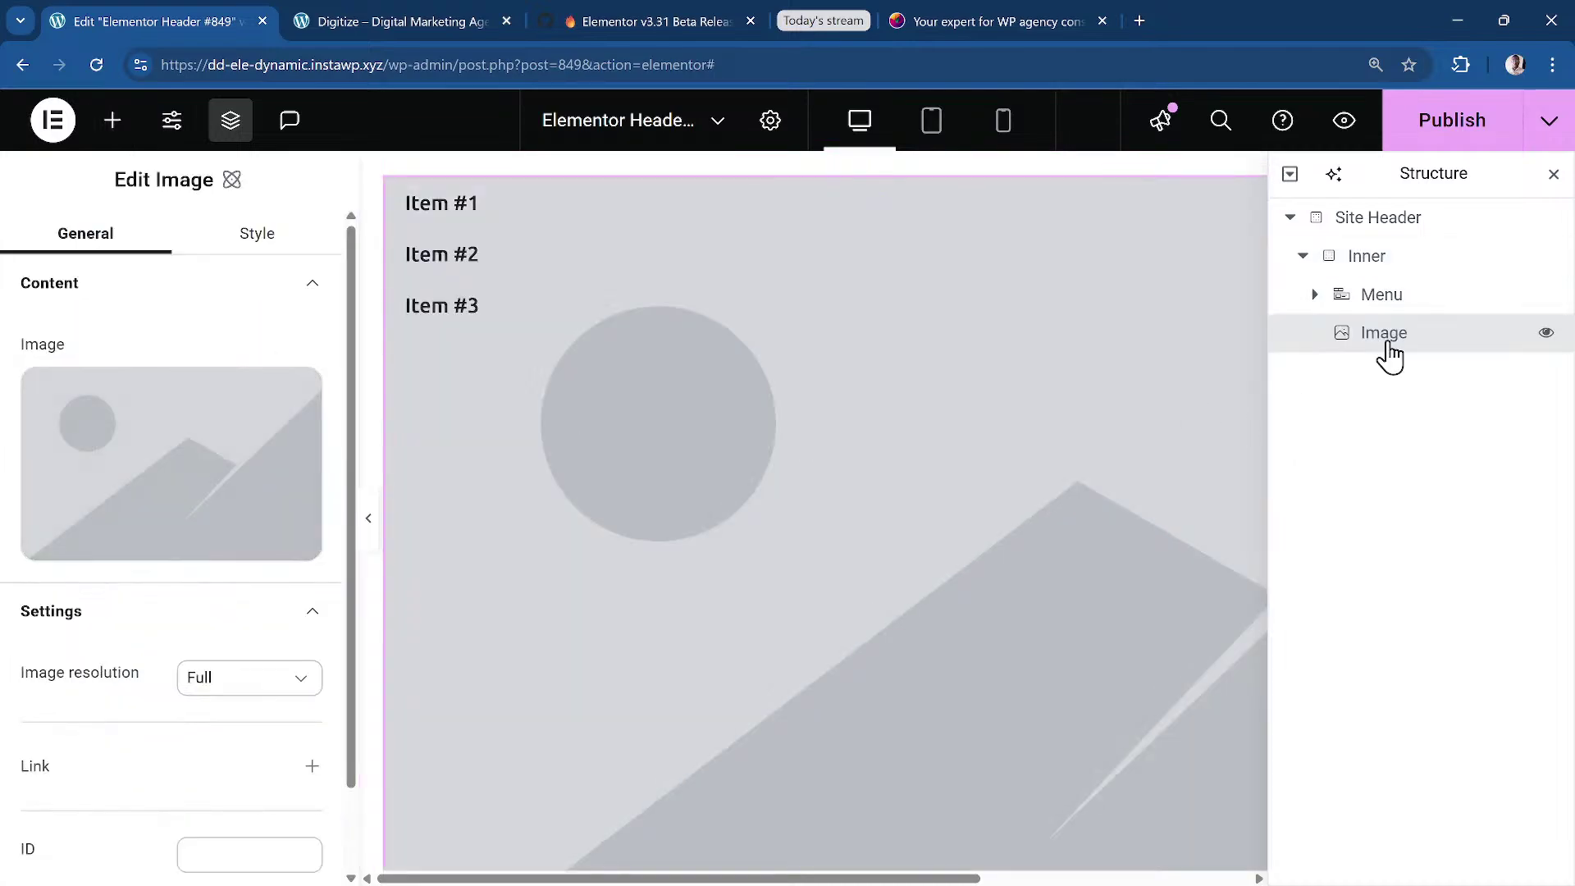
left_click_drag(1409, 337, 1405, 292)
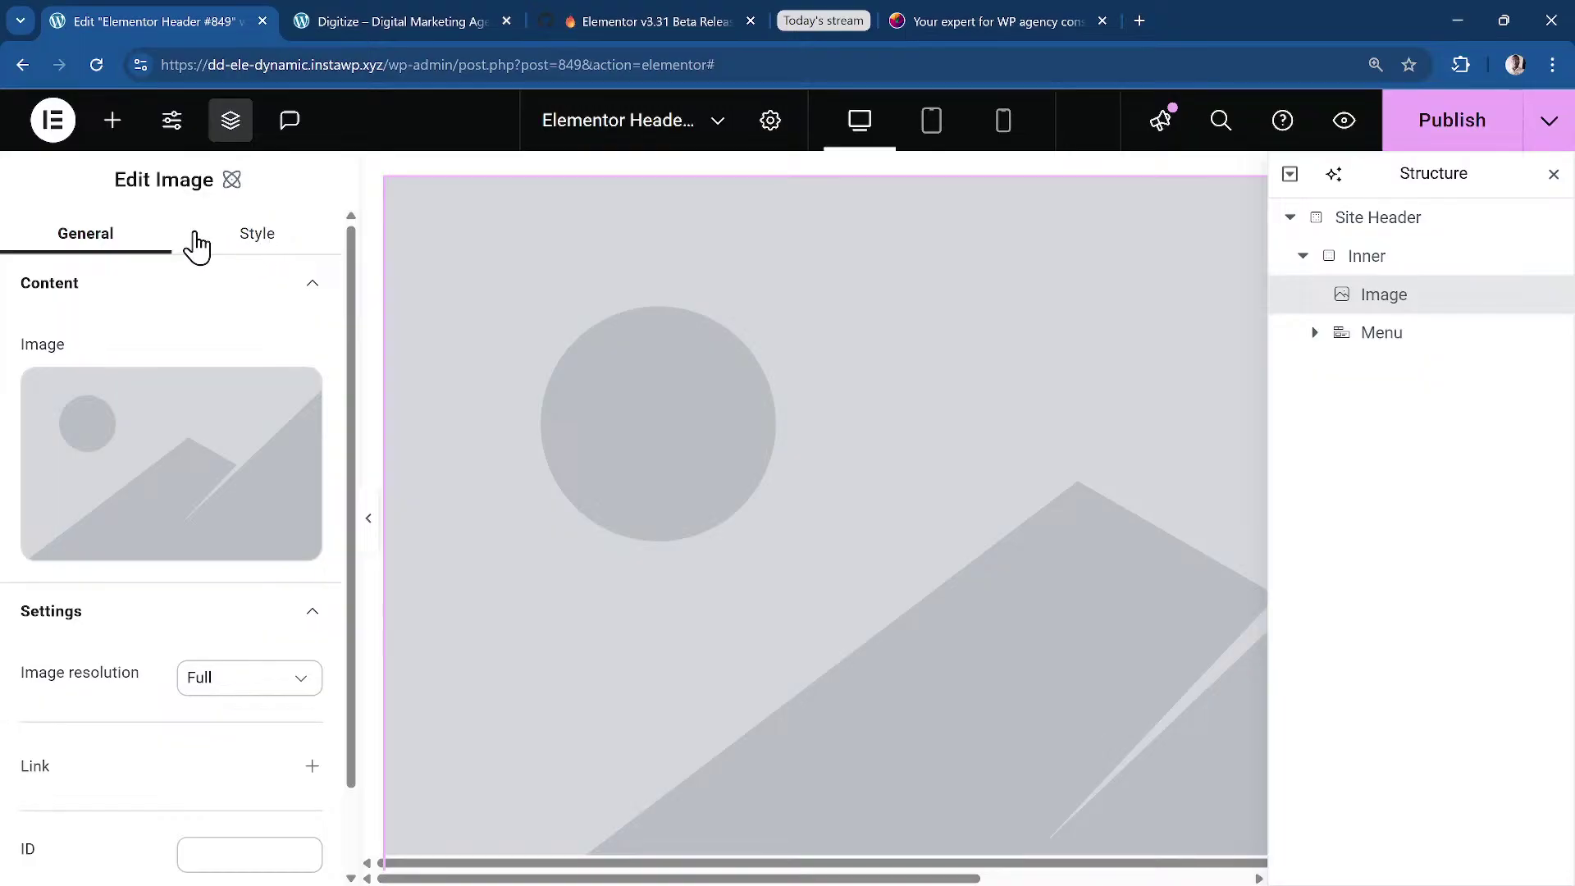
Look through the media library for a logo to use in the Image element.
mouse_move(112, 411)
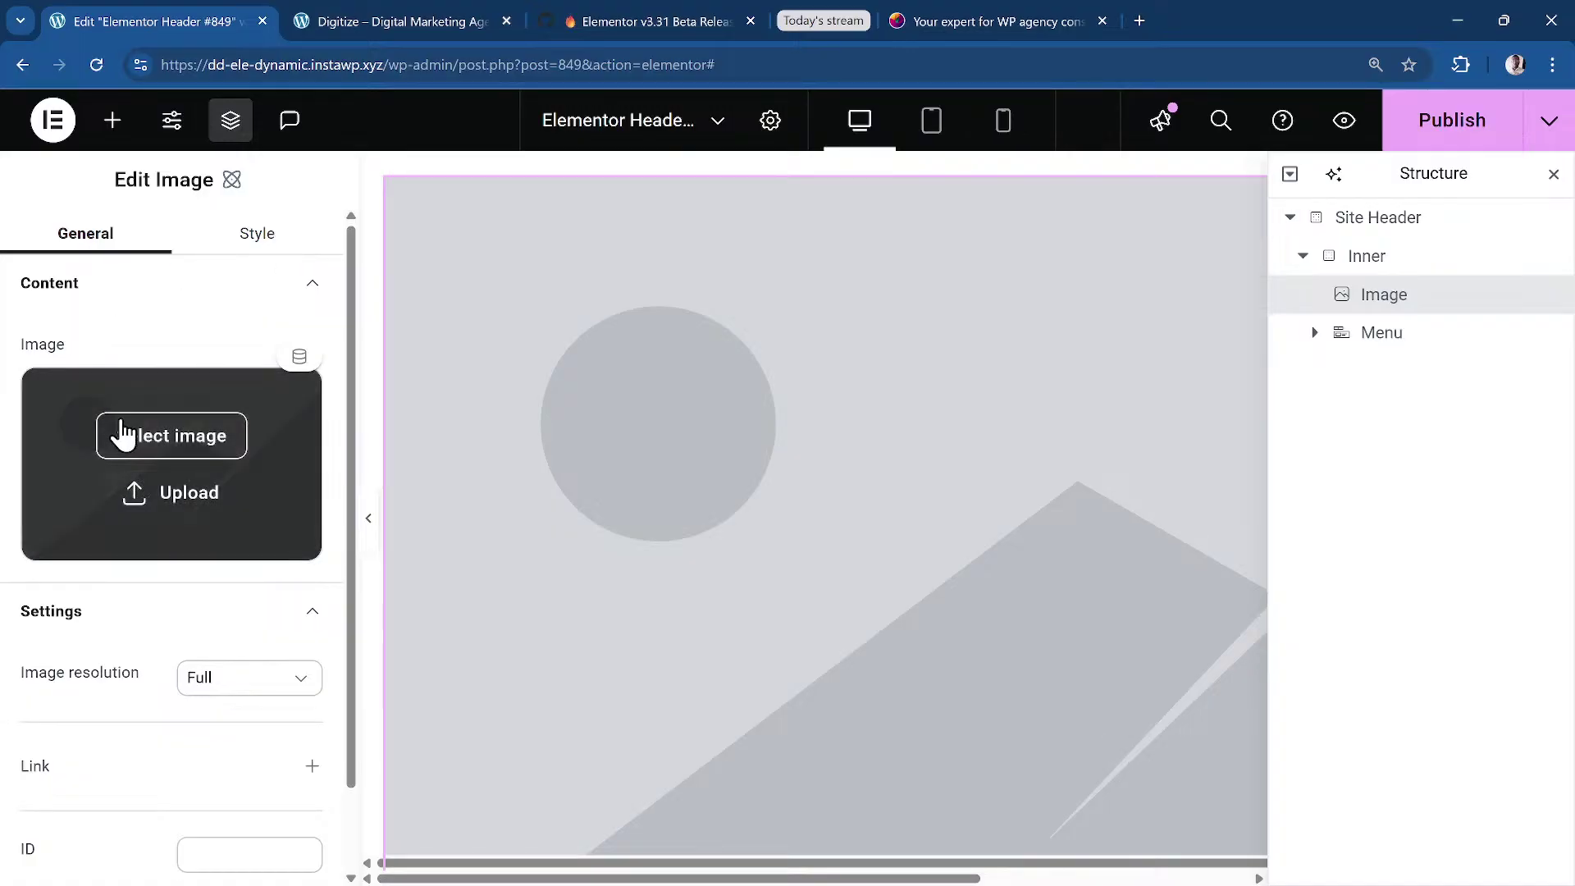
left_click(204, 441)
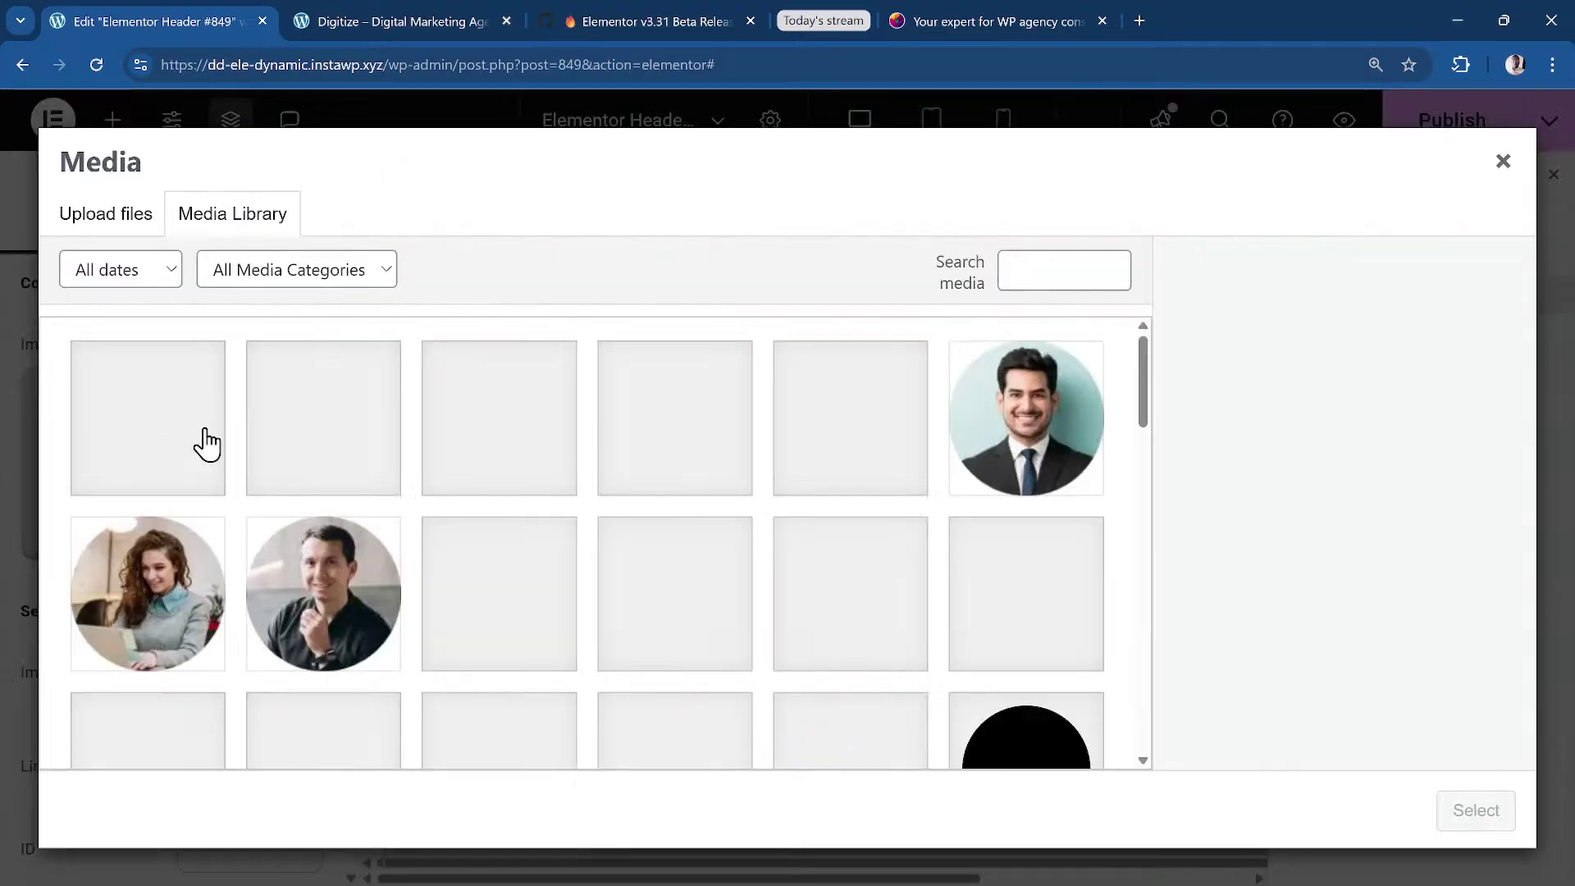
scroll(463, 479, "down", 8)
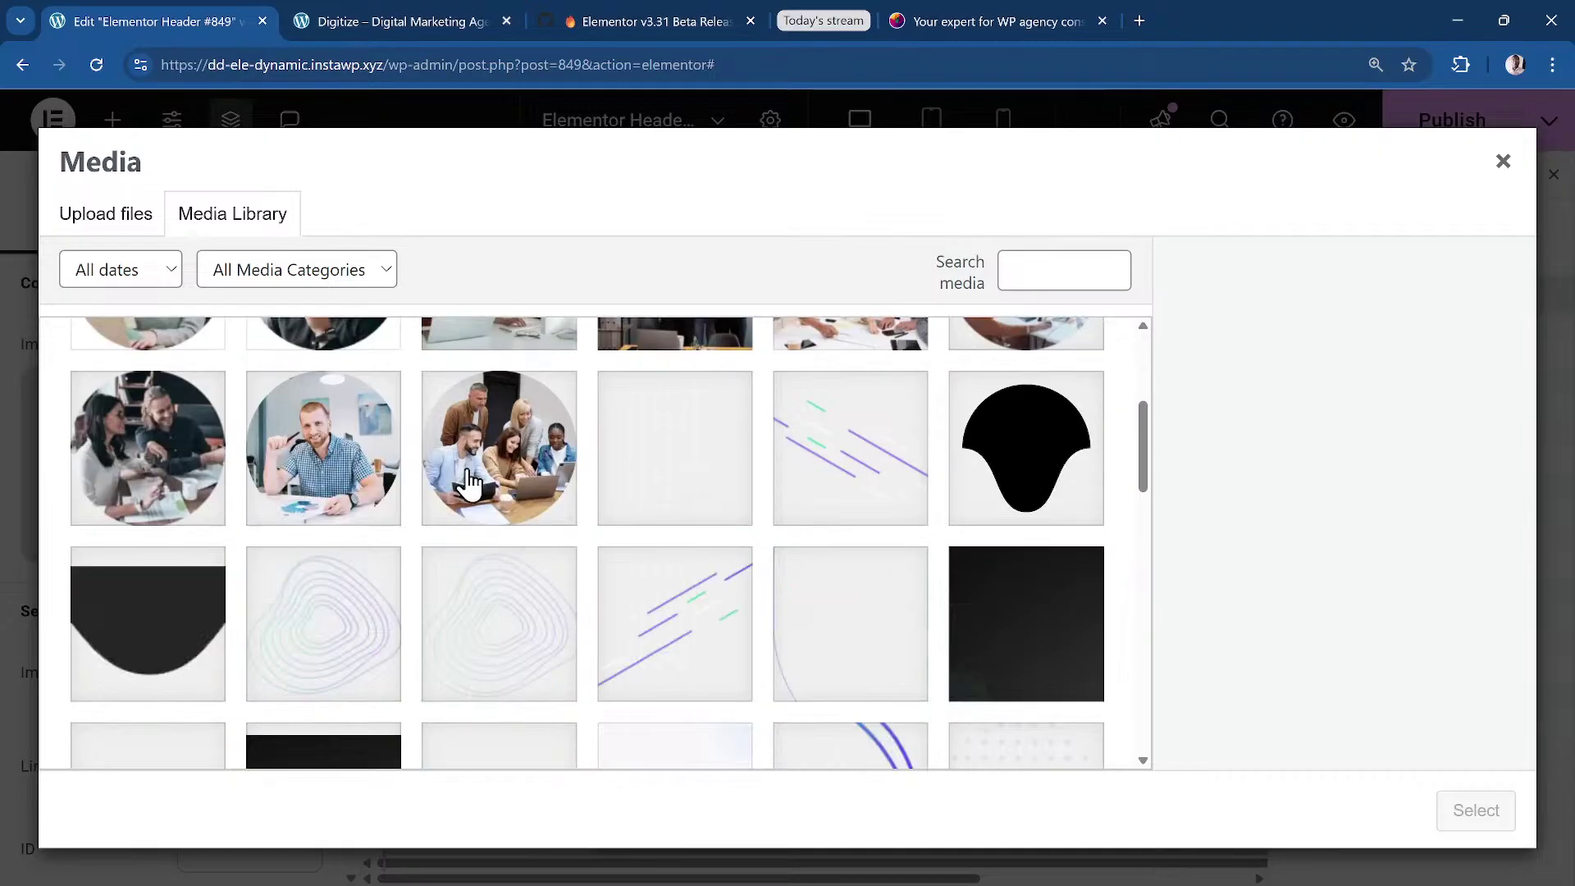
scroll(469, 484, "down", 5)
scroll(469, 484, "up", 8)
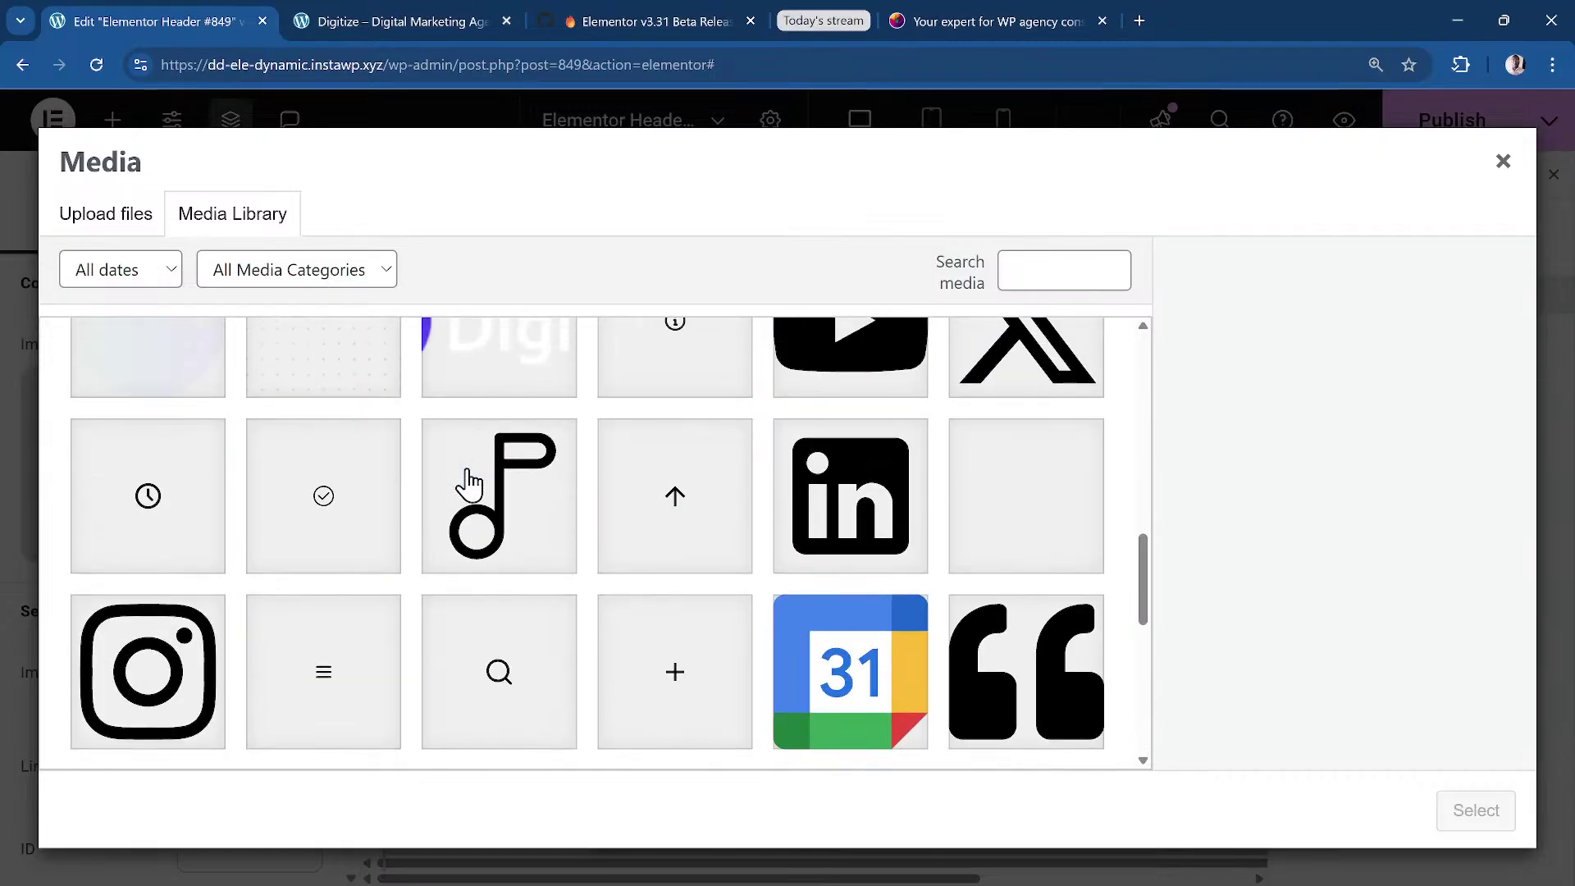
scroll(469, 484, "up", 5)
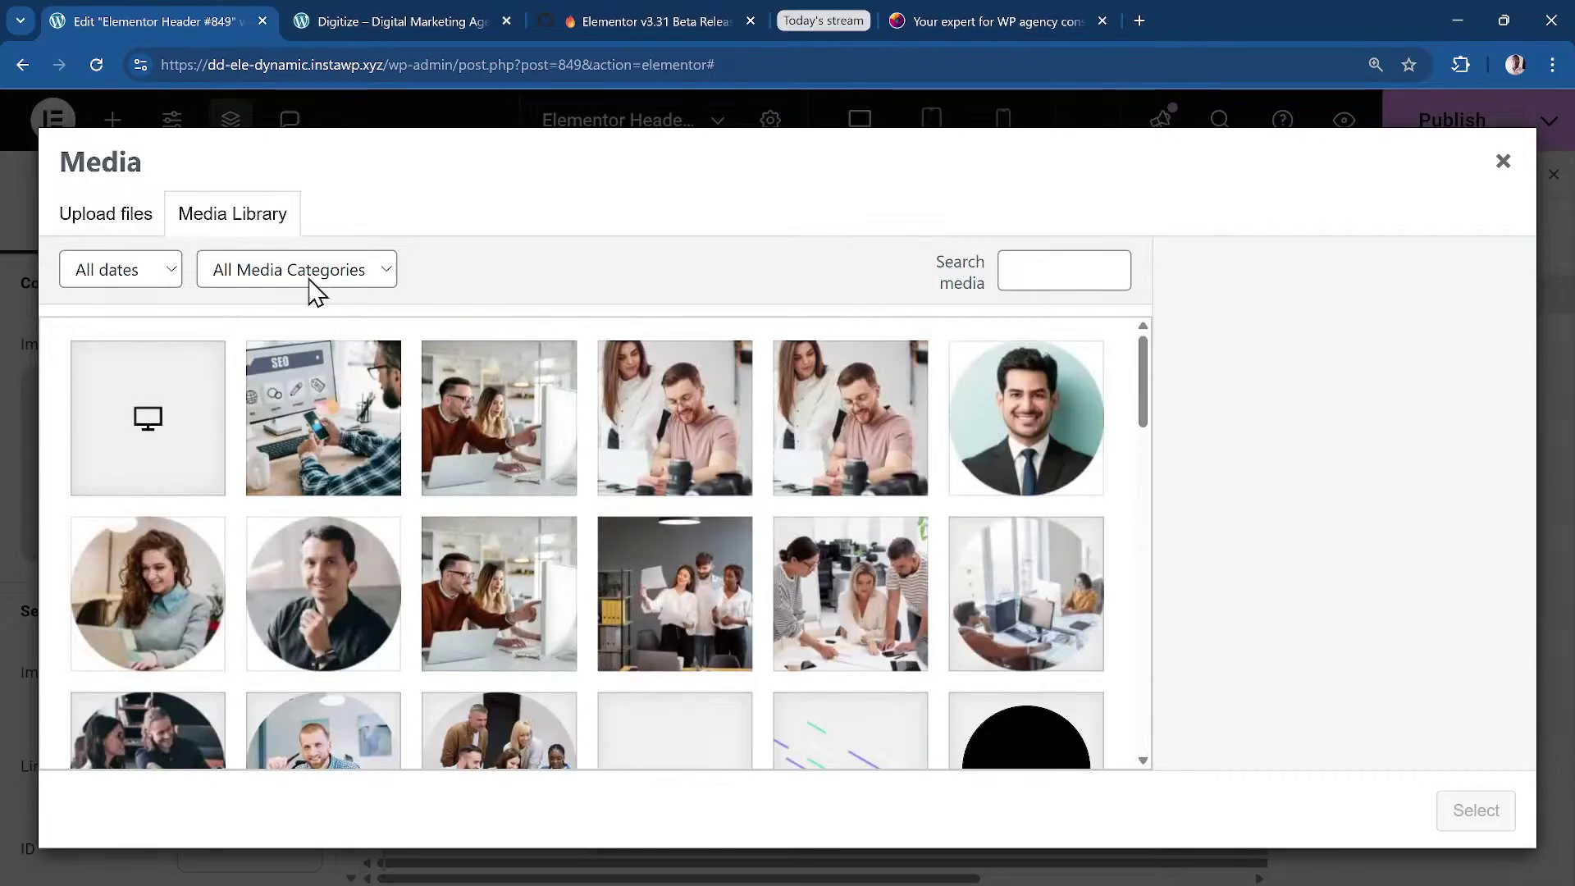
scroll(931, 591, "down", 8)
scroll(932, 591, "down", 5)
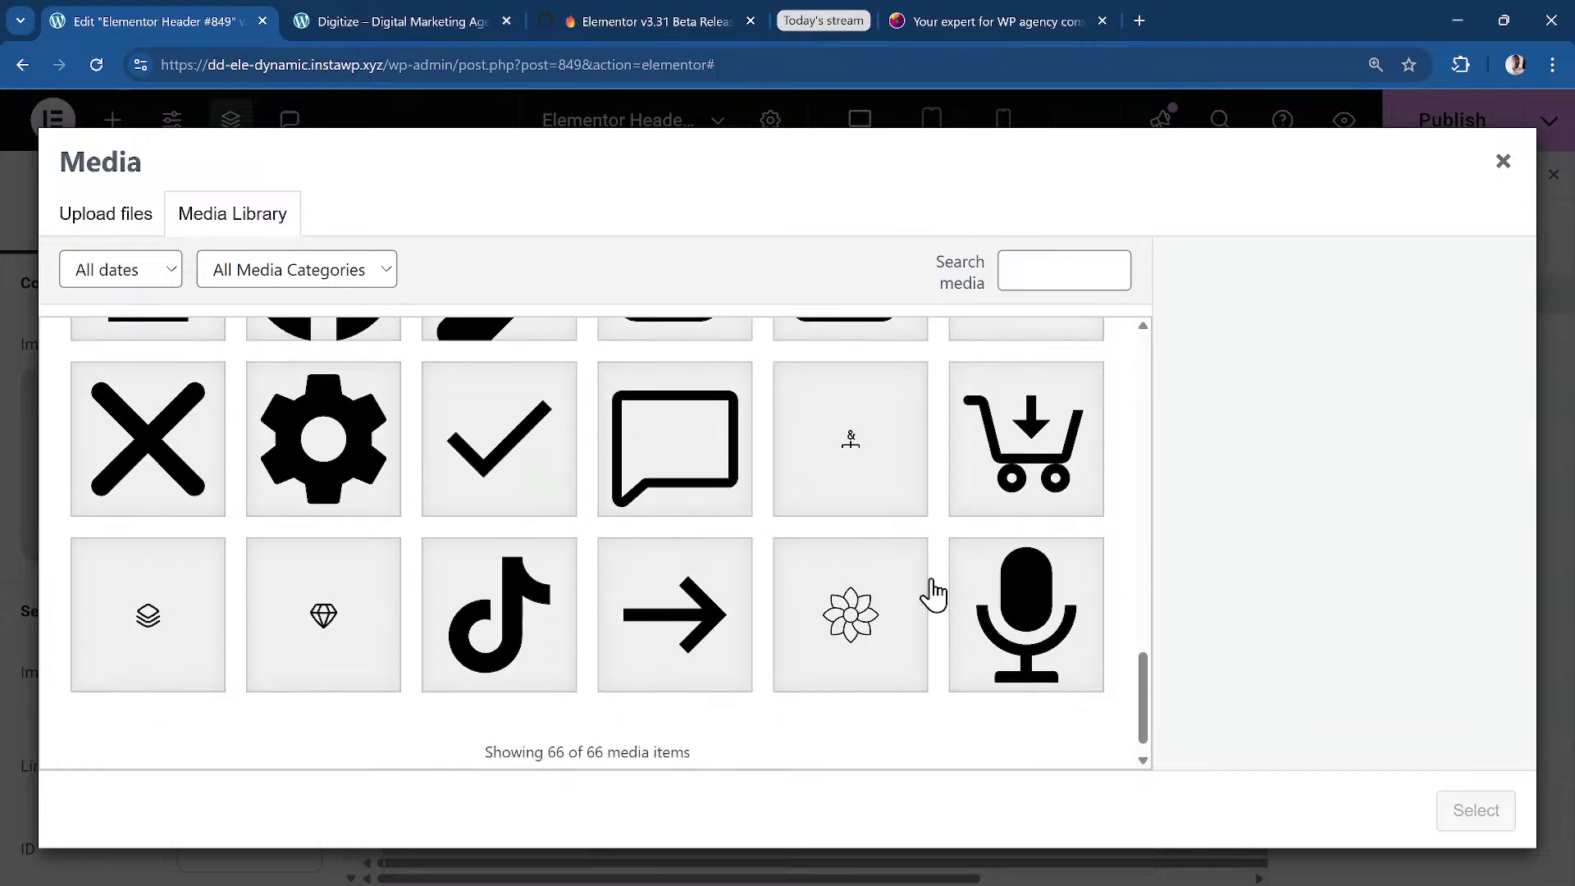
left_click(234, 215)
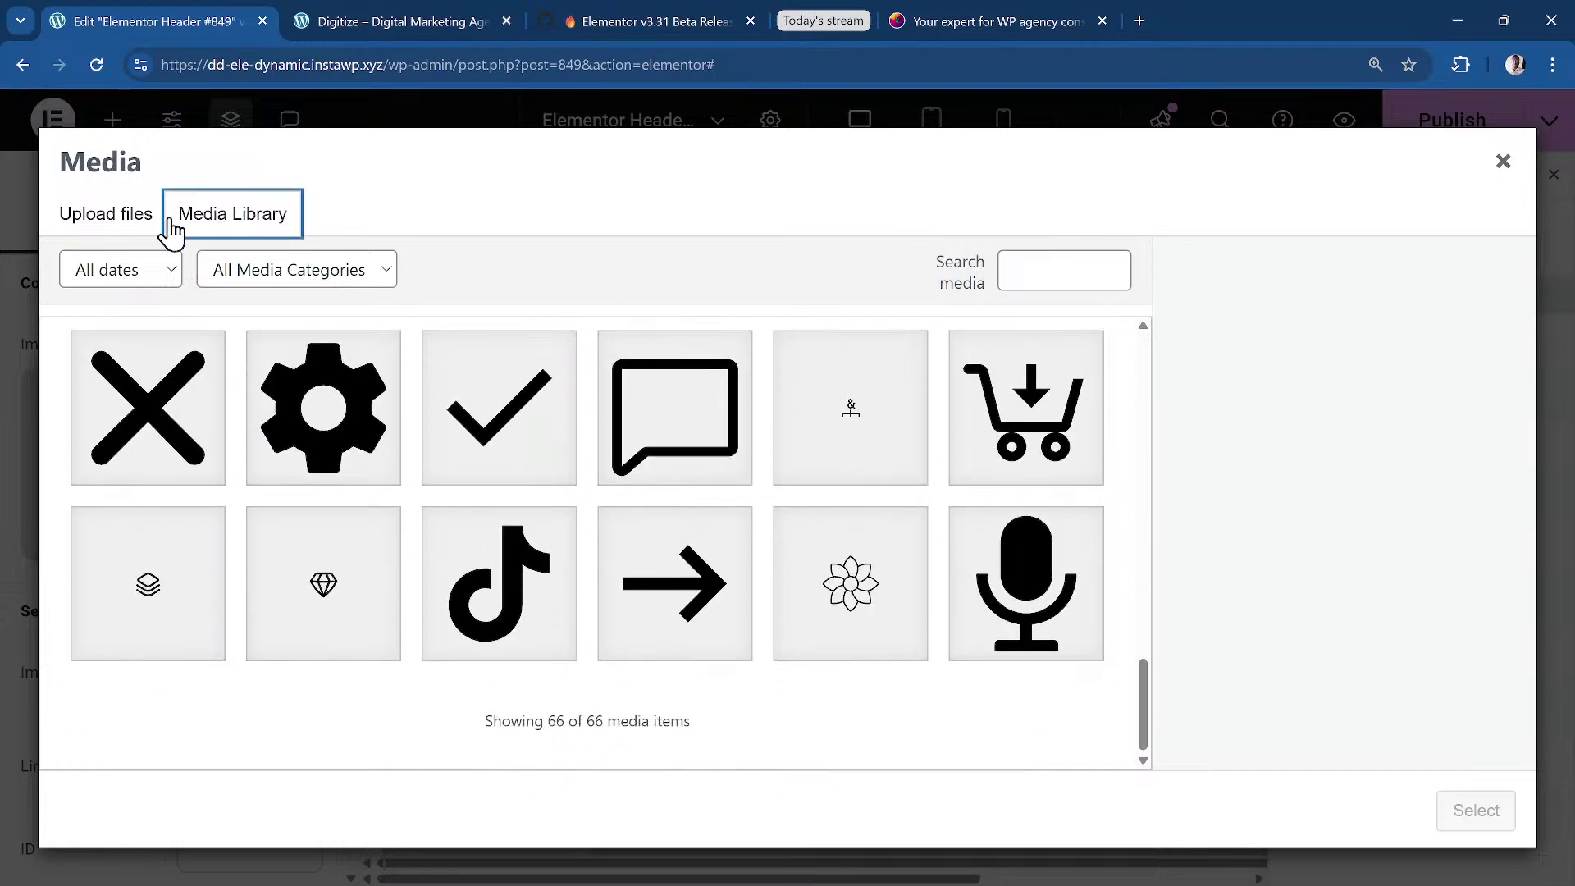
Upload the Developers logo files to the media library and use developers-h-logo.svg for the Image element.
left_click(110, 217)
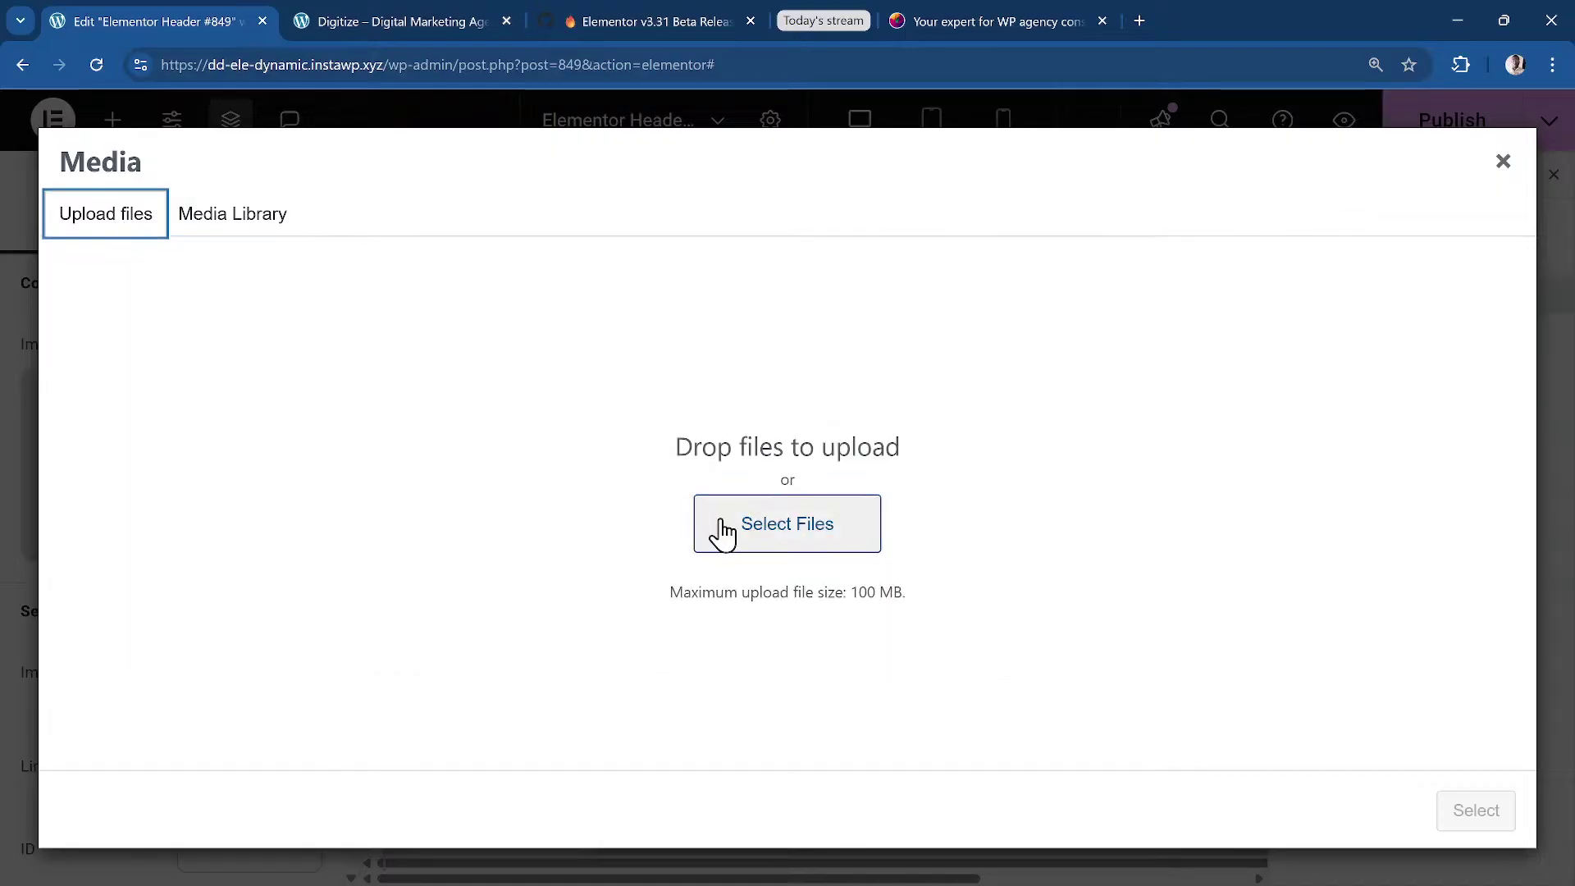
left_click_drag(451, 31, 1574, 201)
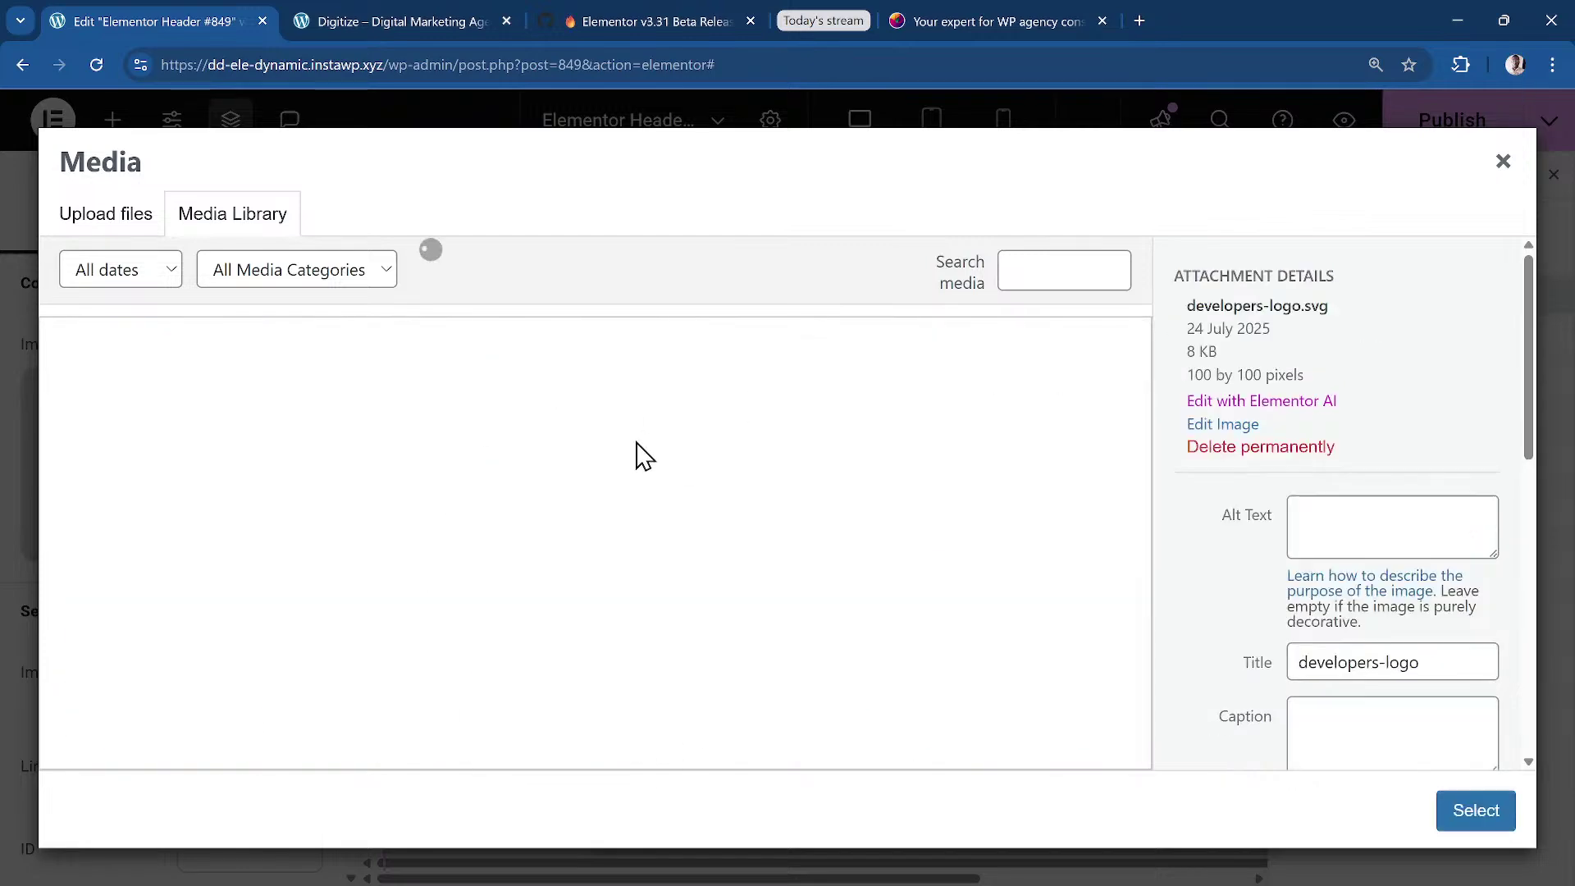
left_click(429, 397)
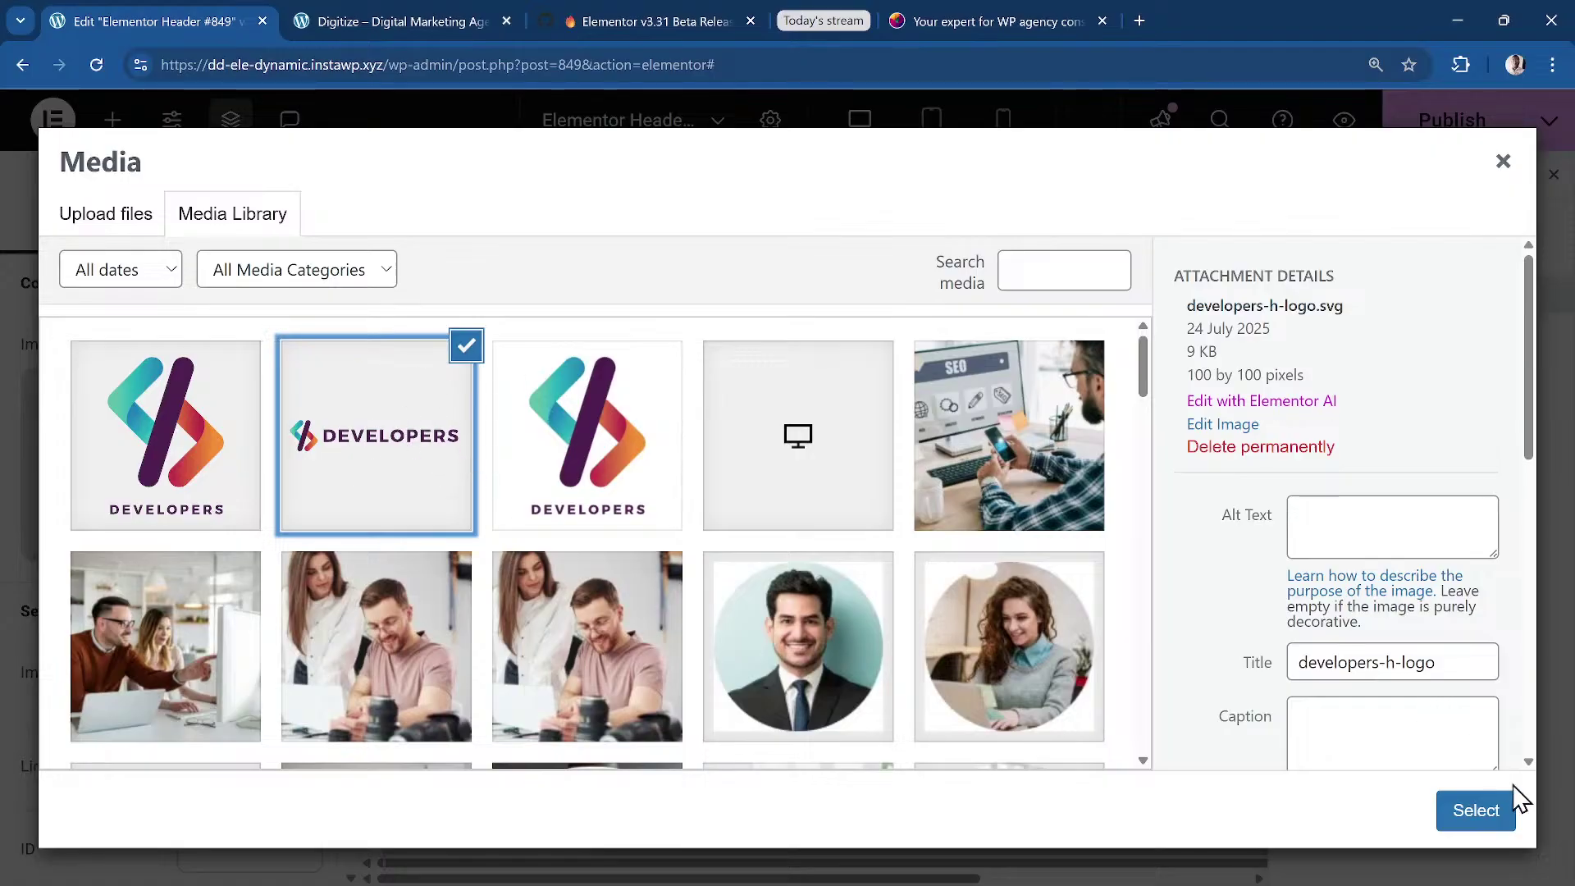
left_click(1474, 825)
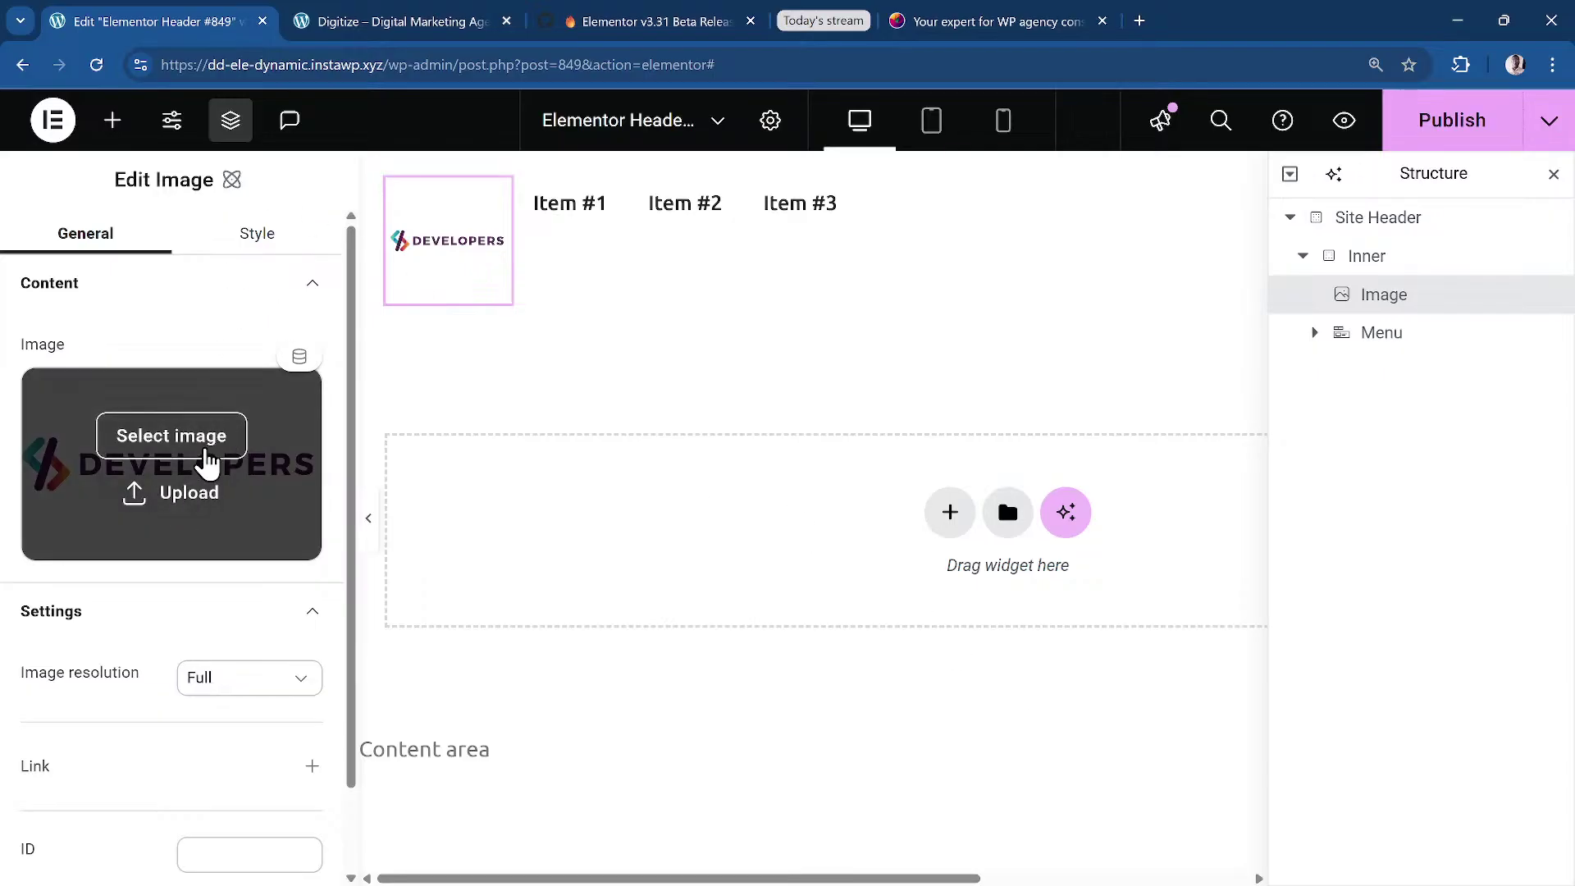
left_click(172, 436)
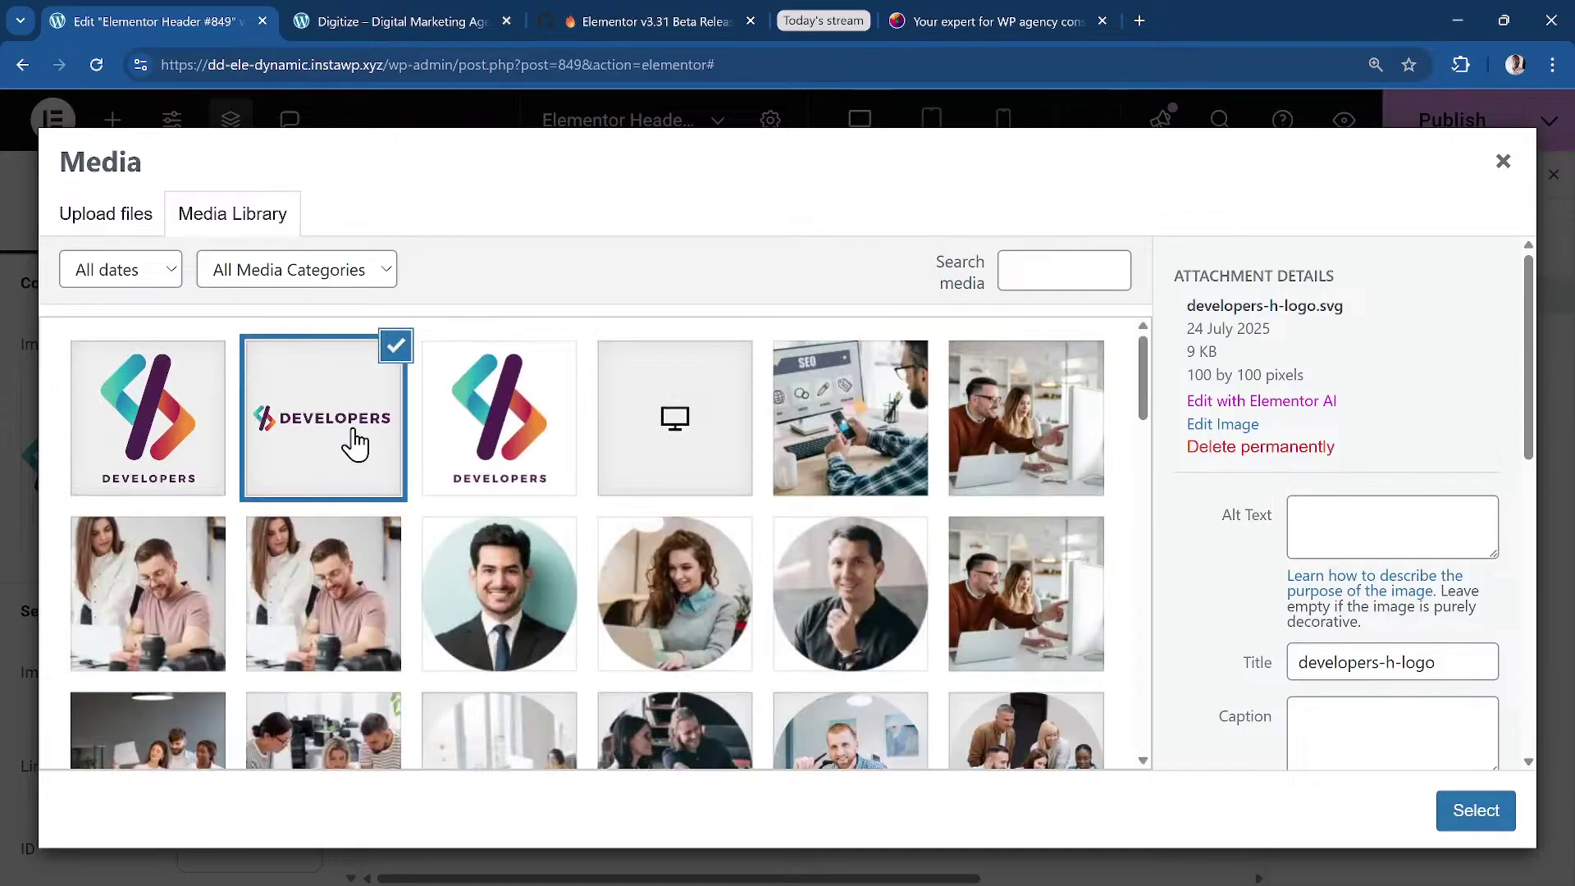
left_click(1253, 423)
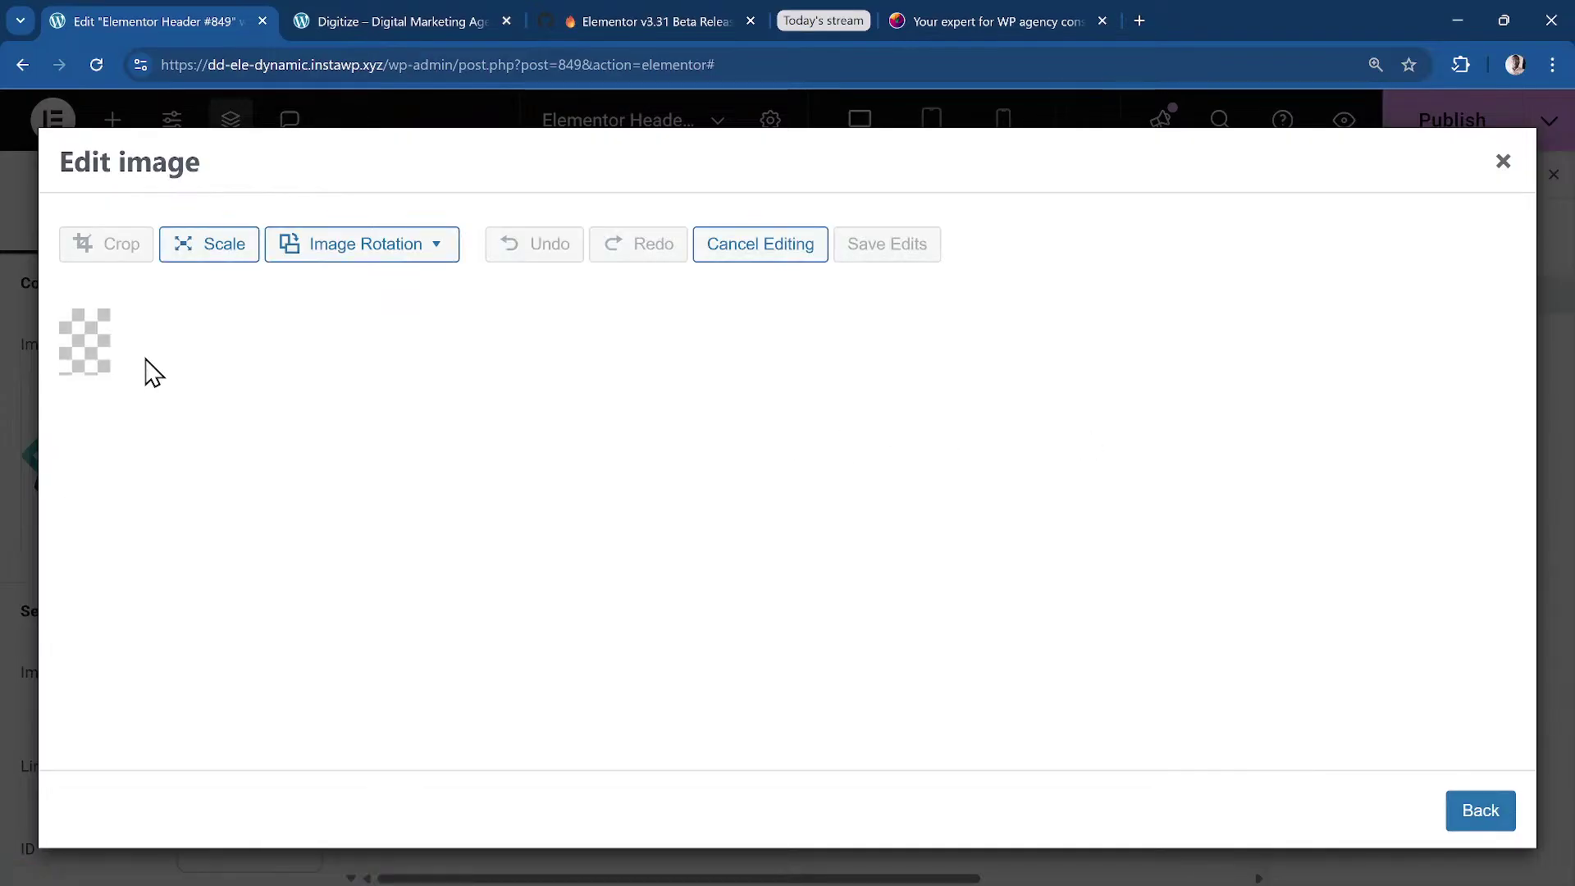
left_click(1504, 162)
Replace the header's logo image with developer-logo.webp from the media library.
left_click(231, 445)
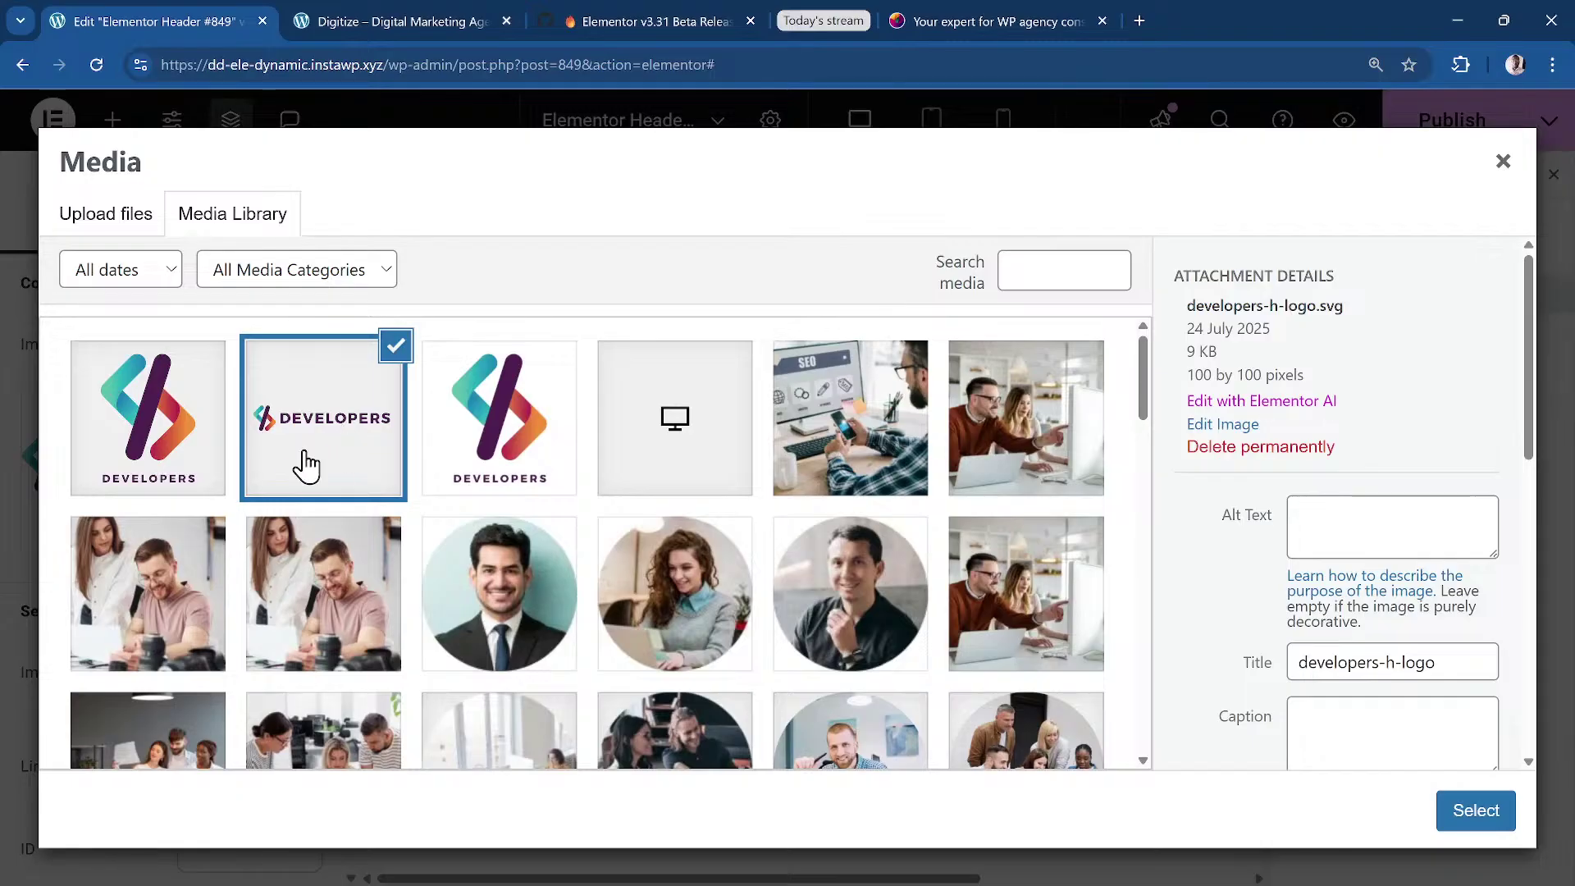
left_click(517, 428)
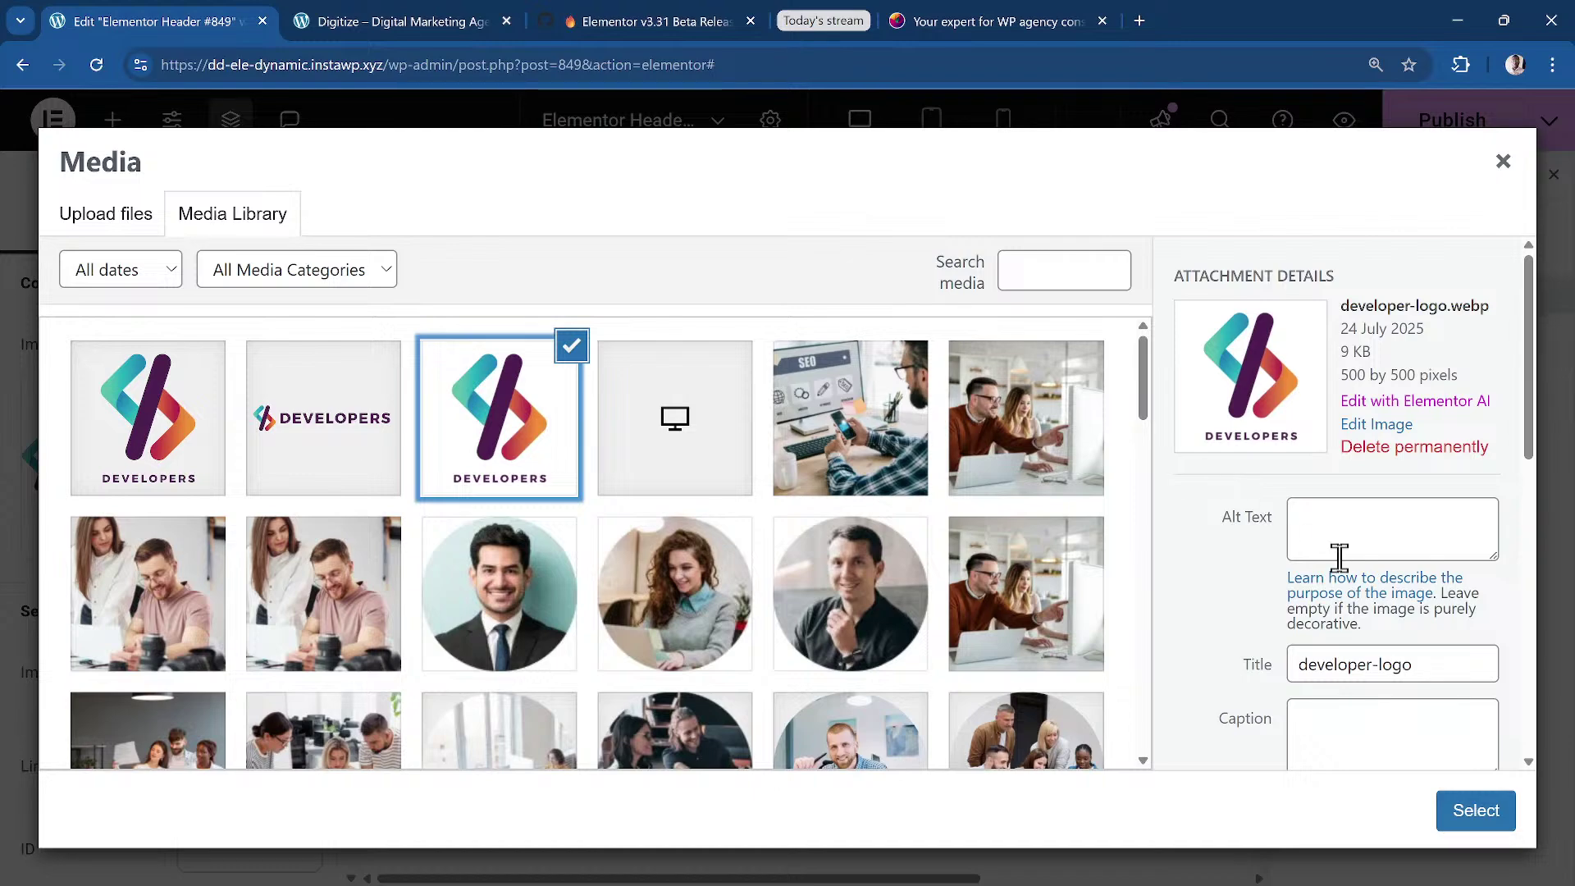
left_click(1469, 814)
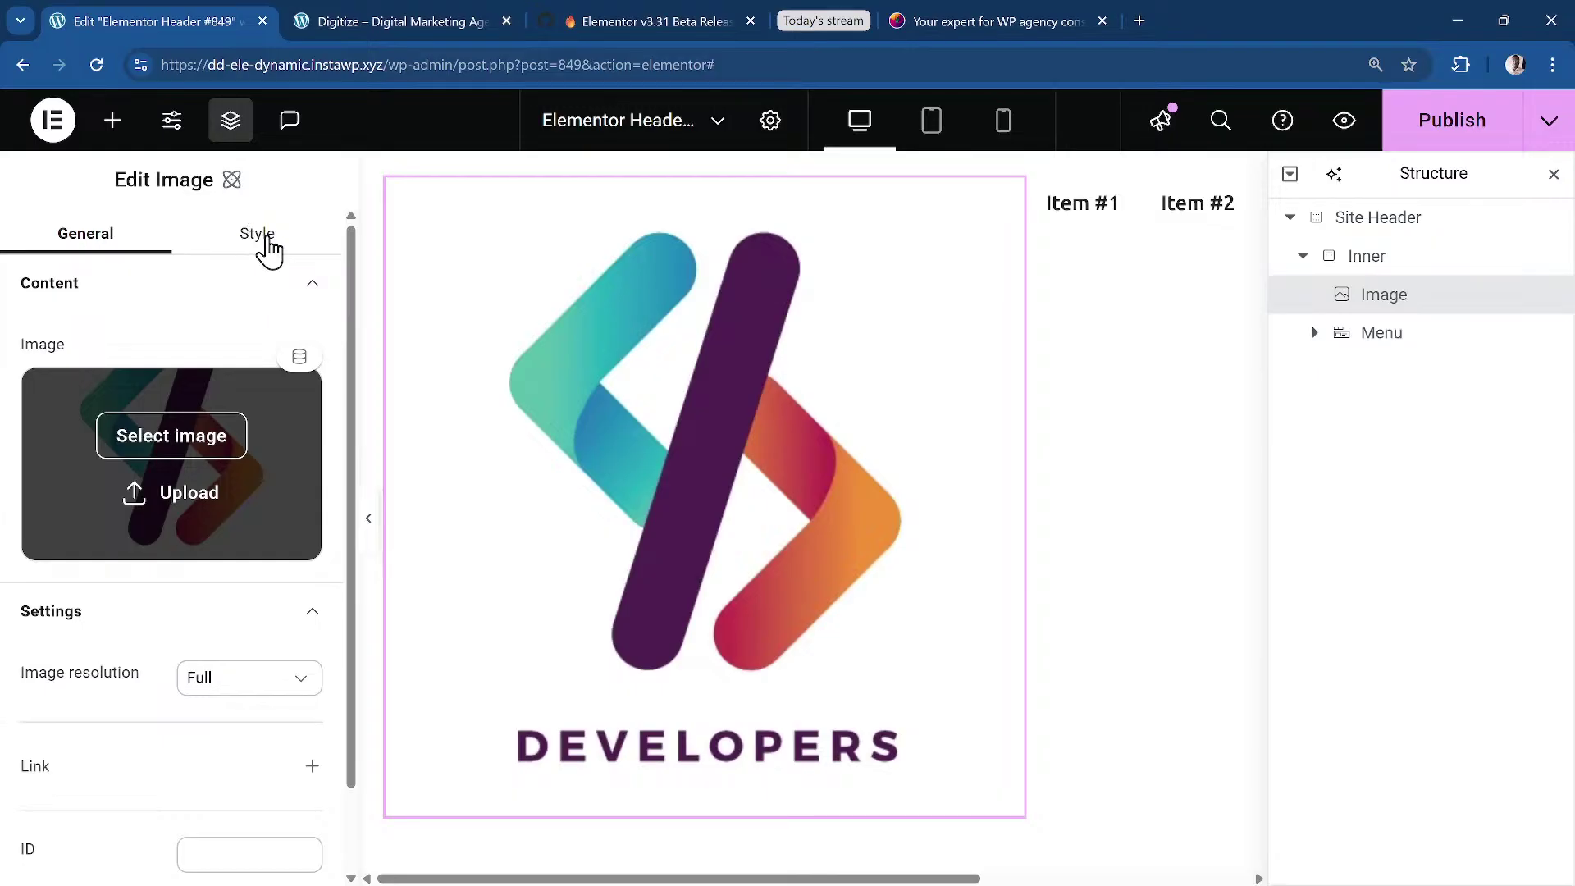
Set the logo image's width to 100% and its maximum width to 120 px.
left_click(266, 242)
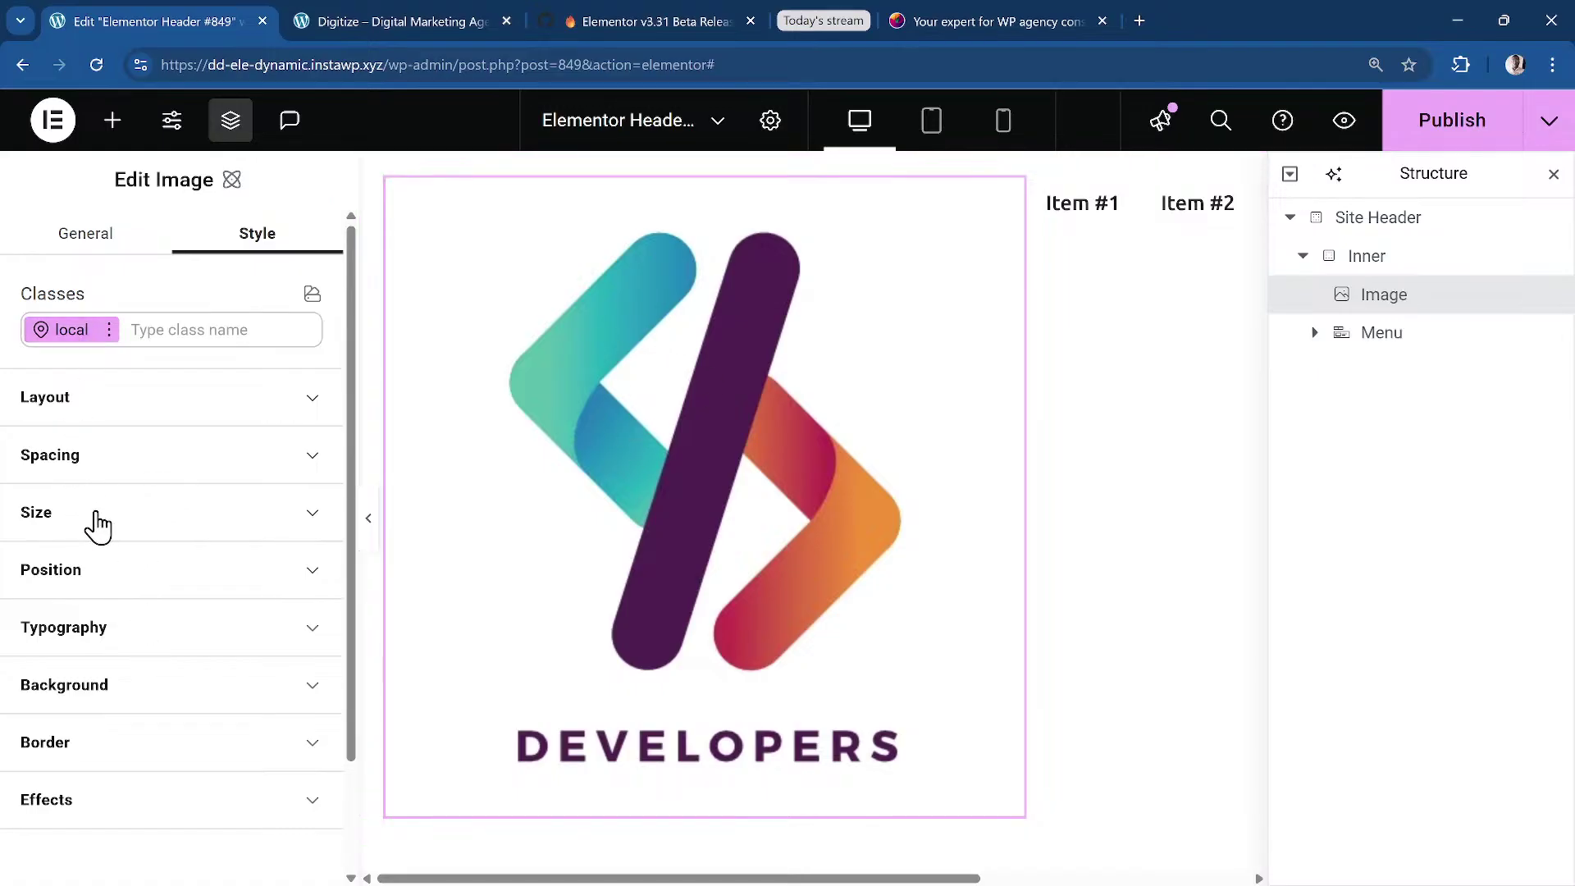
left_click(95, 525)
scroll(175, 499, "down", 3)
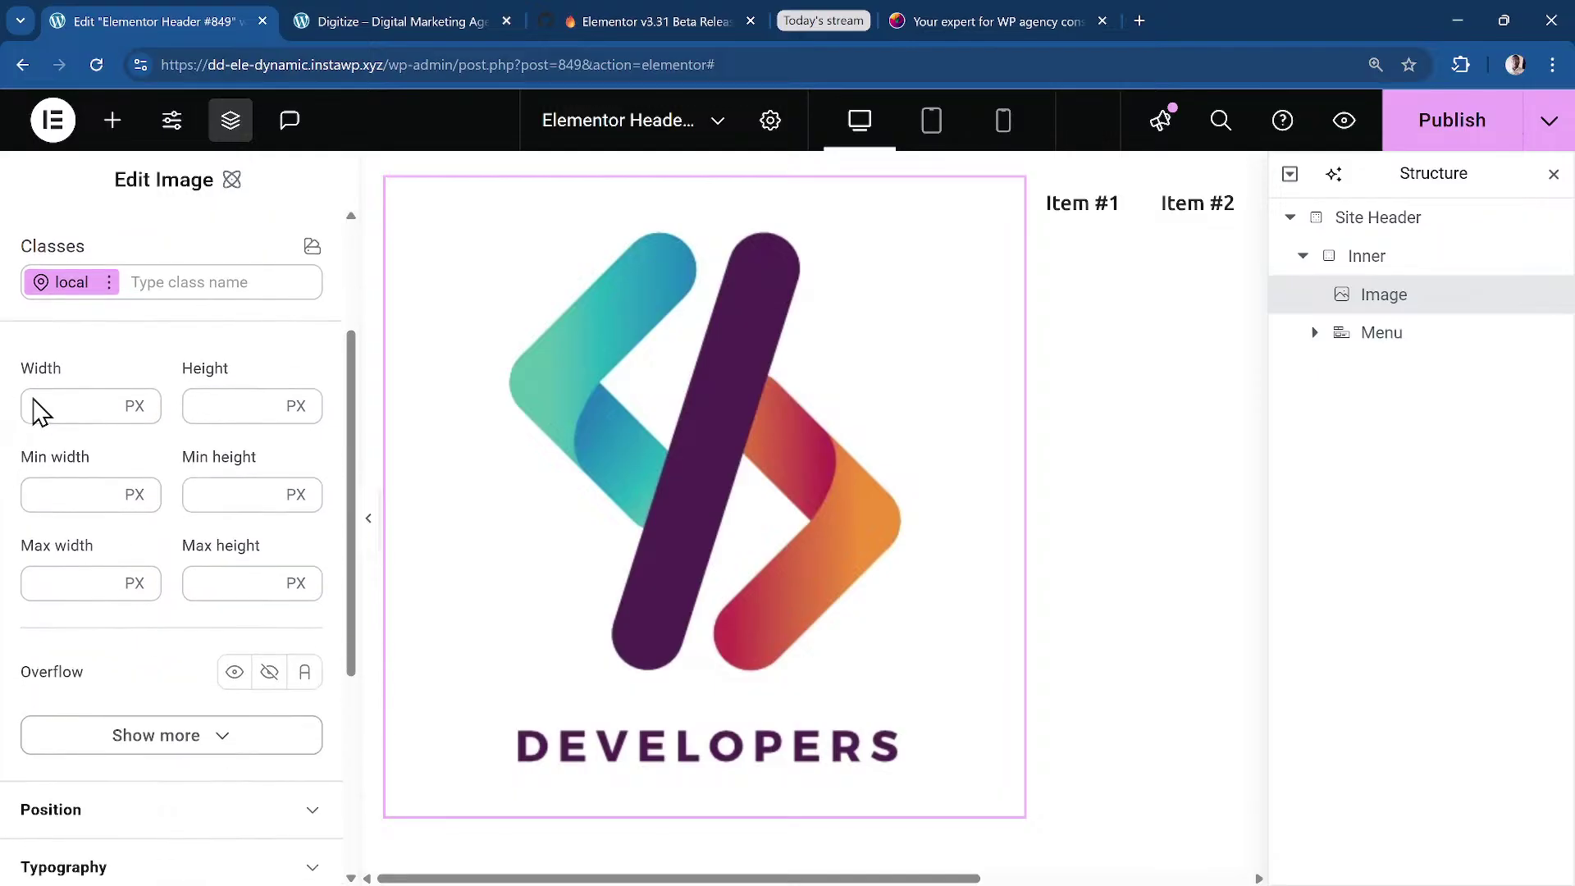
left_click(72, 407)
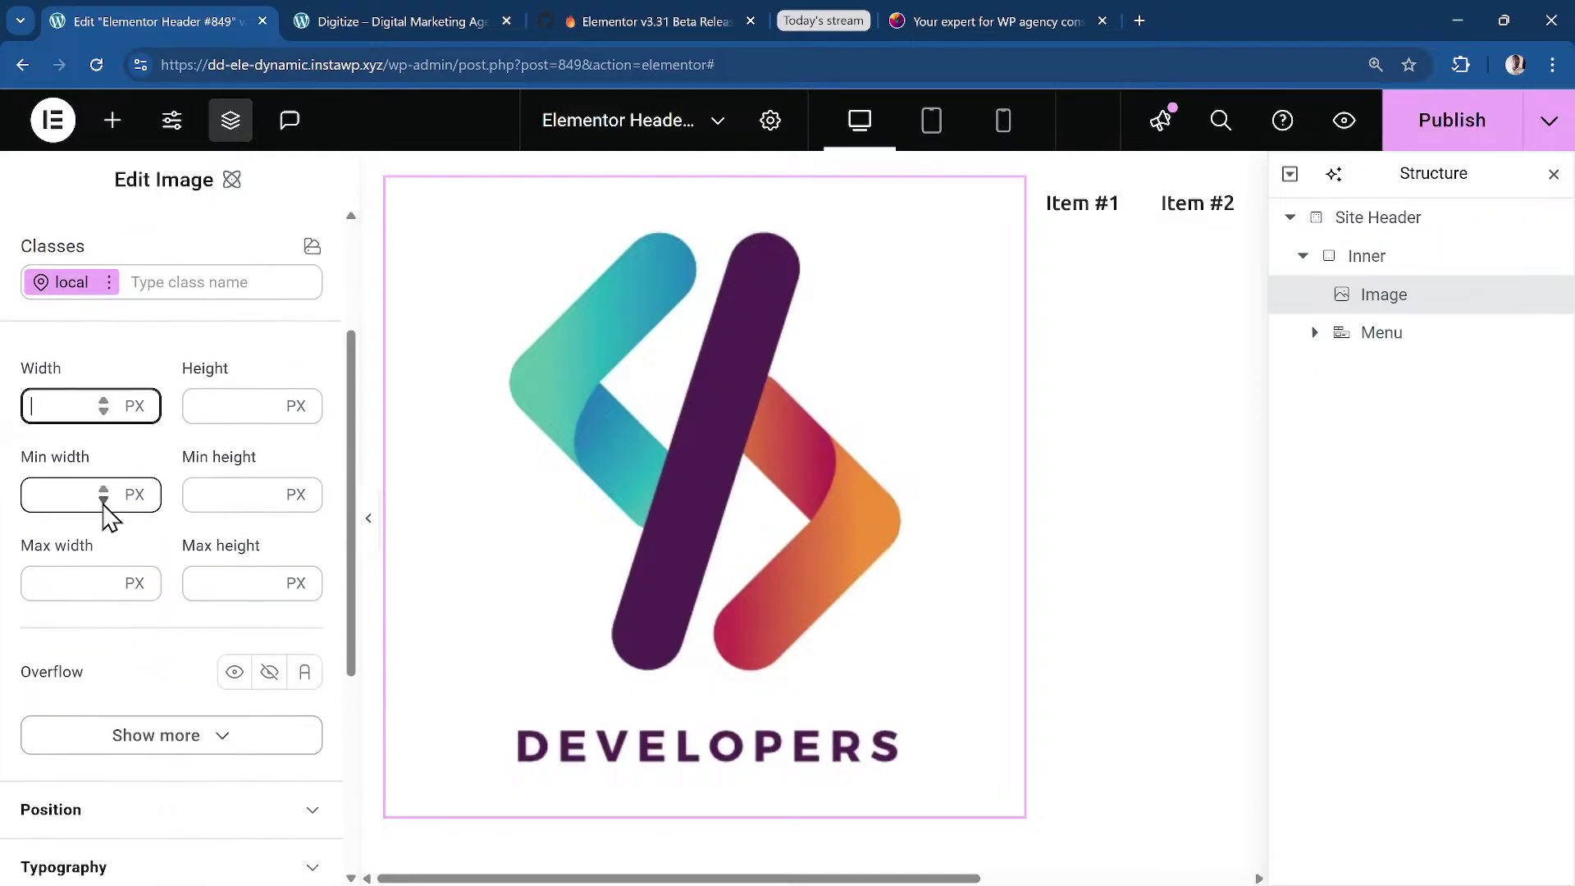
type("100%")
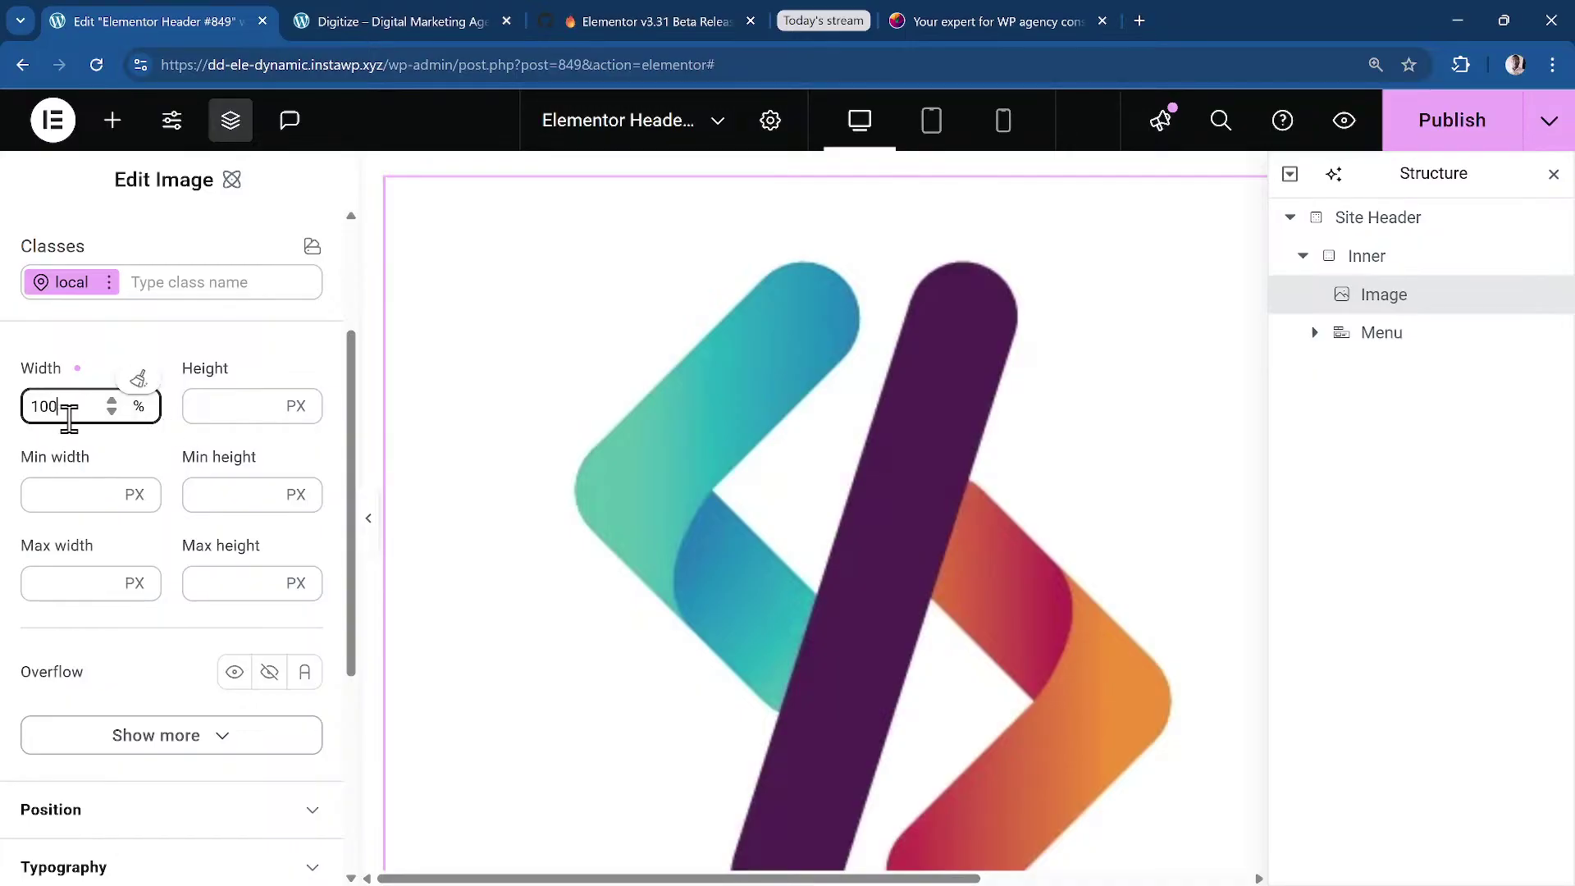
left_click(141, 411)
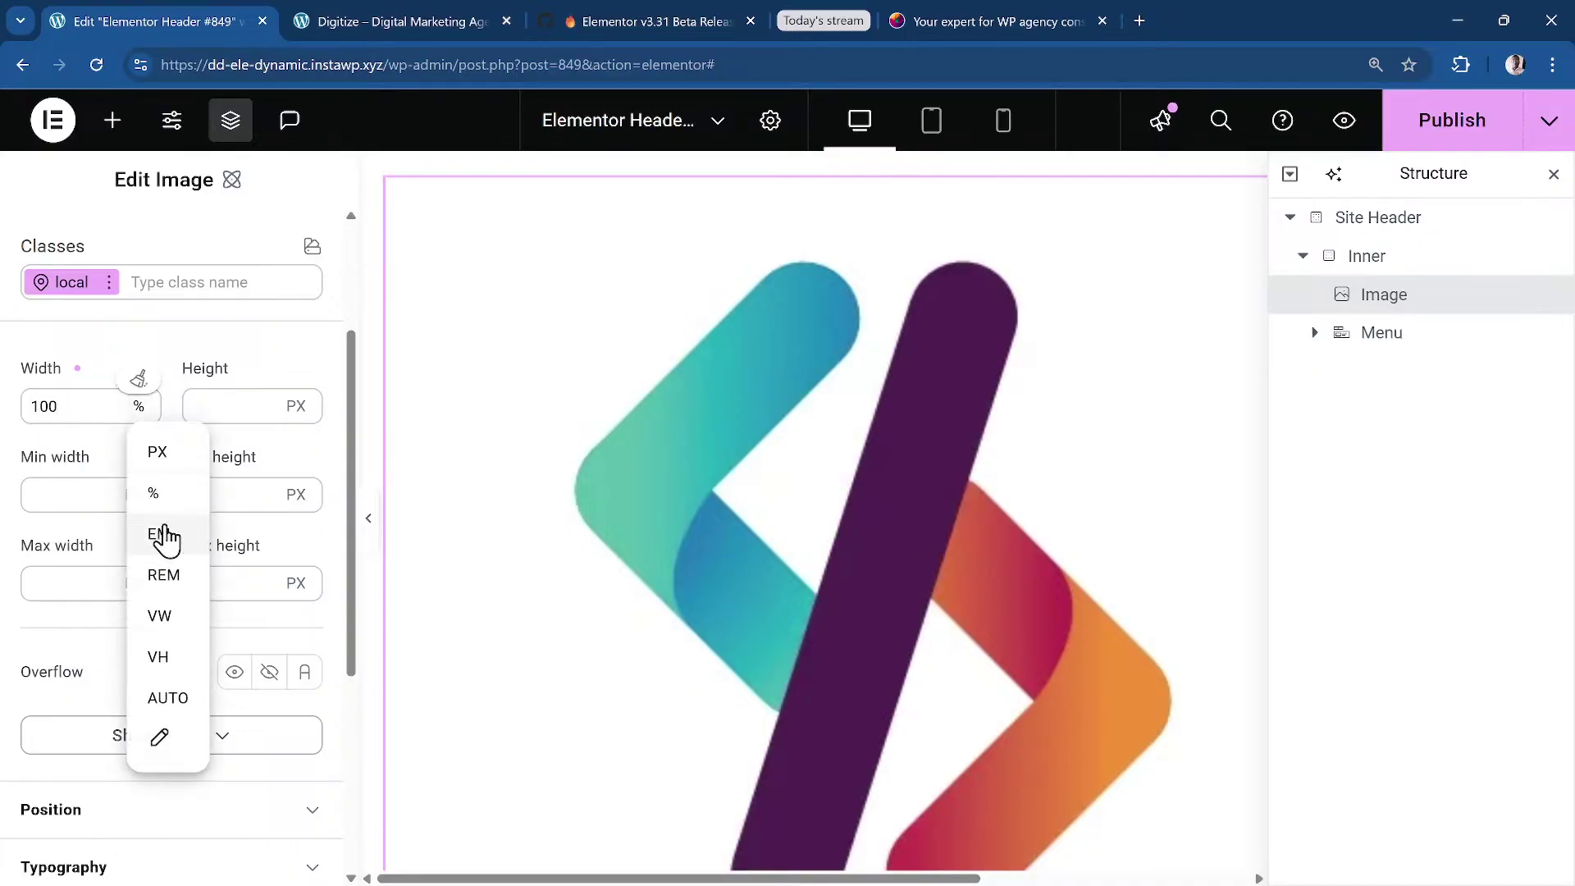
left_click(109, 449)
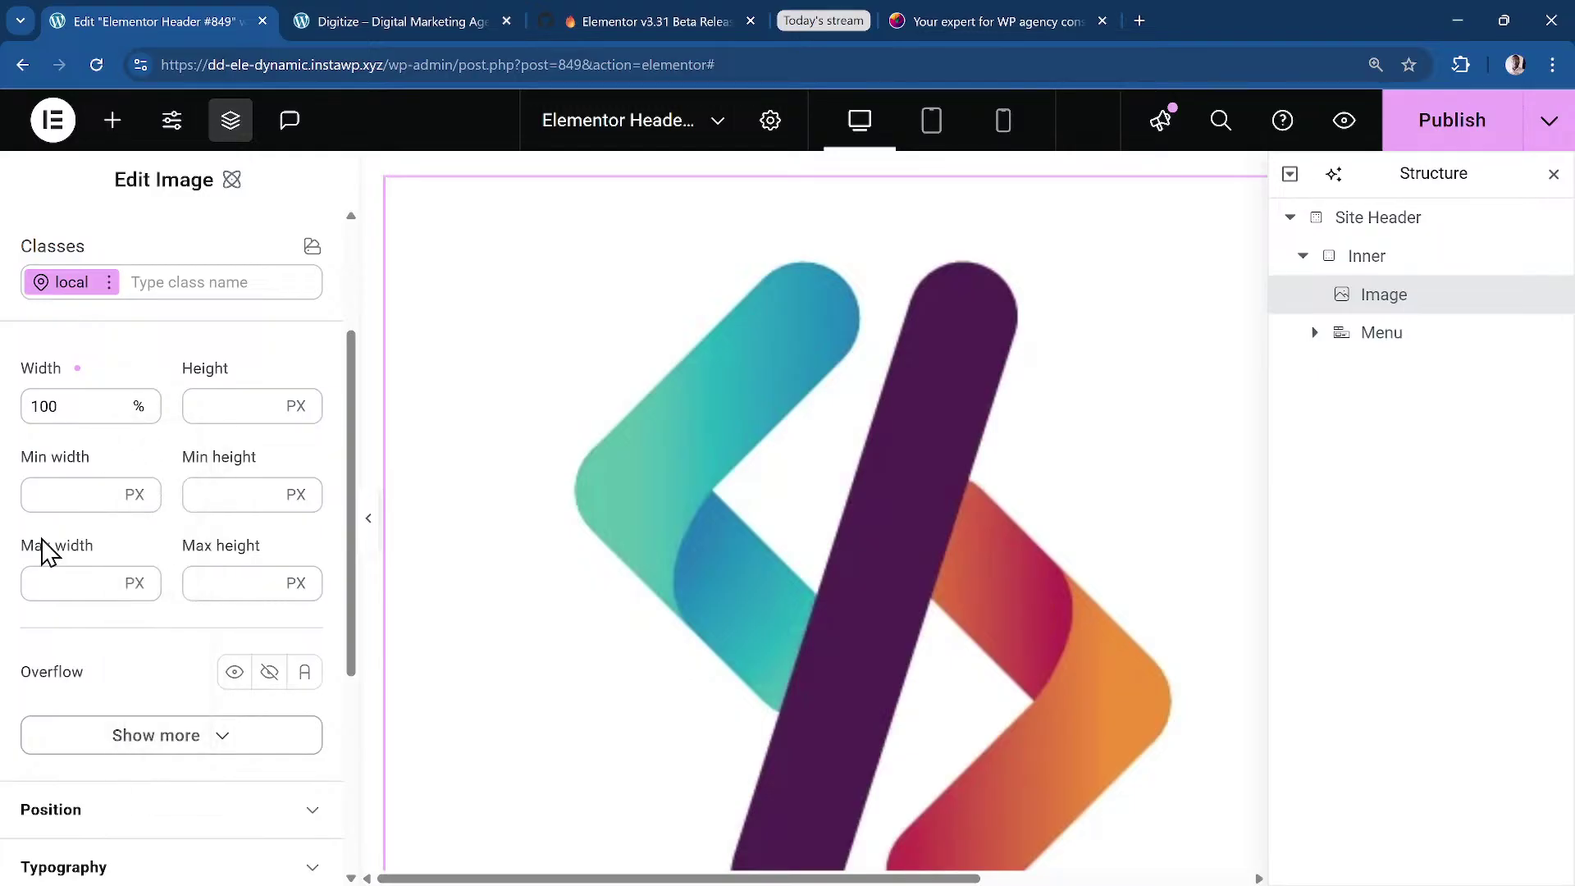
left_click(42, 580)
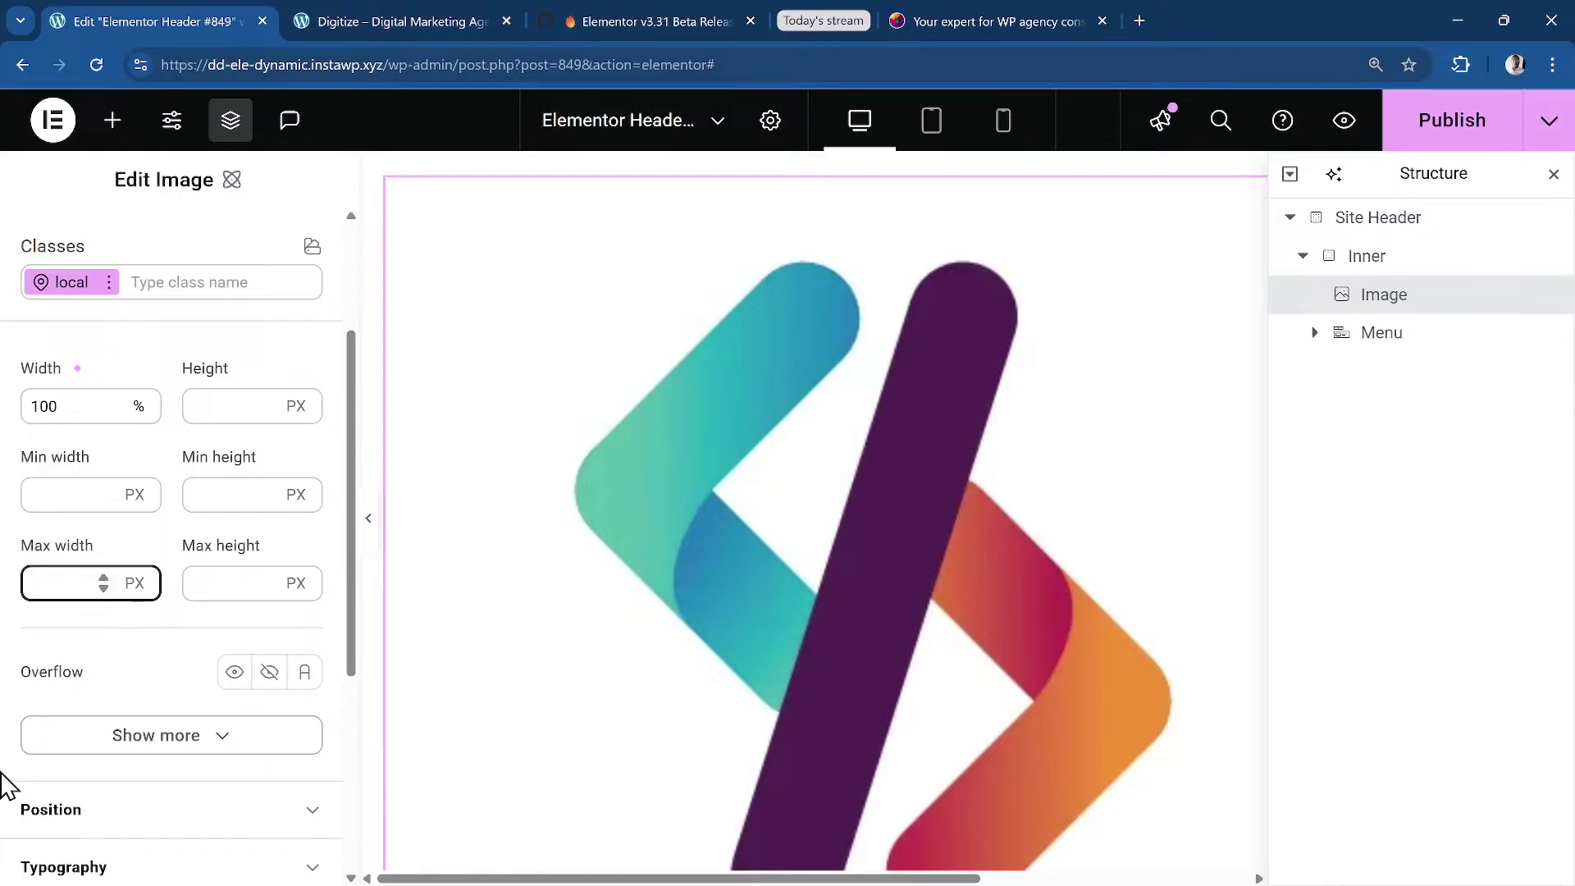
type("120")
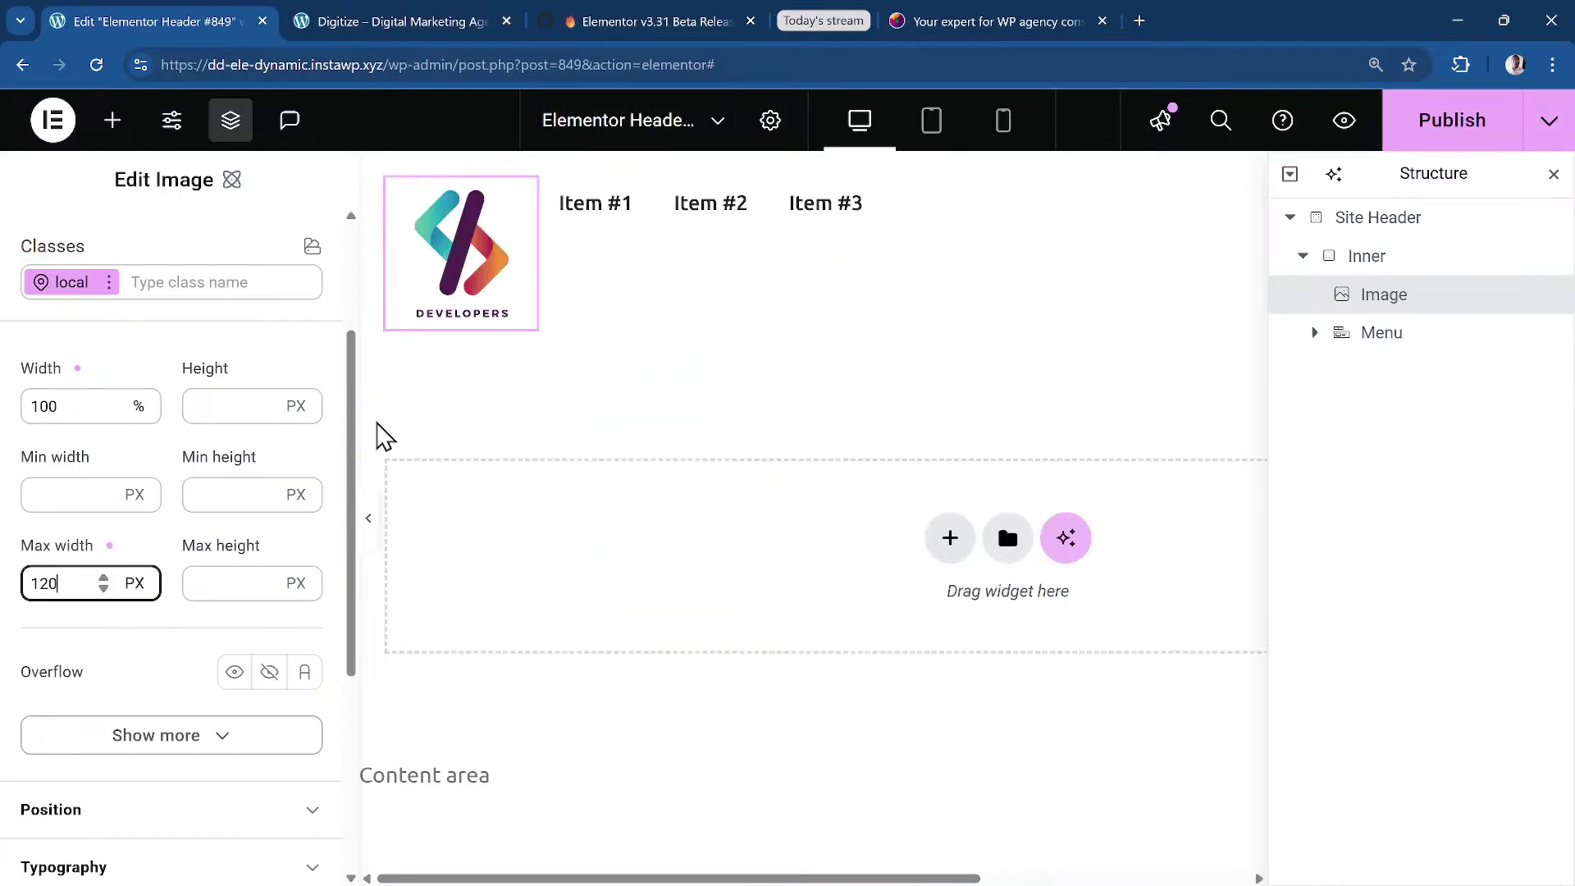
Set the Inner flexbox's class to Flex display, Row direction and Centre item alignment.
left_click(1385, 273)
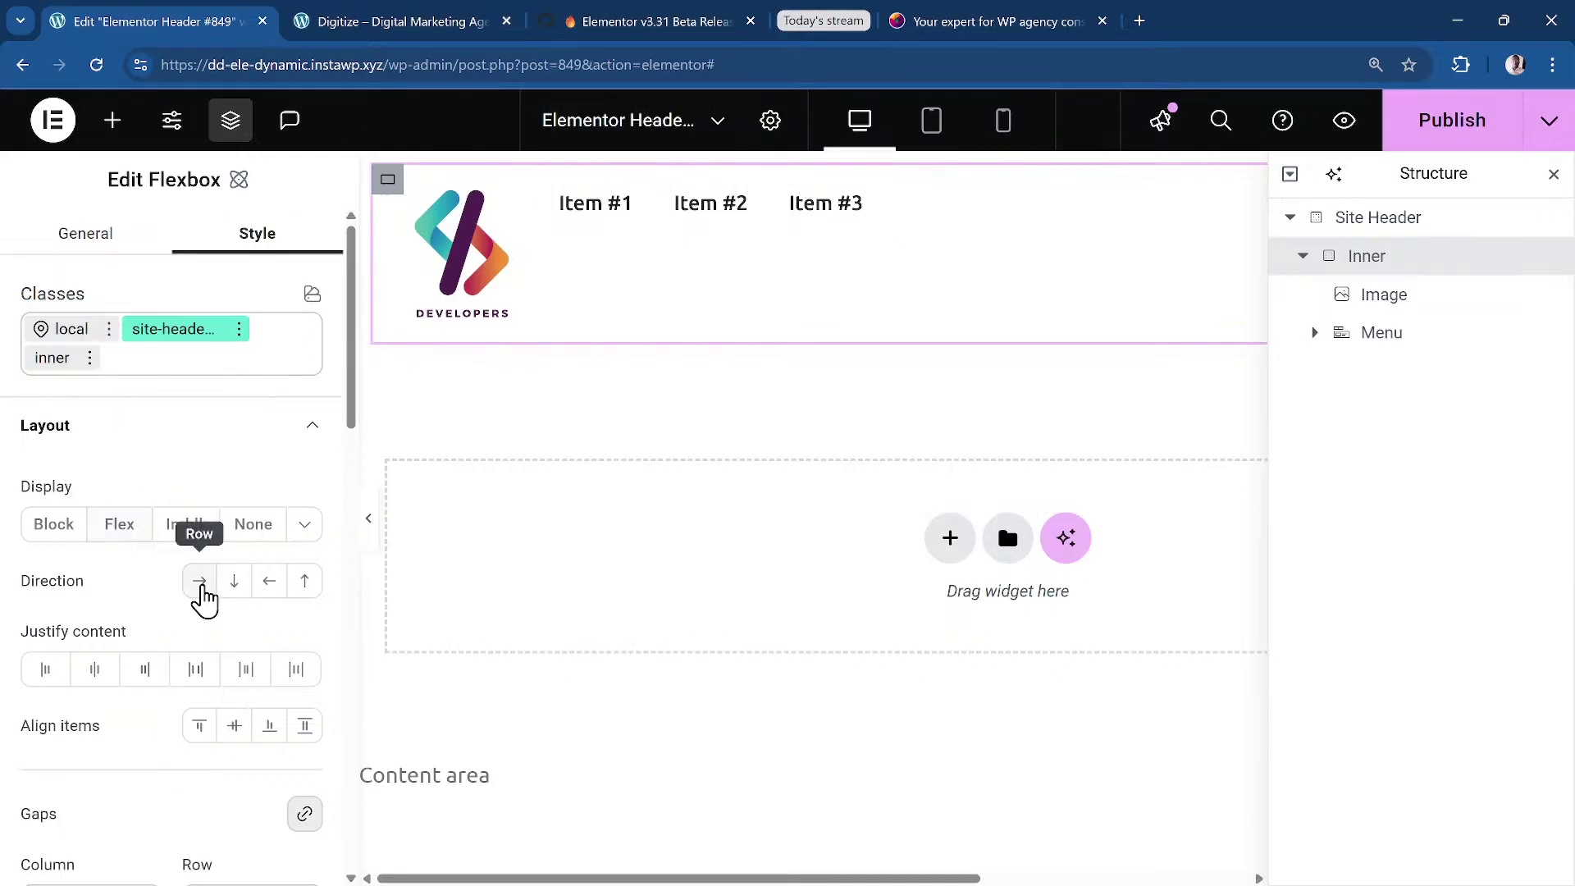
left_click(119, 532)
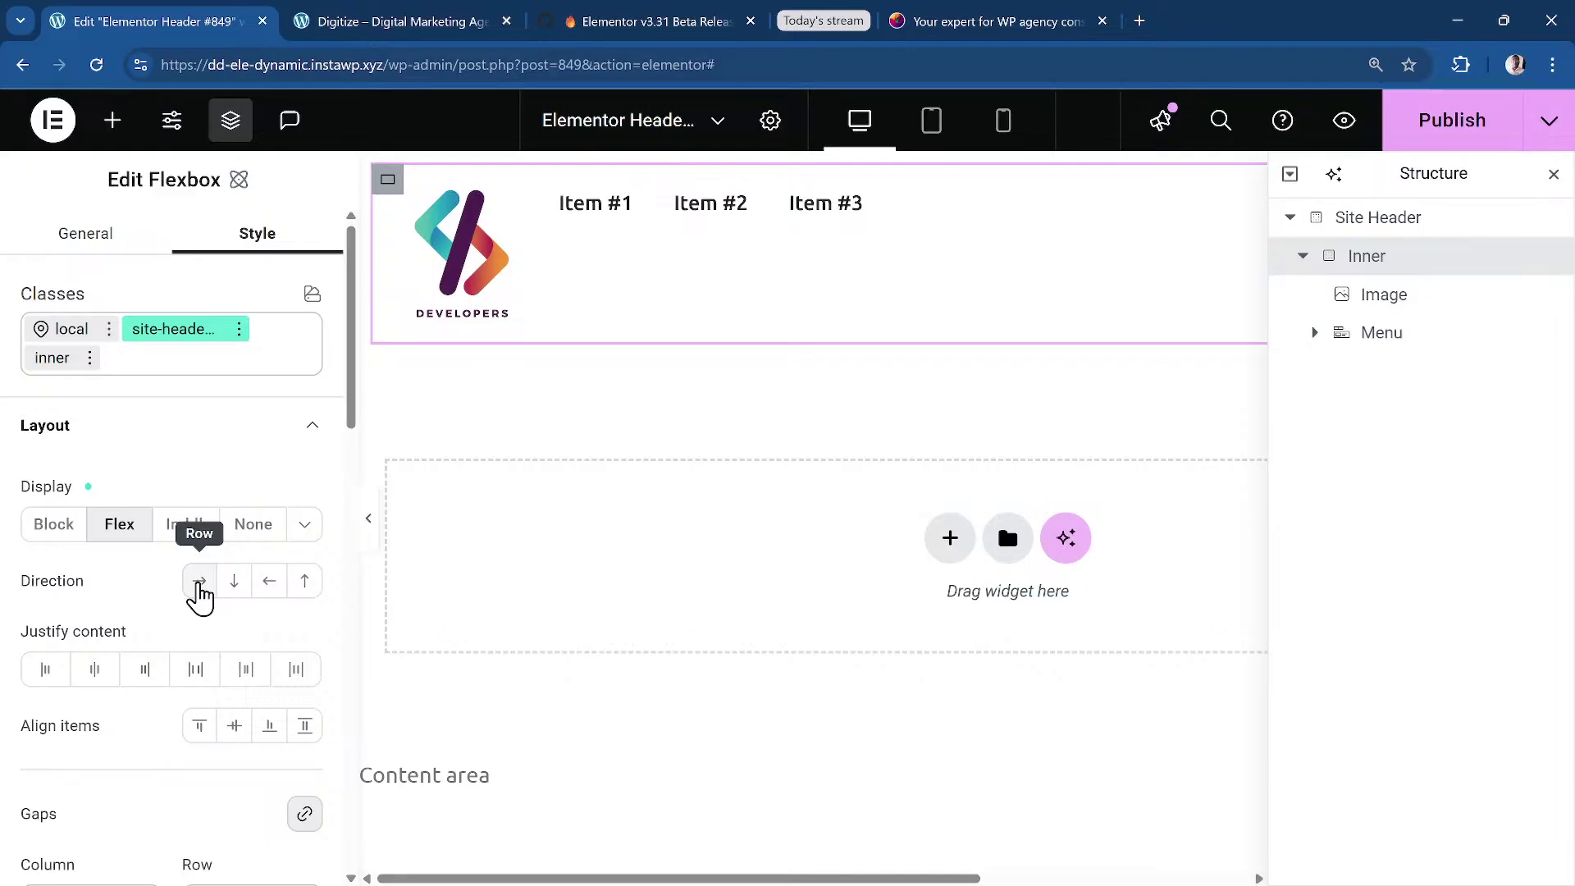
left_click(200, 597)
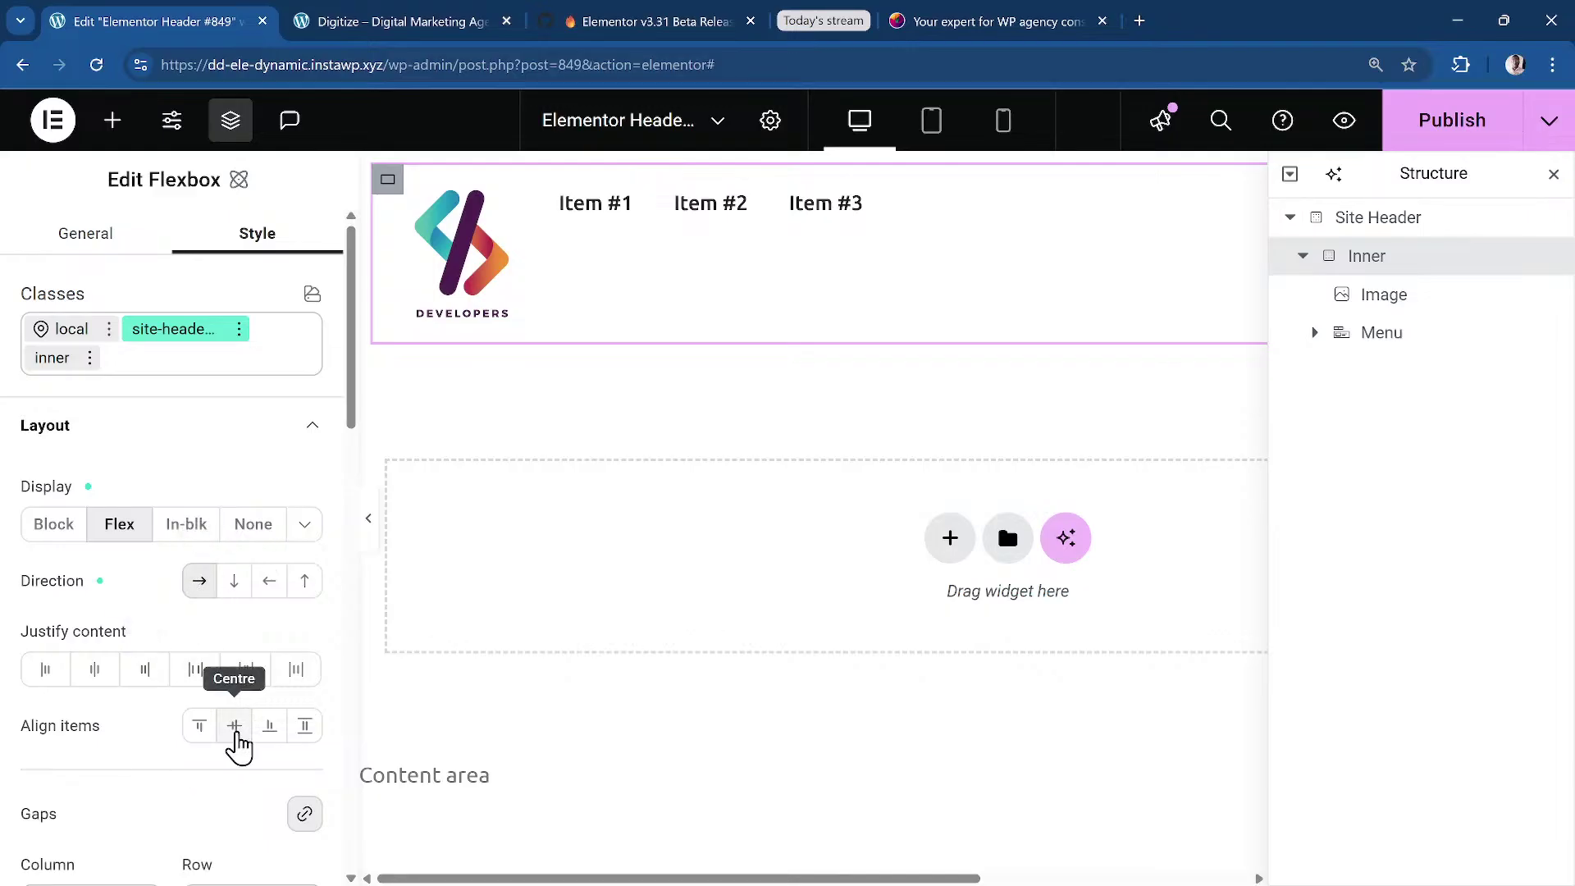
left_click(236, 738)
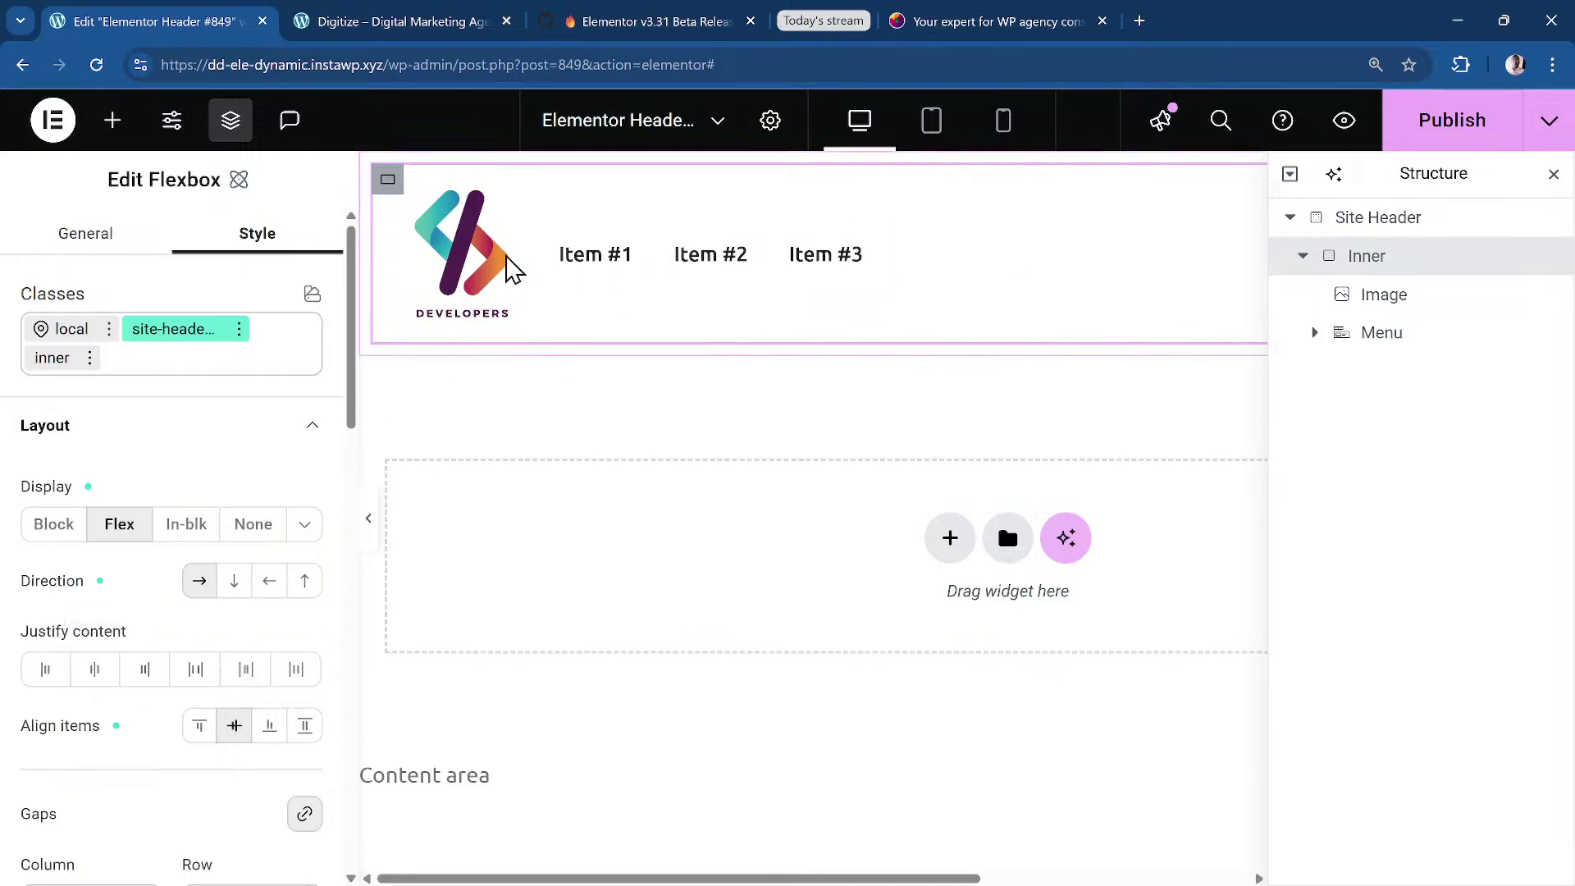
Review the W3C Images Tutorial's overview of text alternatives for informative, decorative, functional and text images.
left_click(458, 253)
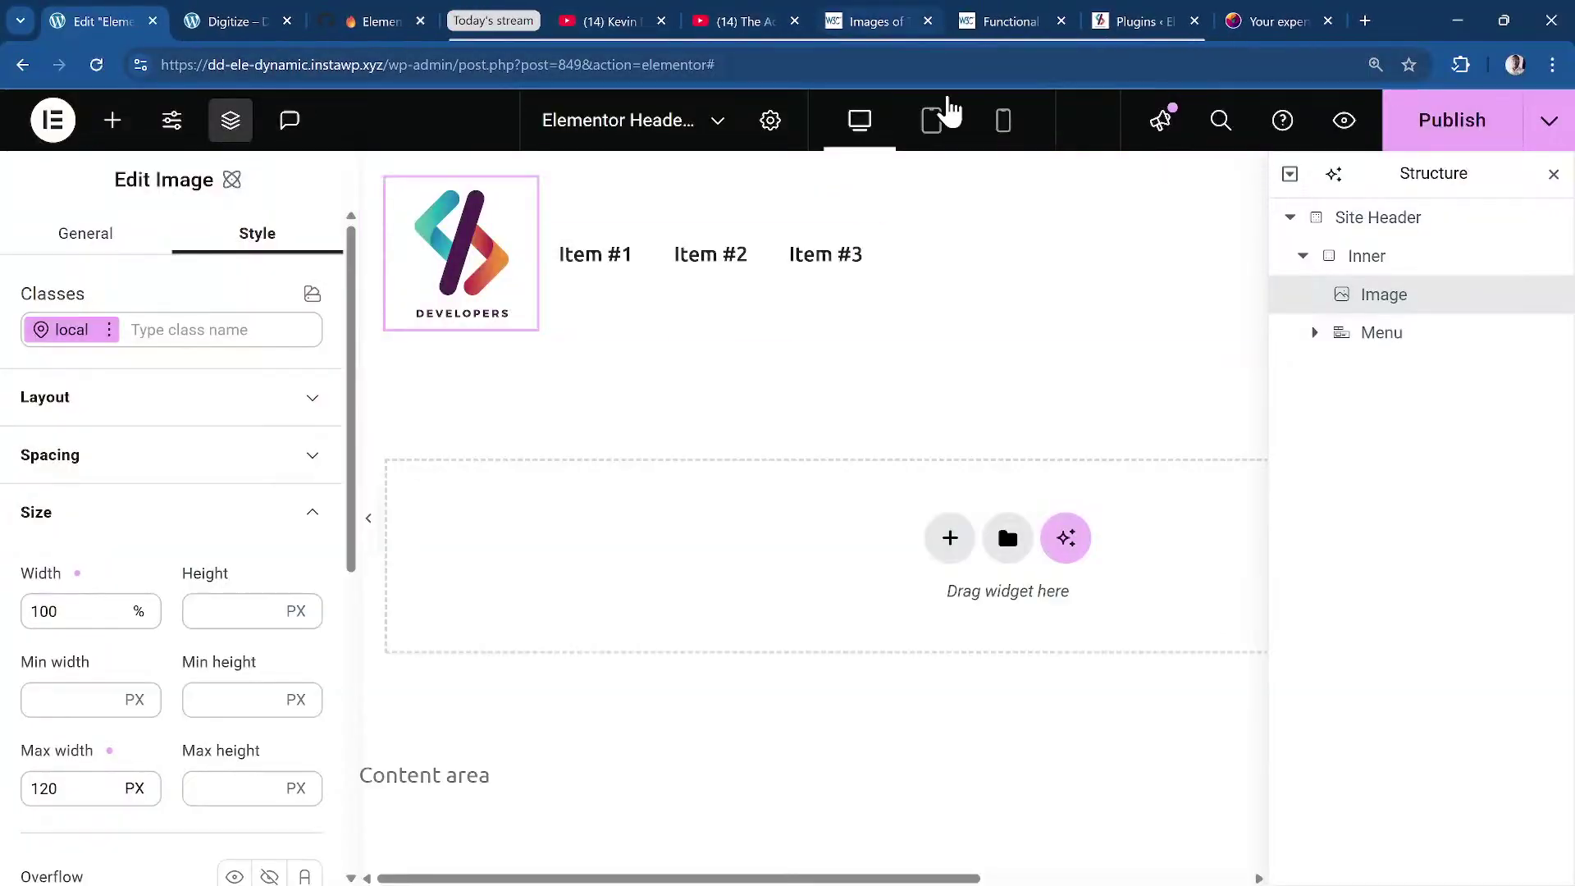
left_click(890, 24)
scroll(815, 297, "up", 20)
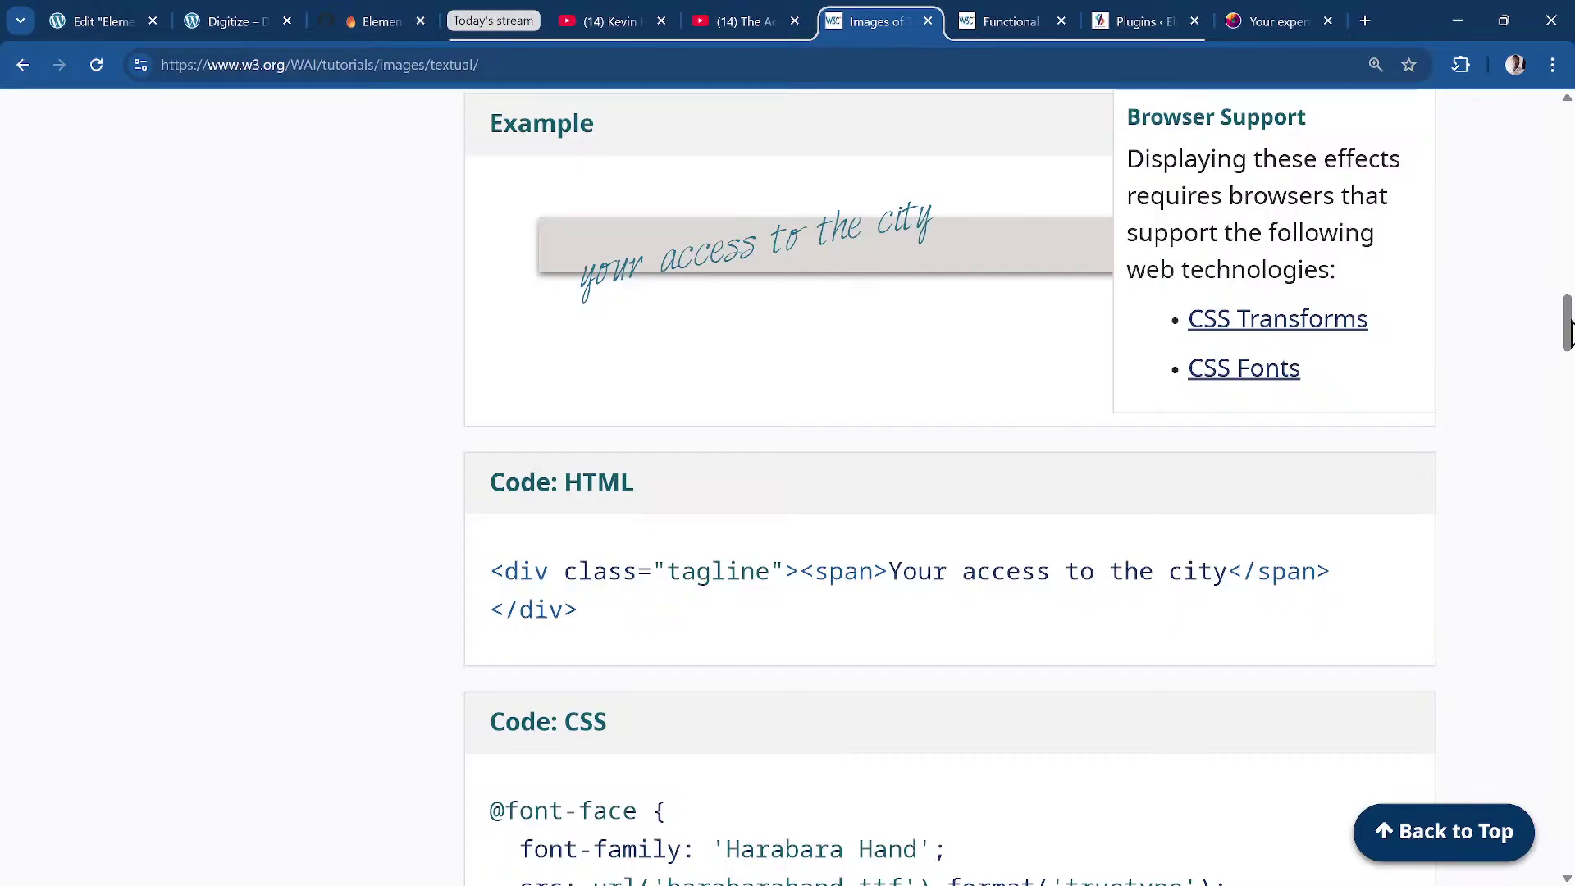
left_click_drag(1568, 328, 1541, 220)
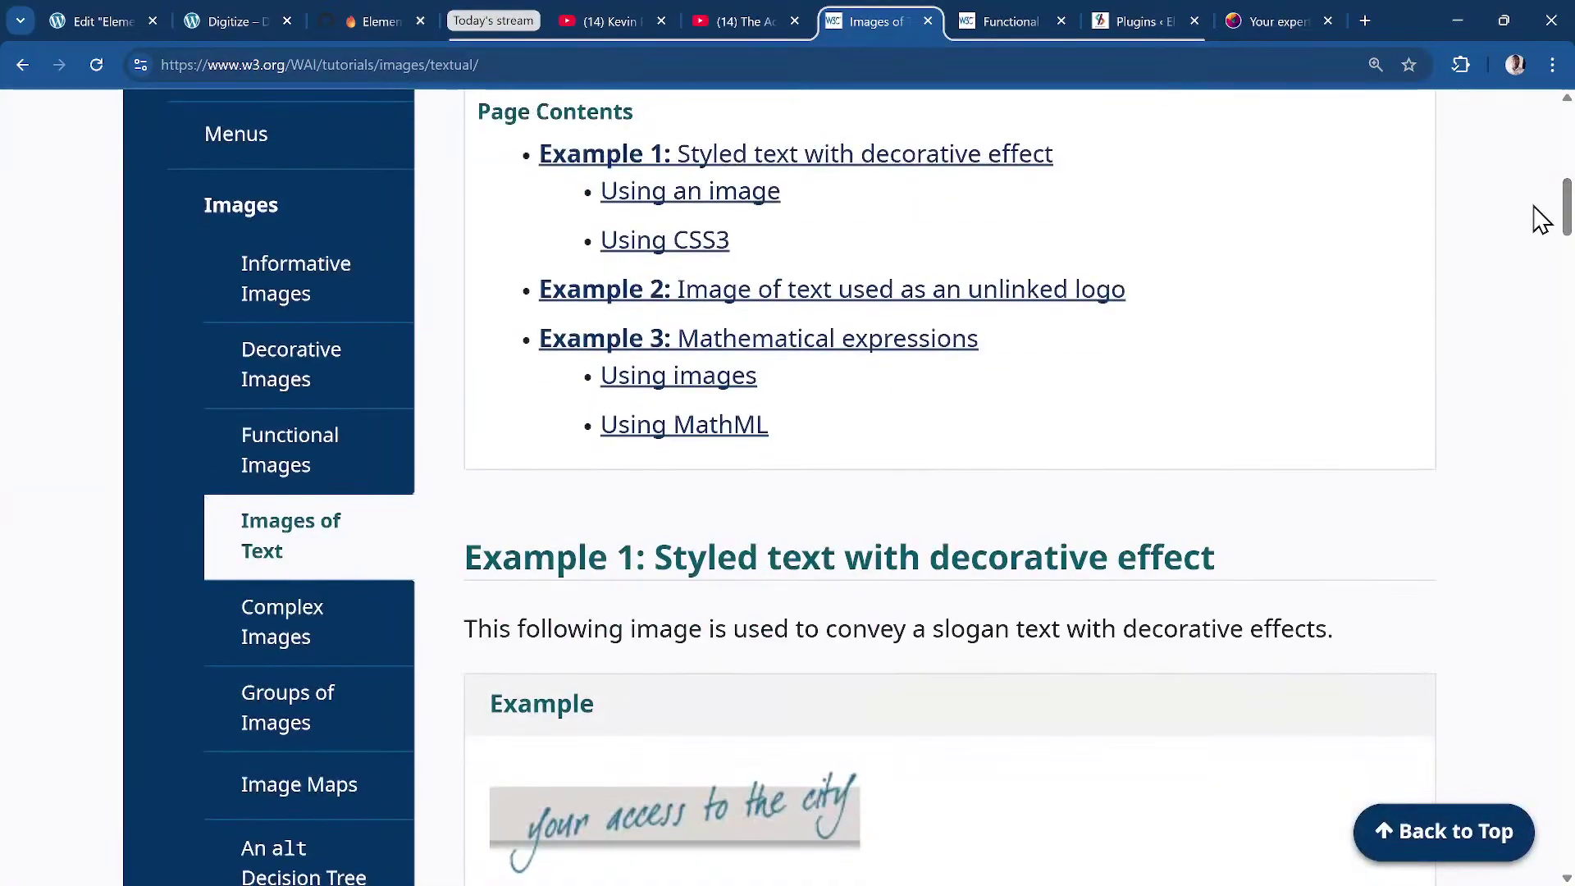
left_click(312, 226)
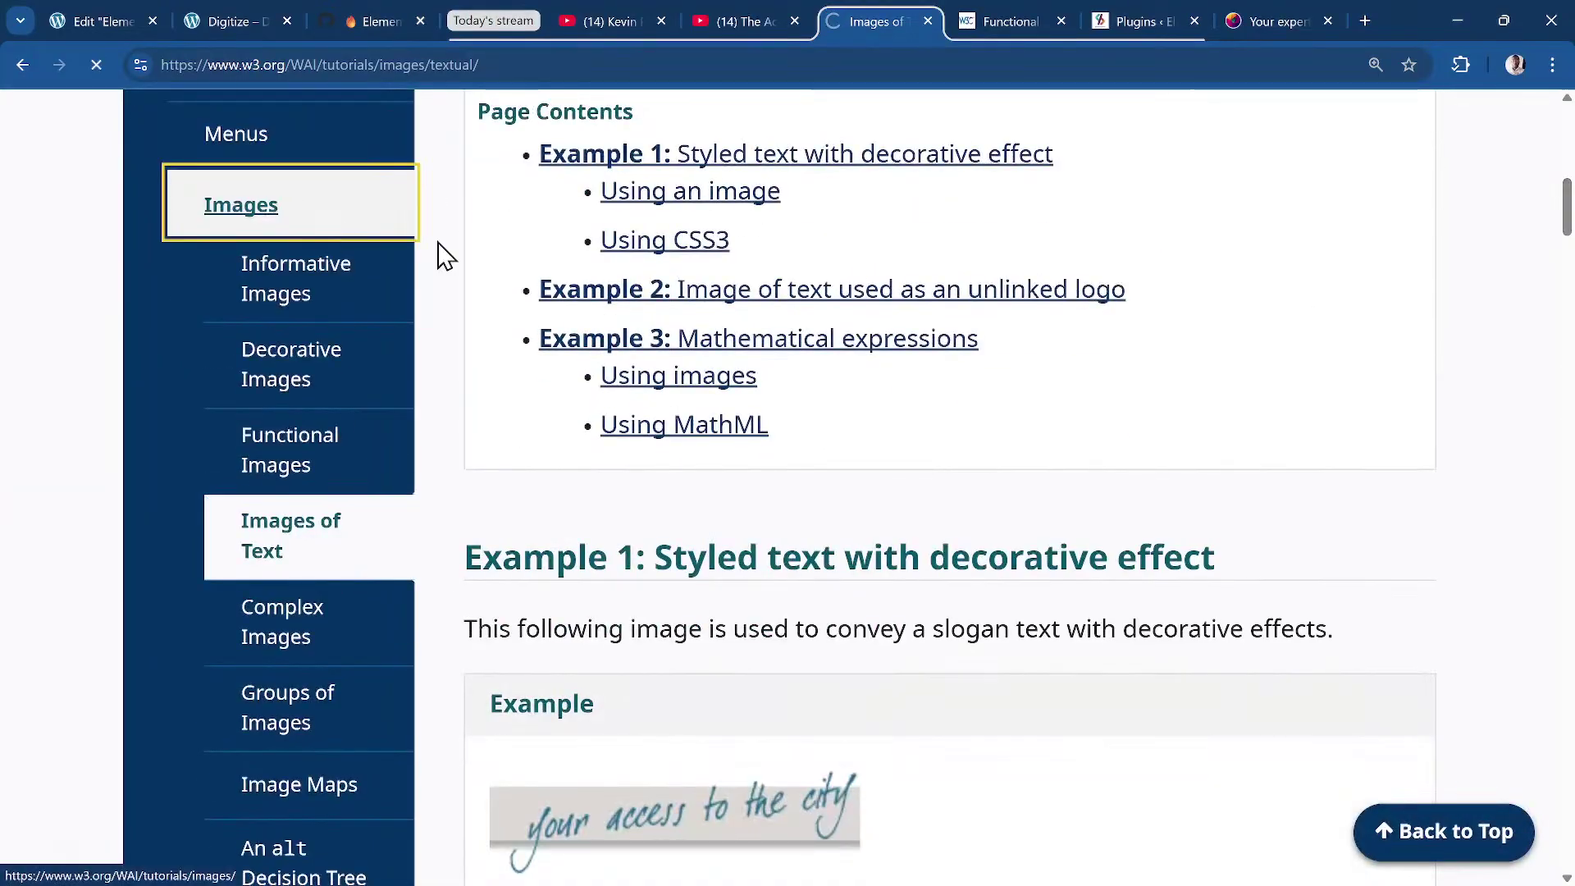
scroll(789, 455, "down", 5)
scroll(673, 361, "down", 1)
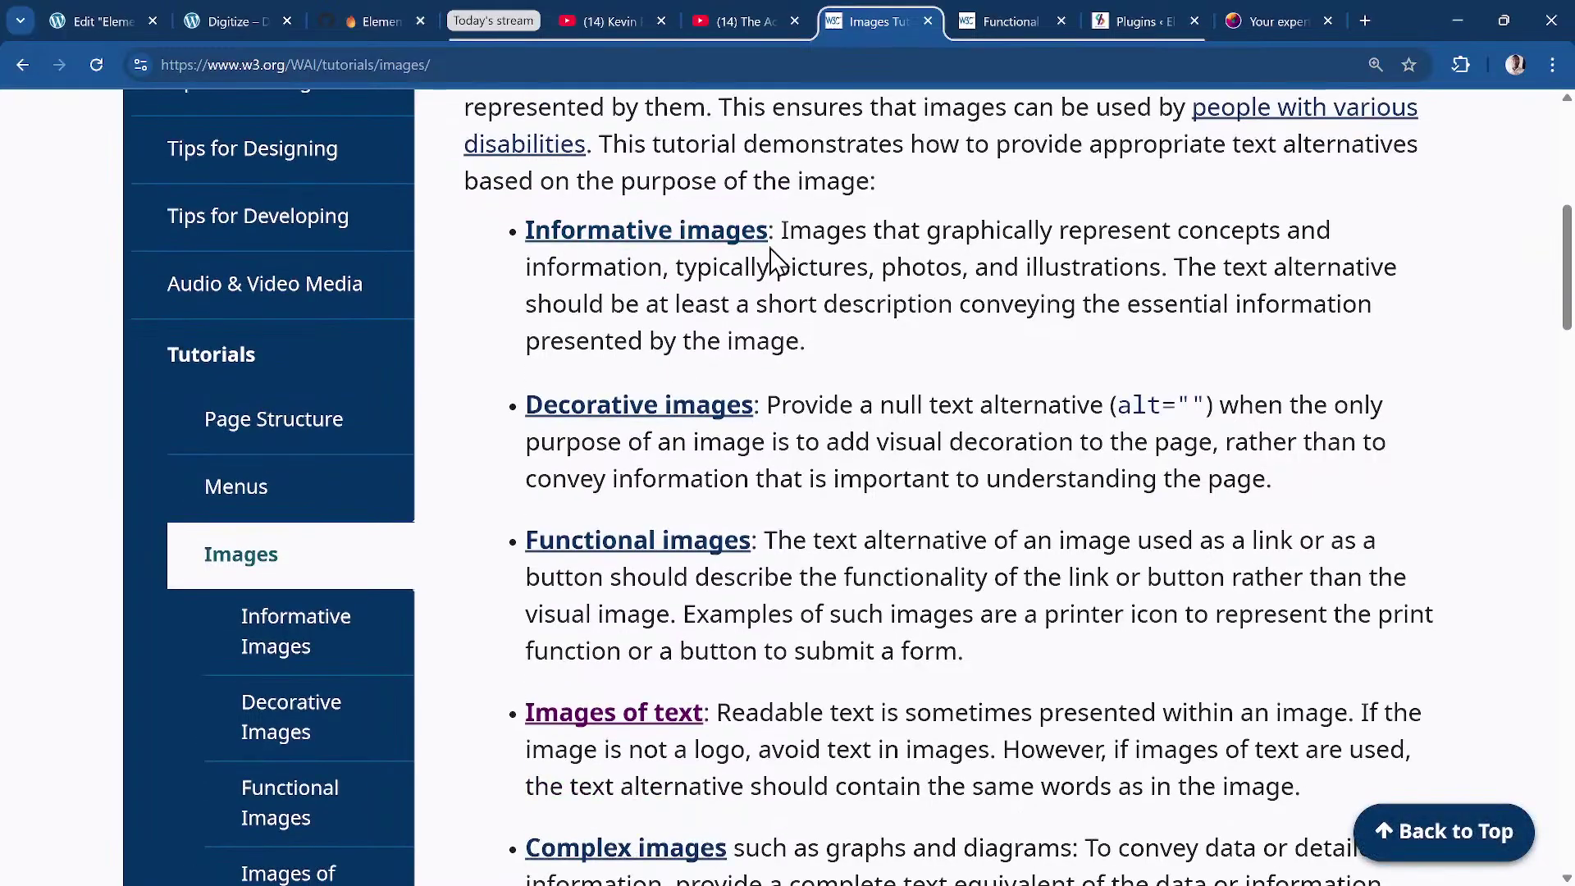
scroll(830, 291, "down", 2)
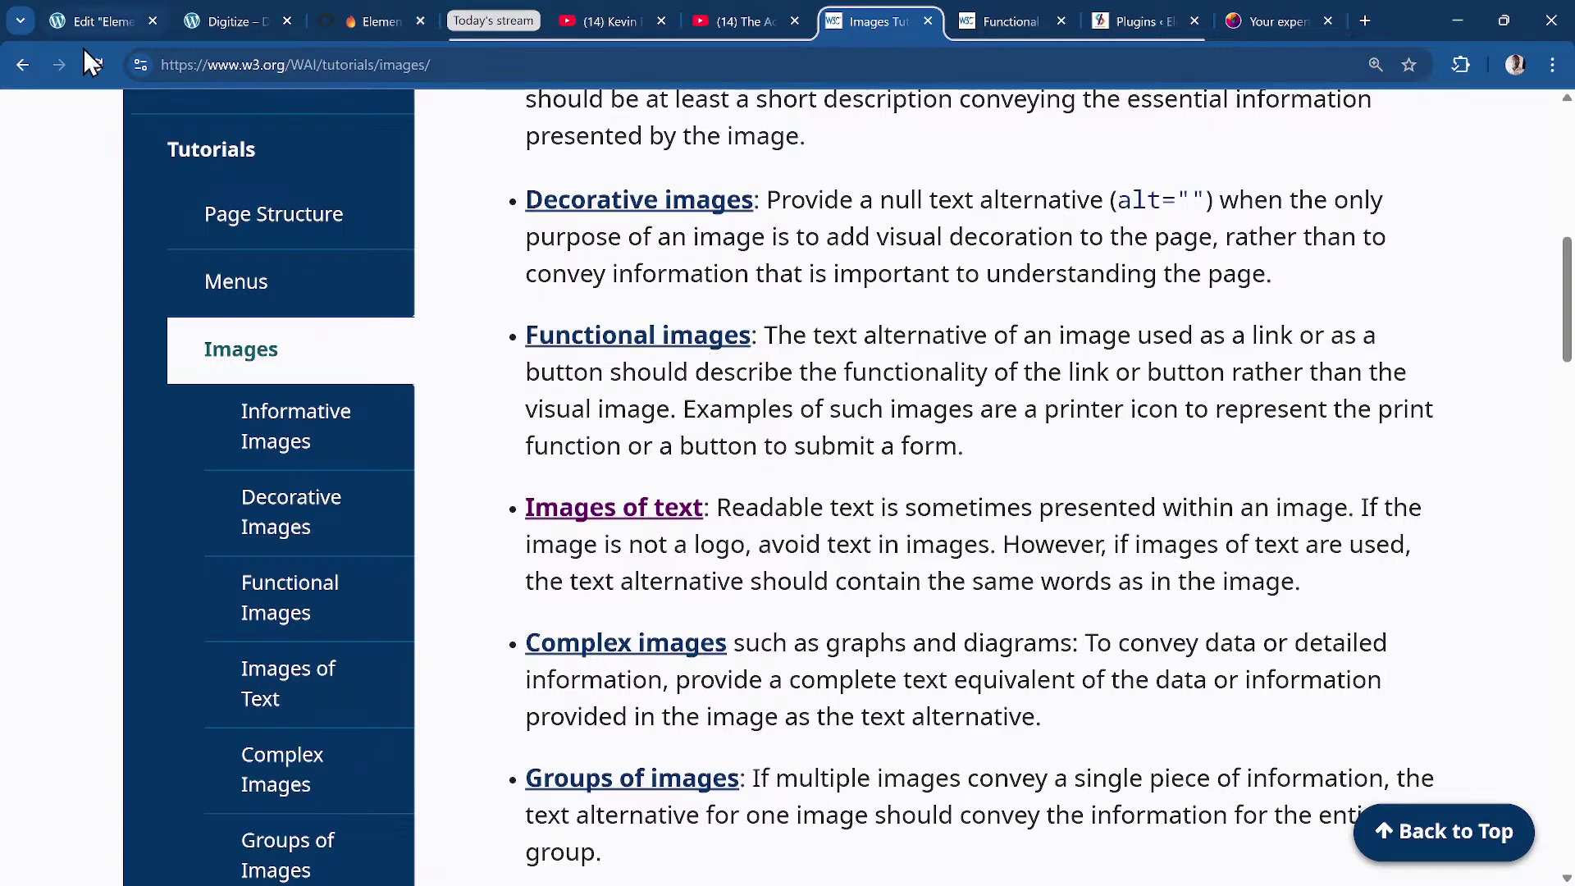
left_click(23, 64)
Return to the Elementor header and enter "Developers homepage" as the alt text of developer-logo.webp in the media library.
left_click(98, 18)
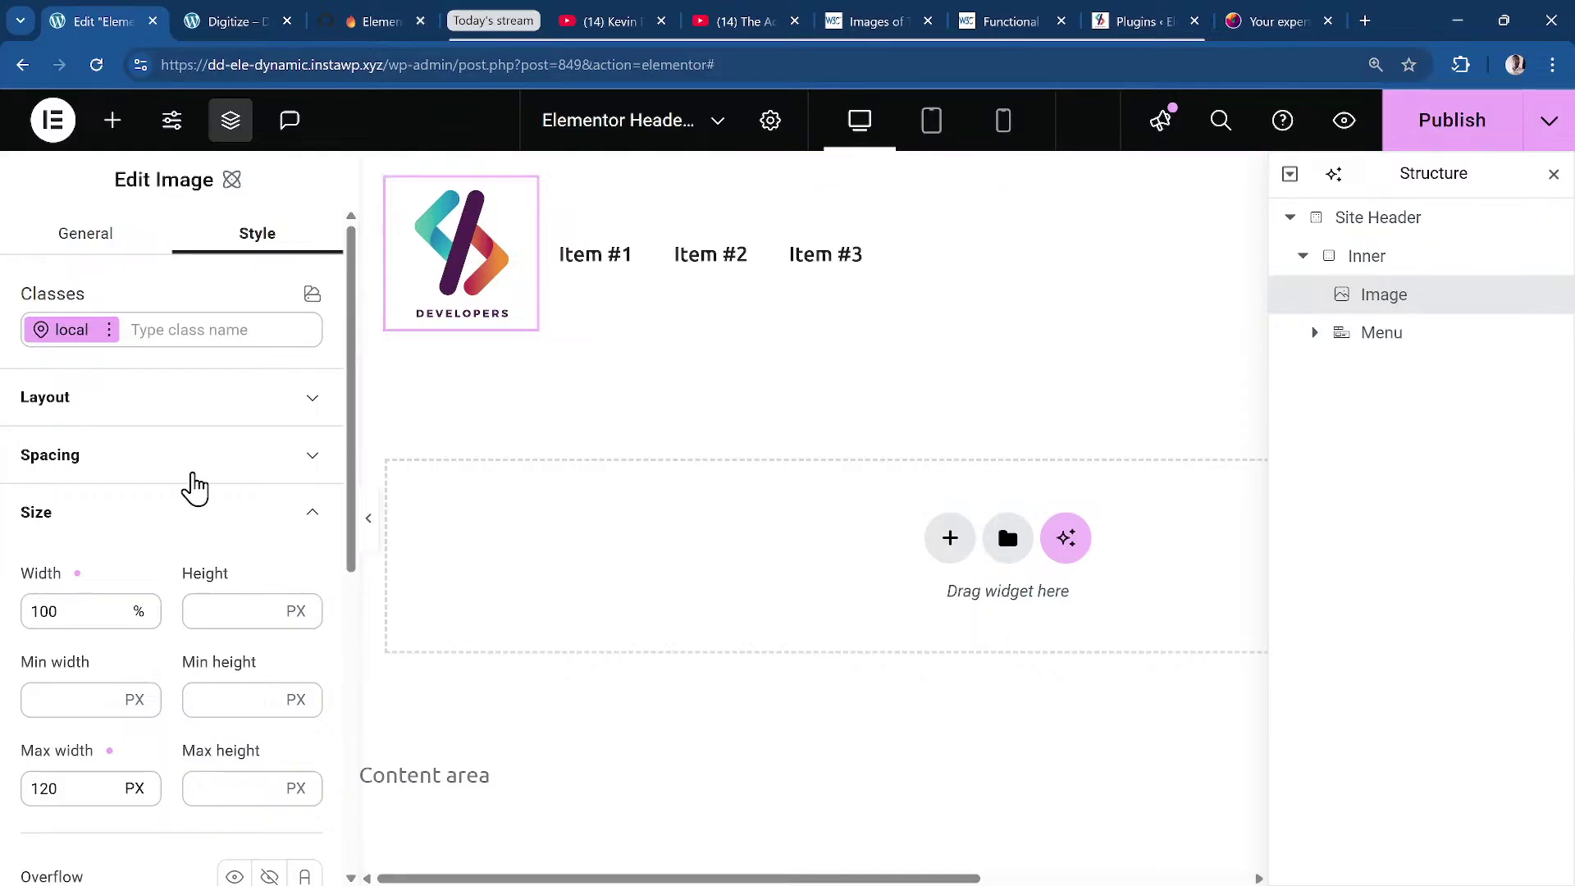
left_click(80, 233)
left_click(177, 392)
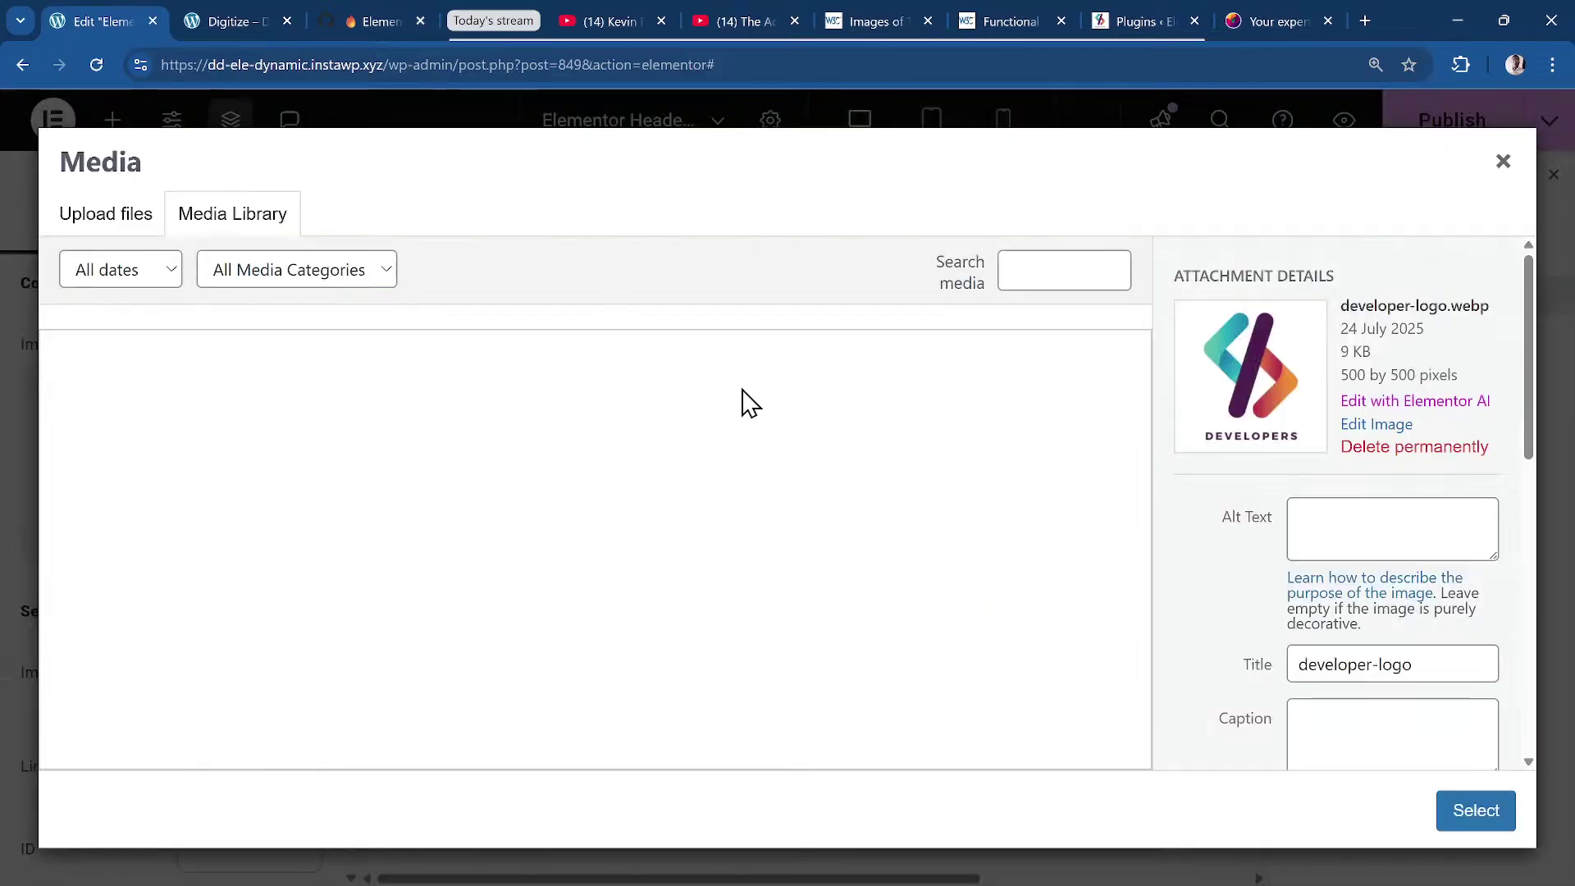
left_click(1356, 541)
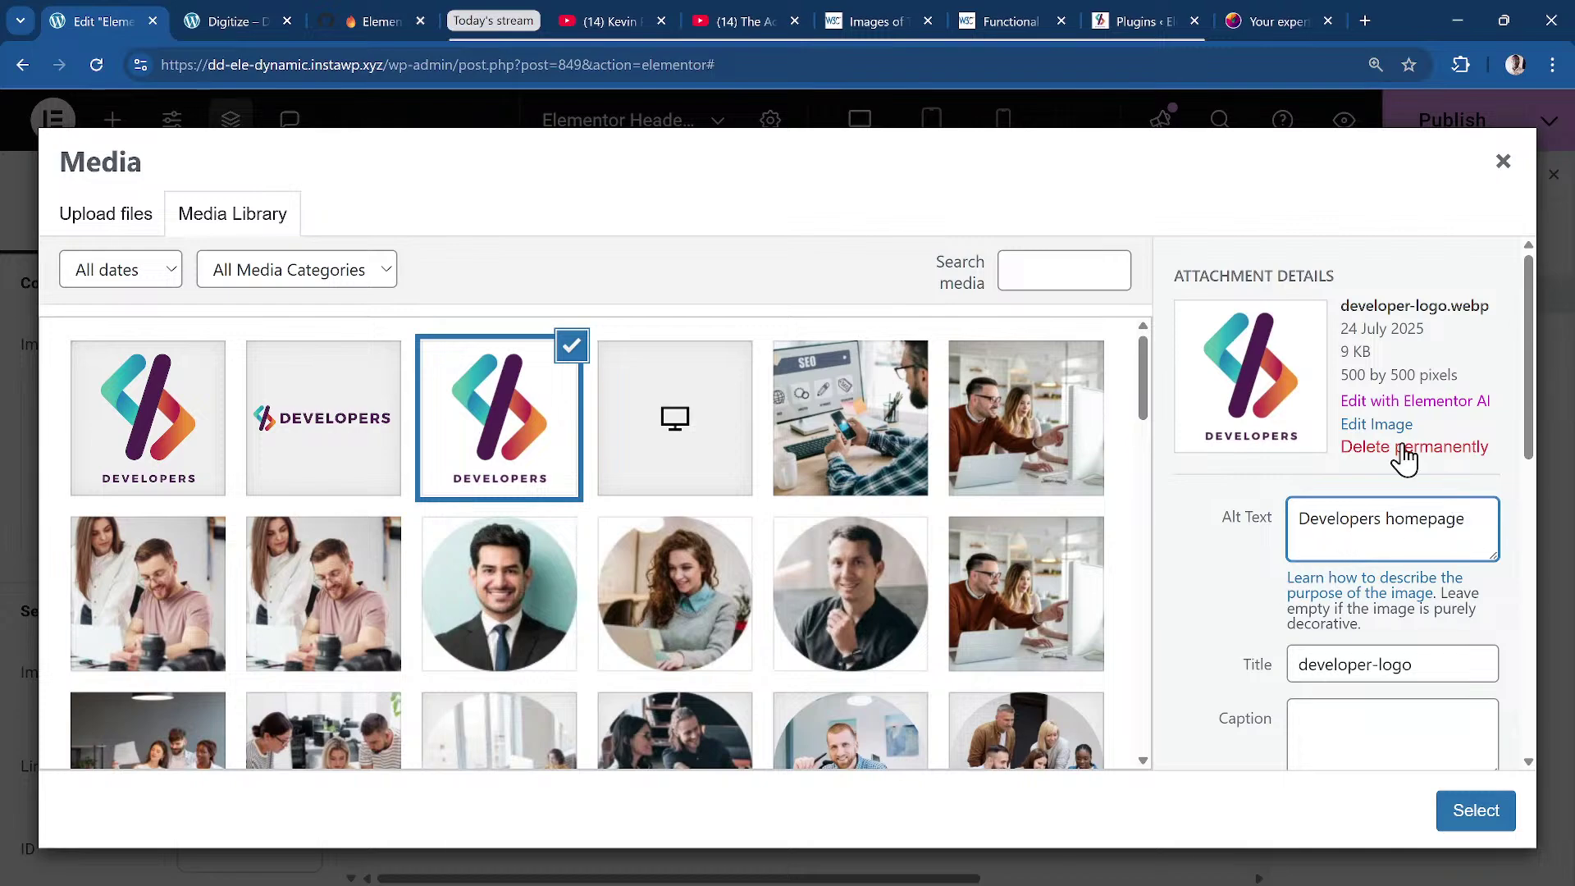
Compare the W3C alt text guidance for a linked logo under Functional Images with the unlinked logo example under Images of Text.
left_click(1018, 25)
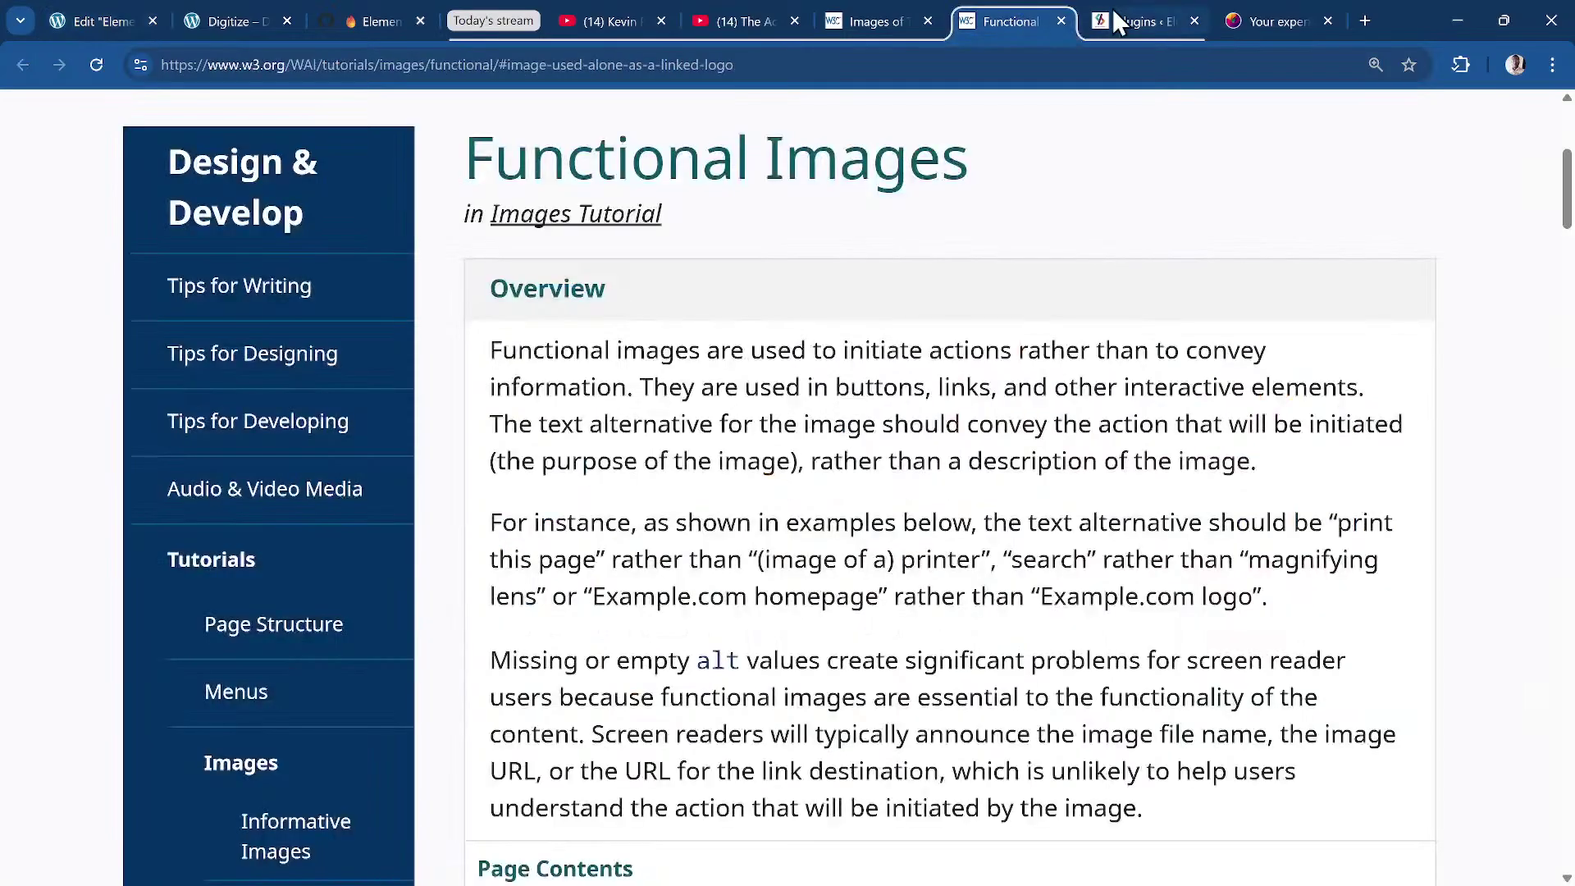
scroll(791, 490, "down", 10)
scroll(794, 483, "down", 10)
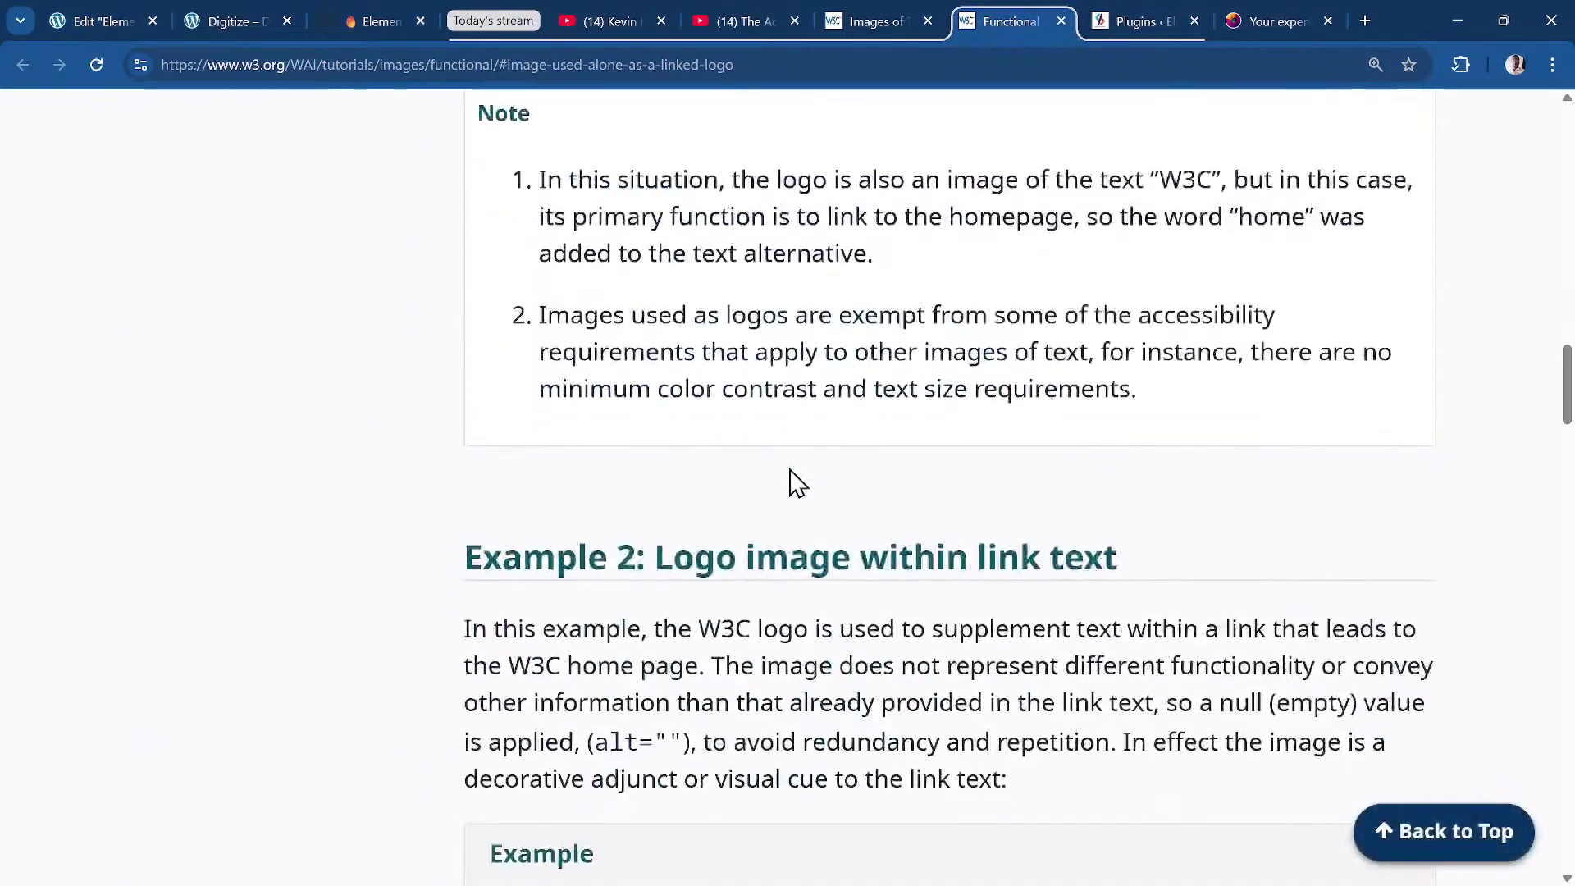
scroll(794, 483, "up", 8)
left_click(861, 20)
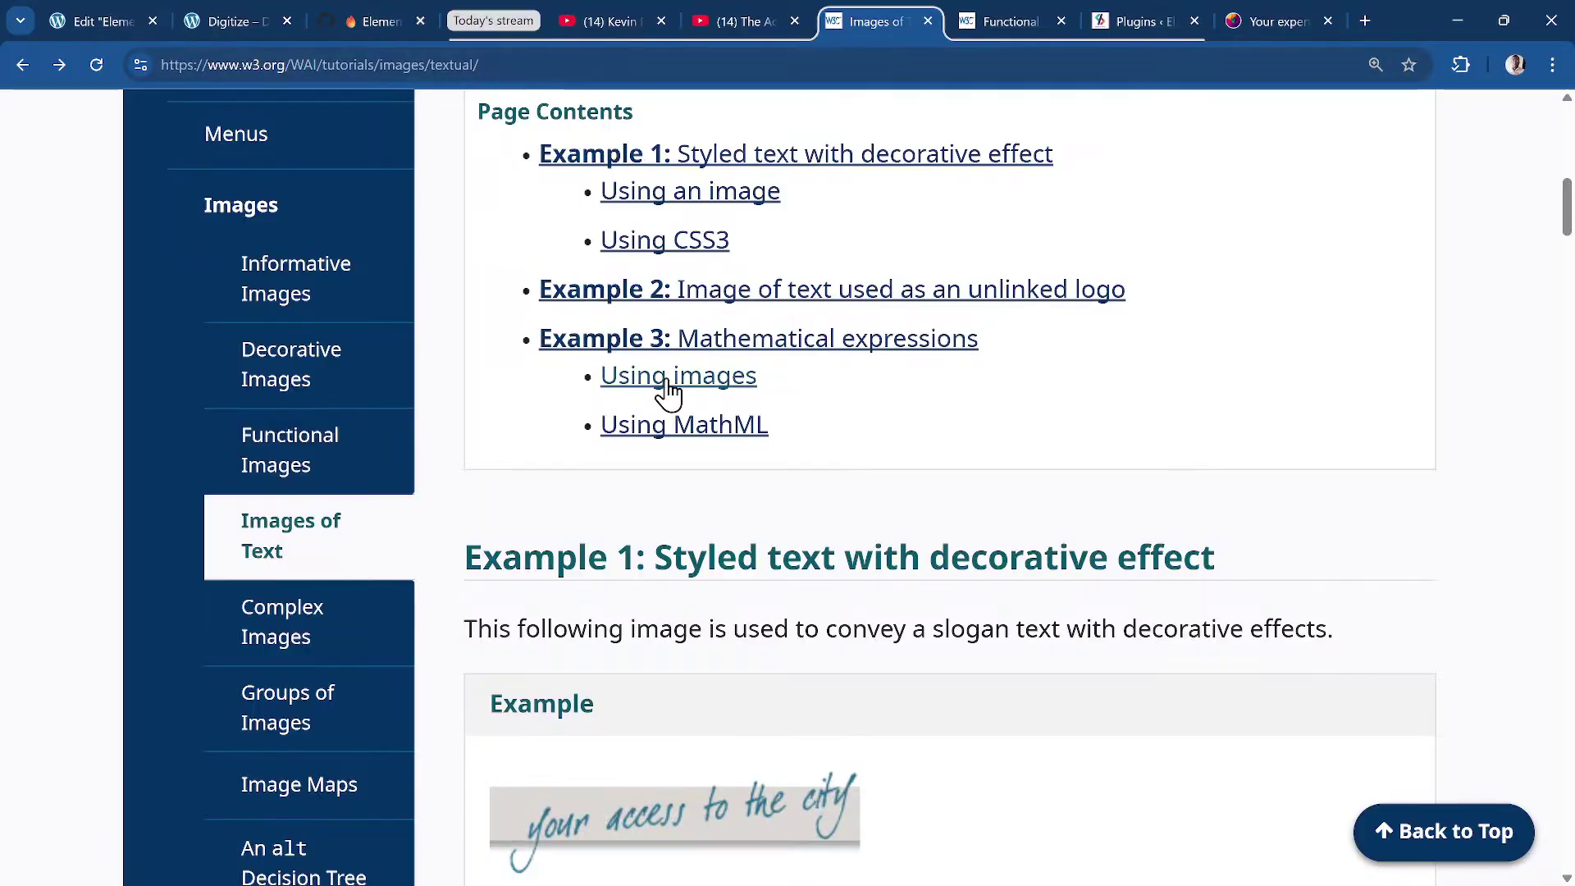
scroll(943, 514, "down", 18)
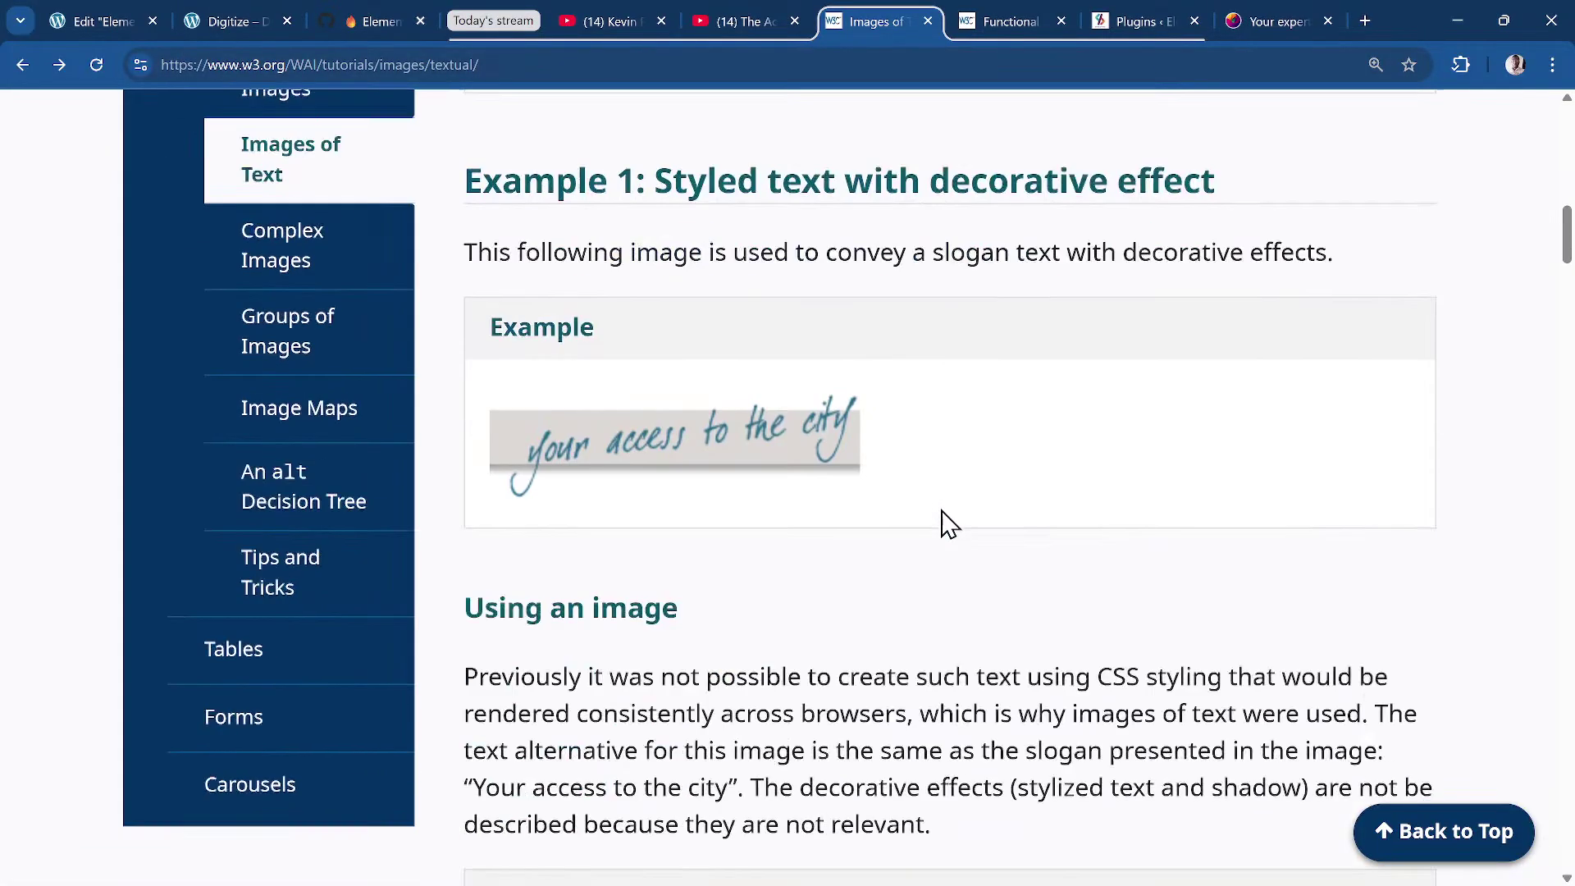
scroll(944, 521, "down", 19)
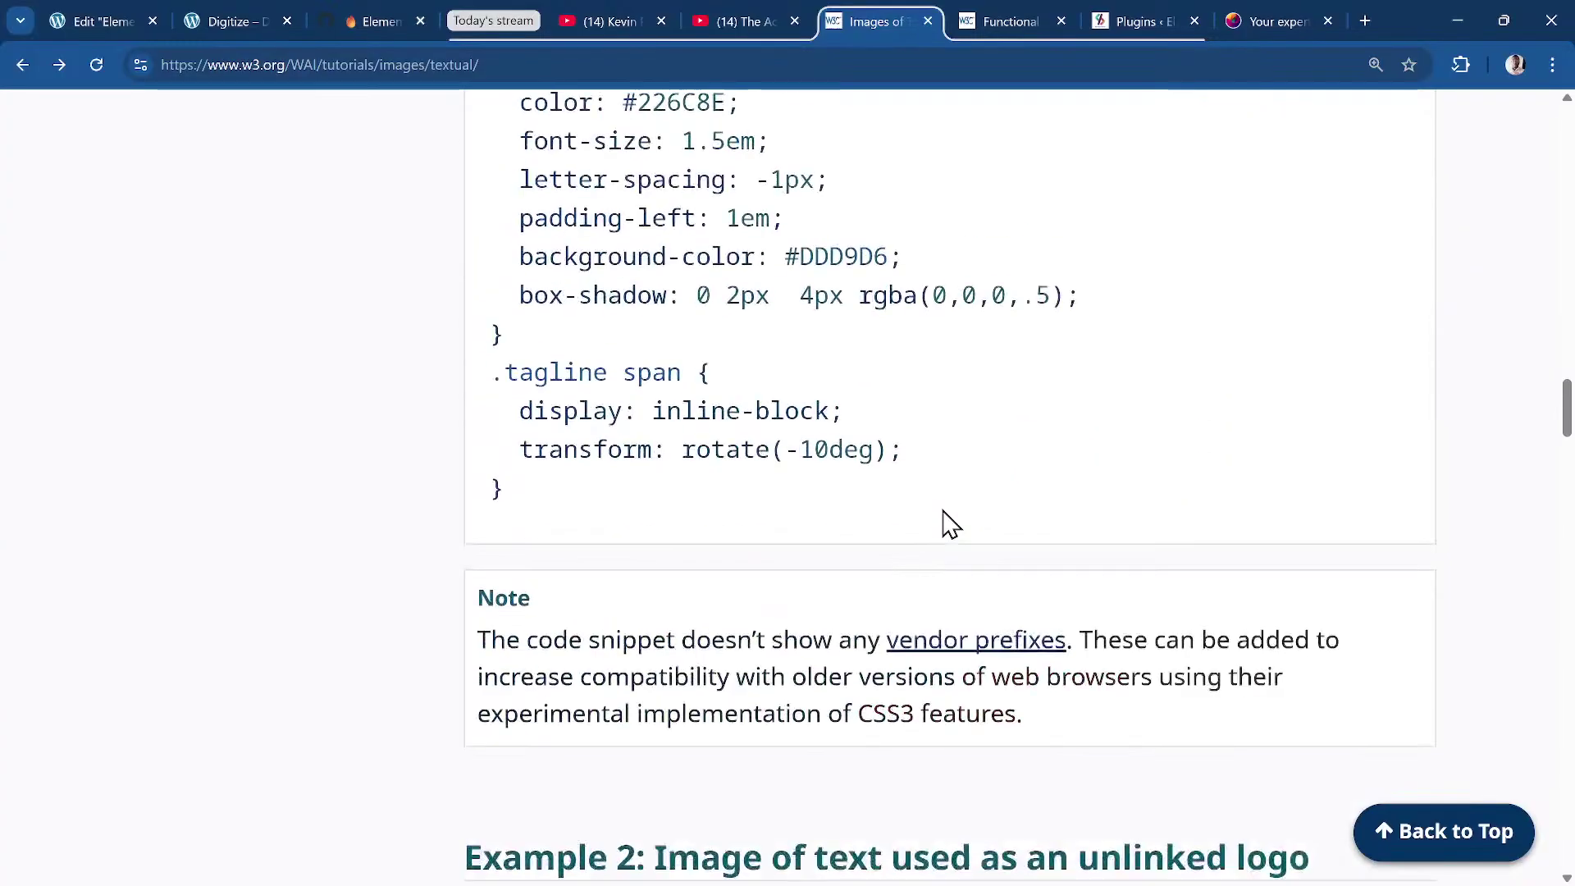
scroll(944, 521, "up", 4)
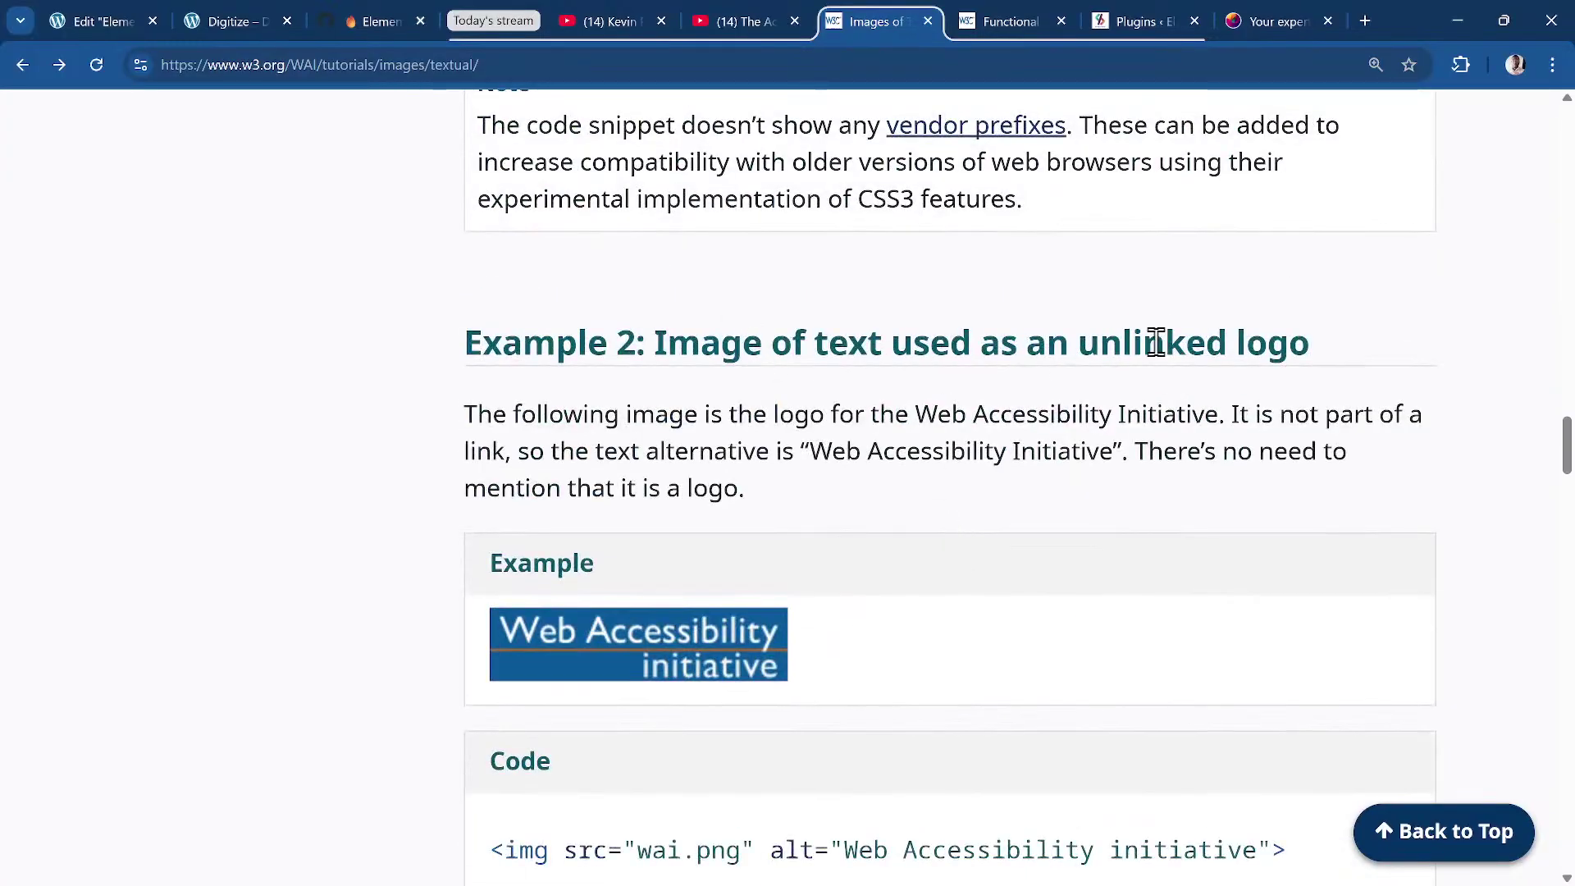
scroll(816, 582, "down", 1)
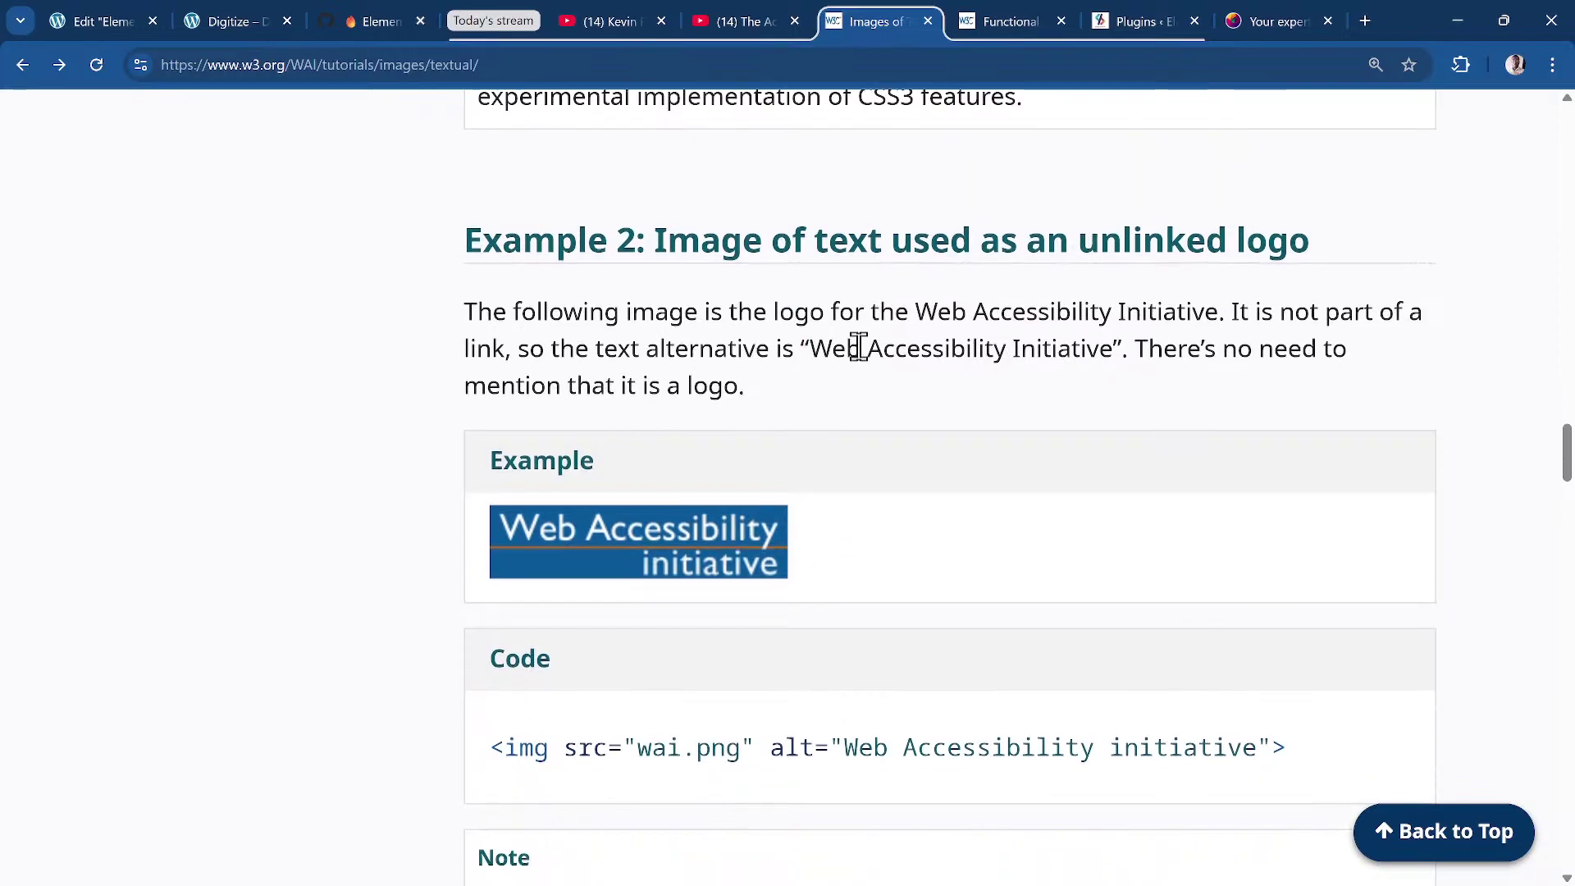
scroll(837, 453, "down", 2)
scroll(795, 330, "up", 1)
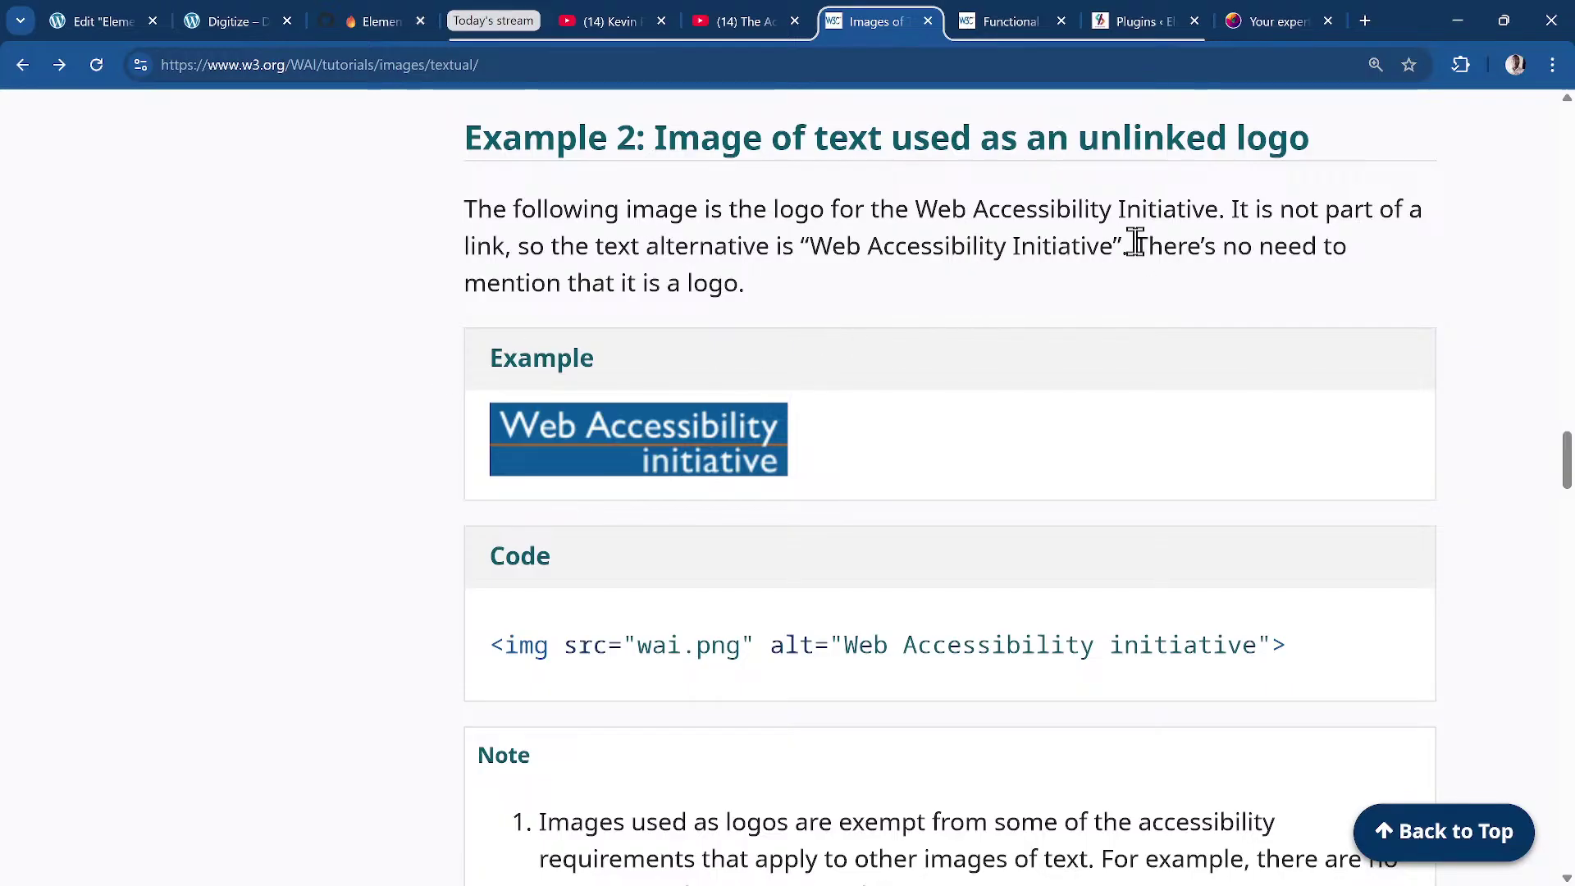
scroll(1136, 244, "up", 2)
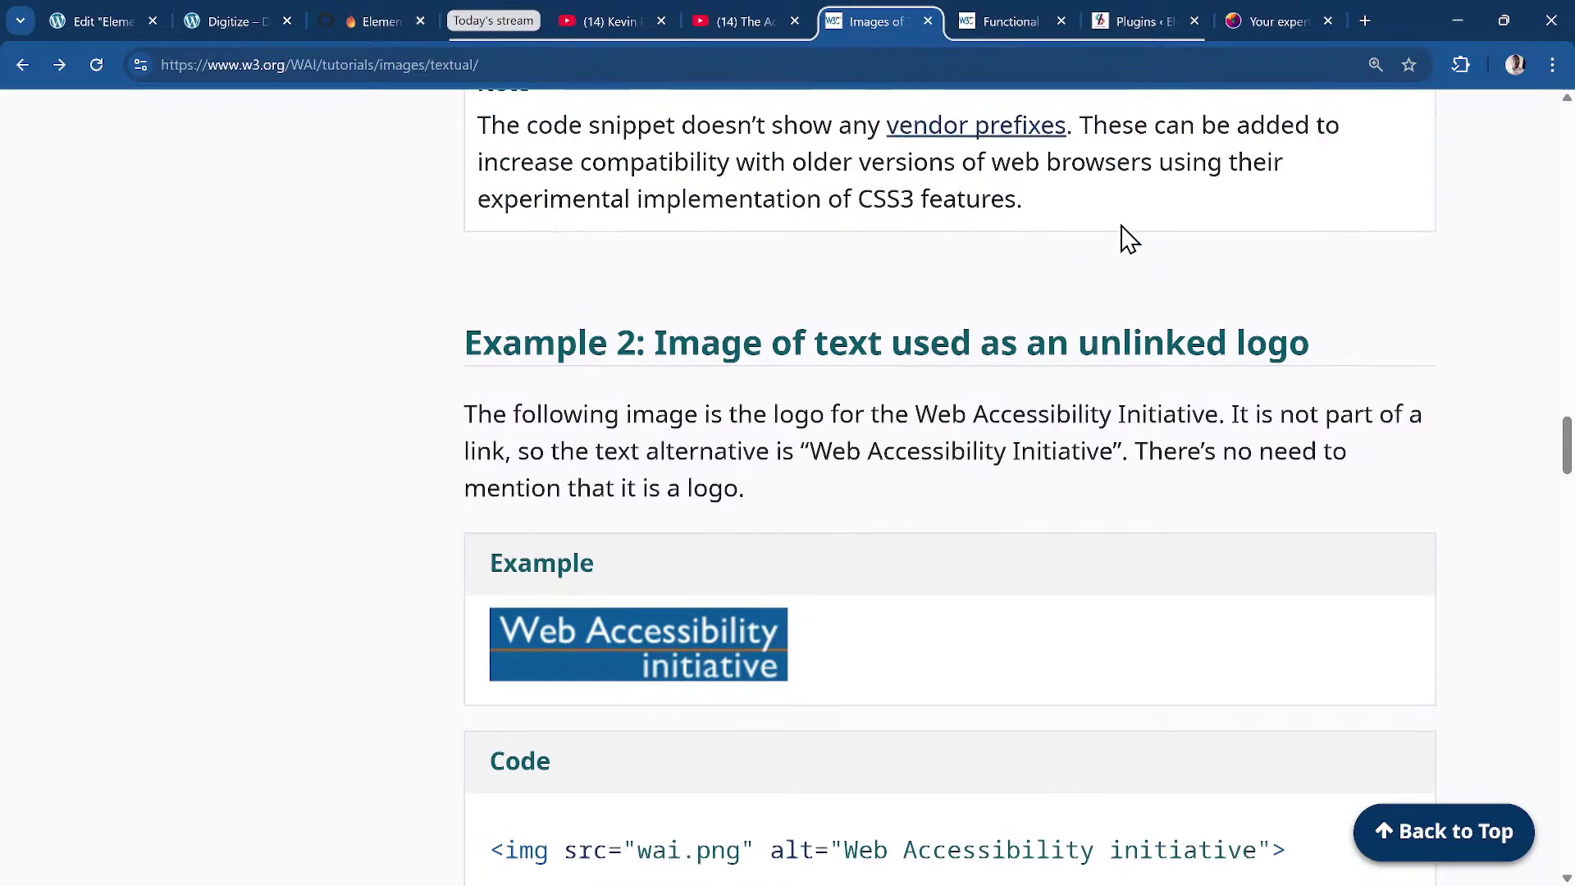
scroll(1127, 239, "down", 3)
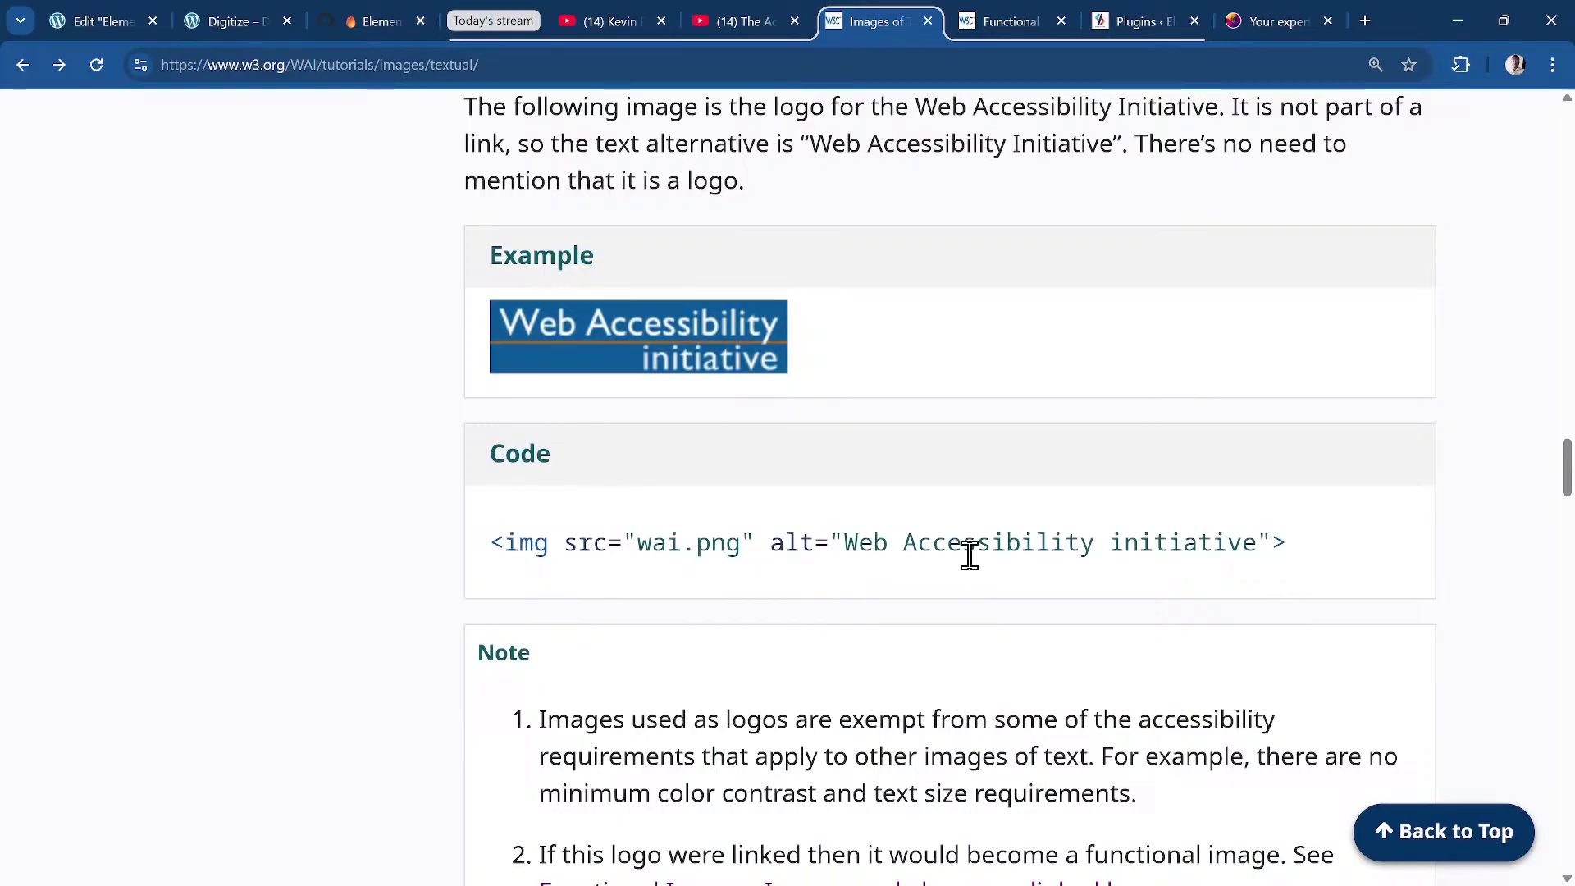
scroll(1160, 554, "up", 1)
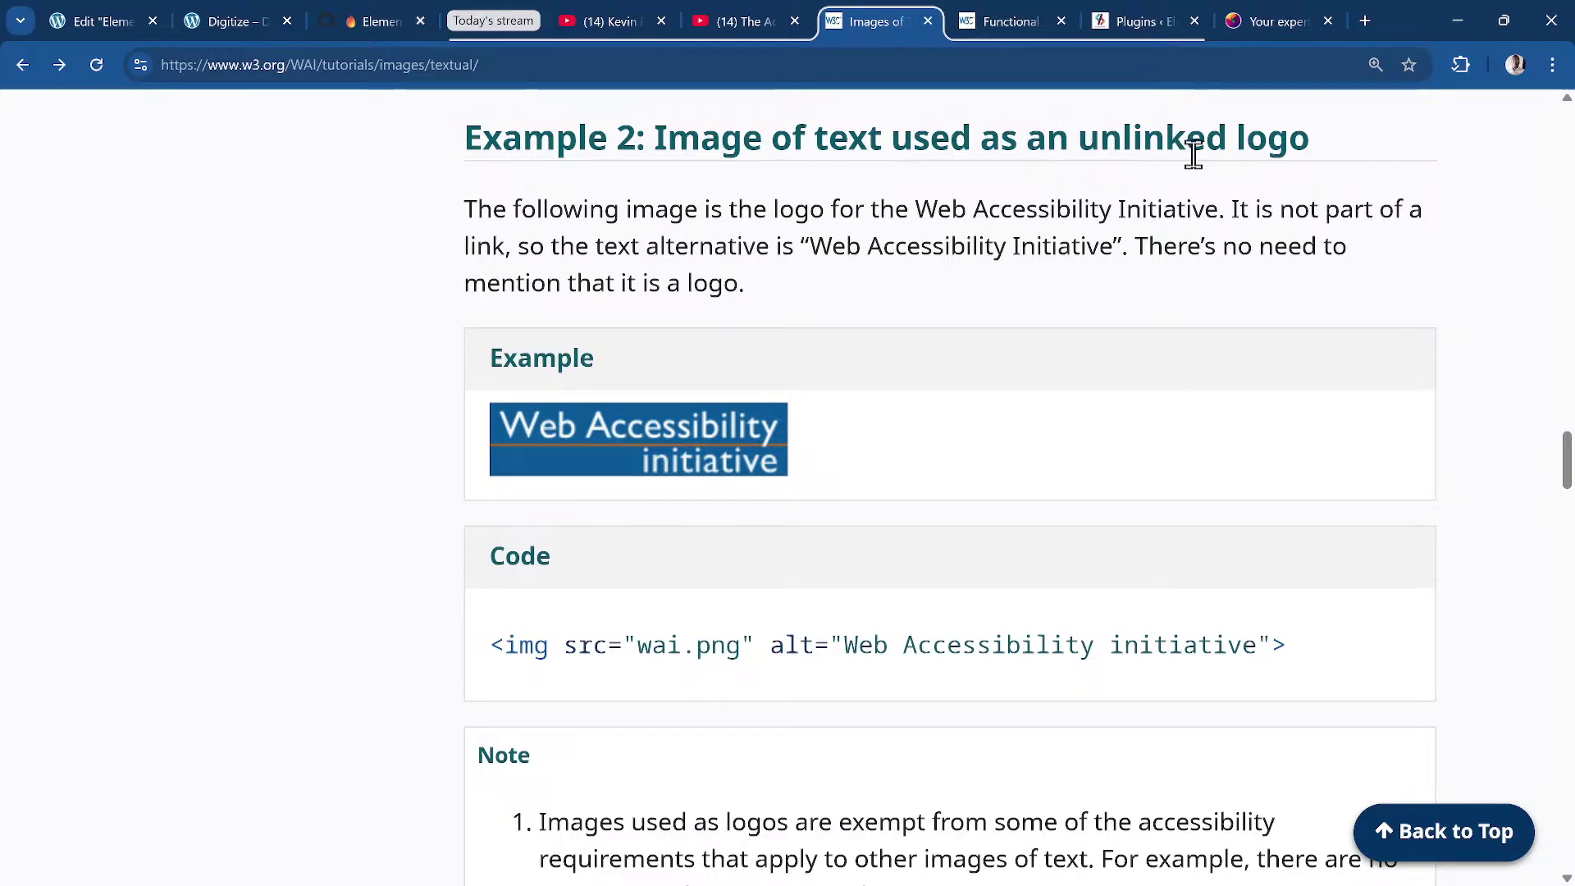
left_click(1011, 20)
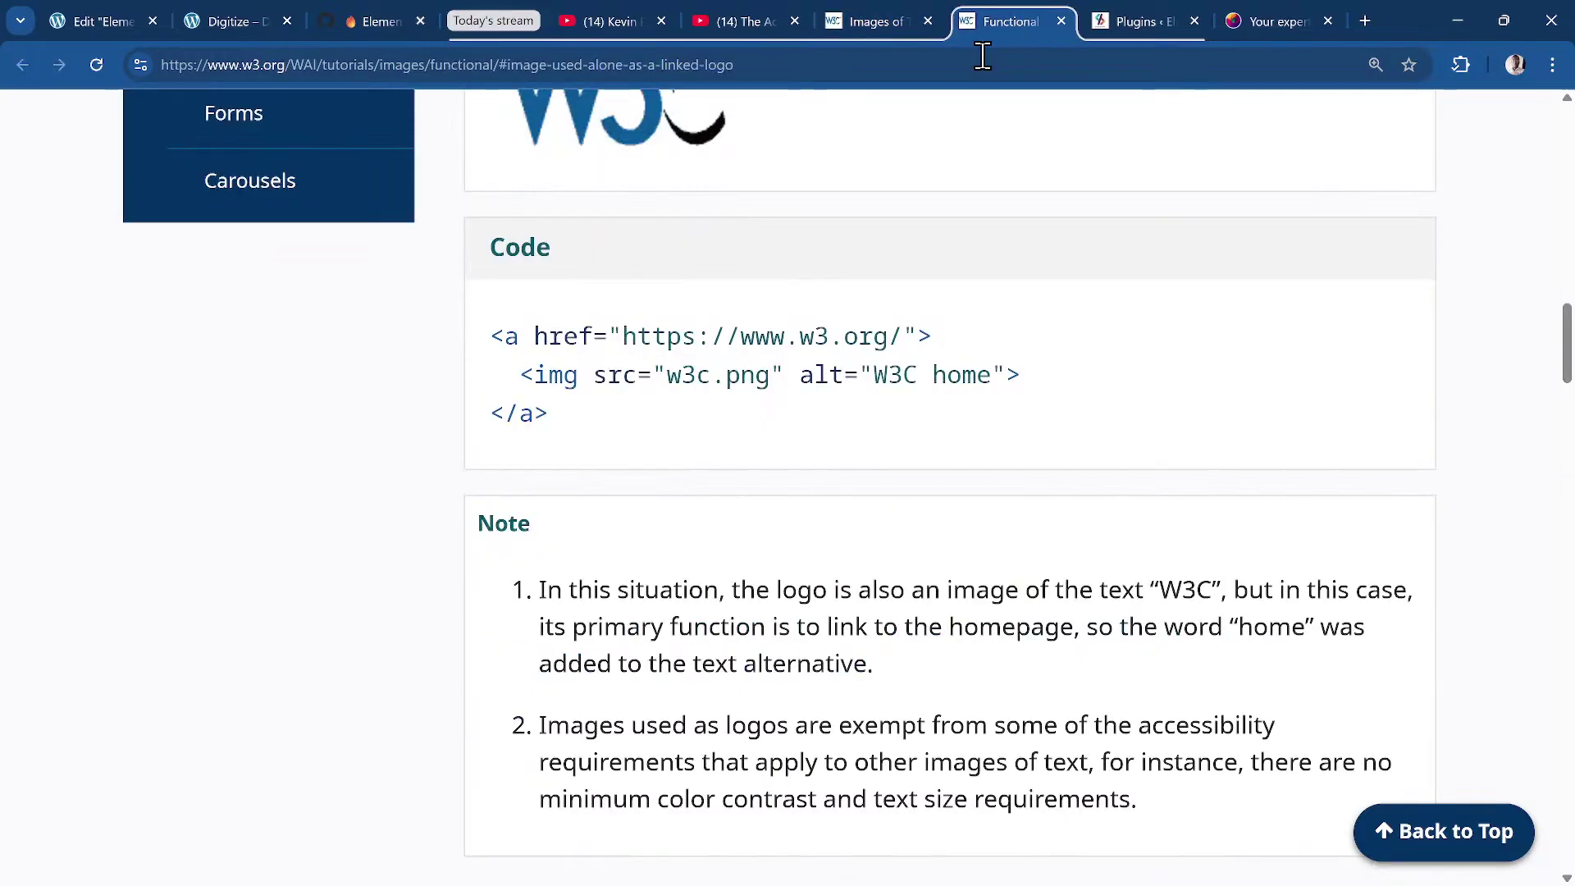
scroll(722, 359, "up", 1)
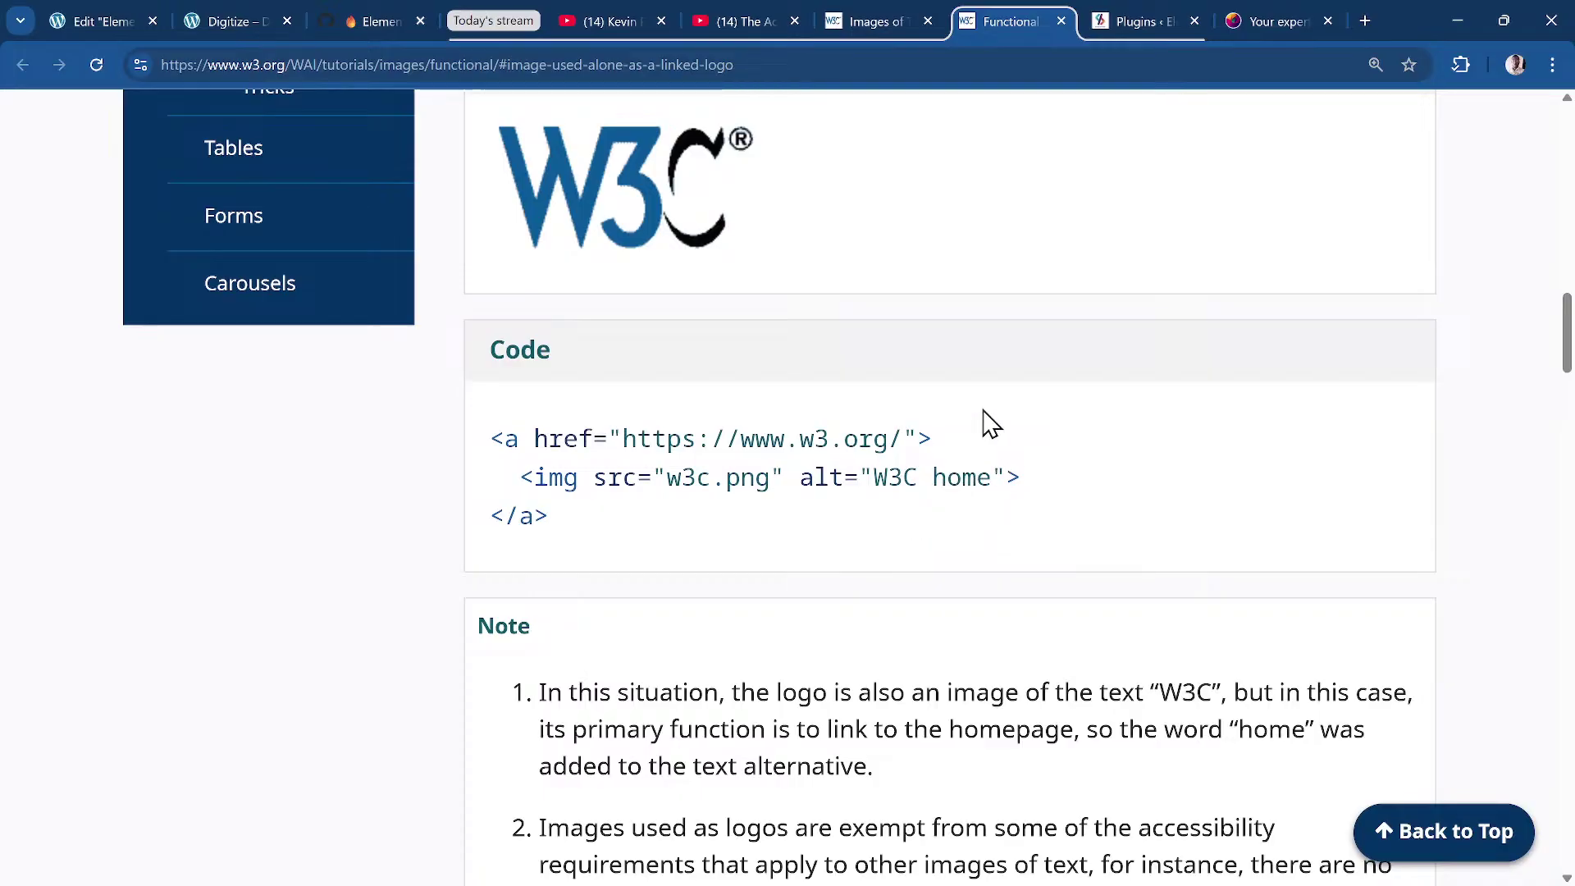
Check the live homepage's header, and apply developer-logo.webp with its alt text to the template's Image element.
left_click(239, 16)
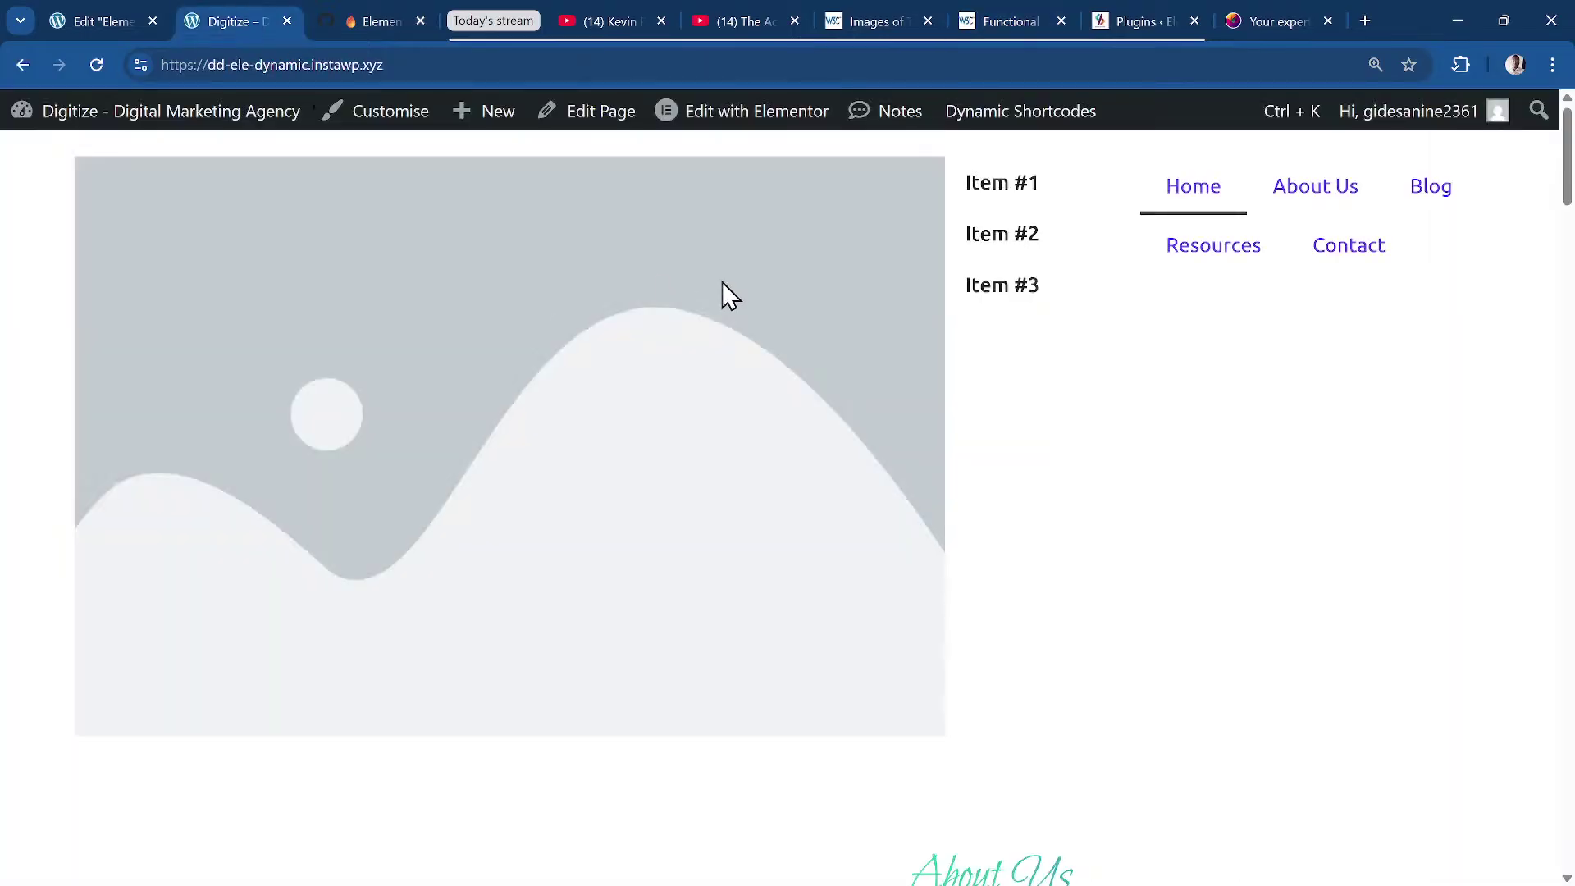
left_click(103, 20)
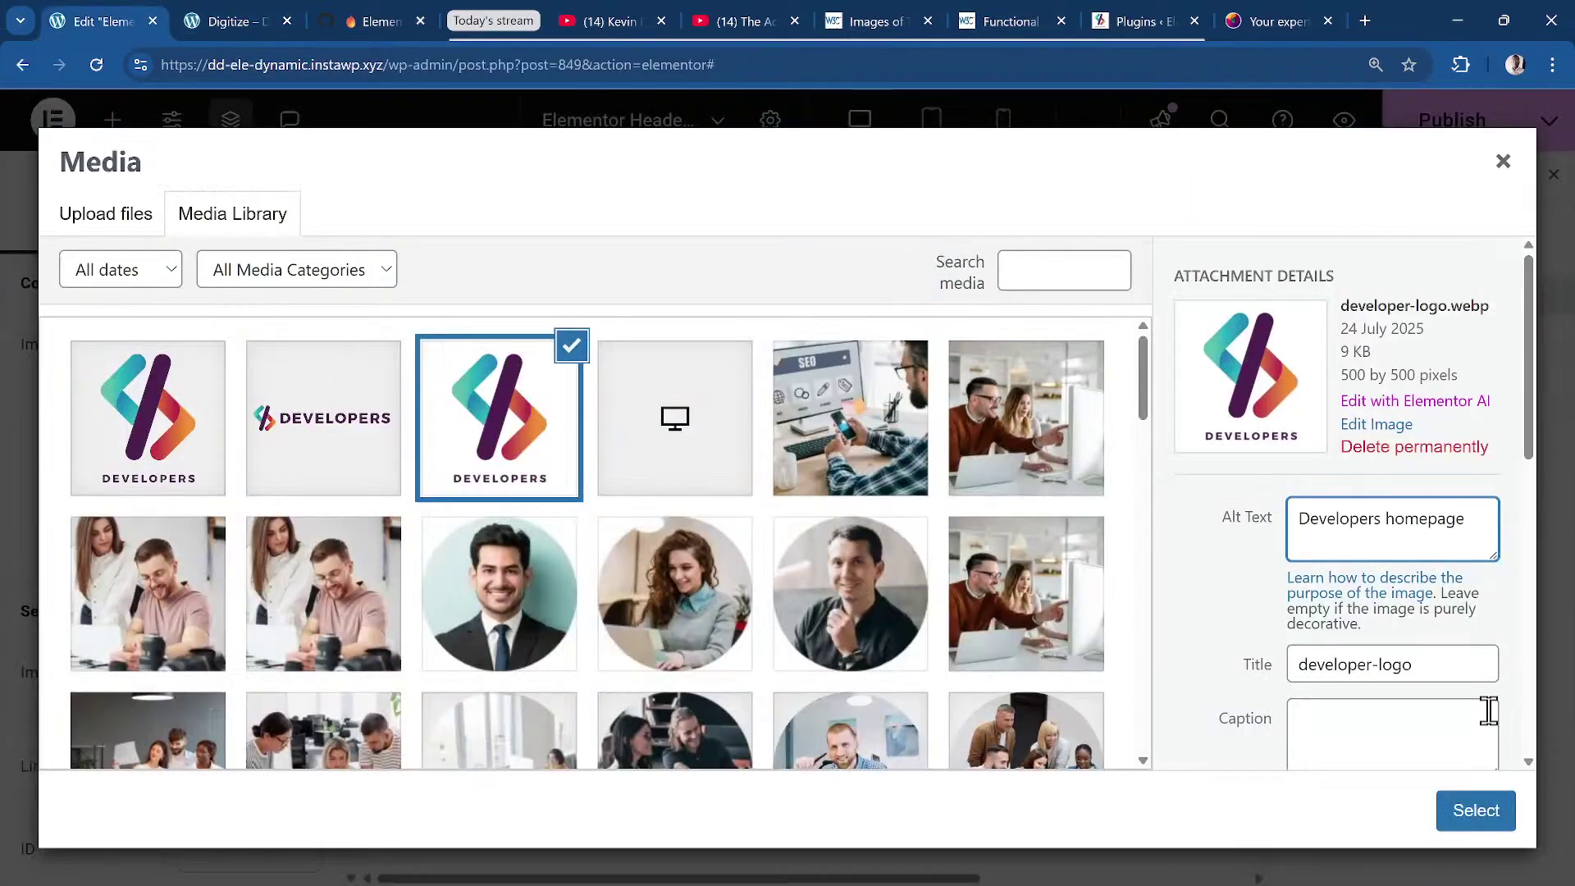
left_click(1453, 812)
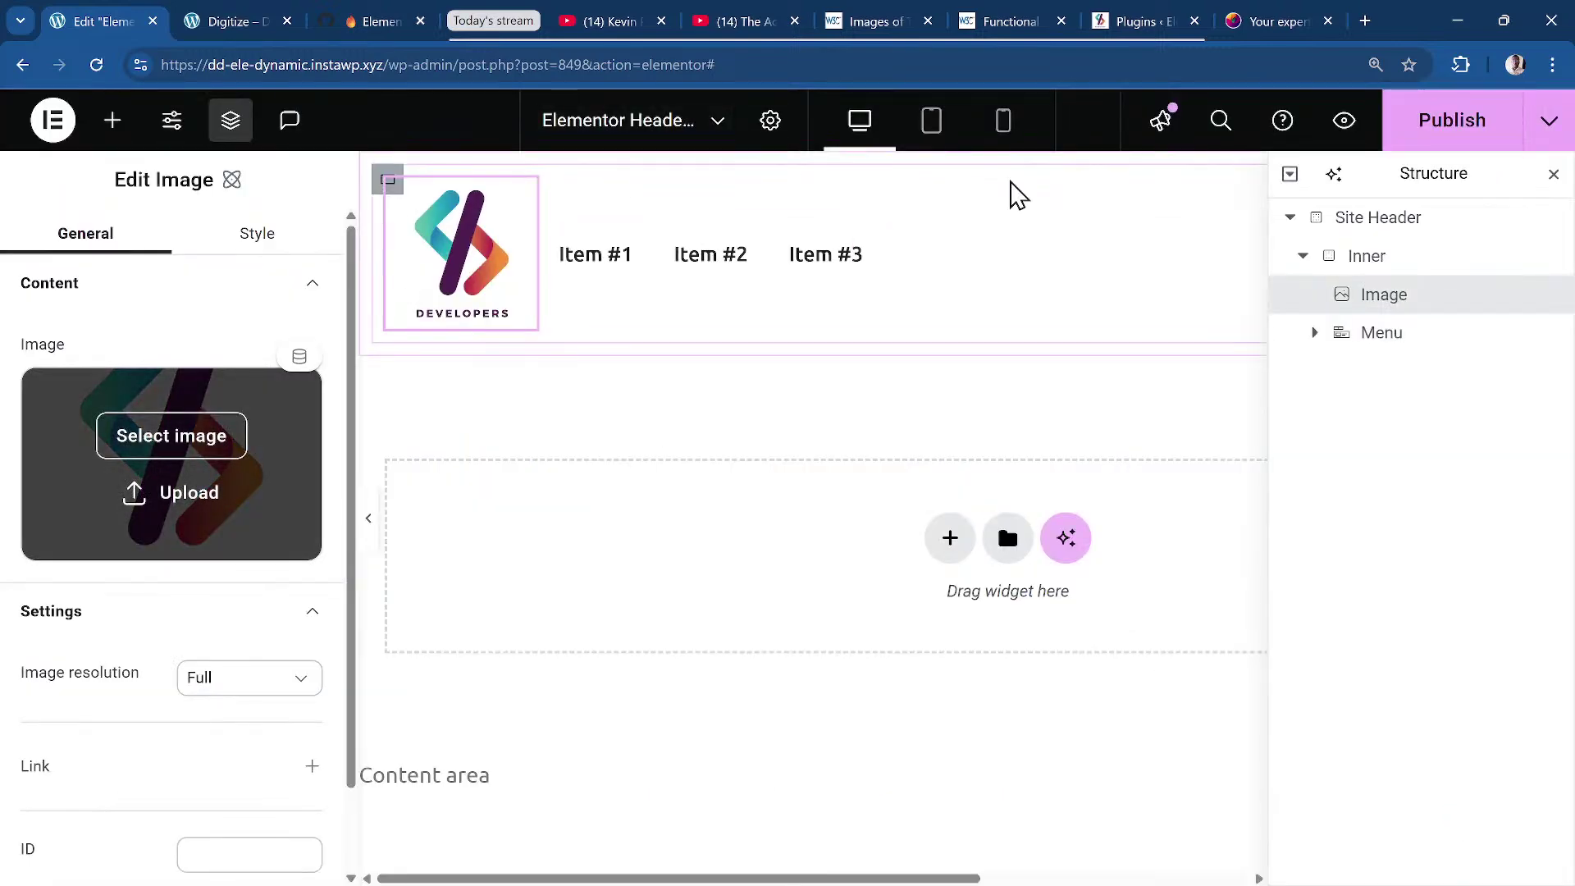
Change the title of the header Menu's first item to Home.
left_click(867, 259)
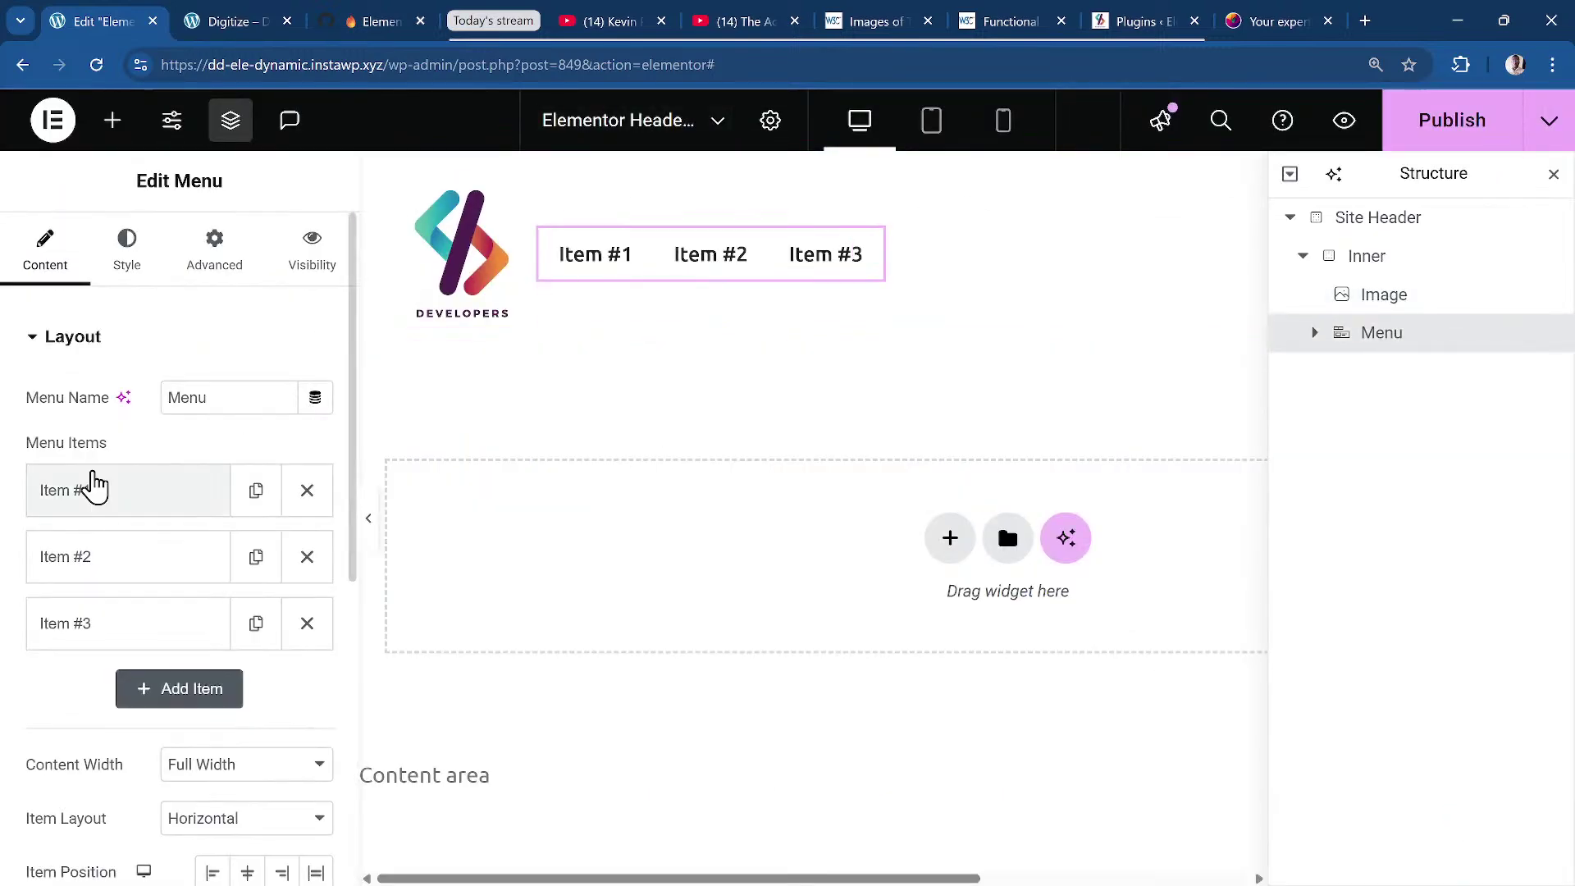
left_click(123, 489)
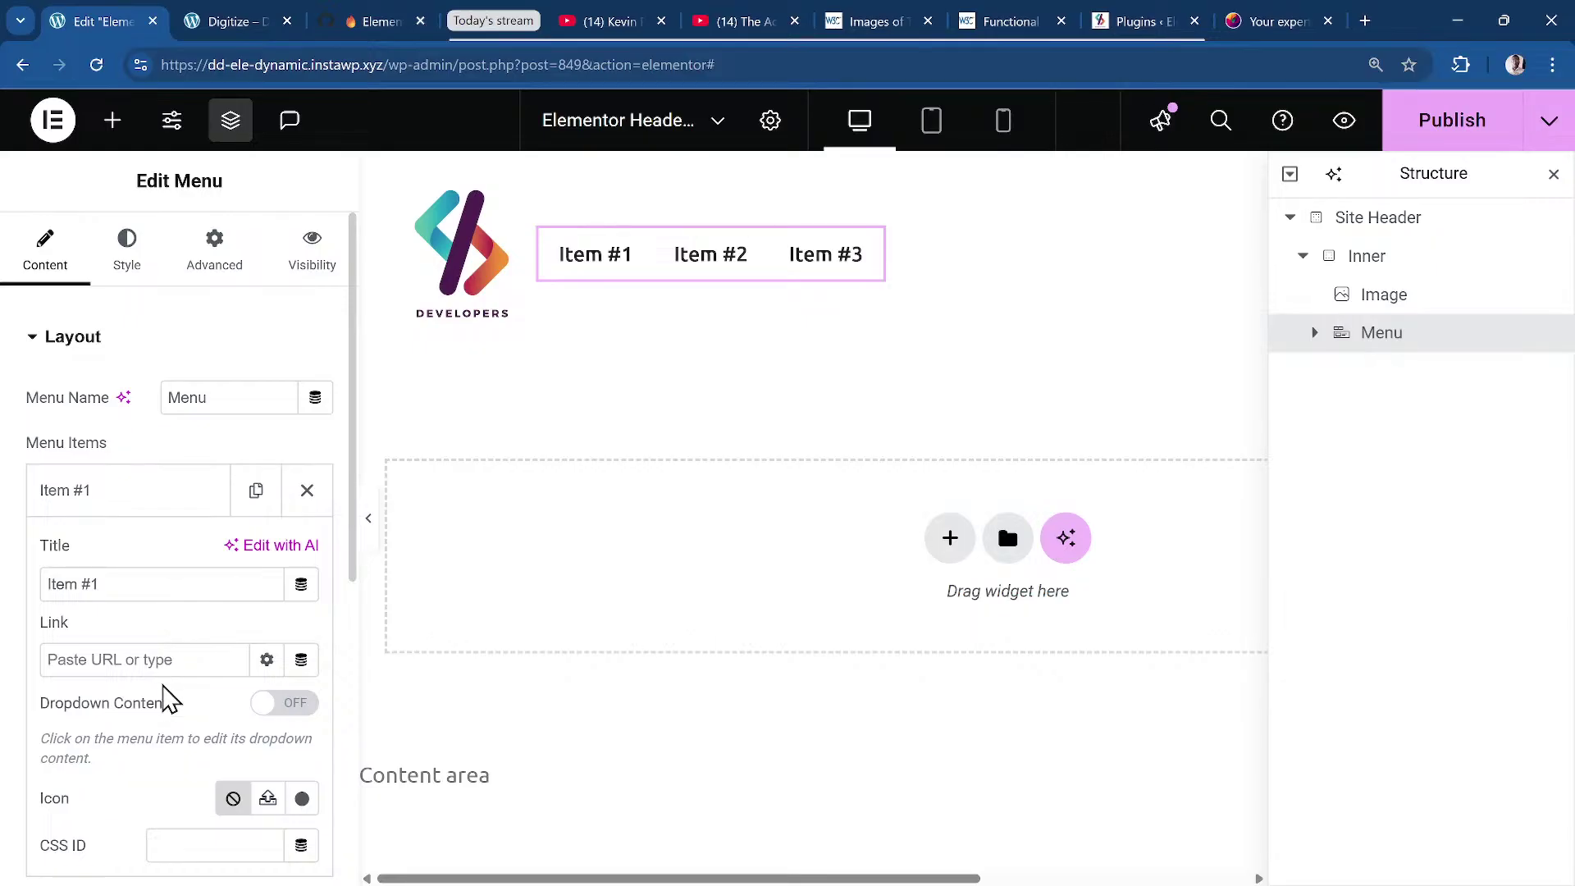
left_click(152, 584)
key("ctrl+a")
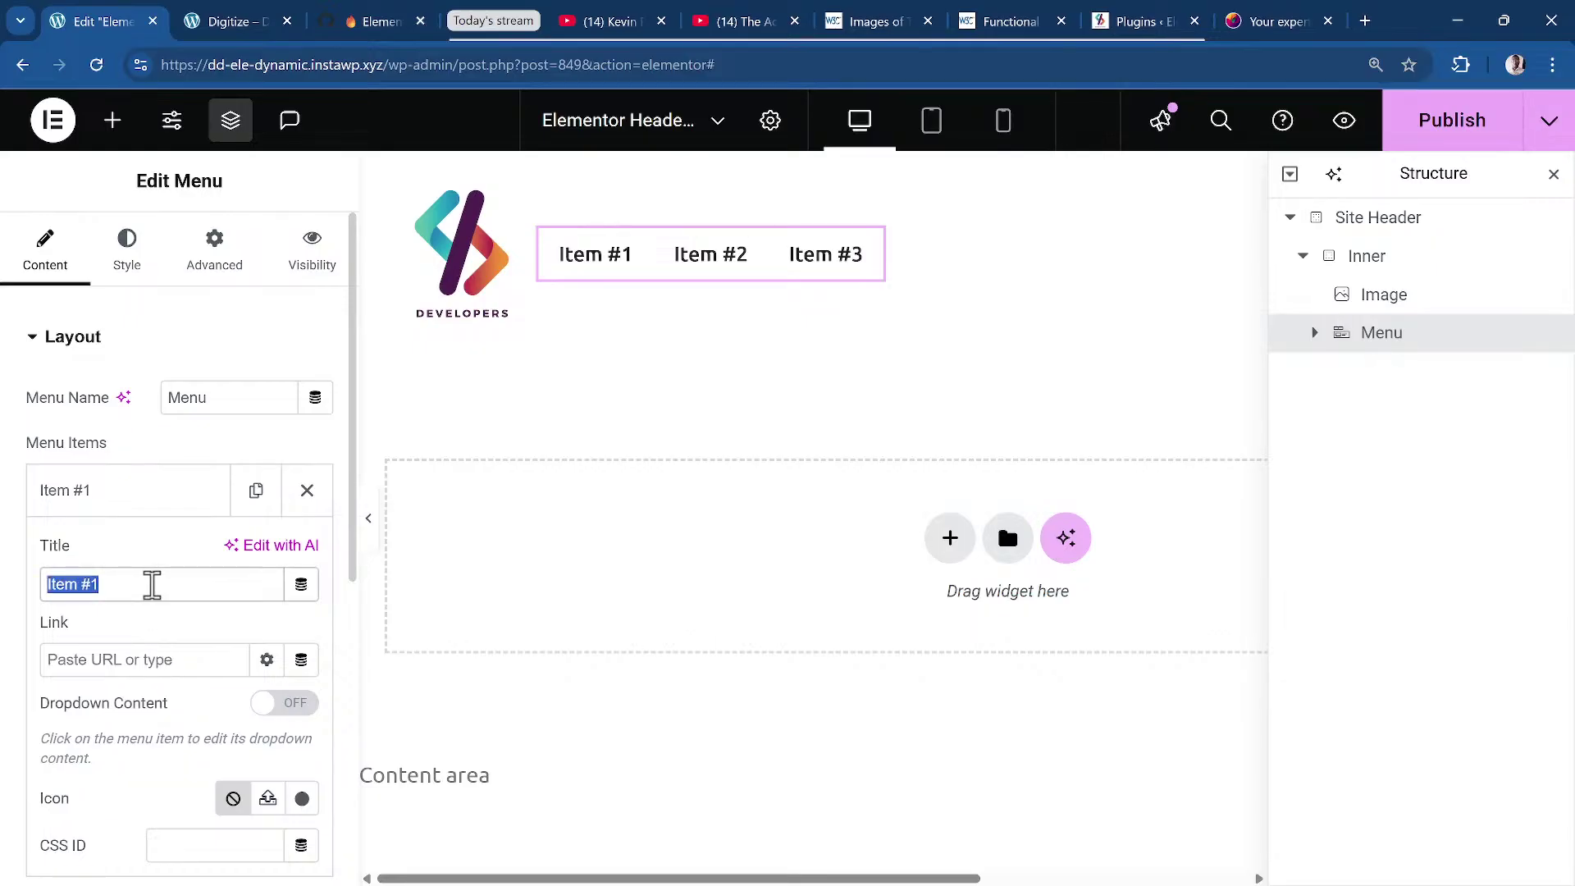
type("Home")
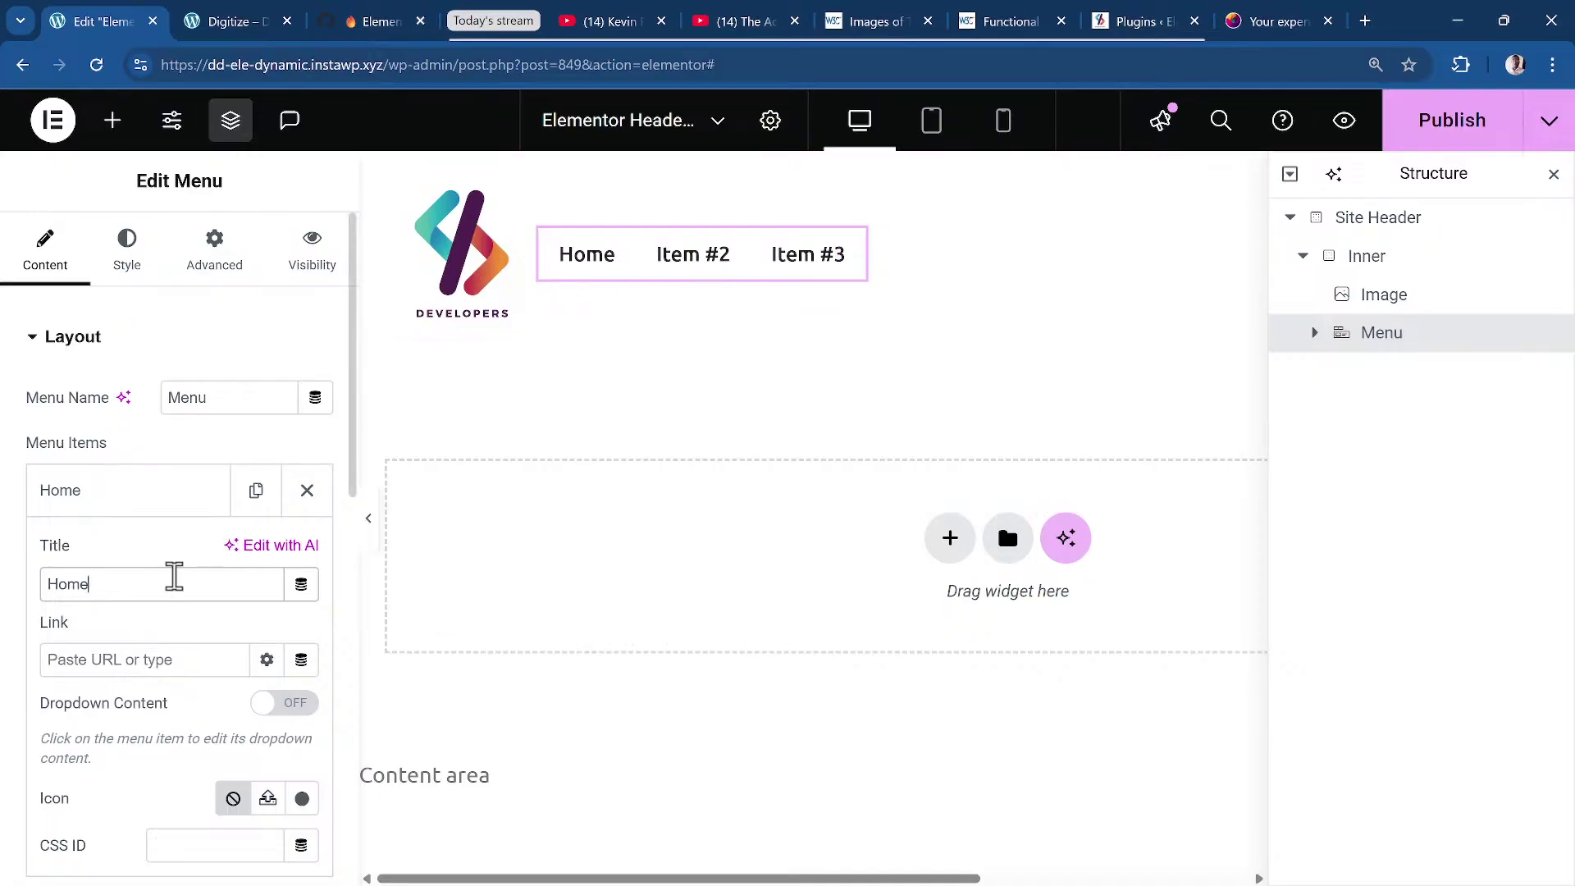
type("#")
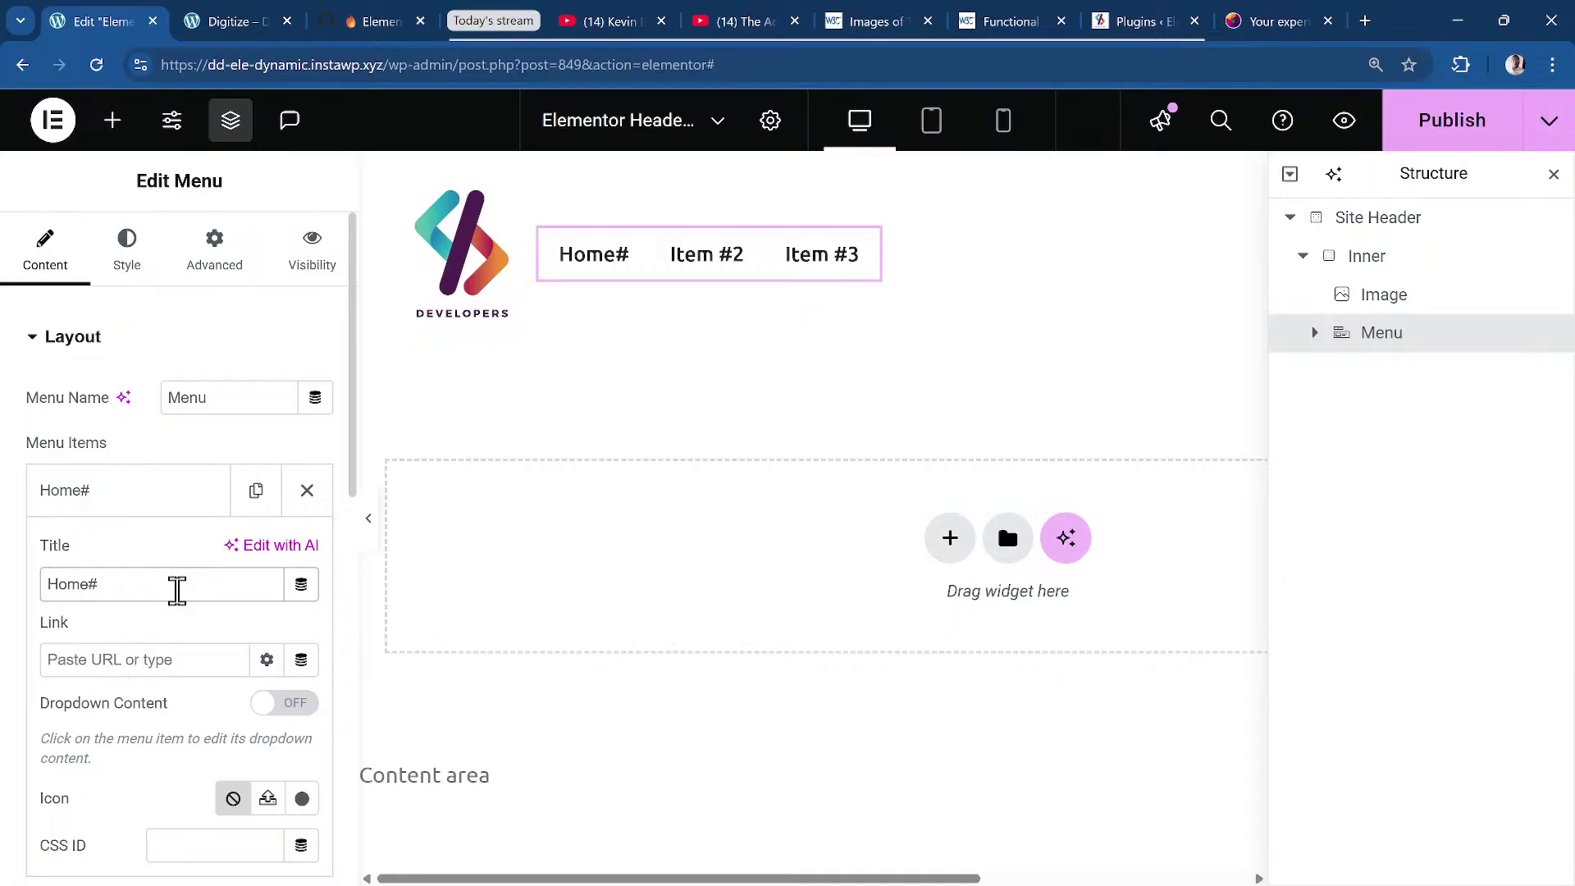
key("BackSpace")
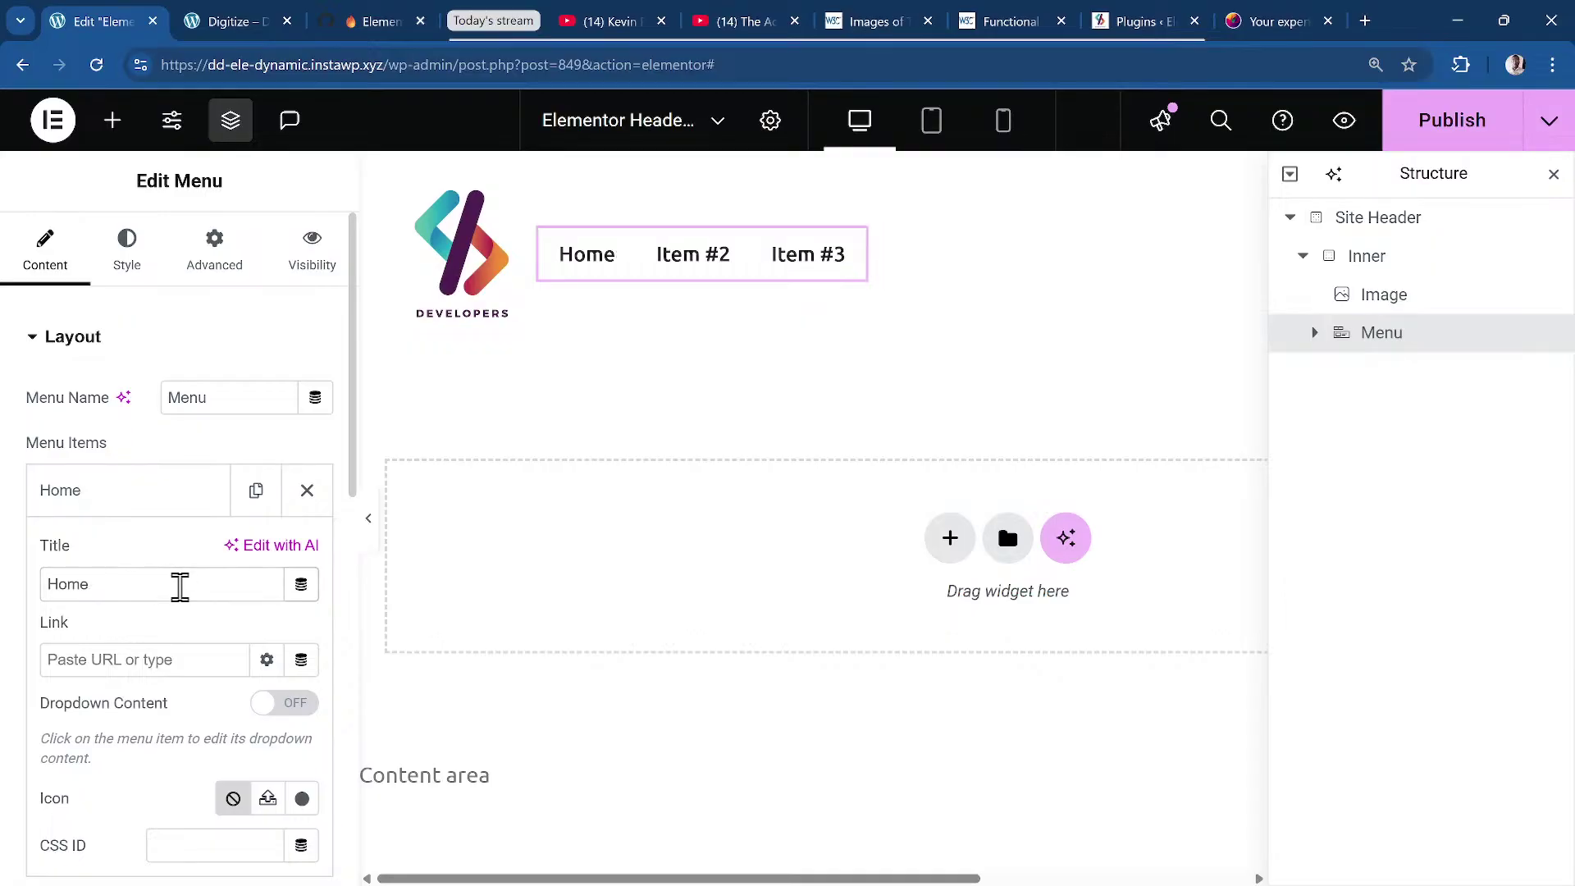
Set the Home menu item's link to # and collapse its settings.
left_click(170, 658)
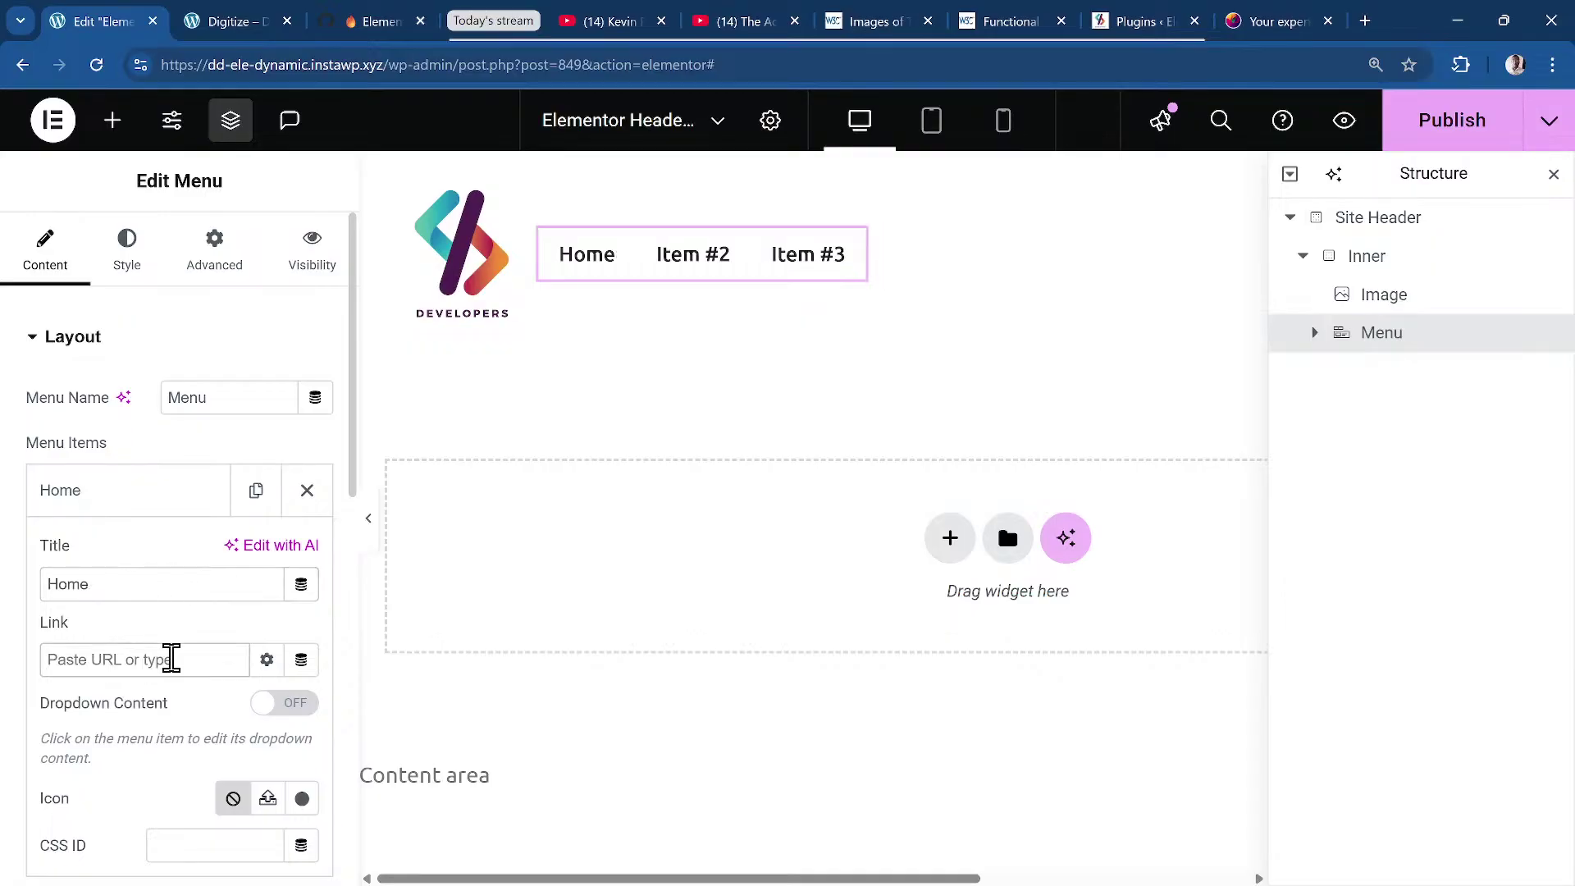
type("#")
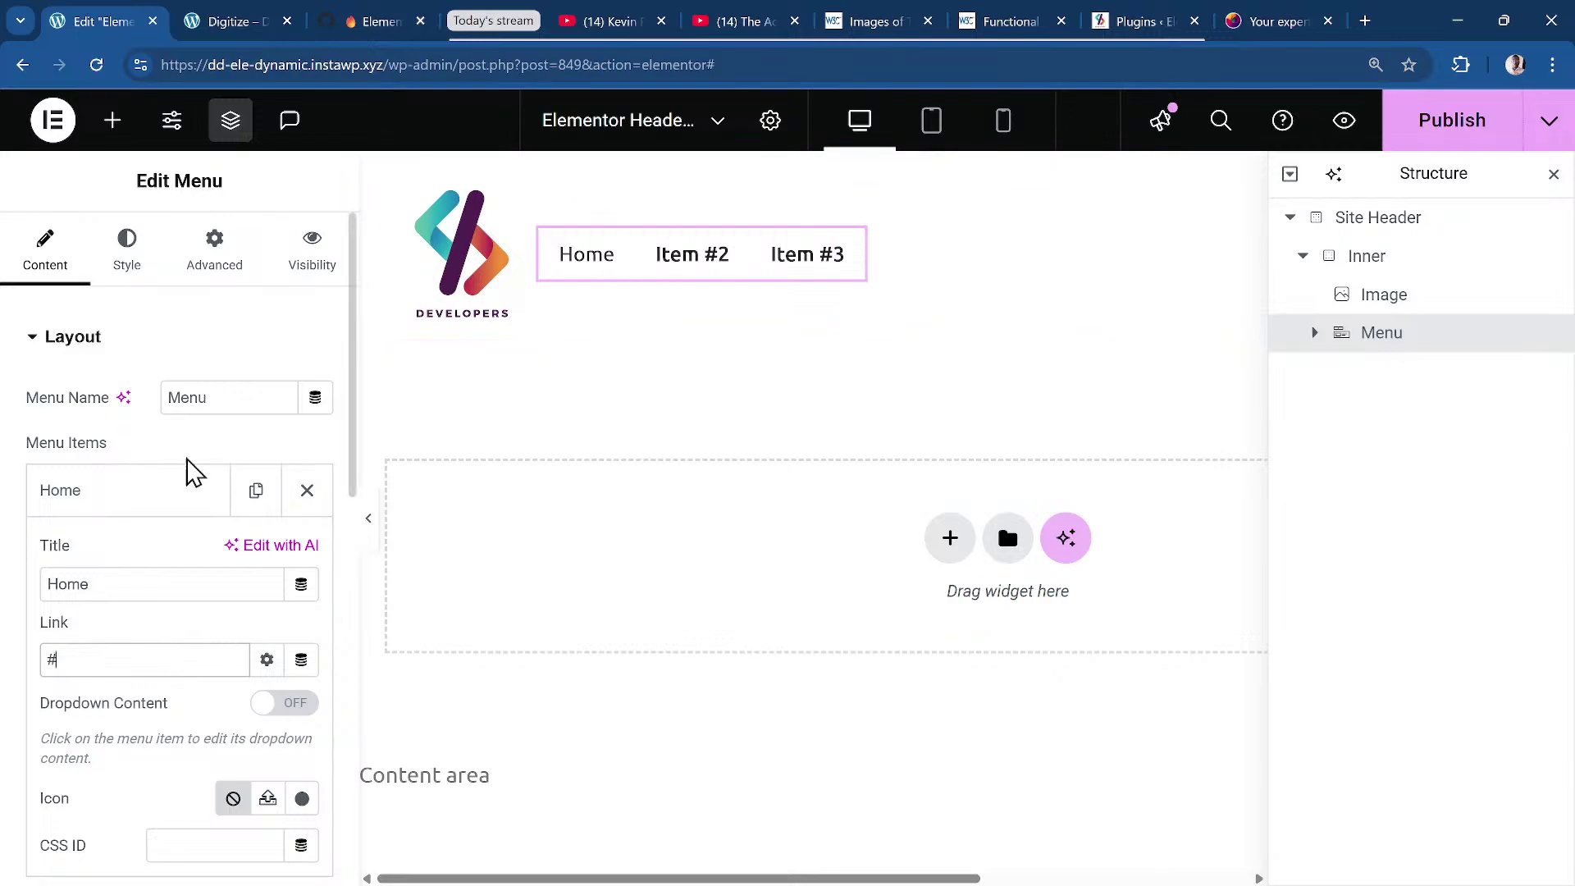
scroll(146, 456, "down", 1)
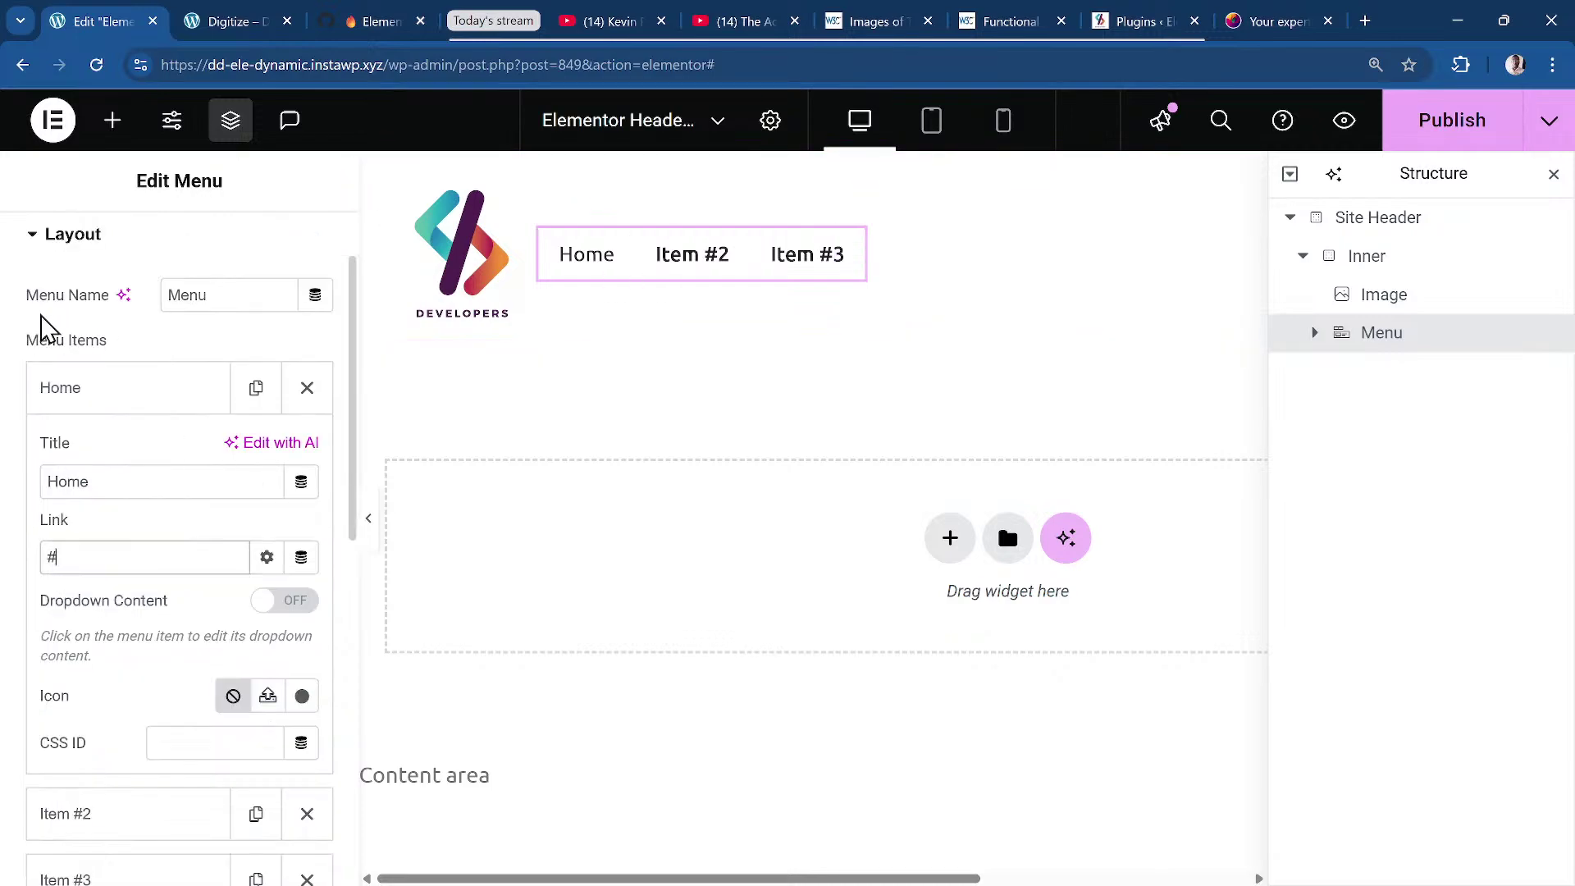
left_click(116, 381)
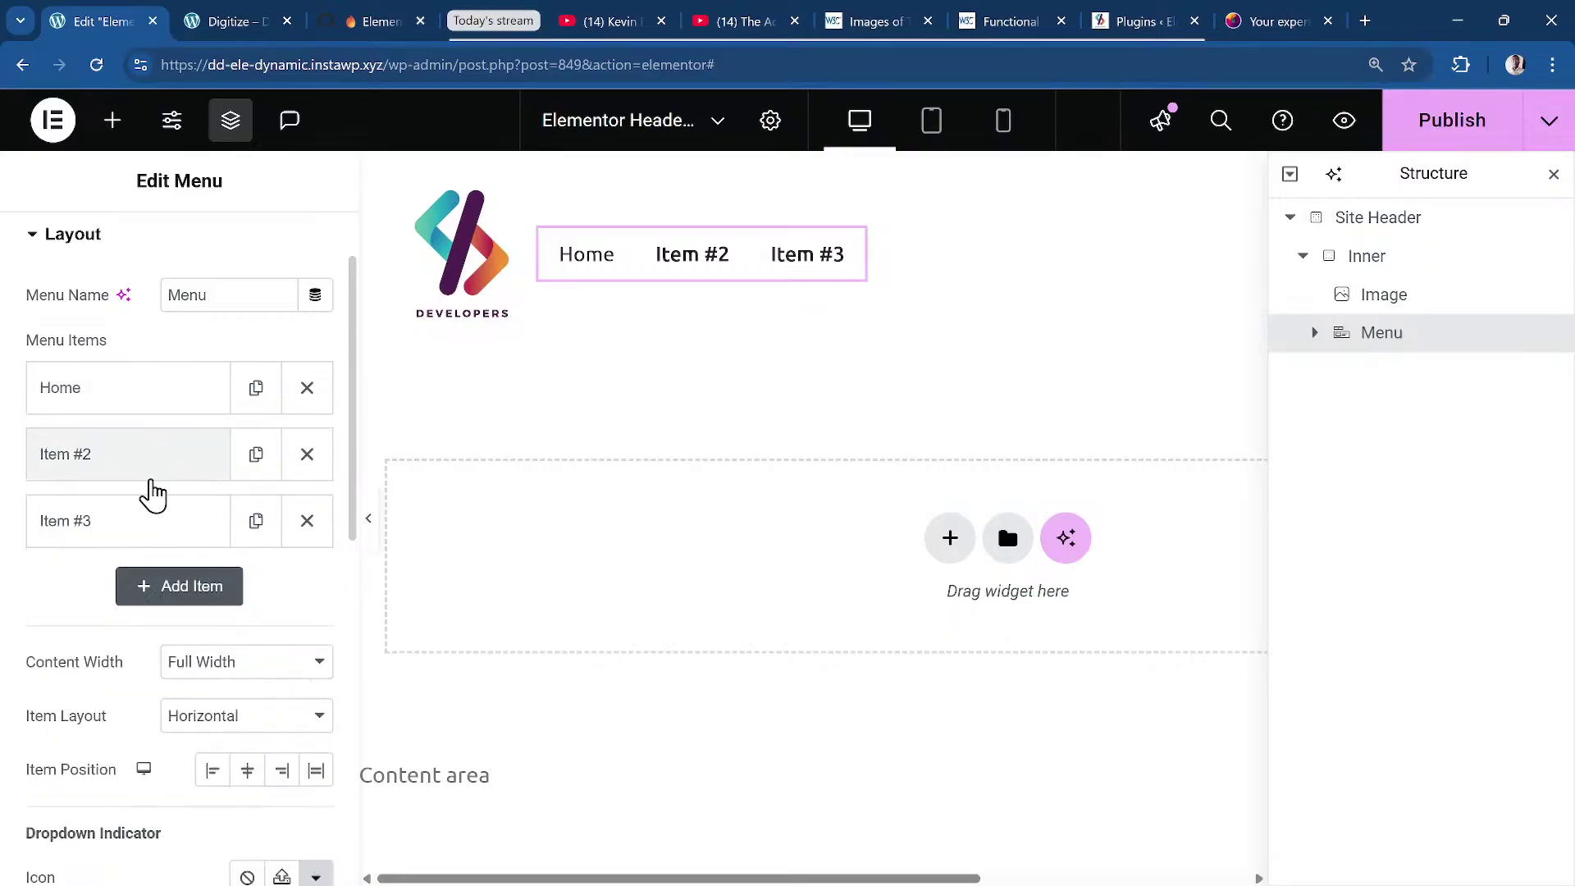
Rename the header Menu's second item to Contact and set its link to #.
left_click(151, 456)
triple_click(170, 552)
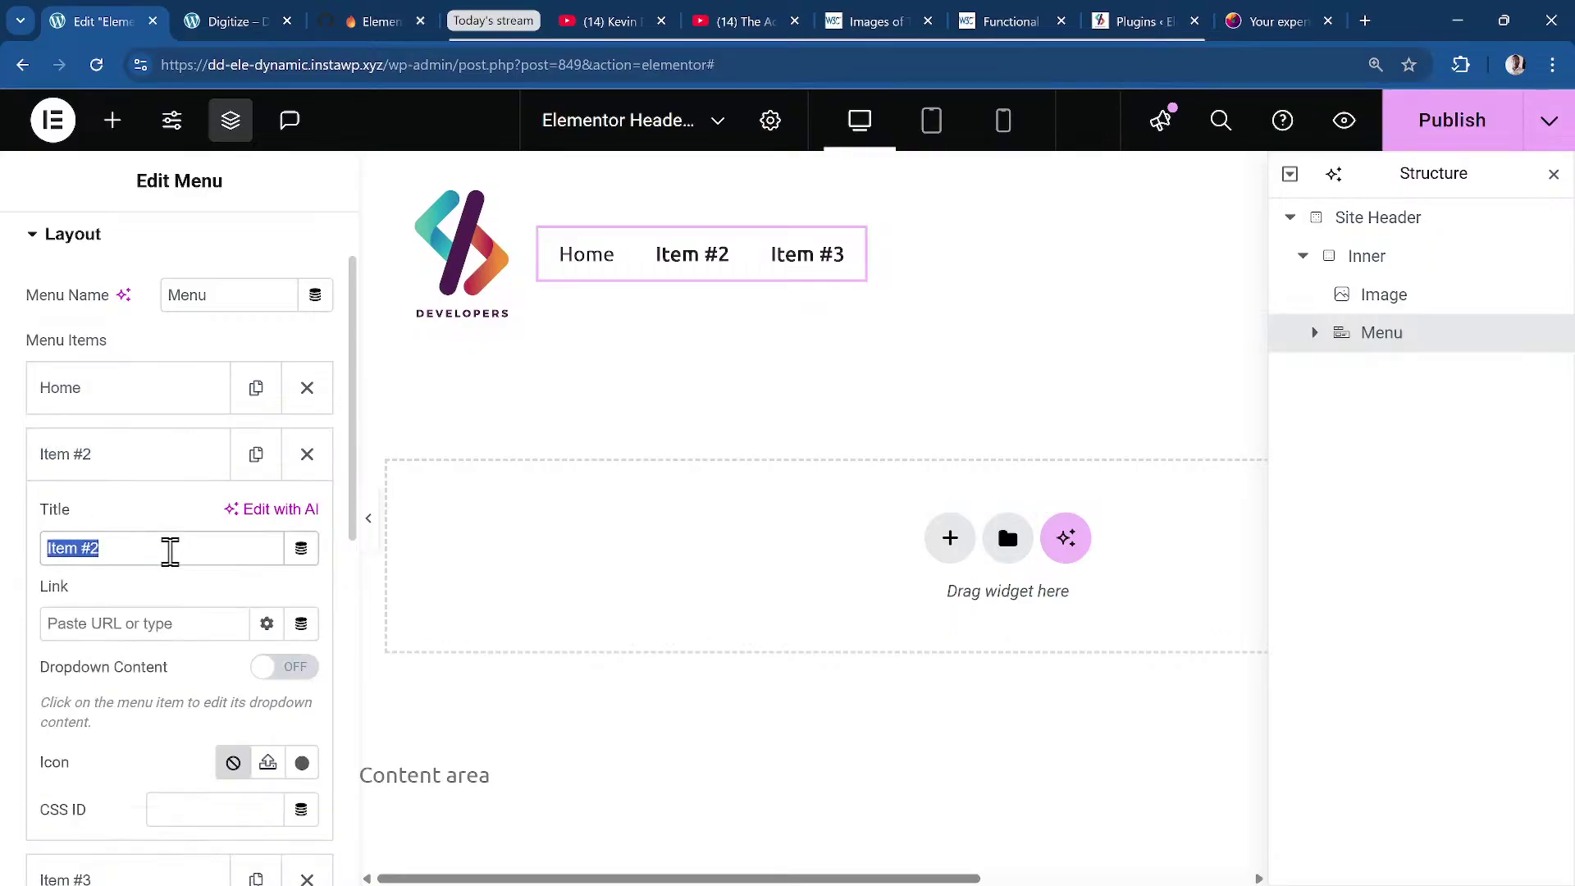
type("Contact")
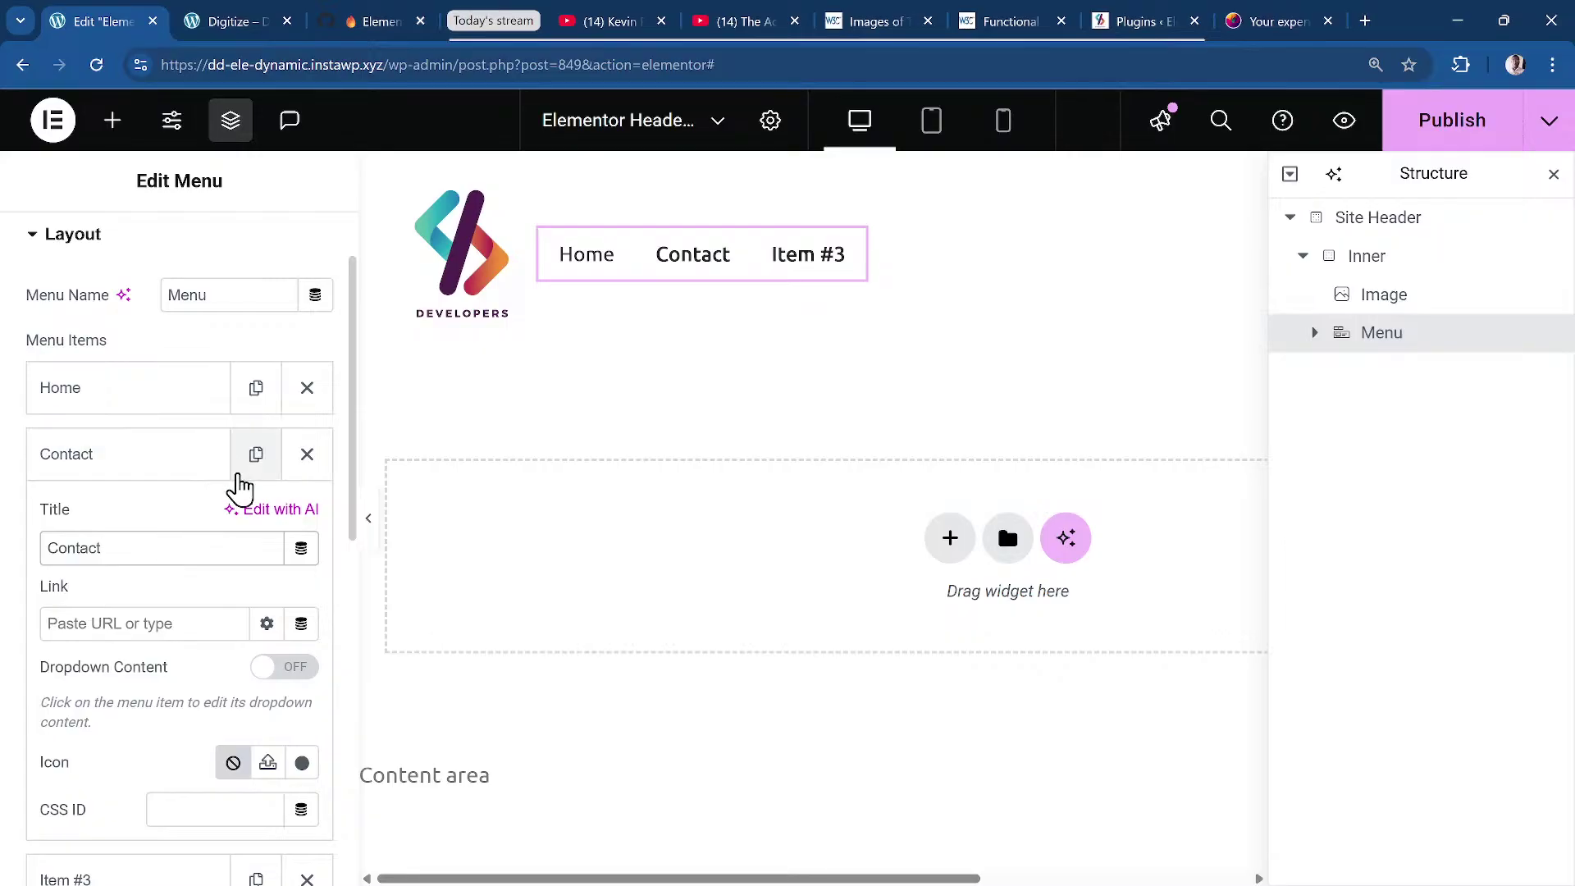
scroll(199, 615, "down", 1)
left_click(170, 531)
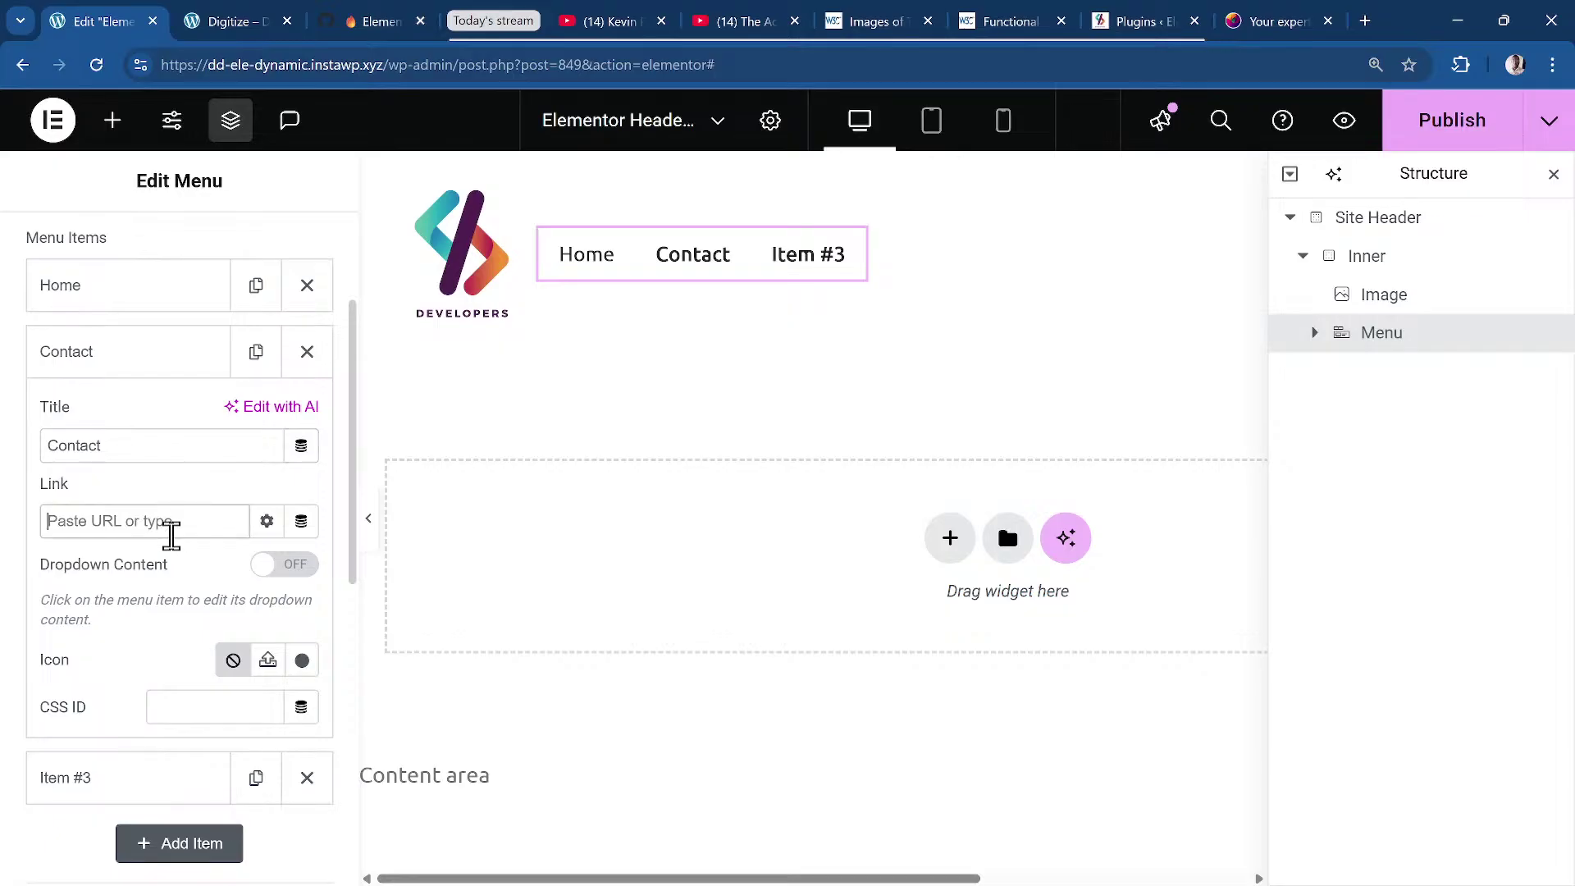
type("#")
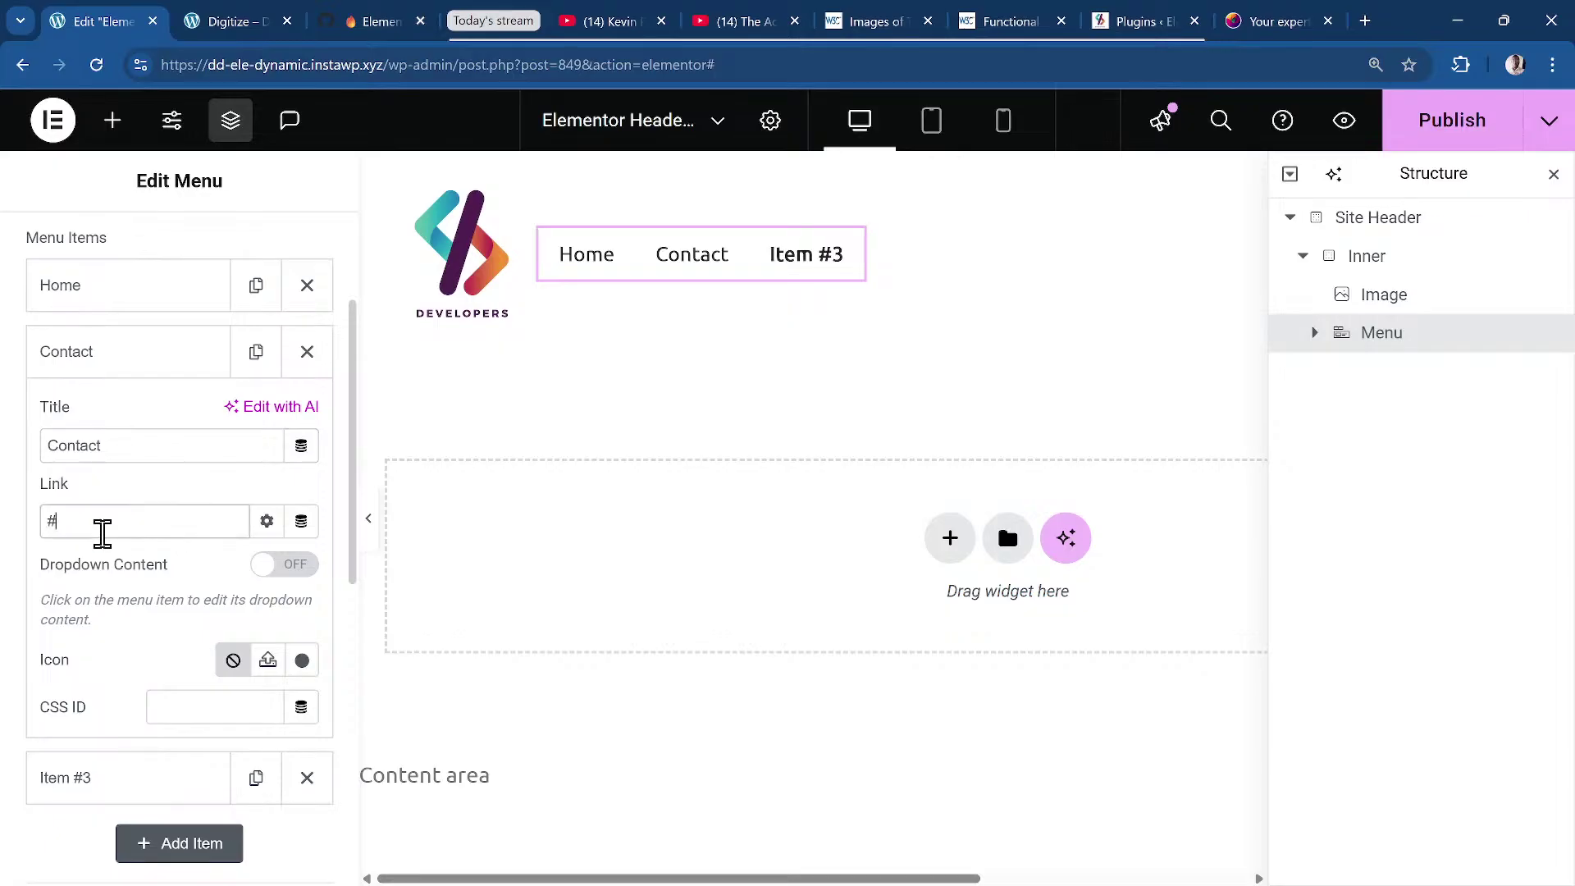
left_click(186, 353)
Rename the header Menu's third item to Blog and set its link to #.
left_click(74, 420)
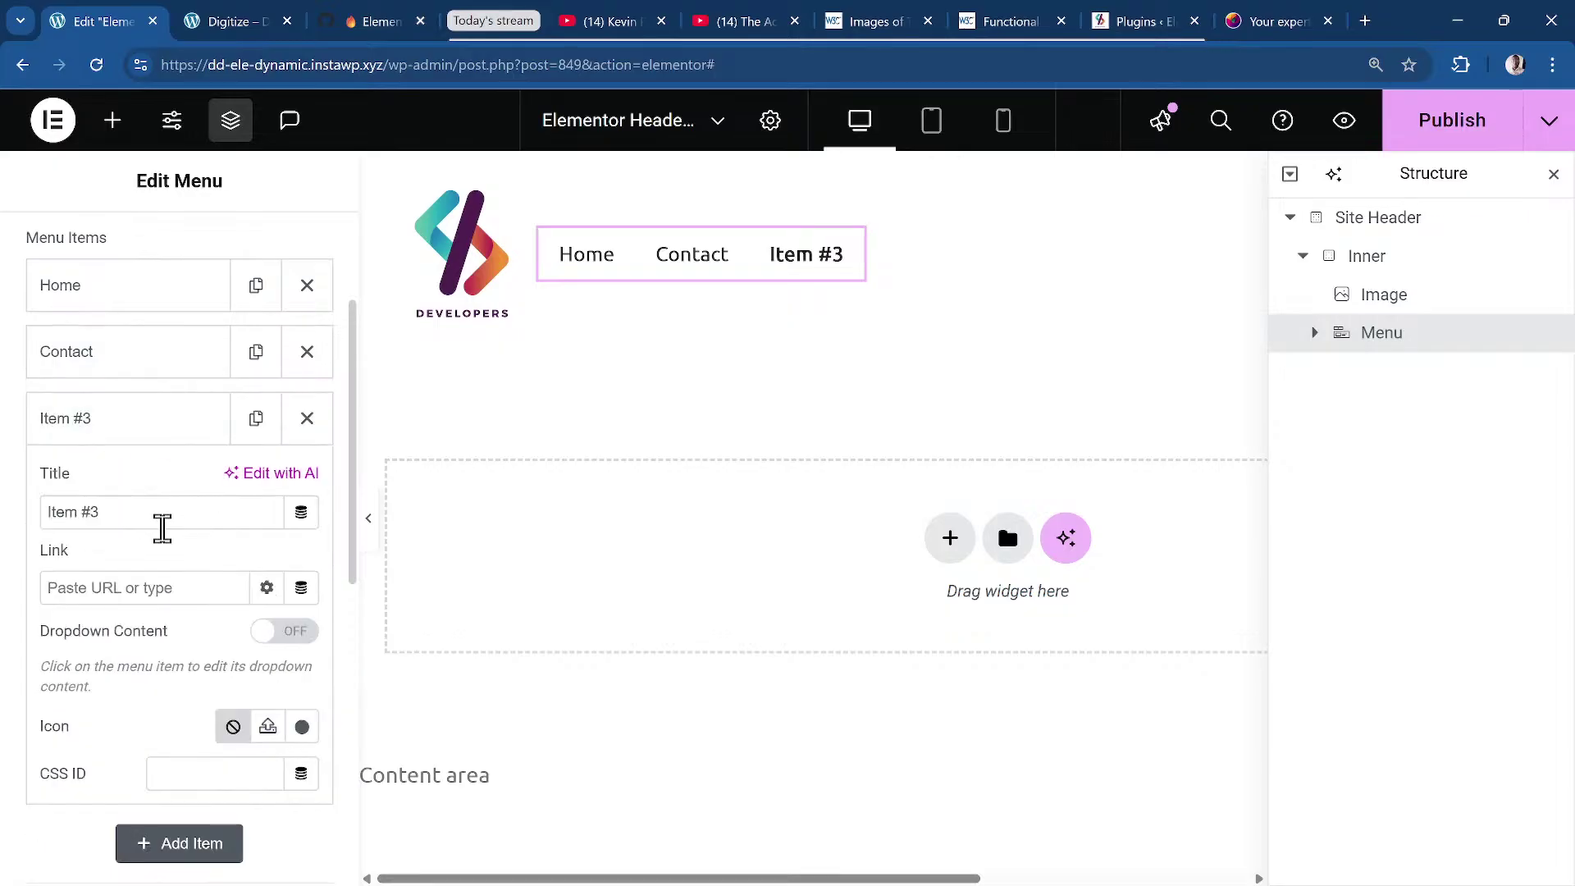
double_click(162, 527)
triple_click(162, 528)
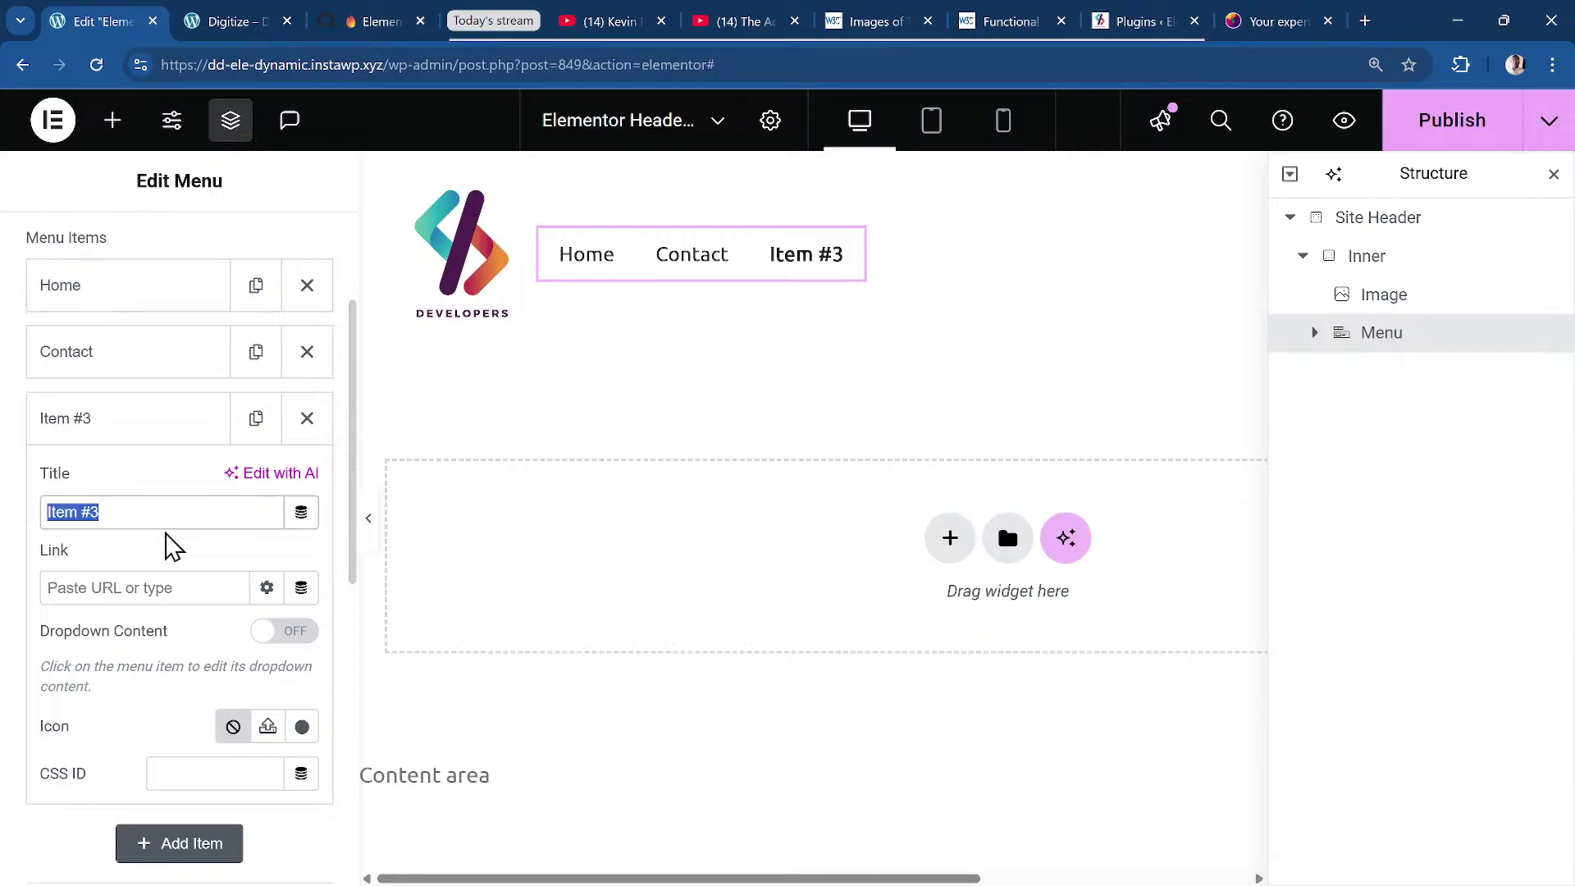
type("Bk")
key("BackSpace")
type("log")
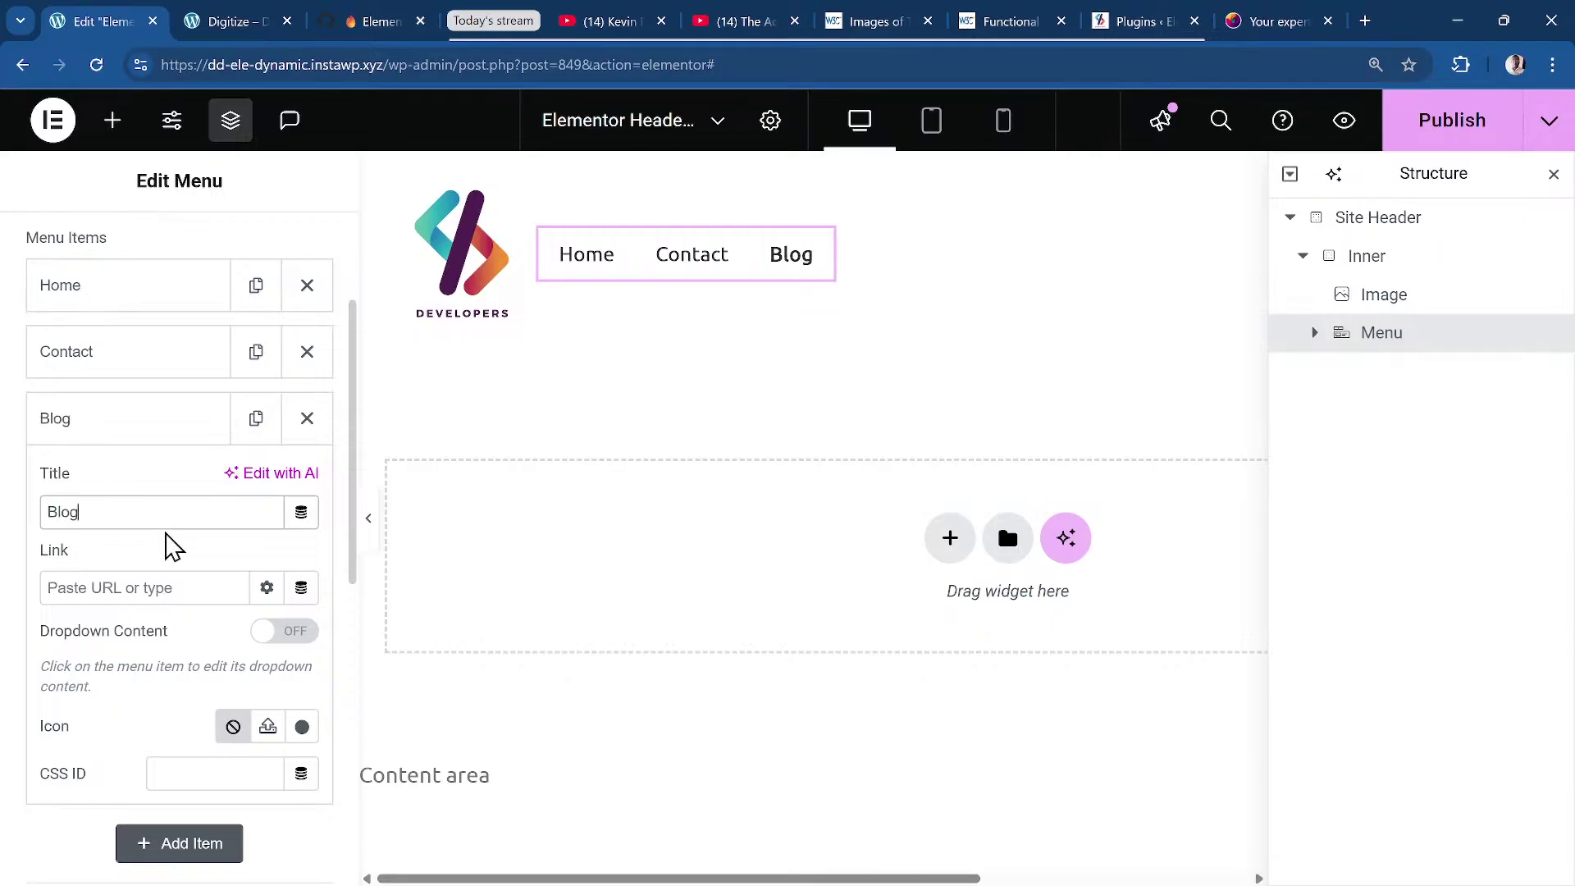
left_click(180, 588)
type("#")
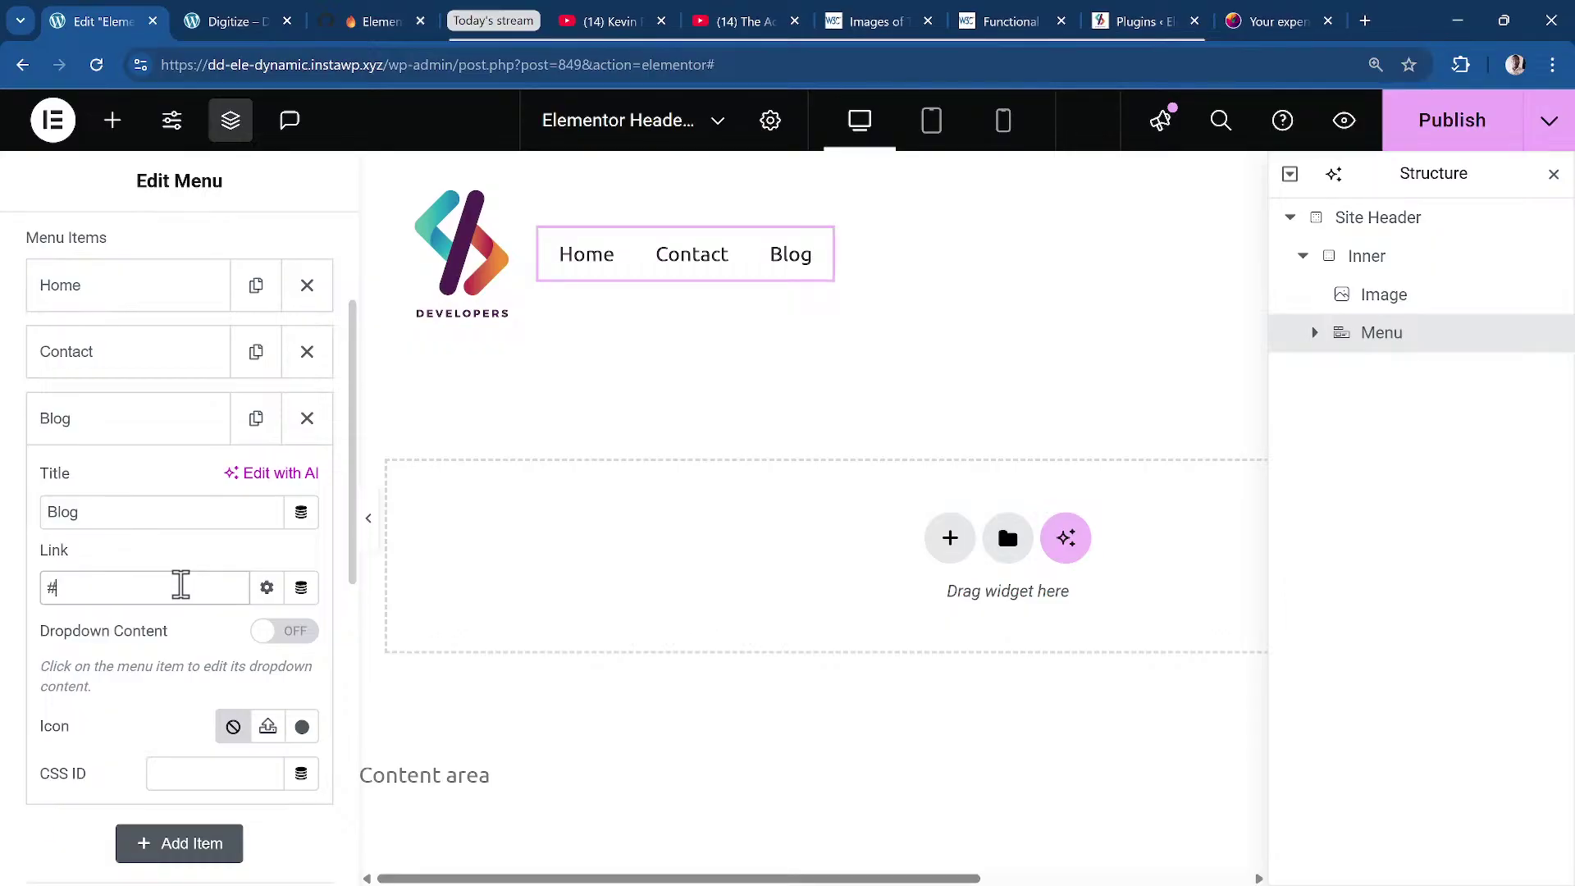
Set the Inner flexbox's content justification to space-between in its header class and publish the template.
left_click(1355, 262)
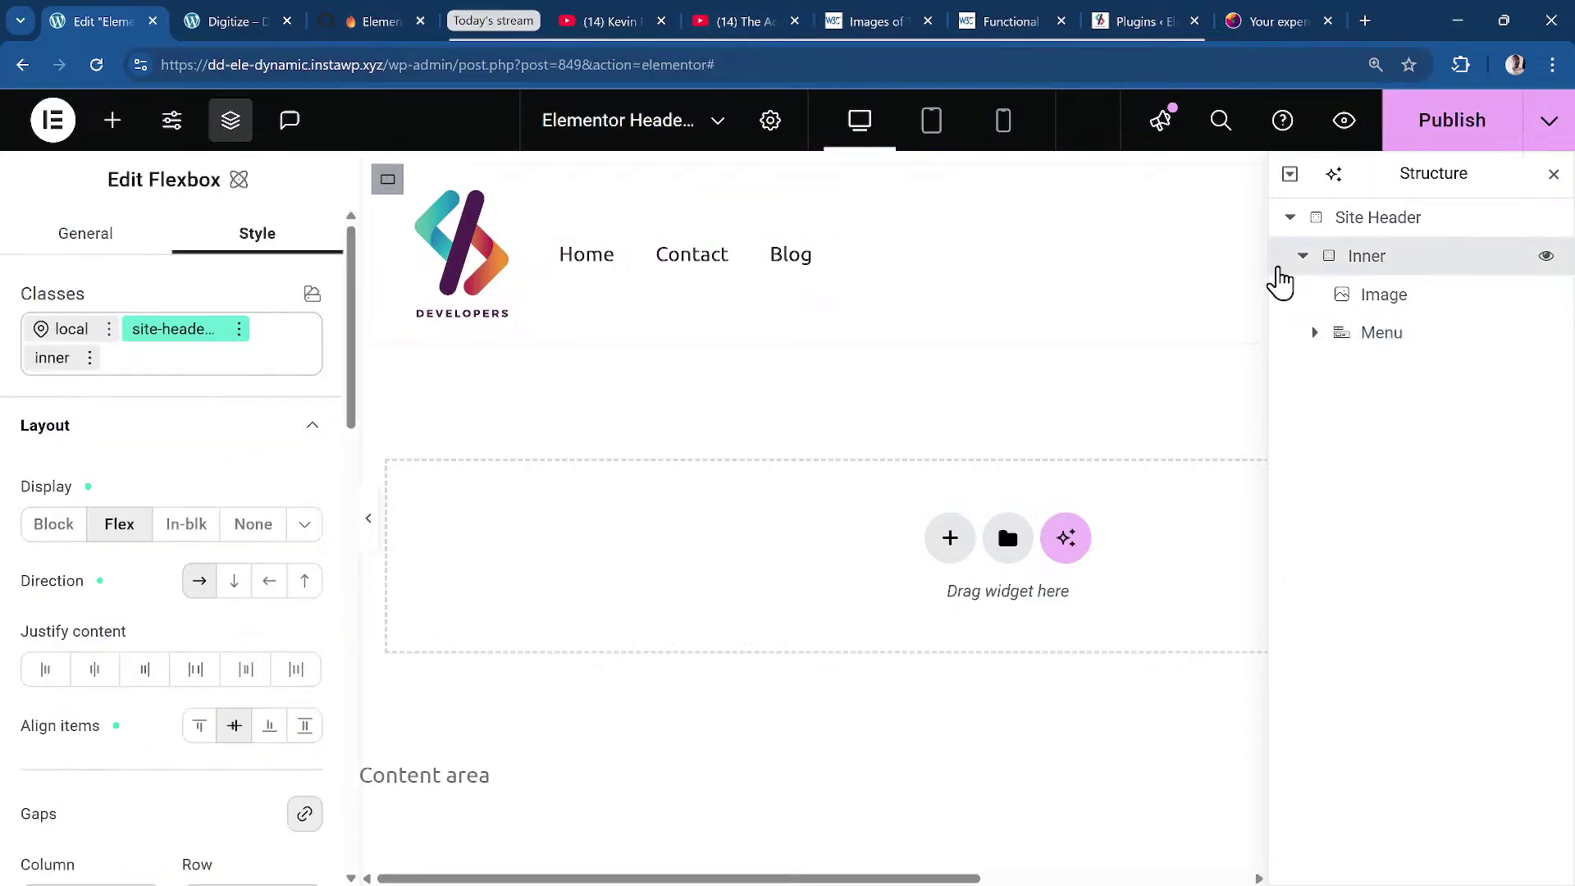
scroll(241, 572, "down", 1)
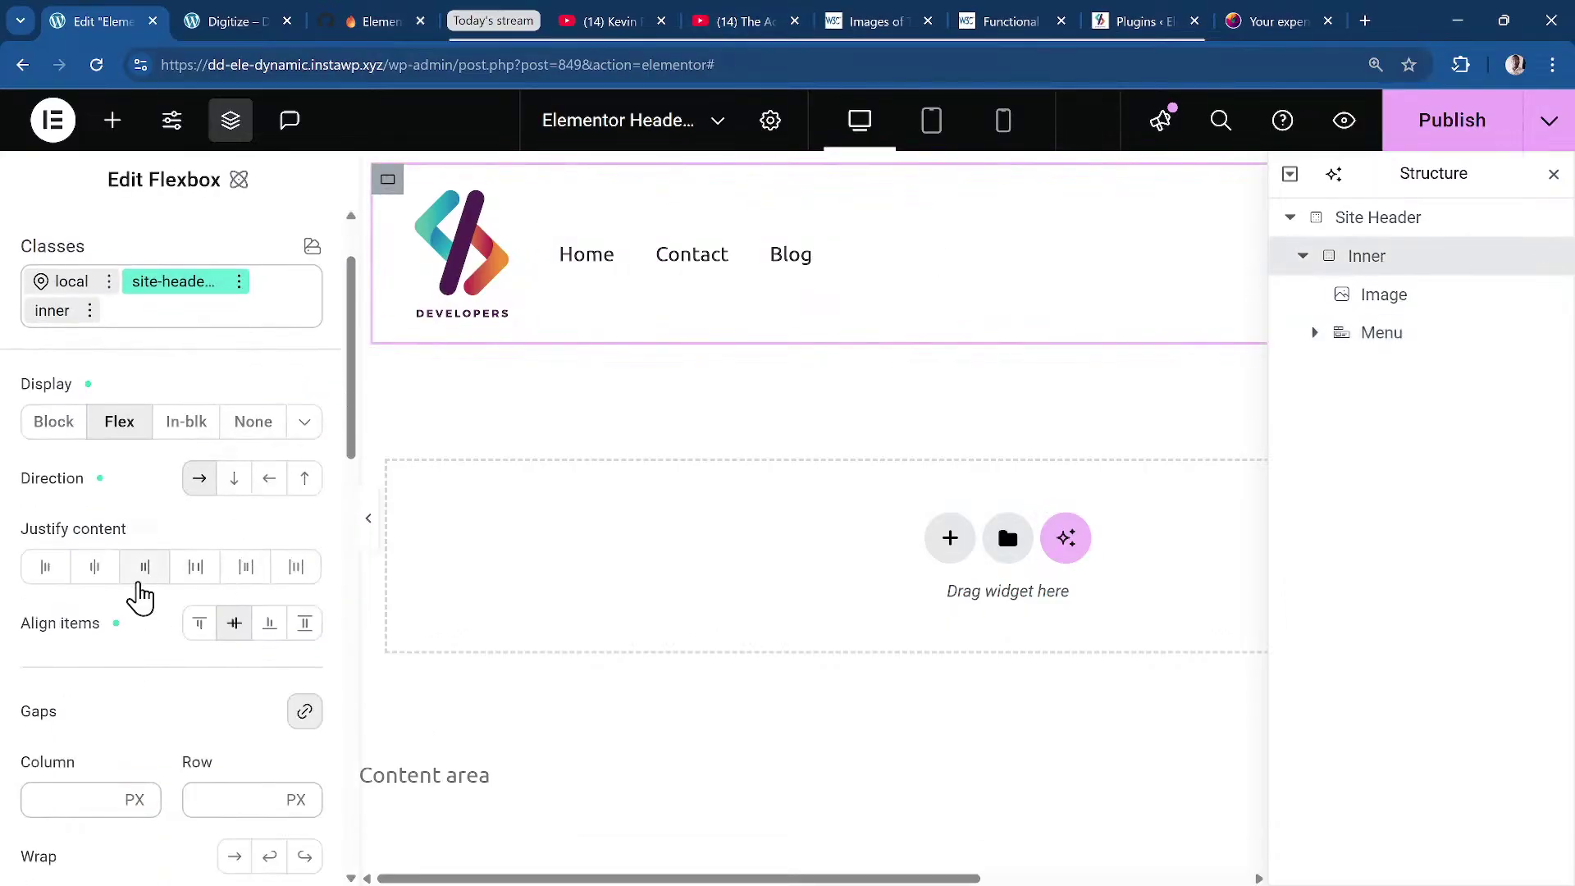
left_click(197, 574)
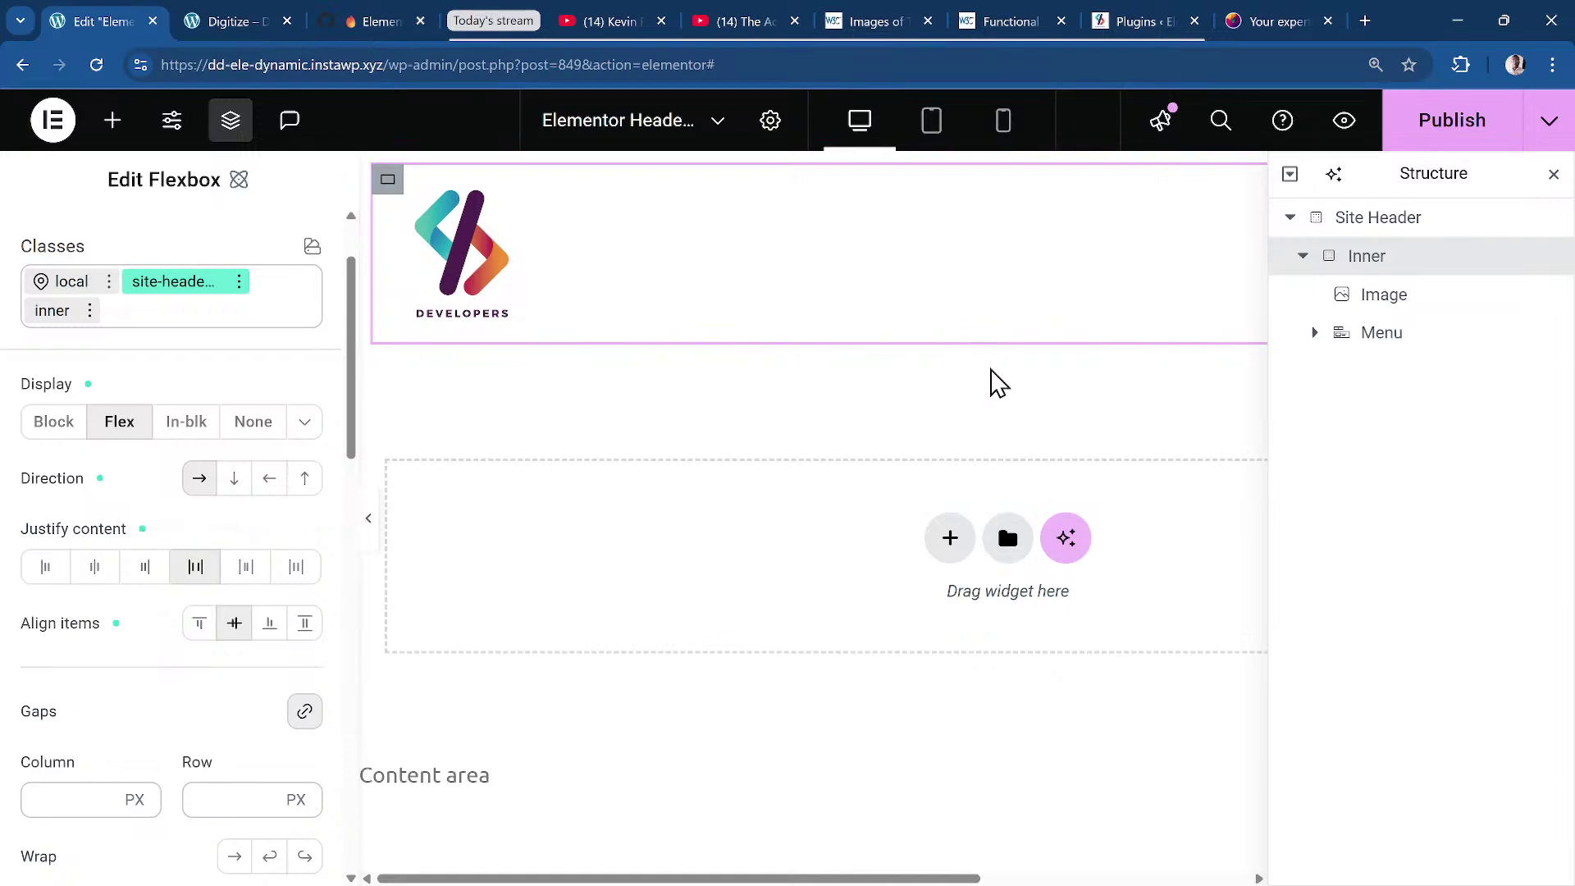
left_click(1450, 131)
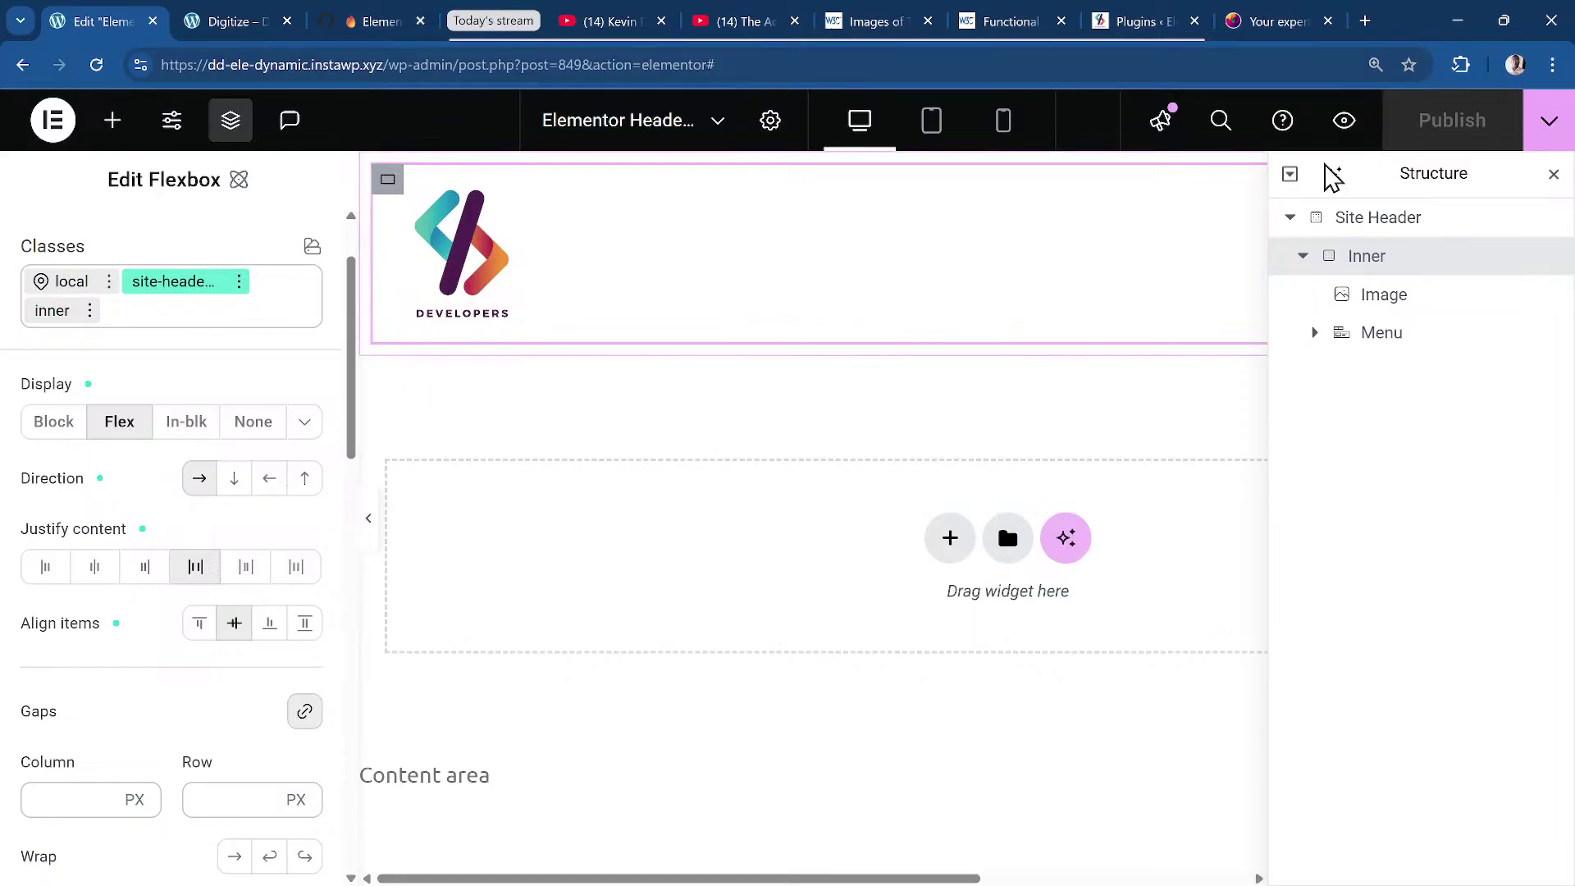
Undock the Structure tree, place it below the header navigation, and select the Site Header flexbox.
left_click_drag(1459, 154, 1229, 595)
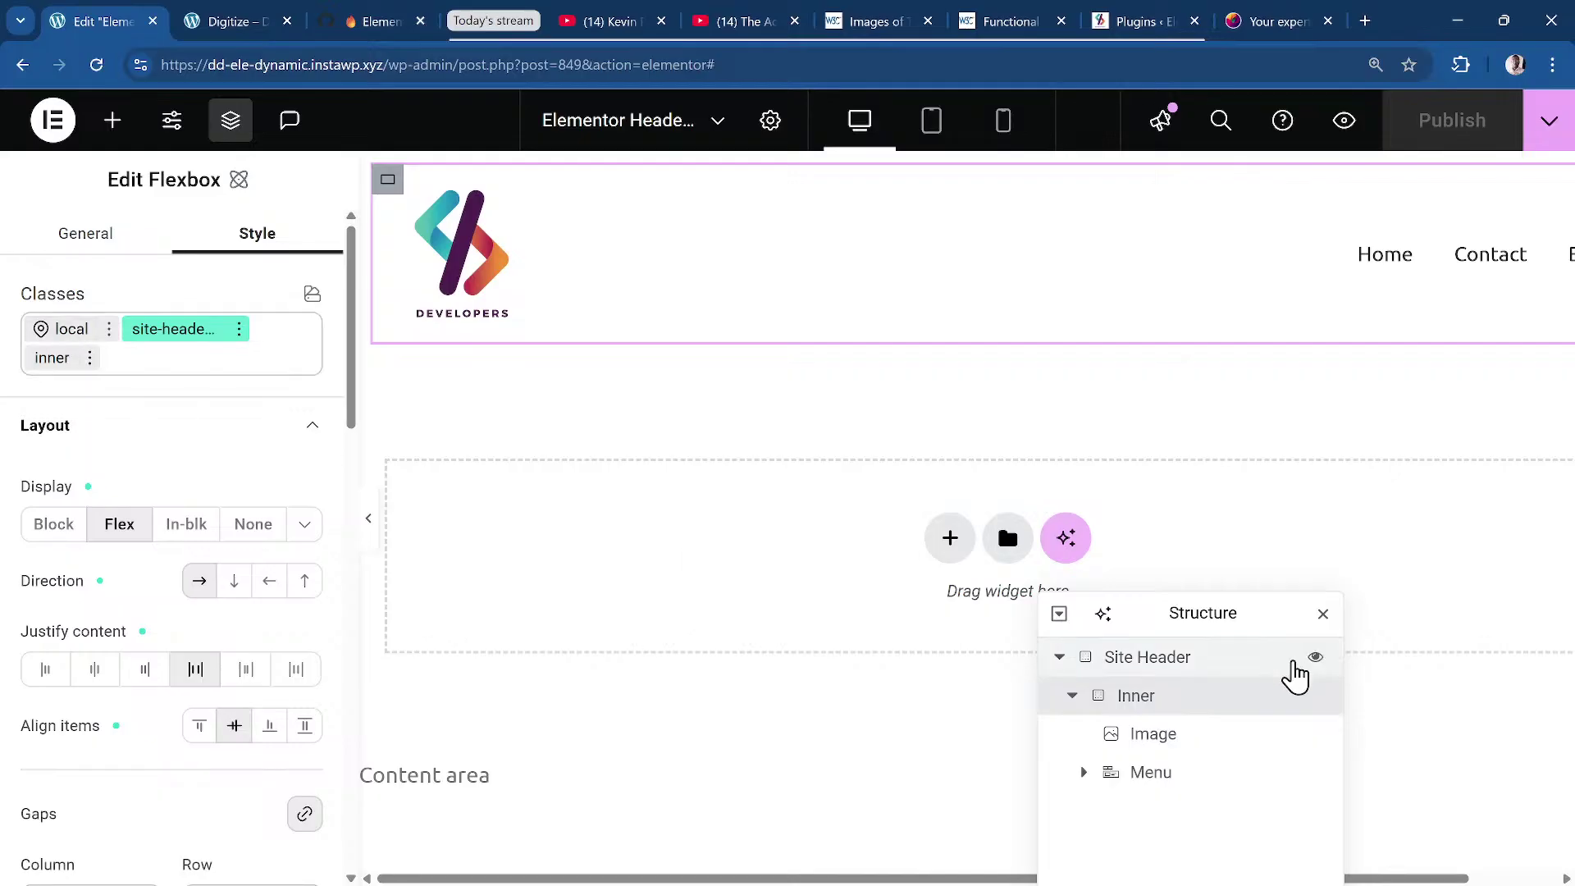
left_click_drag(1181, 591, 1228, 340)
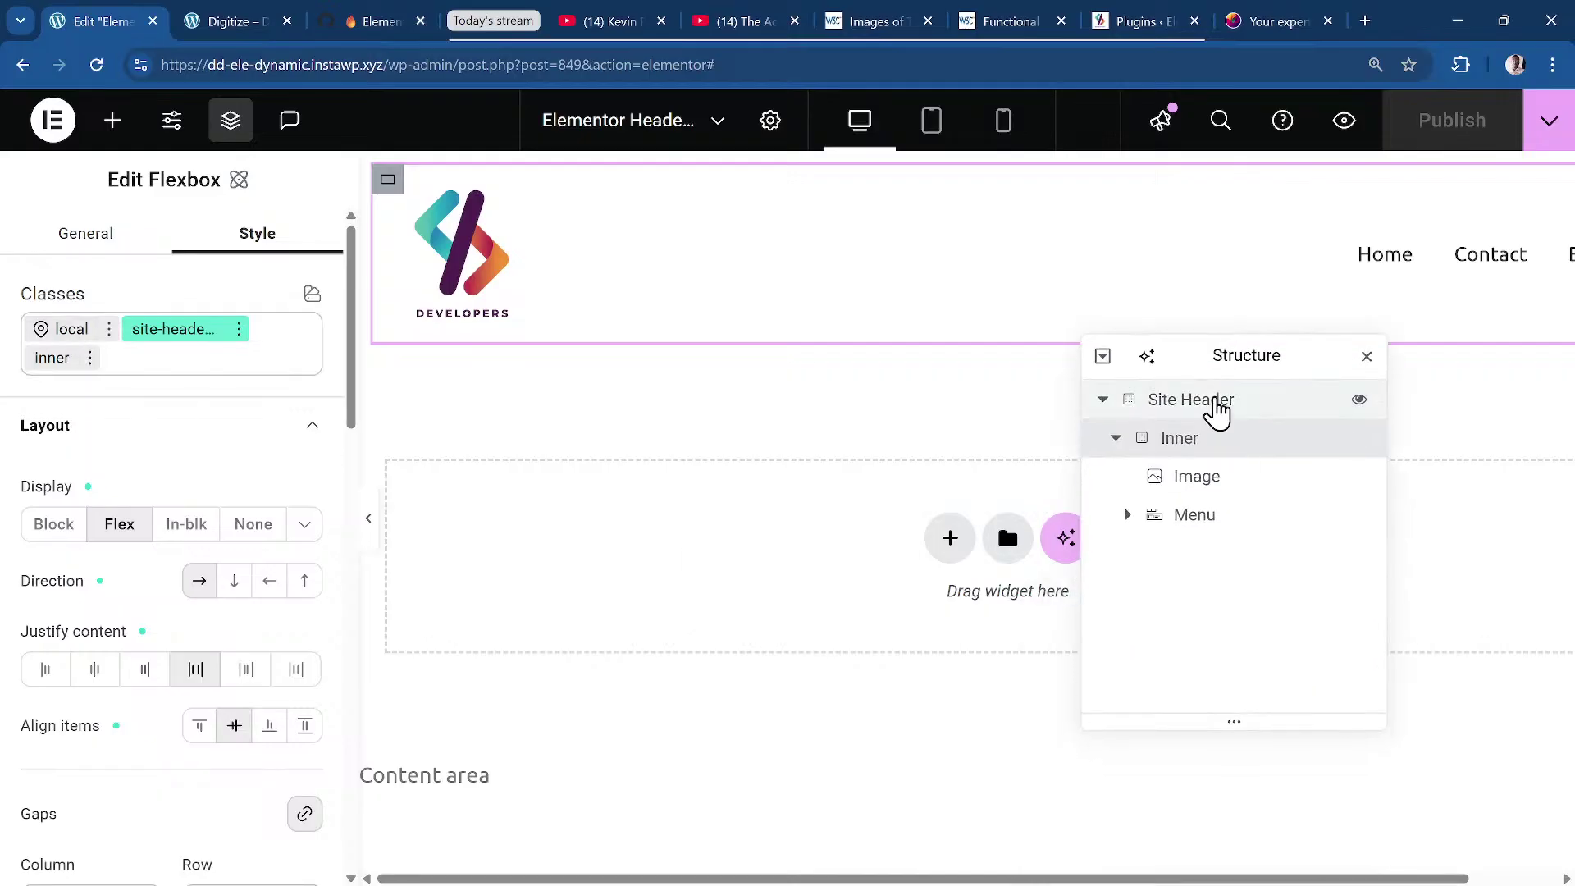
left_click(1214, 402)
Search the site's quick commands for core and open the Core Framework admin page.
key("ctrl+e")
type("gt temp")
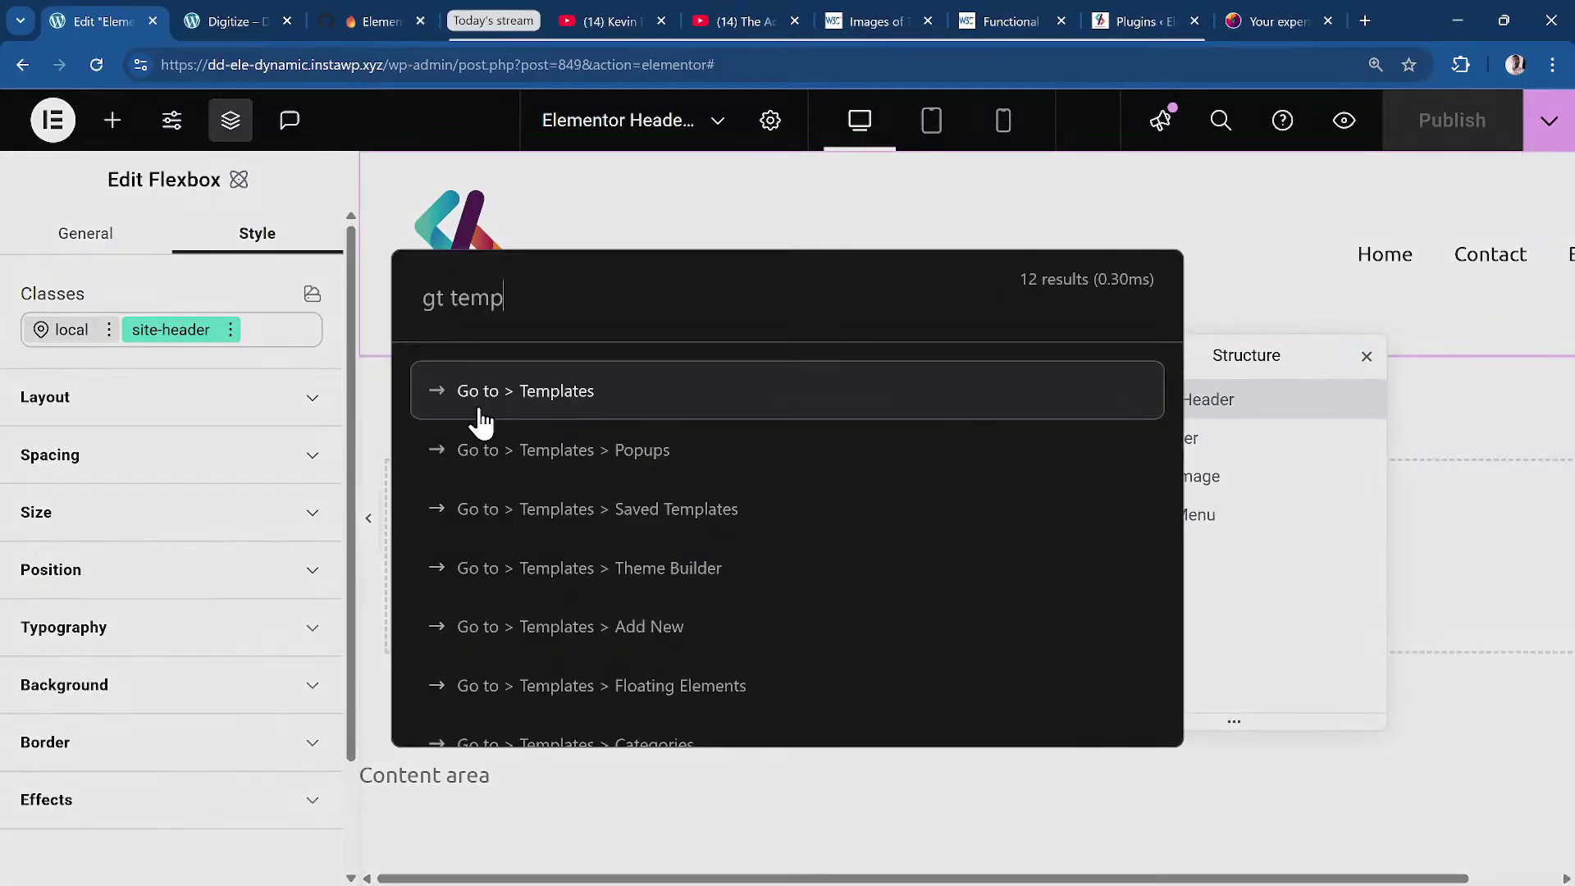
type("core")
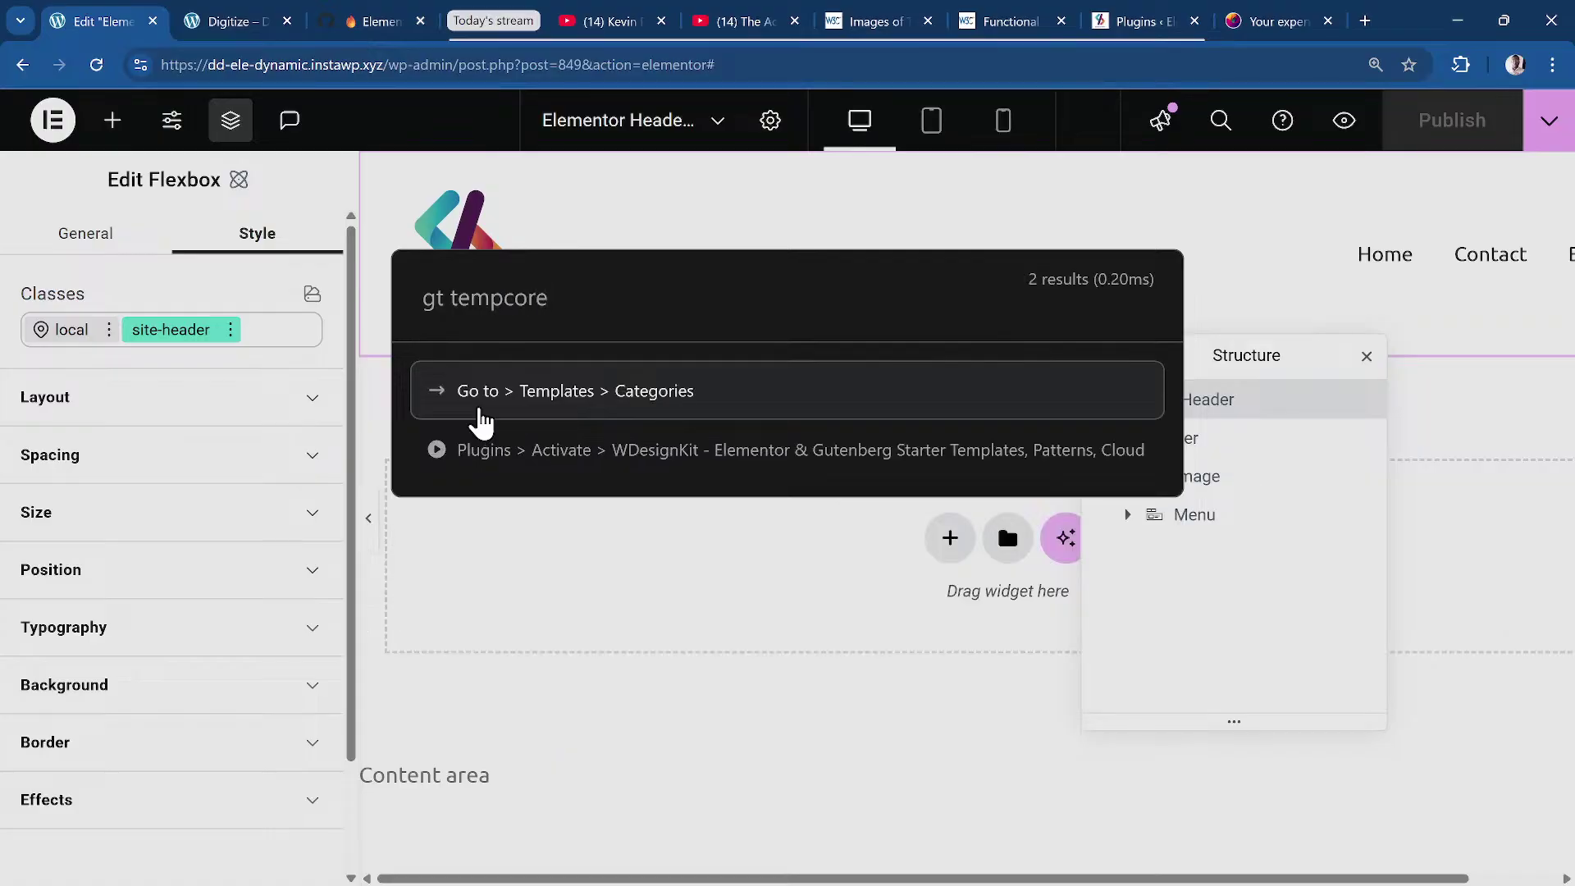
key("BackSpace")
key("BackSpace")
key("BackSpace")
key("BackSpace")
key("BackSpace")
key("BackSpace")
key("BackSpace")
key("BackSpace")
key("BackSpace")
key("BackSpace")
type("core")
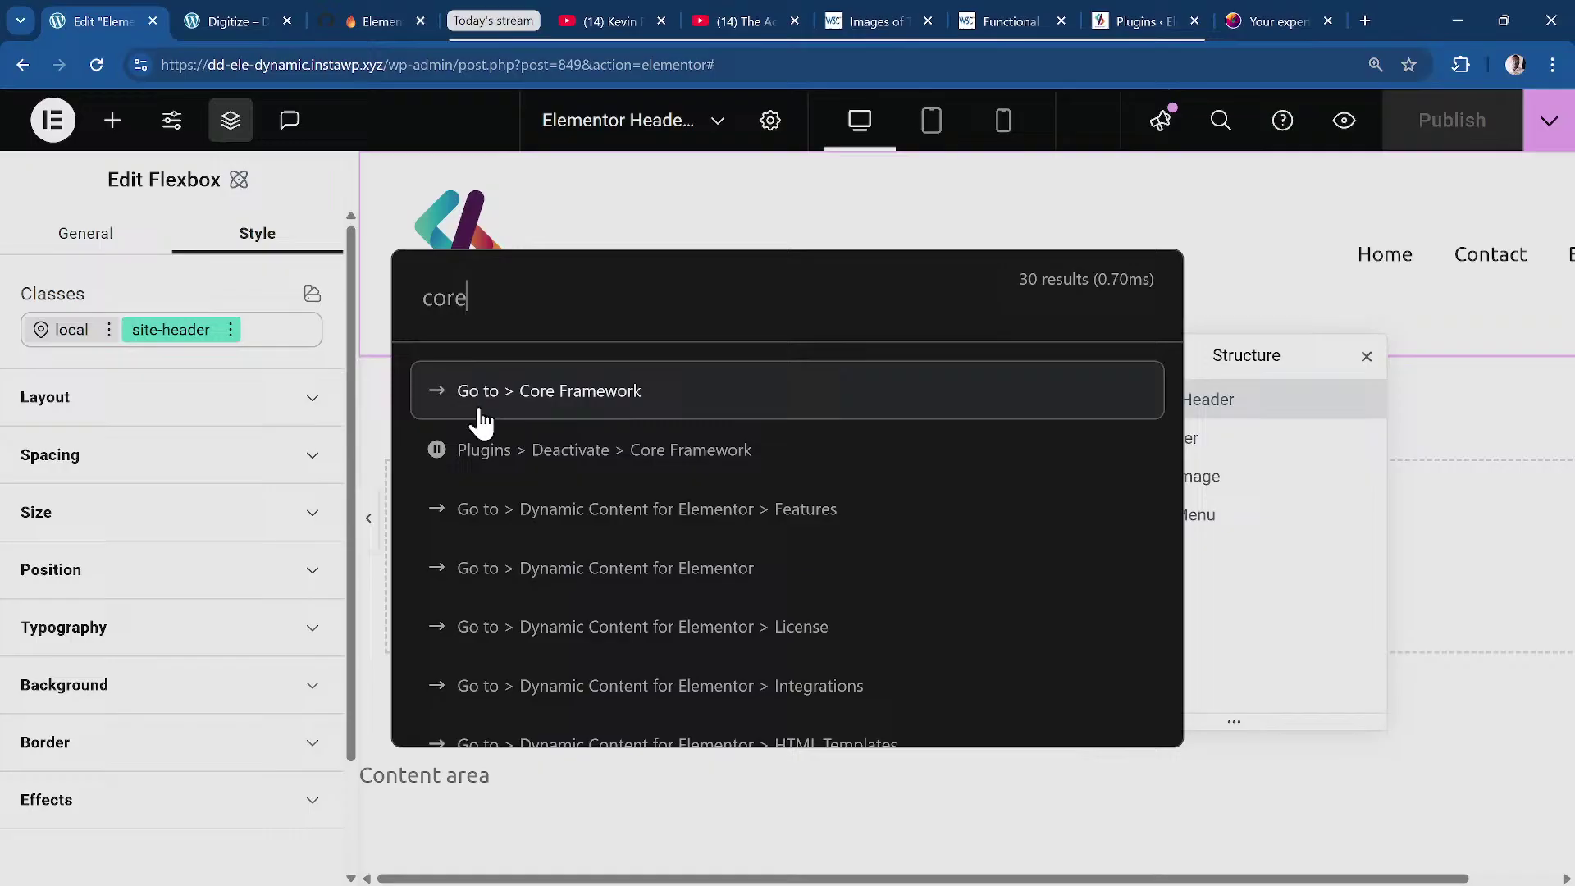
left_click(481, 415)
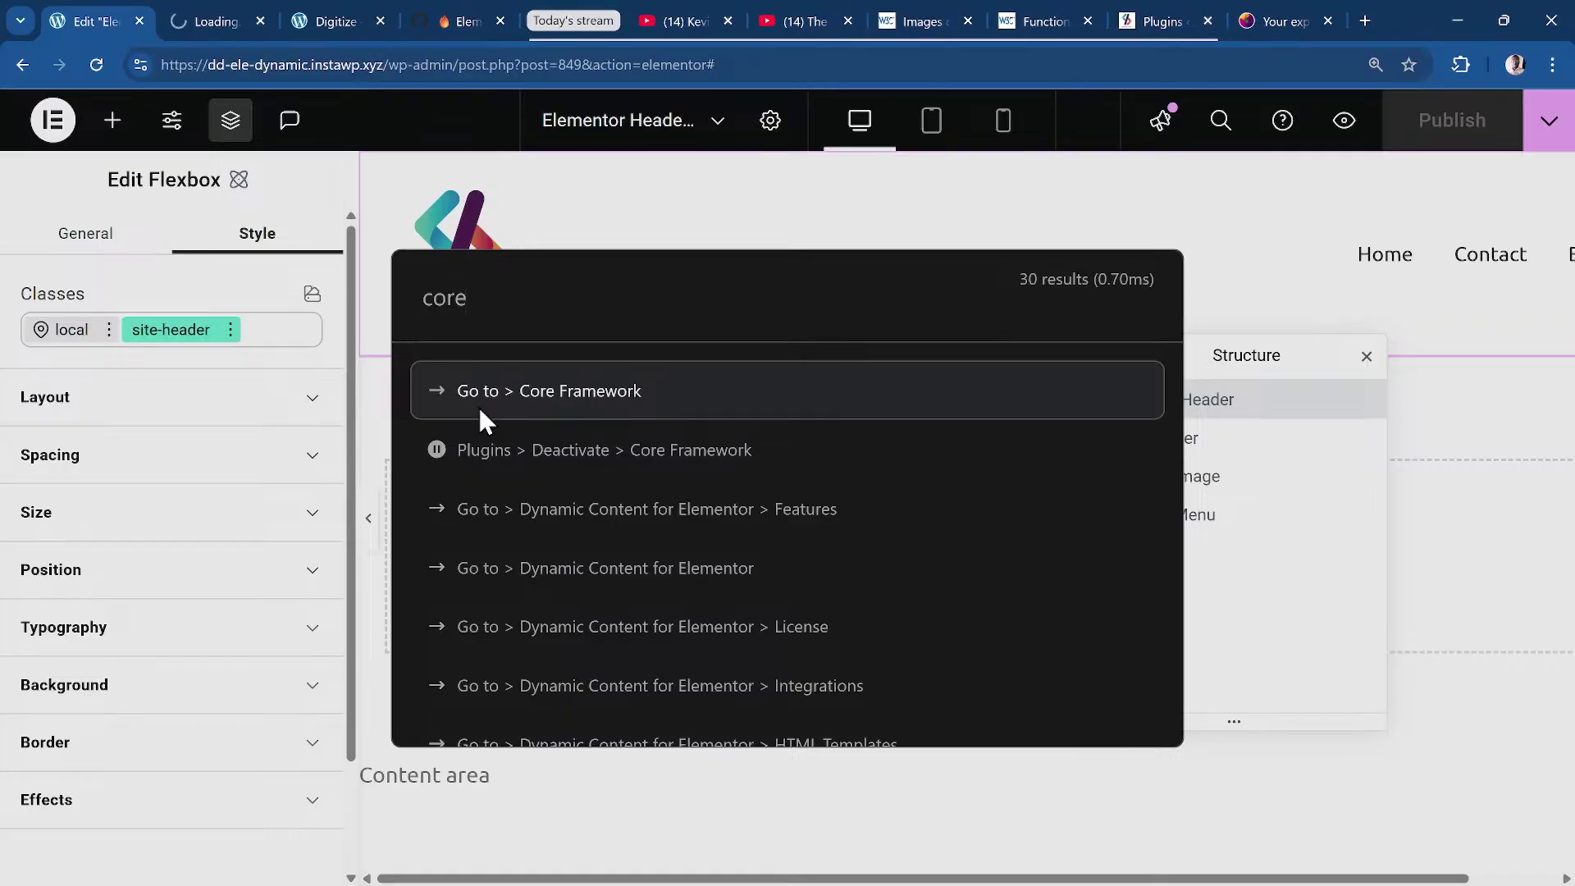
left_click(215, 18)
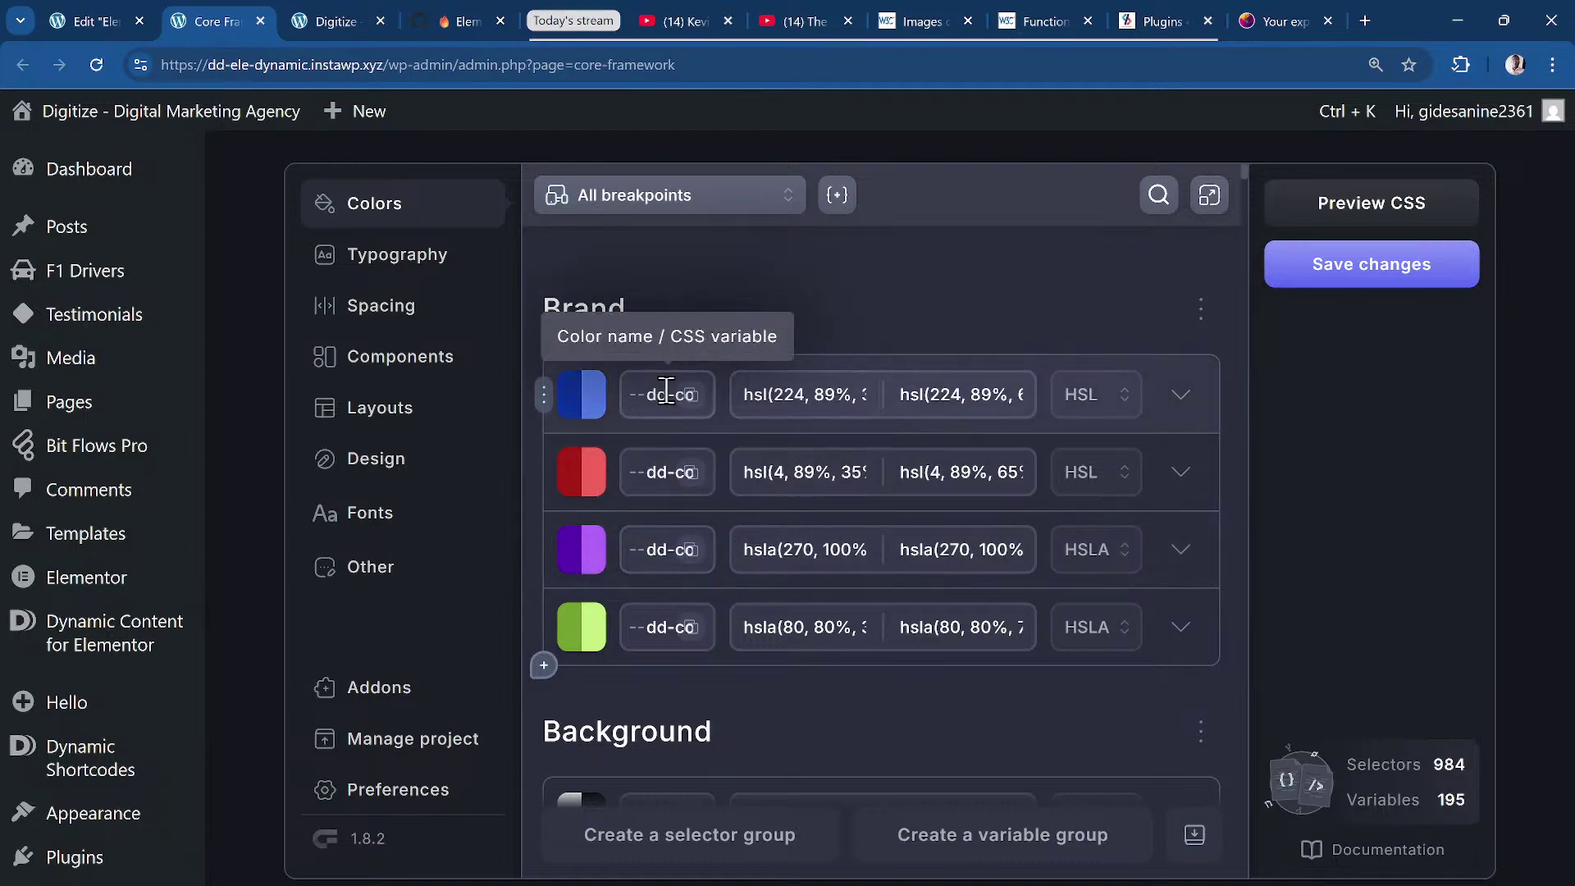
Examine Core Framework's spacing variables, including the header spacing, wrapper padding and gap groups.
left_click(402, 305)
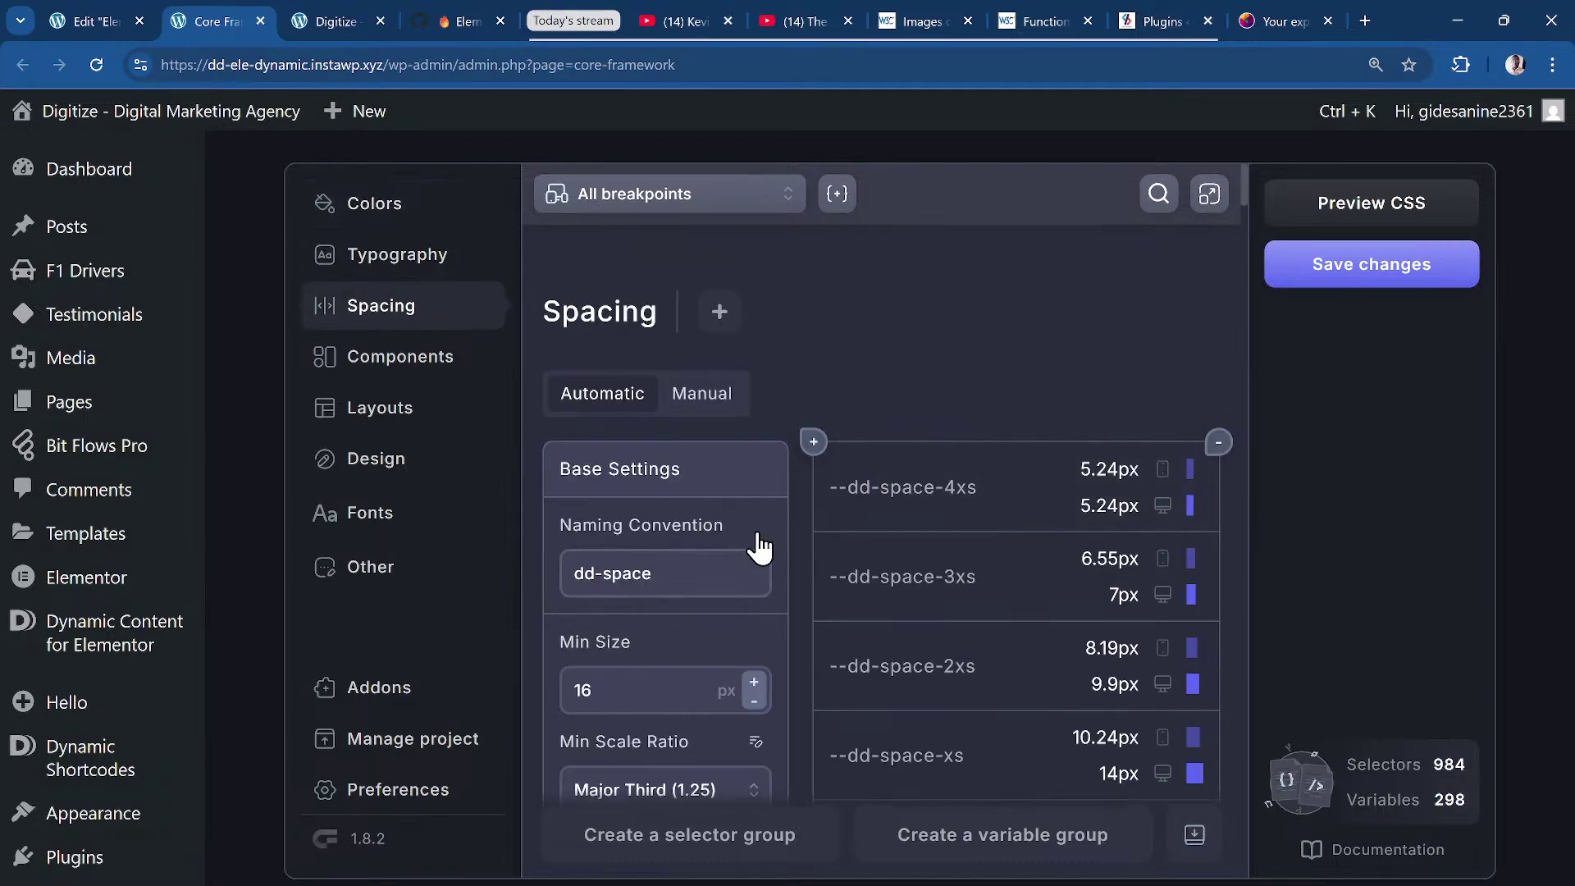
scroll(755, 545, "down", 5)
scroll(759, 545, "down", 15)
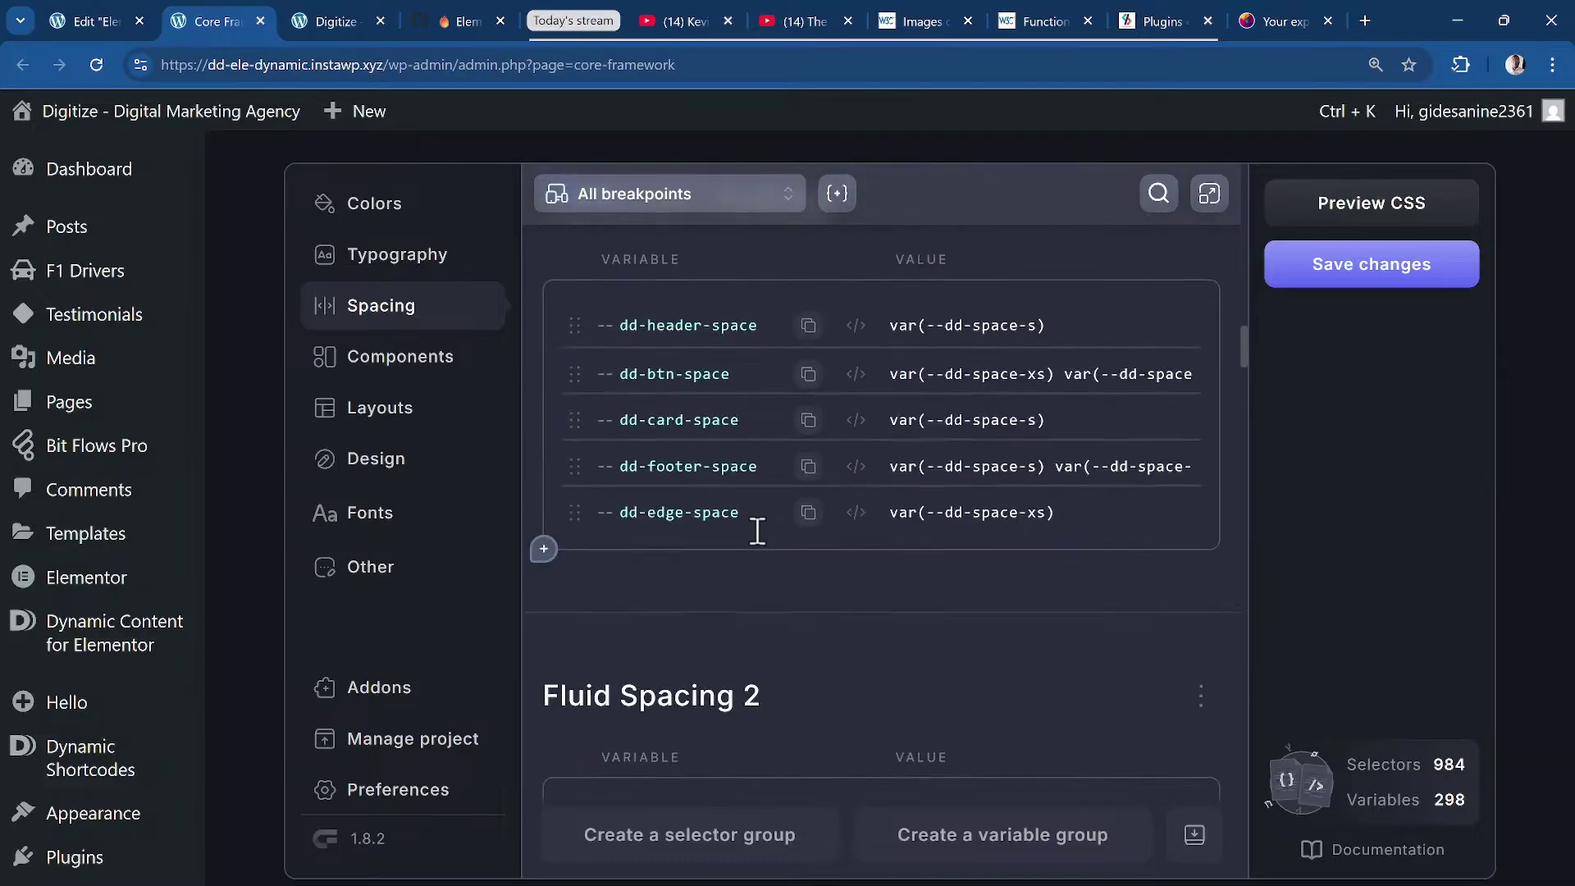
scroll(837, 545, "down", 4)
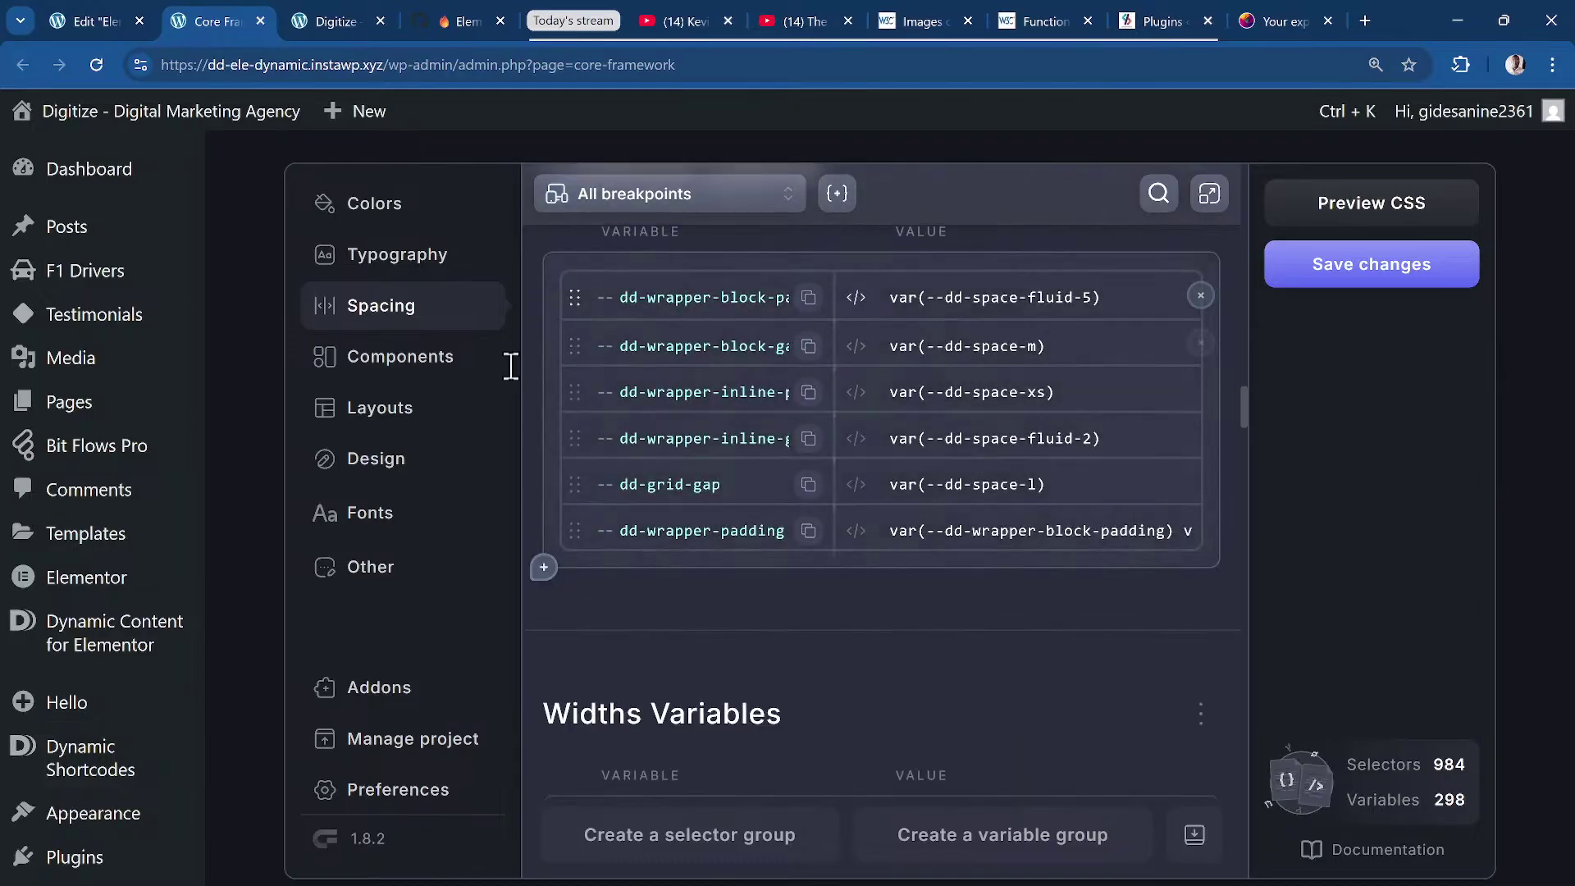
Return to the Elementor editor and check the site-header class's Layout and Spacing settings.
left_click(123, 20)
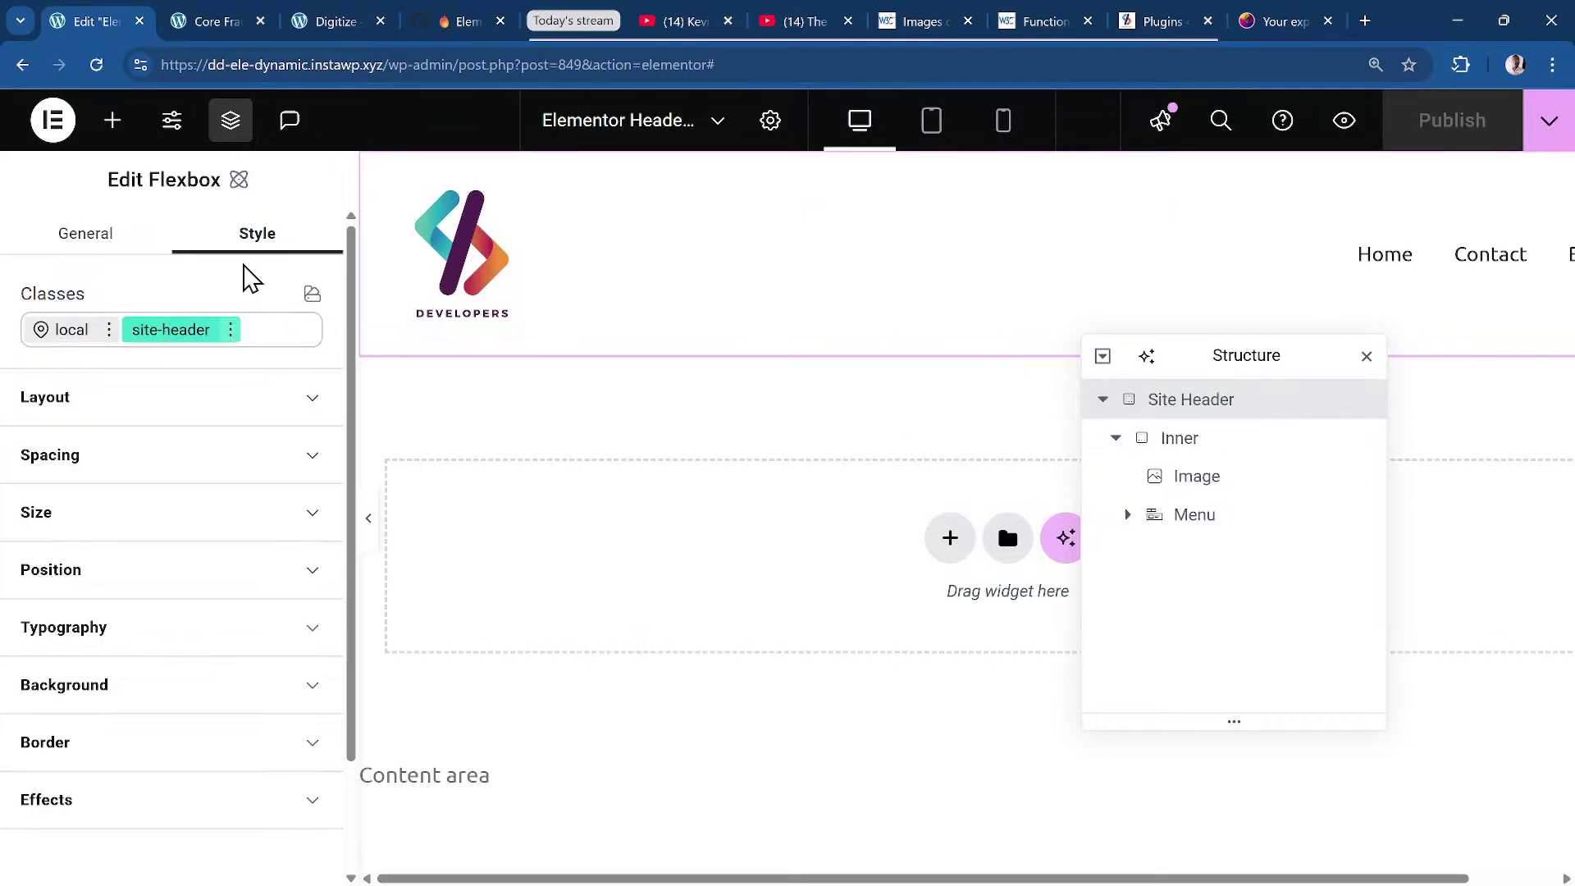
left_click(156, 399)
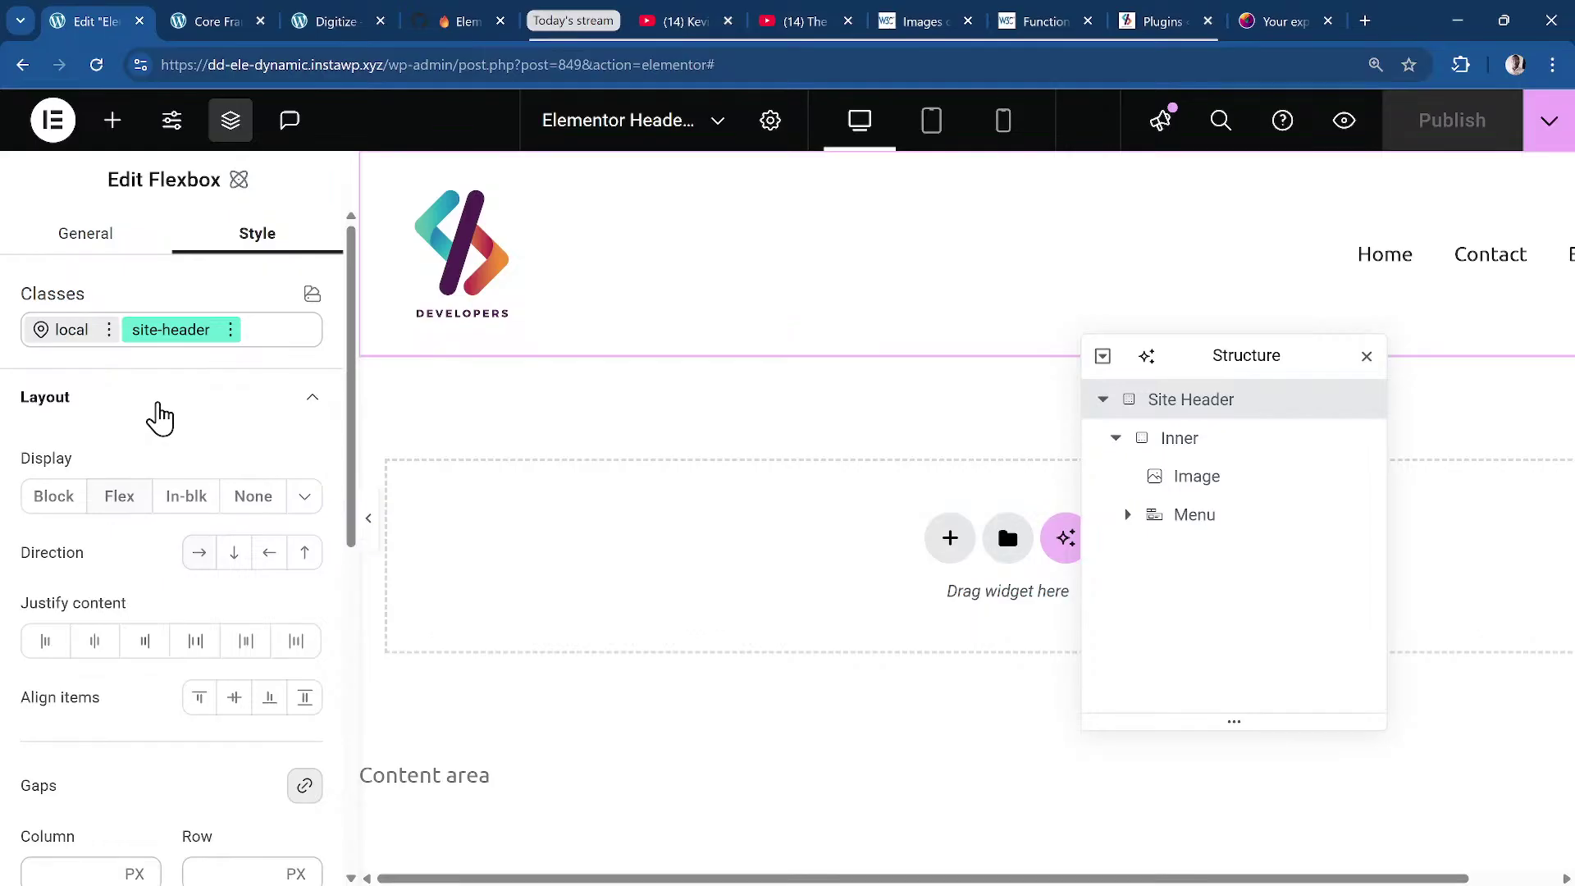
left_click(162, 414)
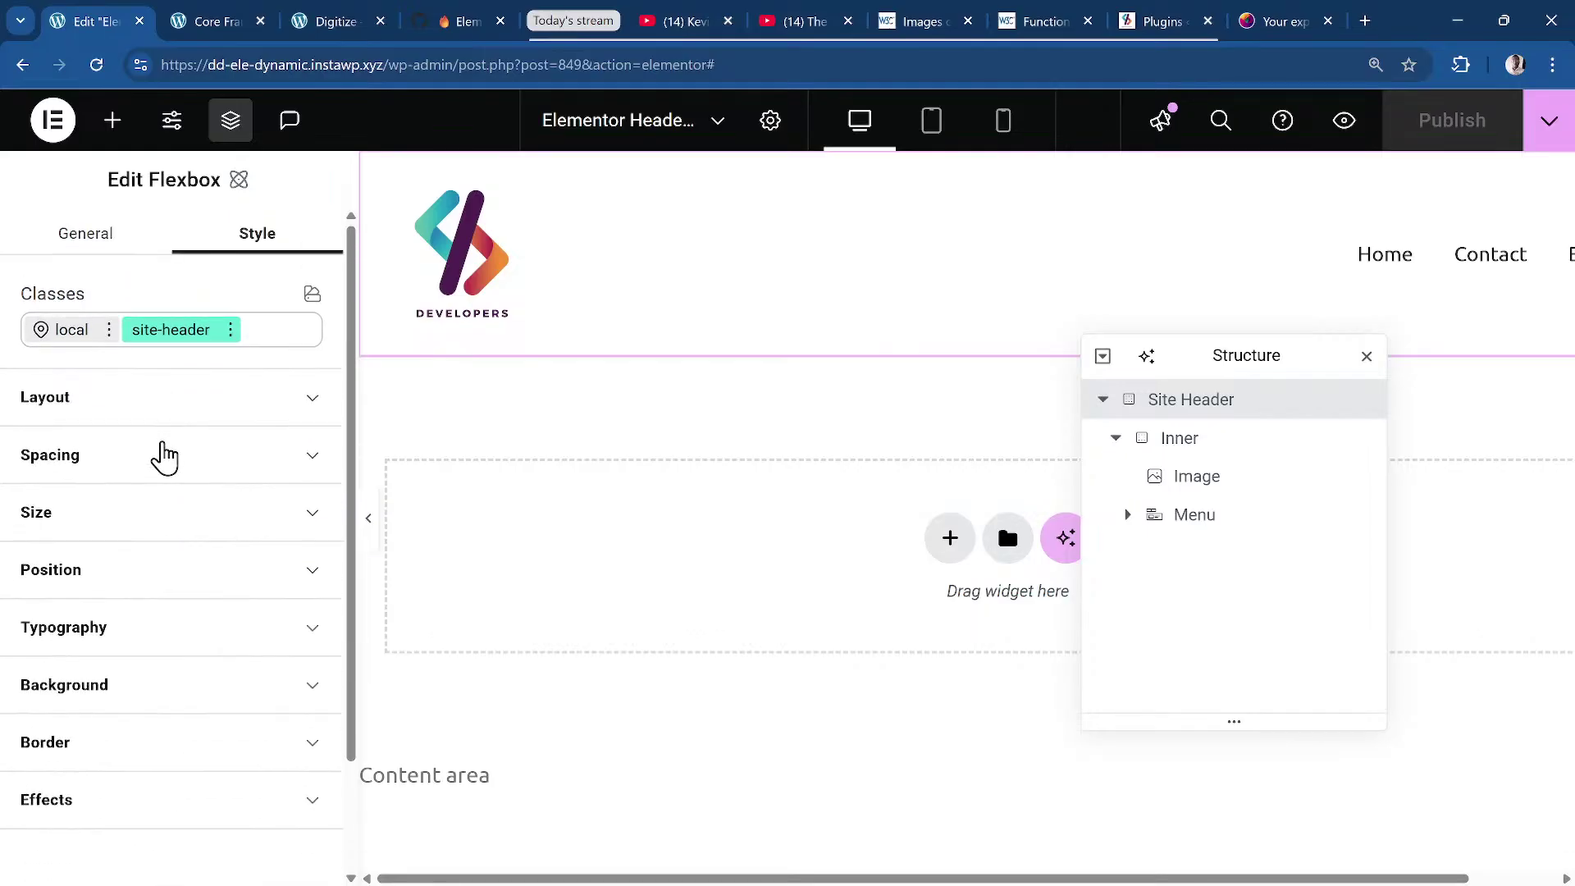
left_click(201, 468)
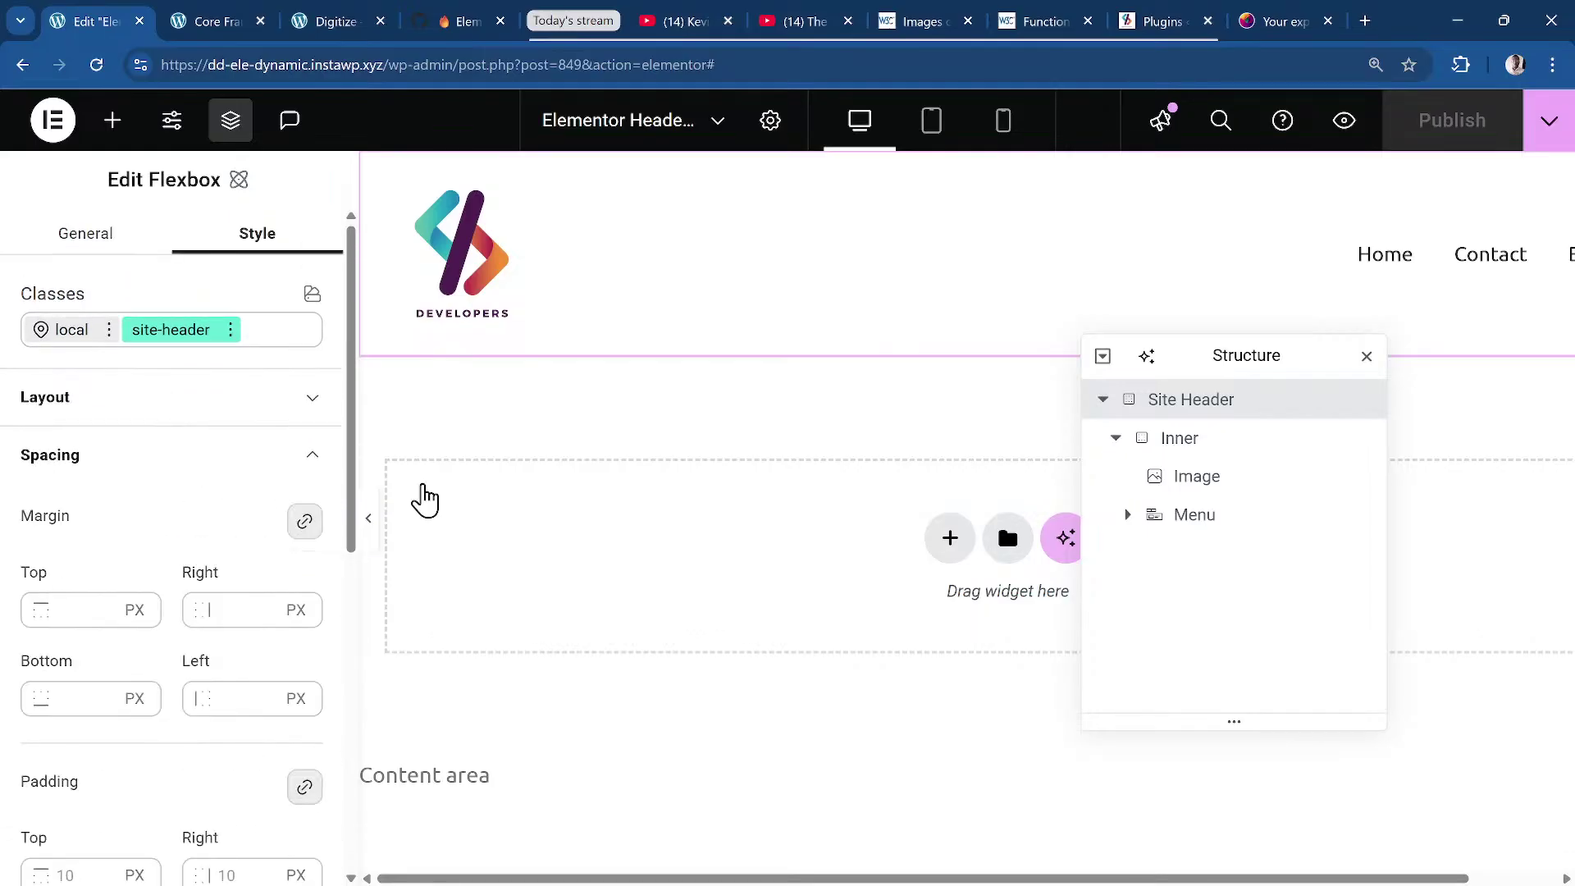
Set the Inner flexbox's width to 100% in its header class.
left_click(1194, 447)
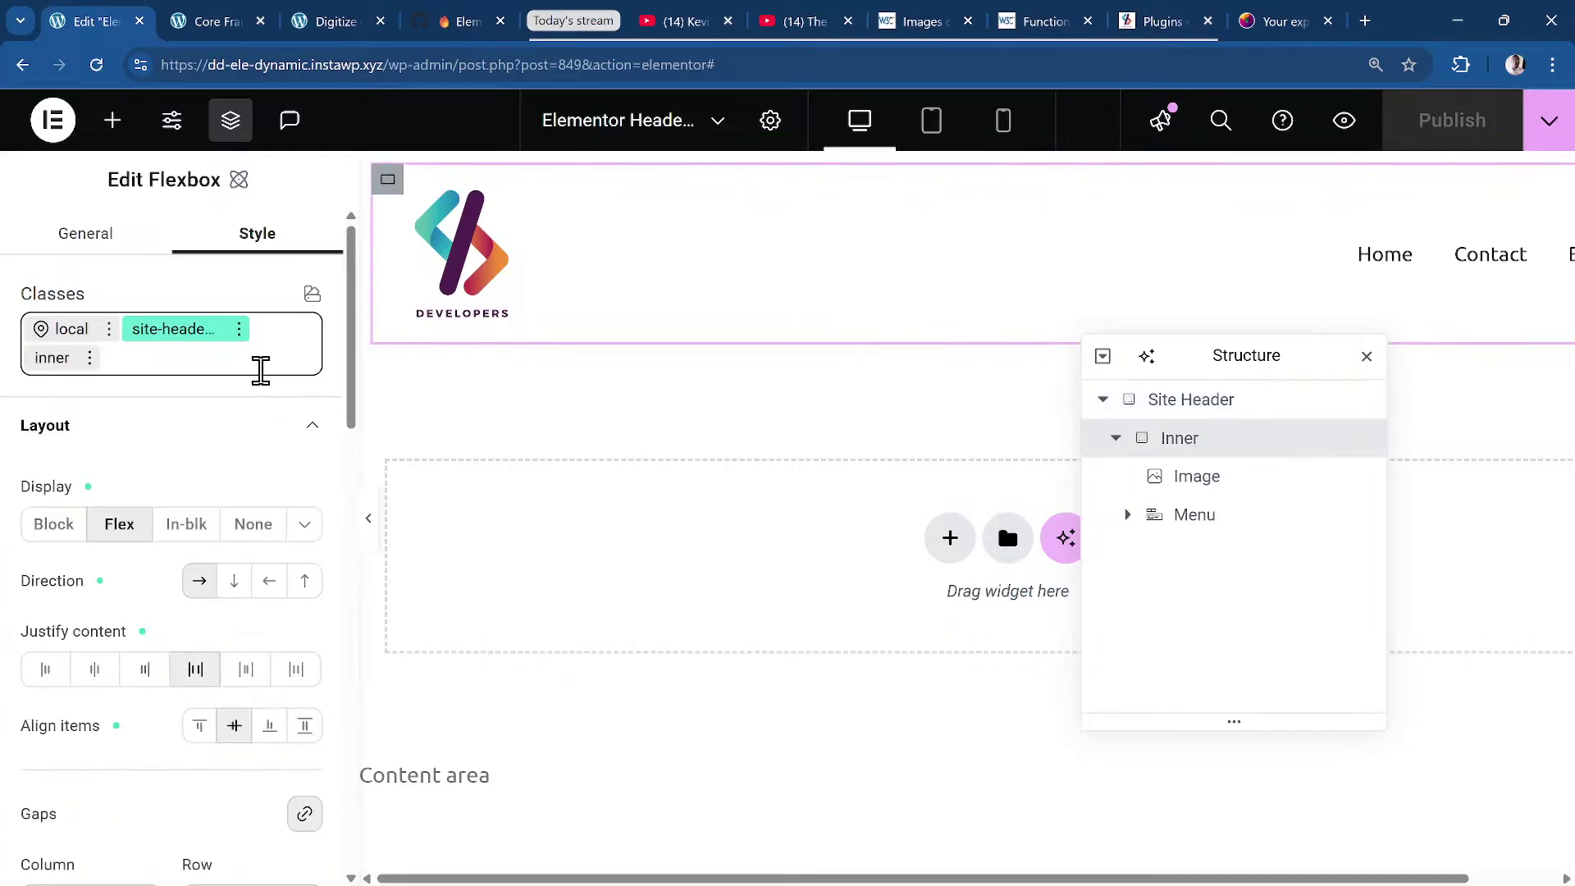
scroll(312, 459, "down", 2)
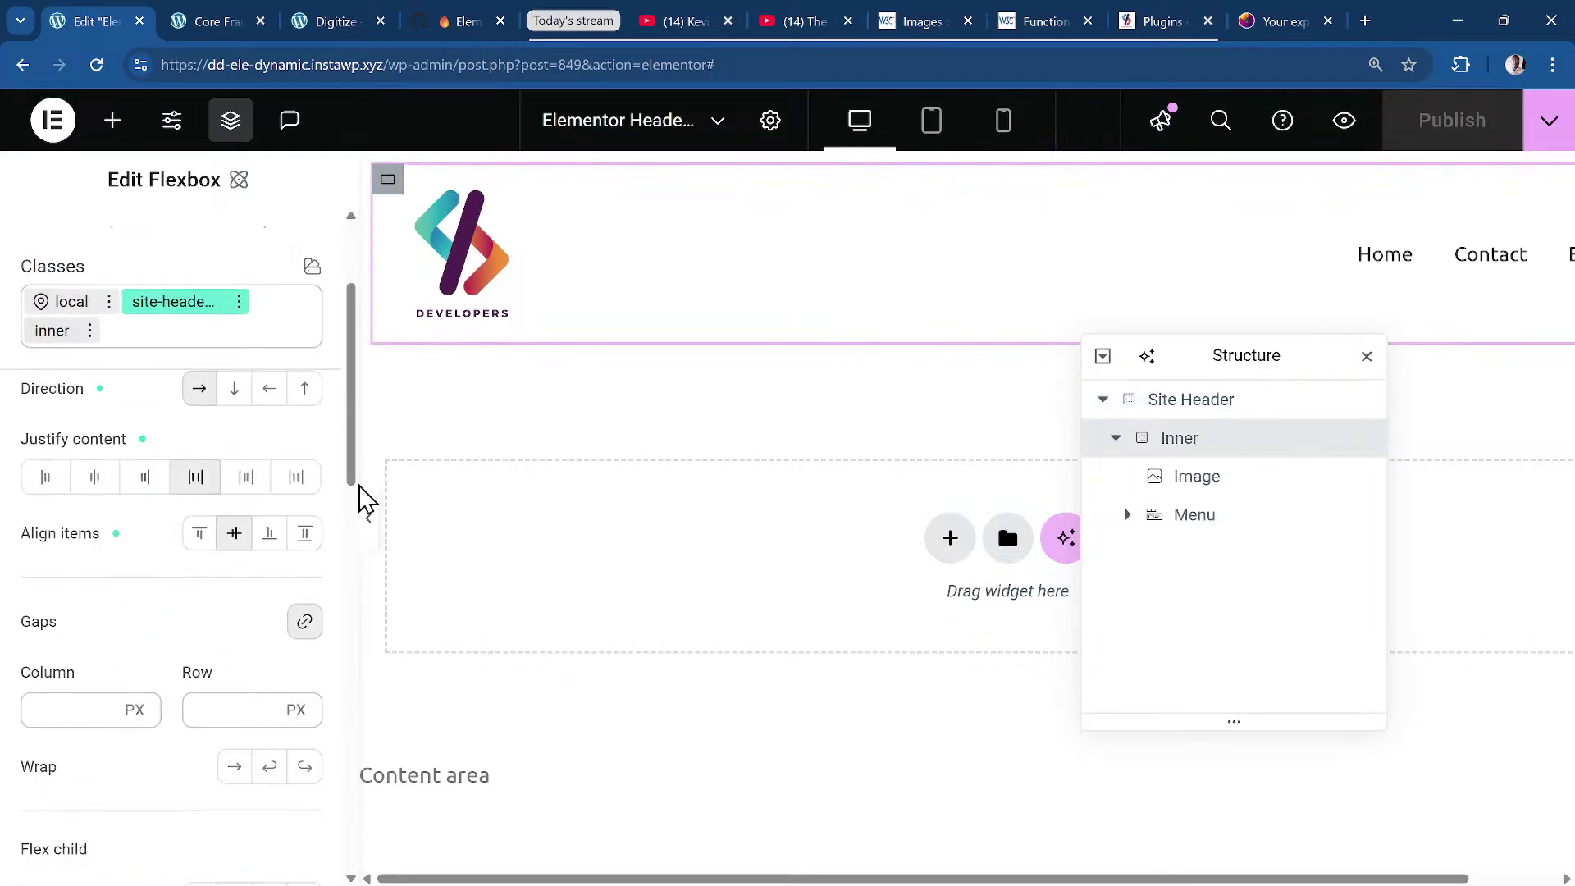
scroll(254, 538, "down", 3)
scroll(156, 596, "down", 7)
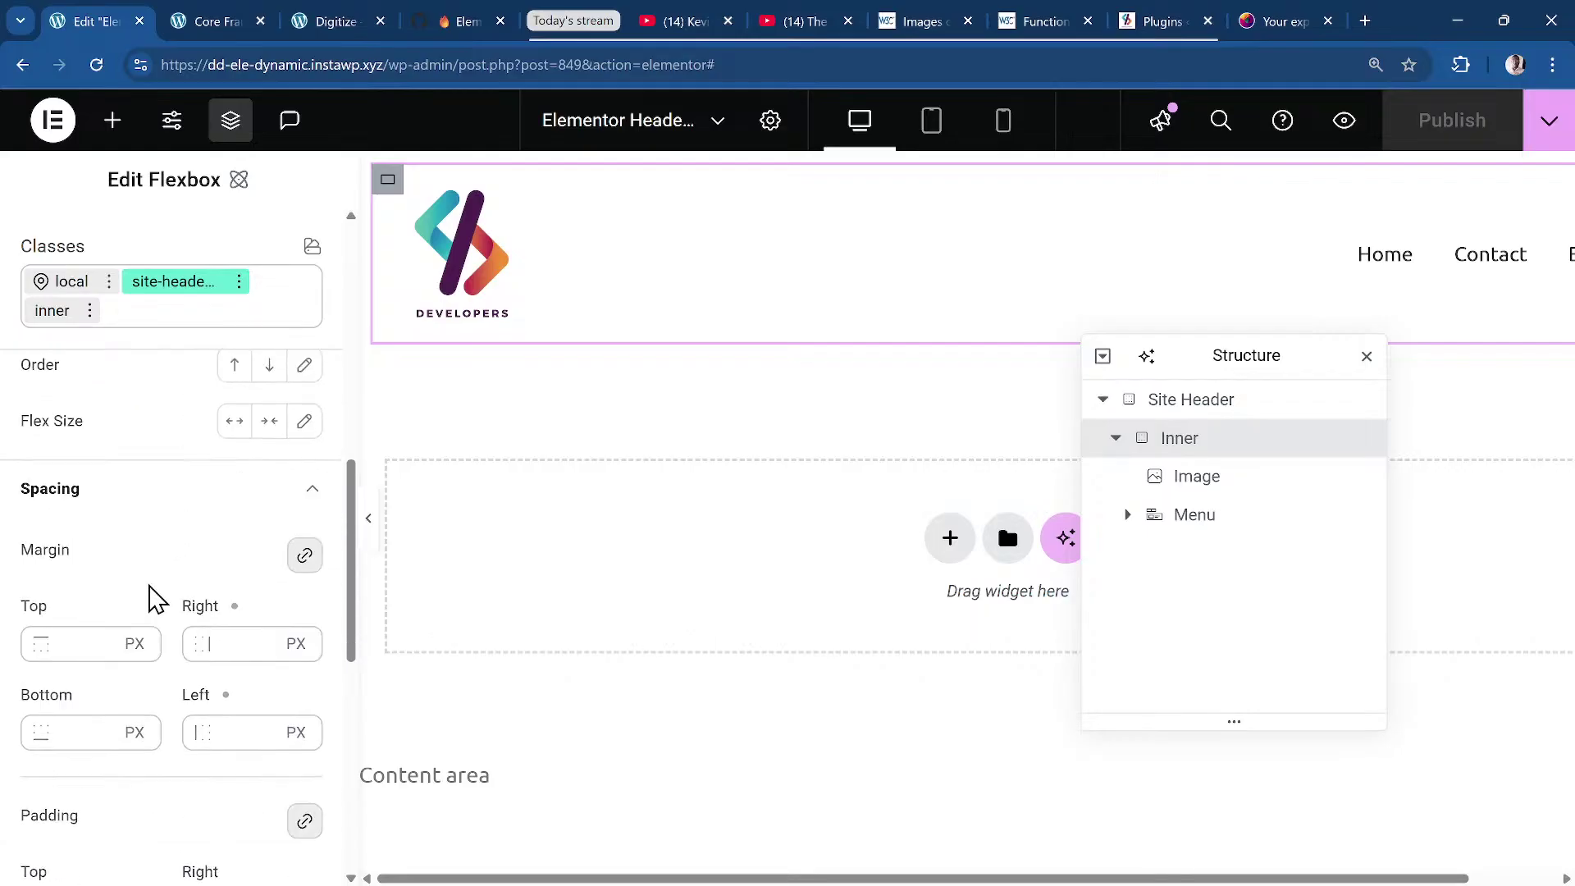
scroll(123, 572, "up", 2)
scroll(129, 571, "up", 1)
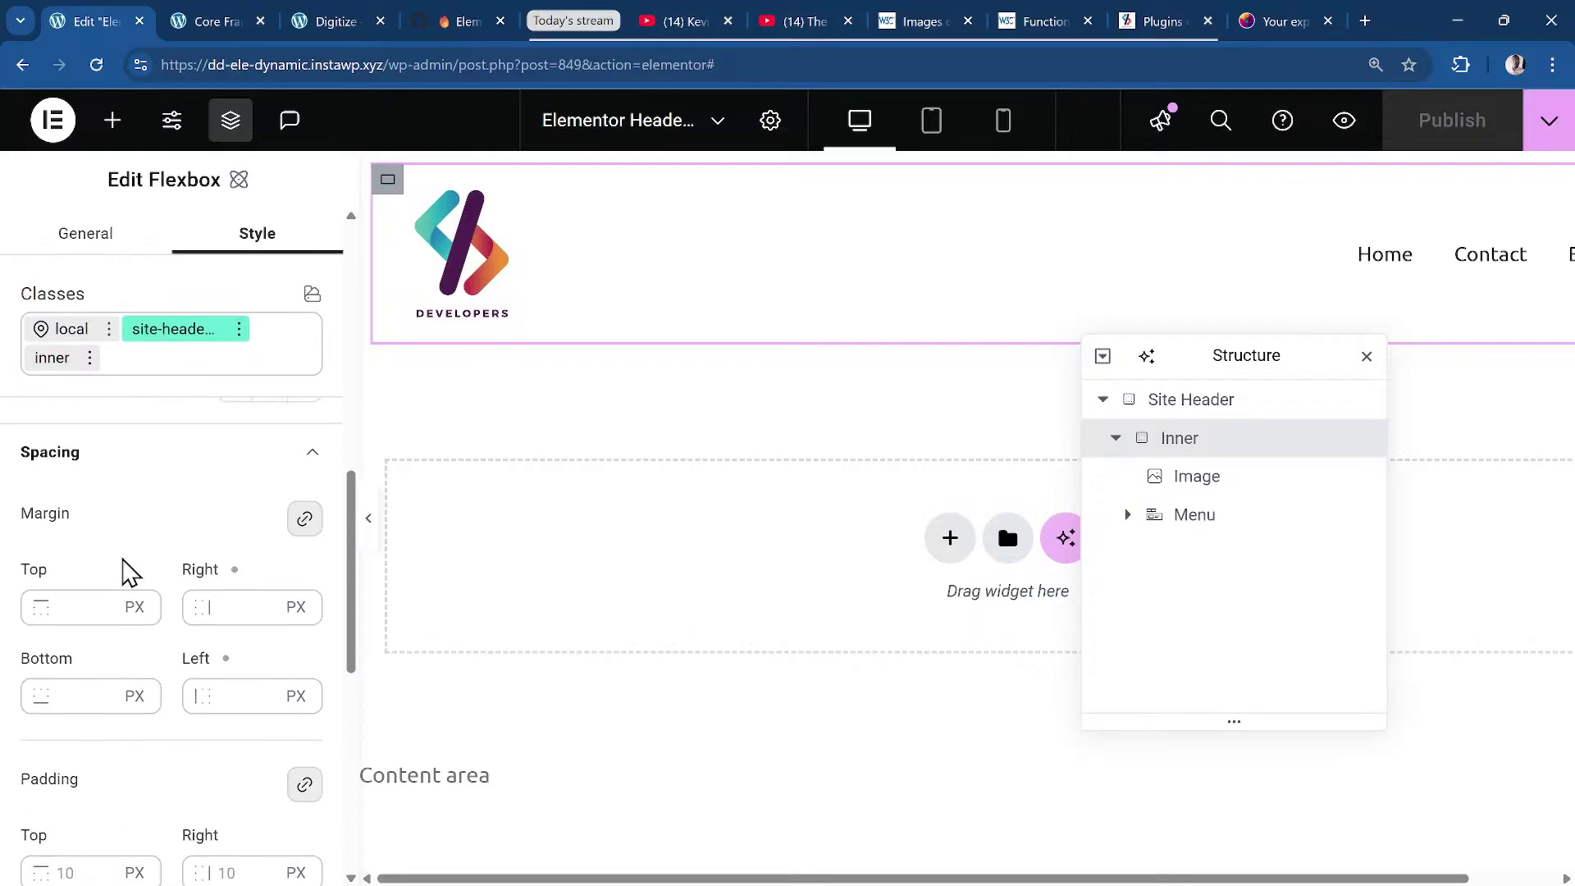
scroll(112, 506, "up", 1)
left_click(133, 552)
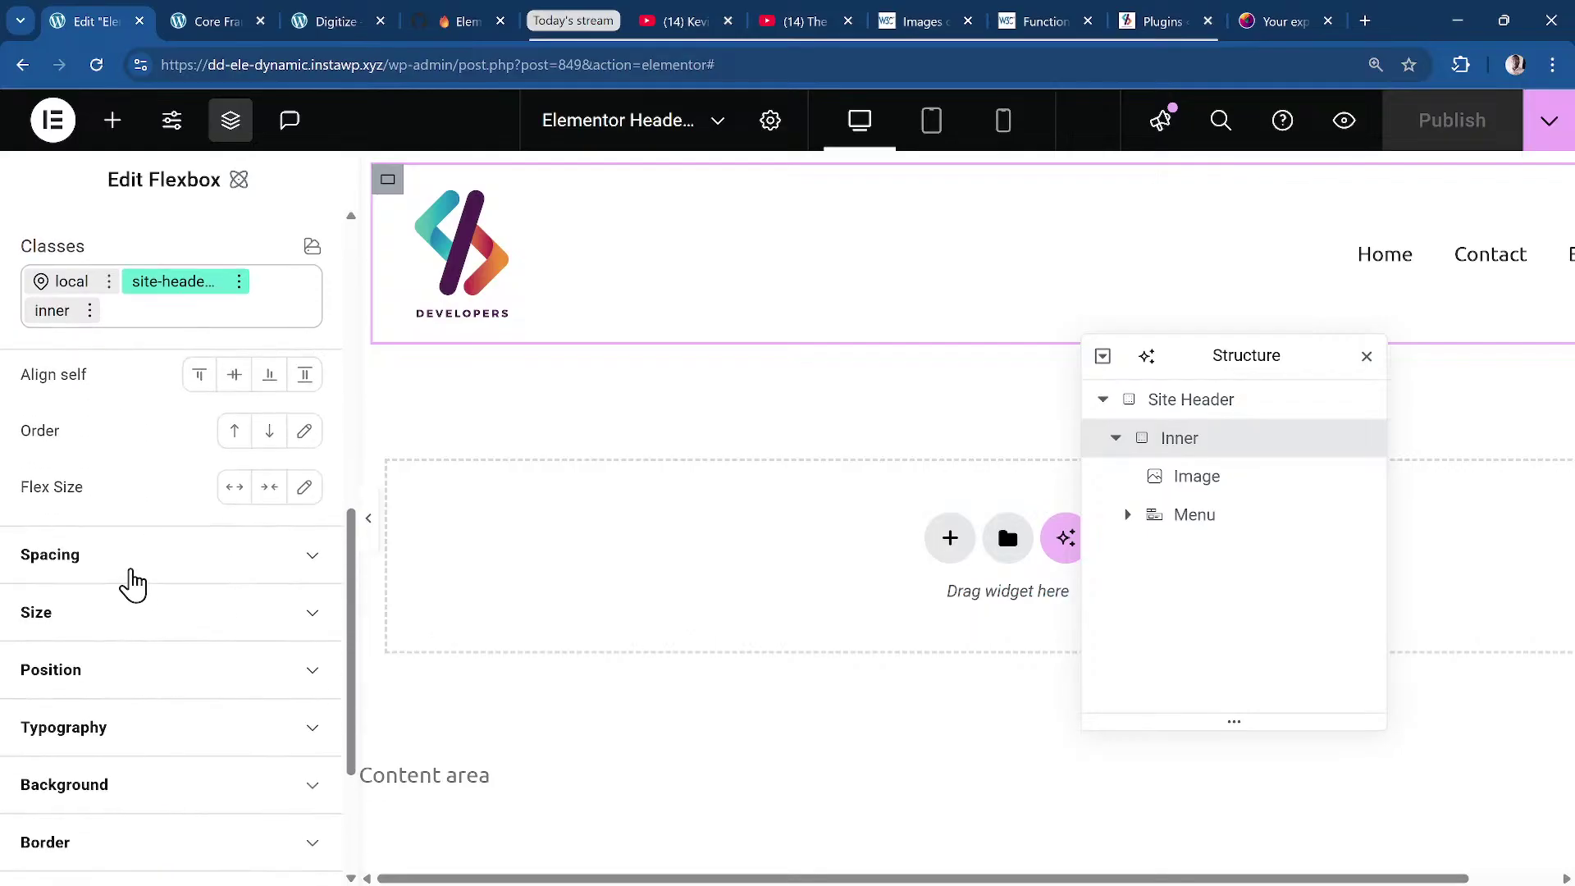
left_click(105, 628)
scroll(81, 535, "down", 2)
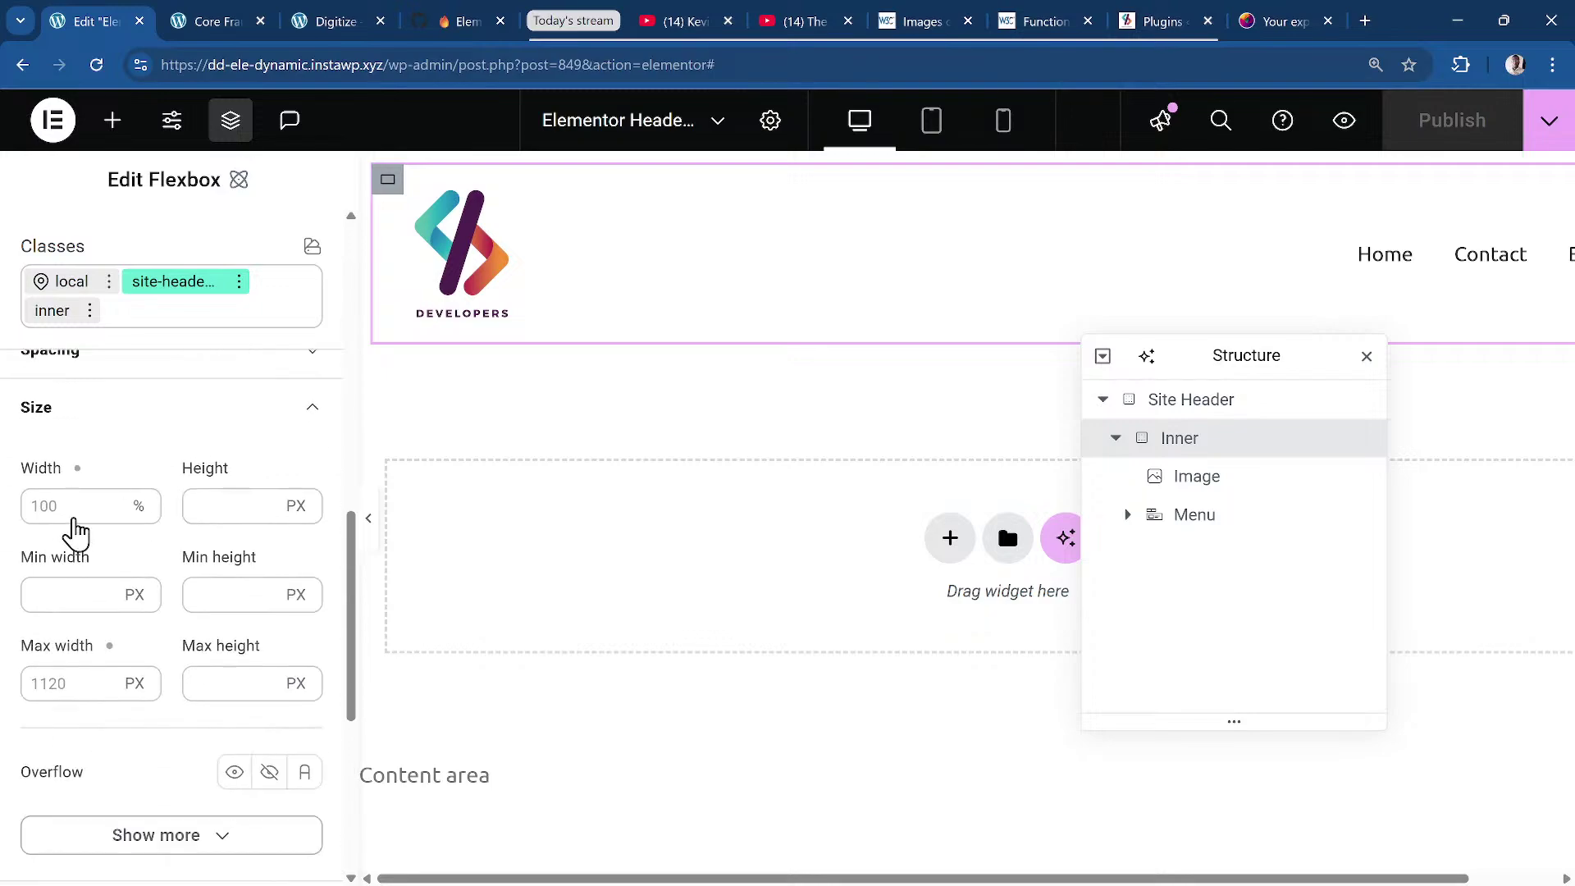
left_click(55, 505)
type("100")
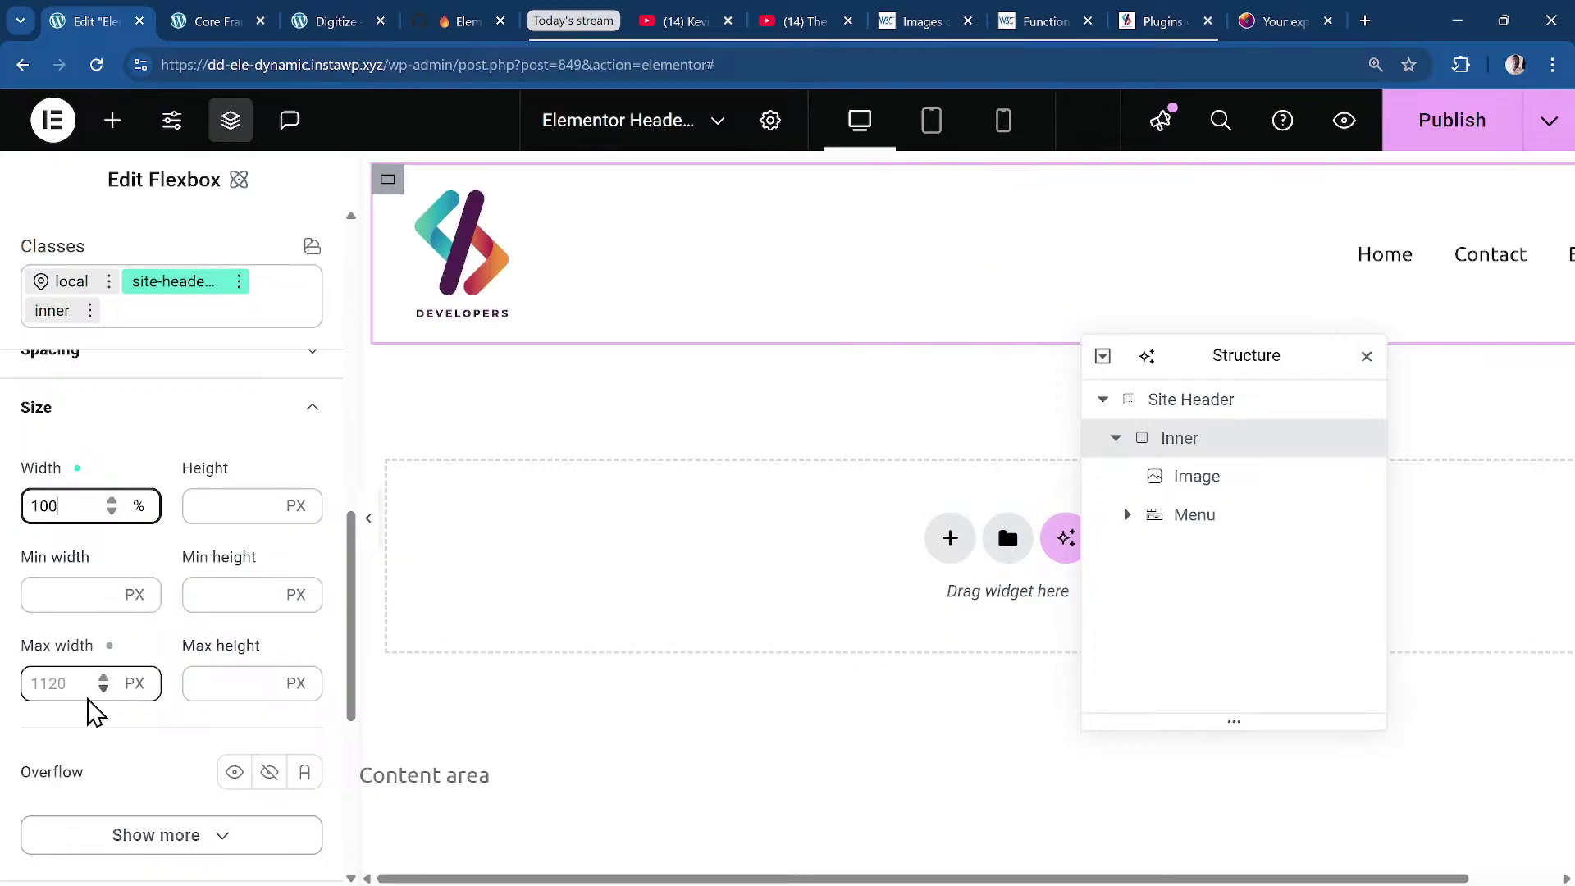
Set the Inner flexbox's max width to the custom value var(--dd-wrapper-width) in its header class.
left_click(56, 697)
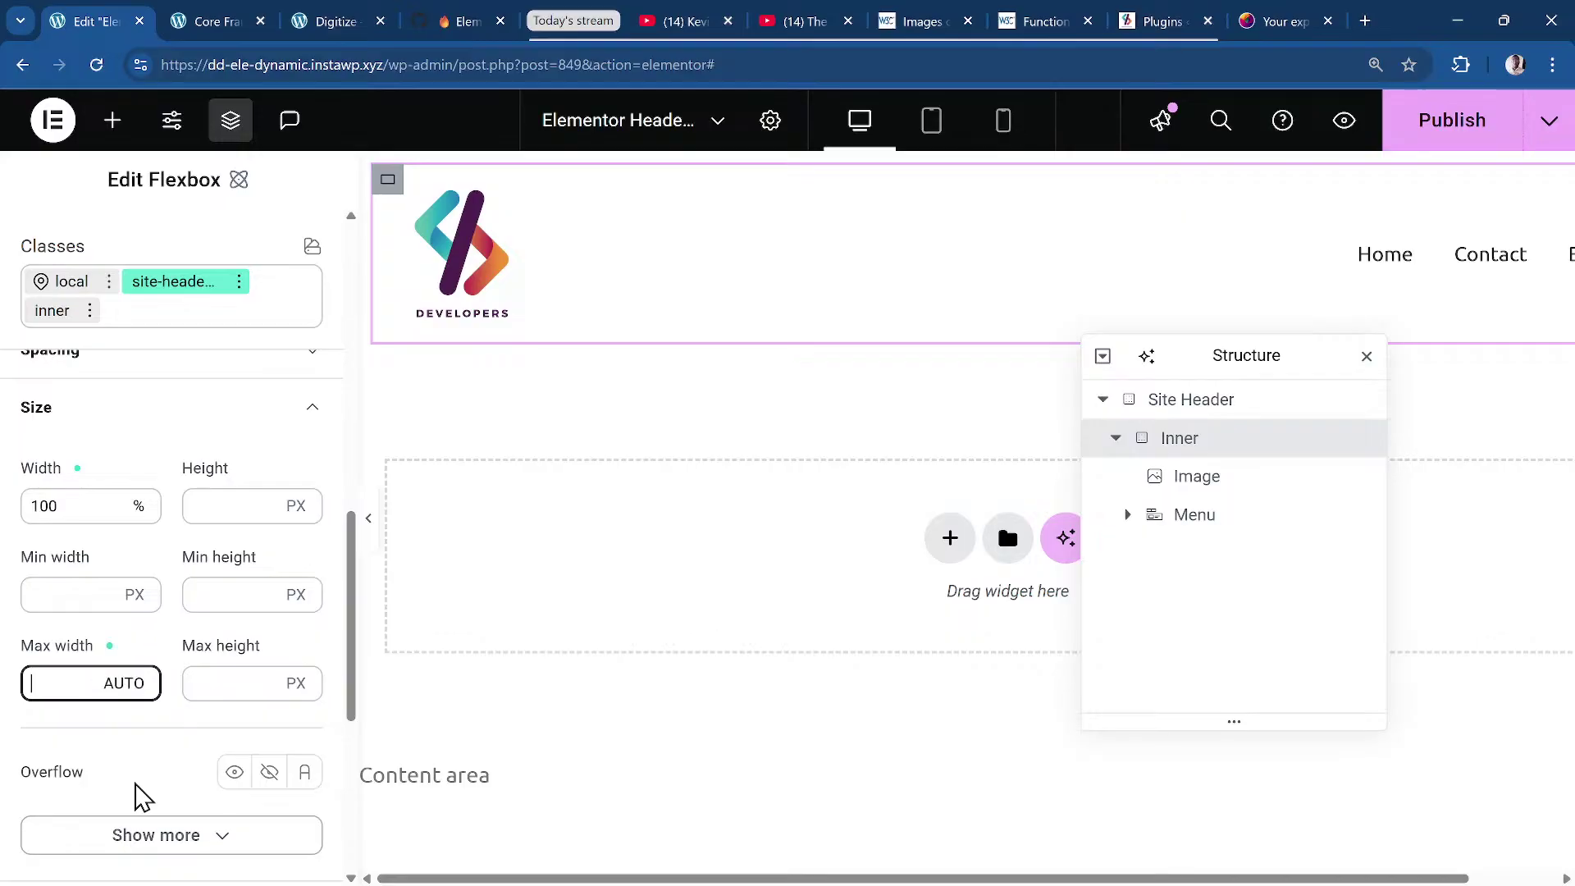
left_click(225, 683)
left_click(70, 692)
left_click(127, 684)
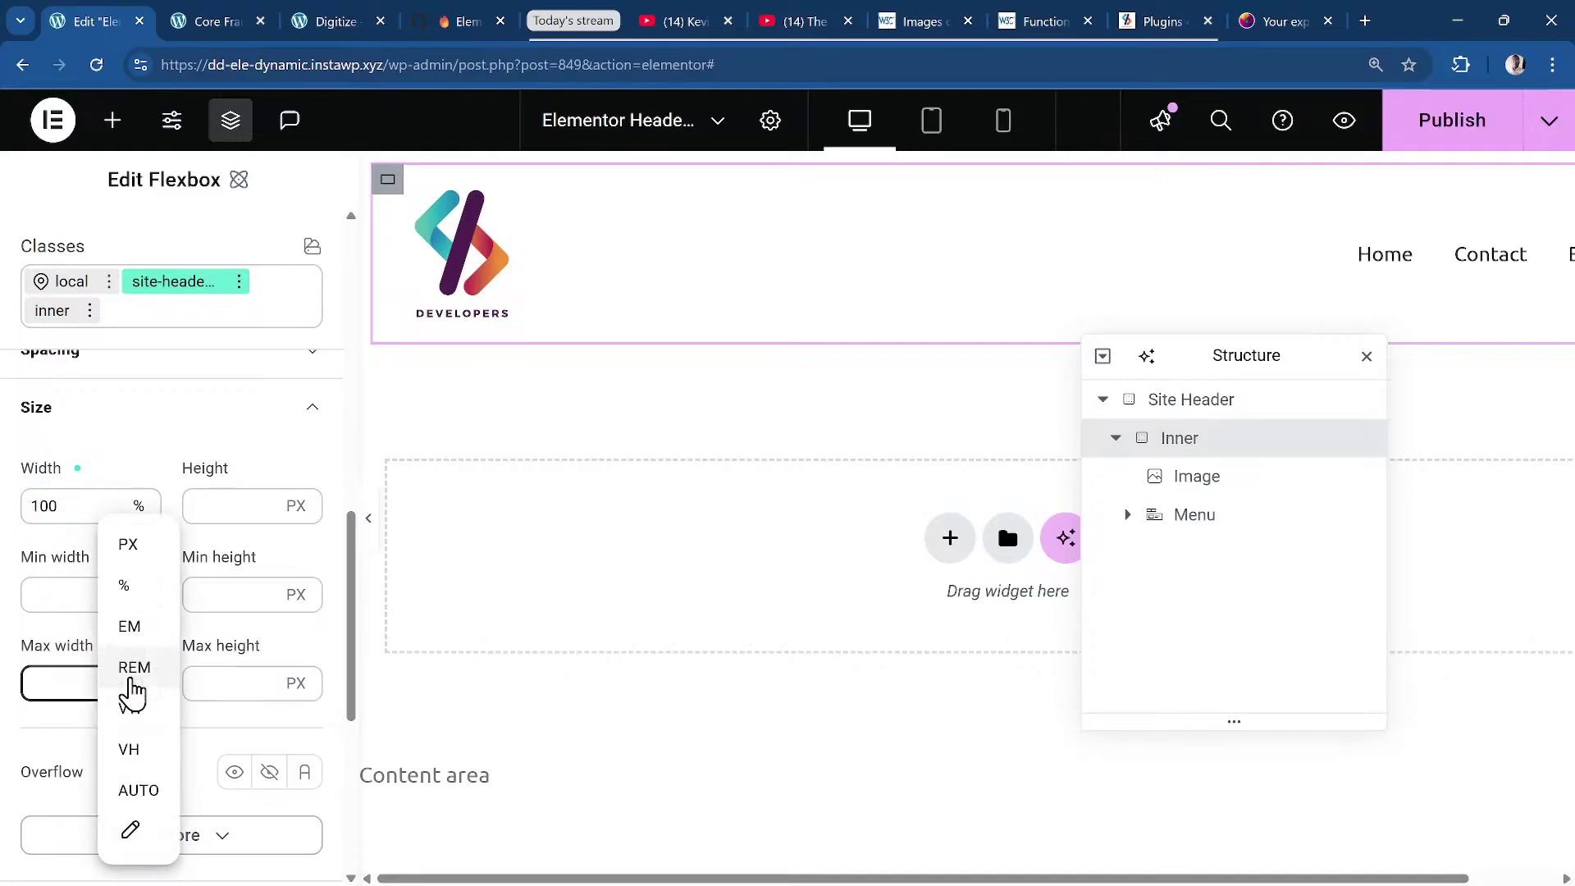
left_click(131, 835)
left_click(76, 688)
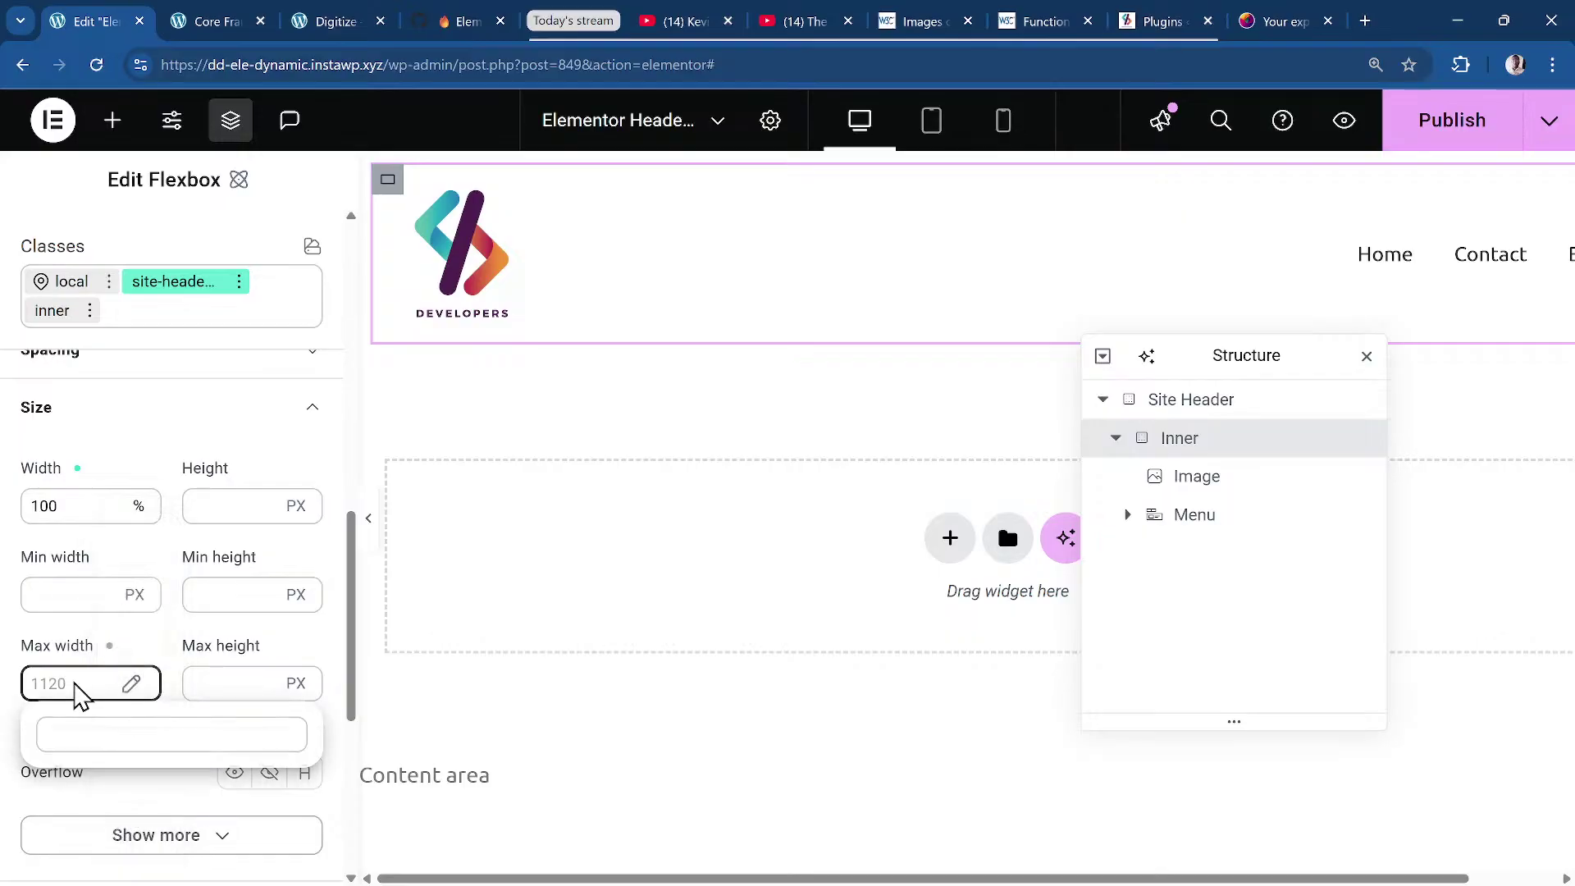
left_click(55, 691)
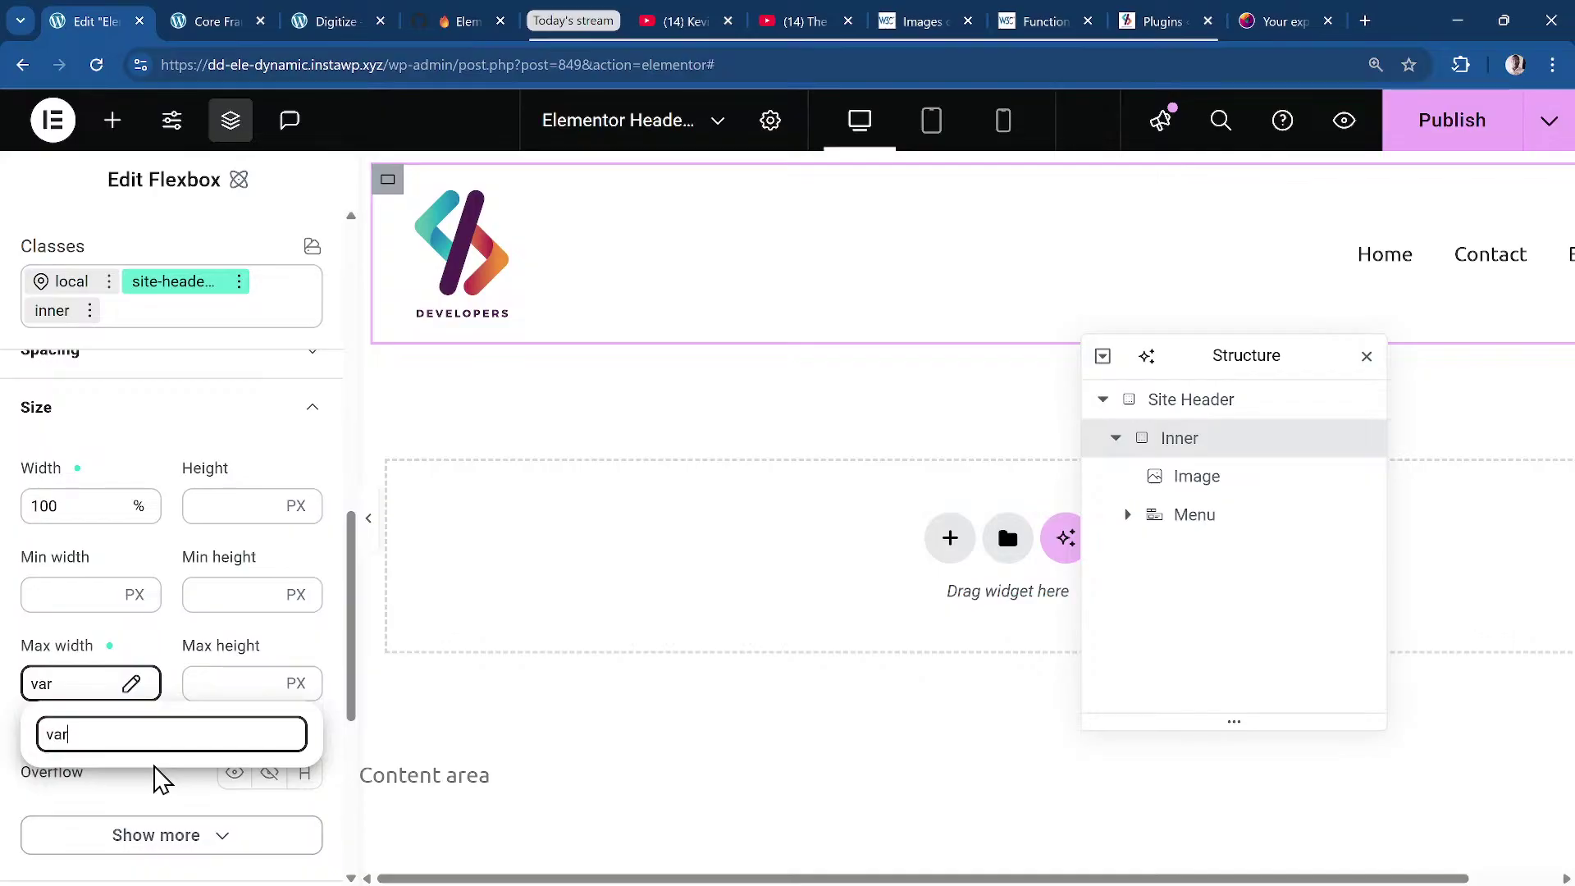
type("(--dd-wrapper-width")
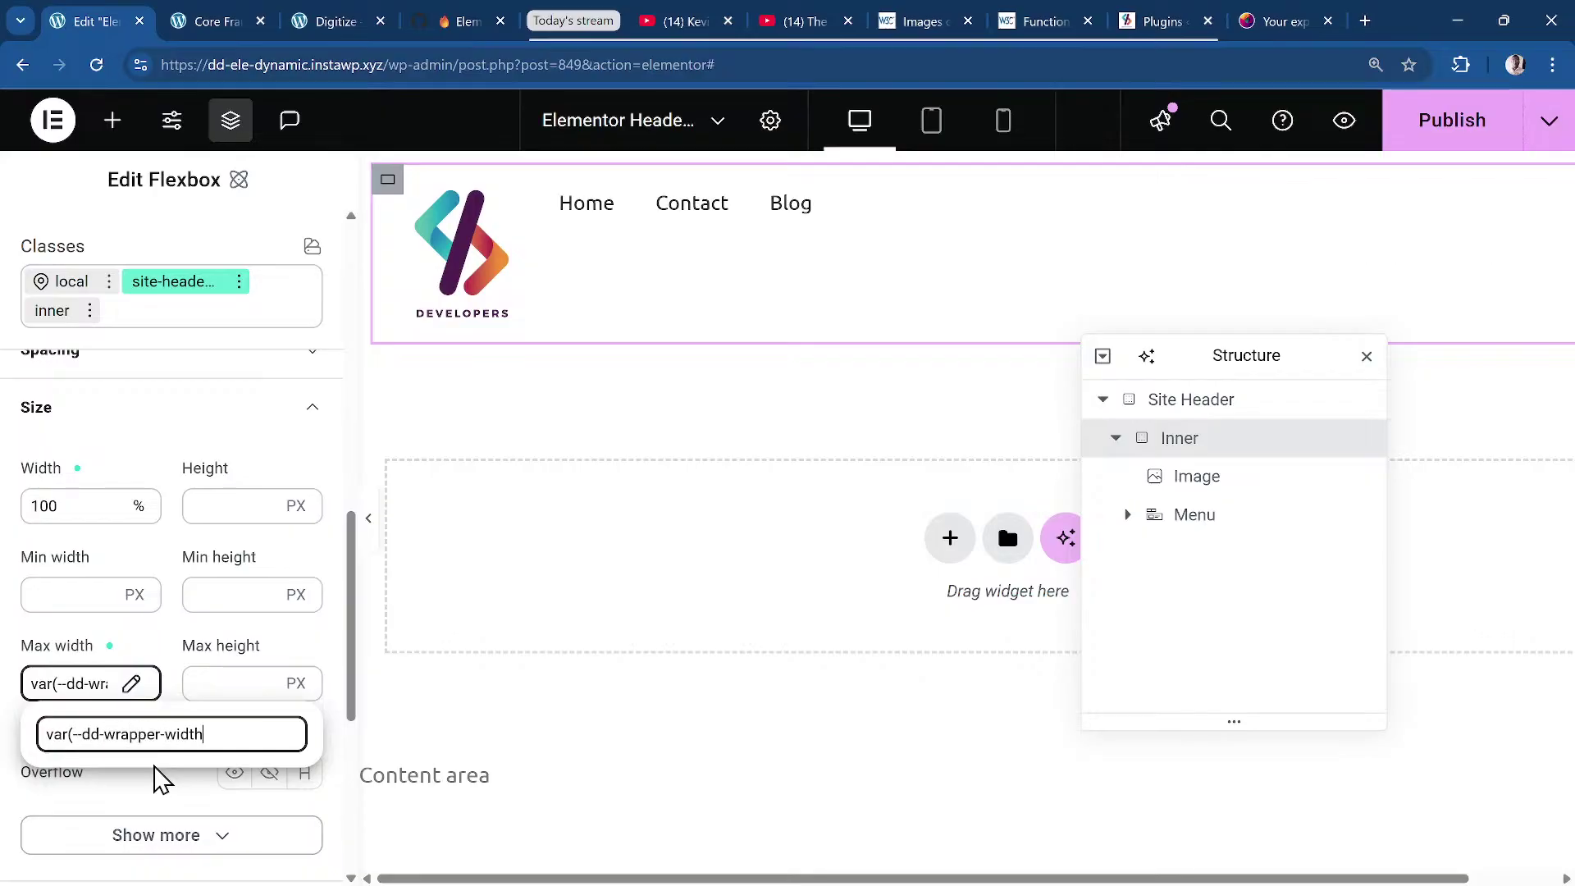
type(")")
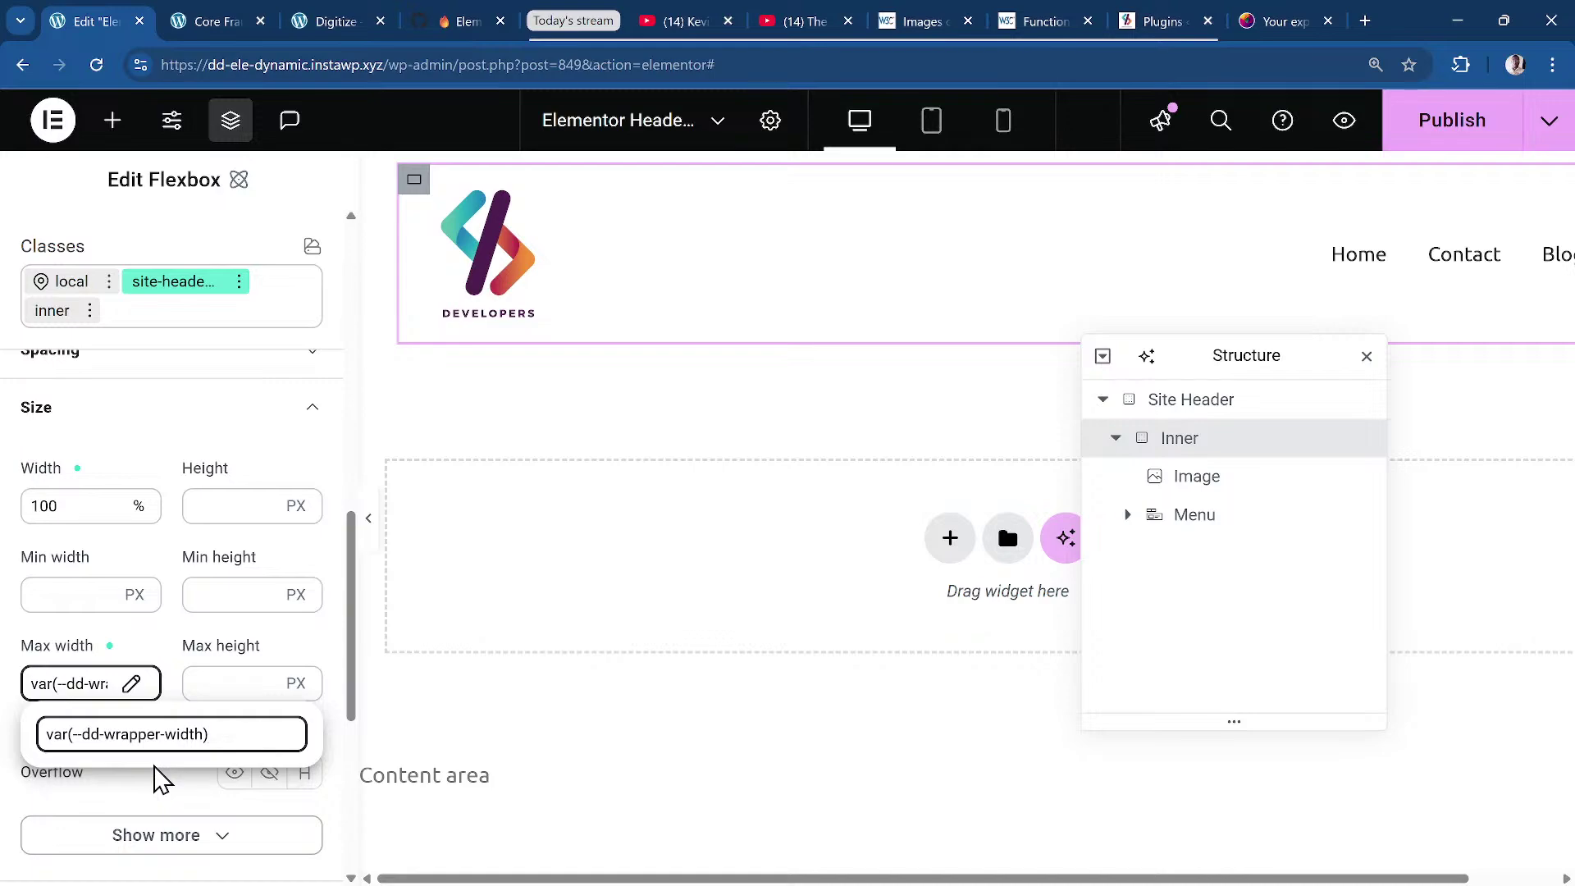
left_click(251, 687)
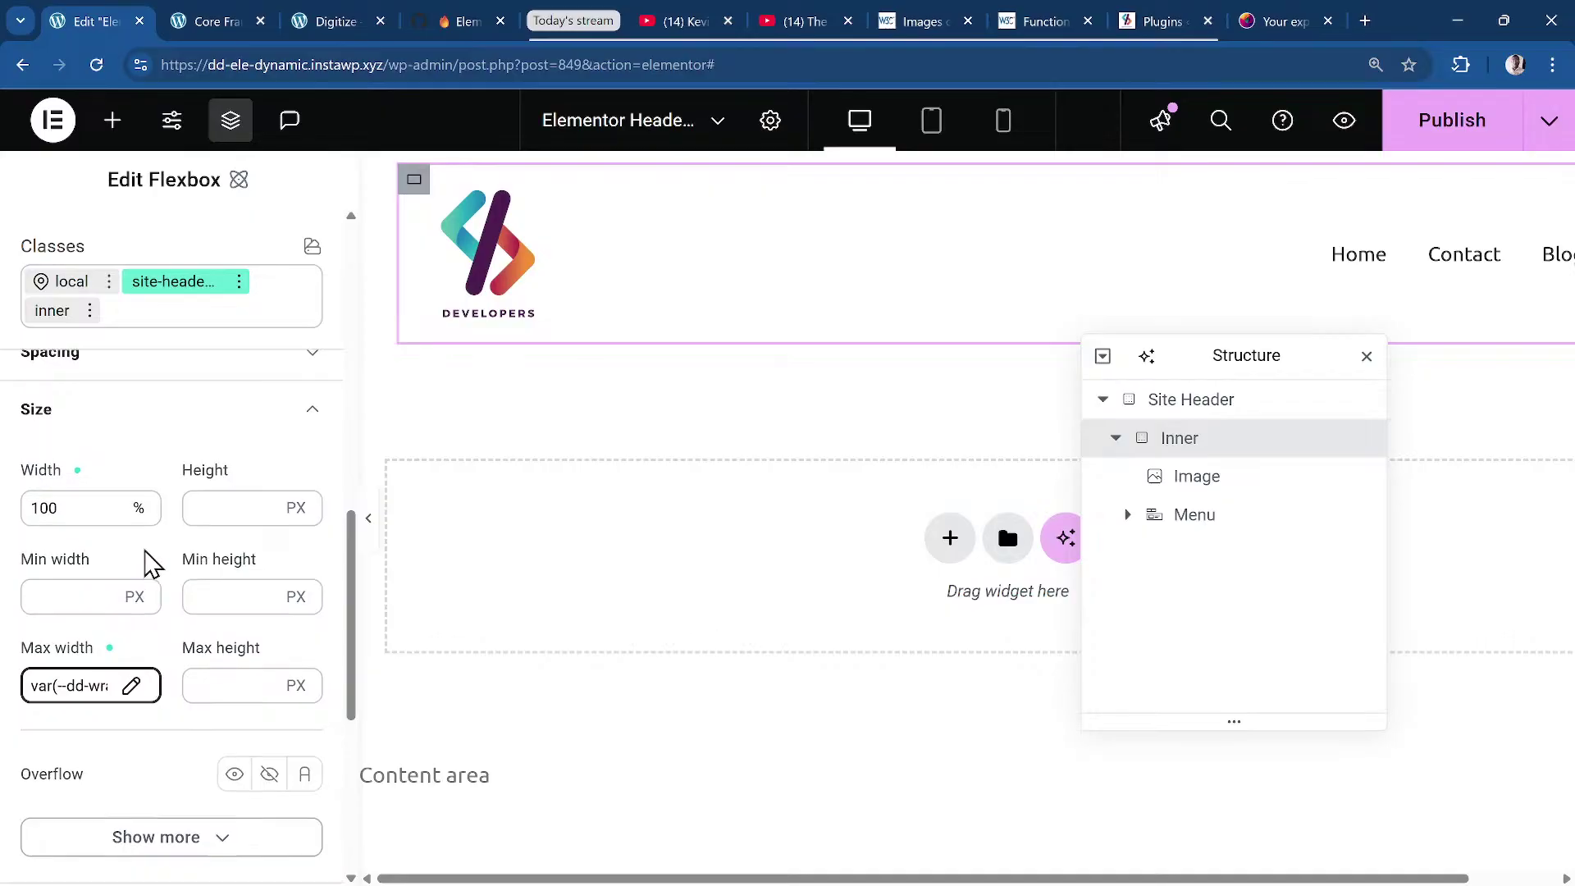
Set the Inner flexbox's margins to auto on all four sides, and unlink the margin values.
scroll(148, 558, "up", 1)
left_click(86, 517)
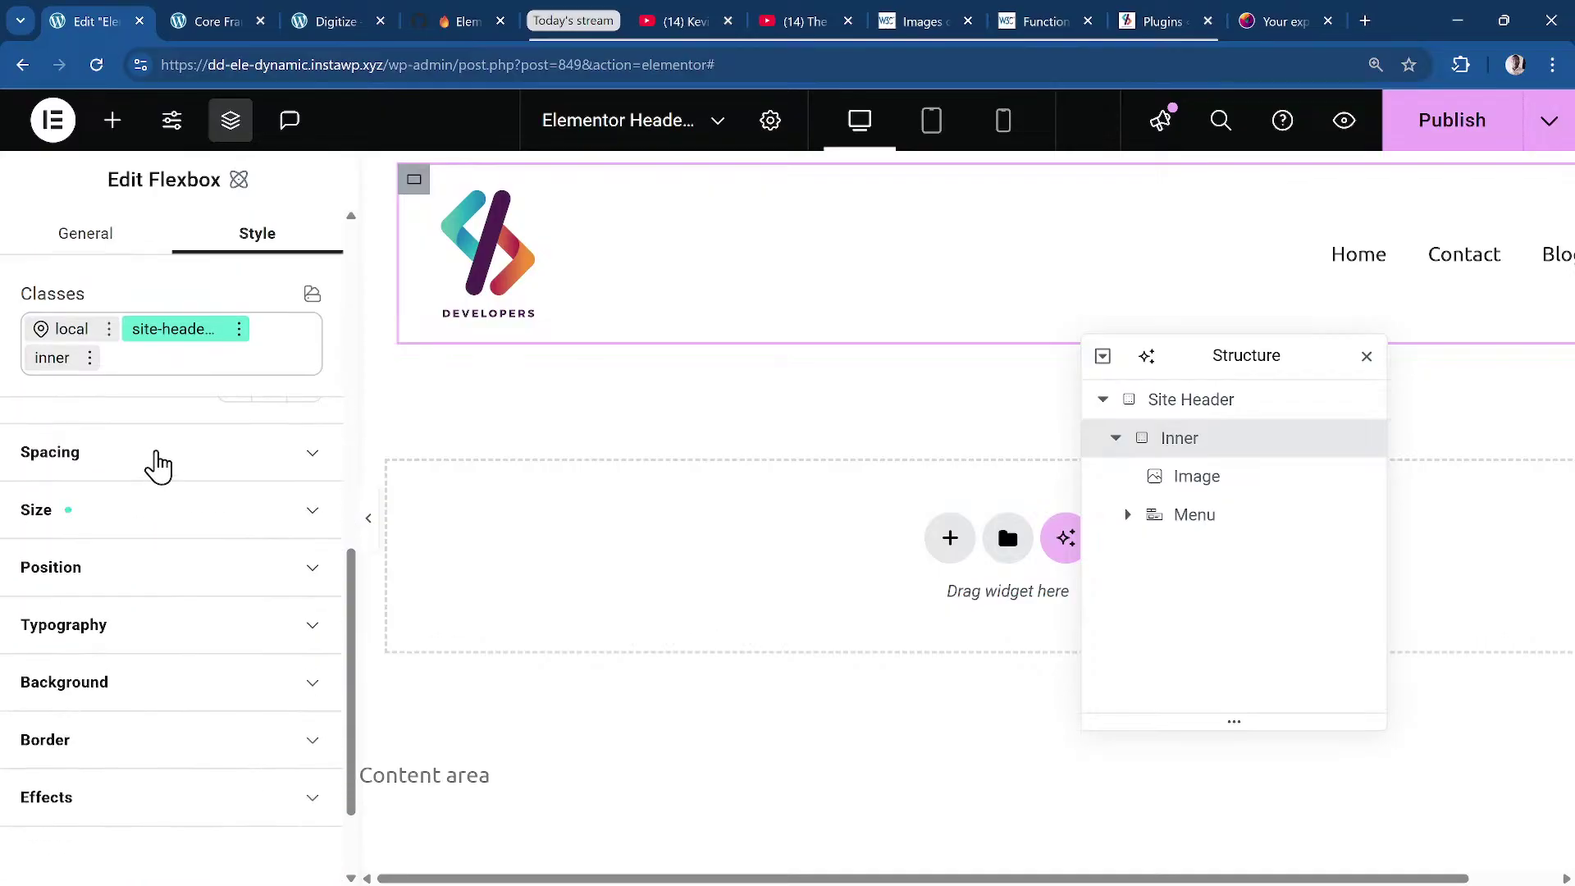
left_click(222, 464)
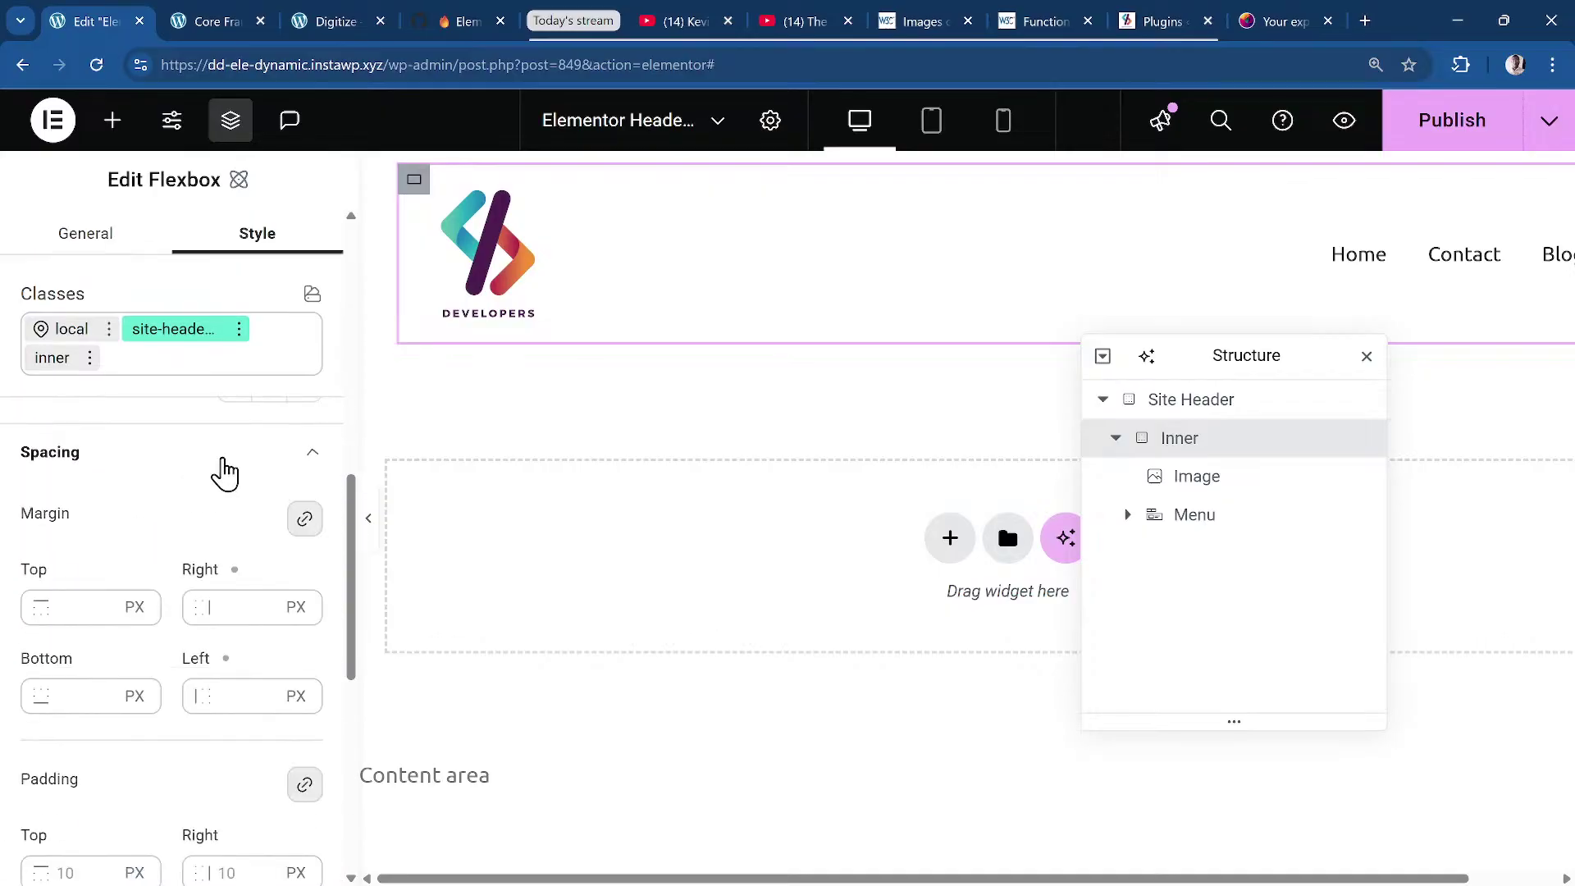
left_click(246, 620)
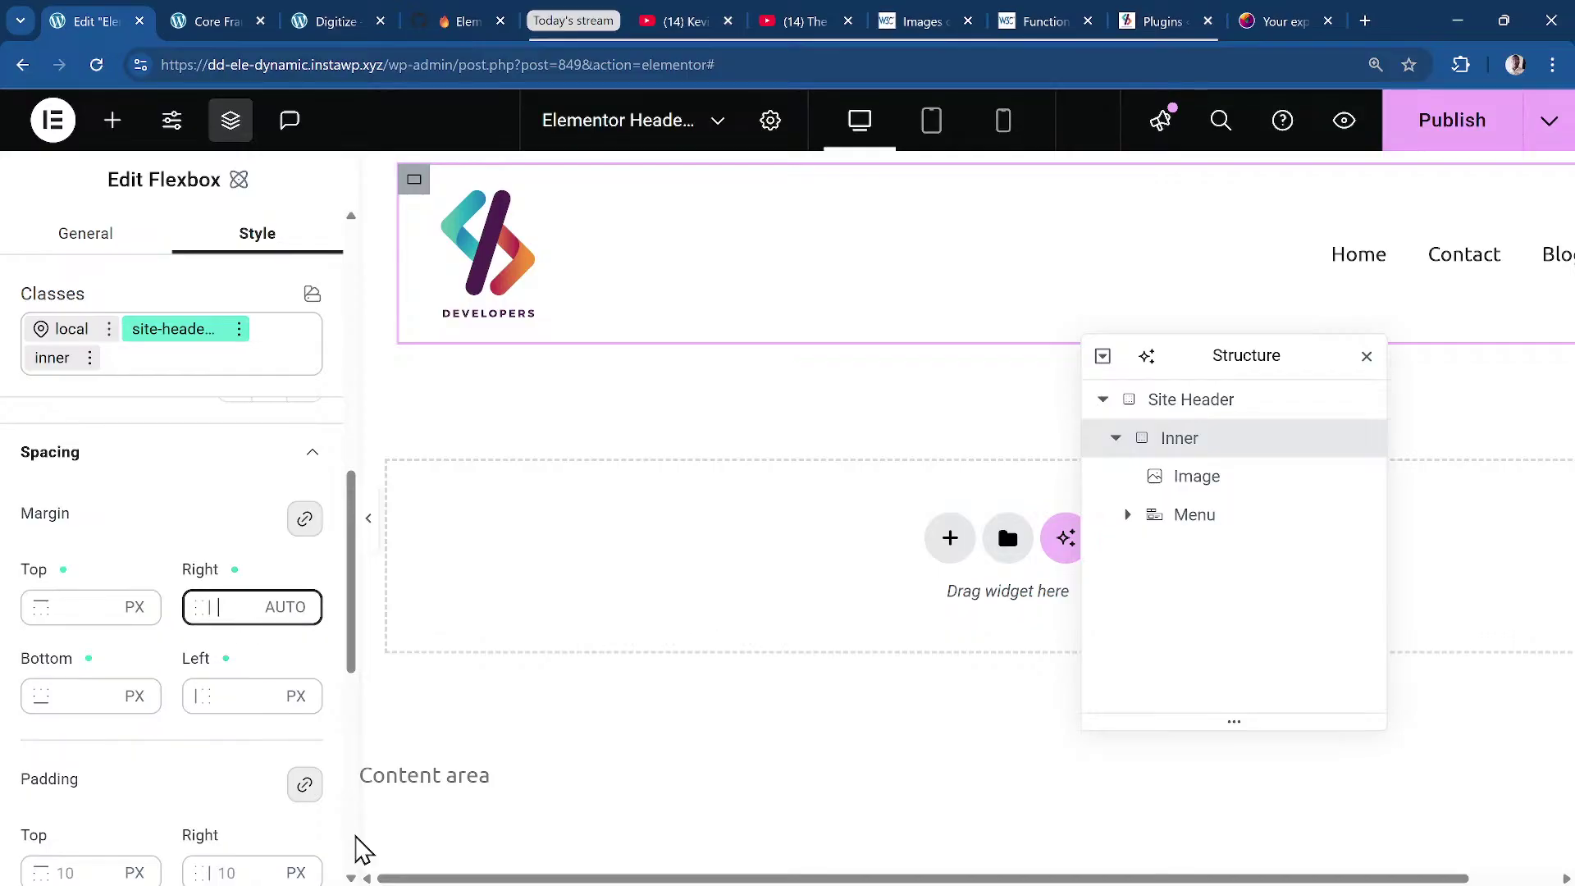
left_click(255, 699)
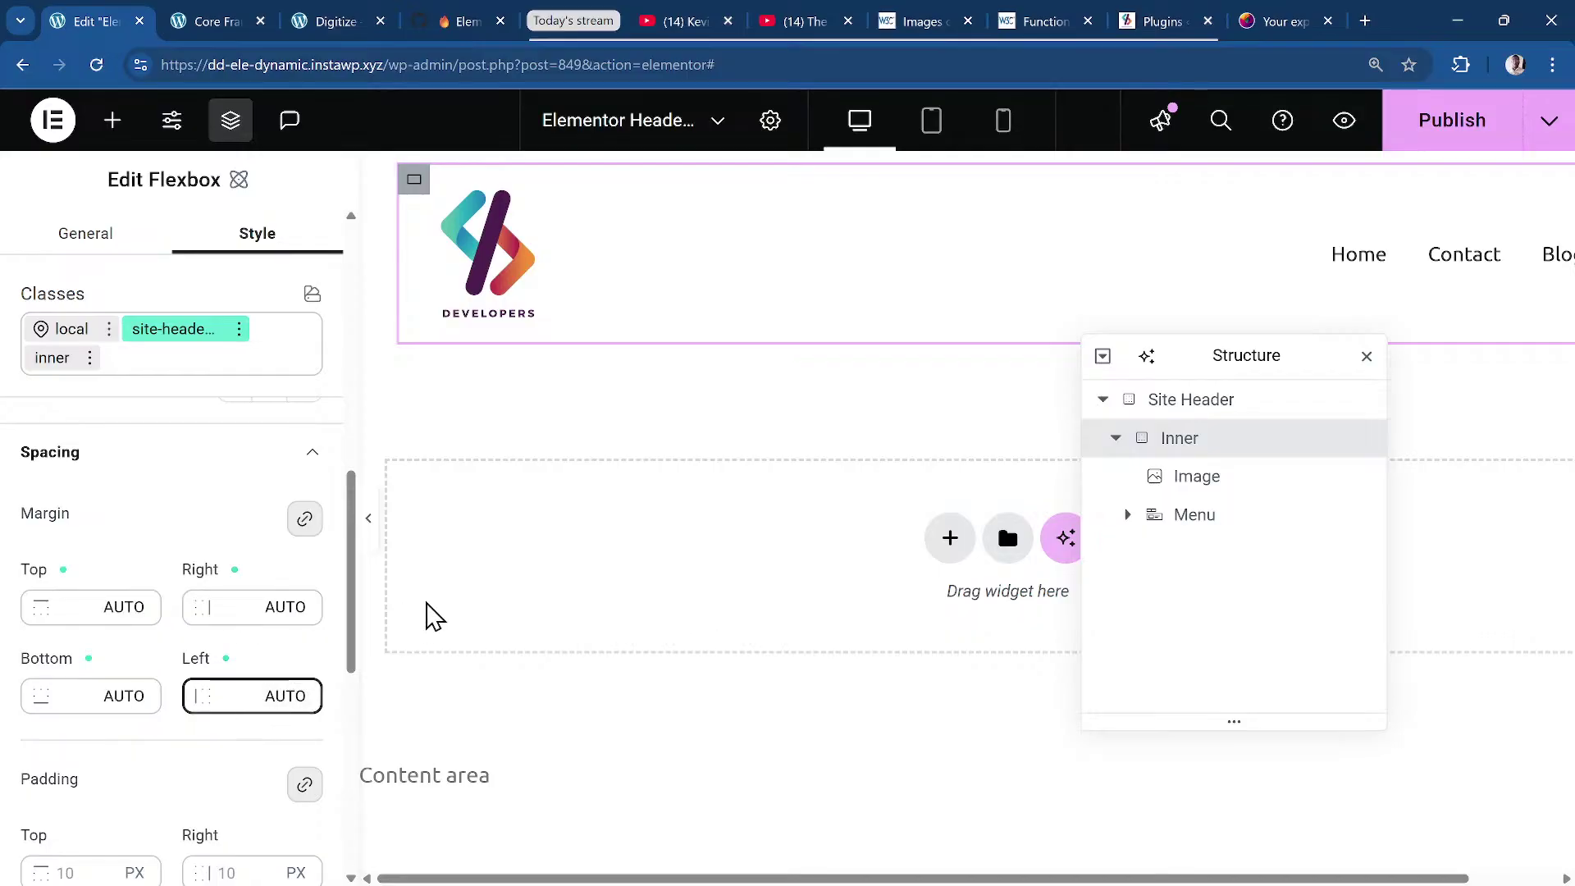
left_click(298, 525)
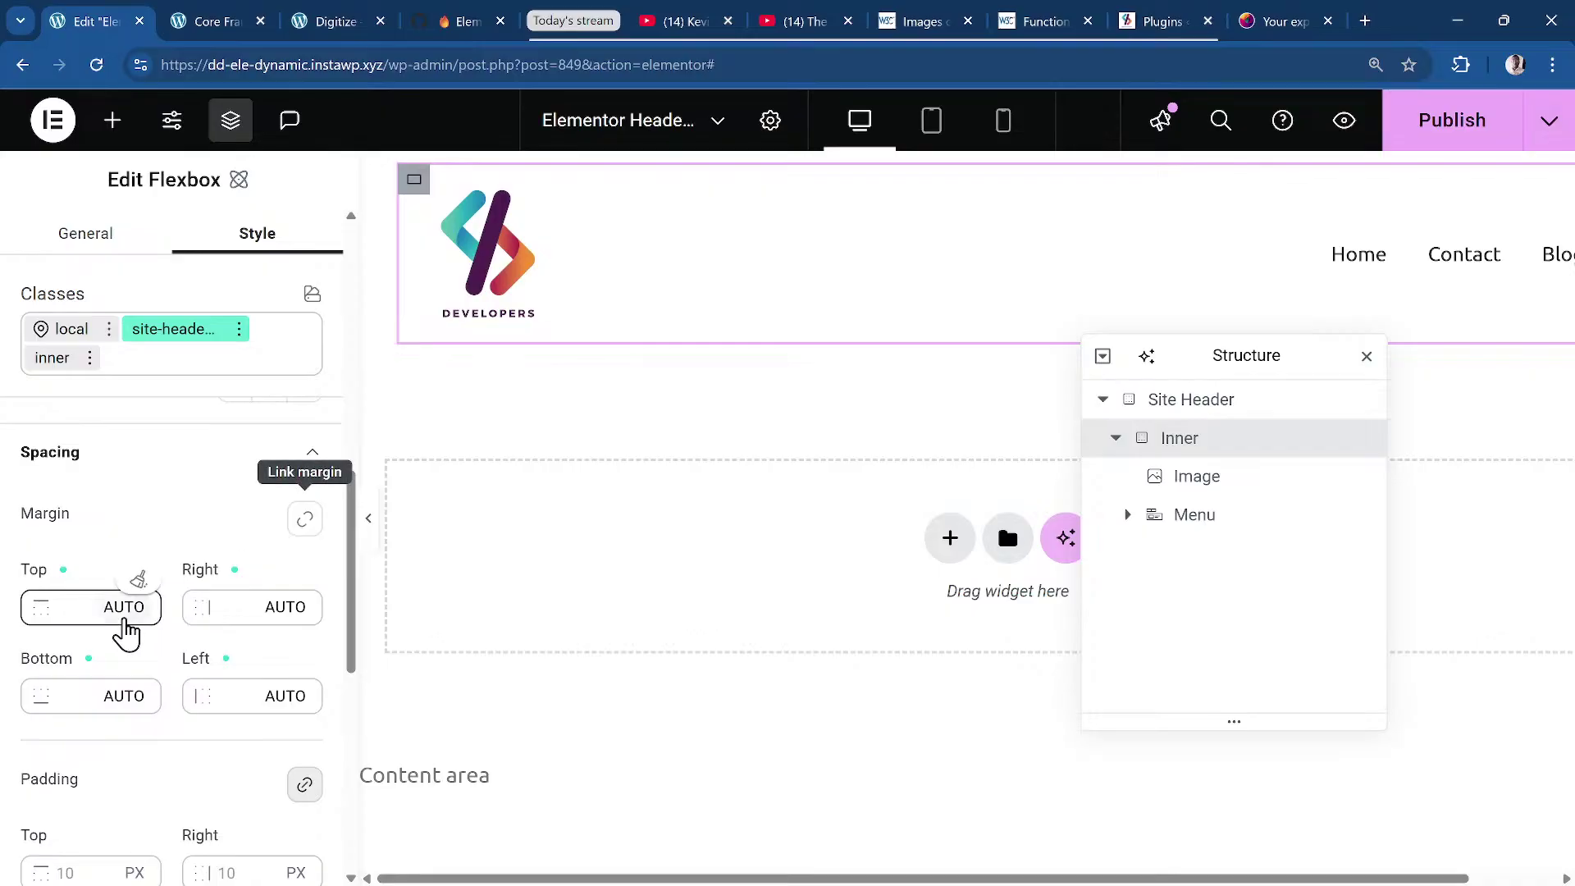
left_click(246, 624)
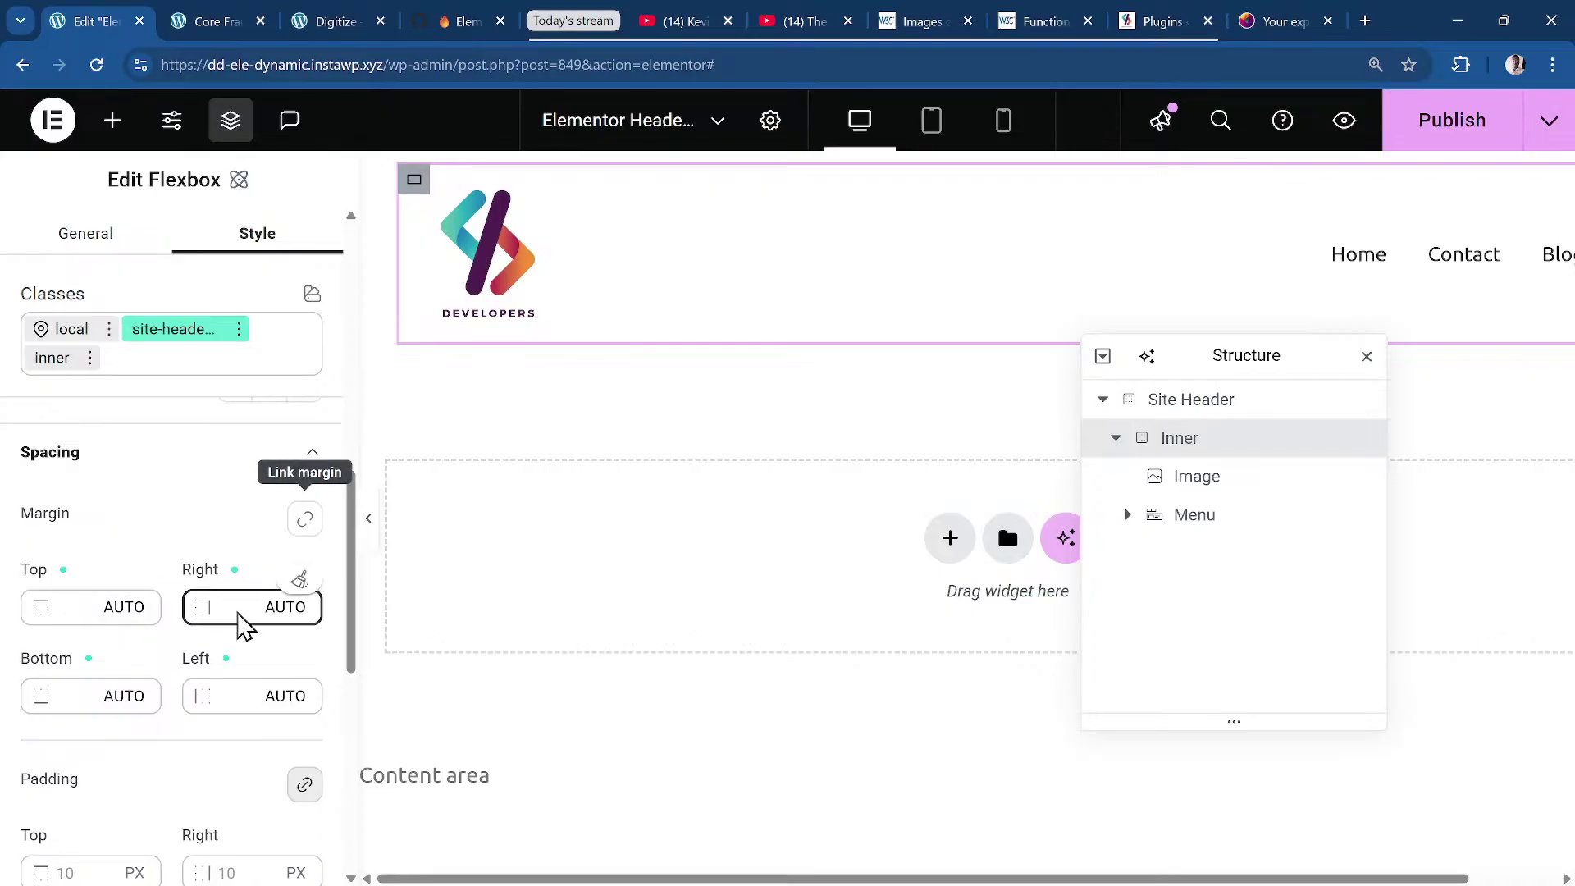
Publish the header template's changes and preview the header on the front end.
left_click(1420, 139)
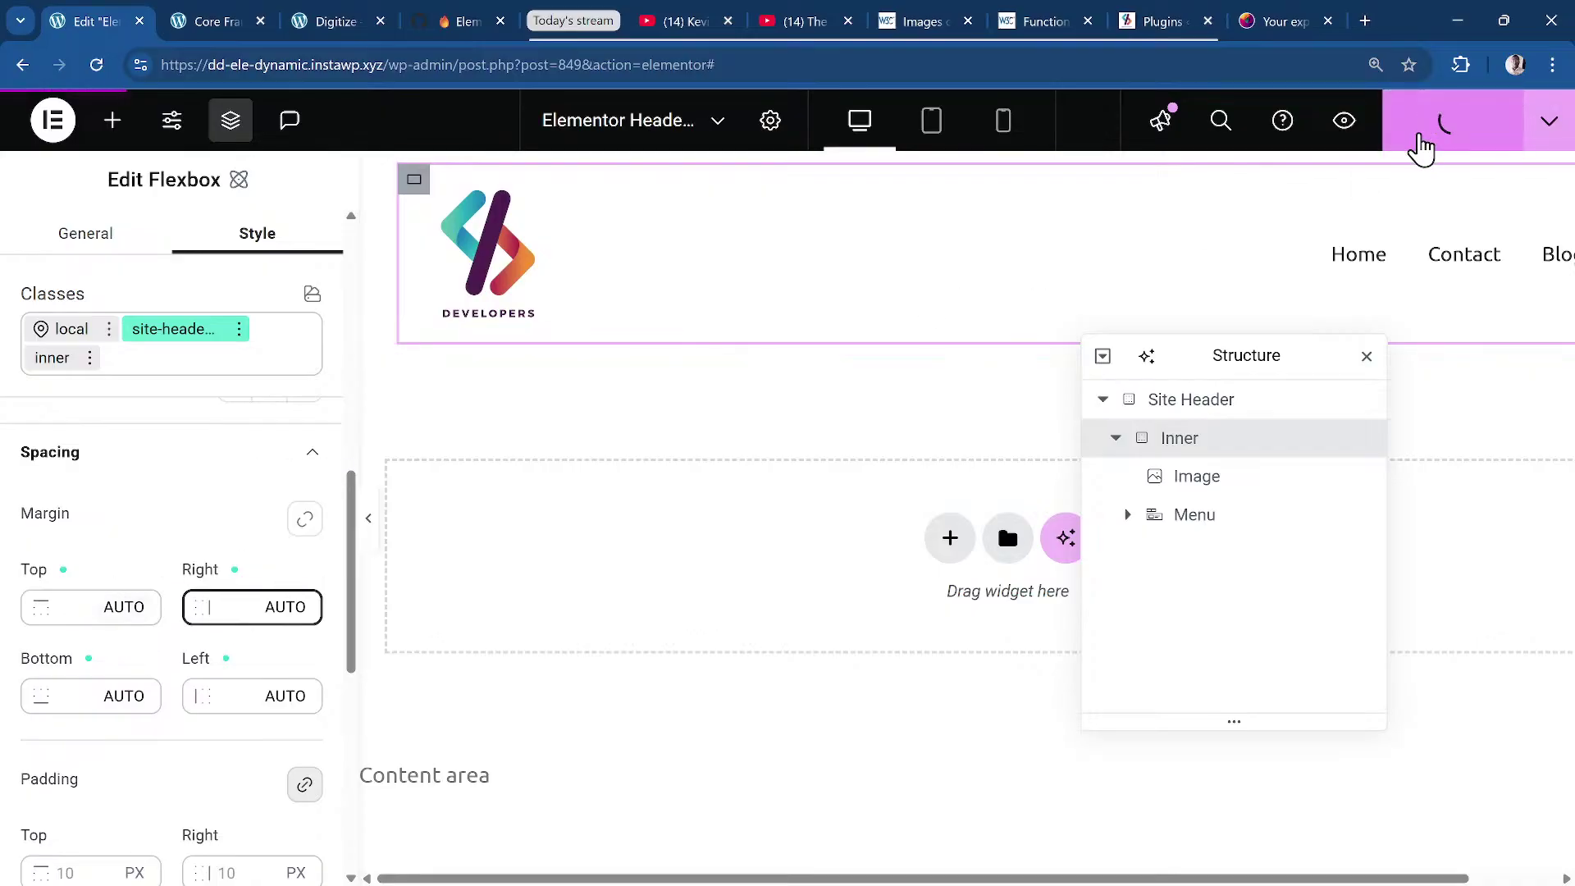
left_click(1350, 131)
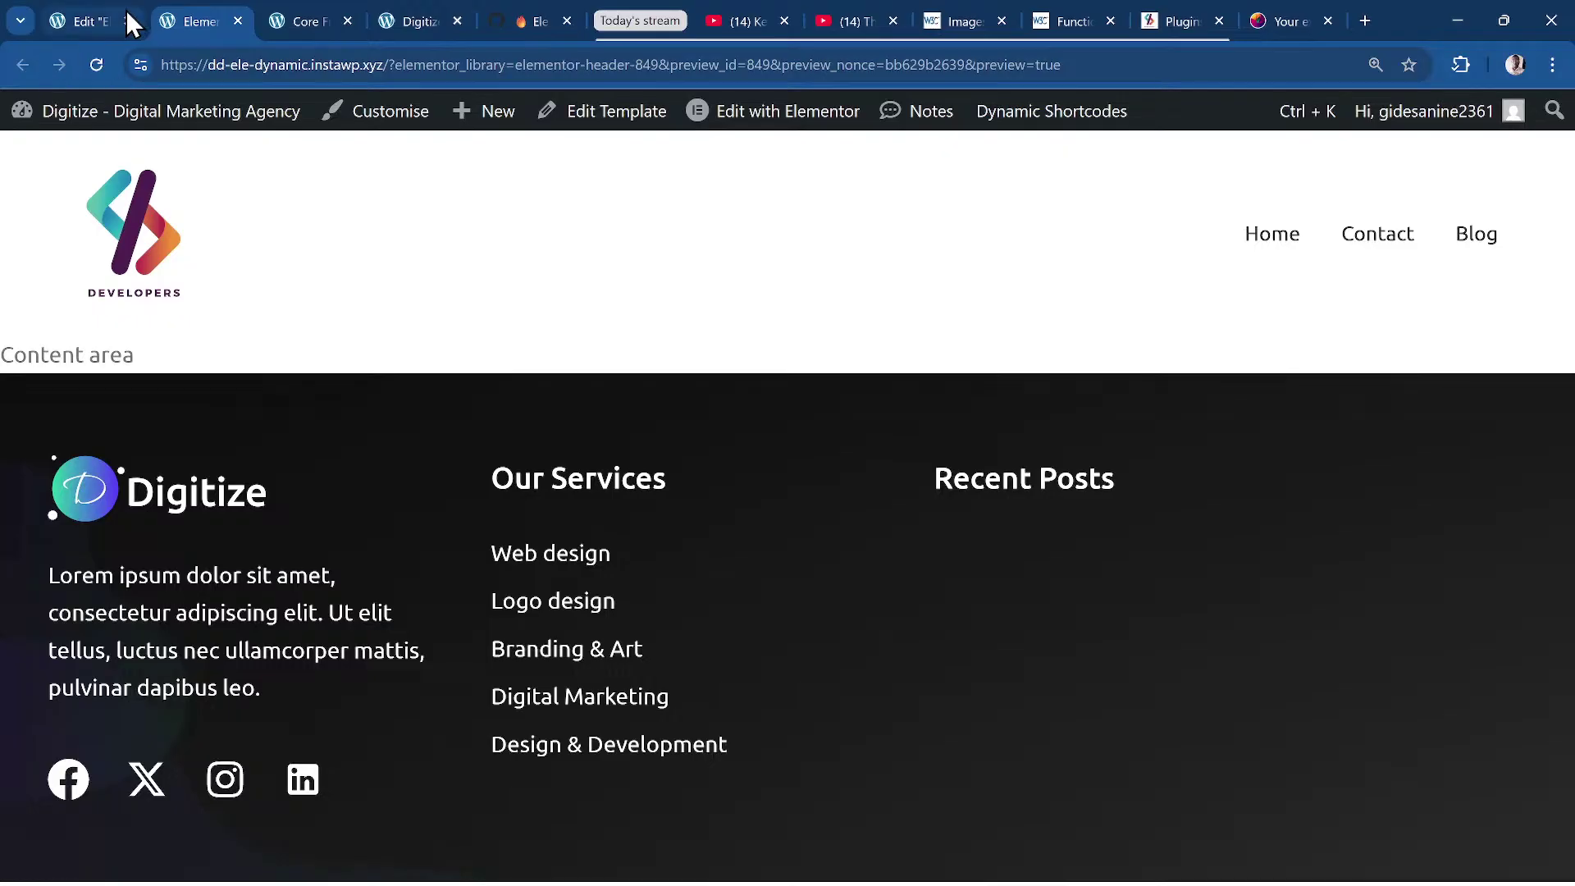
left_click(279, 20)
left_click(197, 19)
Reload the header template in the Elementor editor and move the Structure panel away from the navigation menu.
left_click(105, 18)
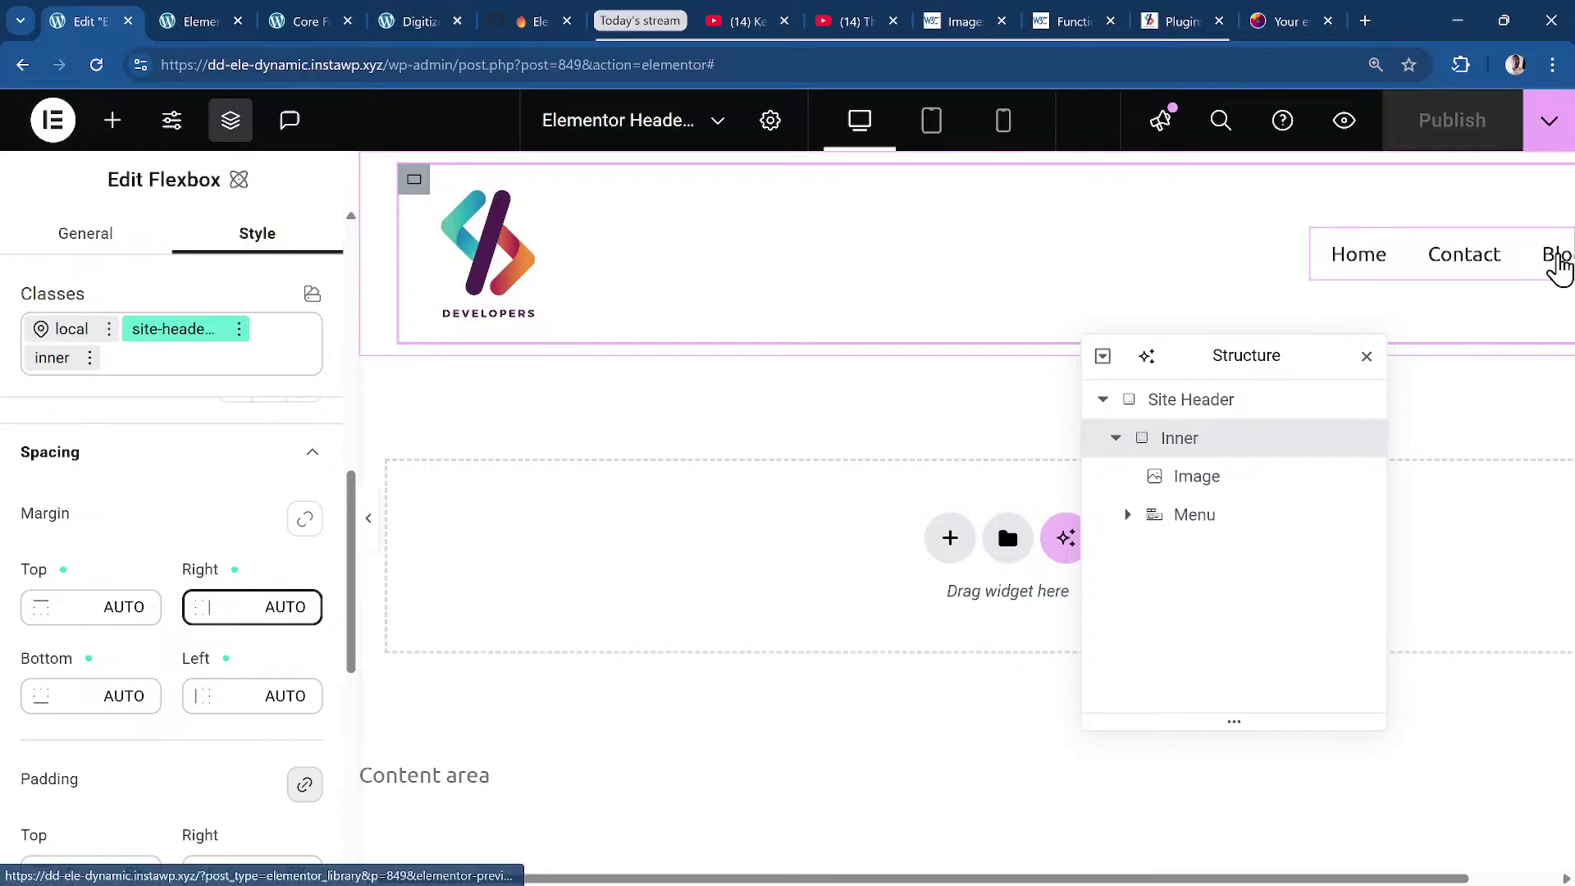
left_click(96, 64)
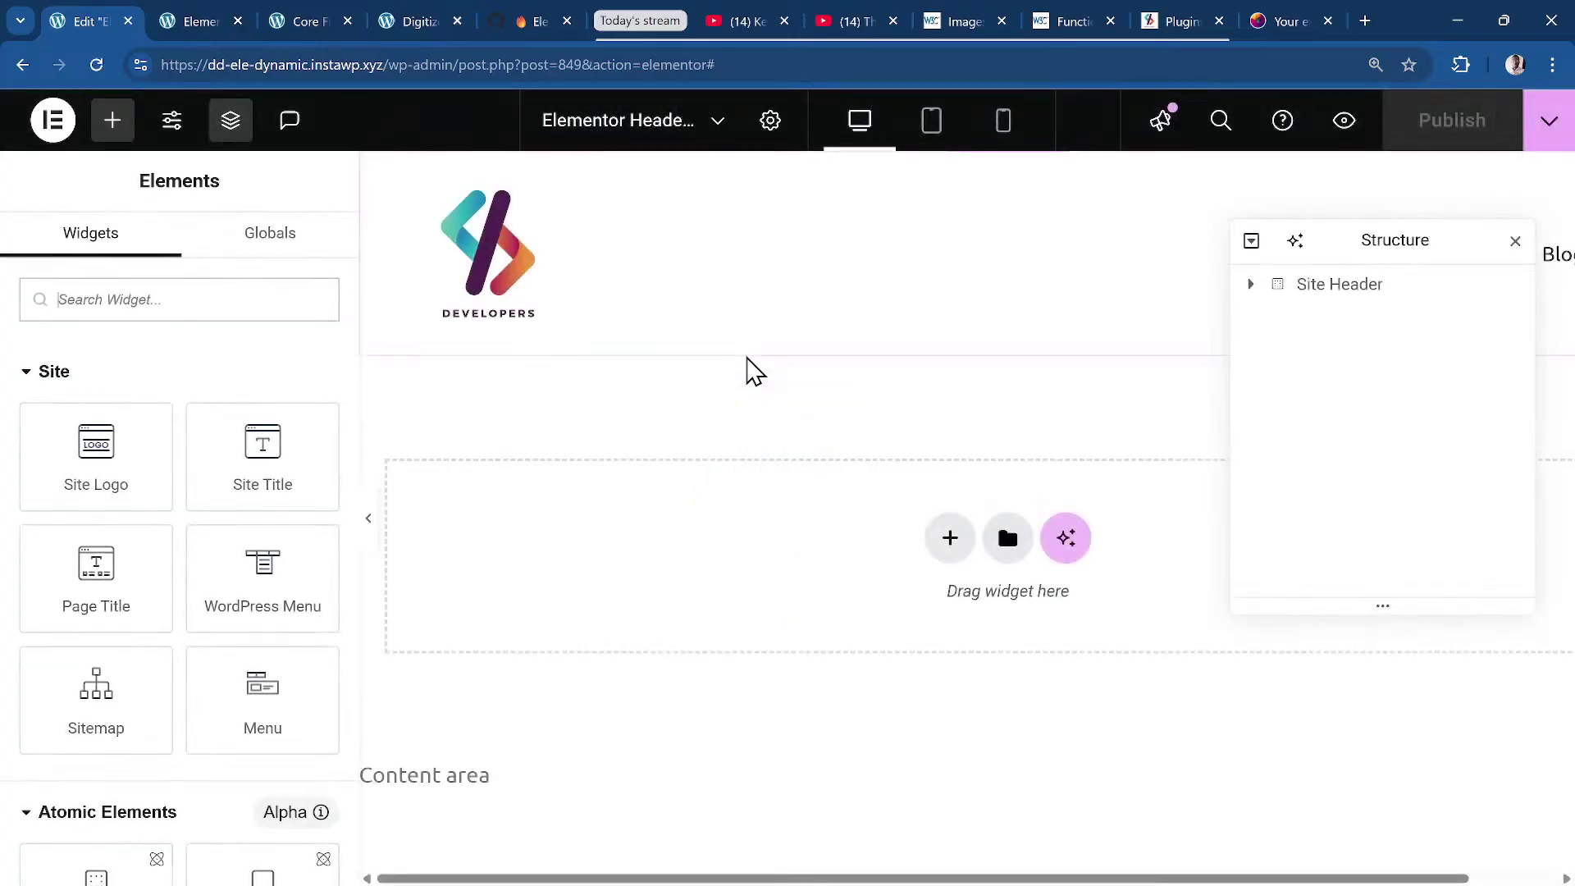
left_click_drag(1411, 236, 1158, 550)
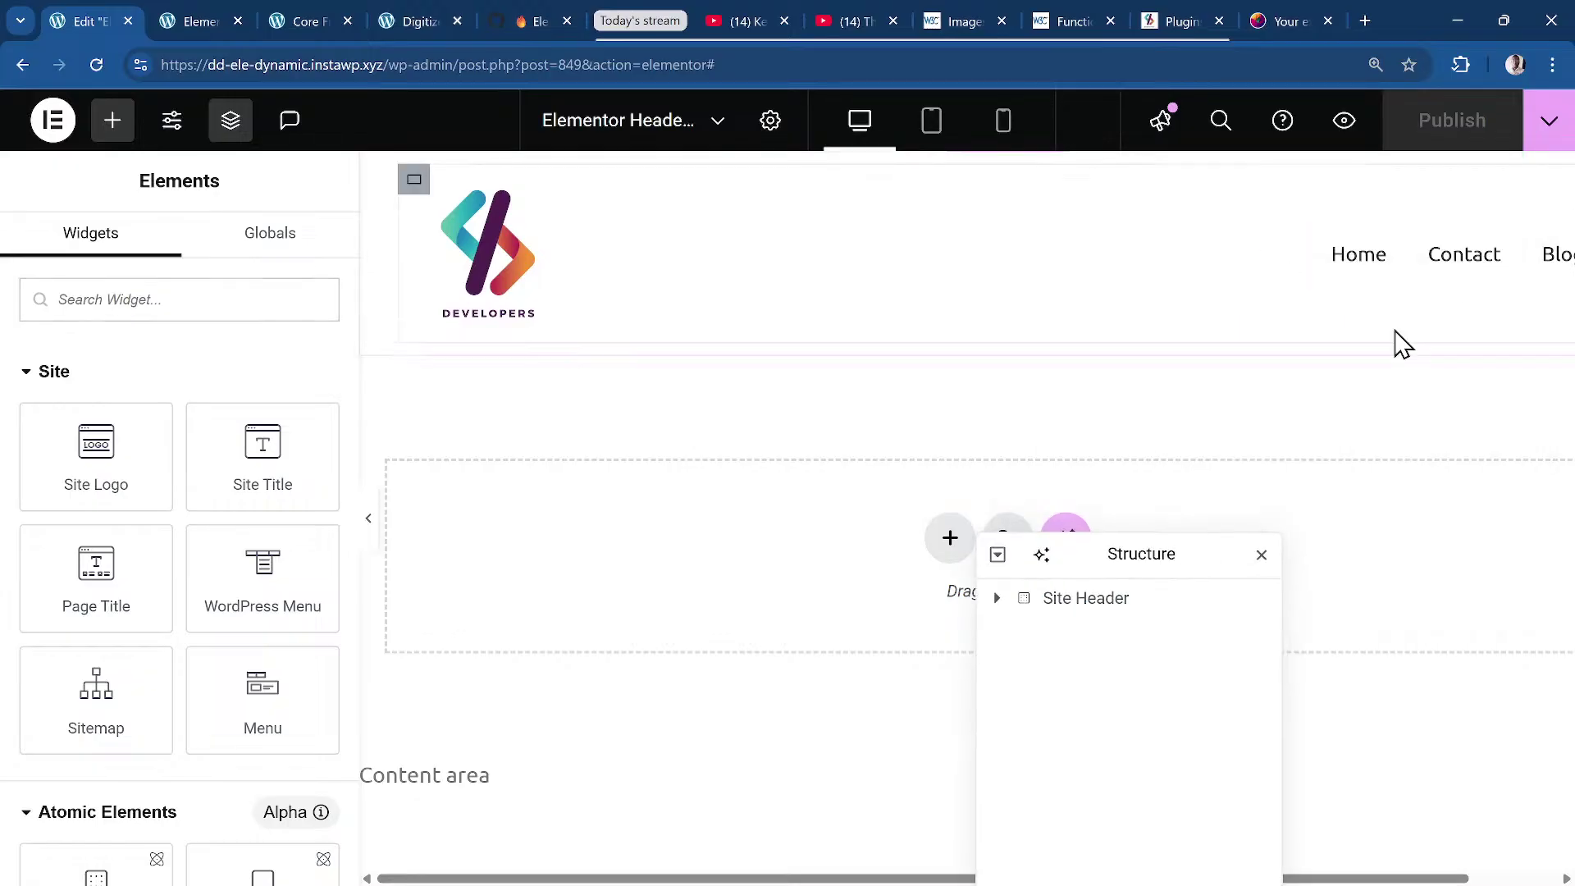
Reload the header preview and check its responsive layout at different viewport widths in the browser's developer tools.
left_click(191, 20)
left_click(97, 64)
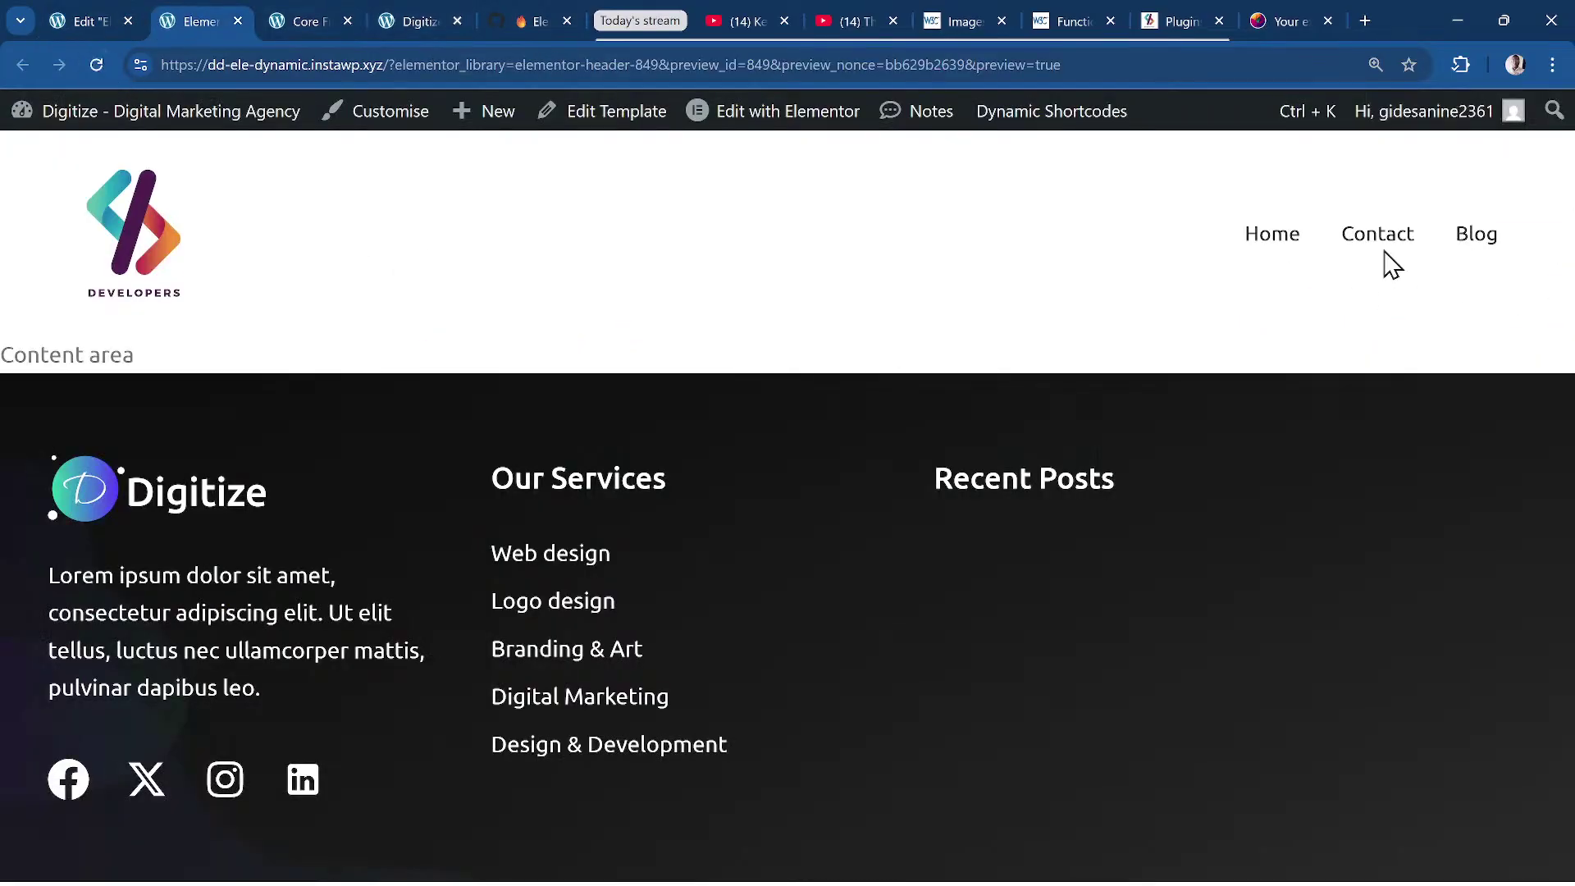
right_click(927, 258)
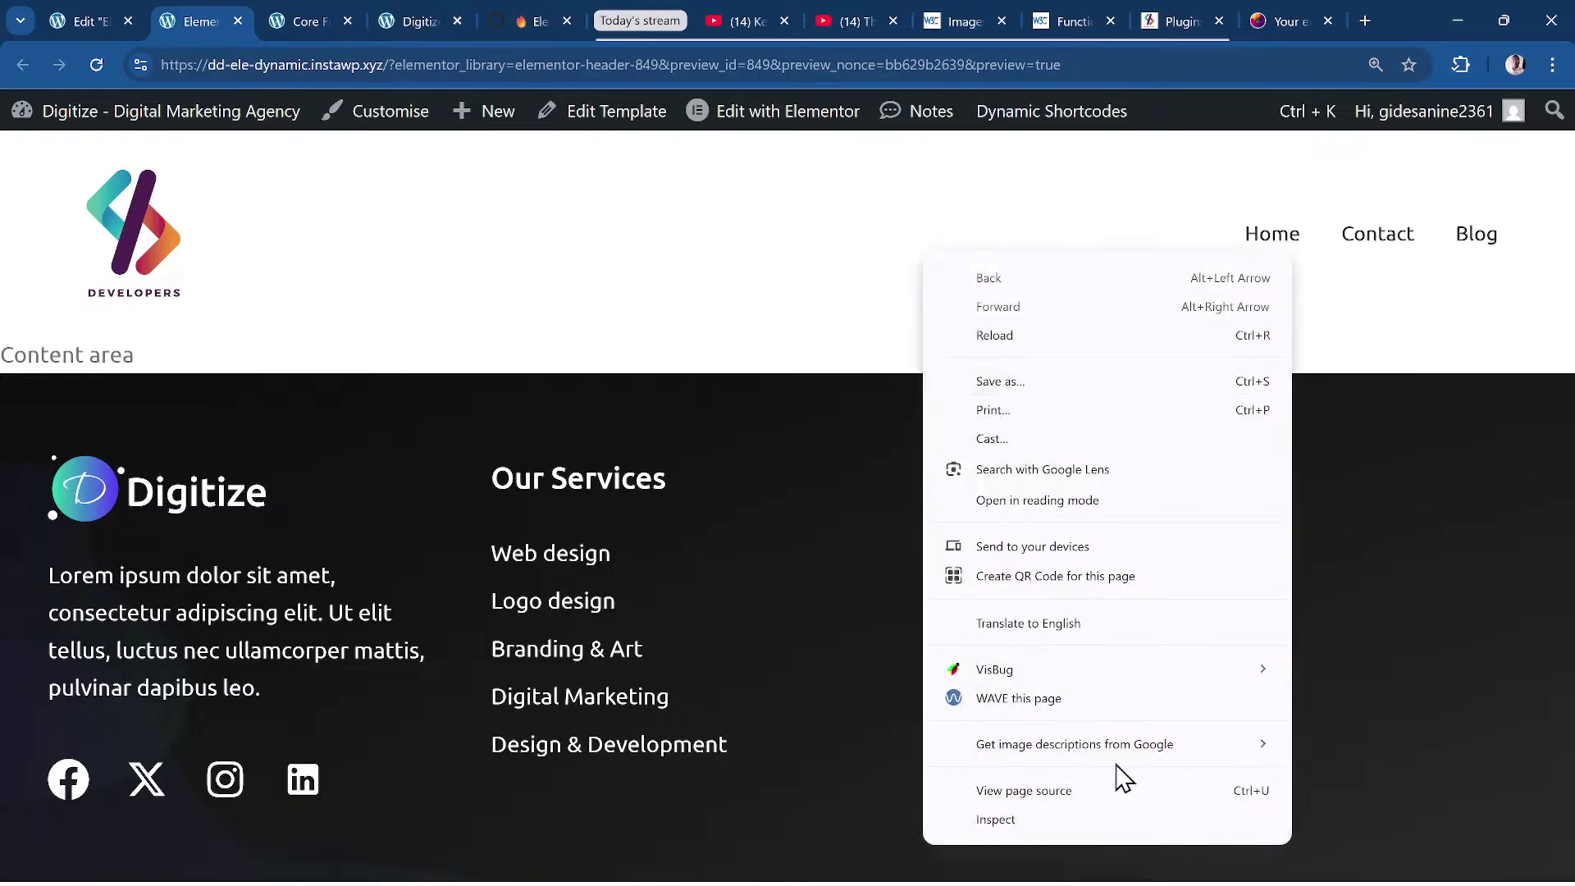
left_click(1123, 820)
left_click_drag(1403, 344, 1103, 382)
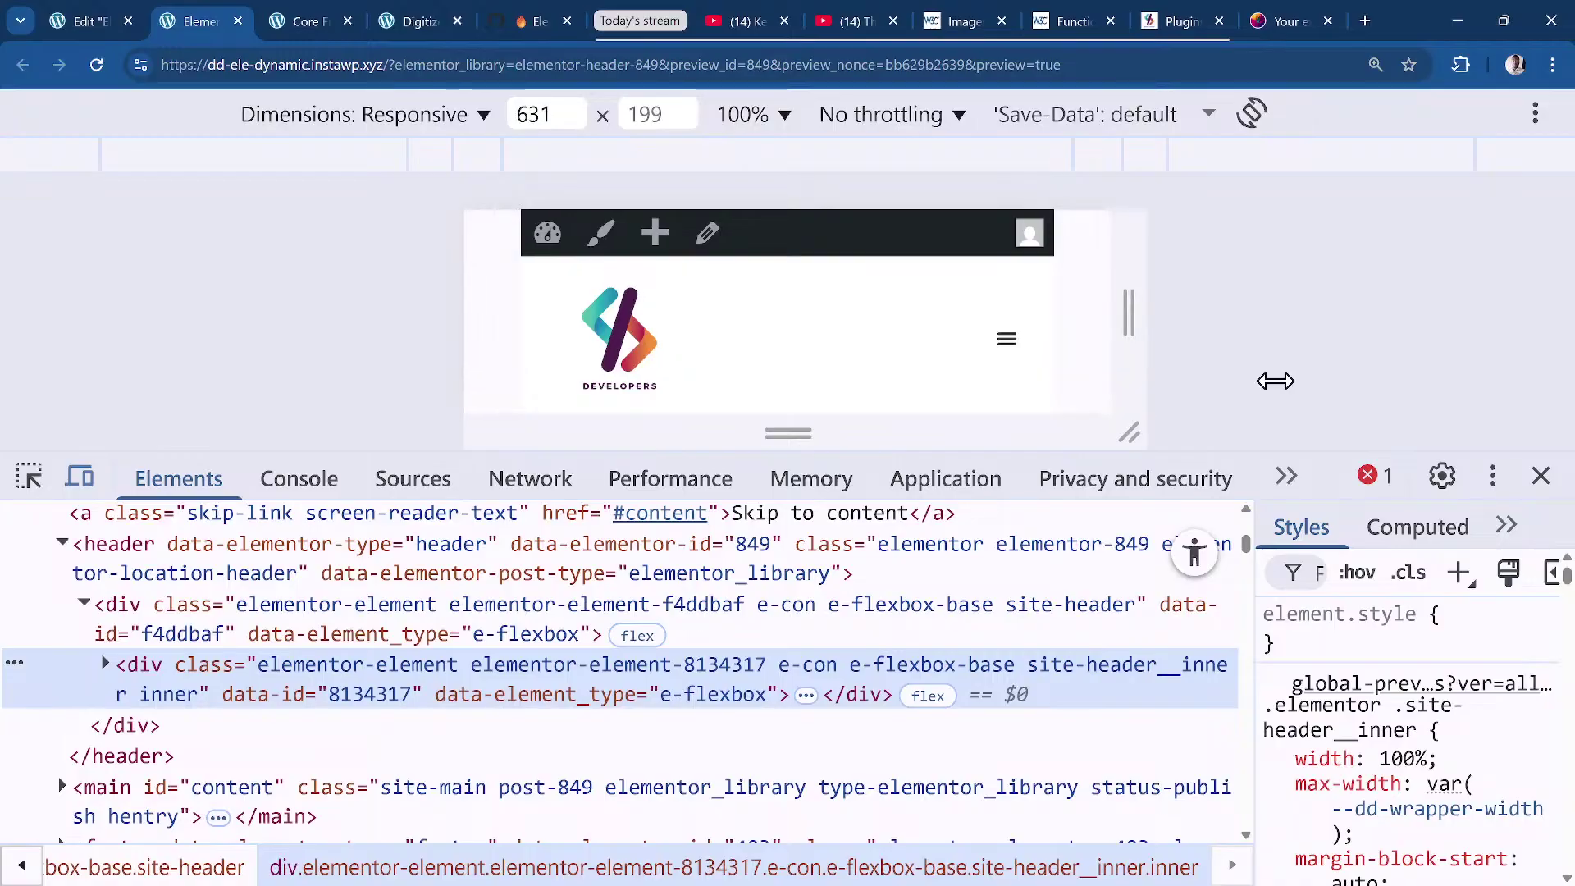
left_click_drag(1274, 380, 1566, 372)
left_click(1541, 476)
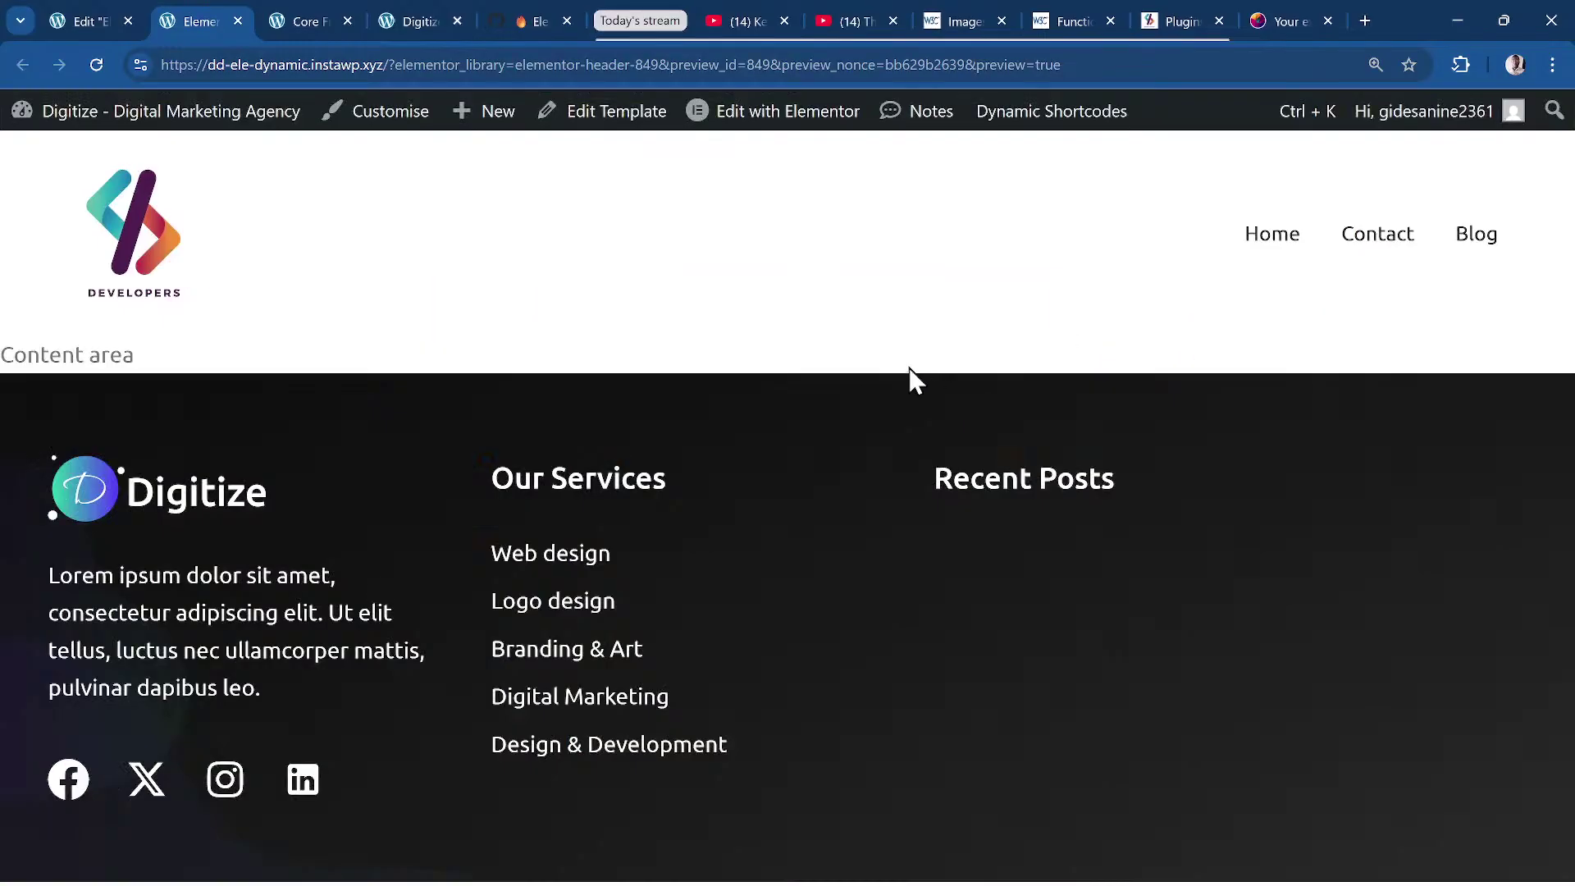
Return to the Elementor editor, search the Finder for demo and open the 3.31 Demo page for editing.
left_click(91, 18)
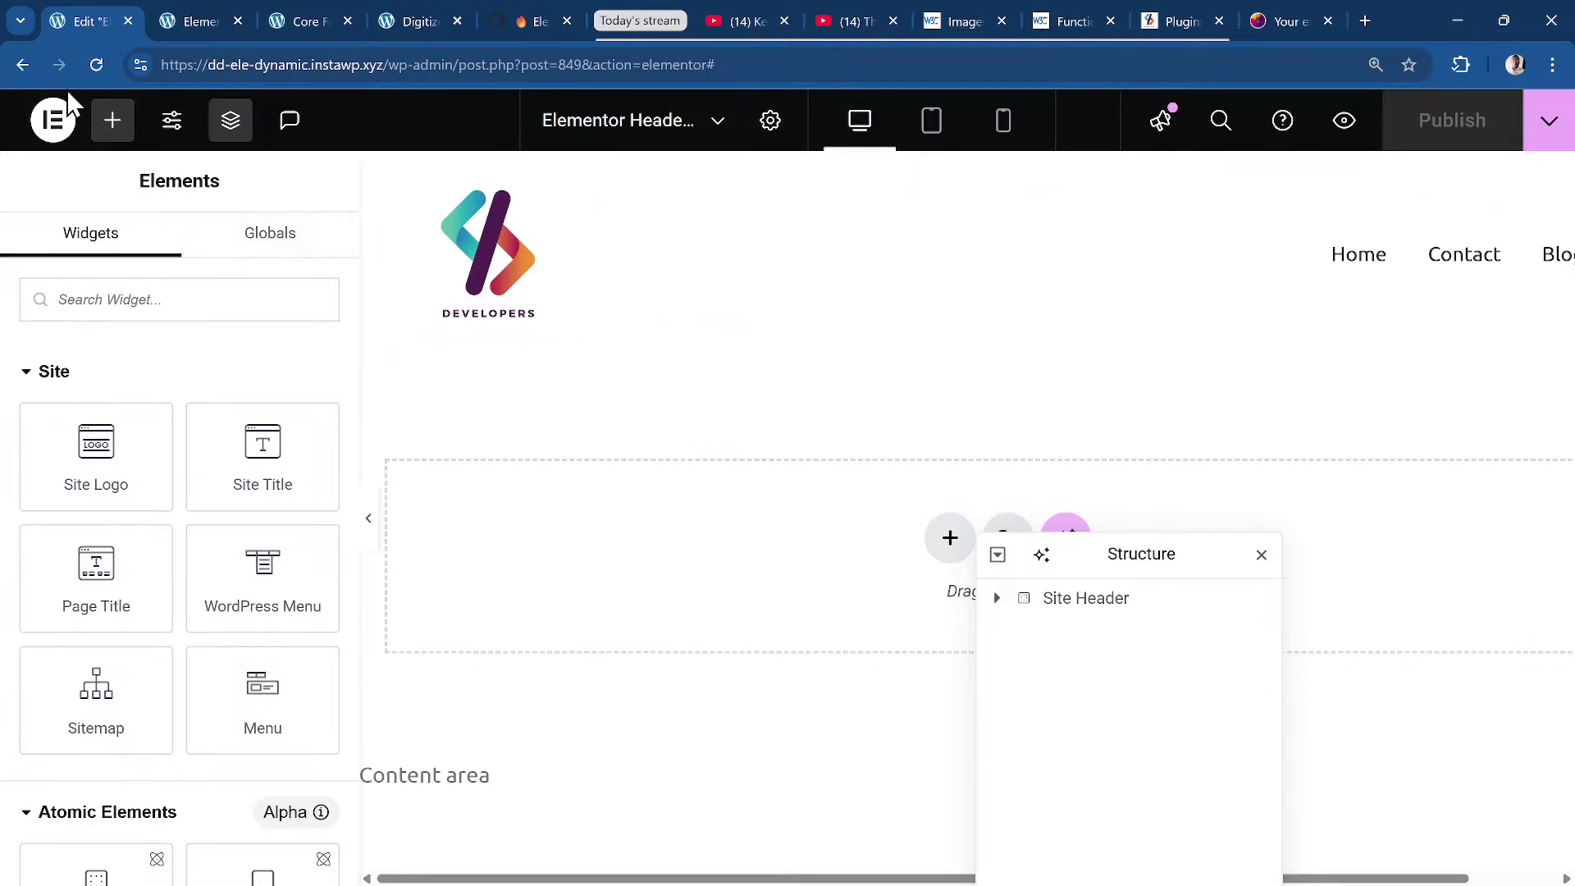
left_click(52, 120)
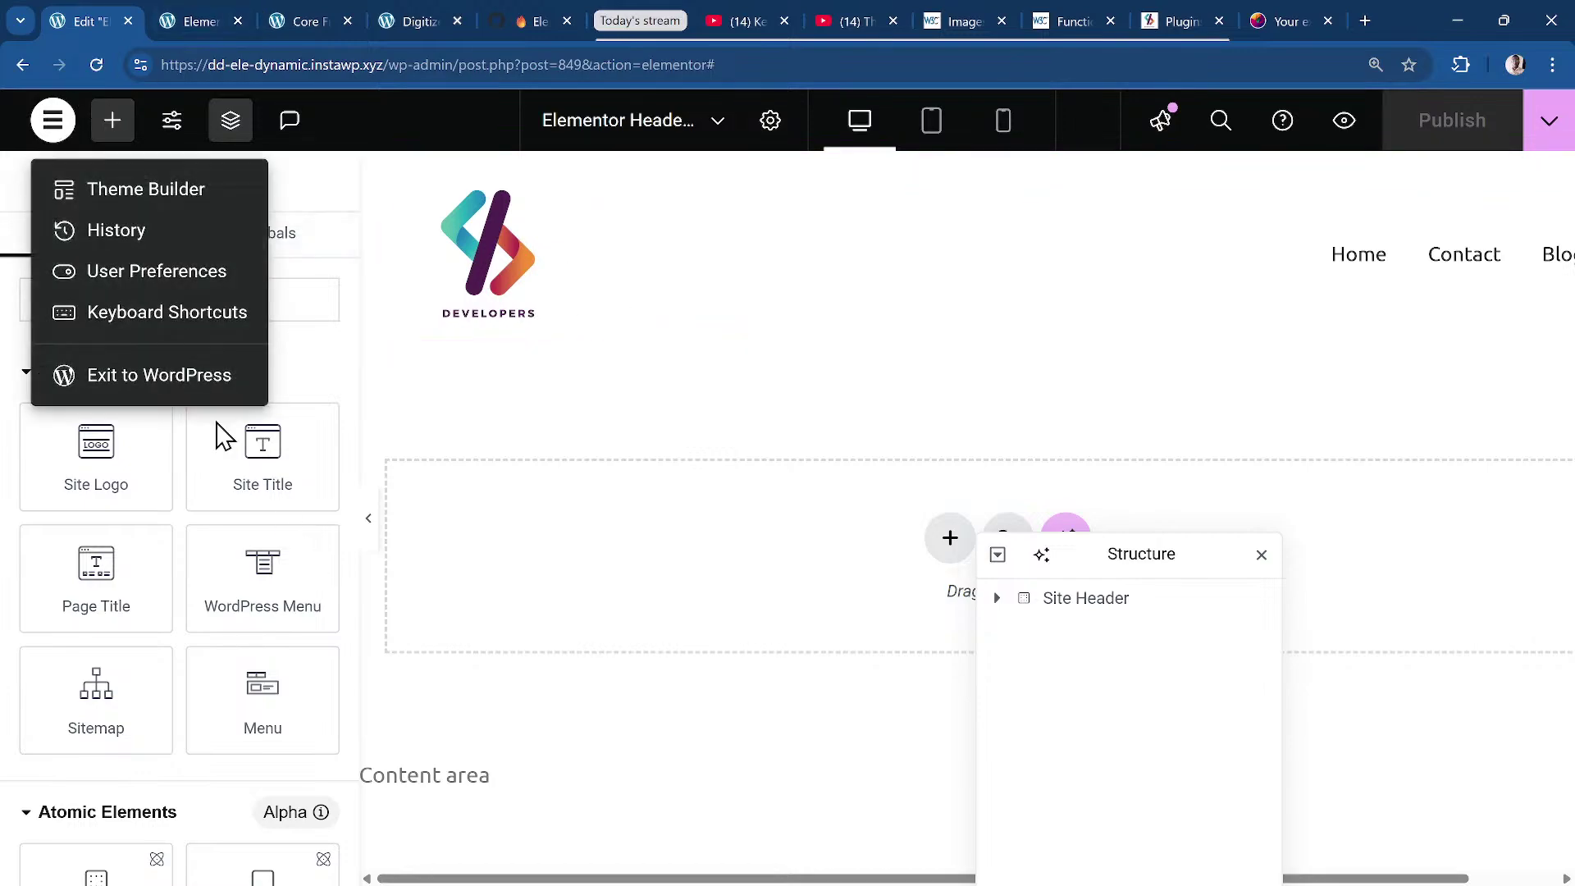
left_click(723, 540)
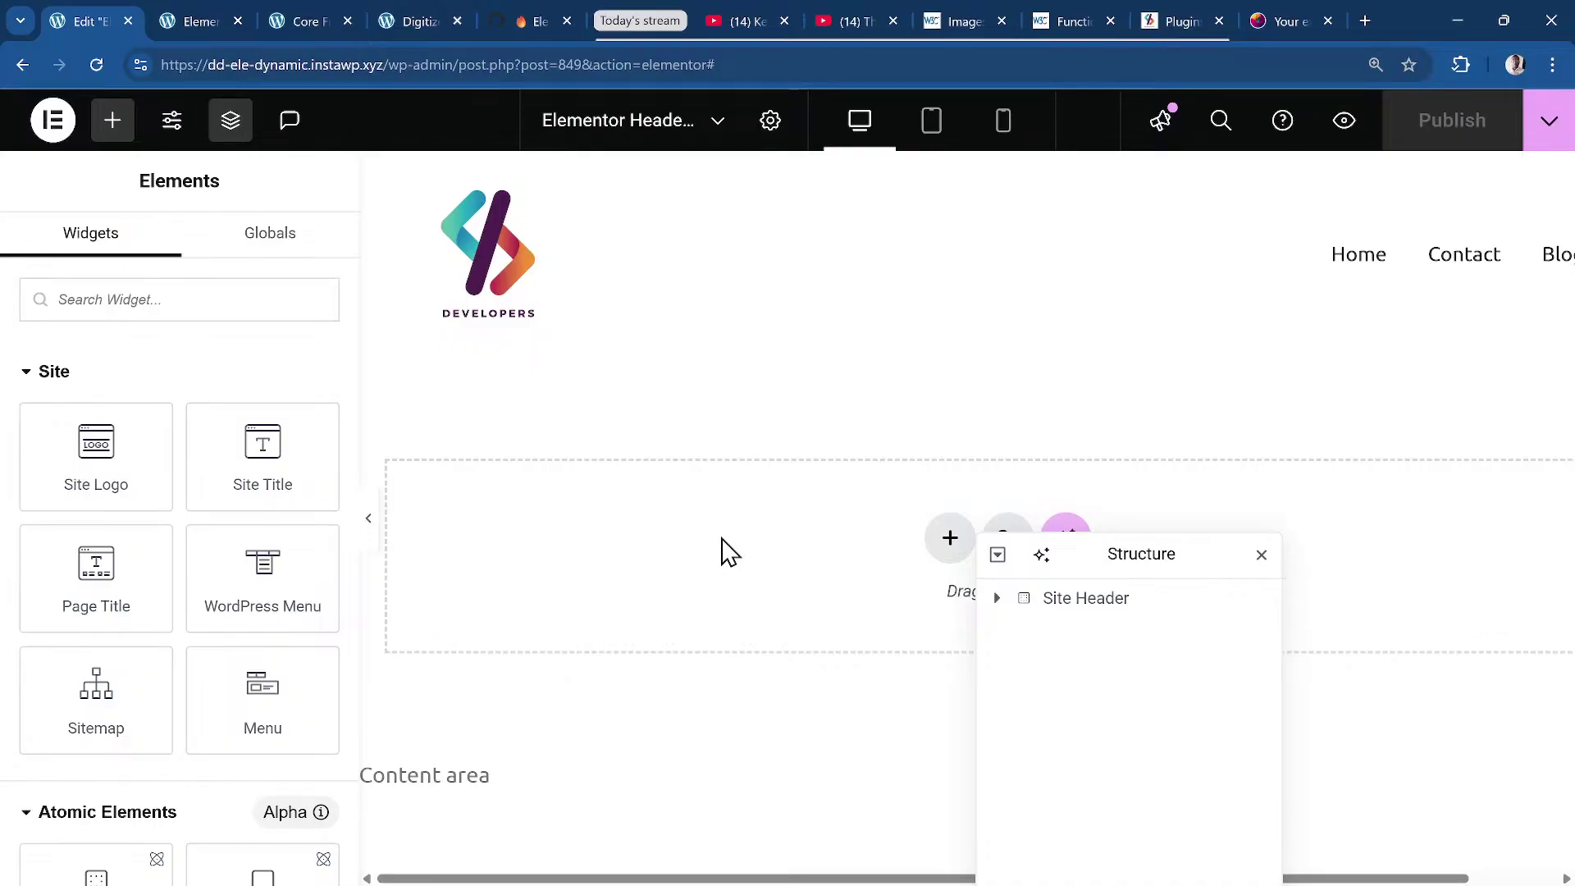
key("ctrl+e")
type("de")
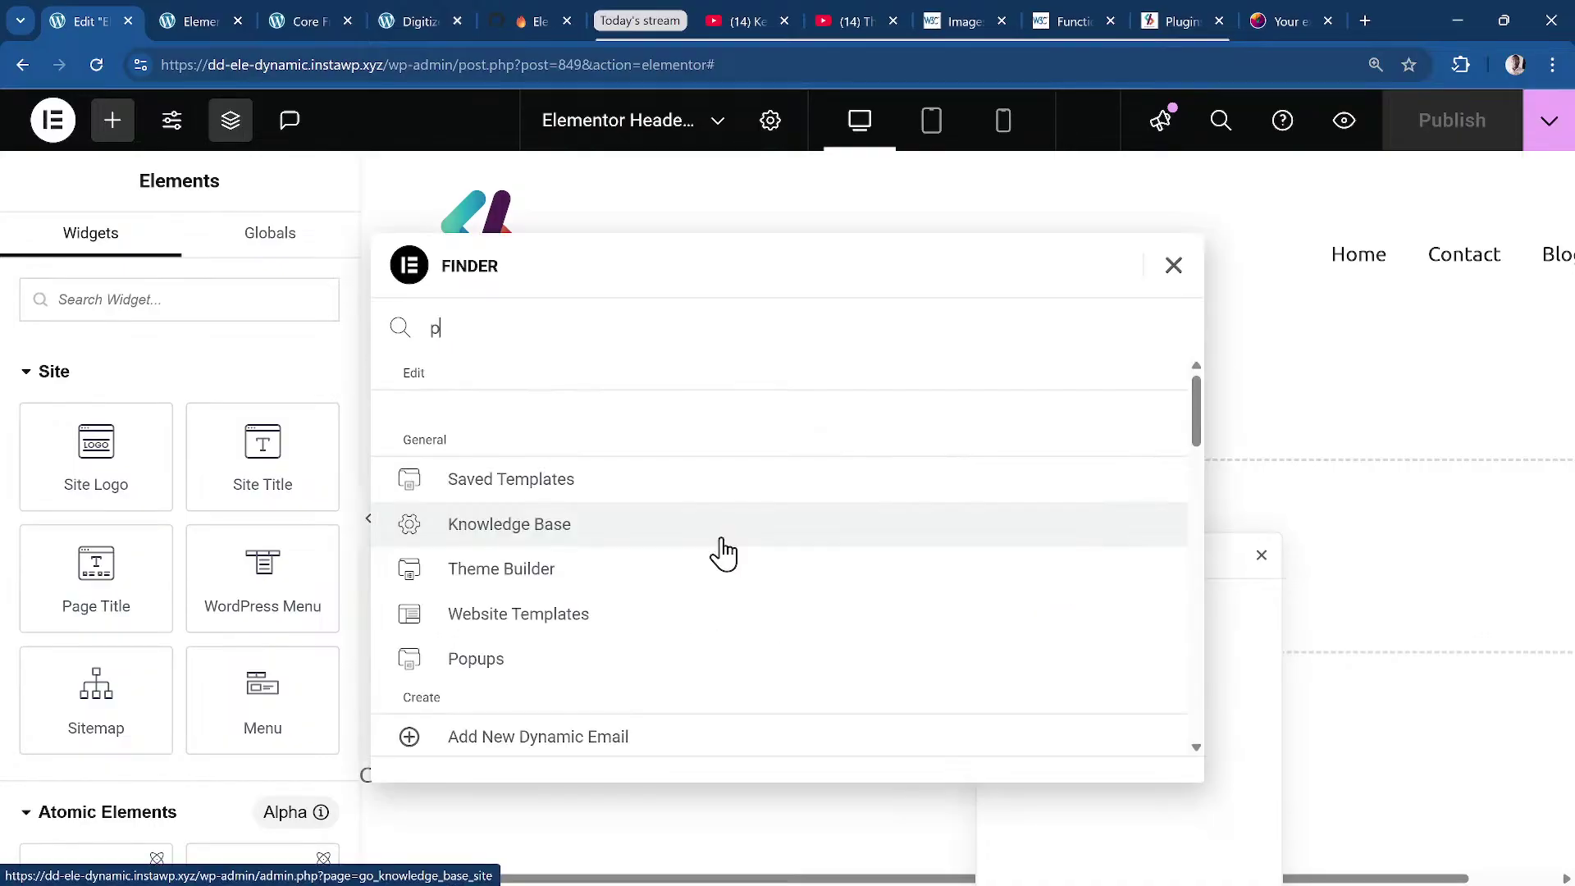
key("BackSpace")
key("BackSpace")
type("demo")
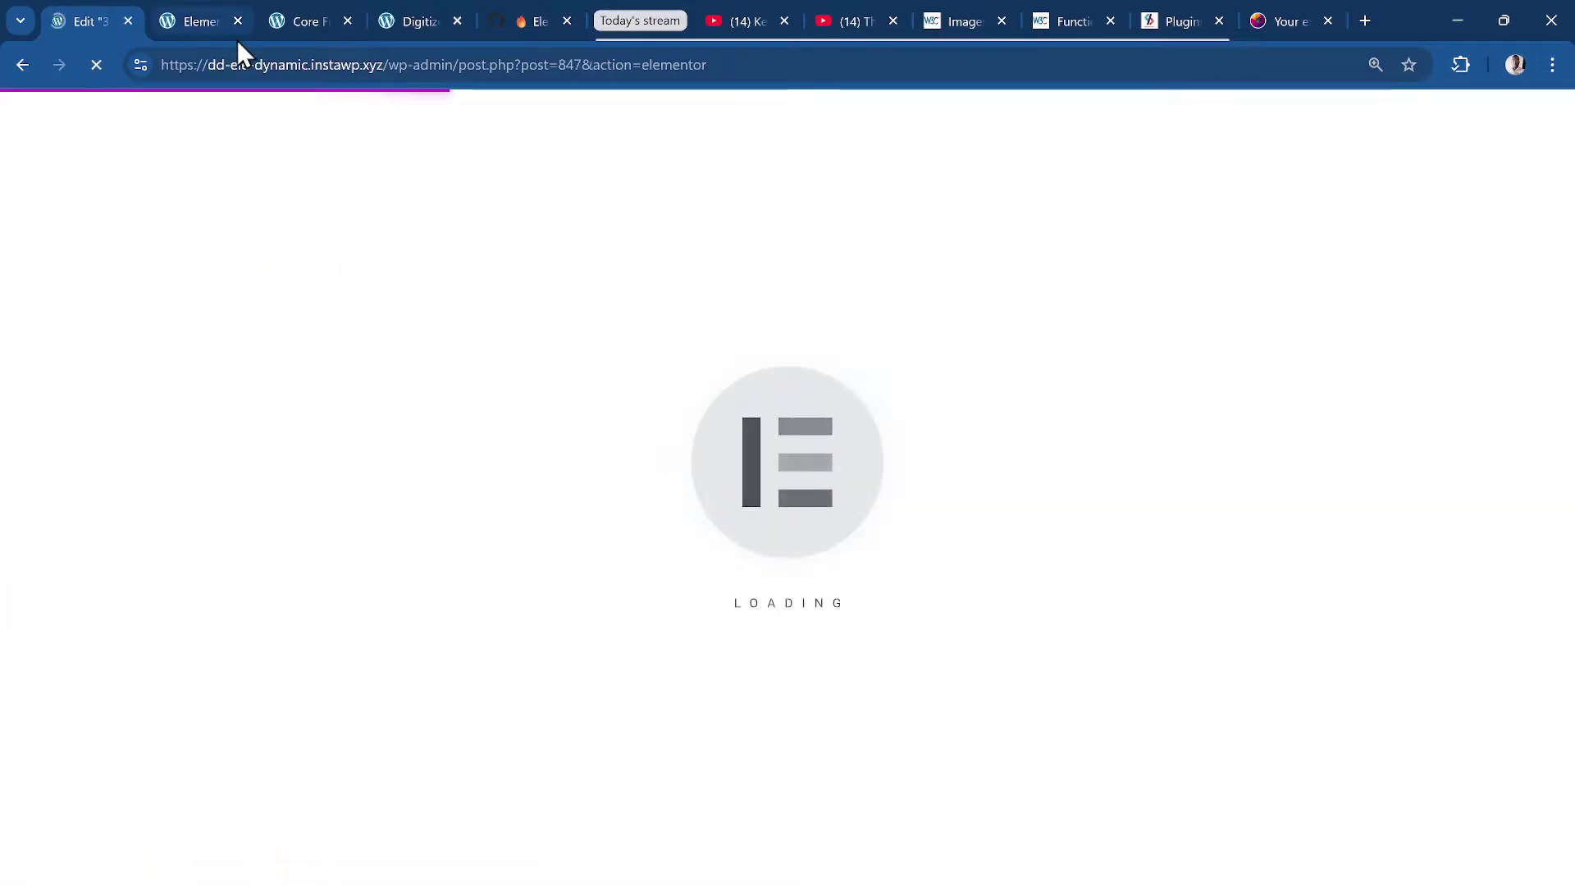
Close the header preview and Core Framework tabs, and reload the Digitize homepage to check the header there.
left_click(239, 21)
left_click(243, 21)
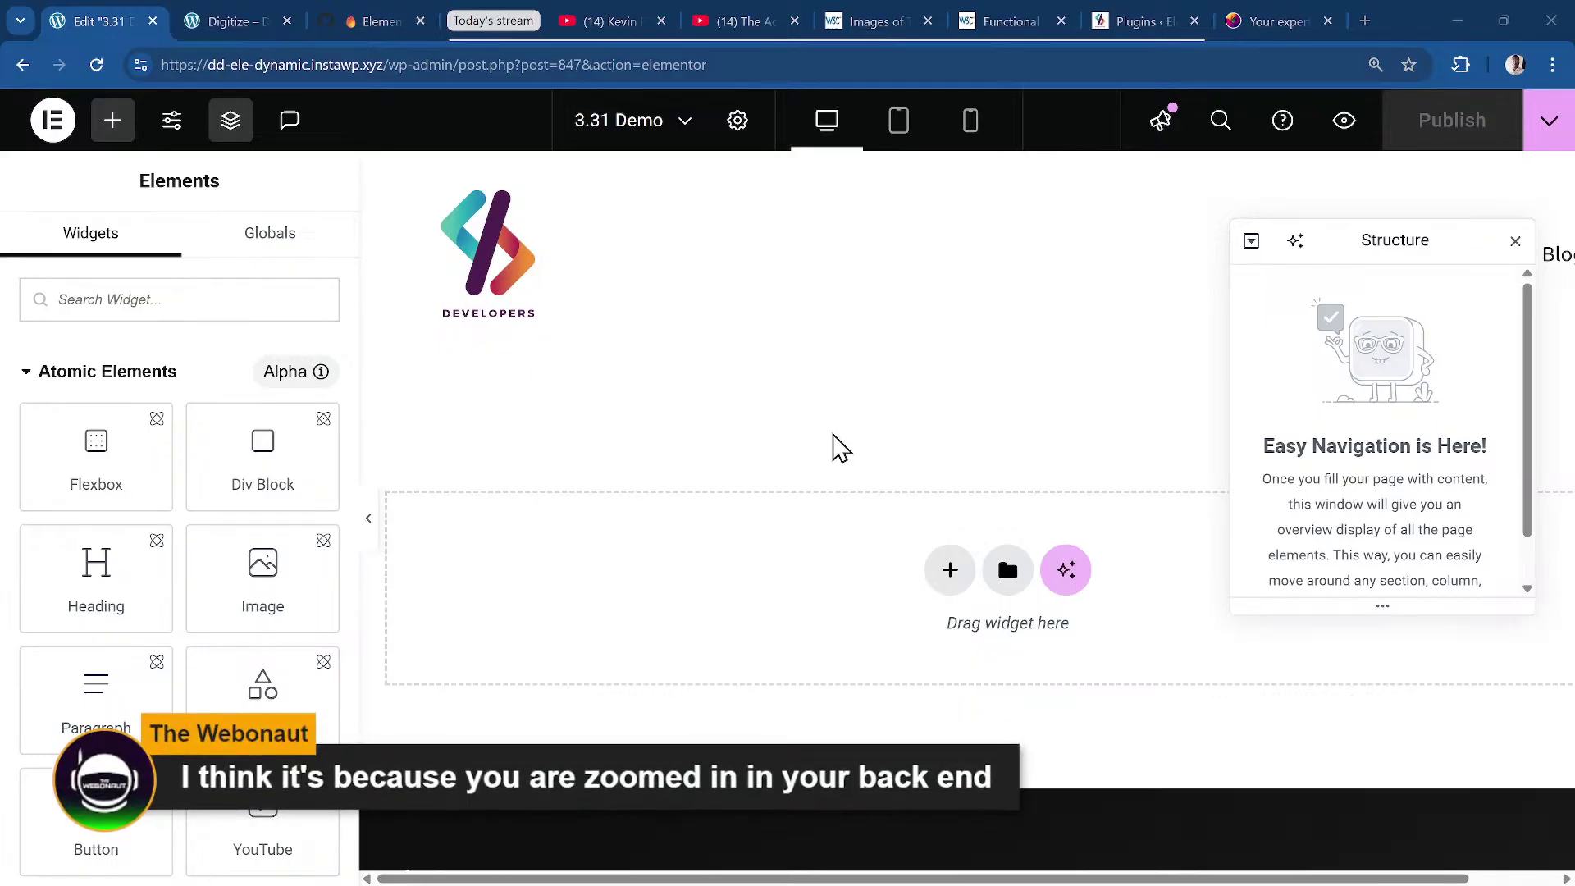
left_click(252, 20)
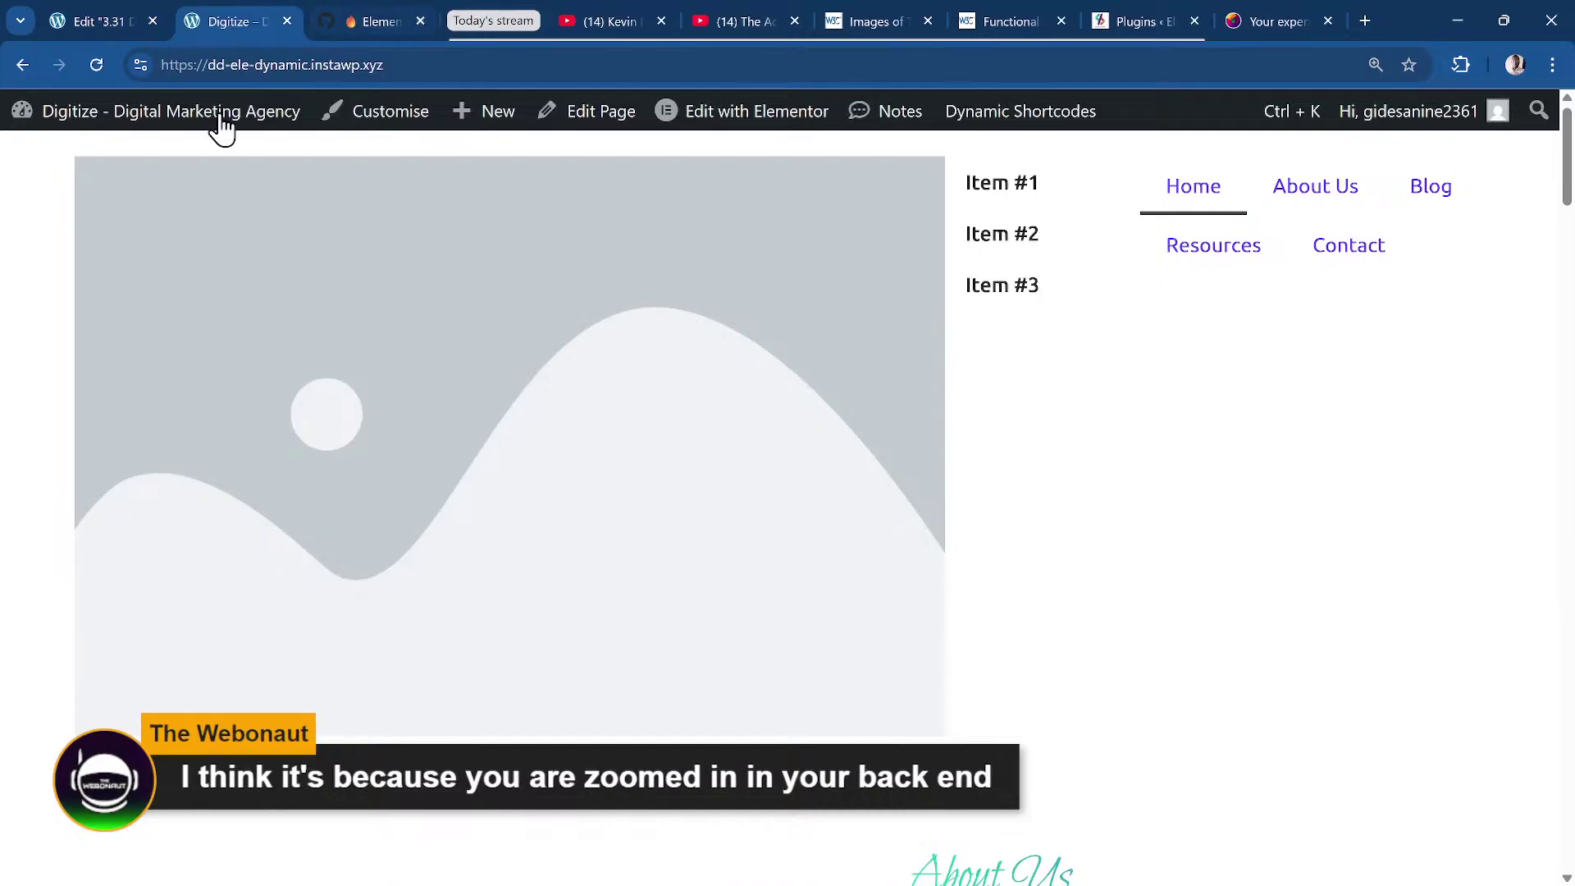
left_click(96, 65)
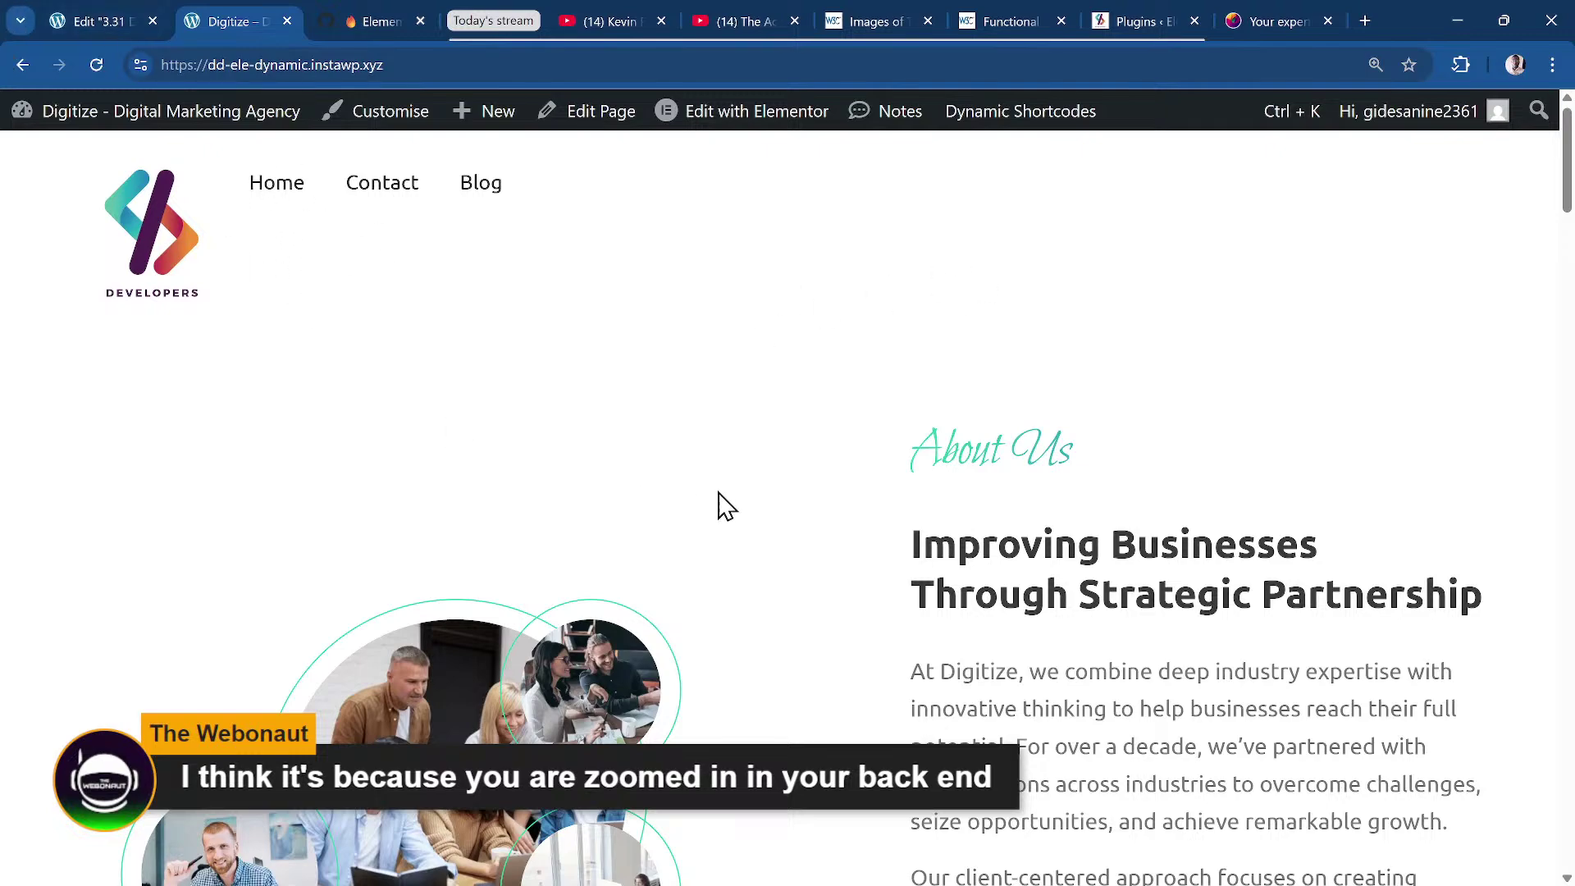
key("ctrl+minus")
key("ctrl+plus")
Return to the 3.31 Demo page's editor, set the browser zoom to 110% and close the Structure panel.
left_click(99, 22)
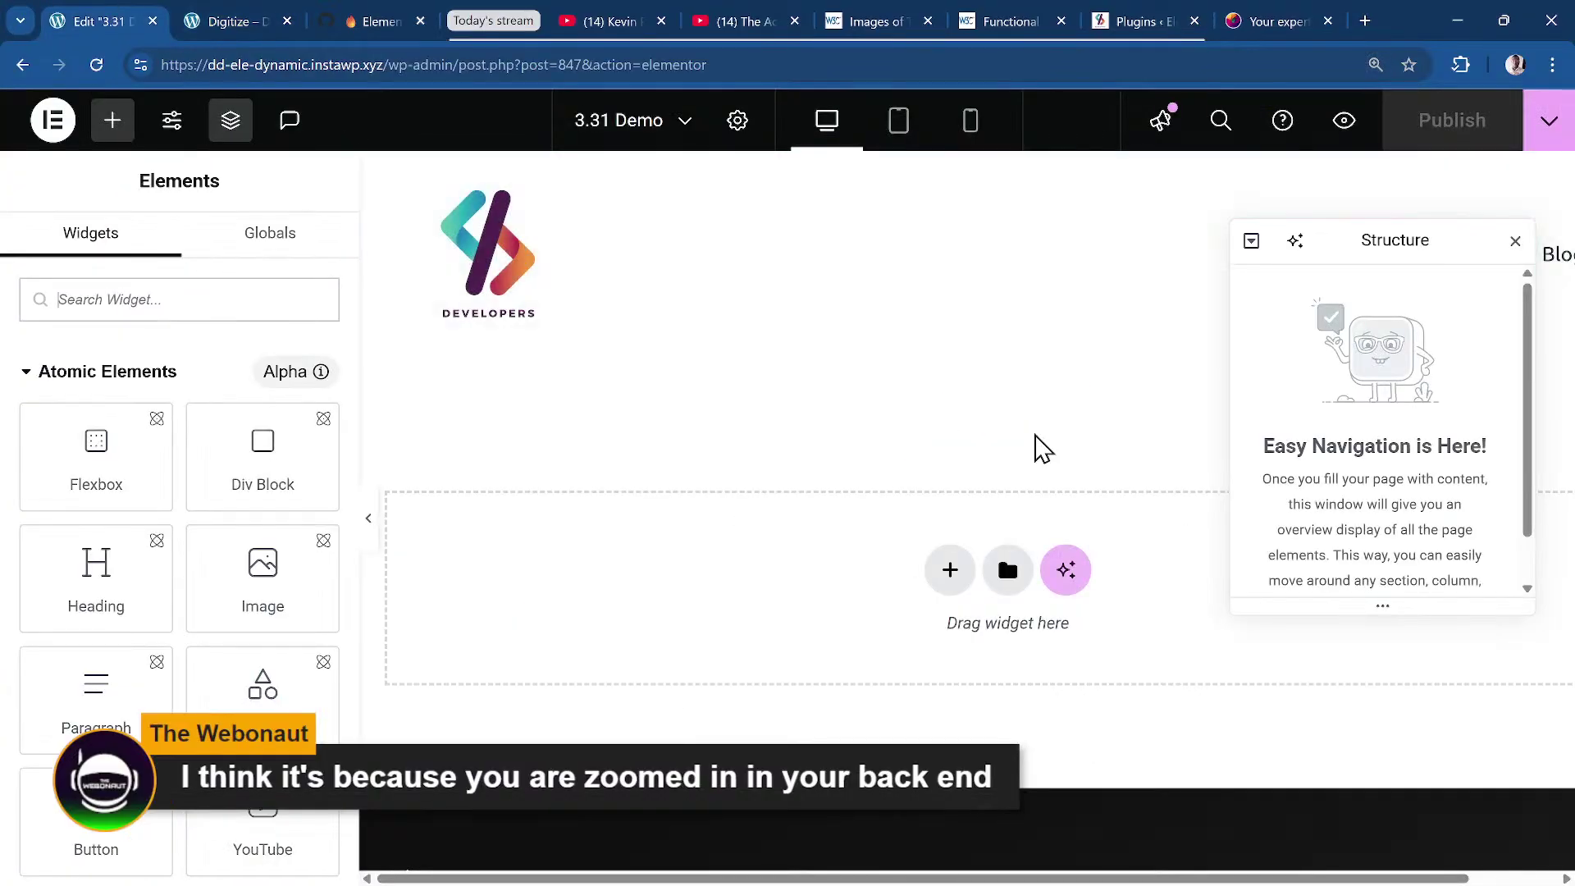
key("ctrl+minus")
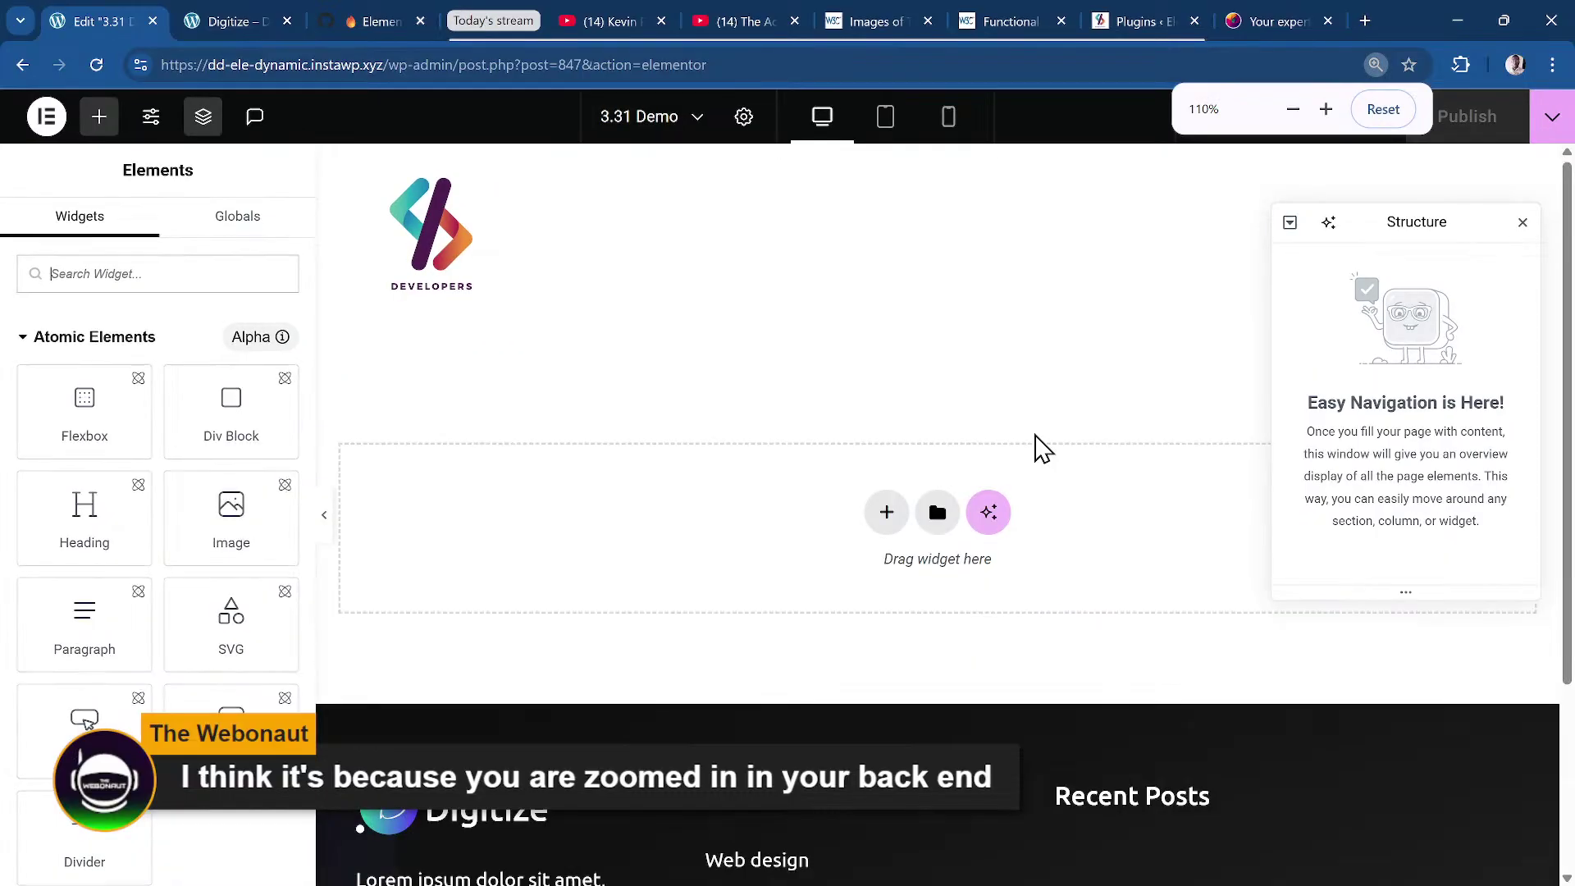
key("ctrl+plus")
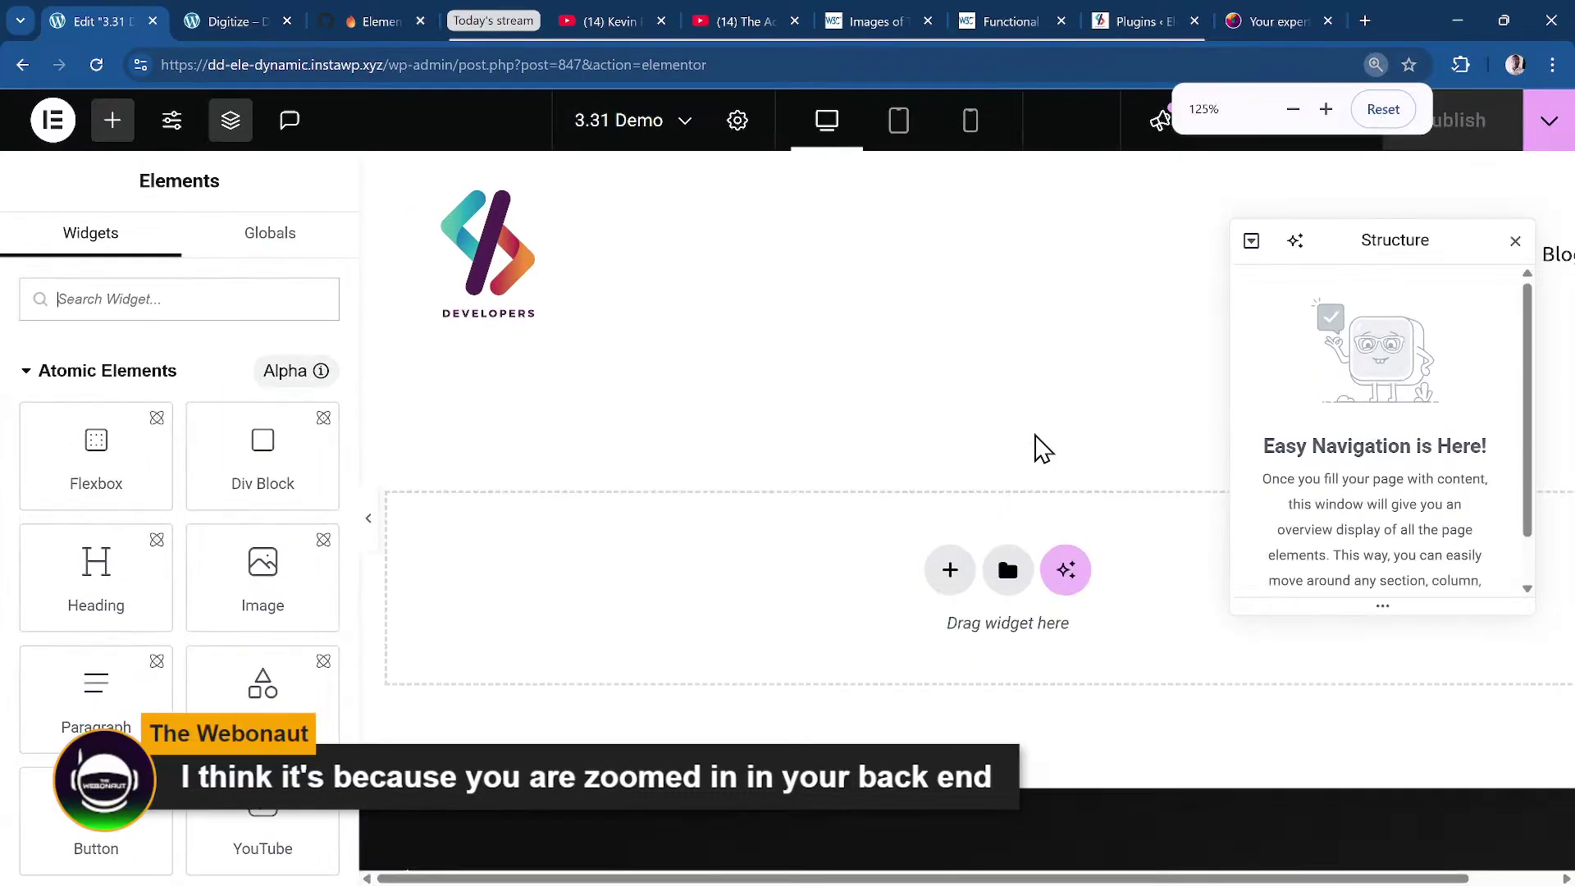
key("ctrl+minus")
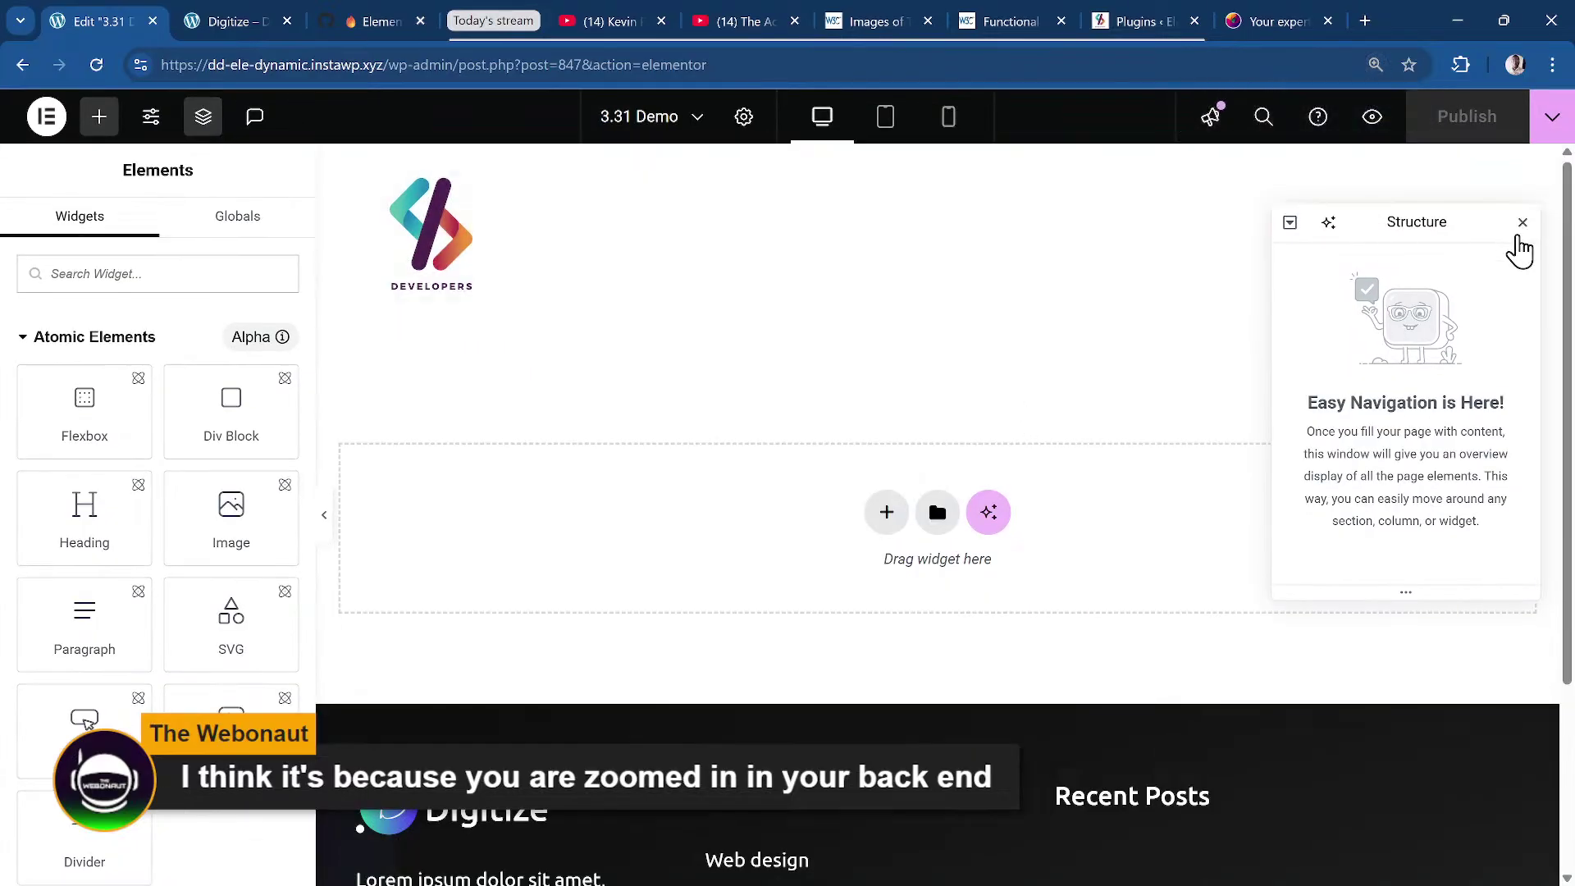
left_click(1523, 222)
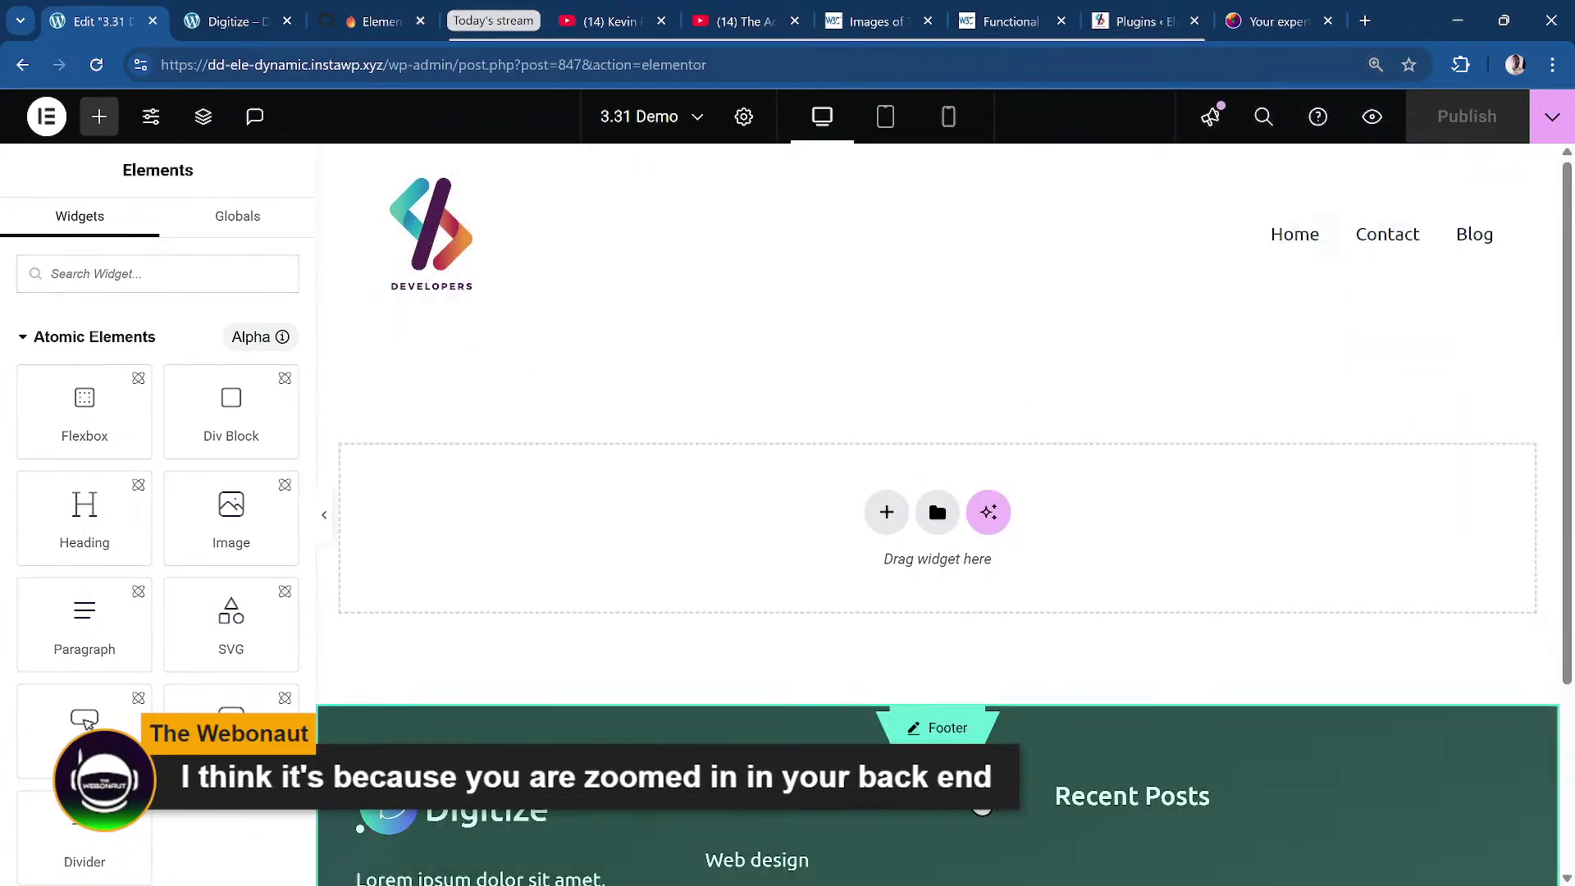
Reset the 3.31 Demo editor's browser zoom to 100% and compare the Digitize homepage header at 125% and 100% zoom.
key("ctrl+minus")
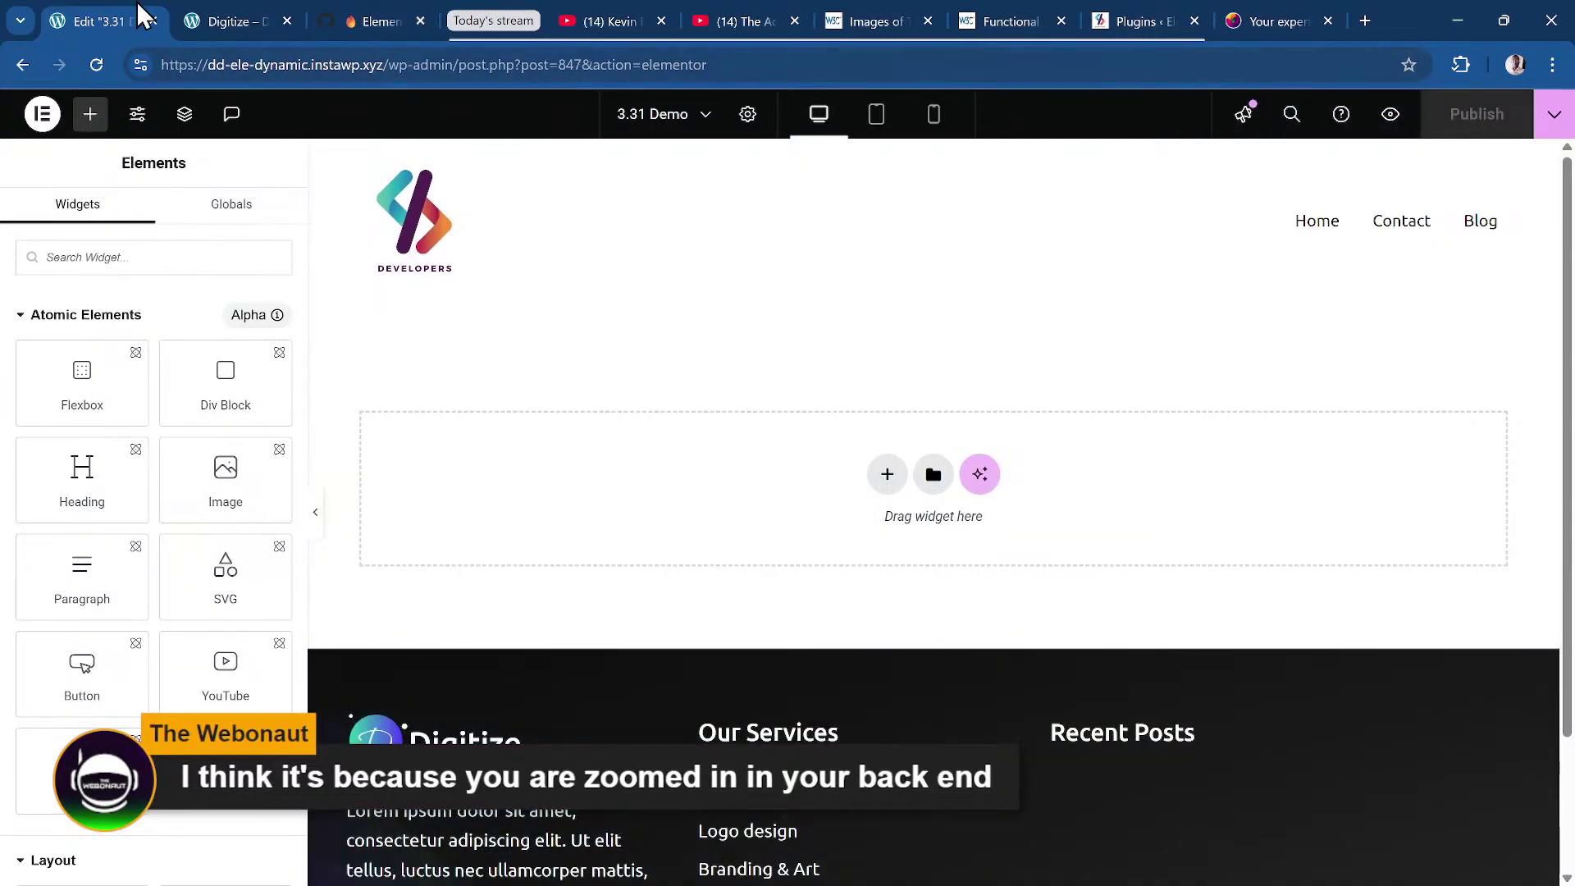
left_click(238, 22)
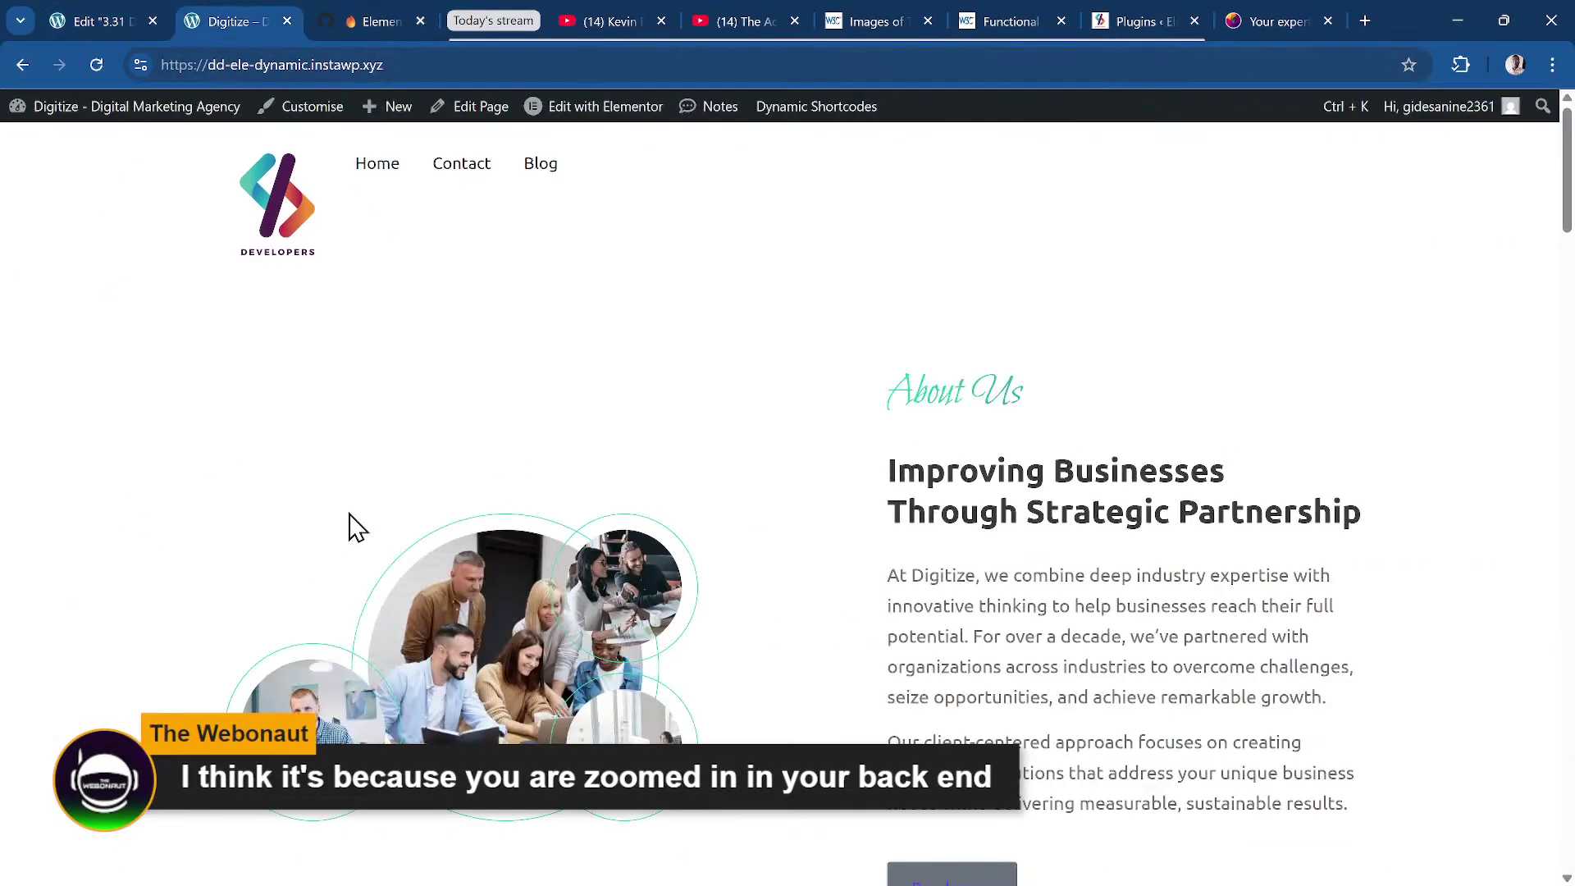
key("ctrl+plus")
key("ctrl+plus")
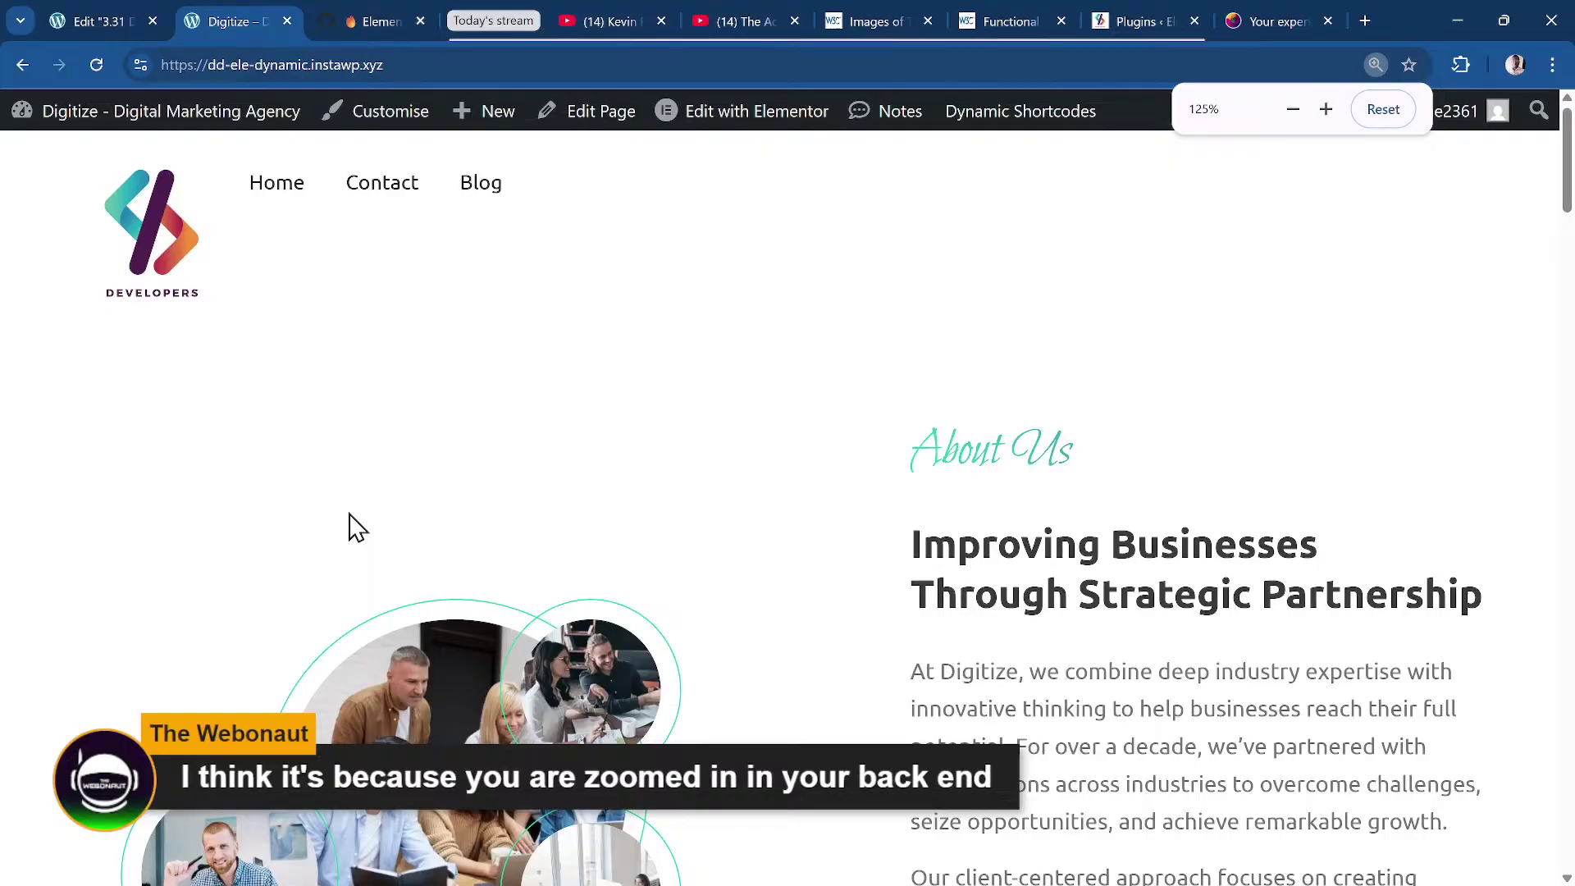
key("ctrl+minus")
key("ctrl+minus")
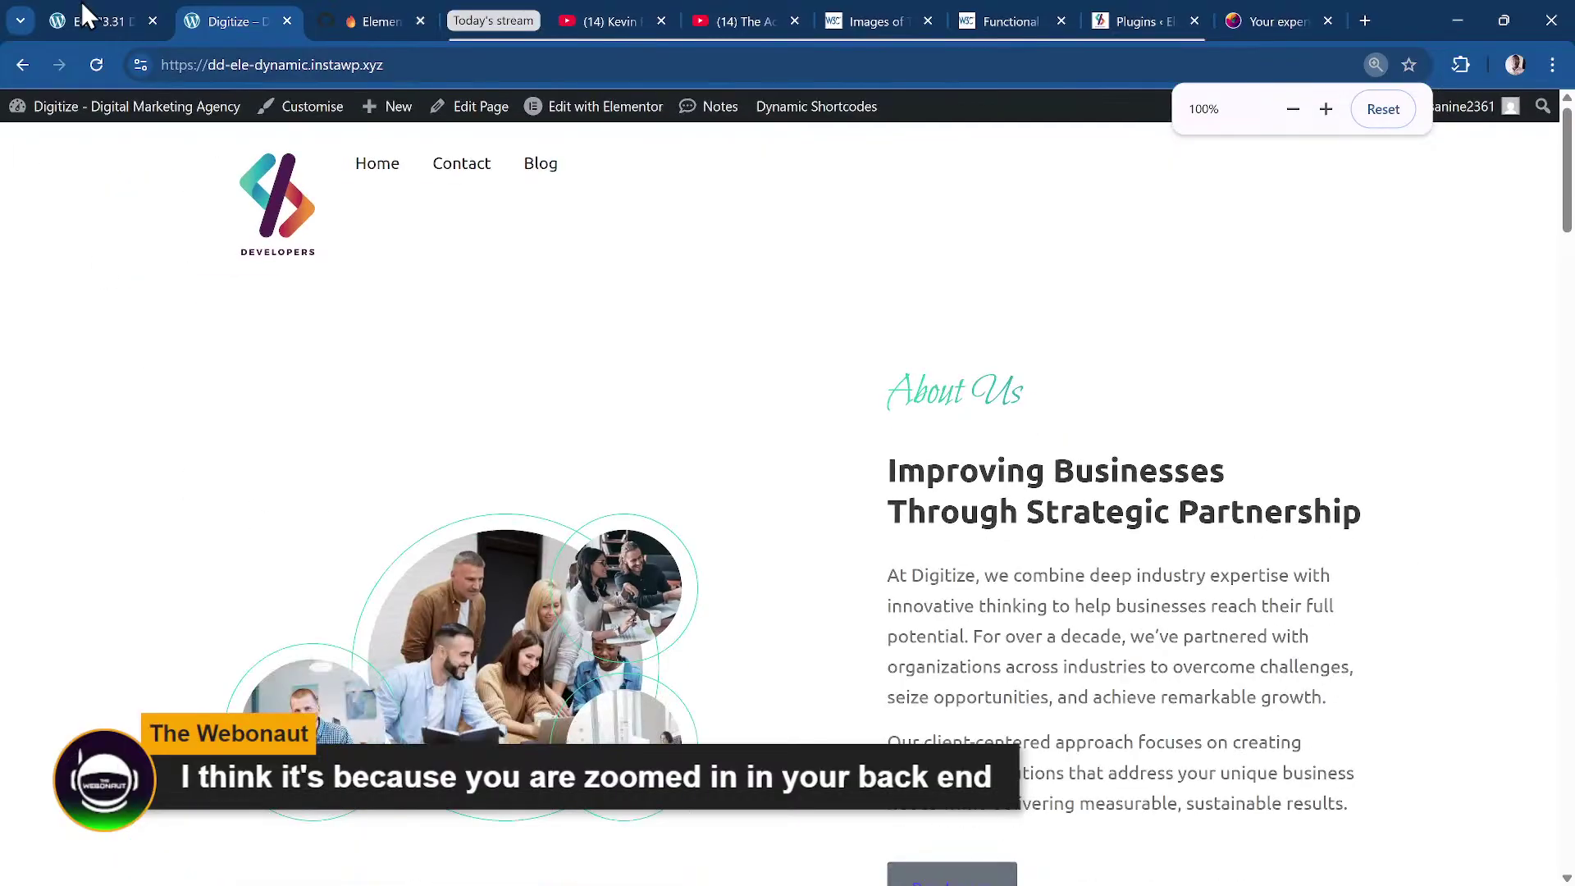
left_click(92, 16)
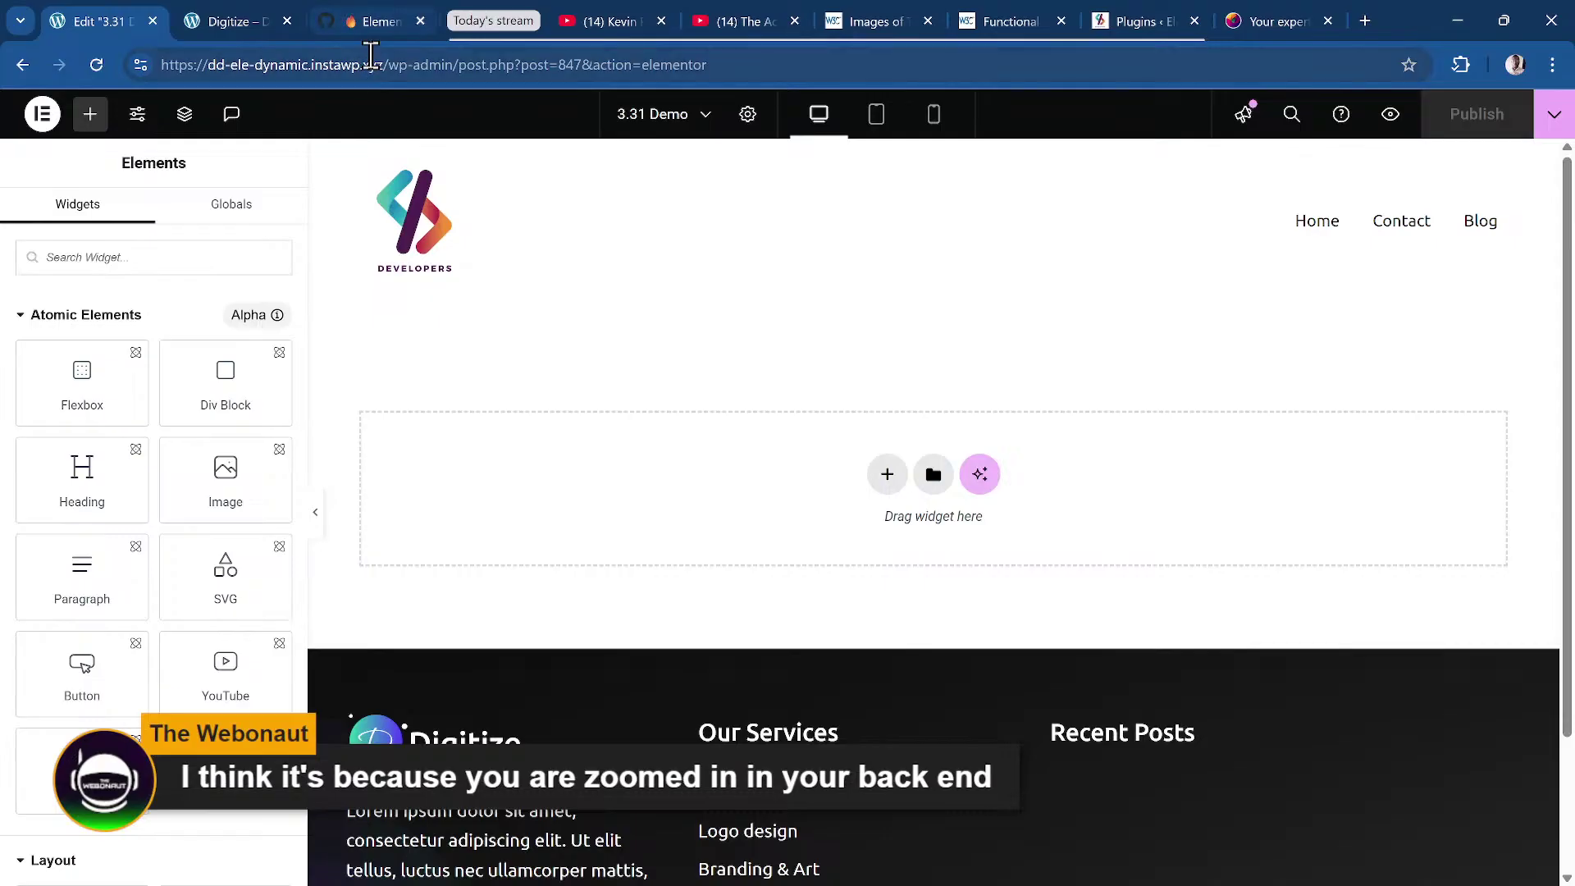
Review the color and font Variables section of the Elementor v3.31 Beta Release discussion on GitHub, enlarging the page for reading.
left_click(359, 18)
scroll(484, 531, "up", 15)
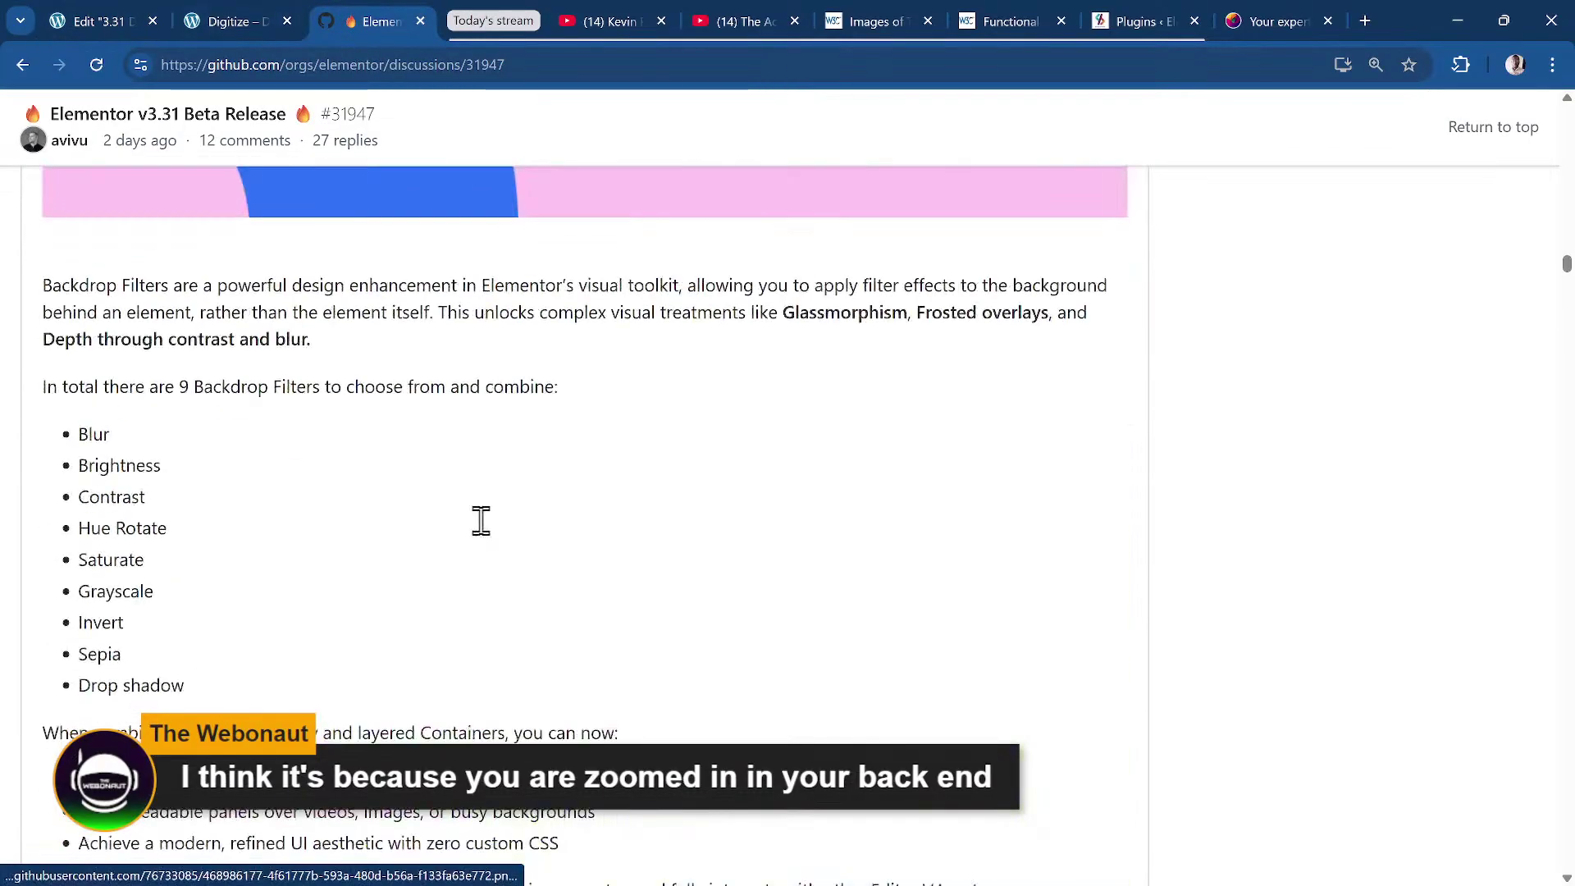
scroll(487, 535, "up", 15)
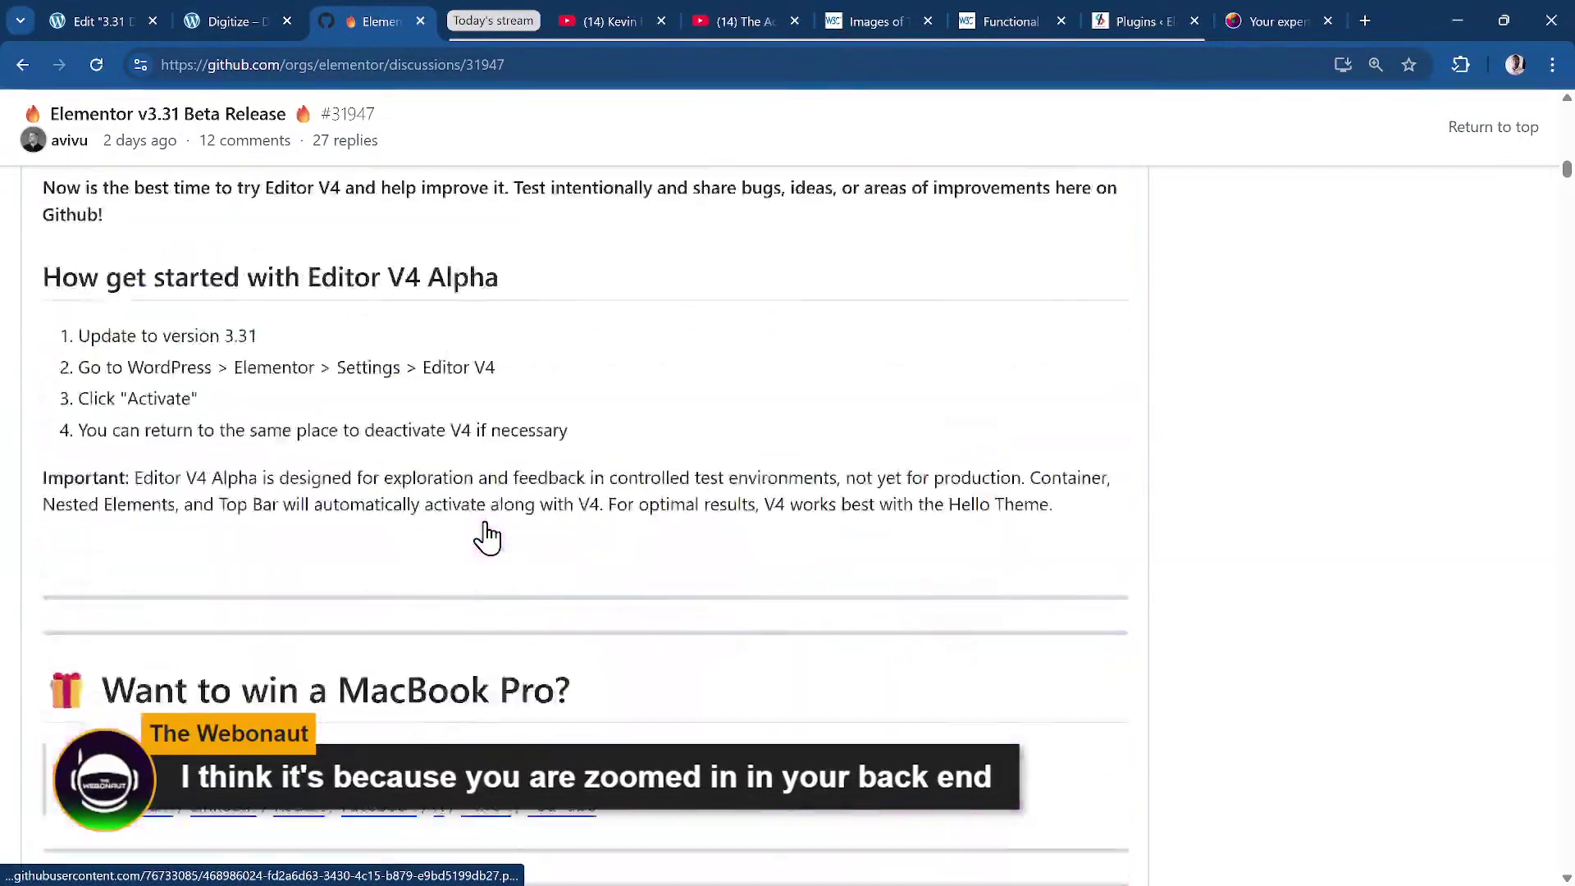
scroll(486, 535, "up", 5)
scroll(485, 534, "down", 20)
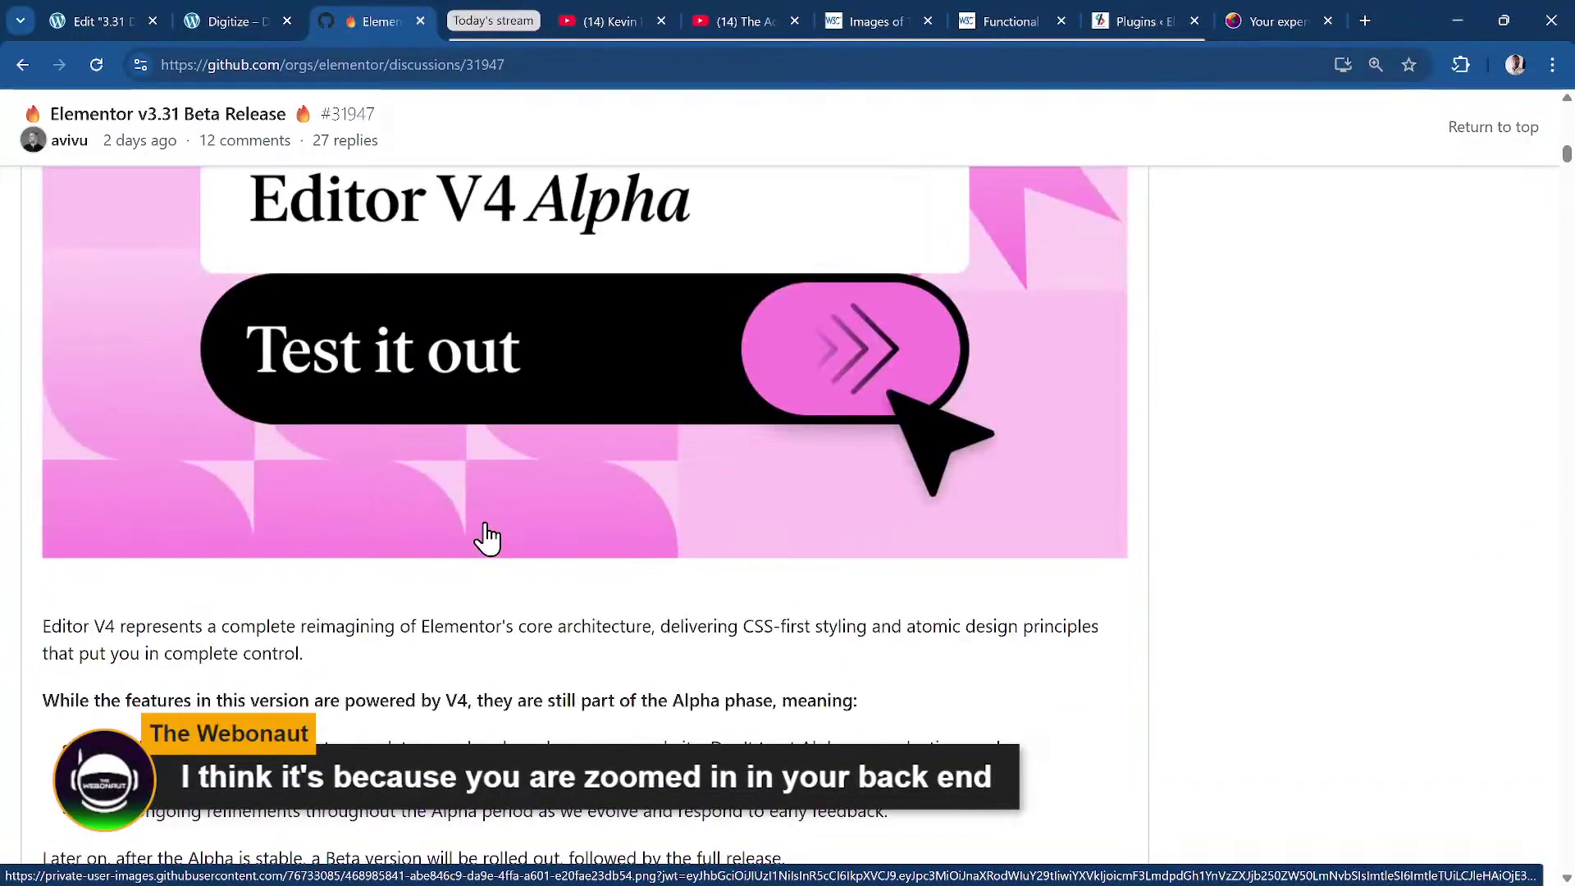
scroll(487, 535, "up", 1)
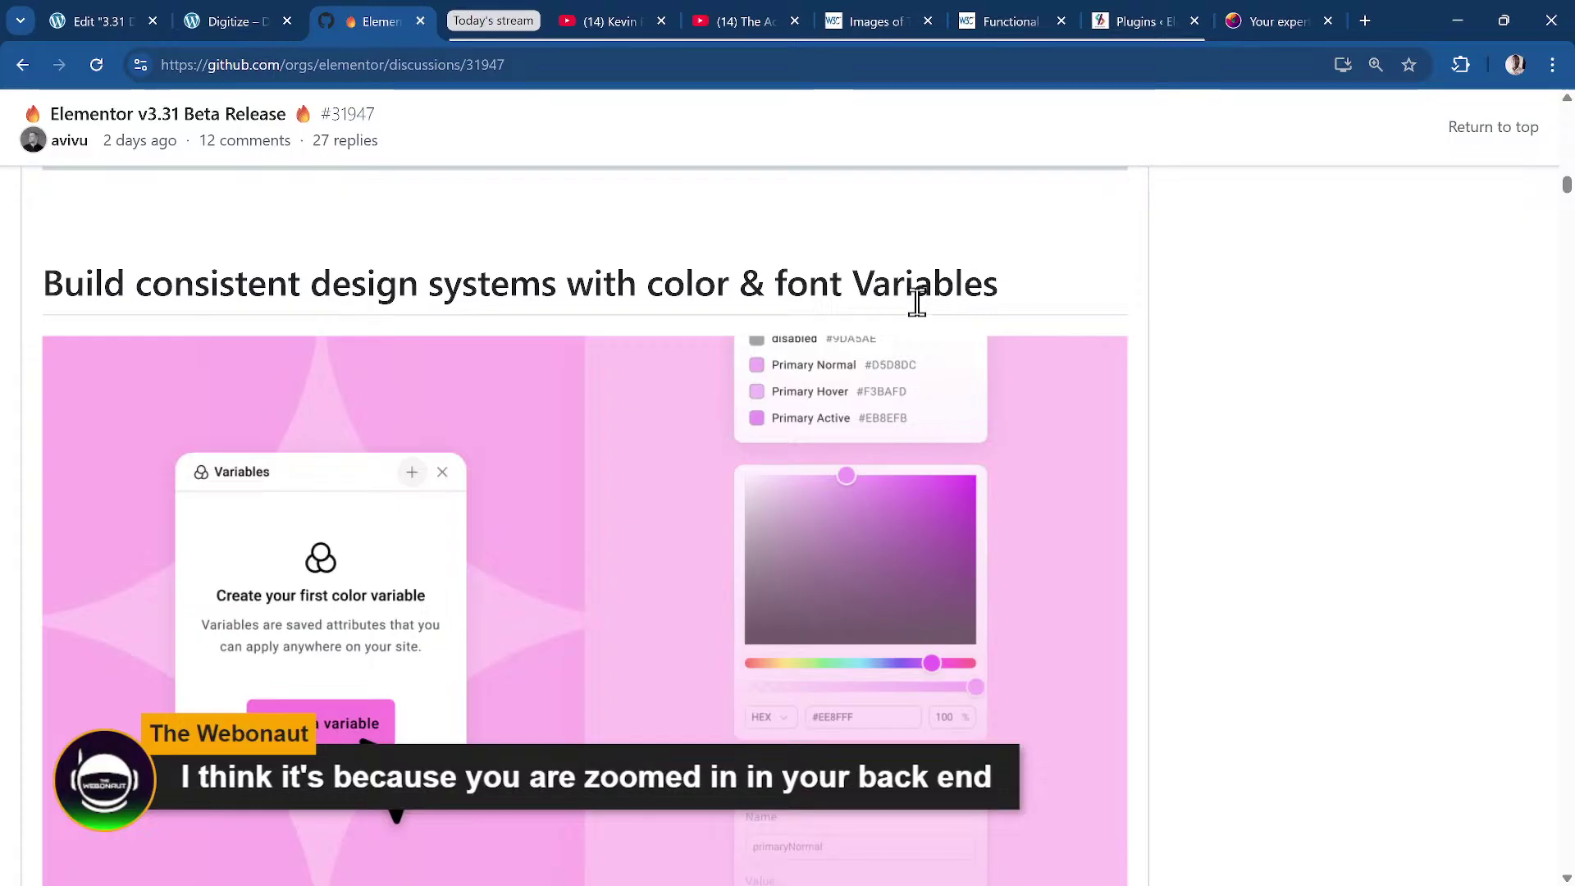
scroll(461, 302, "down", 3)
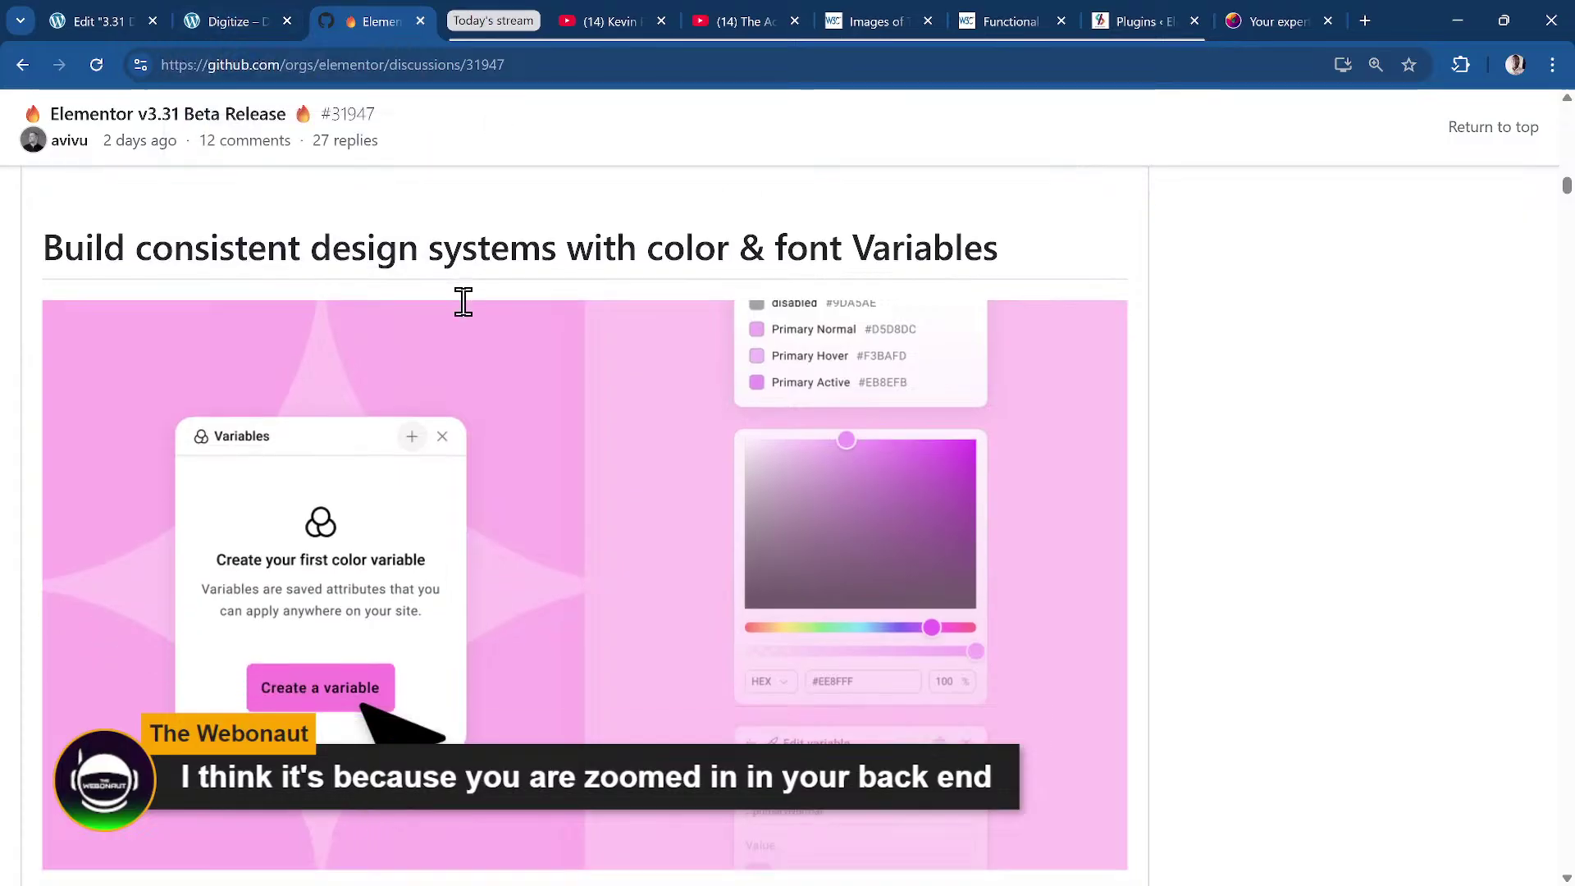
scroll(465, 324, "down", 10)
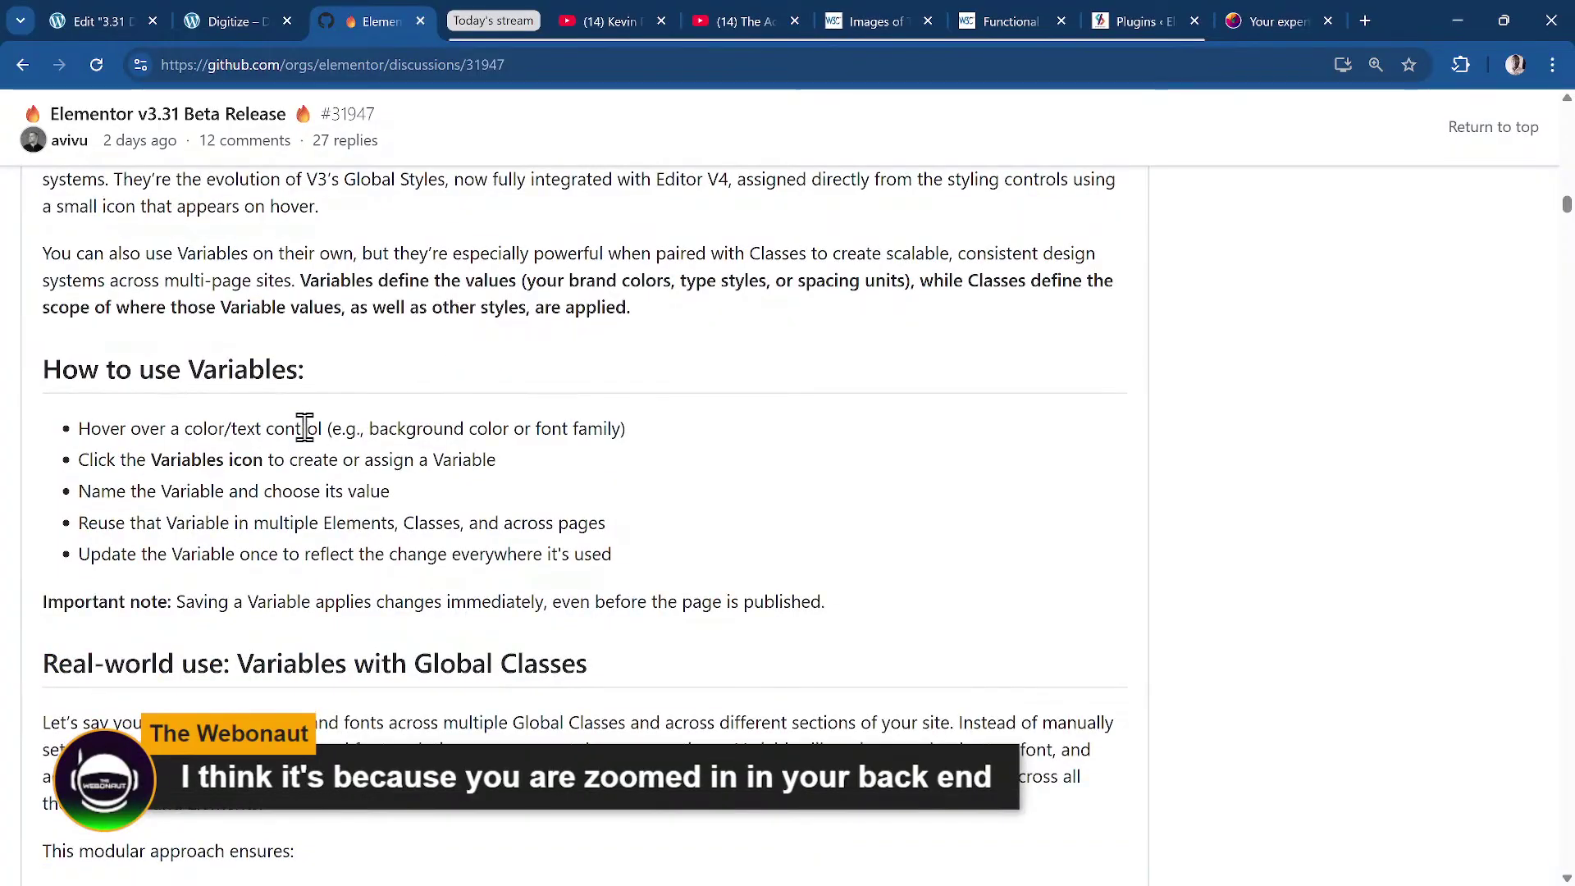
key("ctrl+plus")
key("ctrl+plus")
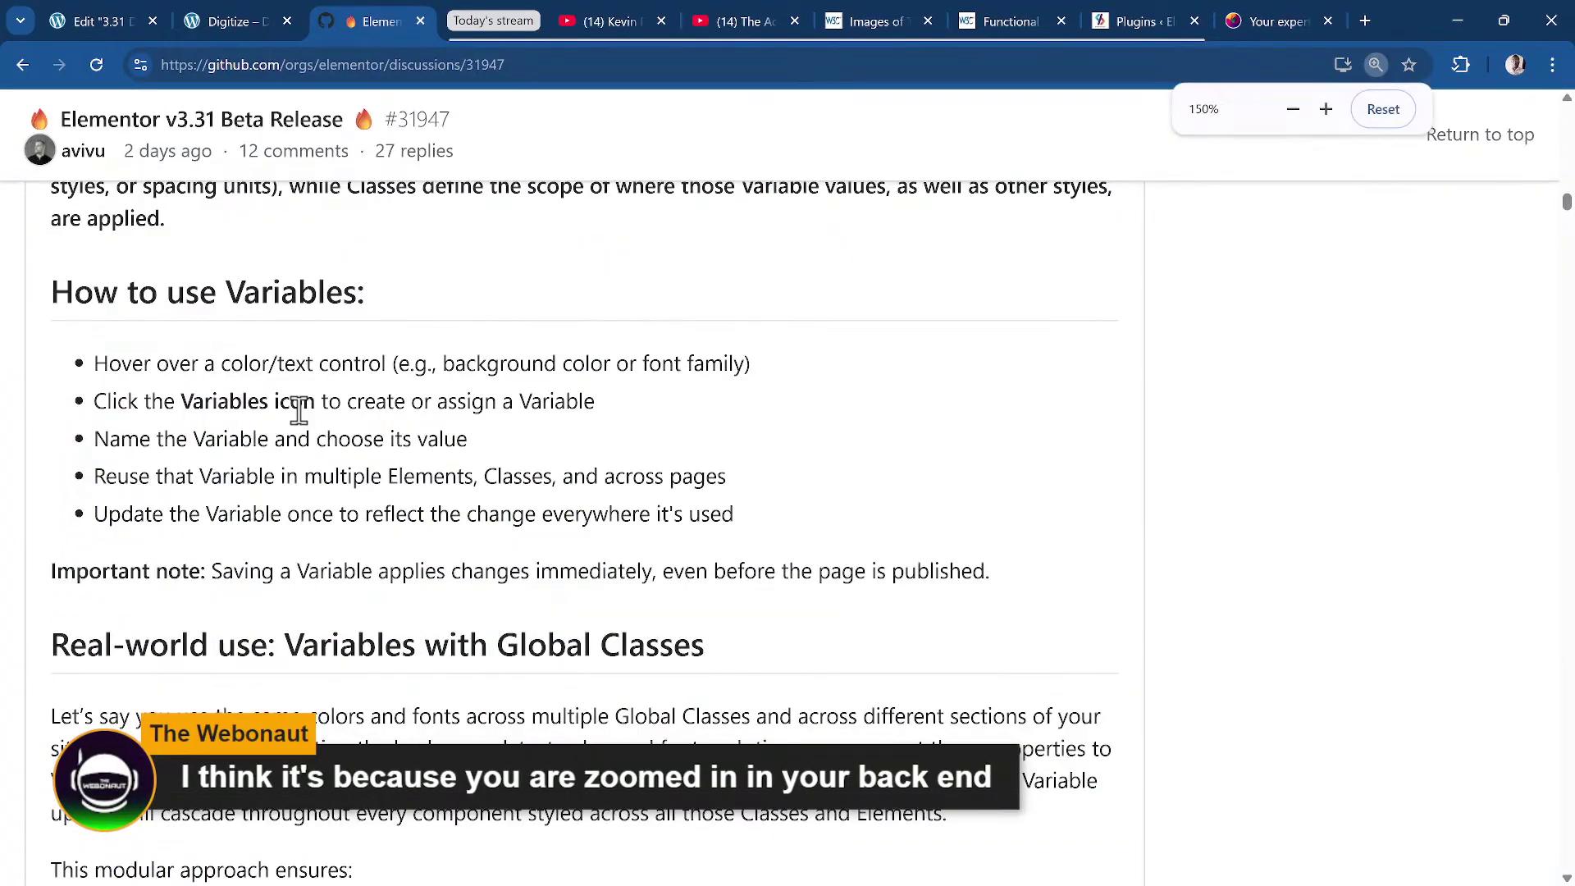
scroll(537, 623, "up", 3)
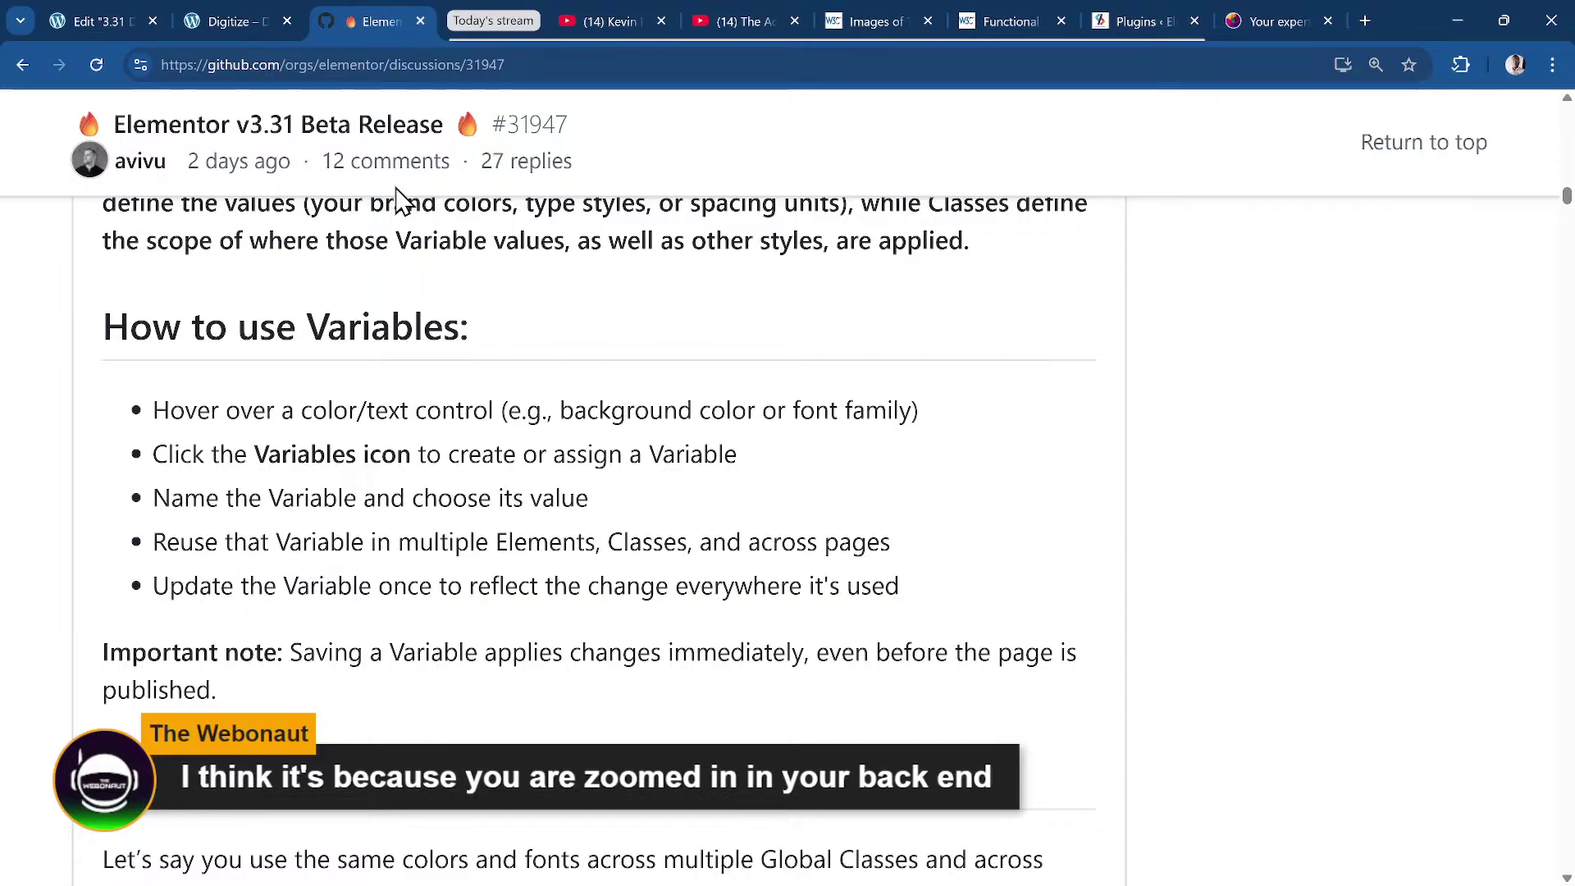
Close the Digitize homepage's browser tab and return to the 3.31 Demo page in the Elementor editor.
left_click(210, 19)
left_click(84, 22)
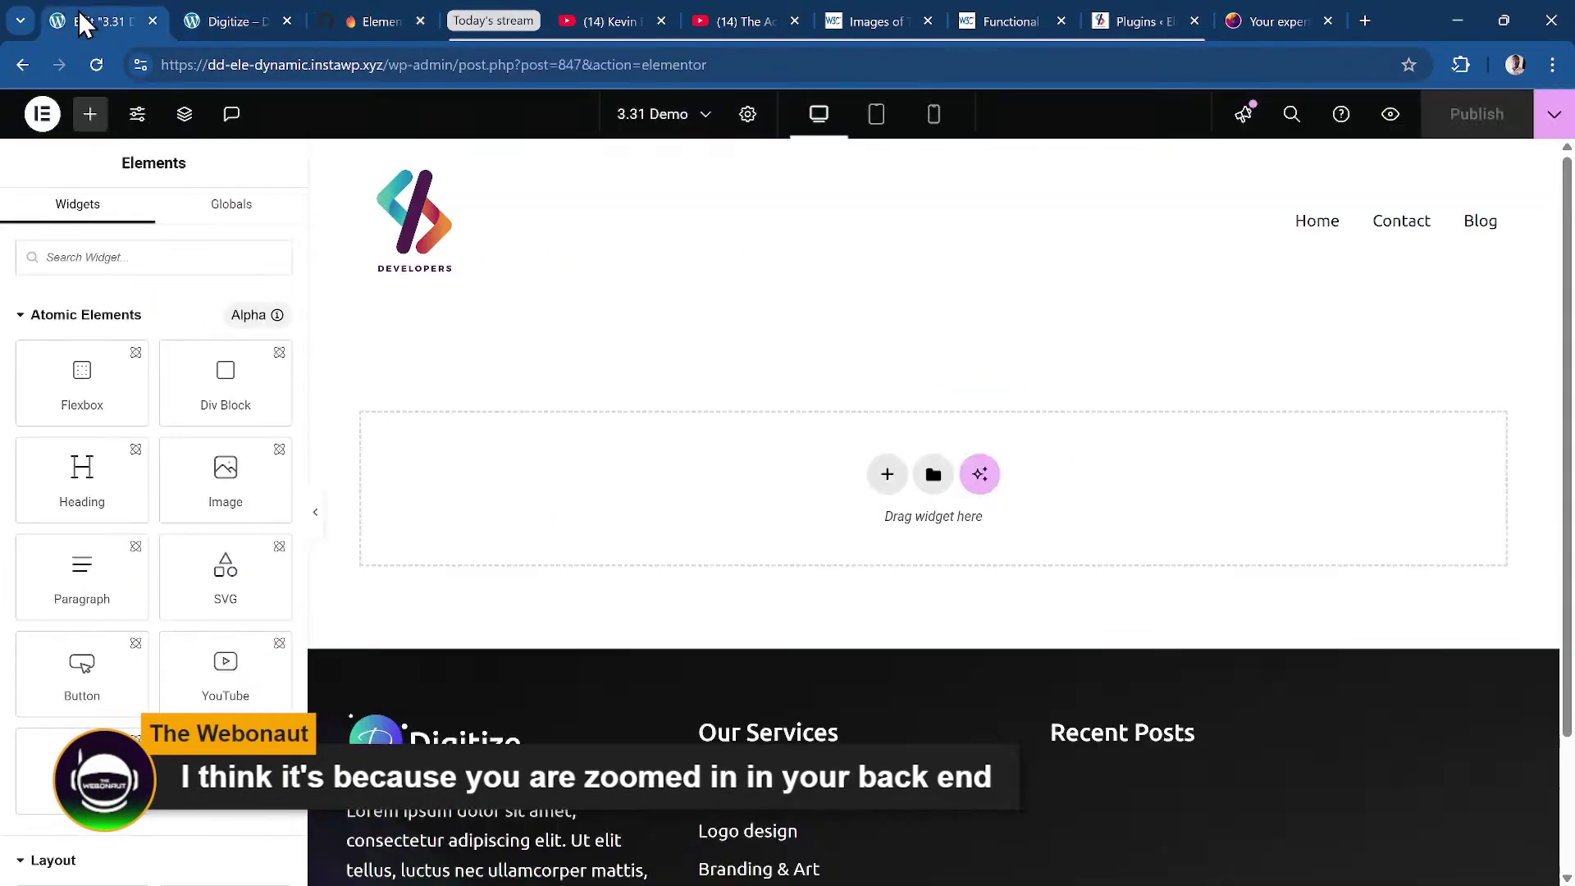
left_click(286, 20)
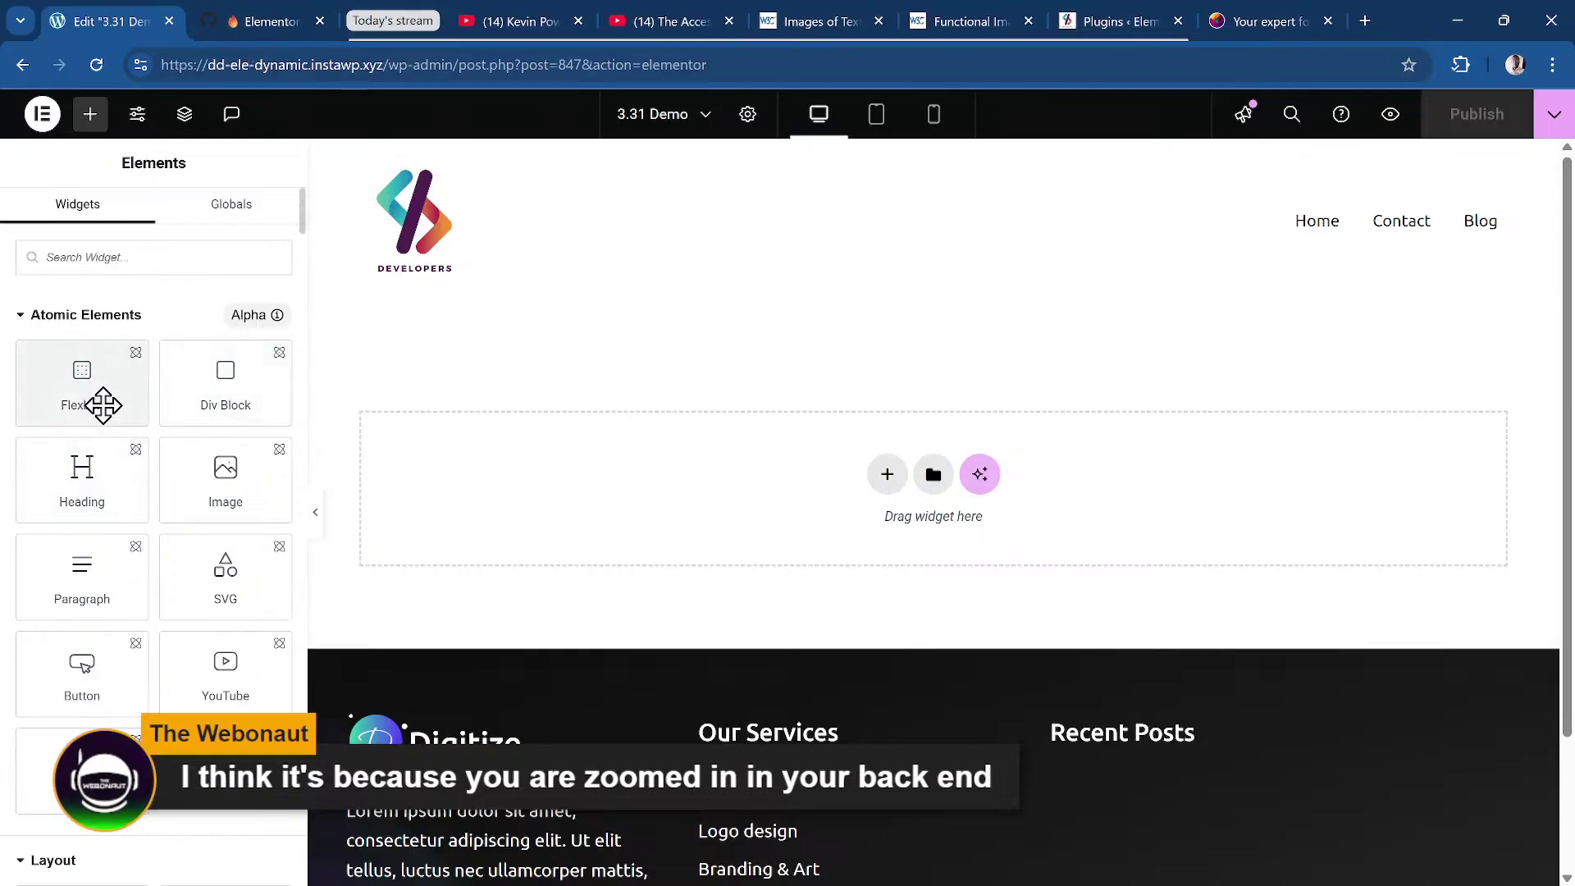
Add an atomic Flexbox to the page below the header and assign it the existing section class.
left_click_drag(81, 400, 903, 429)
left_click(193, 281)
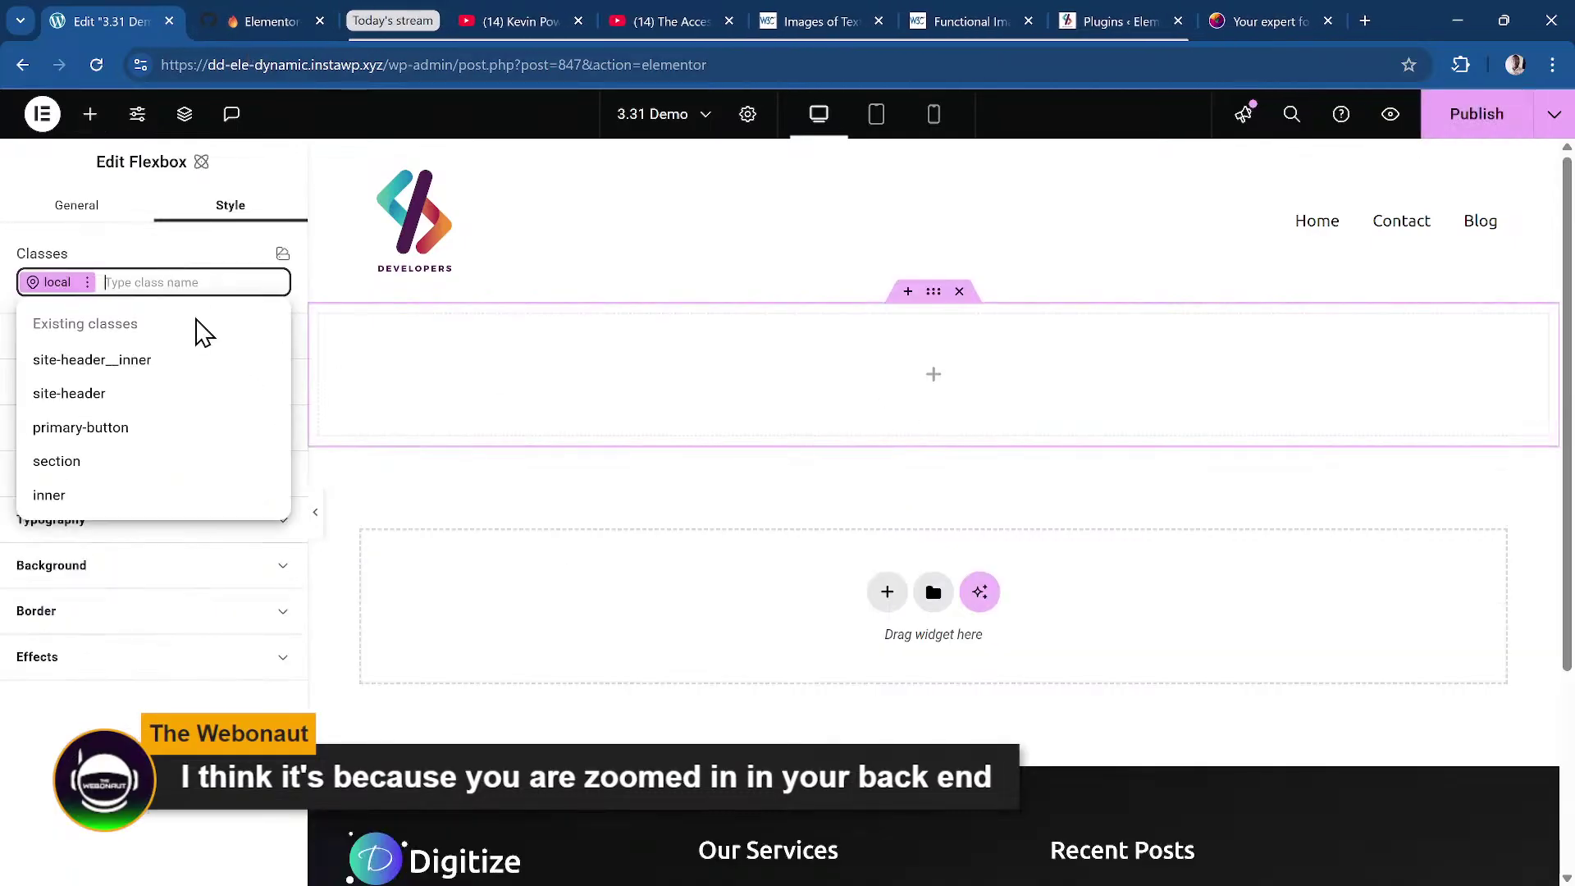
type("sec")
left_click(120, 439)
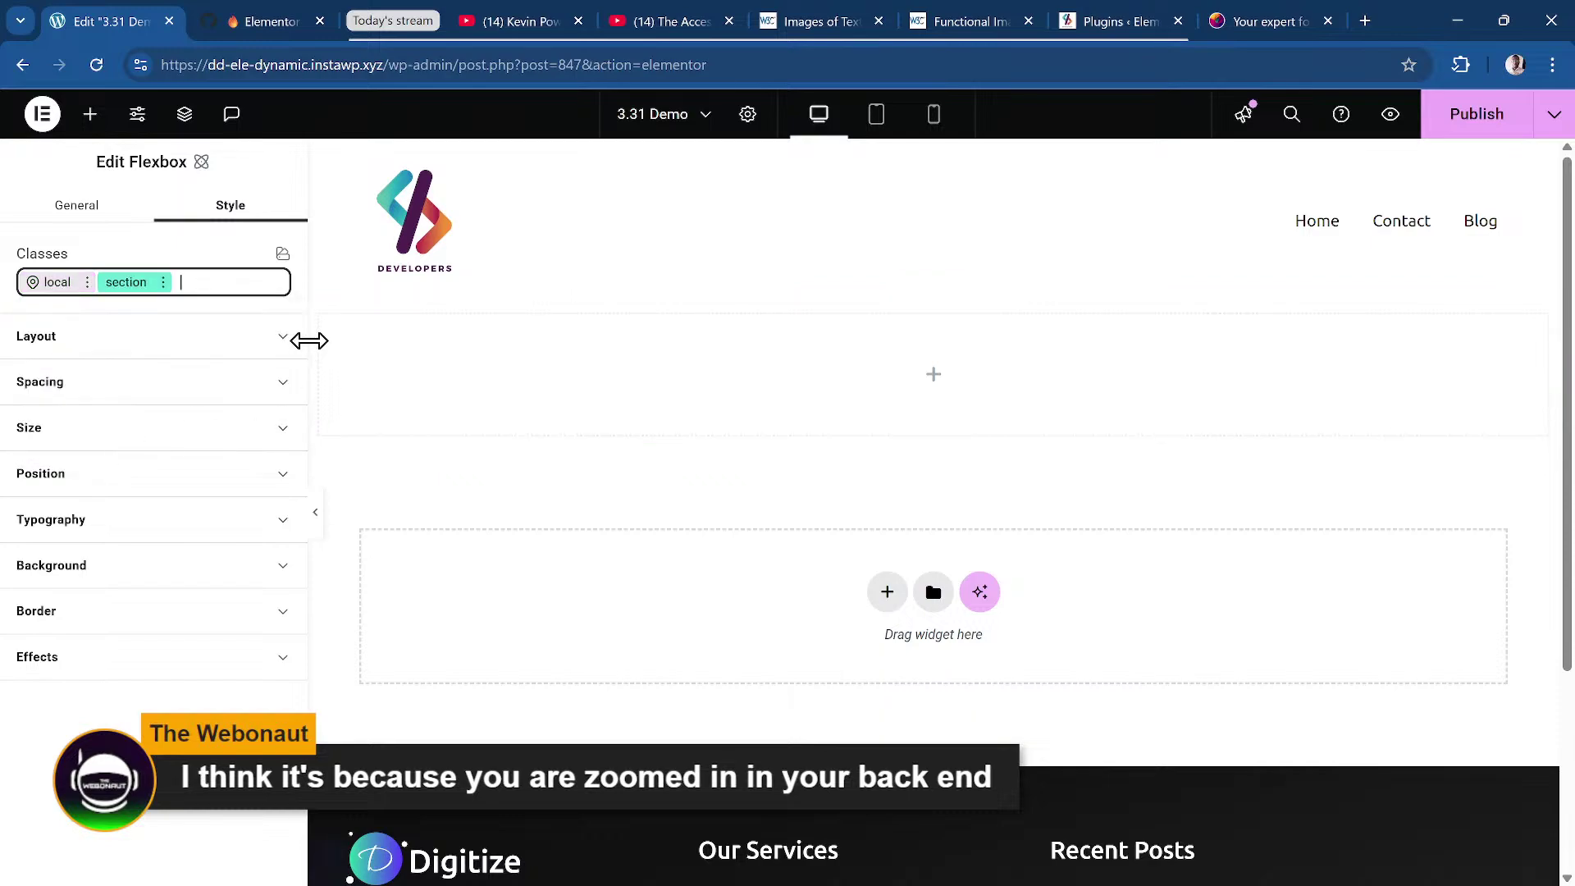
Nest a Div Block inside the flexbox, show the page structure and assign the block the existing inner class.
left_click(90, 114)
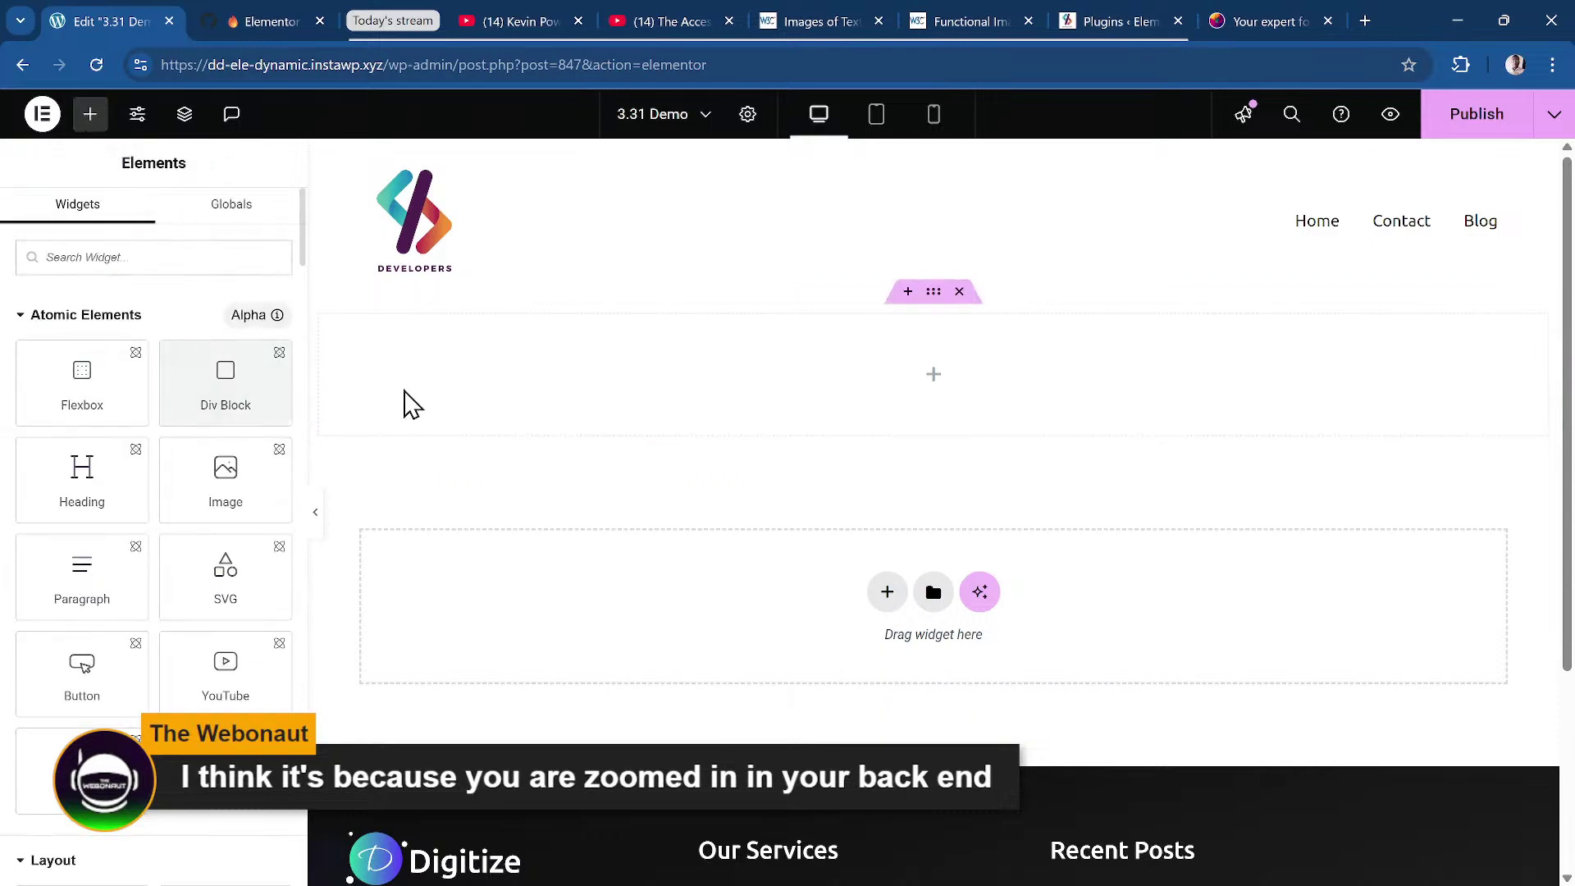
left_click_drag(239, 396, 766, 294)
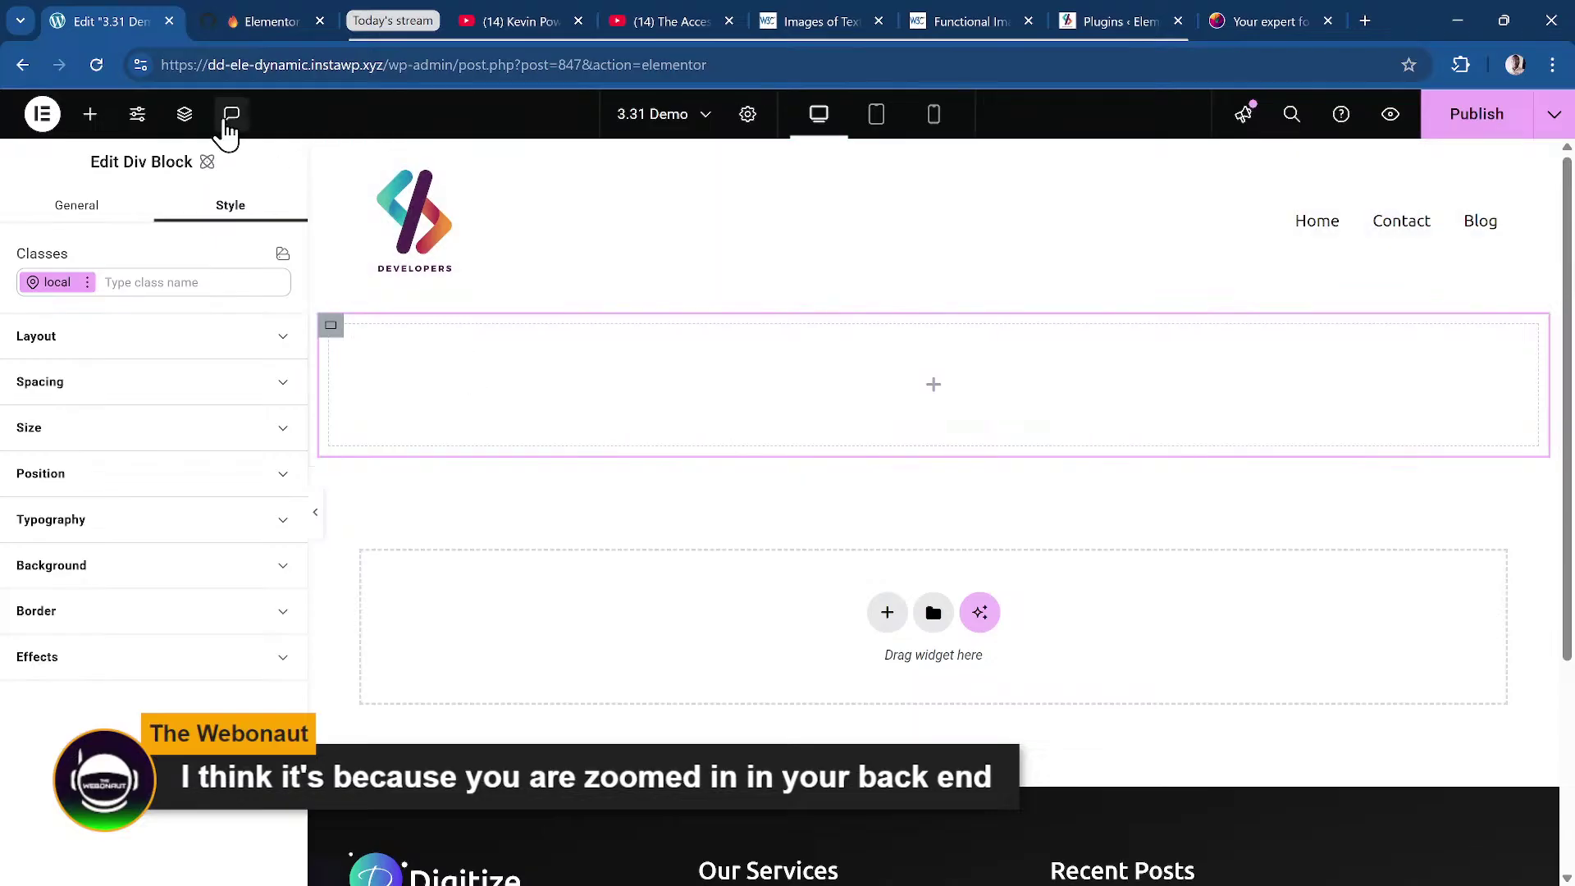
key("ctrl+i")
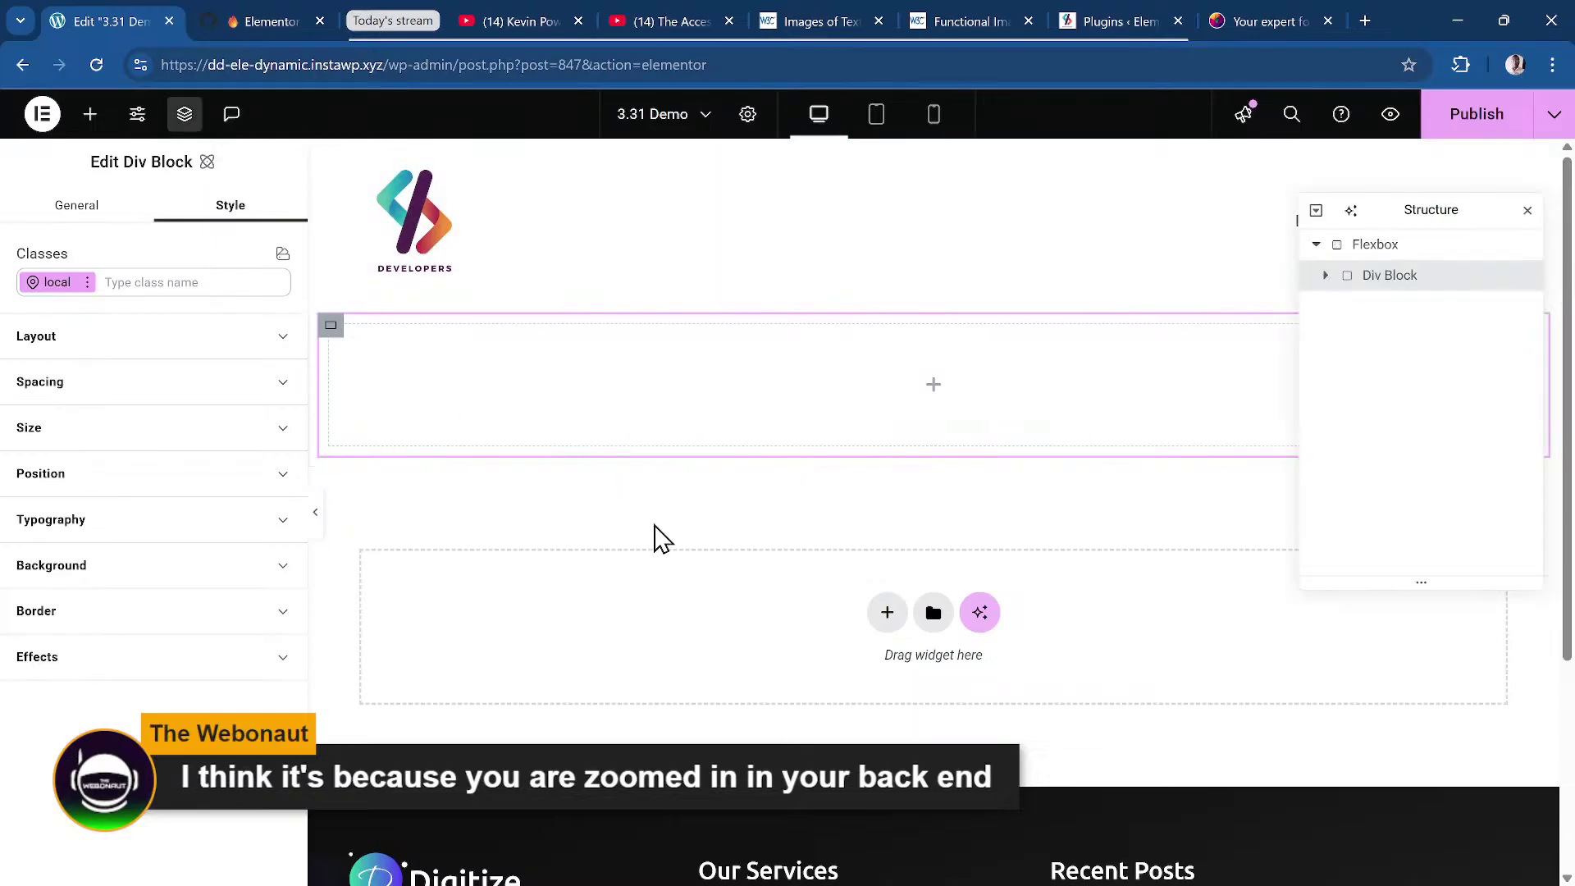
left_click(166, 279)
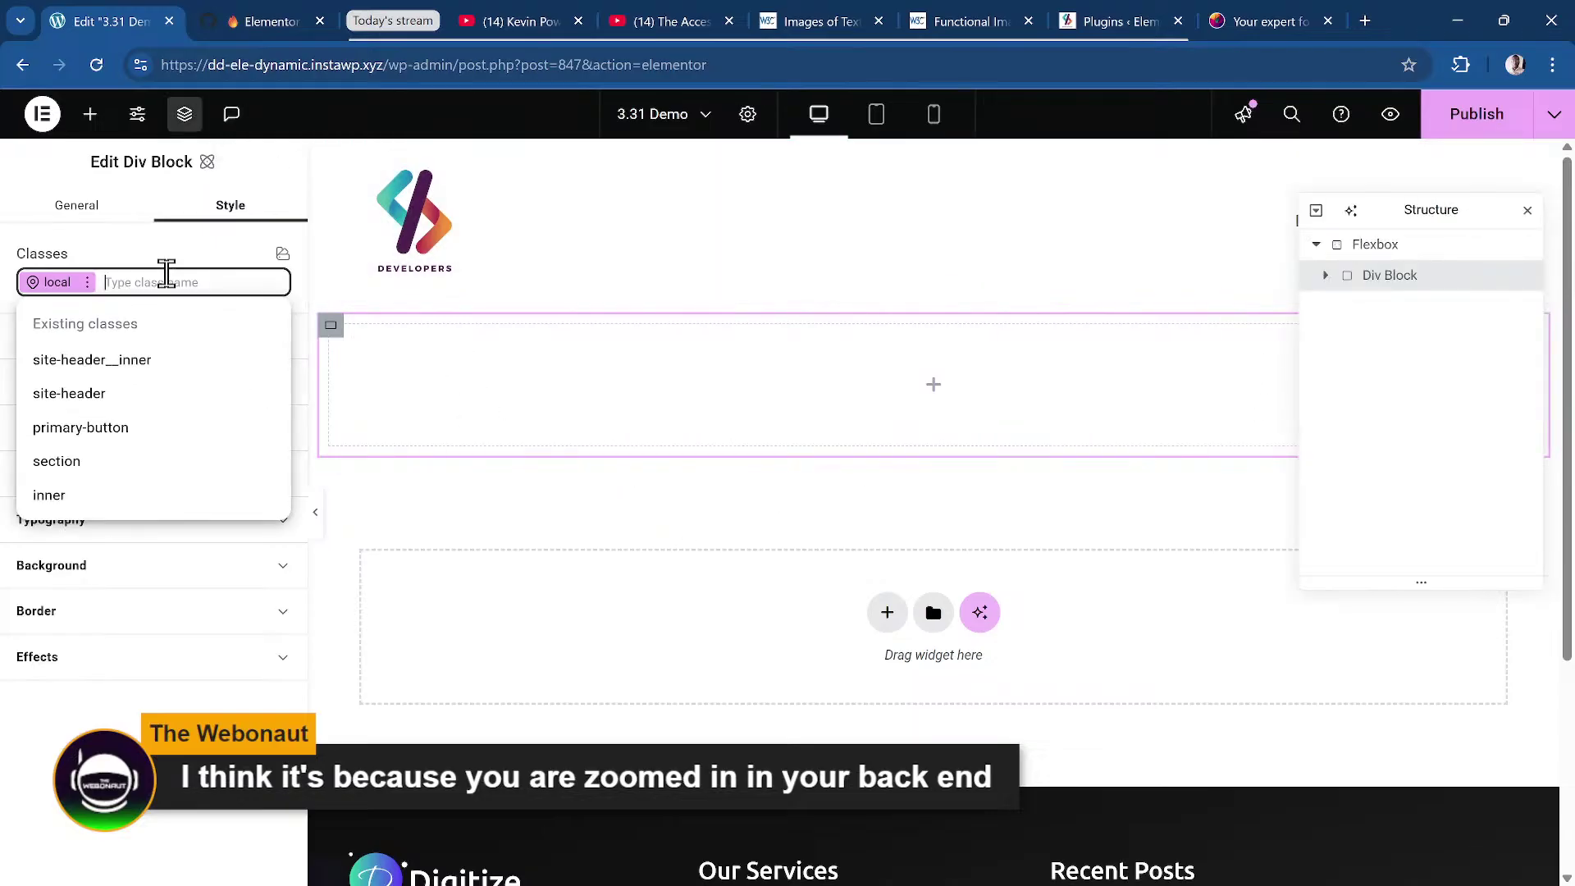
type("inner")
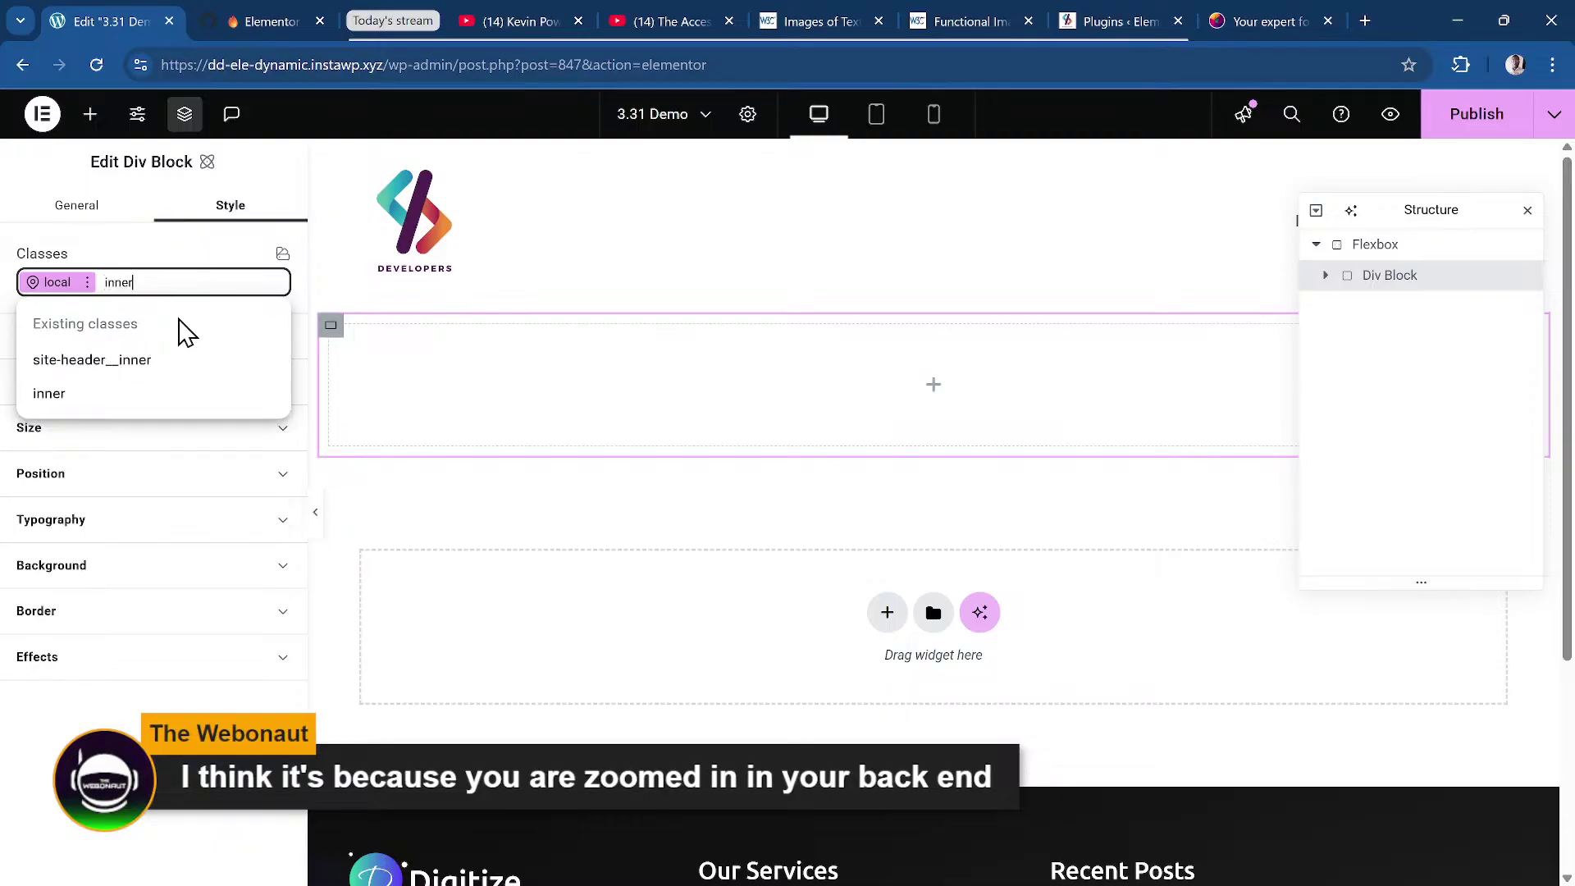
left_click(125, 395)
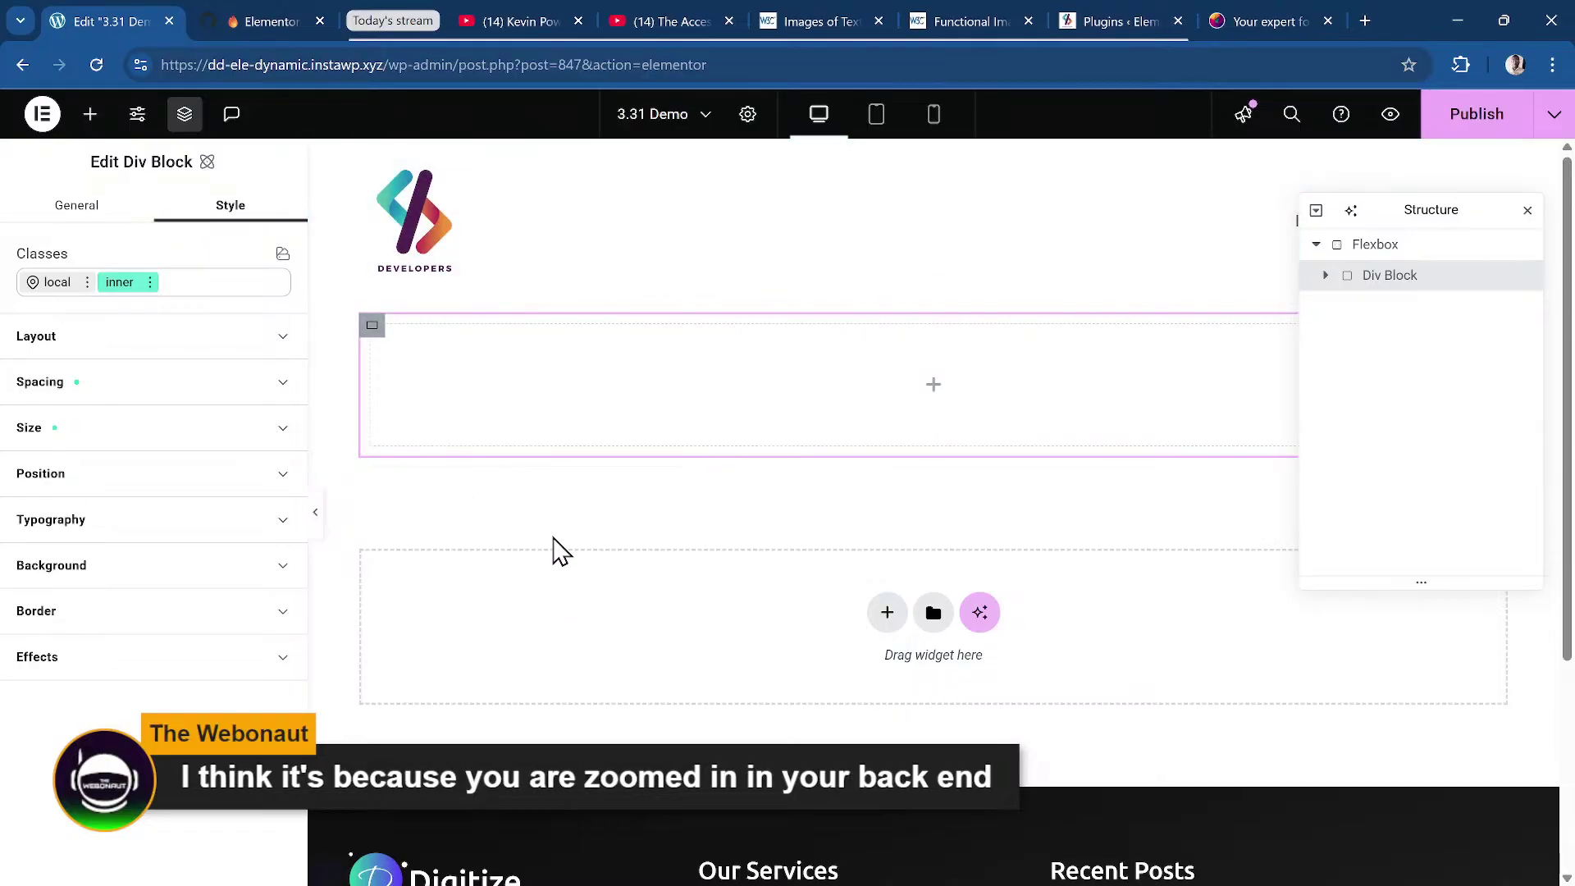
Search the widgets for head and add an atomic Heading inside the Div Block.
key("ctrl+plus")
key("ctrl+plus")
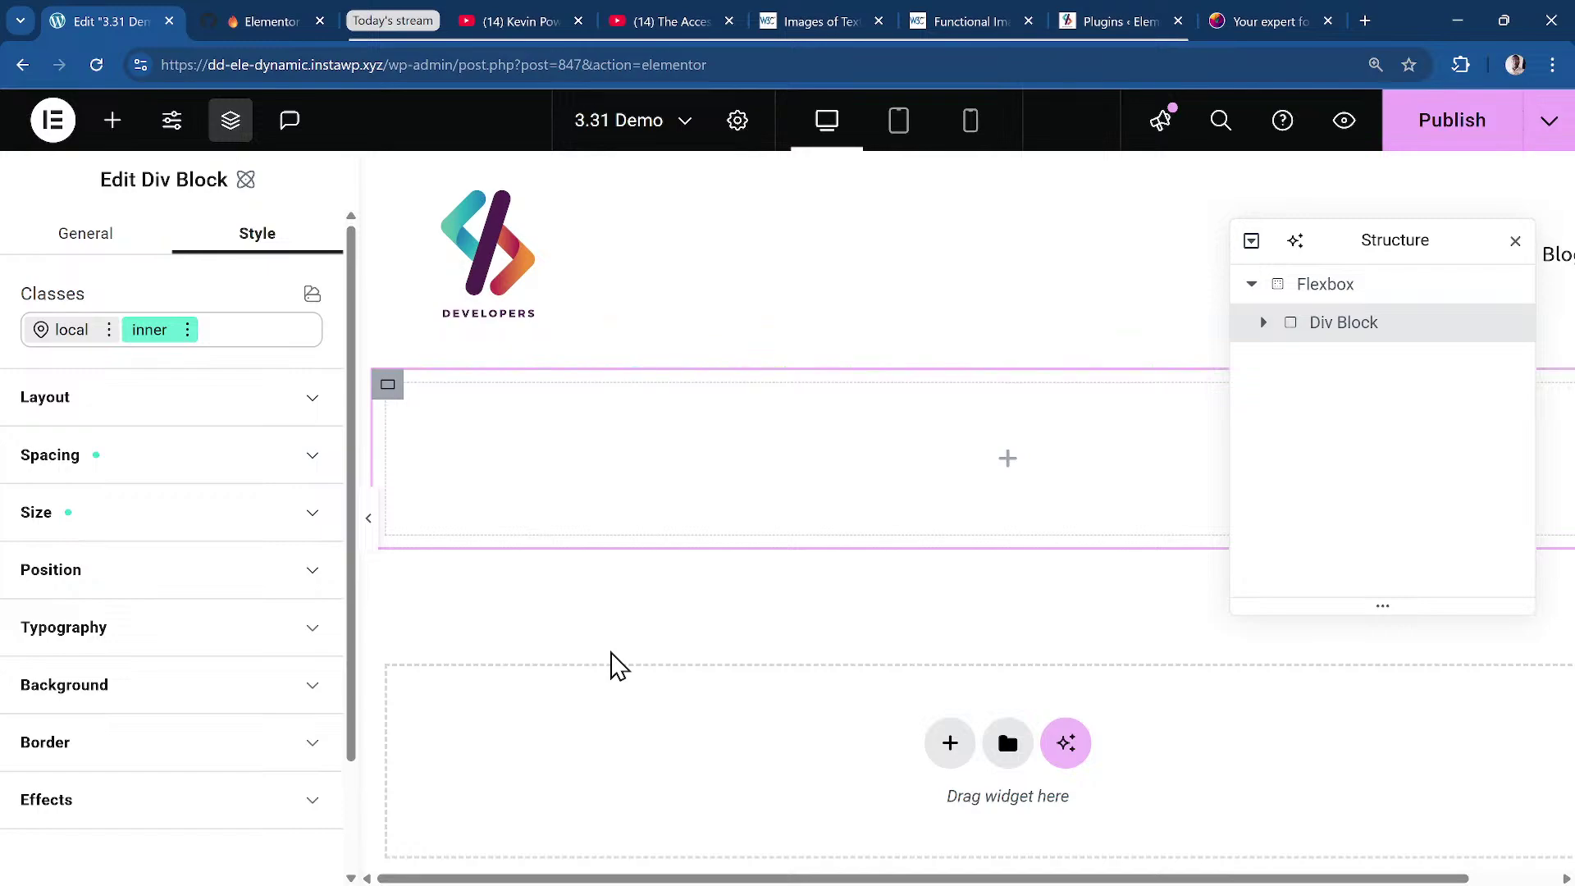
key("ctrl+minus")
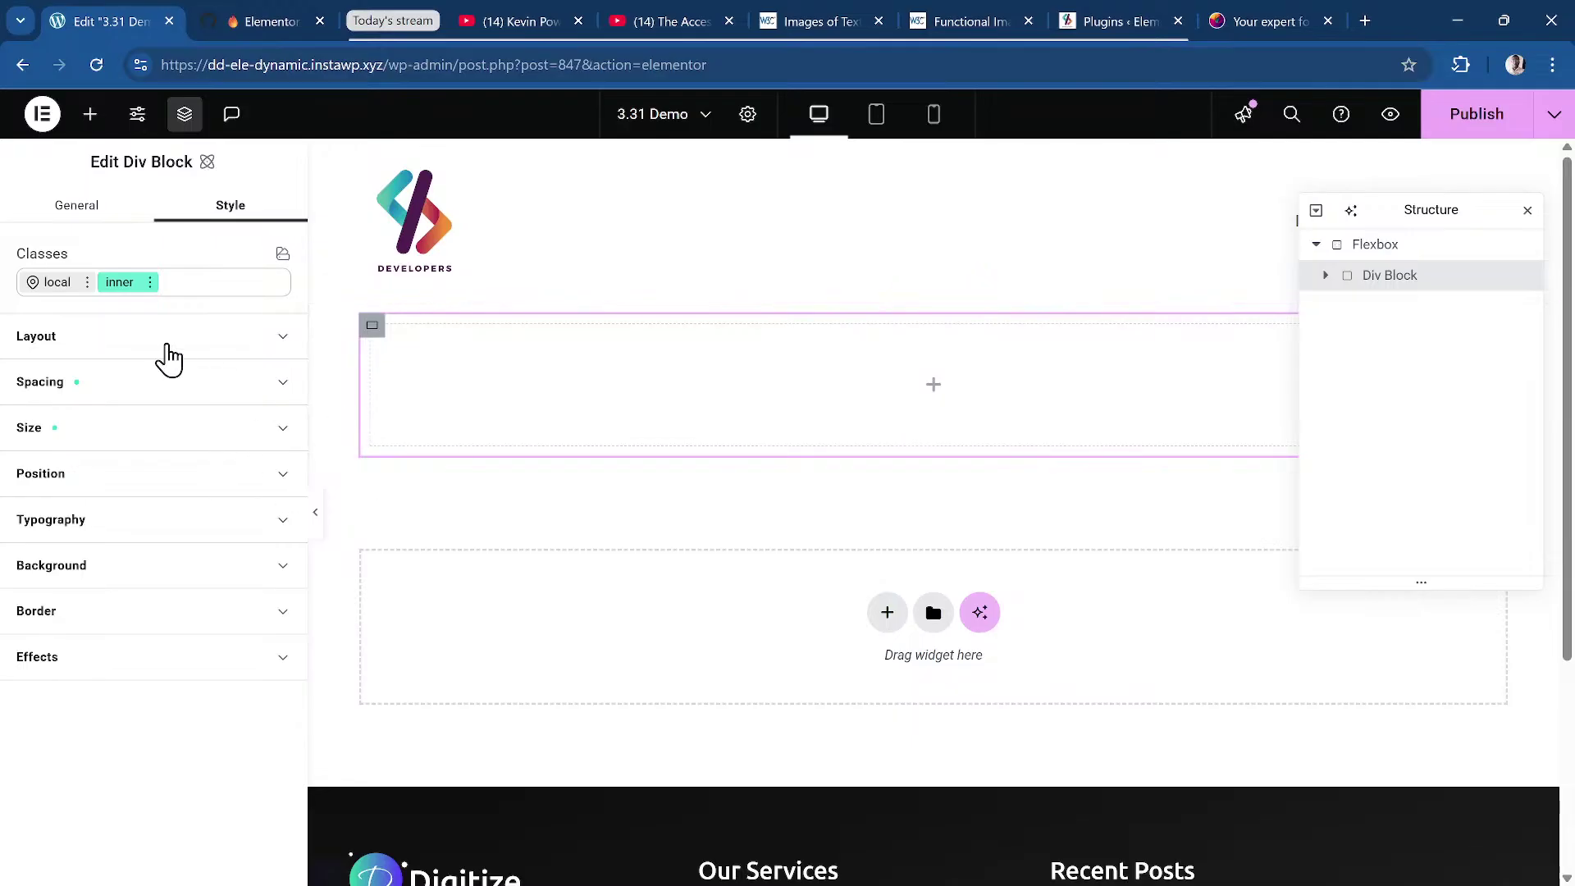
left_click(91, 117)
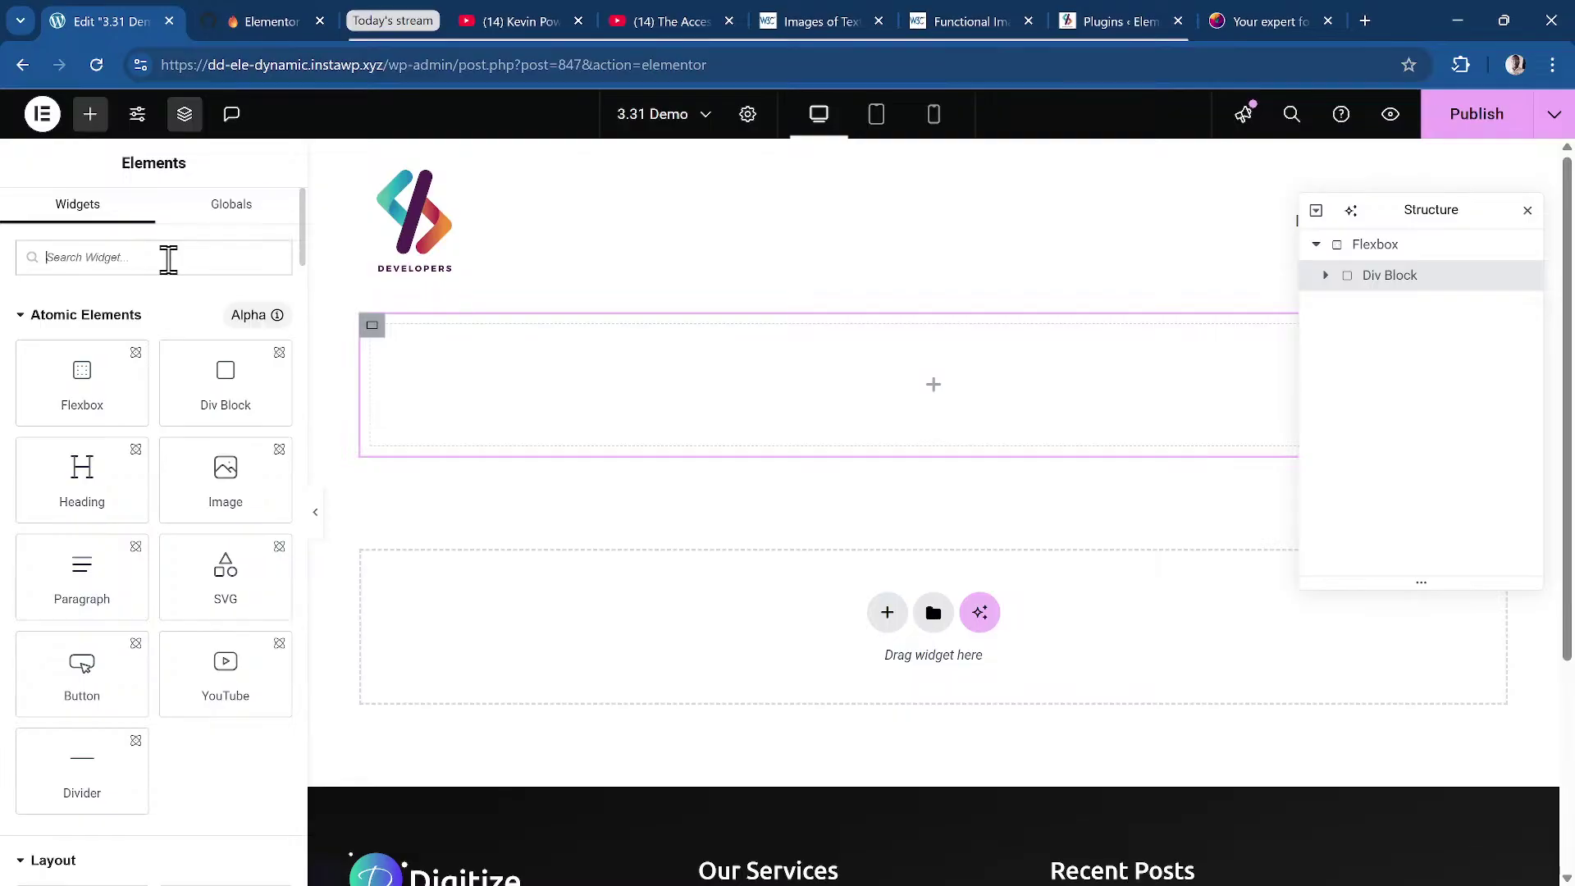
type("header")
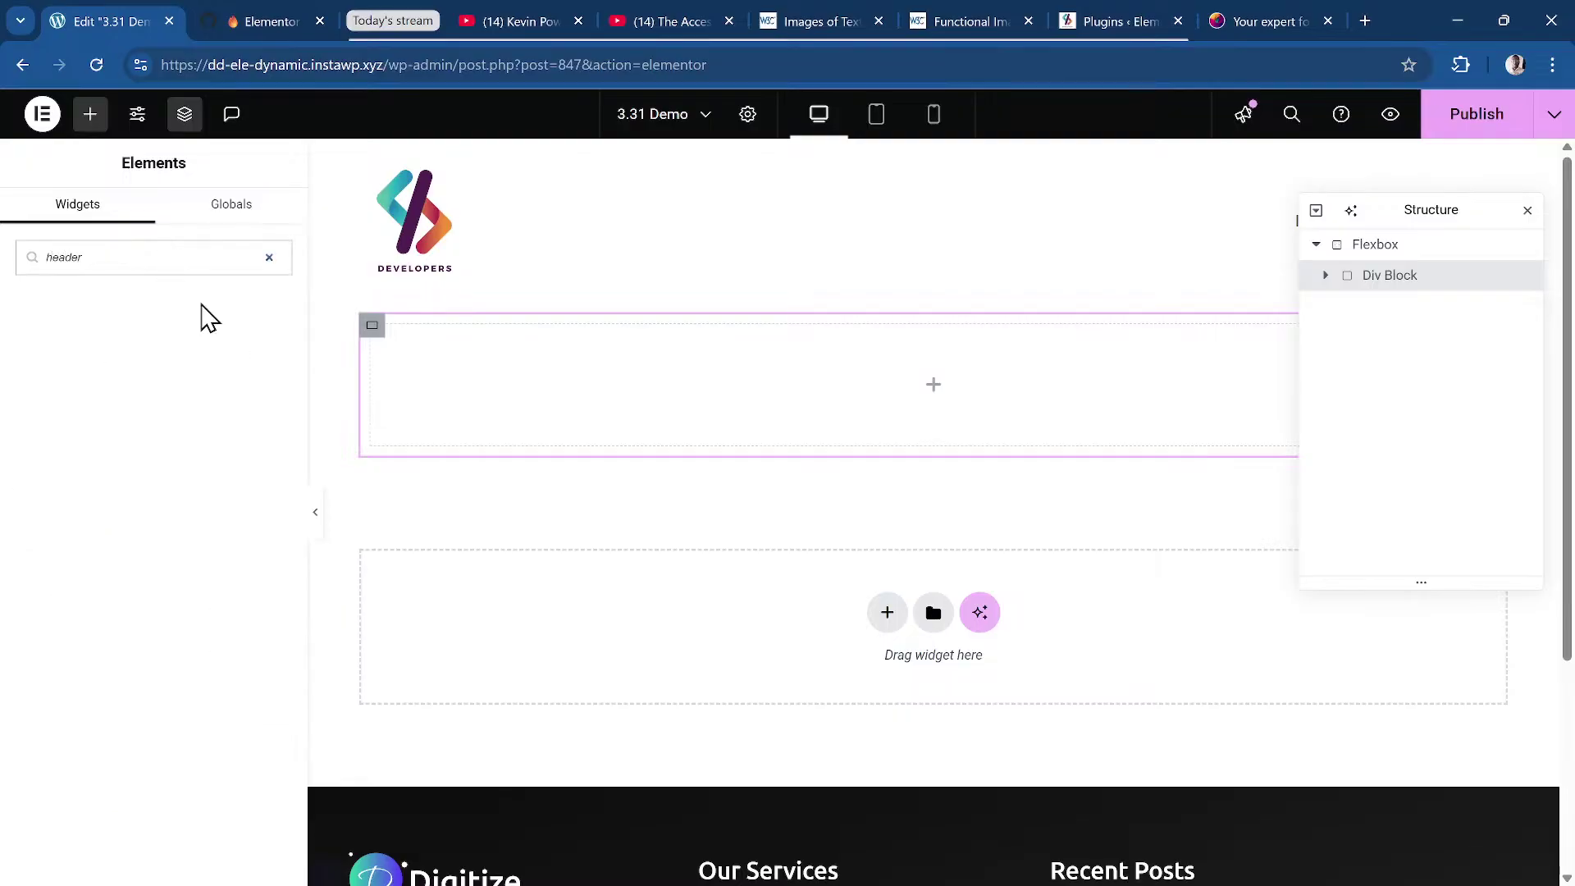
key("BackSpace")
key("BackSpace")
left_click_drag(246, 351, 562, 410)
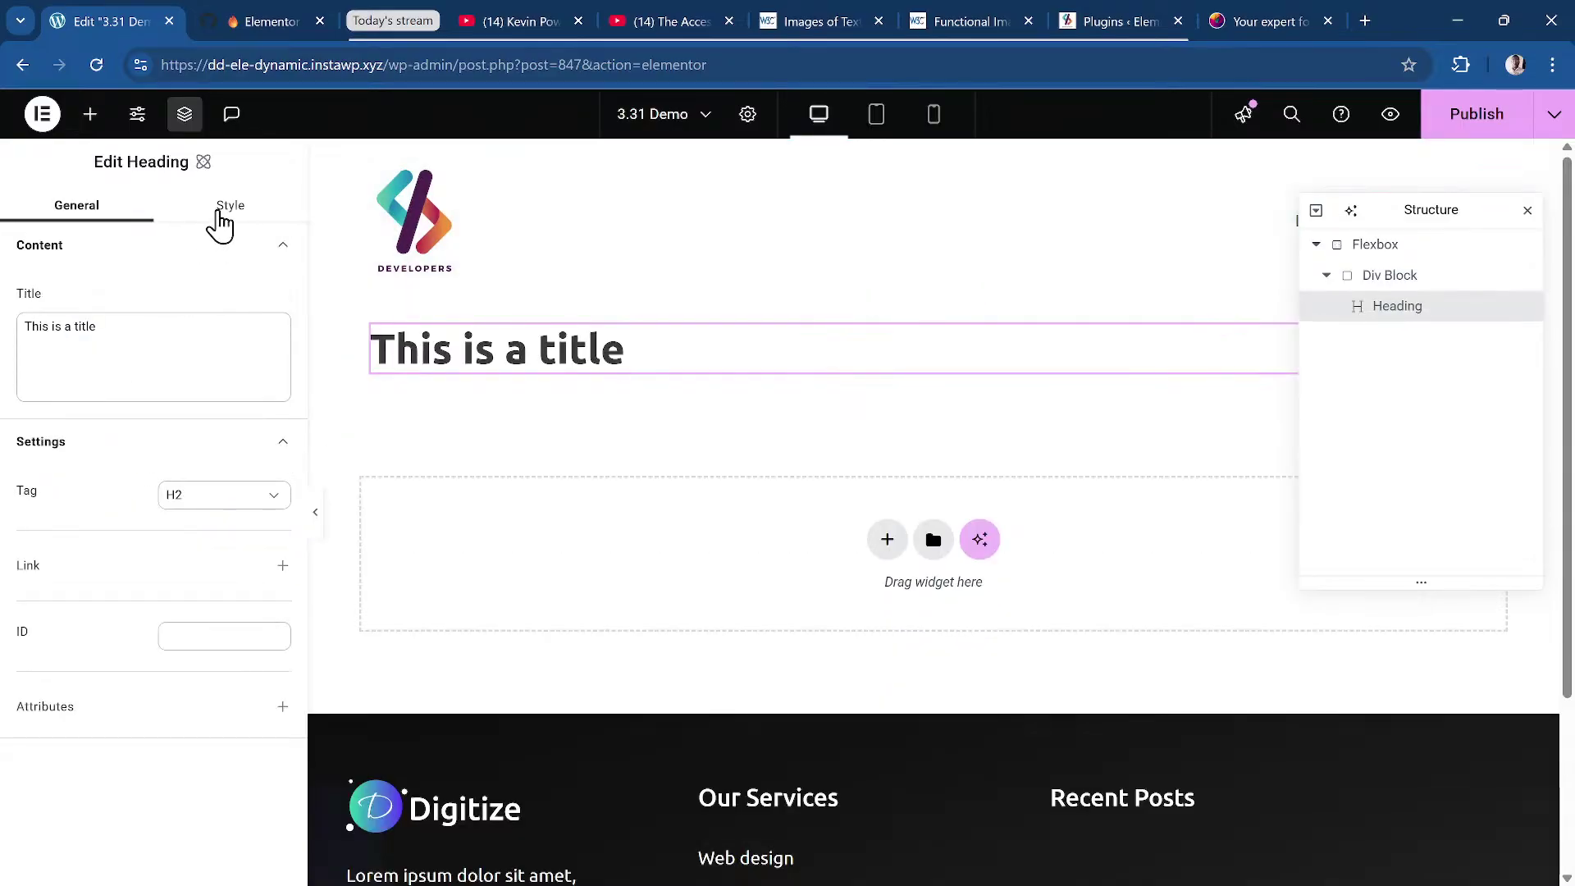
Open the heading's Typography style settings and examine the font, alignment and text color controls at 125% browser zoom.
left_click(223, 210)
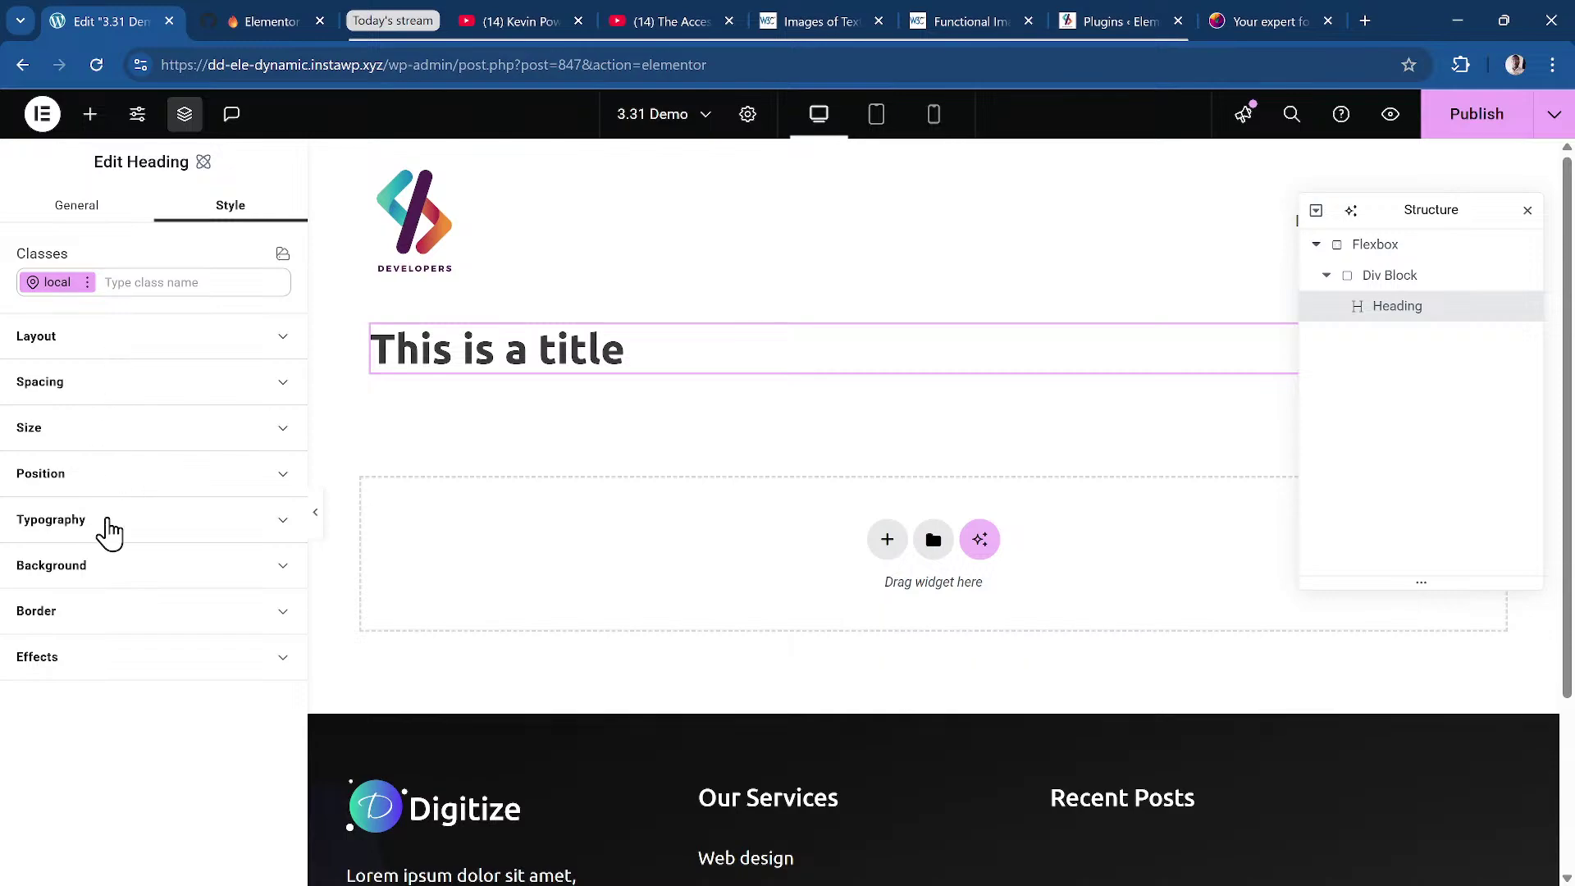
left_click(106, 521)
scroll(191, 558, "down", 1)
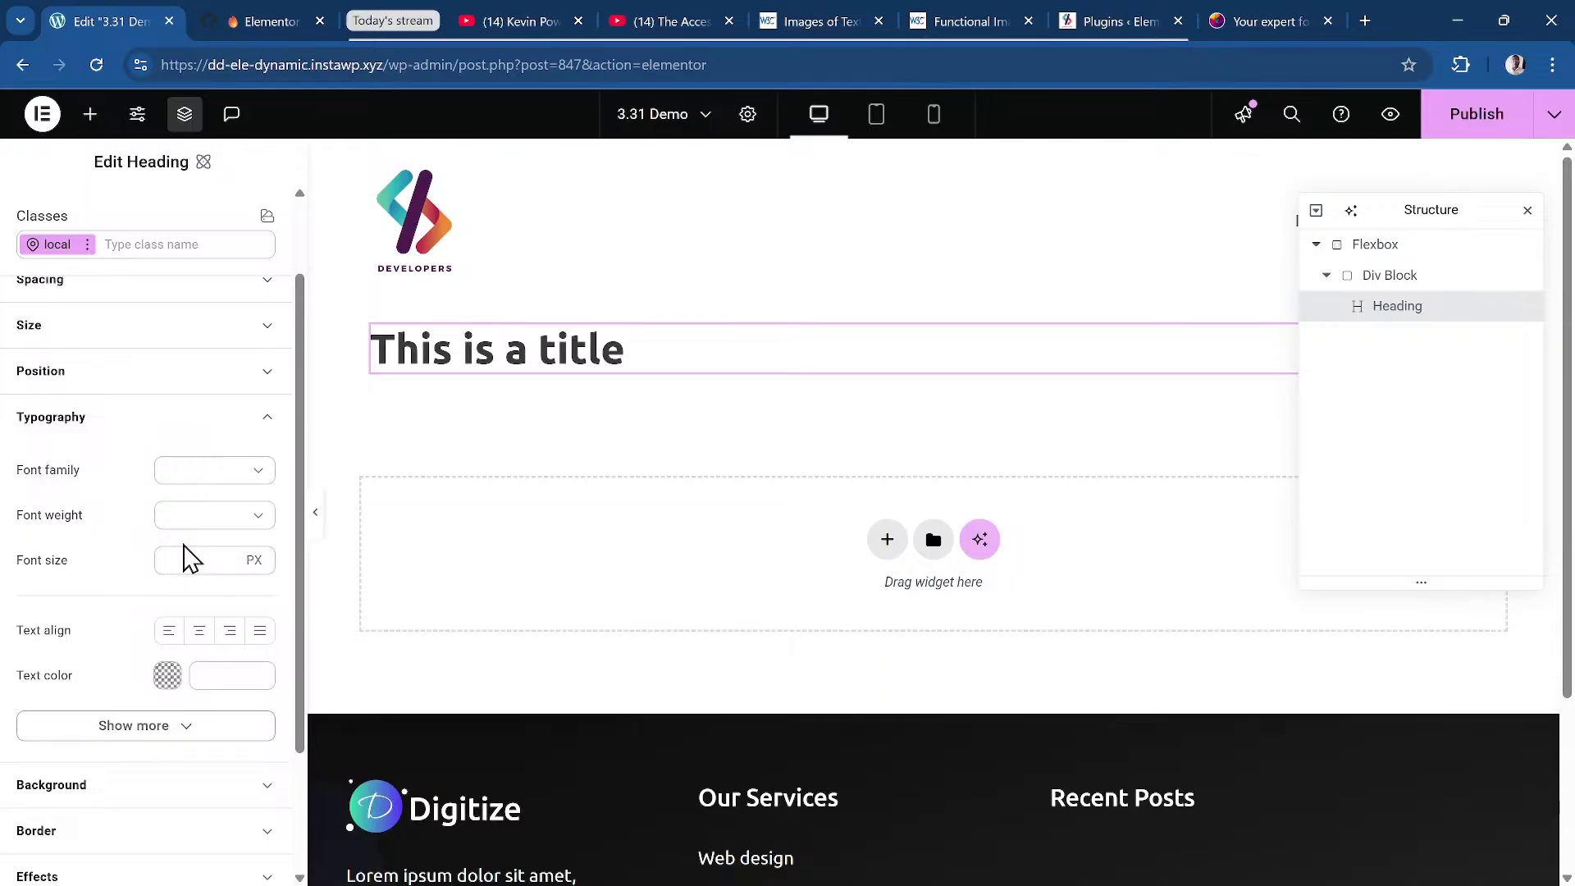
key("ctrl+plus")
key("ctrl+plus")
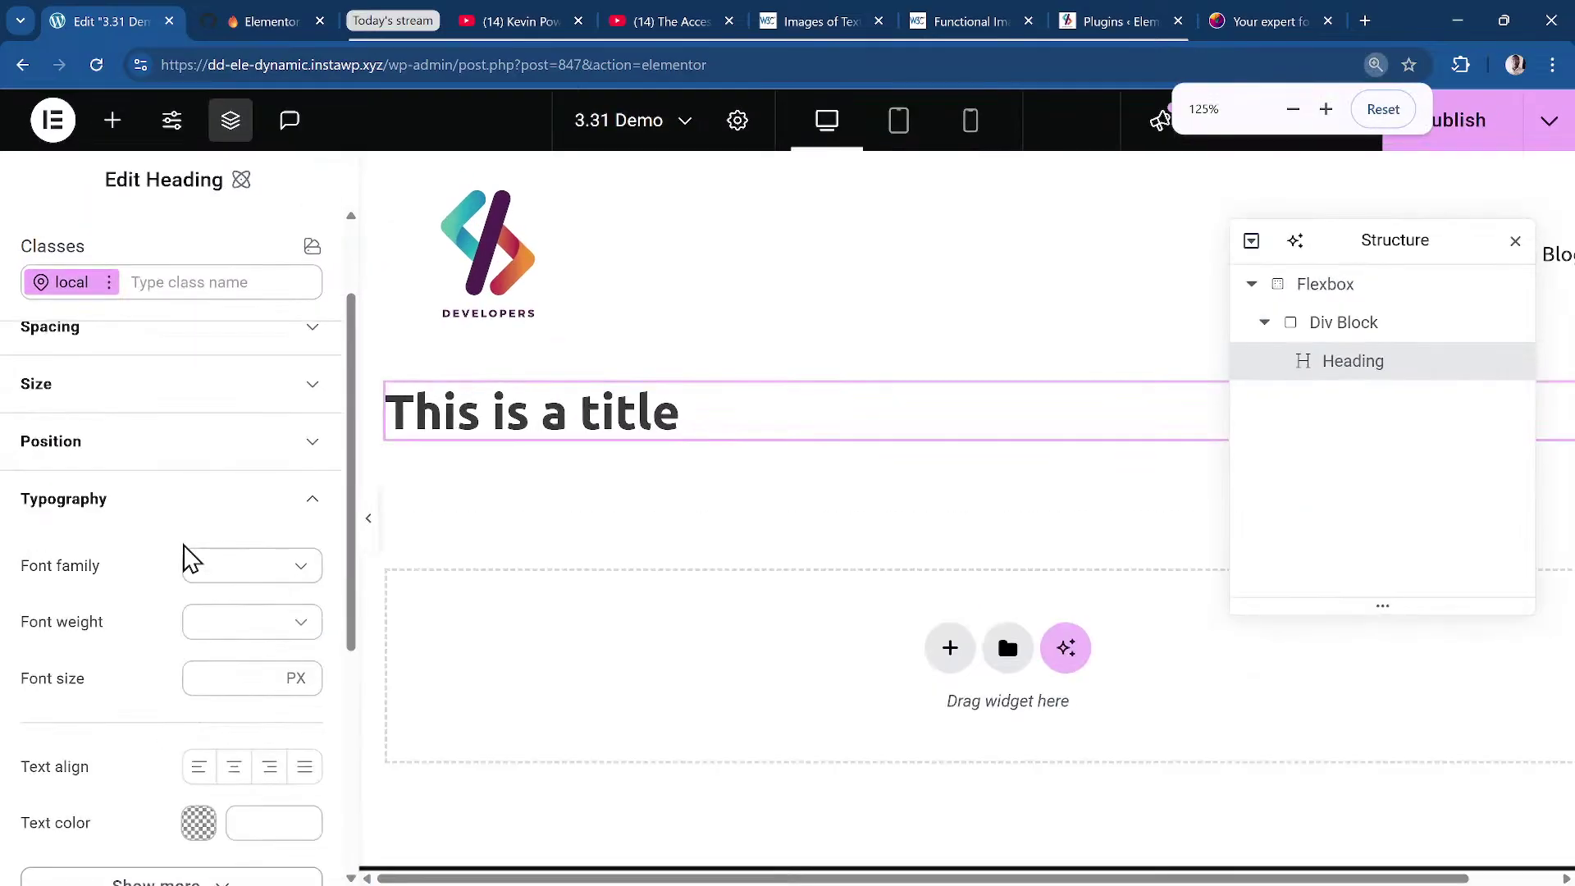
scroll(177, 463, "down", 3)
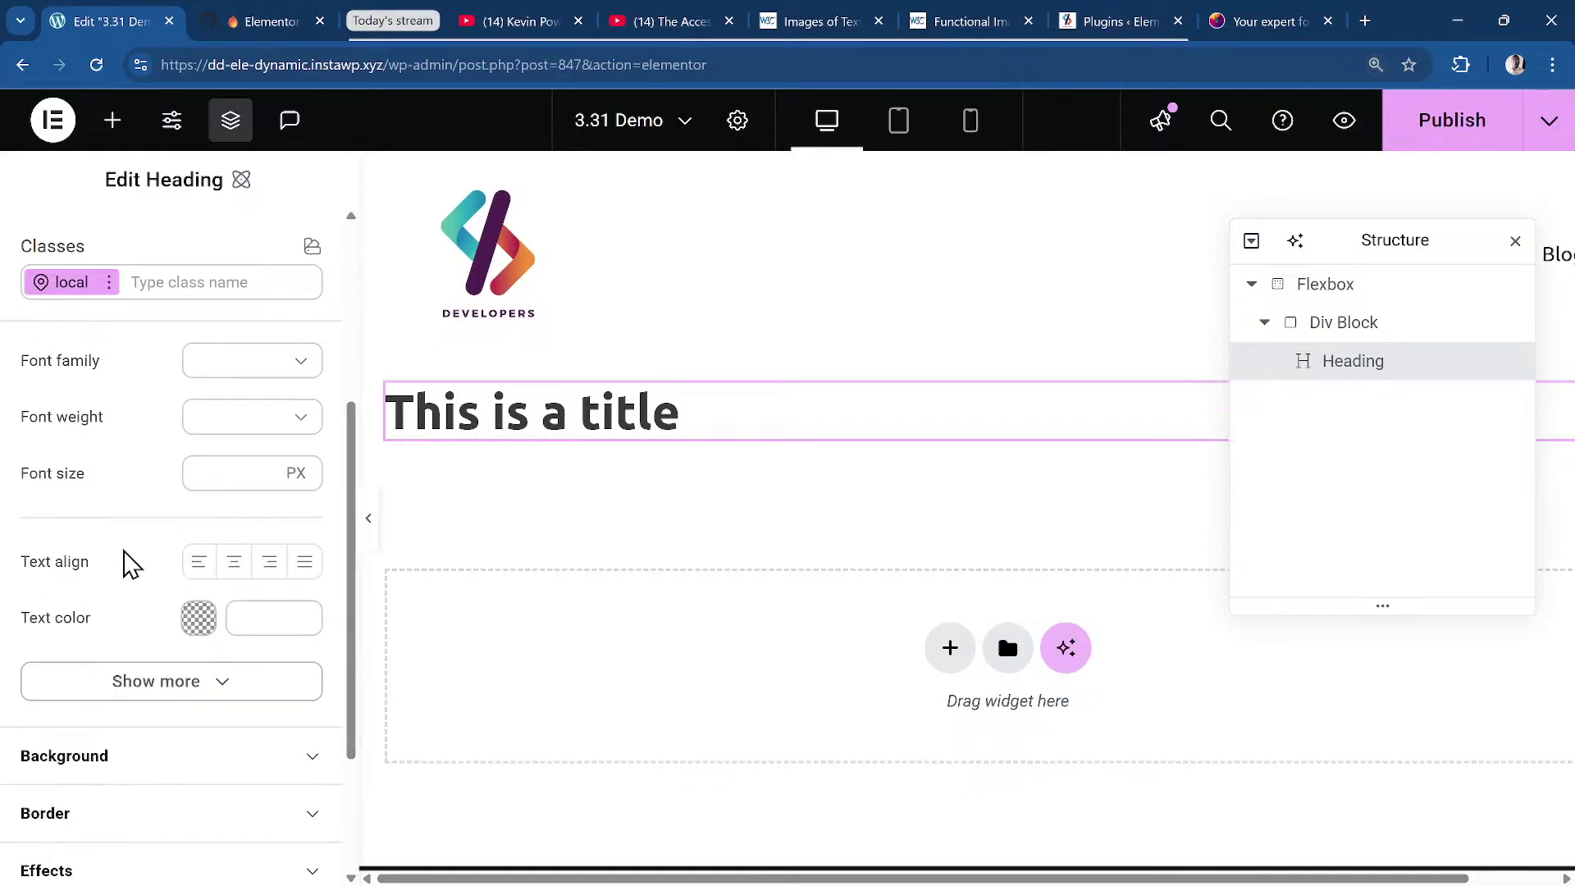
scroll(123, 644, "up", 2)
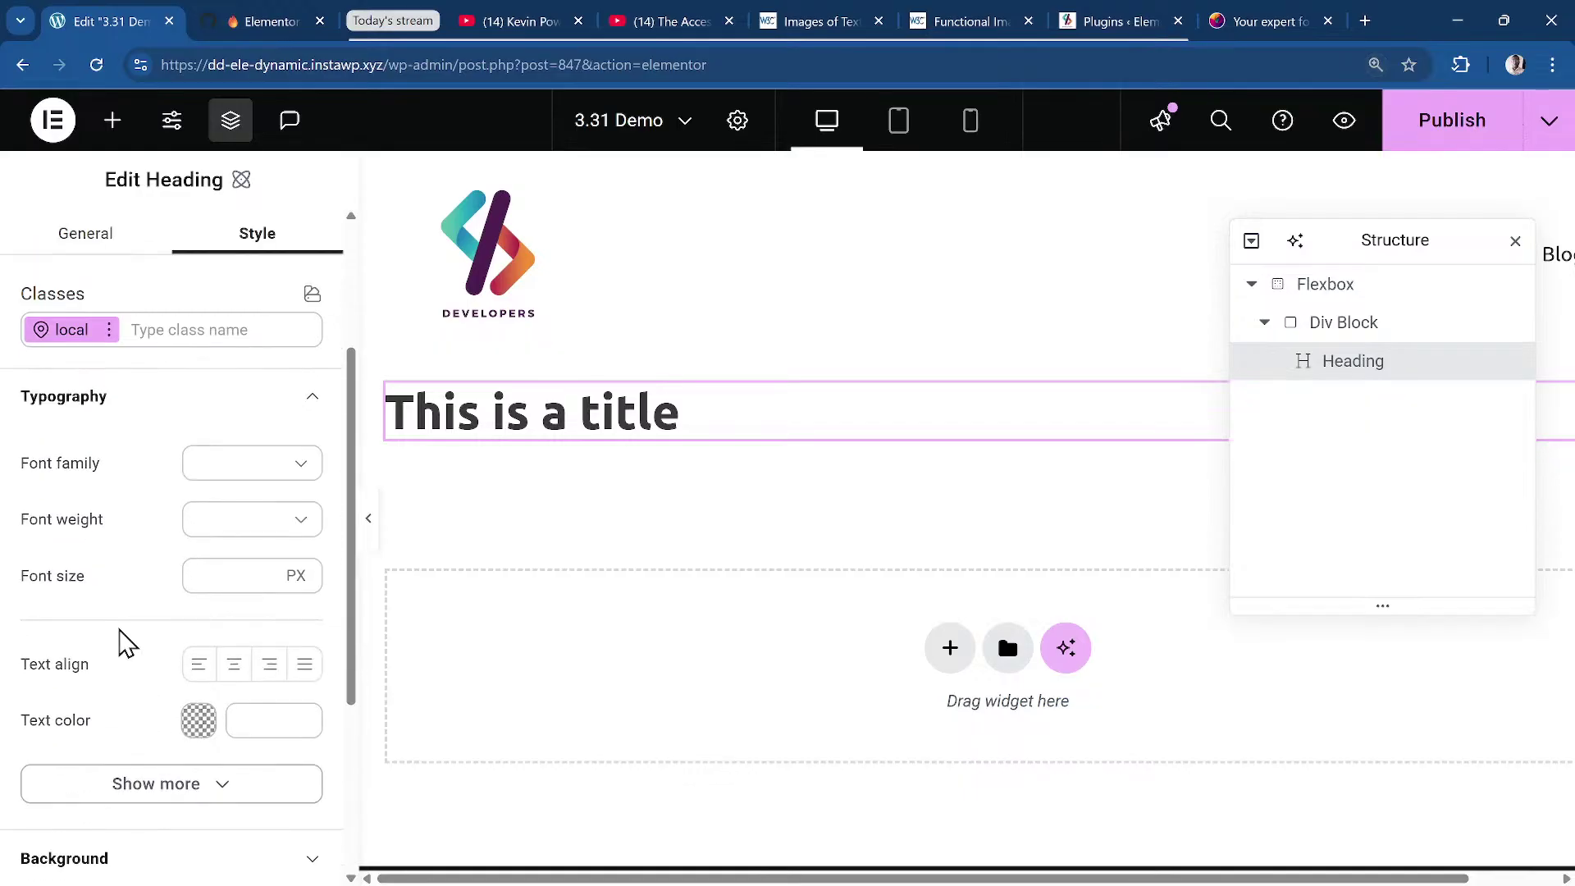
scroll(182, 628, "up", 3)
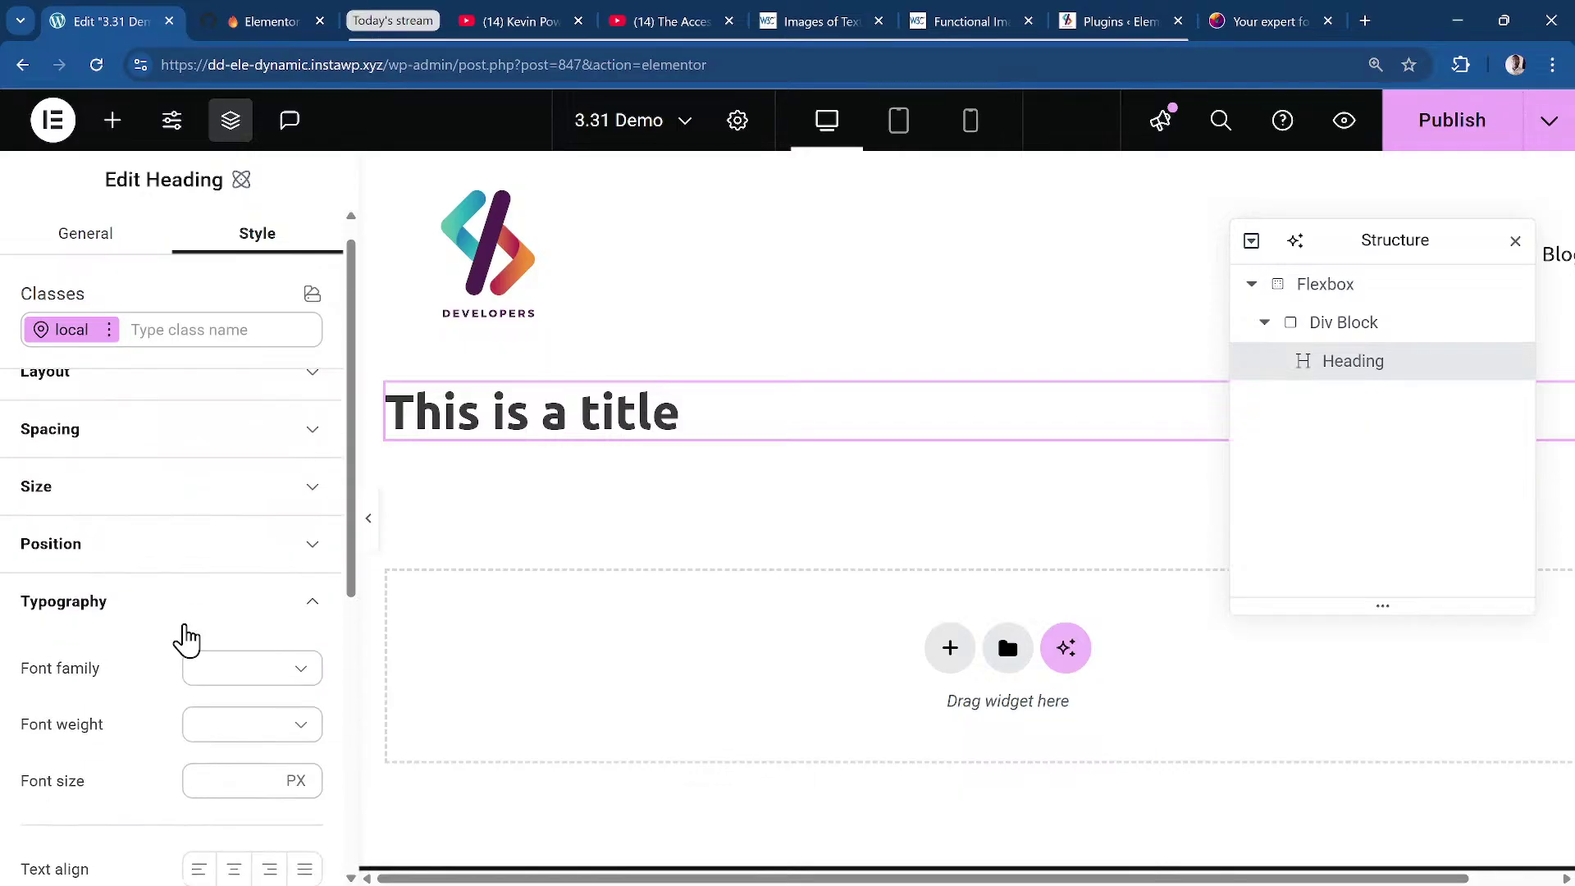
scroll(213, 681, "down", 3)
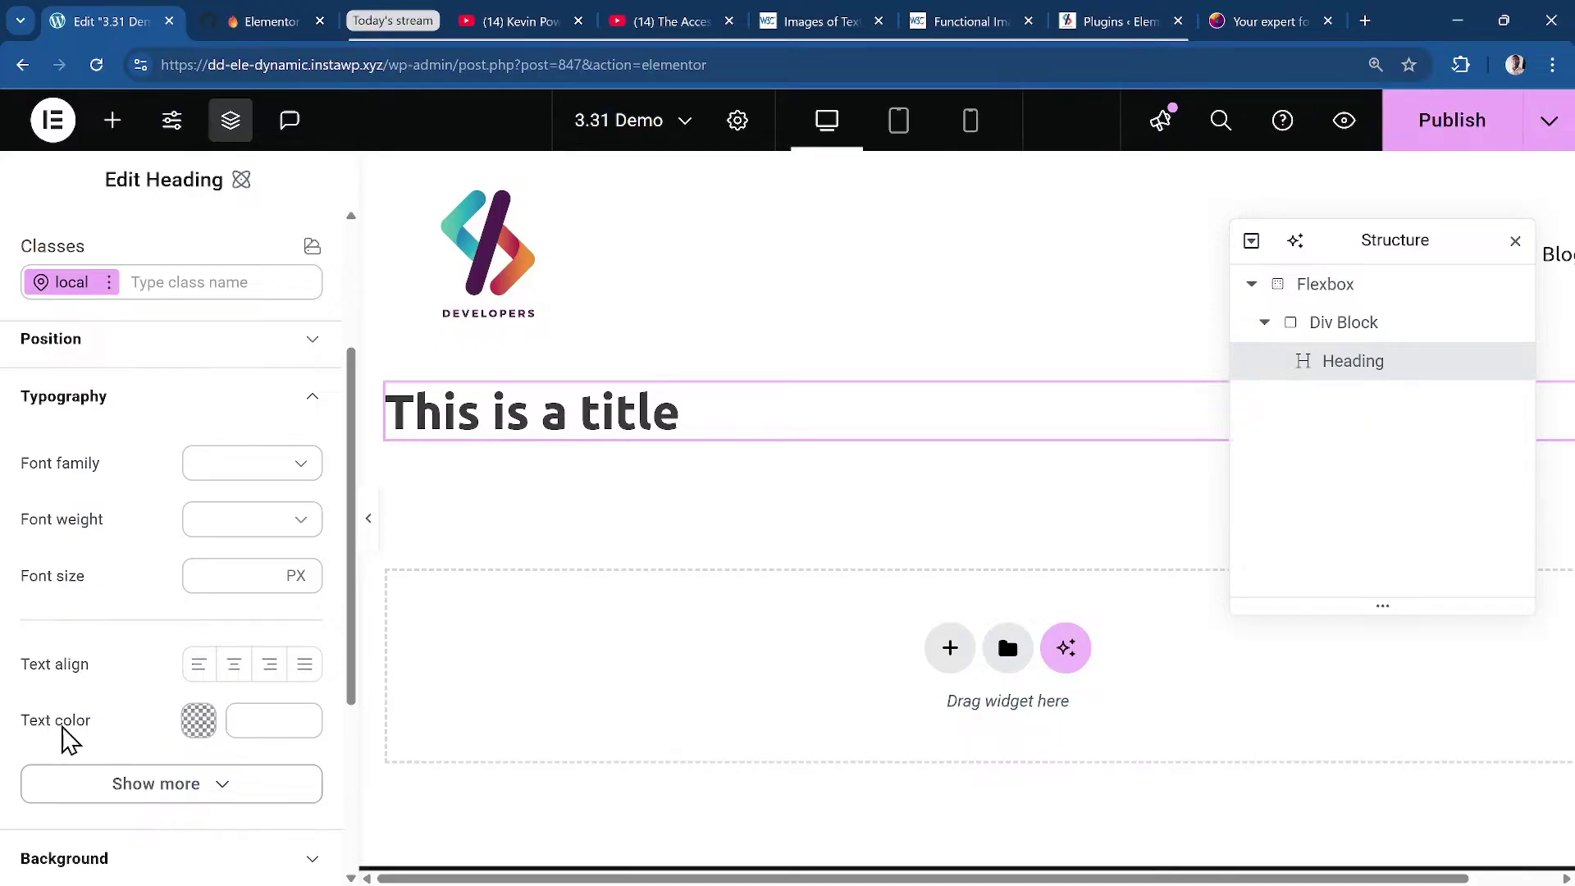
Examine the heading's Text color picker and its HEX, RGB and HSL format options without choosing a color.
left_click(206, 726)
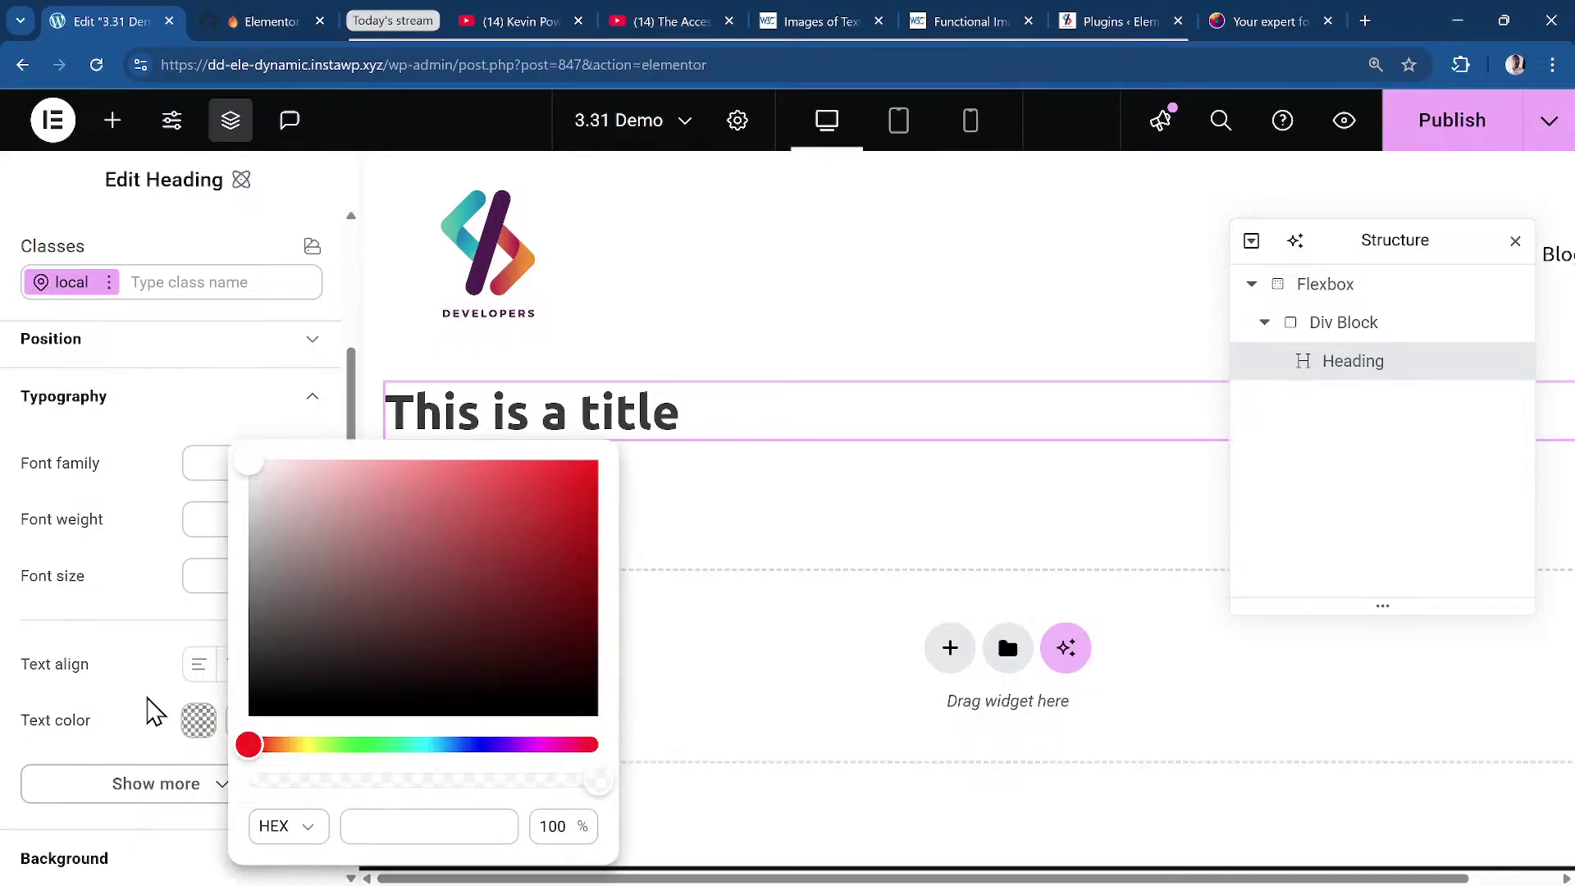
left_click(278, 829)
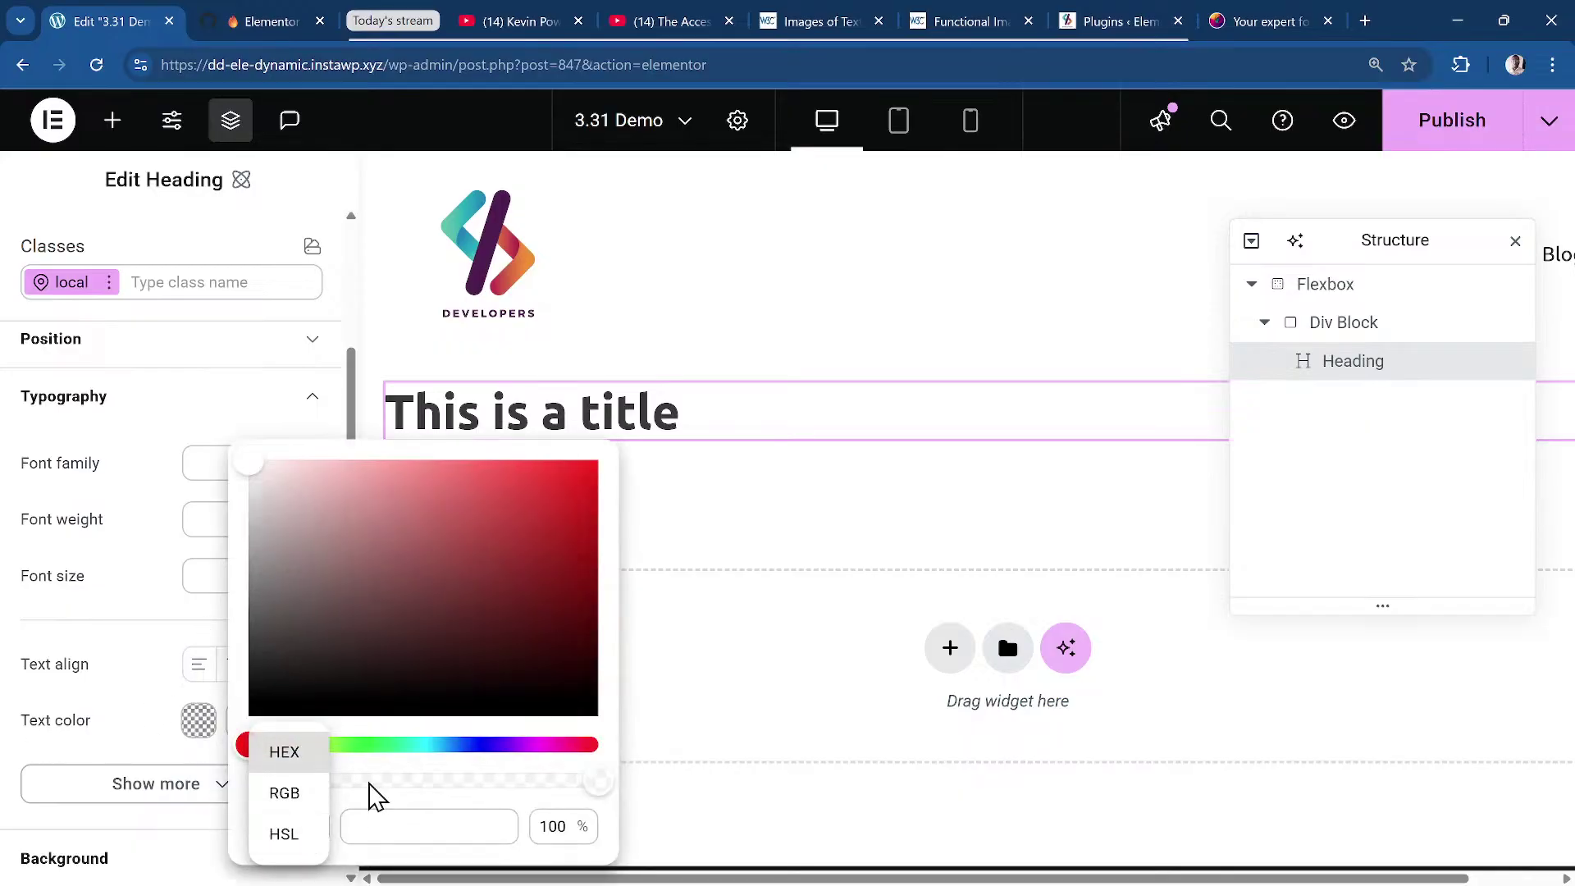
left_click(82, 726)
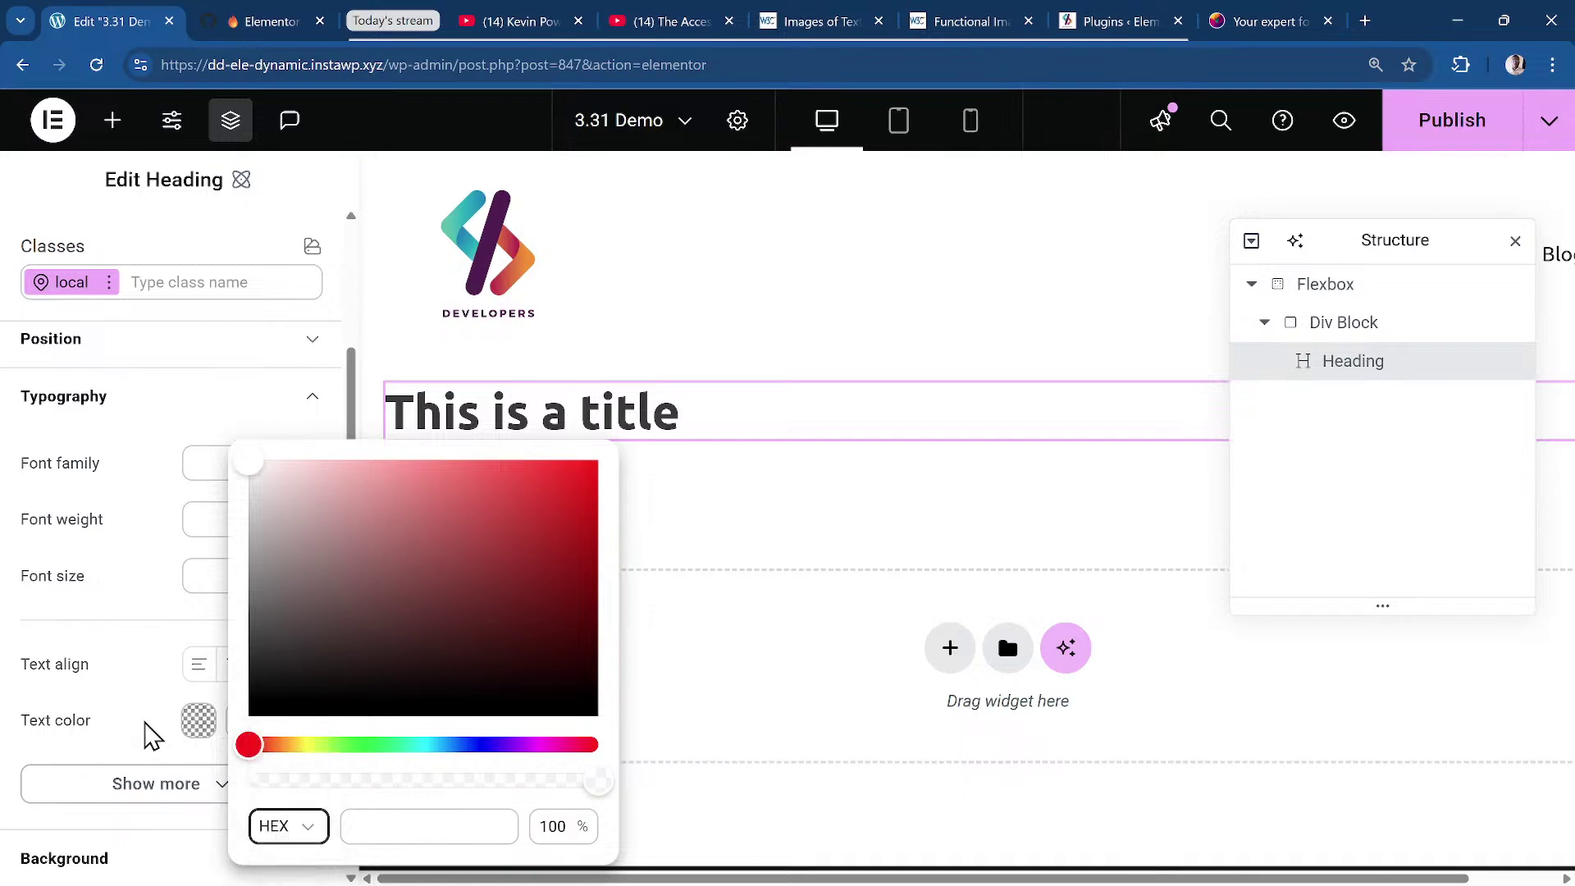
left_click(769, 729)
scroll(296, 722, "down", 4)
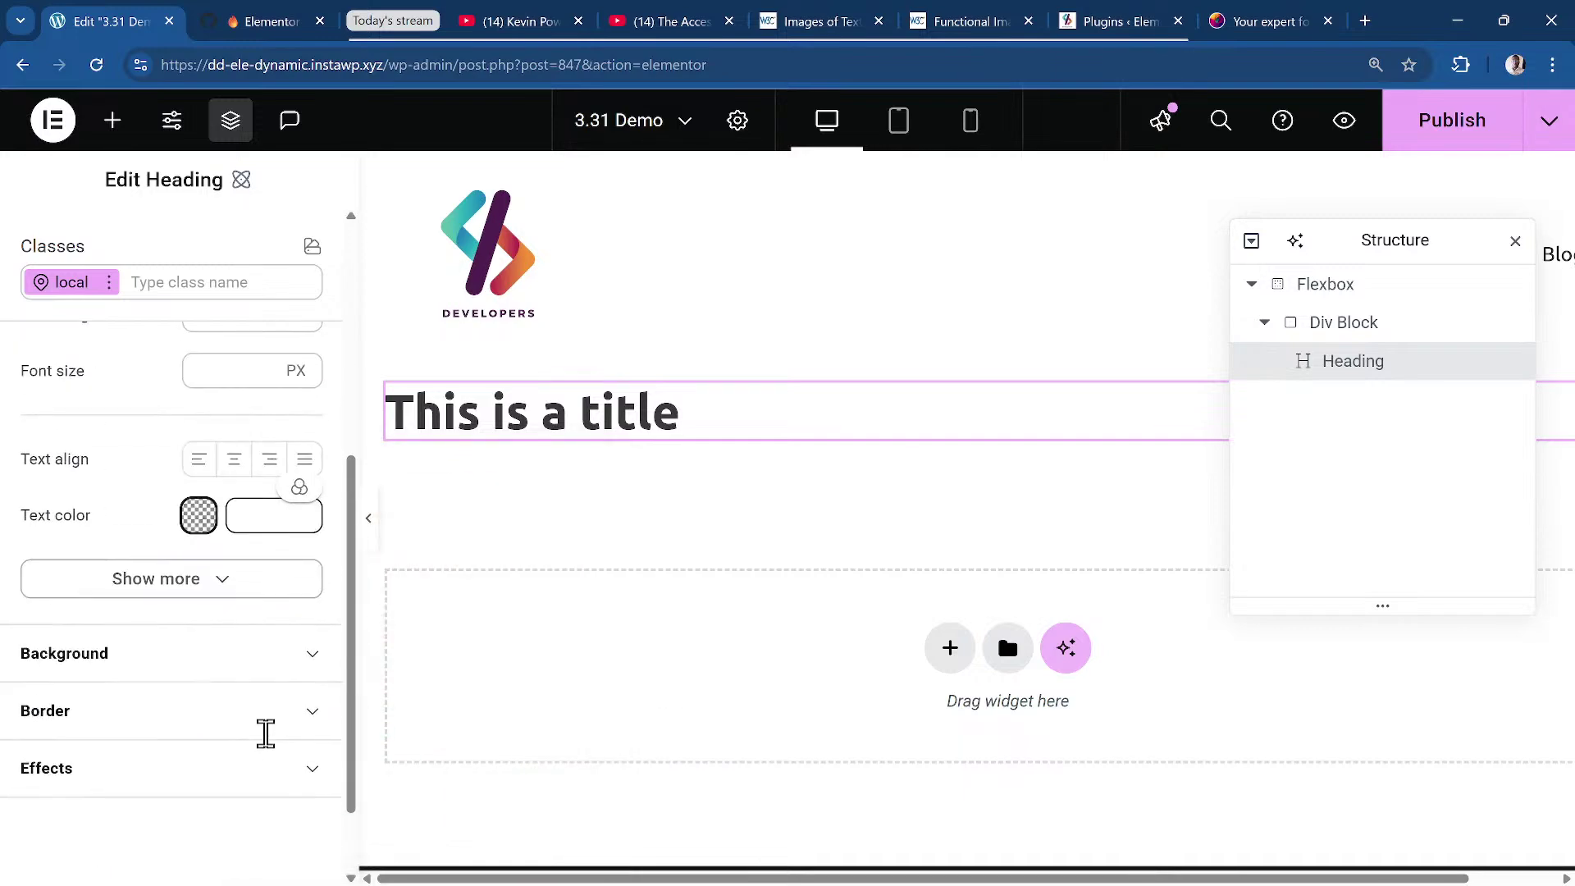
left_click(271, 410)
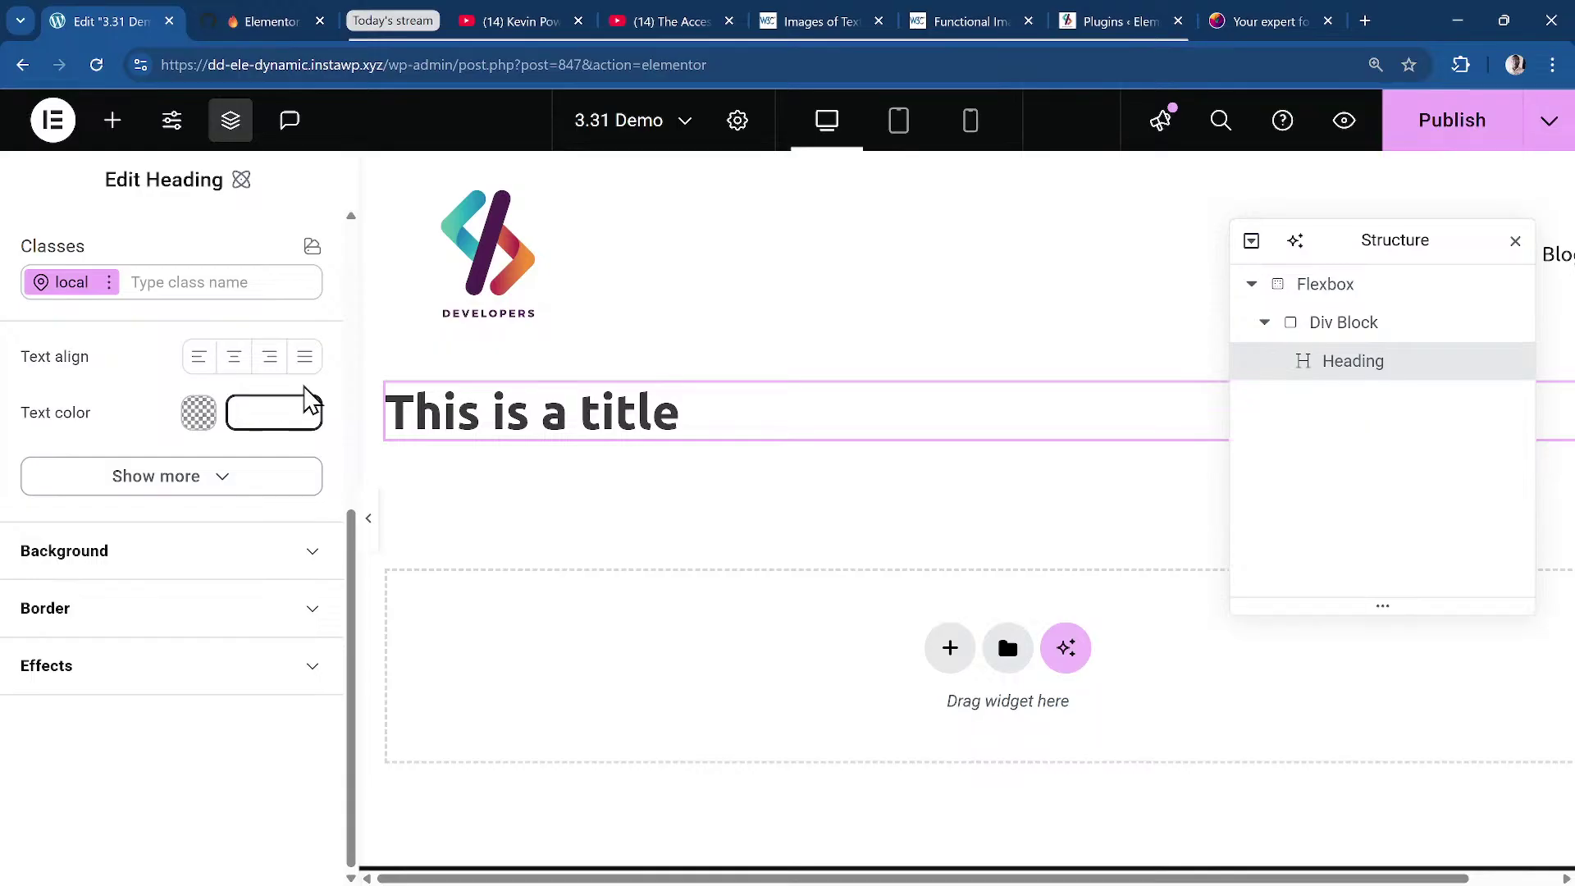
mouse_move(226, 400)
left_click(199, 414)
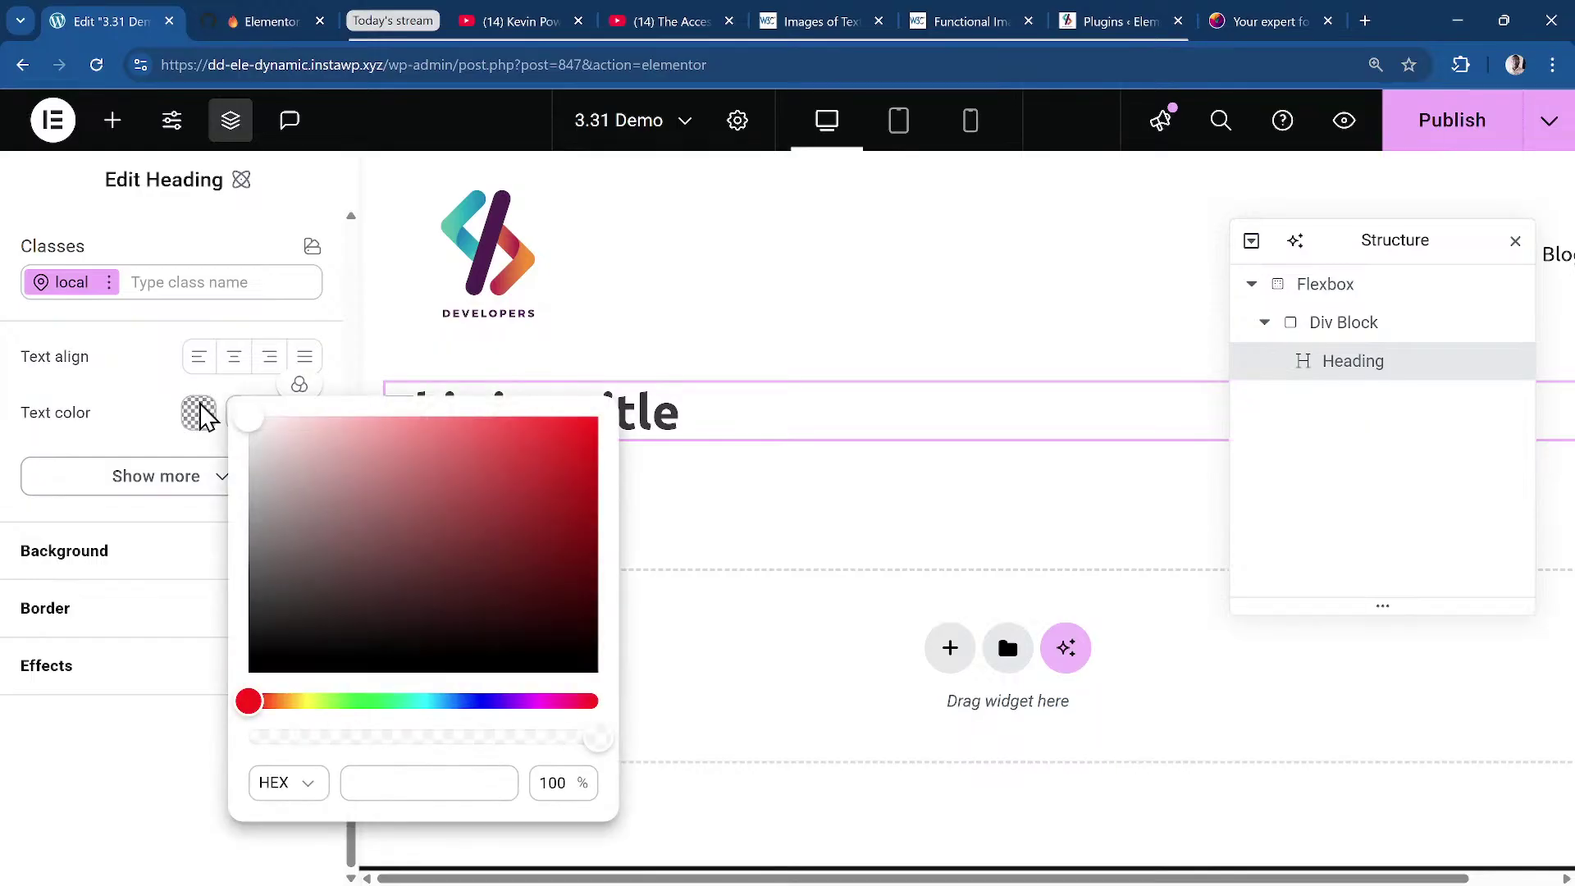
left_click(292, 792)
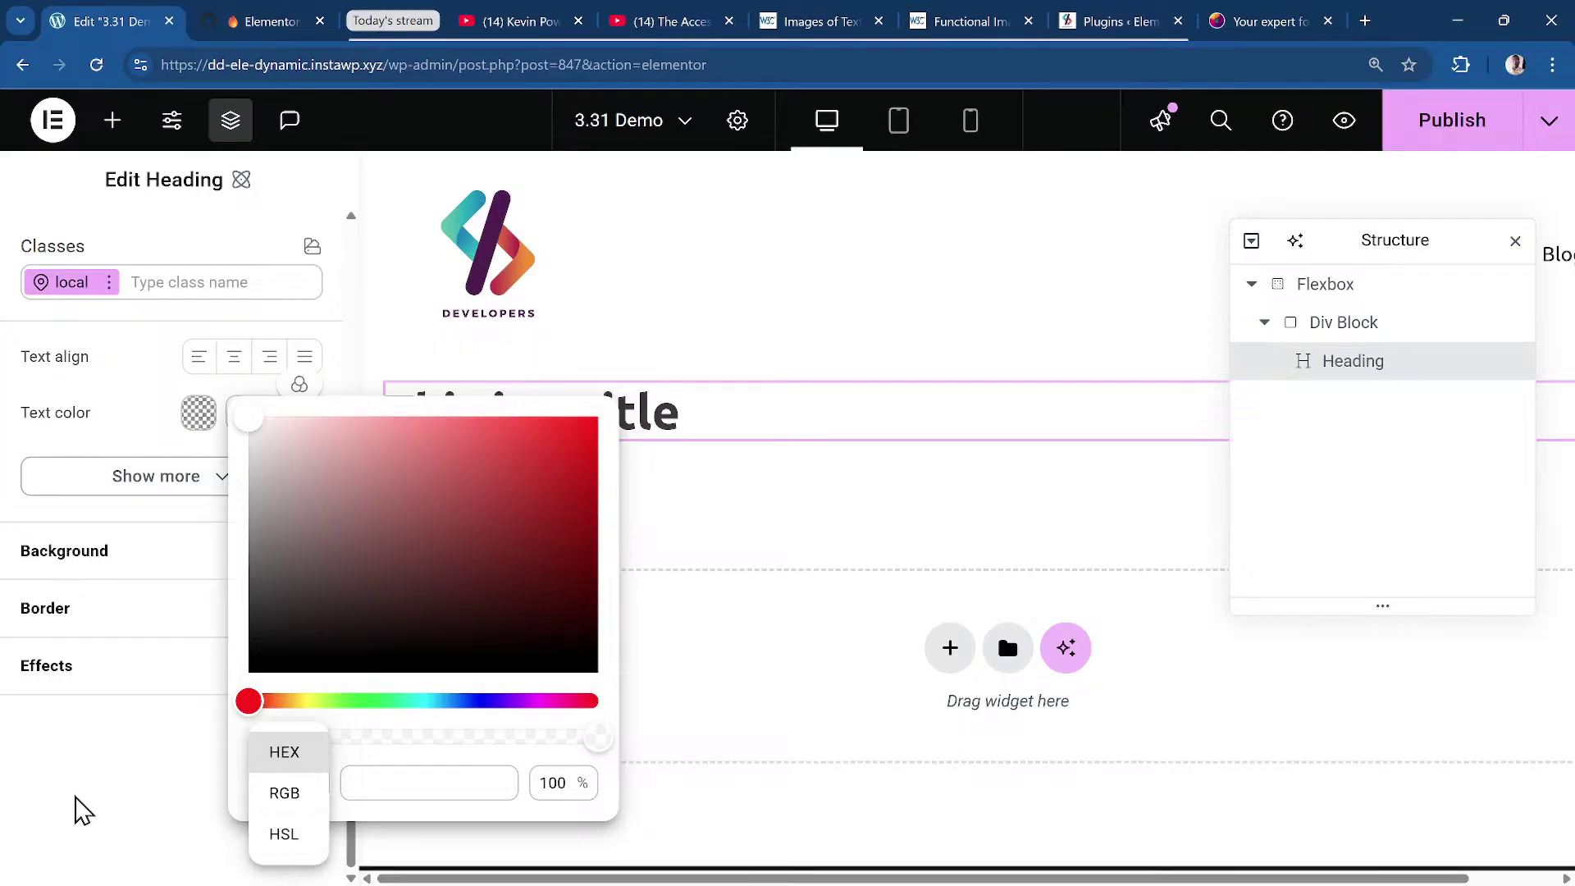
left_click(95, 779)
left_click(96, 779)
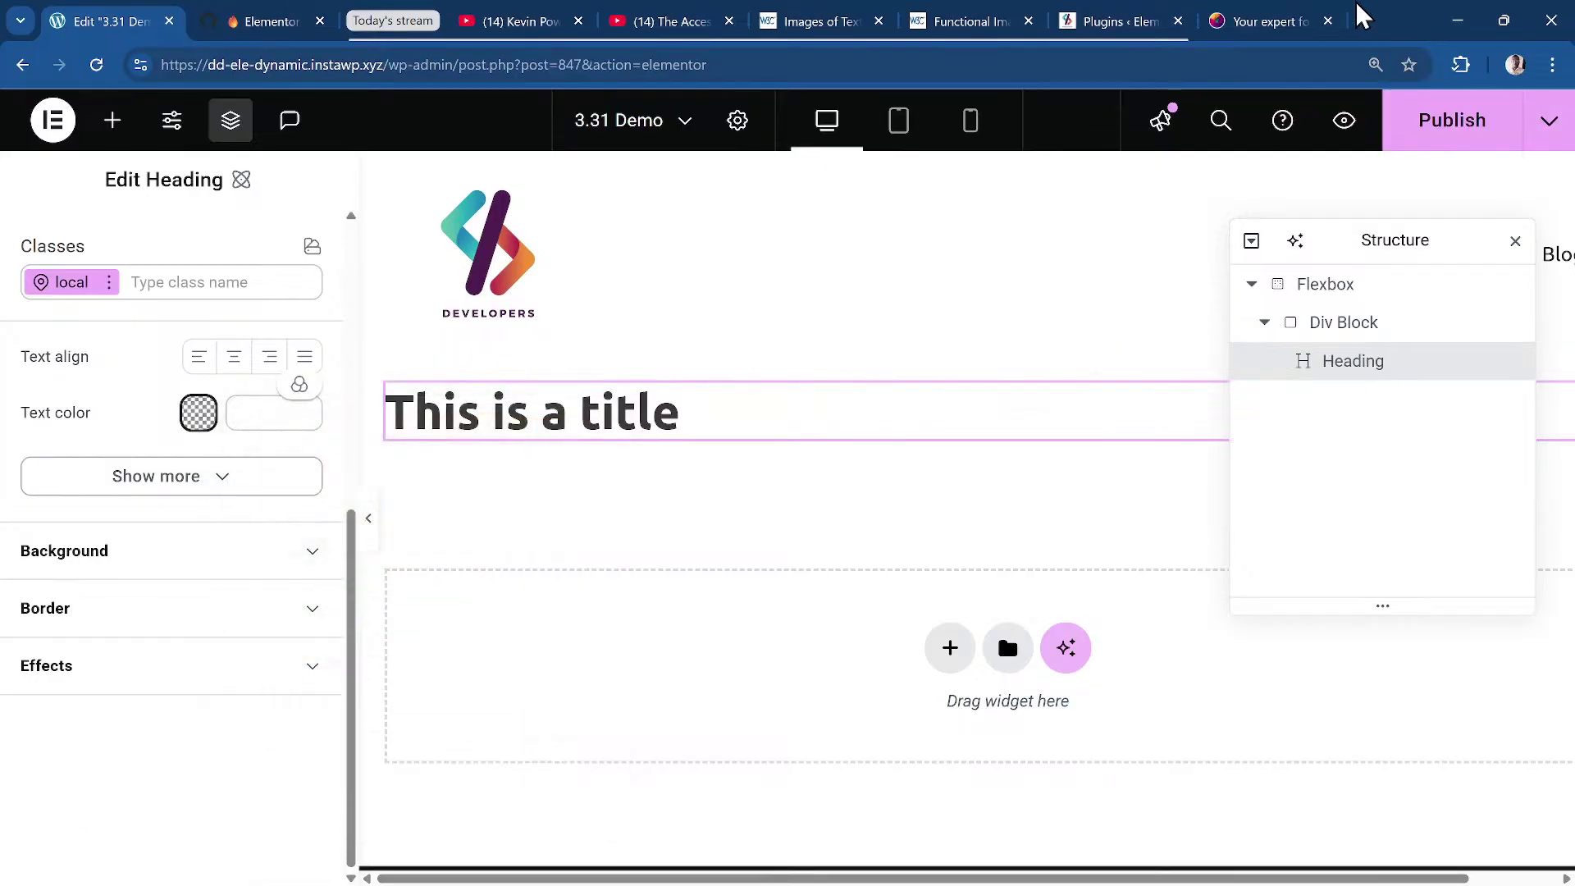
Check the variables instructions in the Elementor v3.31 release notes on GitHub, and view the Variables popup of the heading's text color in Elementor.
left_click(271, 21)
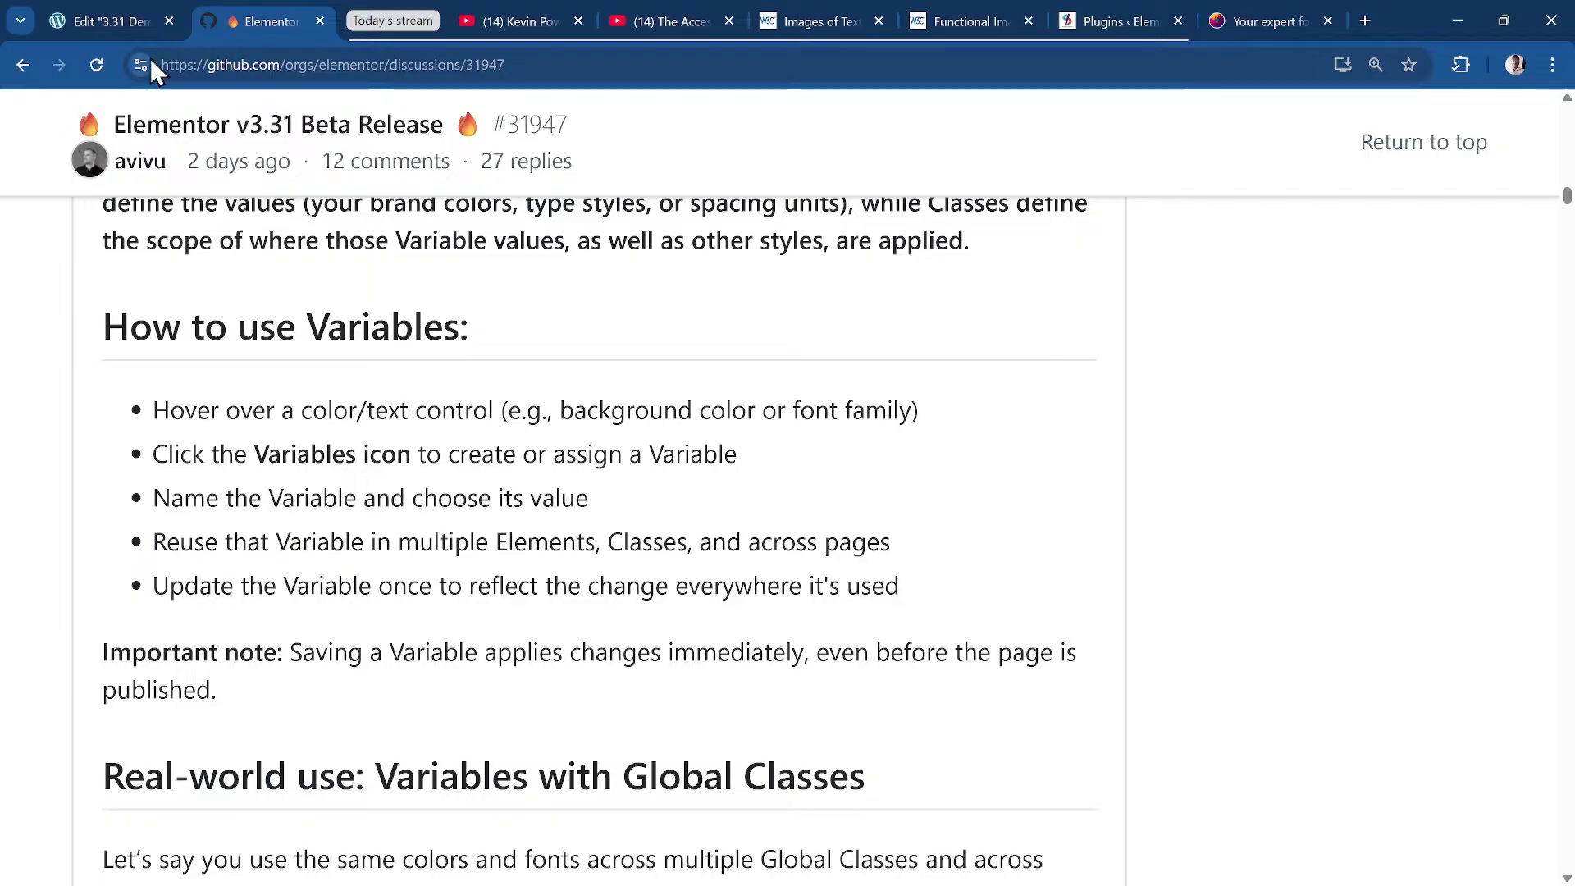
left_click(106, 21)
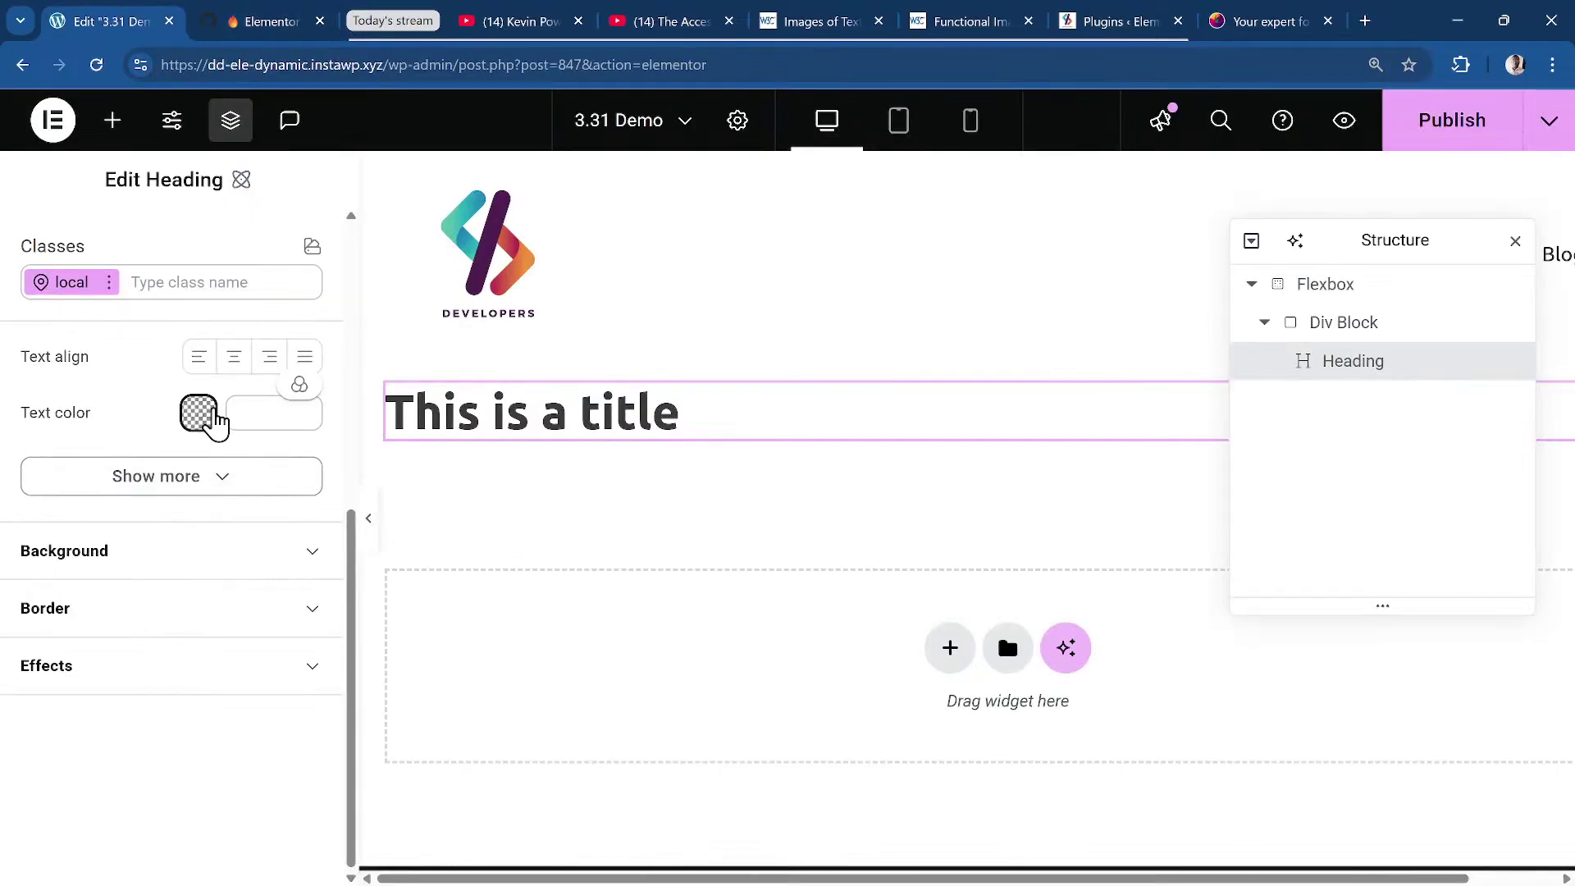
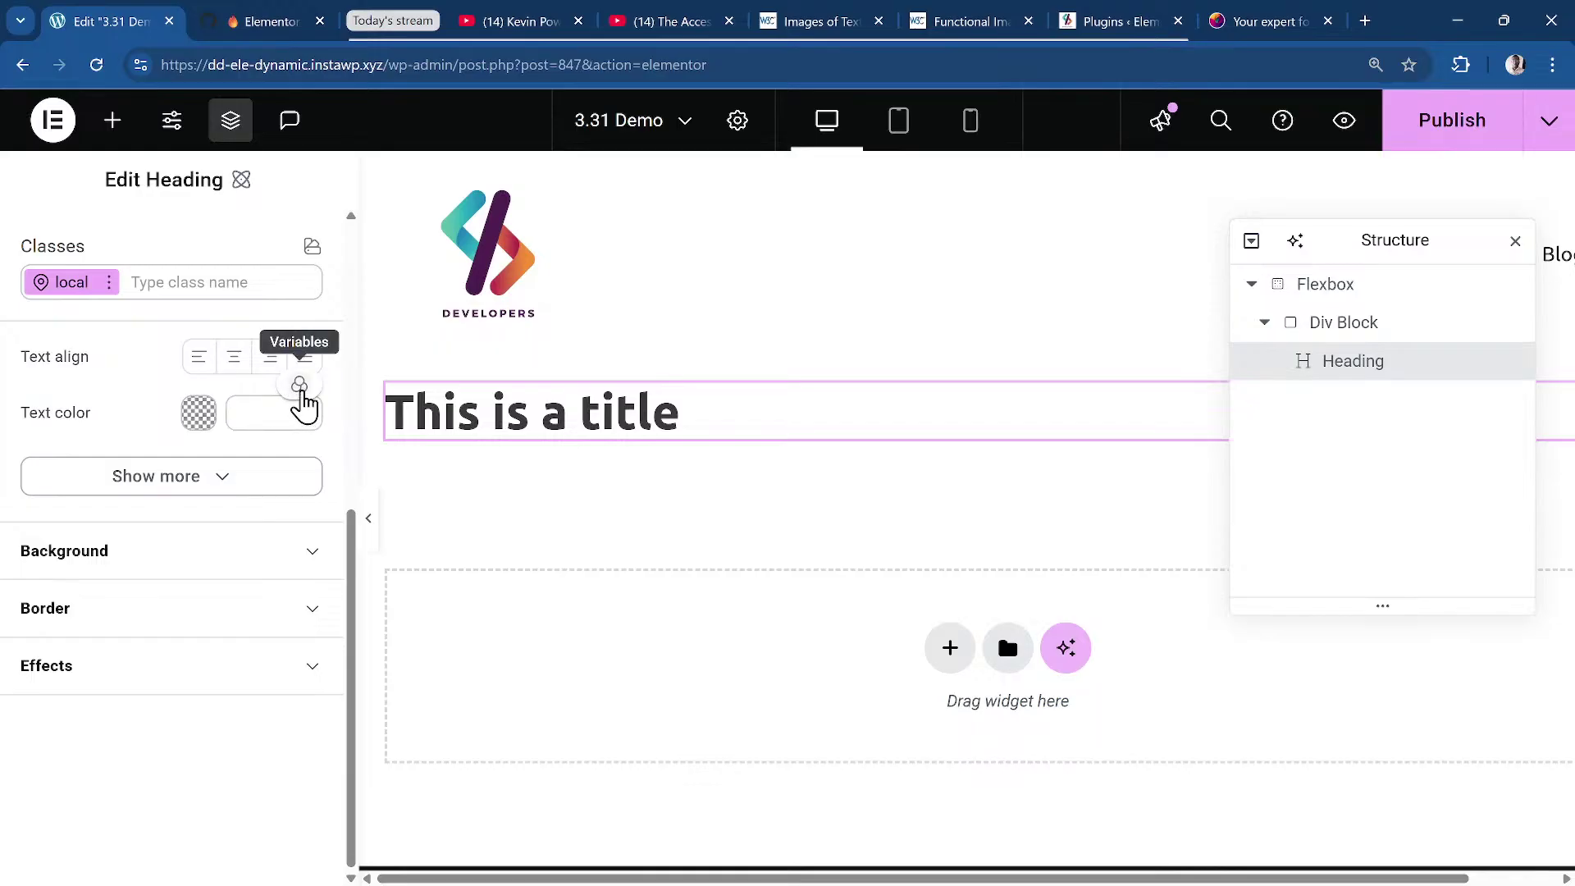
left_click(300, 397)
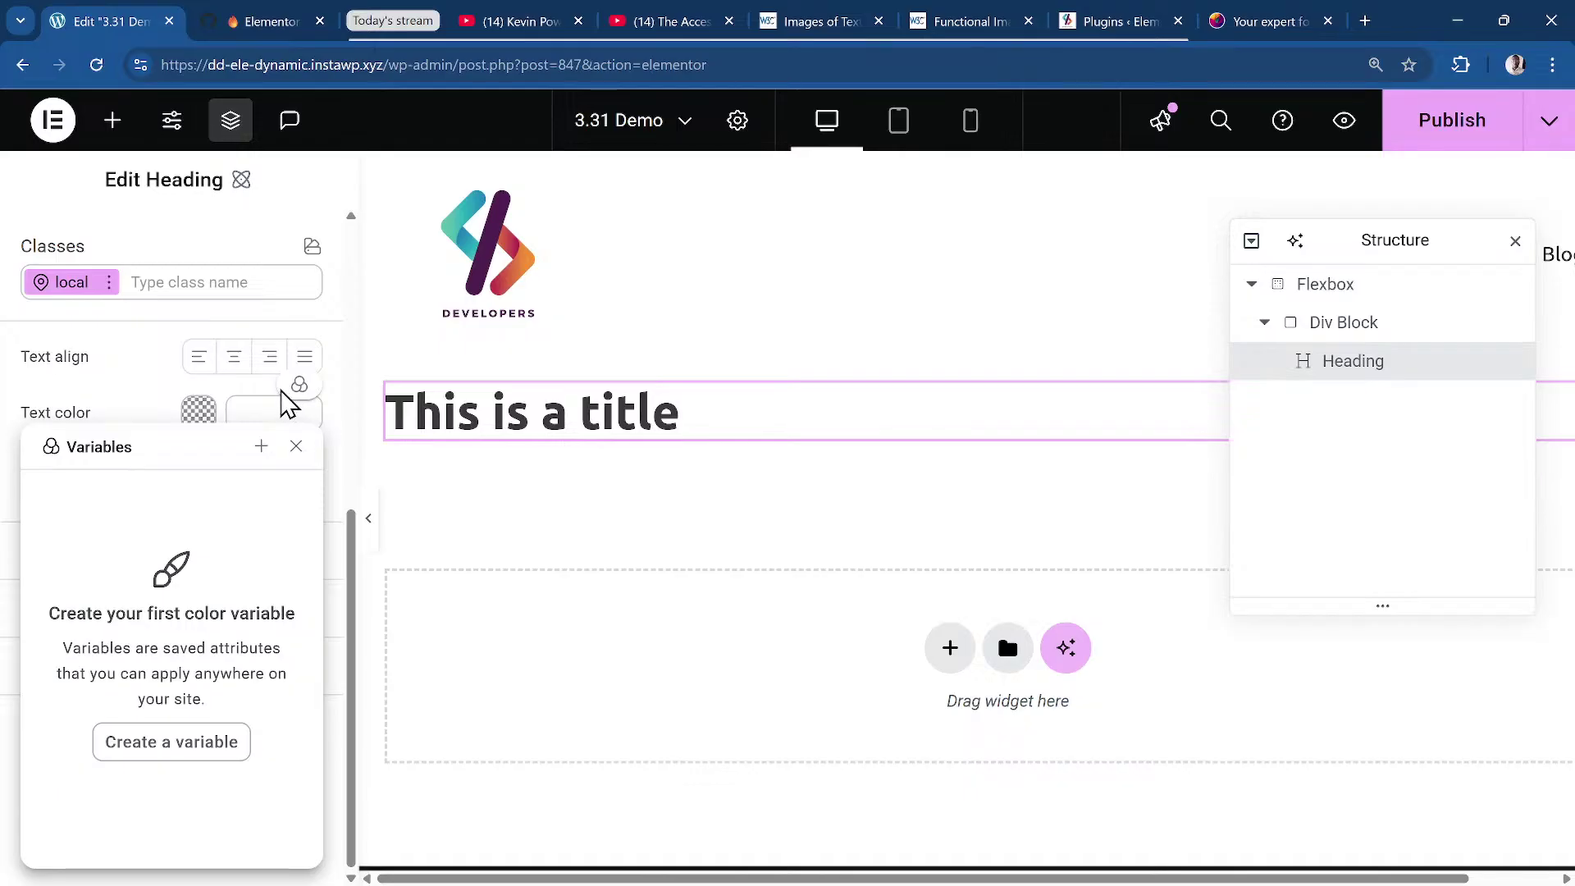
left_click(148, 371)
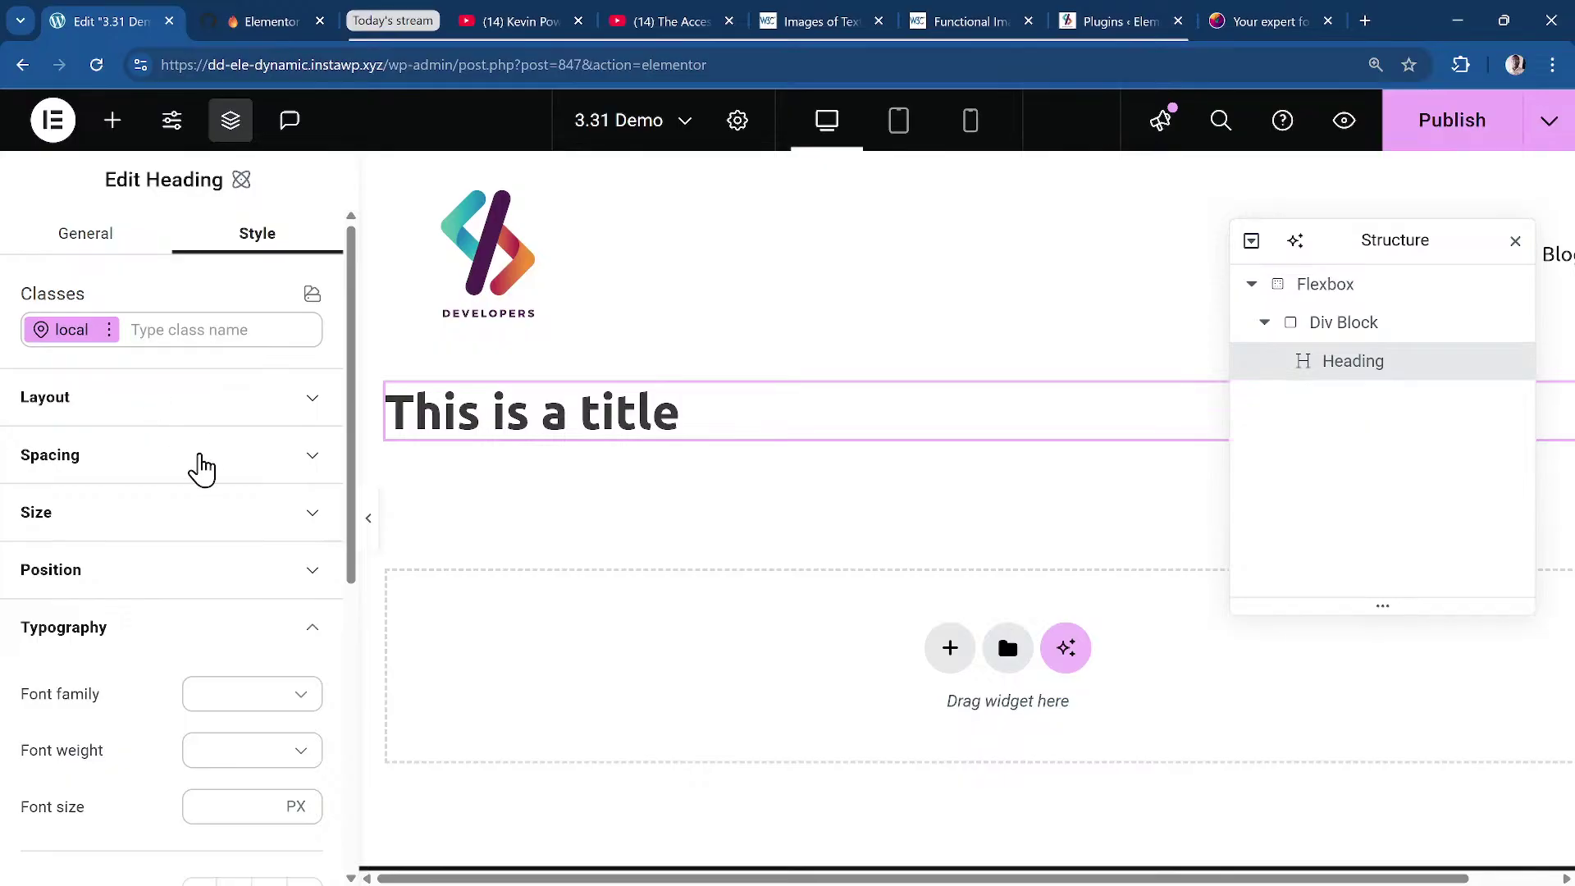
scroll(173, 525, "down", 5)
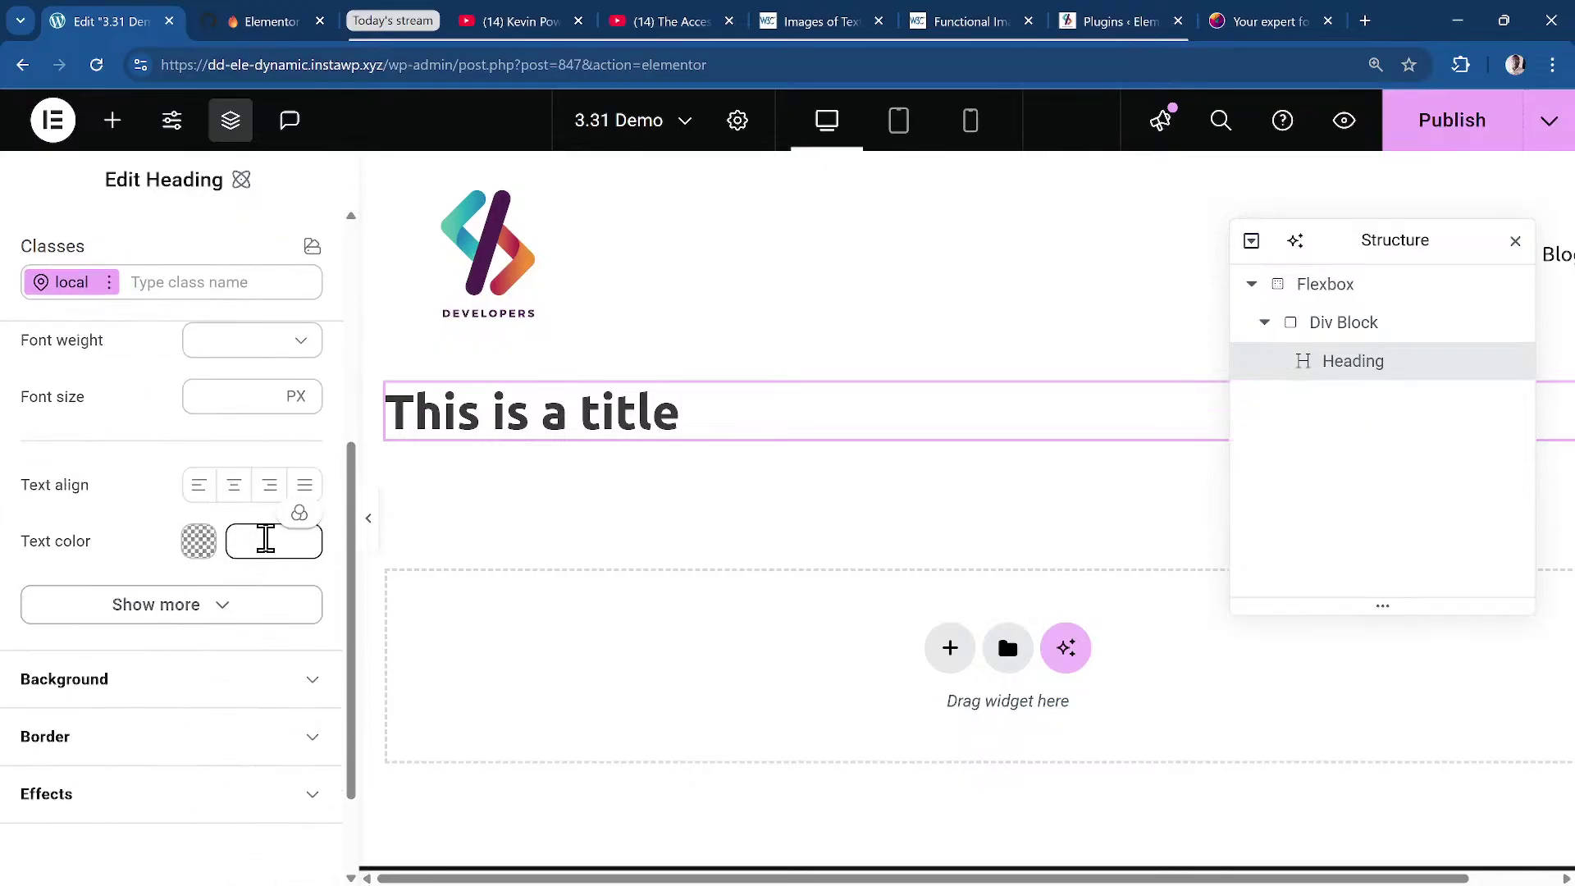
left_click(300, 515)
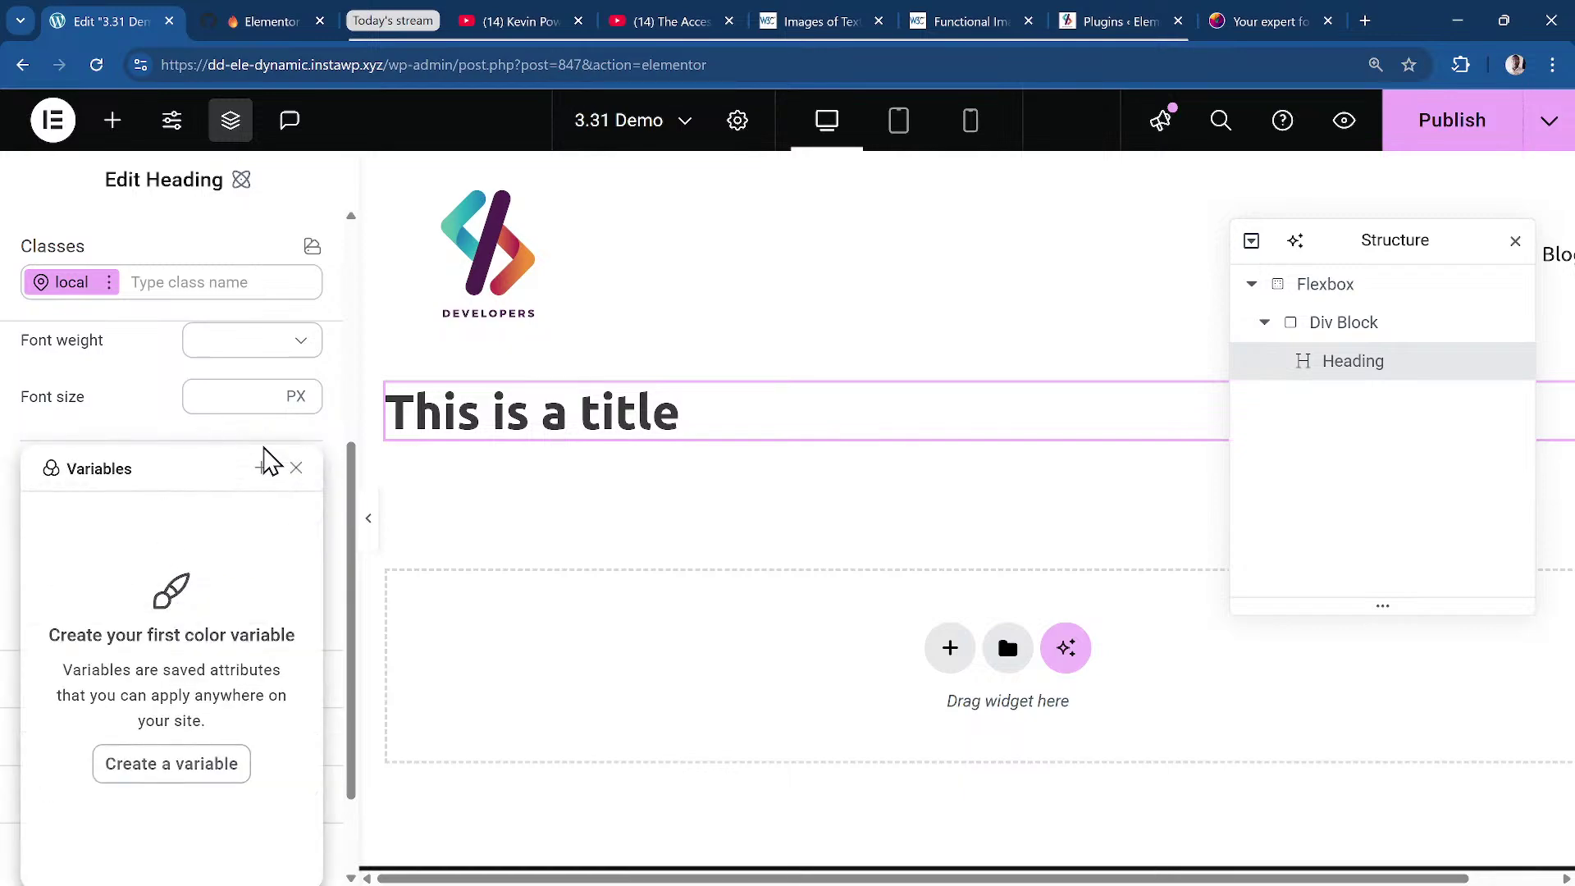
left_click(296, 468)
Review the color formats offered for the heading's text color once more, leaving the color unset.
scroll(197, 574, "down", 2)
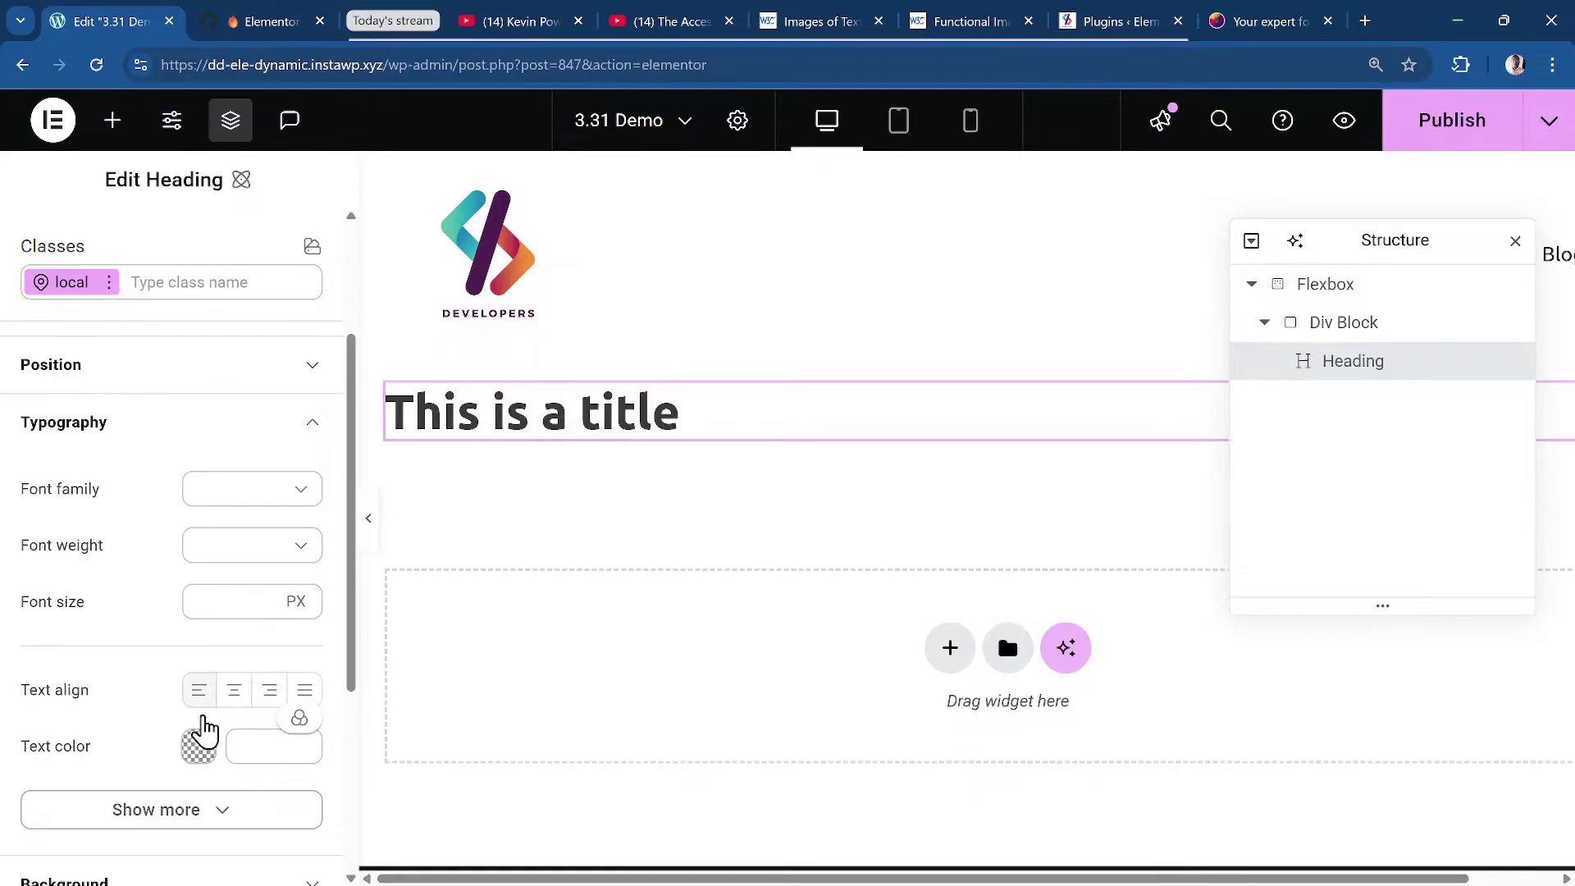
left_click(199, 748)
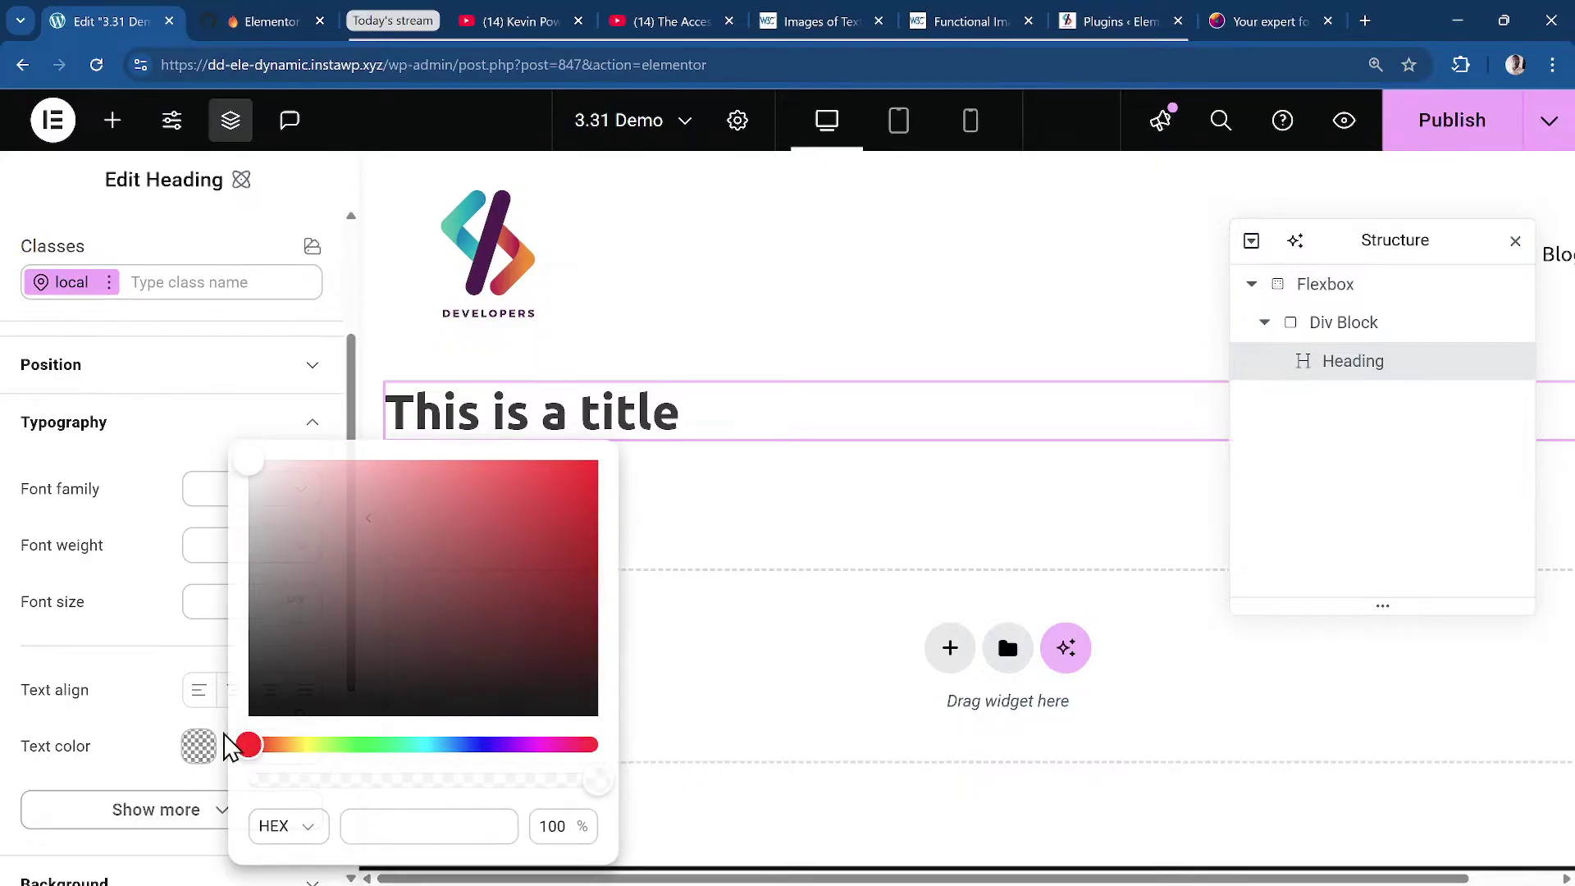
left_click(297, 830)
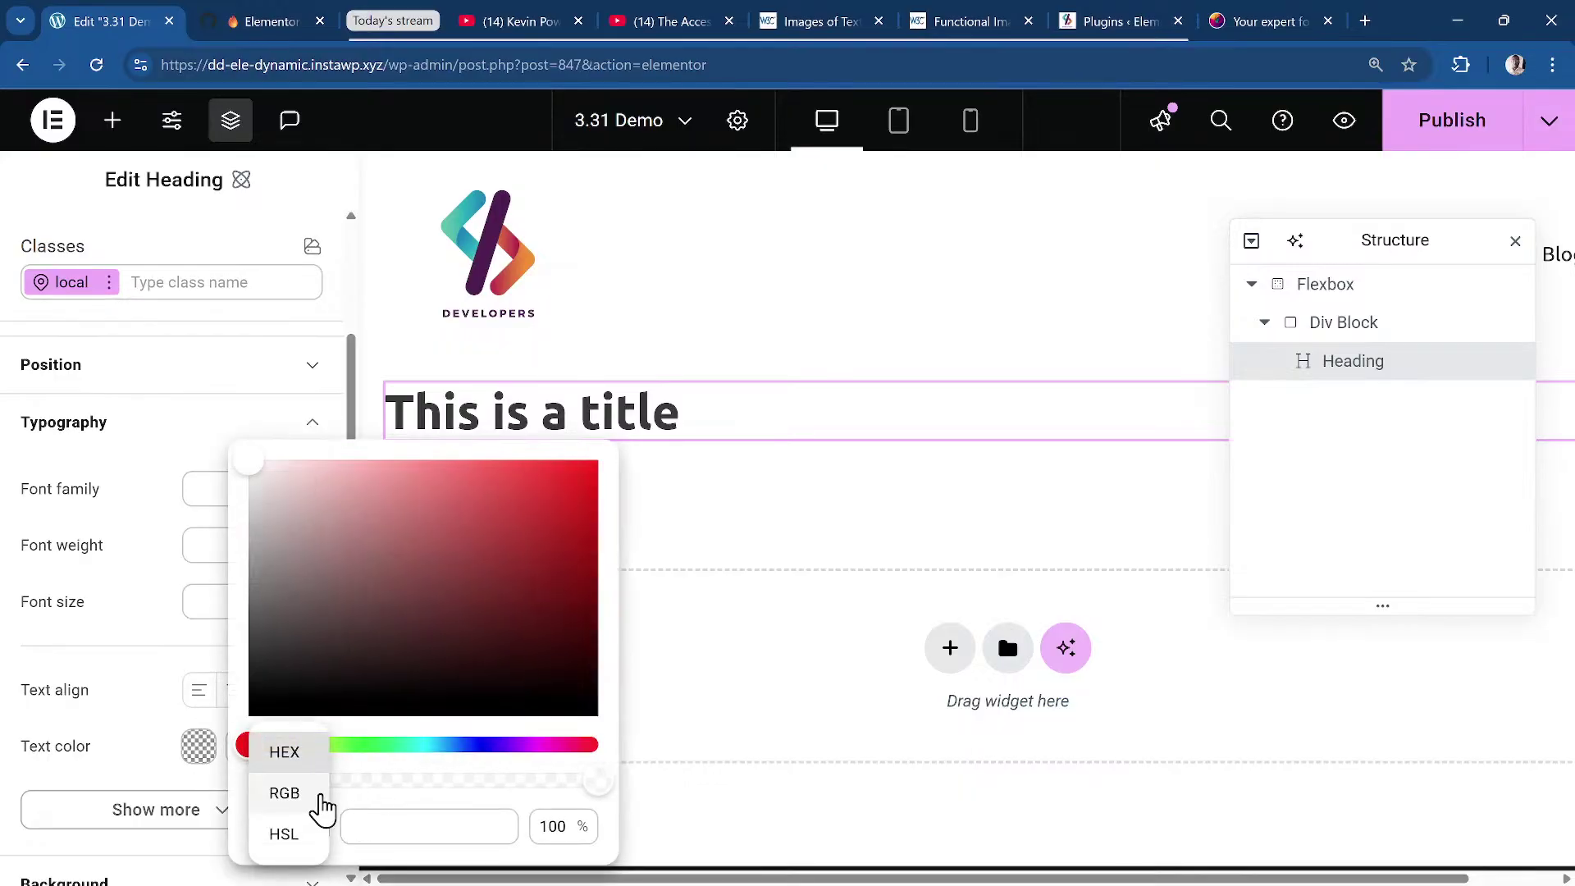
left_click(158, 749)
left_click(109, 746)
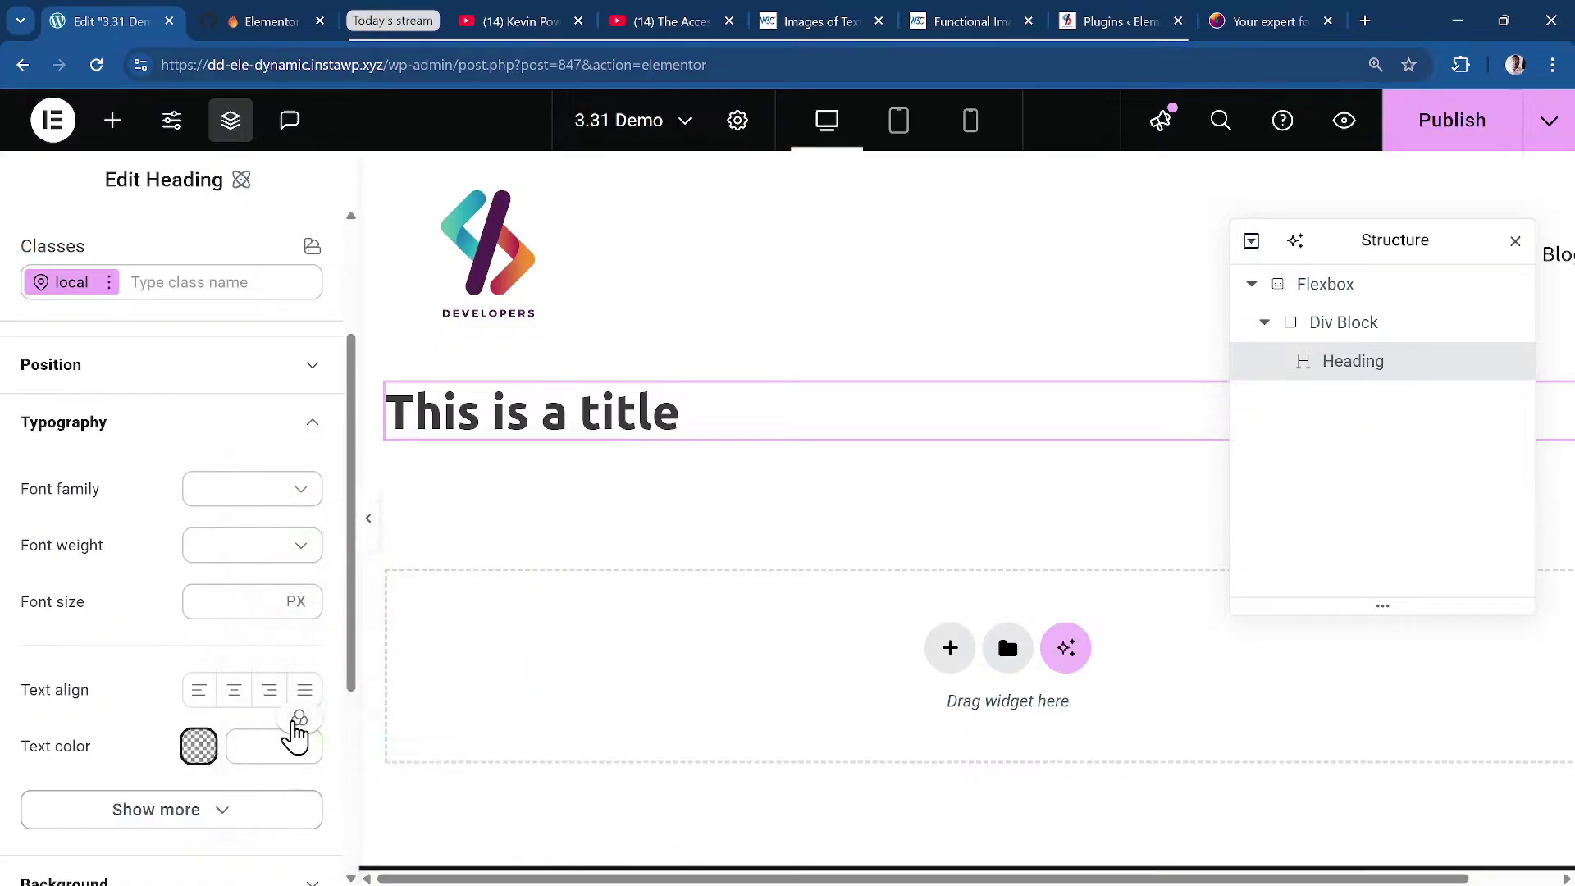
Create a color variable named dj-primary with the value #004400 from the heading's text color and apply it.
left_click(298, 722)
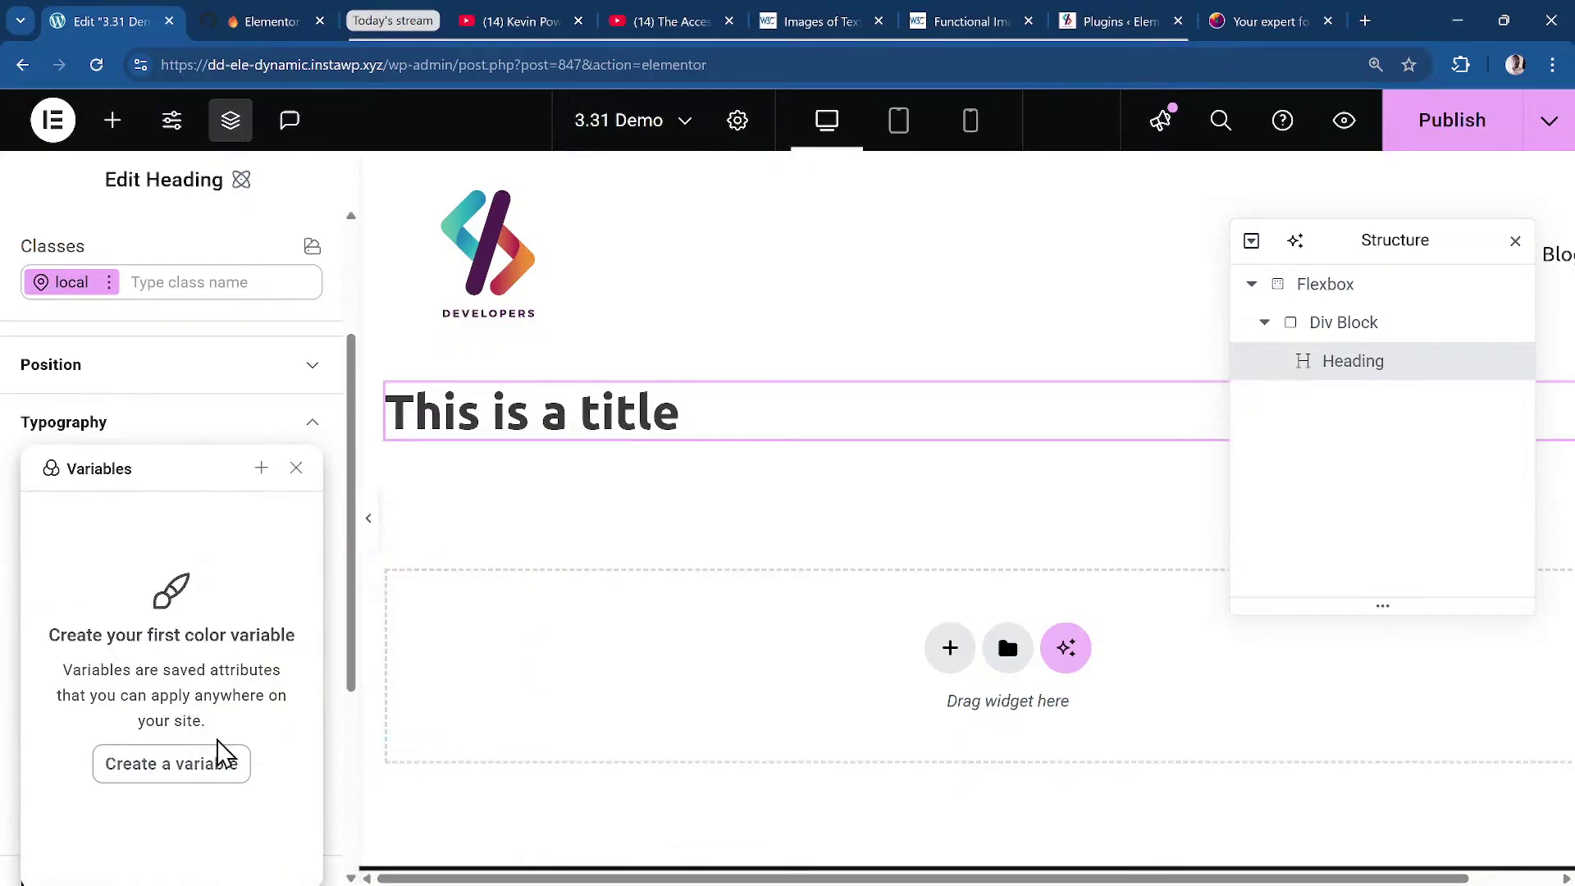
left_click(213, 783)
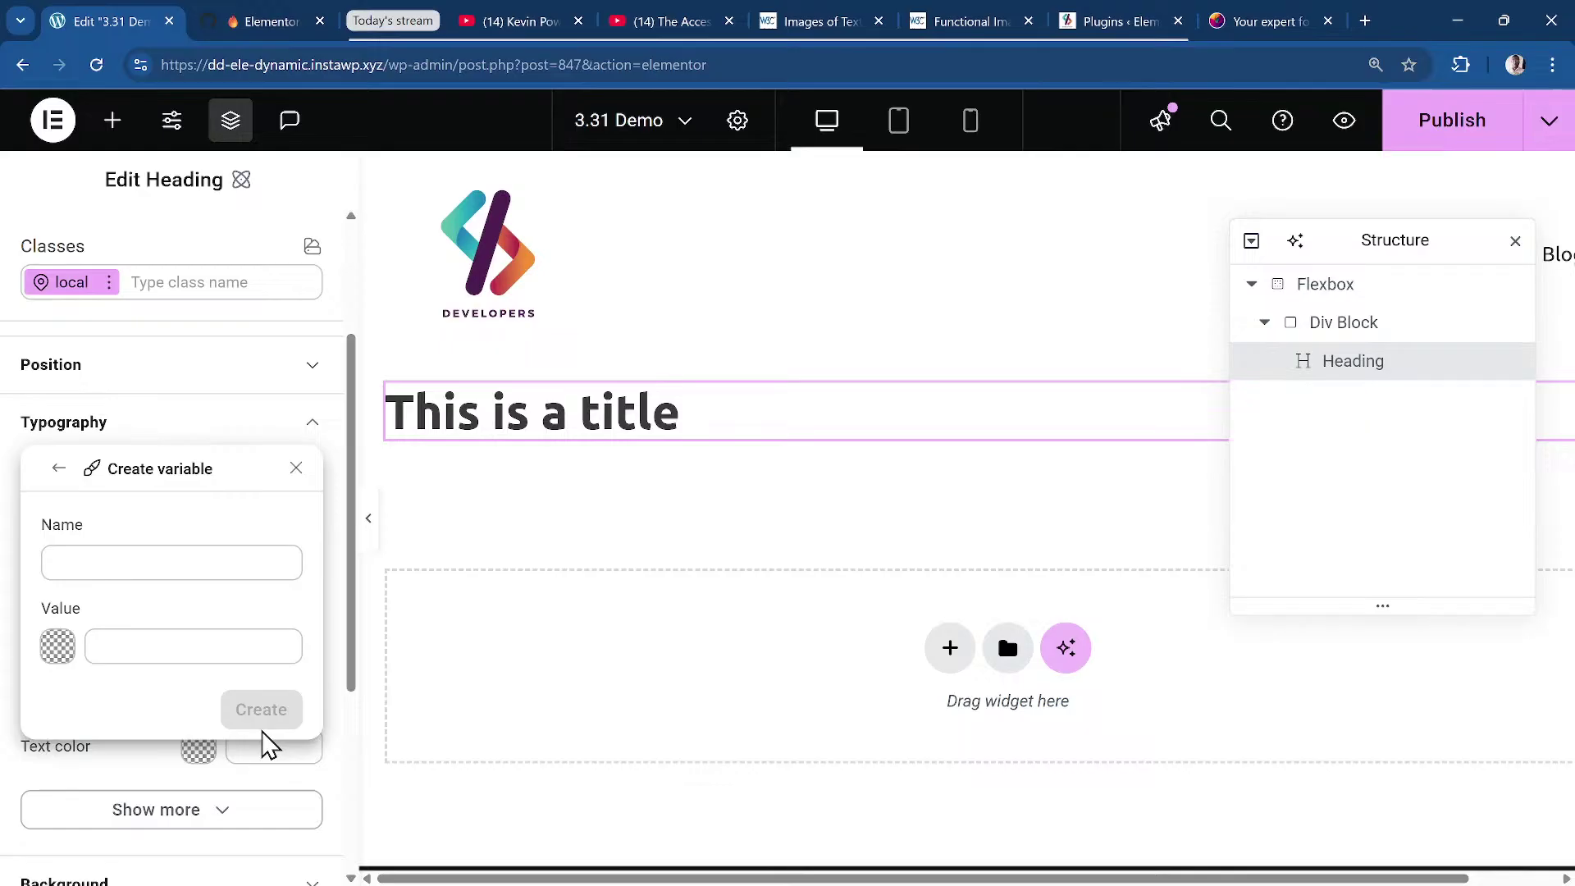
left_click(127, 565)
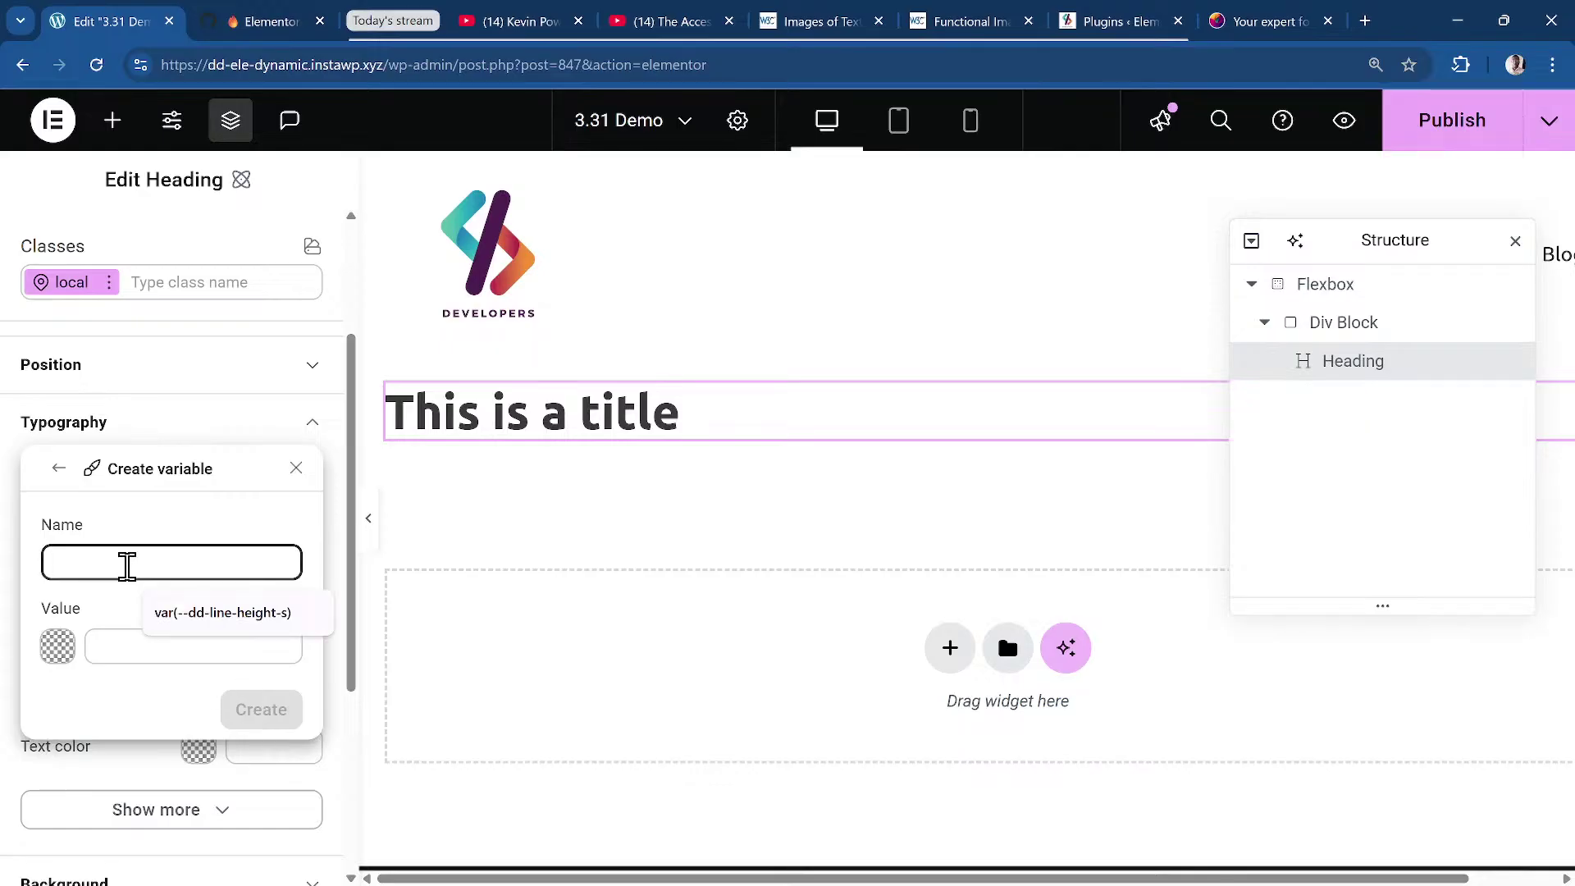
type("dj-primary")
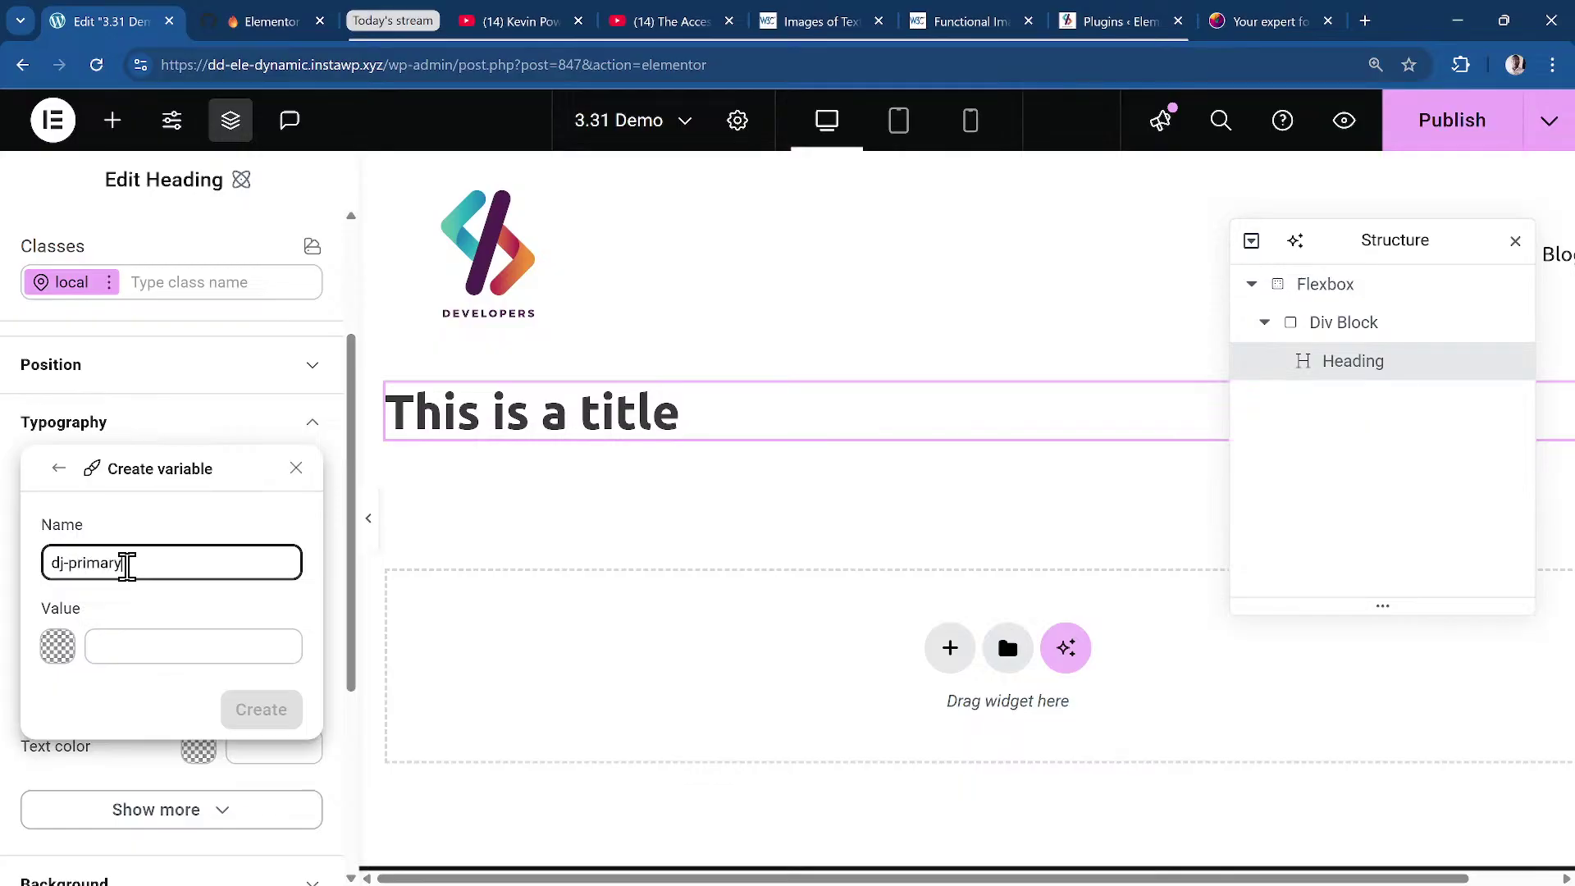
left_click(159, 643)
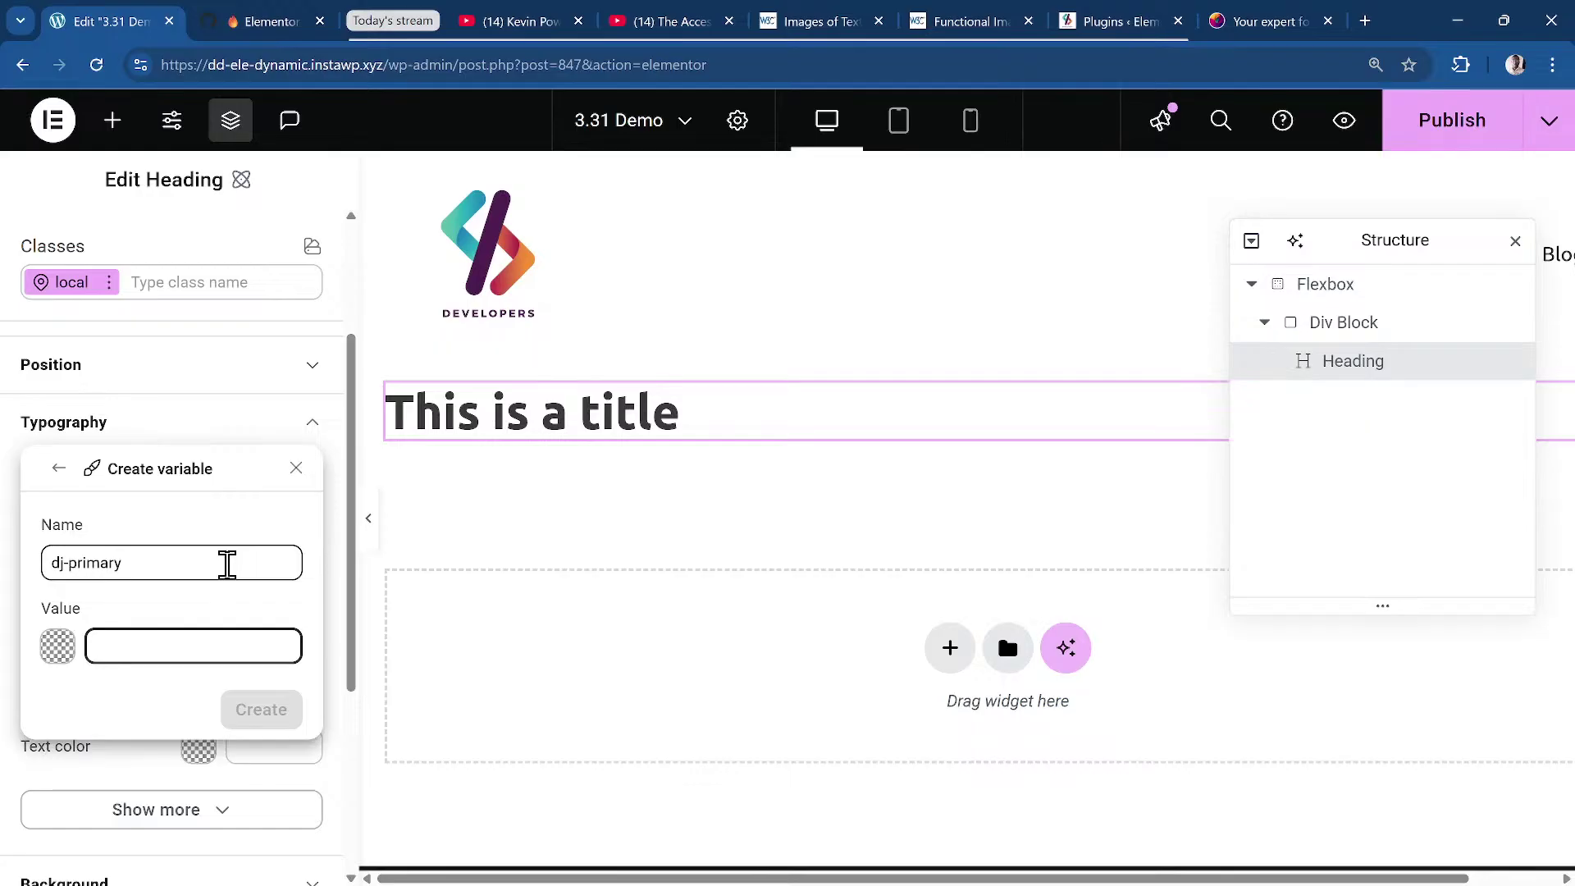
type("#")
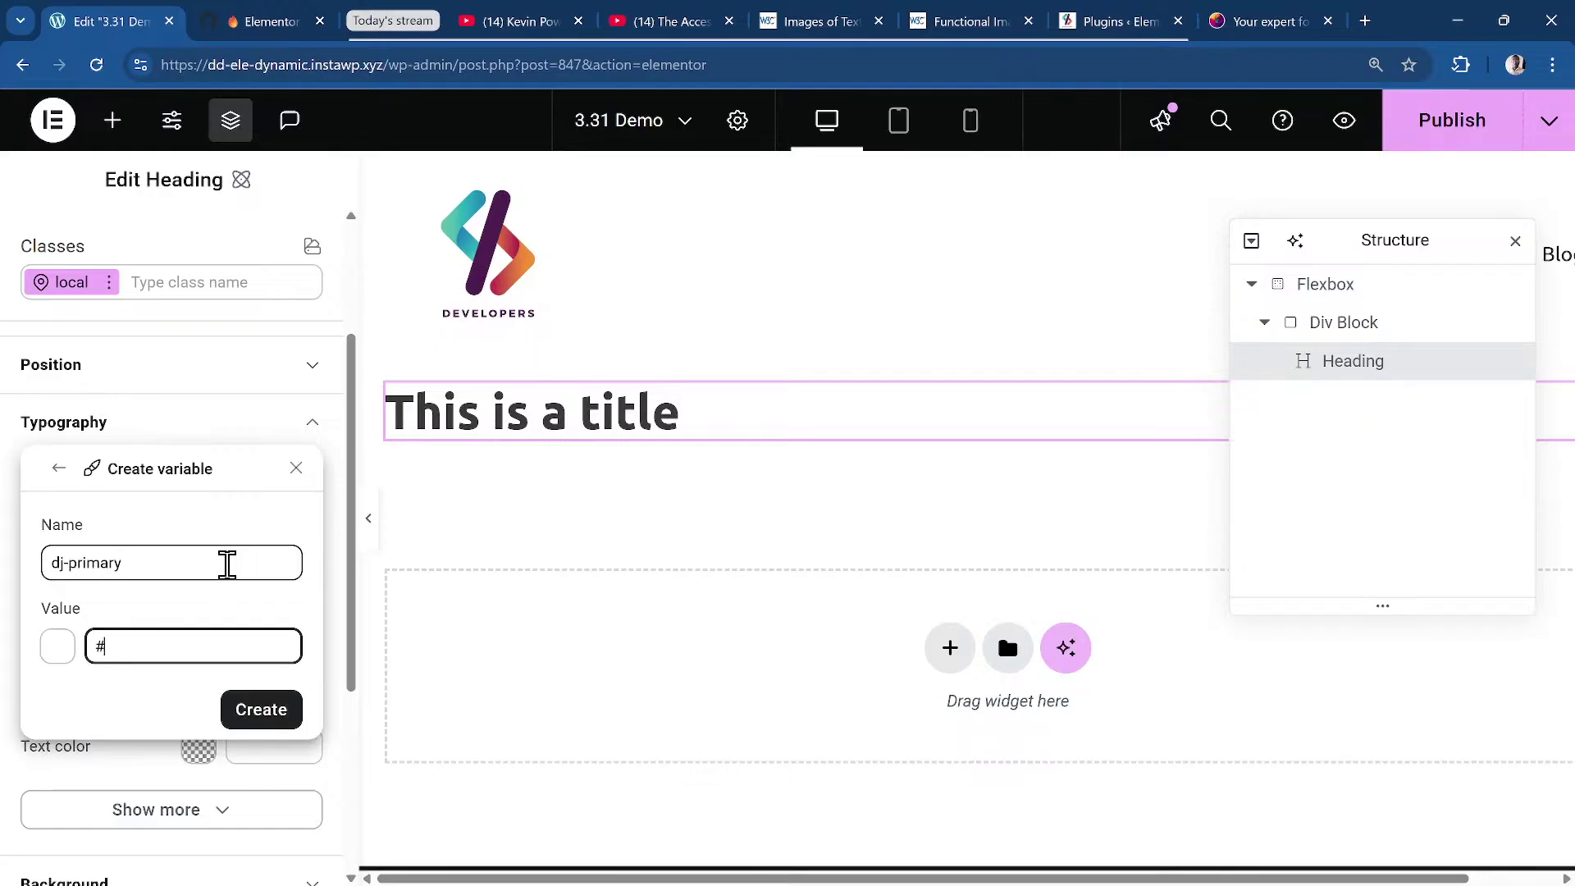
type("7777")
key("BackSpace")
key("BackSpace")
key("BackSpace")
type("0044")
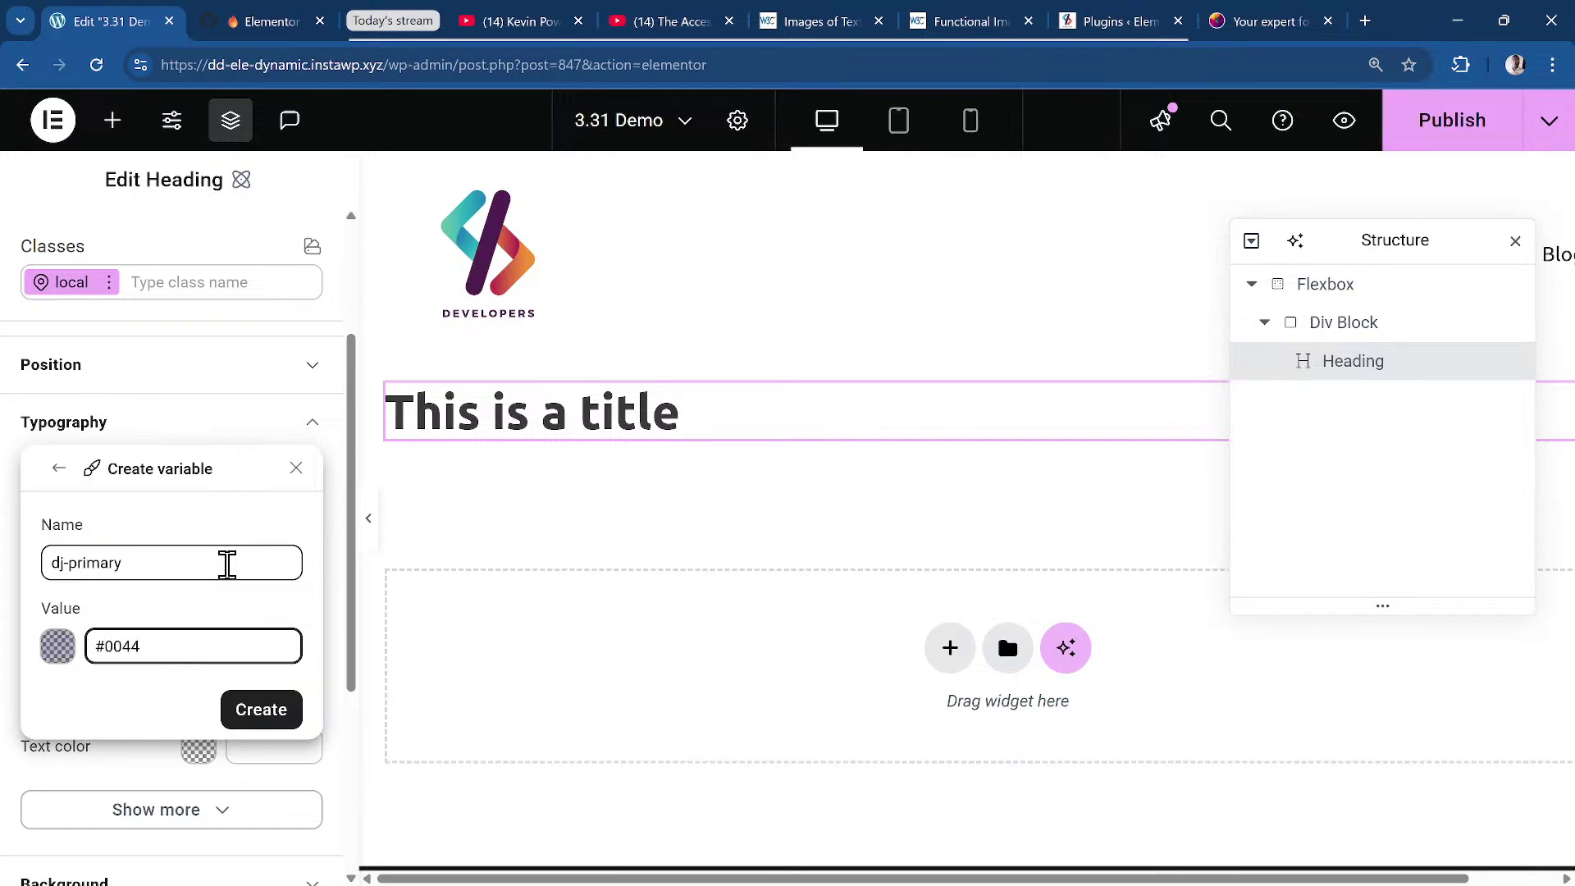
type("00")
left_click(254, 714)
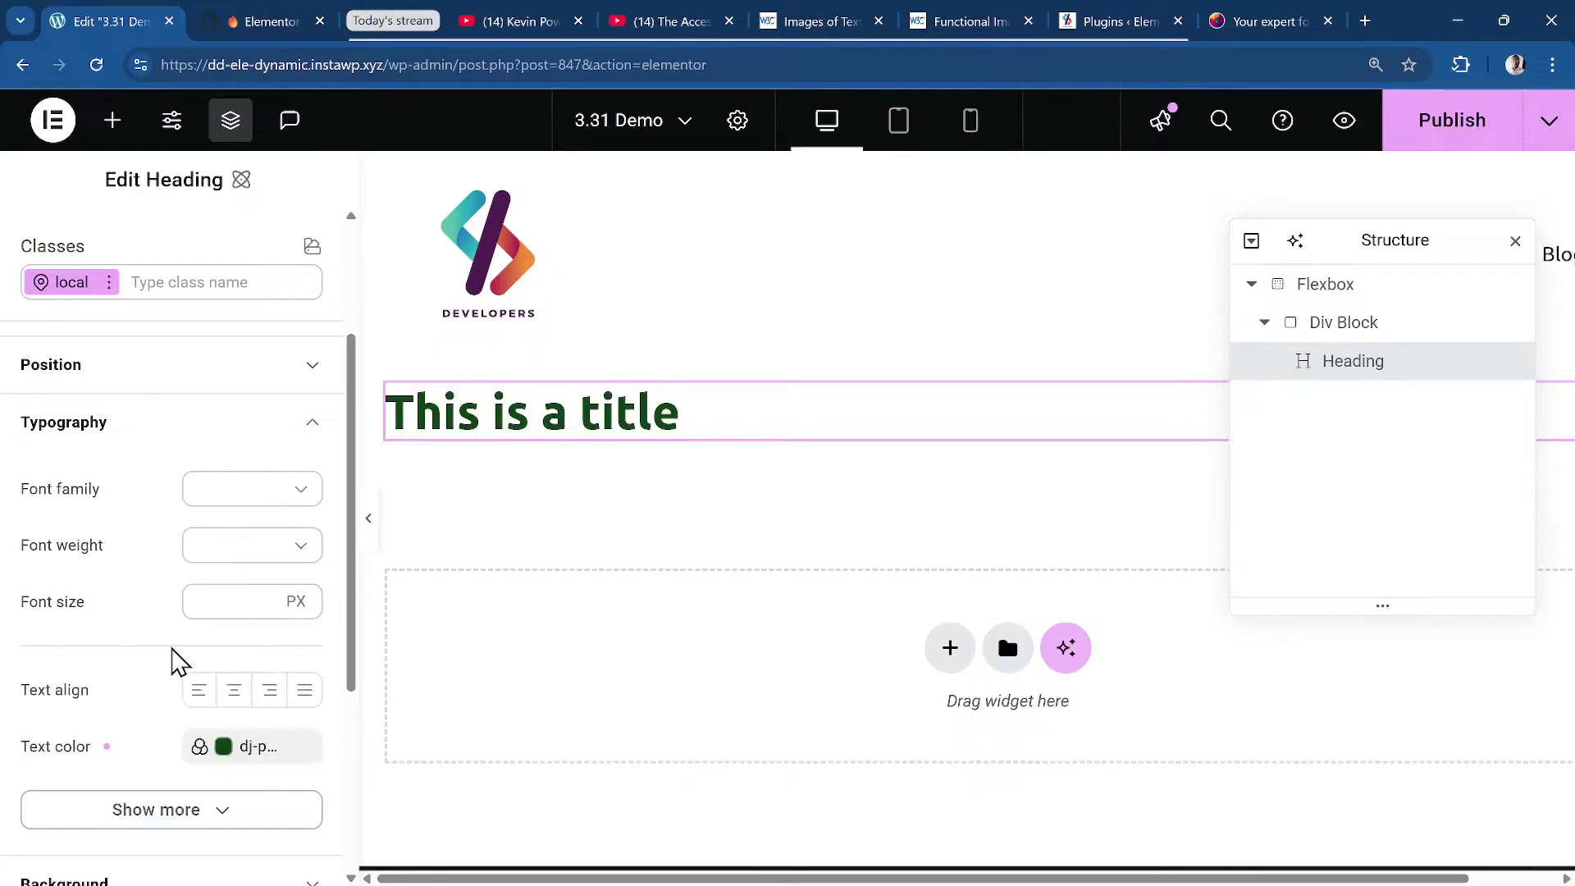
Add an atomic Paragraph below the heading inside the Div Block.
scroll(99, 647, "down", 2)
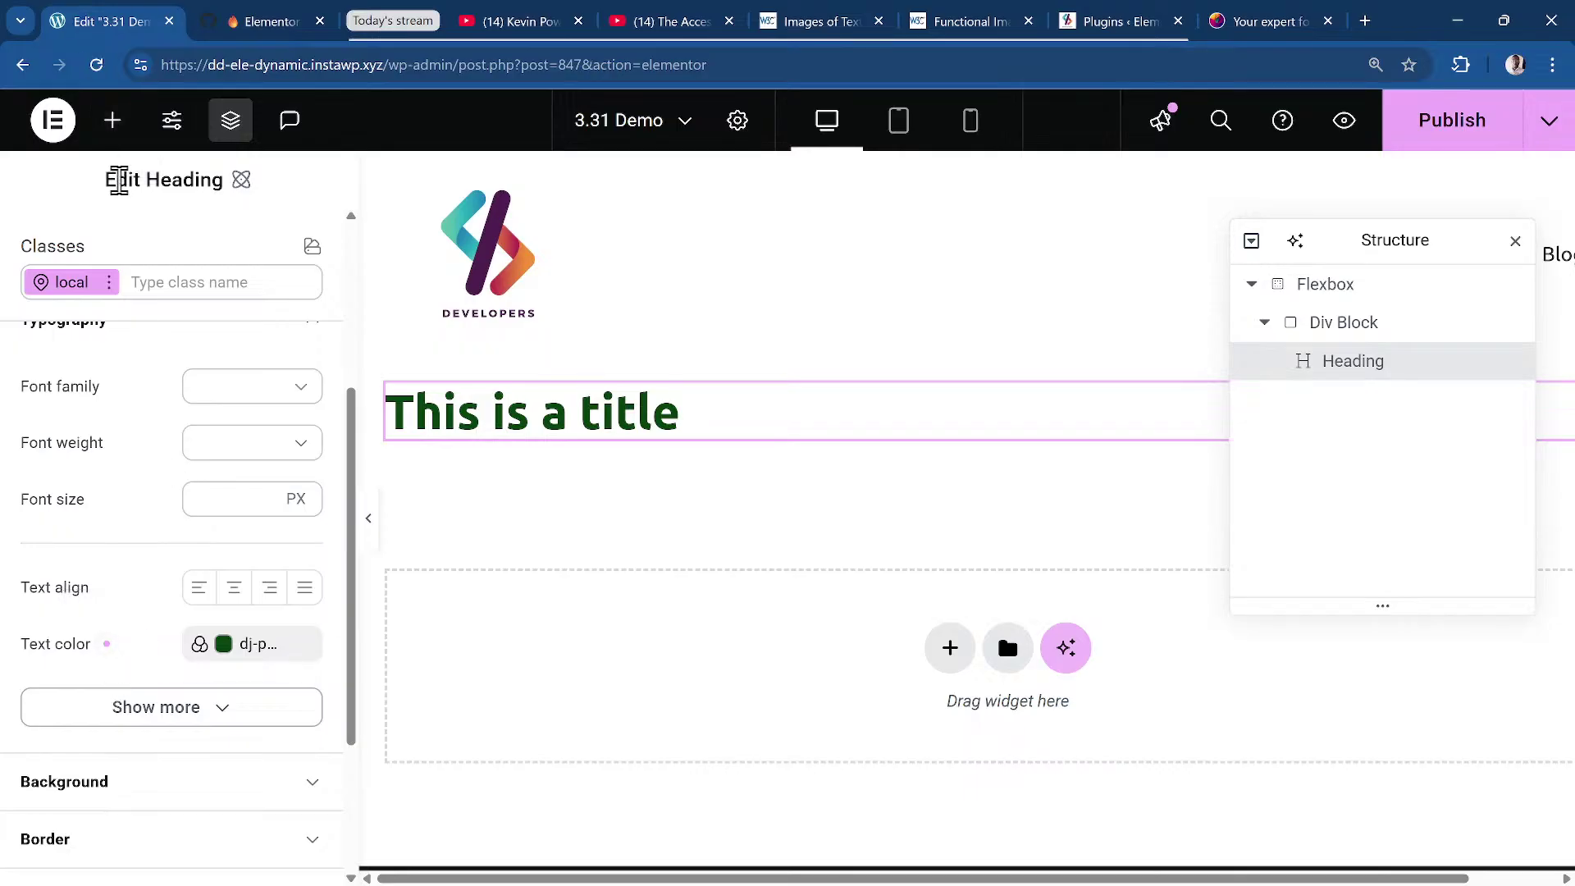
left_click(112, 120)
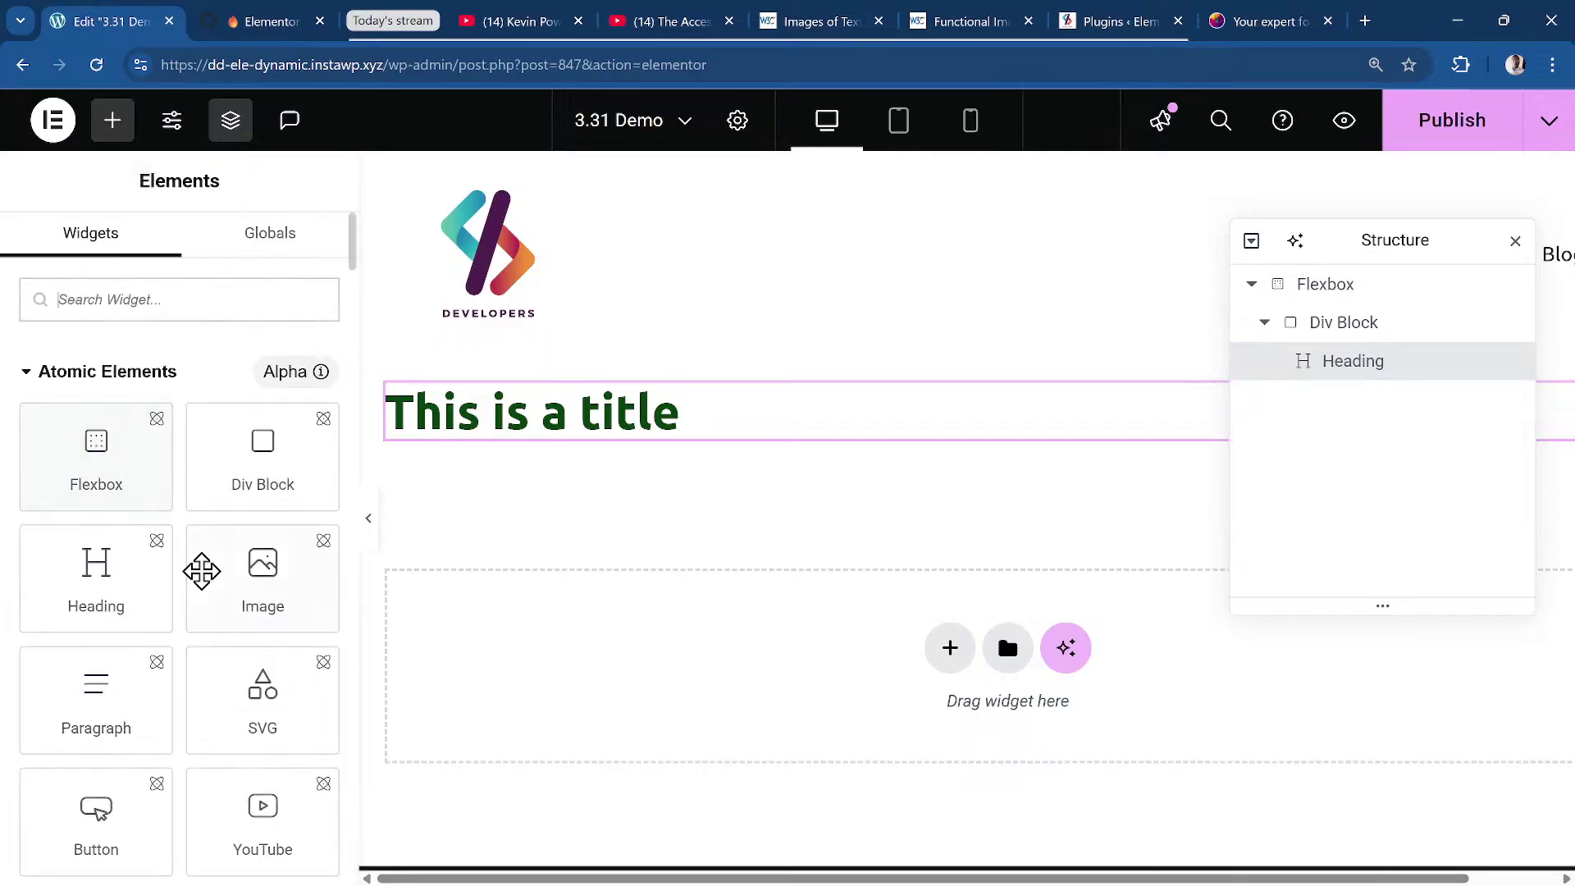
left_click_drag(78, 731, 602, 470)
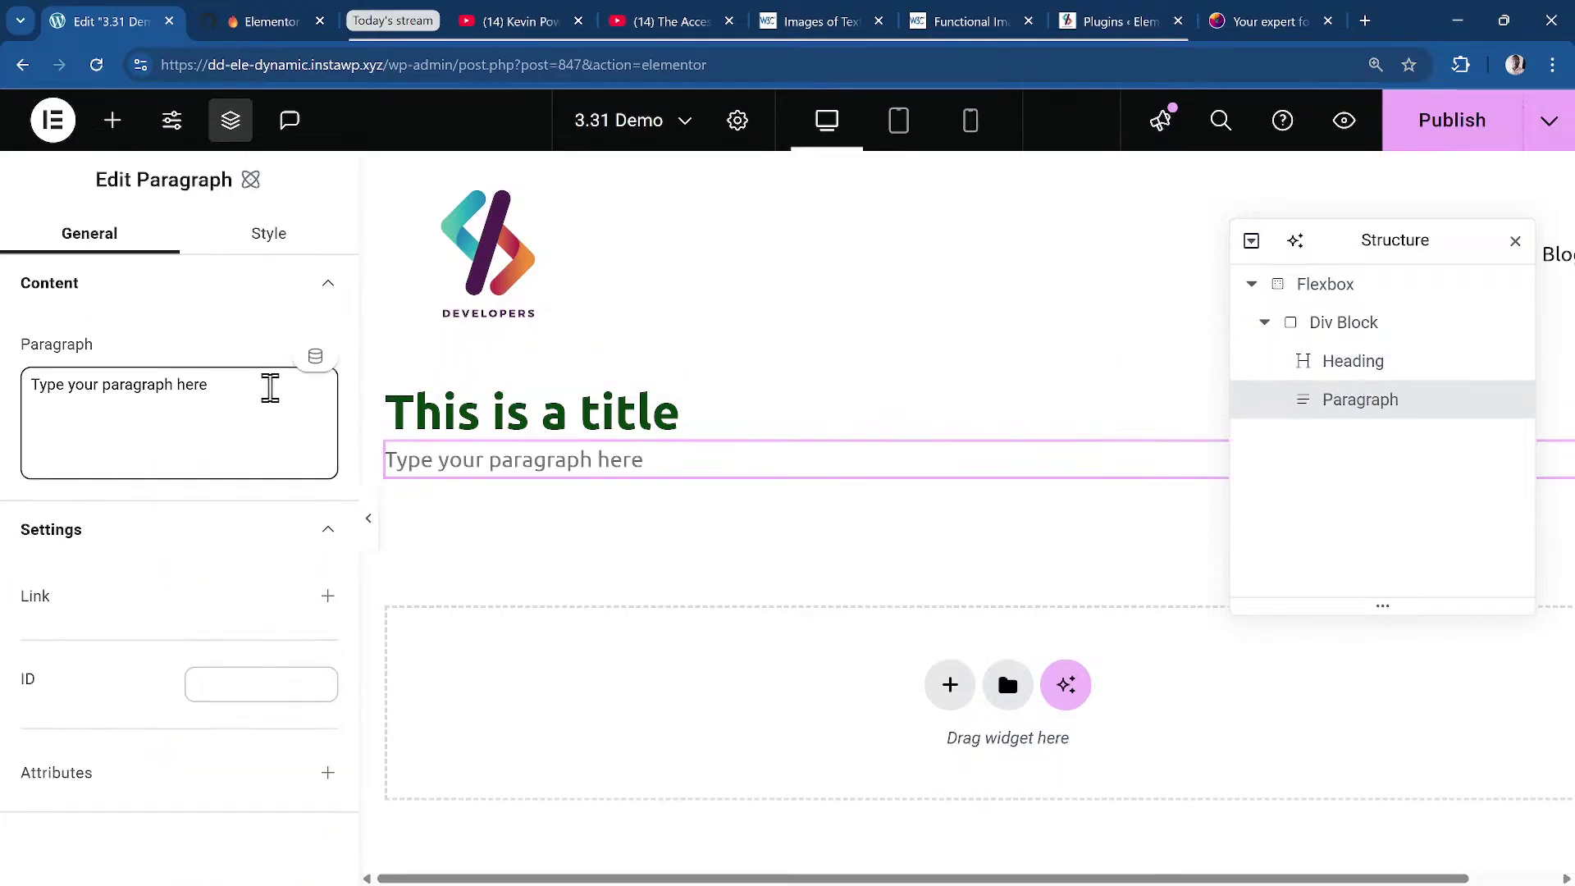
Assign the dj-primary variable to the paragraph's background color.
left_click(271, 236)
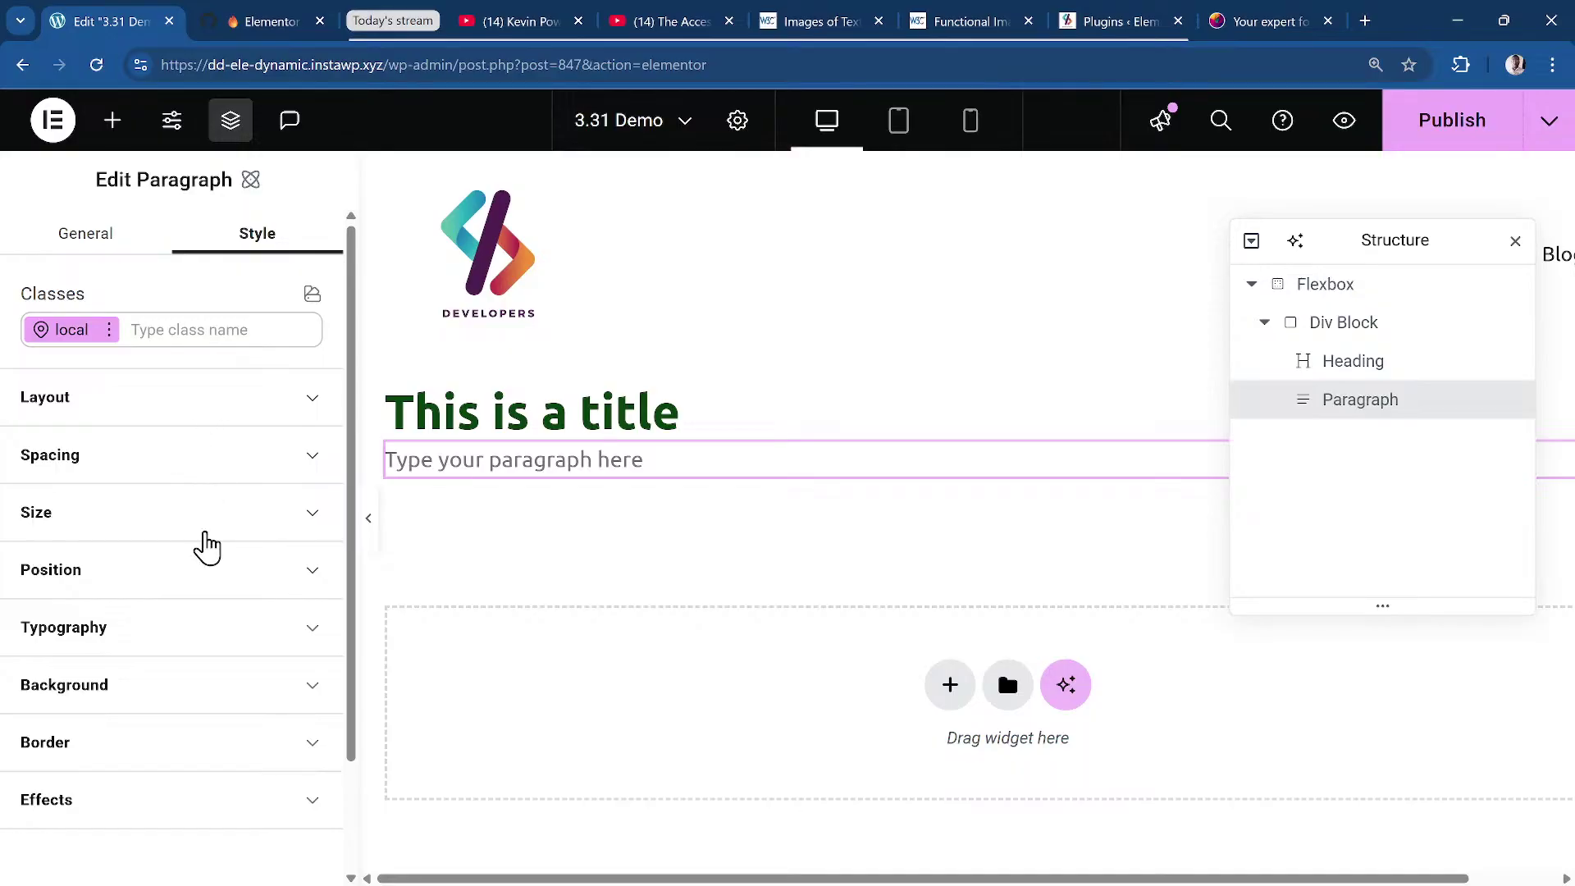
left_click(104, 687)
scroll(197, 627, "down", 3)
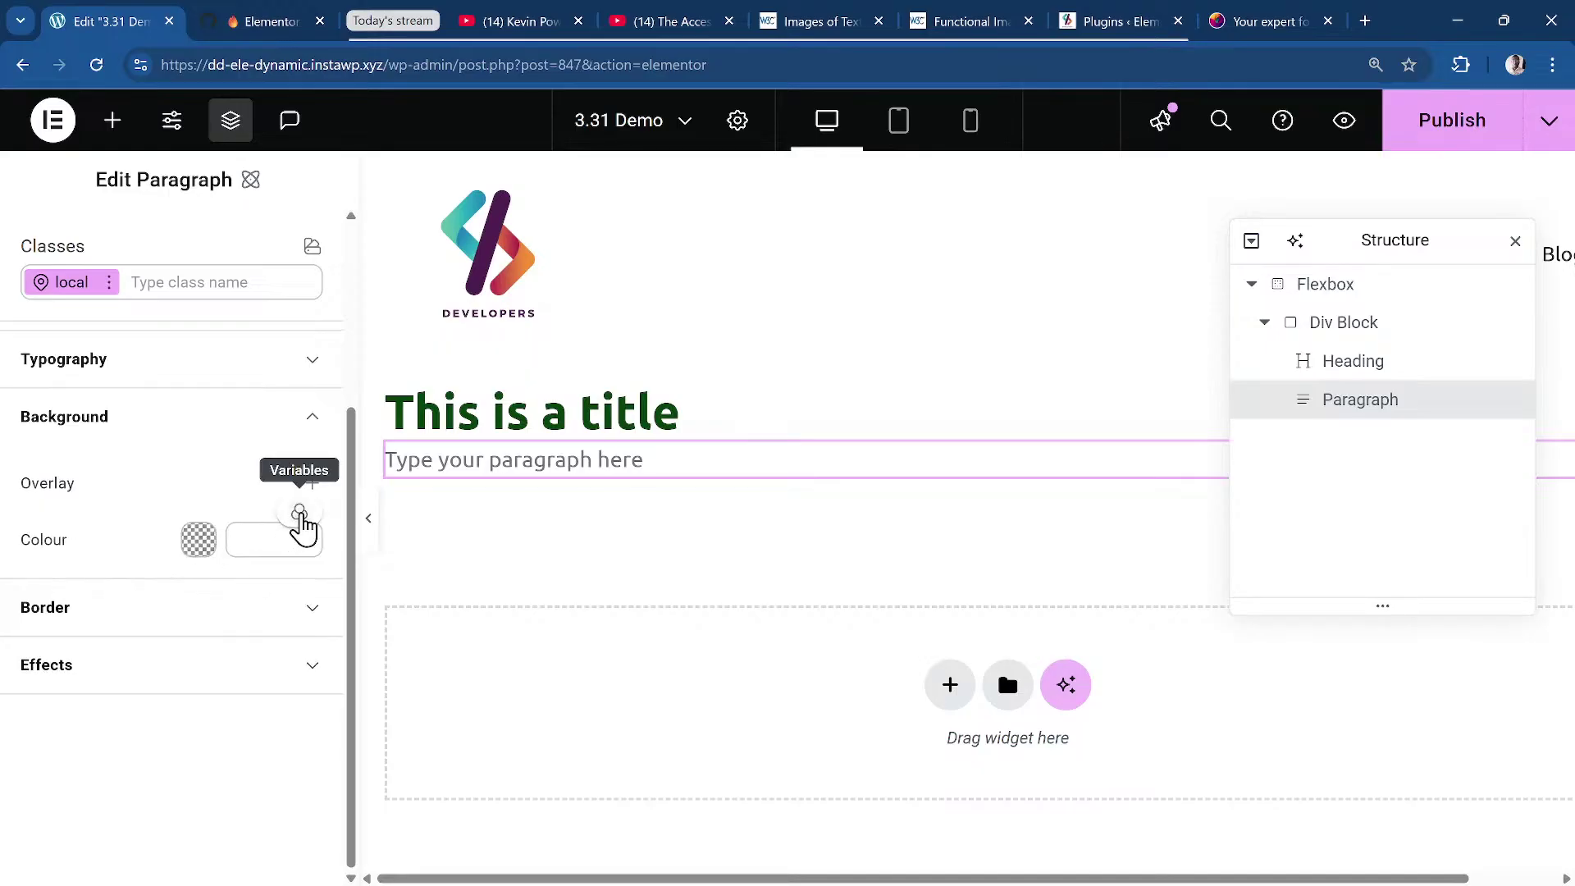
left_click(300, 514)
left_click(158, 586)
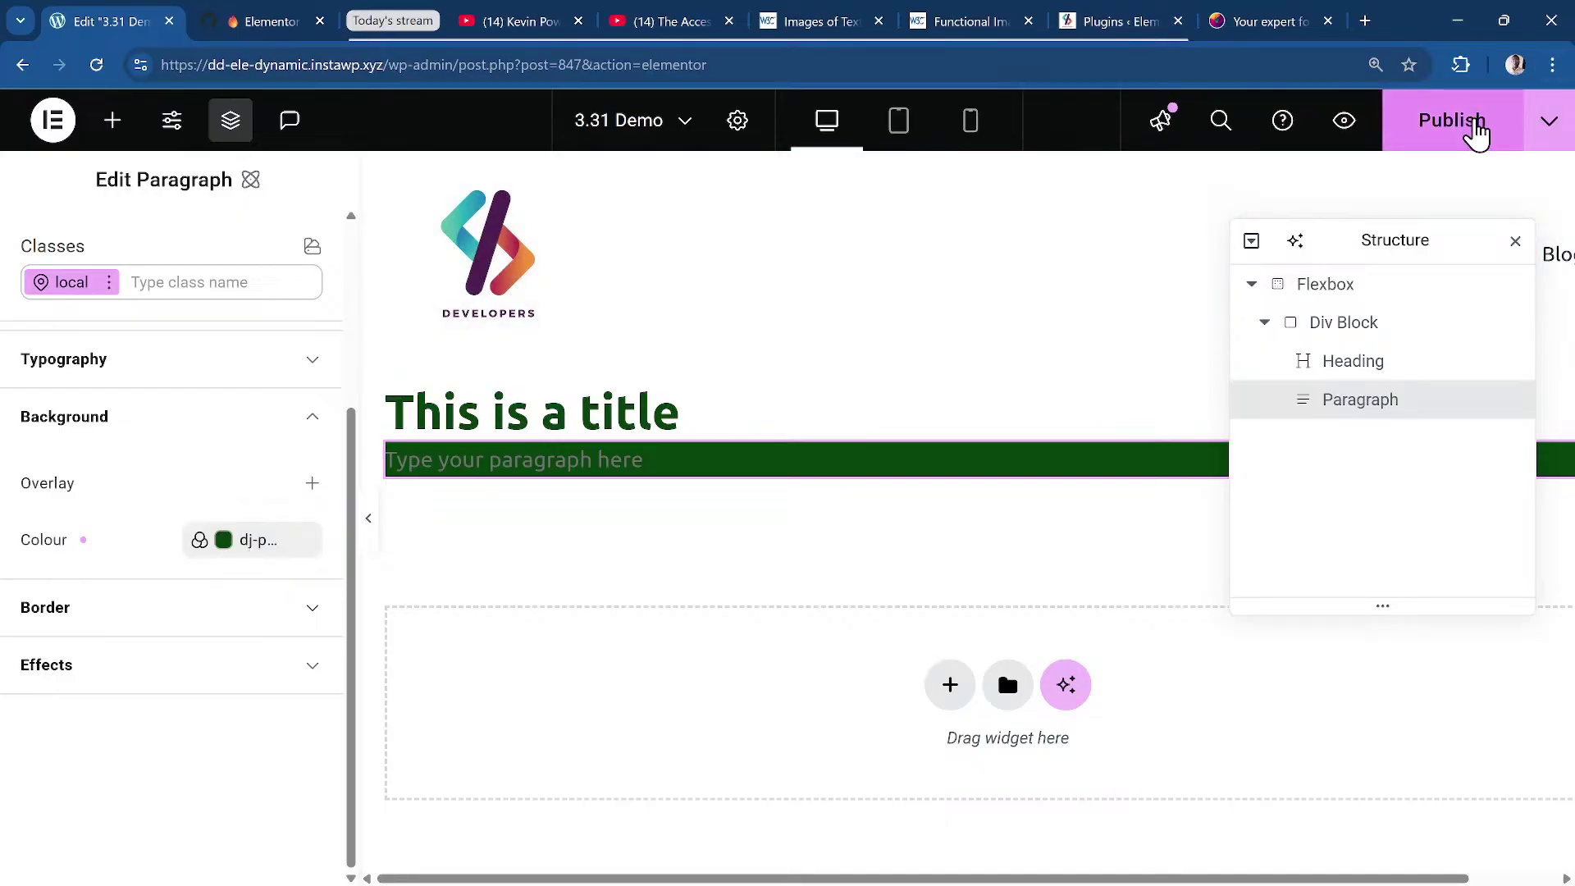
Publish the 3.31 Demo page and open its preview.
left_click(1472, 129)
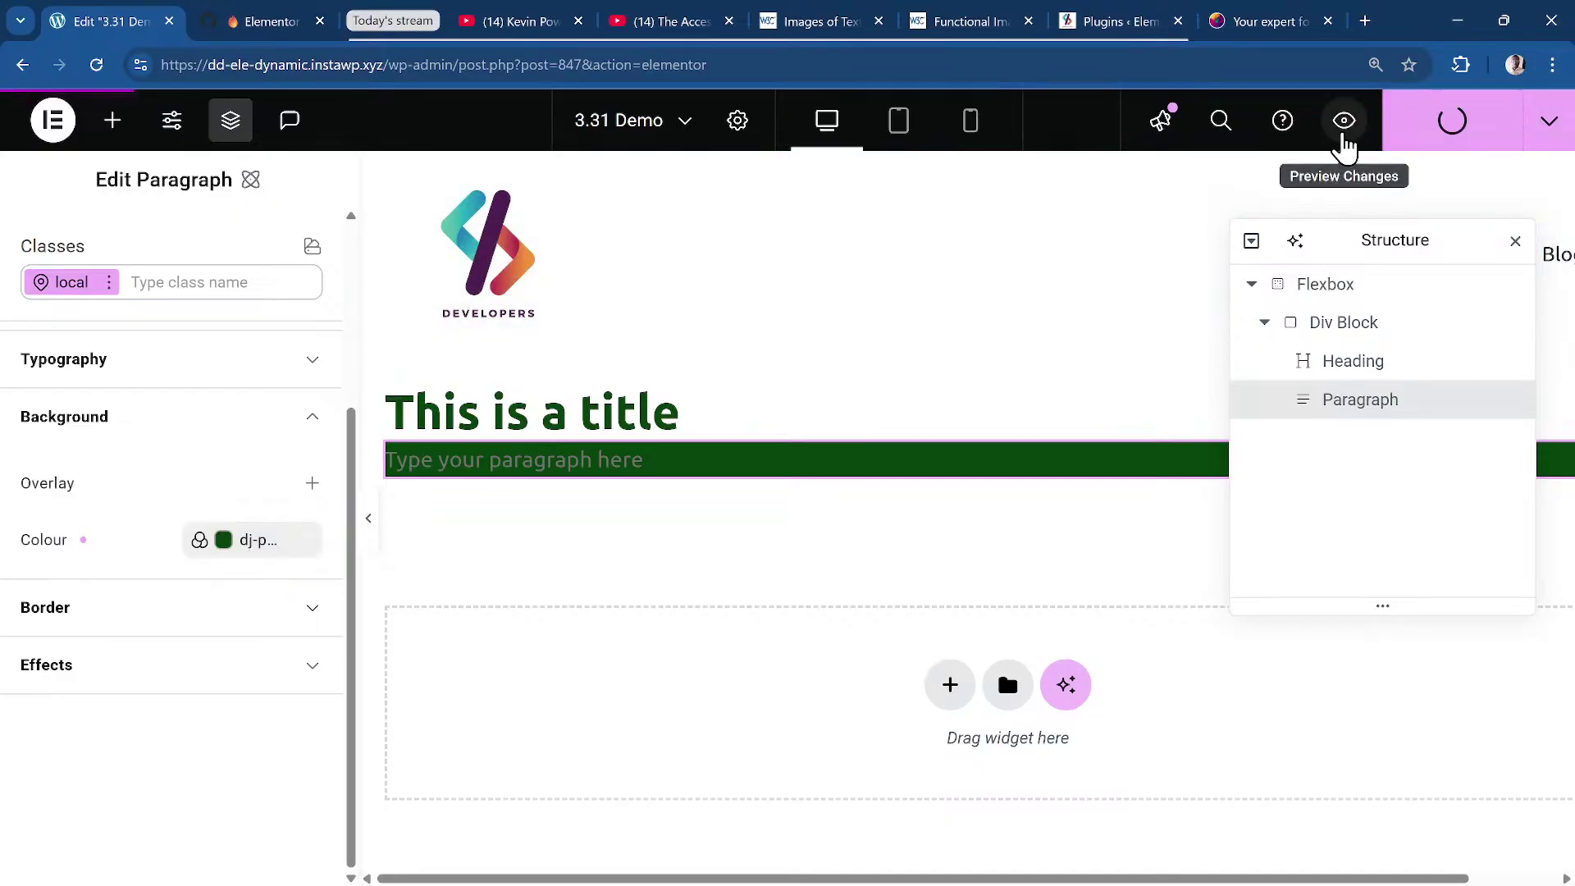
left_click(1344, 121)
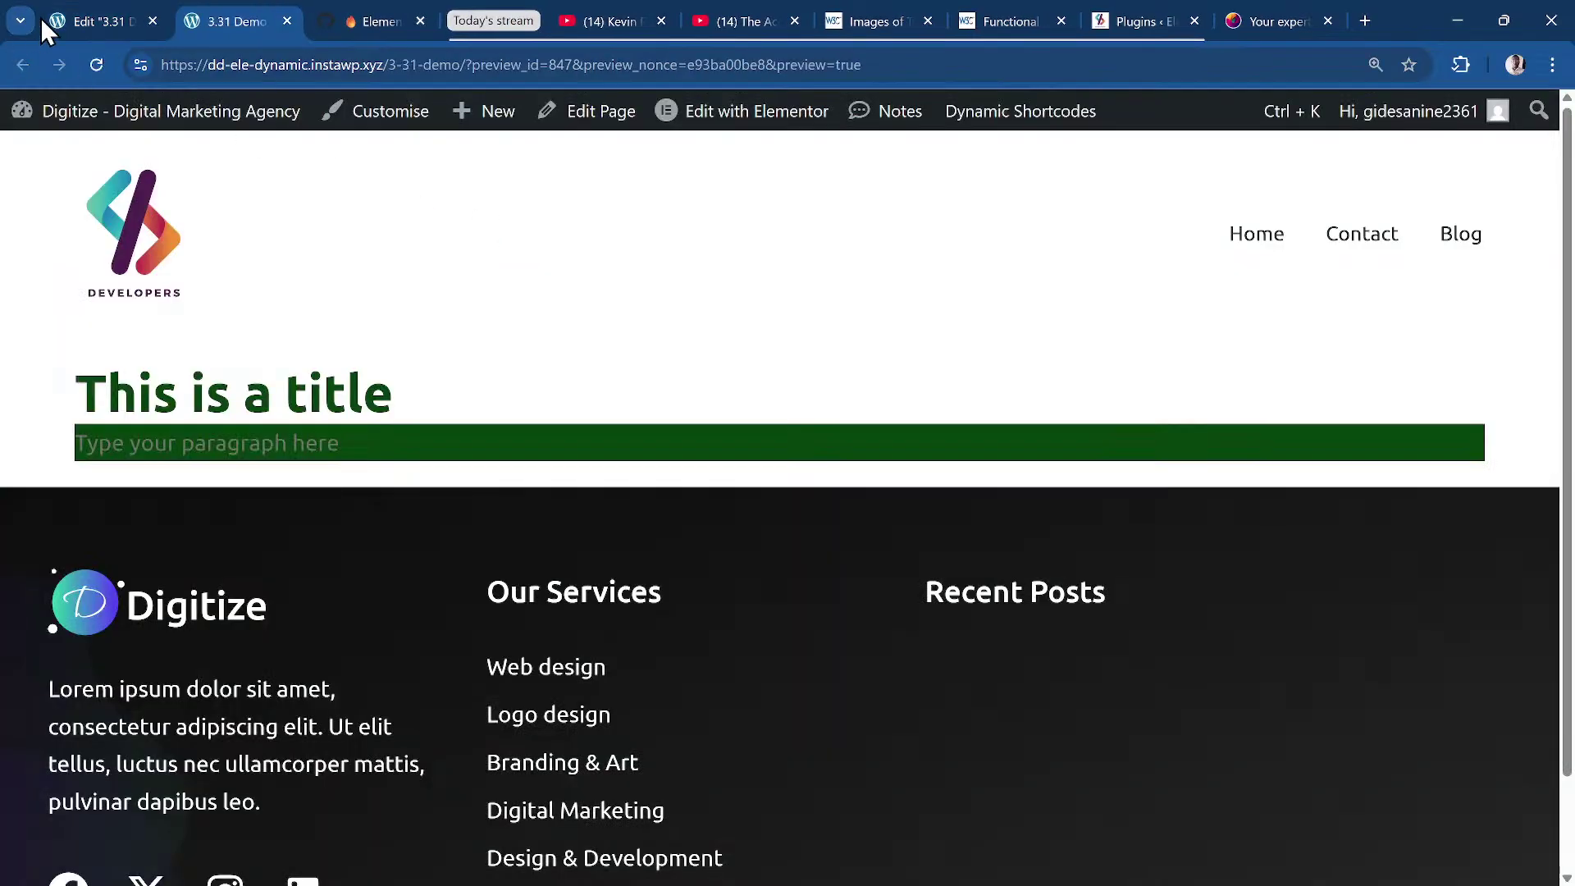
Inspect the paragraph's background-color CSS rule in the preview with the developer tools, close them and return to the 3.31 Demo editor.
right_click(295, 444)
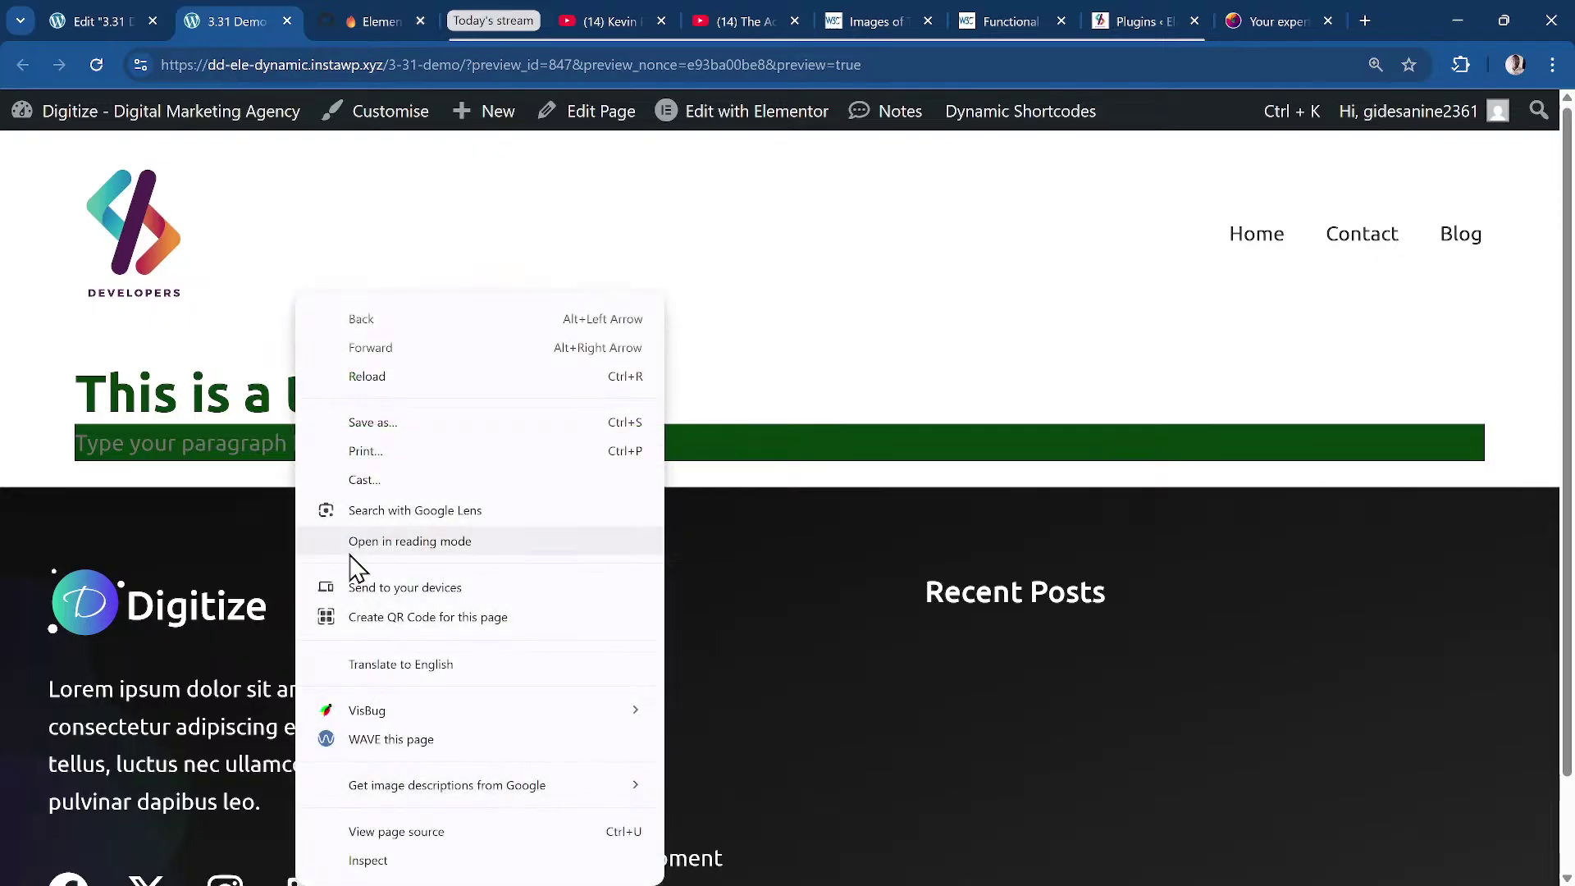
left_click(449, 871)
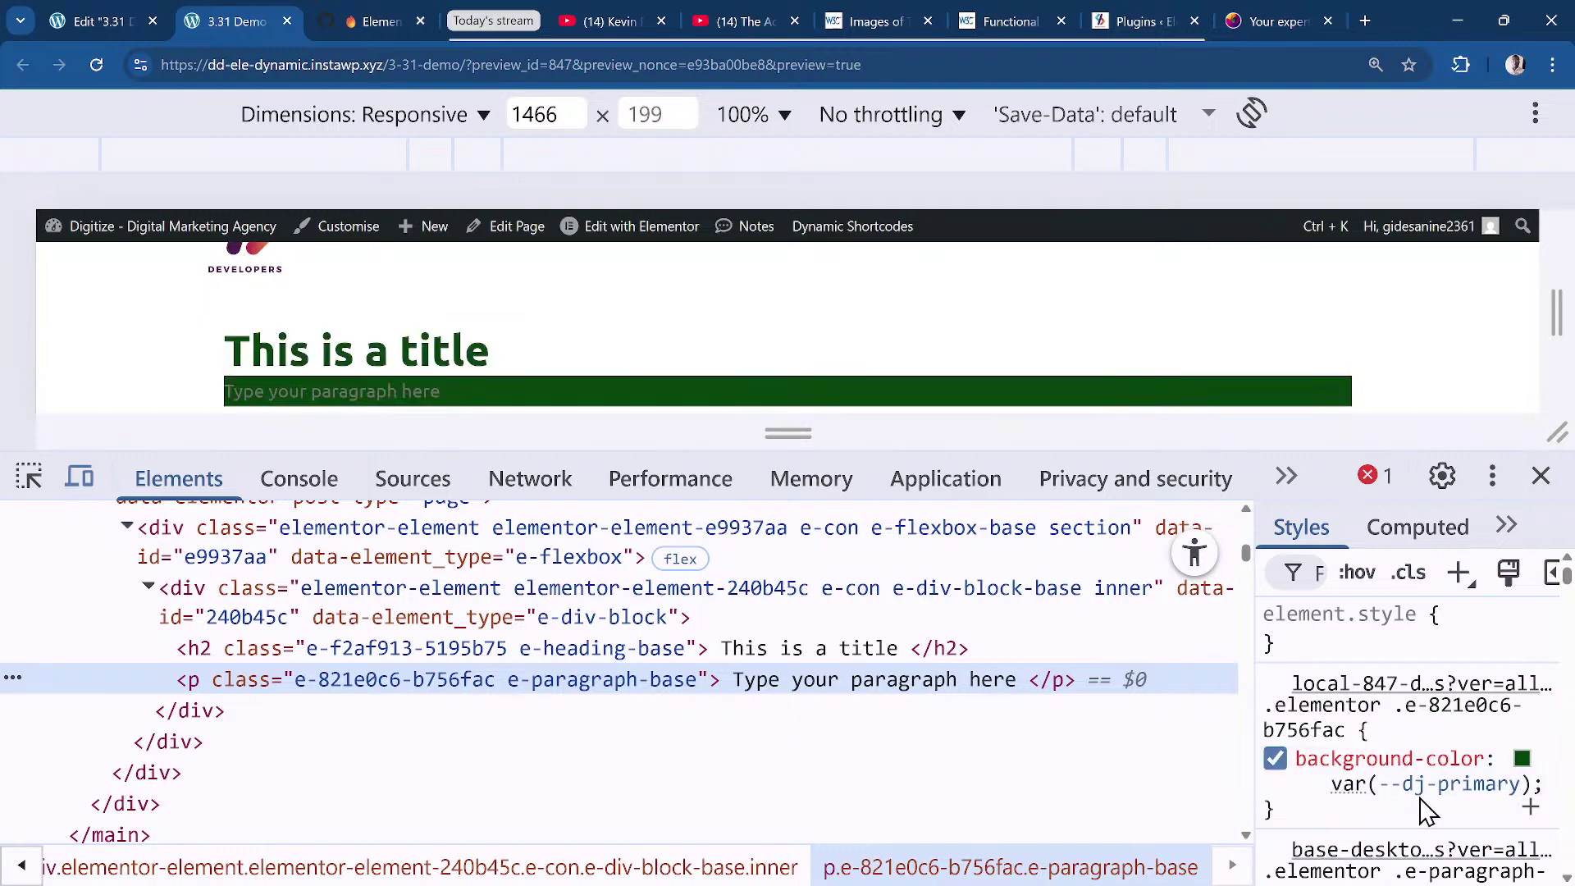
mouse_move(1401, 808)
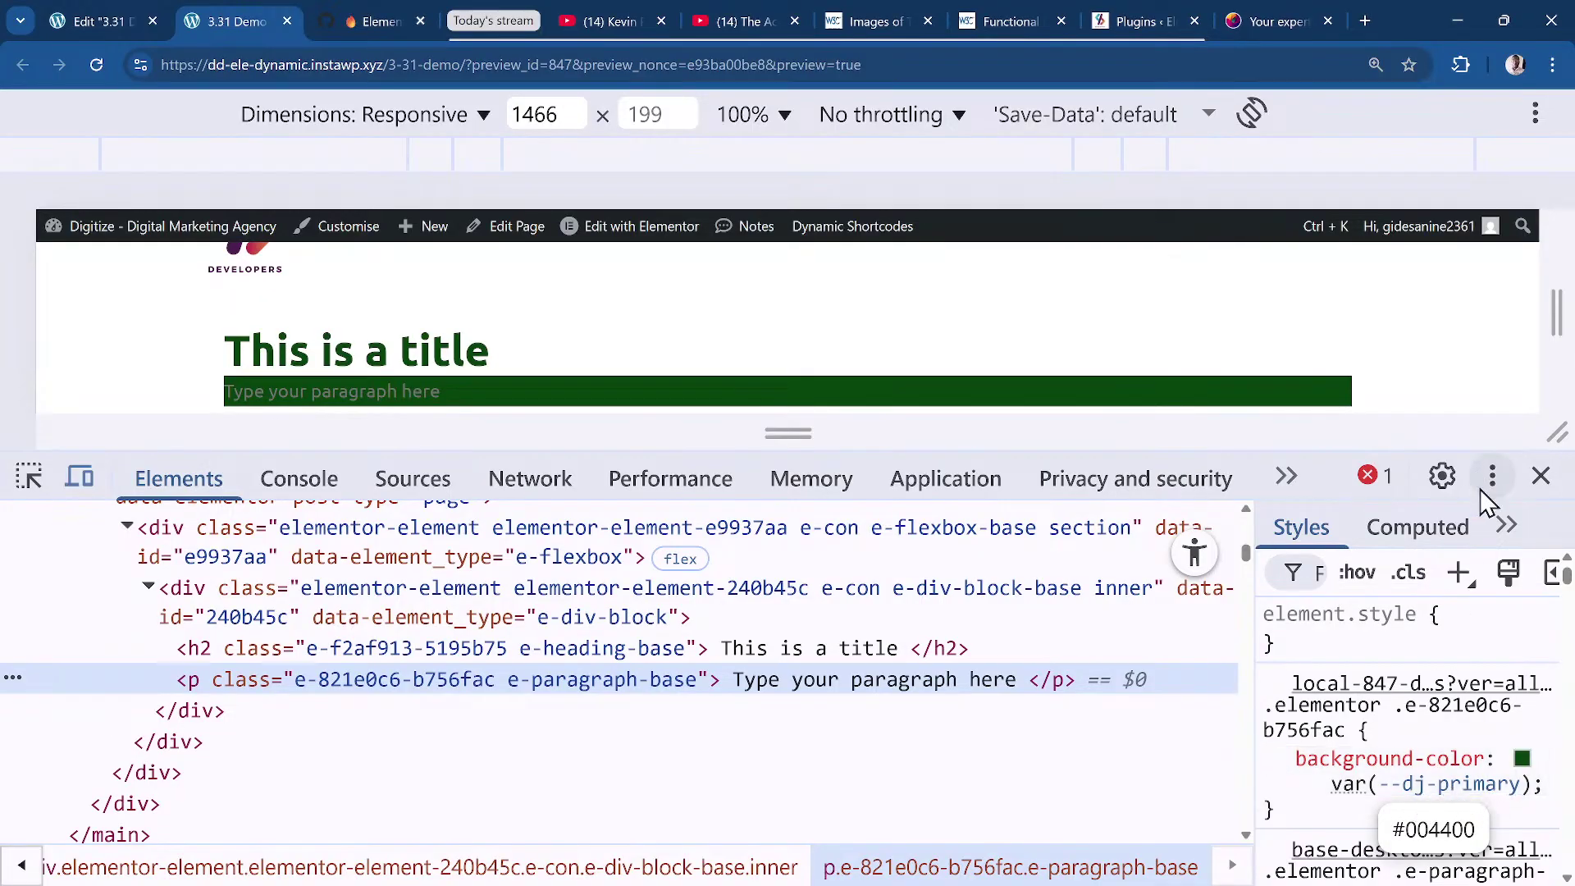
left_click(1539, 477)
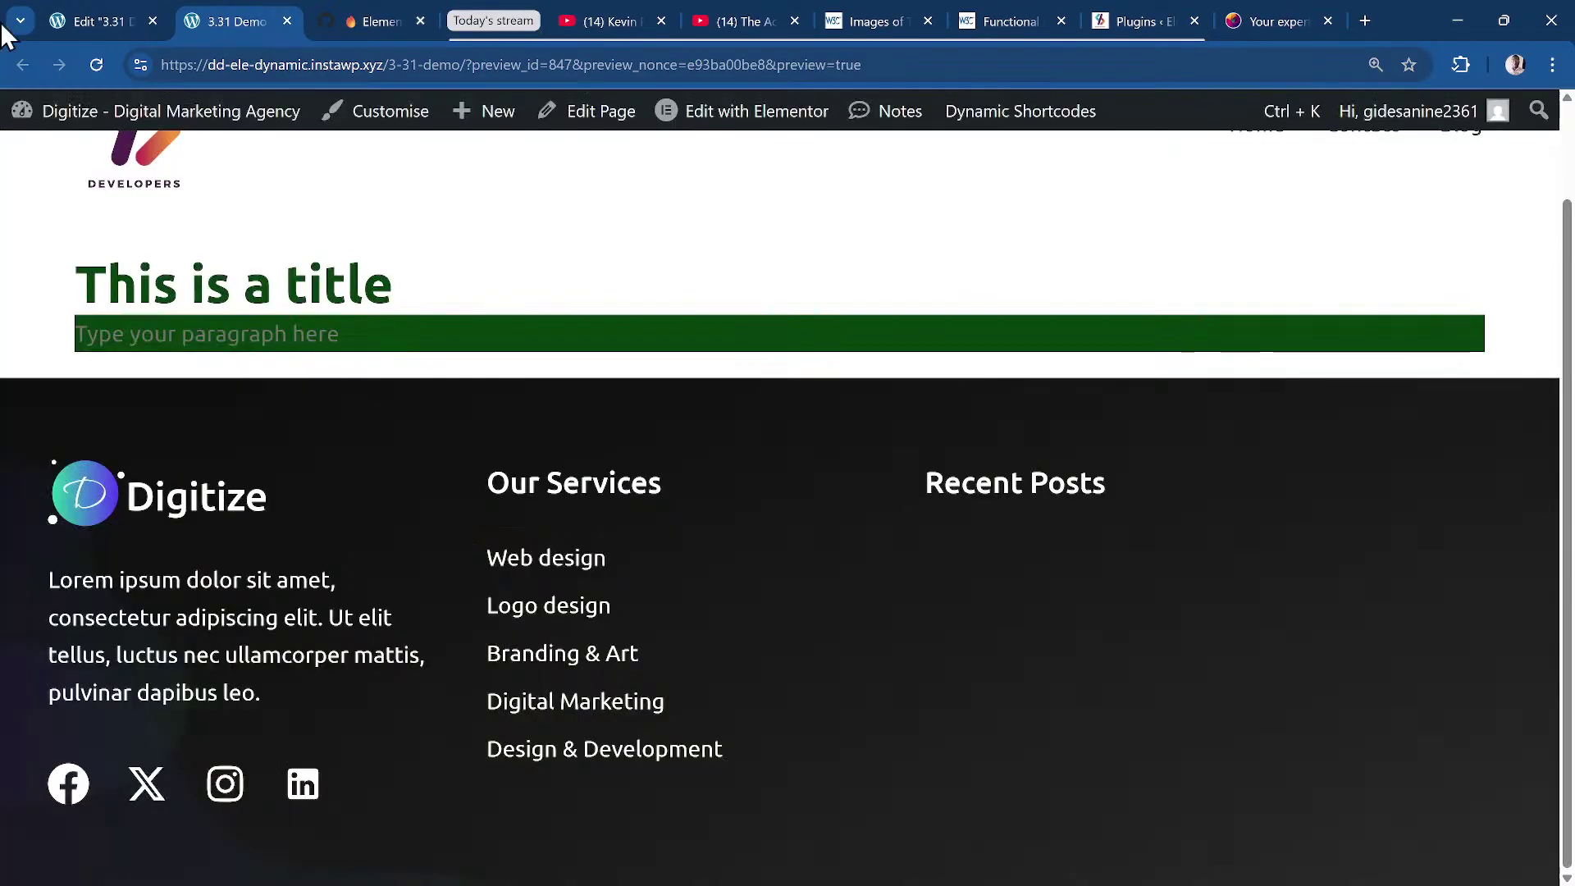
left_click(384, 20)
left_click(260, 15)
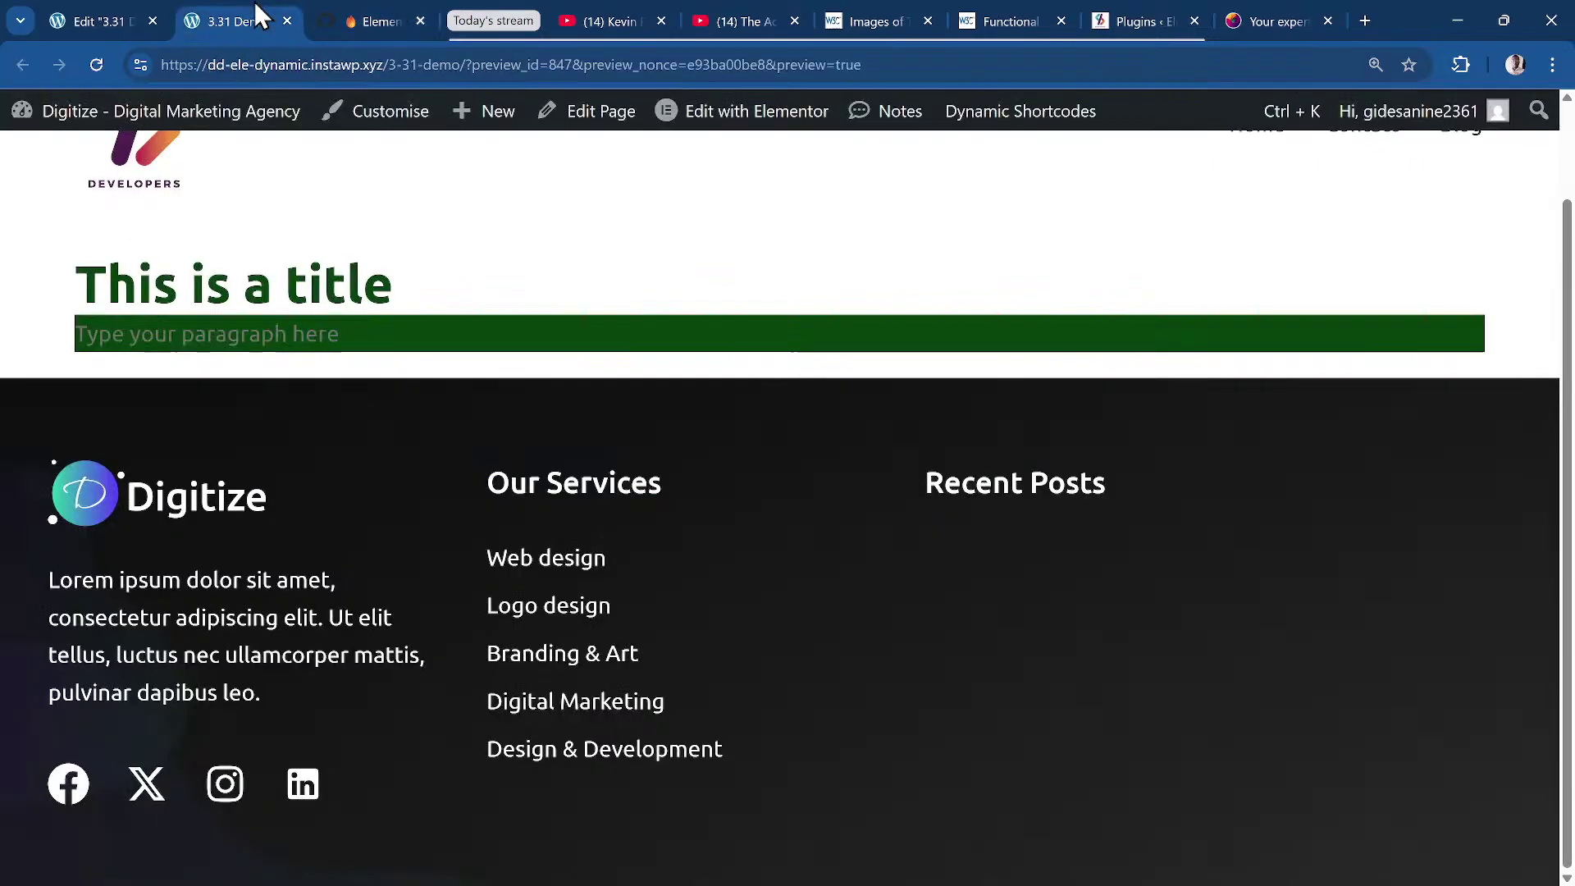
left_click(87, 18)
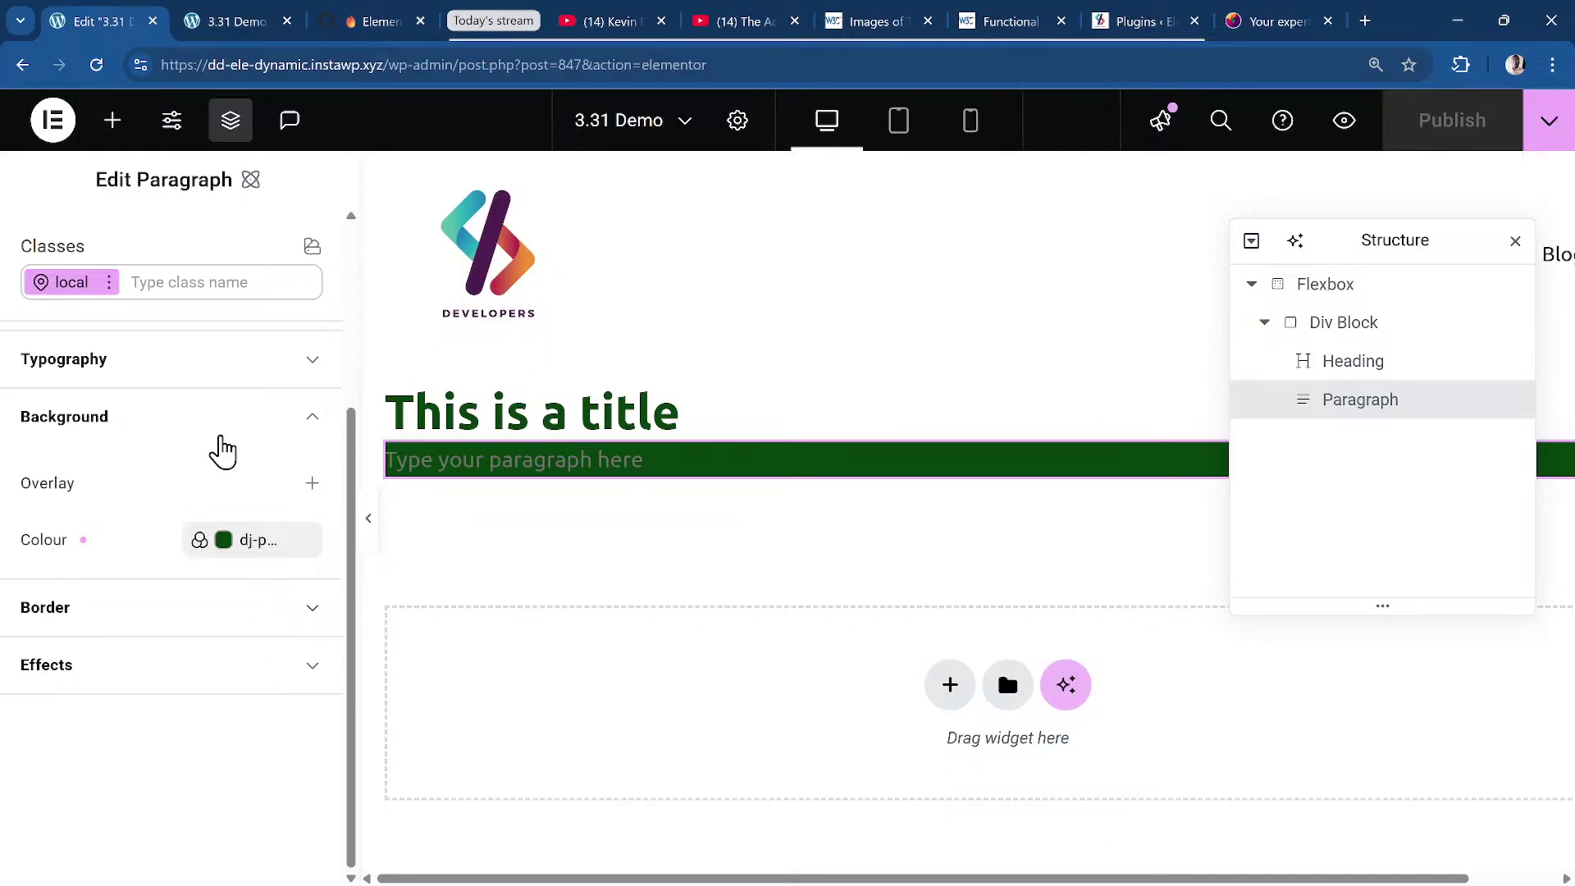
Start a new colour variable named dj-secondary from the paragraph's background colour.
left_click(265, 562)
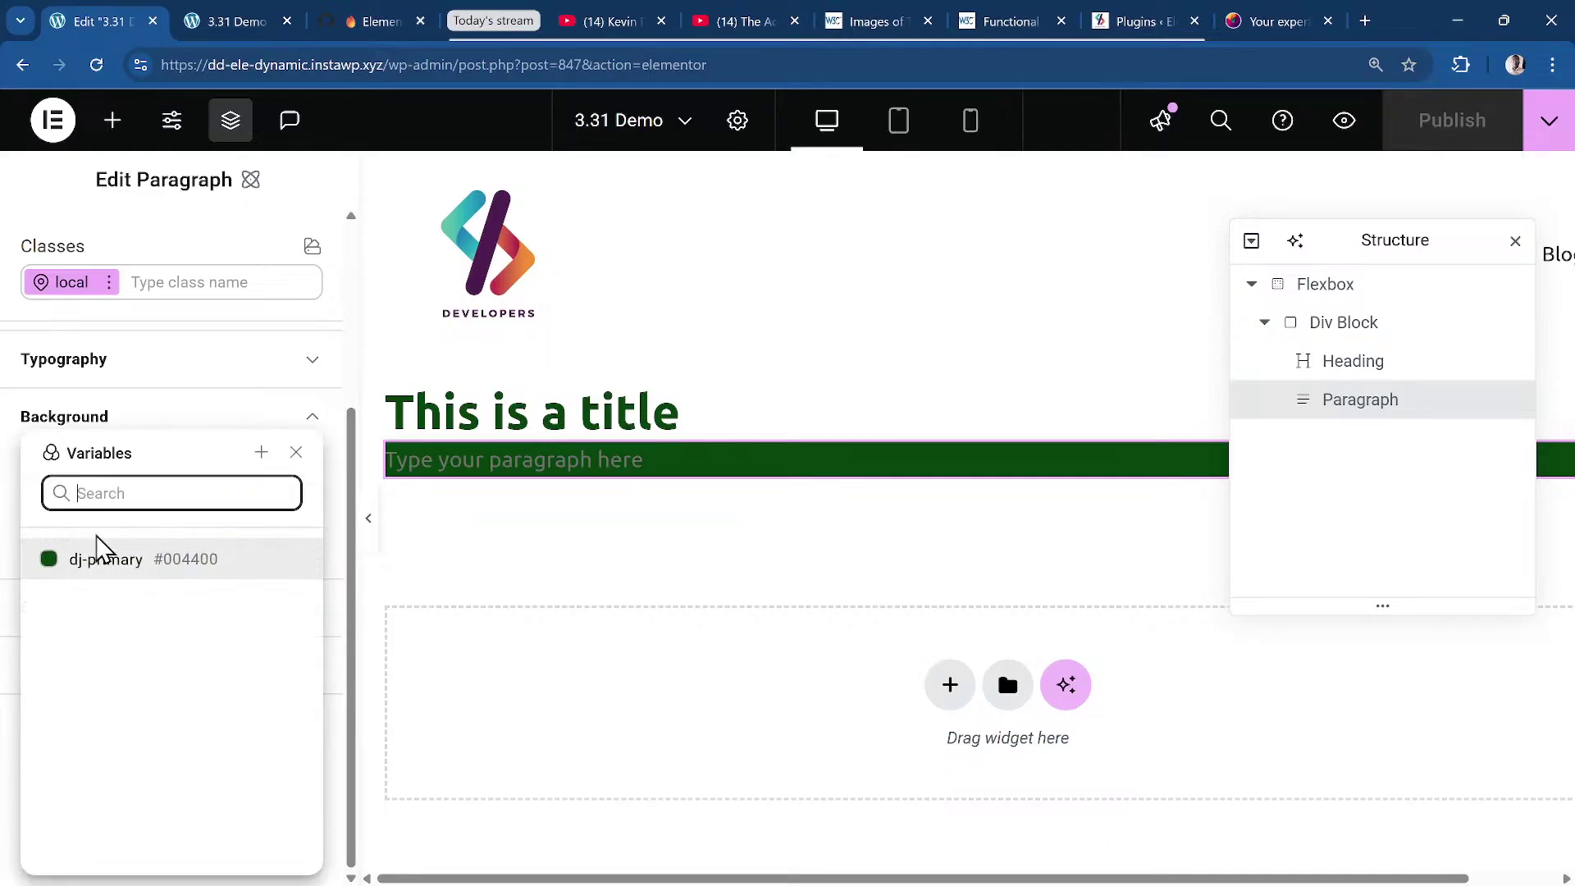
mouse_move(277, 571)
left_click(261, 453)
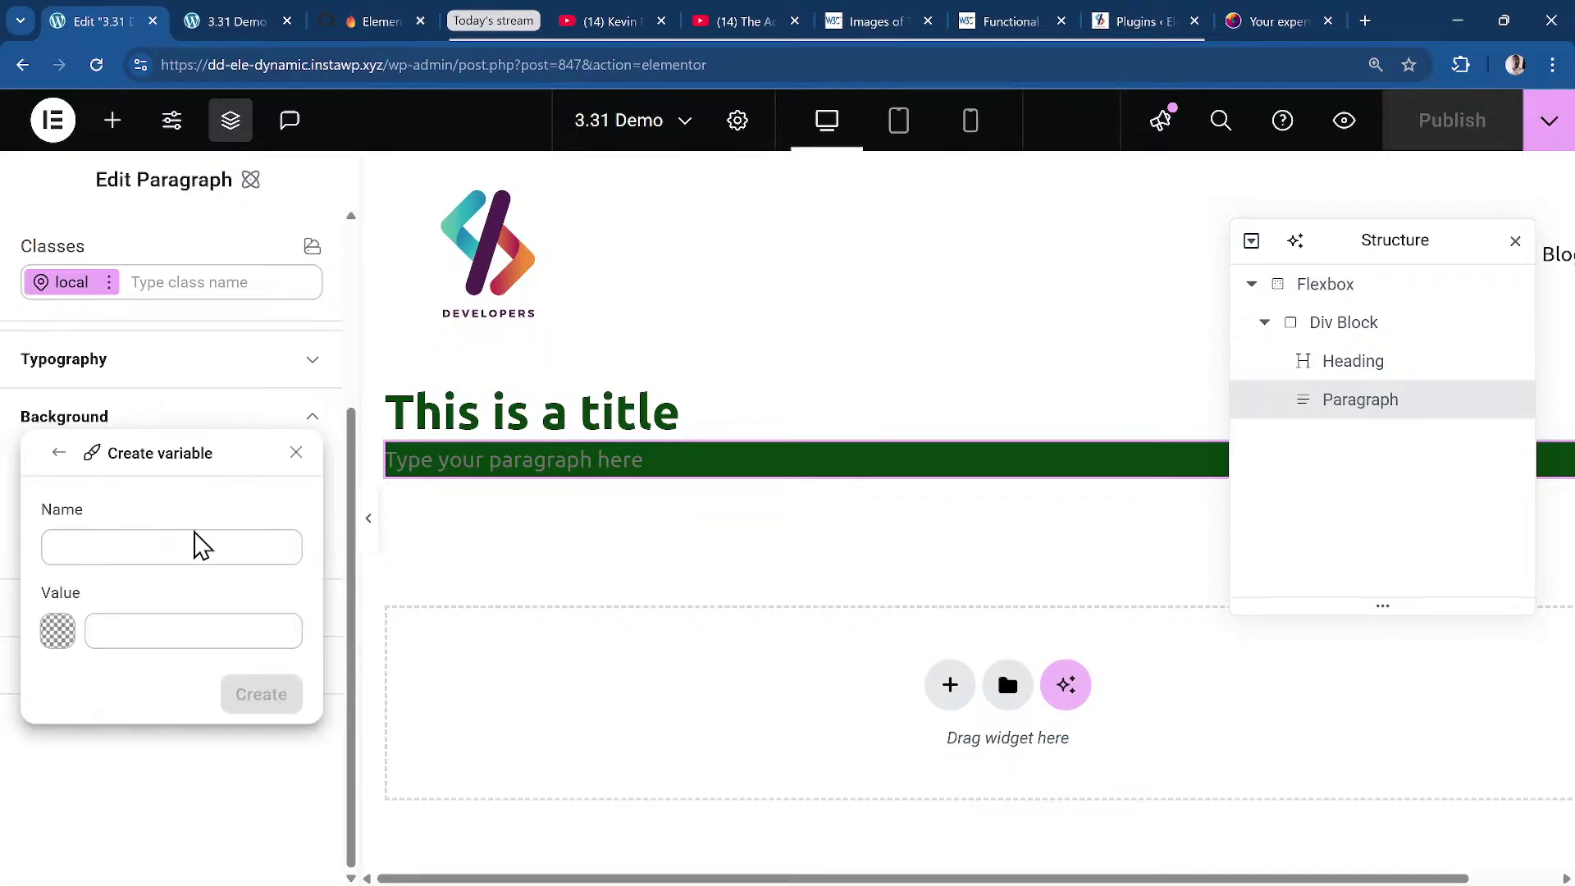
left_click(187, 549)
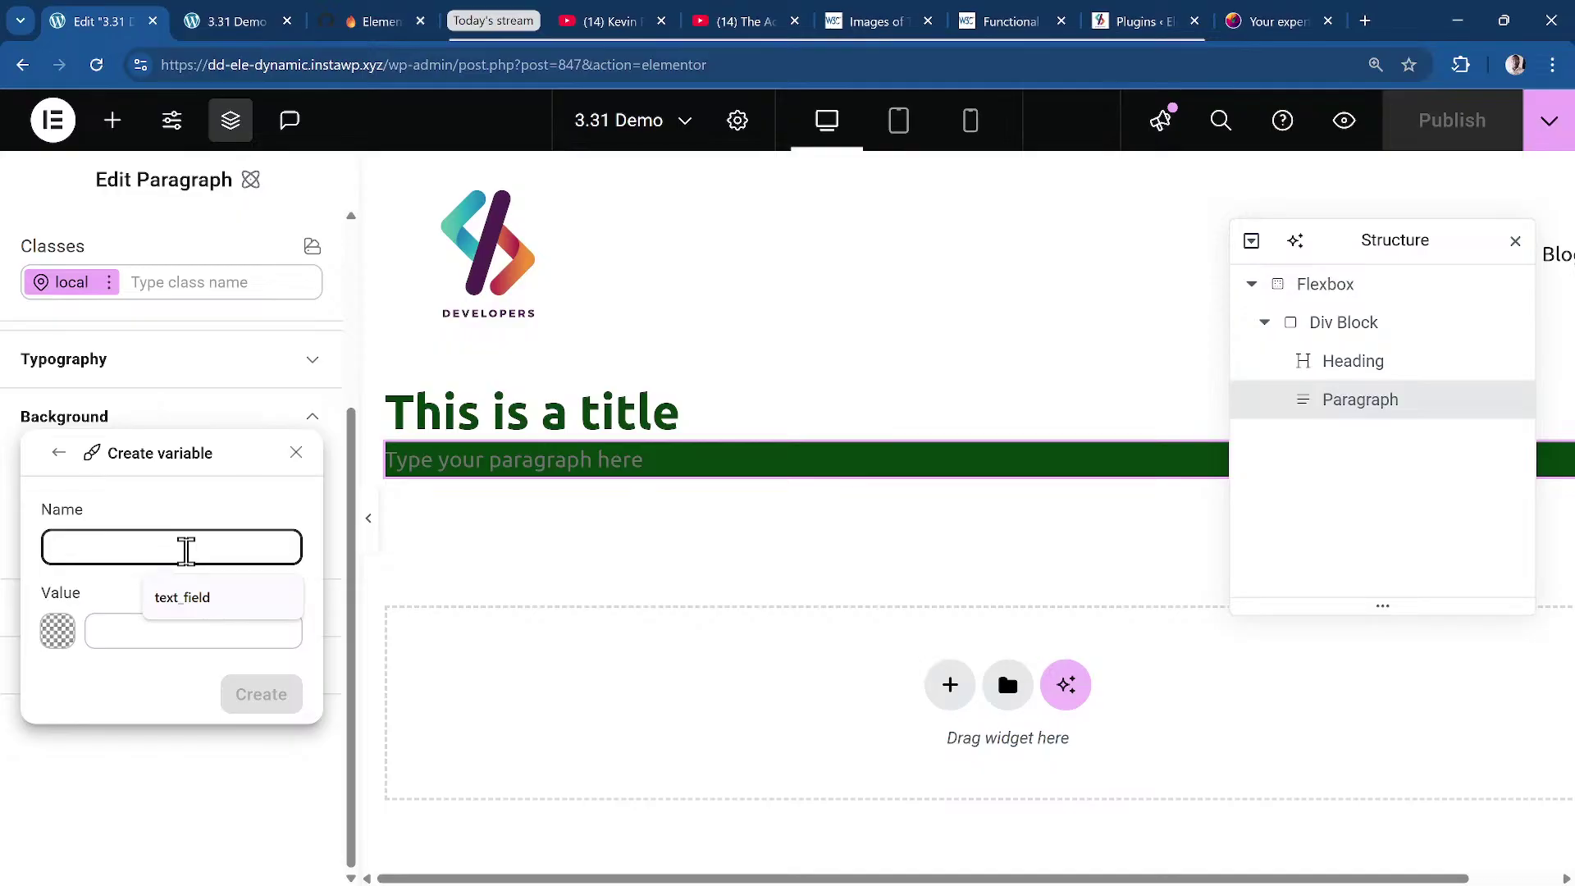
type("dj-secondary")
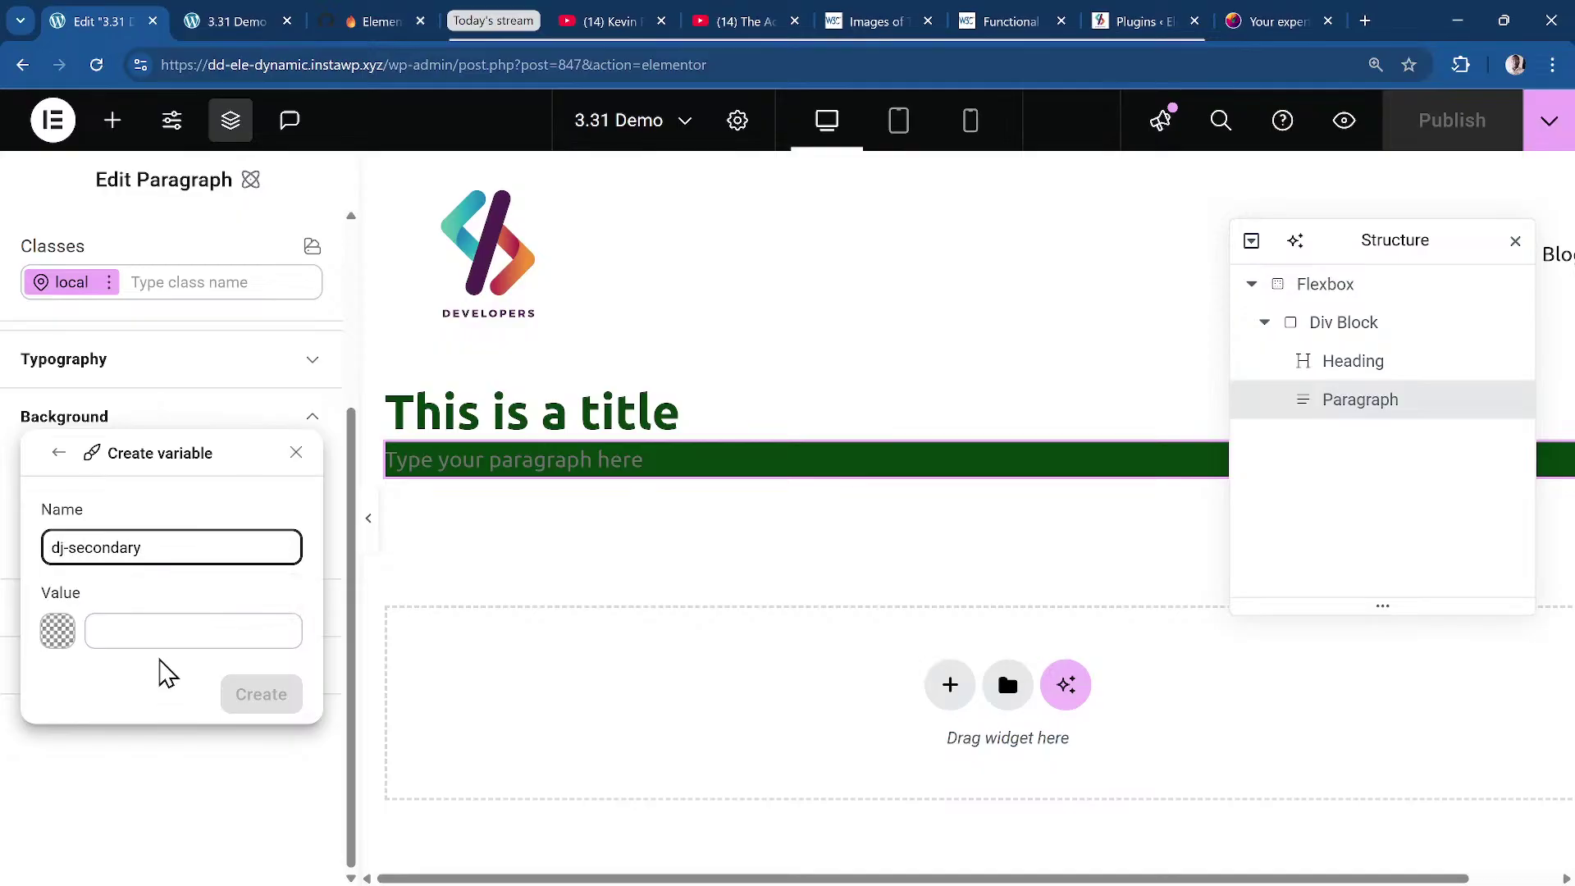
Try to create the dj-secondary variable with the value var(--dd-color-secondary).
key("Tab")
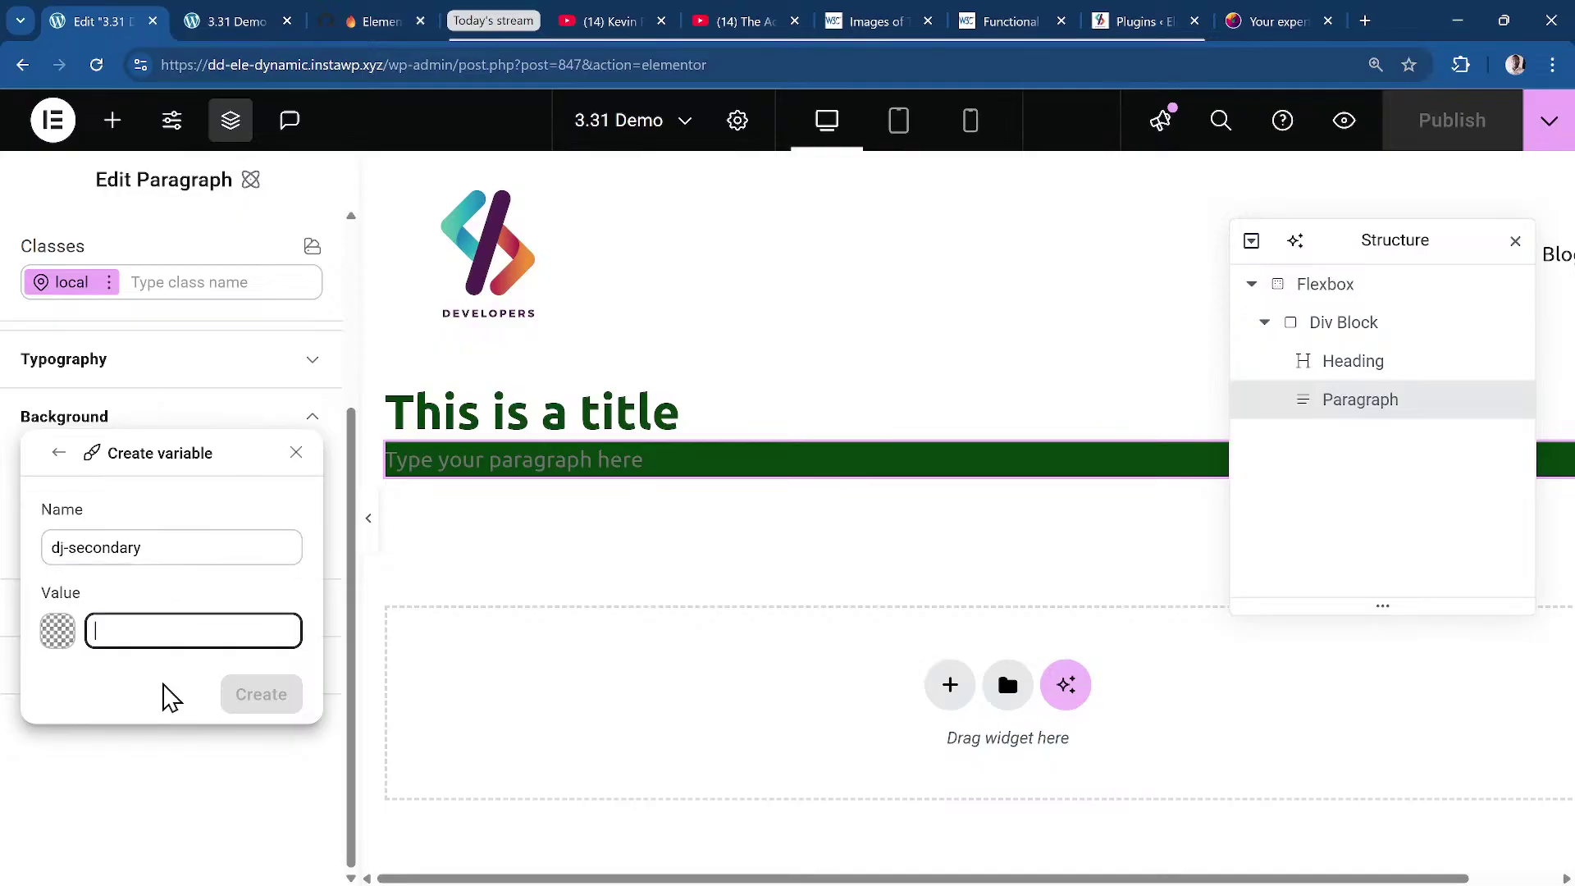
type("var(--dd-color-secondary")
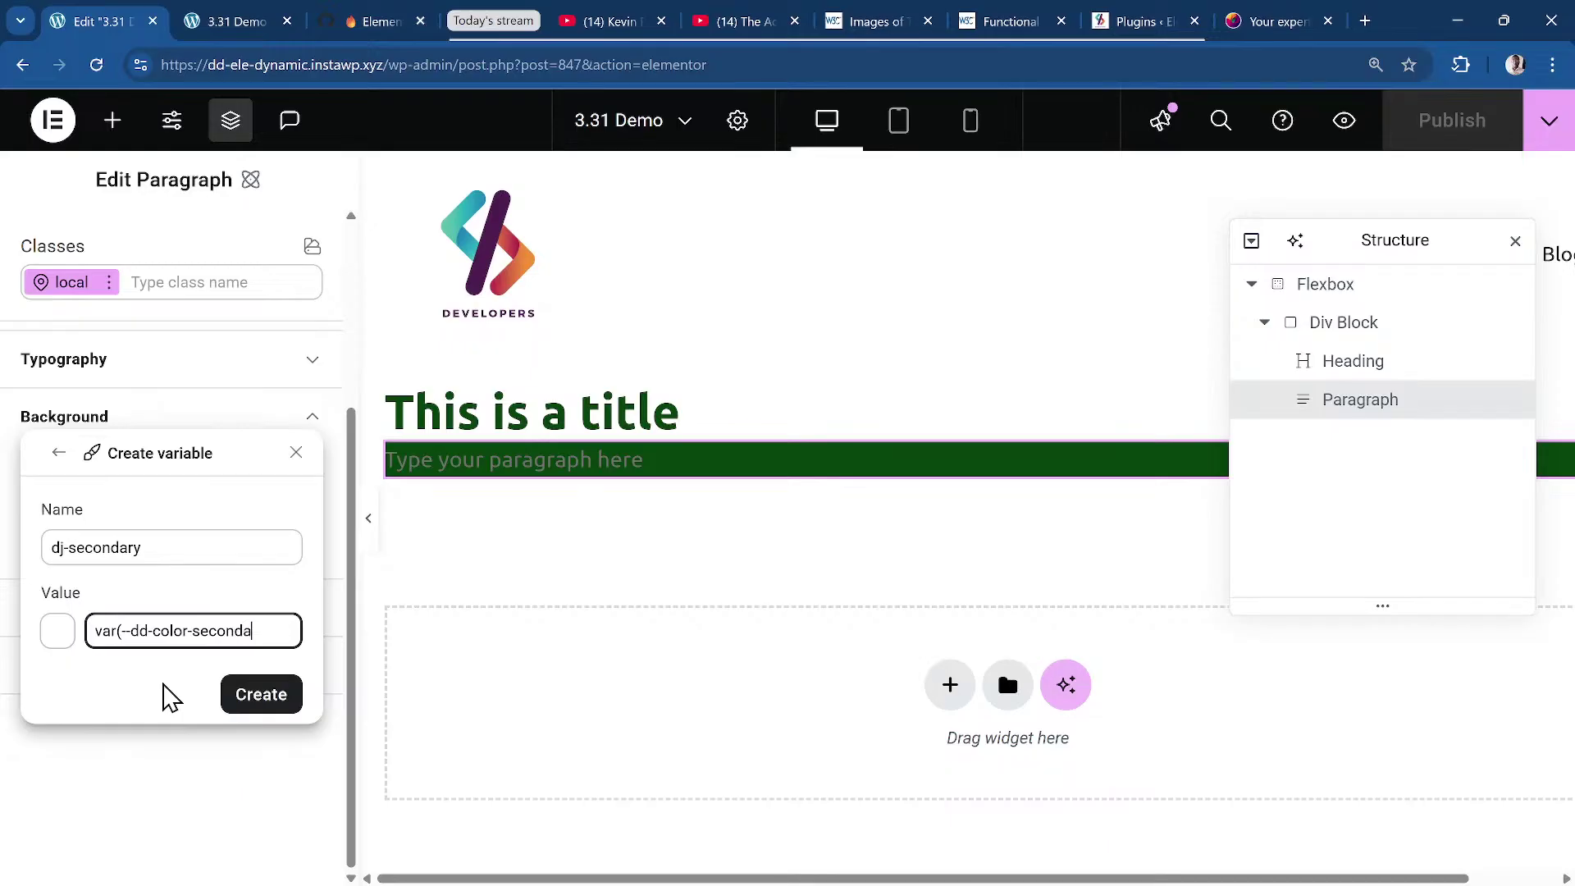
left_click(260, 698)
Try to create the dj-secondary variable with a reference to another variable, var(--dj-primary), as its value.
left_click(131, 630)
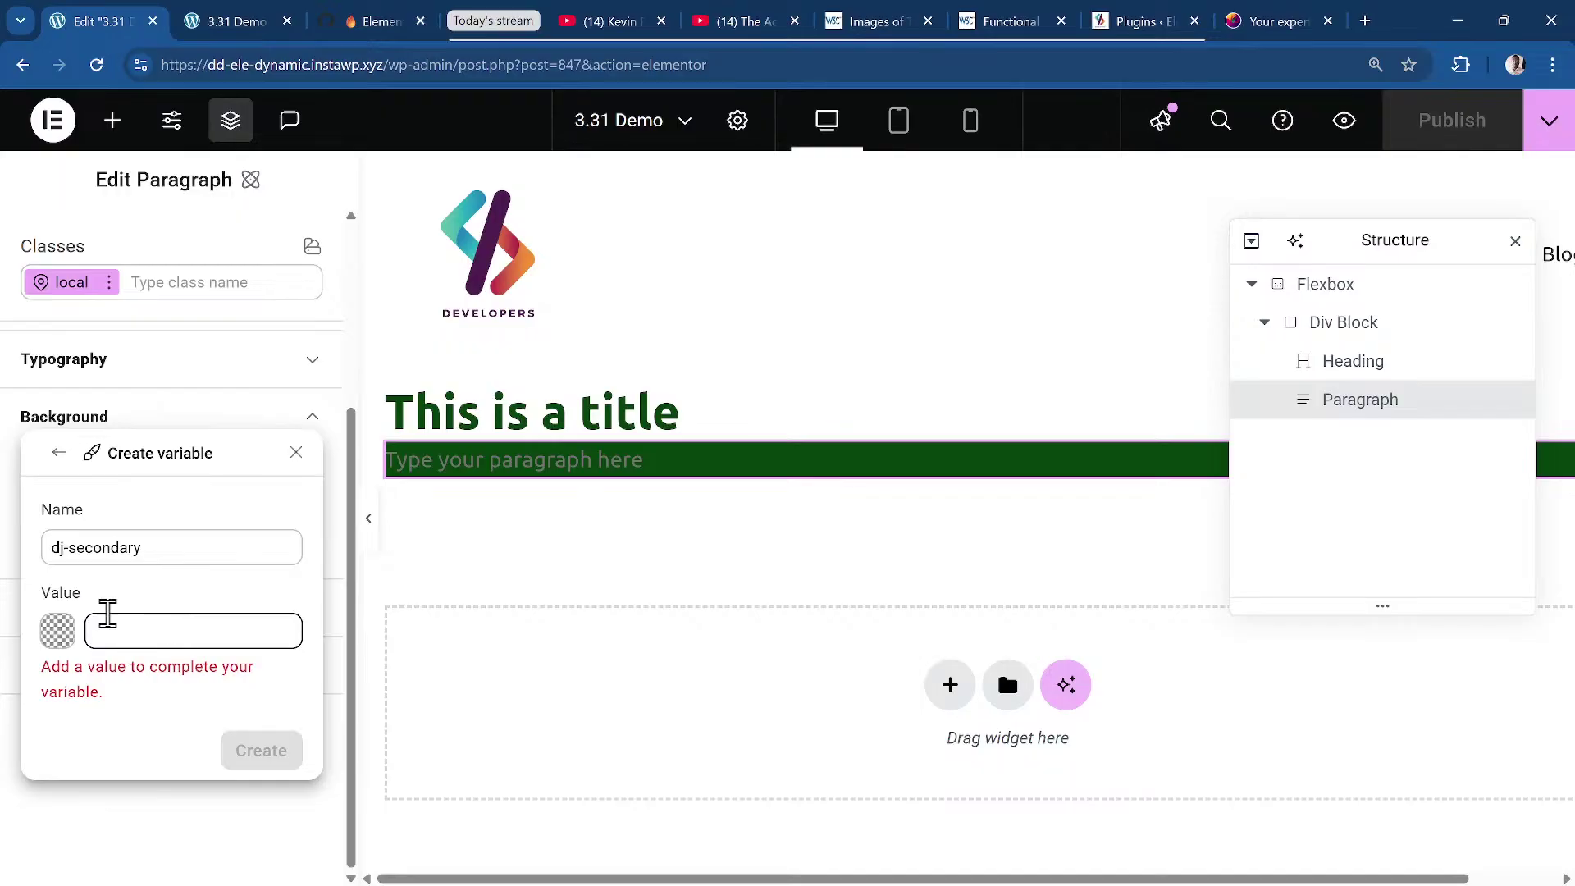
left_click(166, 630)
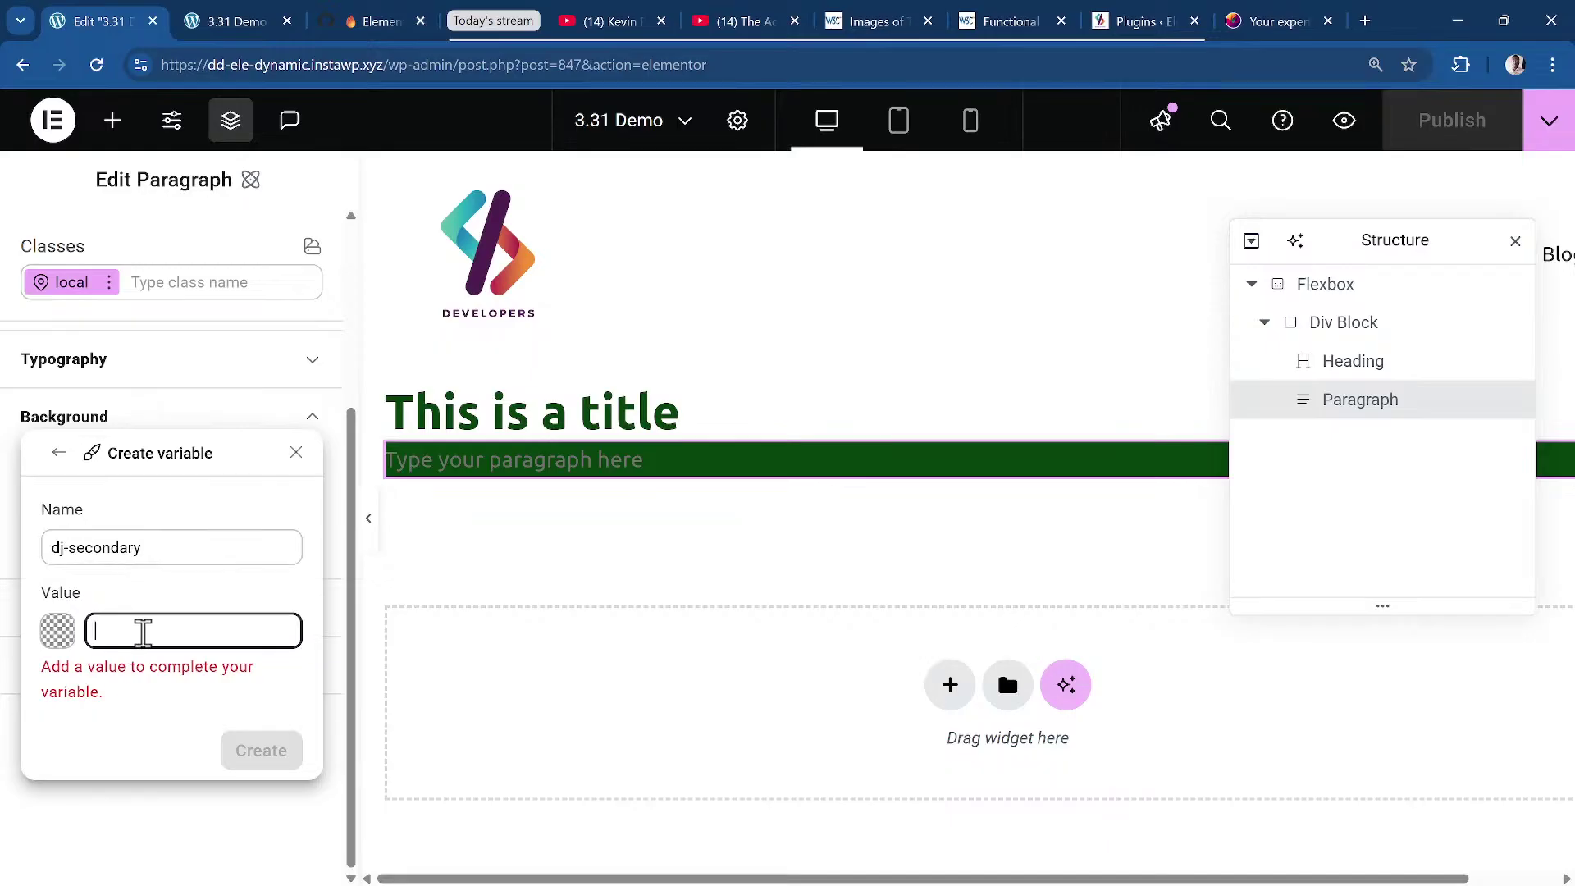
type("var(--dj-primary")
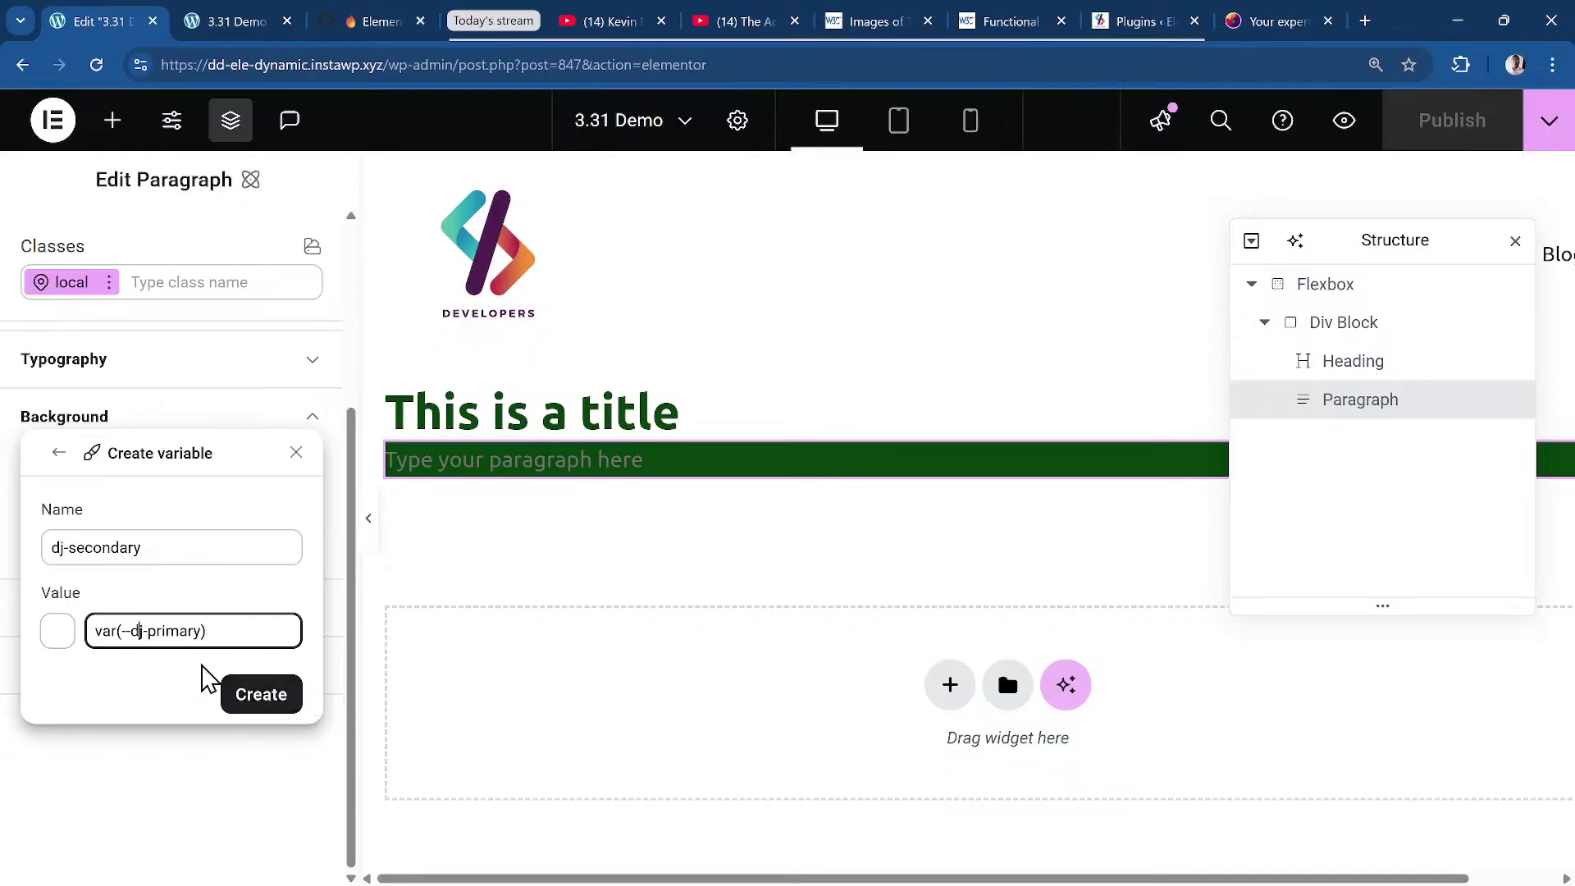
left_click(256, 697)
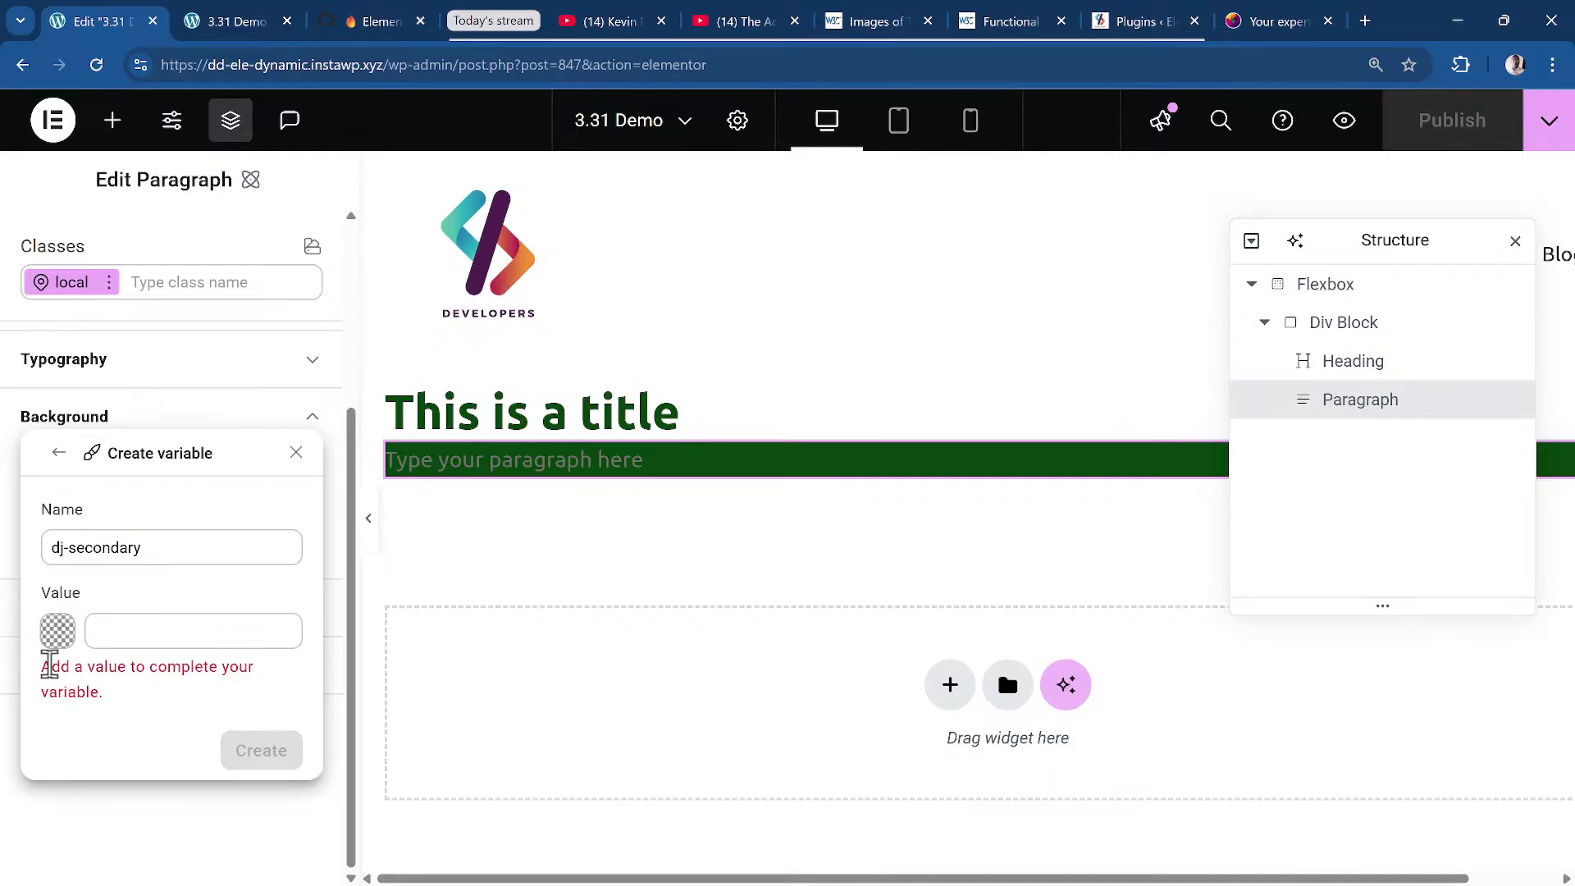
Set the dj-secondary colour in HSL format to a dark red, hsla(0, 100%, 29%, 1), trying RGB format first.
left_click(58, 630)
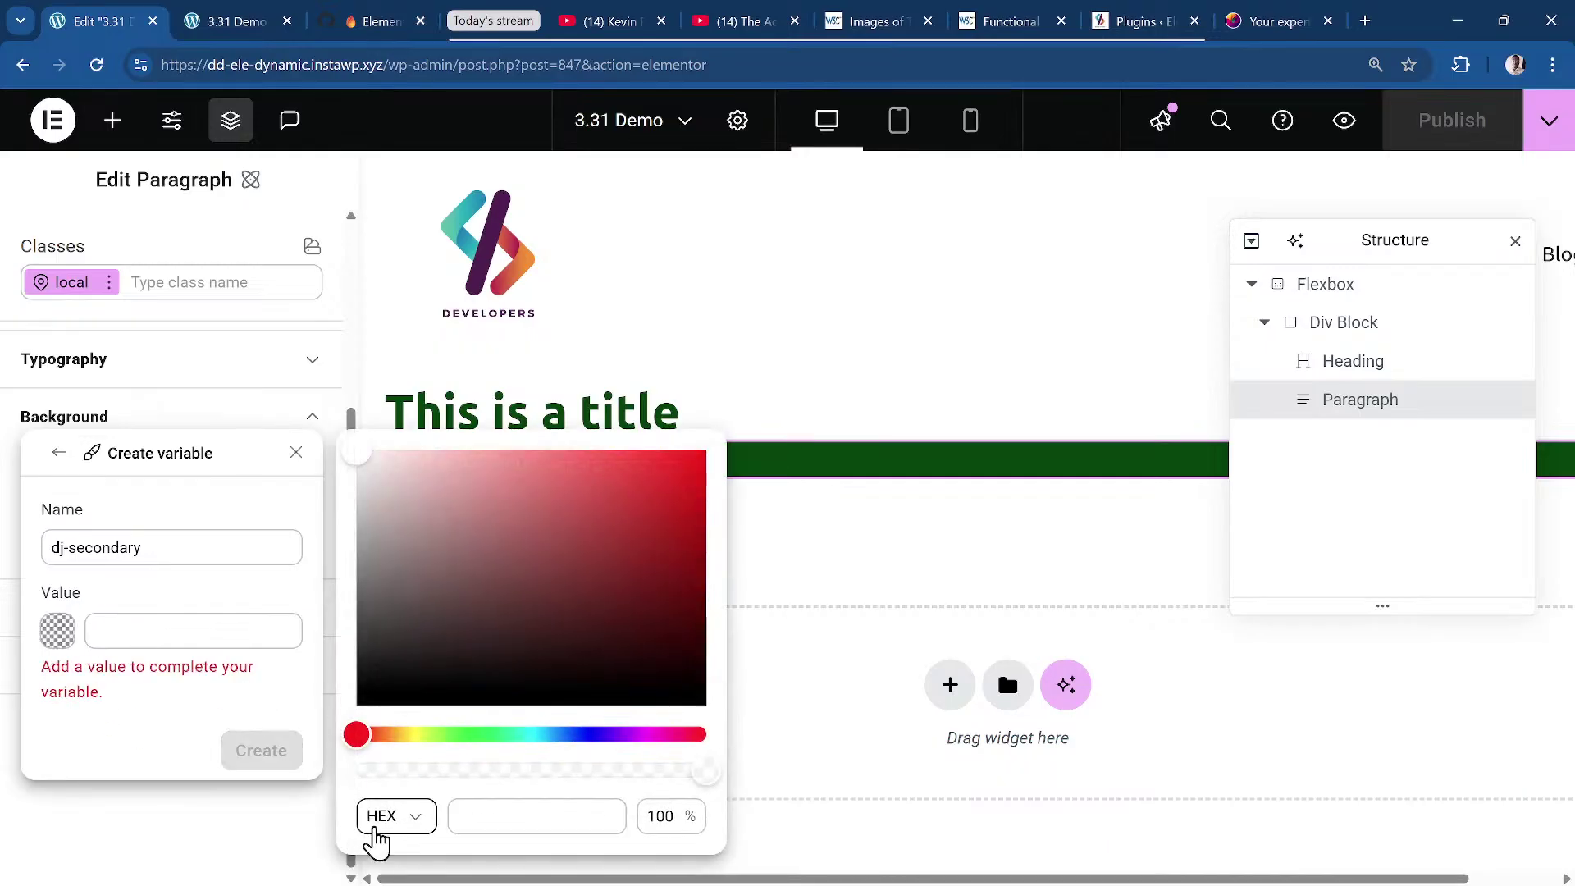
left_click(377, 827)
left_click(403, 799)
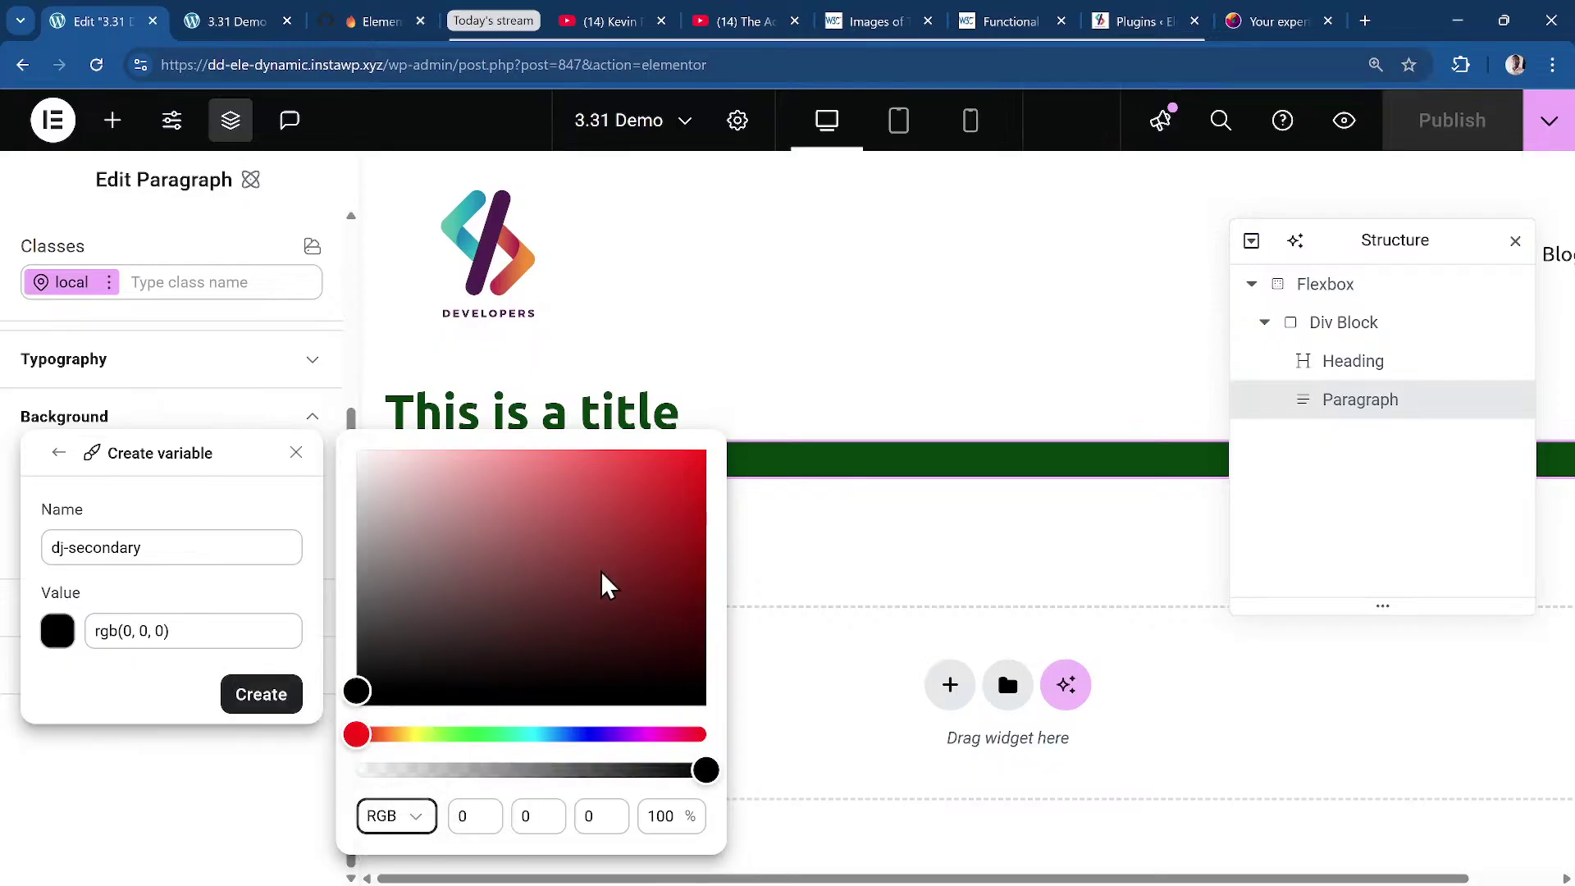
left_click(413, 827)
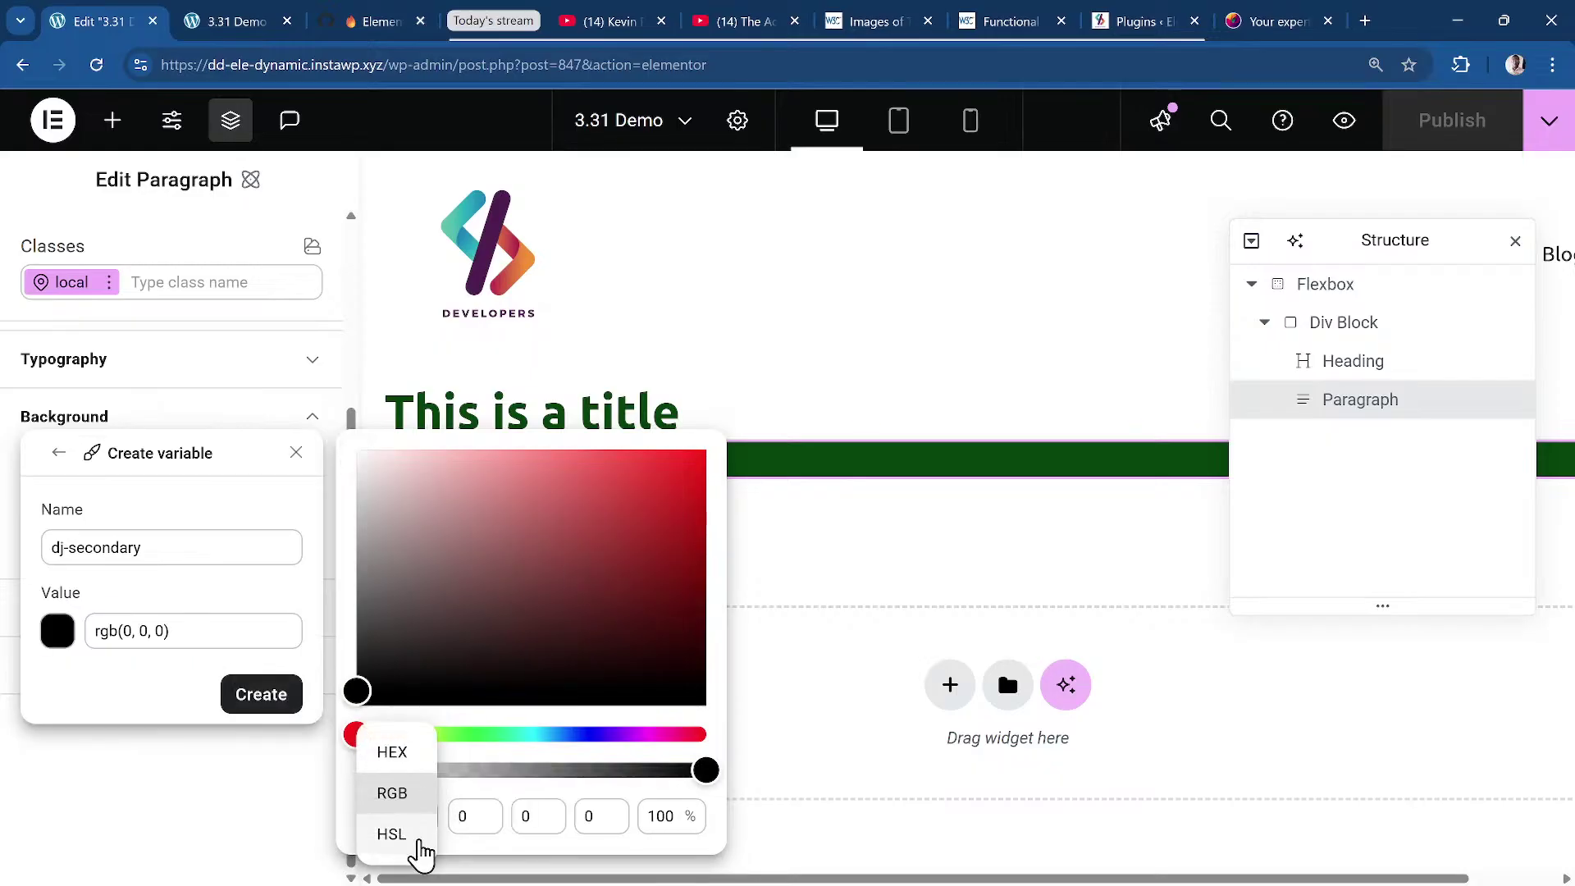
left_click(413, 841)
mouse_move(446, 689)
left_mouse_down()
mouse_move(621, 563)
mouse_move(705, 528)
mouse_move(666, 564)
mouse_move(711, 559)
left_mouse_up()
Switch the dj-secondary colour format to RGB and check which other formats are offered.
left_click(416, 824)
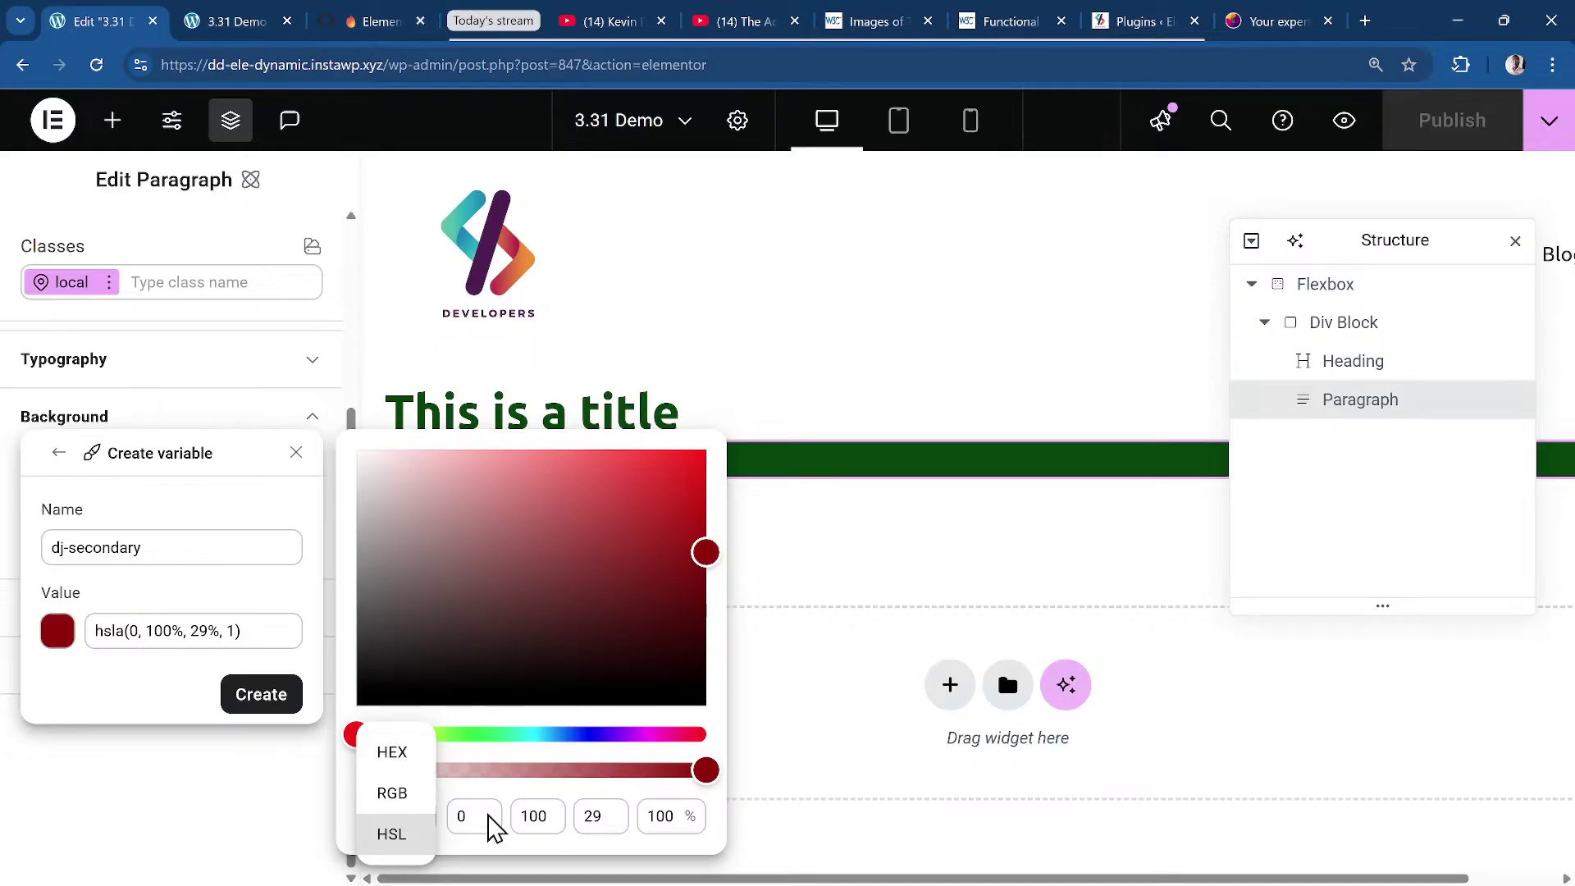
left_click(498, 793)
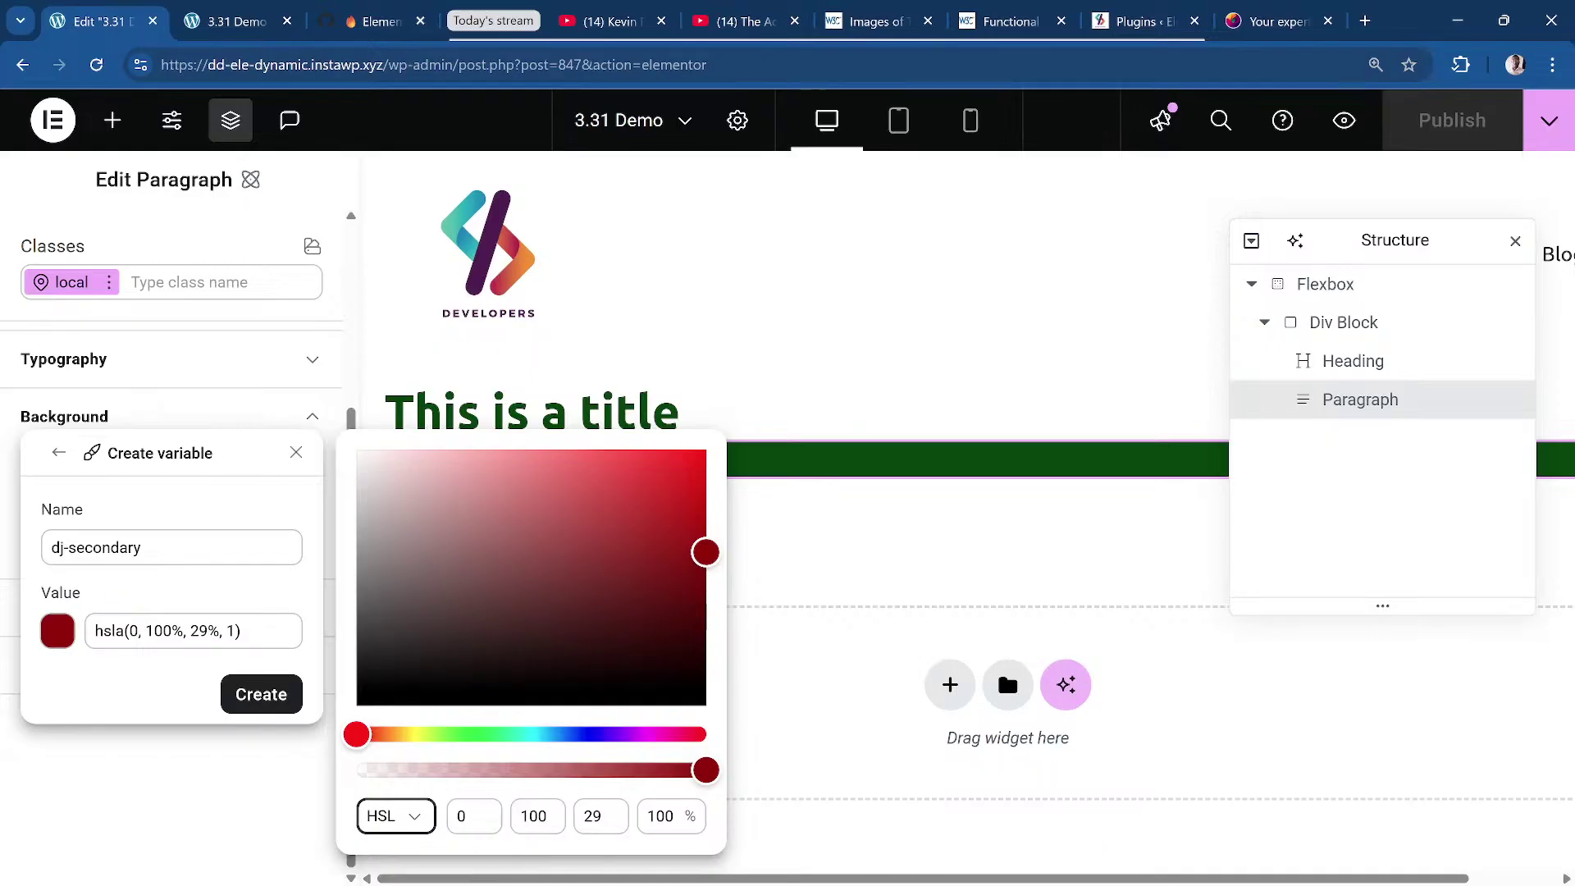
left_click(410, 816)
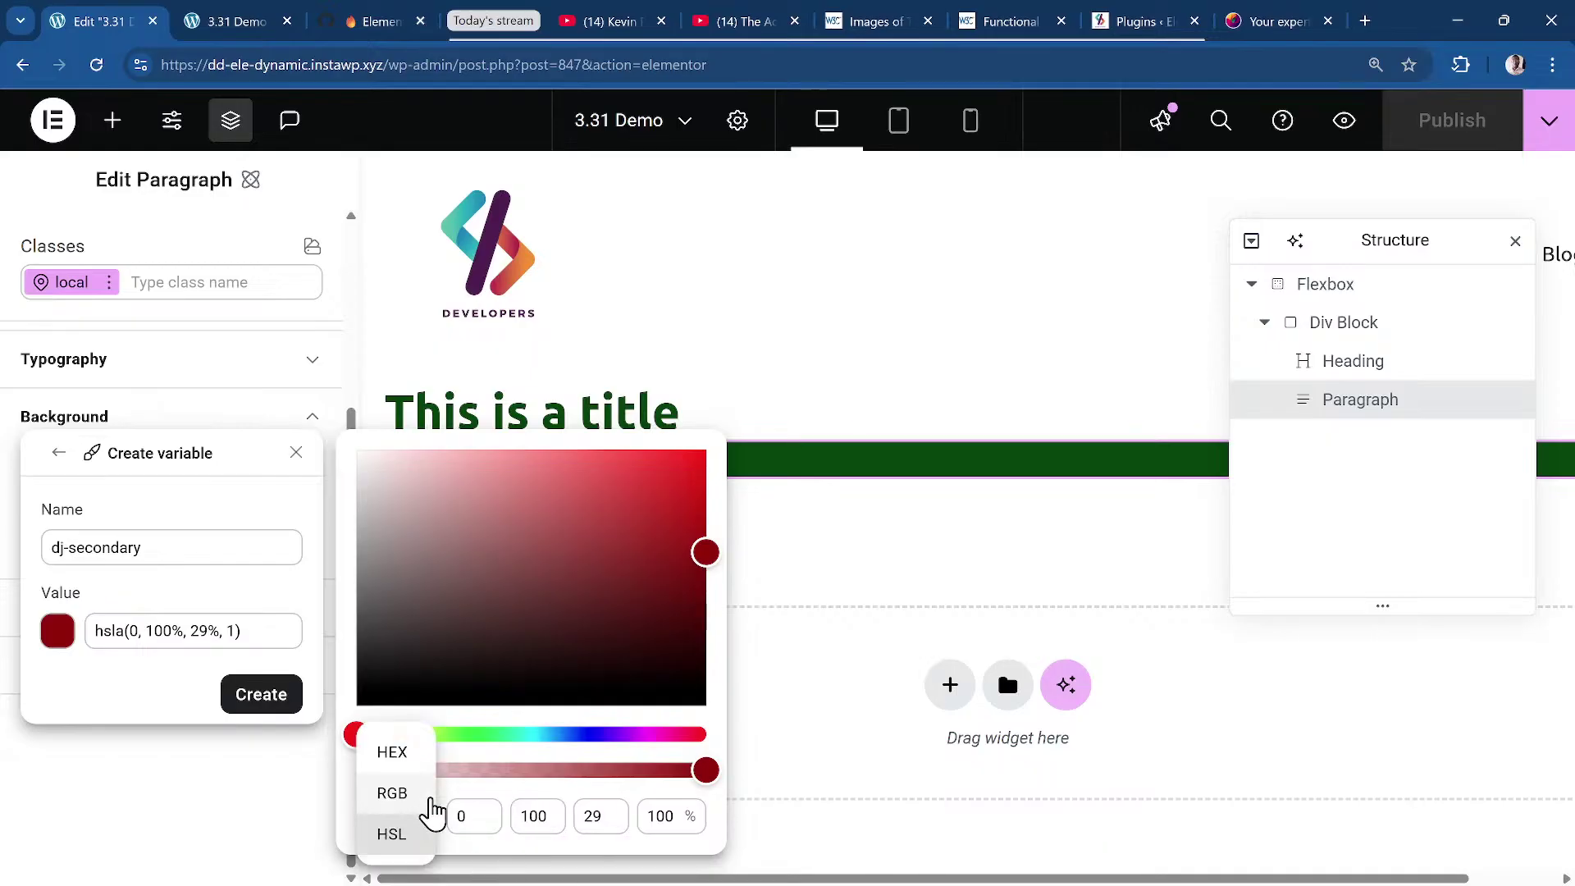
left_click(425, 796)
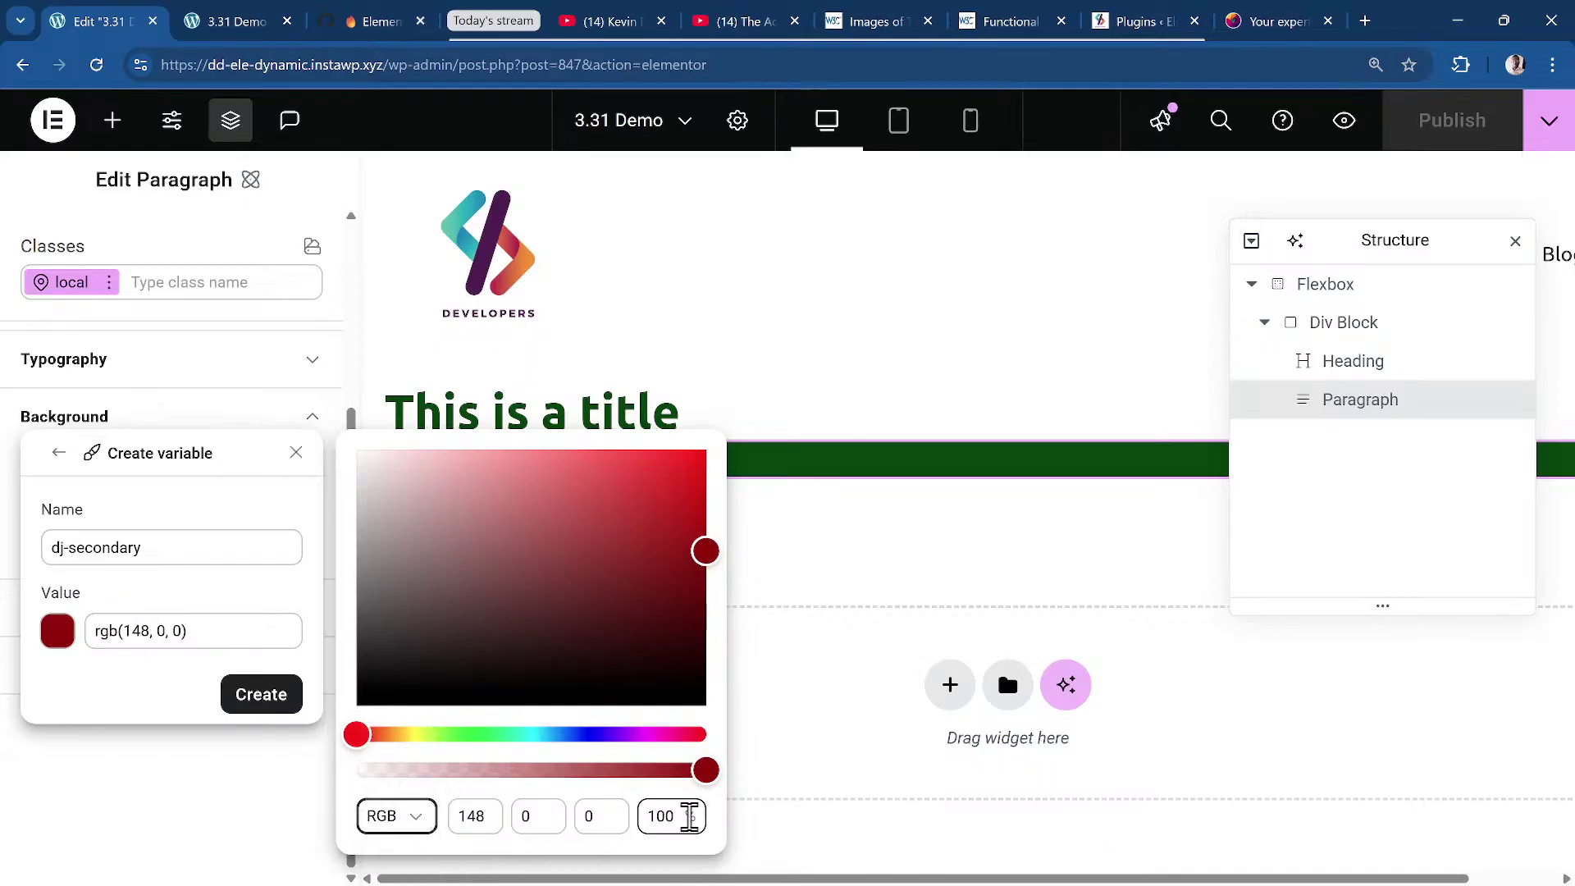
left_click(384, 824)
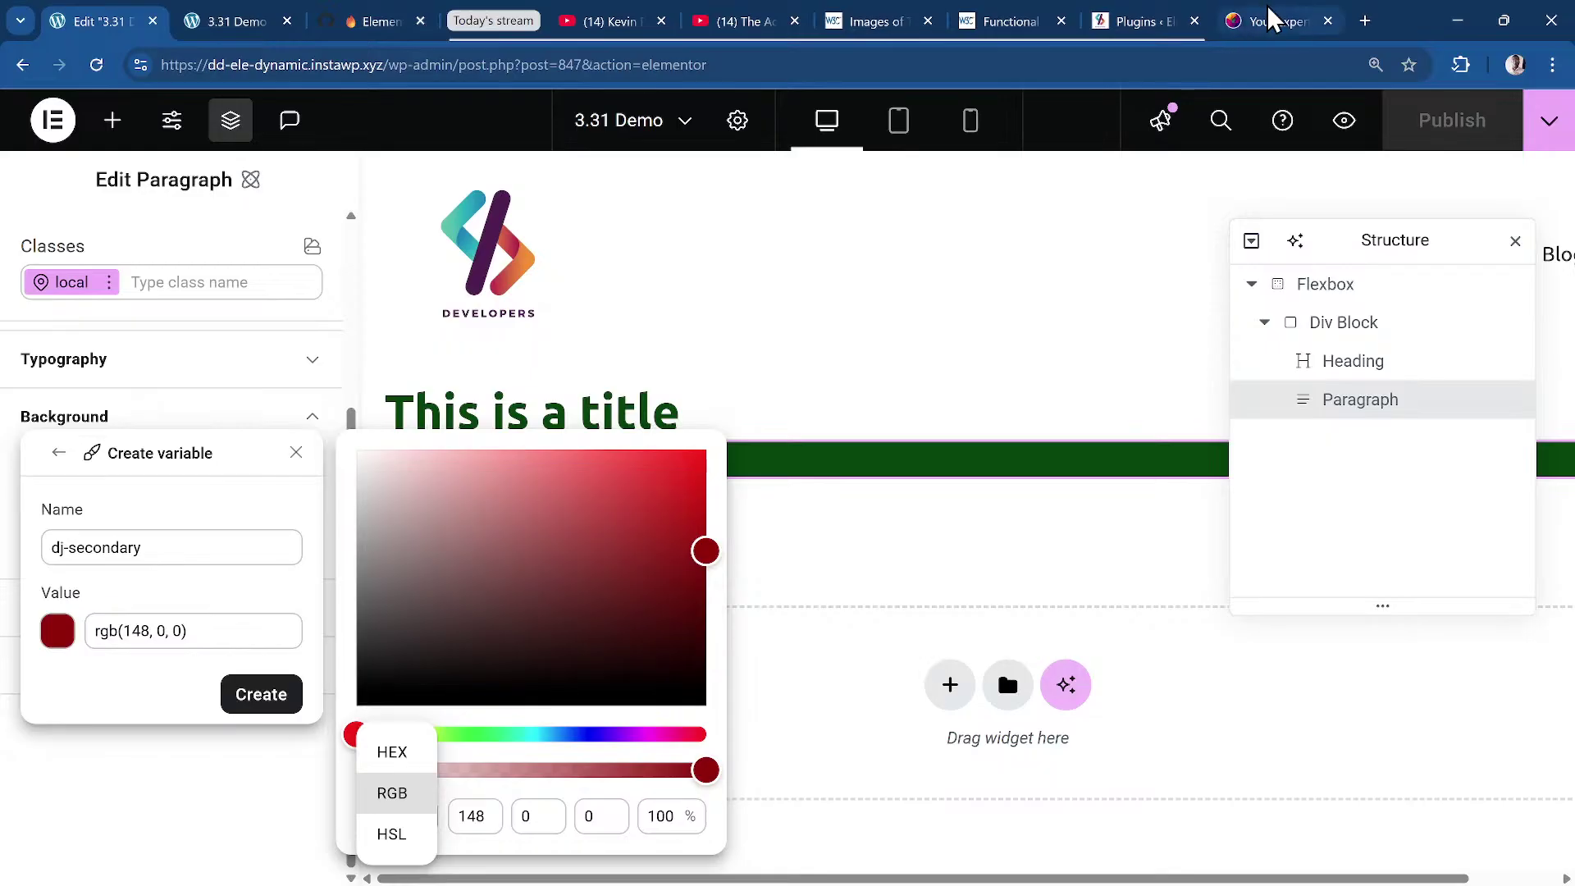
Search Google for "color spaces css" in a new browser tab.
left_click(1232, 23)
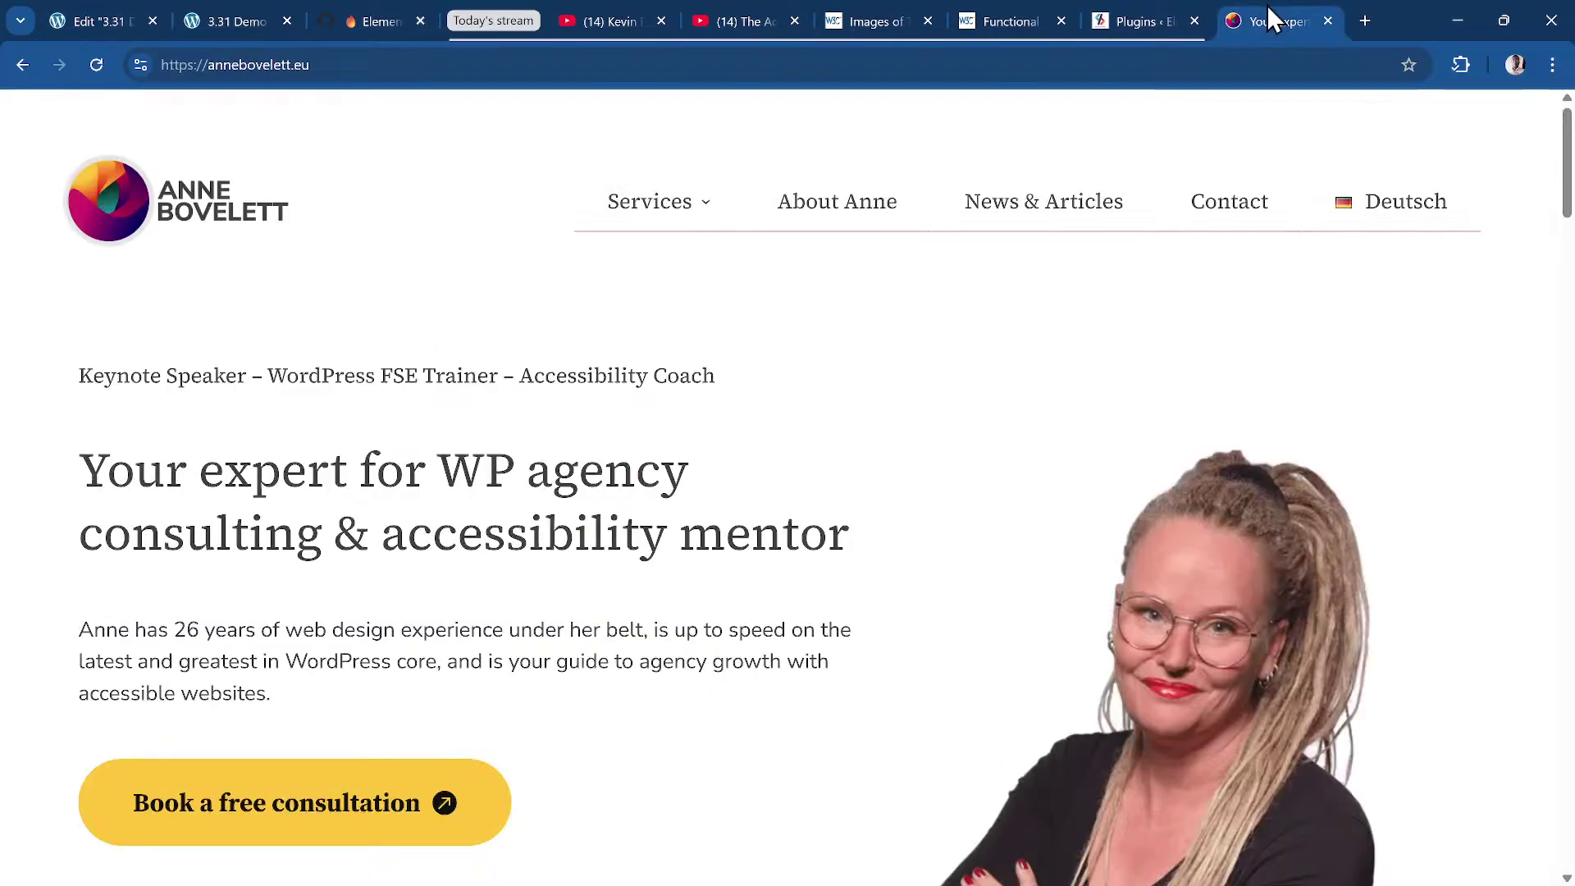
left_click(632, 72)
left_click(1364, 21)
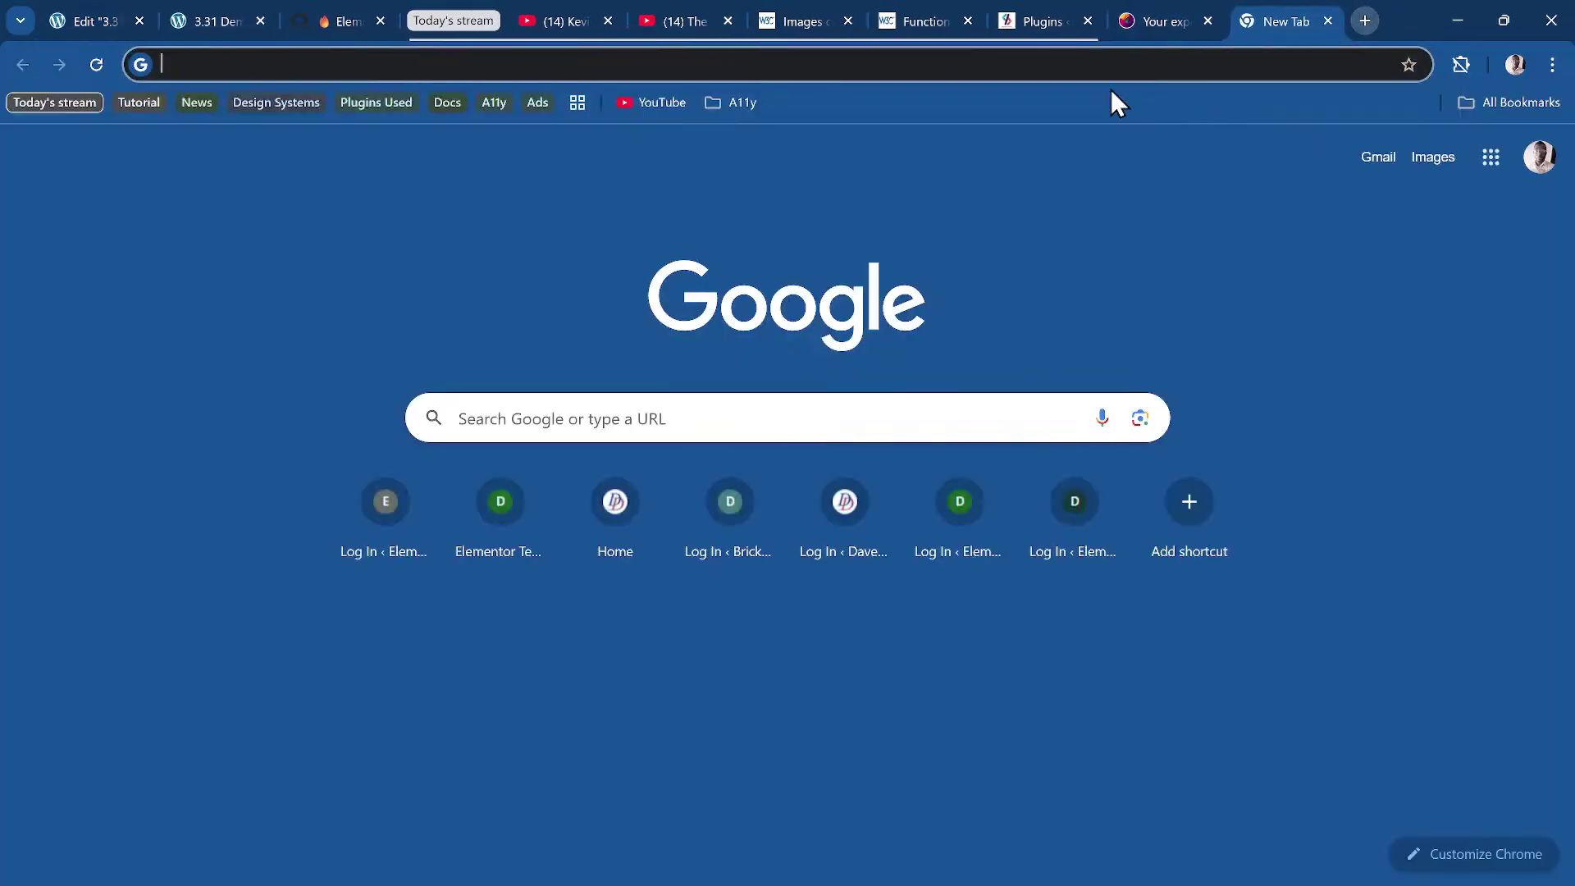
left_click(1110, 61)
type("s")
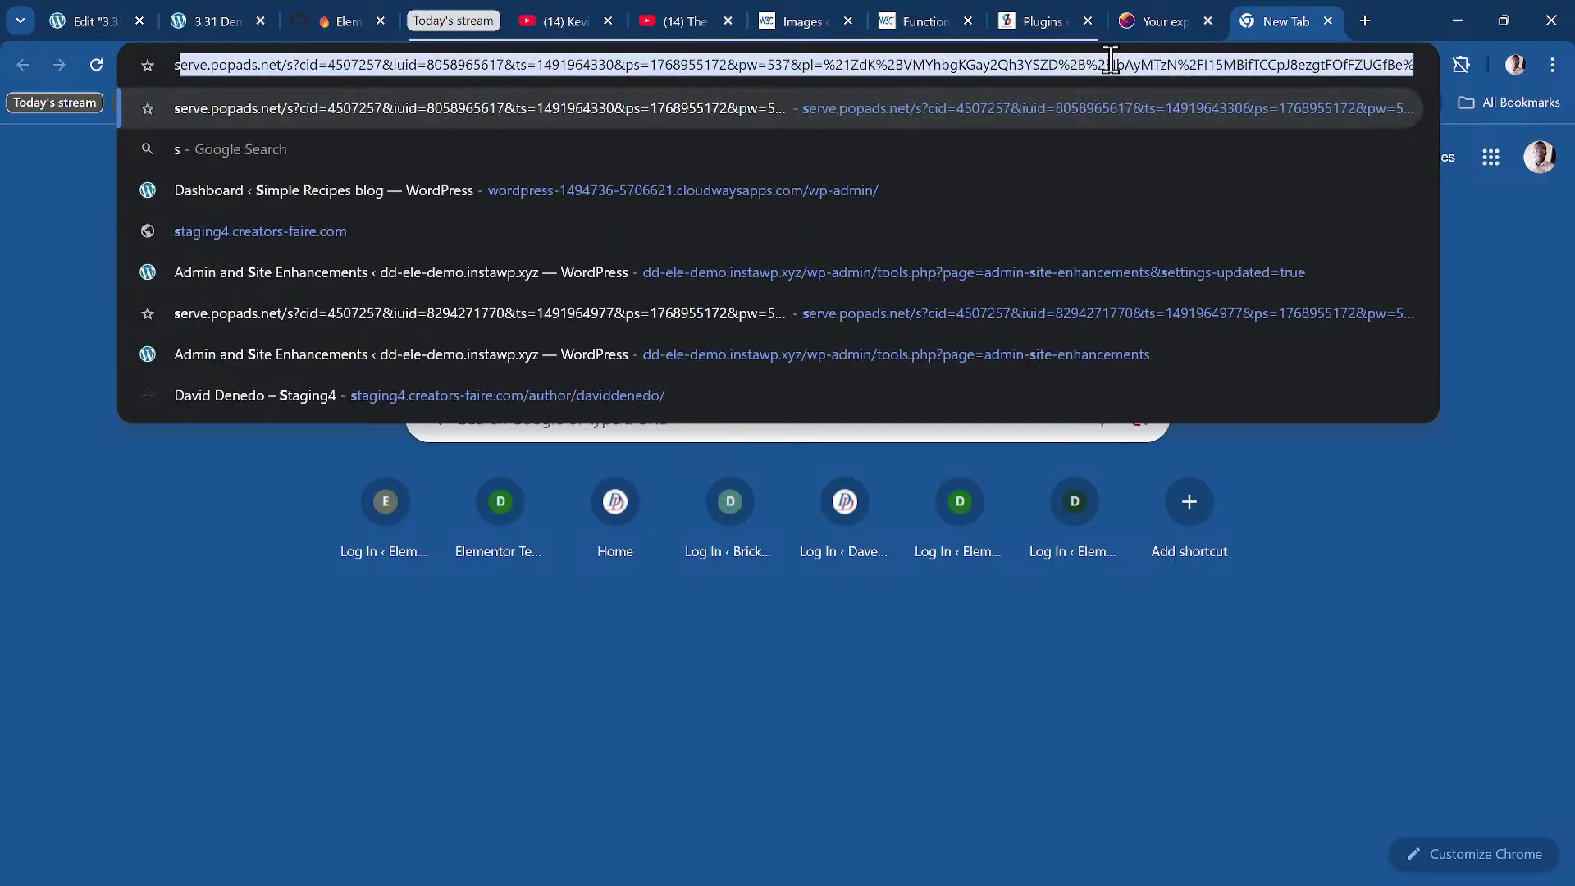
key("BackSpace")
key("BackSpace")
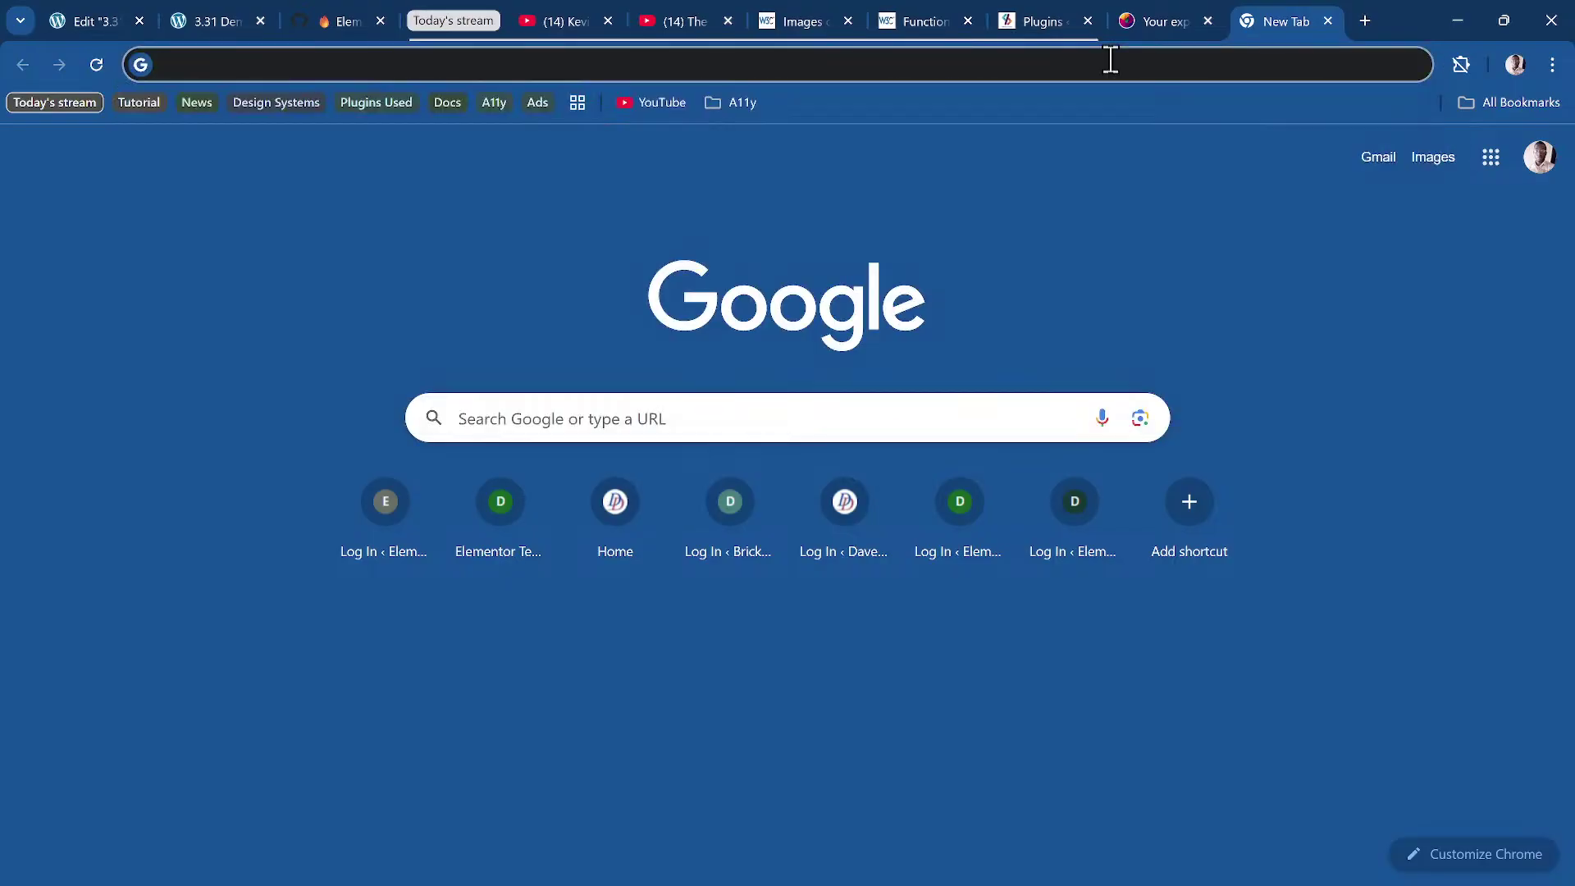
type("color s")
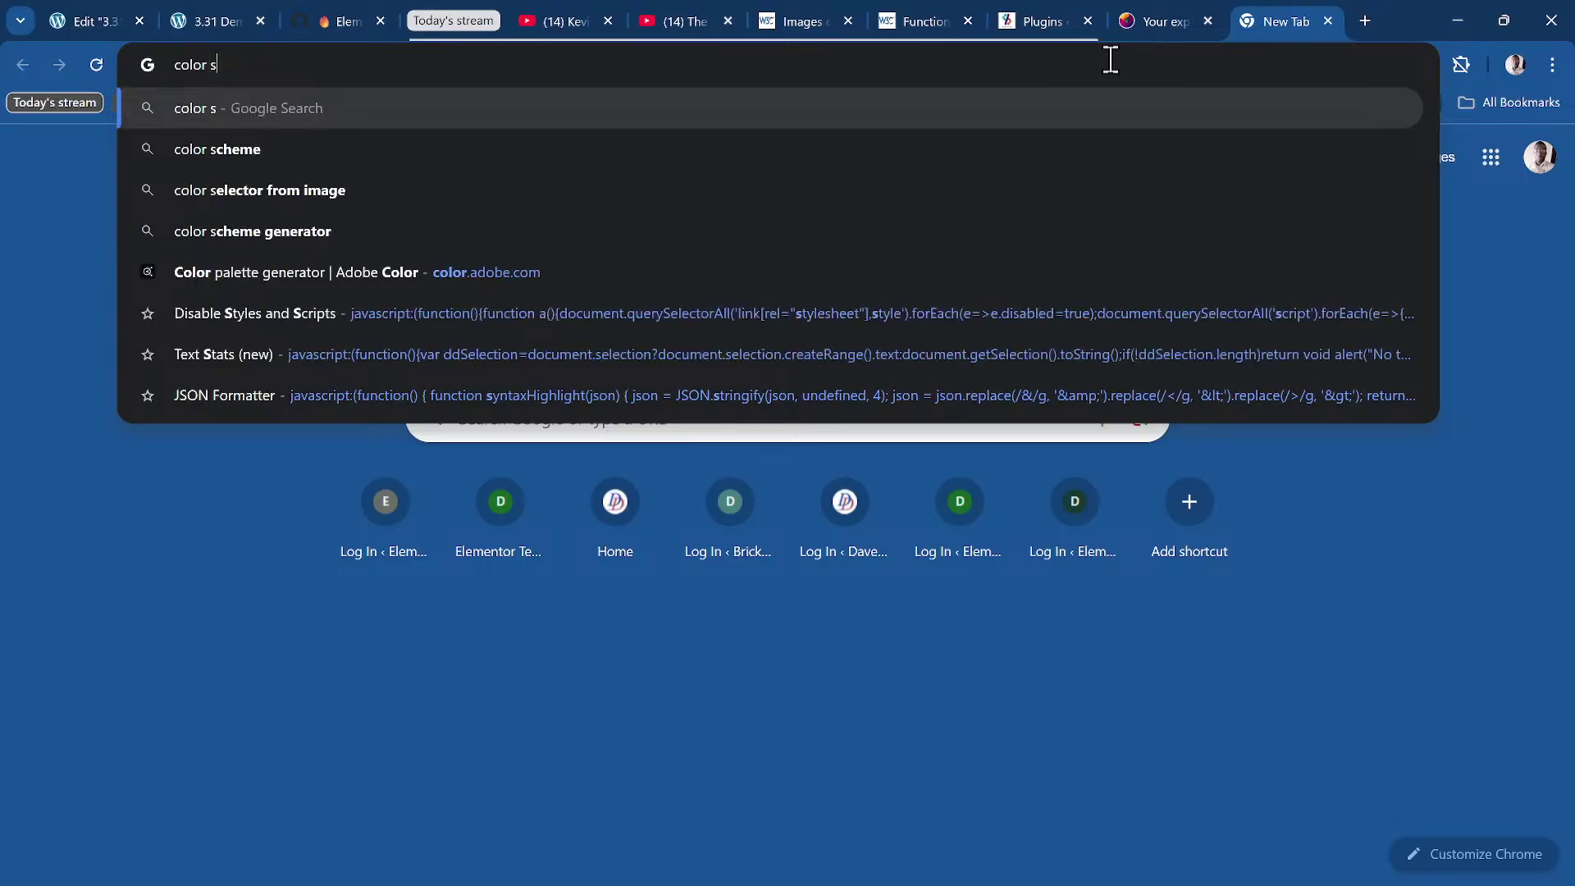
key("BackSpace")
type("pa")
key("BackSpace")
key("BackSpace")
key("BackSpace")
type("spc")
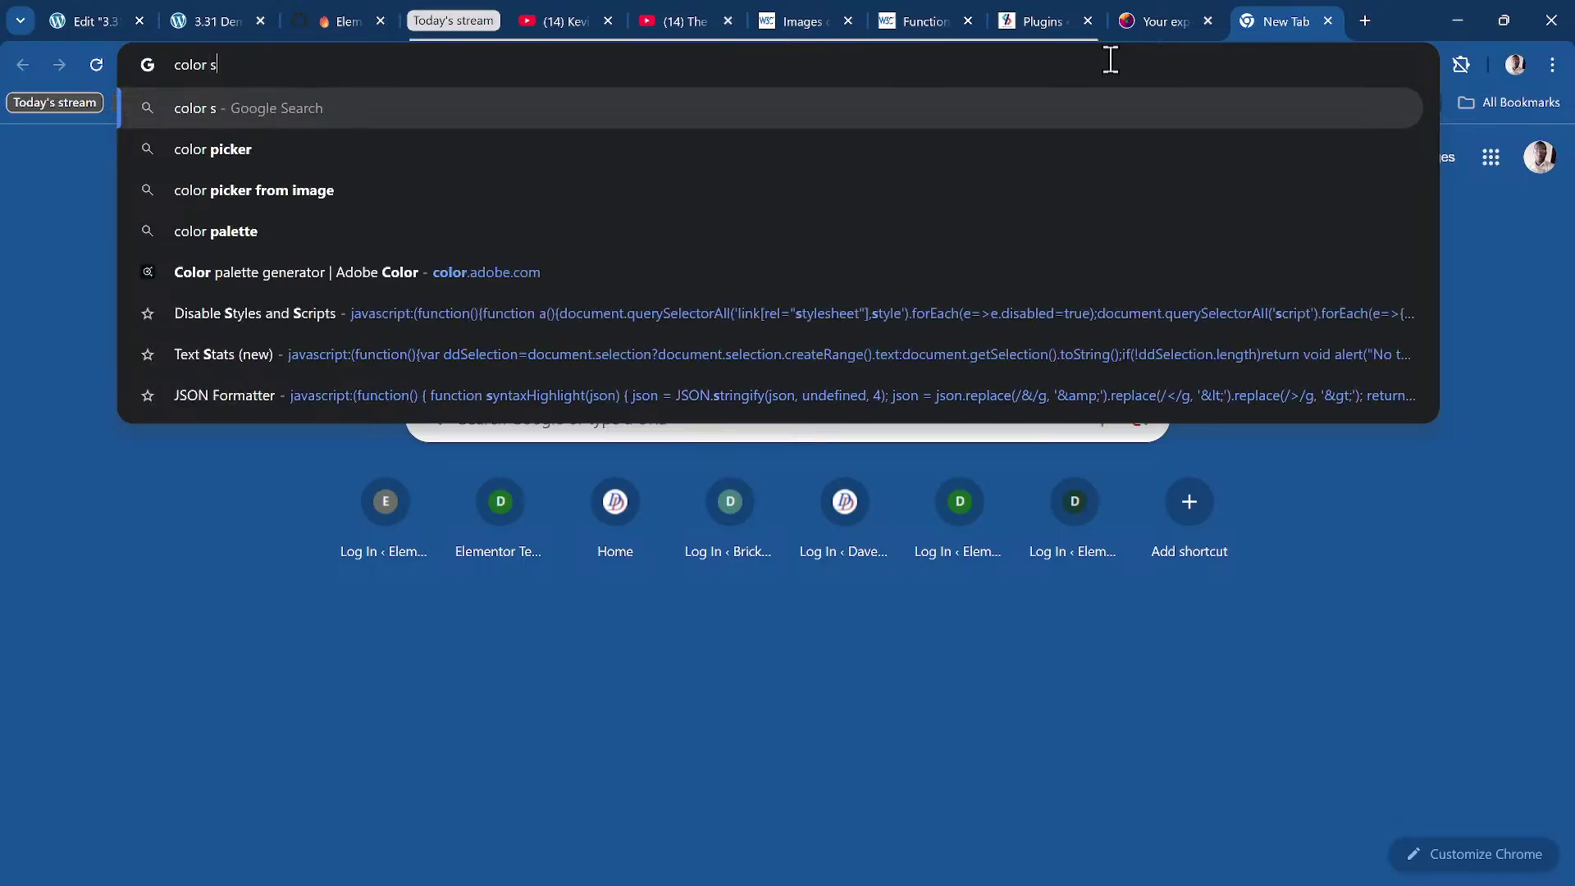
key("BackSpace")
type("aces css")
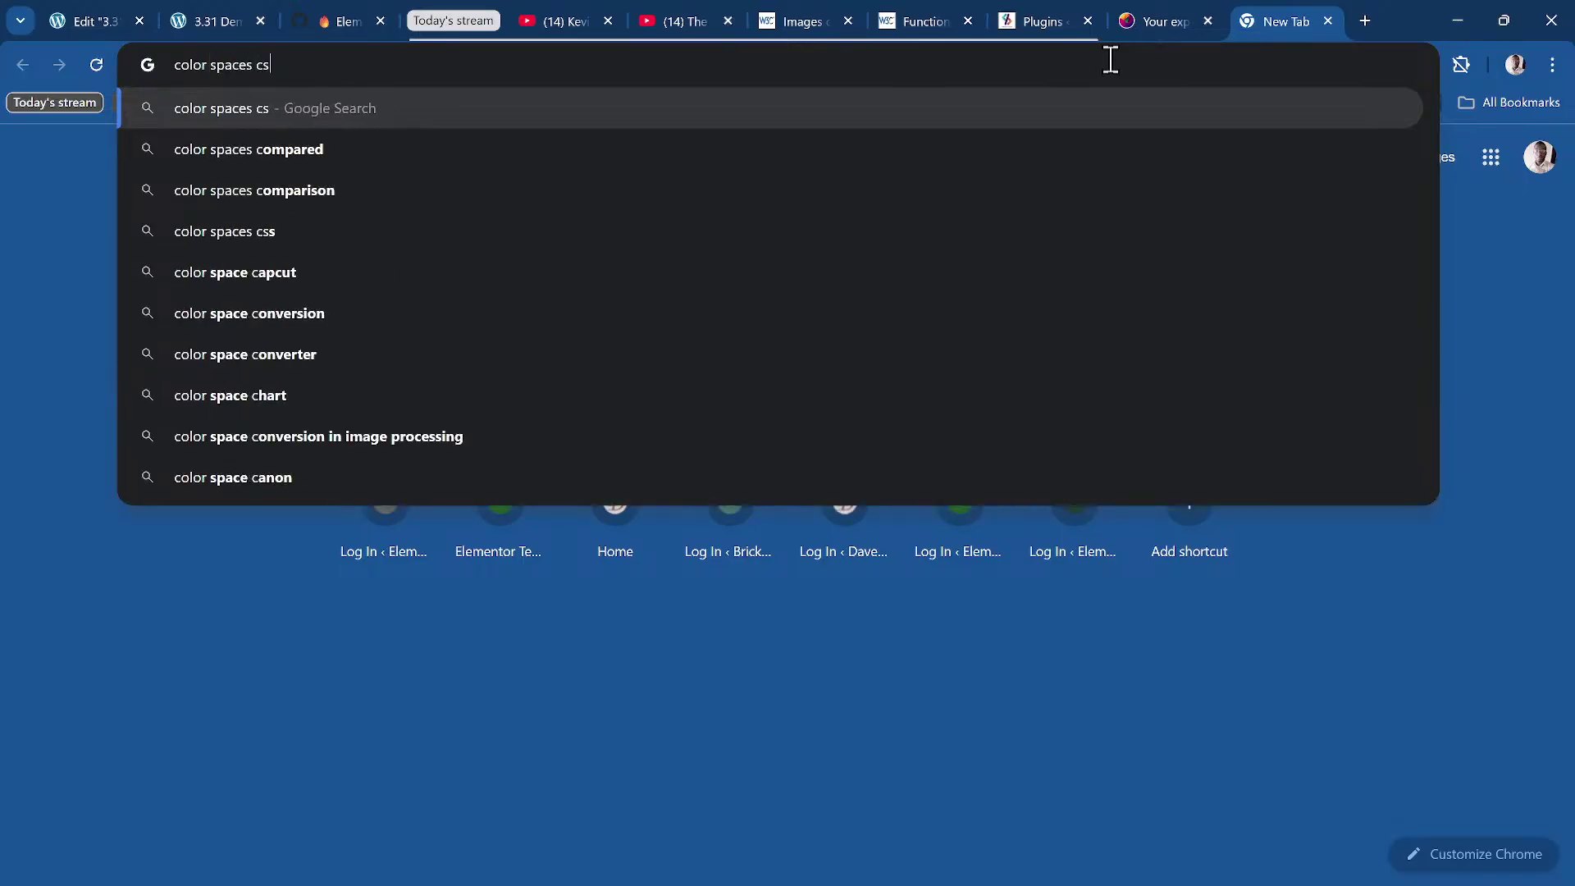
key("Return")
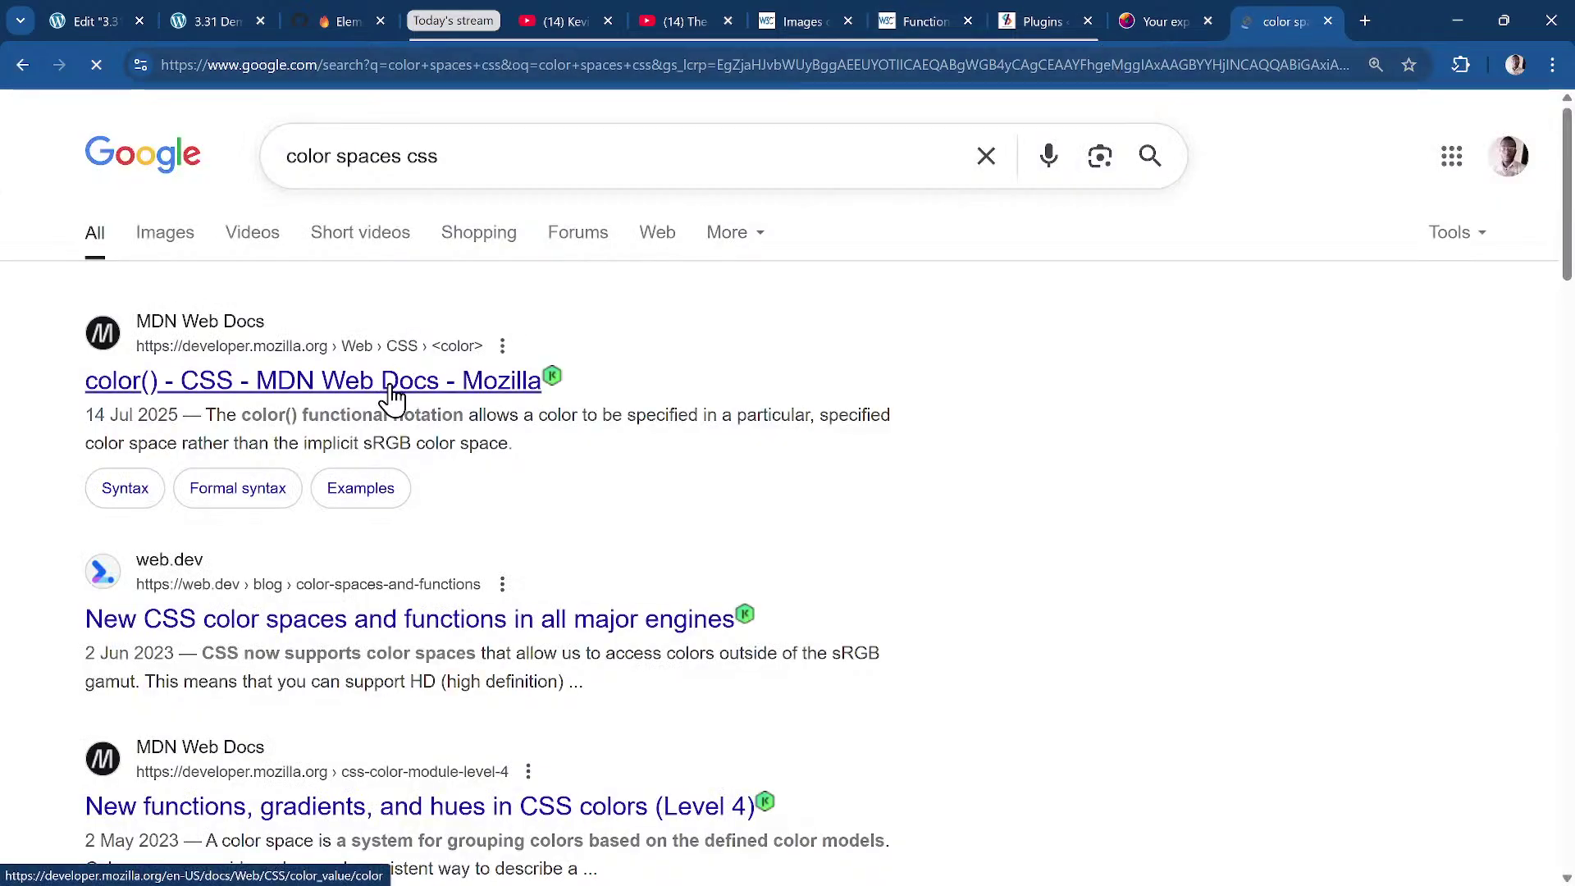
Skim the syntax section of the MDN color() reference and return to the search results.
left_click(391, 384)
scroll(877, 353, "down", 5)
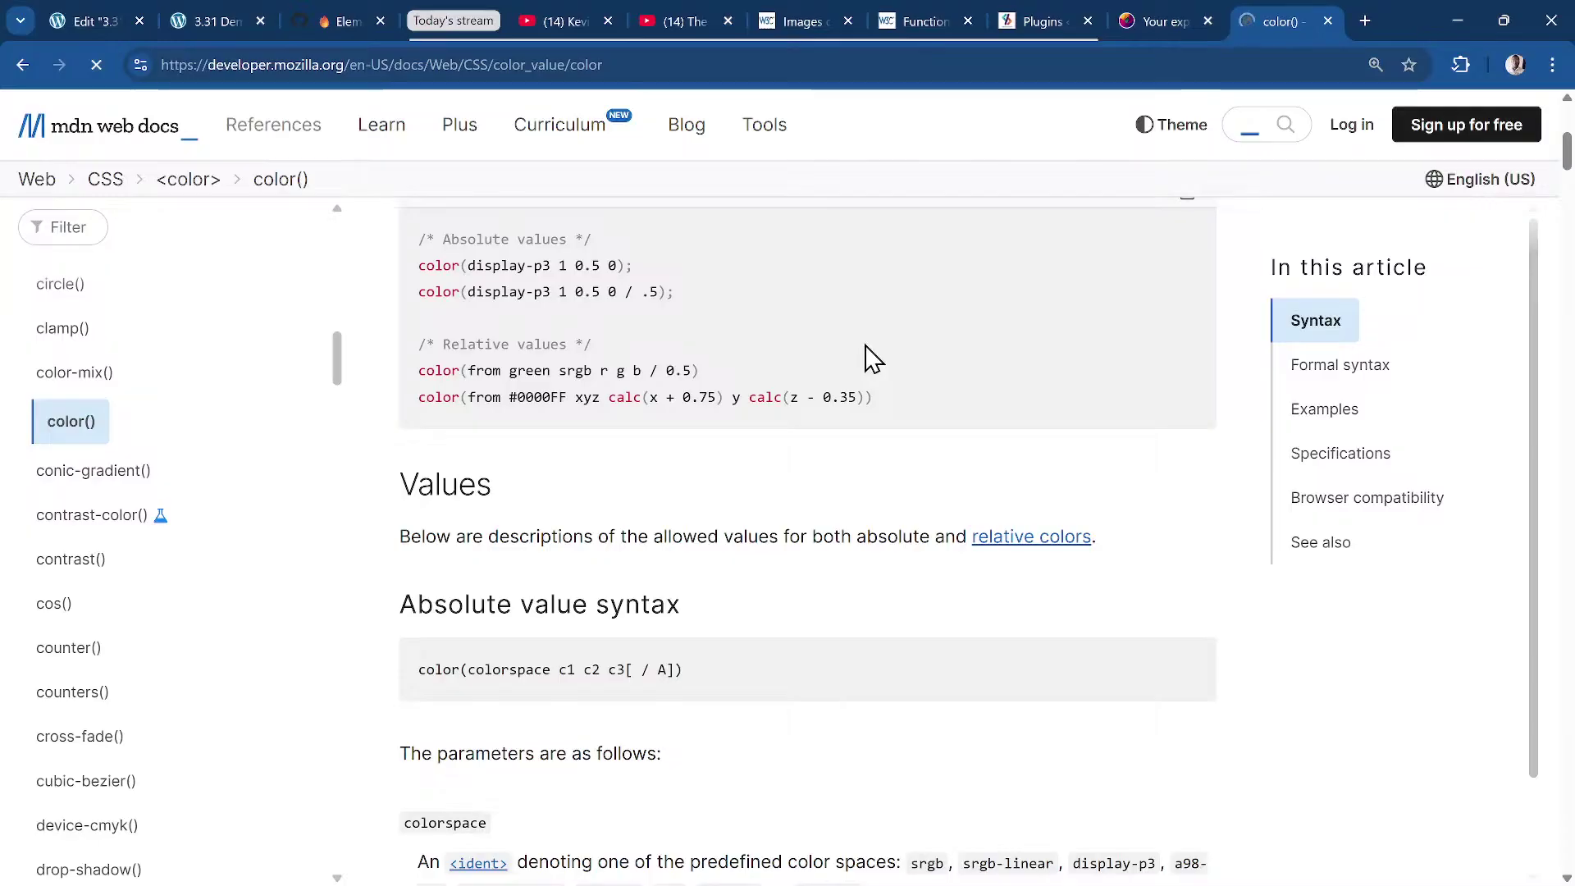
left_click(22, 65)
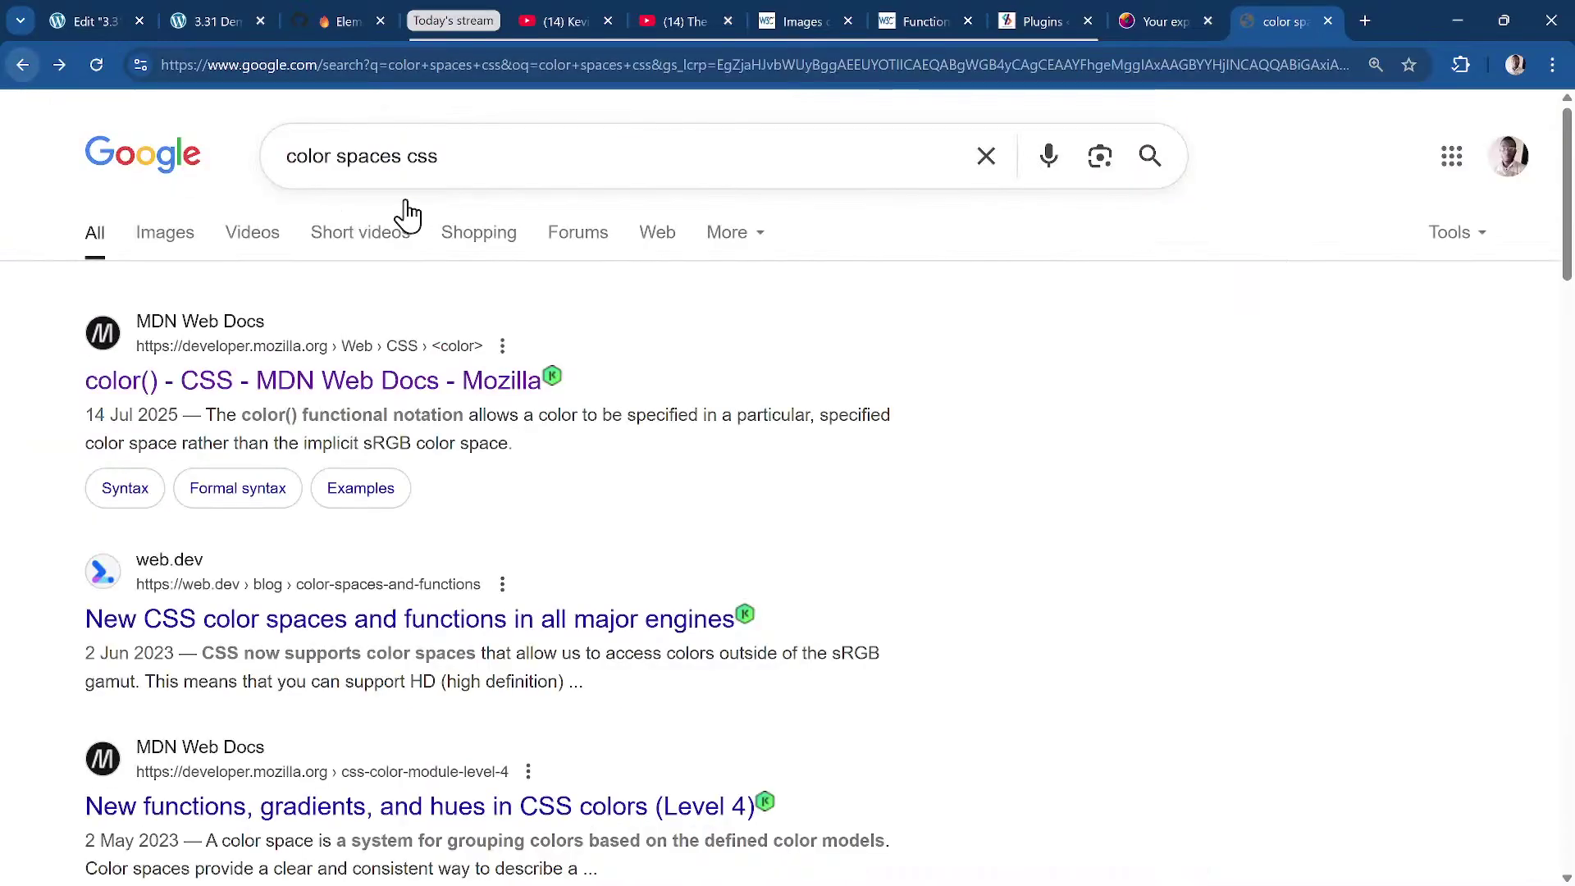
Refine the search to "color spaces css hex hsl oklch" and look through the results.
left_click(524, 168)
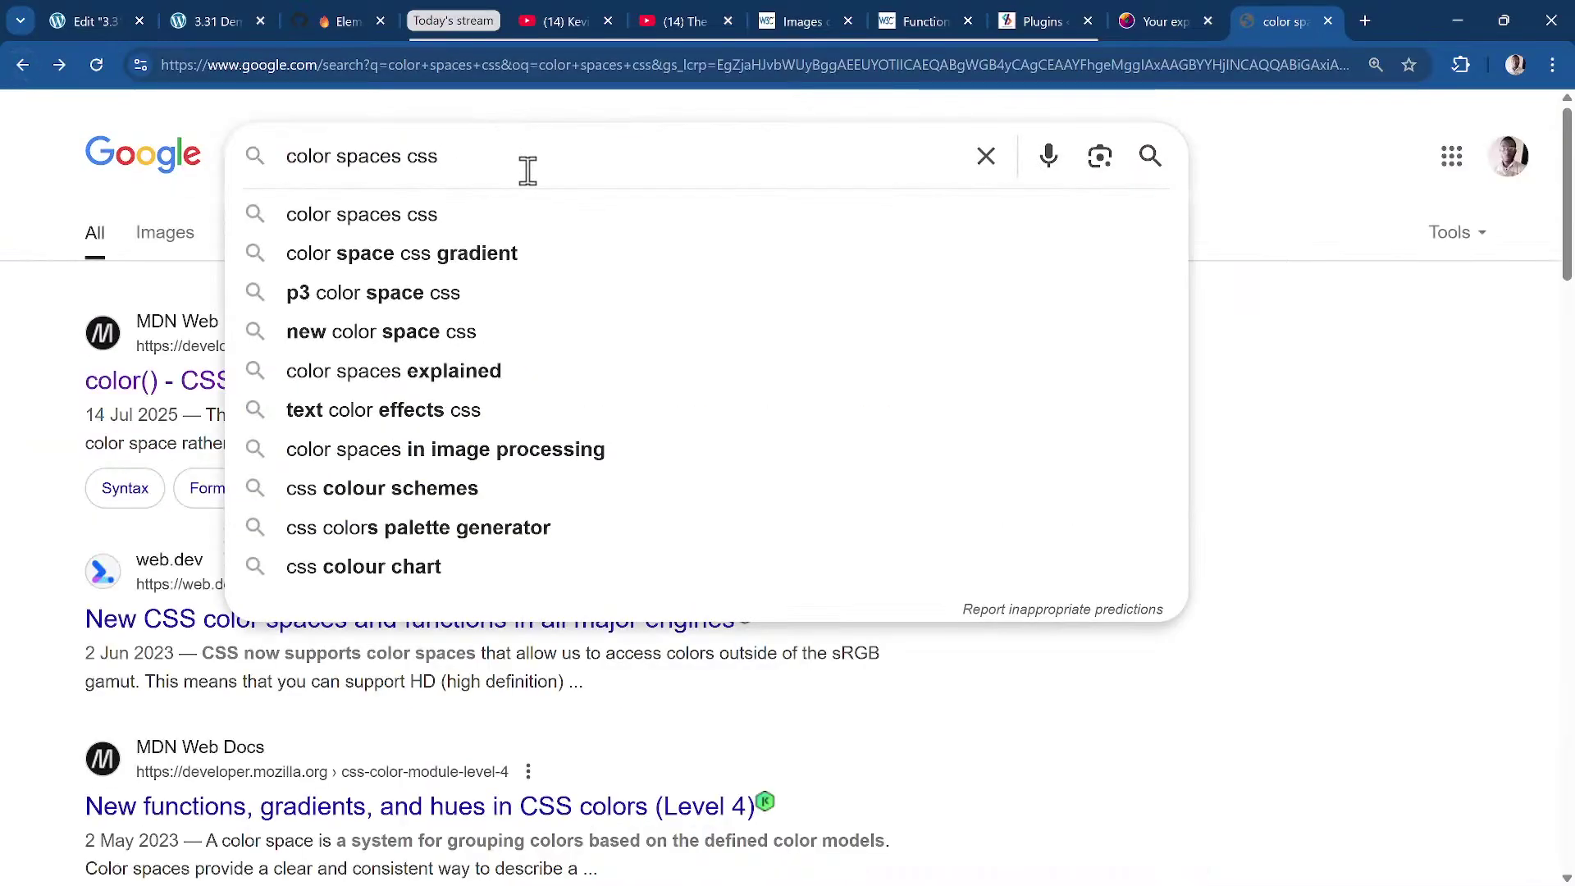
type("hex")
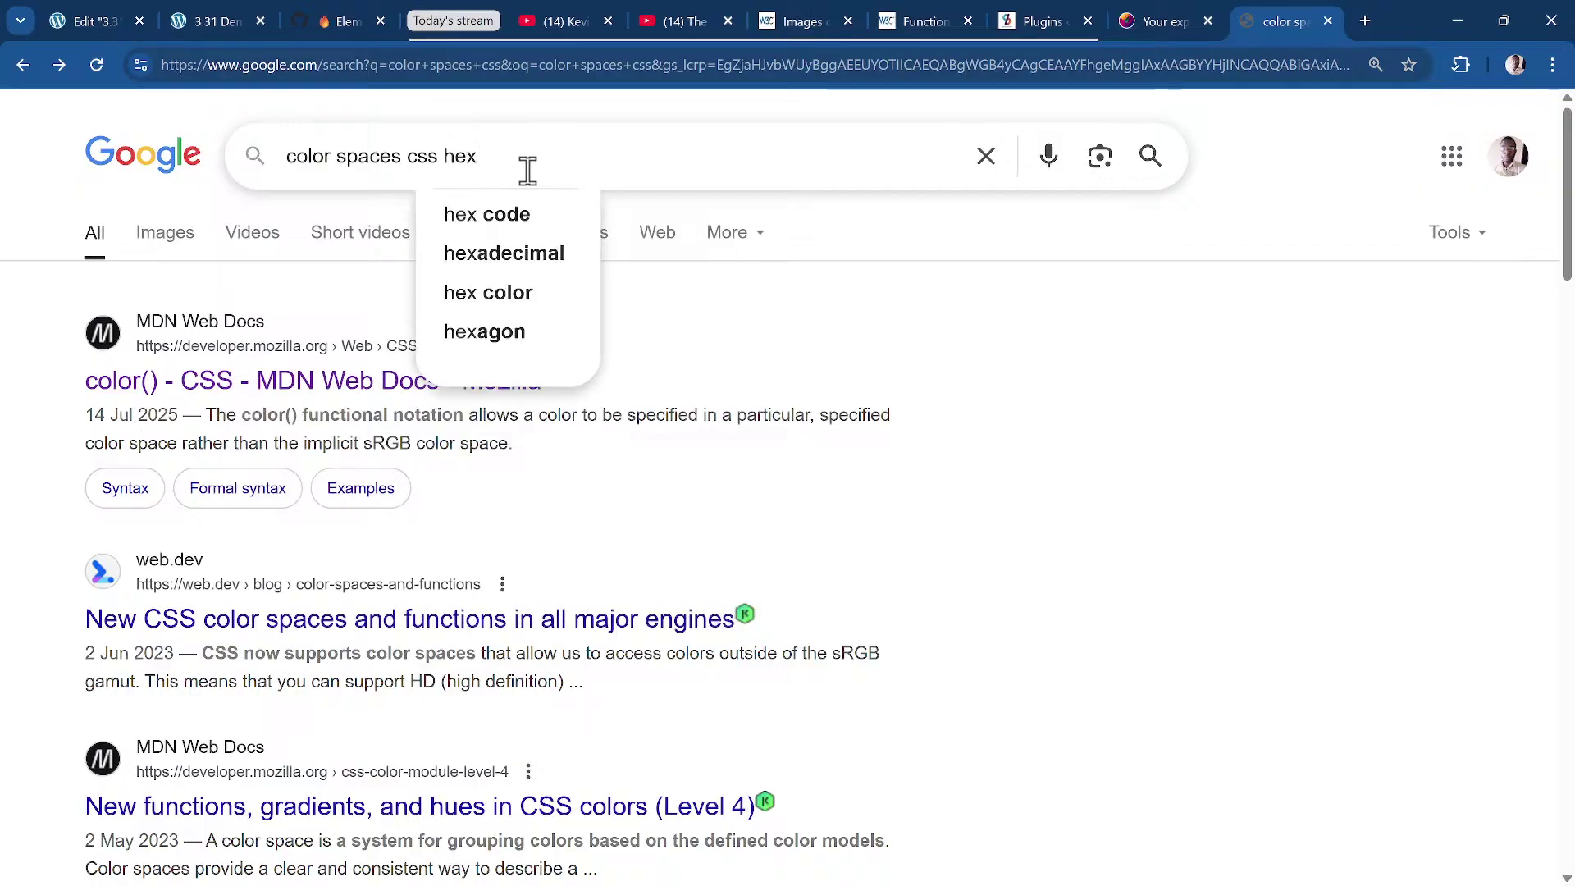
type(" hsl ")
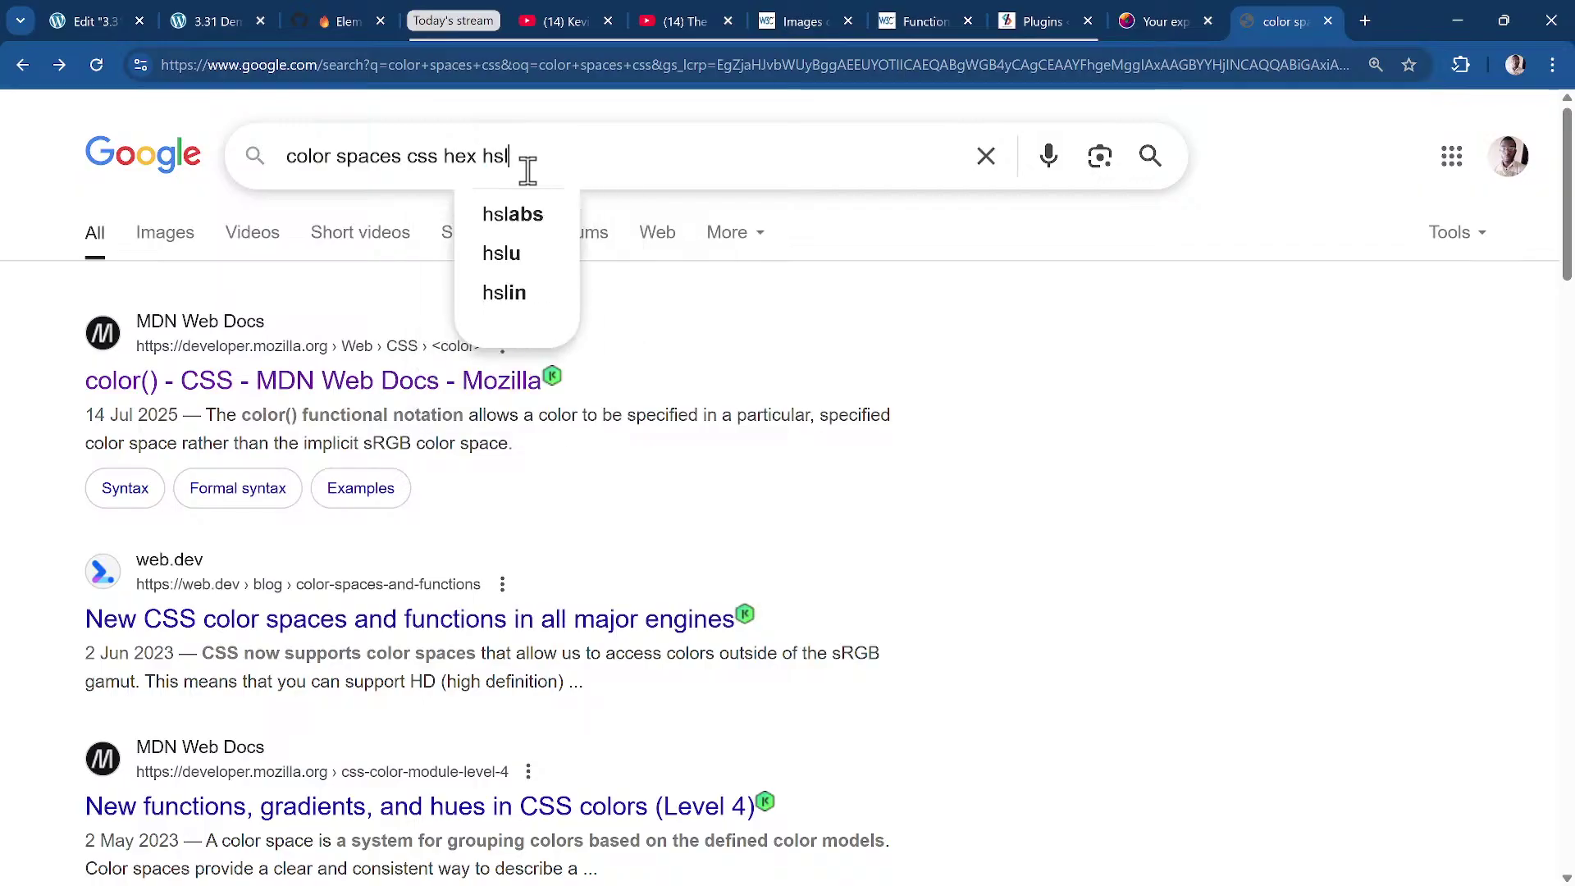
type("ok")
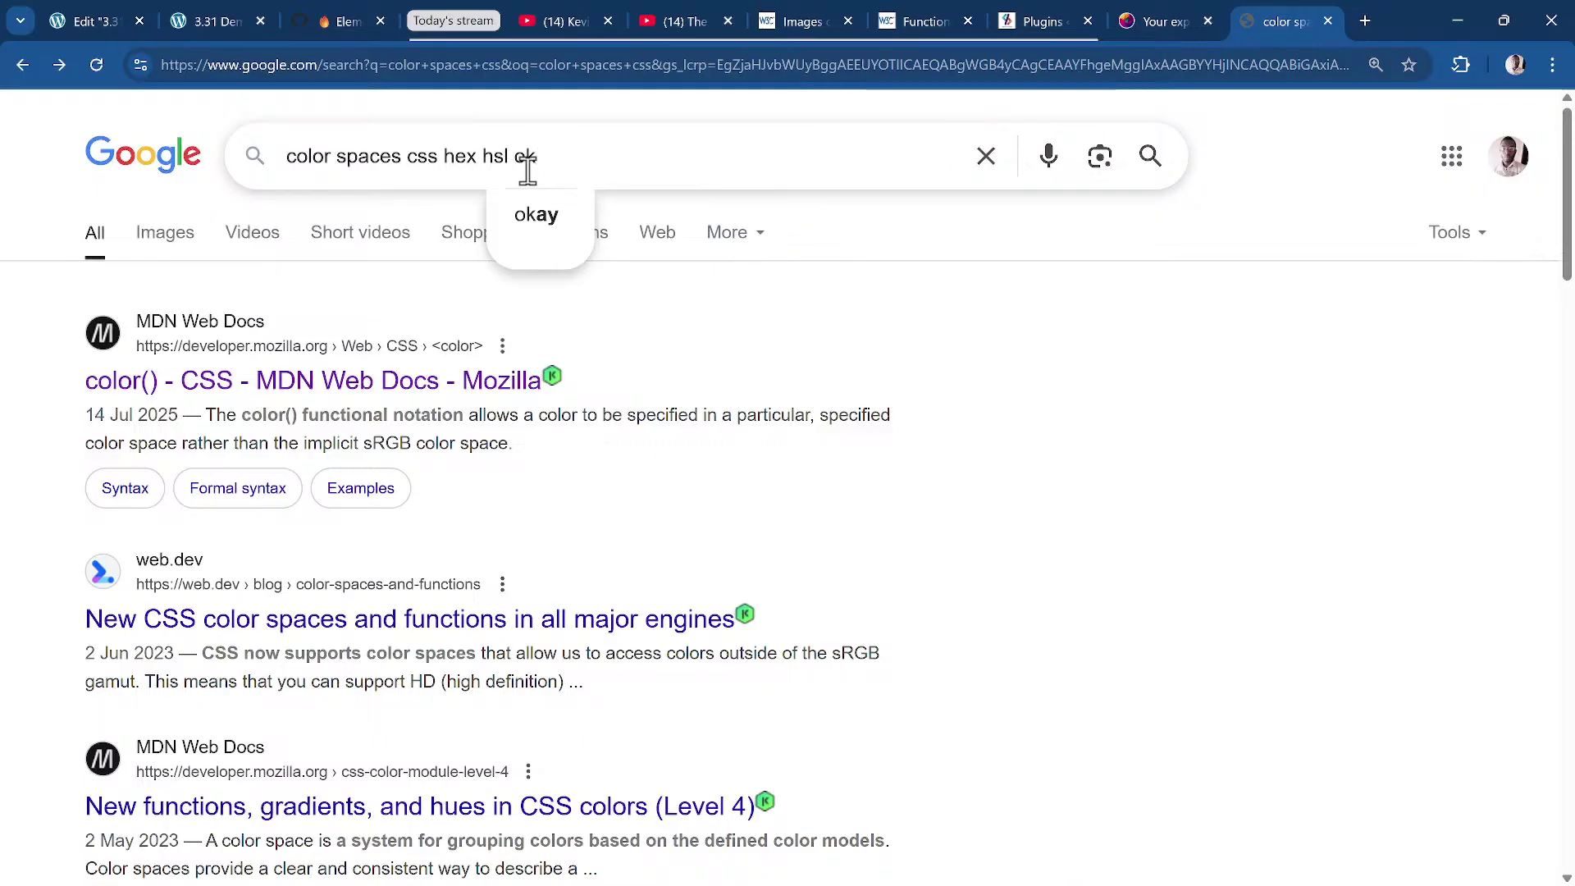
type("lch")
key("Return")
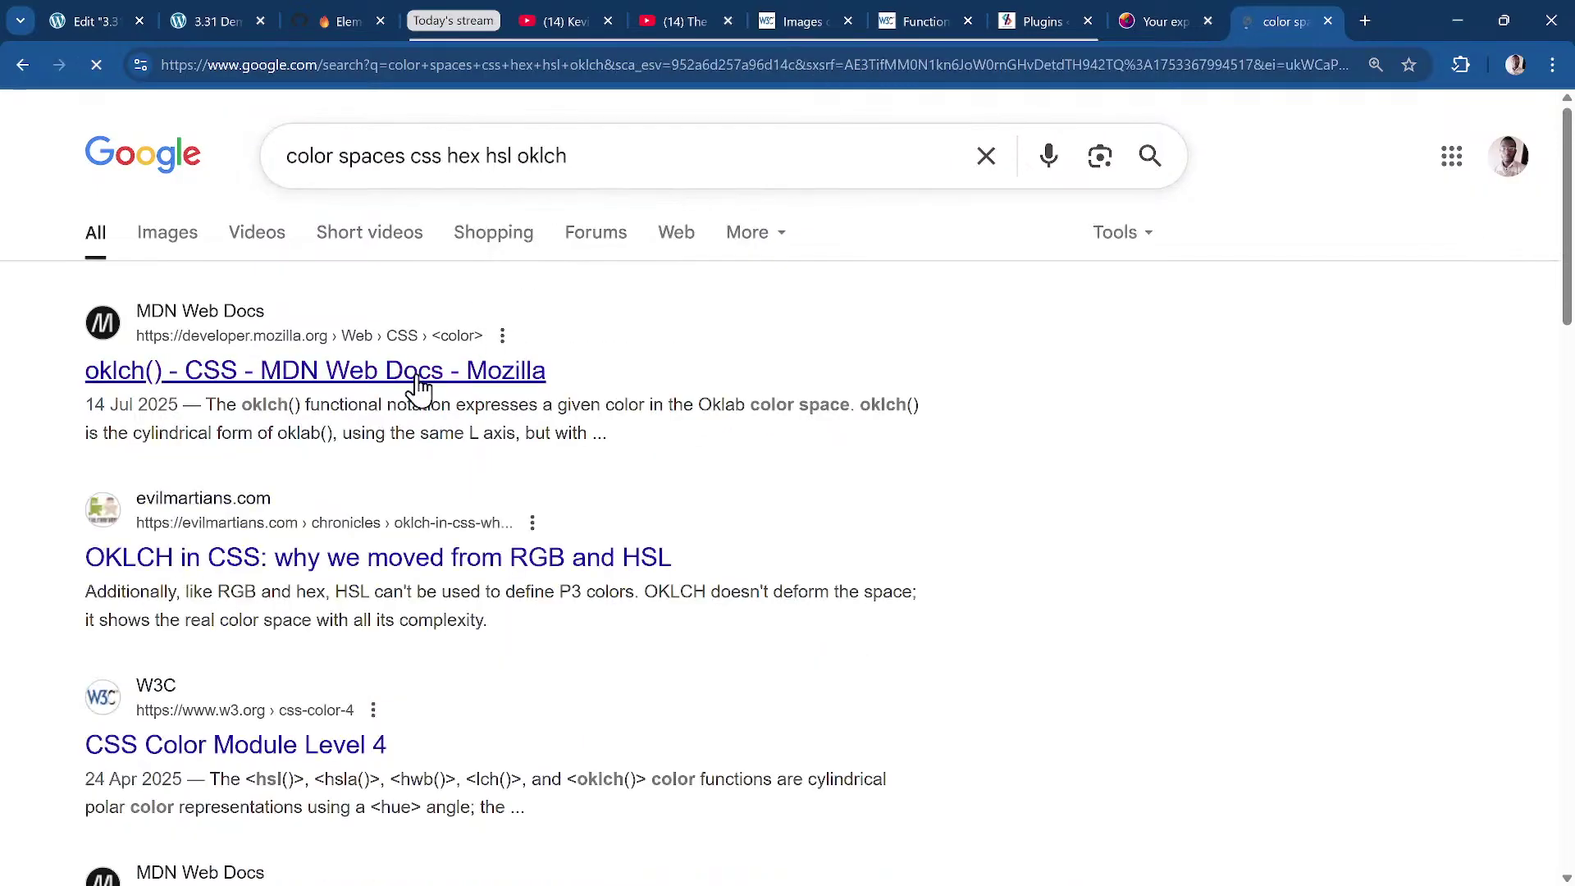
scroll(352, 394, "down", 2)
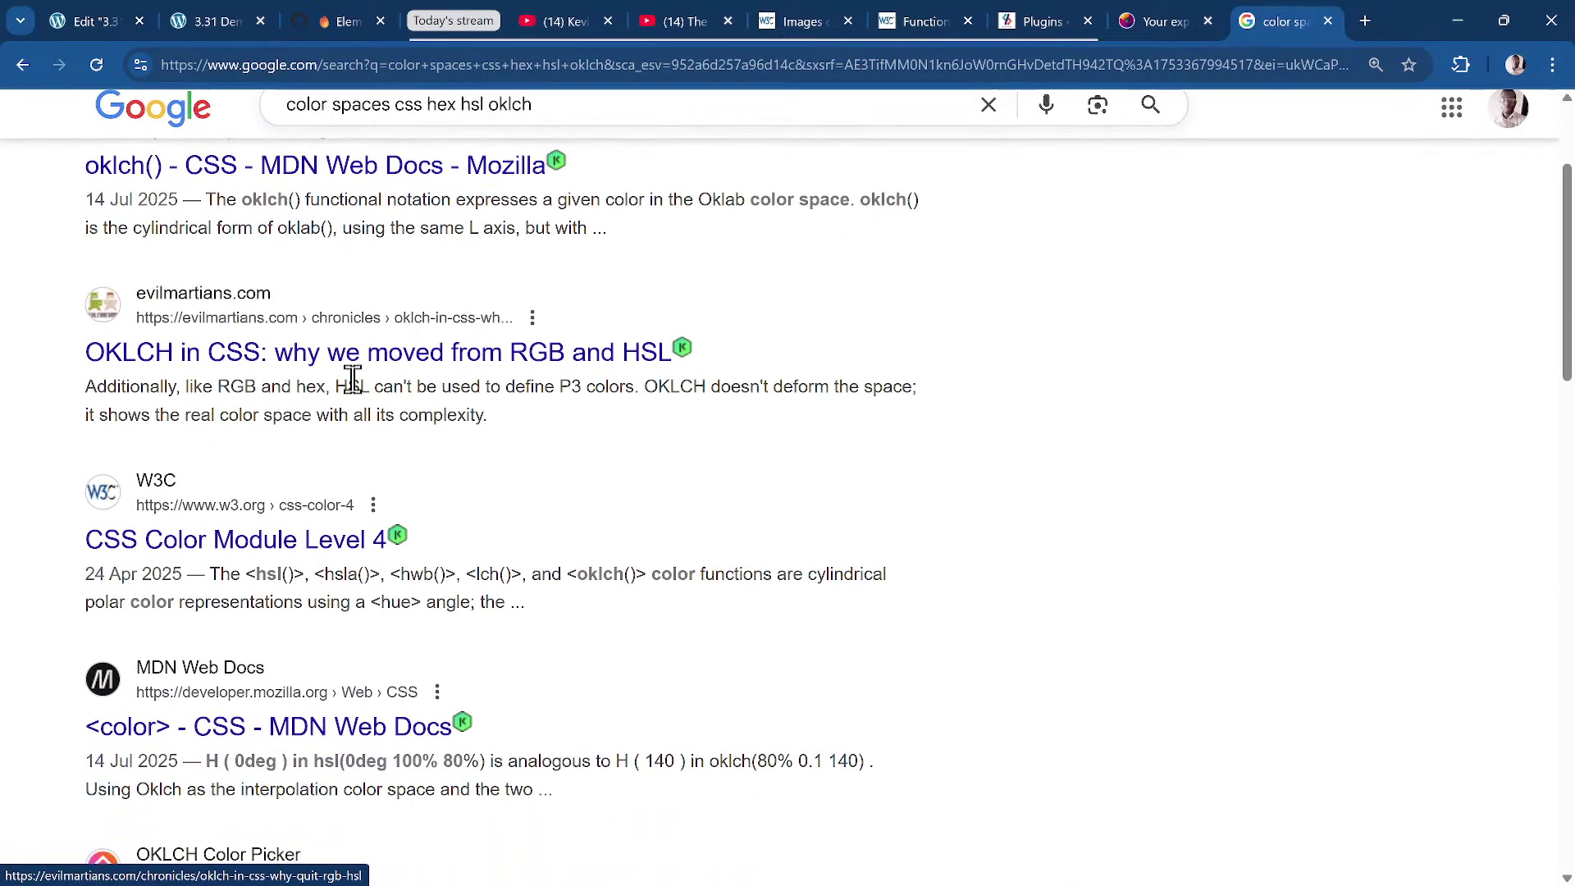
scroll(365, 427, "down", 1)
scroll(377, 459, "down", 4)
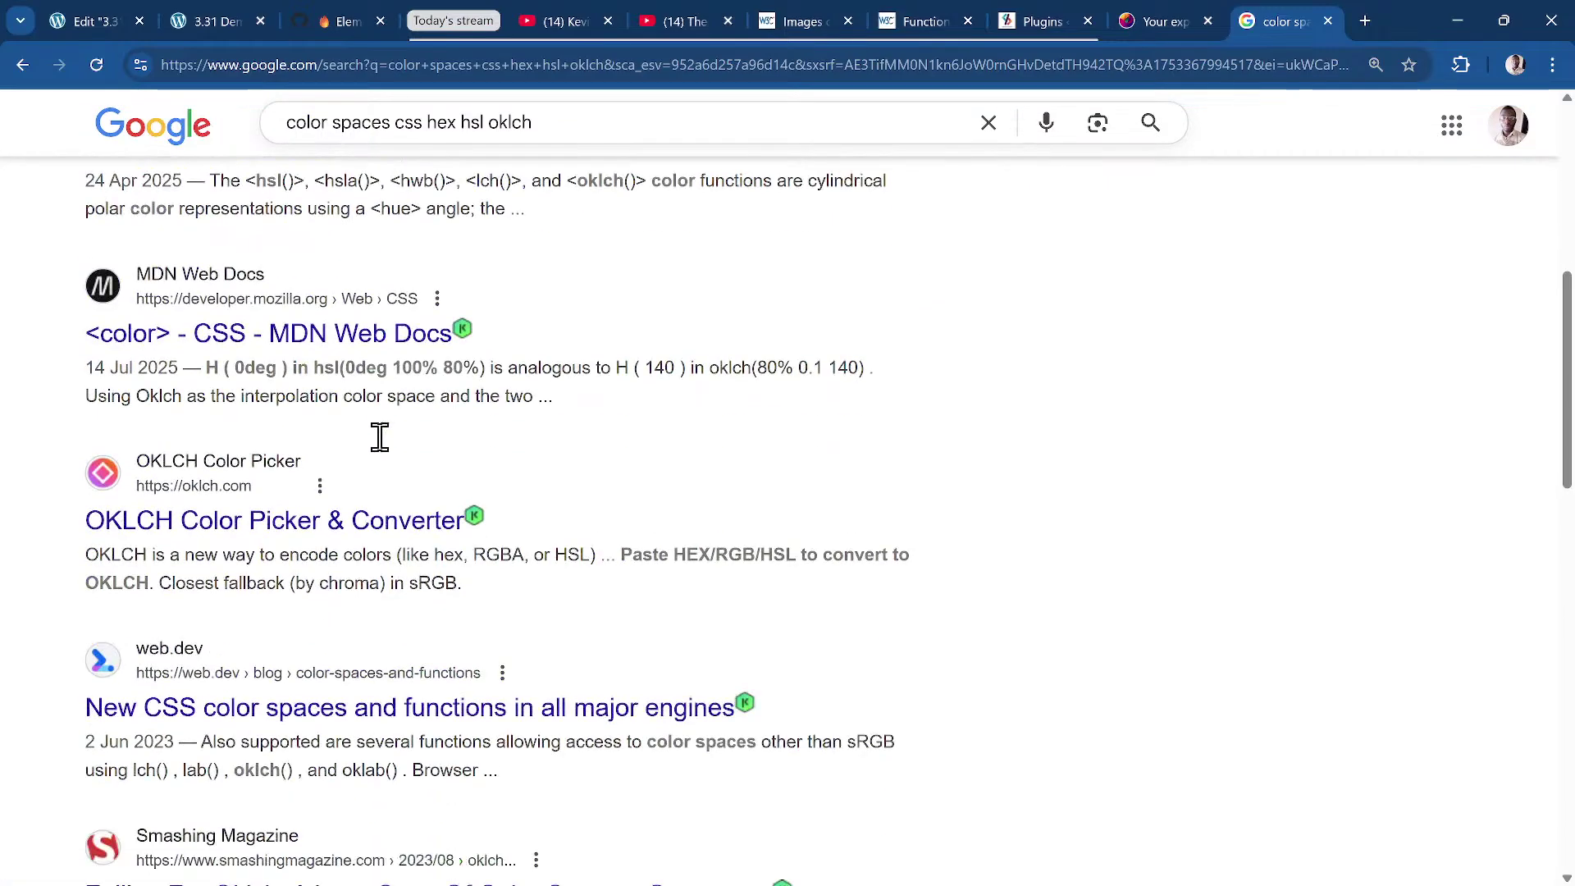
Switch from the Google results to the Claude chat window and maximise it.
scroll(386, 439, "down", 1)
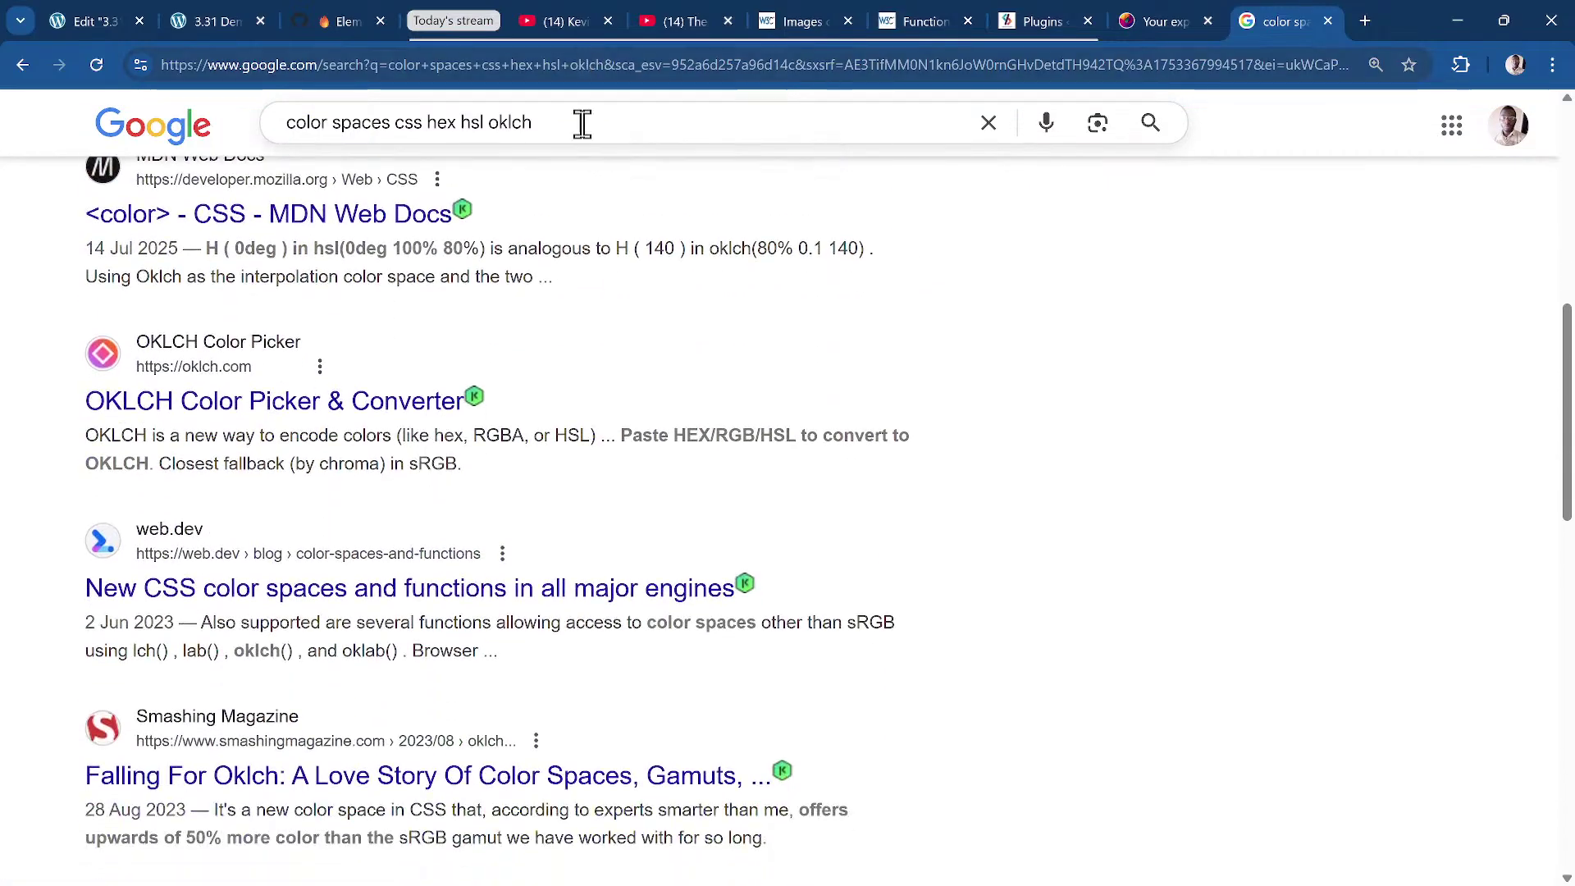
left_click_drag(582, 123, 440, 183)
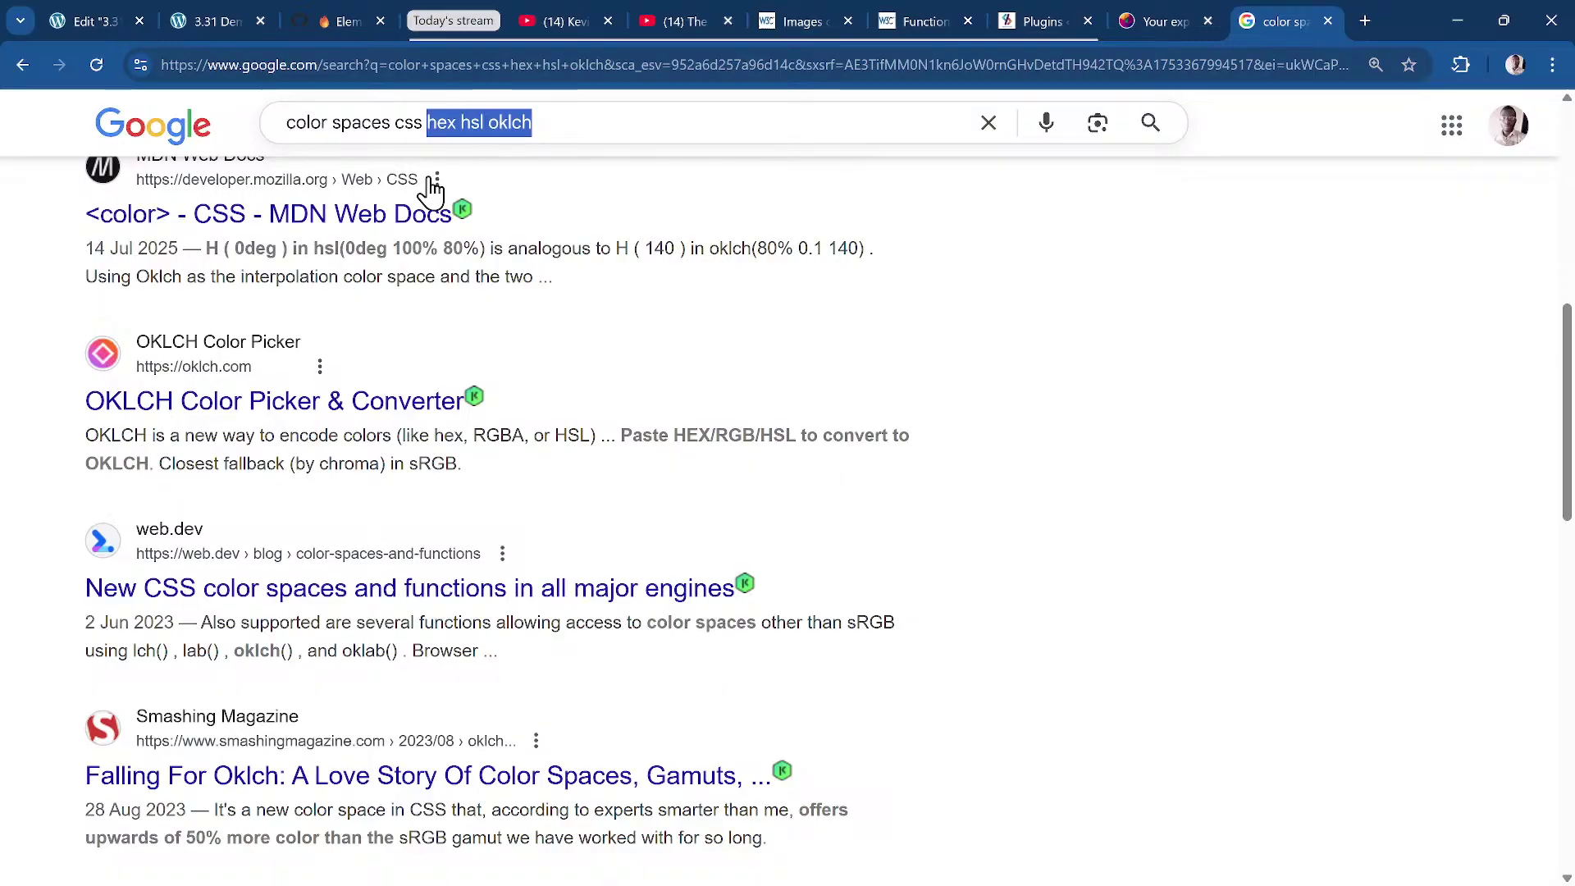
key("alt+Tab")
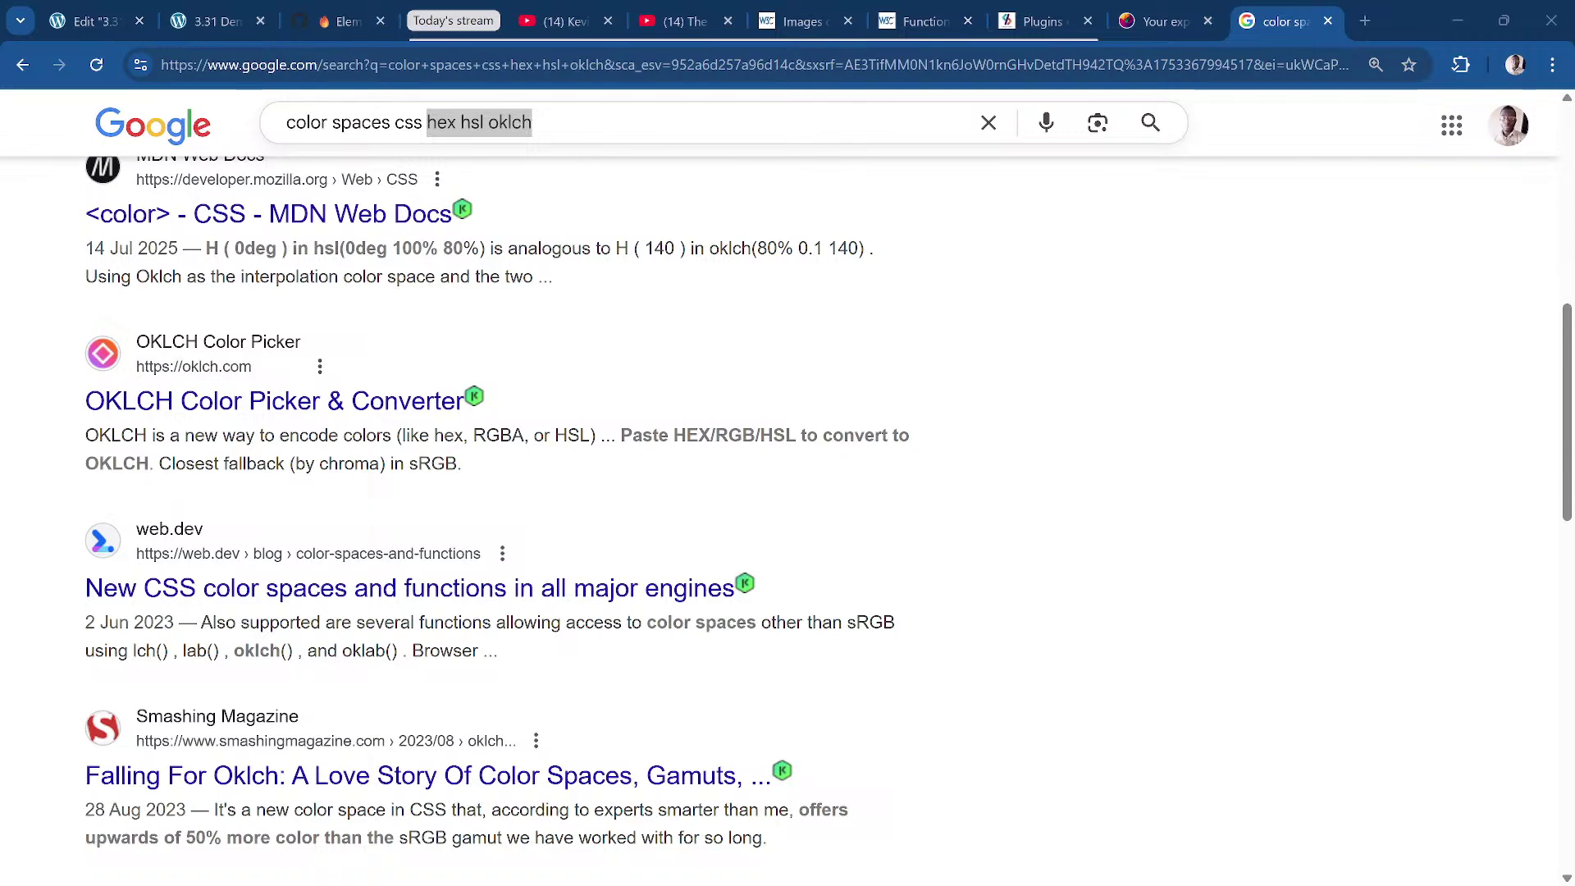
left_click_drag(1026, 317, 928, 164)
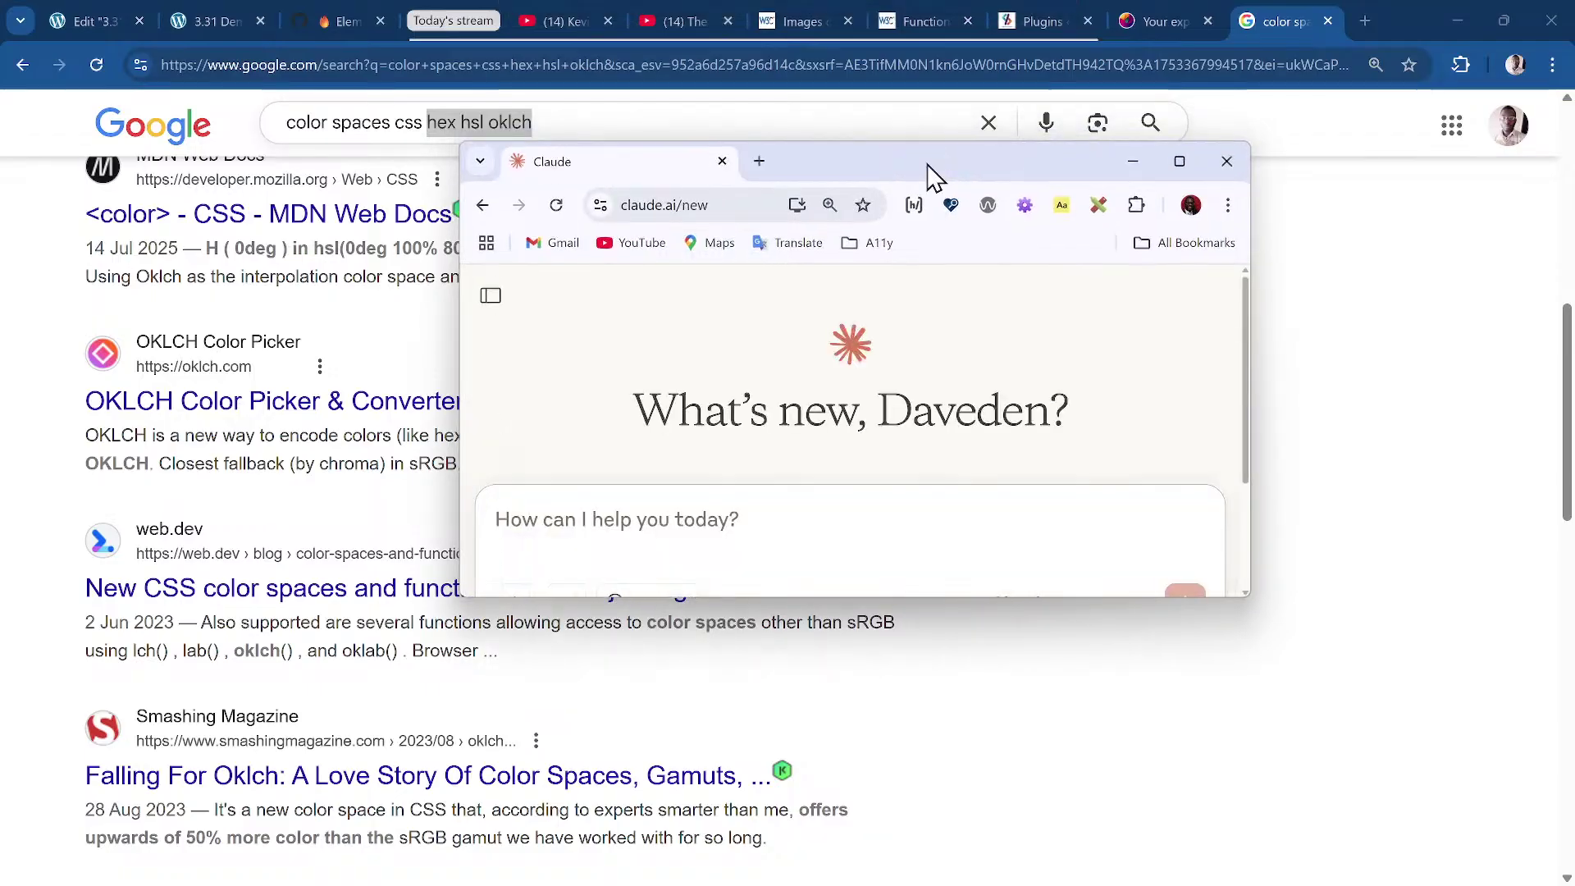
double_click(928, 165)
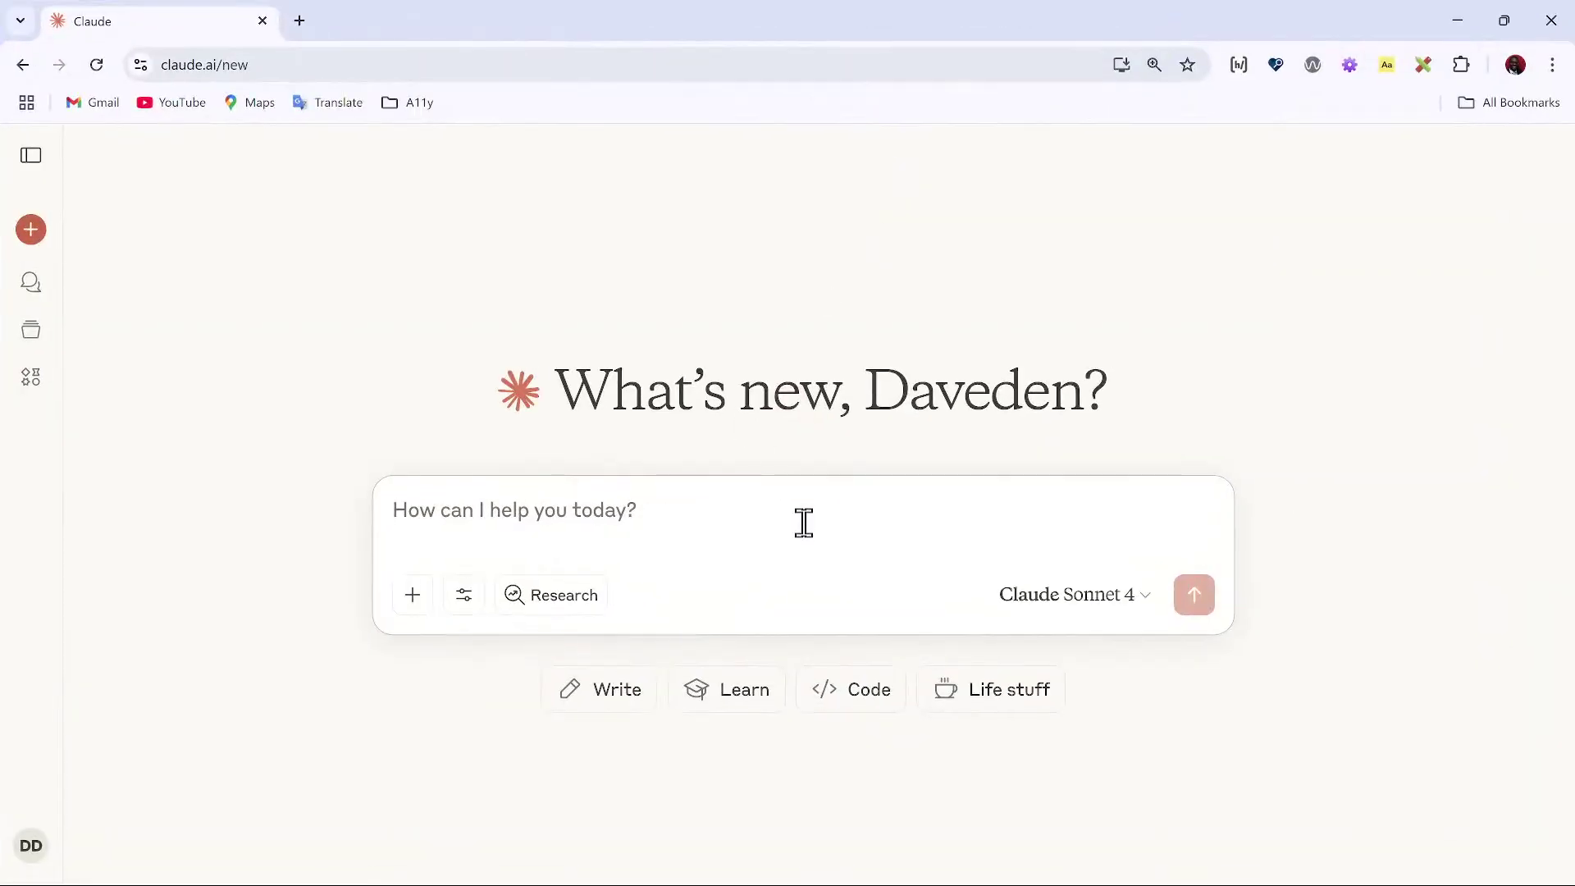
type("H")
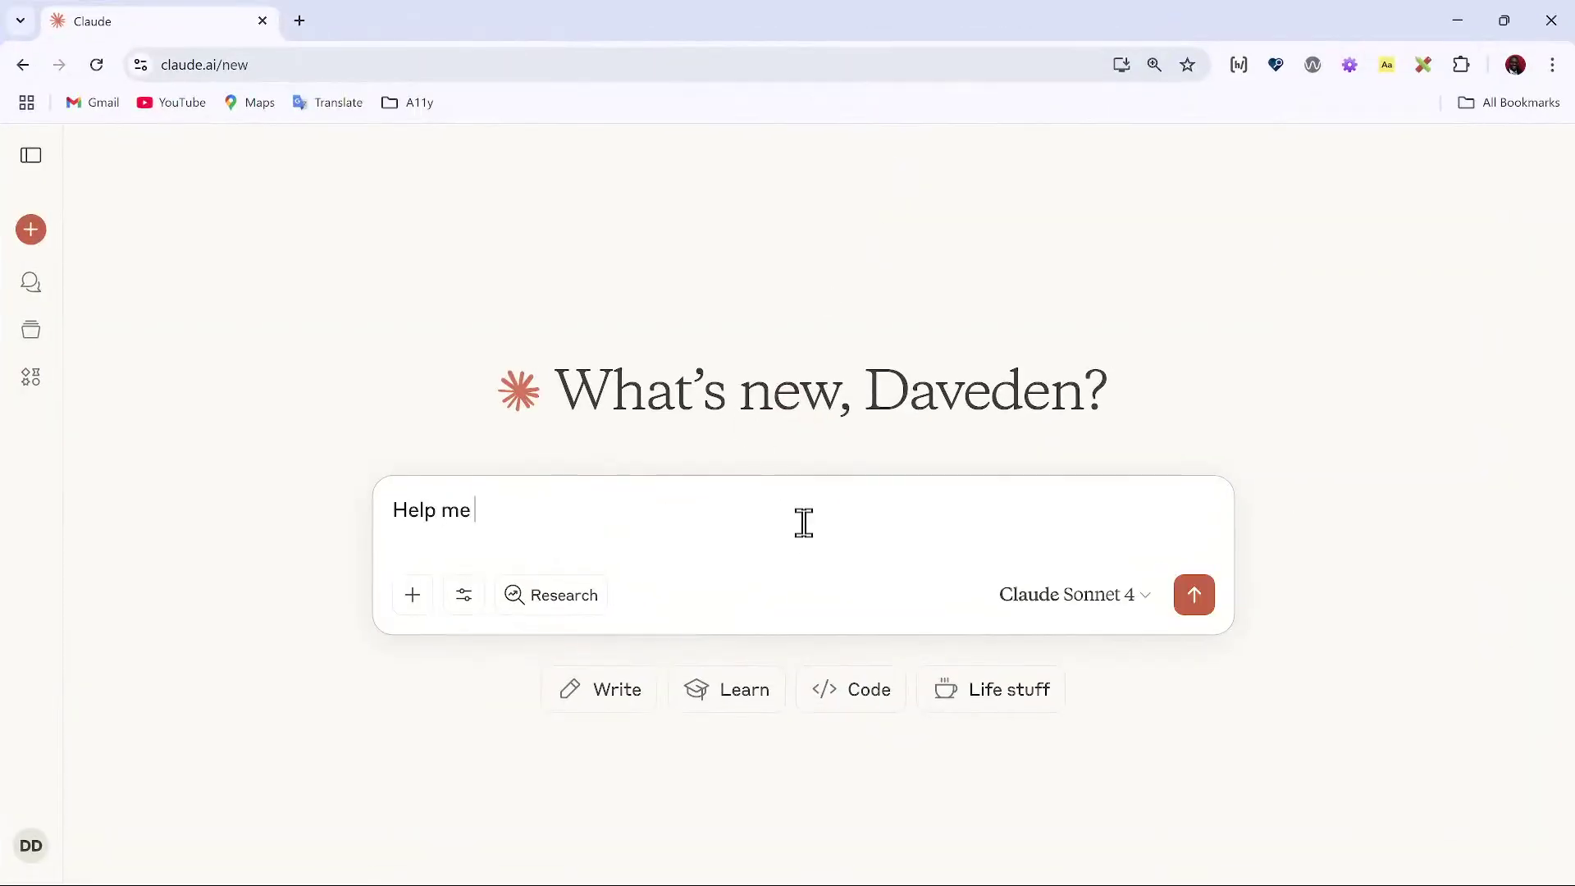
type("elp me")
key("BackSpace")
key("BackSpace")
key("BackSpace")
key("BackSpace")
key("BackSpace")
key("BackSpace")
key("BackSpace")
Ask Claude "What are the valid colour schemes in css like hsl oklch and so on".
type("What are the valid")
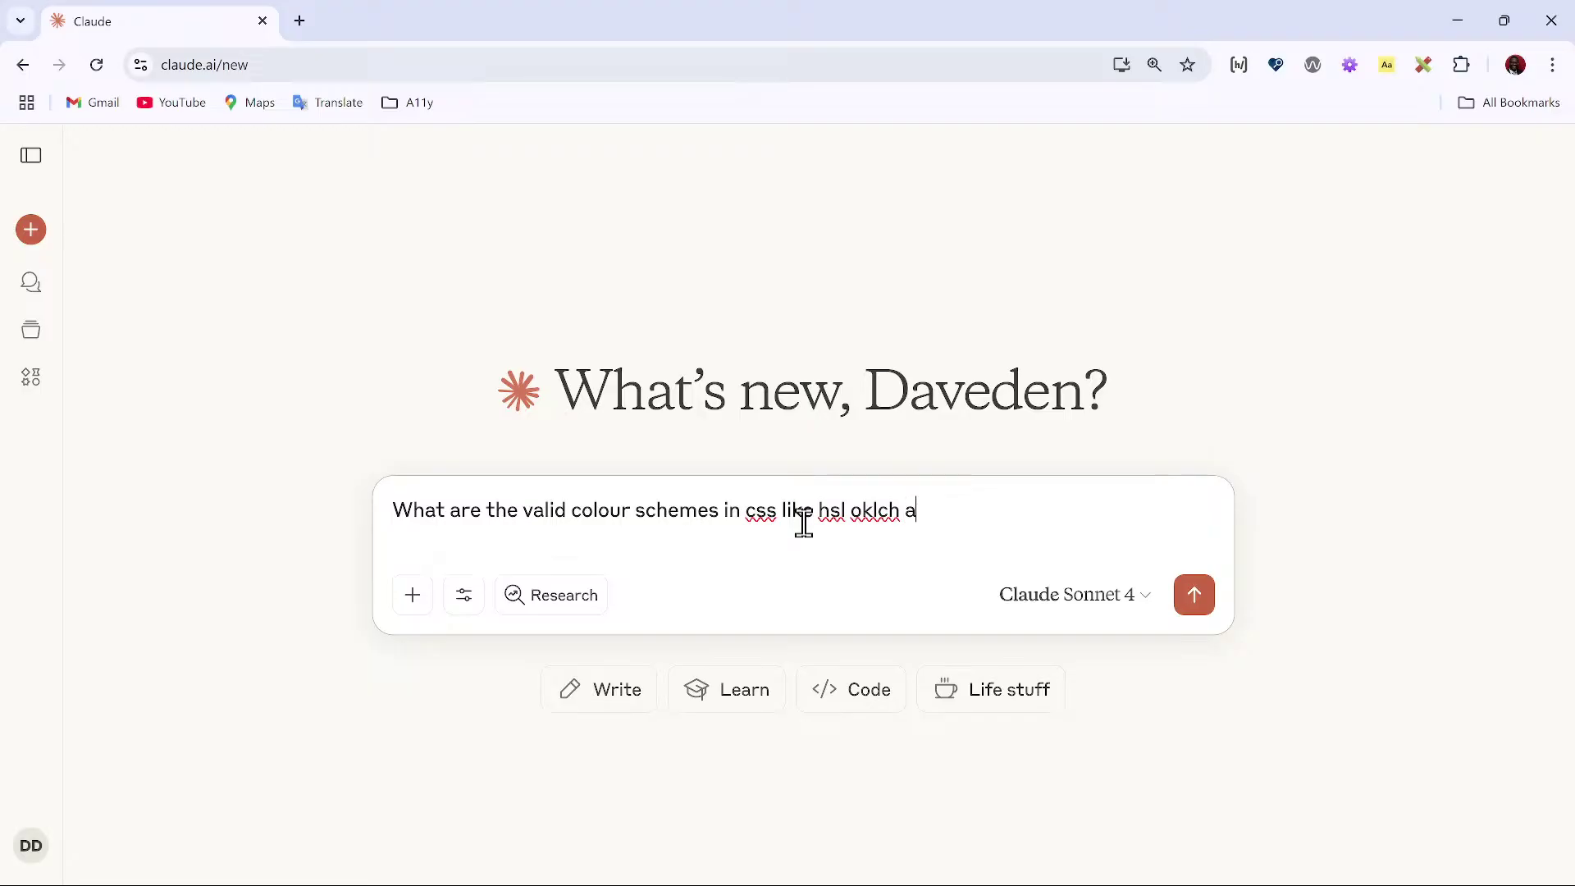
key("Return")
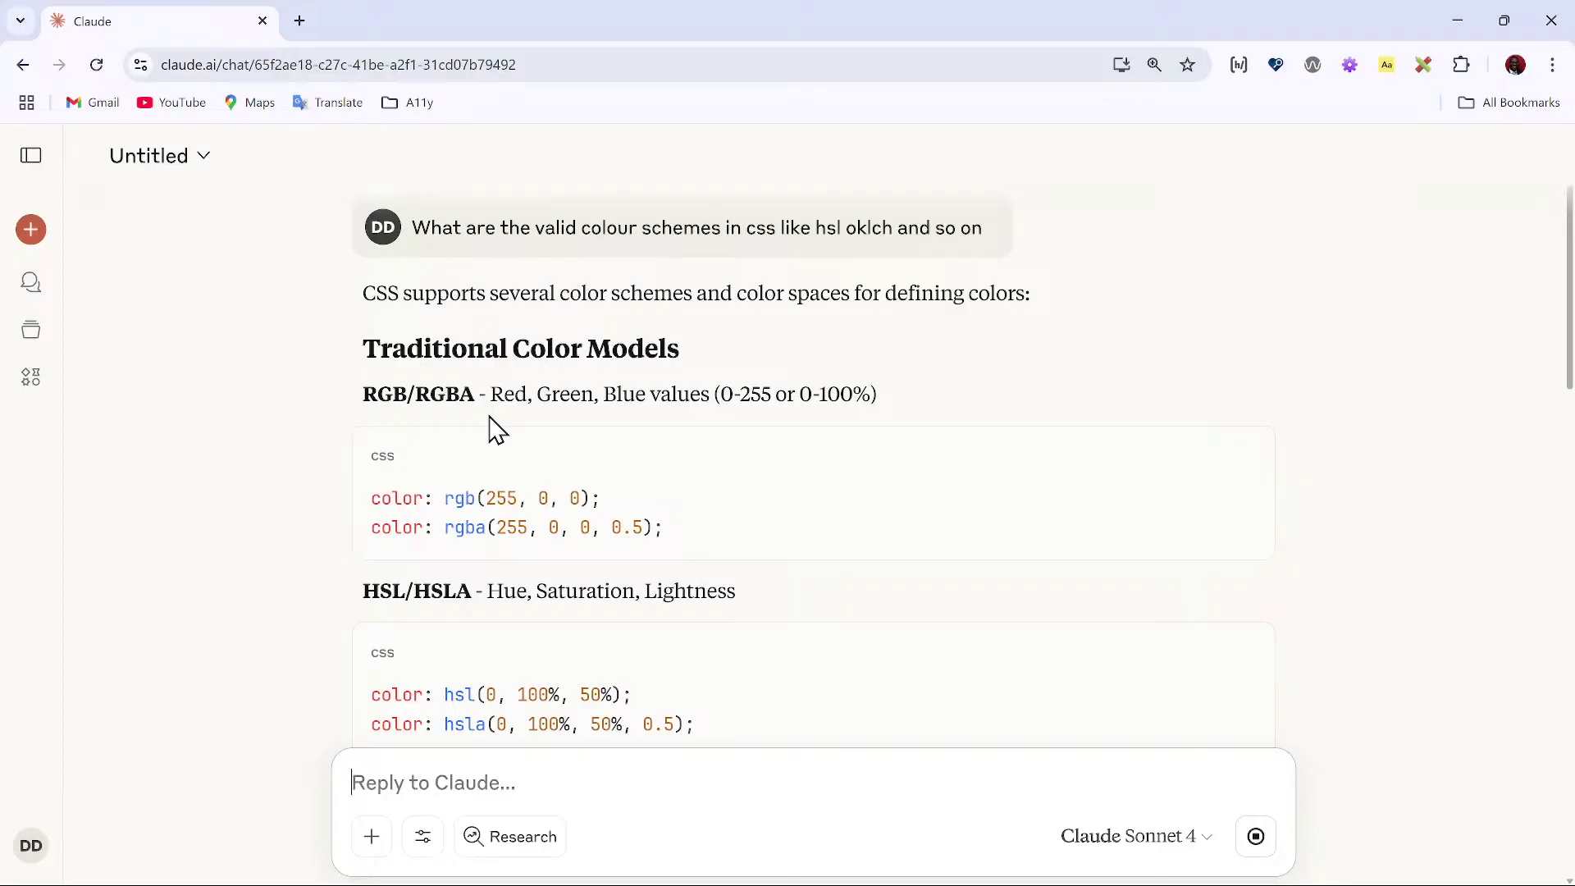
Read through Claude's answer on traditional colour models, modern CSS color spaces and relative color syntax.
scroll(604, 281, "down", 4)
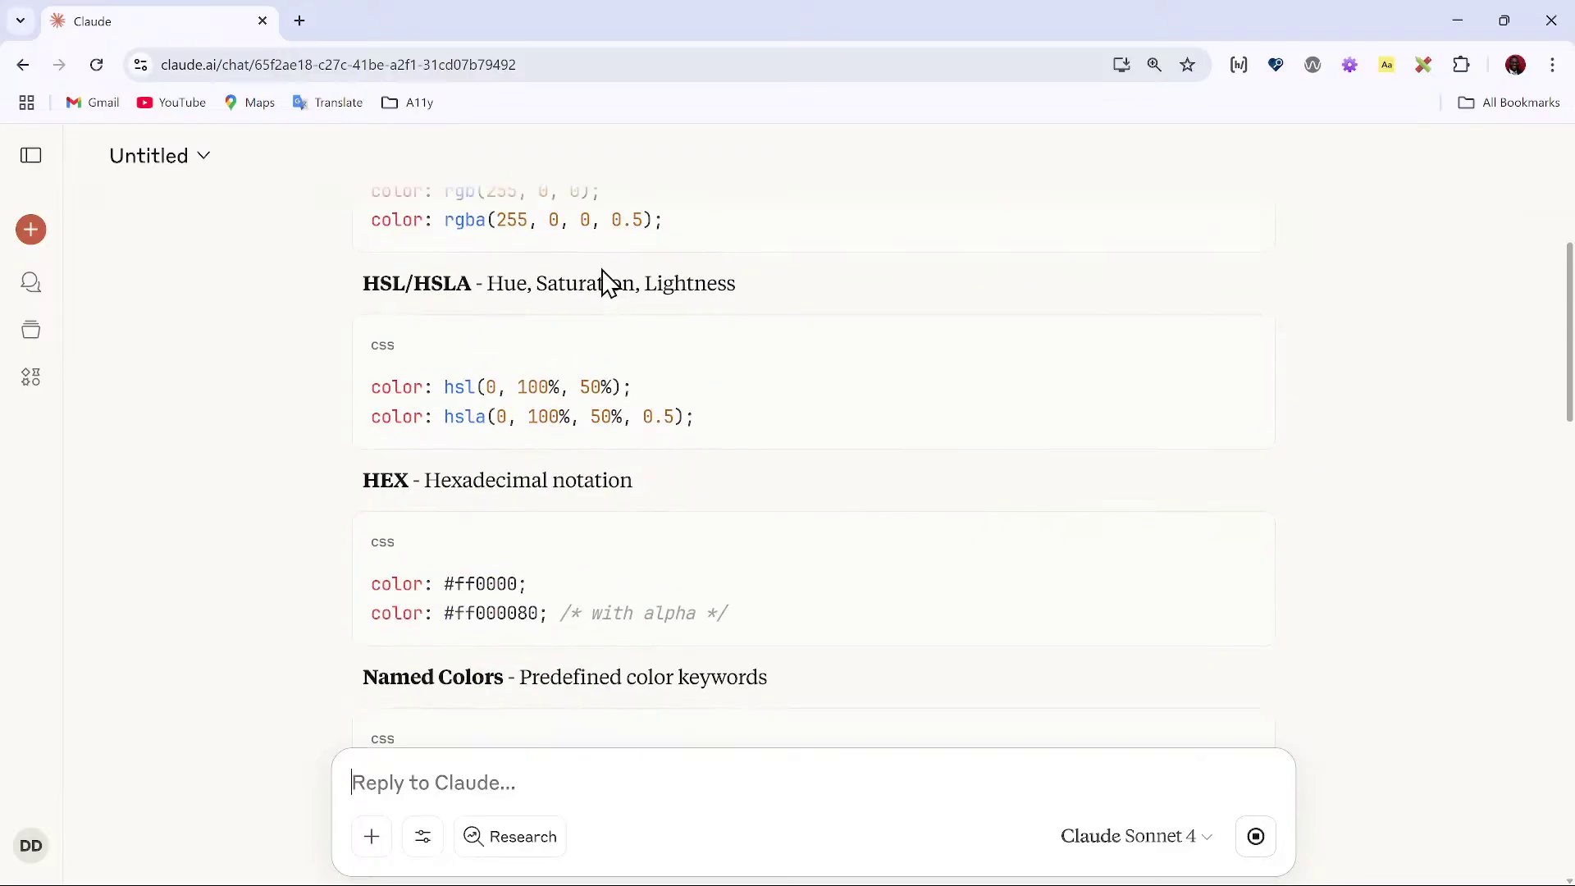
scroll(454, 408, "down", 2)
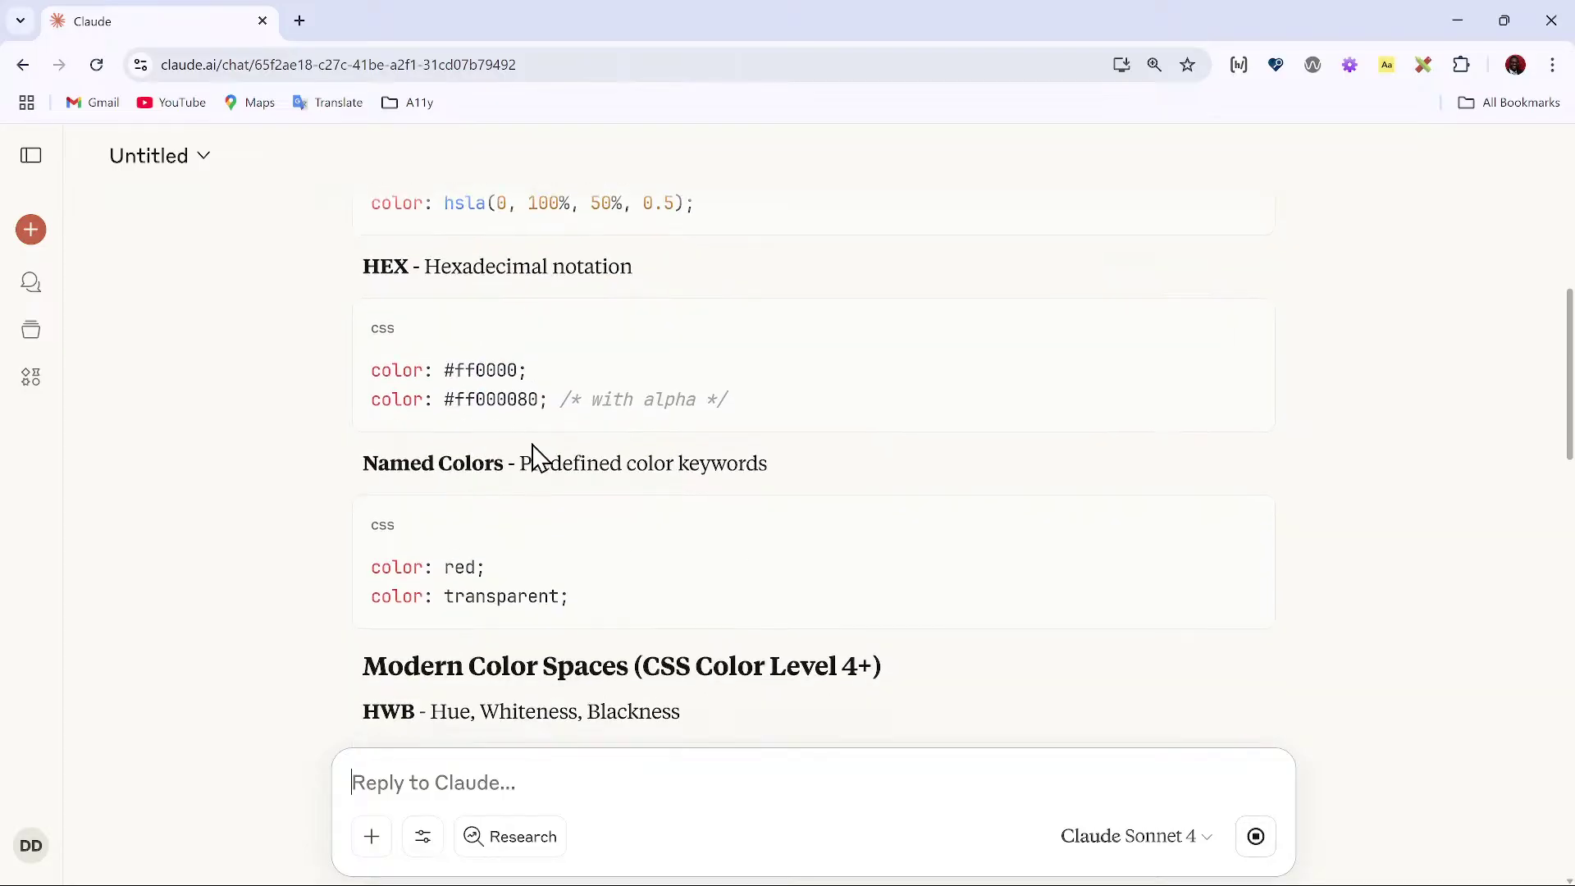
scroll(689, 467, "down", 6)
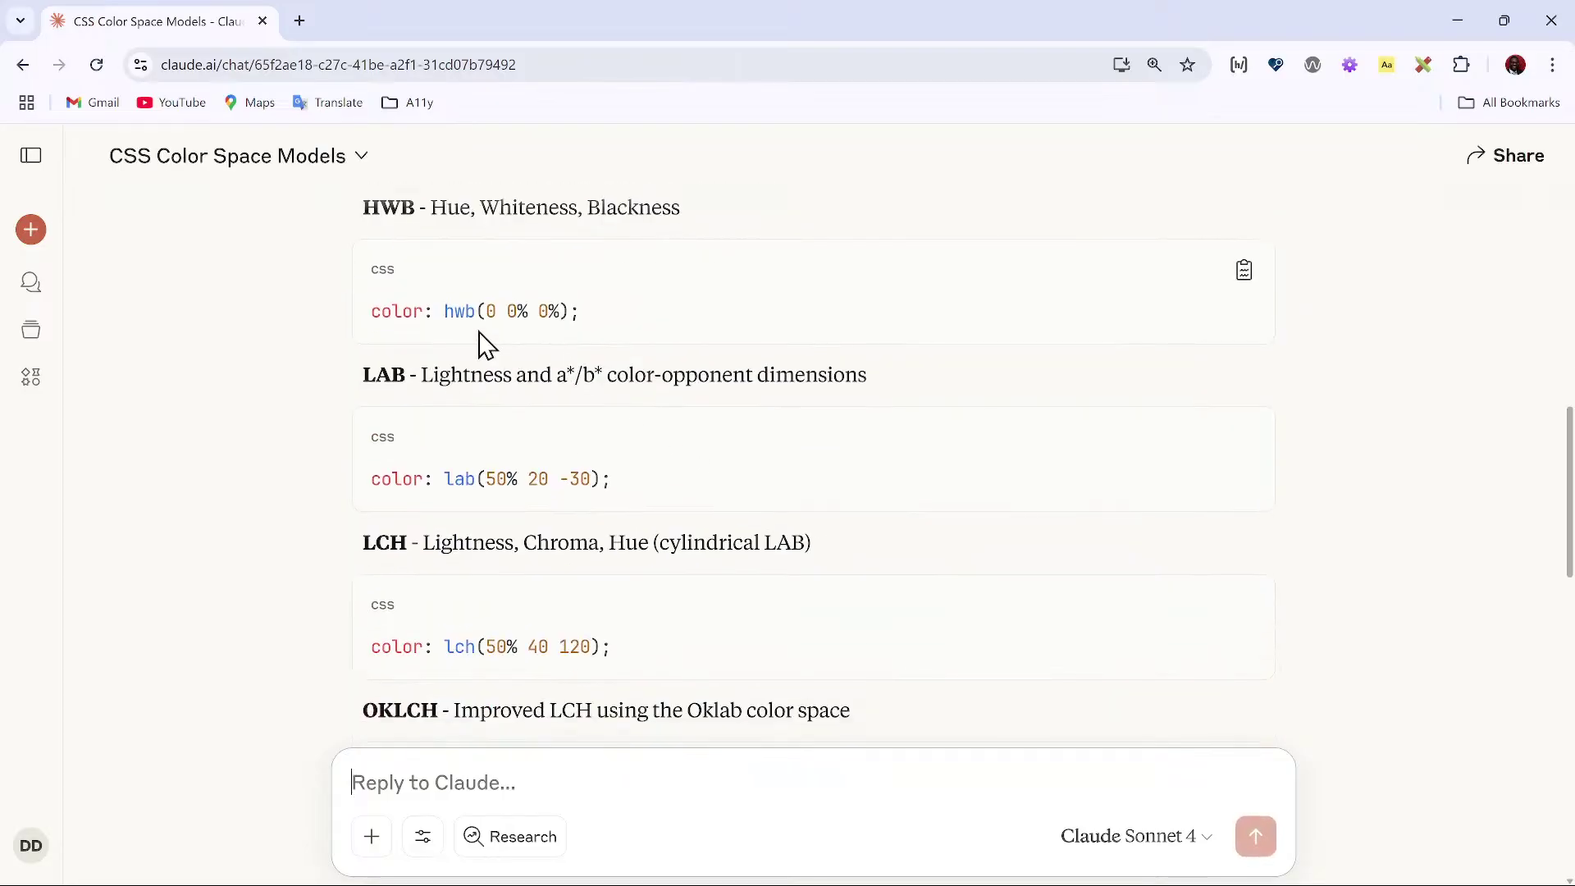
scroll(429, 311, "up", 3)
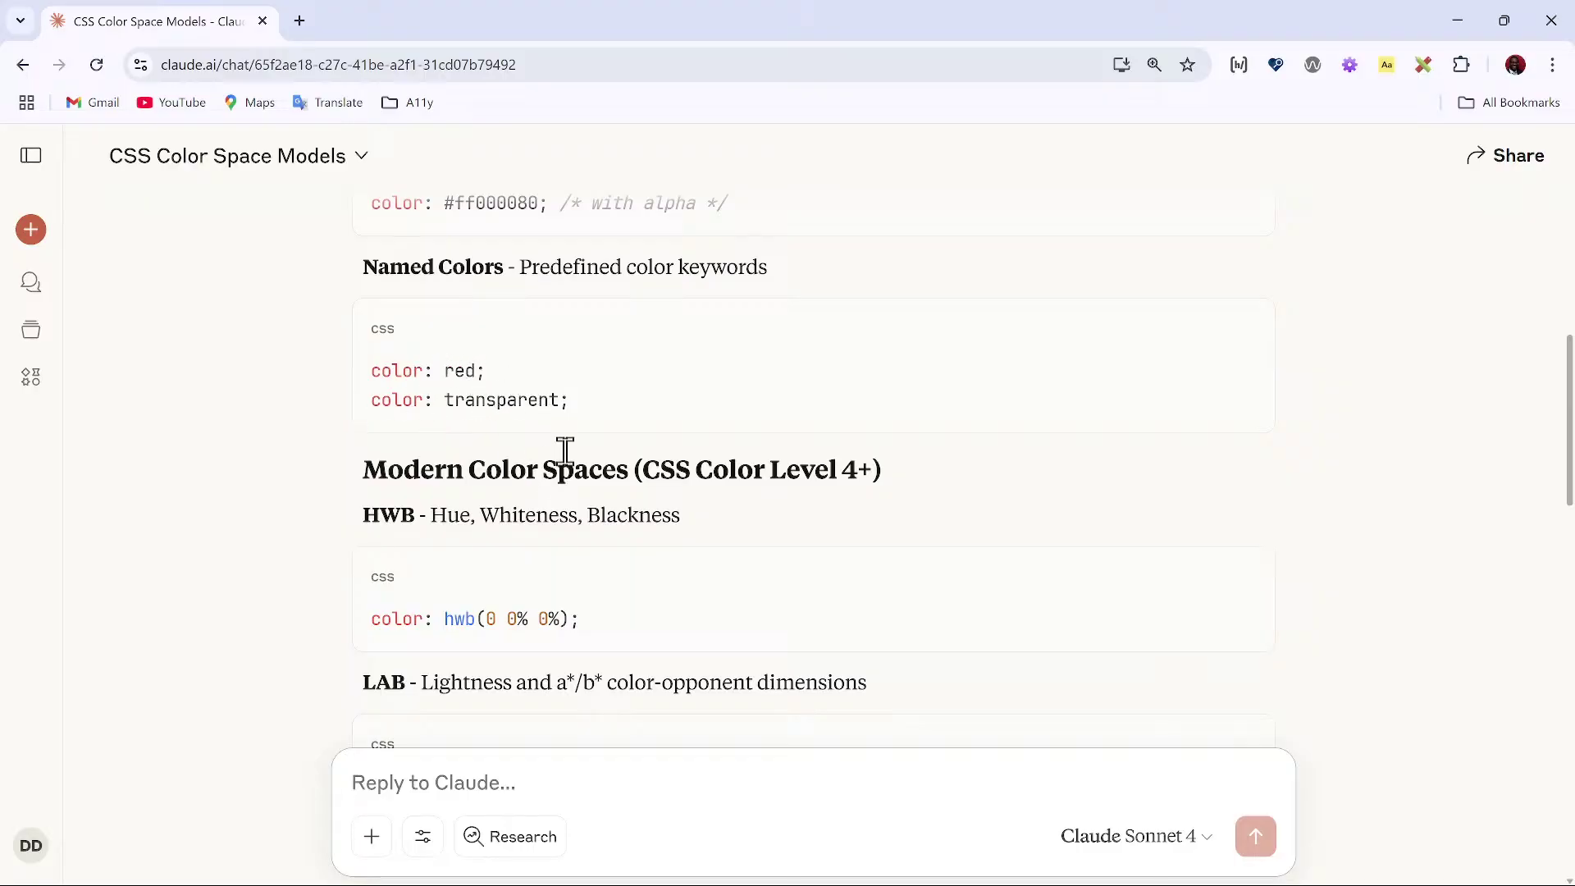
scroll(700, 481, "down", 2)
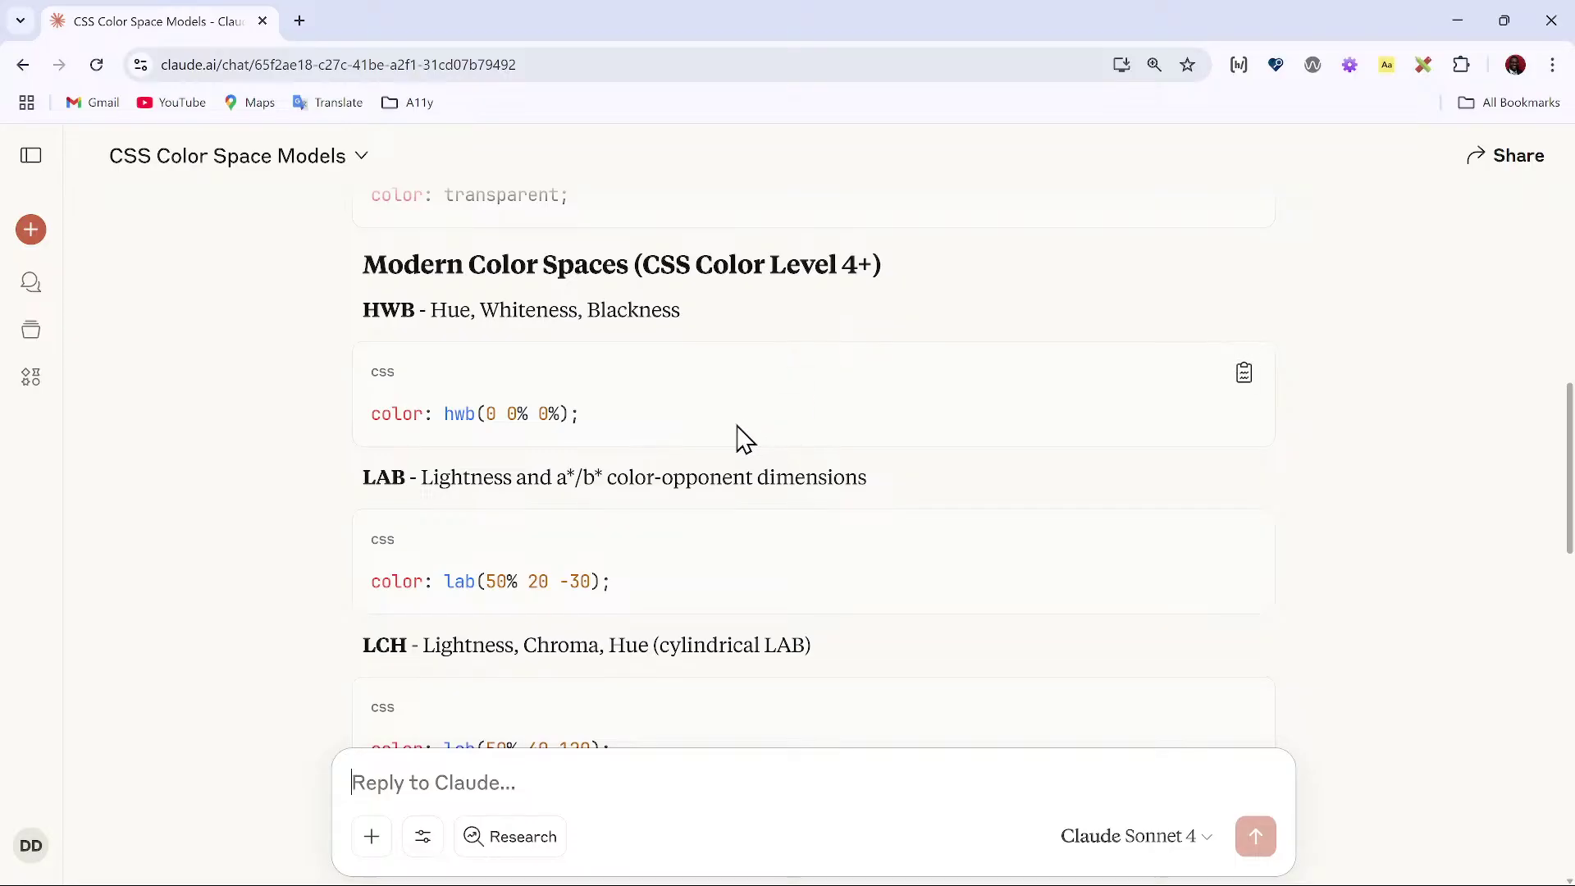
scroll(763, 368, "down", 1)
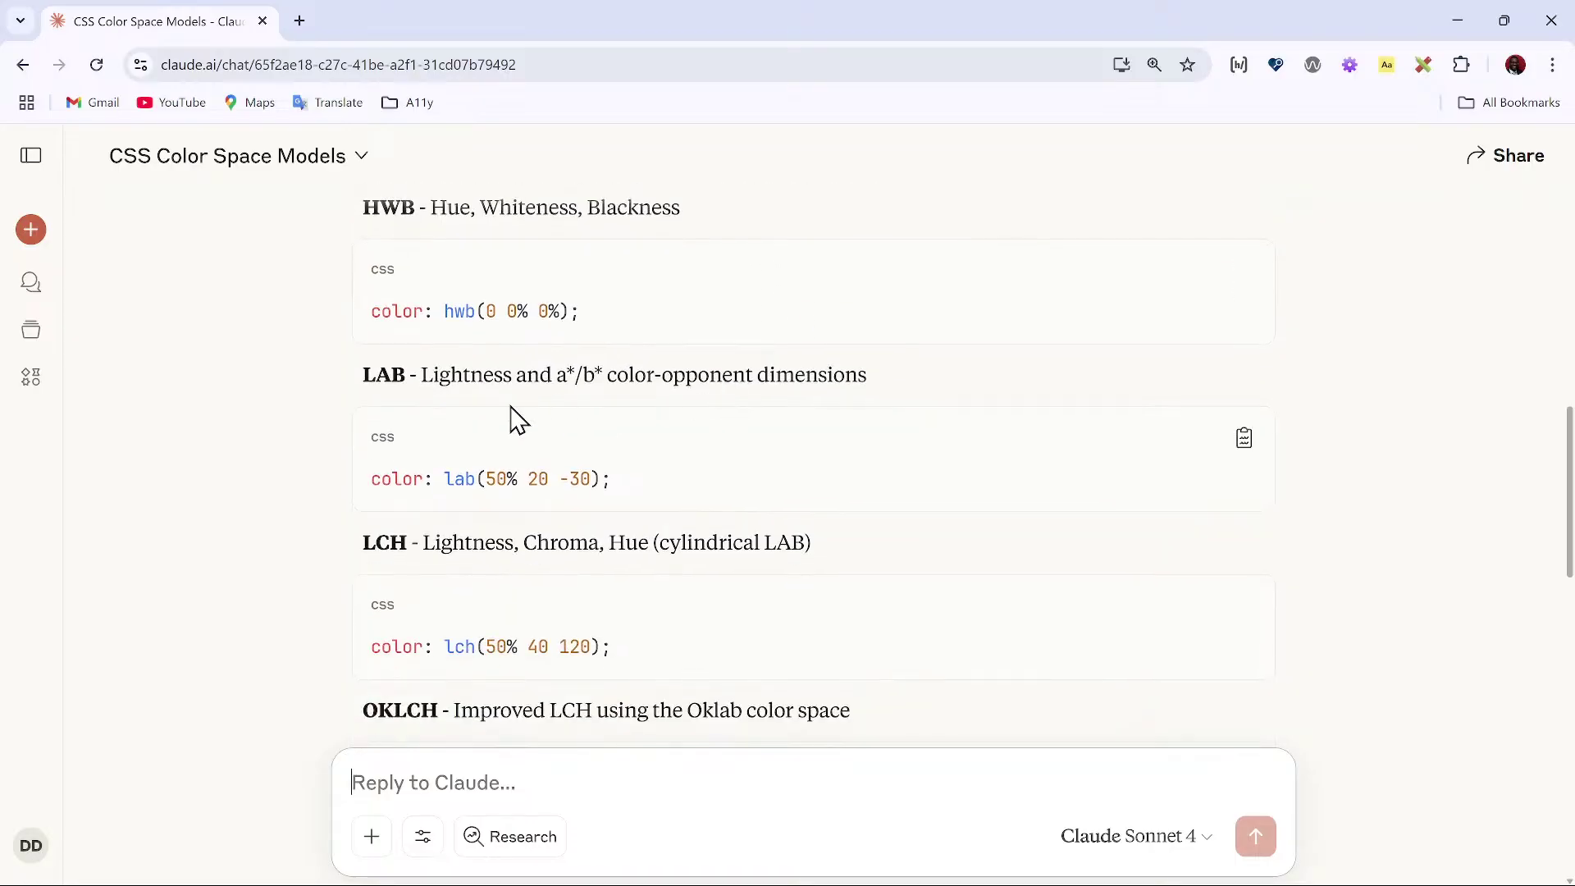
scroll(467, 598, "down", 2)
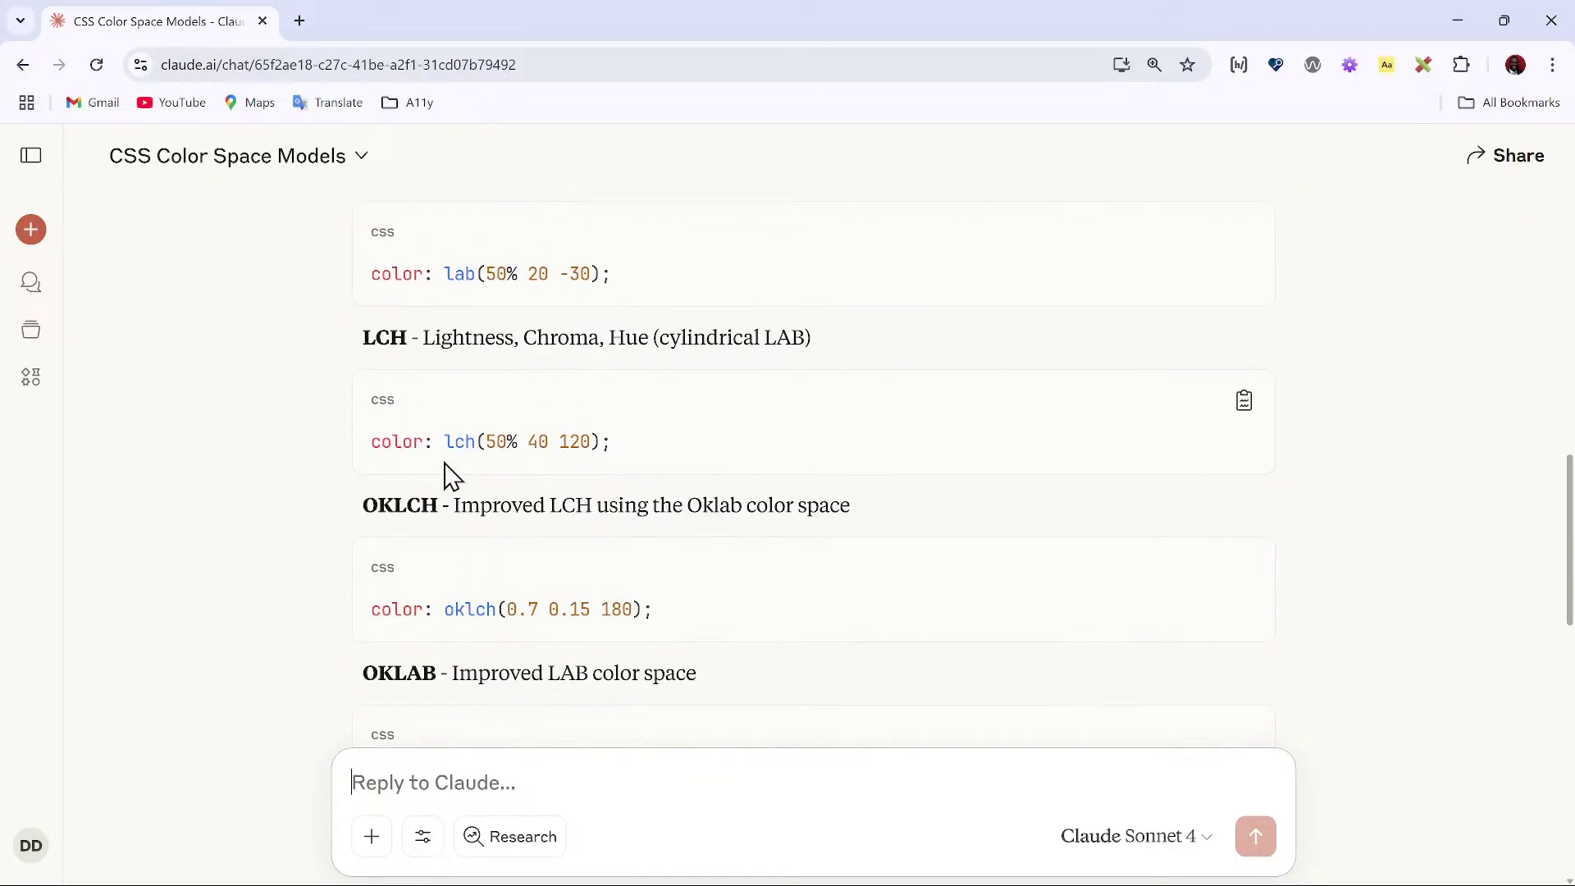
scroll(633, 647, "down", 2)
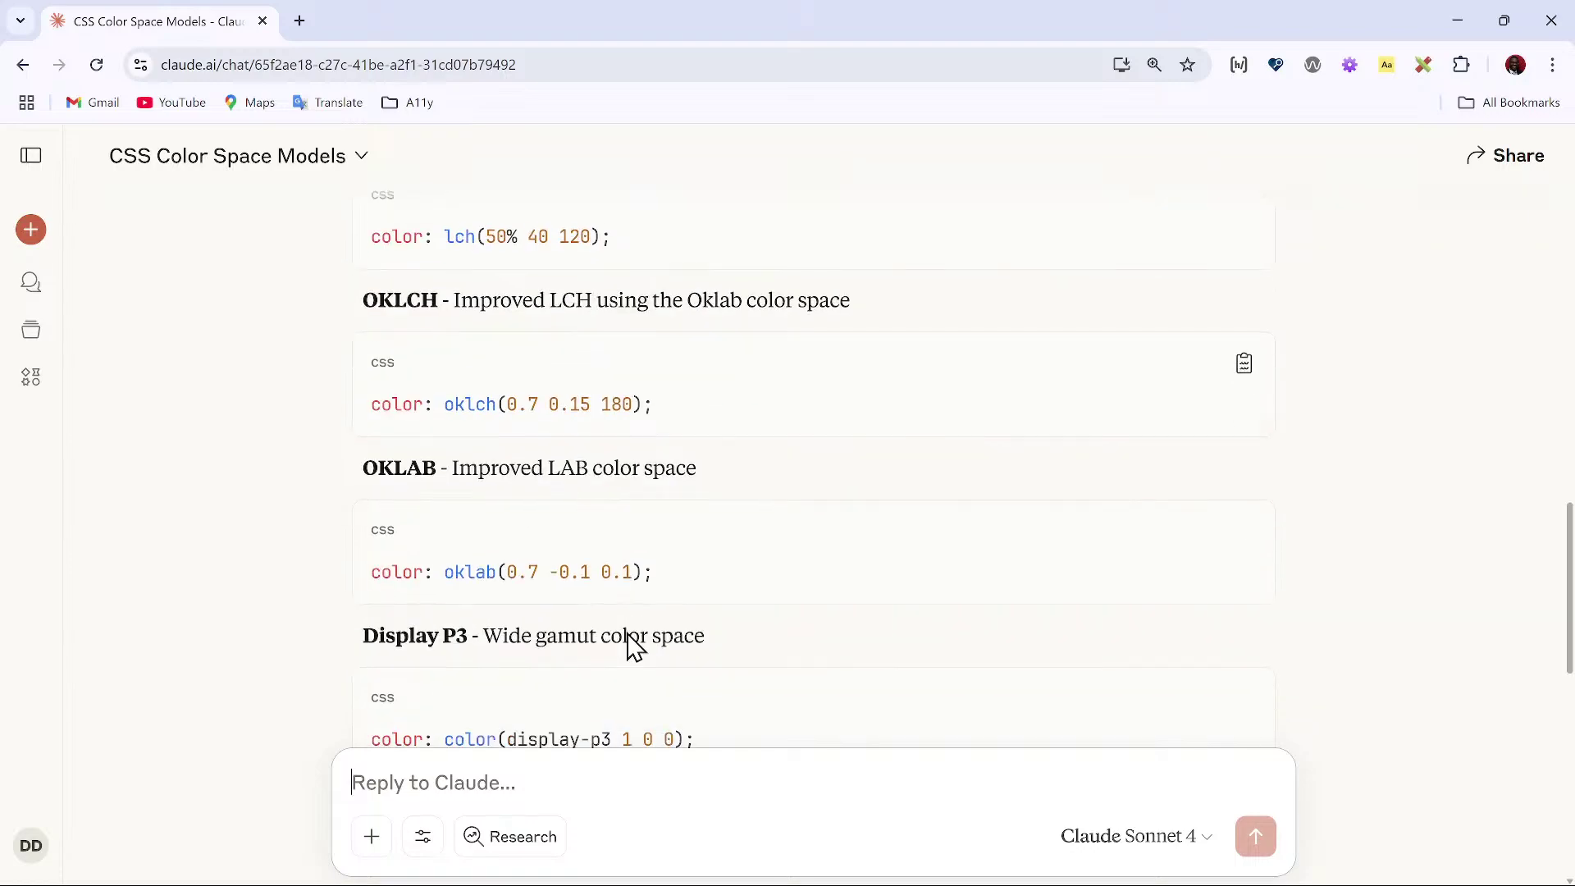
scroll(414, 726, "down", 1)
scroll(427, 656, "down", 1)
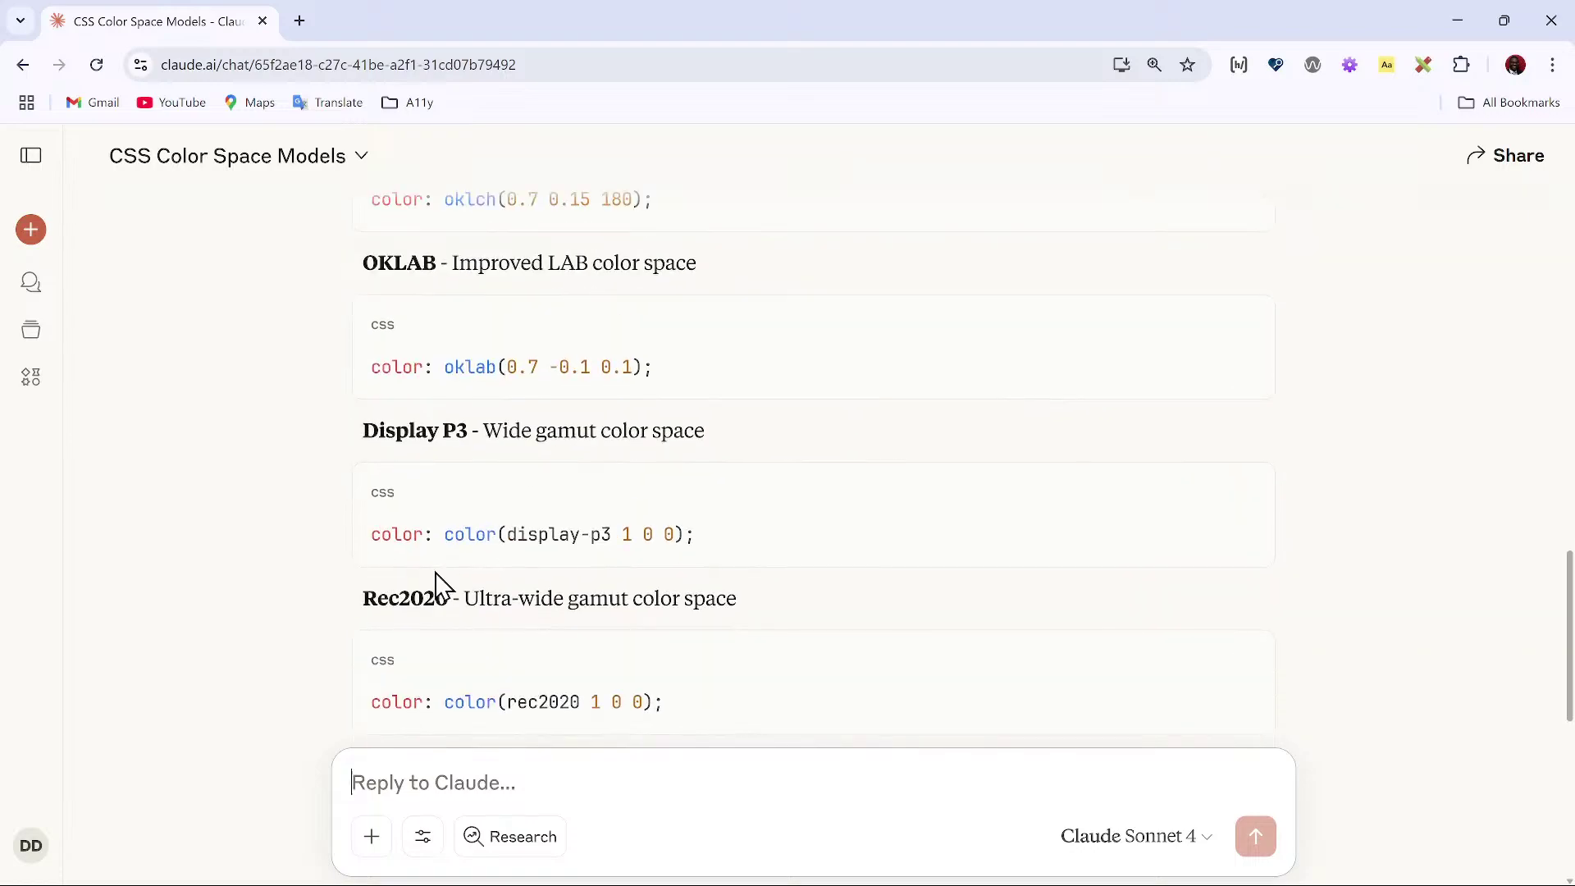
scroll(475, 615, "down", 2)
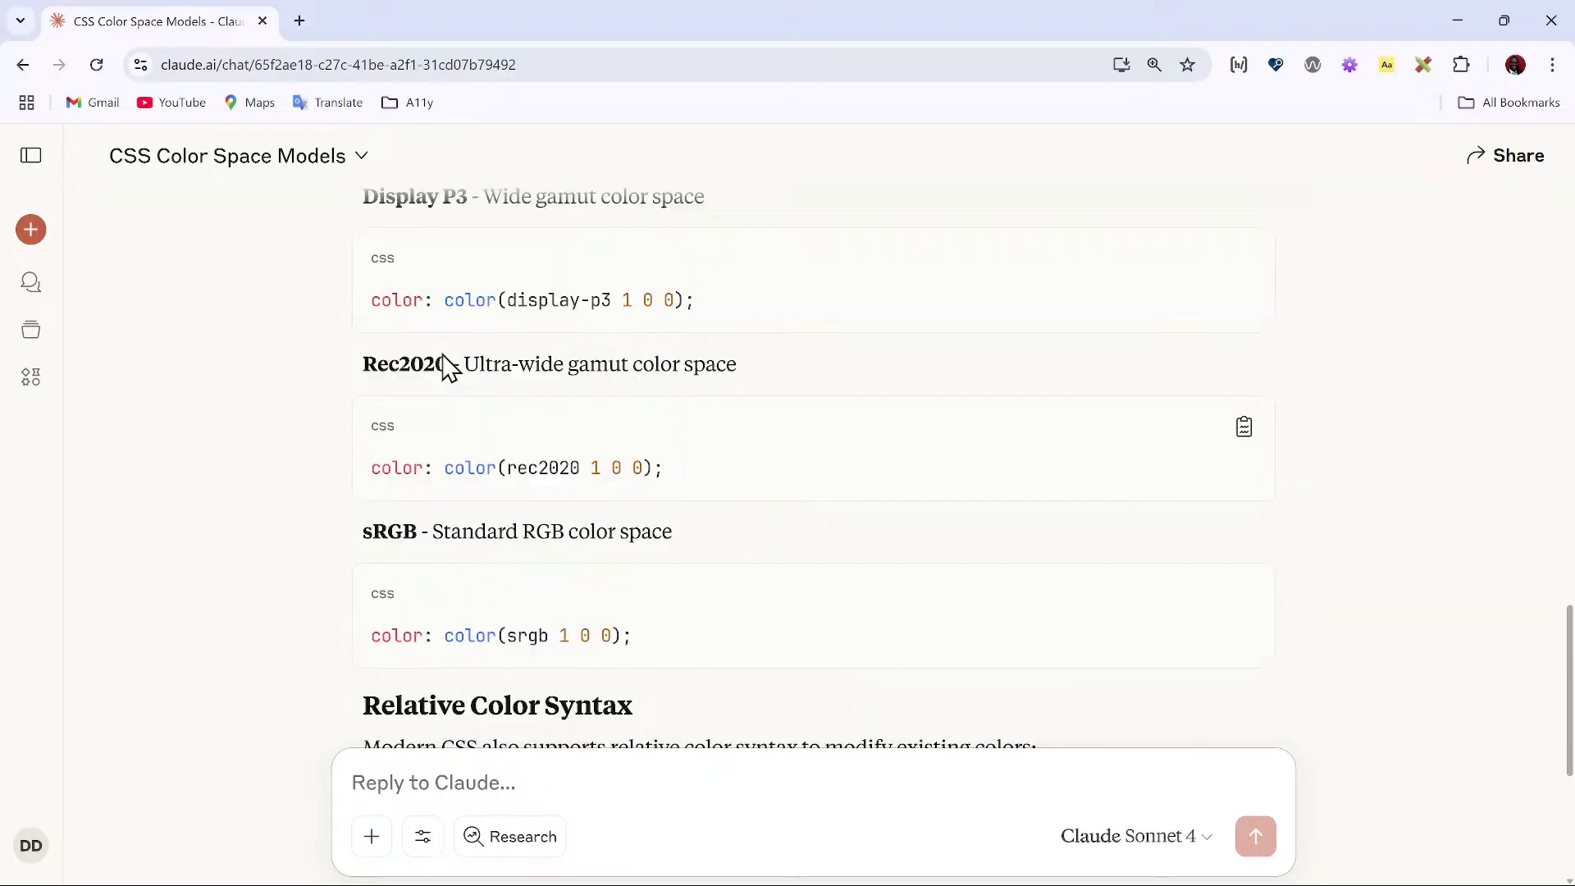
scroll(397, 361, "up", 2)
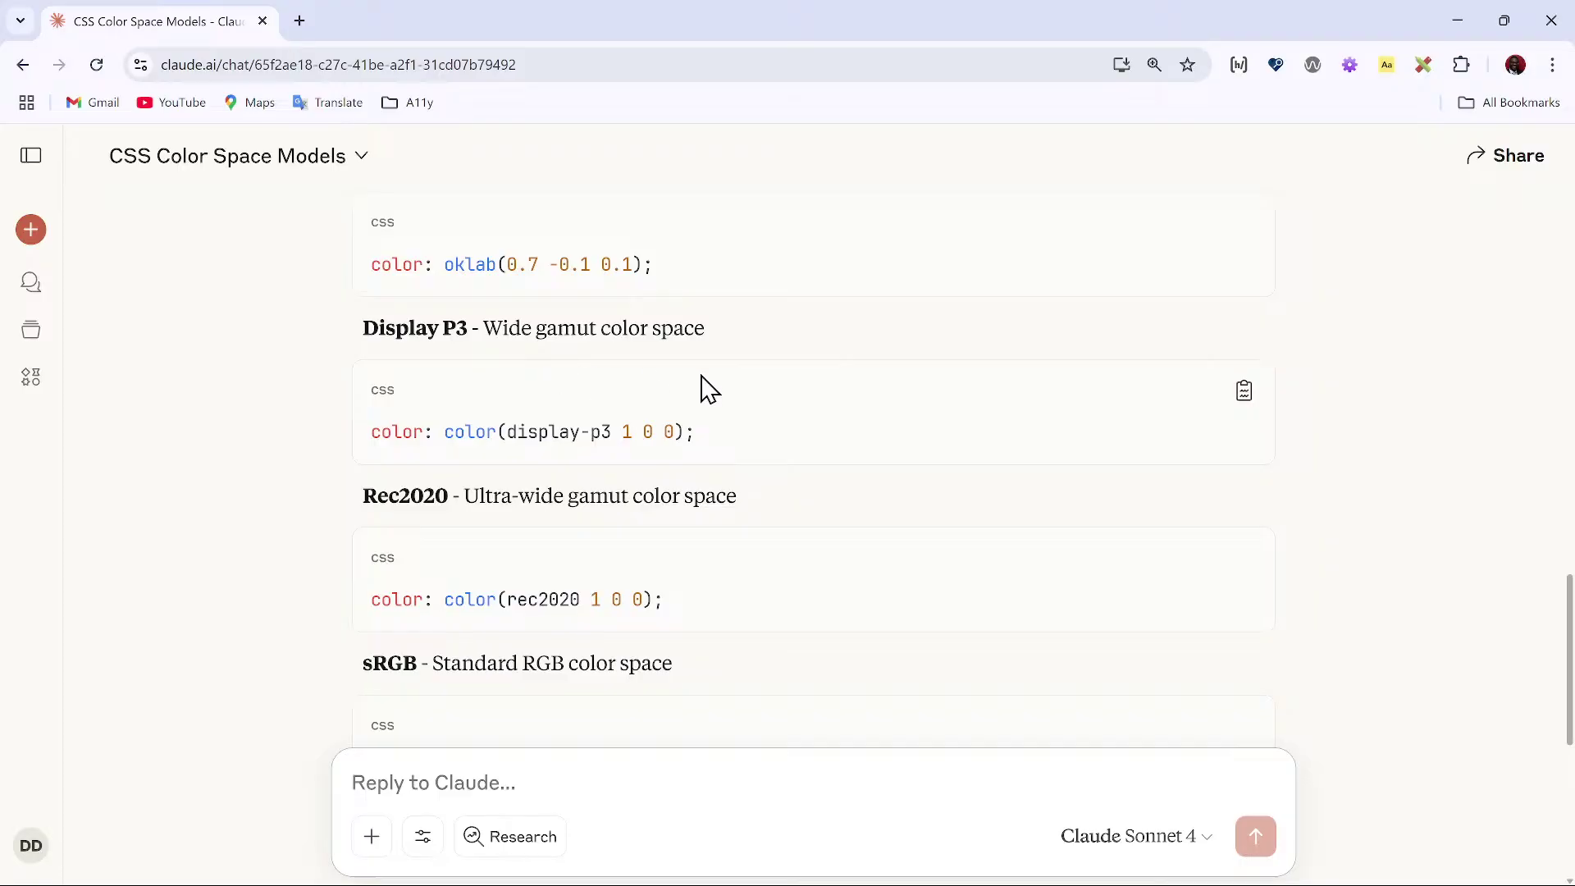
scroll(734, 344, "down", 1)
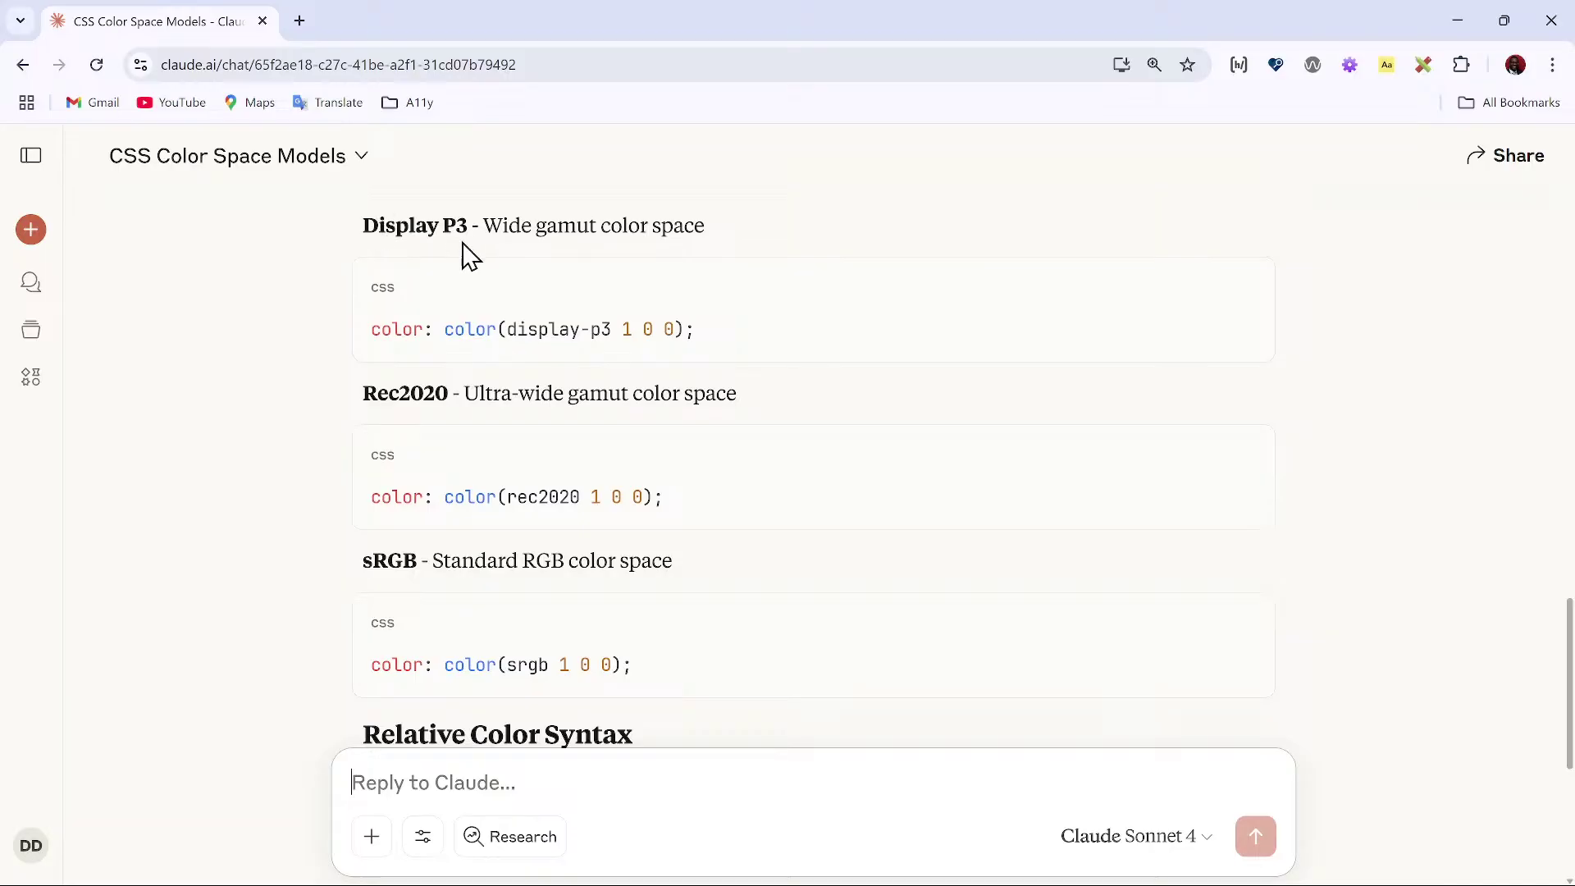
scroll(702, 486, "down", 2)
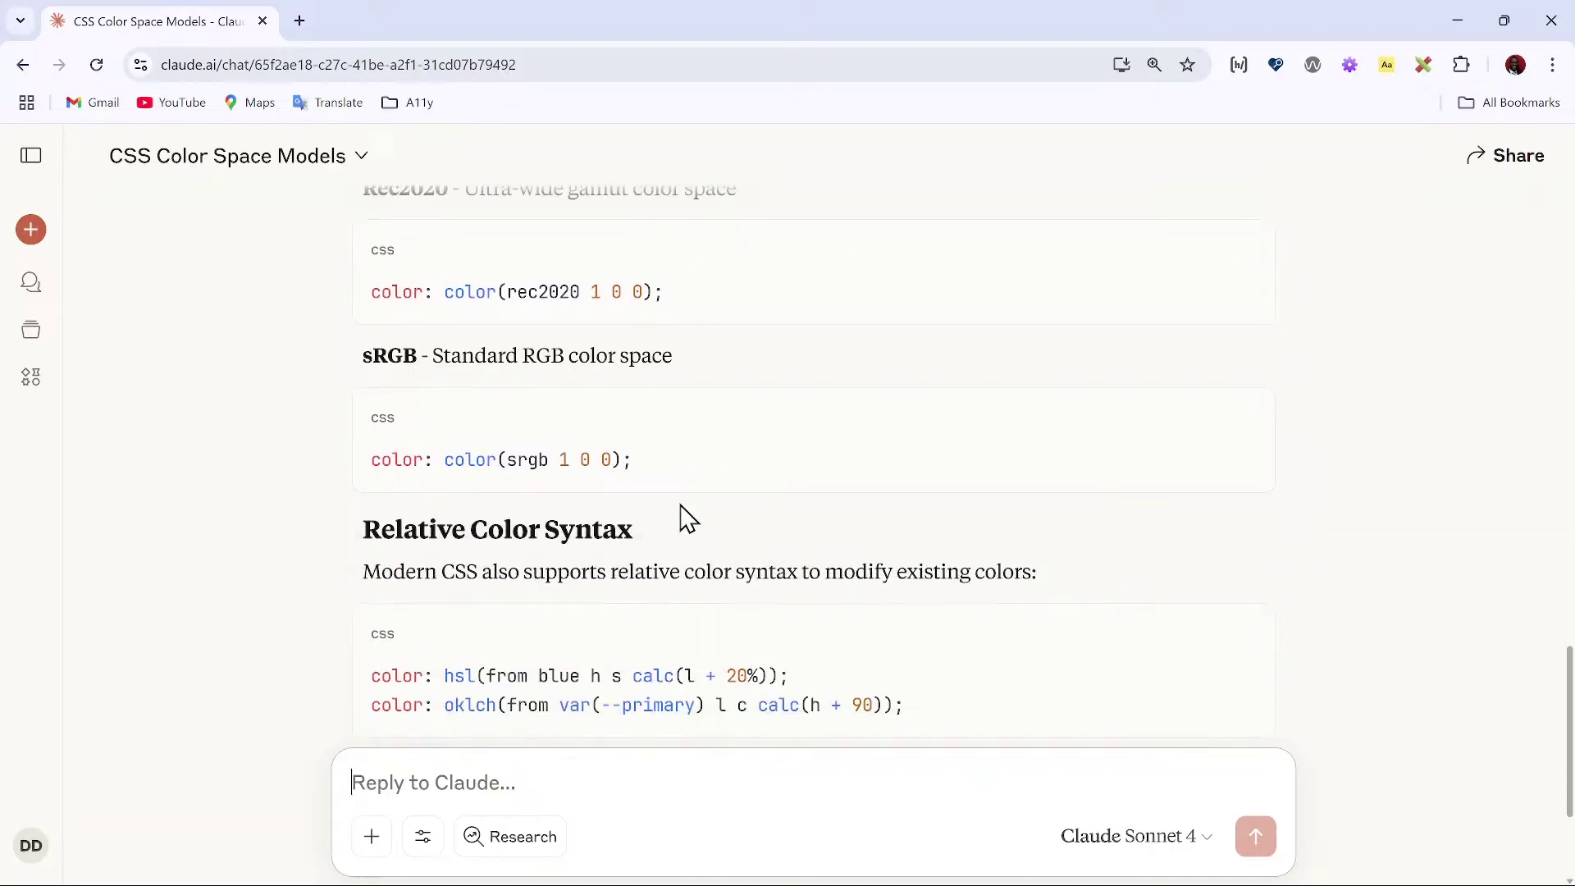
scroll(474, 569, "down", 2)
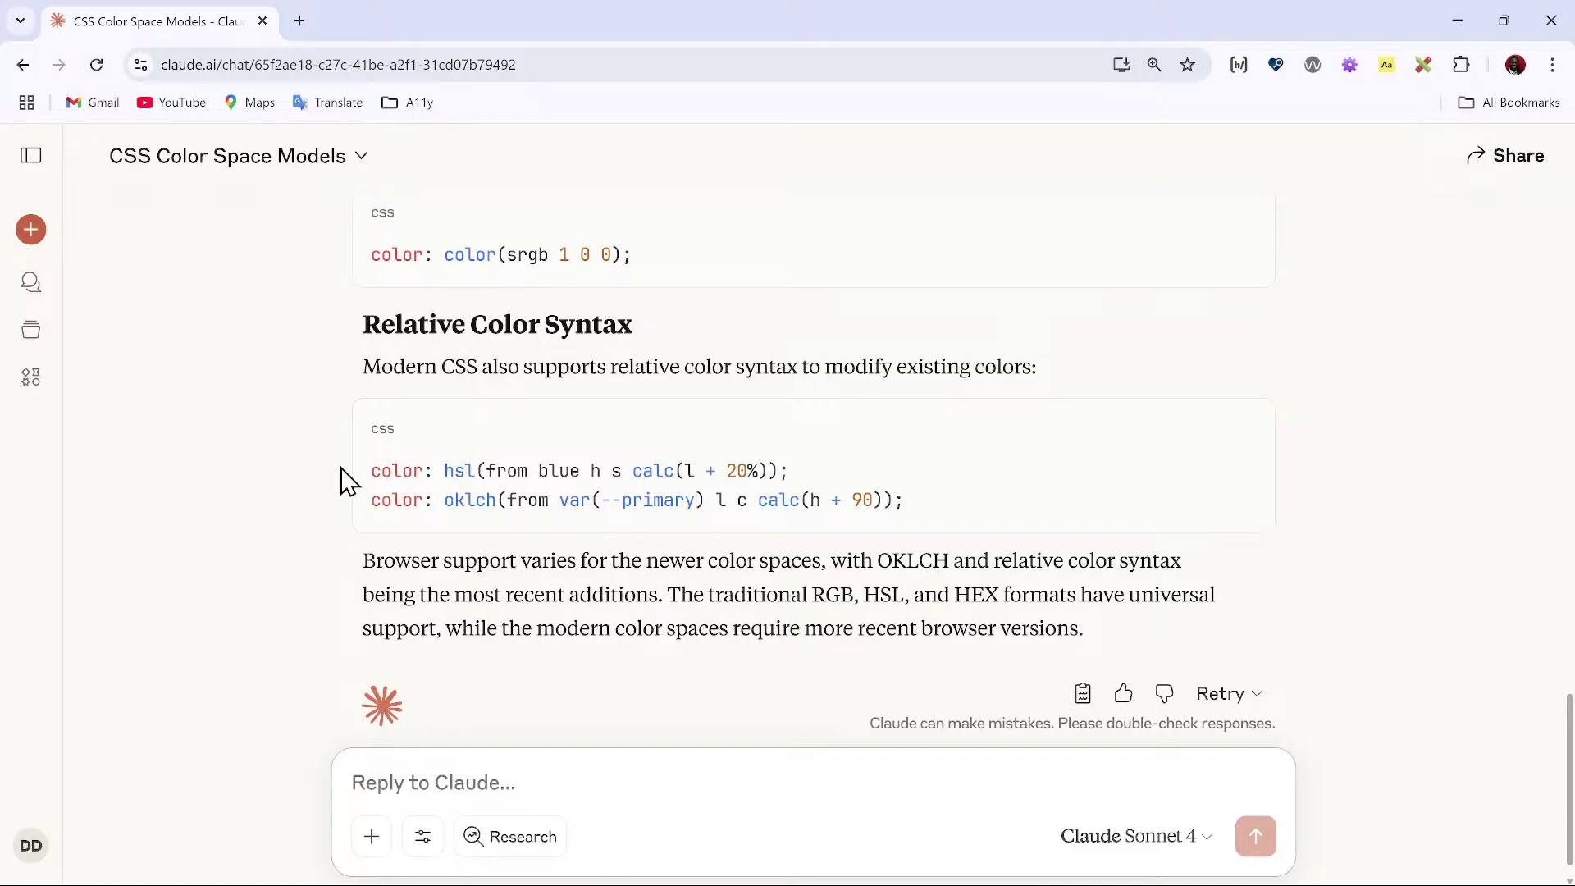
scroll(344, 480, "up", 6)
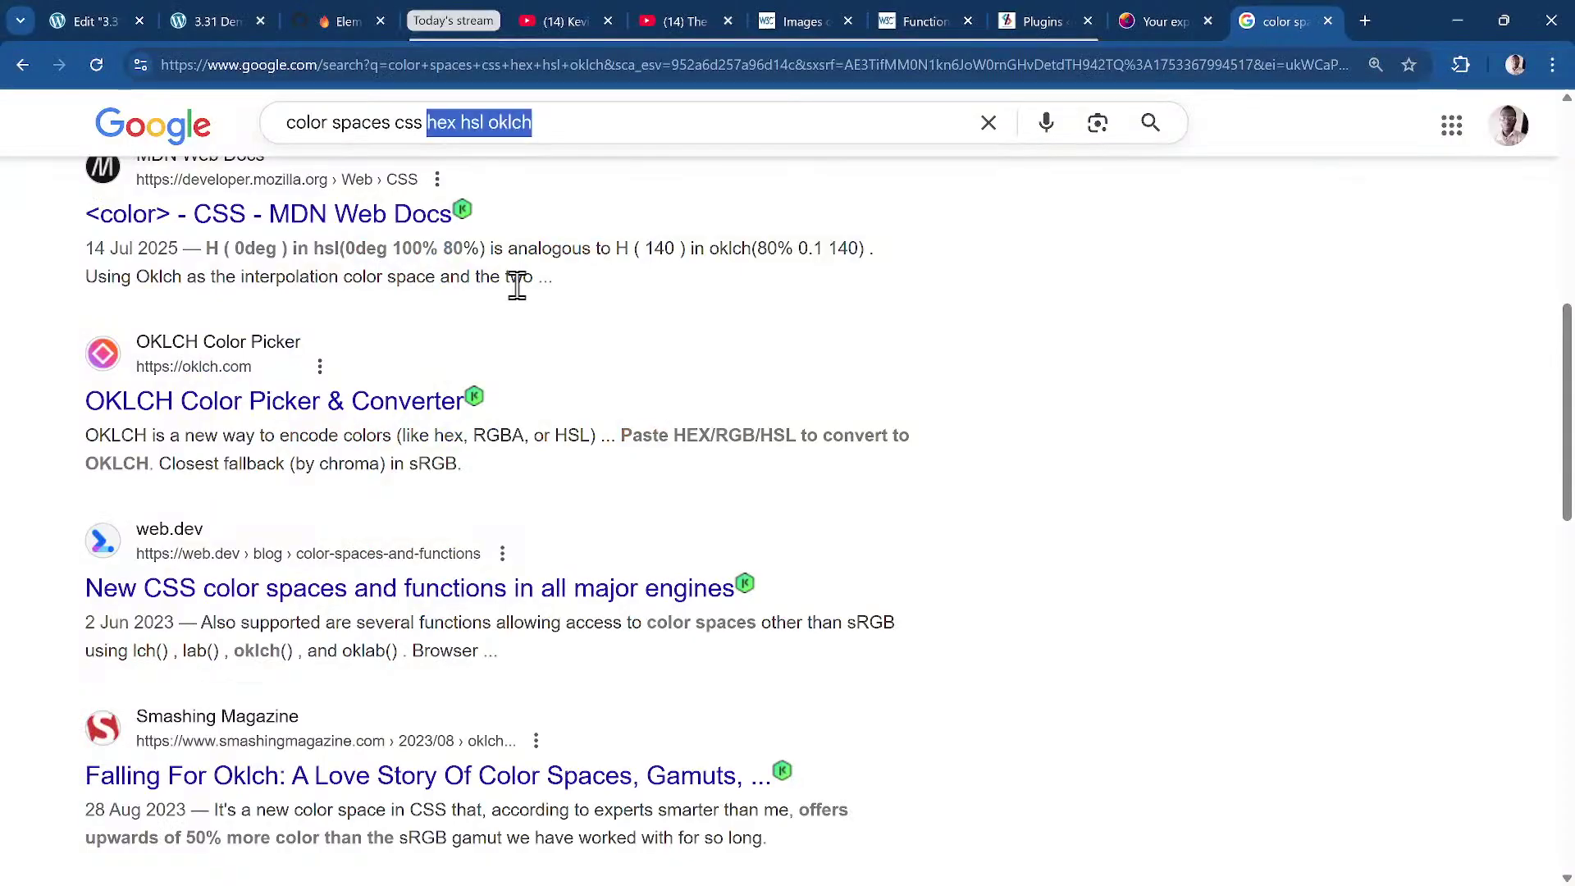
Return to the Elementor editor, create the dj-secondary variable for the paragraph's background colour and publish the page.
scroll(517, 285, "up", 3)
left_click(194, 23)
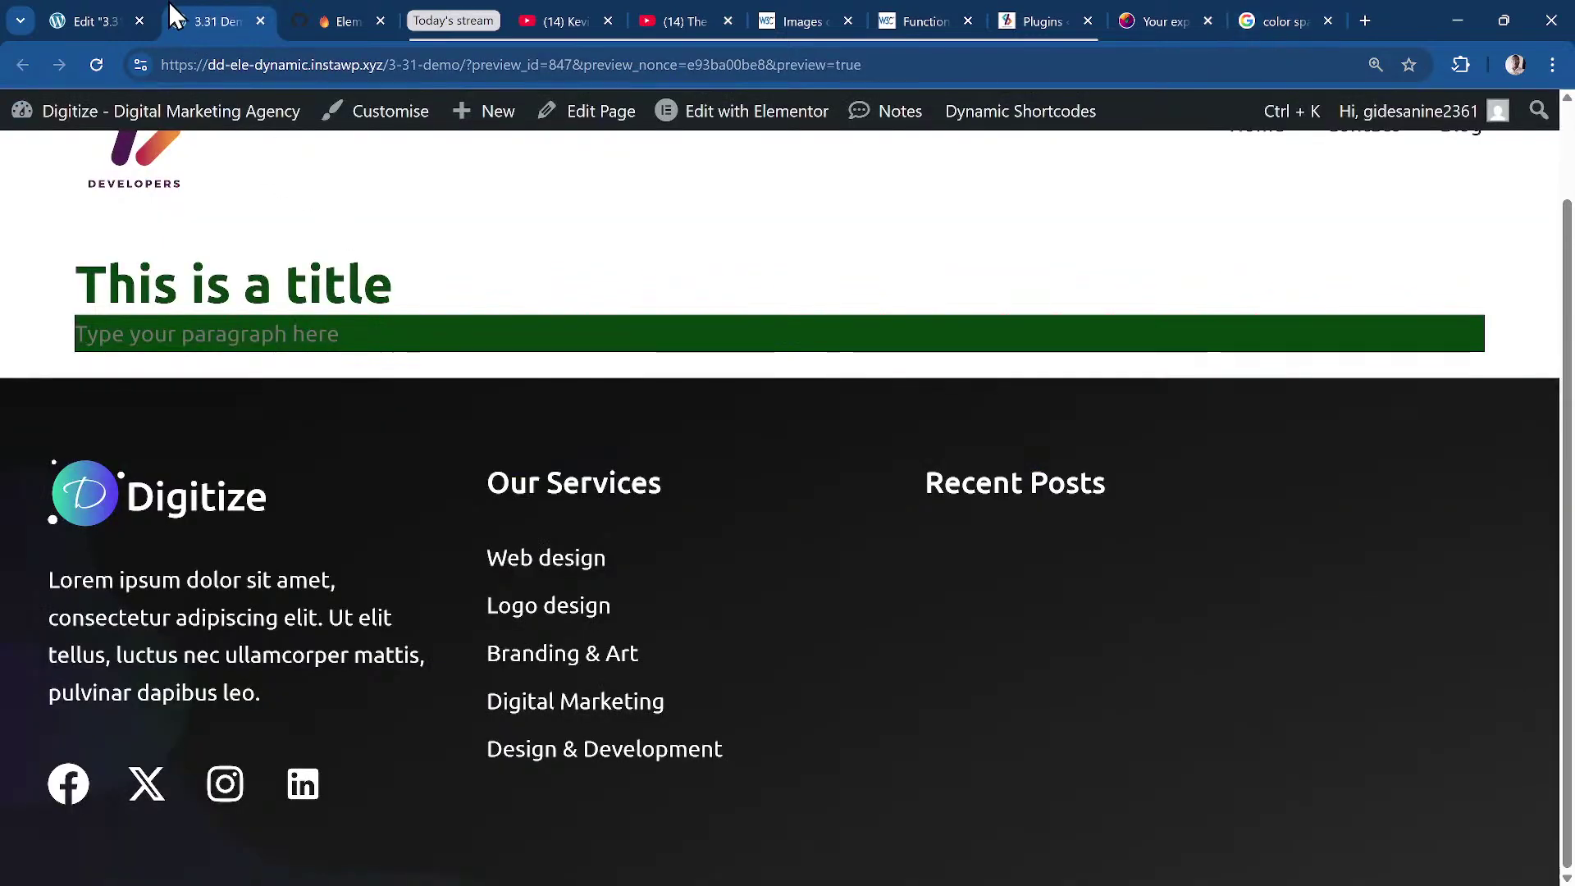
left_click(92, 21)
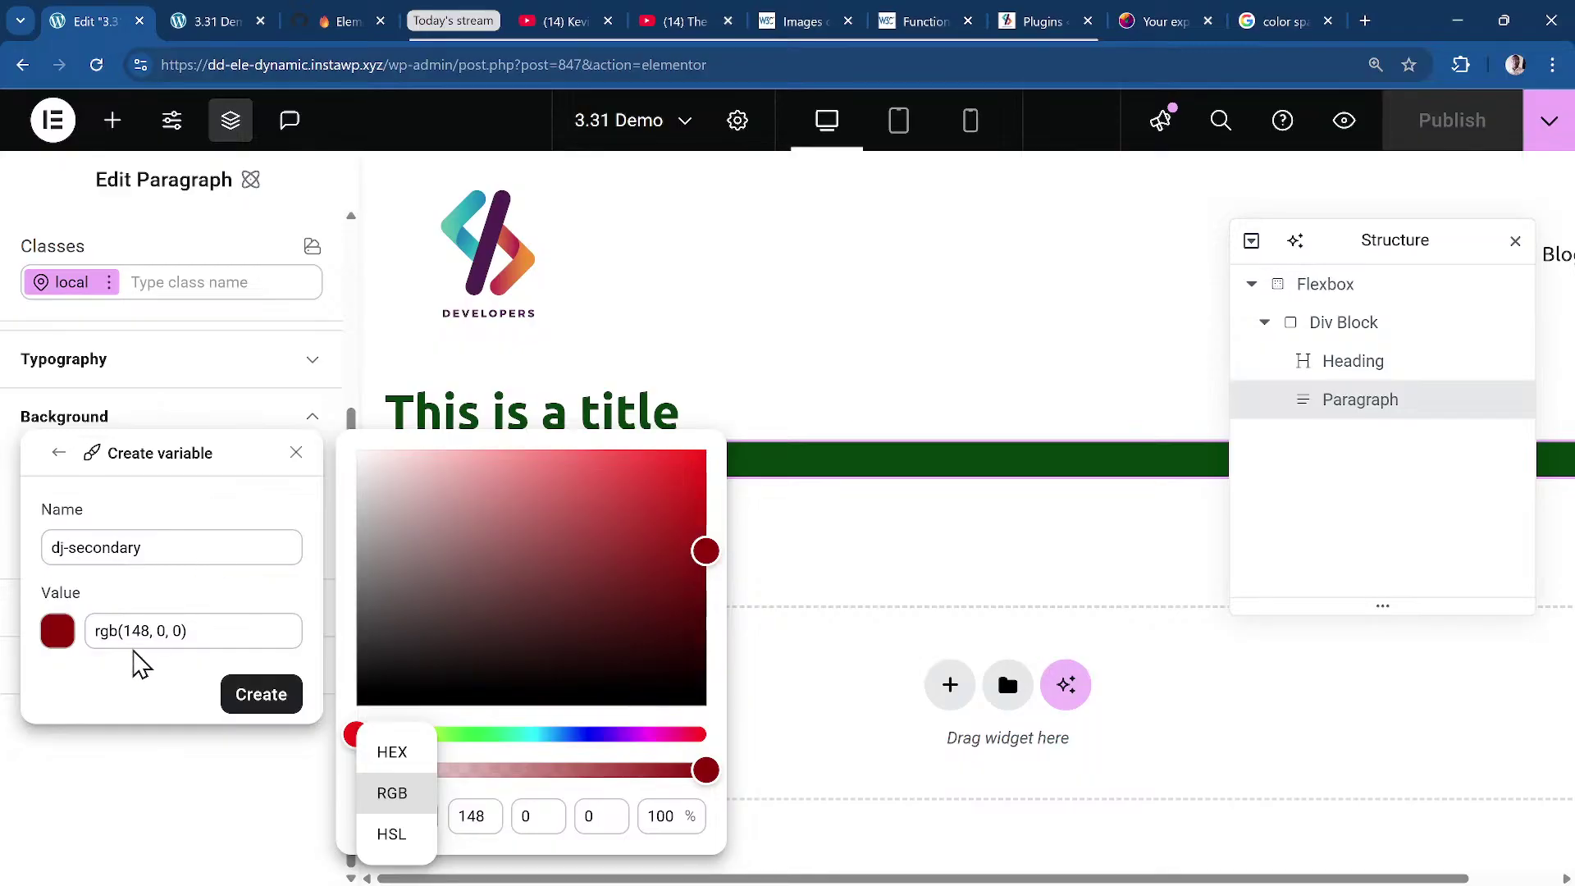
left_click(164, 623)
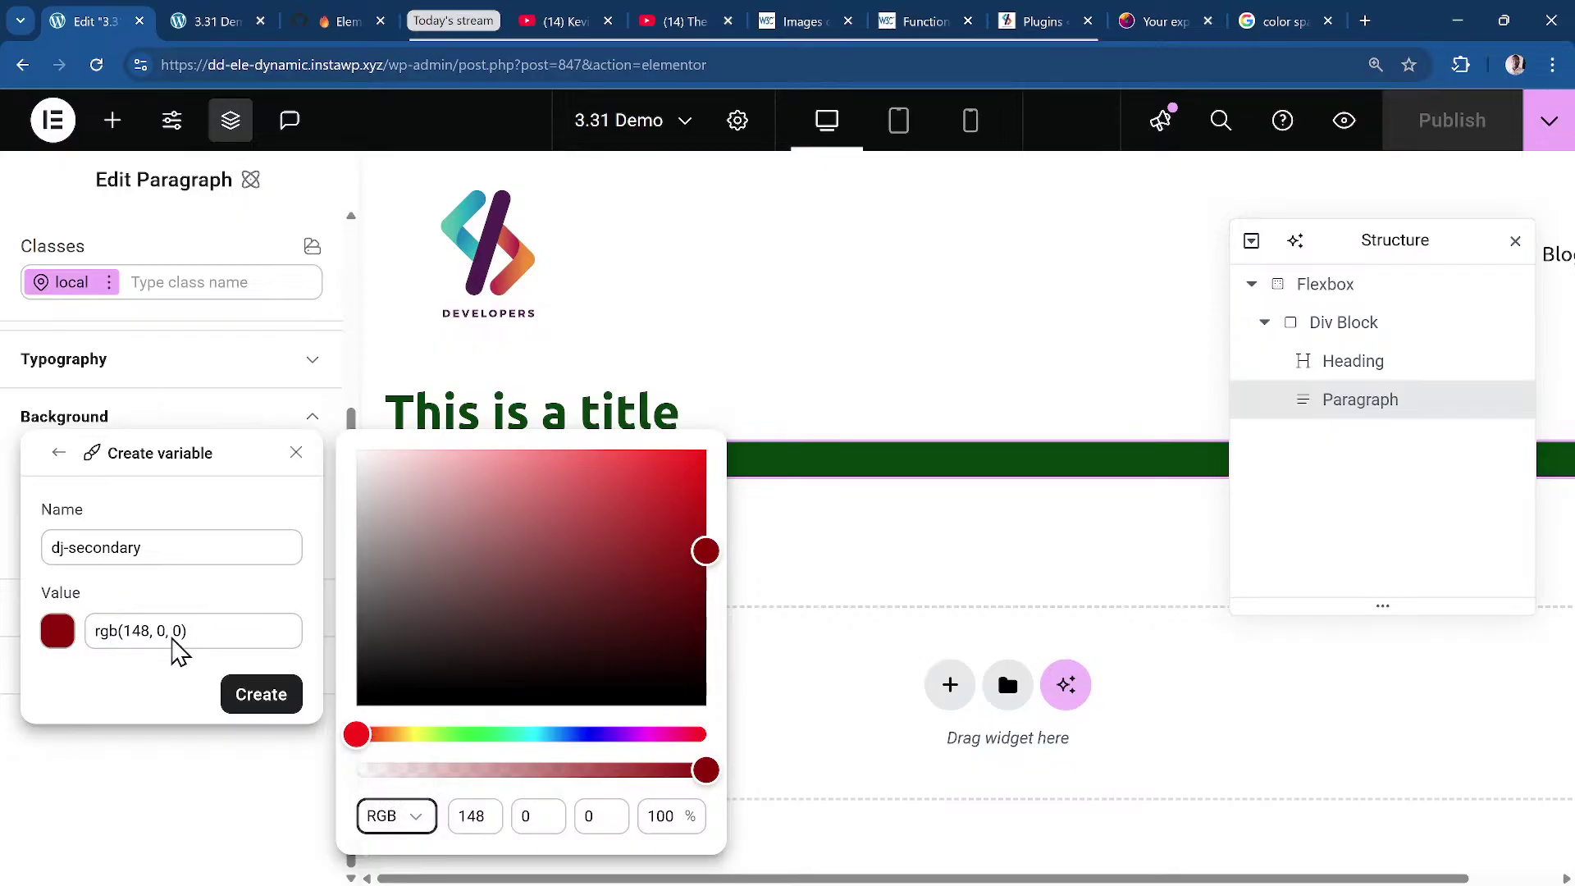
left_click(115, 837)
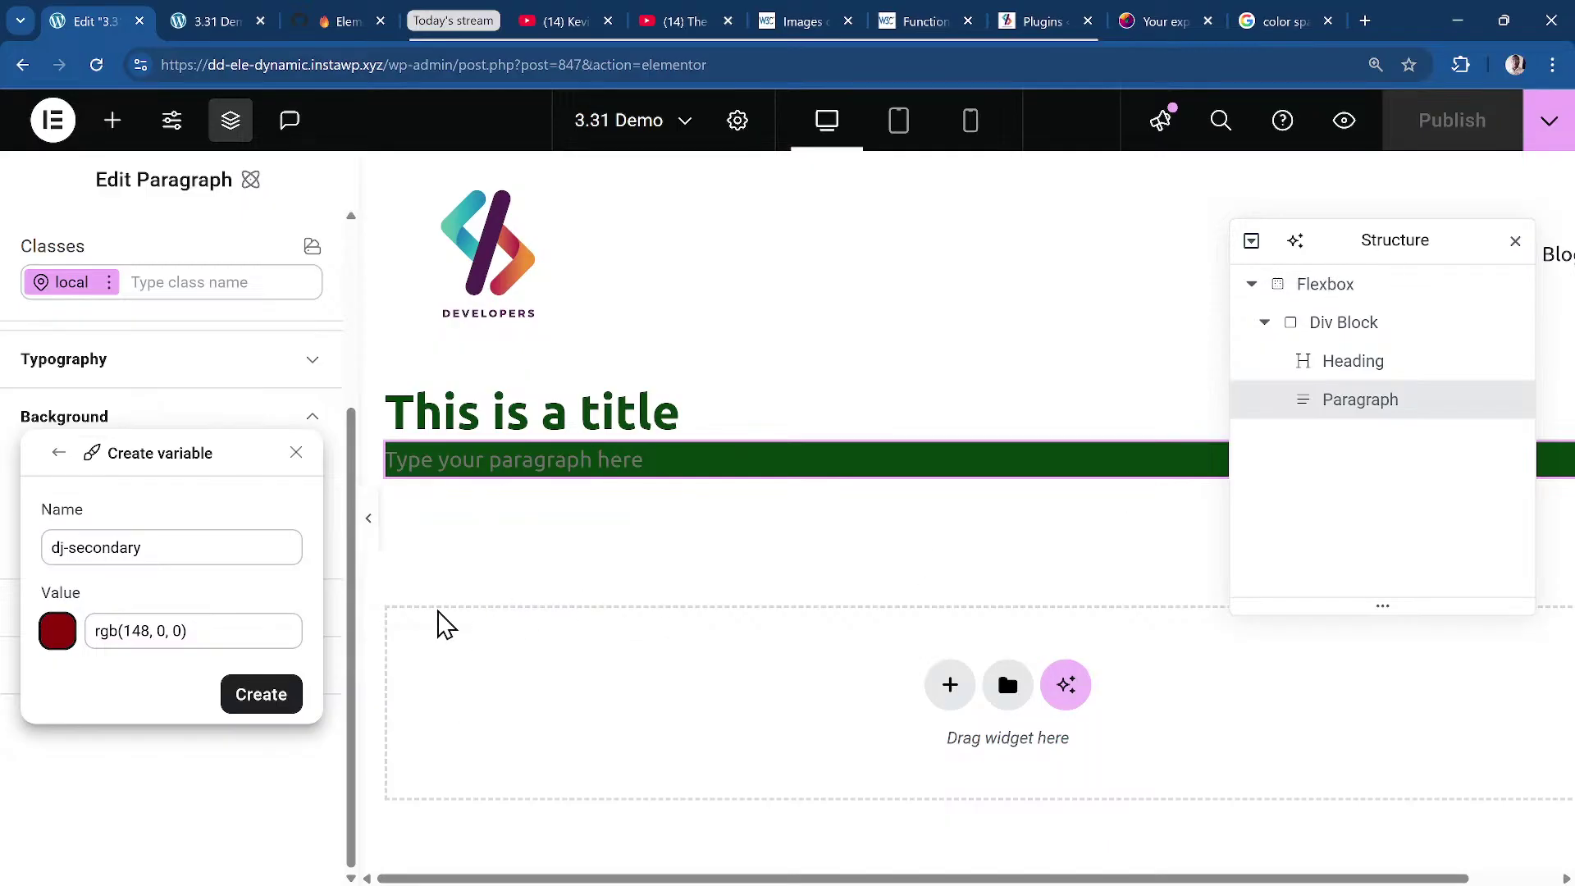
left_click(279, 694)
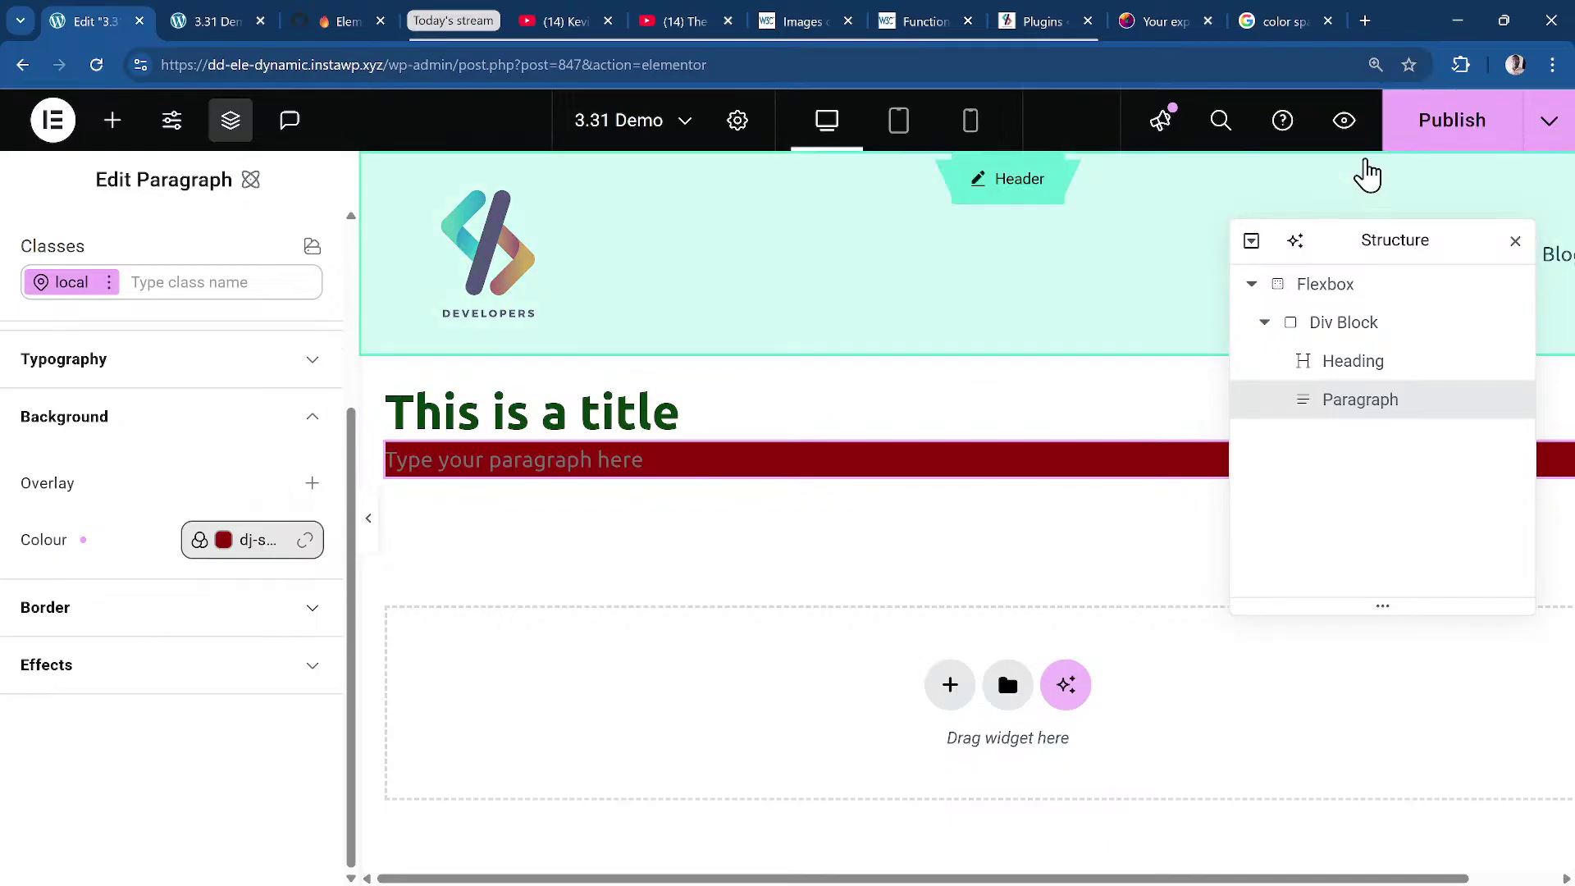
left_click(1394, 139)
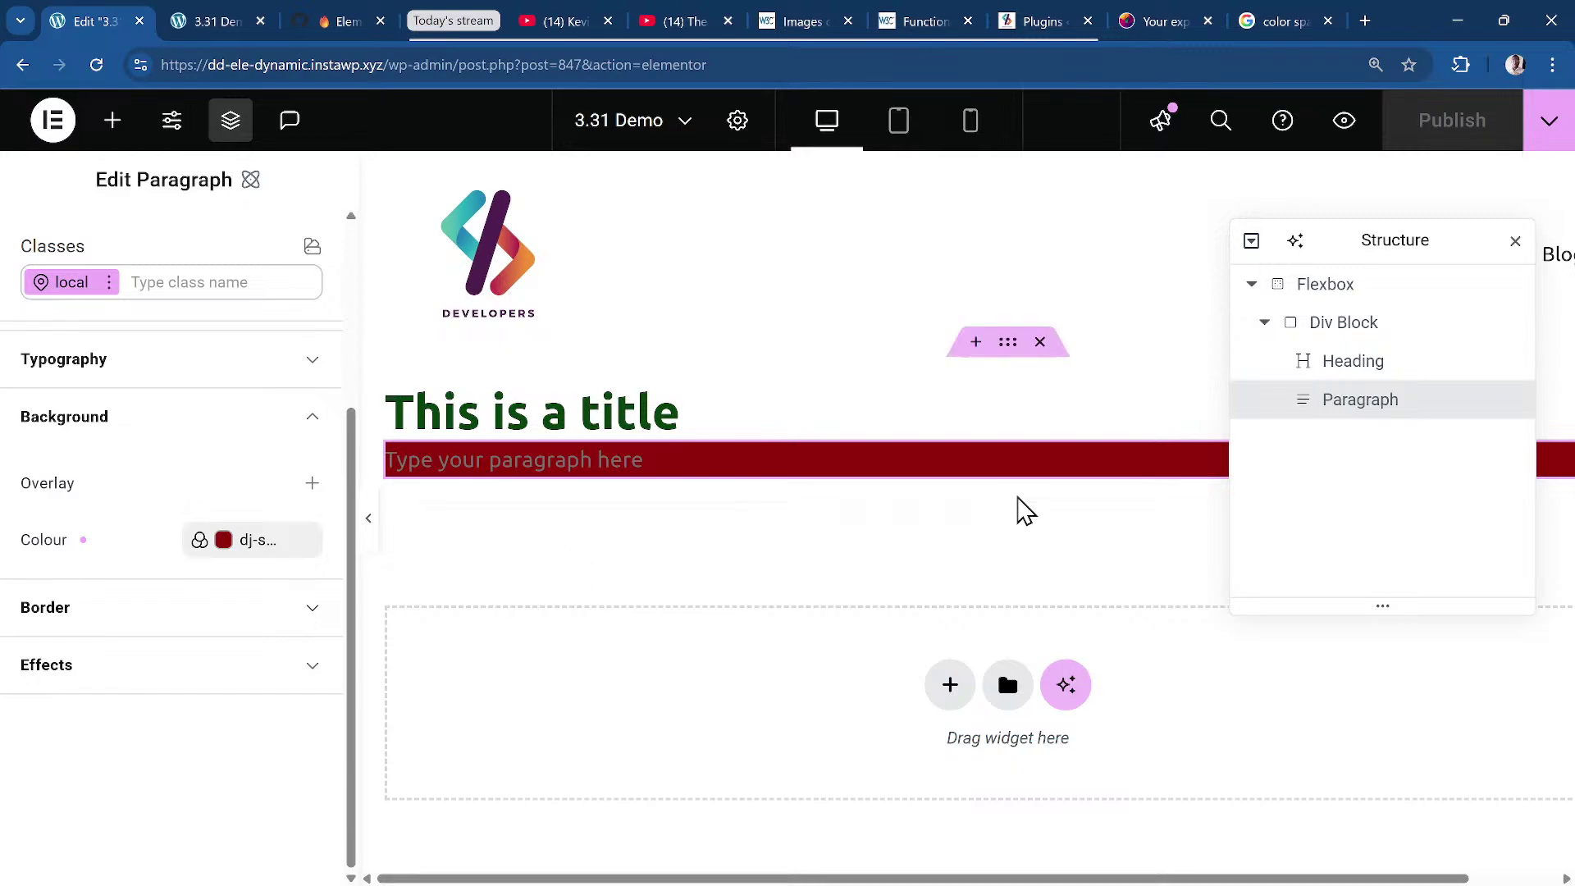
scroll(1035, 465, "down", 4)
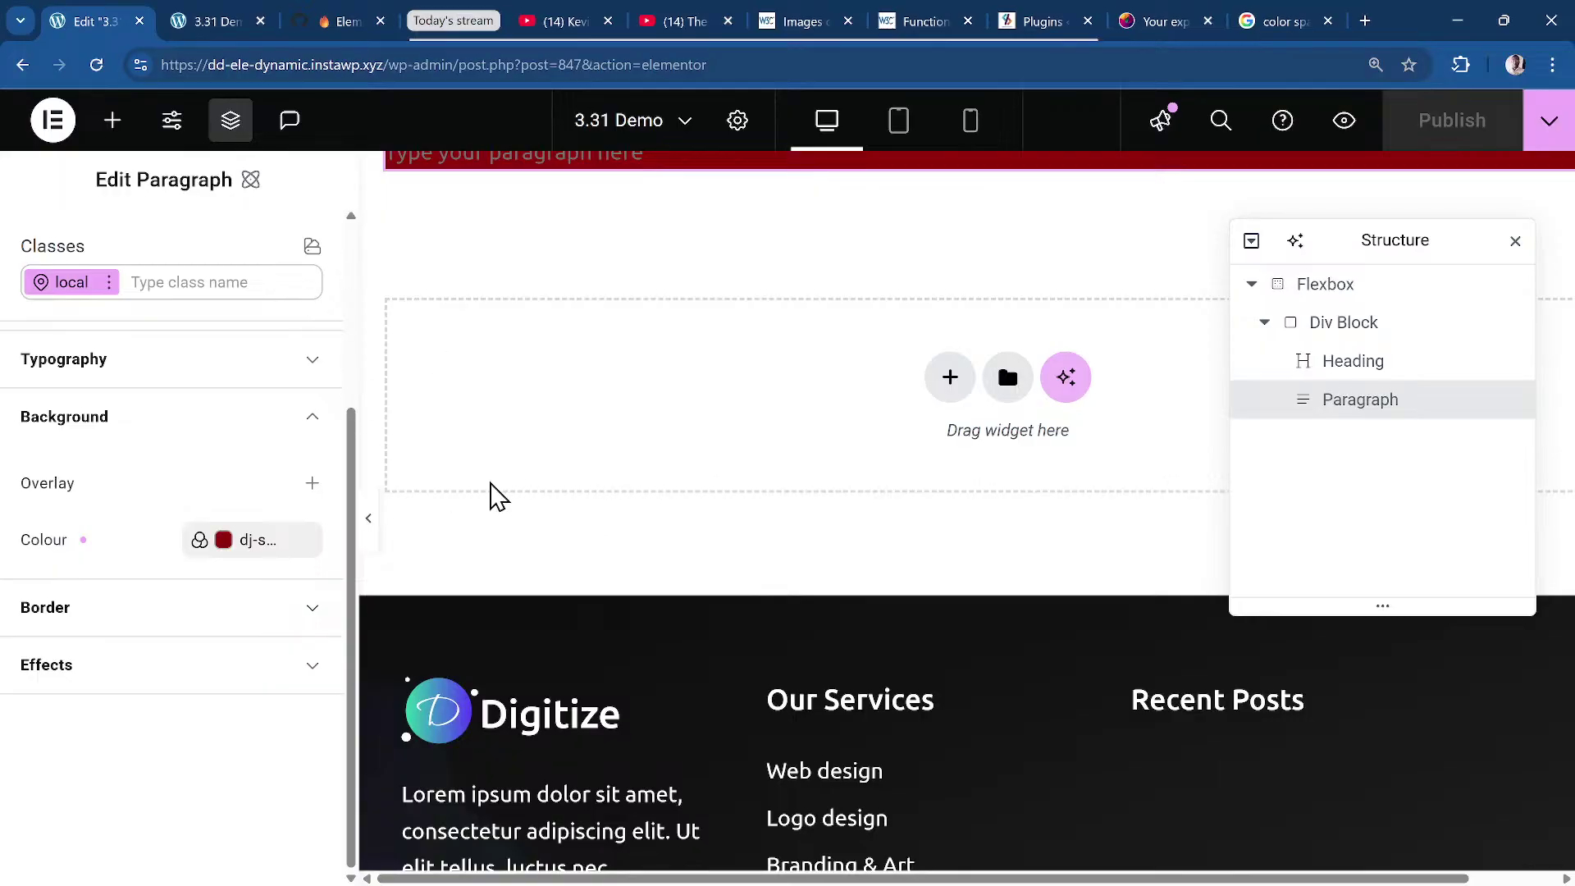
Create a new WordPress page titled "Demo 2" and publish it.
key("ctrl+k")
type("page")
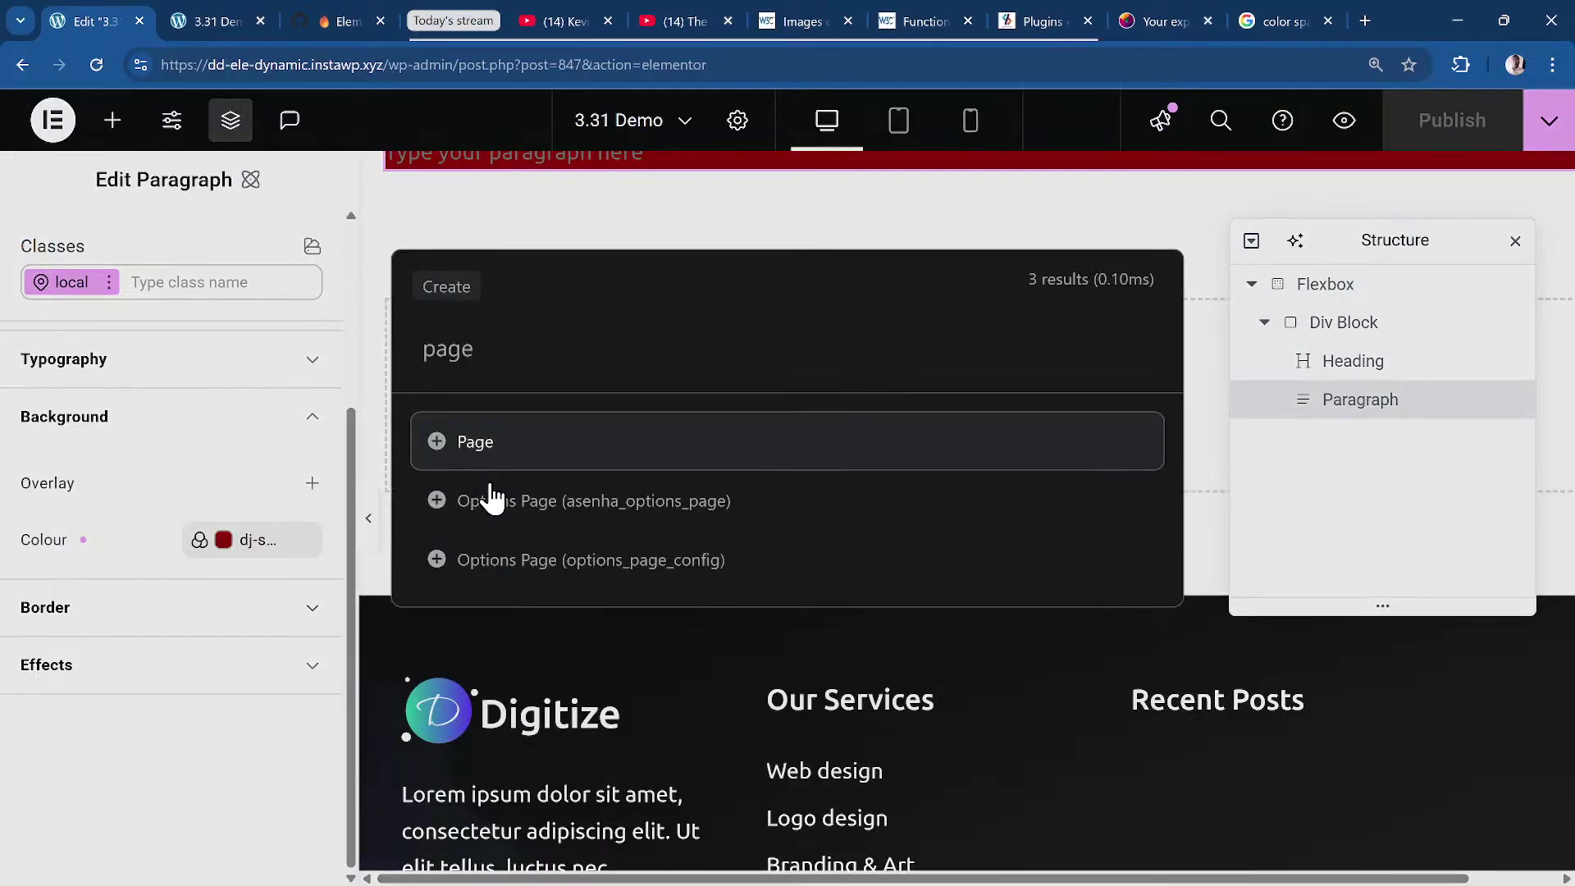
key("Return")
left_click(215, 18)
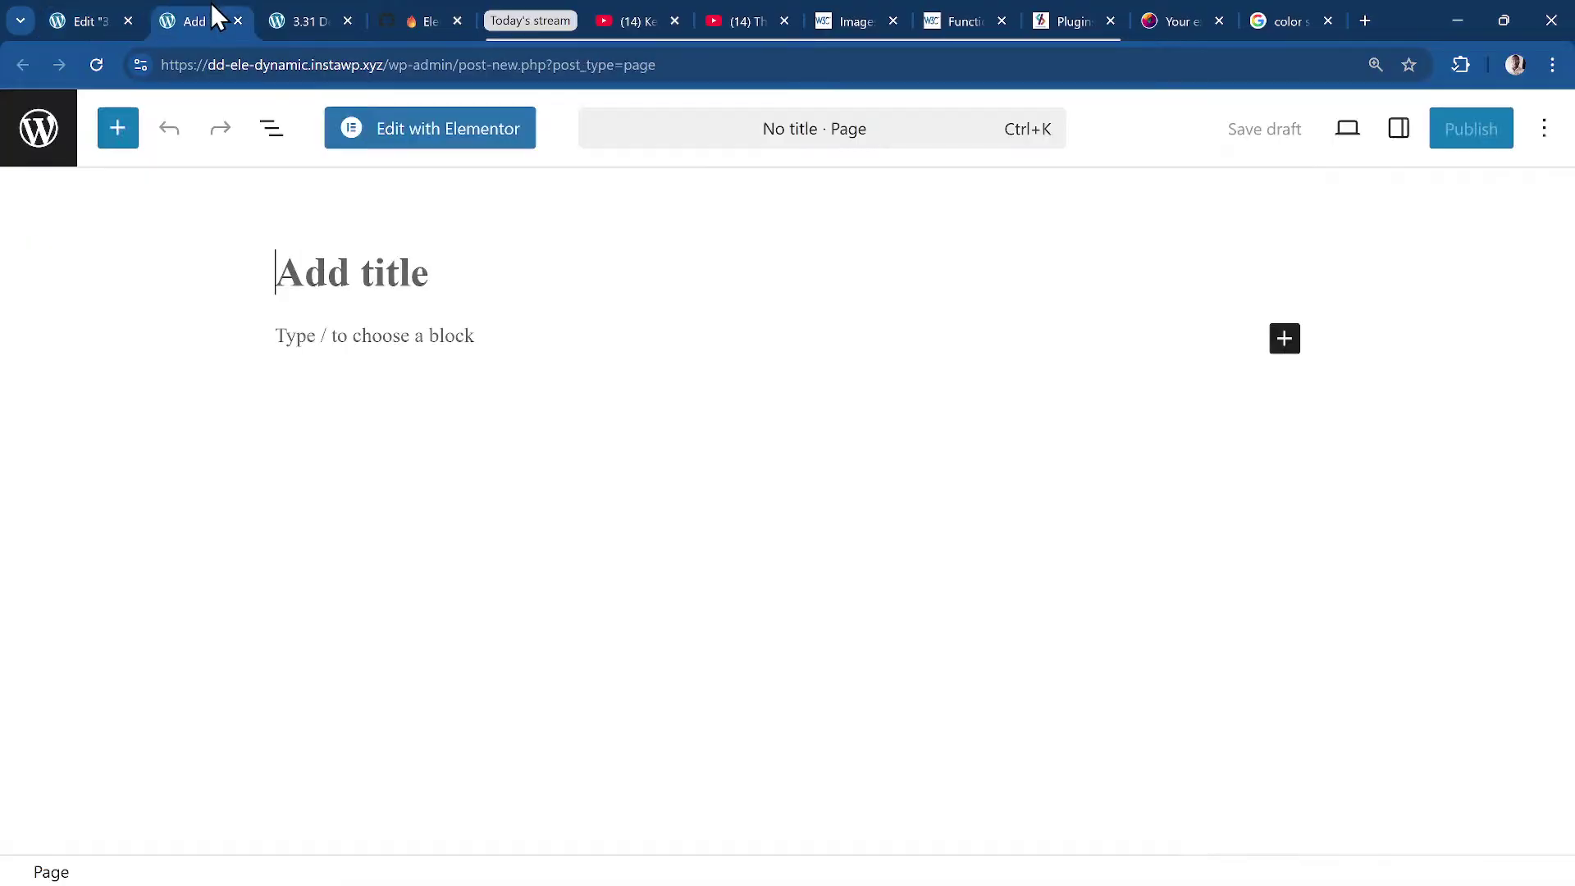
type("Demo 2")
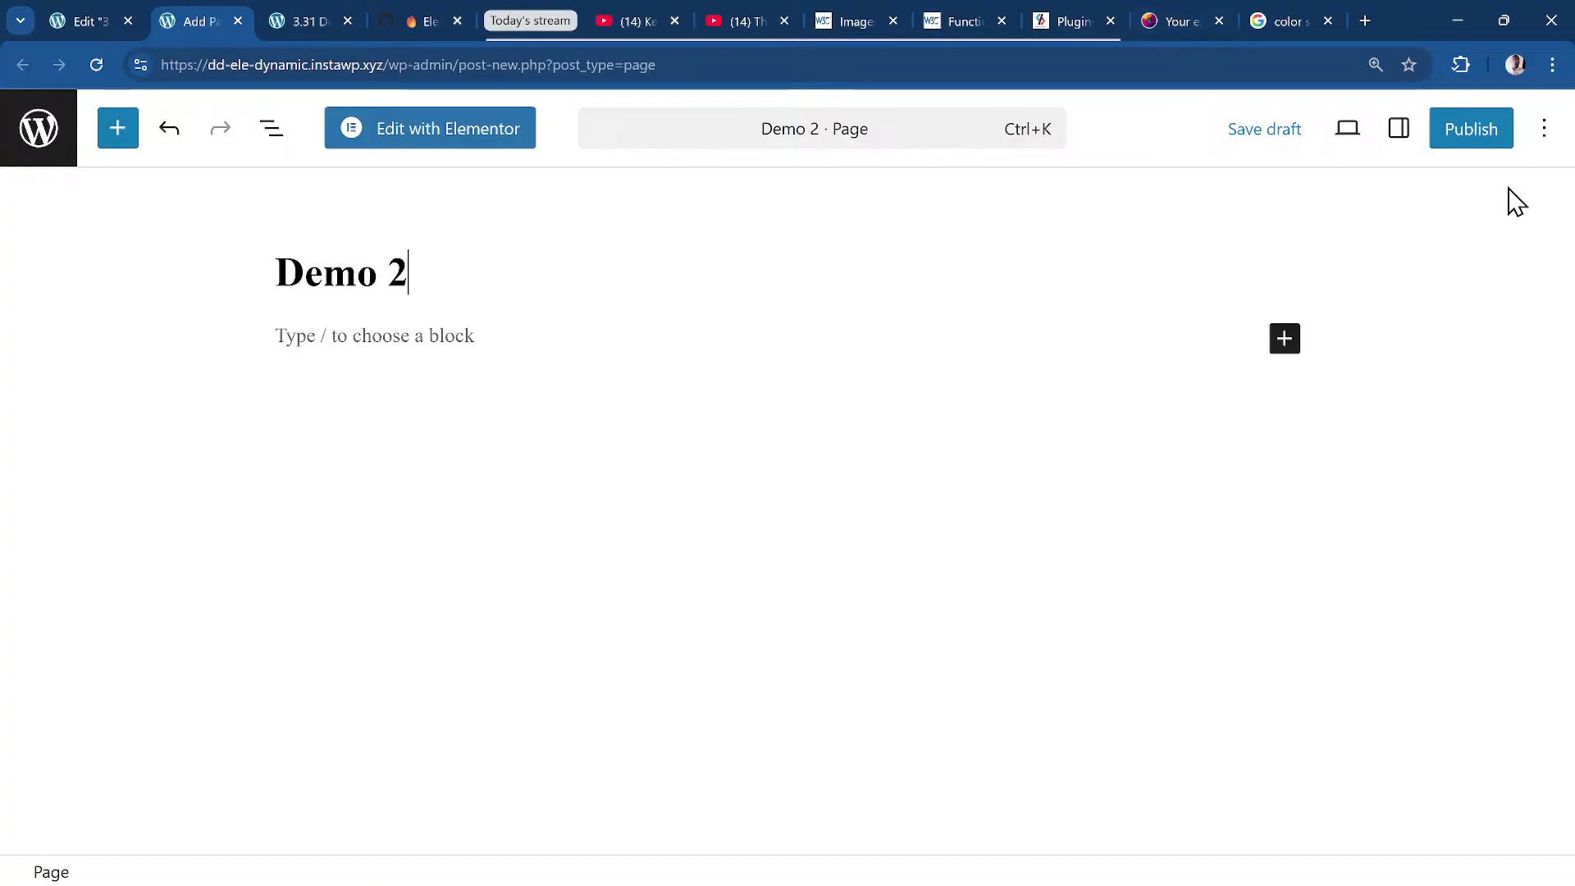
left_click(1470, 129)
left_click(1467, 135)
Open the Demo 2 page in Elementor and add a Flexbox to the empty canvas.
left_click(443, 131)
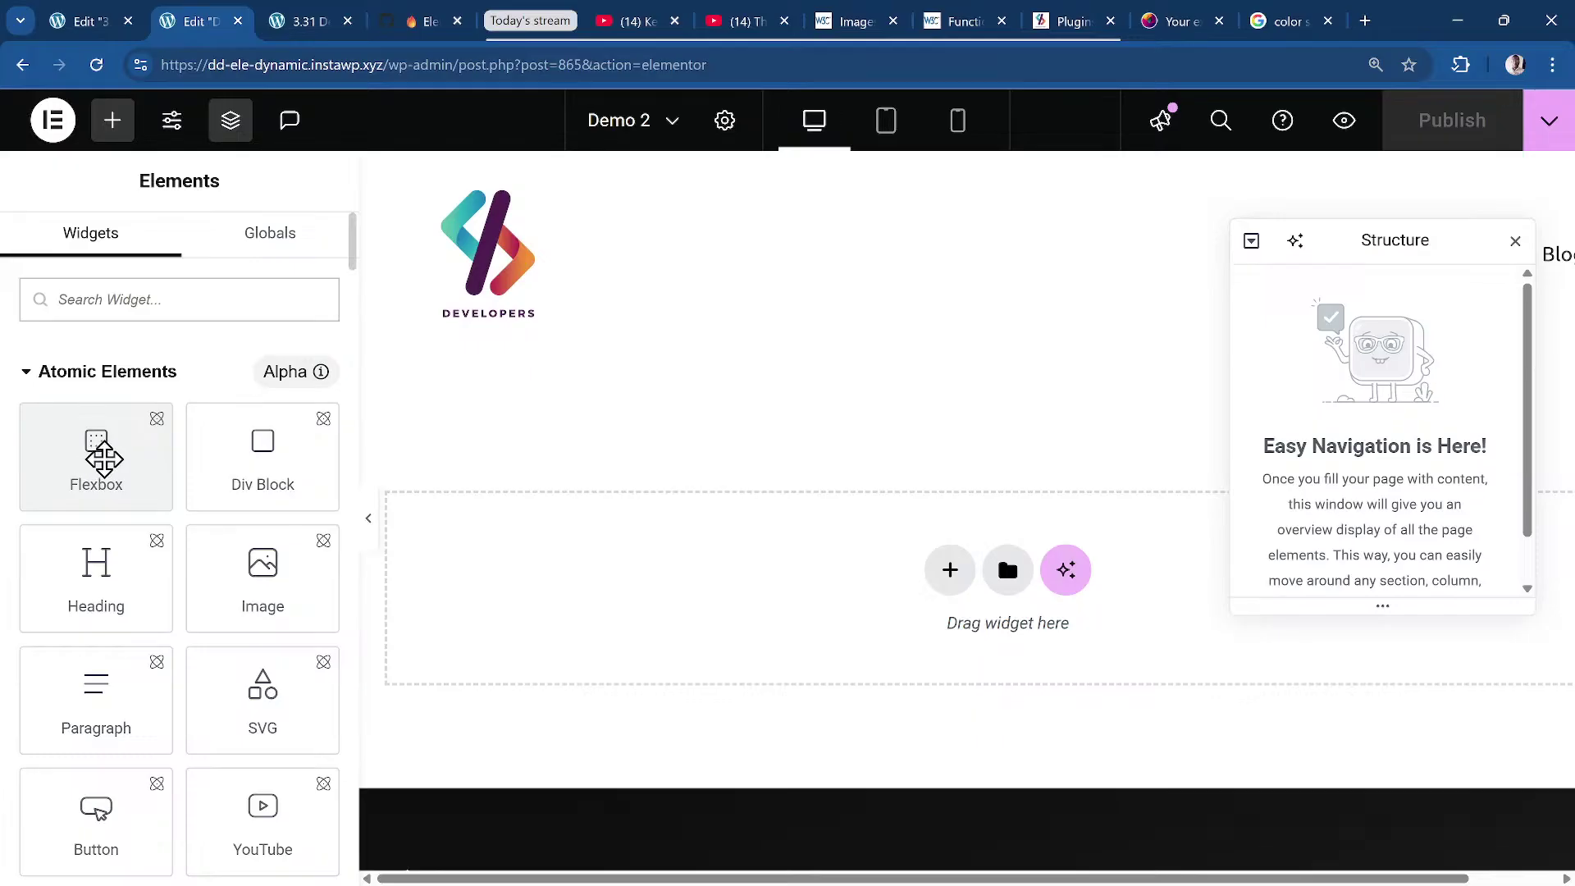
left_click_drag(104, 458, 643, 386)
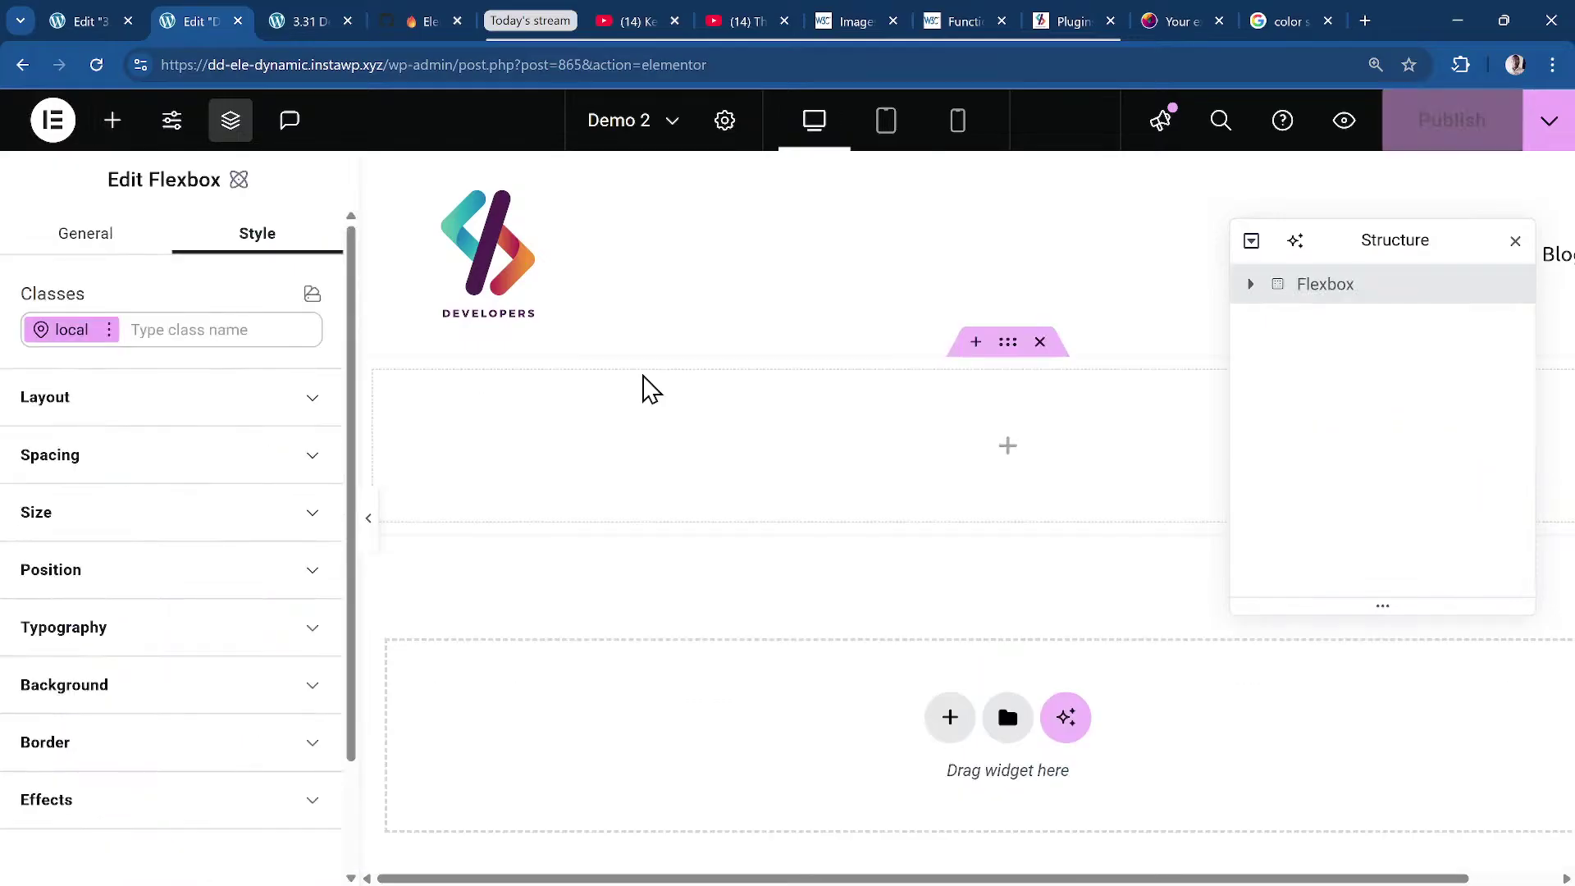
Nest a second Flexbox inside the existing one and apply the class section to the outer Flexbox.
left_click(110, 122)
left_click_drag(116, 454, 931, 478)
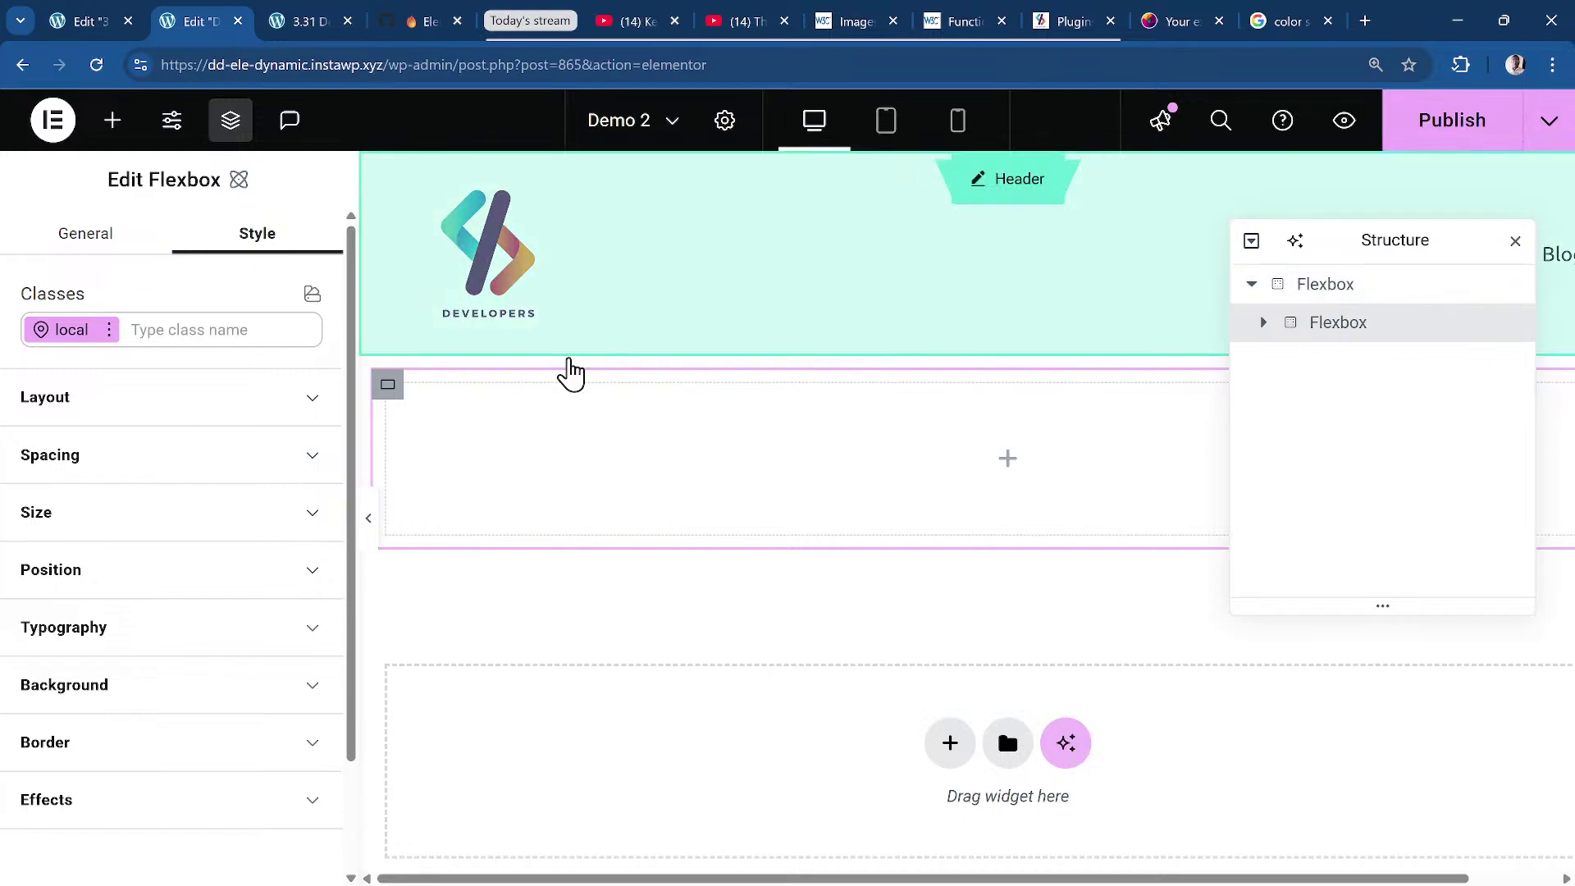
left_click(1380, 287)
left_click(195, 332)
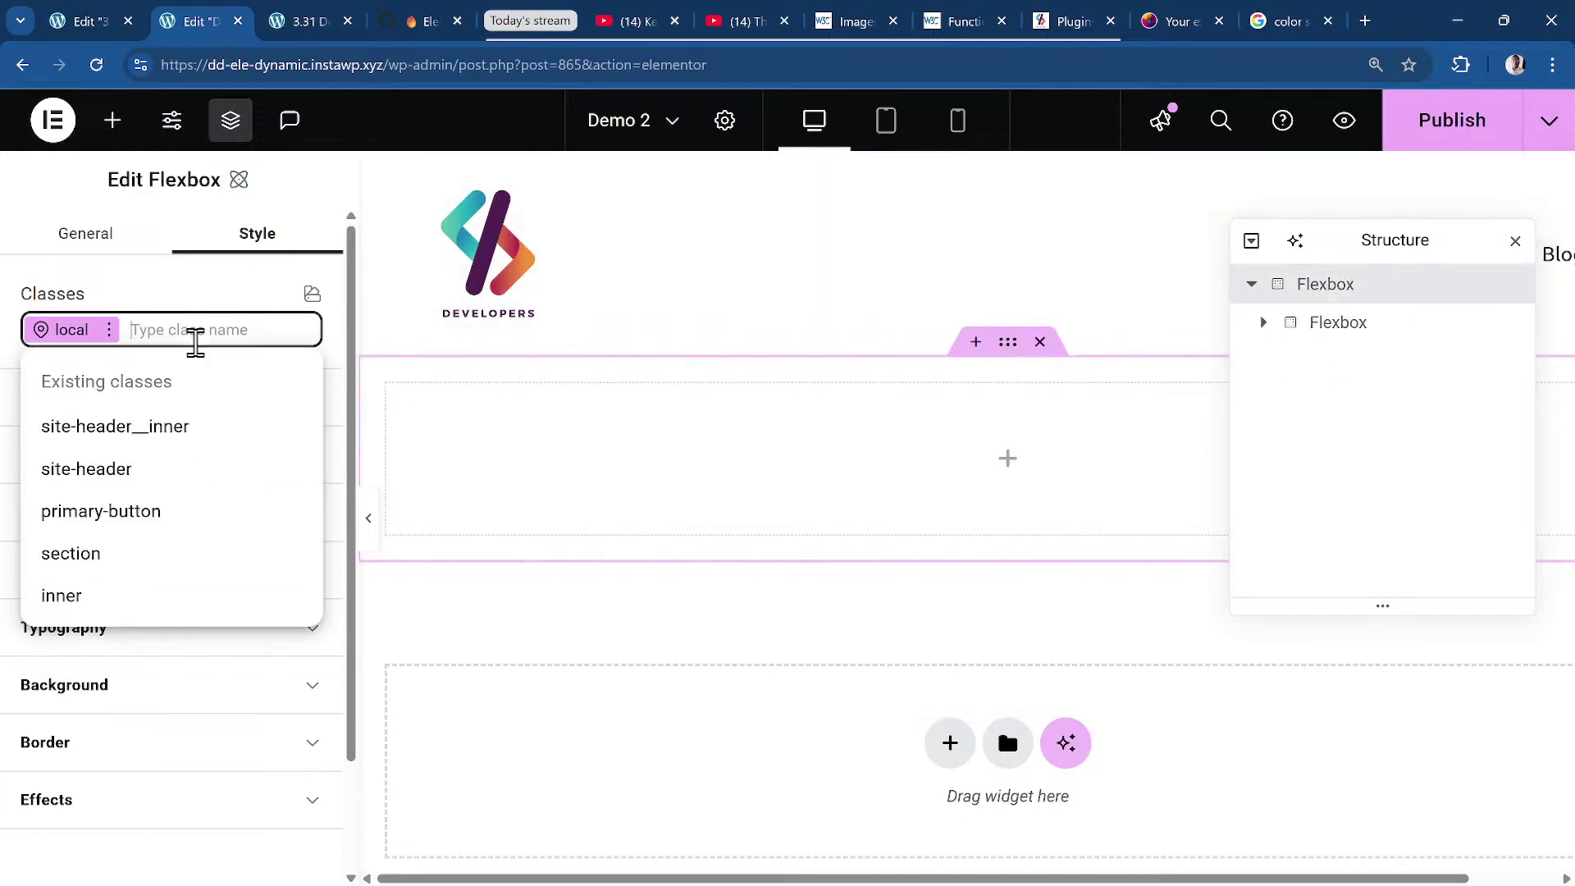
type("section")
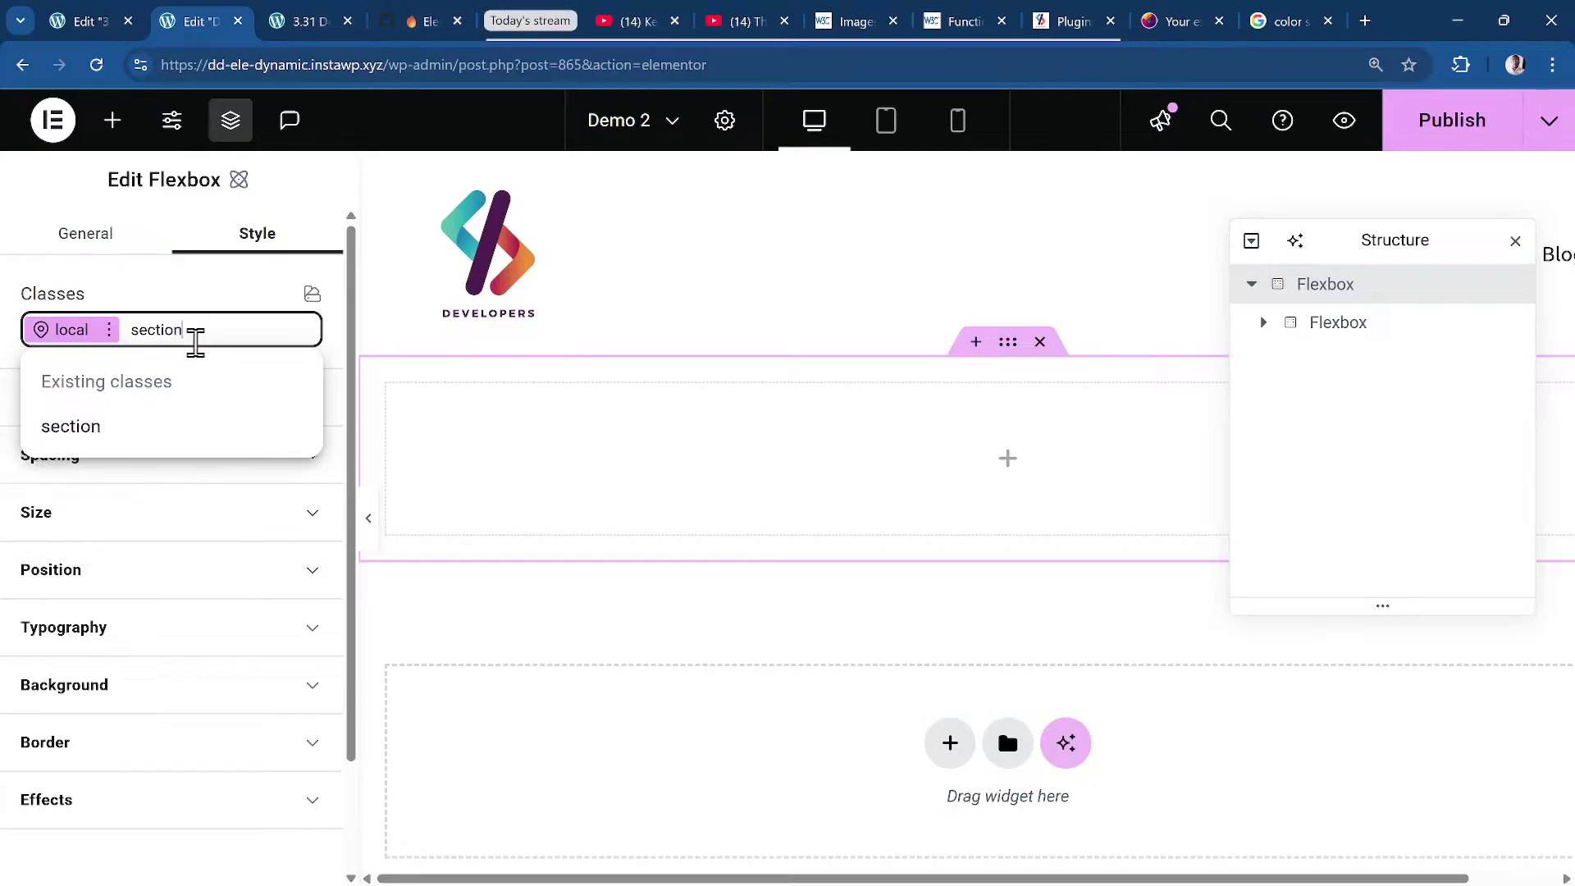
left_click(187, 432)
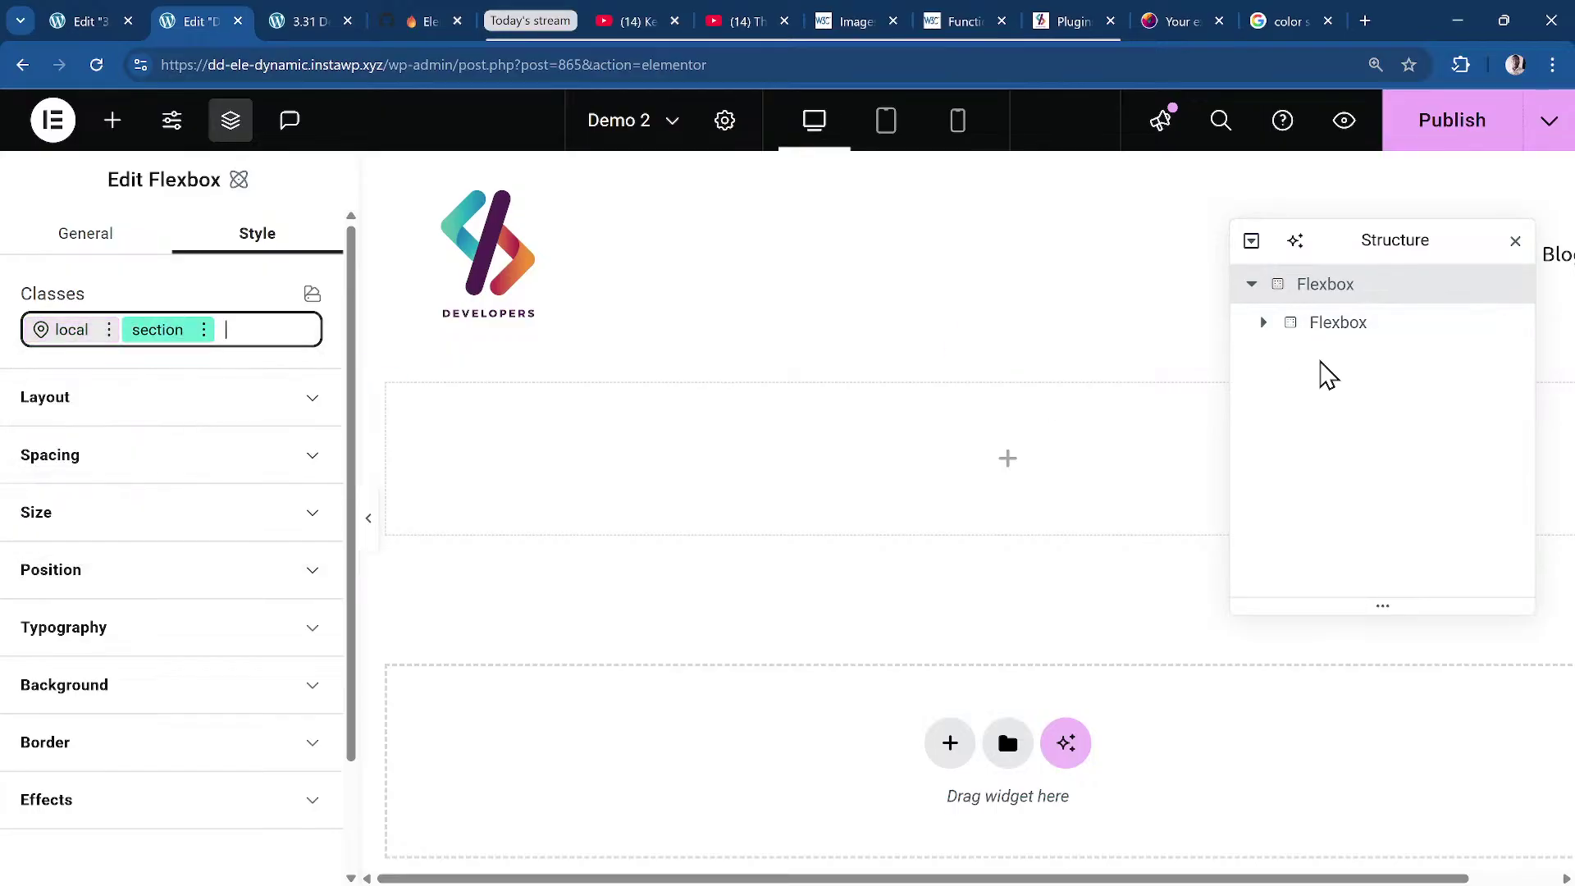
Apply the existing class inner to the nested Flexbox.
left_click(1375, 328)
left_click(218, 331)
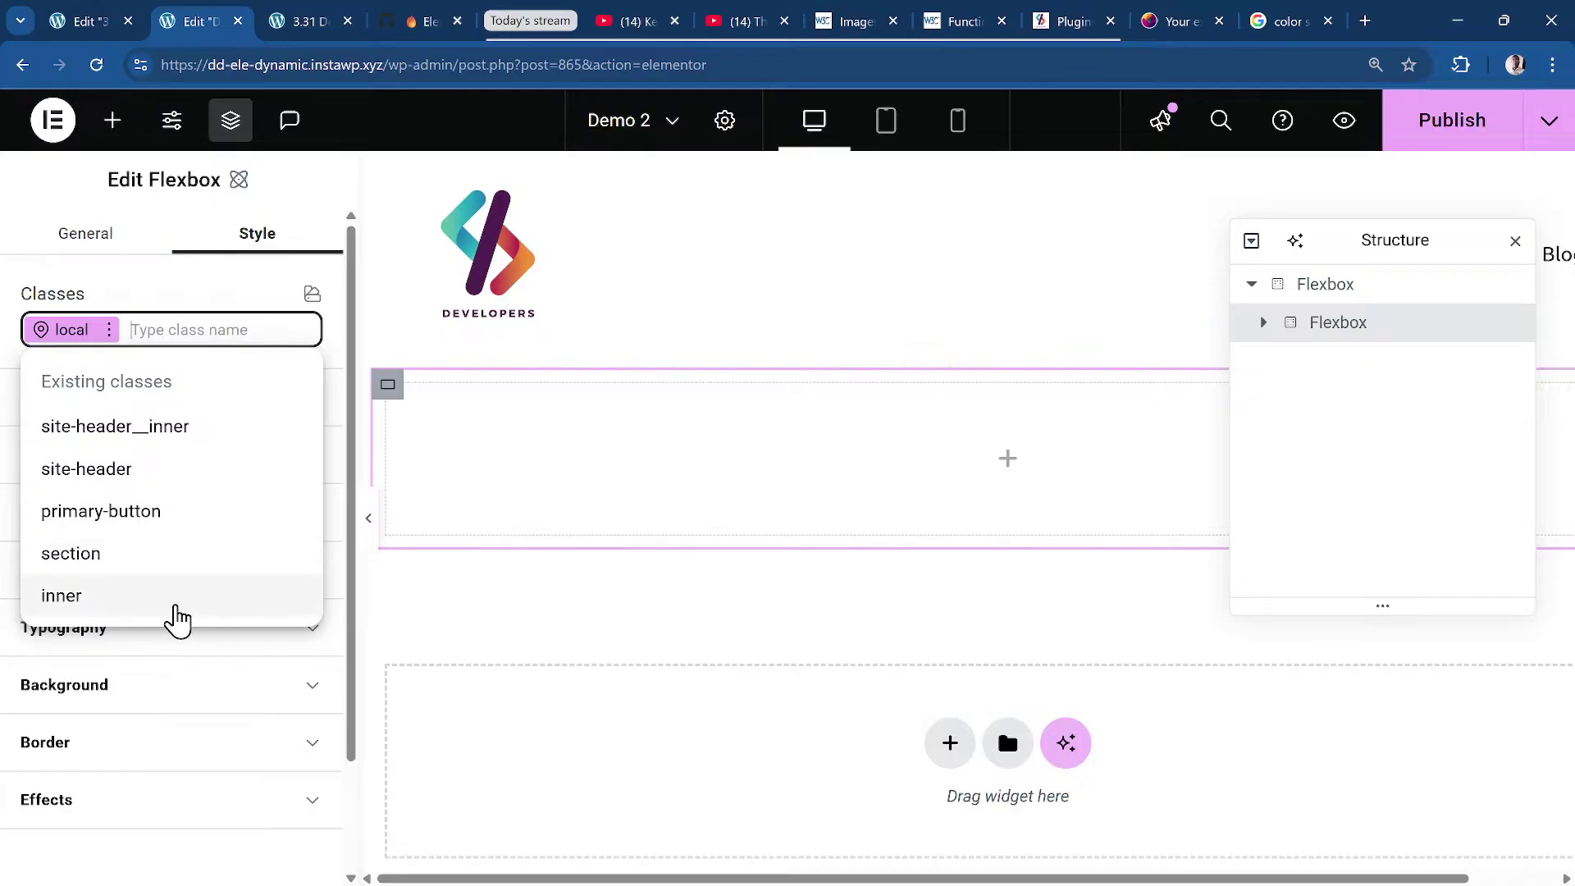
left_click(124, 597)
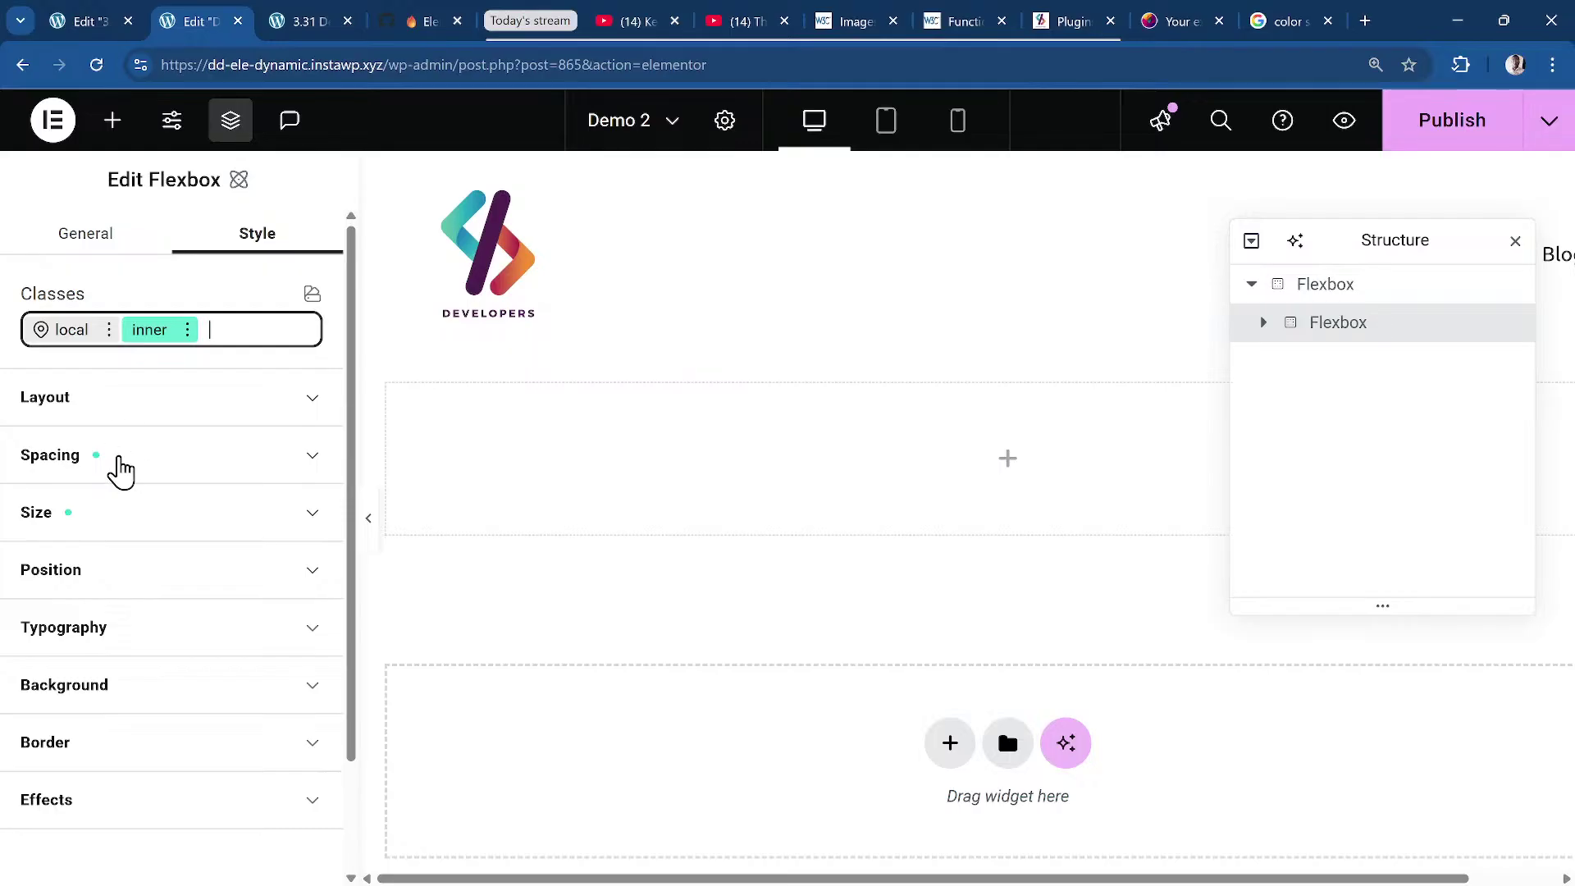
Set the inner class's max width to the custom value var(--dd-wrapper-width) and publish the page.
left_click(175, 525)
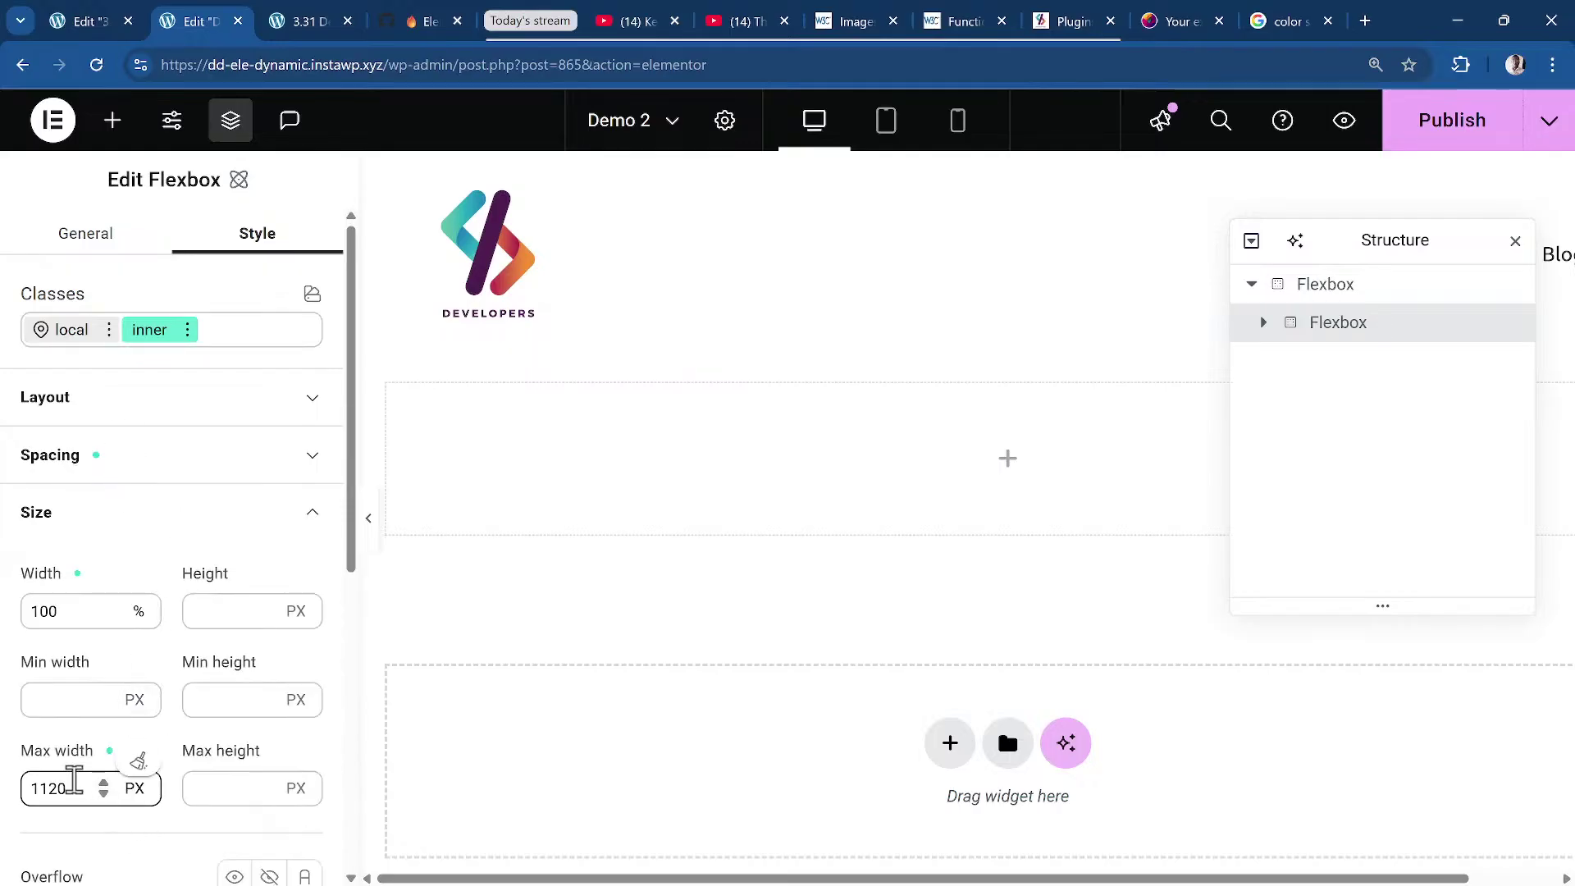
double_click(62, 785)
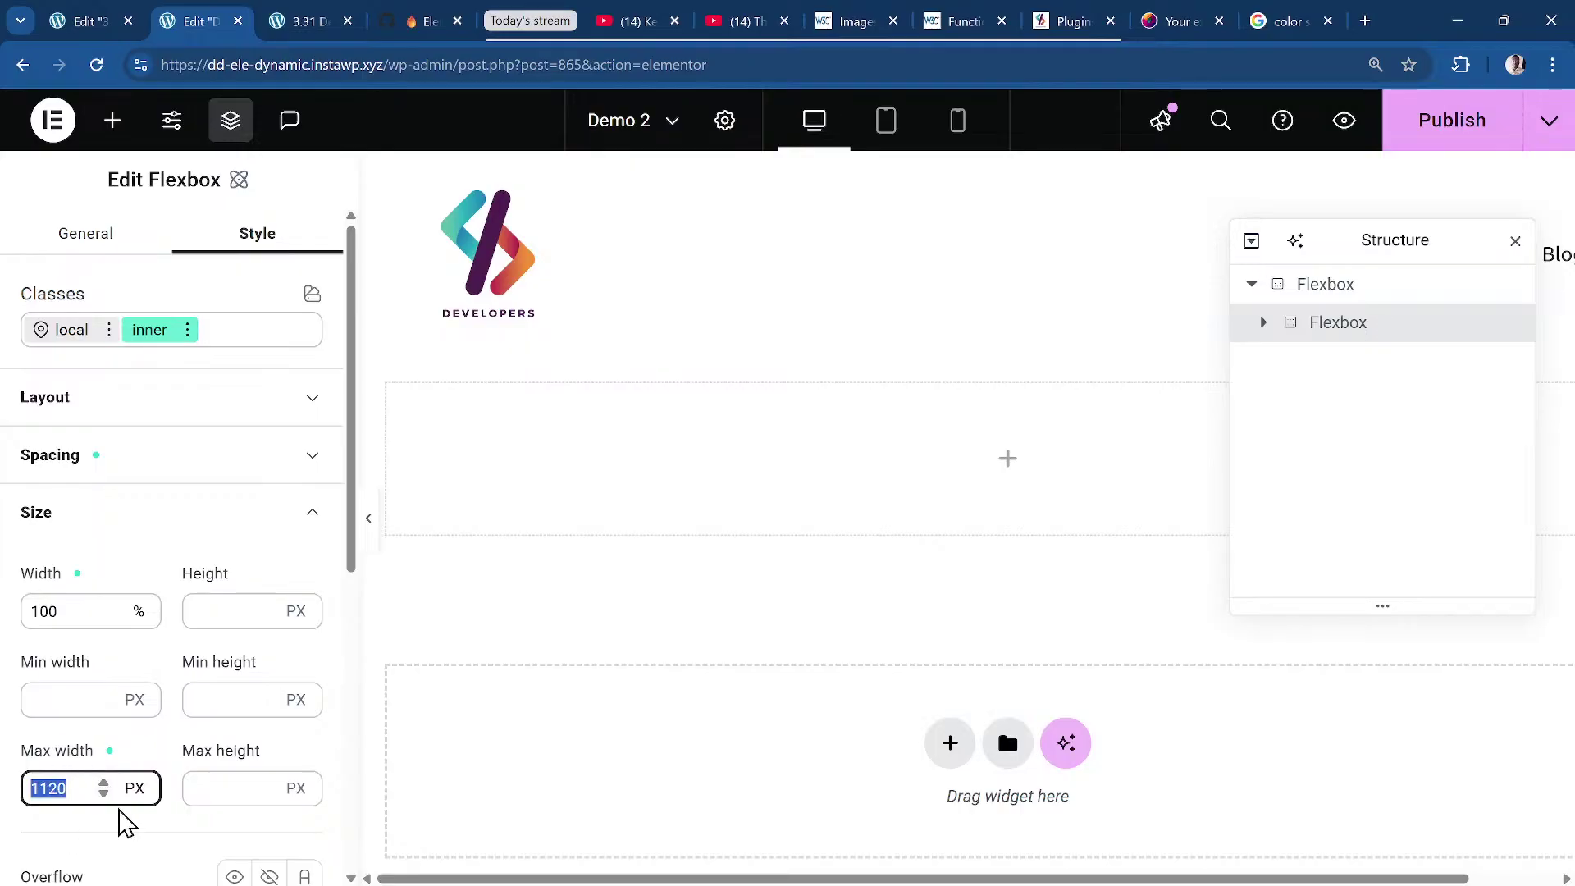
type("c")
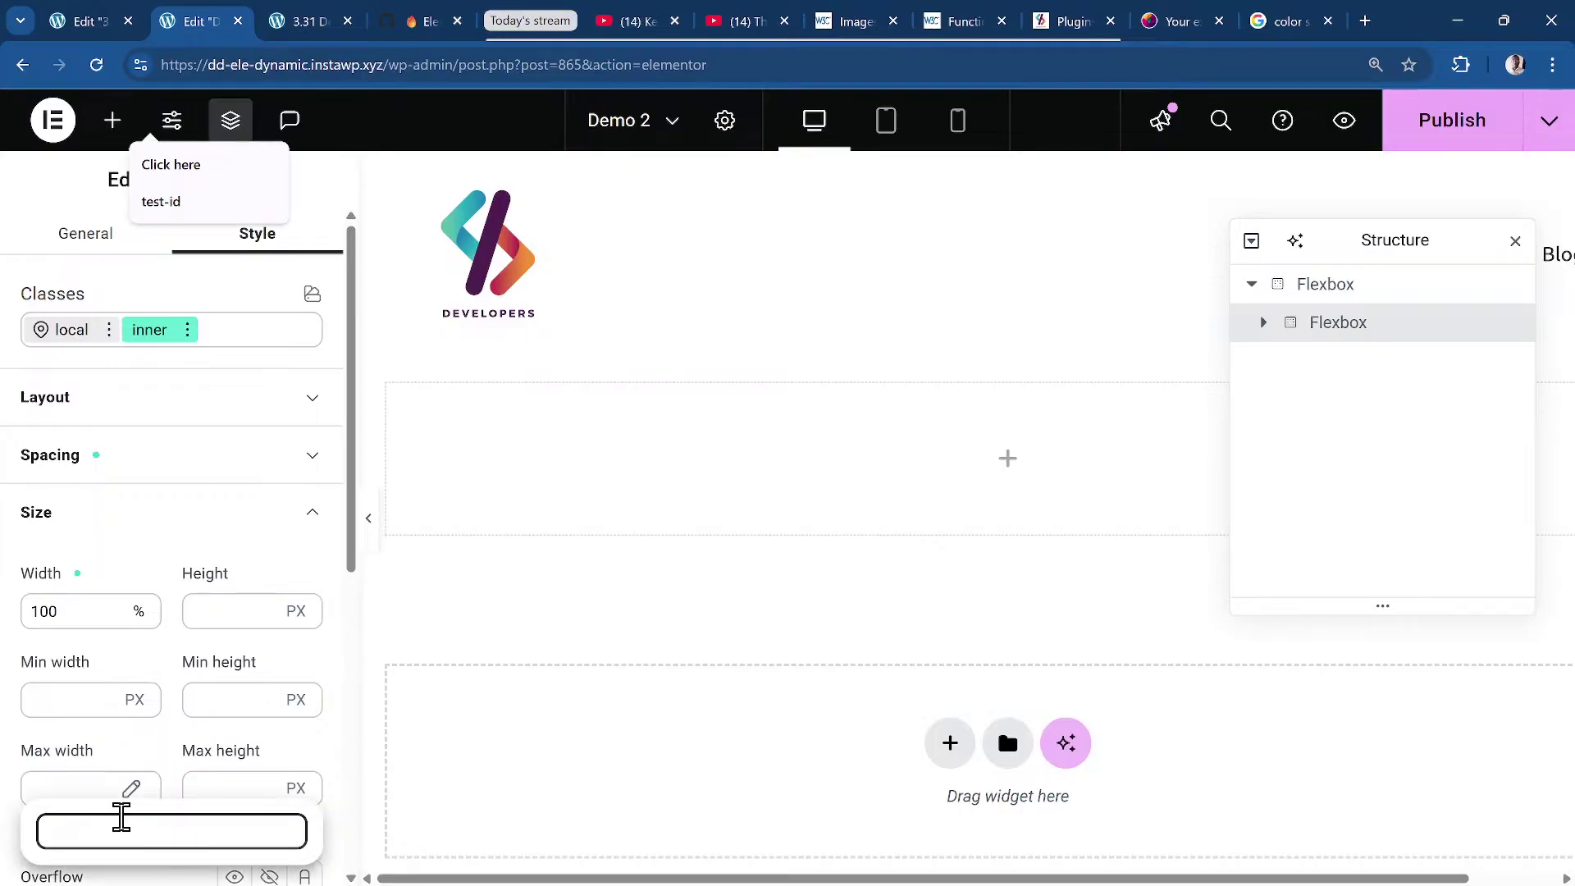
type("var(--dd-wrapper-")
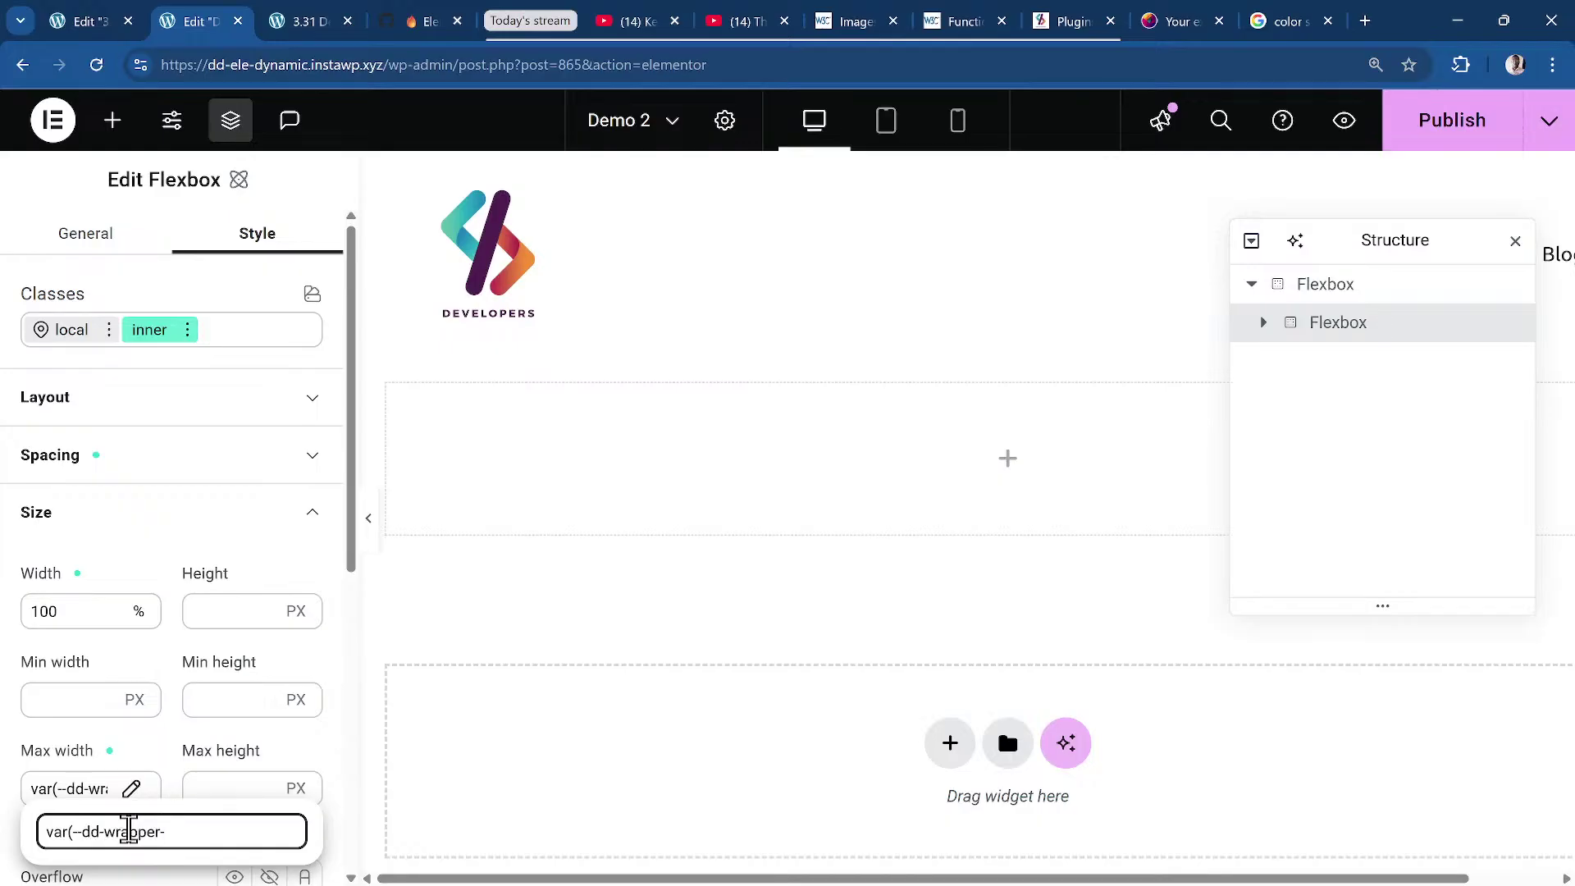
type(")")
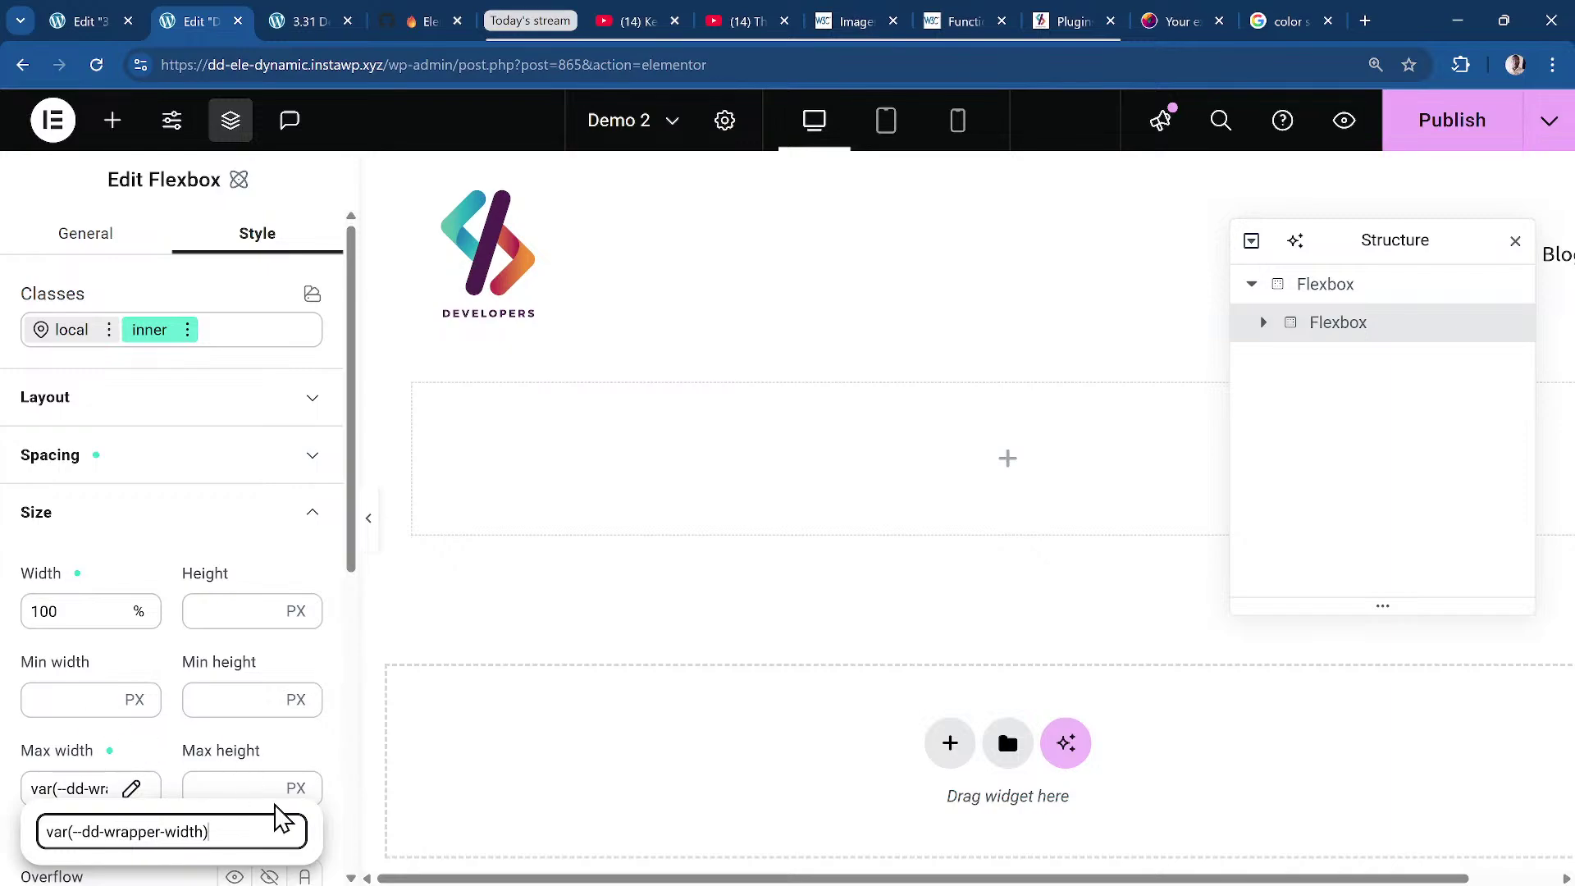
left_click(252, 779)
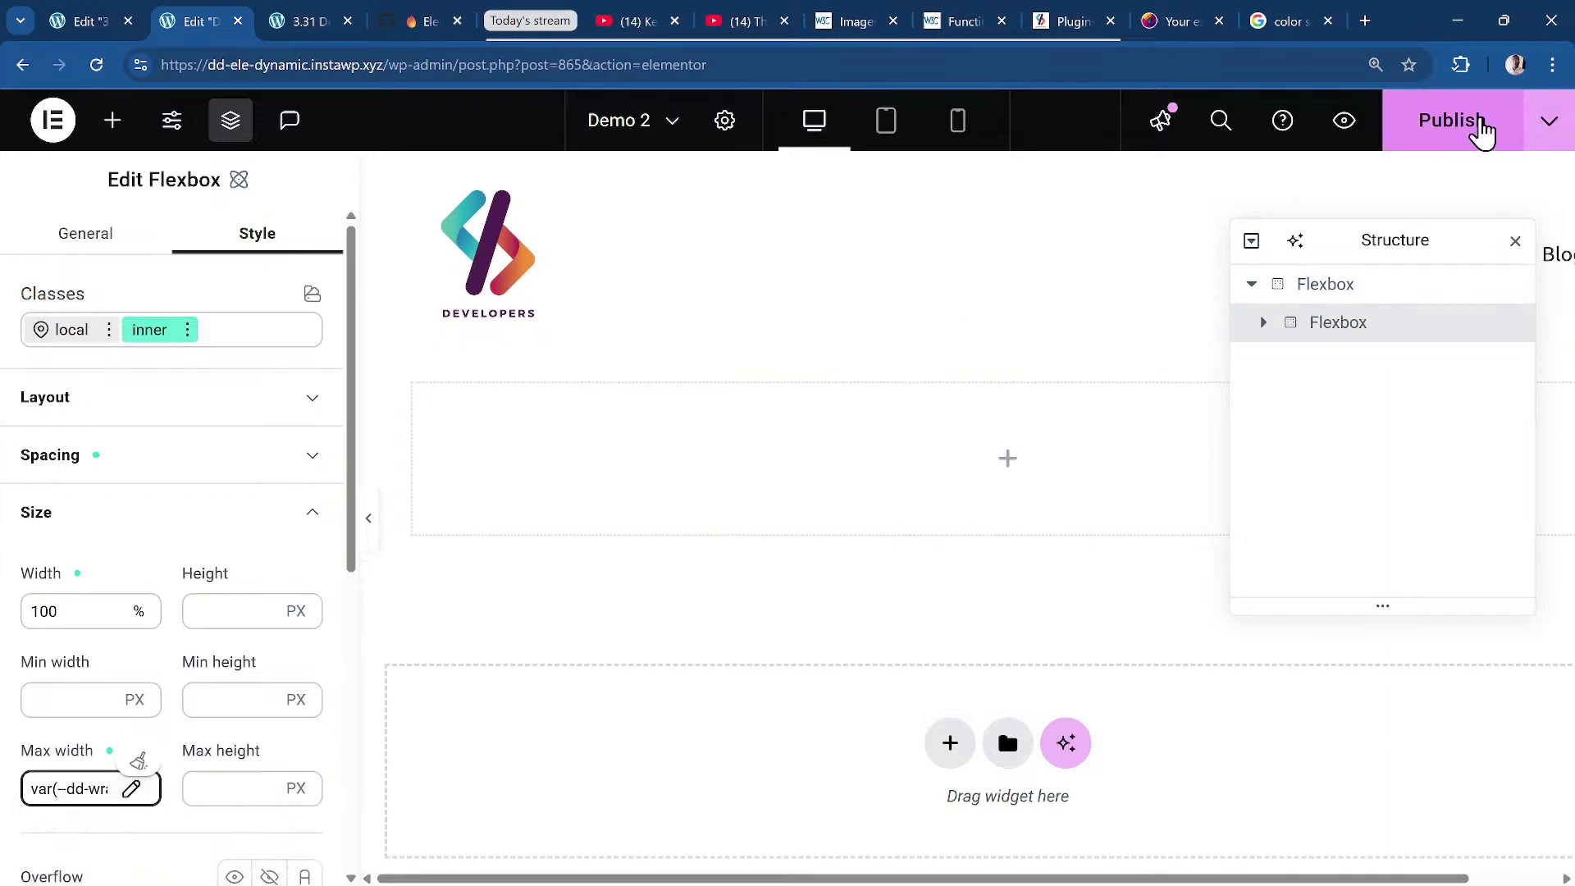
left_click(1482, 131)
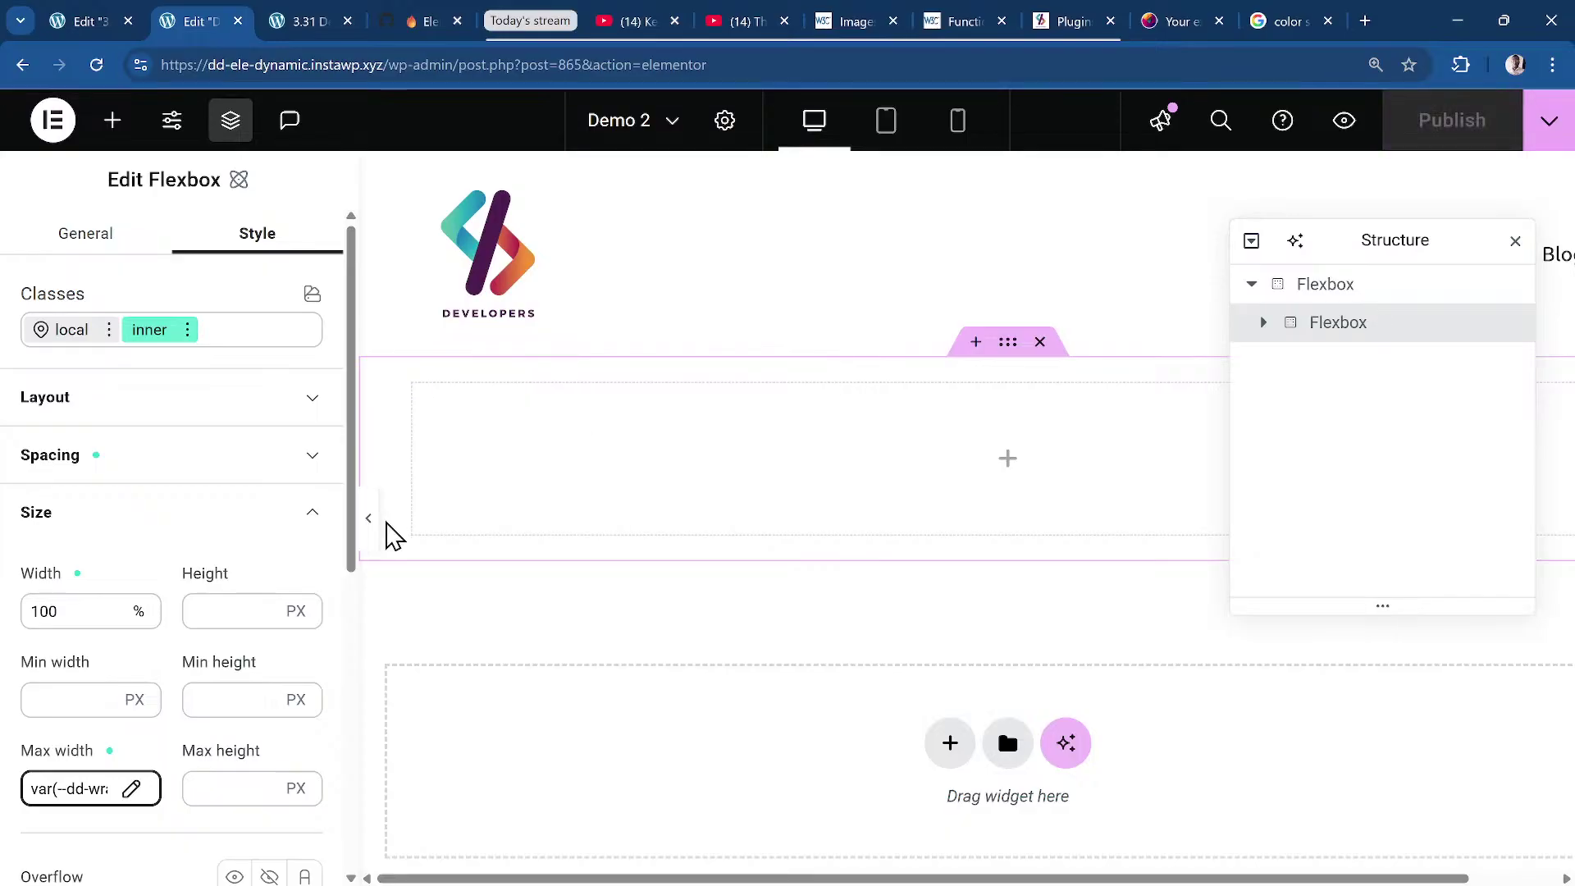
left_click(112, 123)
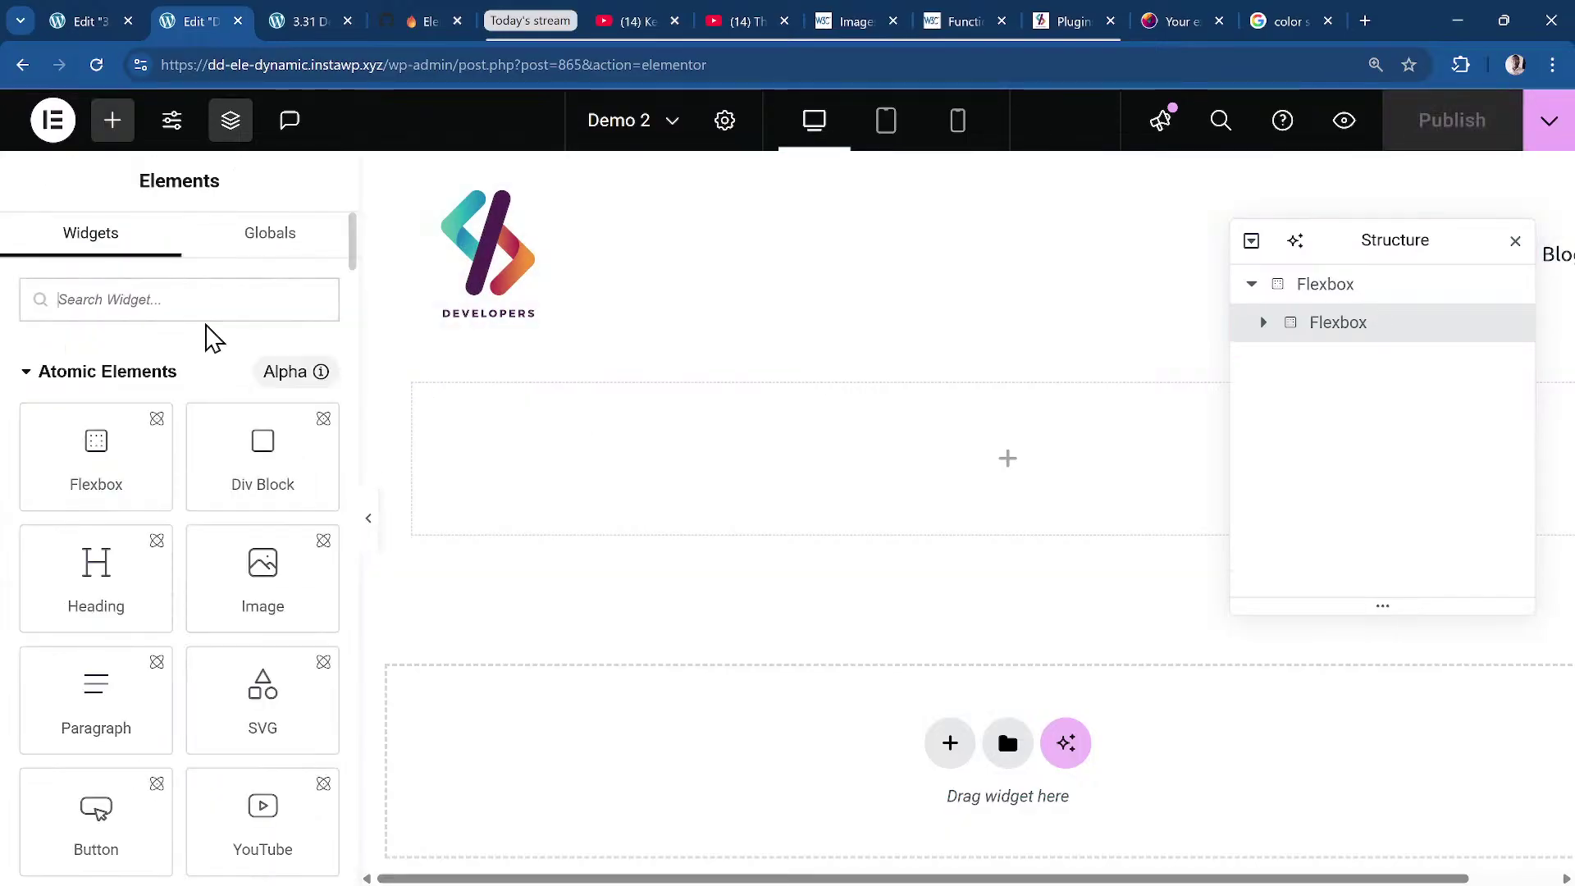
type("h")
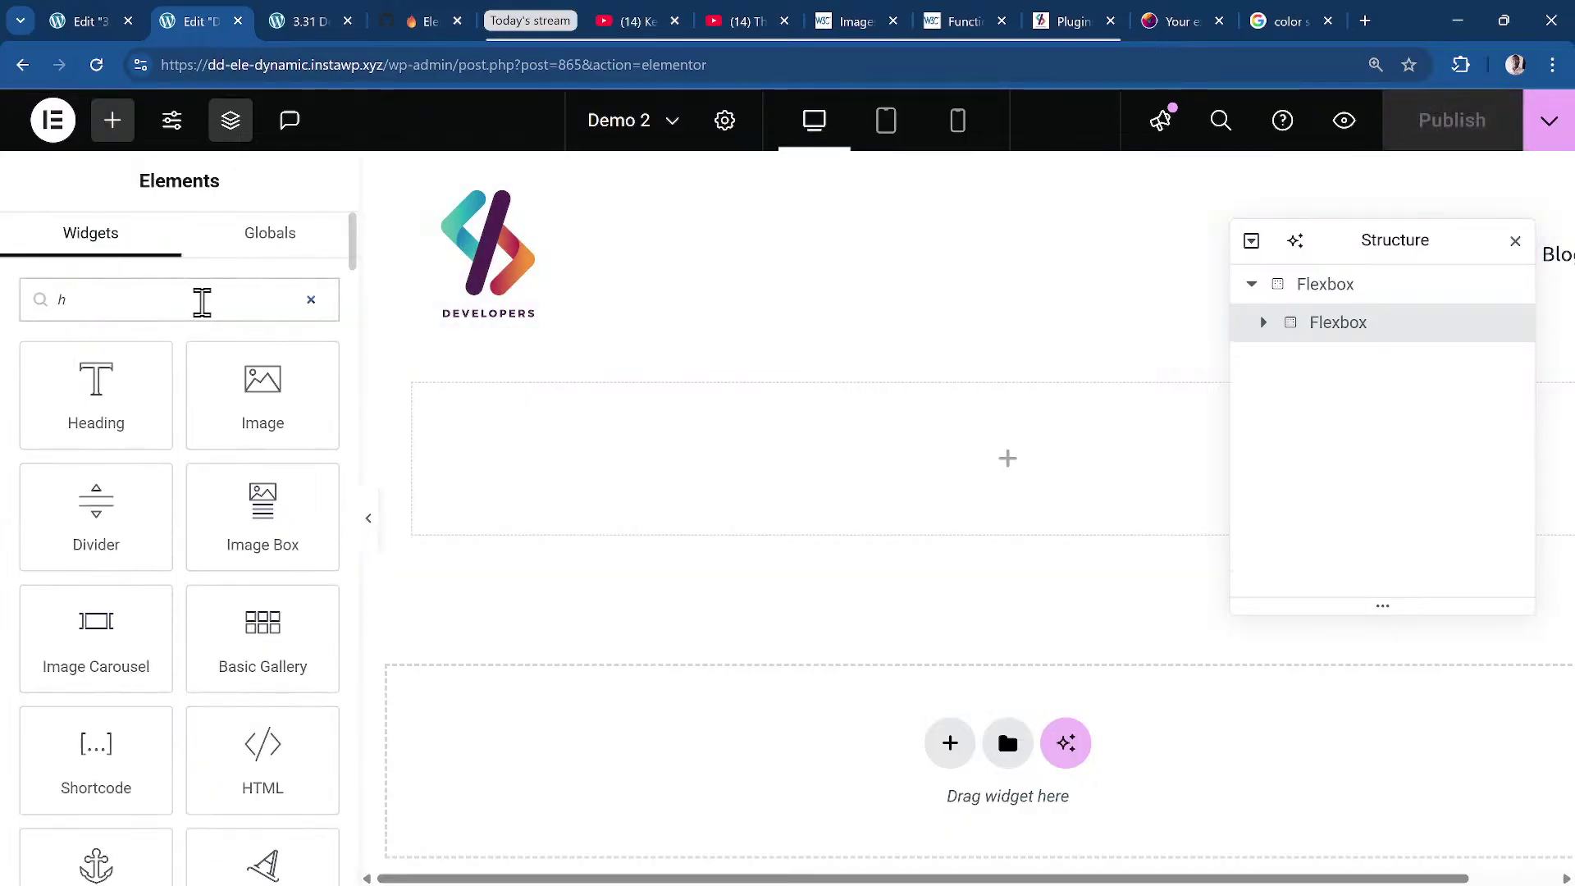
left_click_drag(126, 405, 643, 451)
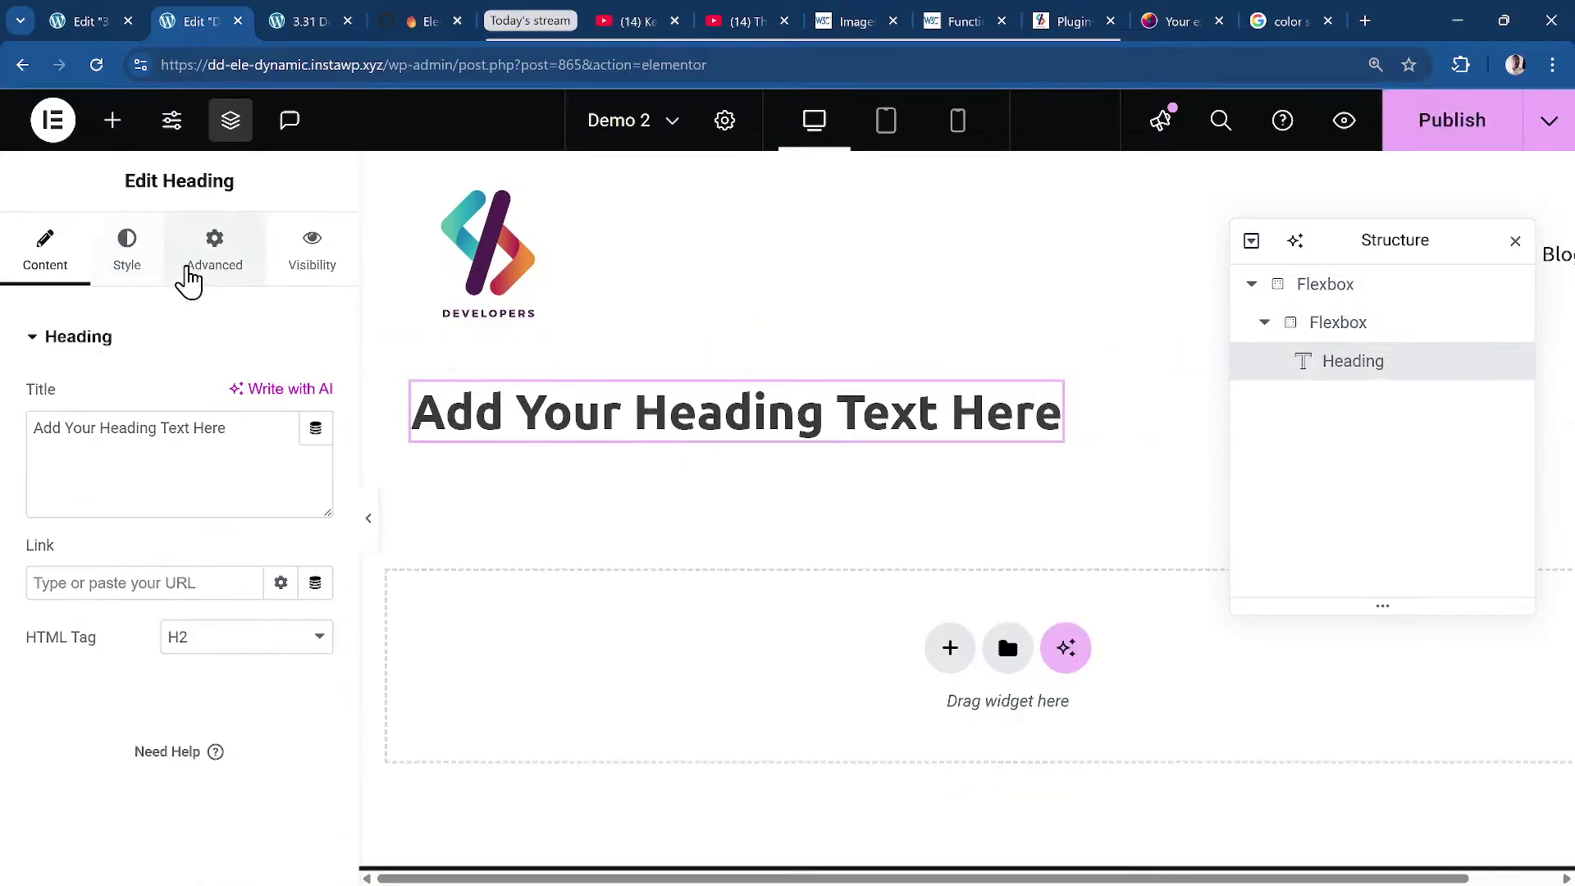
right_click(819, 439)
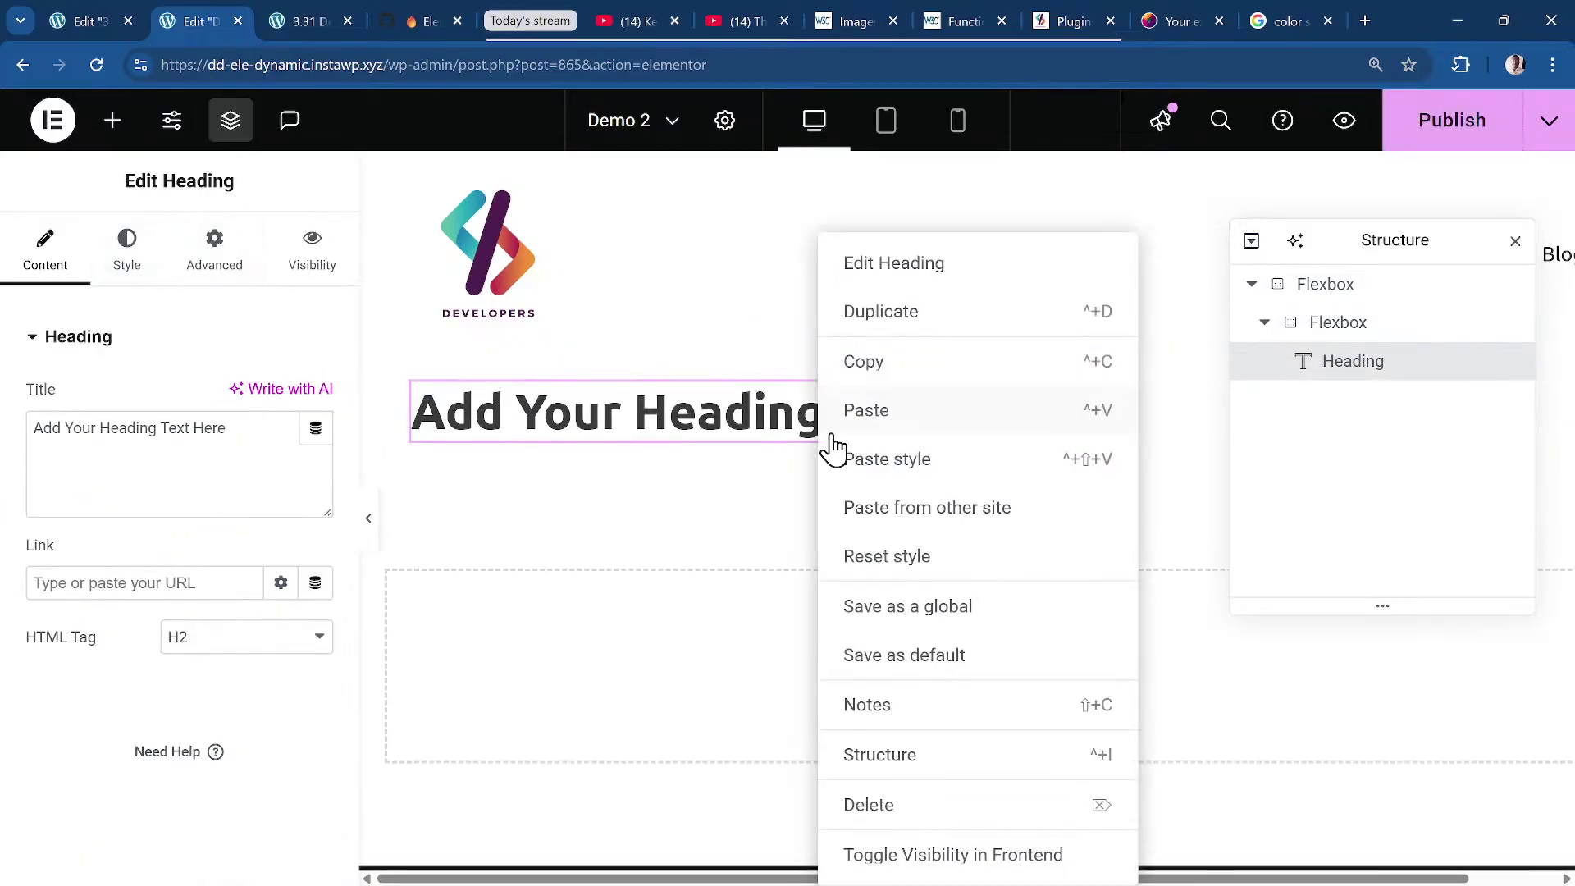
left_click(918, 822)
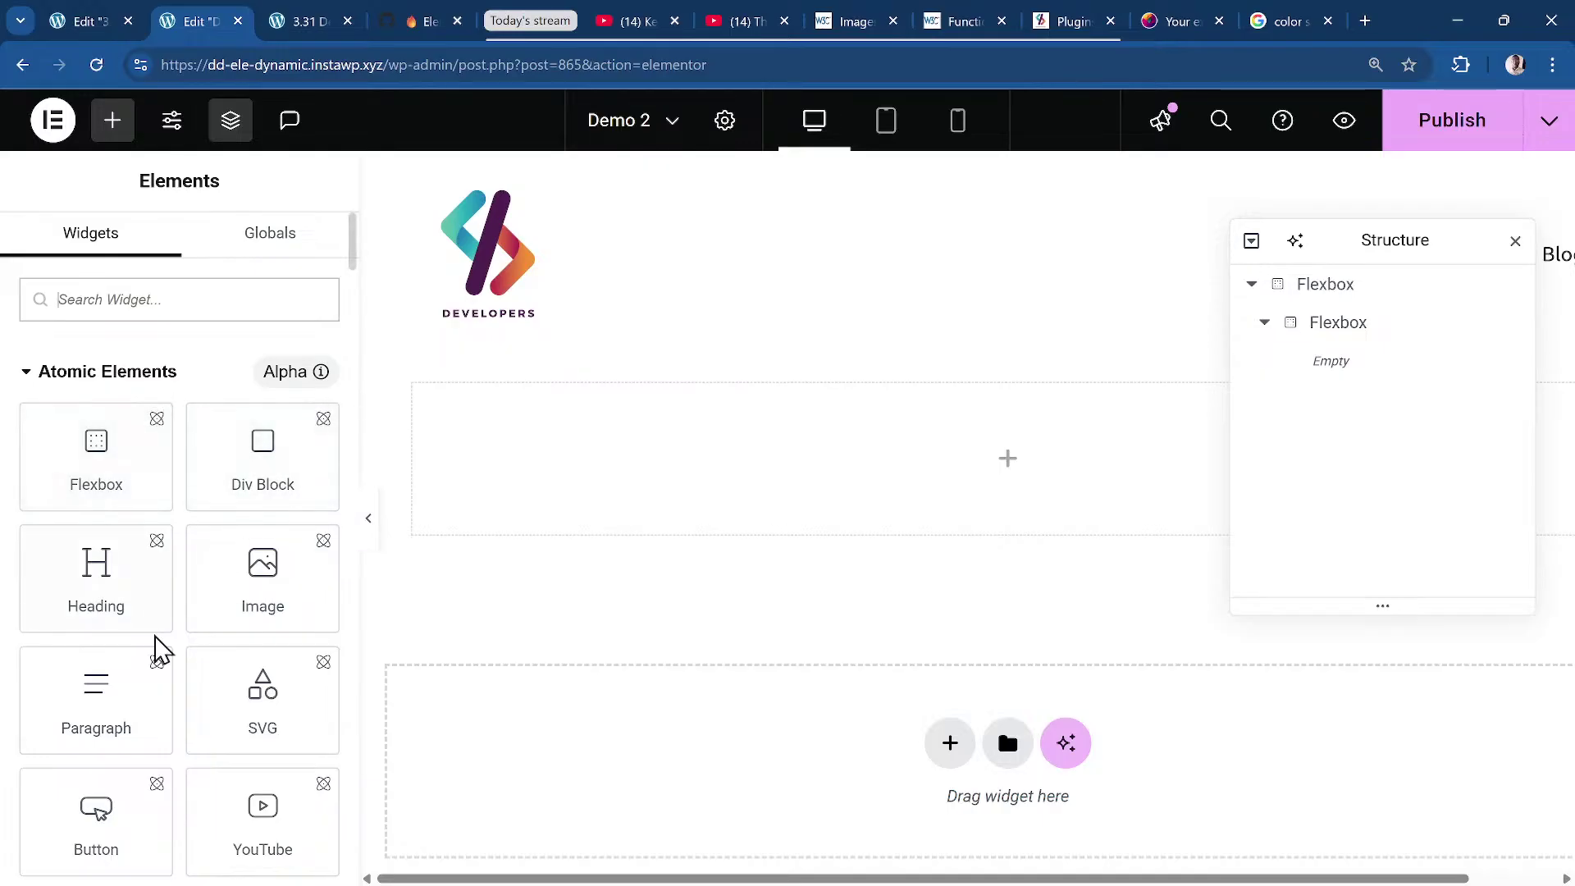
Add an atomic Heading to the inner Flexbox and set its background colour to the dj-primary variable.
left_click_drag(110, 607, 650, 429)
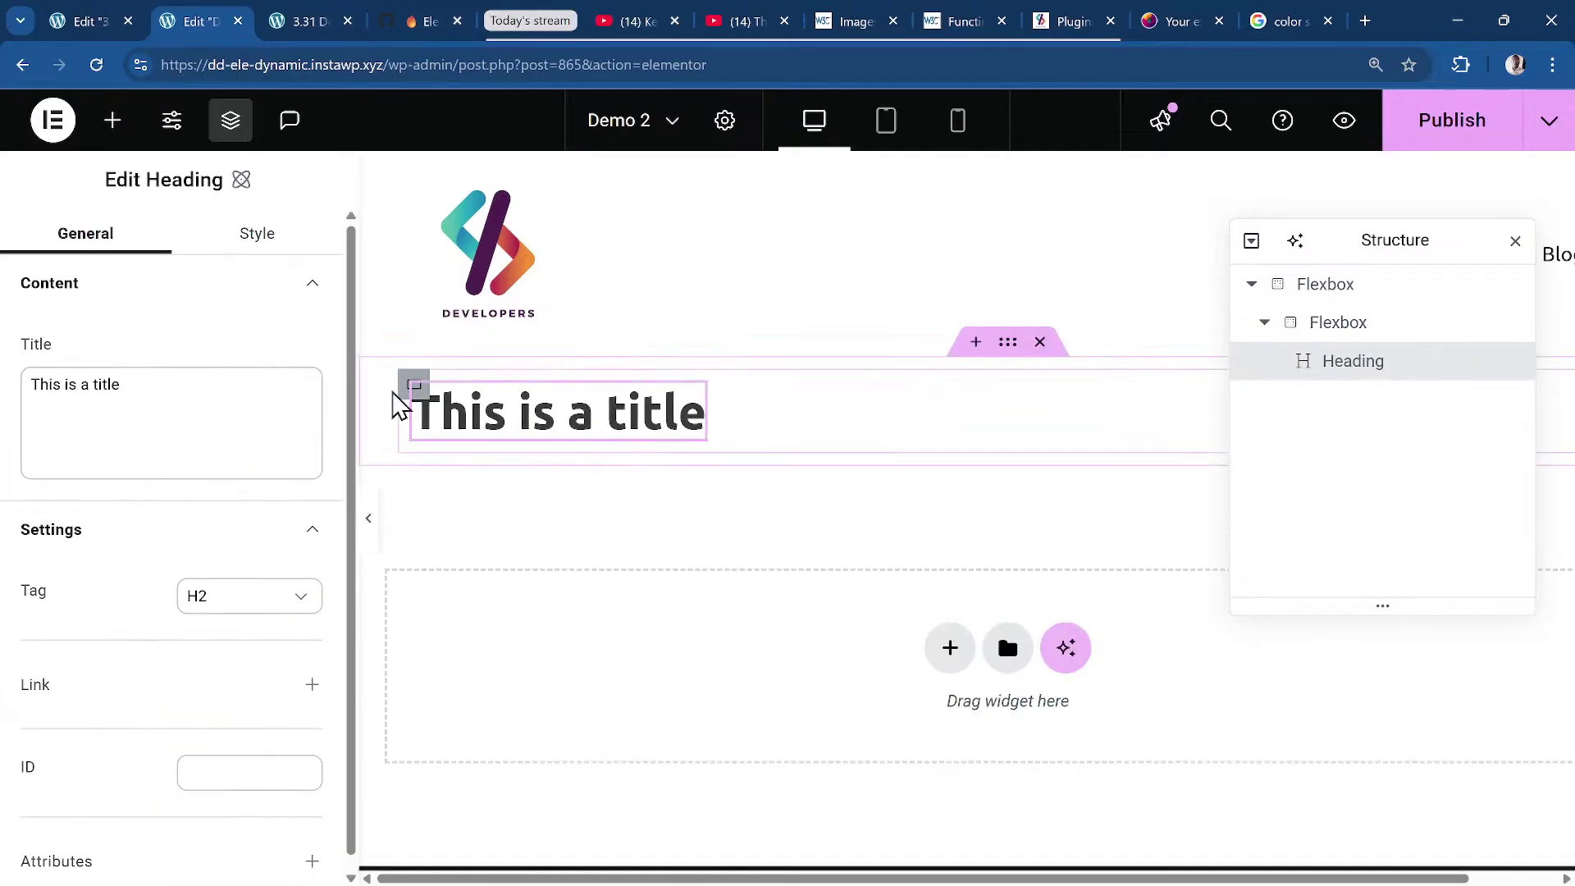
left_click(257, 236)
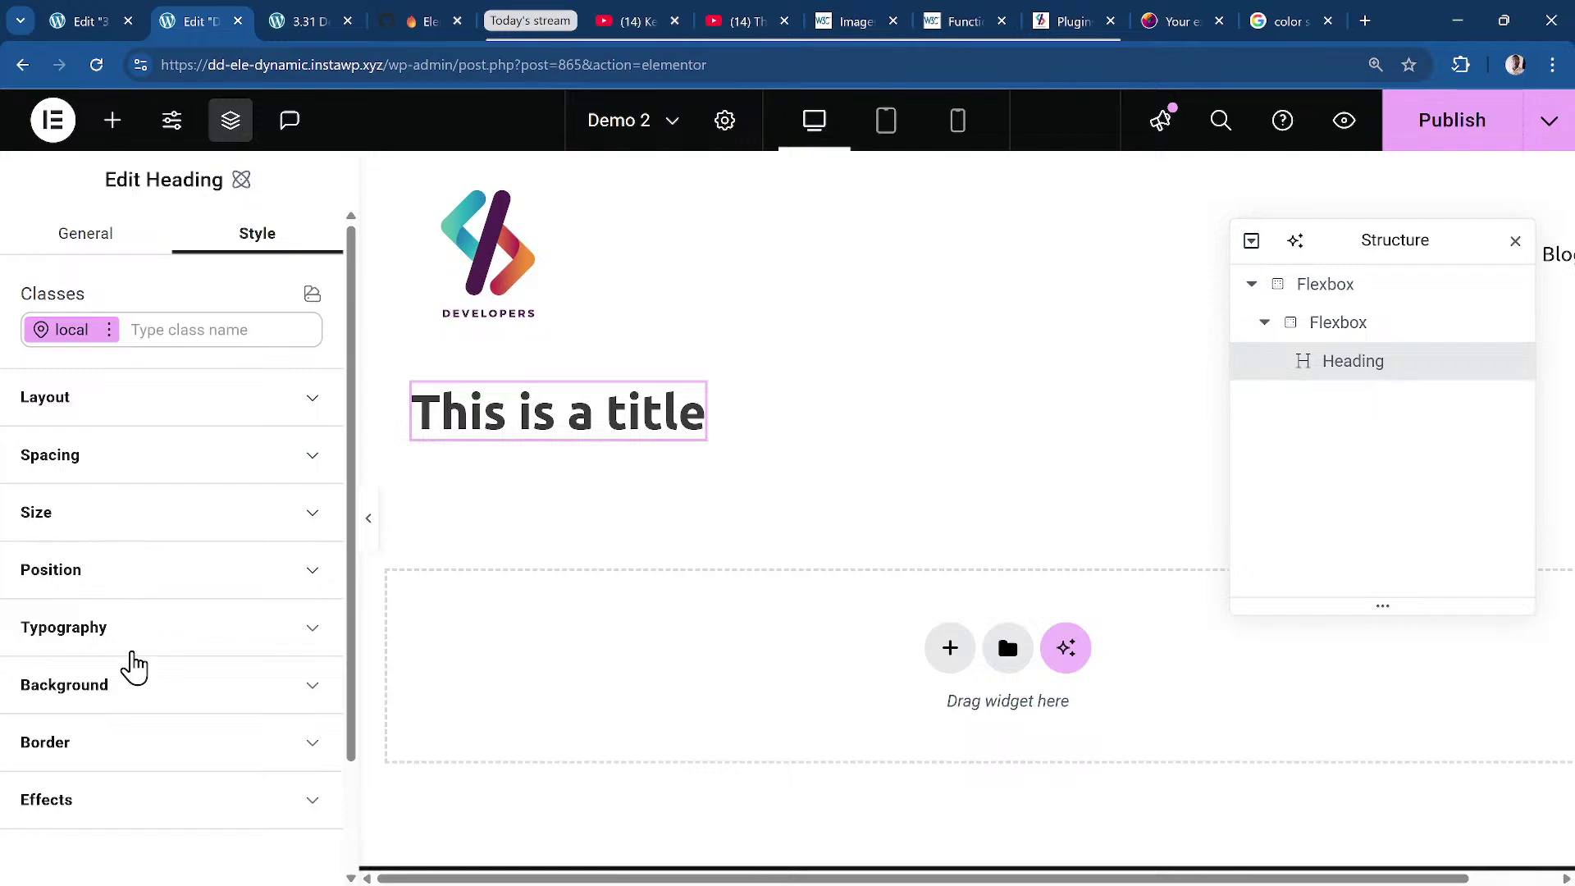
left_click(131, 696)
scroll(205, 566, "down", 3)
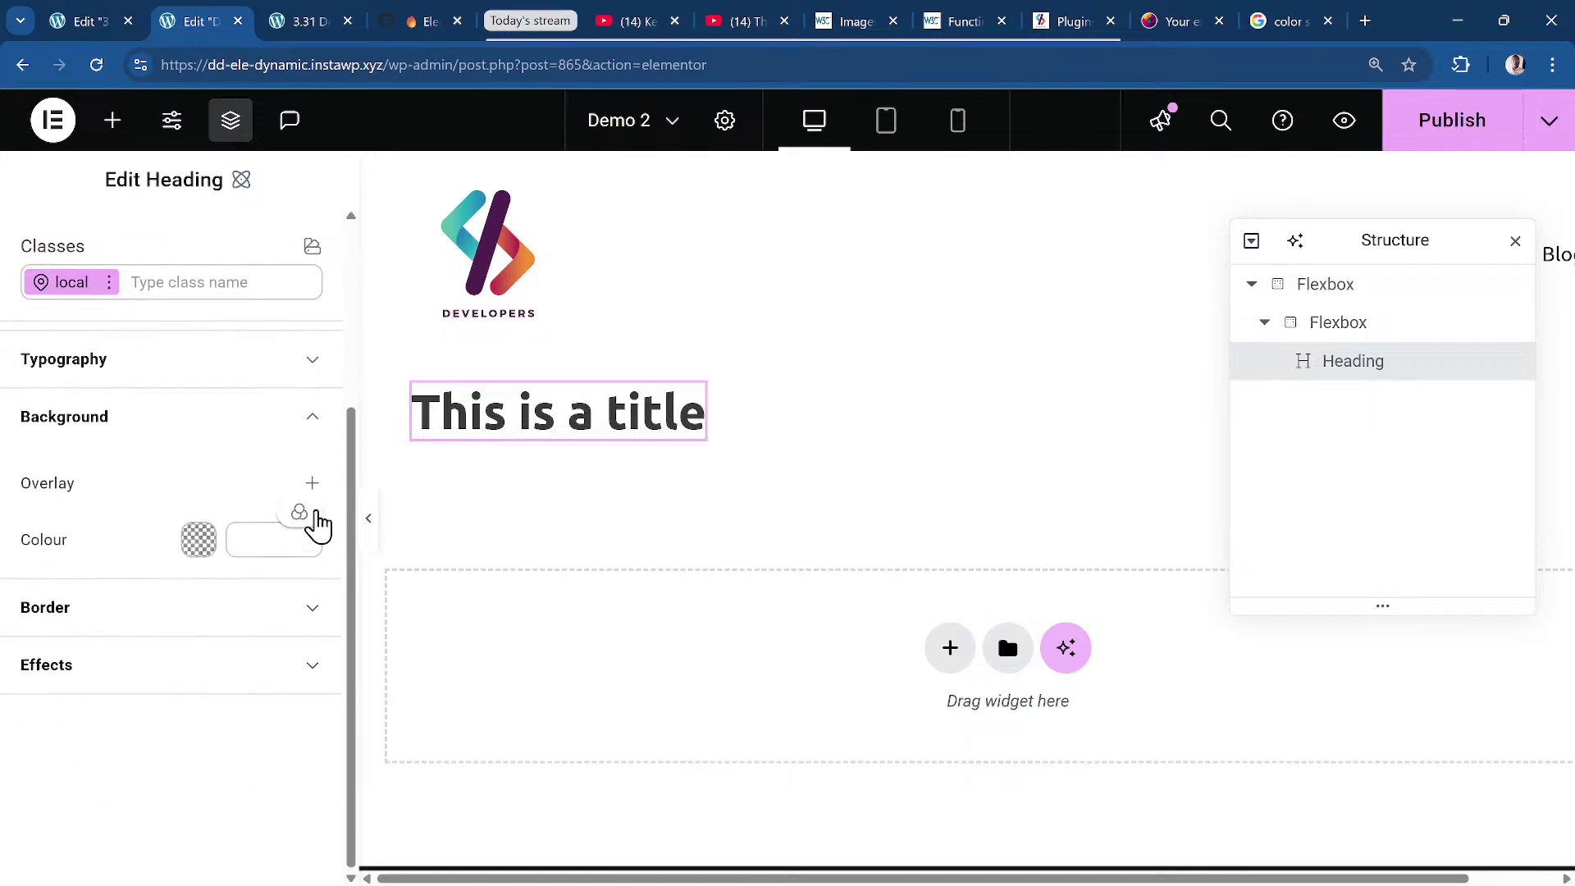
left_click(297, 515)
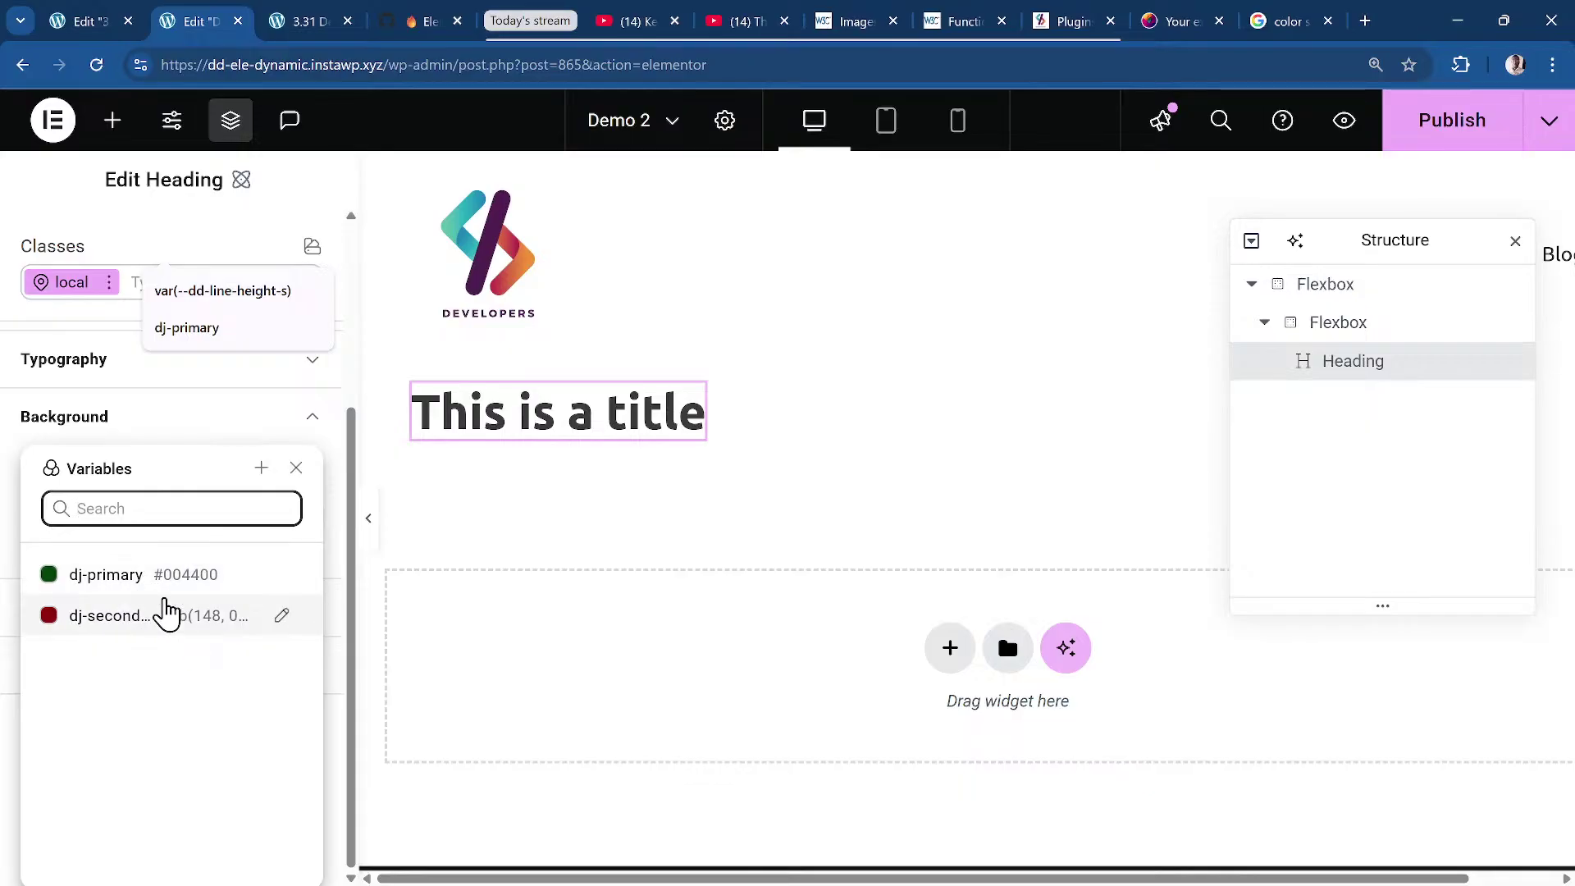
left_click(123, 579)
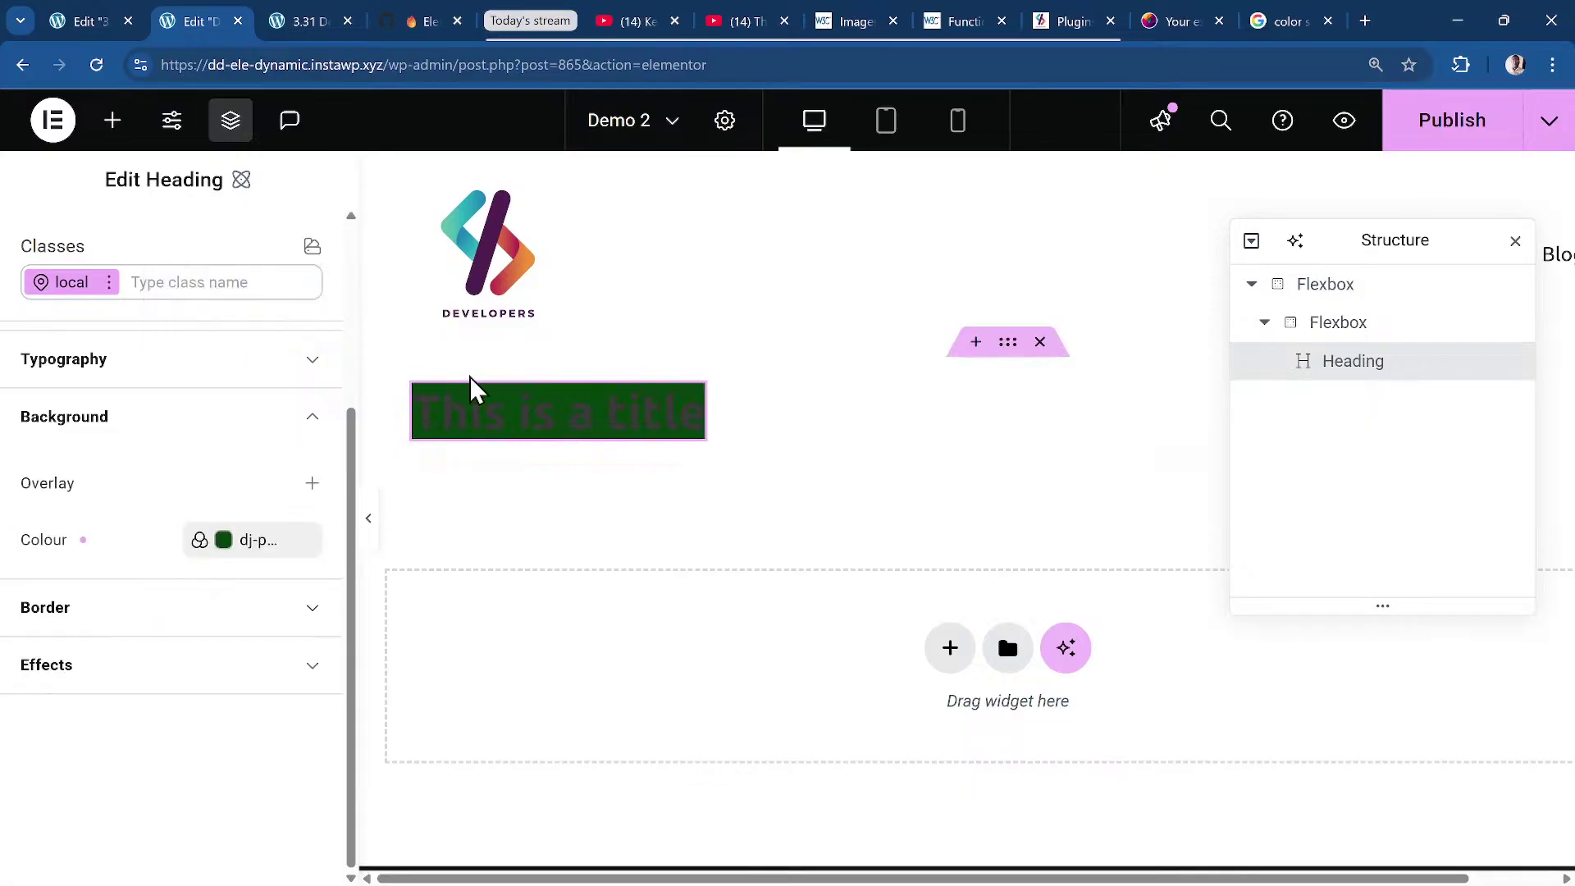
Create a colour variable dj-light with the value #fff for the heading's text colour and publish the page.
scroll(197, 456, "up", 3)
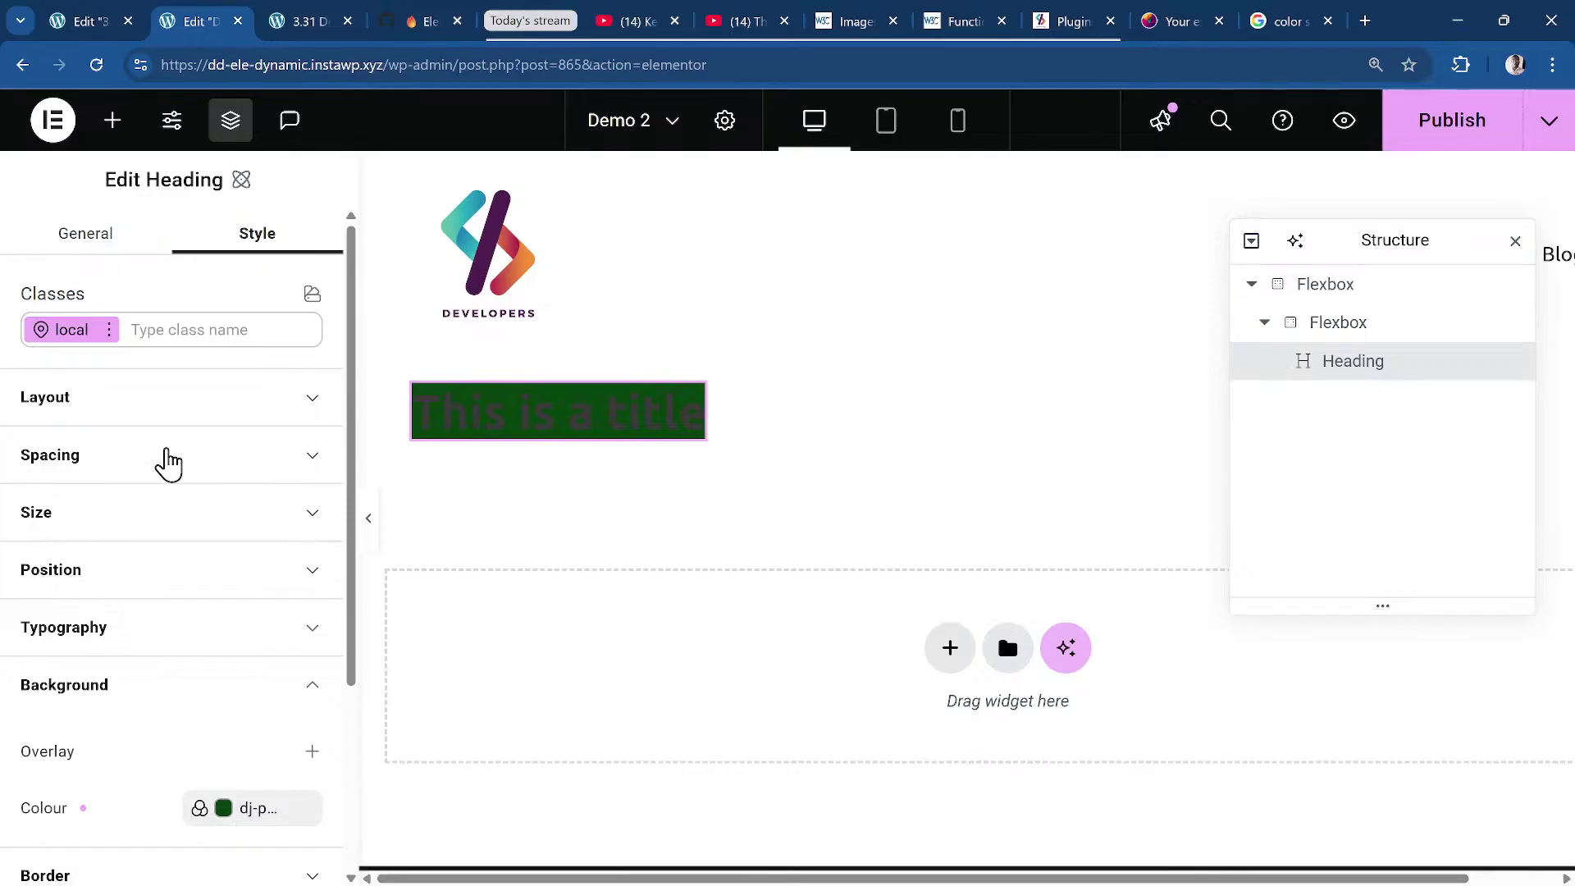
left_click(245, 620)
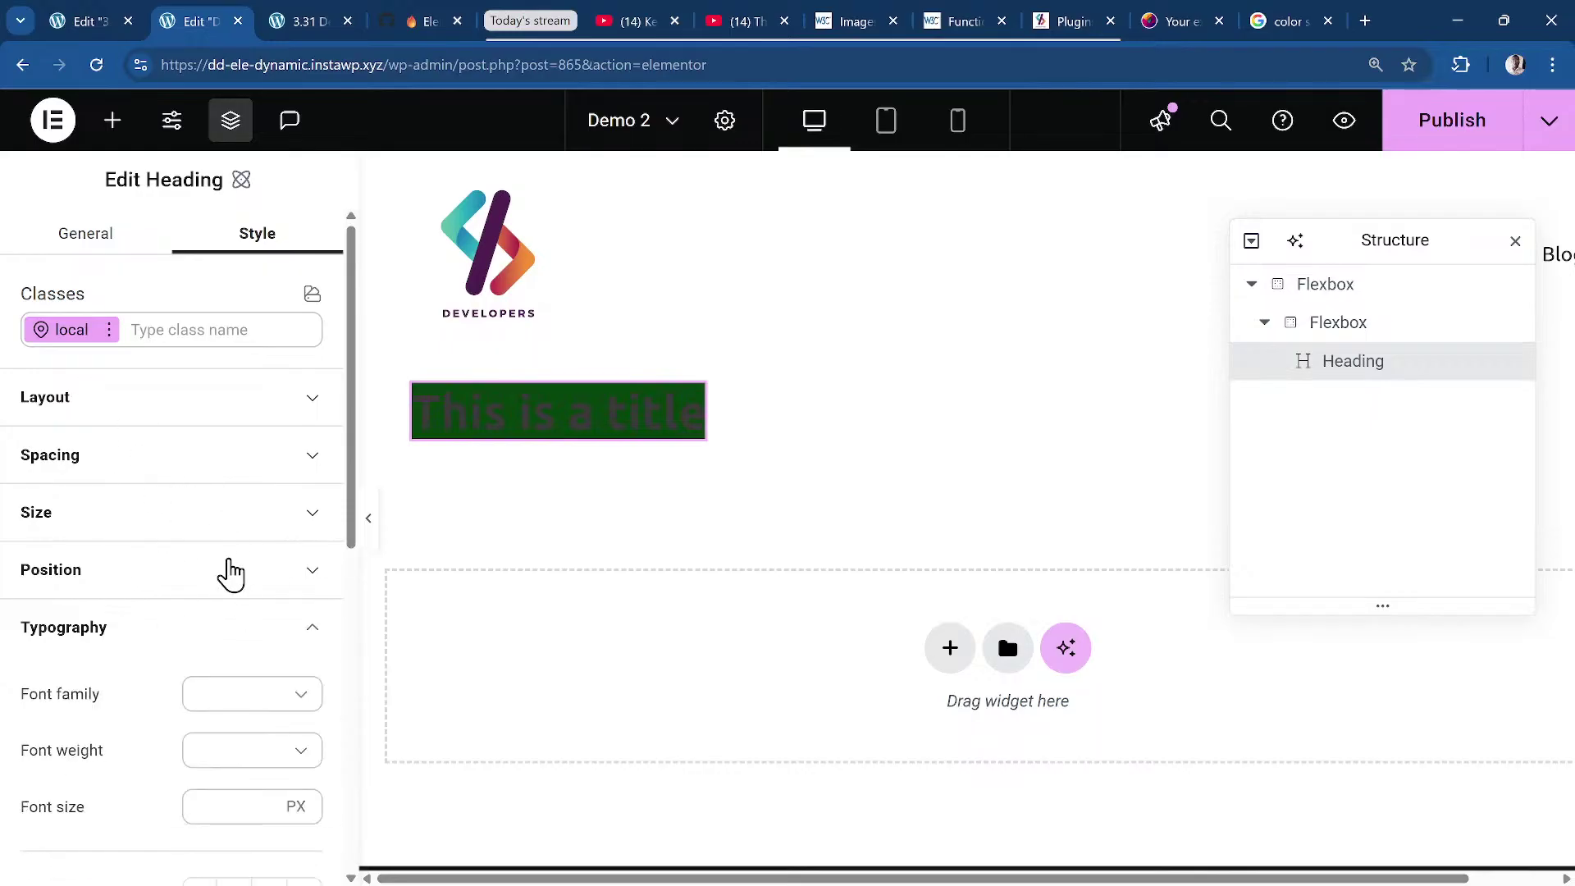
scroll(78, 513, "down", 3)
scroll(211, 550, "down", 3)
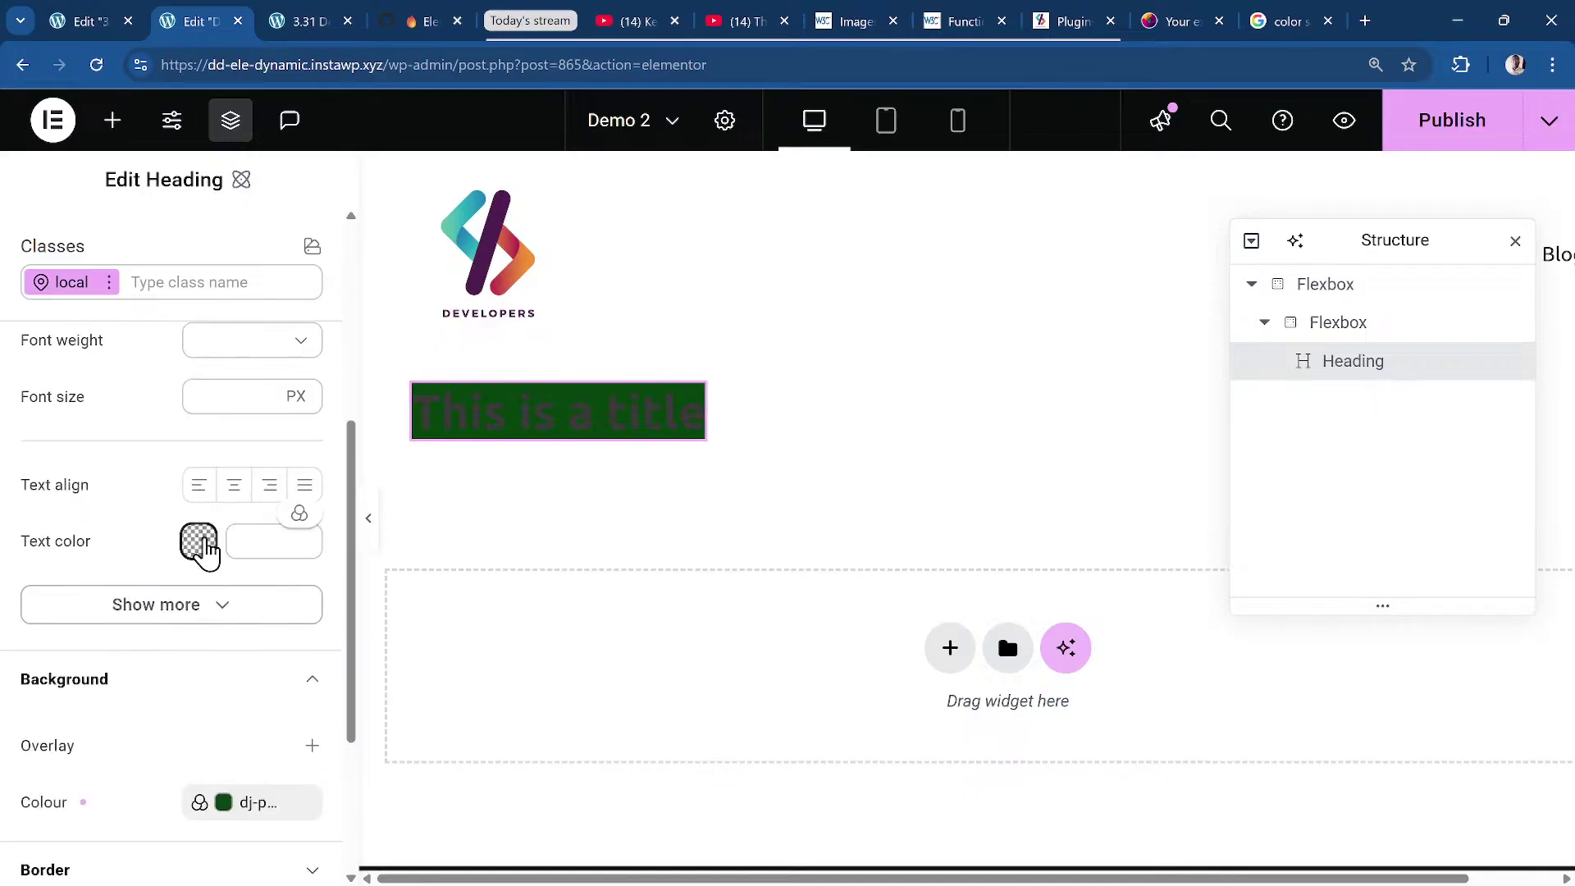
left_click(299, 514)
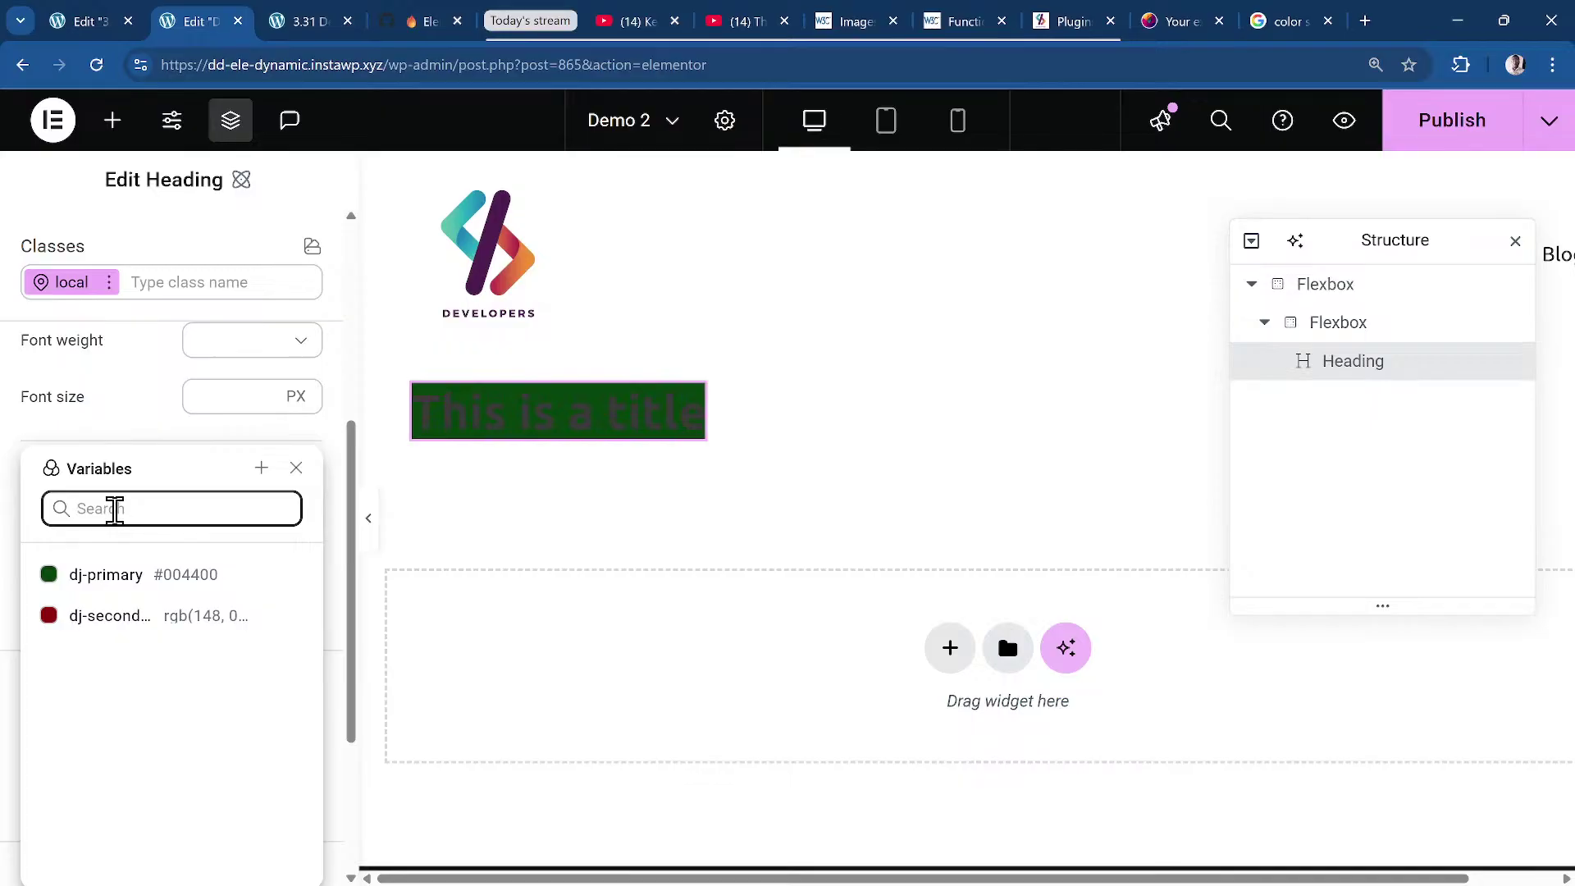
left_click(261, 467)
left_click(123, 556)
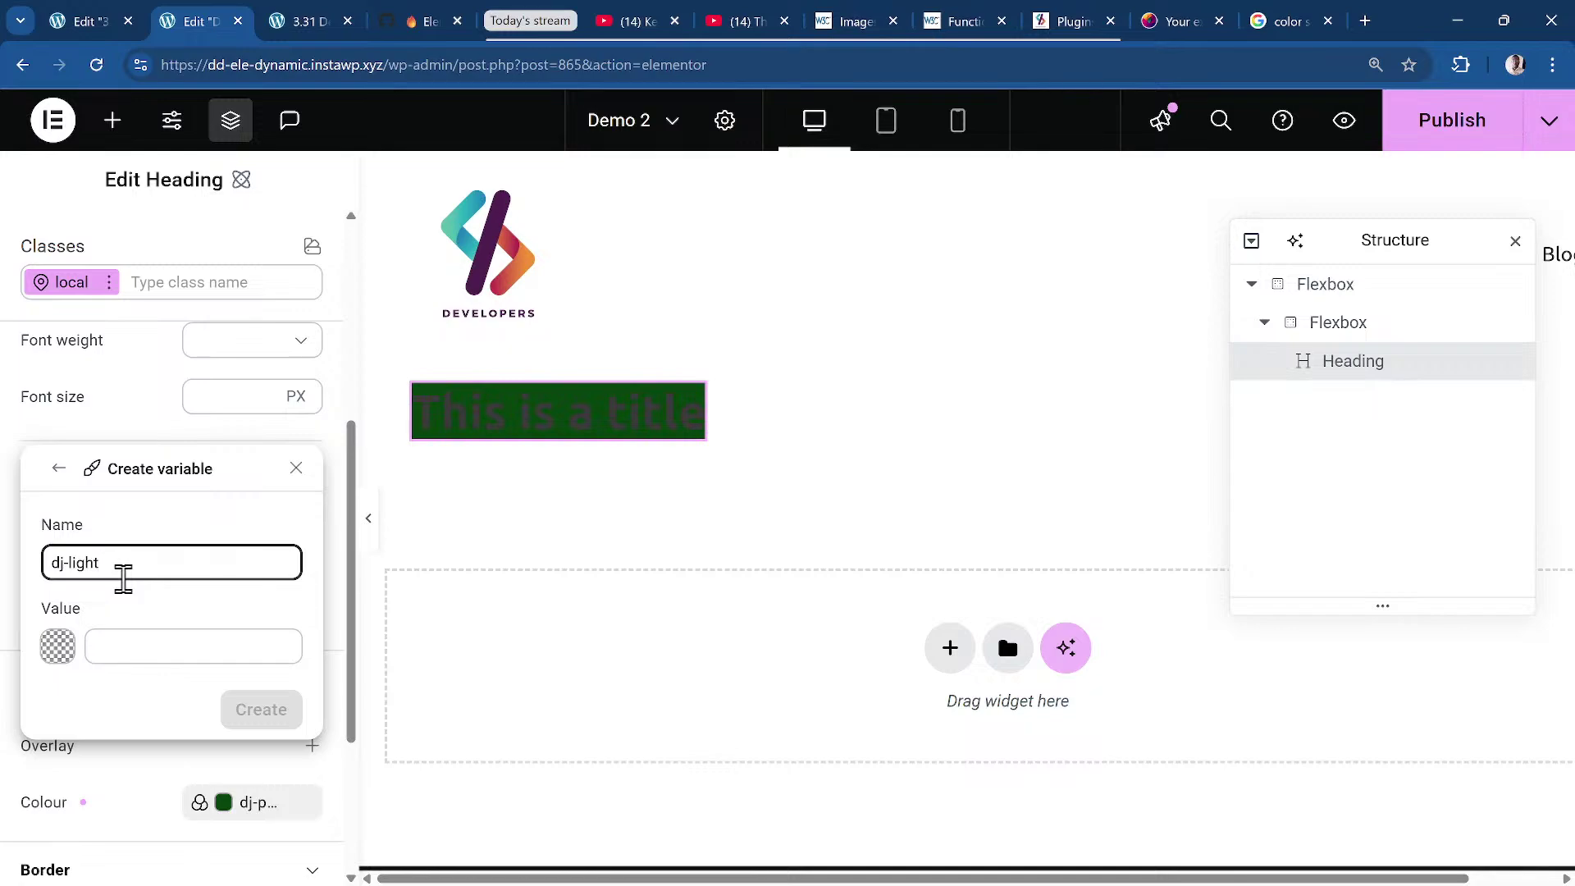
left_click(146, 652)
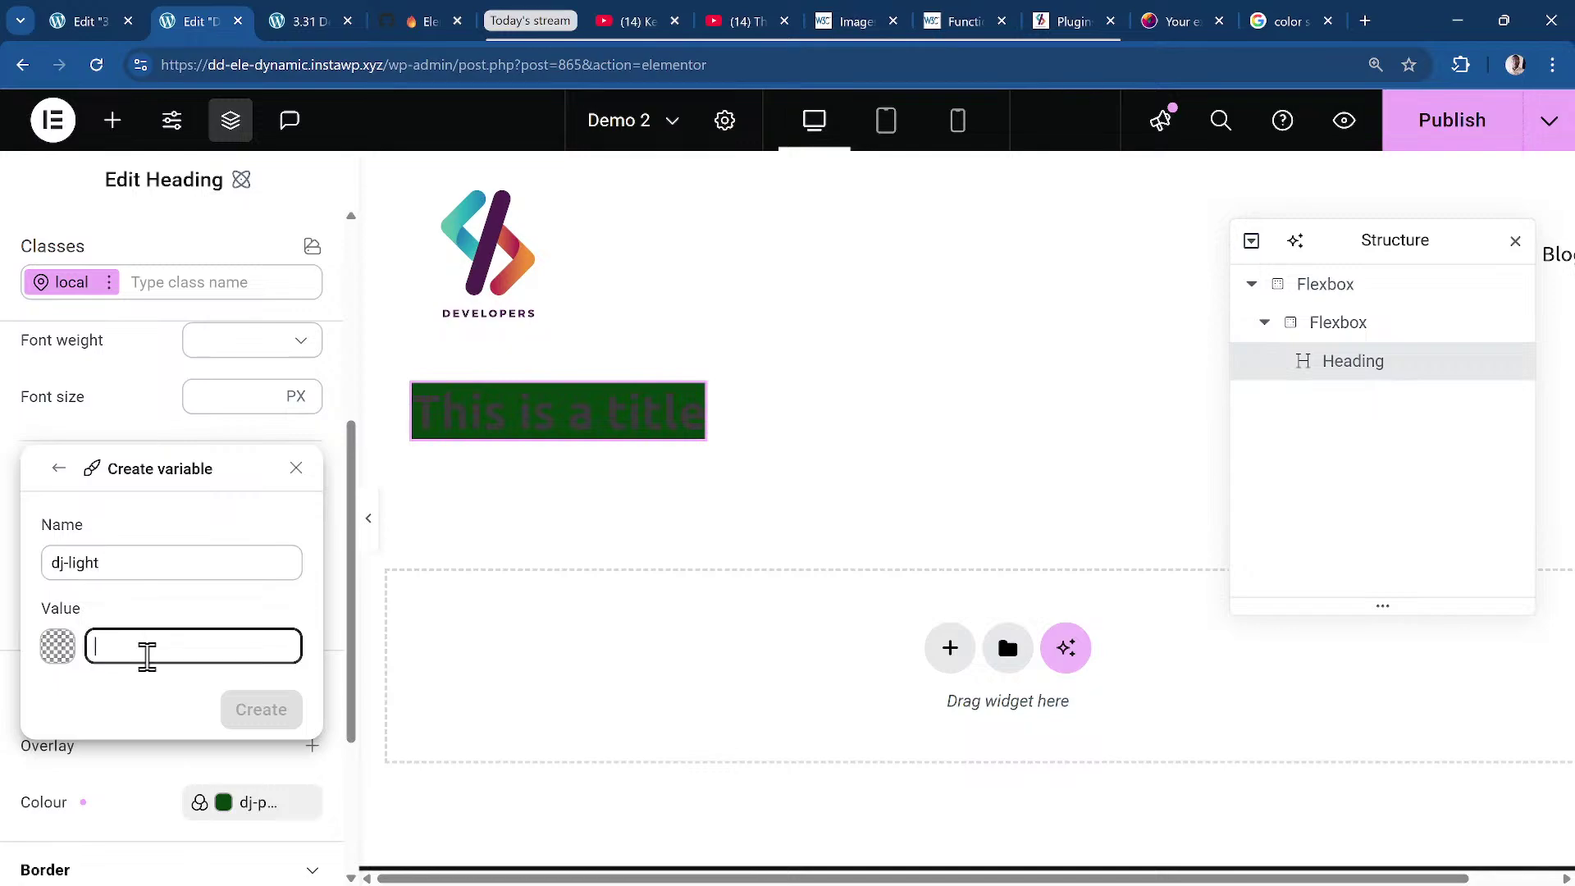
type("#fff")
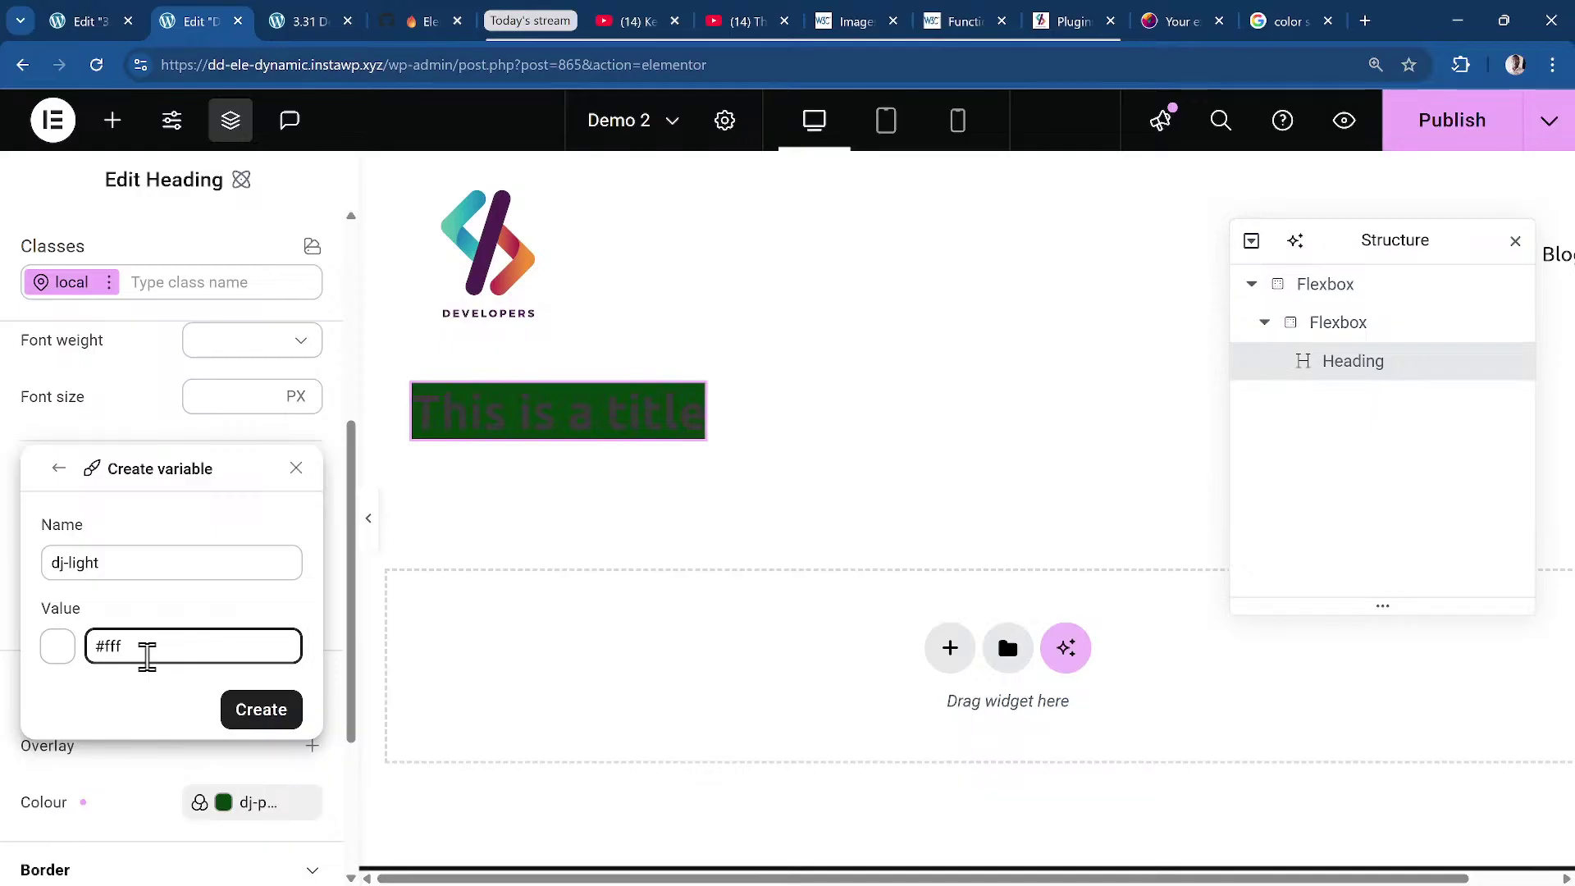
left_click(291, 710)
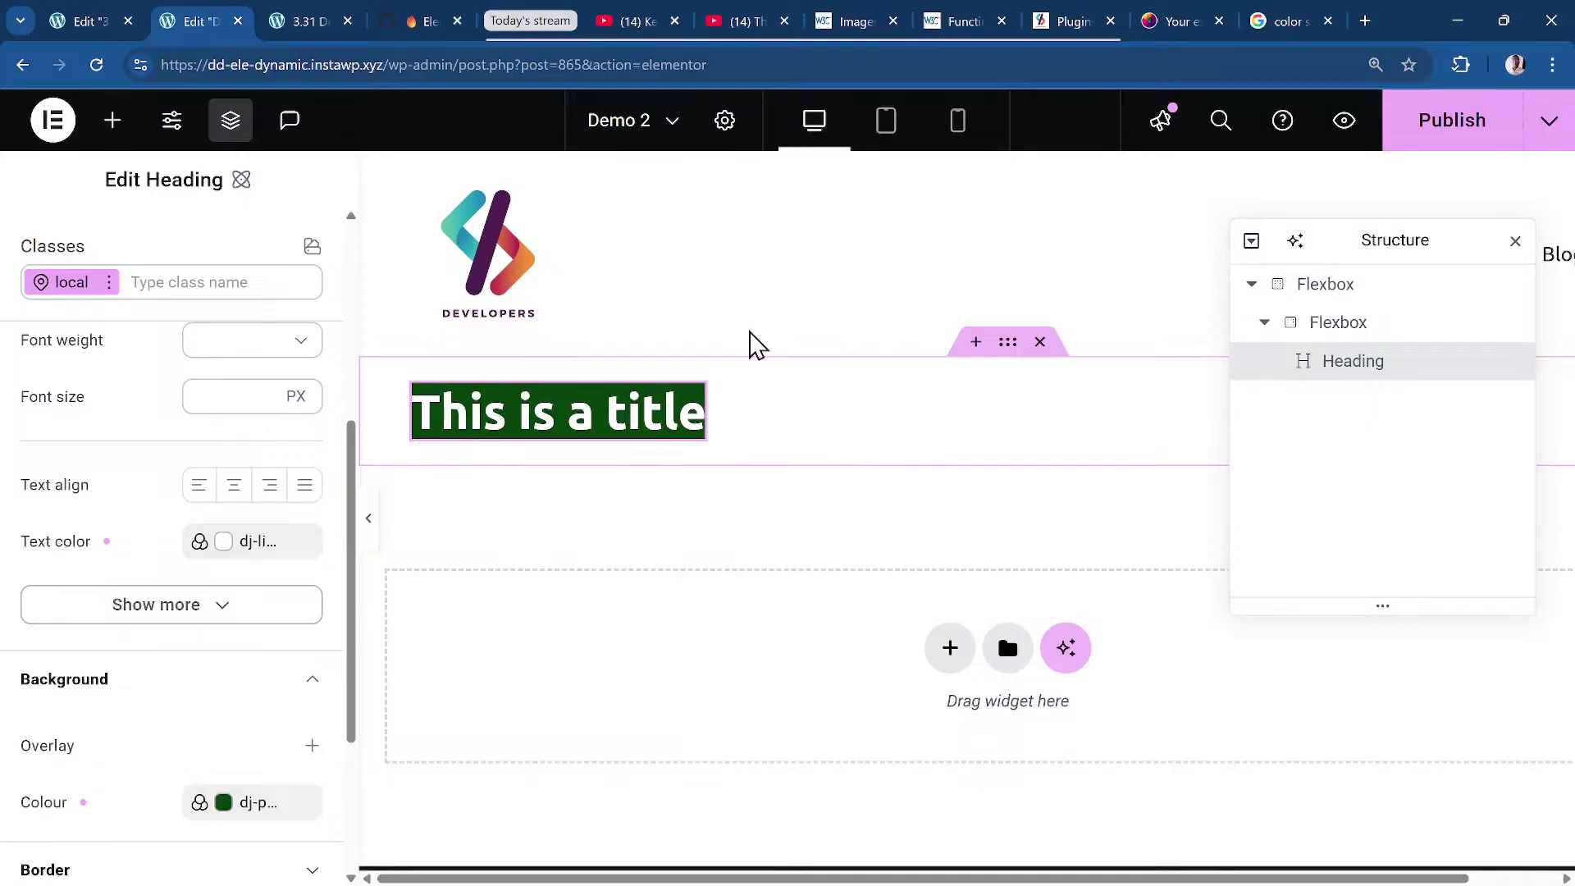
left_click(1453, 127)
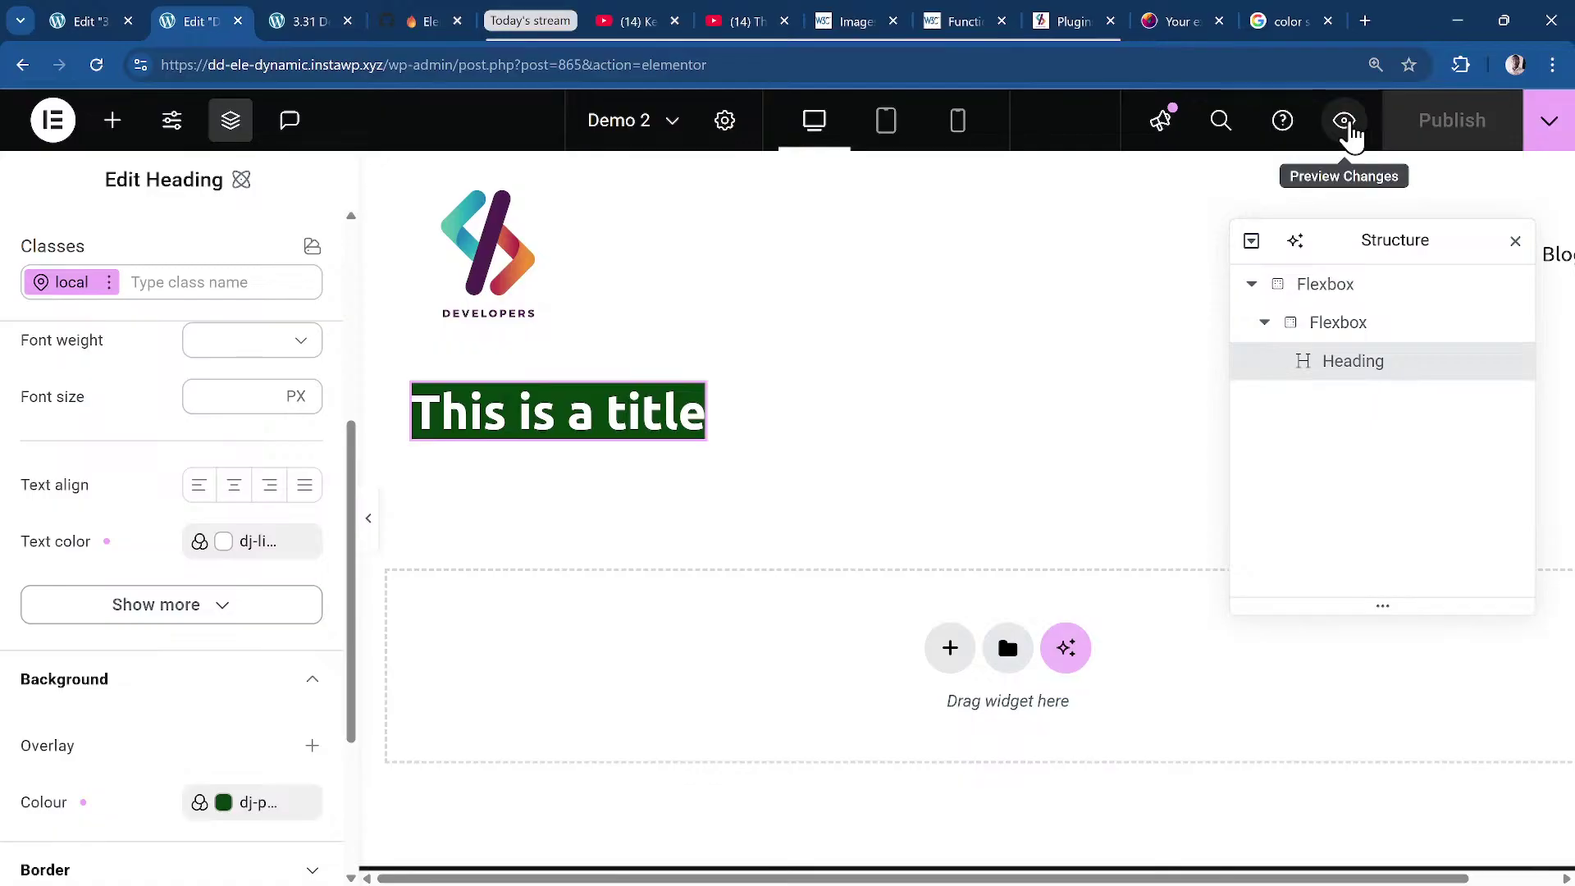
Preview the Demo 2 page and inspect the title heading's styles in the browser developer tools.
left_click(1344, 123)
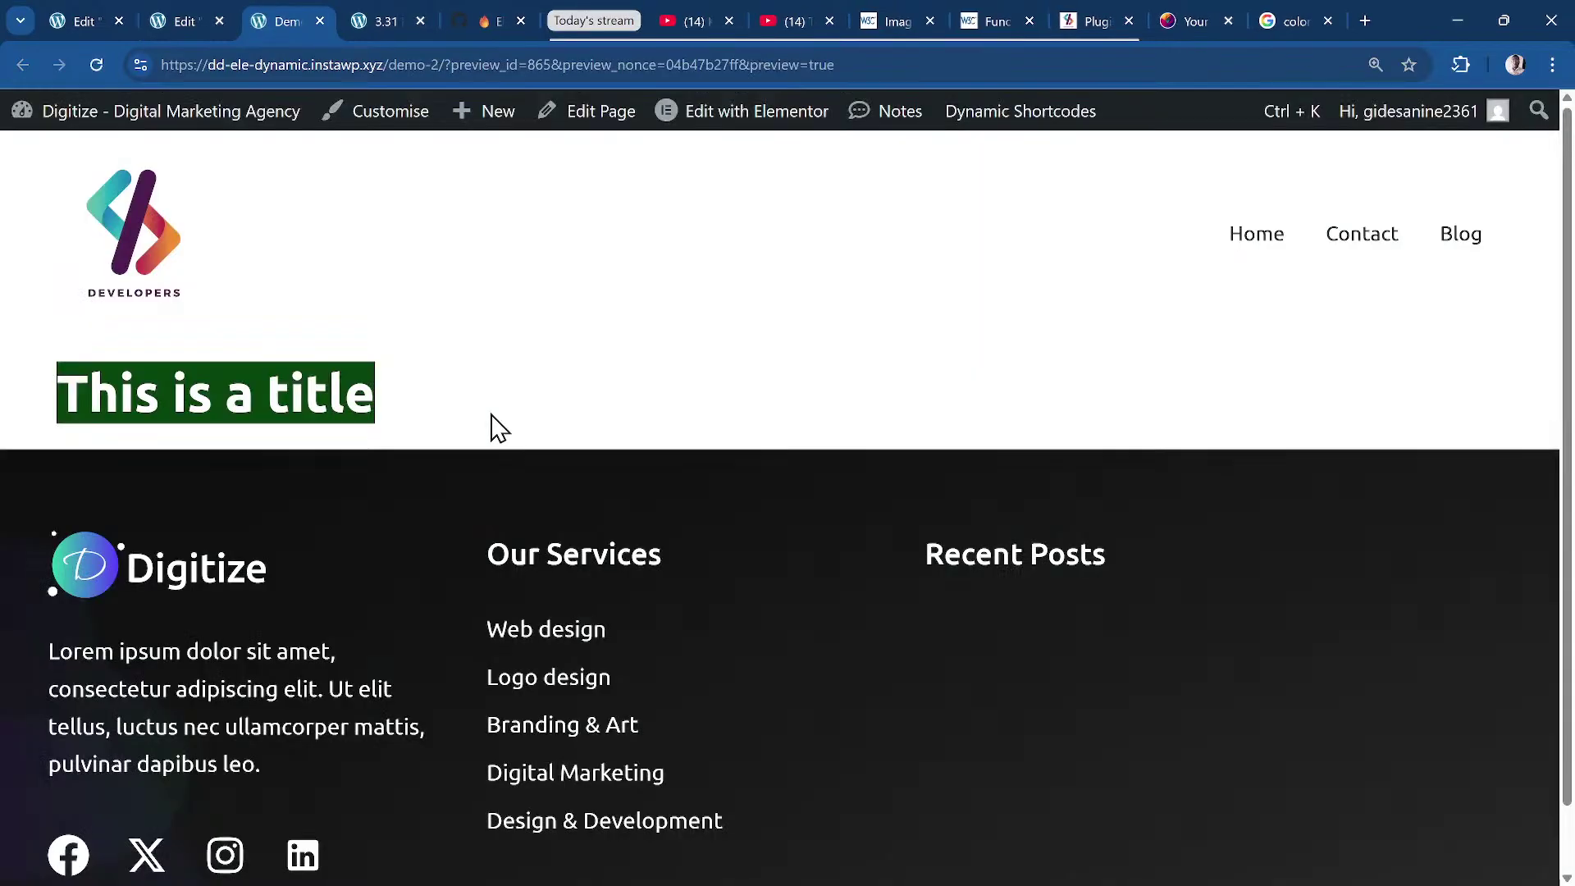
right_click(200, 400)
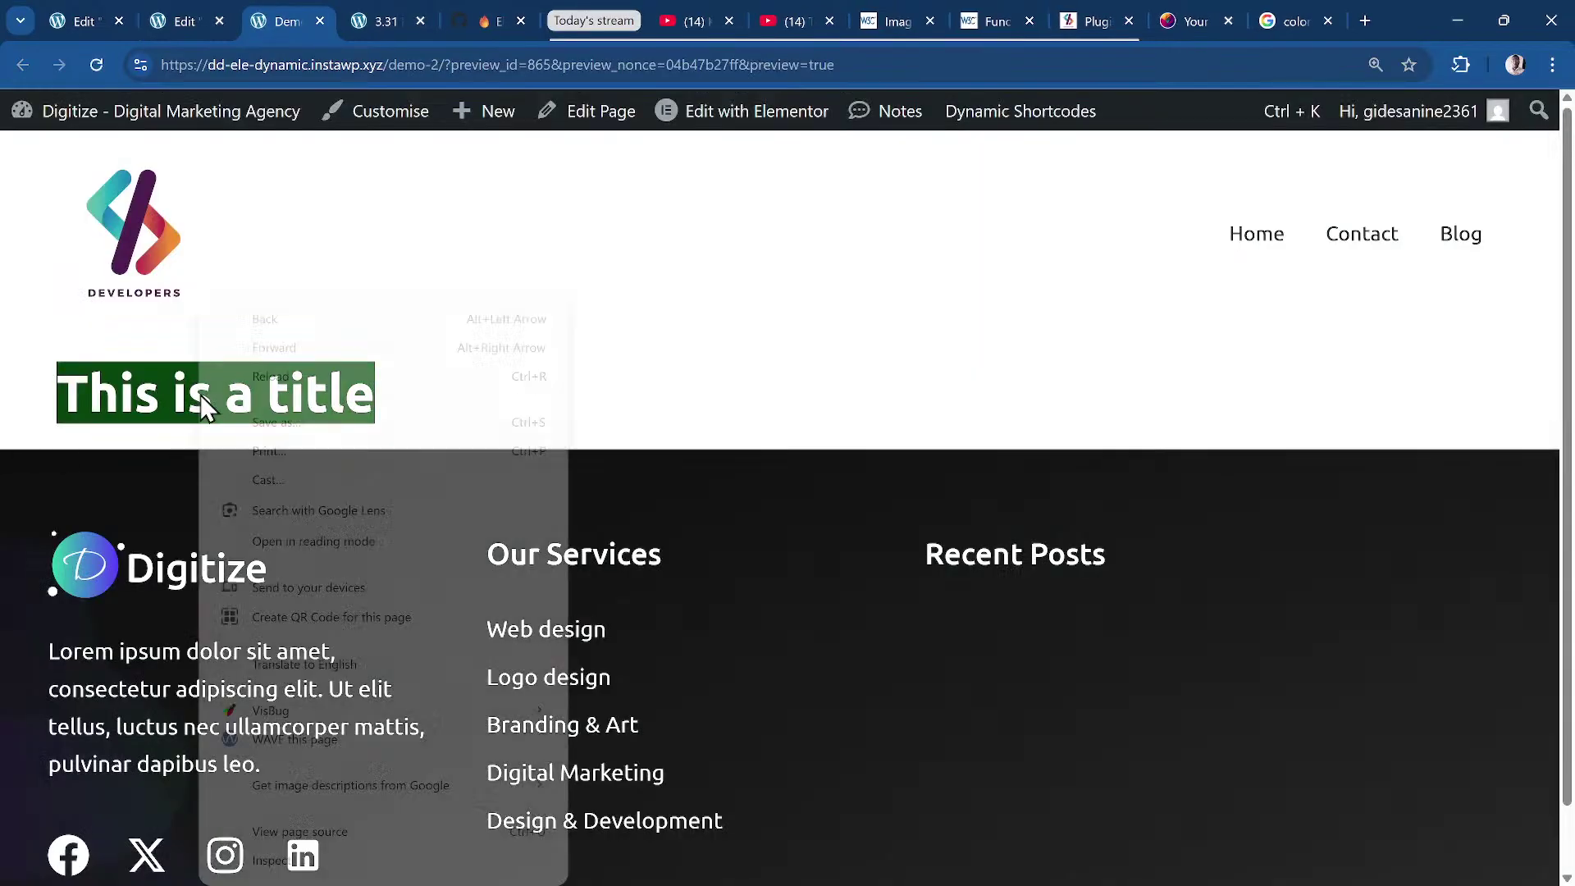
left_click(433, 861)
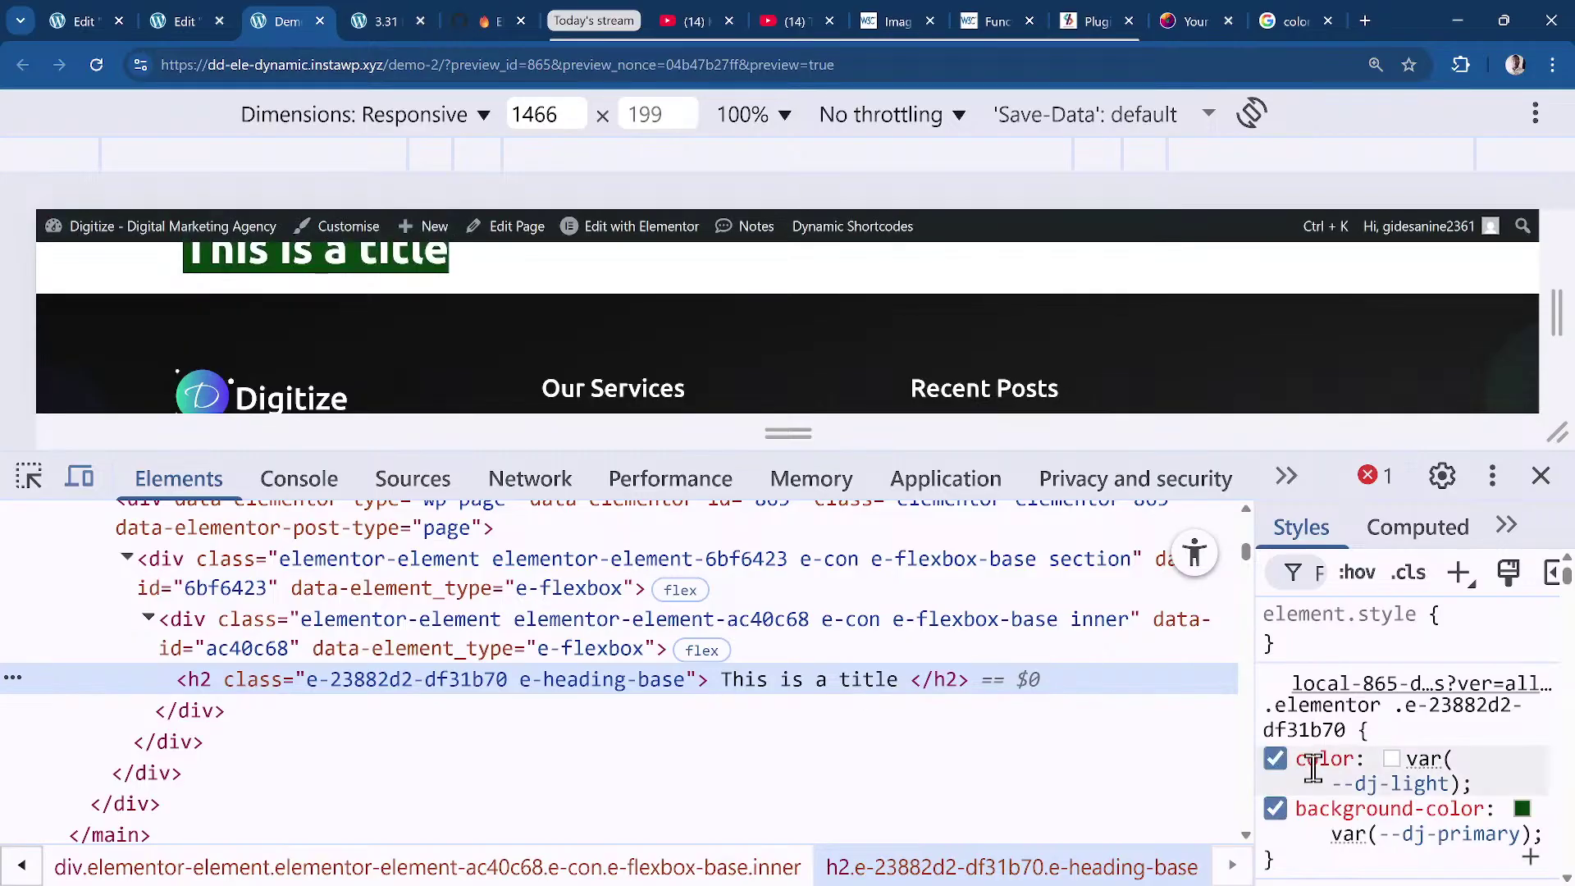
Examine the title heading's color and background-color variables in the styles inspector and close the developer tools.
scroll(1510, 762, "down", 1)
mouse_move(1335, 696)
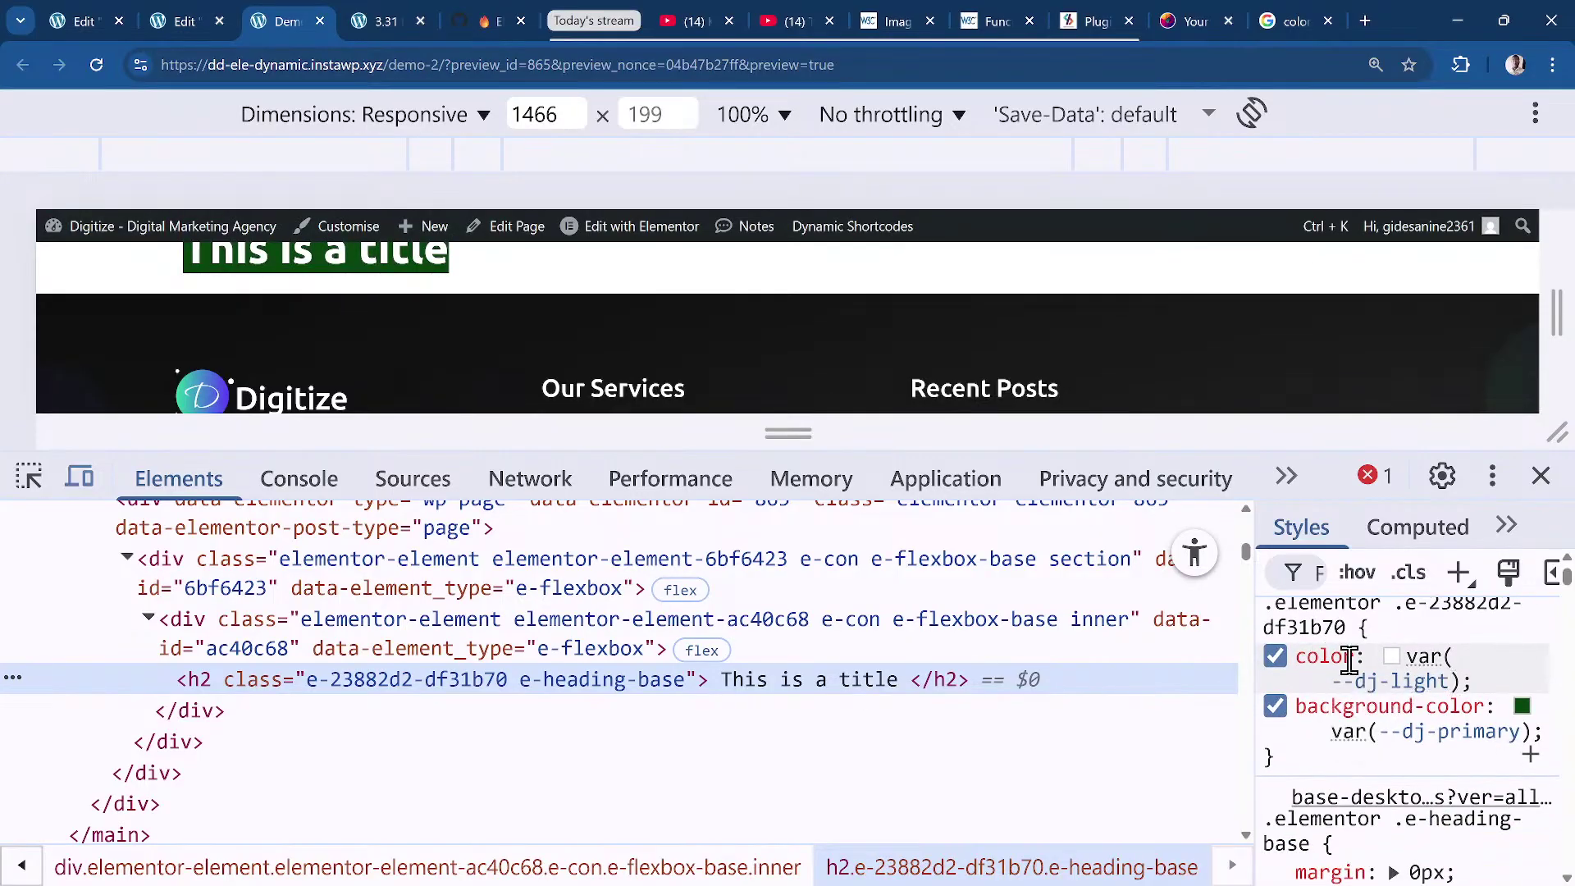
mouse_move(1446, 753)
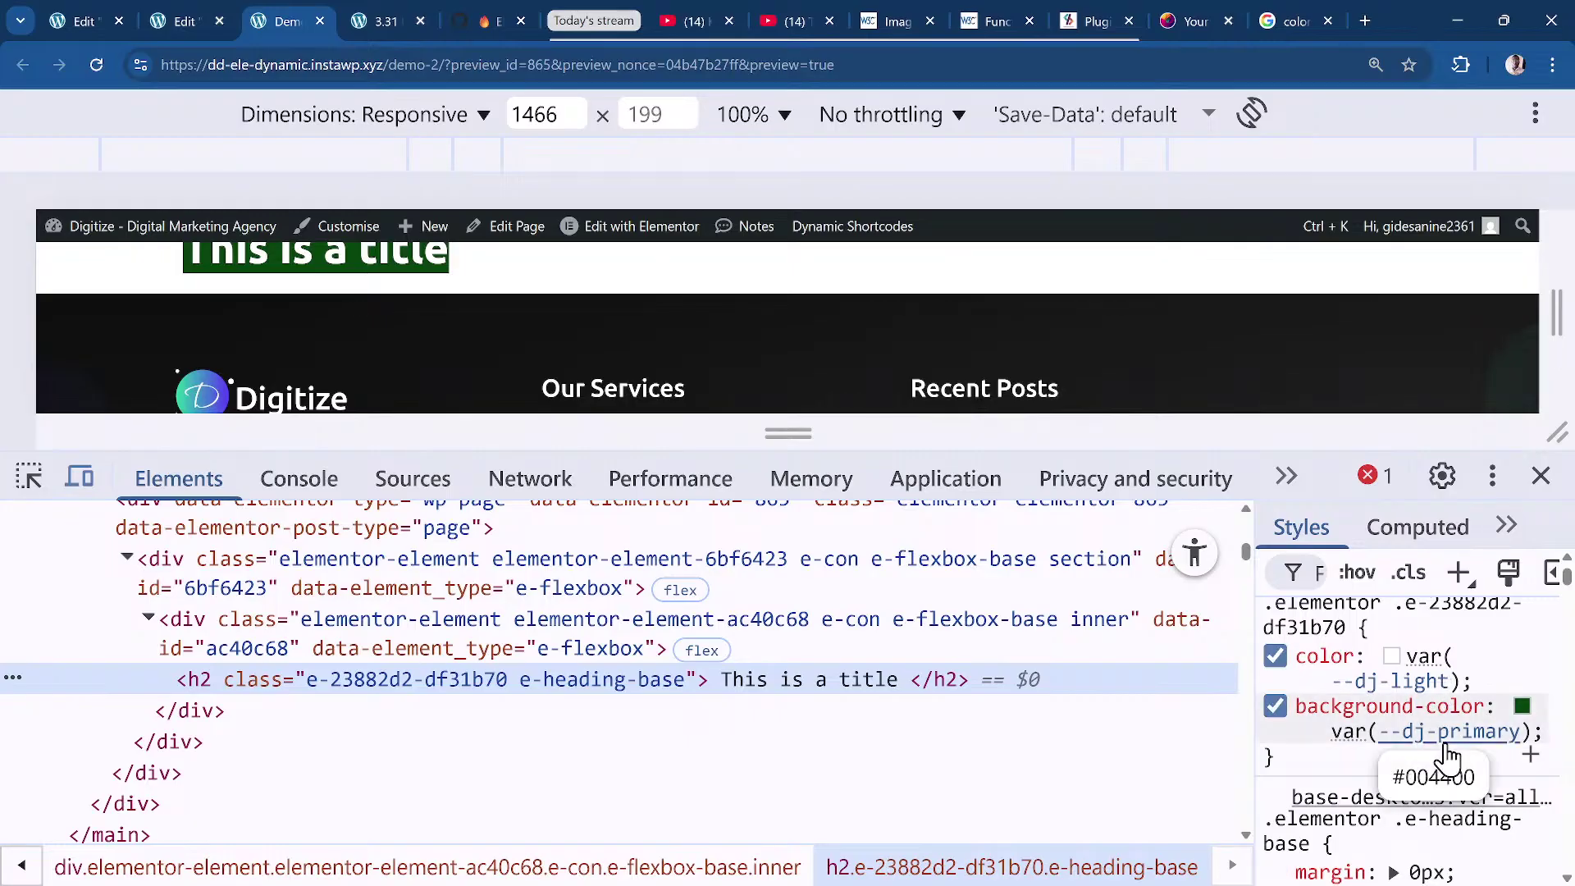
left_click(1540, 478)
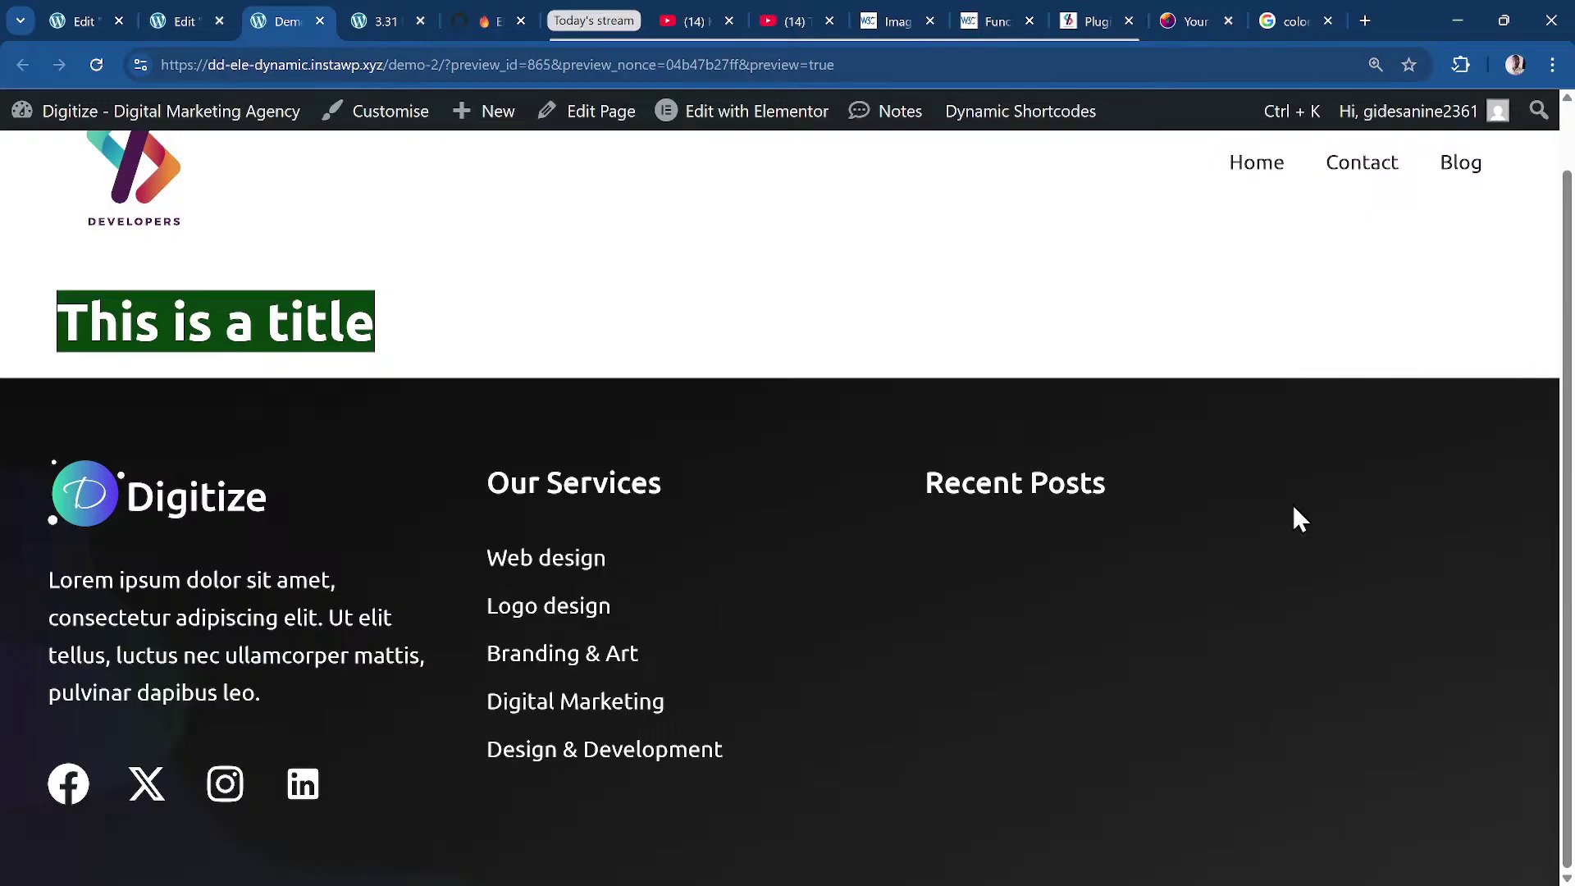
Change the dj-primary variable's value to #ff00bb from the Demo 2 heading's background colour and publish the page.
left_click(181, 20)
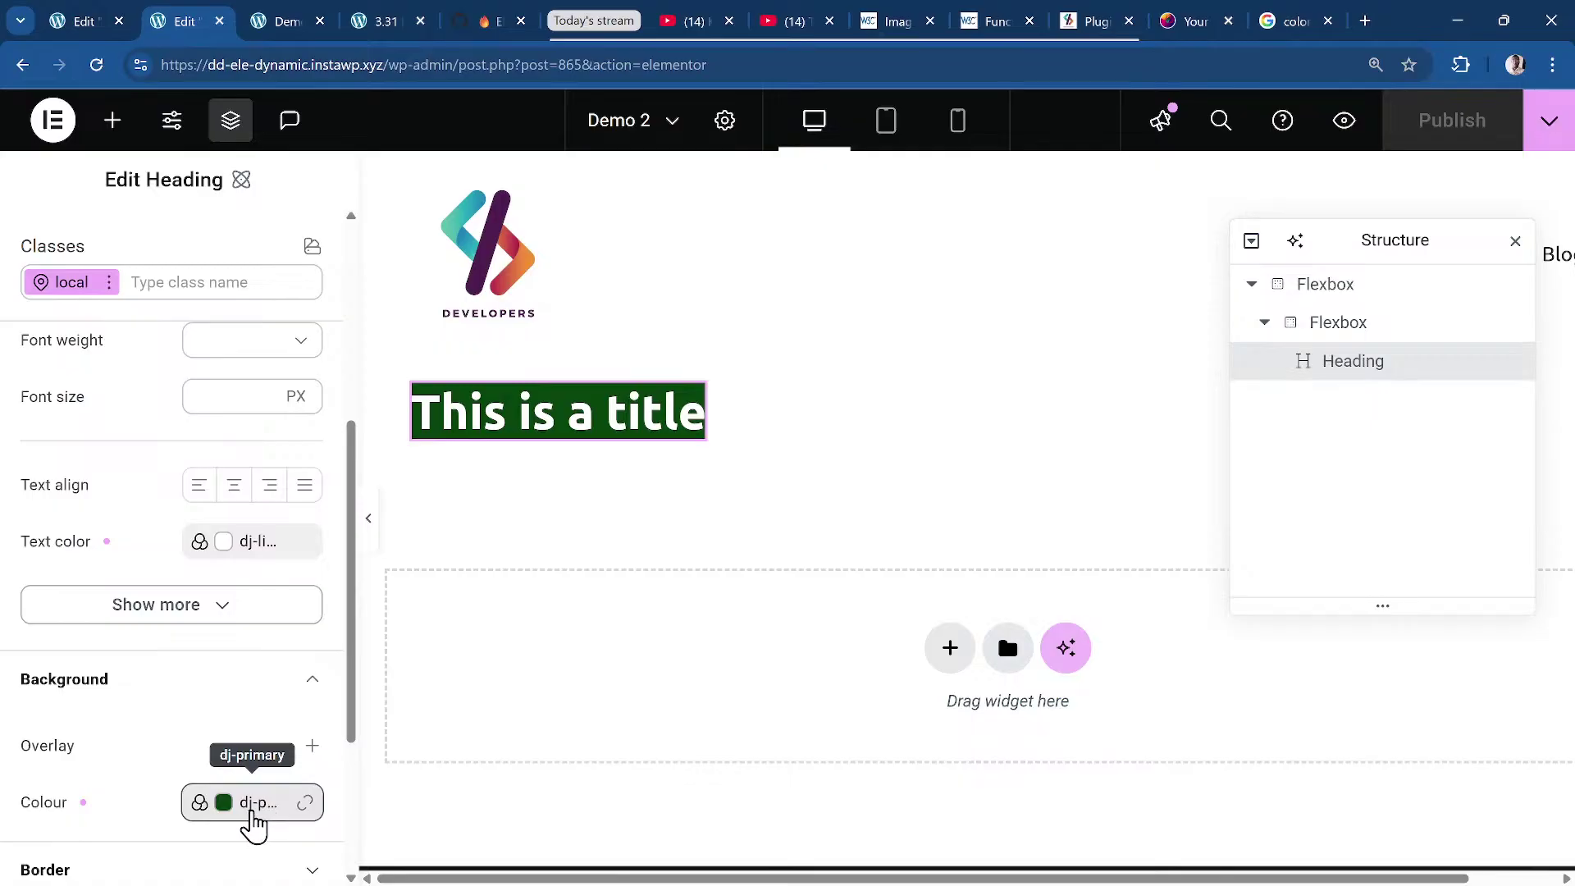
left_click(252, 820)
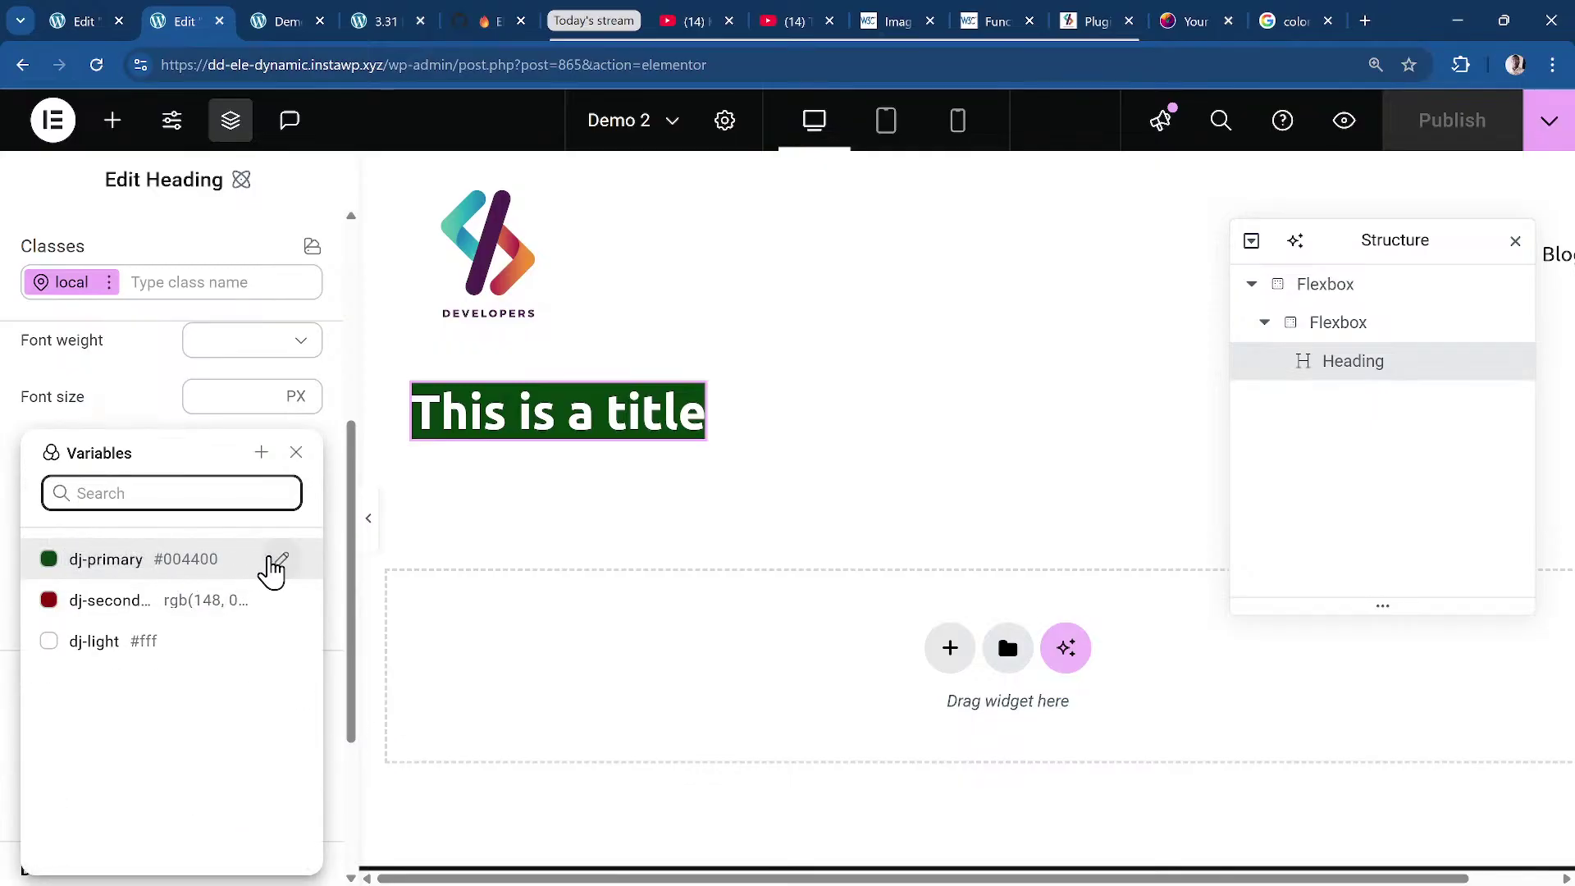
left_click(279, 566)
double_click(163, 630)
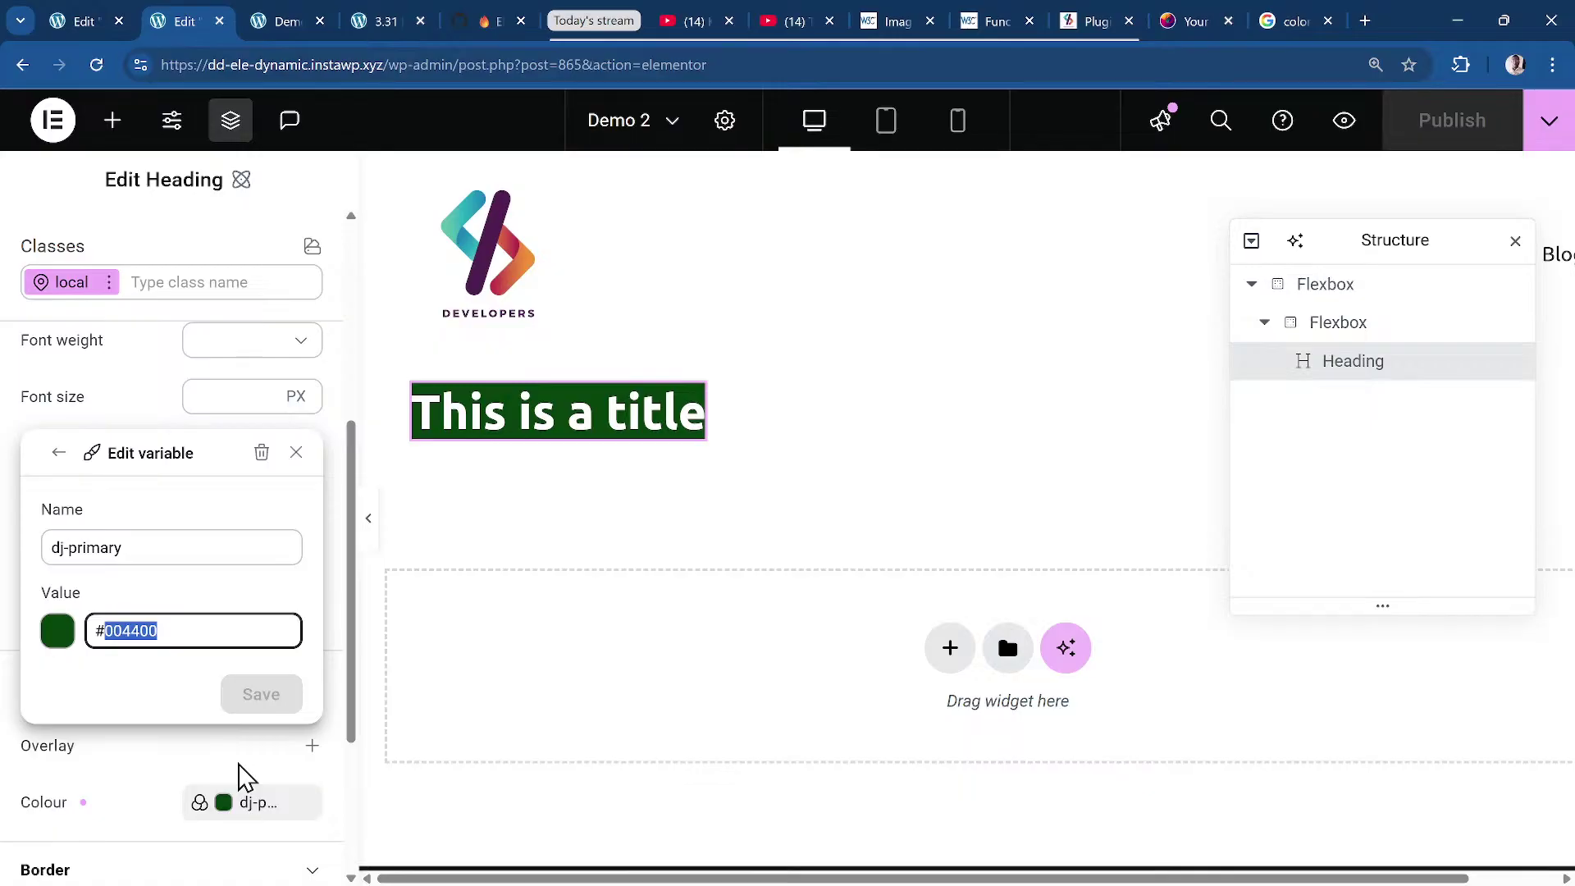
type("ff00")
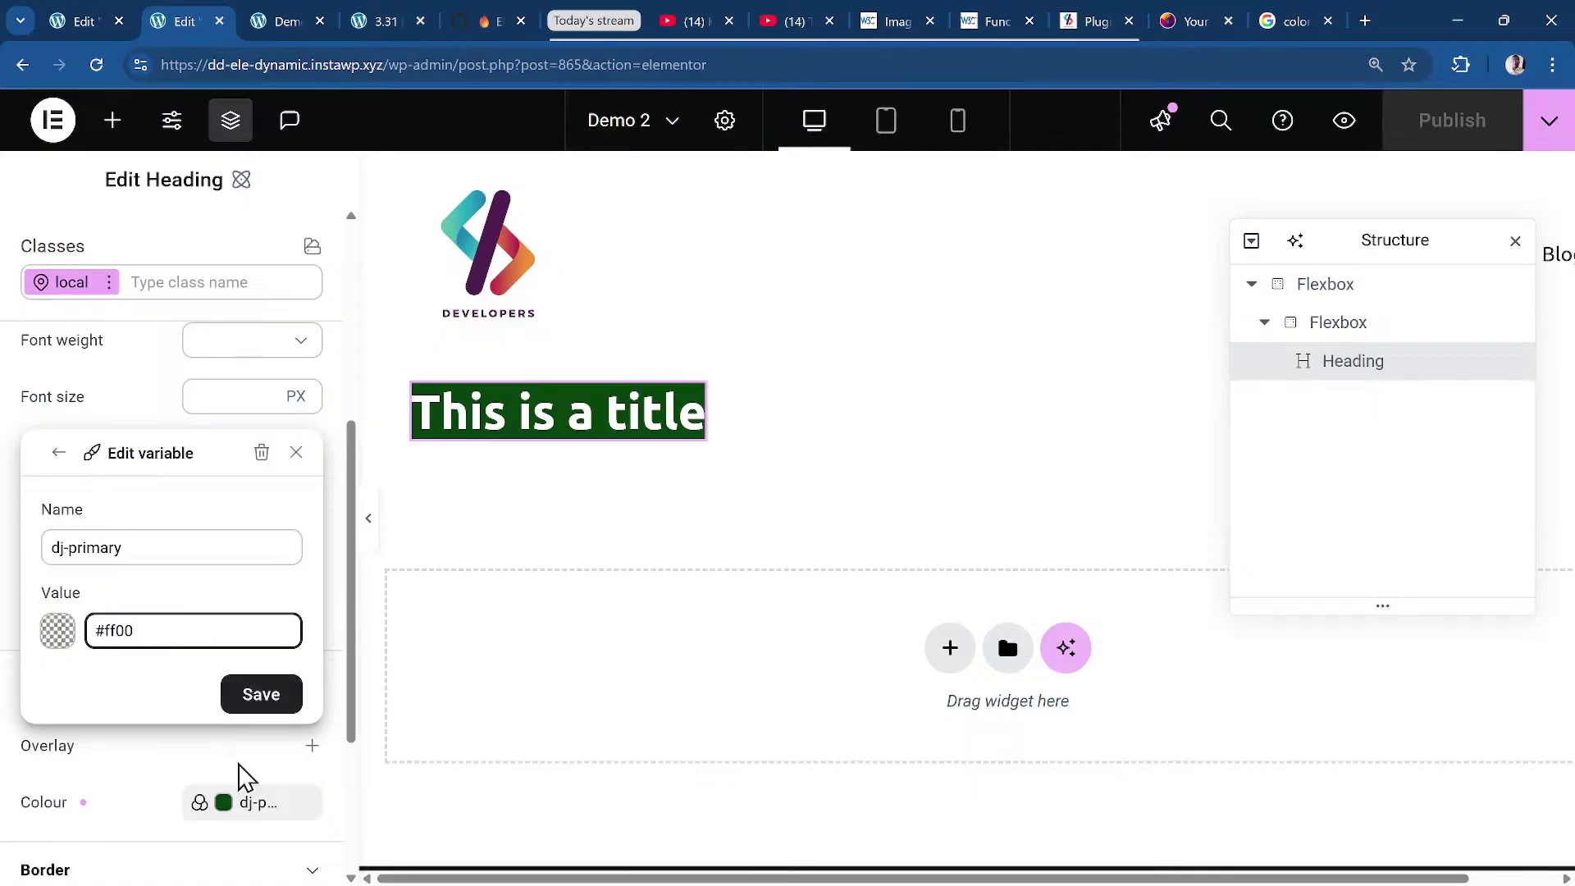
type("bb")
left_click(270, 699)
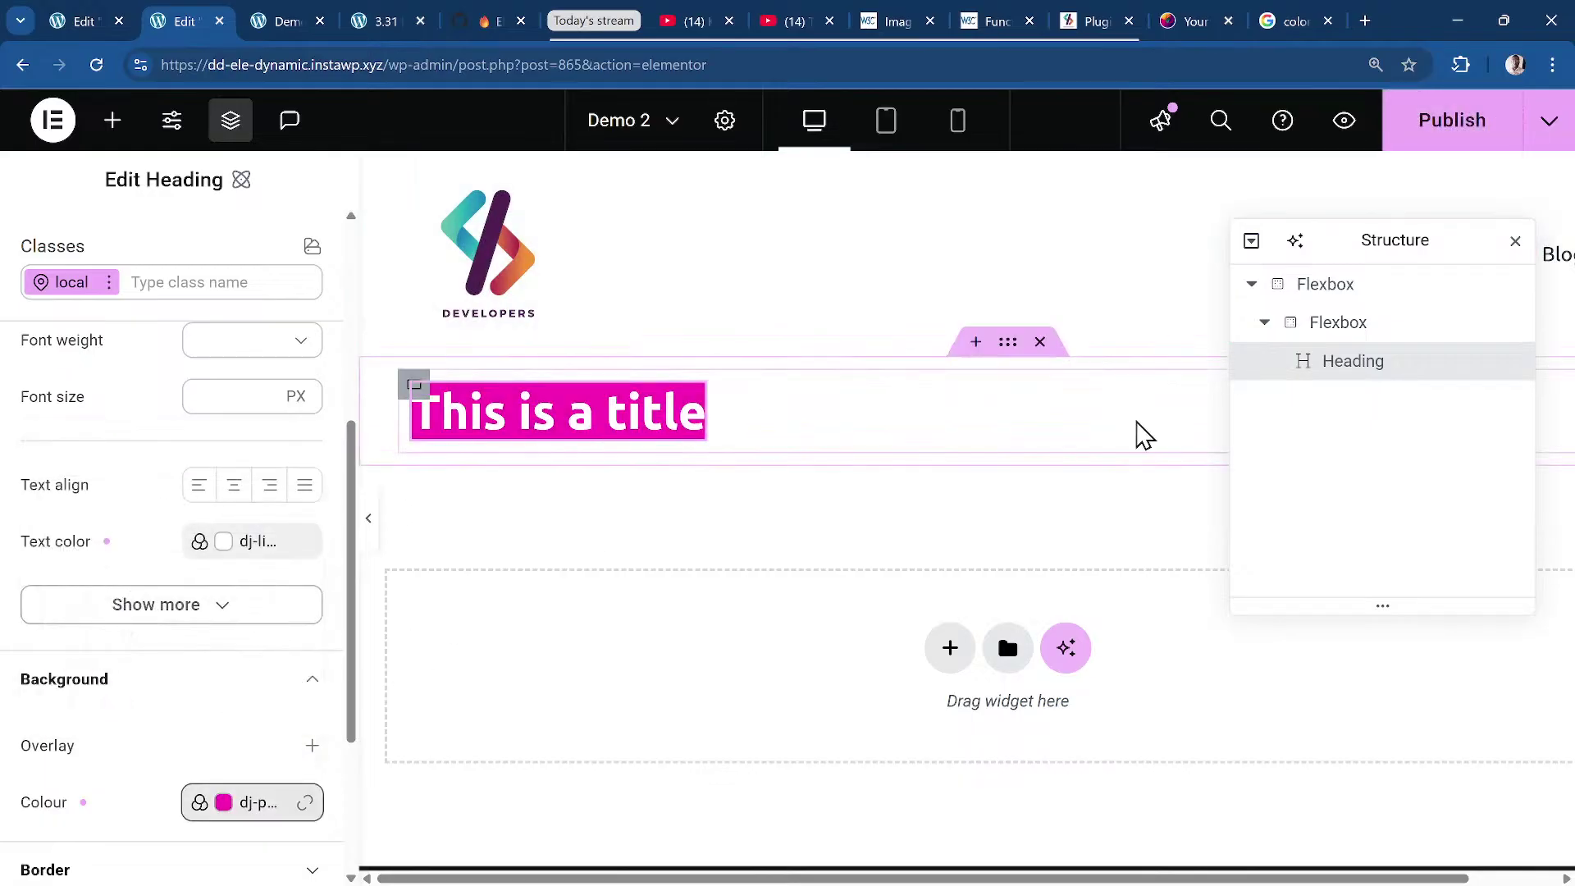
left_click(1437, 133)
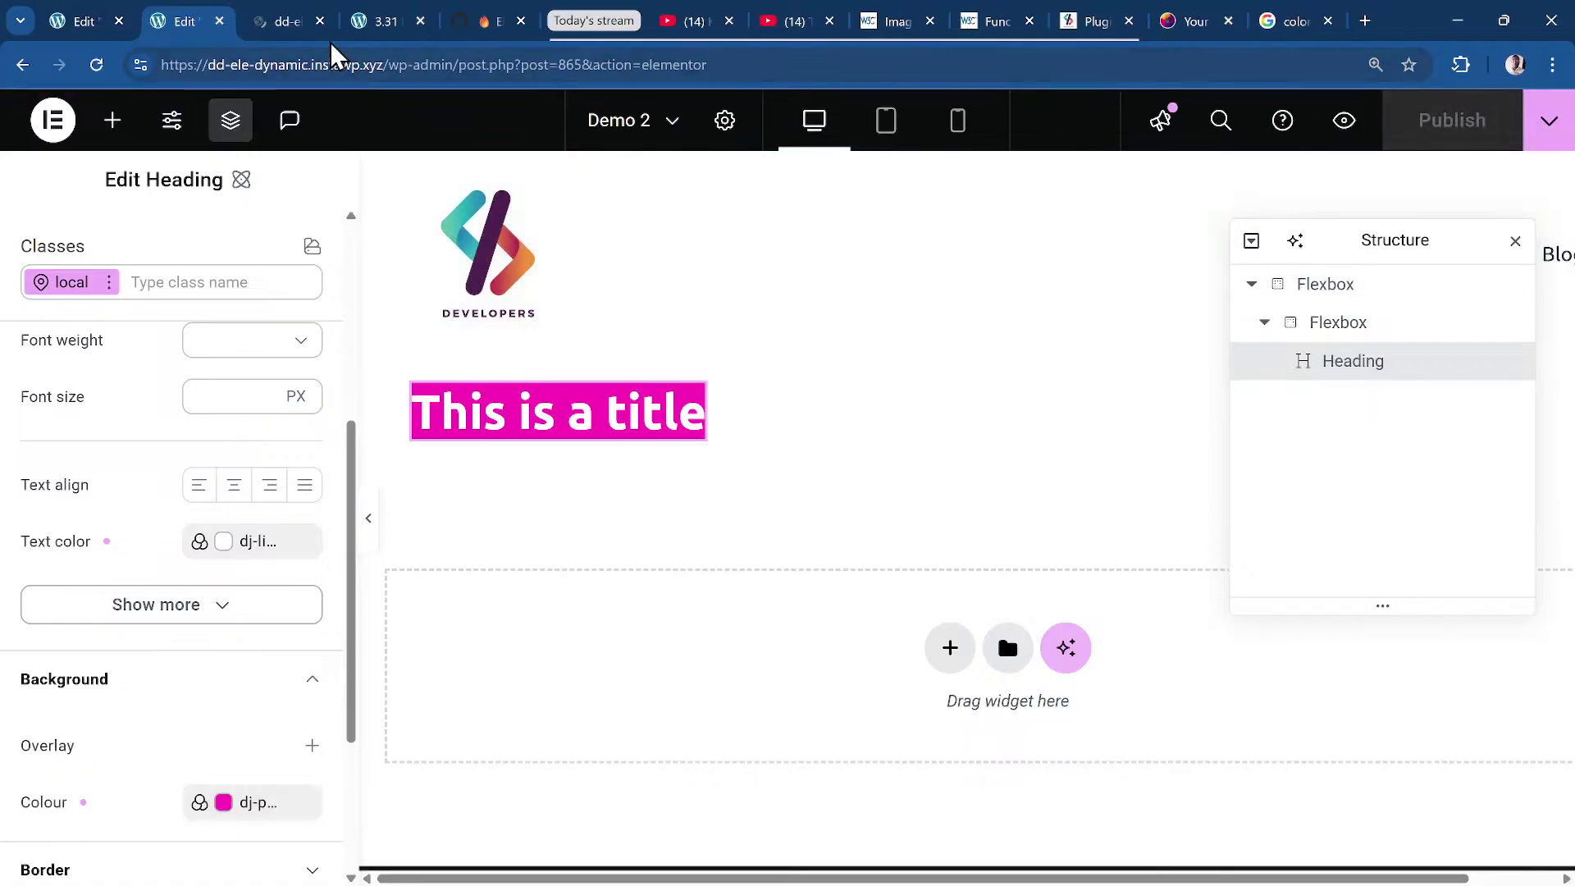
Reload the 3.31 Demo page in its editor to check the variable change and view the Global Colours in Site Settings.
left_click(72, 11)
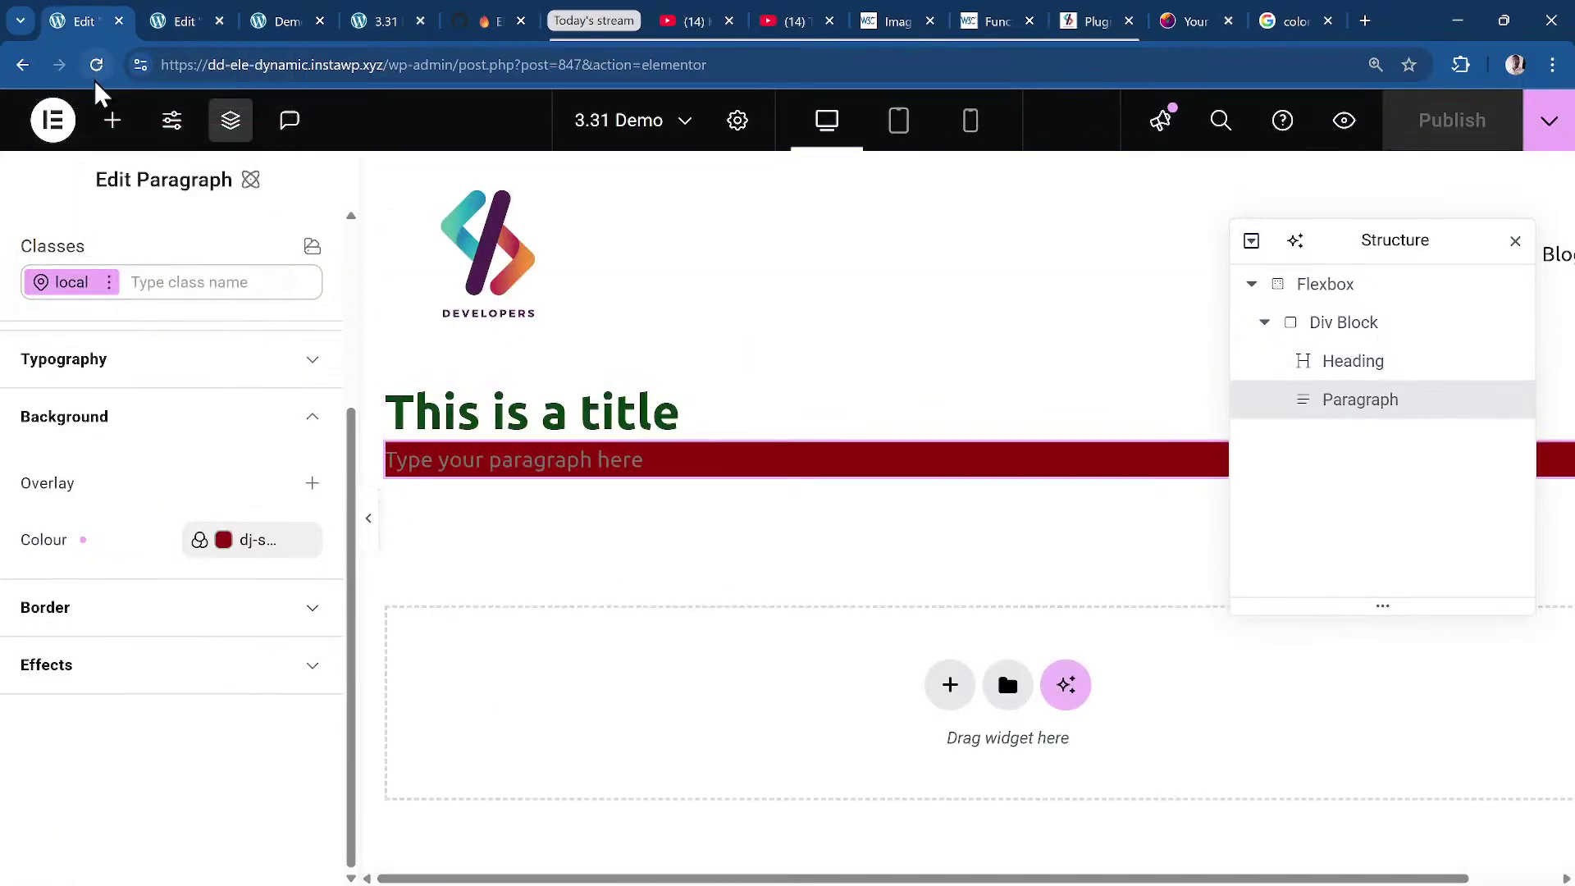
left_click(96, 64)
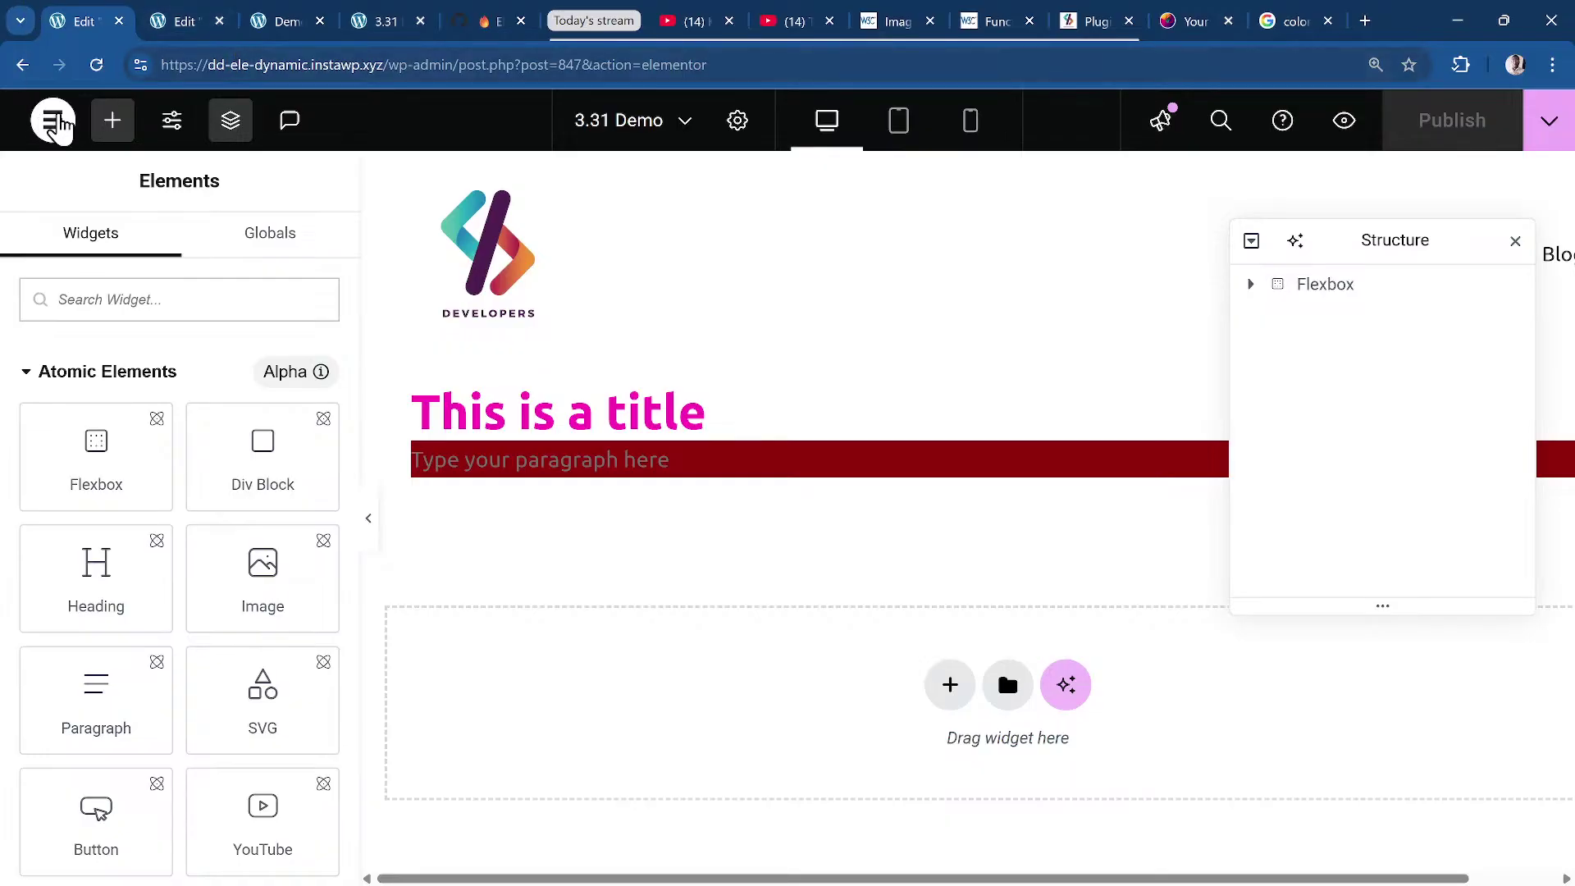
left_click(55, 122)
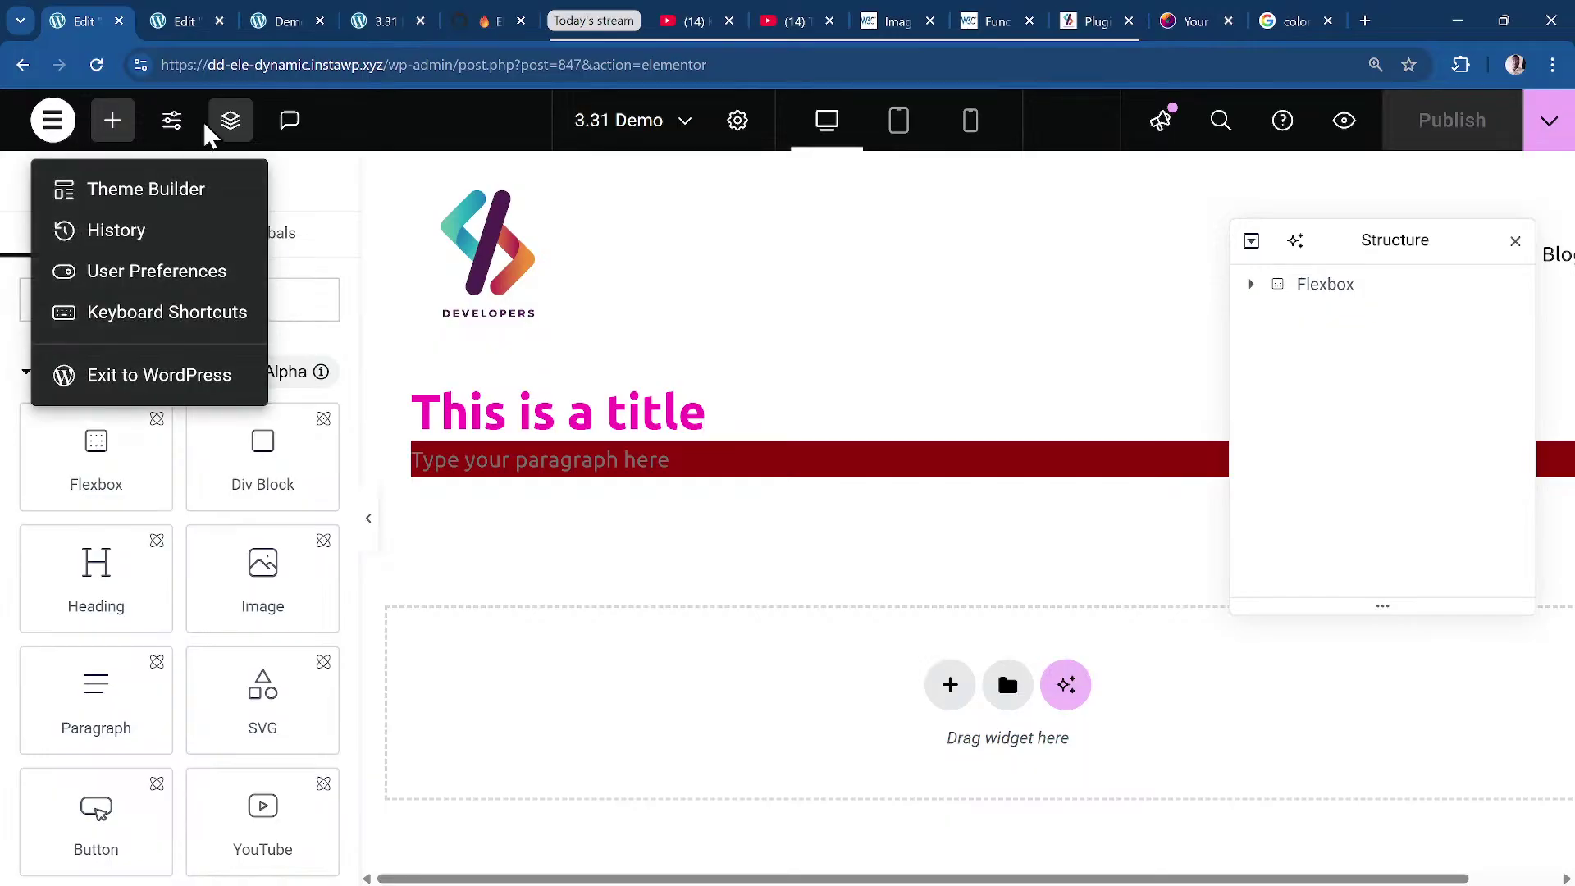
left_click(173, 123)
left_click(172, 123)
left_click(172, 123)
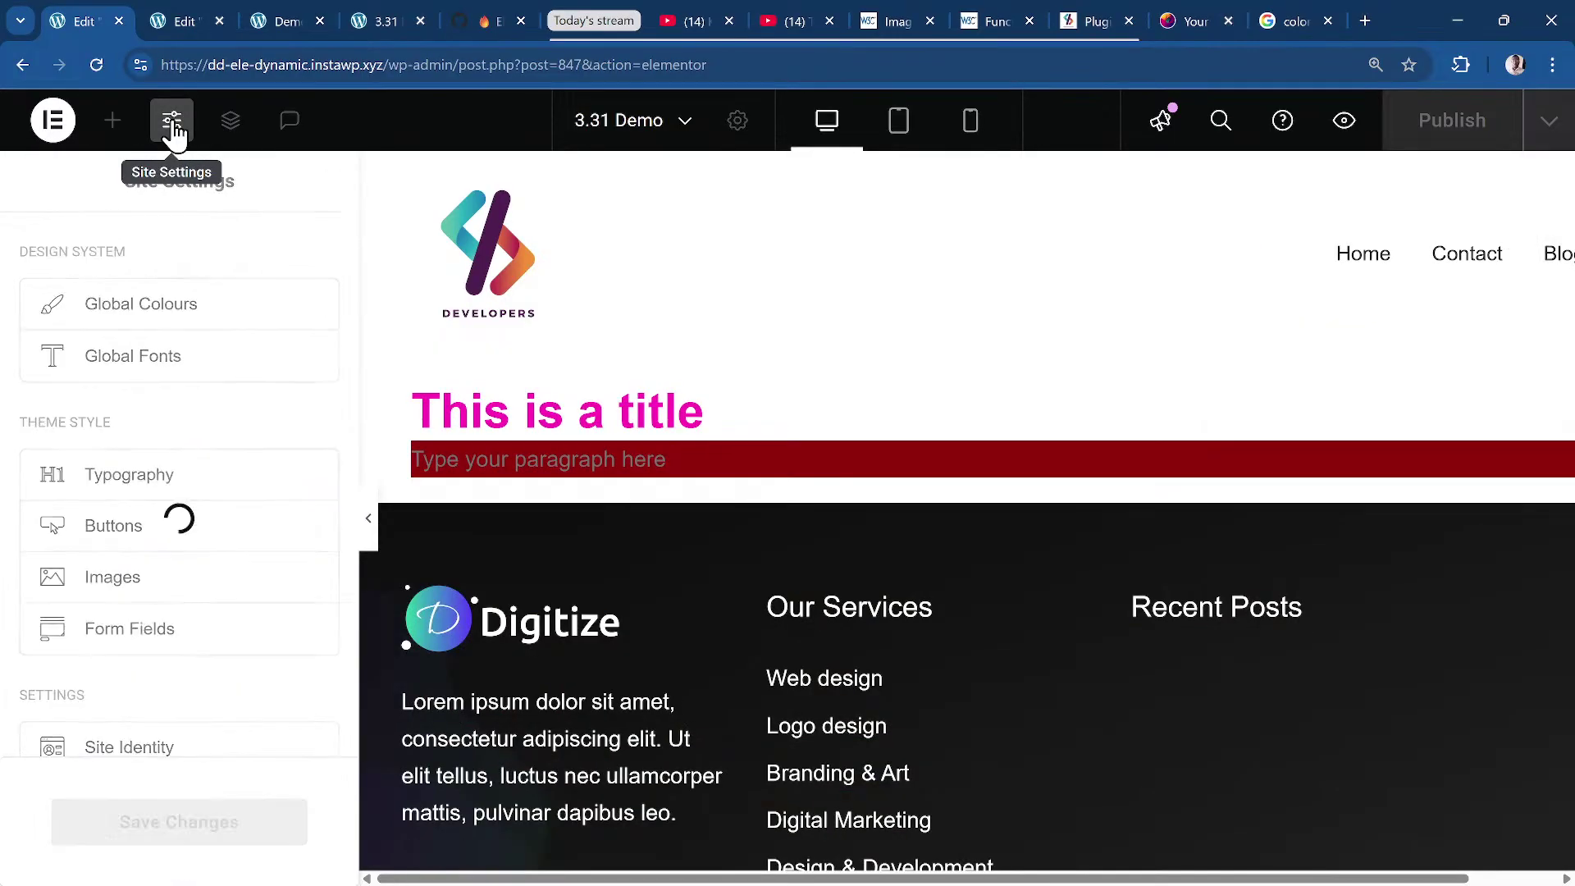
left_click(174, 124)
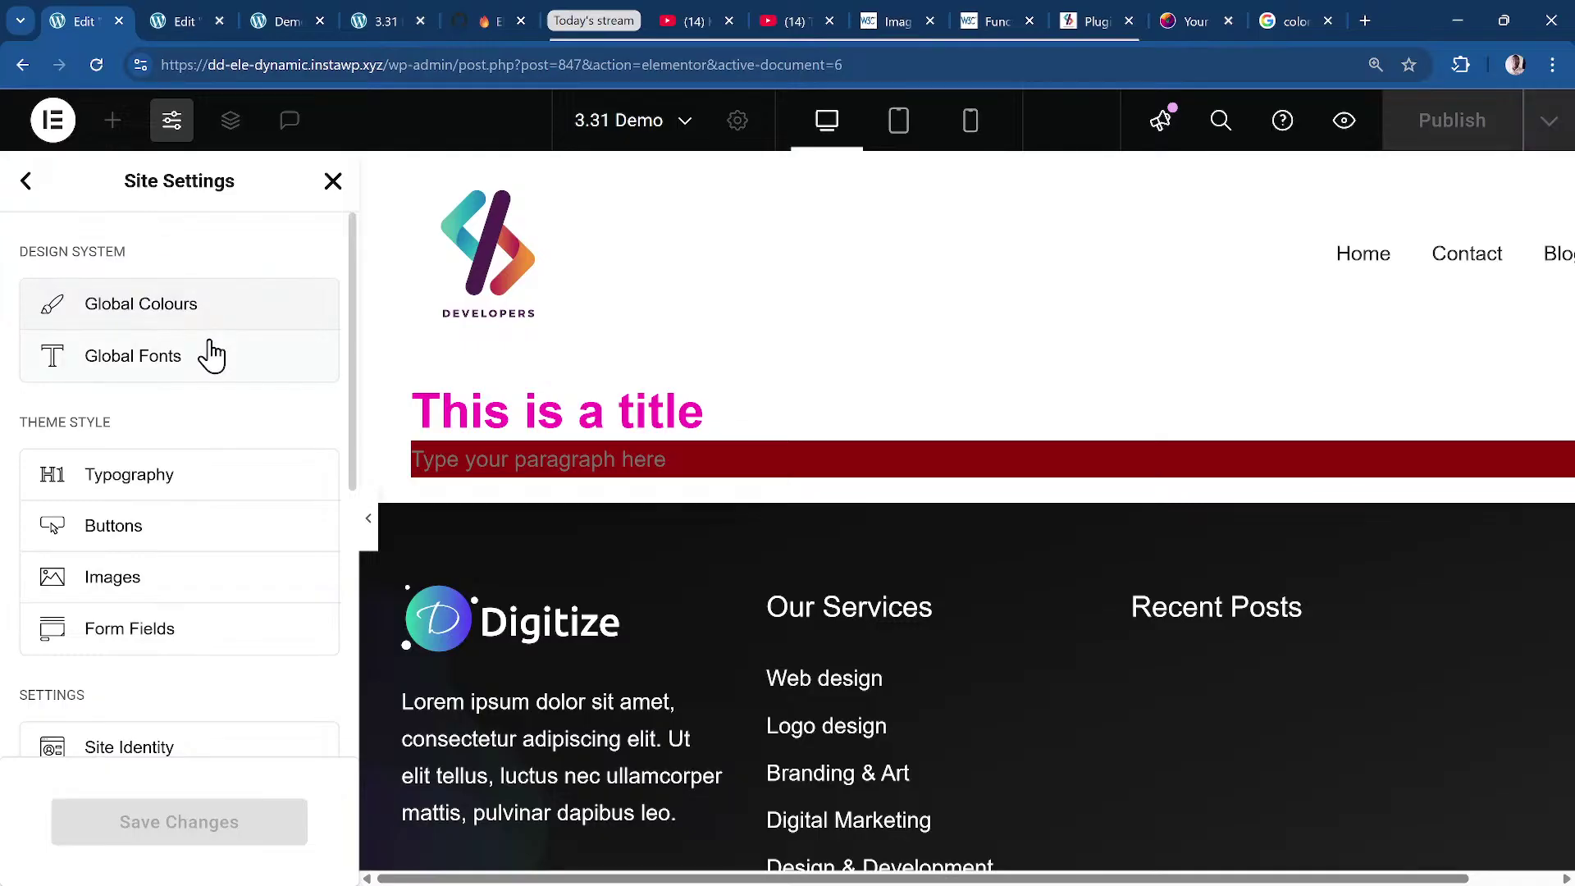
left_click(205, 316)
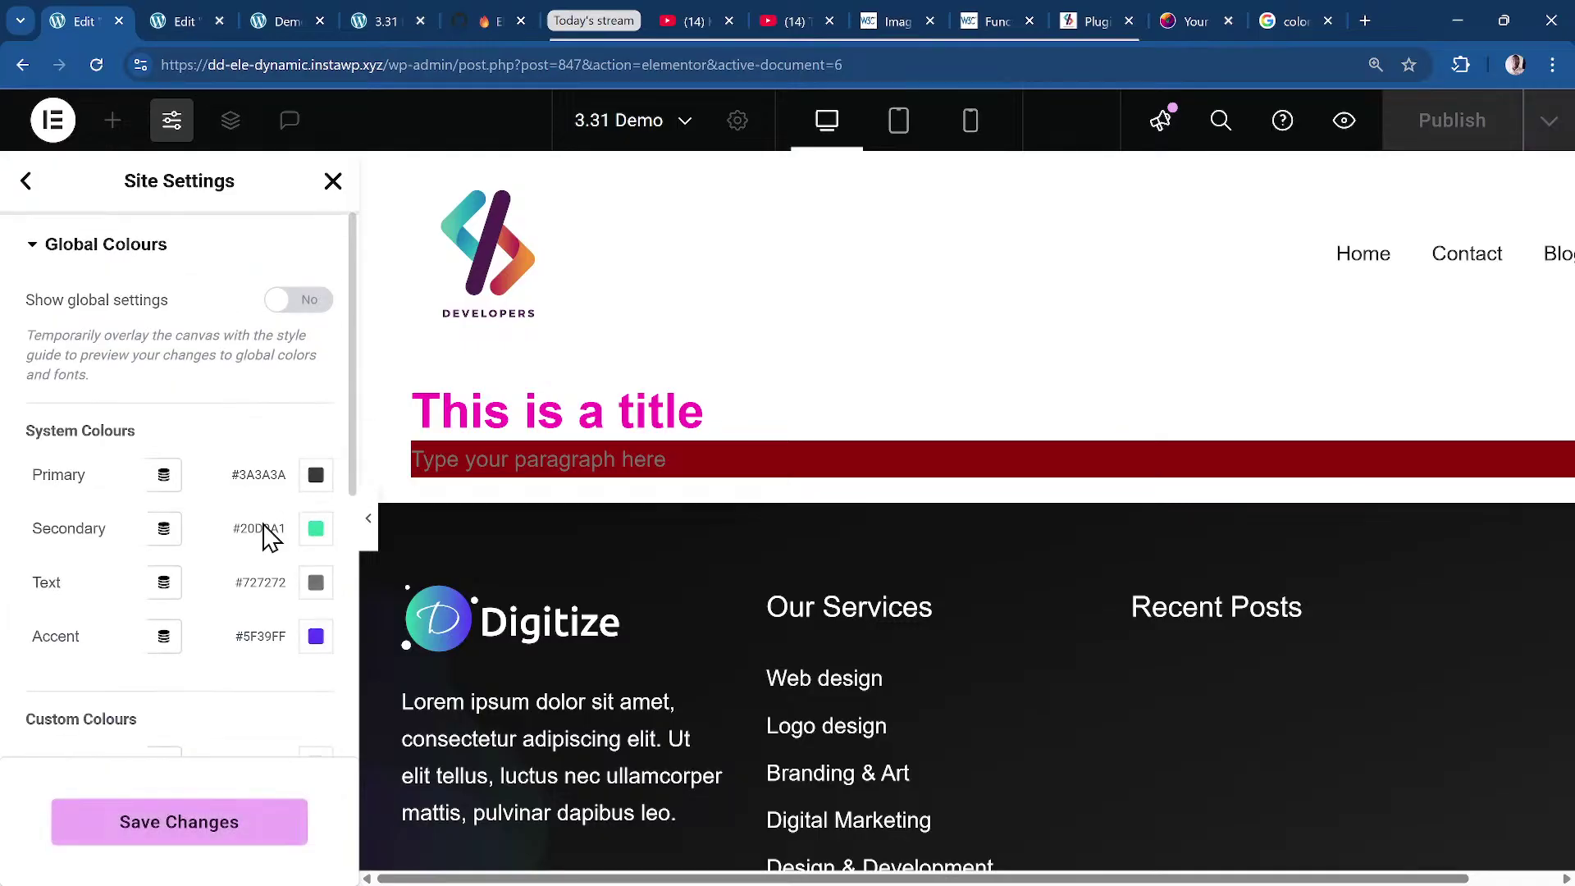
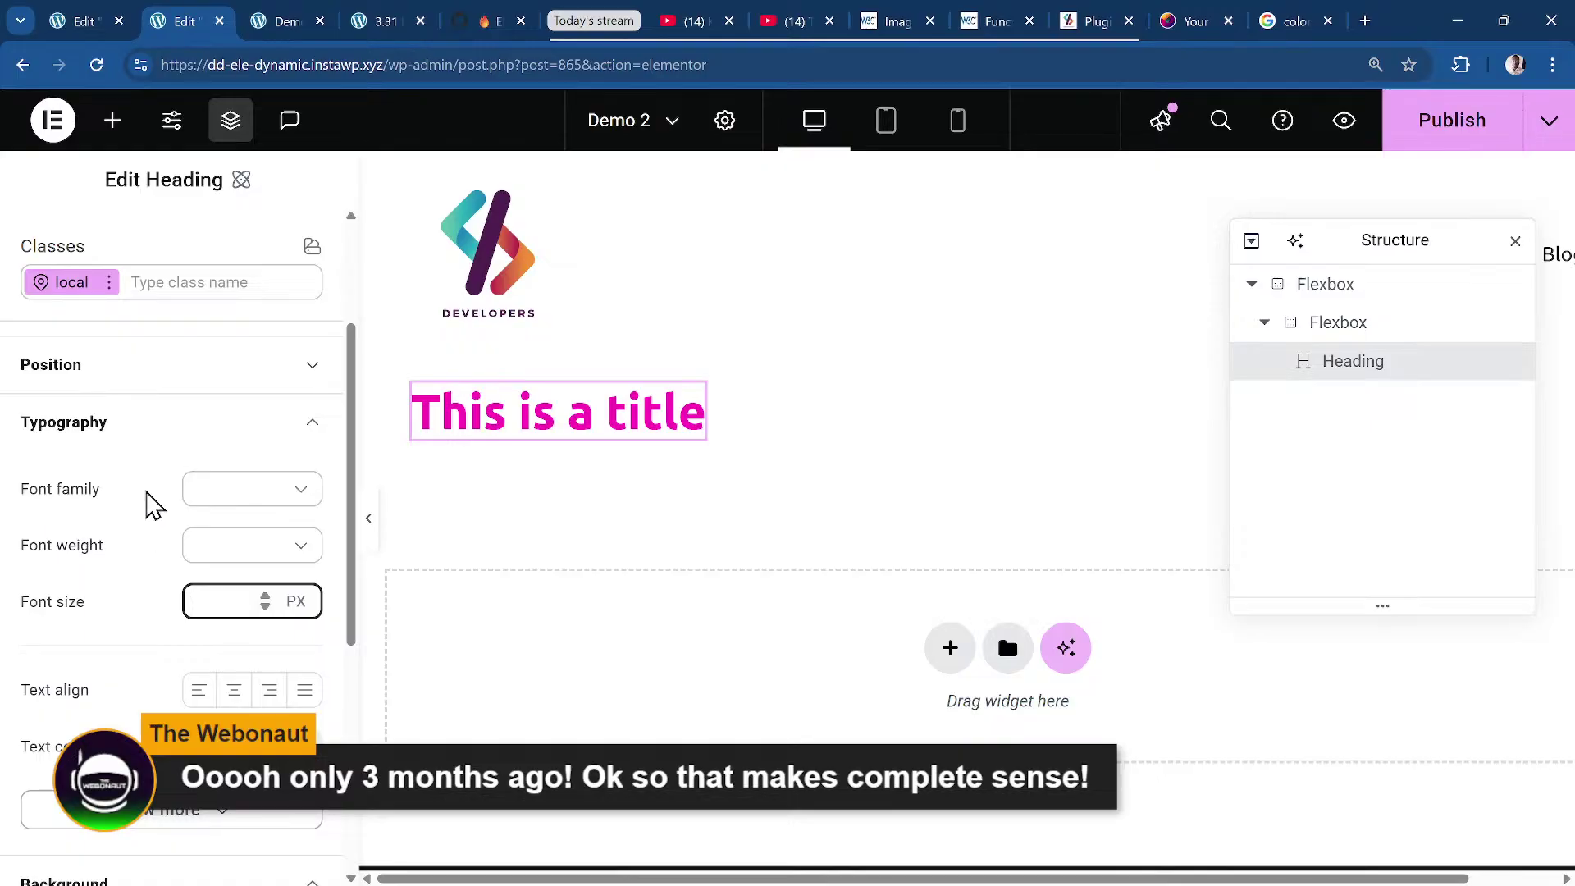
Examine which options and units the Demo 2 heading's font weight and font size settings offer.
left_click(239, 561)
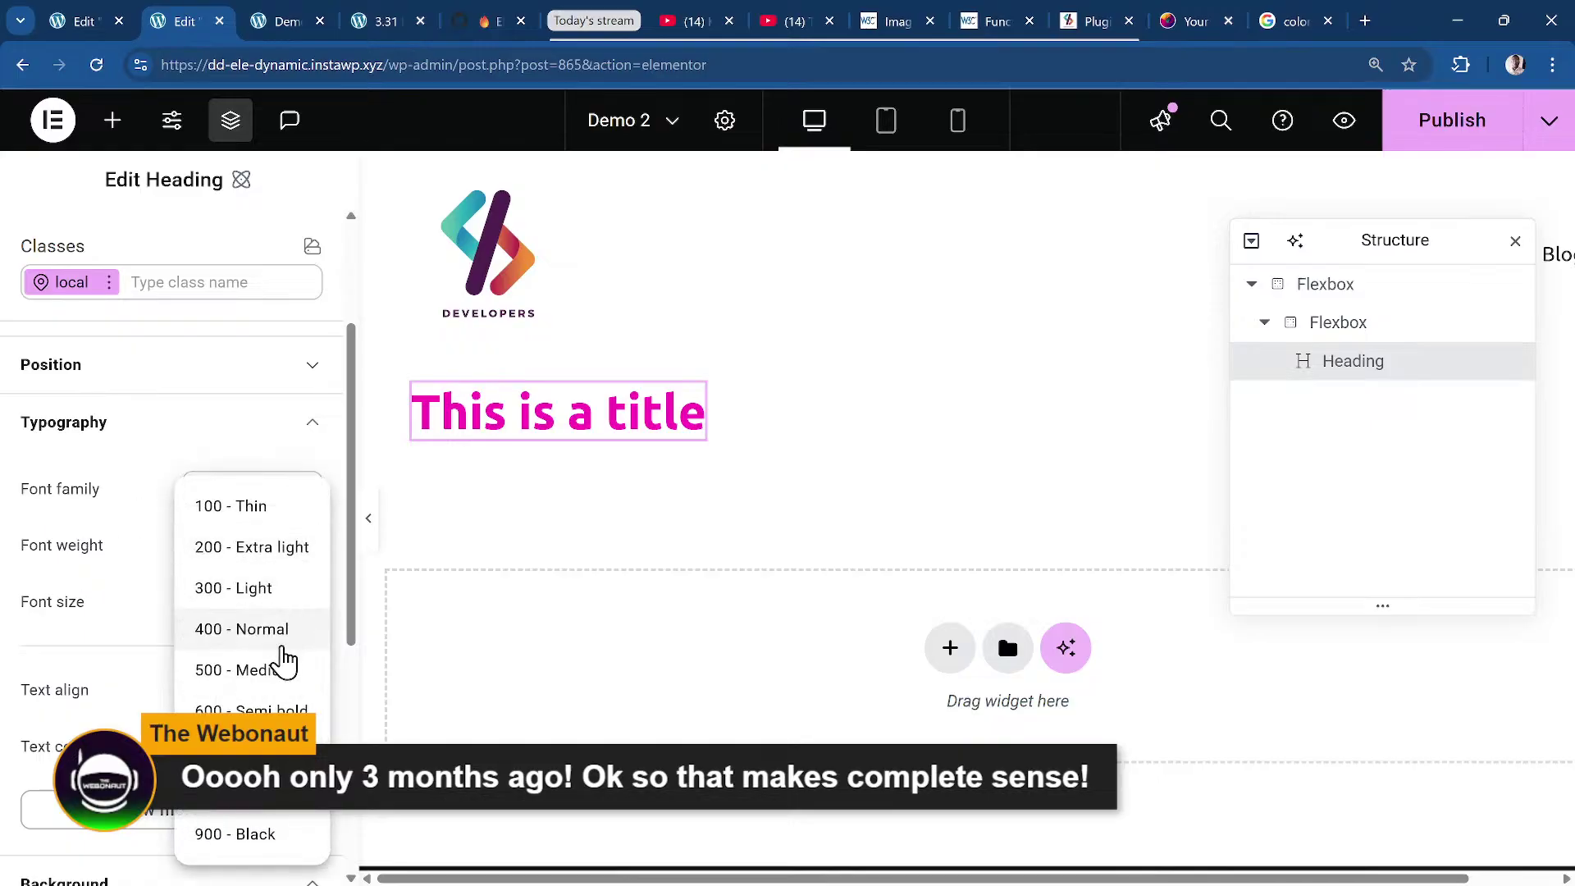
left_click(145, 564)
mouse_move(281, 485)
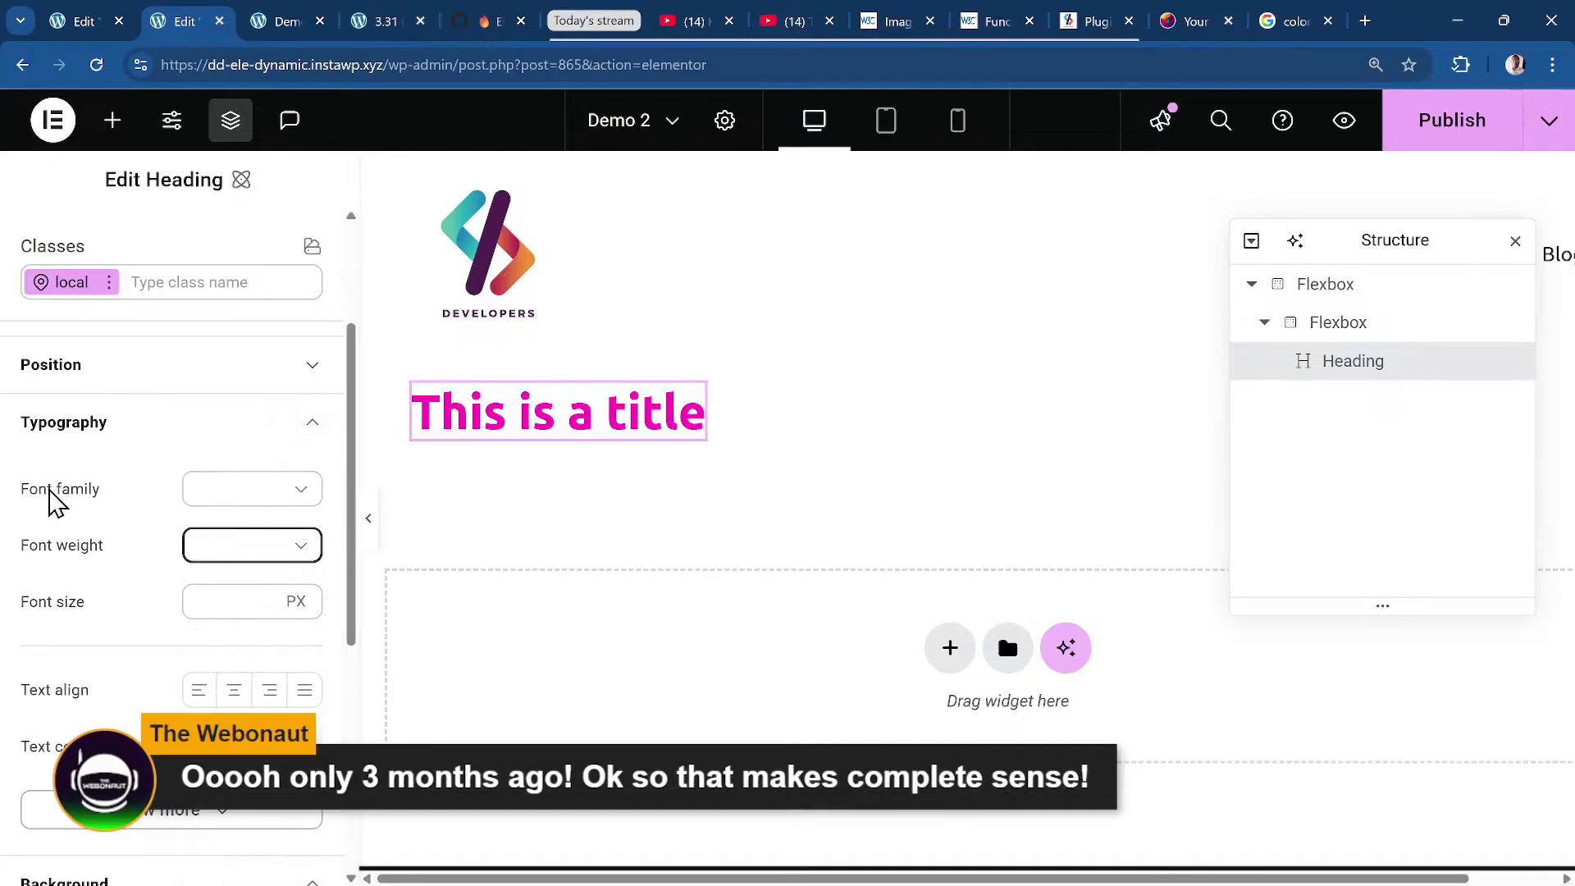
left_click(228, 549)
left_click(107, 634)
left_click(295, 605)
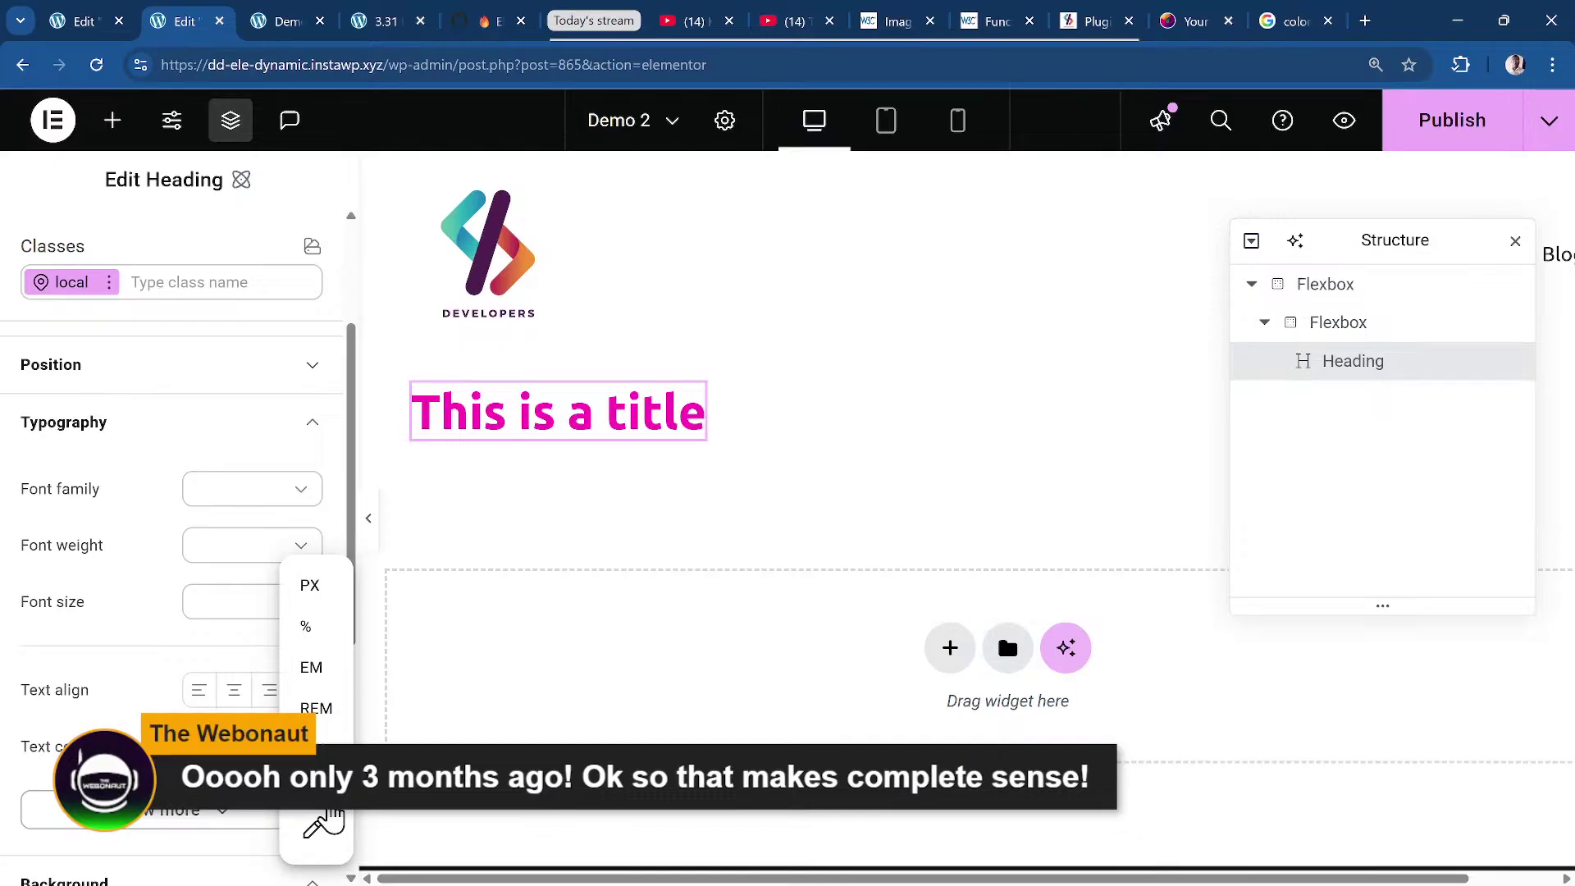
left_click(237, 603)
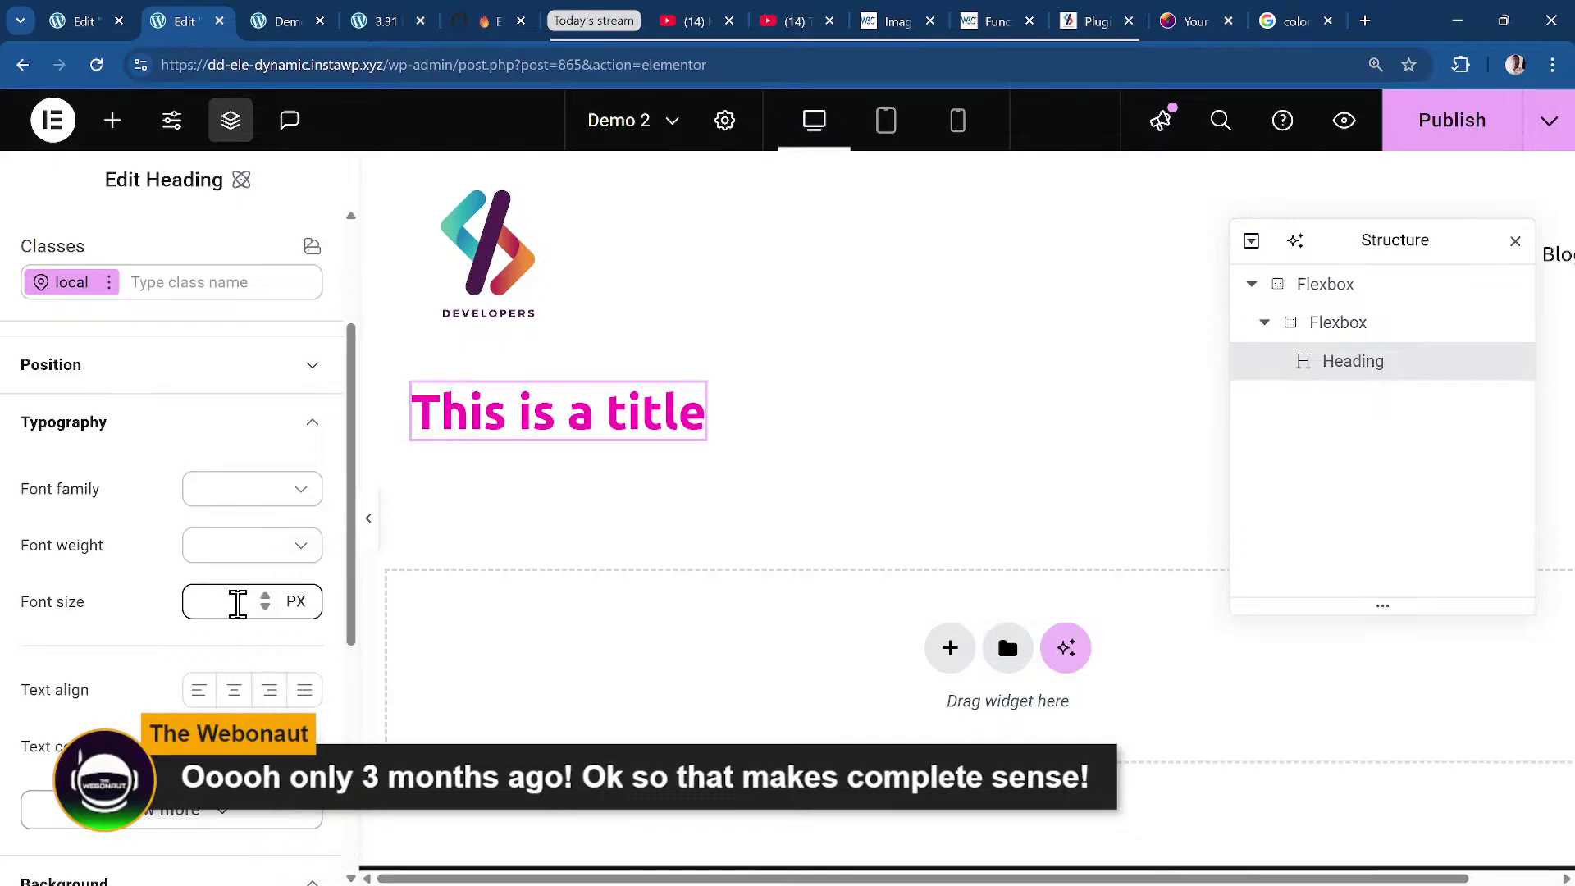
scroll(172, 624, "up", 3)
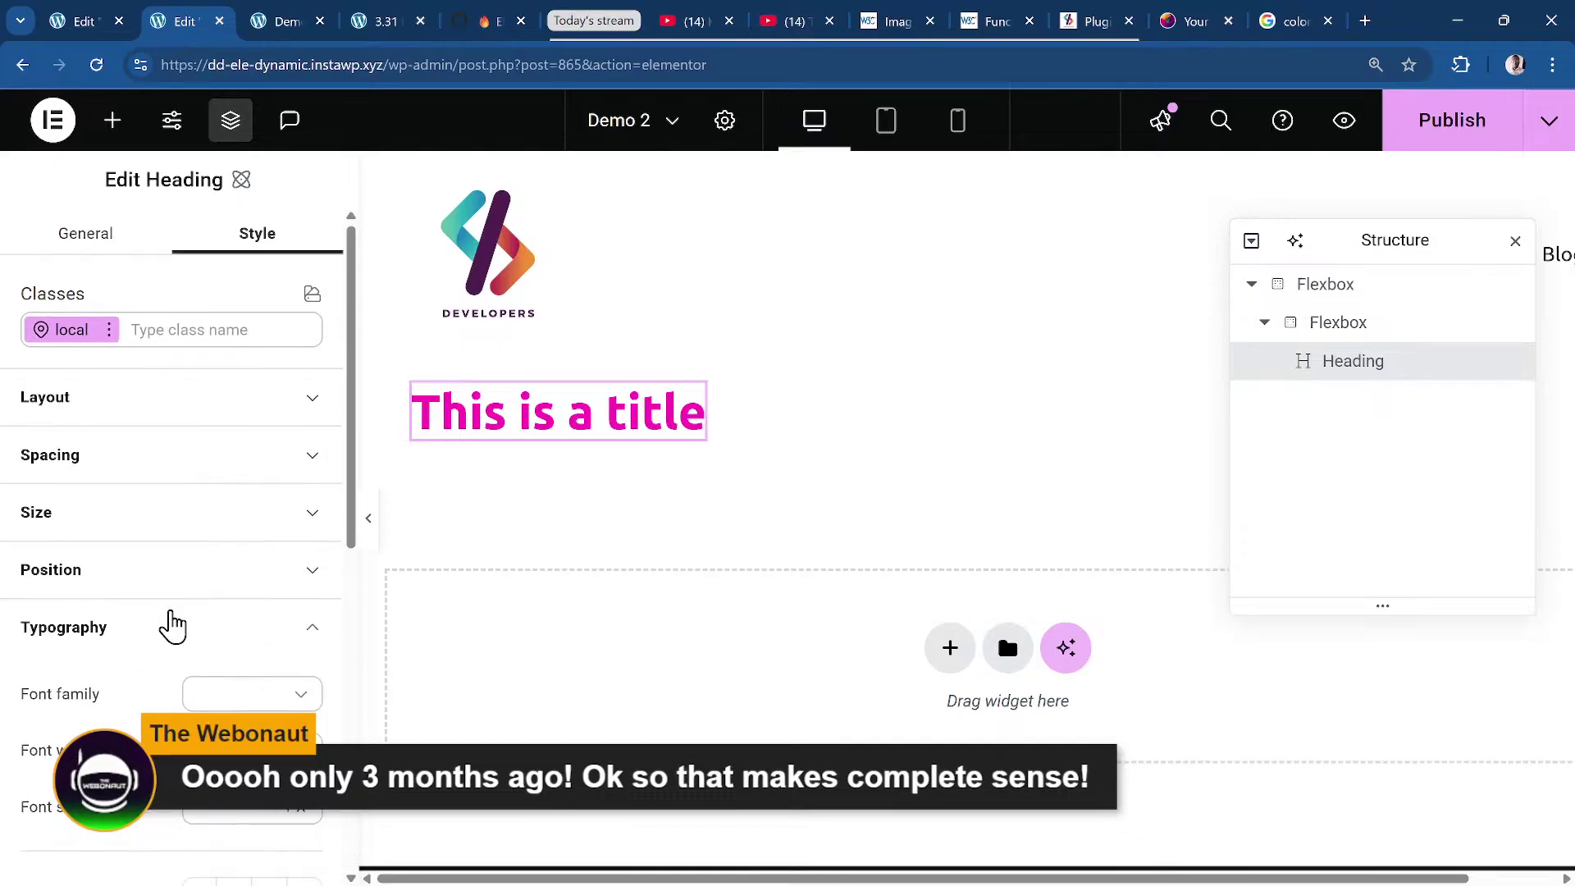
Create a font variable my-first-font with the value Arial for the heading's font family.
scroll(173, 624, "down", 3)
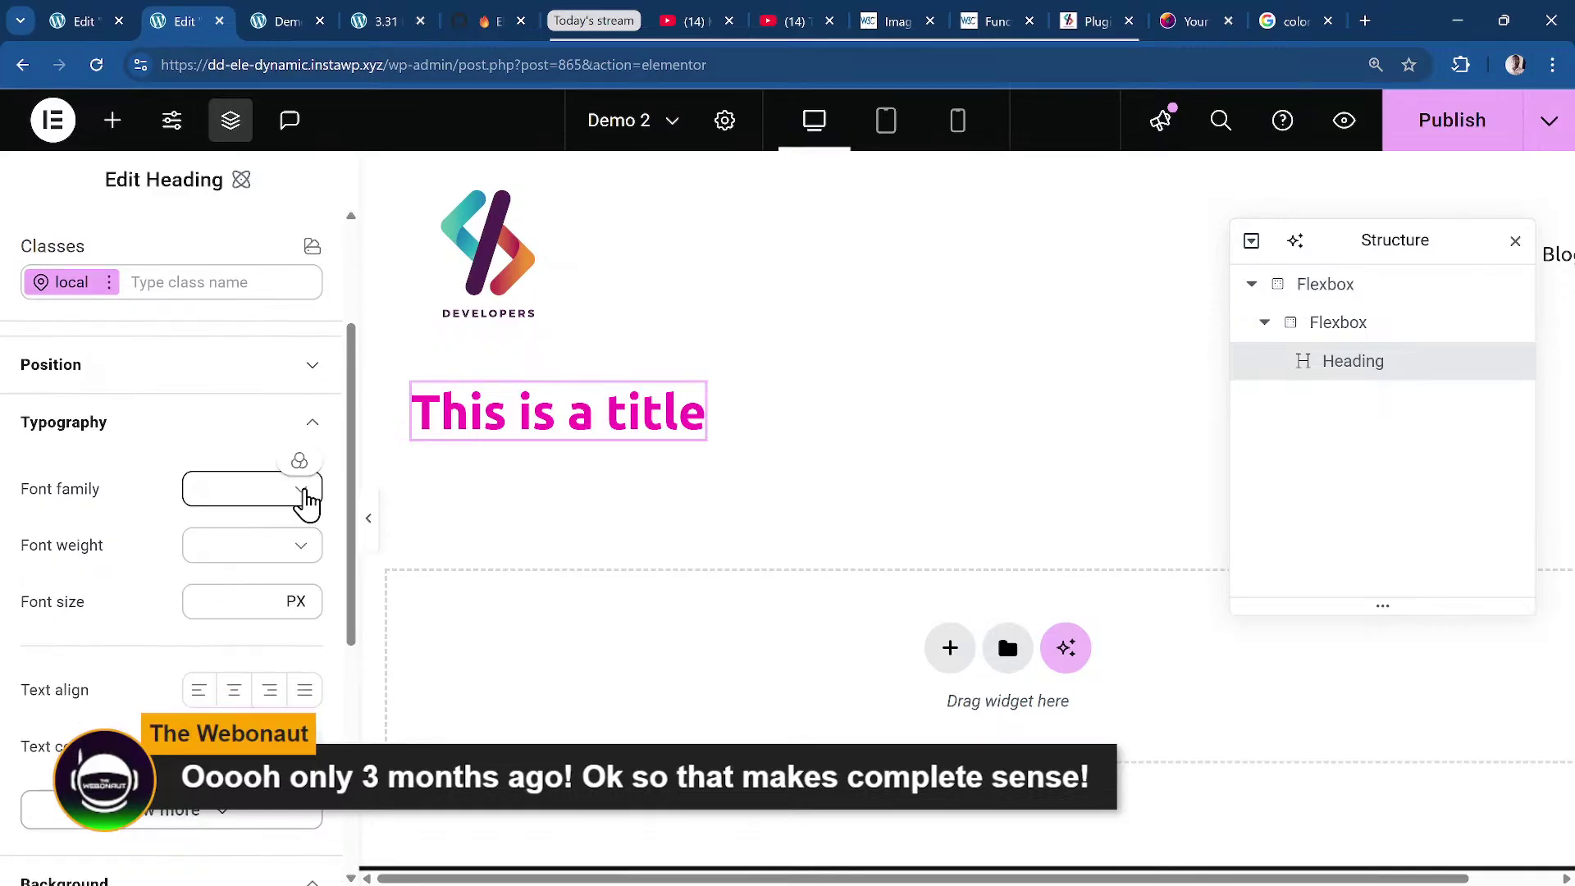
left_click(300, 463)
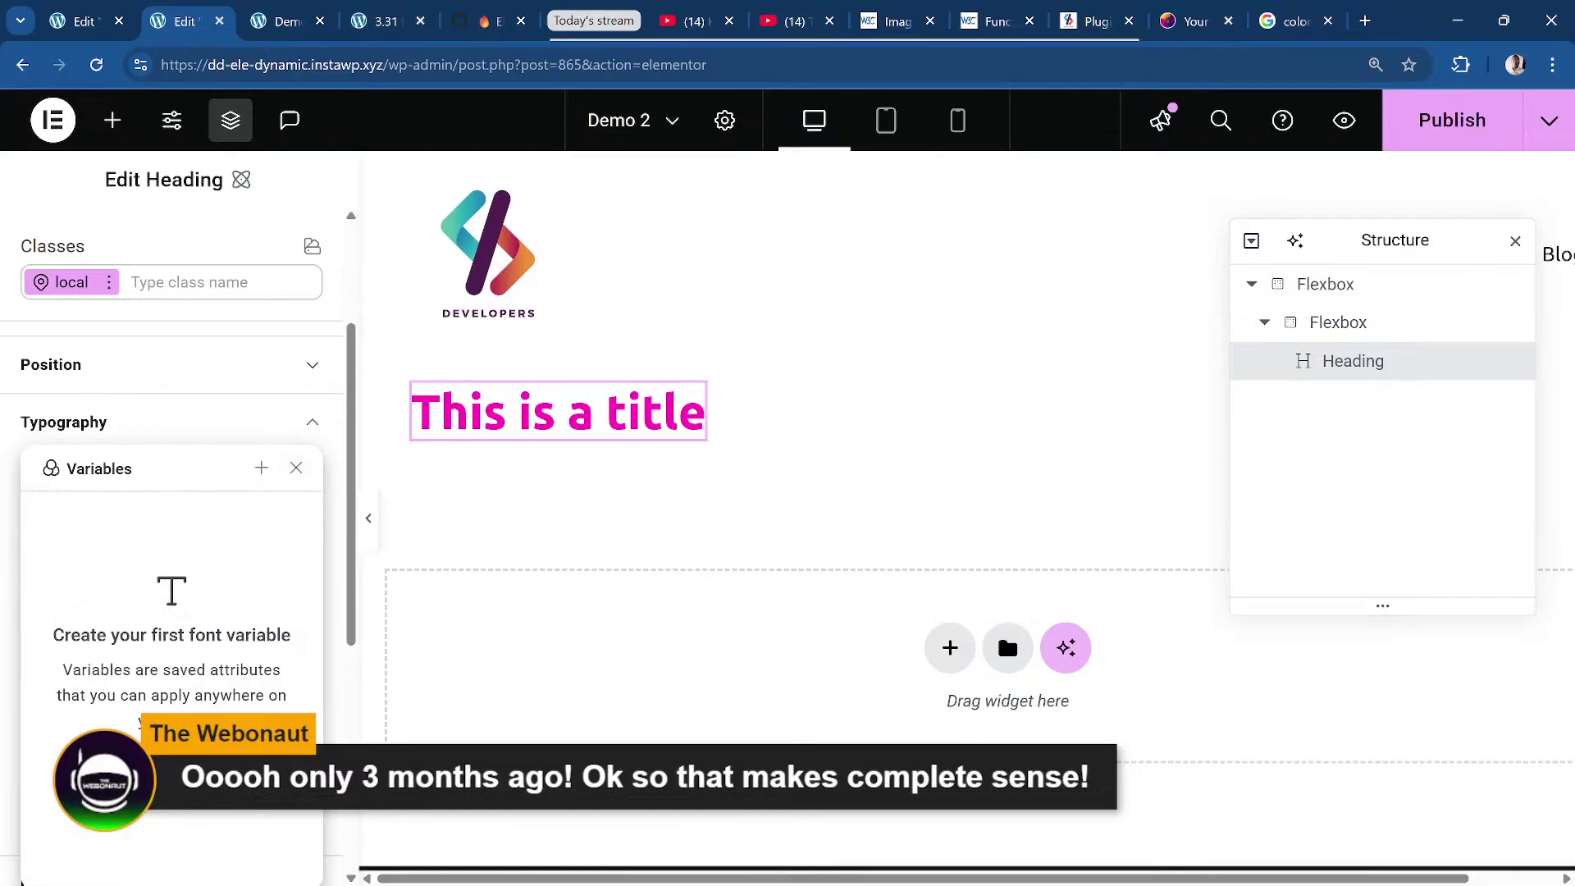
left_click(221, 783)
left_click(168, 561)
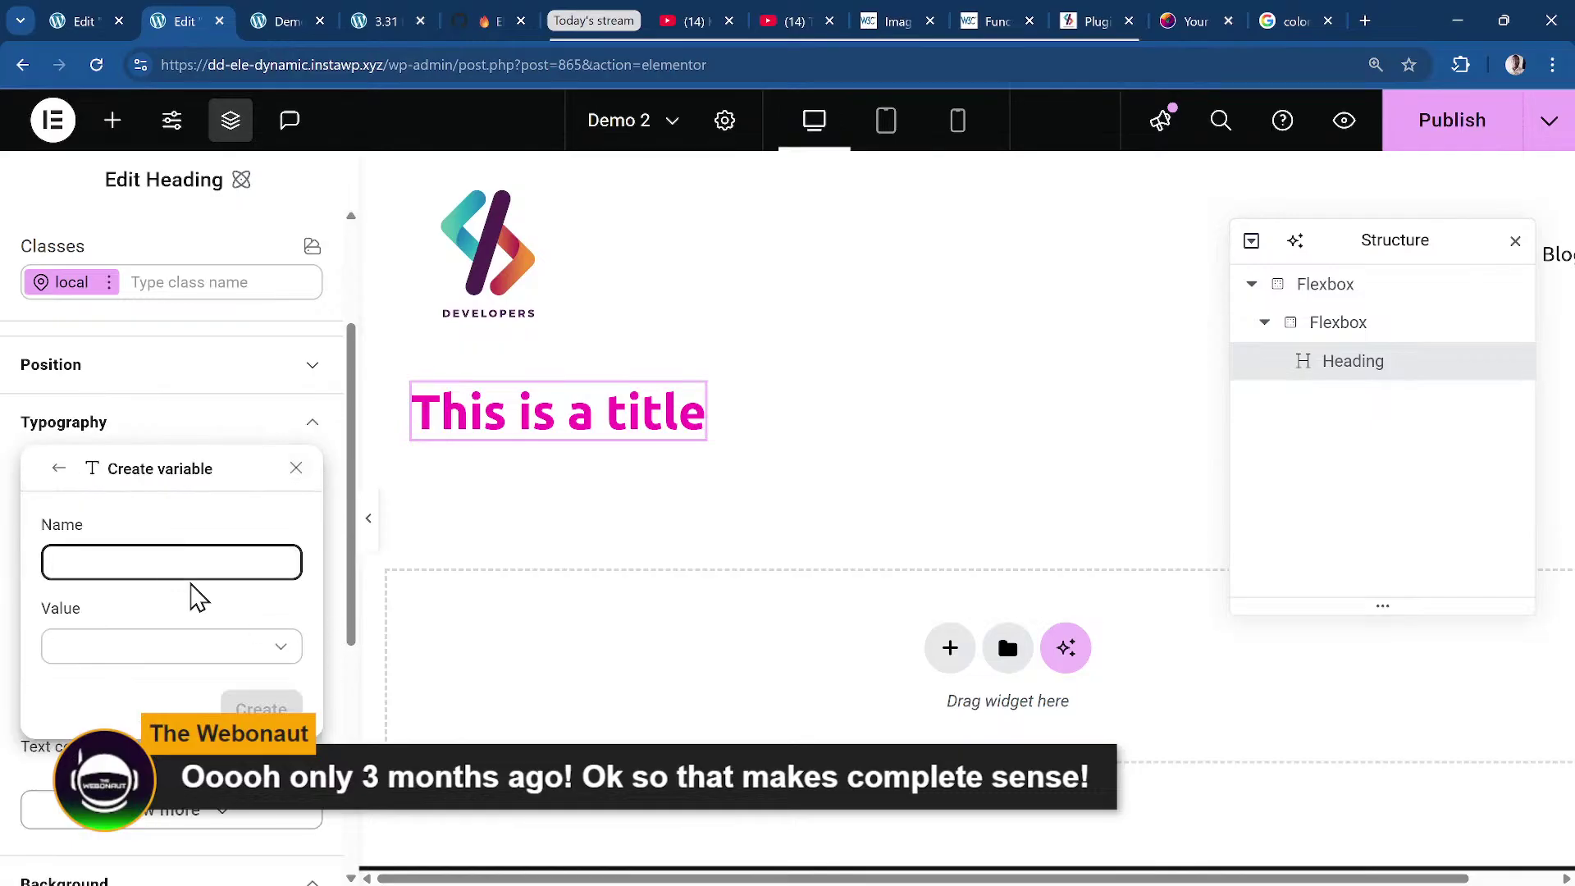
type("my=")
key("BackSpace")
type("-first-font")
left_click(135, 648)
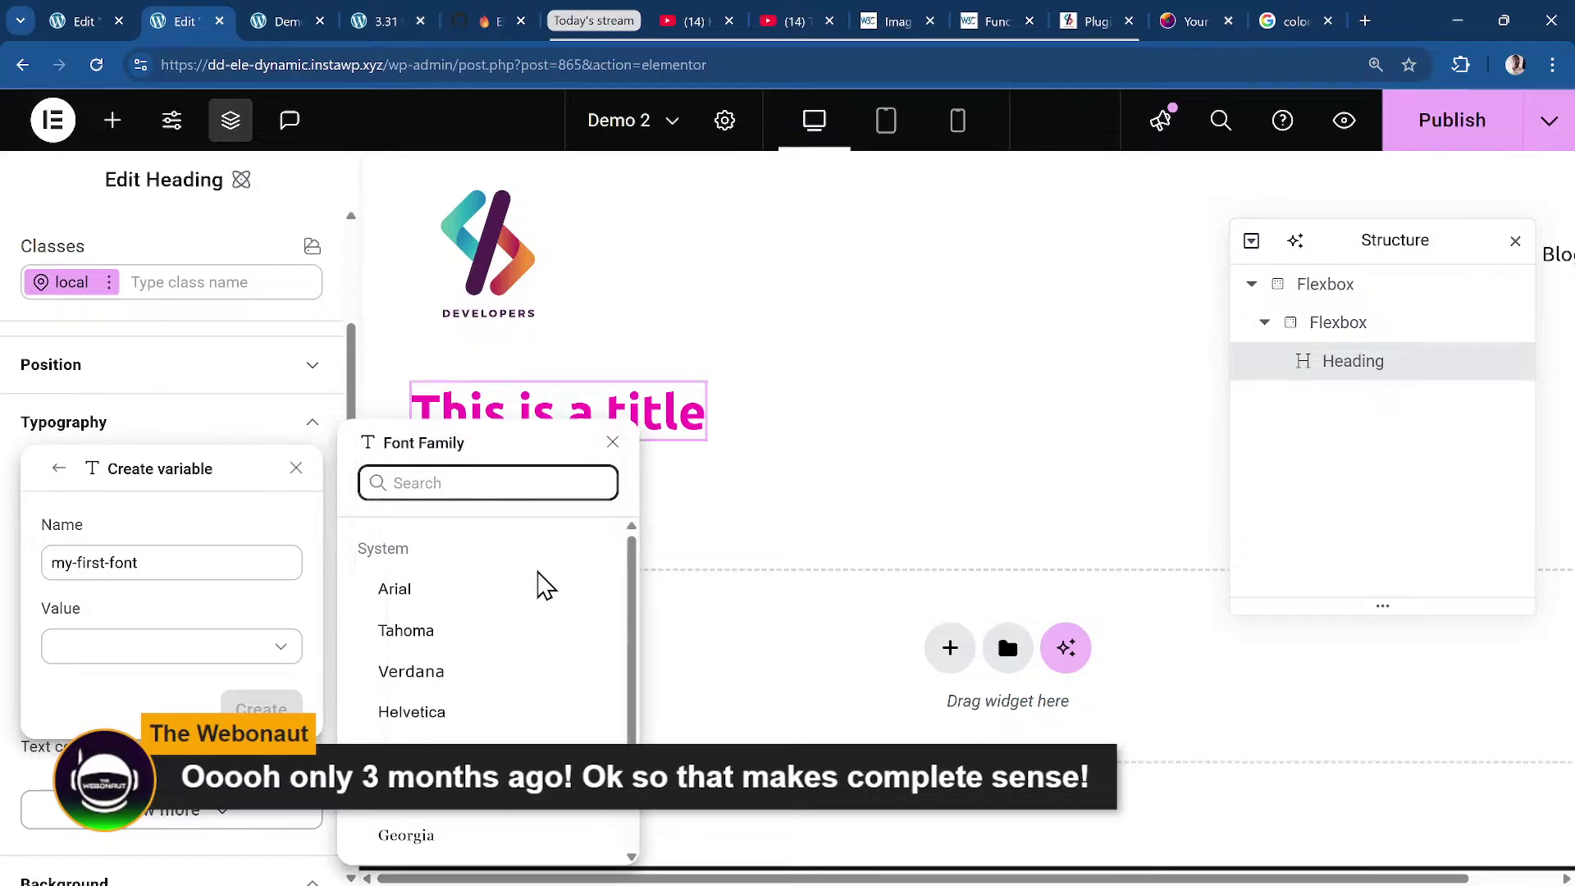
left_click(482, 596)
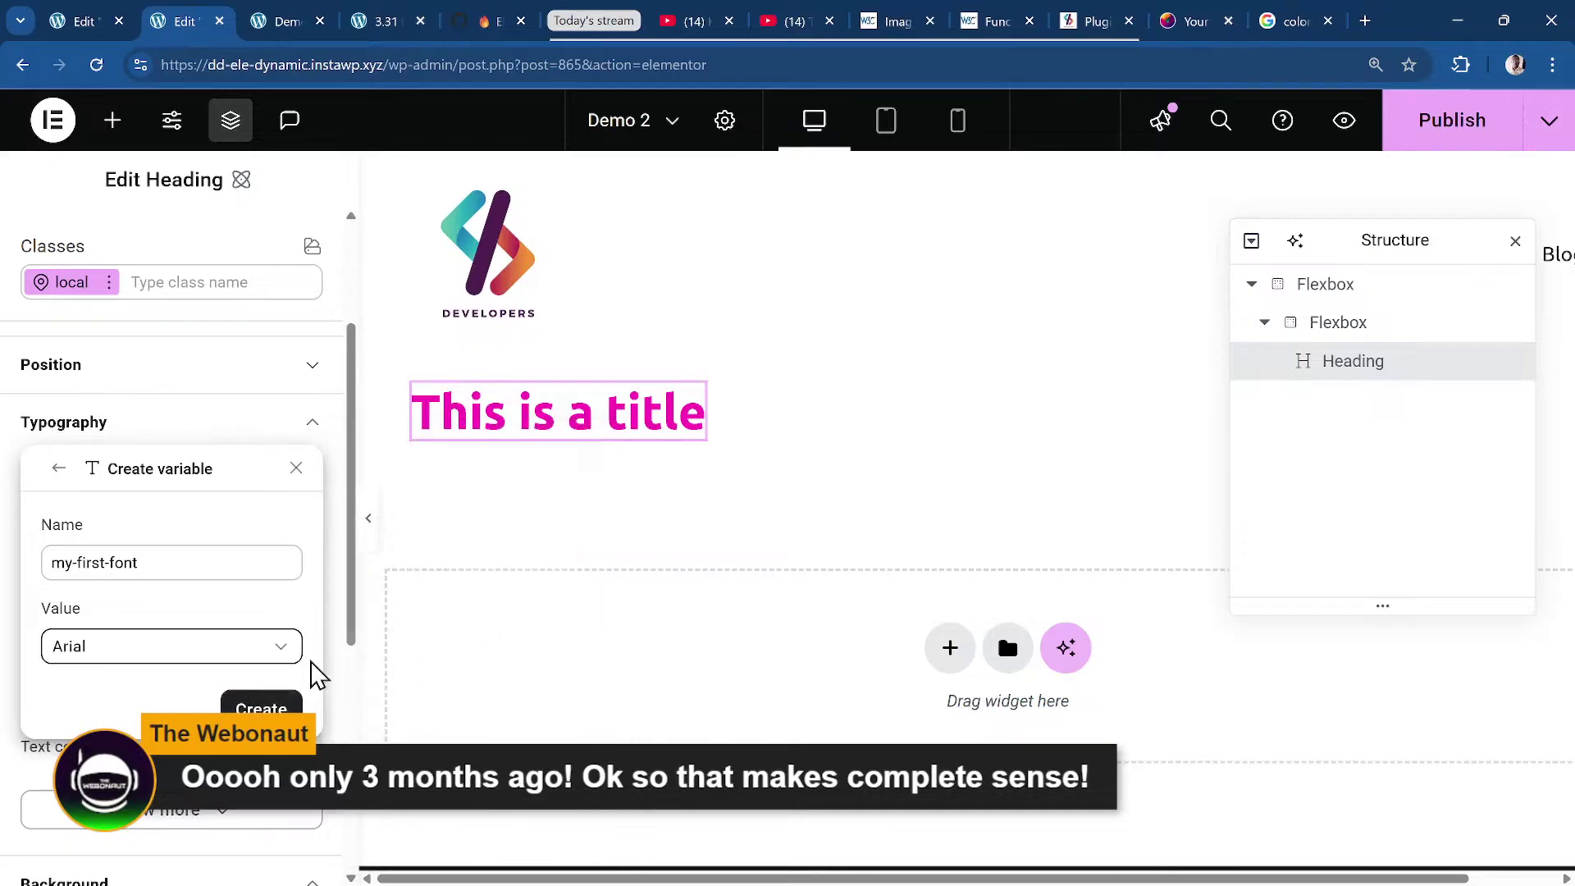
left_click(261, 707)
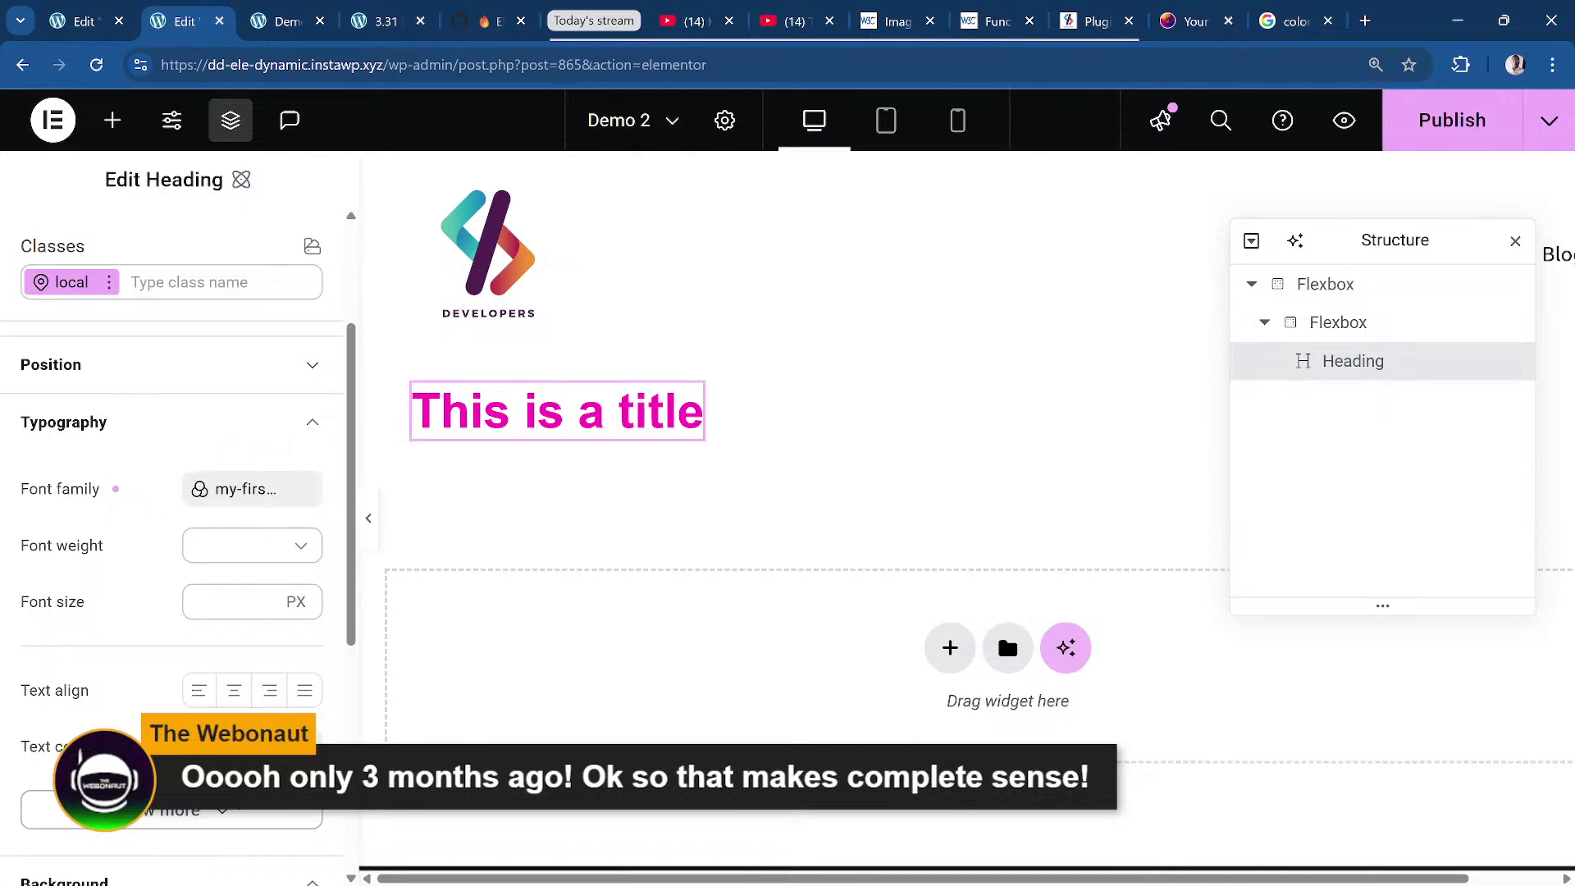
left_click(205, 559)
left_click(141, 648)
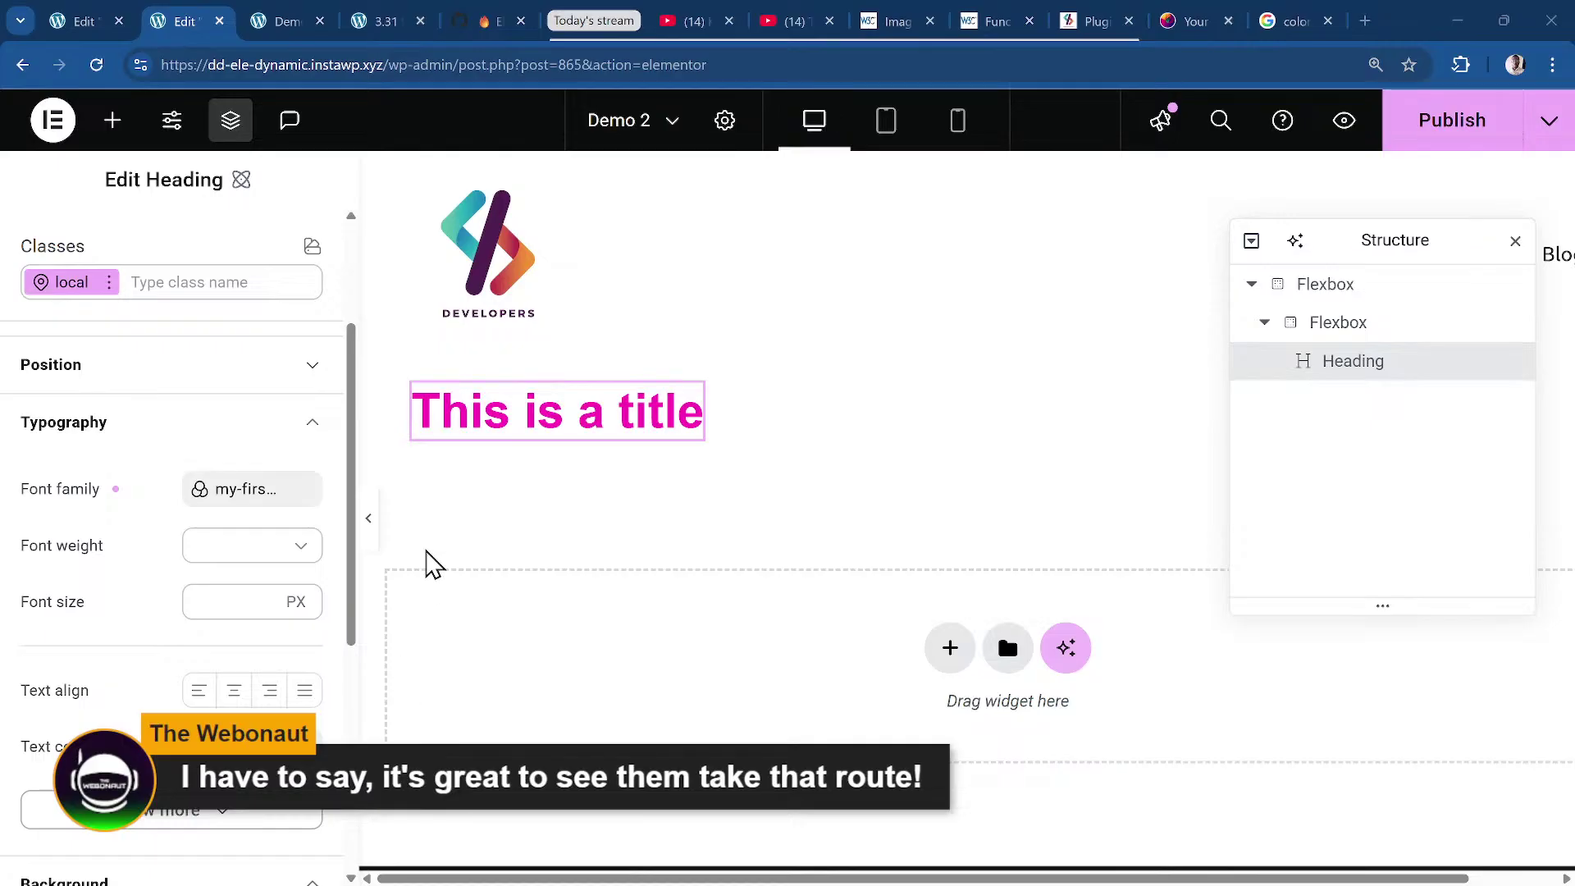
Check the editor's keyboard navigation by moving the focus through the top bar controls to the Class Manager and the local class.
key("Tab")
key("Tab")
key("Tab")
key("Tab")
key("Tab")
key("Tab")
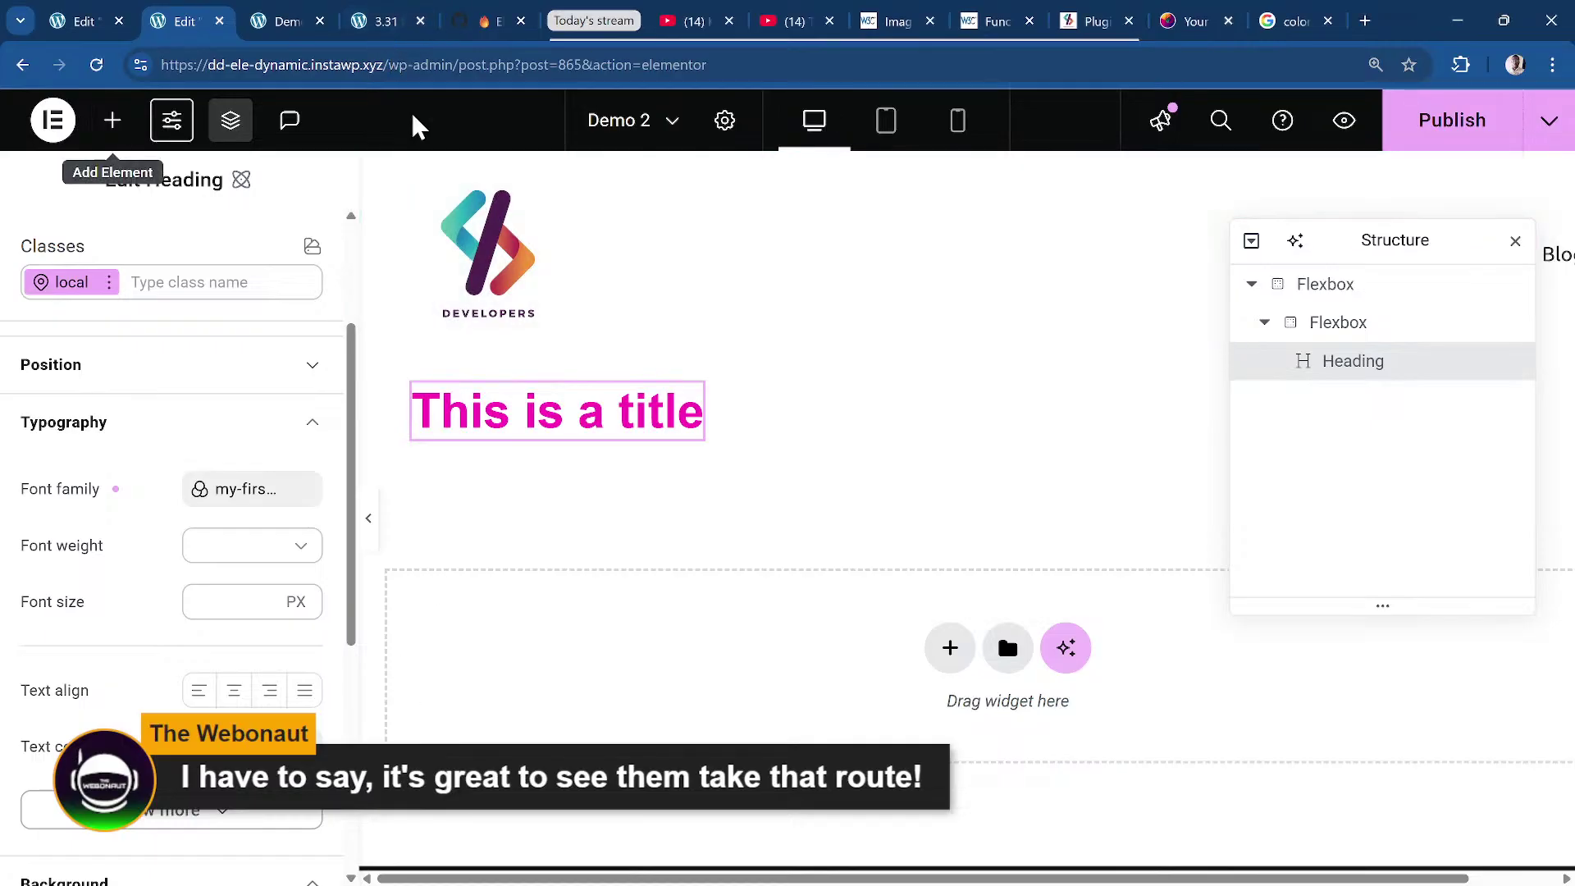
key("Tab")
key("Tab")
key("Tab")
key("Tab")
key("Tab")
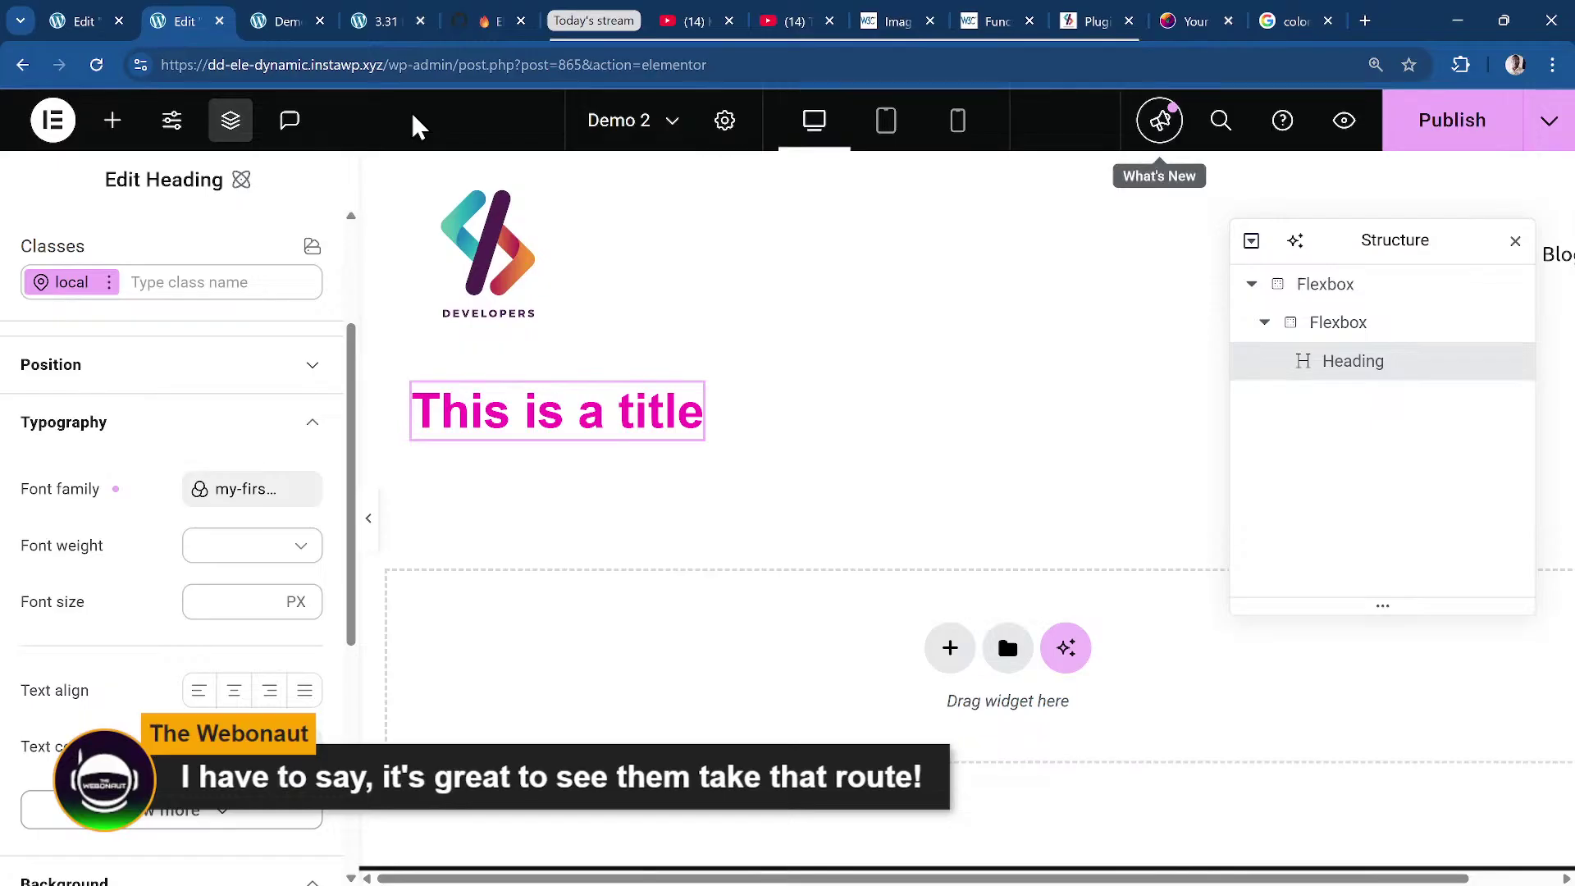
key("Tab")
key("Tab")
key("Tab")
key("Tab")
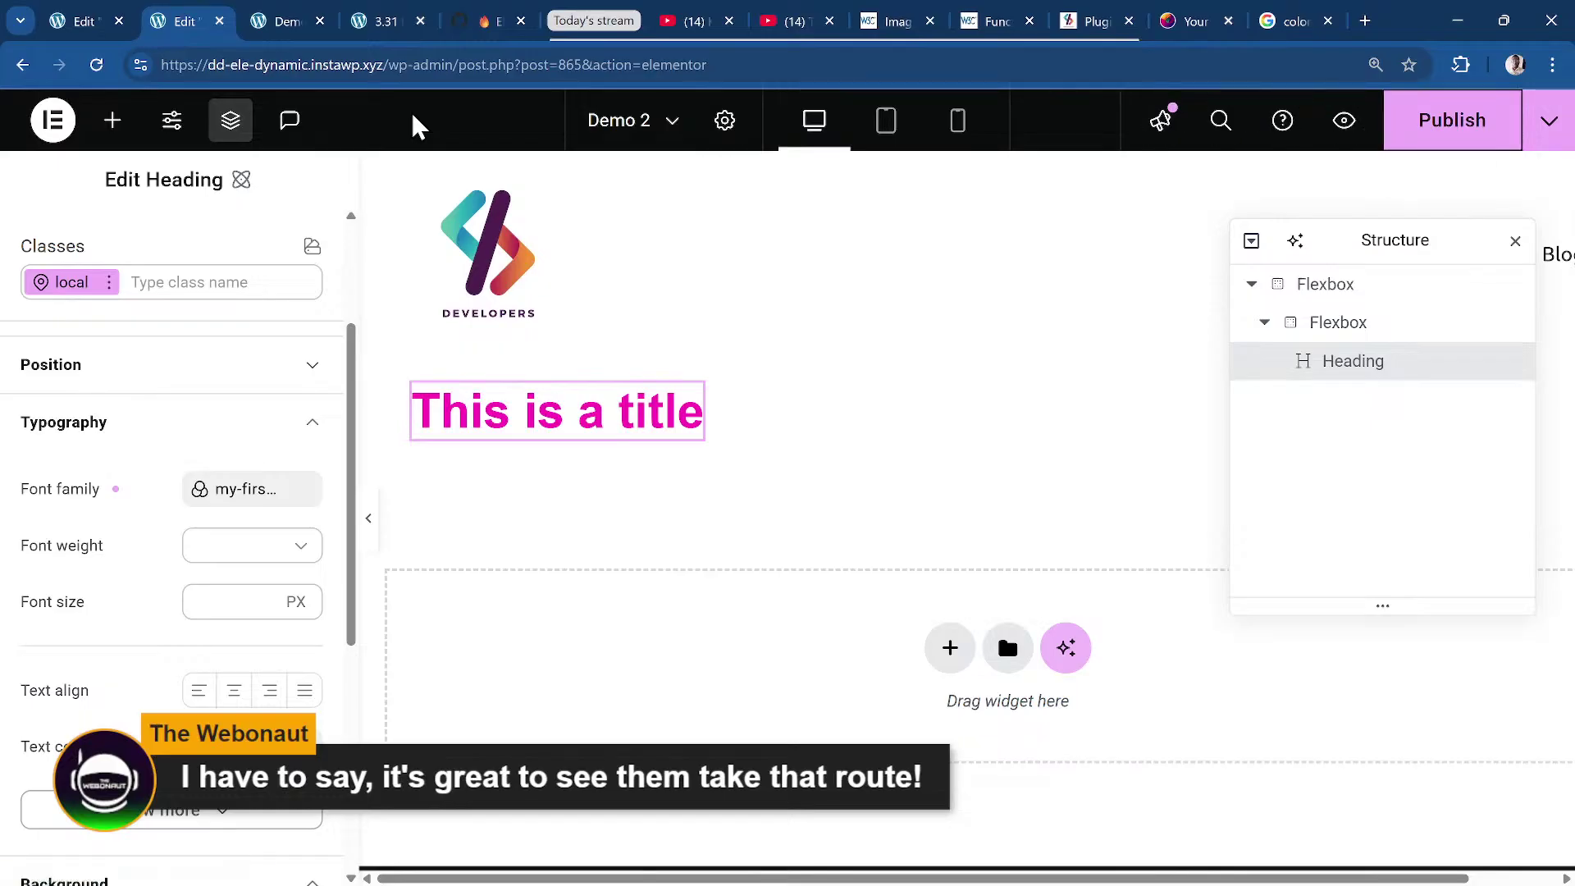
key("Tab")
key("Tab")
key("Tab")
key("Tab")
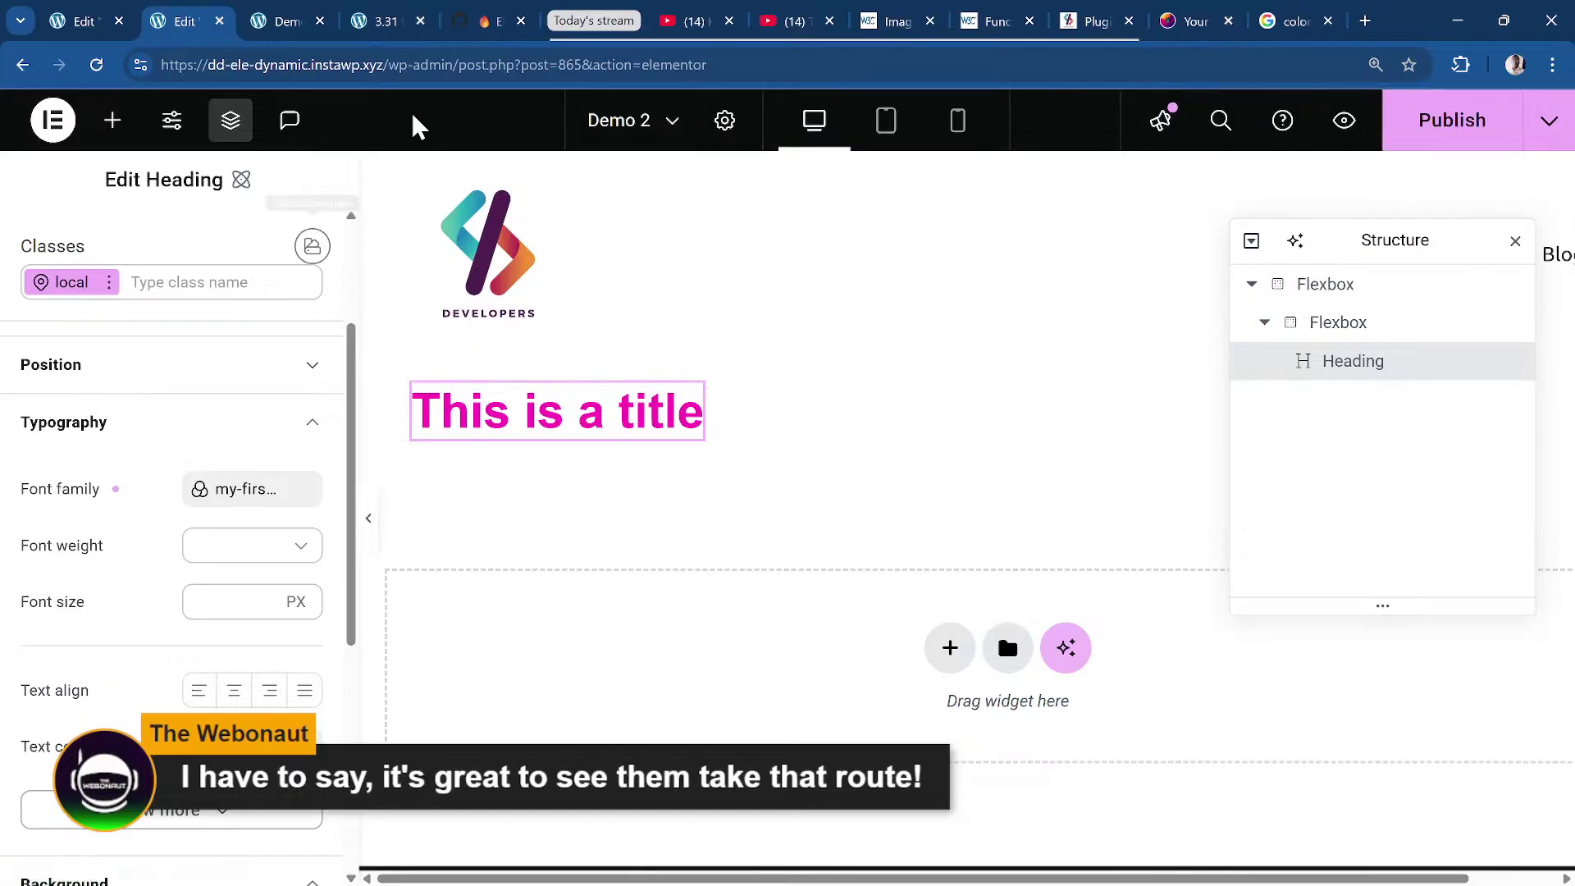
key("shift+Tab")
key("shift+Tab")
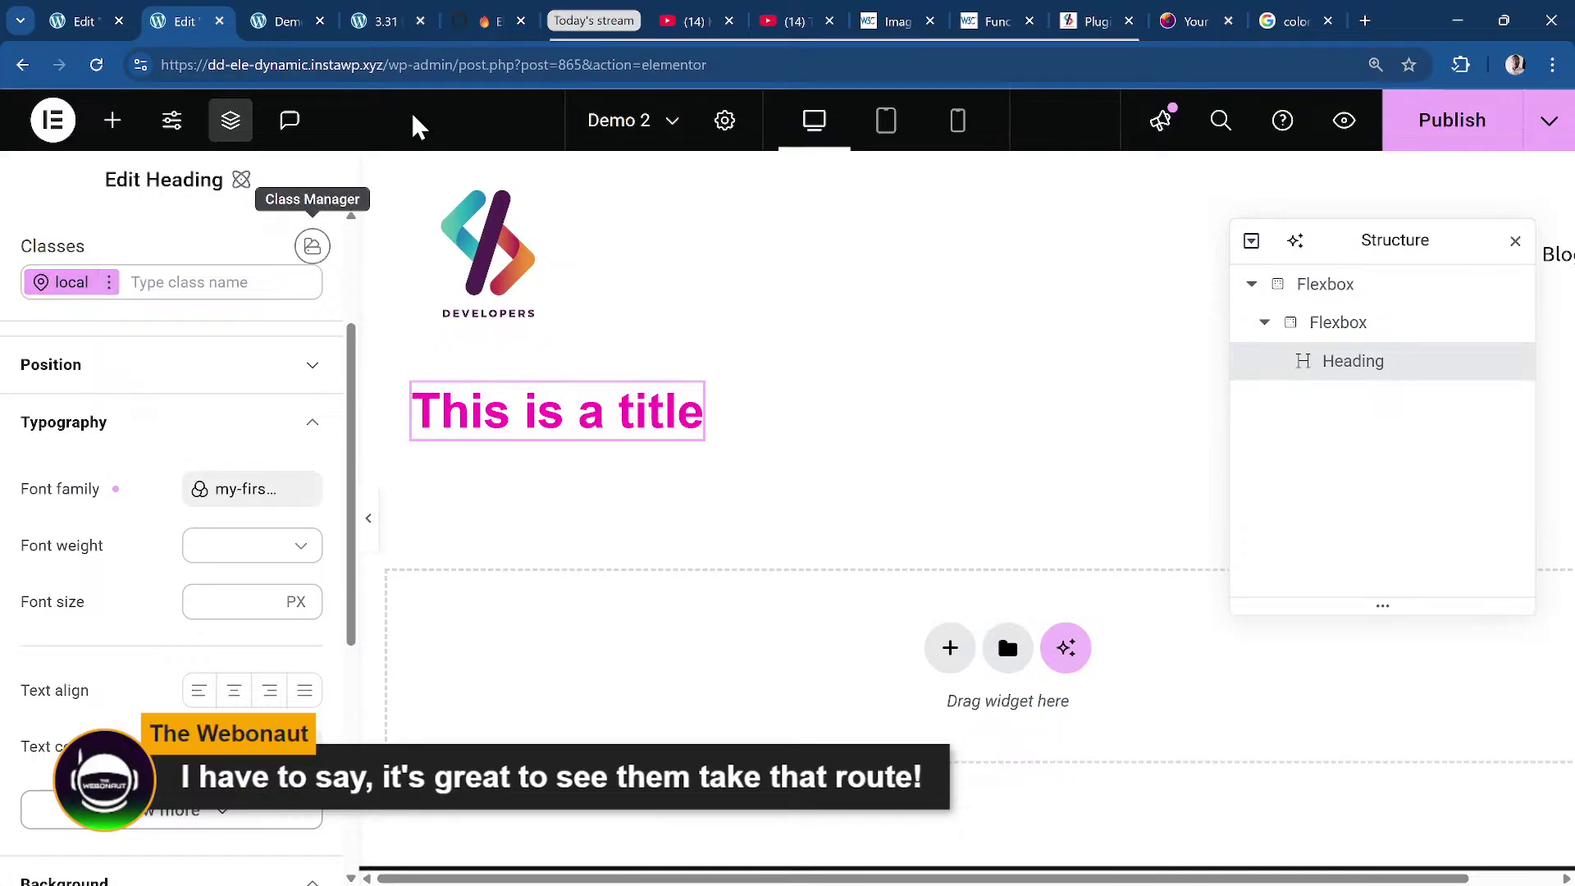
key("Tab")
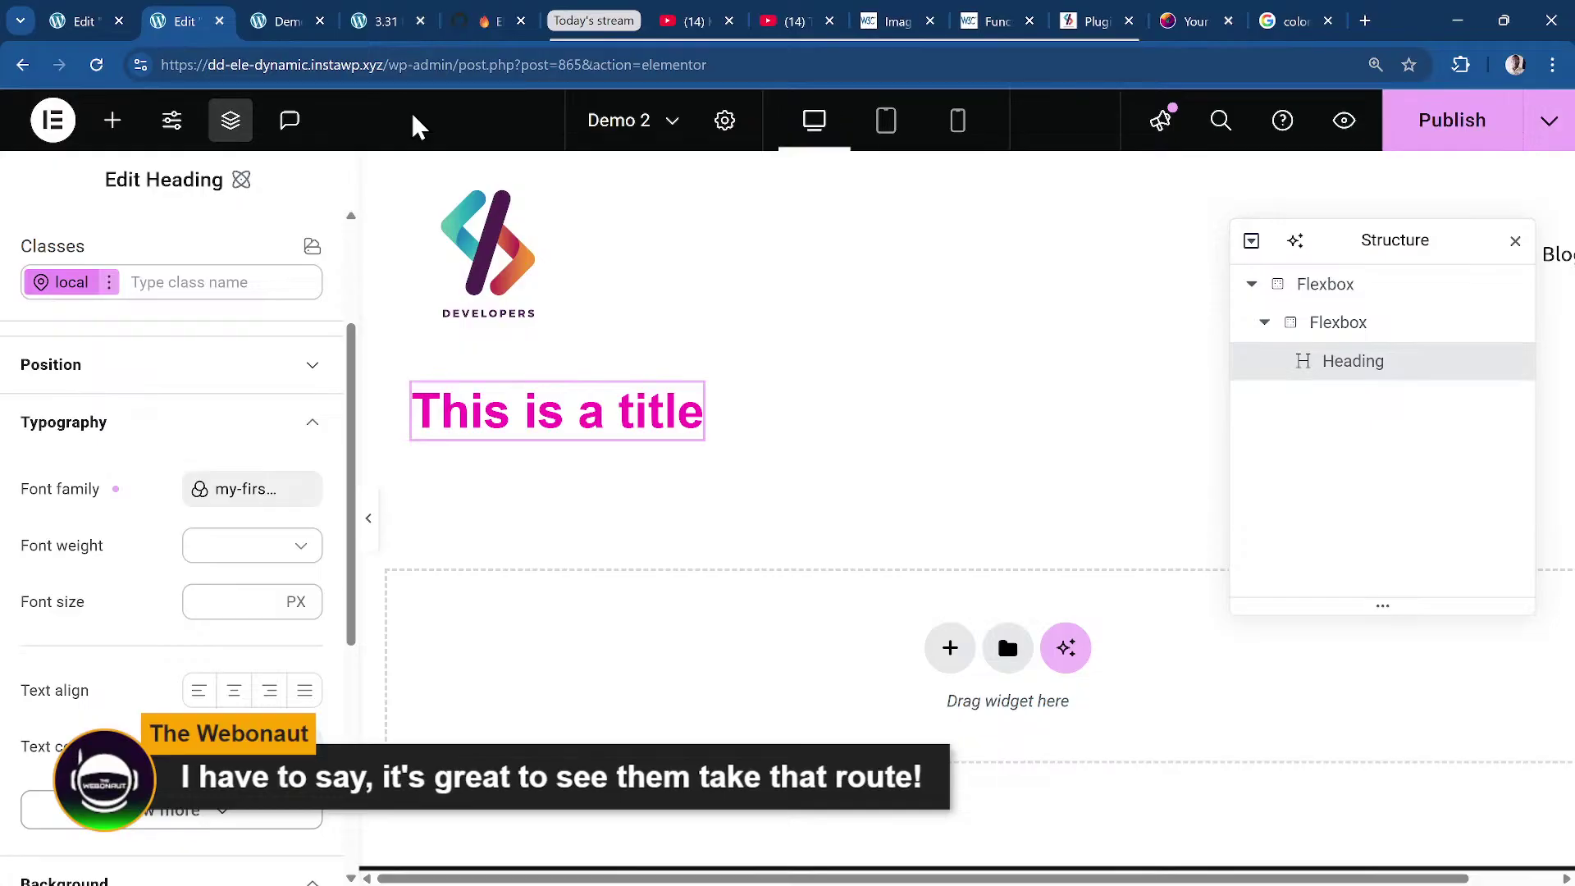
key("shift+Tab")
key("Tab")
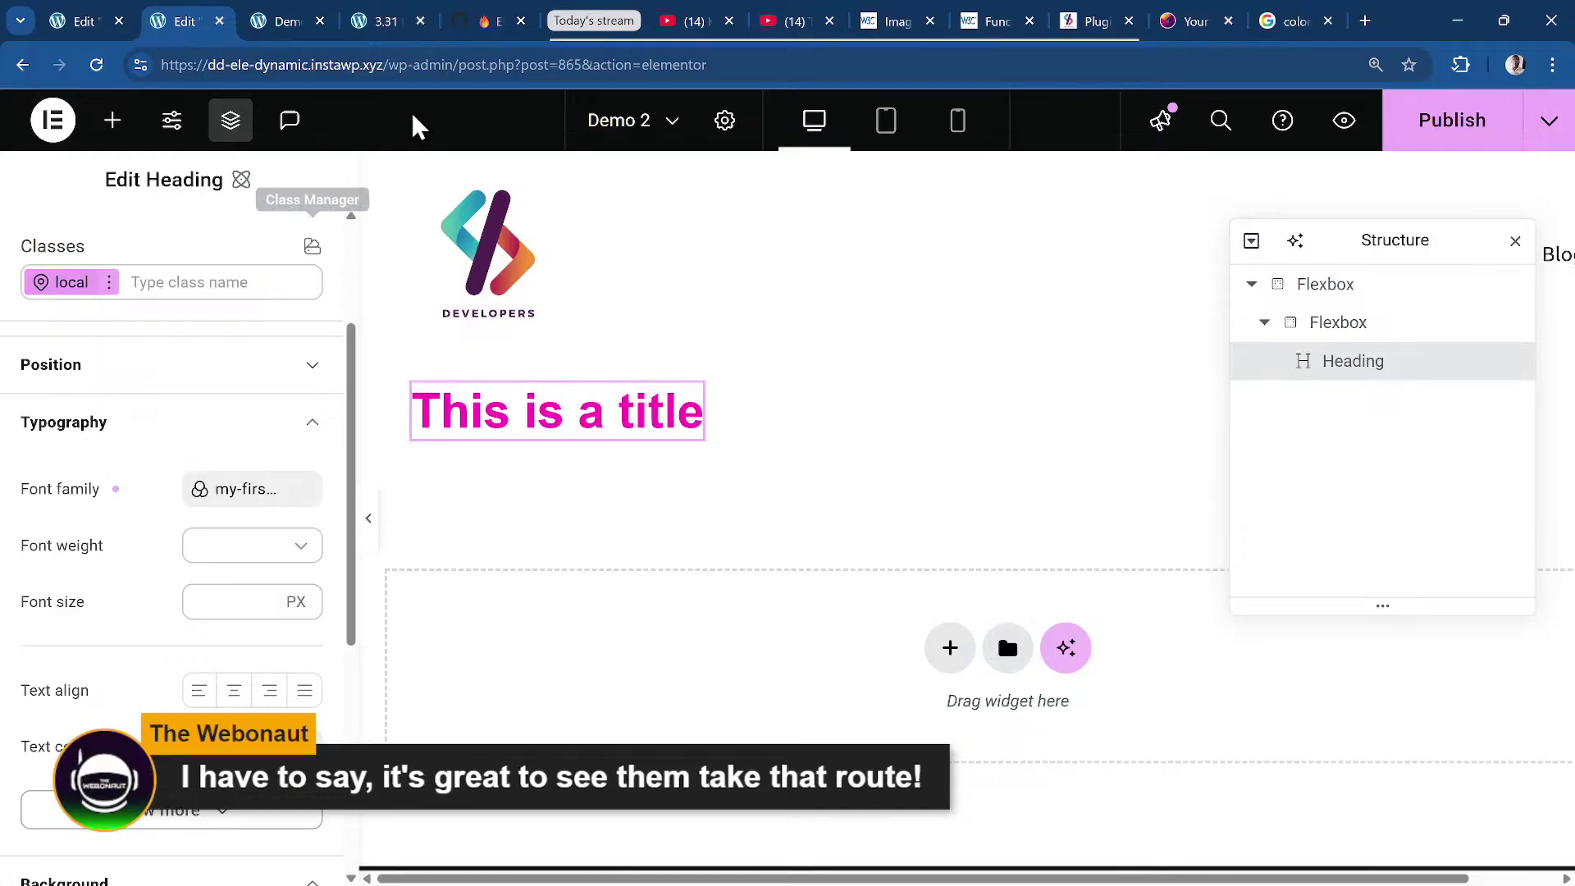
Test moving the keyboard focus back and forth around the heading's Classes field and the local class options.
key("Tab")
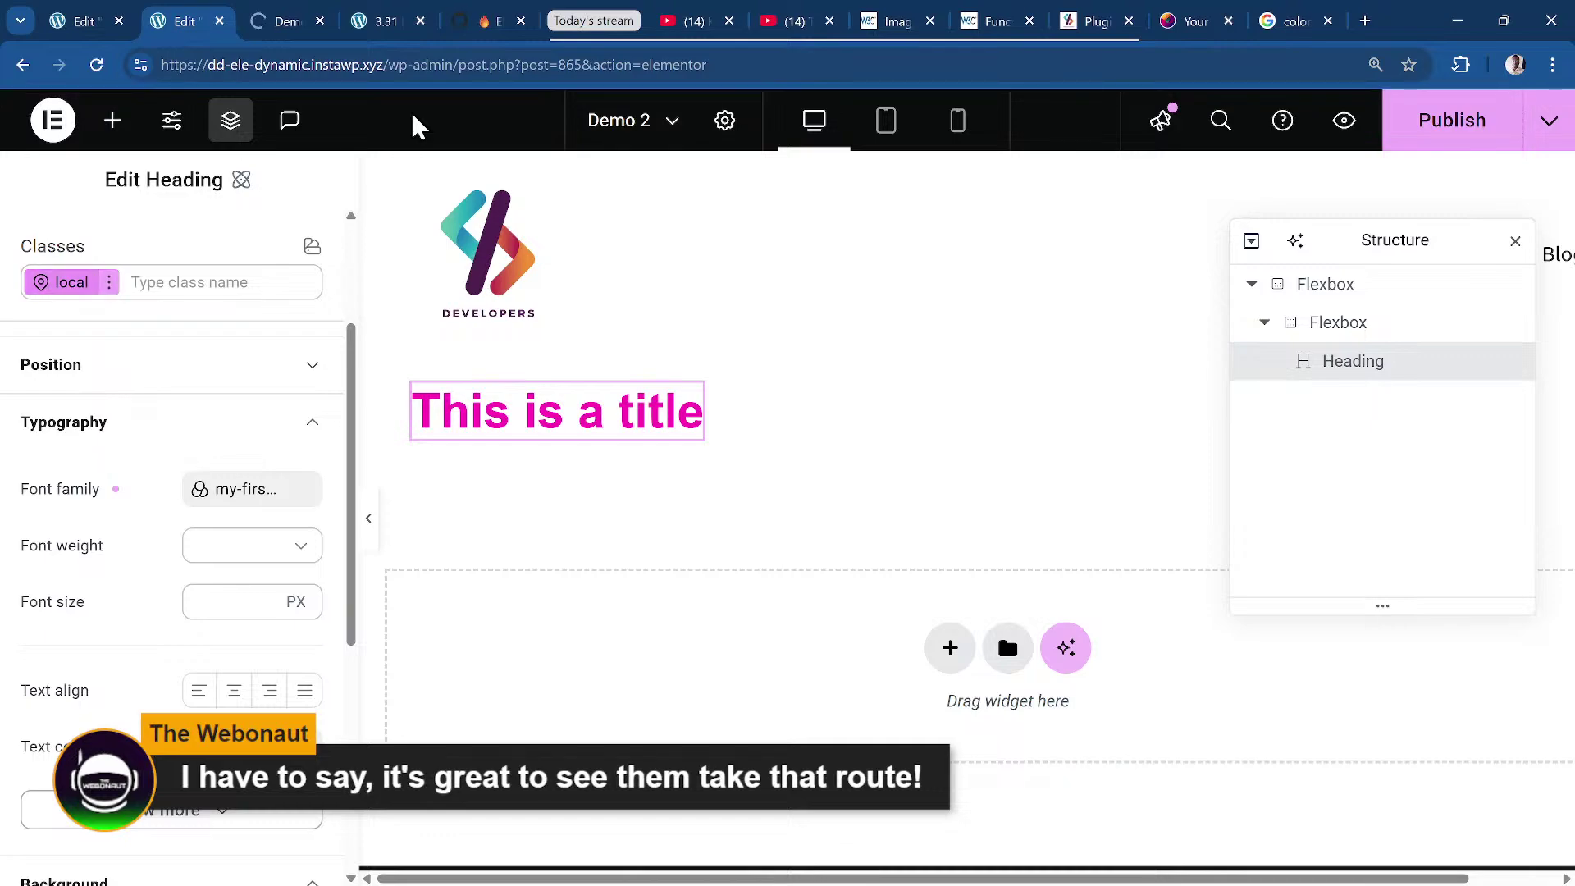
key("shift+Tab")
key("Tab")
key("shift+Tab")
key("shift+Tab")
key("Tab")
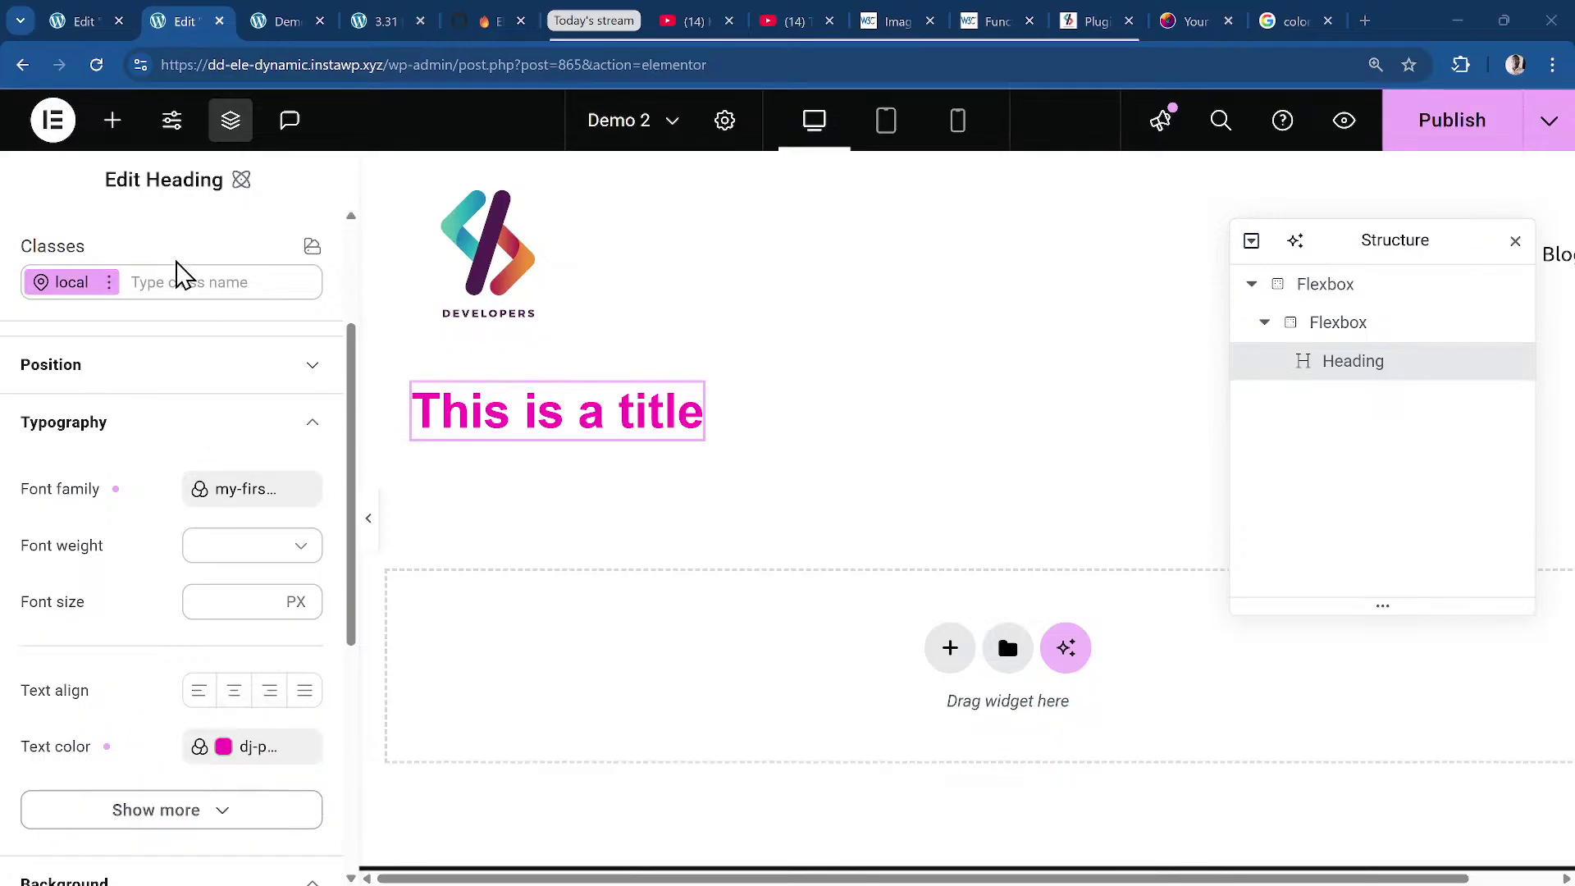
left_click(186, 281)
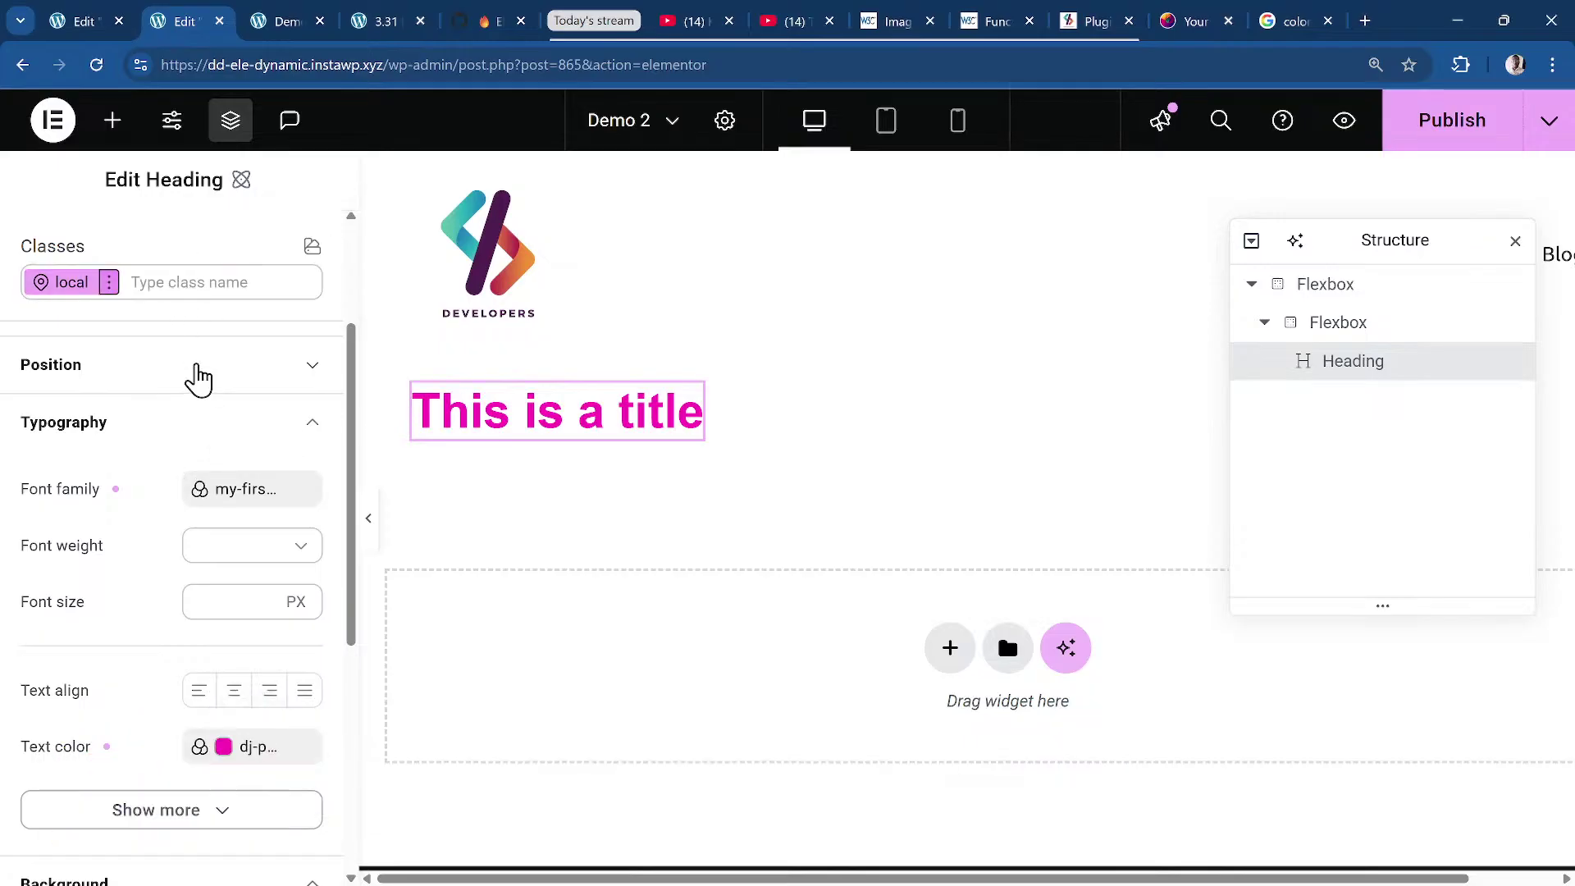
scroll(197, 377, "up", 1)
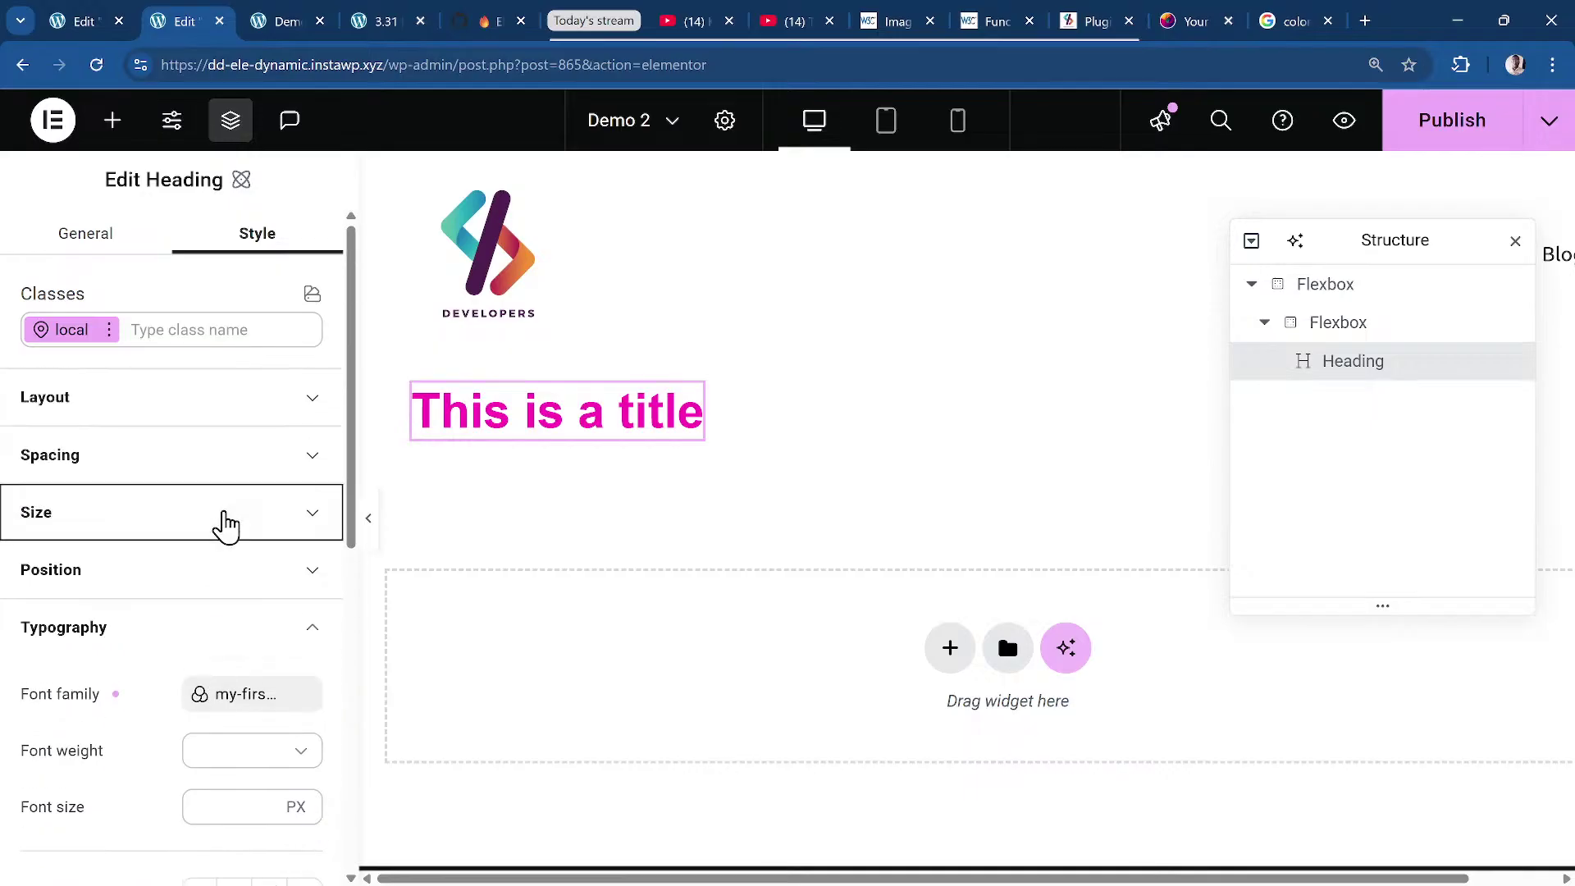
Check keyboard navigation through the heading's style sections, moving the focus from Spacing and Size through the Typography controls to Border.
key("shift+Tab")
key("shift+Tab")
key("shift+Tab")
key("shift+Tab")
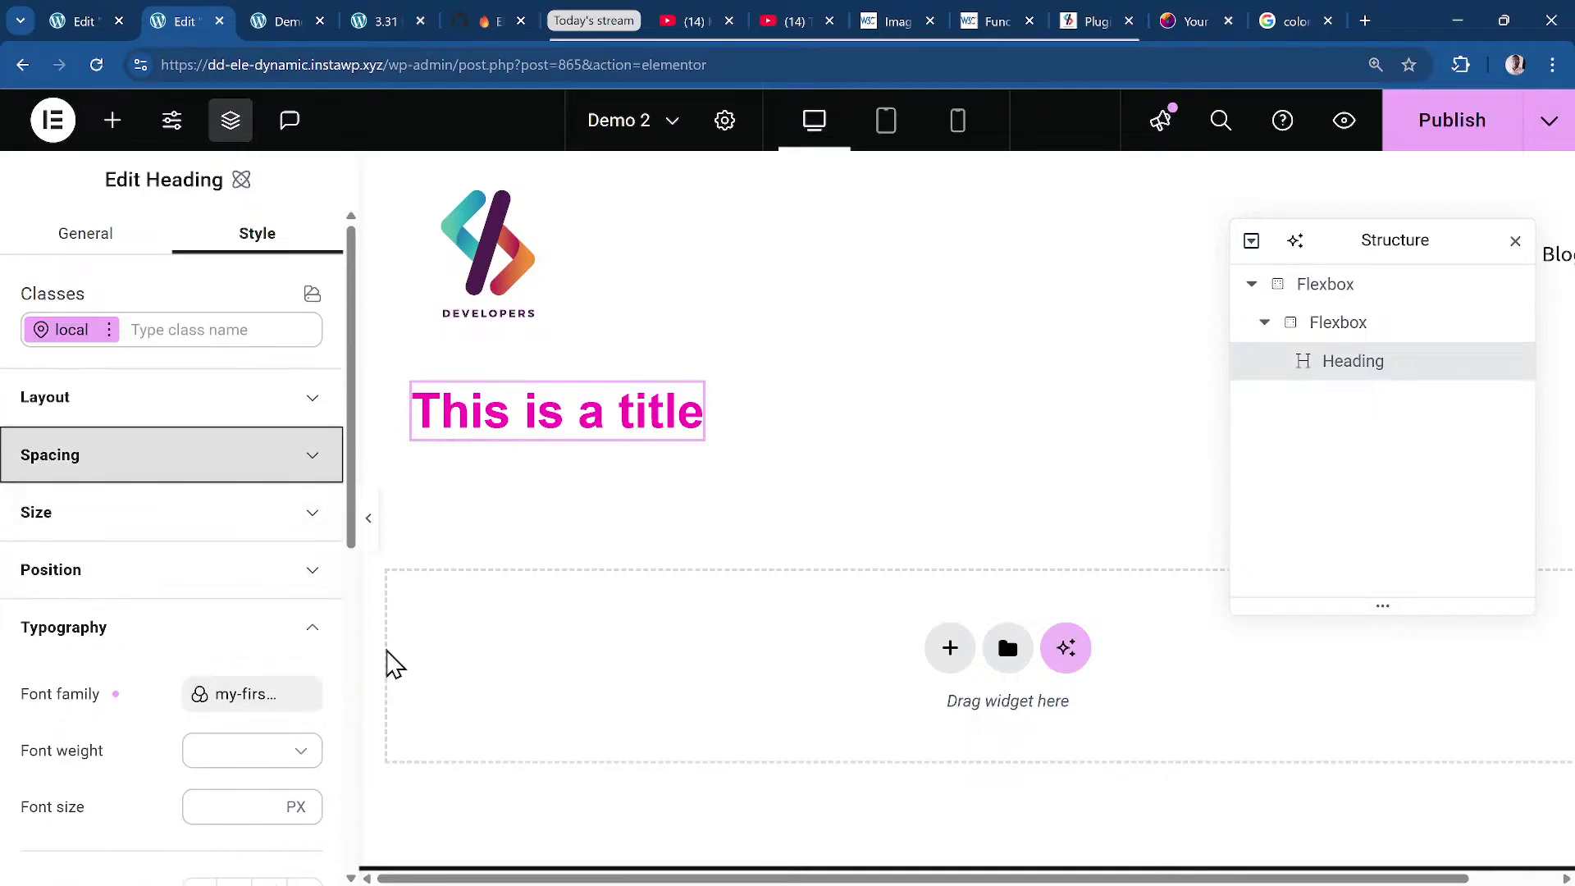
key("Tab")
key("Tab")
key("shift+Tab")
key("Tab")
key("Tab")
key("Tab")
key("Tab")
key("Tab")
key("Tab")
key("Tab")
key("Tab")
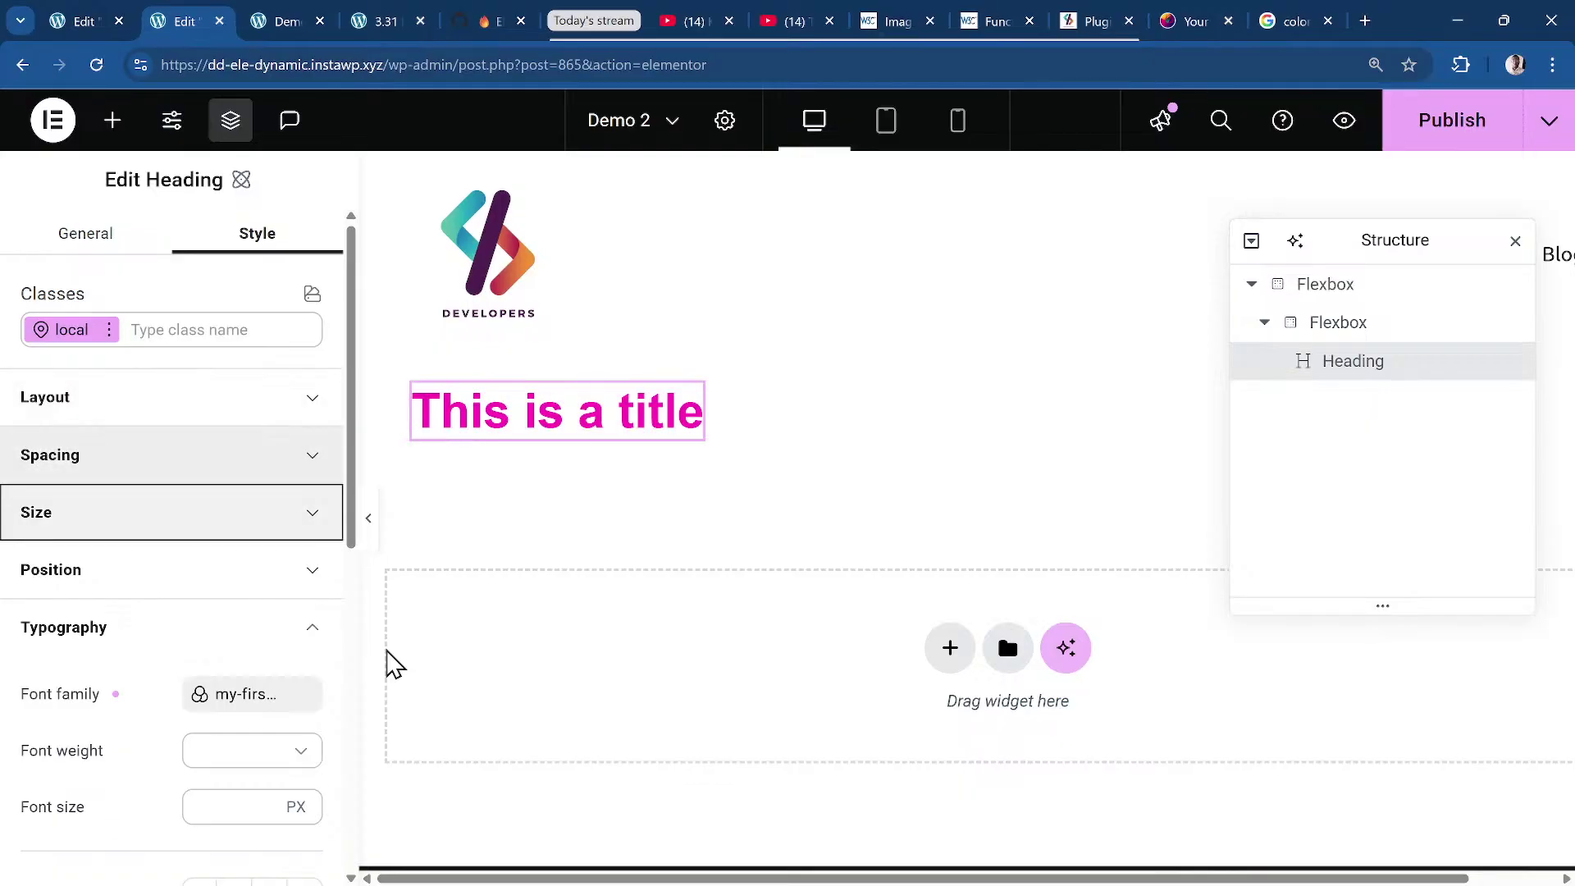
key("Tab")
key("Tab")
key("Tab")
key("Tab")
key("Tab")
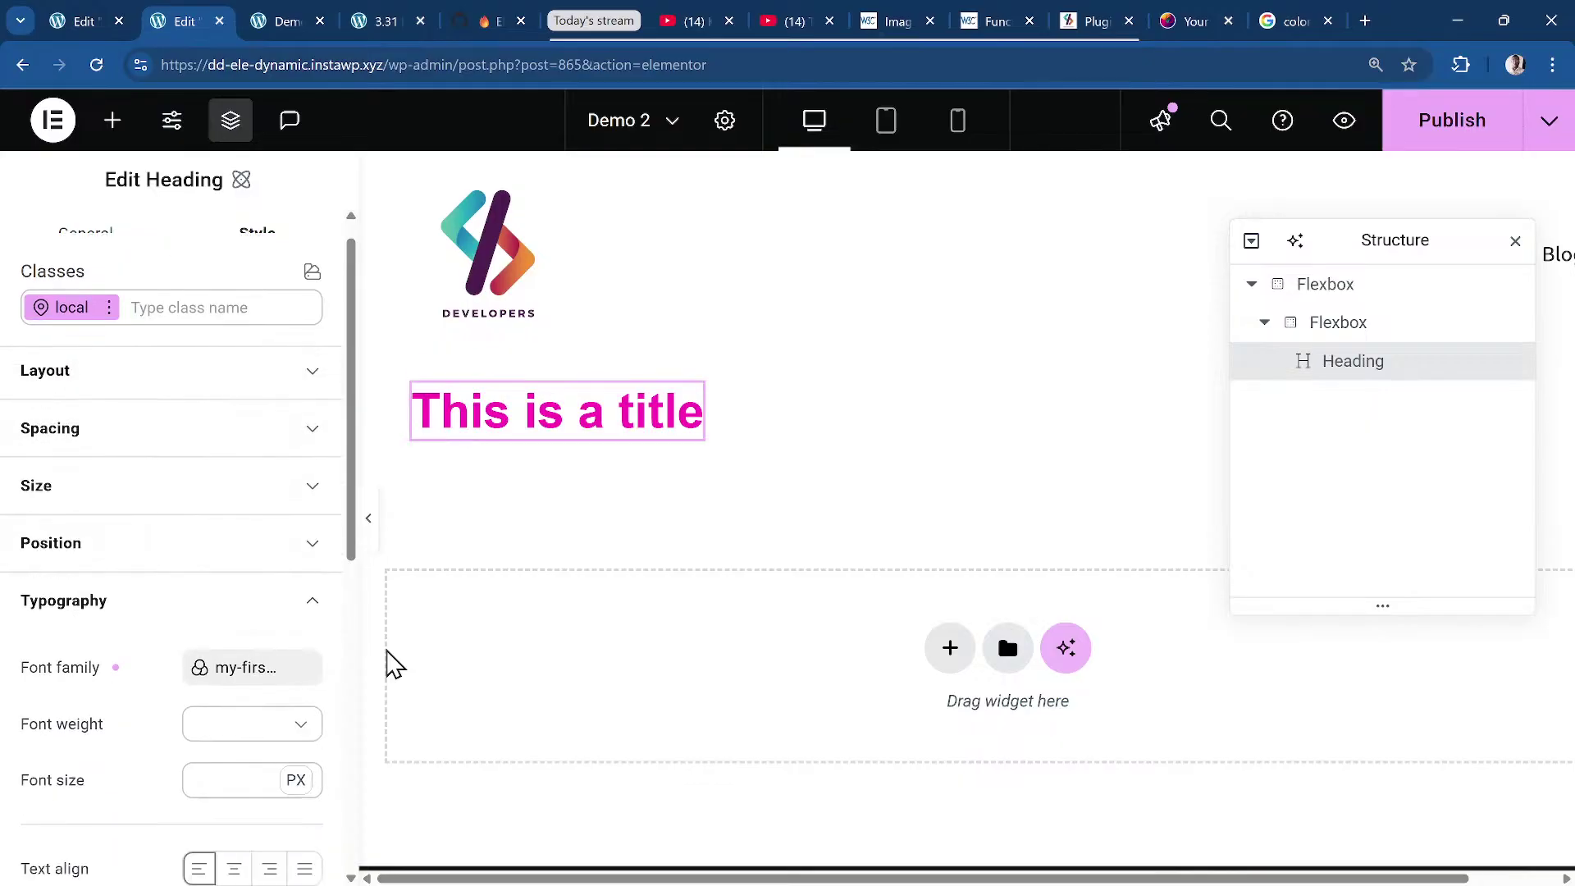
key("Tab")
key("Tab")
key("Tab")
key("Tab")
key("Tab")
key("Tab")
key("Tab")
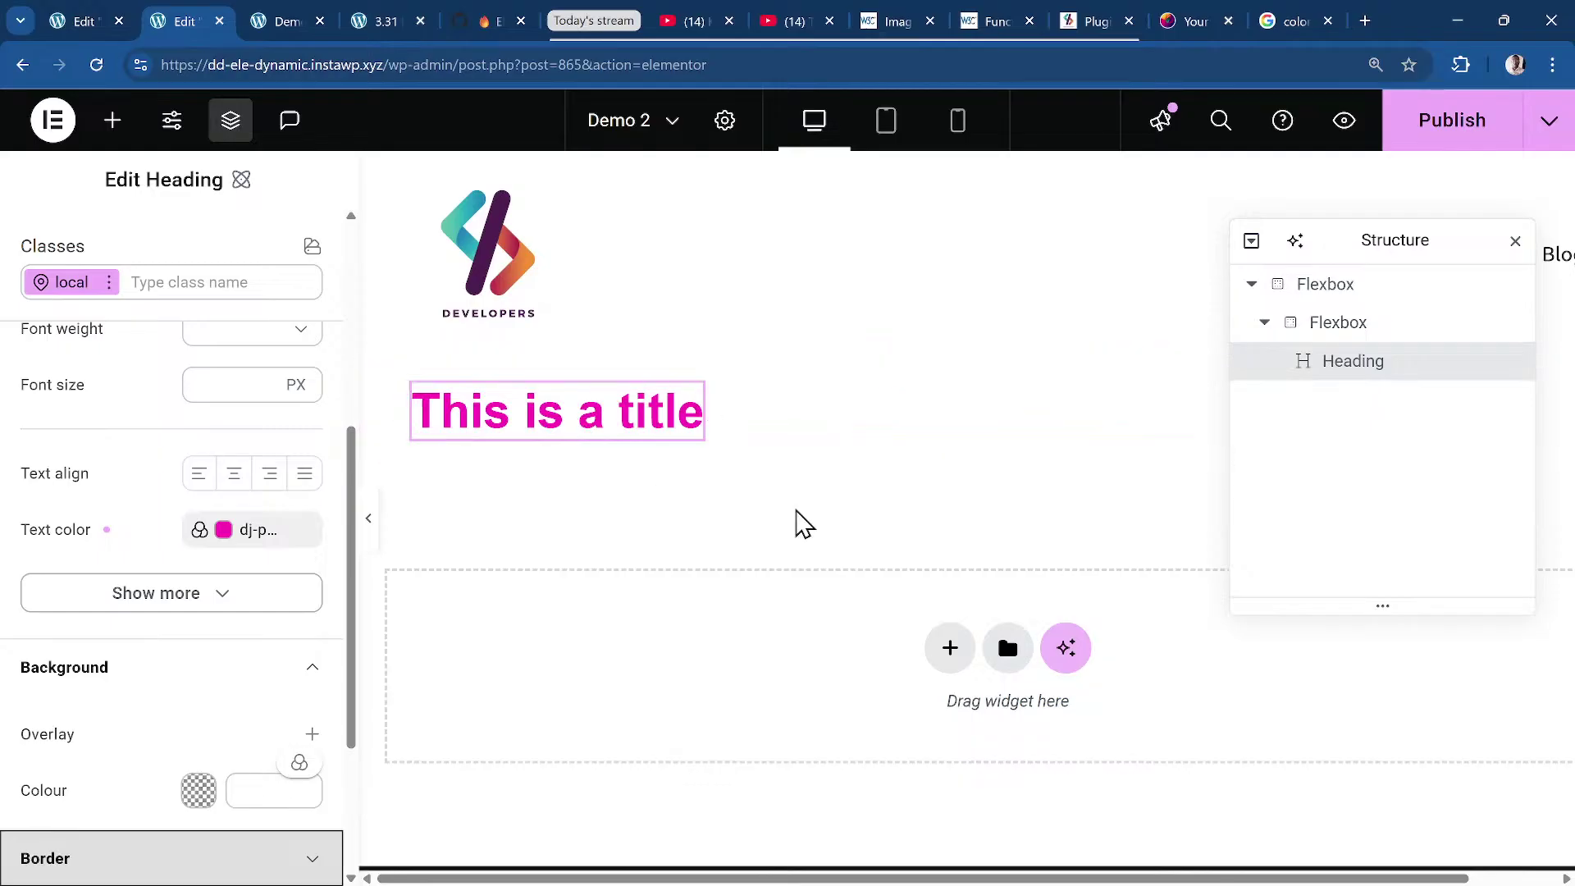
Review the Variables section of the Elementor v3.31 Beta Release discussion on GitHub and the heading's remaining style sections in the editor.
left_click(481, 22)
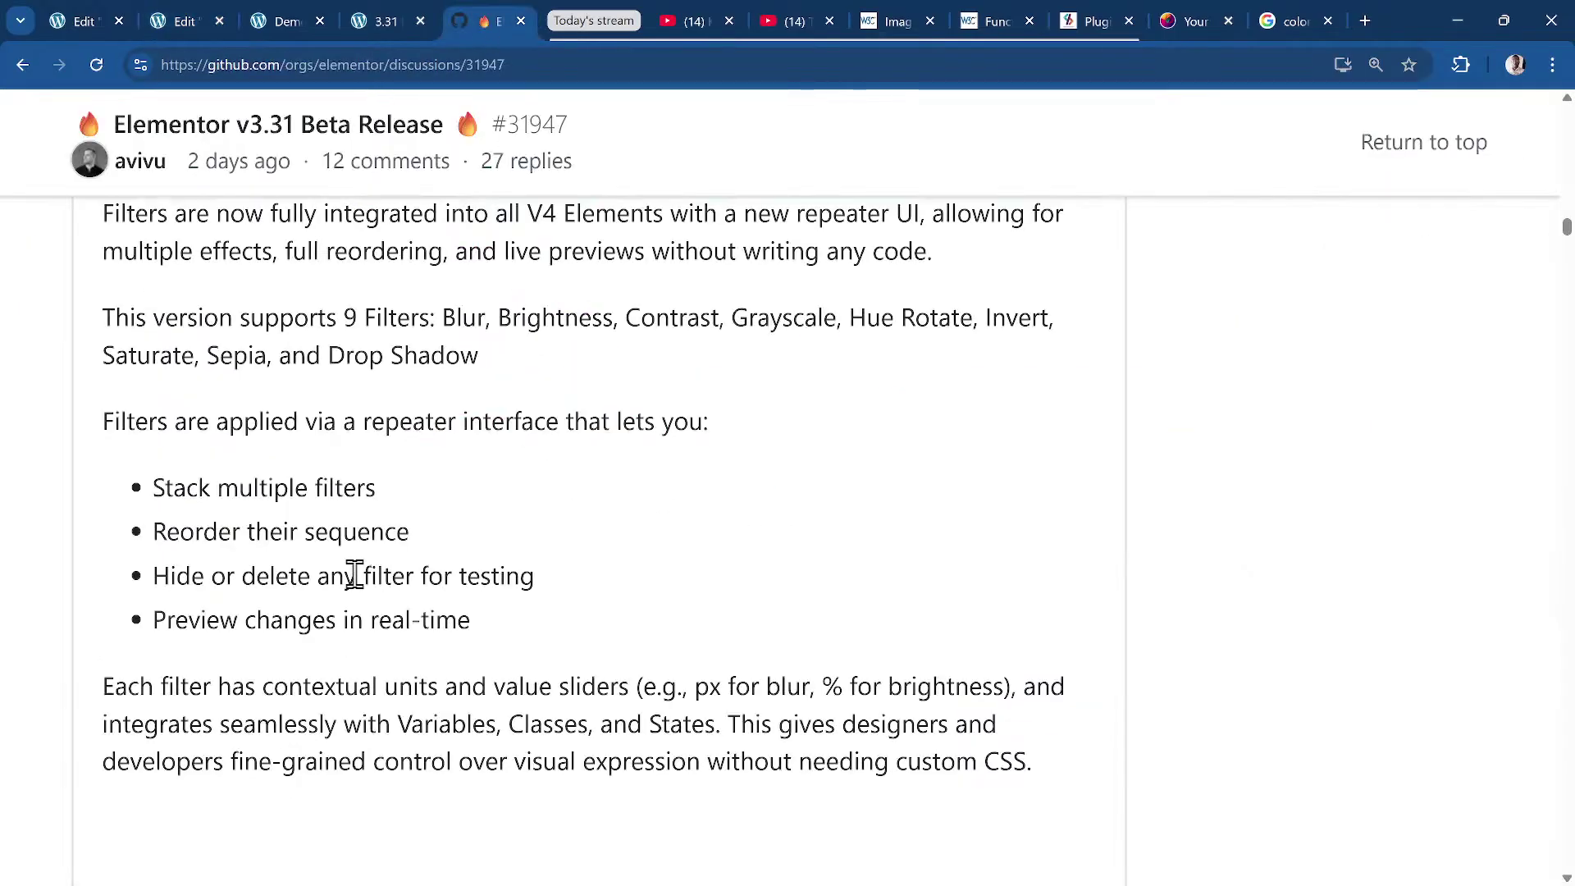
scroll(368, 578, "up", 15)
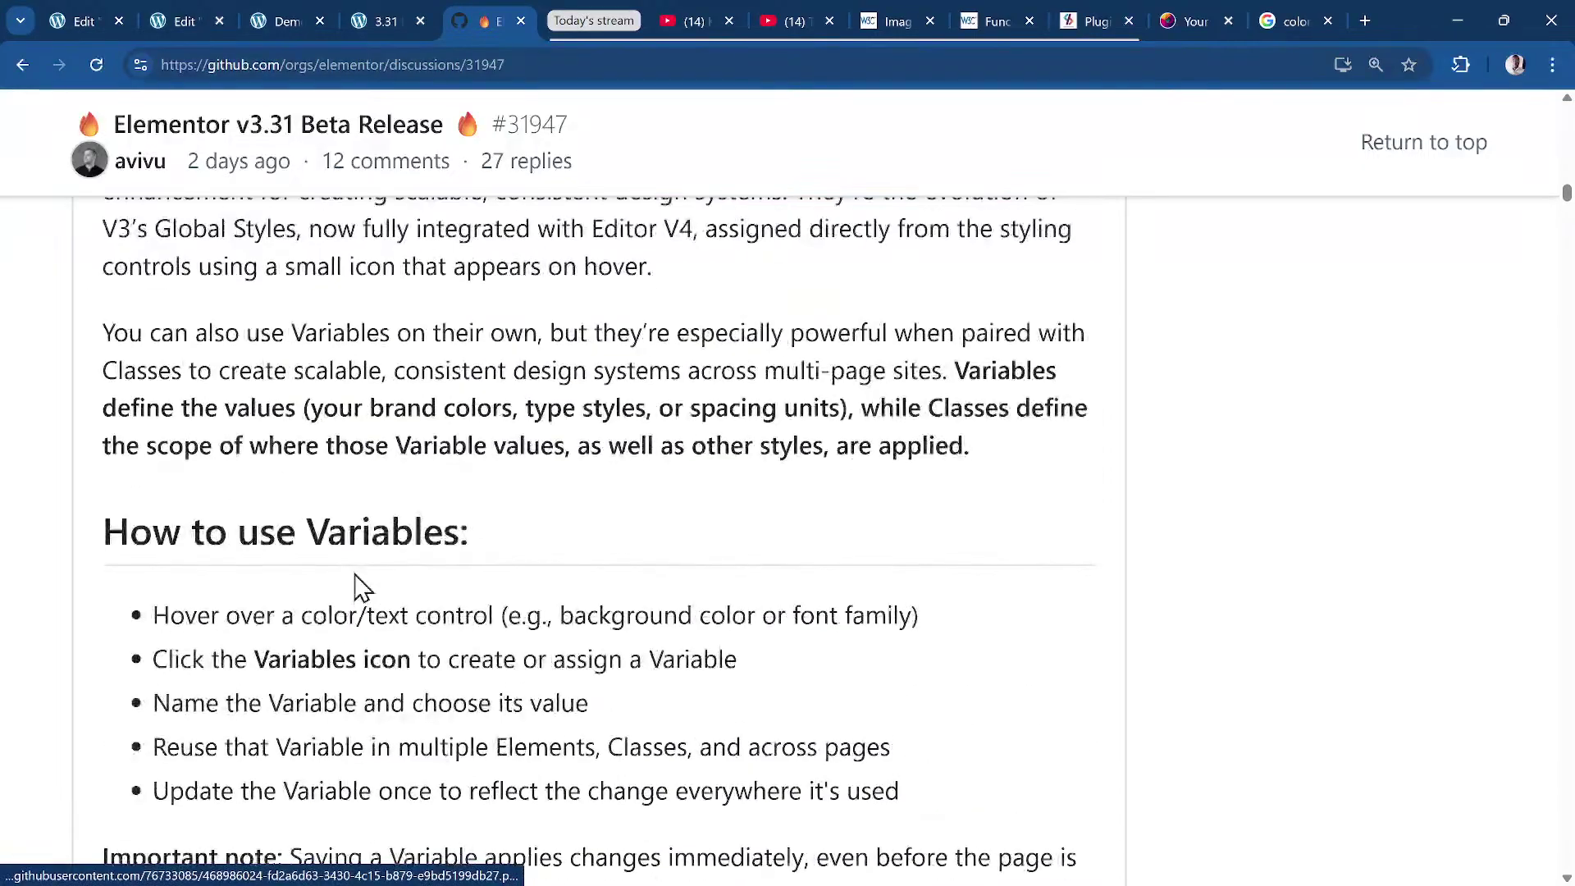
scroll(355, 588, "down", 2)
scroll(434, 537, "down", 6)
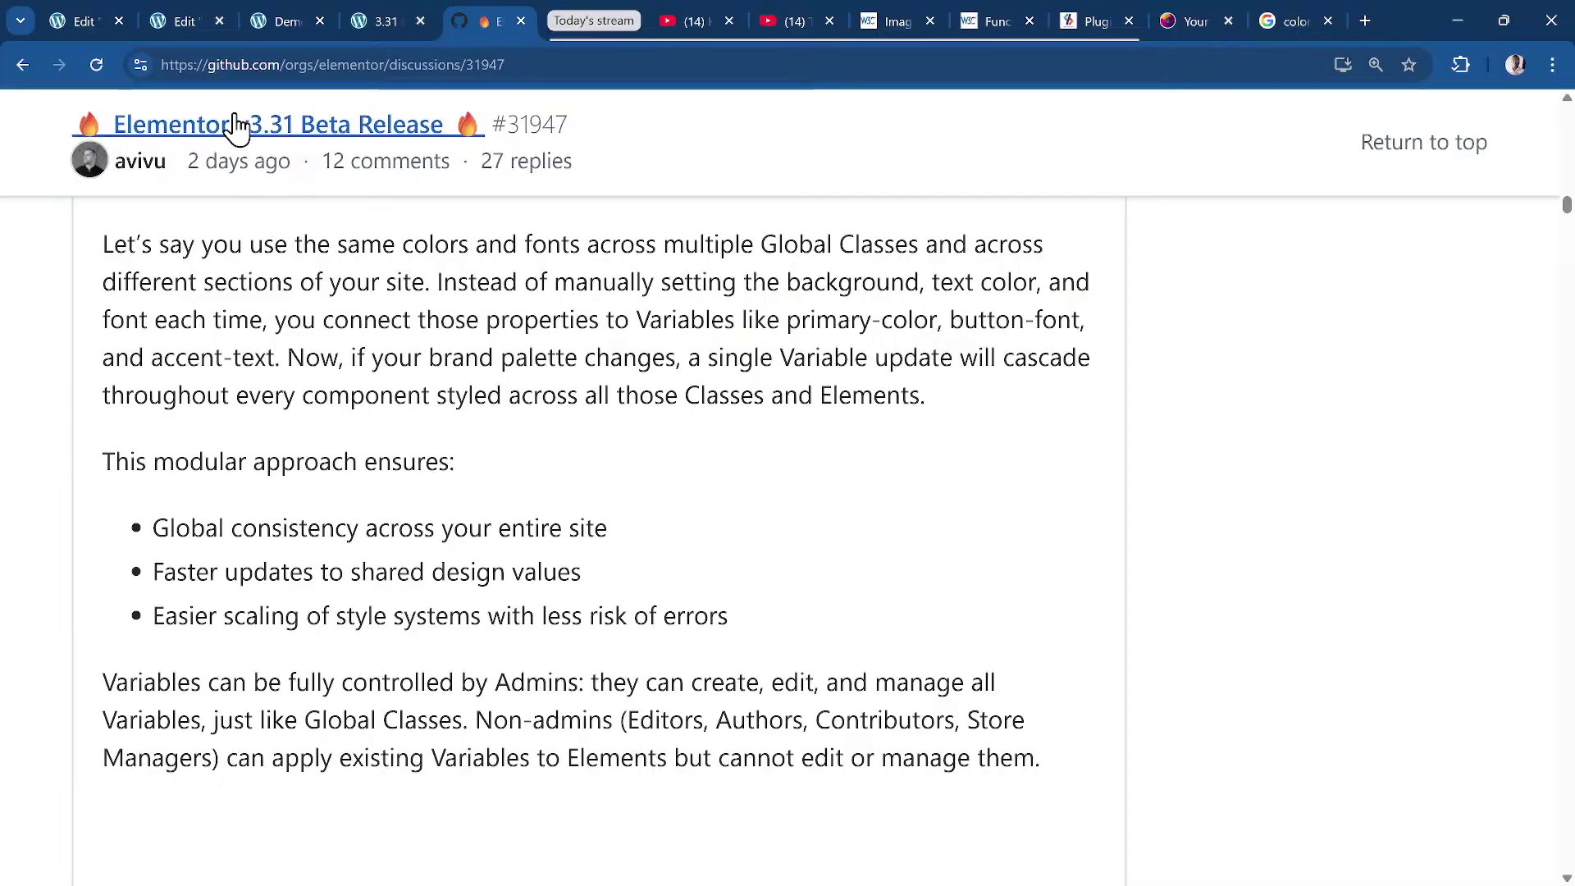
left_click(173, 21)
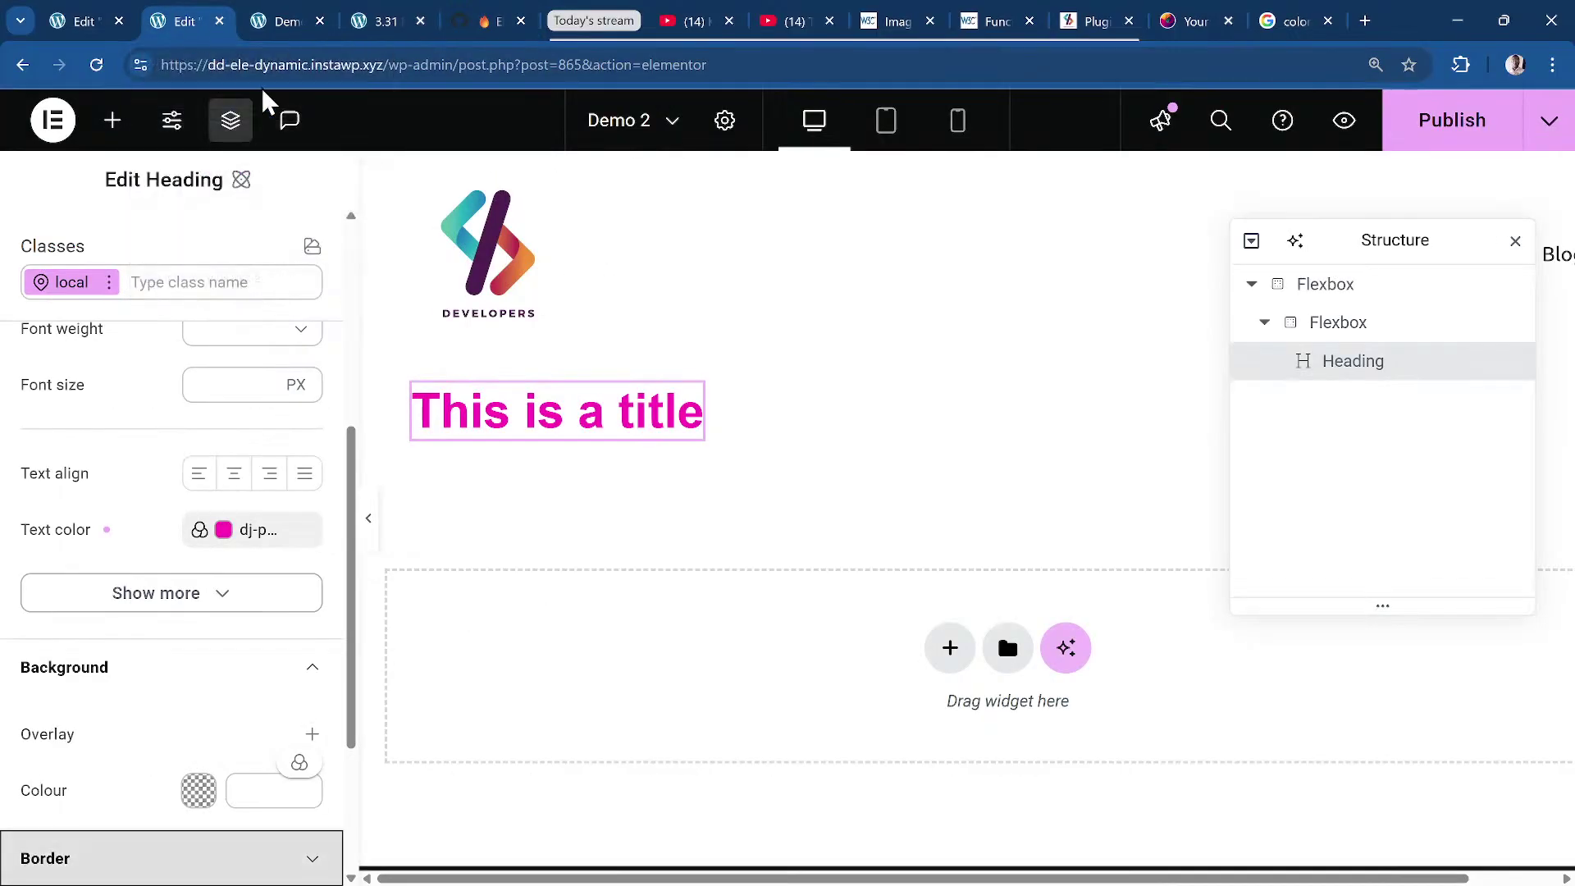
scroll(156, 586, "down", 3)
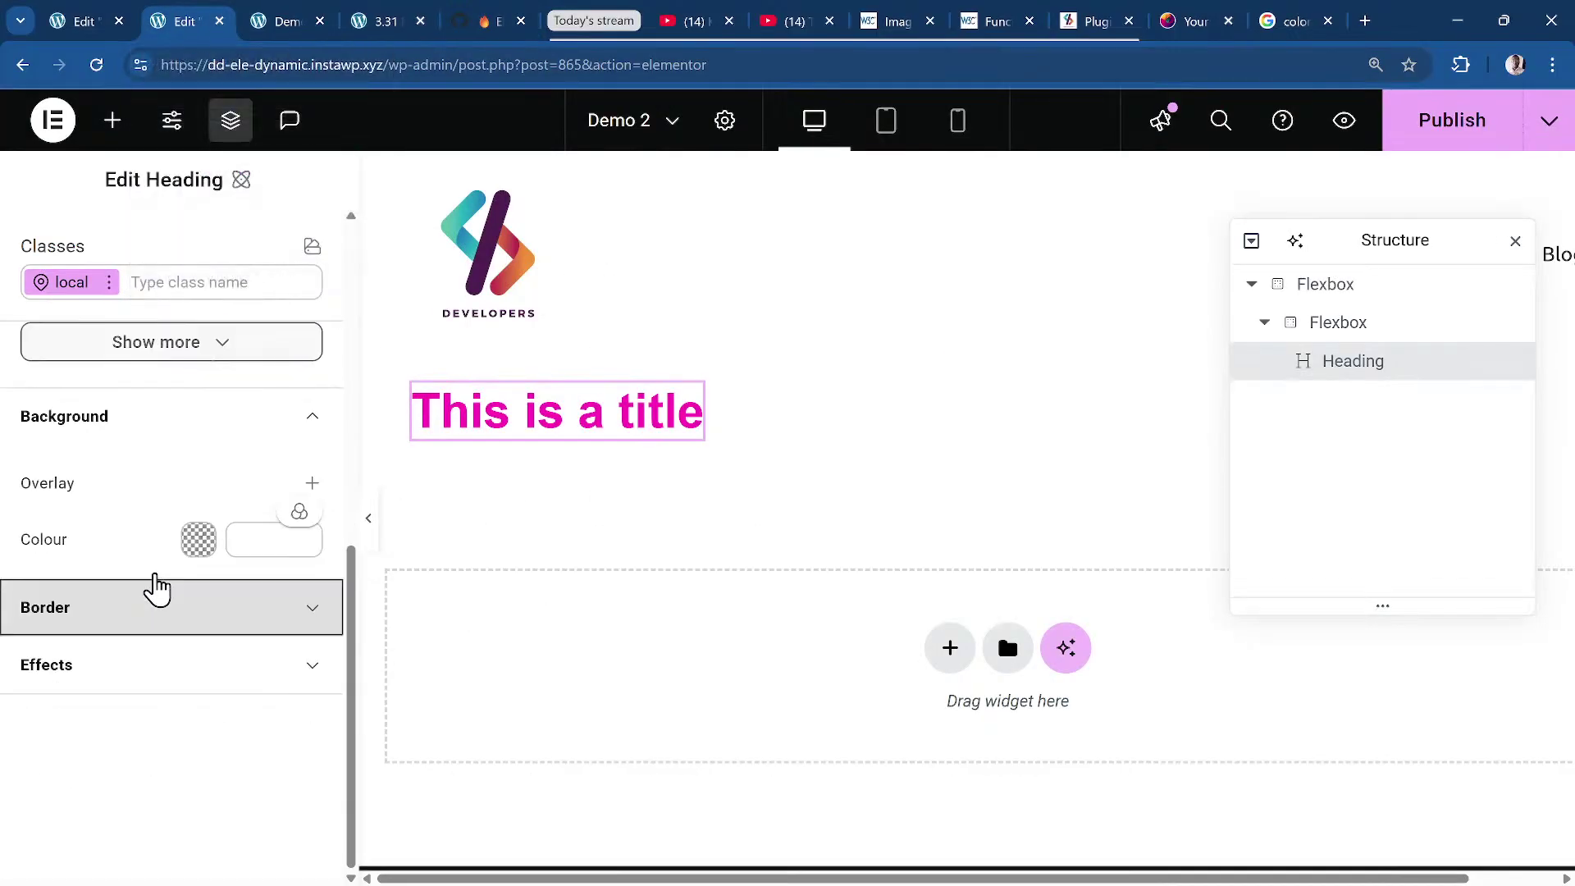
Search the Elementor v3.31 Beta Release discussion for "attribute" and read the section on semantic markup with Attributes and the additional updates.
left_click(492, 21)
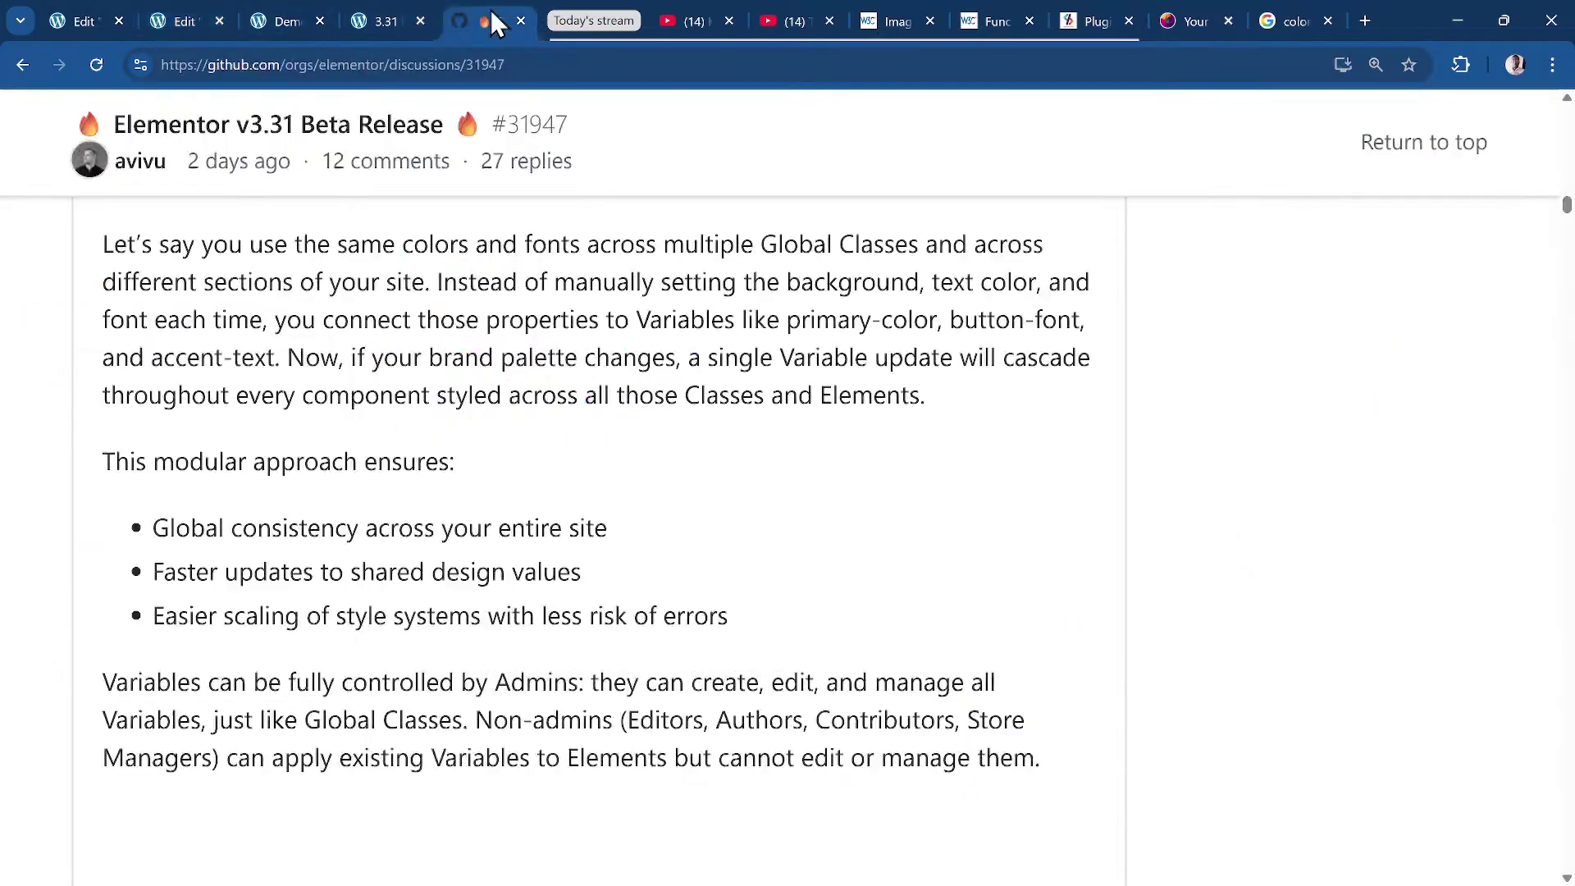
key("ctrl+f")
type("att")
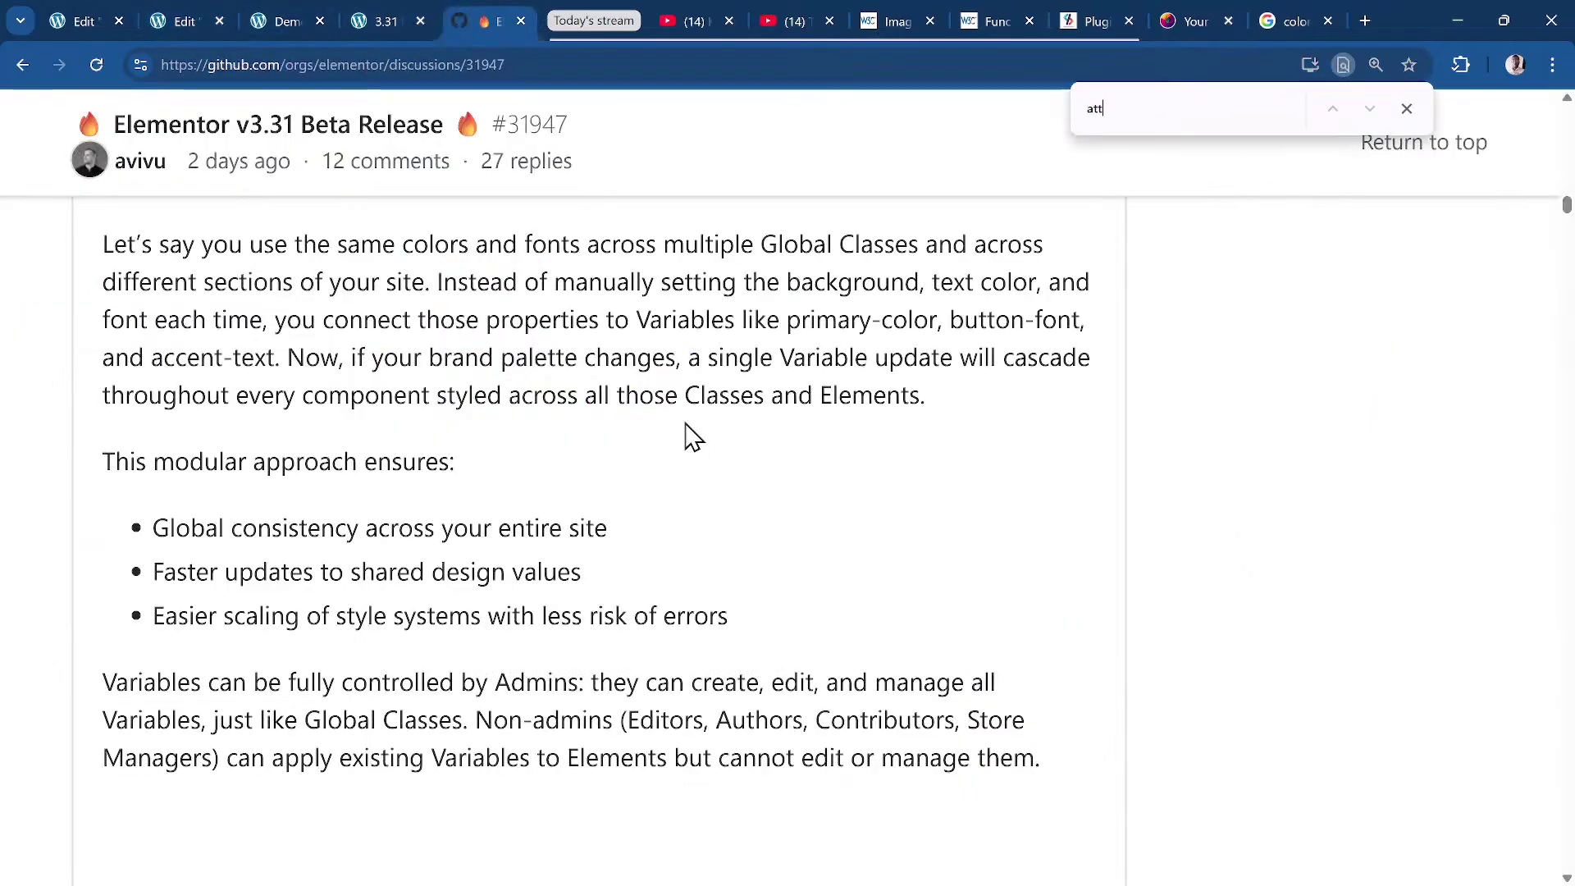
type("ribute")
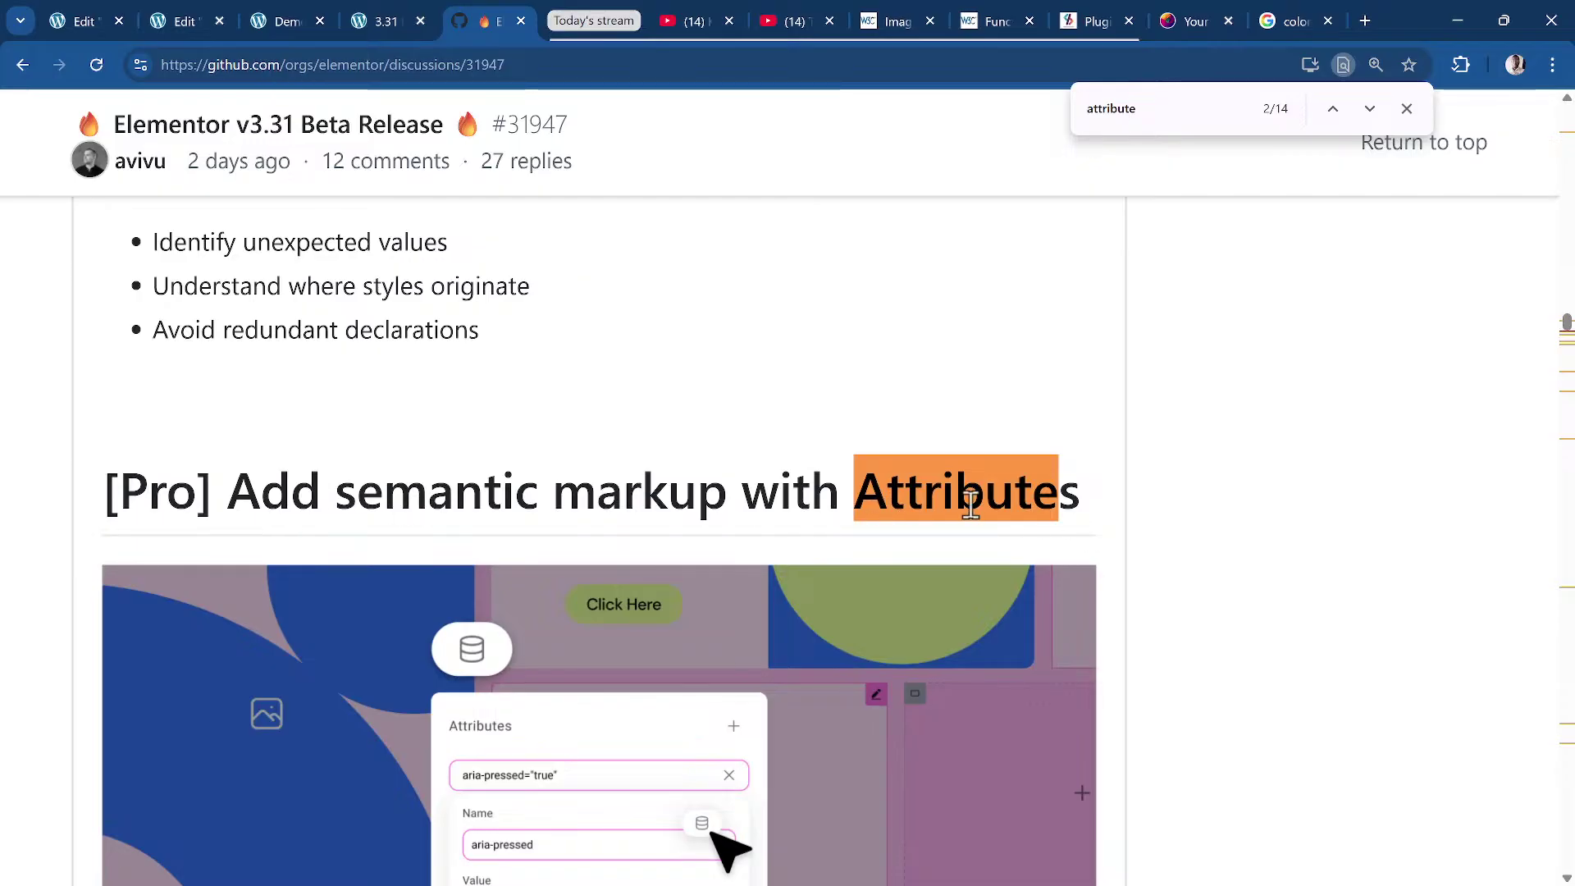
scroll(892, 513, "down", 10)
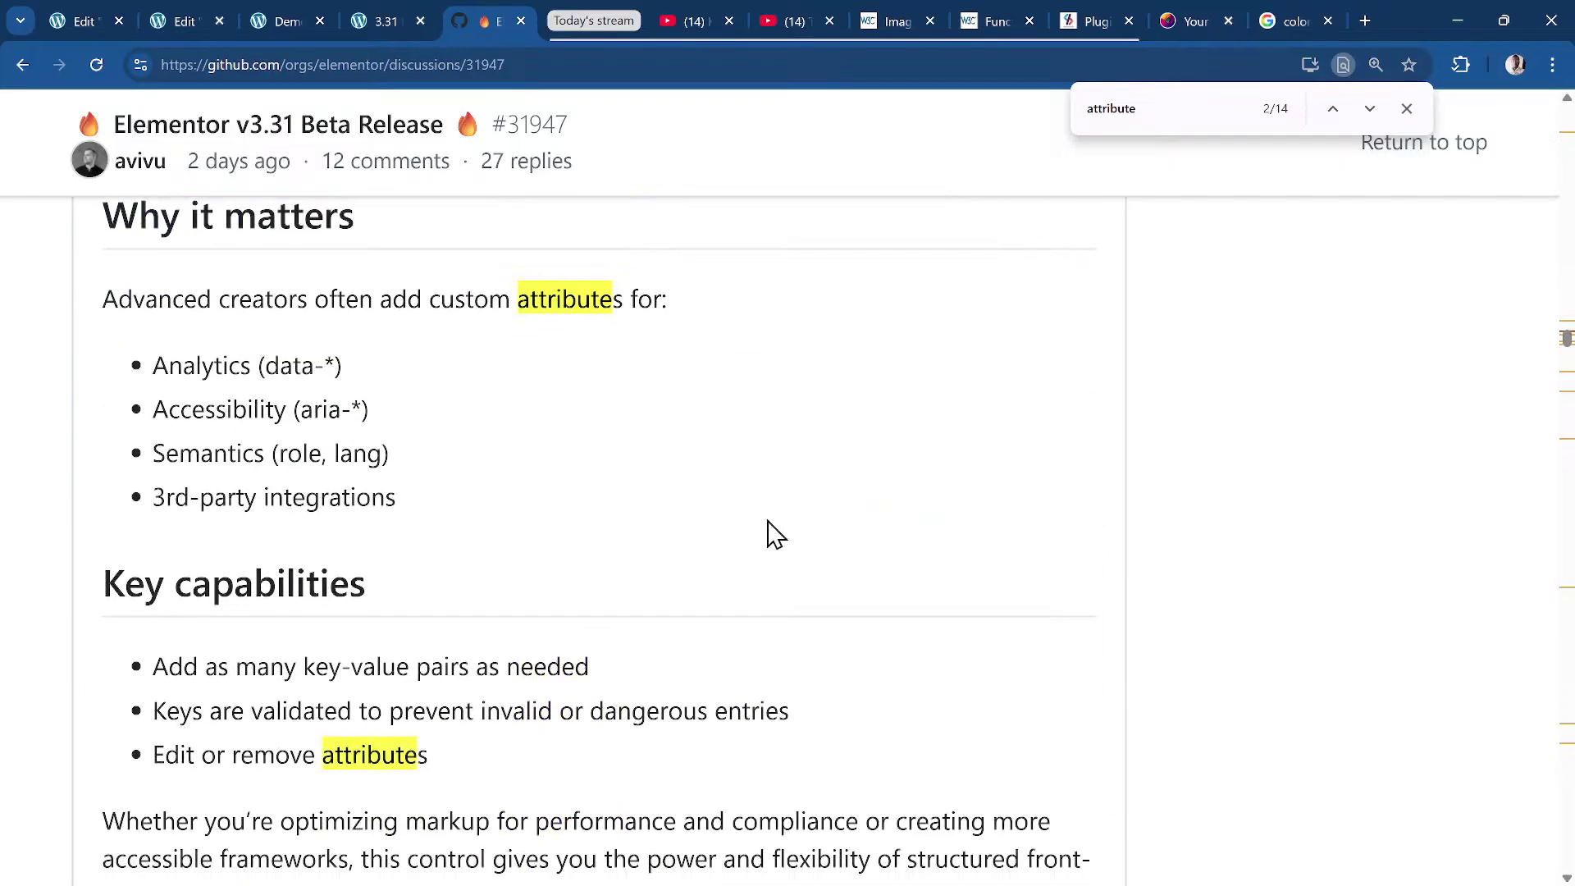
scroll(759, 535, "up", 1)
scroll(756, 535, "down", 9)
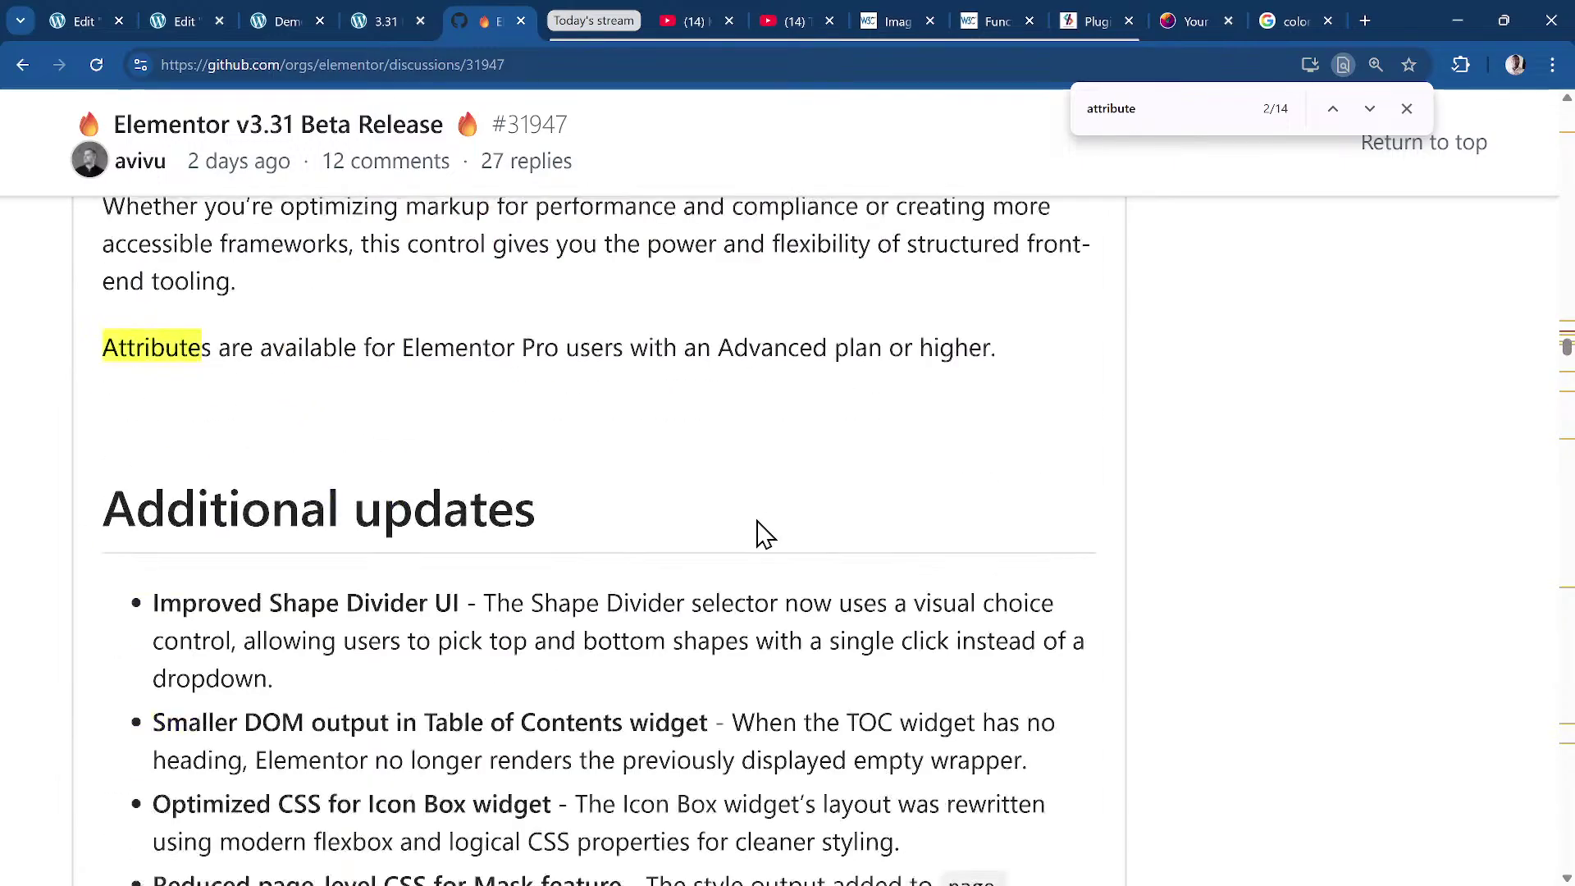
scroll(756, 535, "down", 9)
scroll(756, 535, "up", 4)
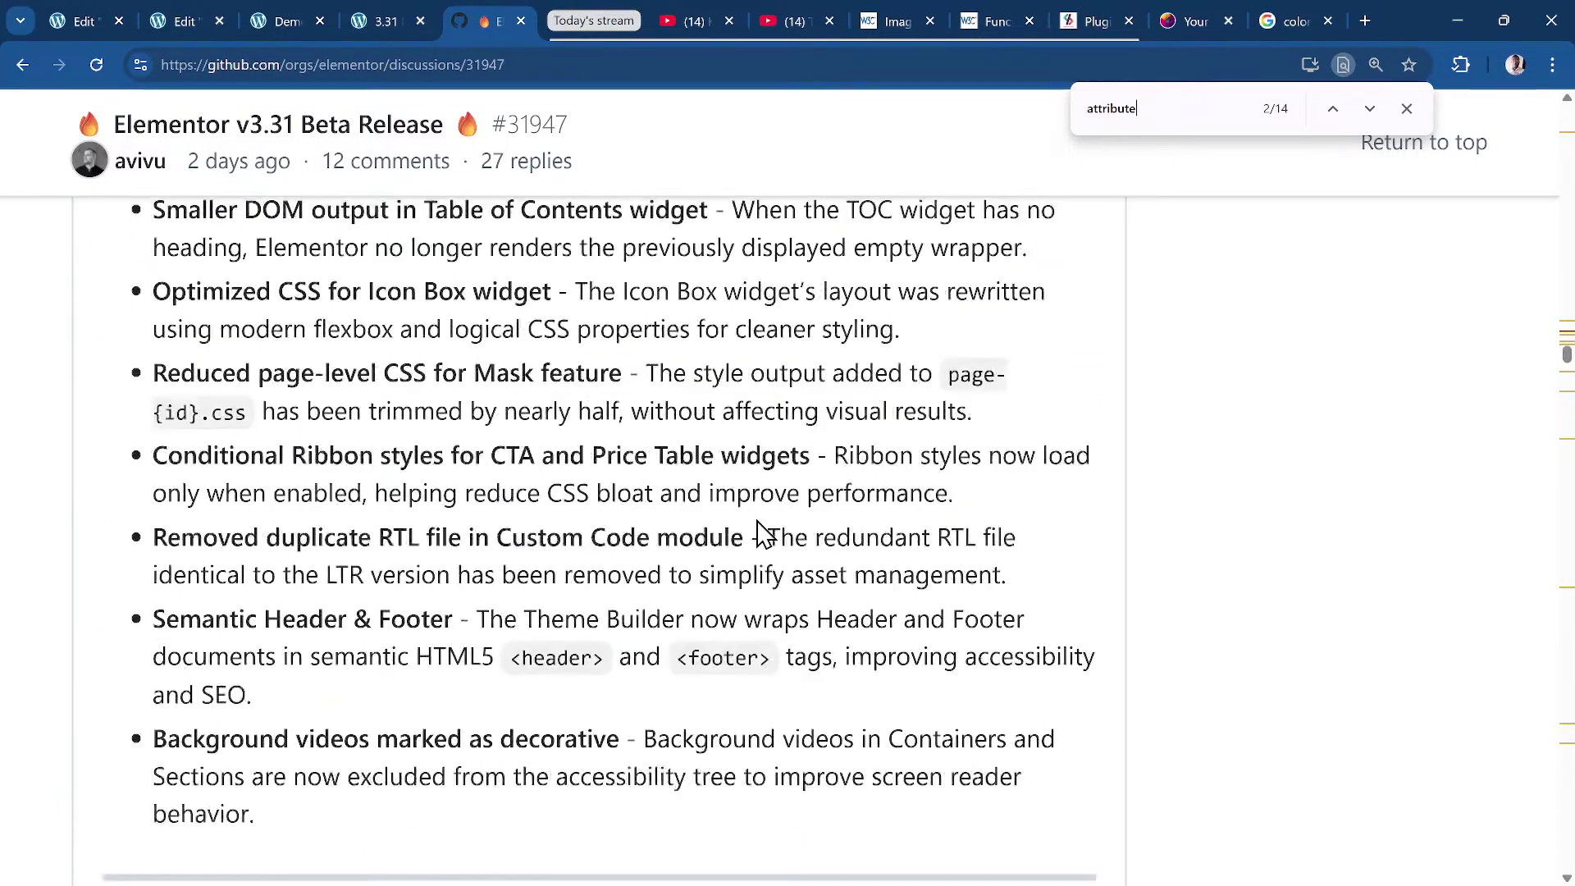
scroll(757, 535, "up", 10)
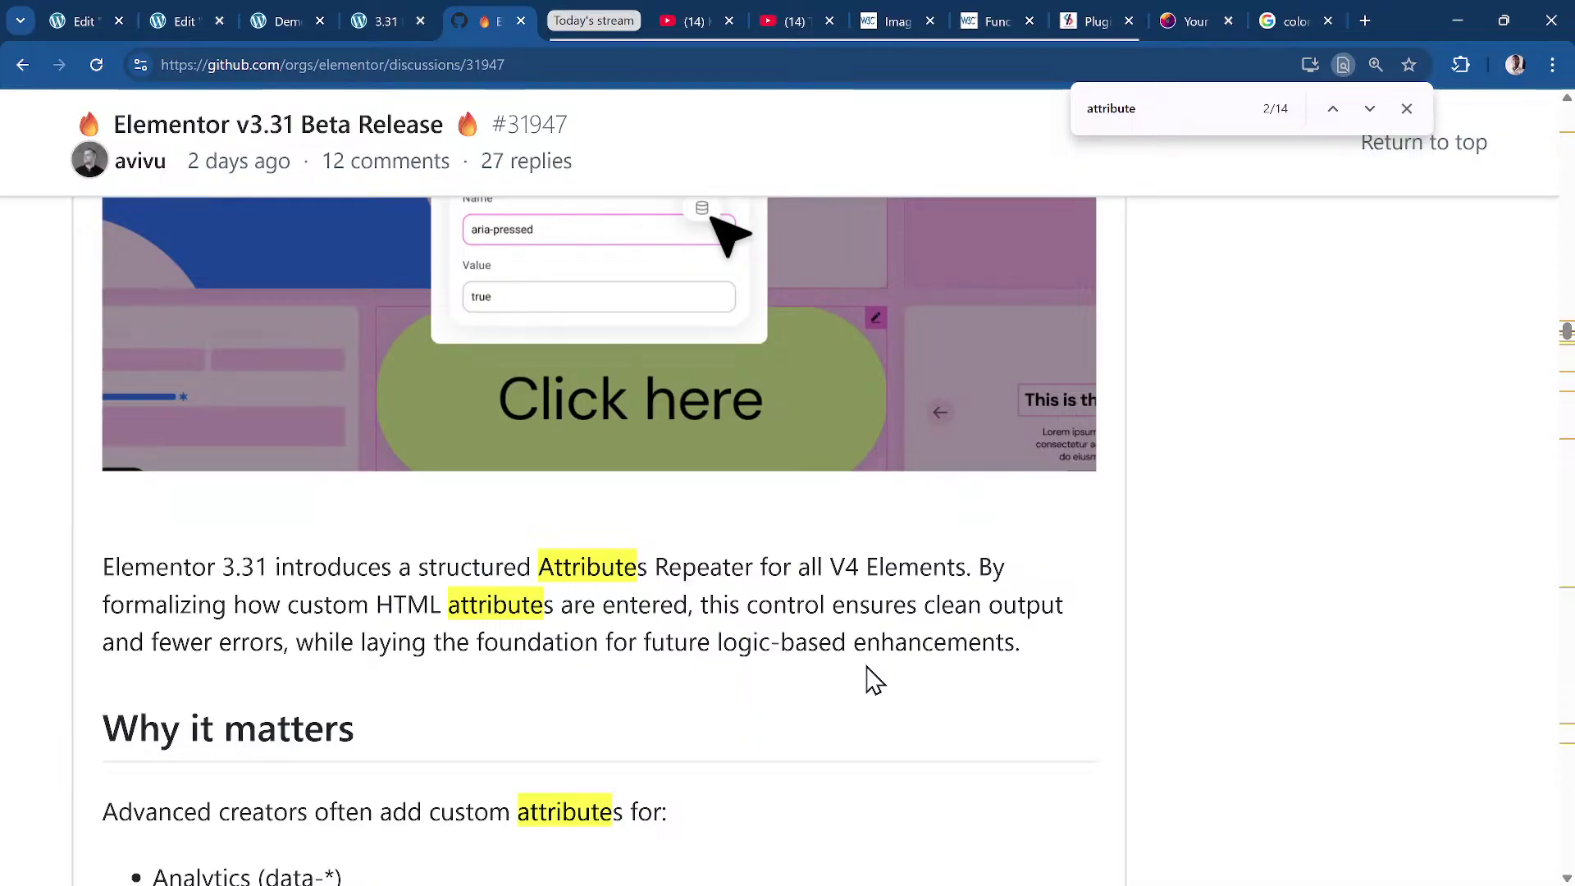
Add an attribute named aria-label with the value "This is not a title" to the Demo 2 heading in its general settings.
left_click(386, 20)
left_click(263, 18)
left_click(185, 18)
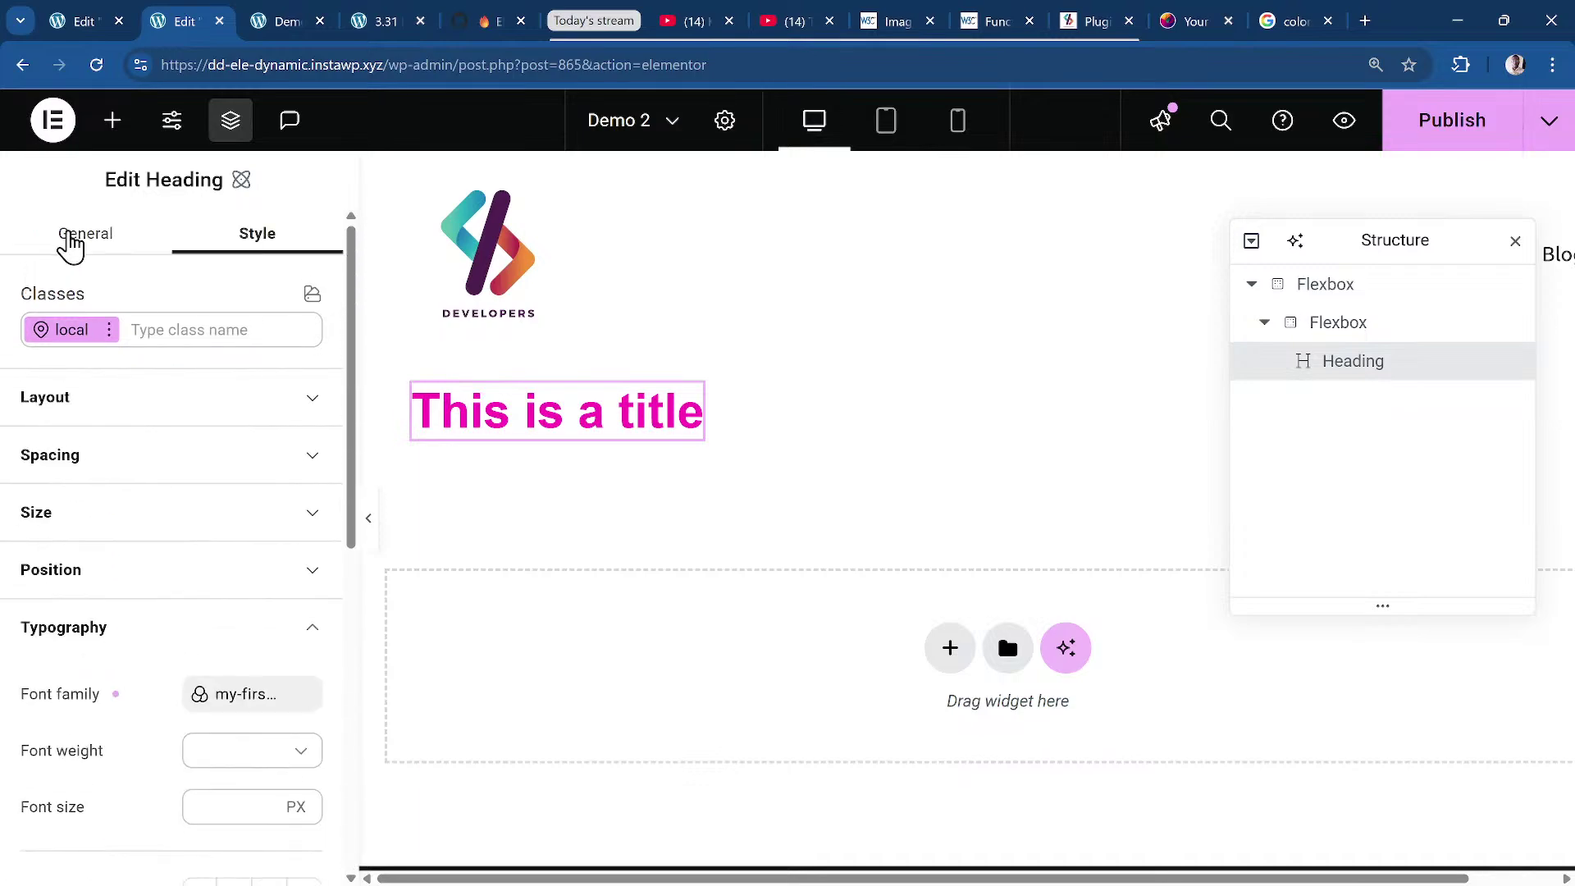
left_click(80, 239)
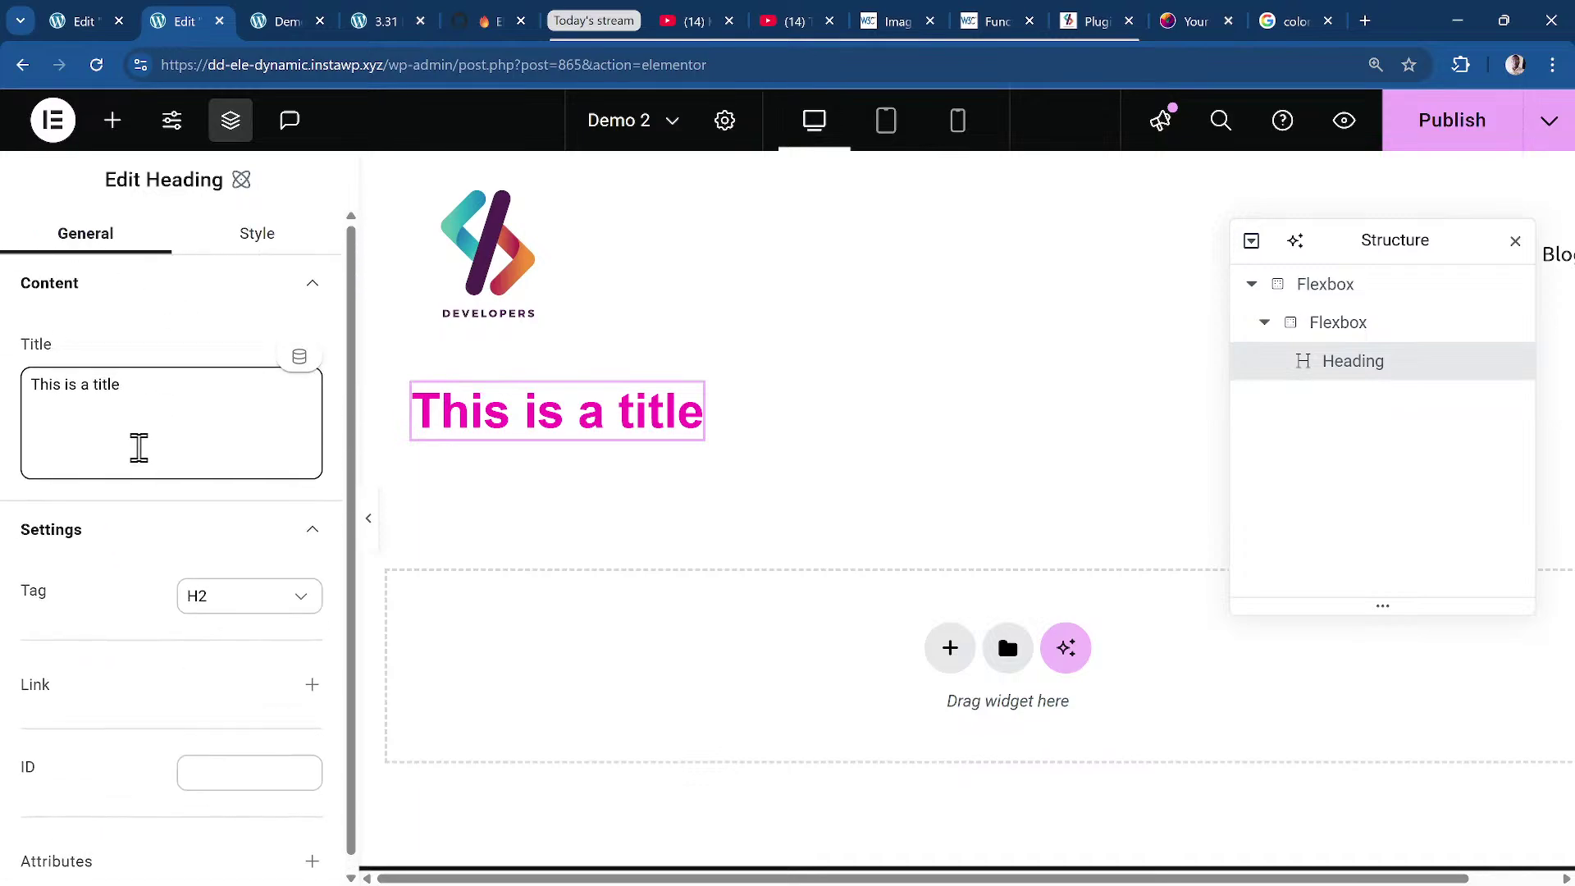
left_click(141, 297)
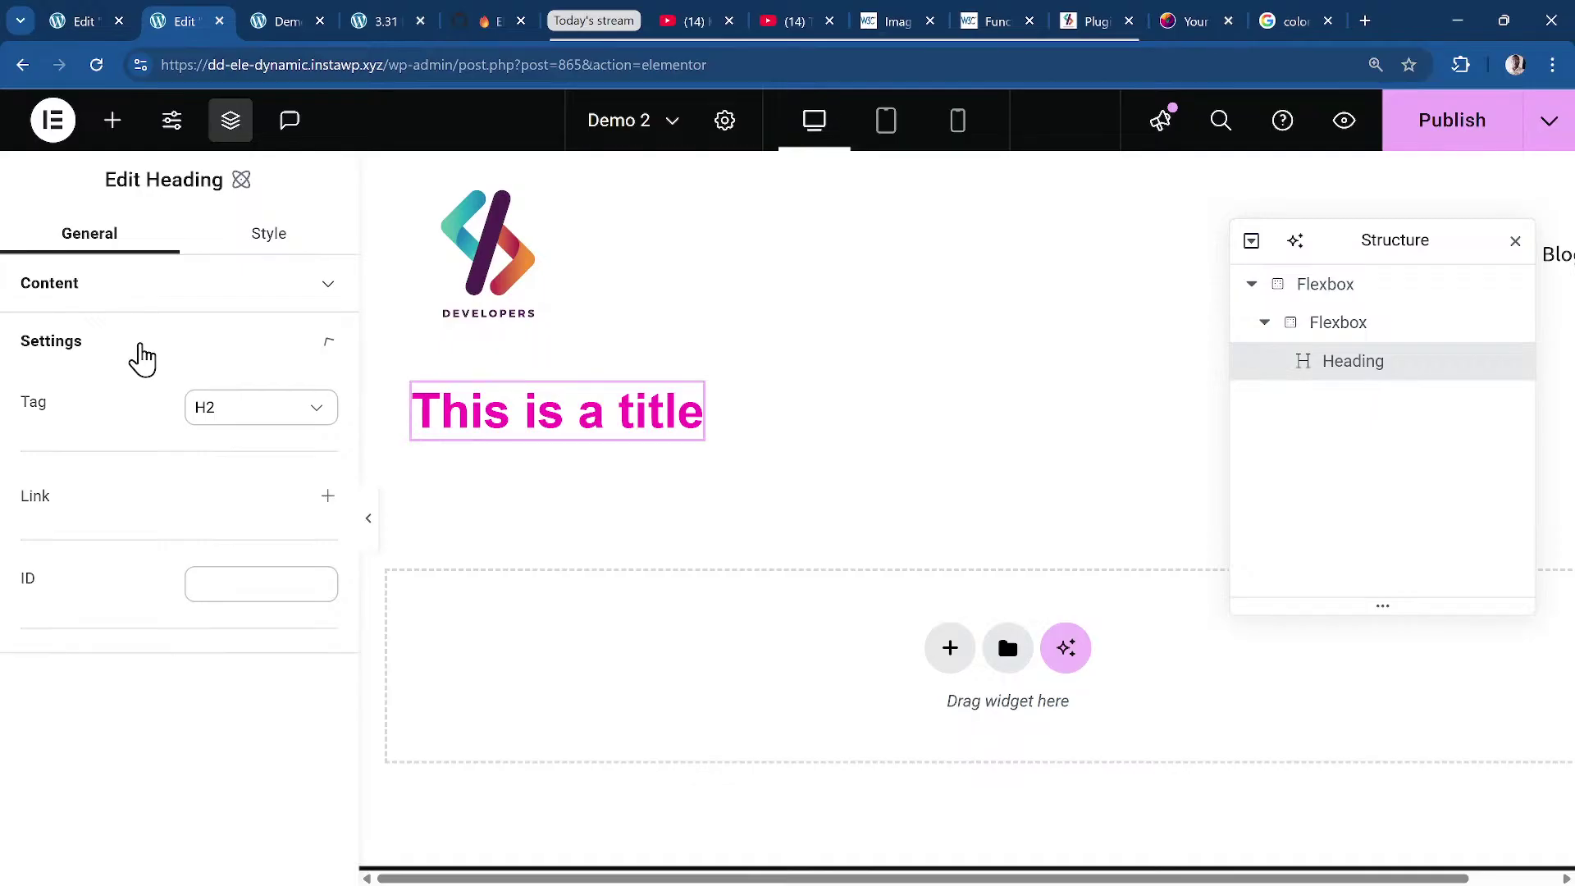
left_click(142, 351)
left_click(141, 358)
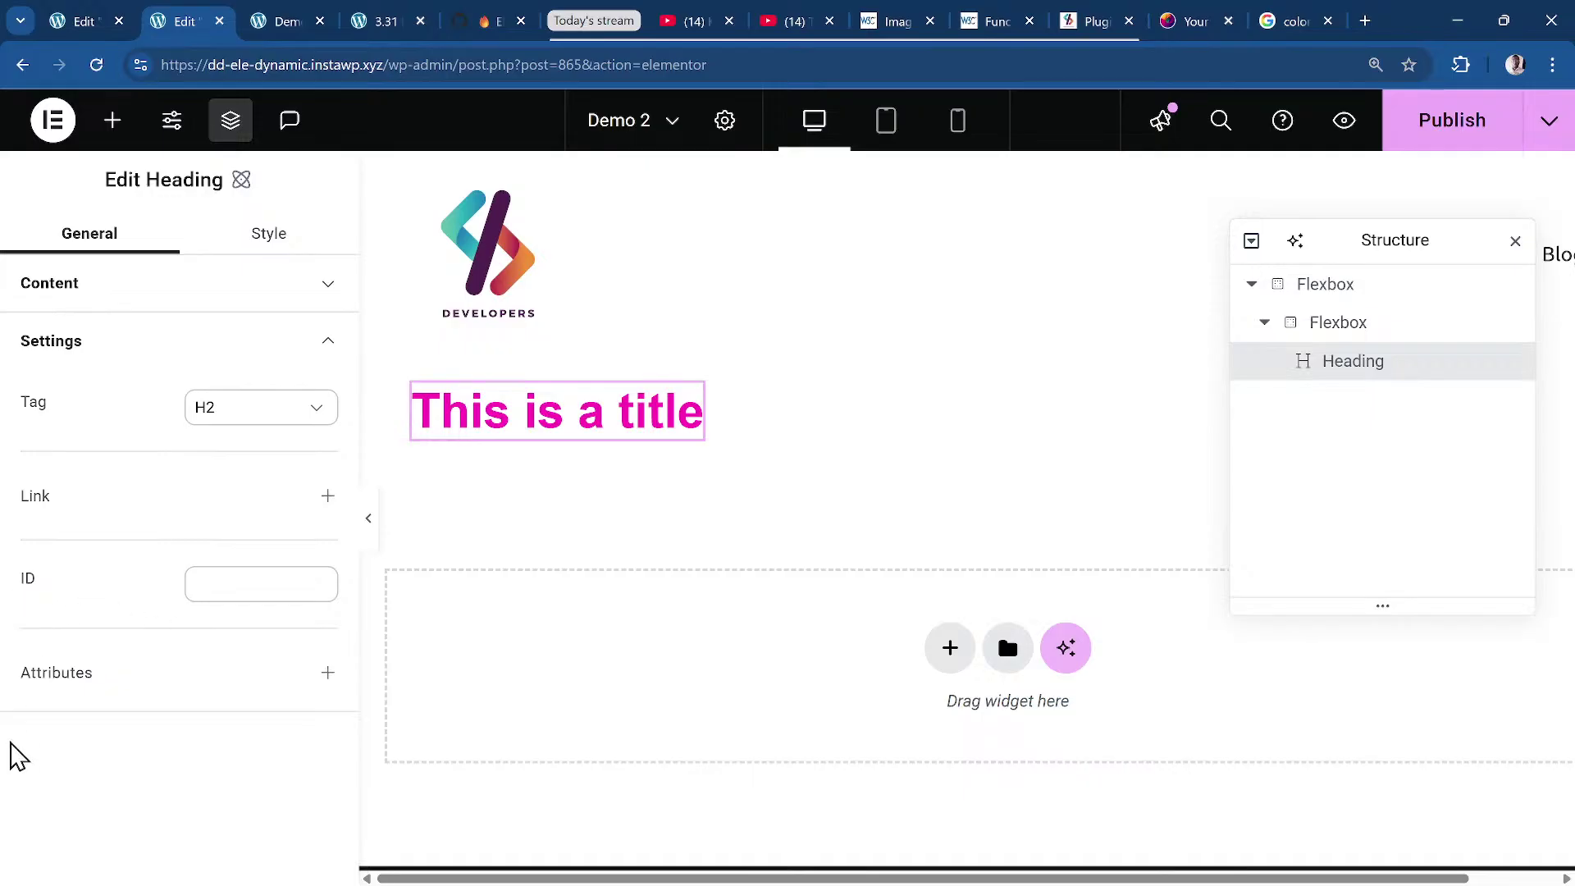
left_click(328, 673)
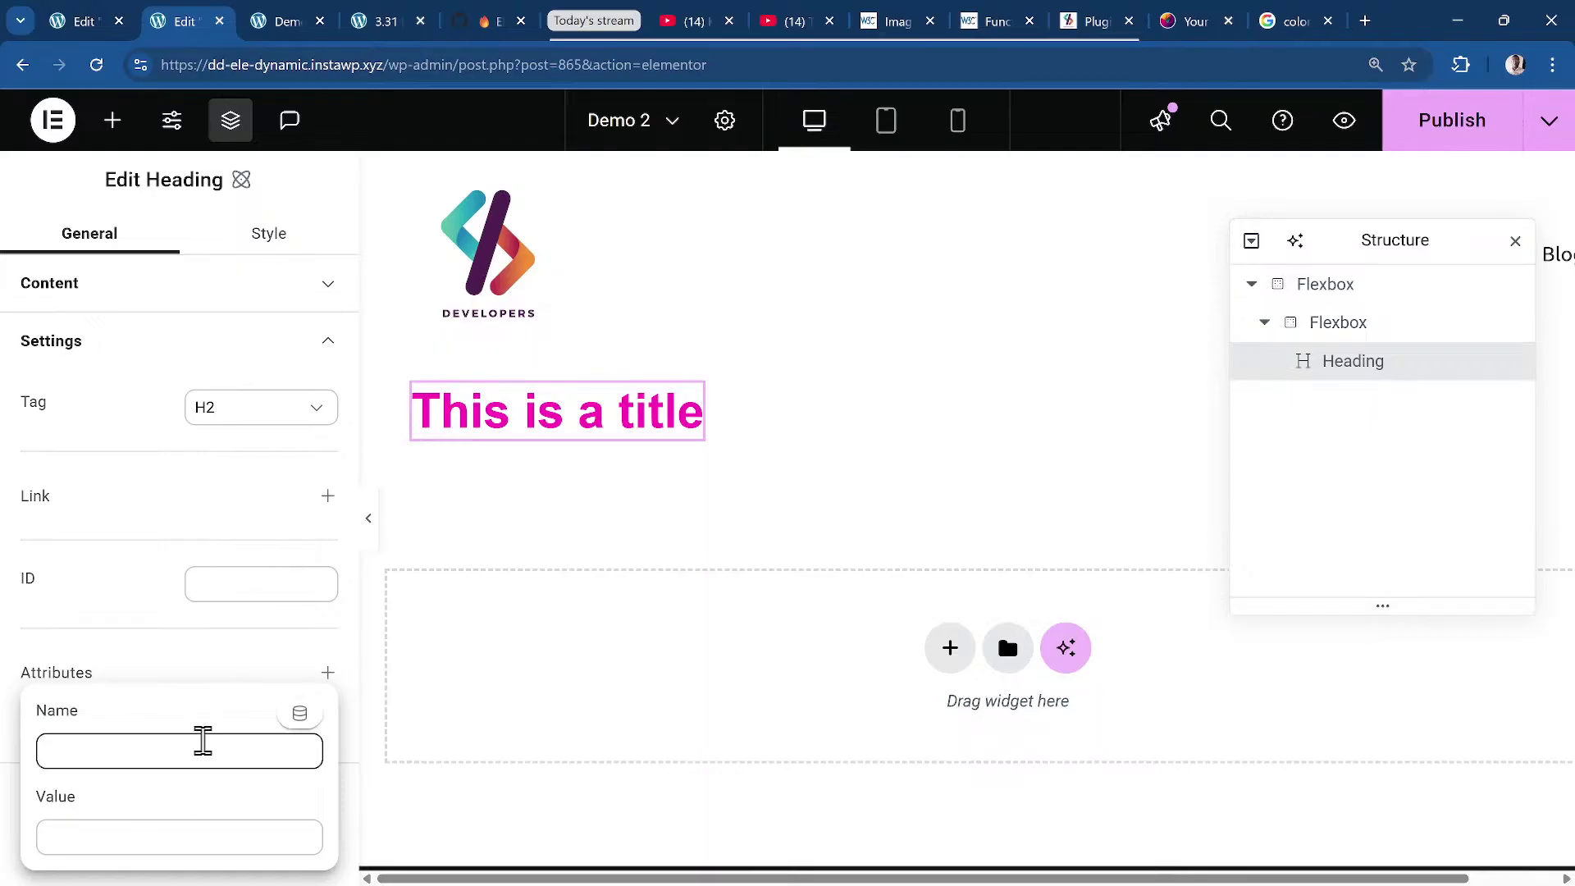
left_click(109, 753)
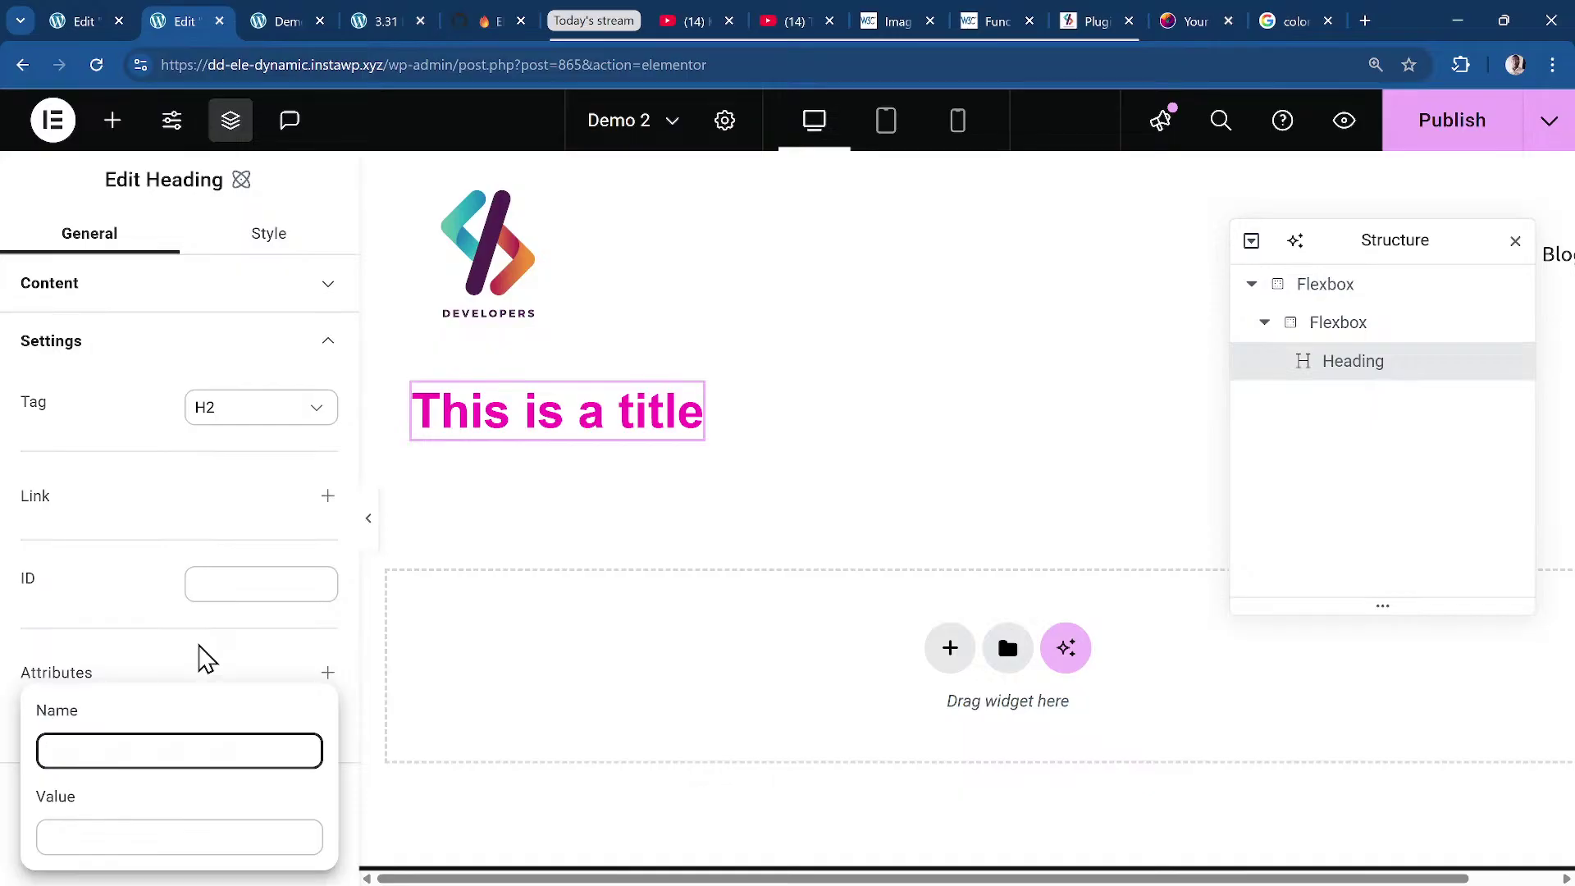
type("aria-label=")
key("BackSpace")
key("Tab")
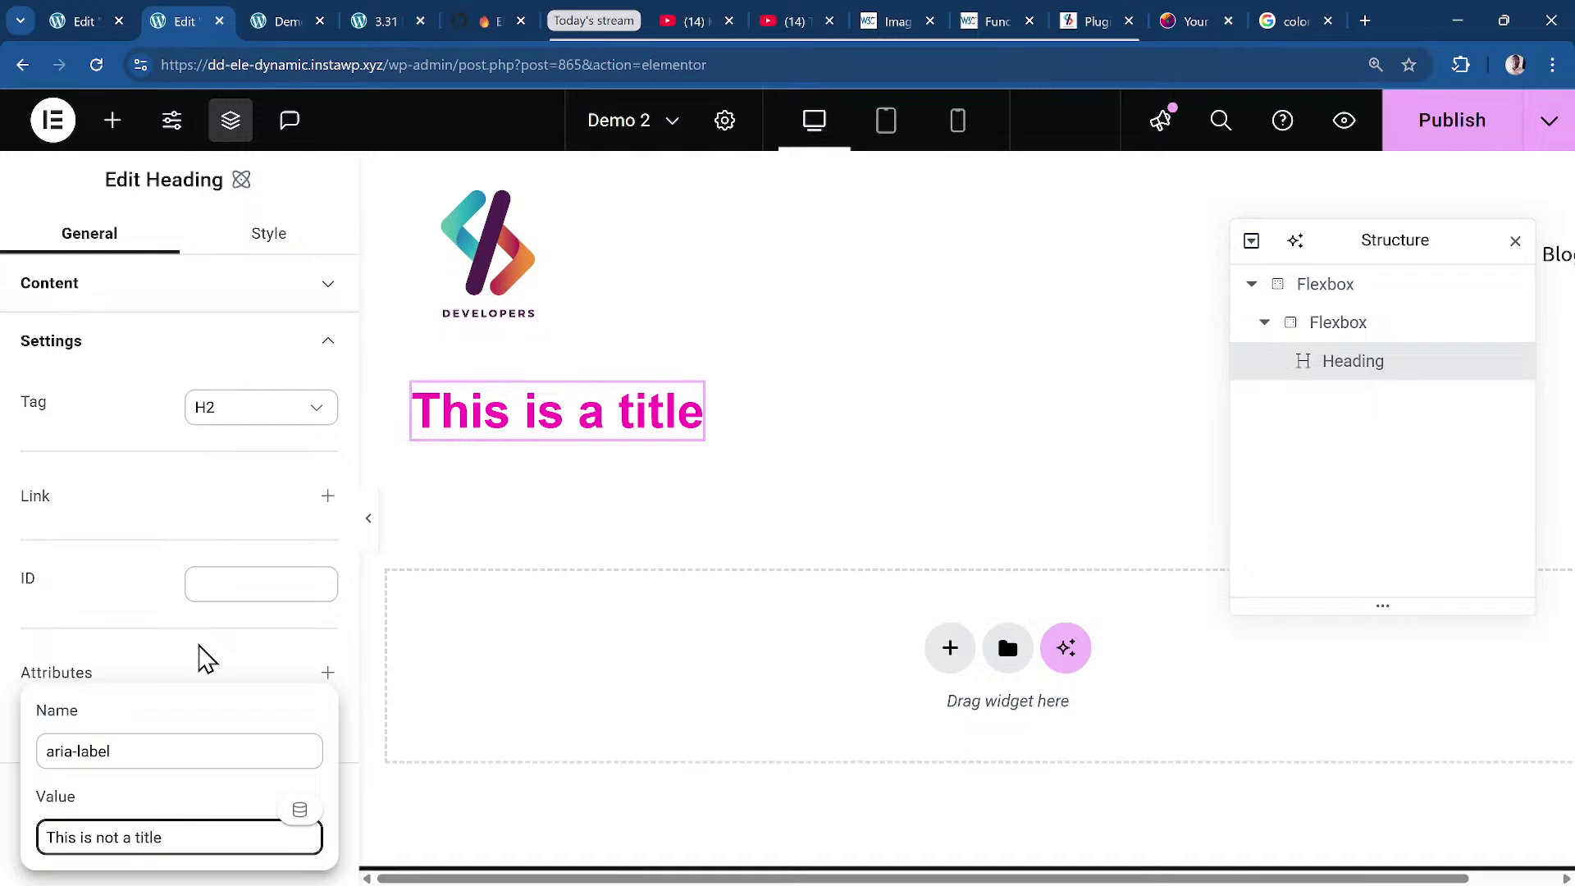
Publish the Demo 2 page, preview it and inspect the heading's markup in the browser's developer tools.
left_click(1458, 139)
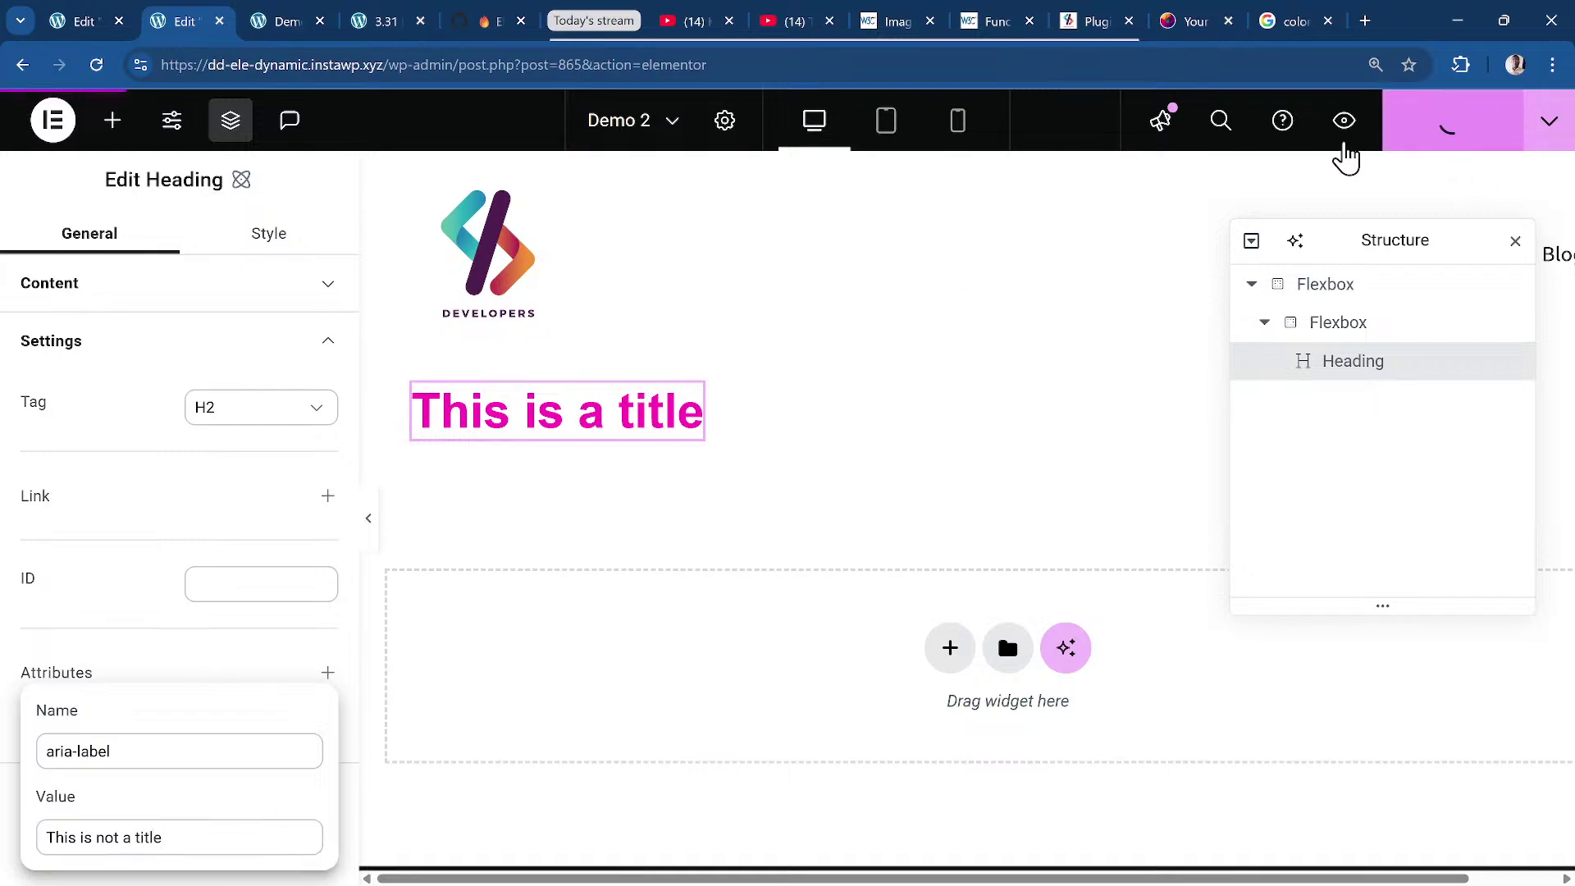
left_click(1344, 125)
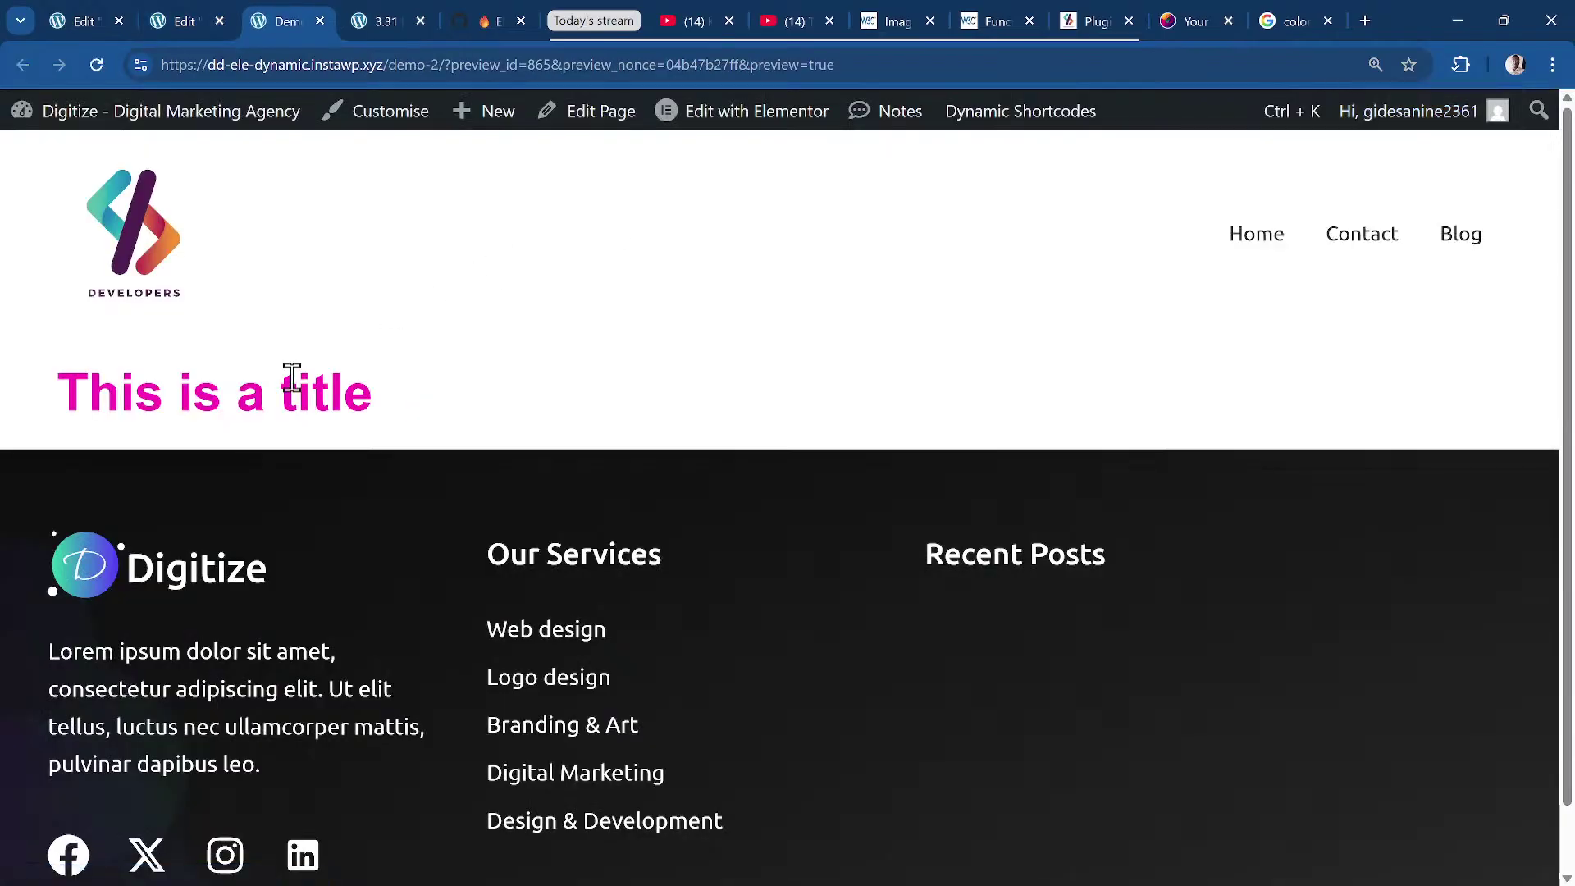
right_click(300, 404)
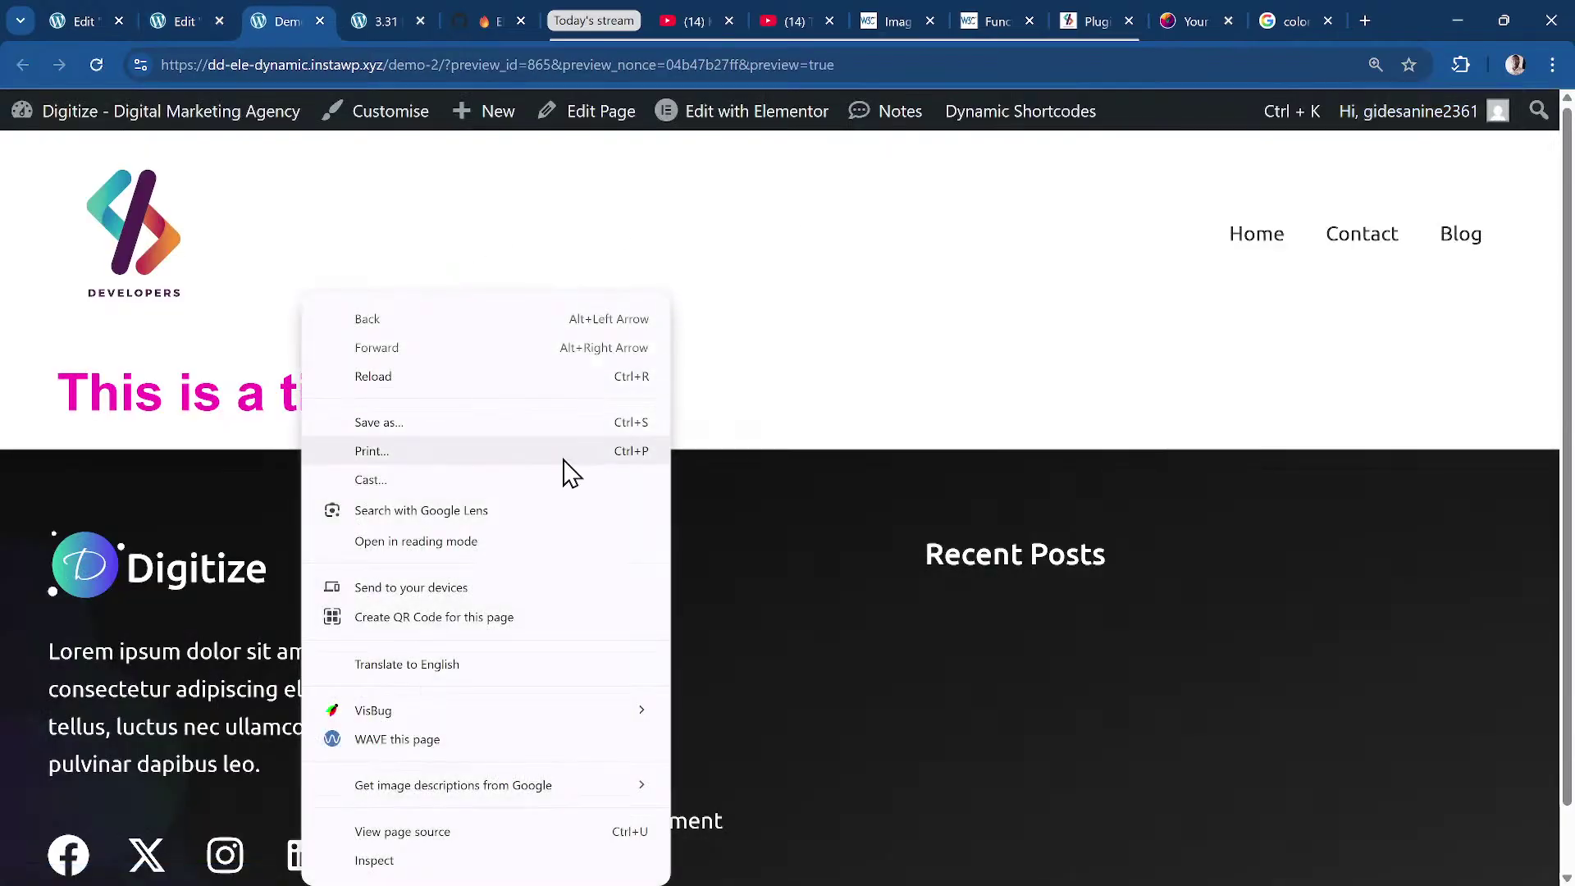
left_click(529, 861)
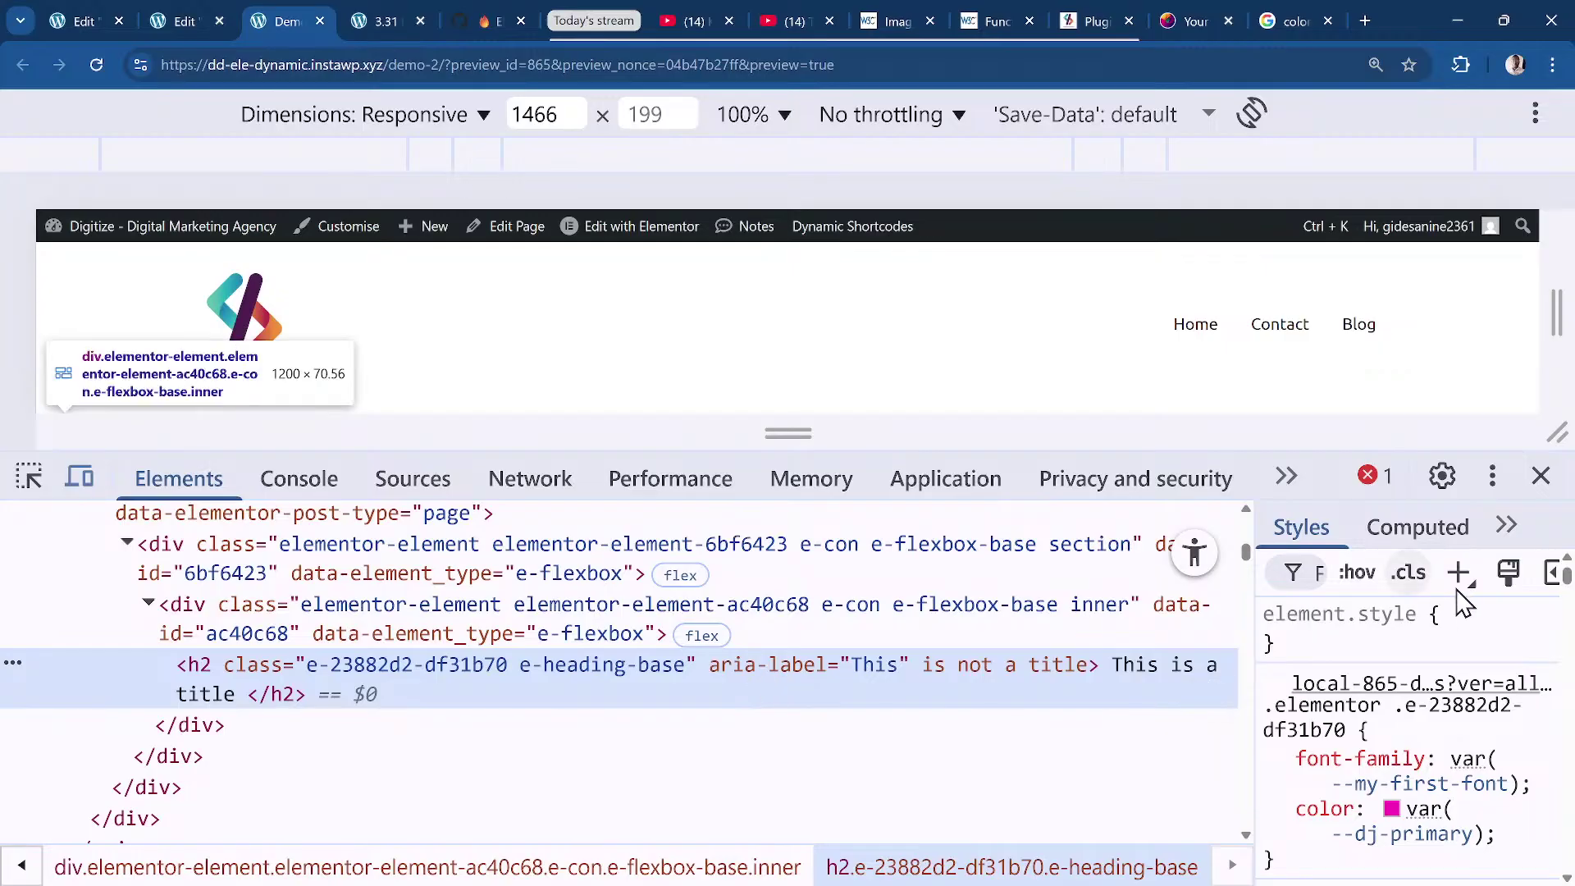
left_click(473, 18)
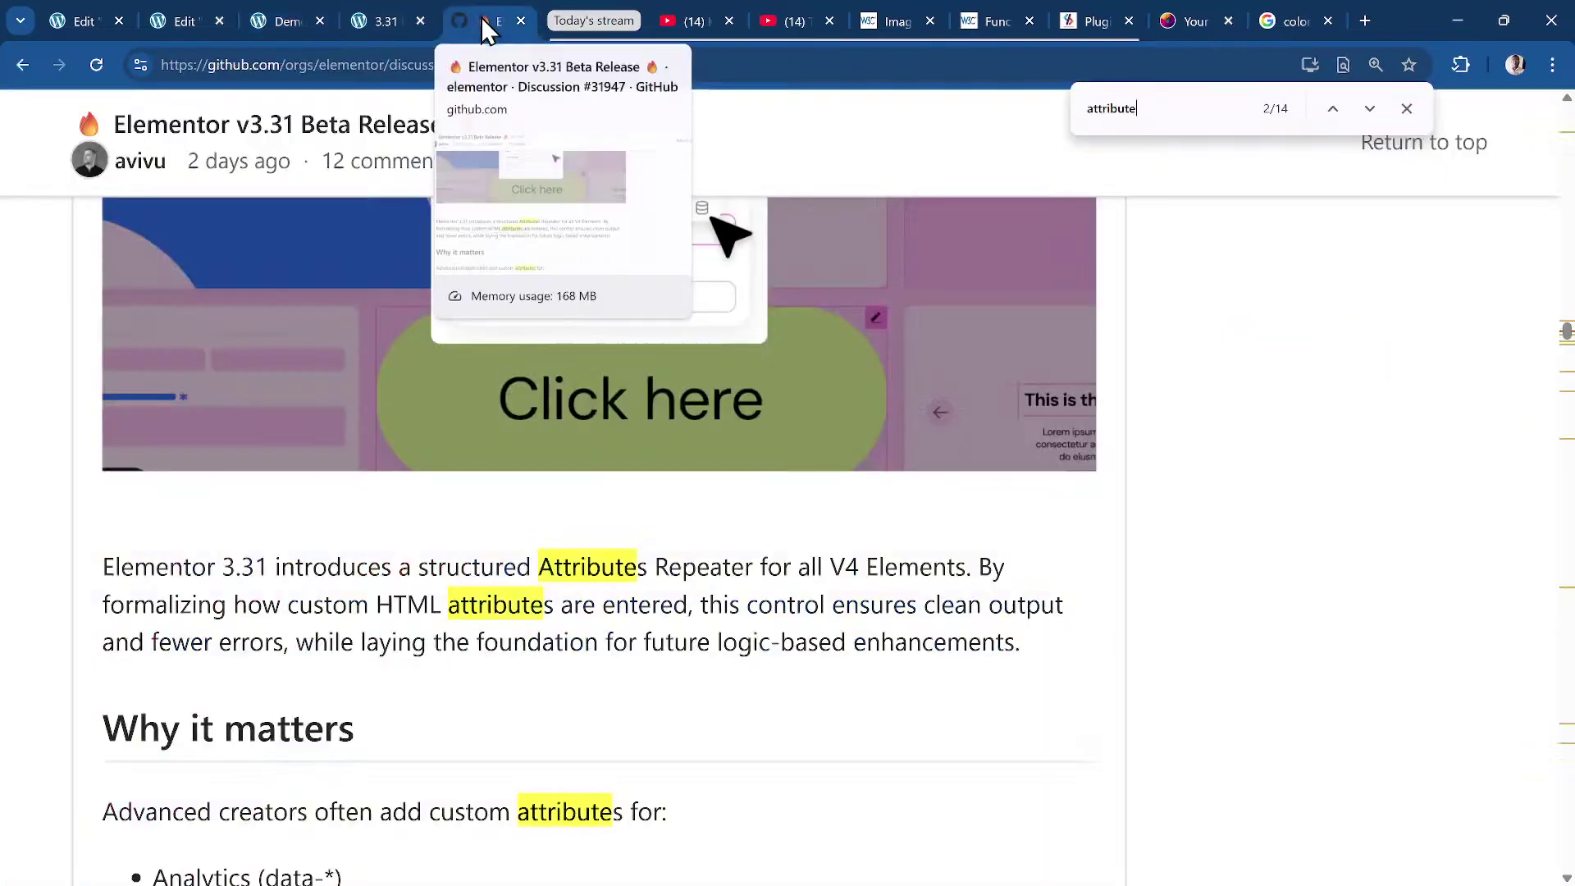
left_click(390, 16)
left_click(291, 19)
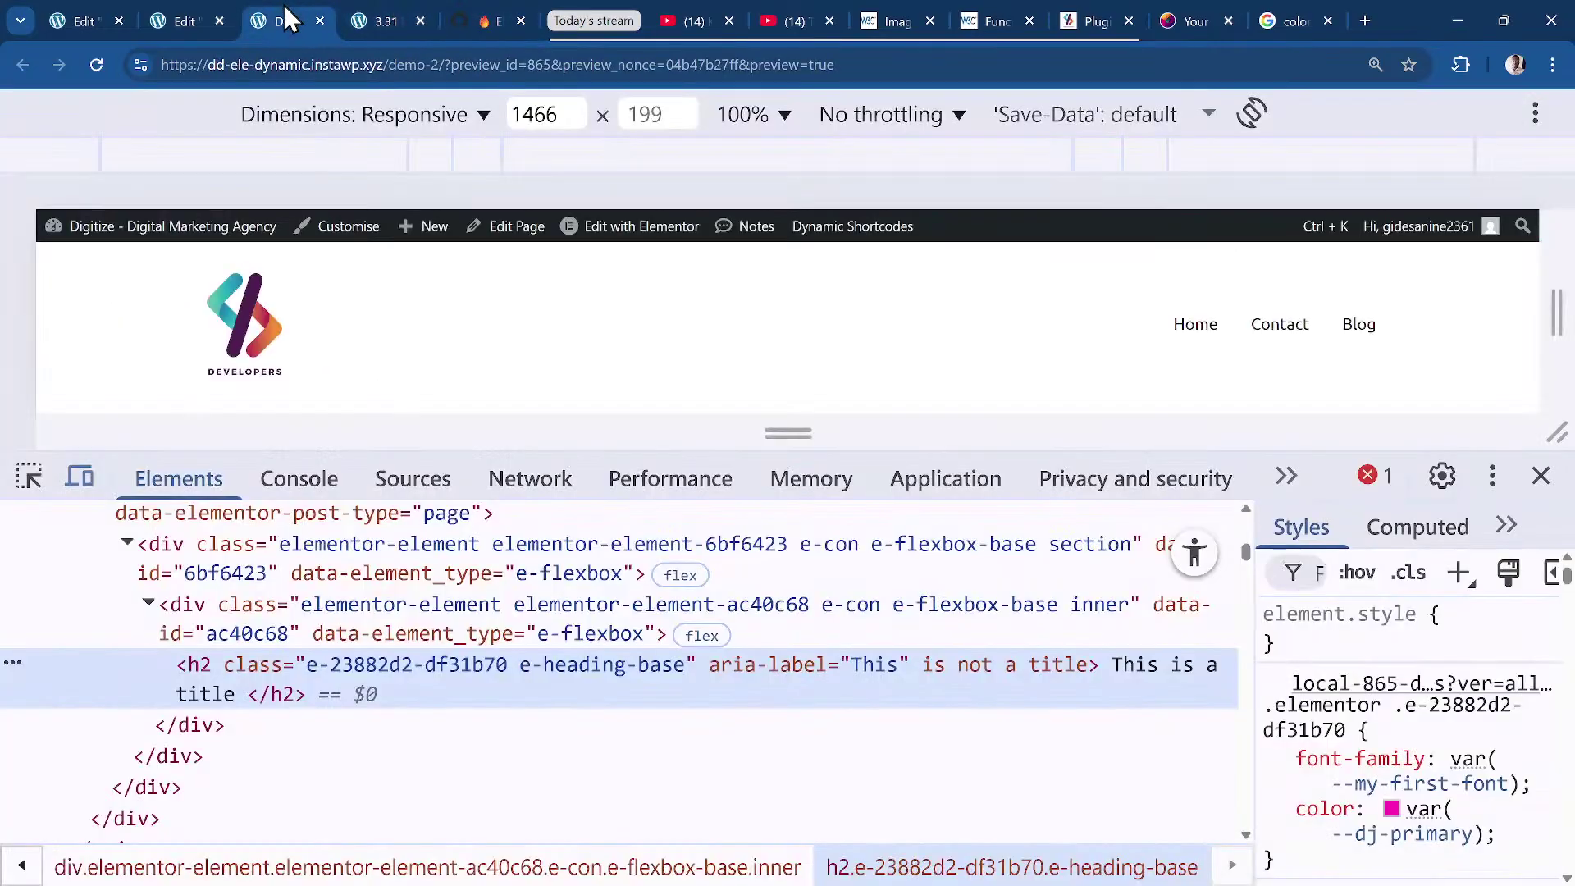
left_click(182, 27)
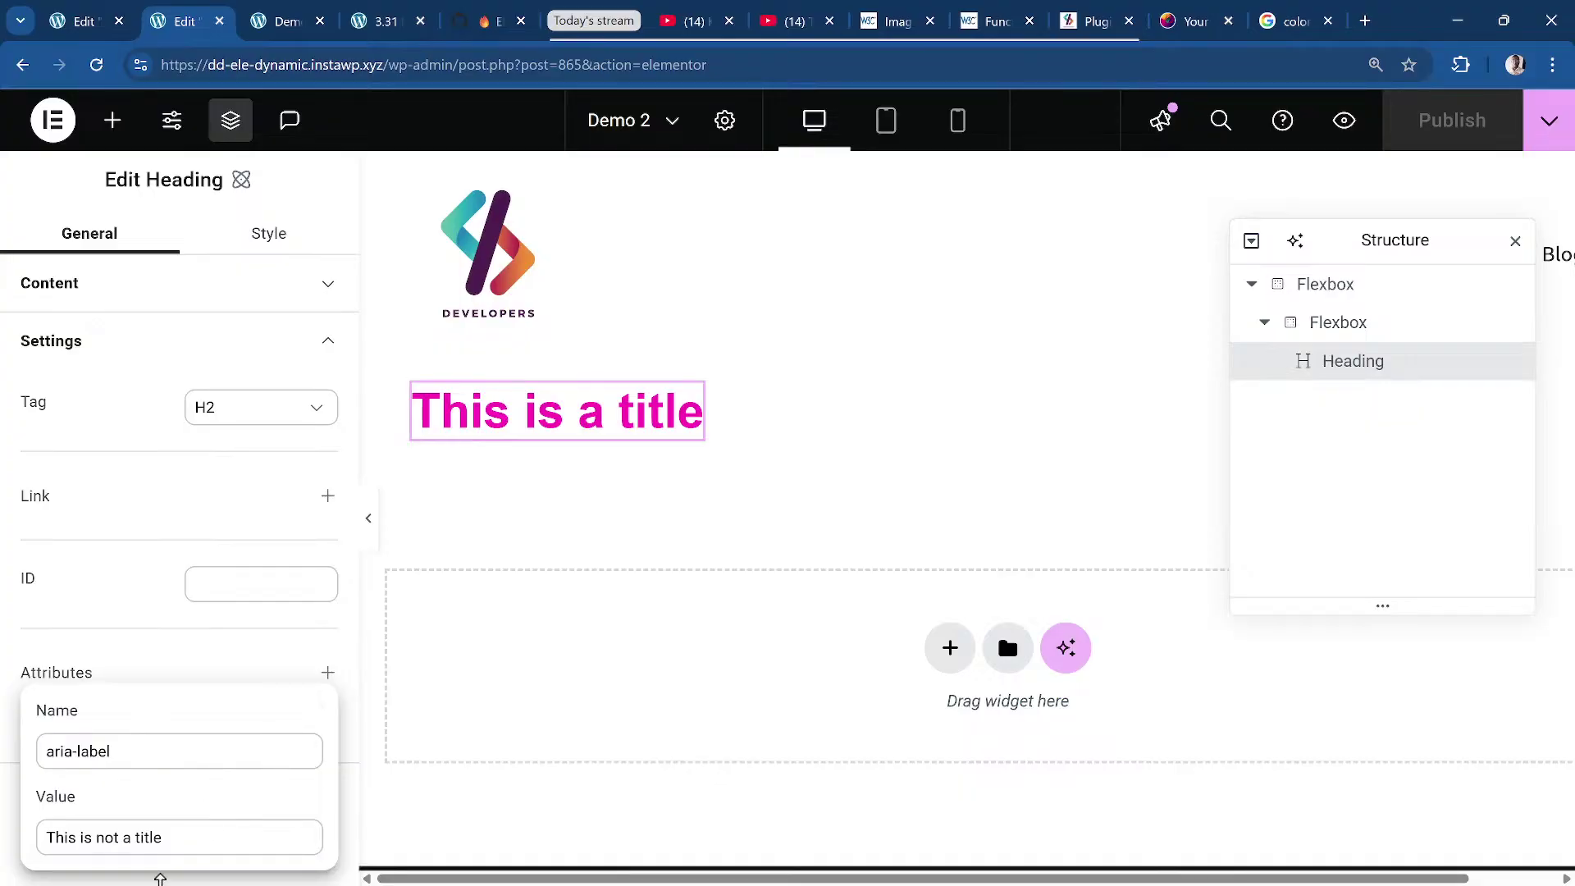
left_click(685, 19)
left_click(796, 23)
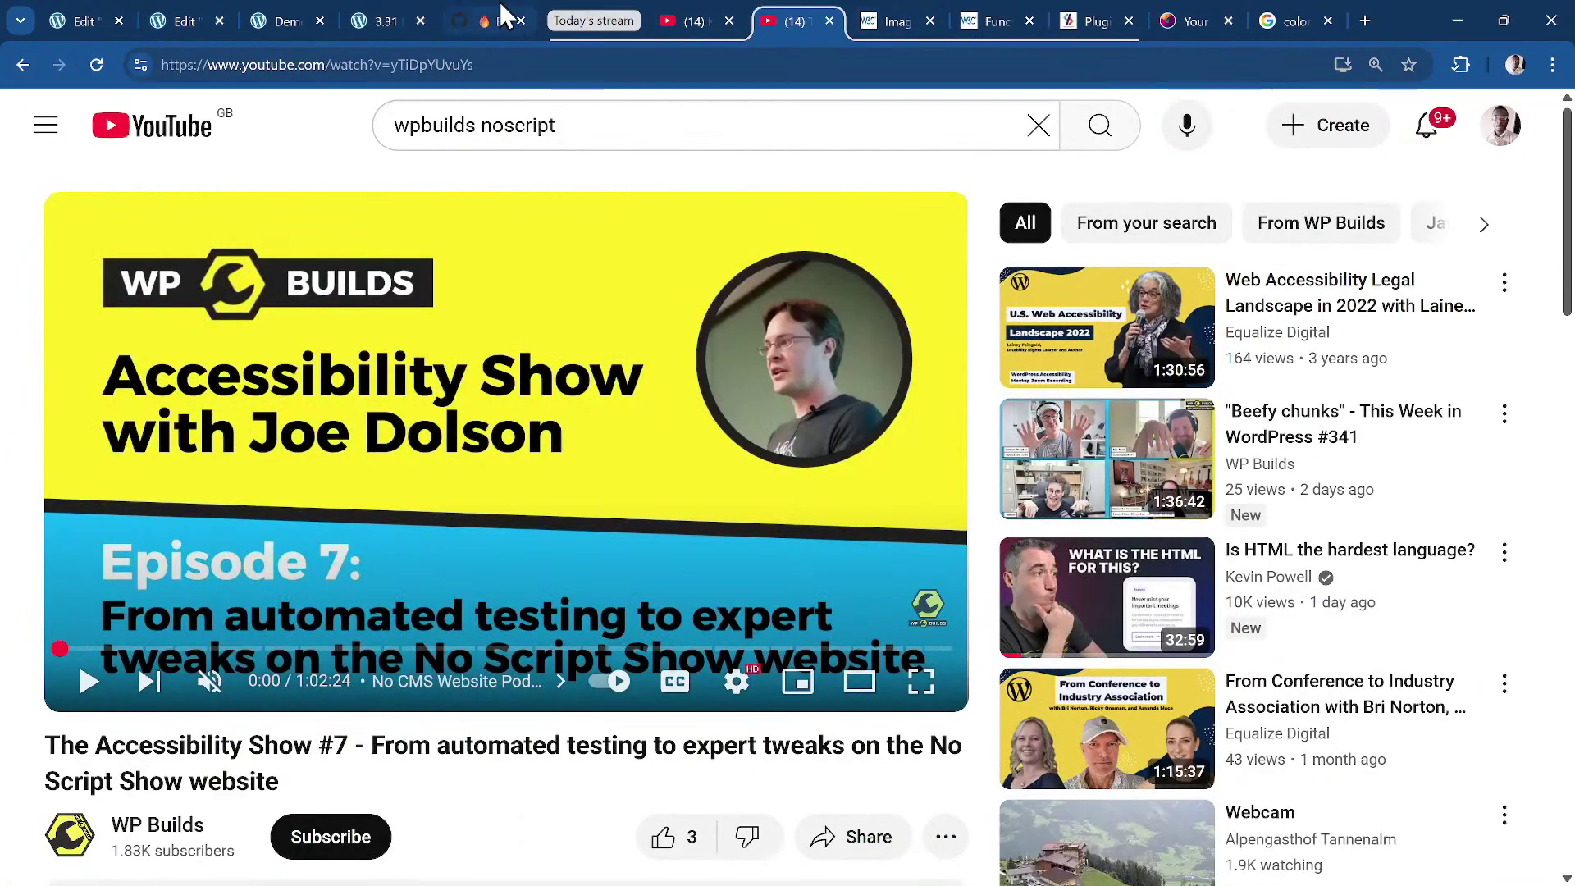
Compare the heading's aria-label value in the Demo 2 editor with its markup in the page preview.
left_click(404, 20)
left_click(281, 19)
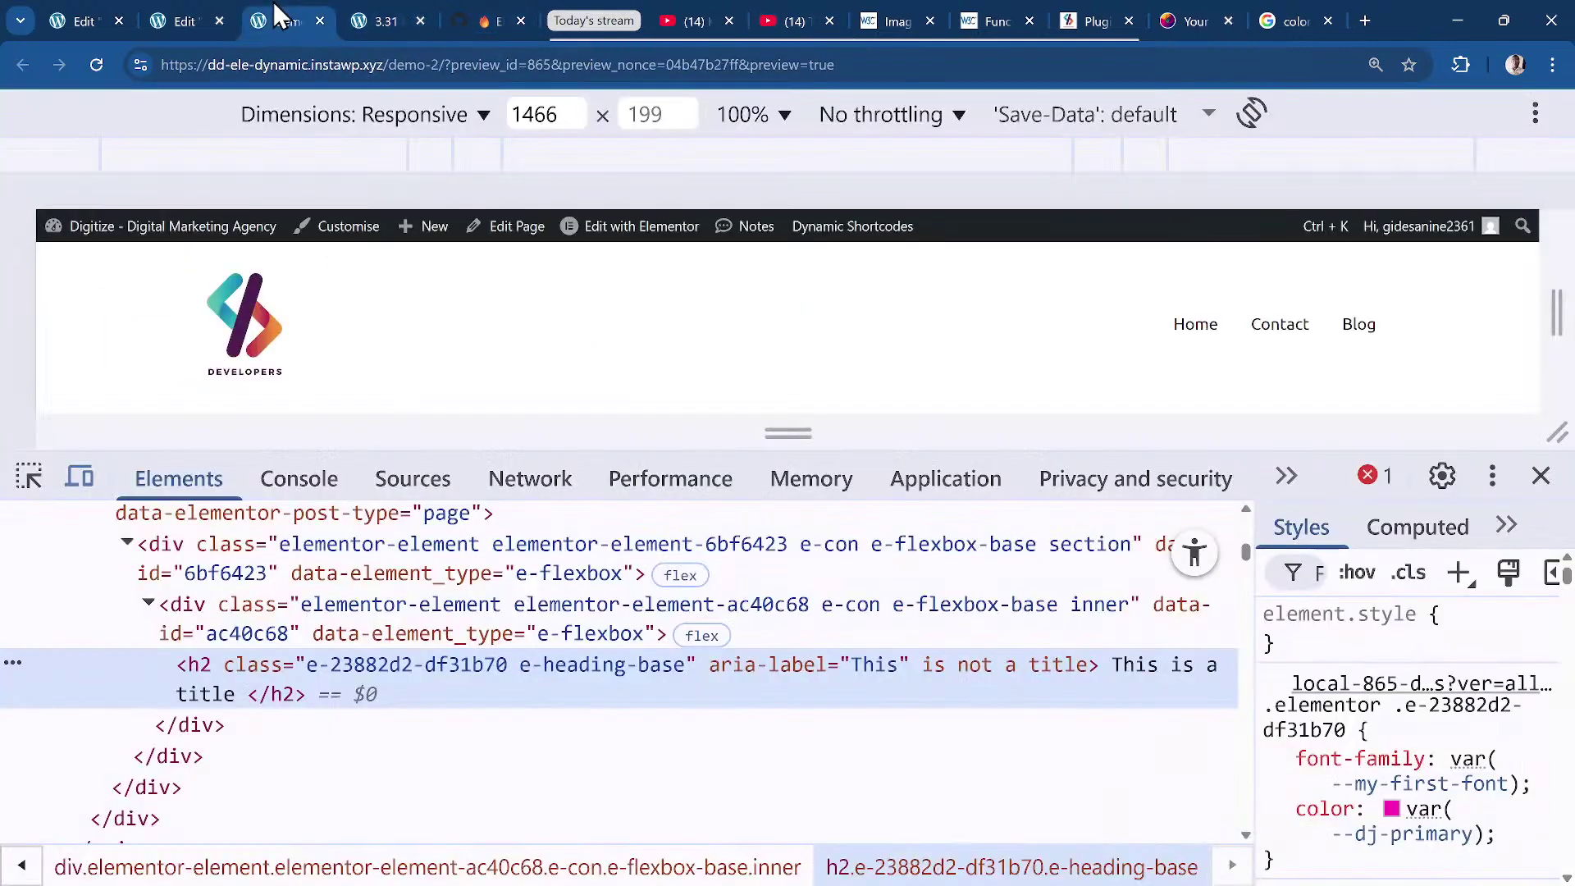
left_click(86, 18)
left_click(191, 20)
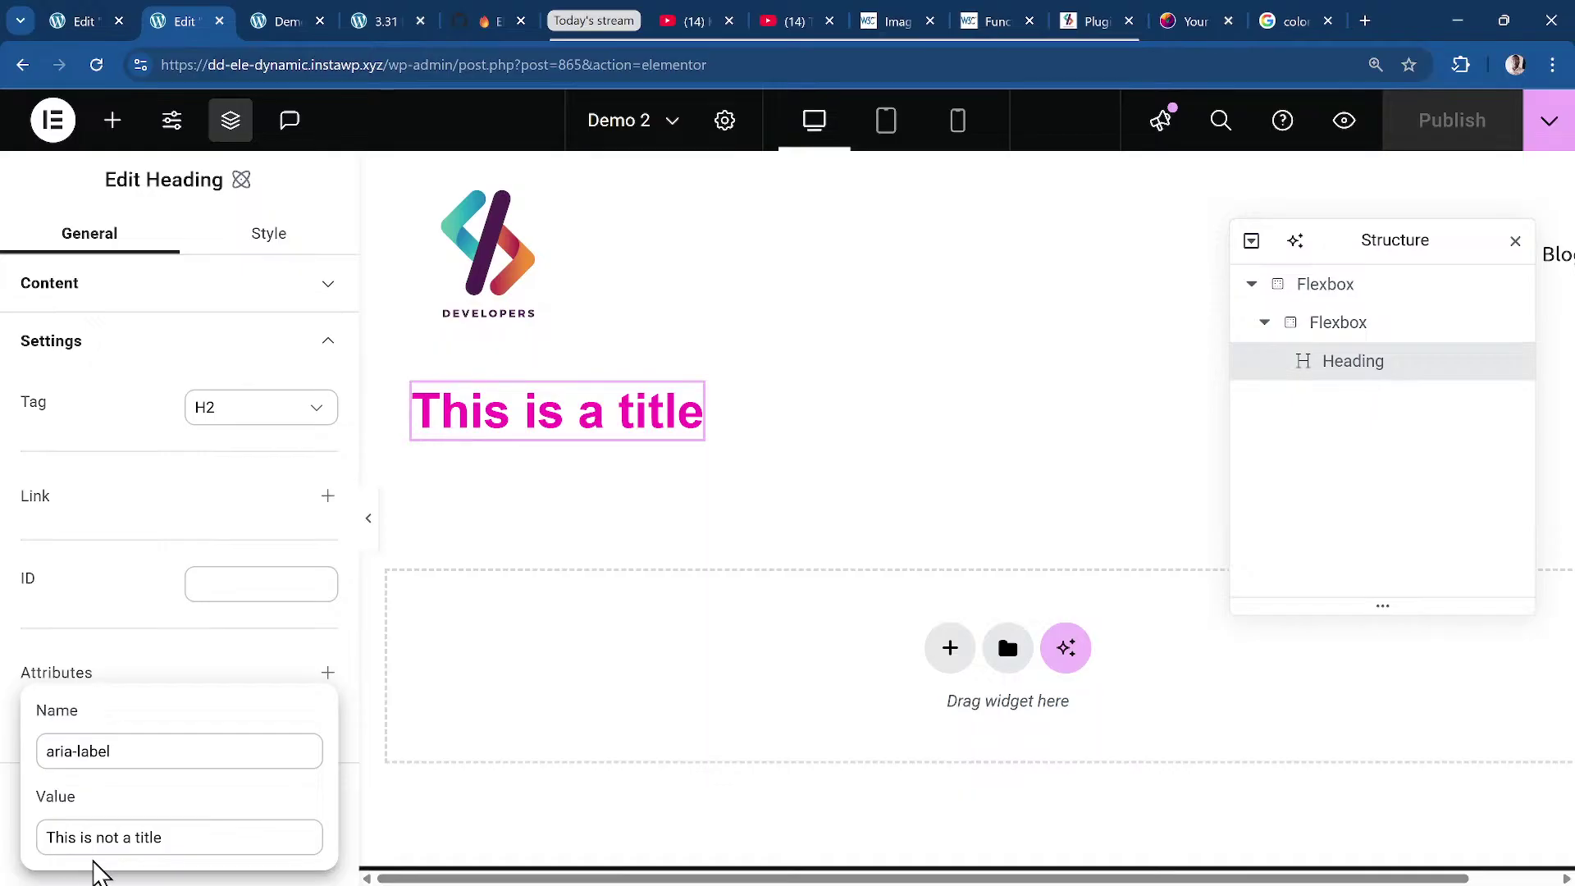
left_click(268, 9)
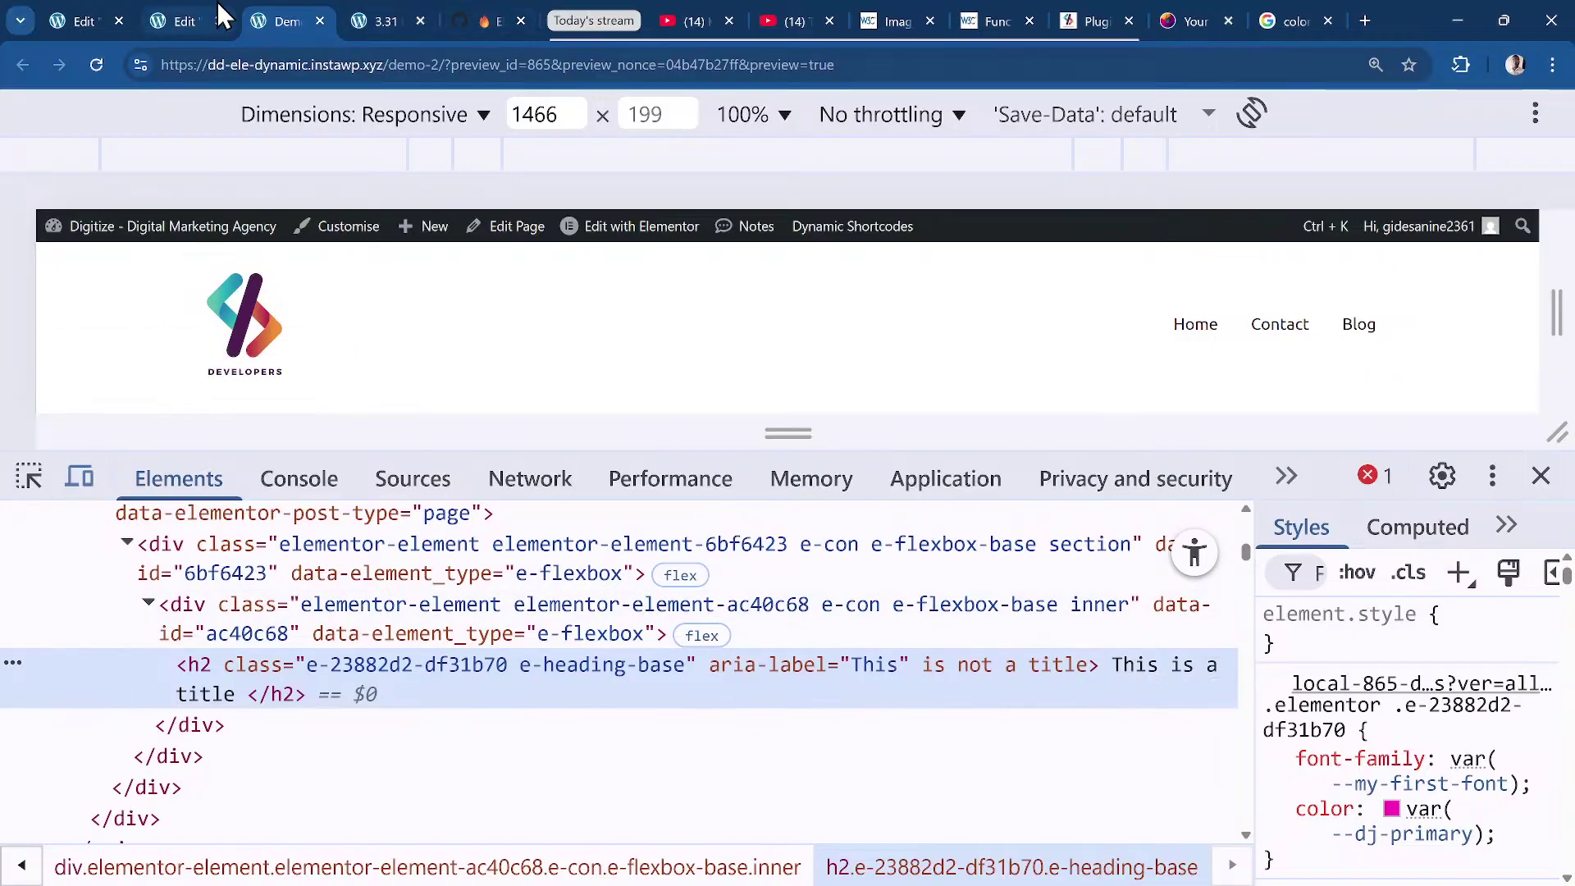
Try enclosing the heading's aria-label value in double quotes, publish Demo 2 and check the markup in the reloaded preview.
left_click(182, 21)
left_click(44, 837)
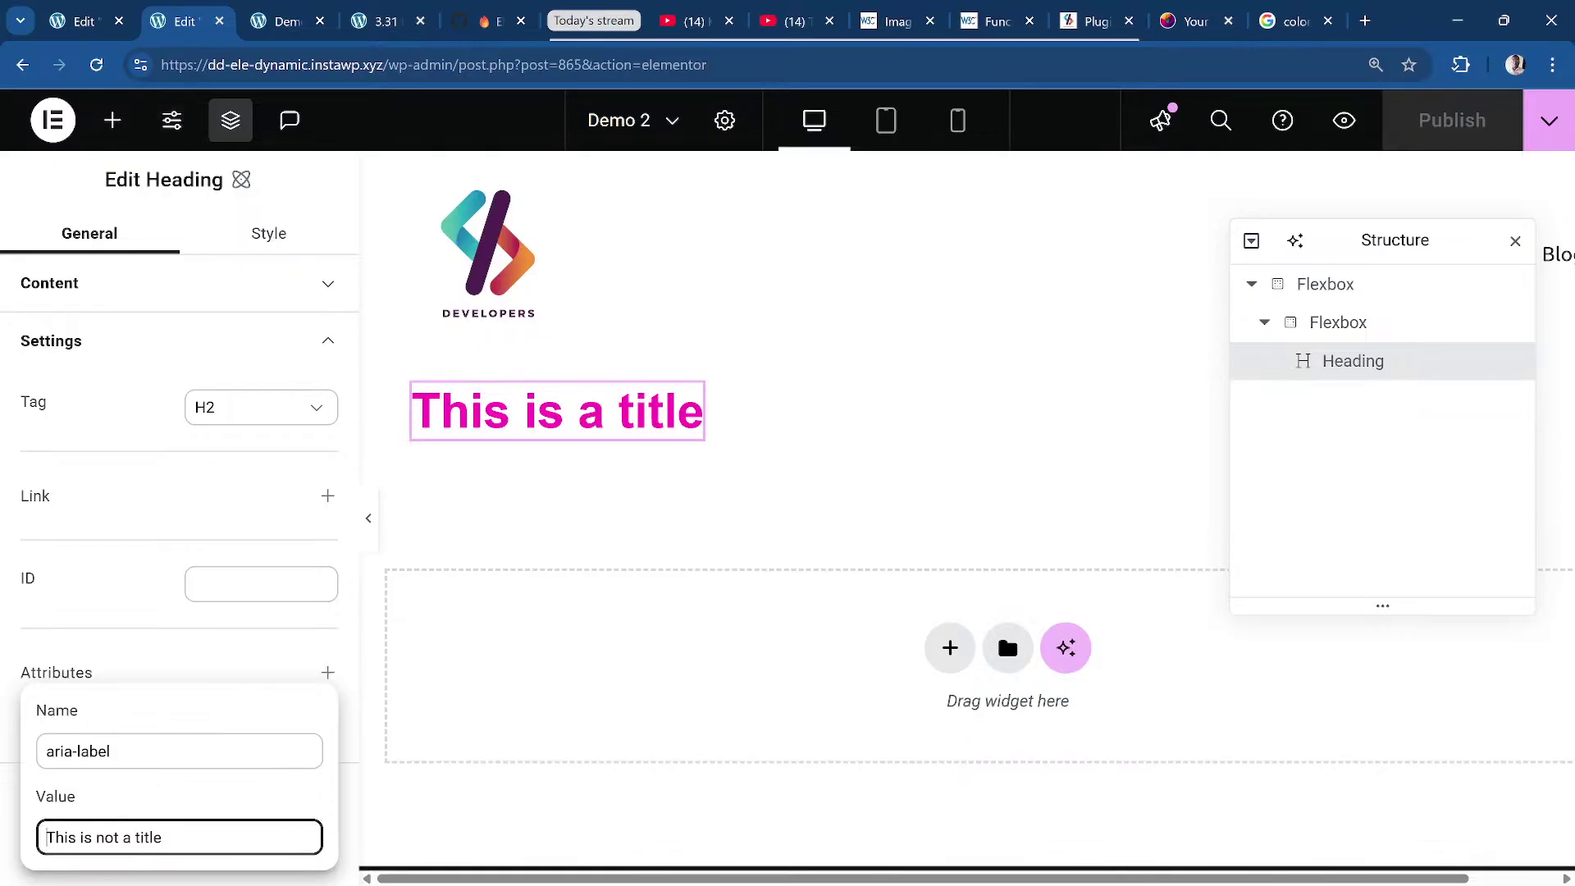
type("\"")
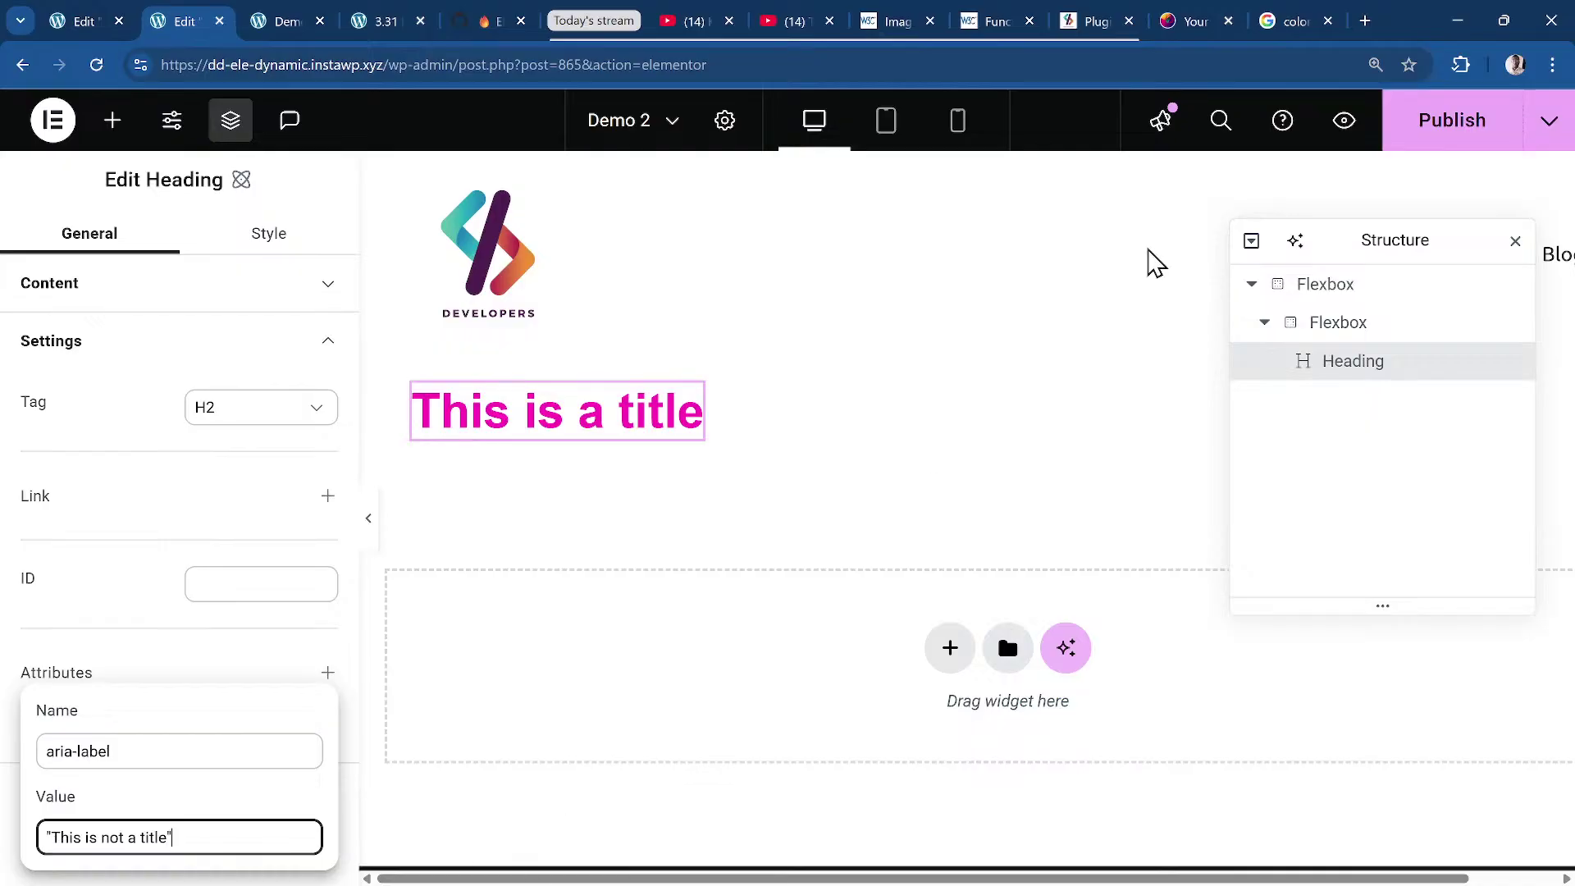
left_click(1448, 119)
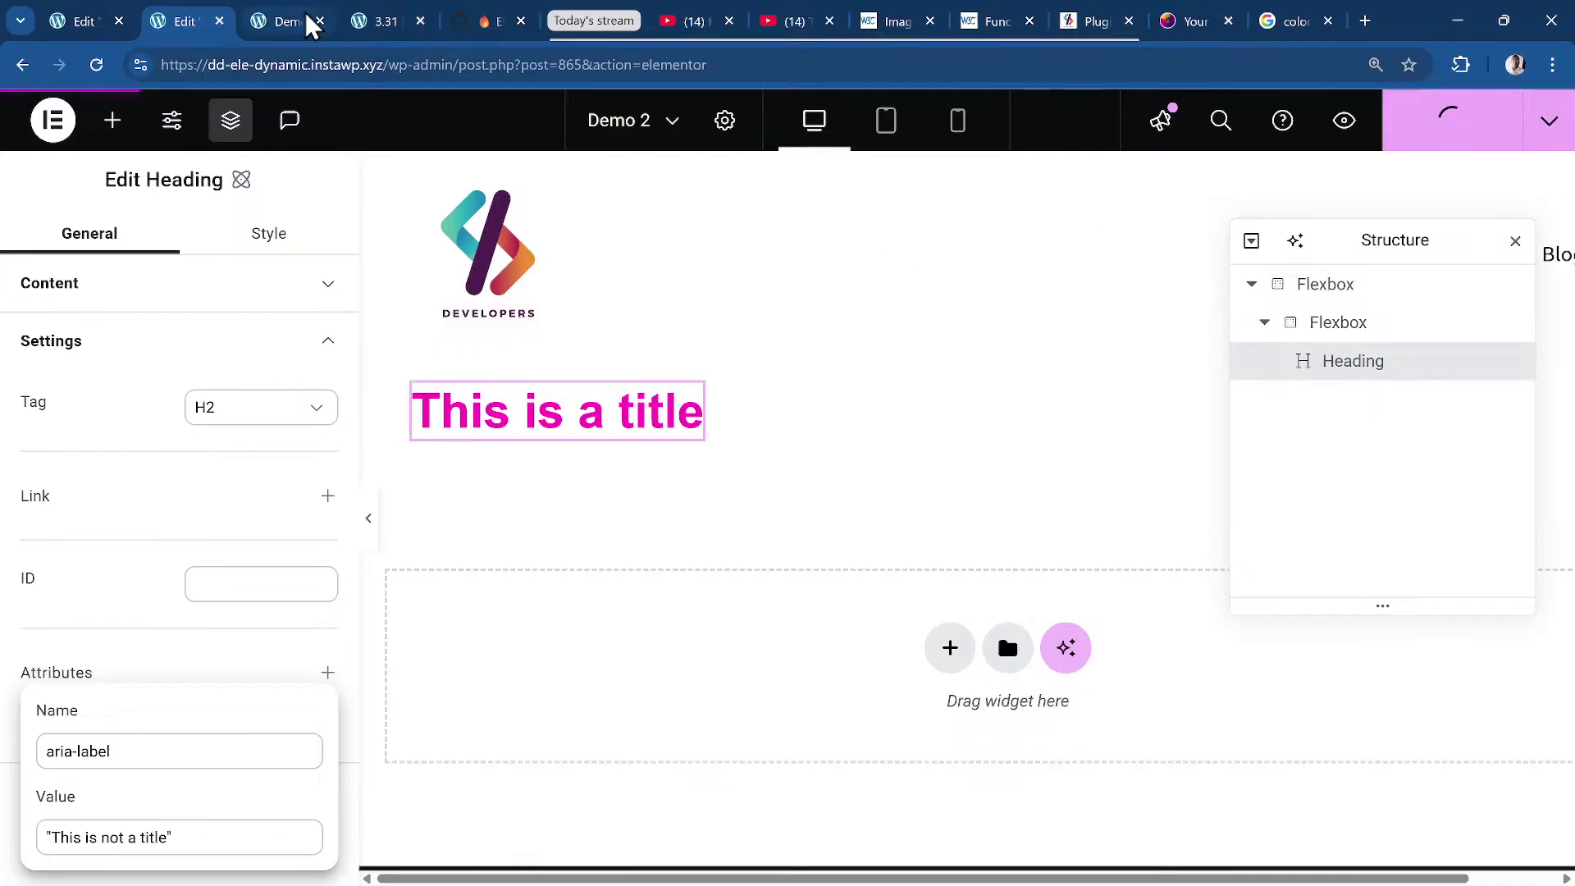
left_click(276, 20)
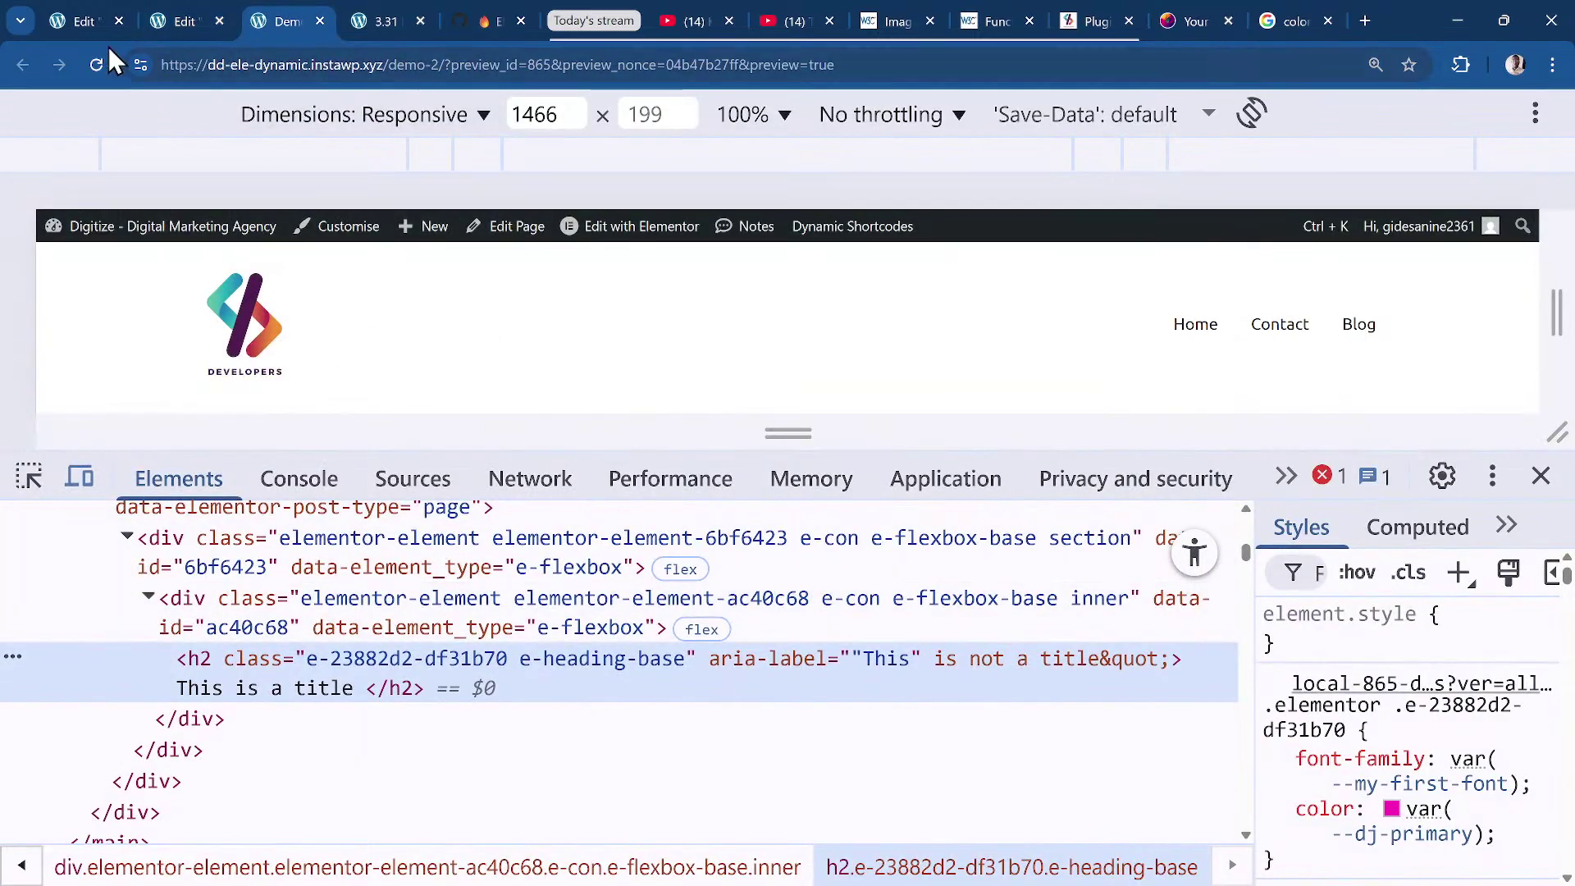
left_click(92, 64)
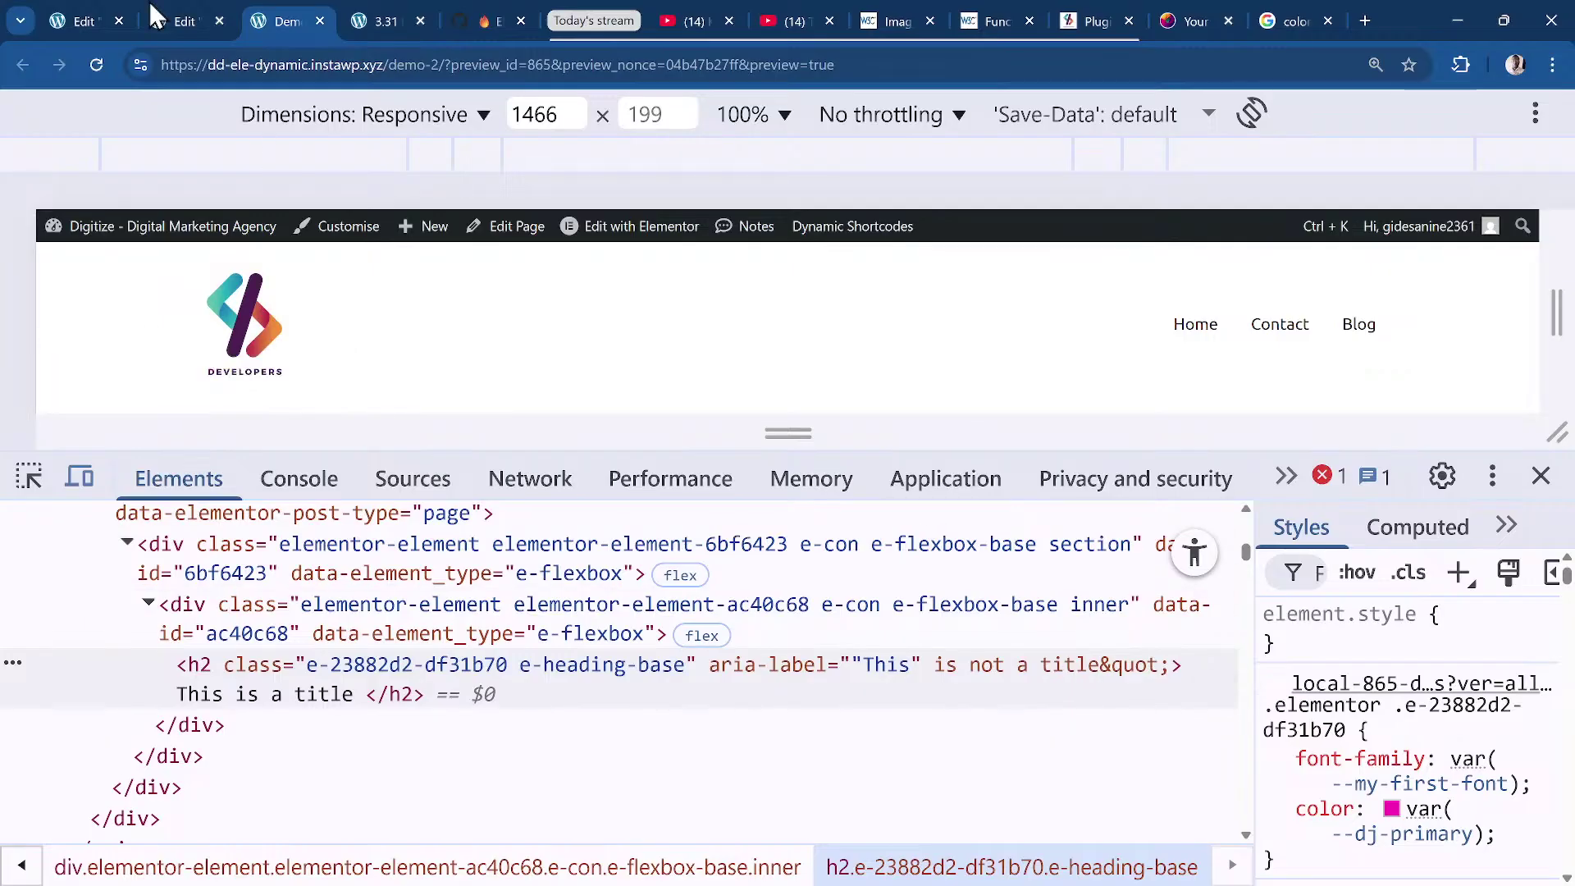
Replace the value of the Demo 2 heading's aria-label attribute with the Post Title dynamic tag.
left_click(182, 21)
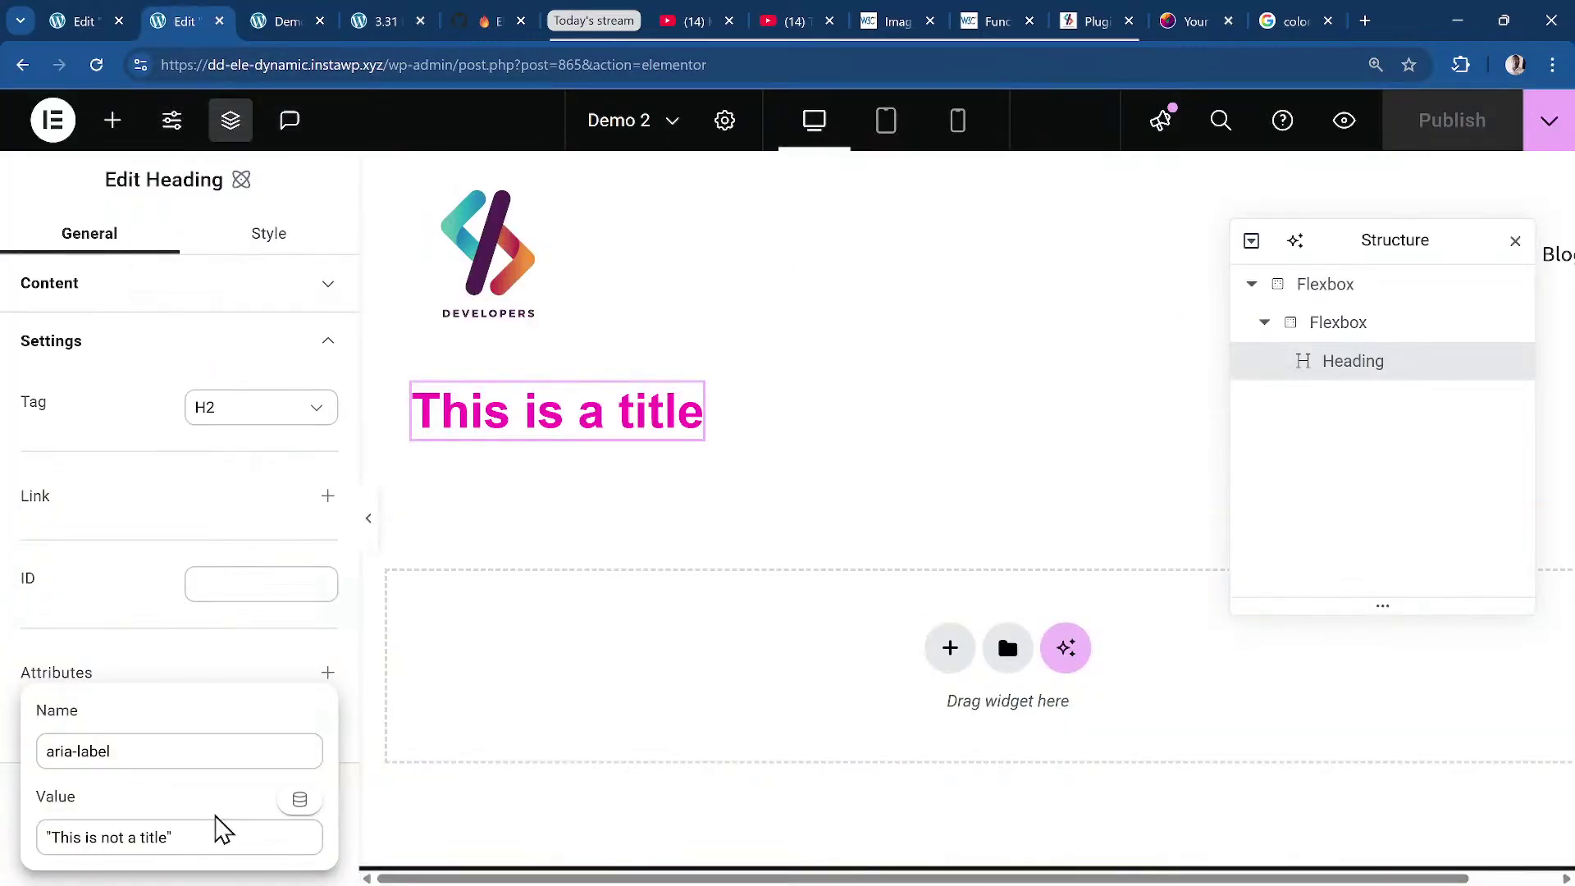
left_click(246, 834)
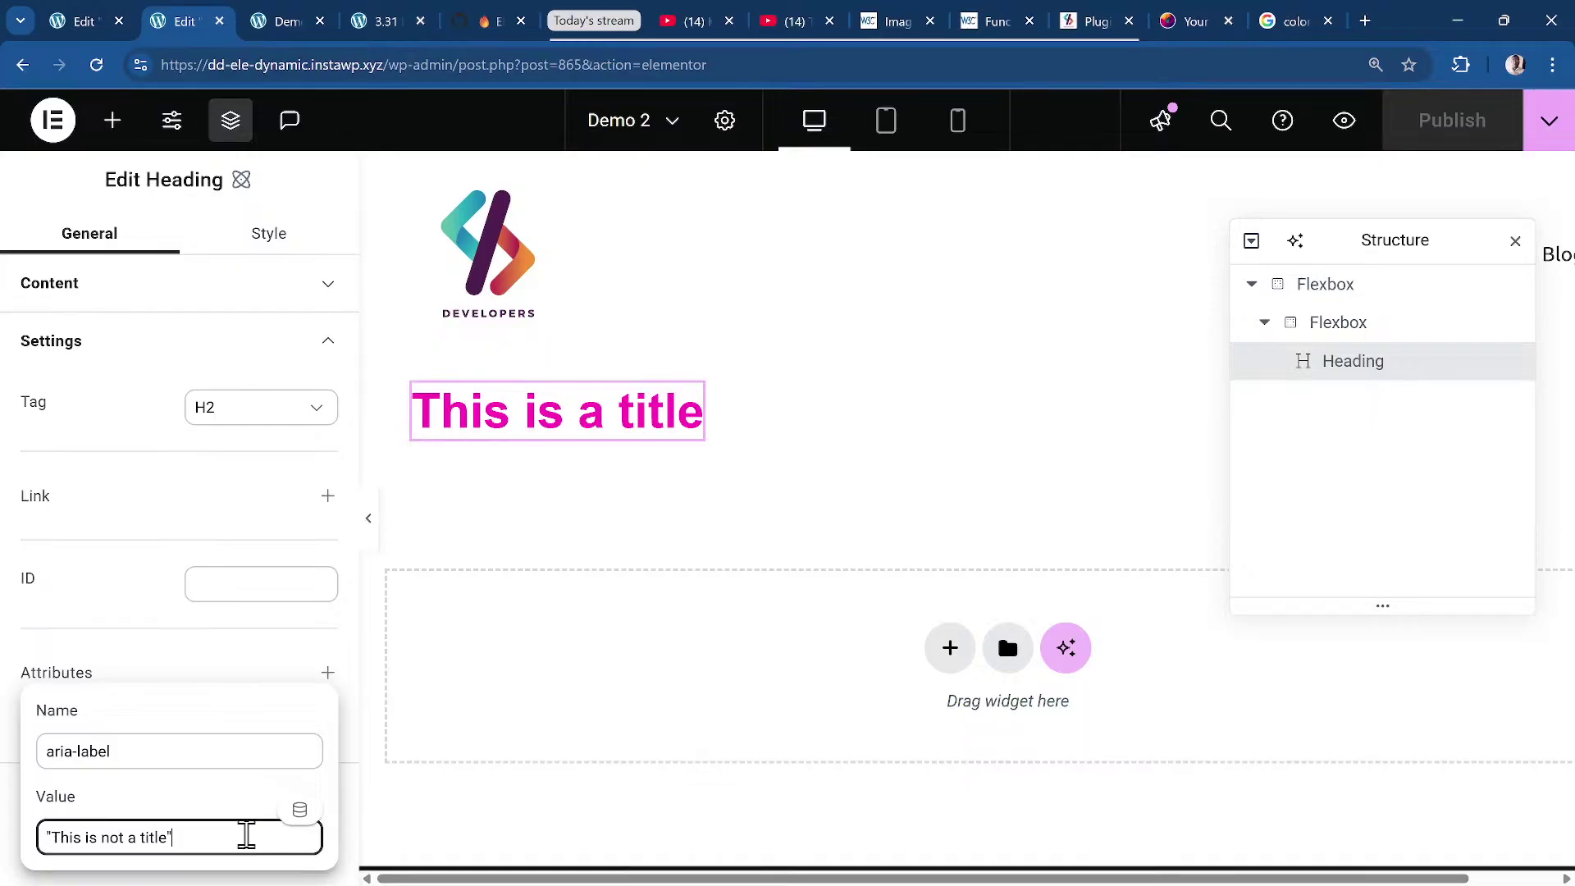
key("ctrl+a")
key("BackSpace")
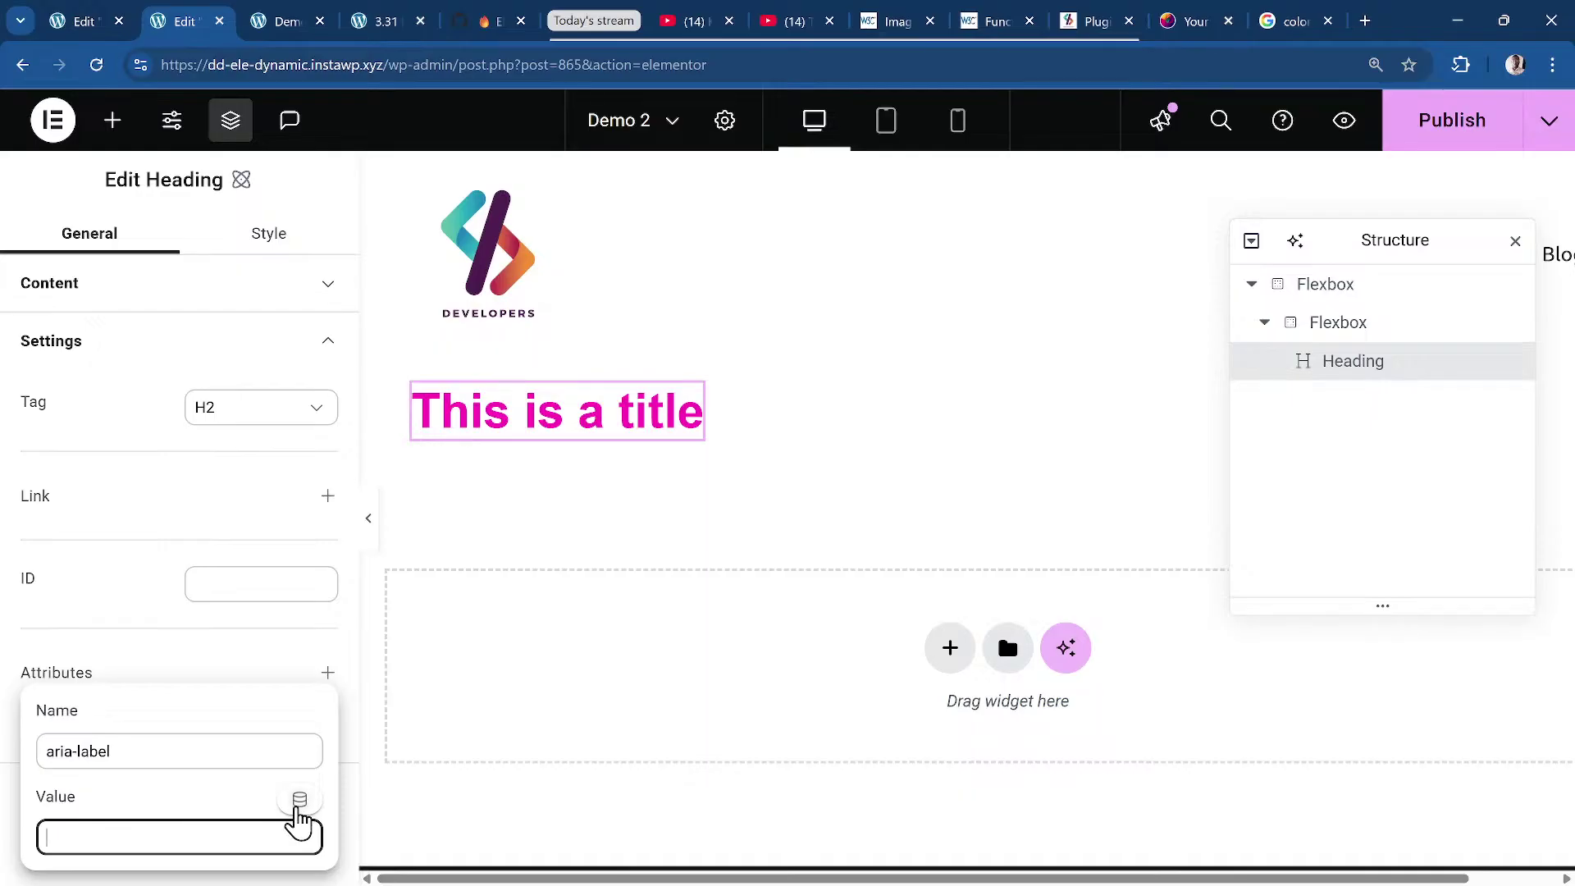
left_click(297, 806)
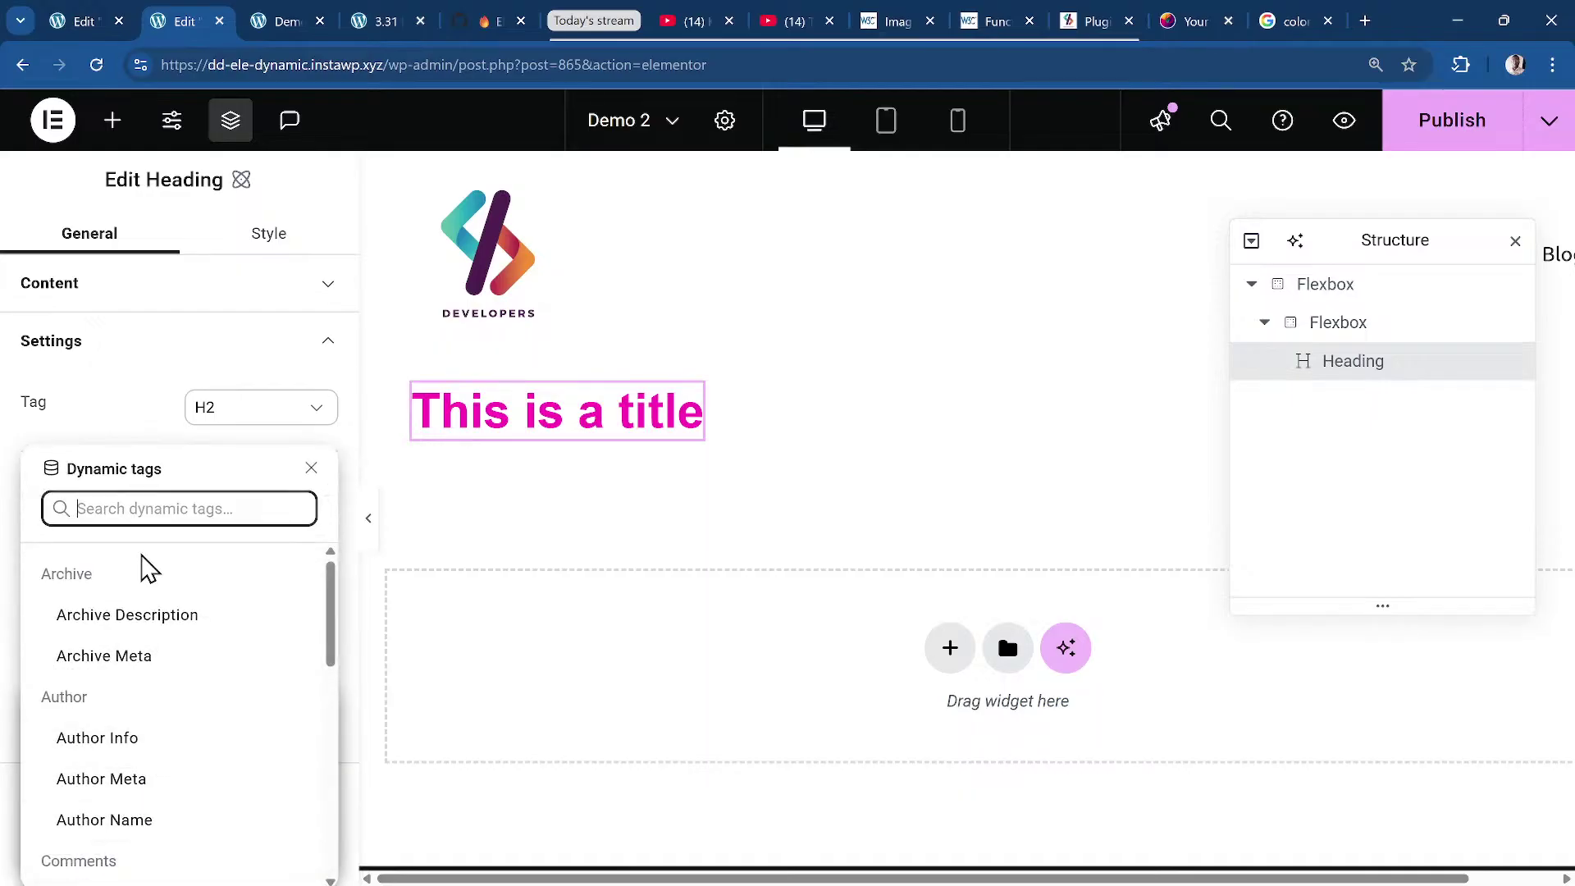
type("title")
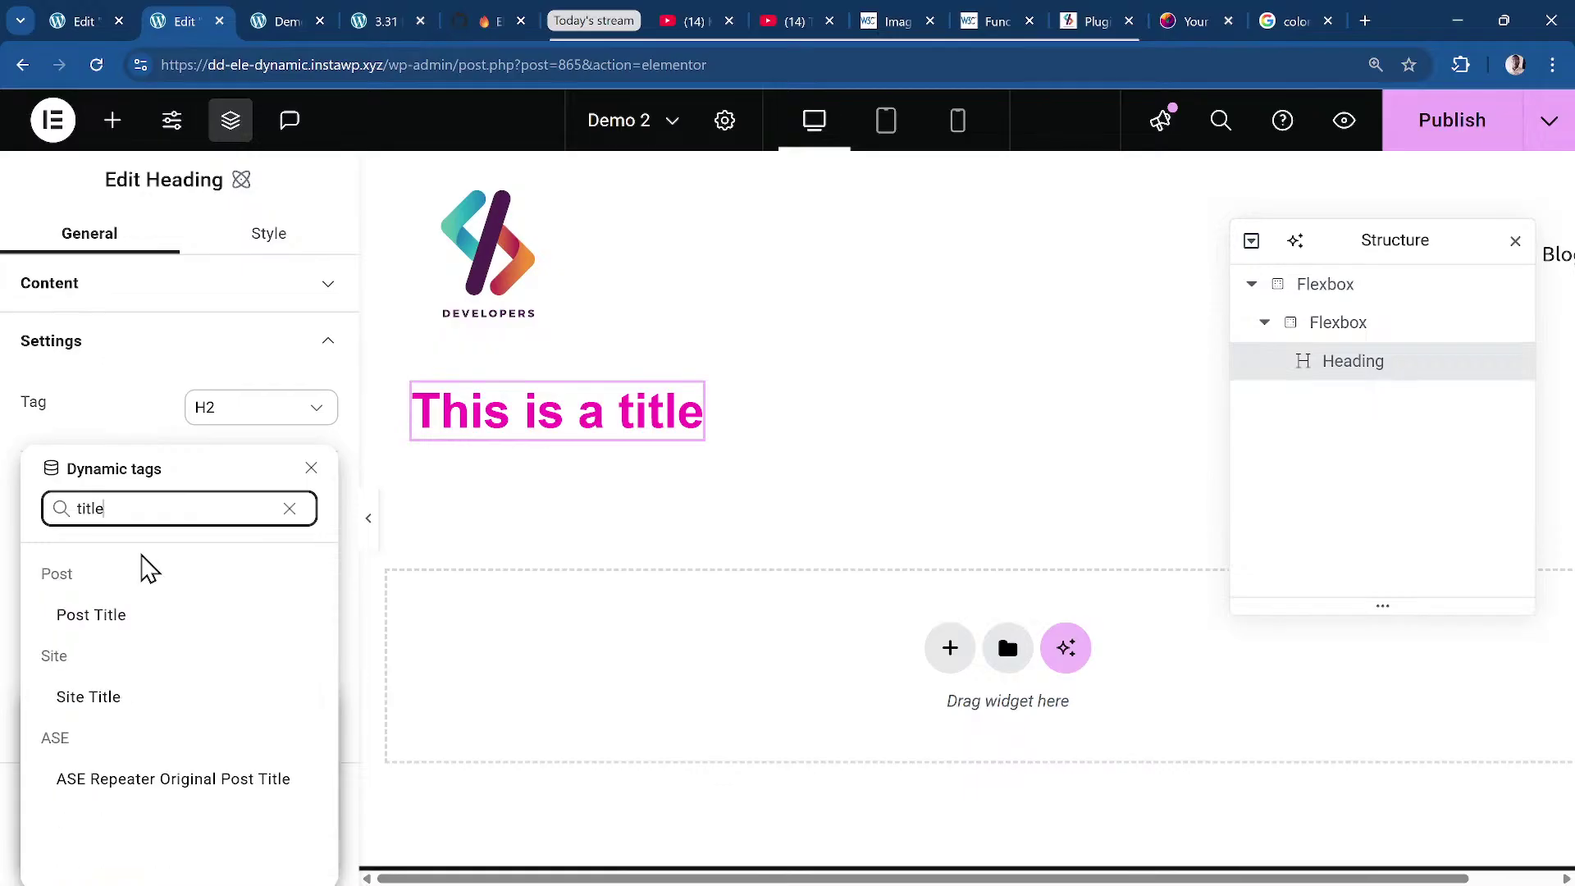
left_click(167, 619)
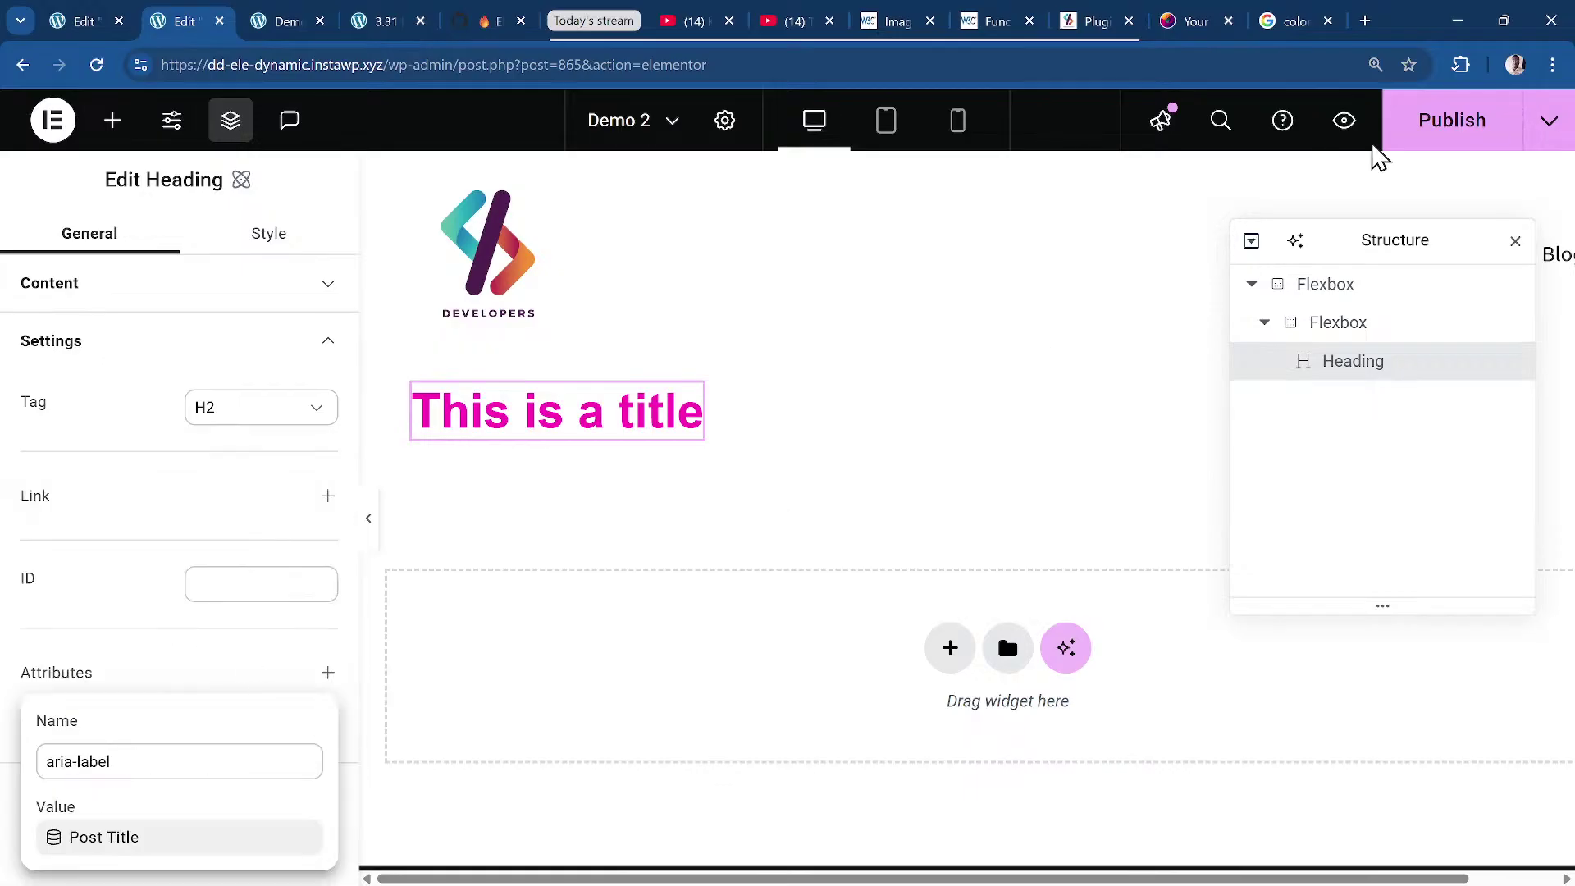
Publish the Demo 2 page and compare the heading's aria-label in the preview markup with the page title in the editor.
left_click(1475, 128)
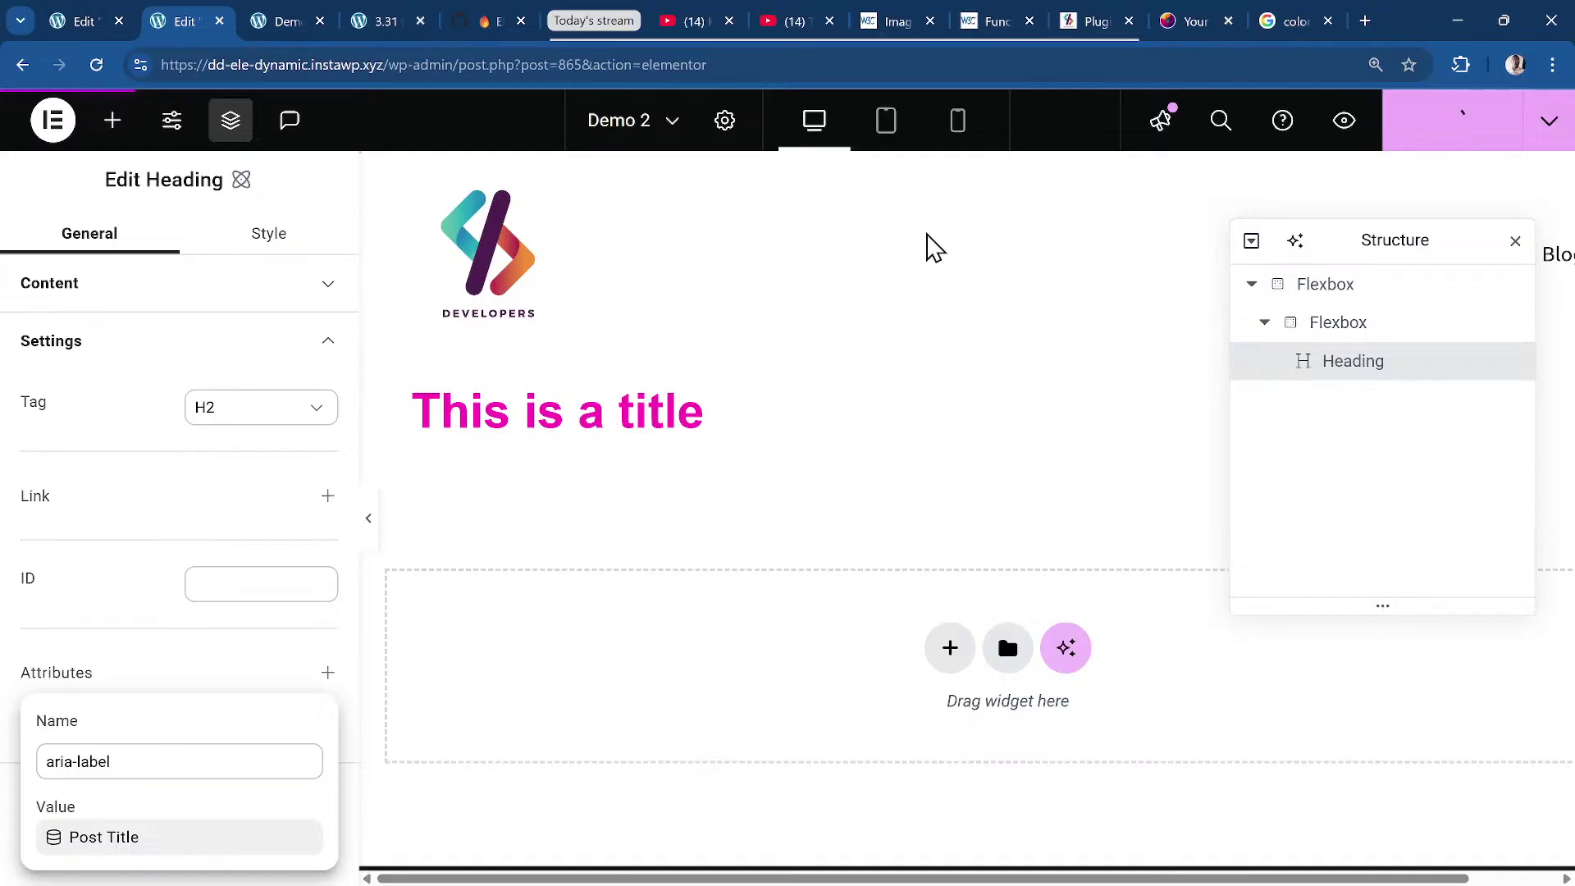
left_click(275, 21)
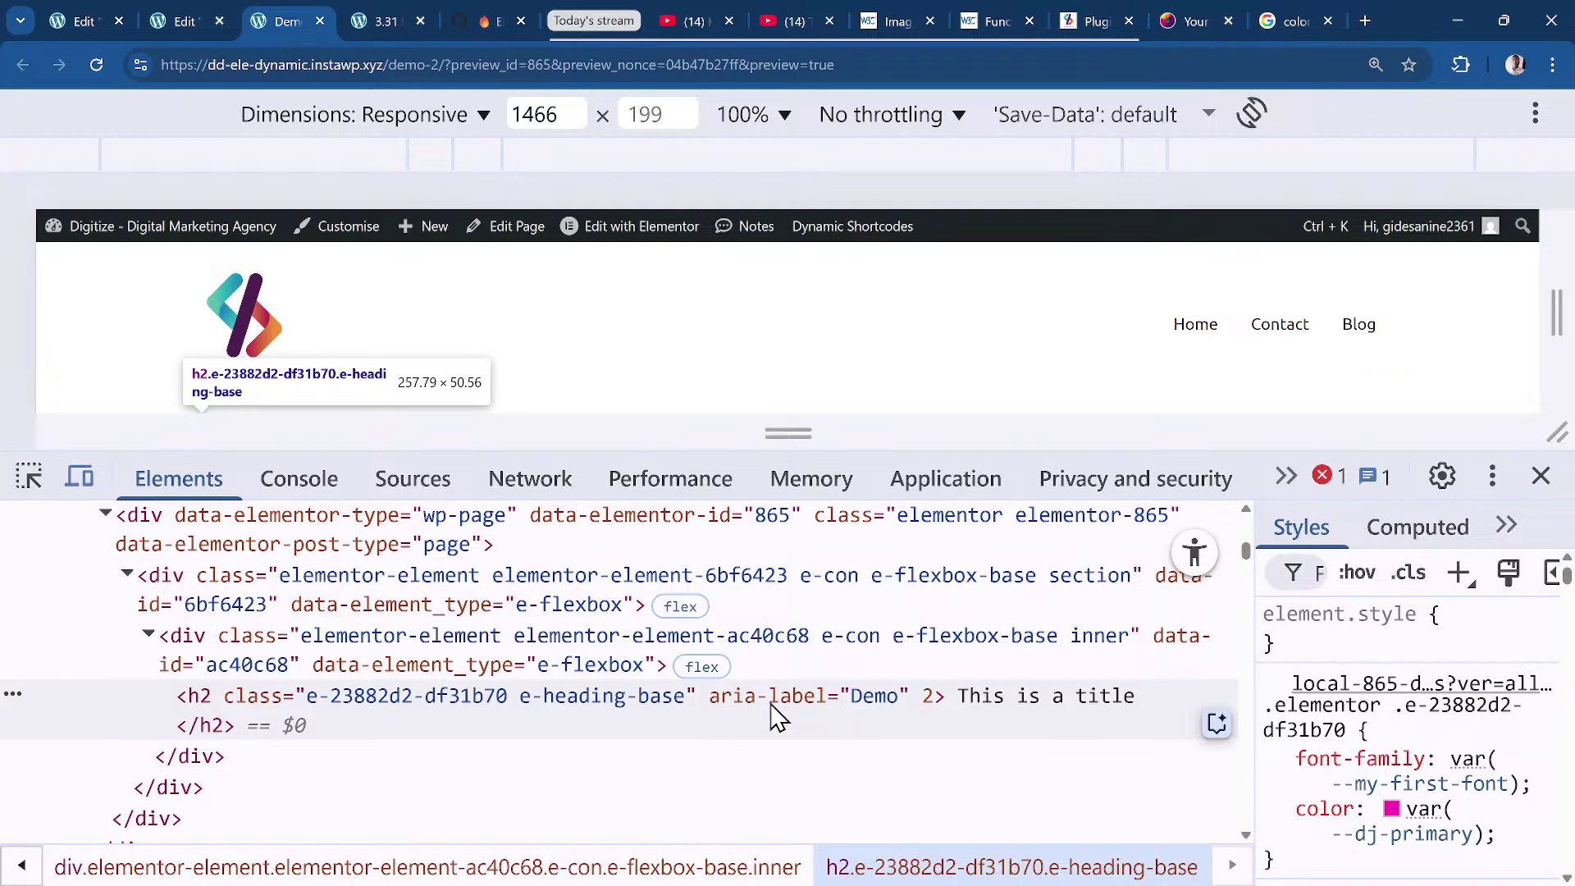
left_click(189, 20)
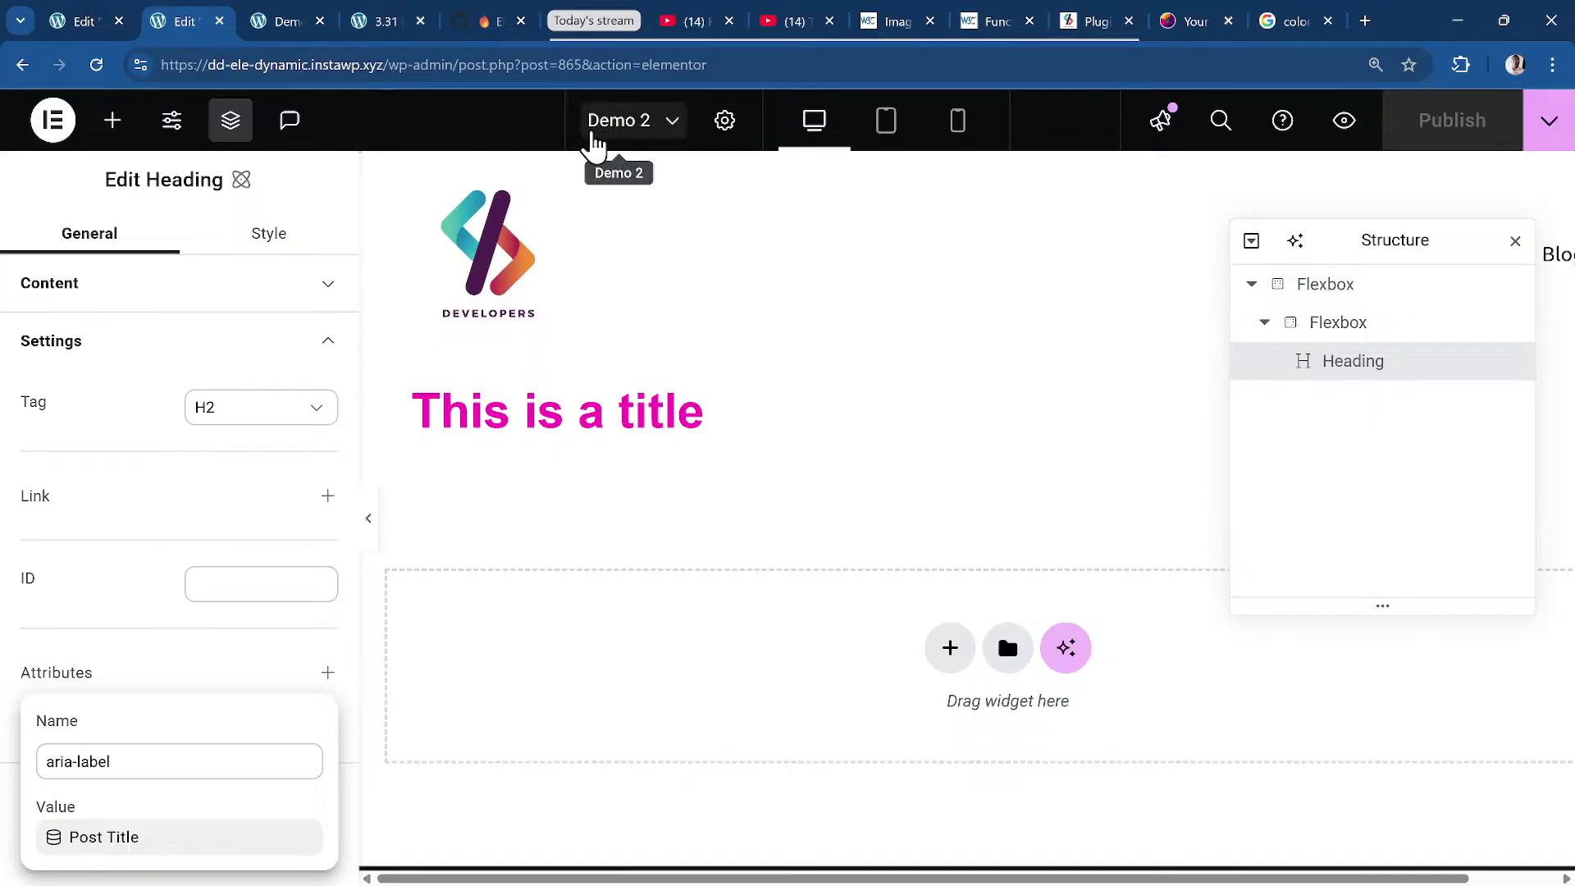
mouse_move(279, 830)
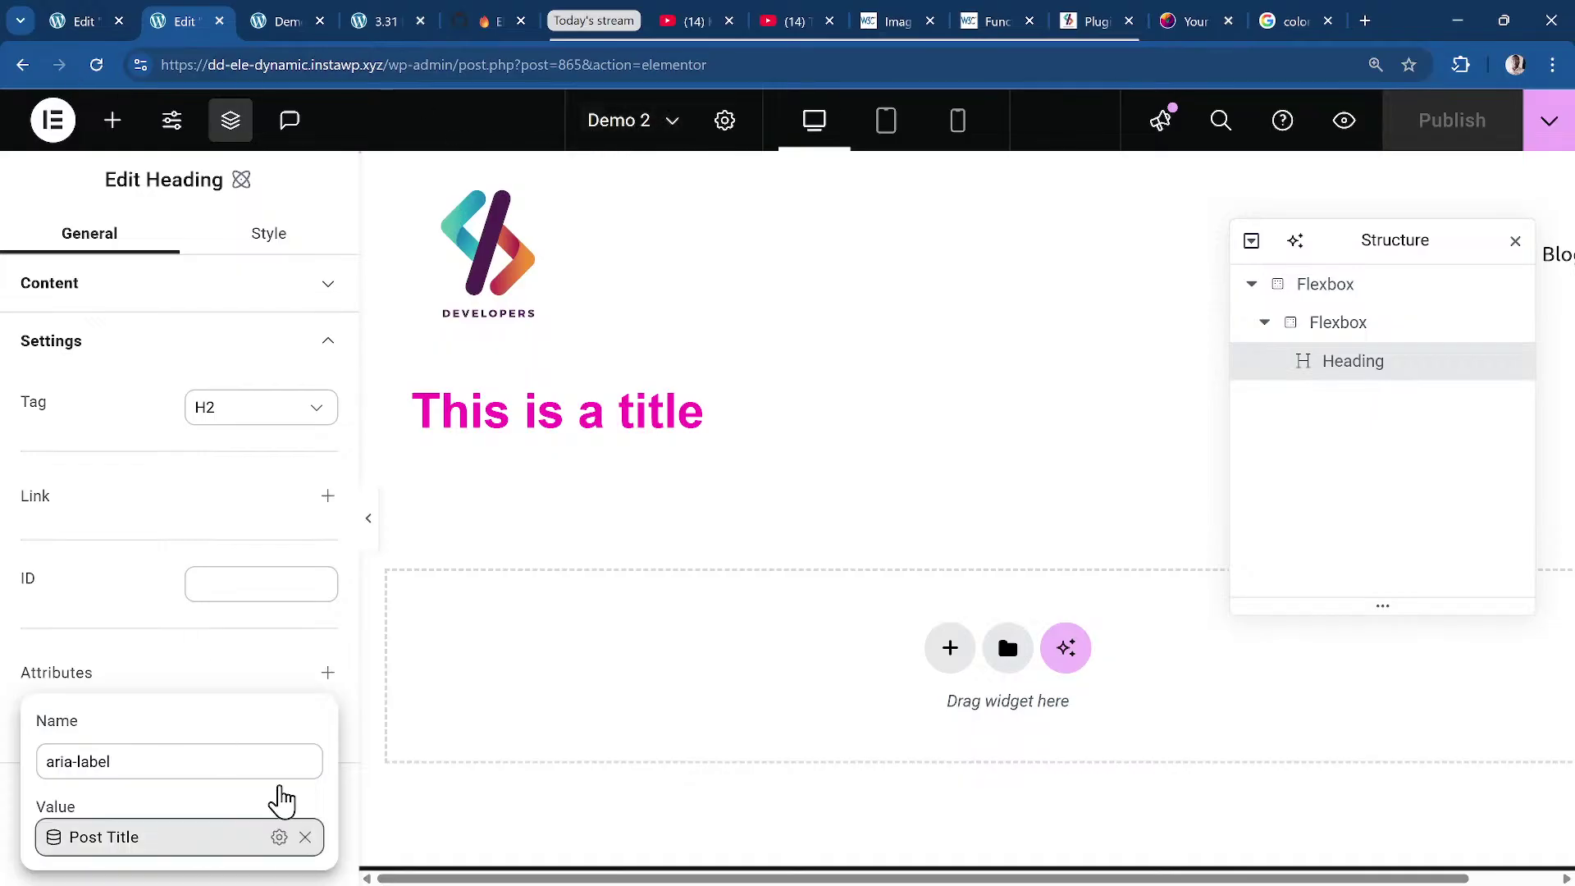
left_click(246, 20)
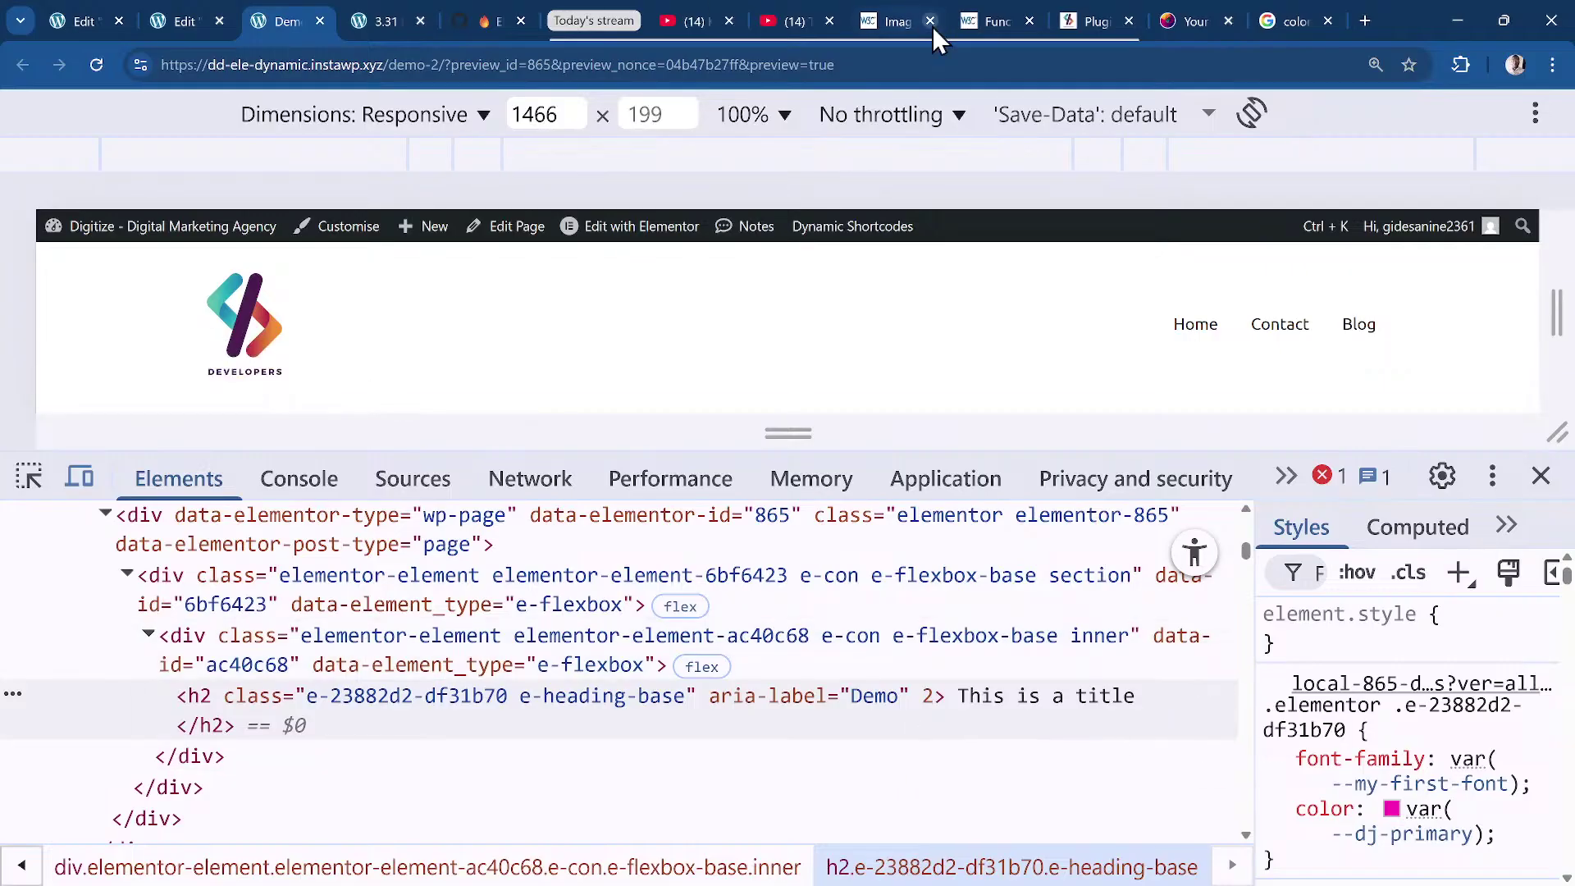
Reread the Attributes and Additional updates sections of the Elementor v3.31 Beta Release discussion and search it for "filter".
left_click(502, 15)
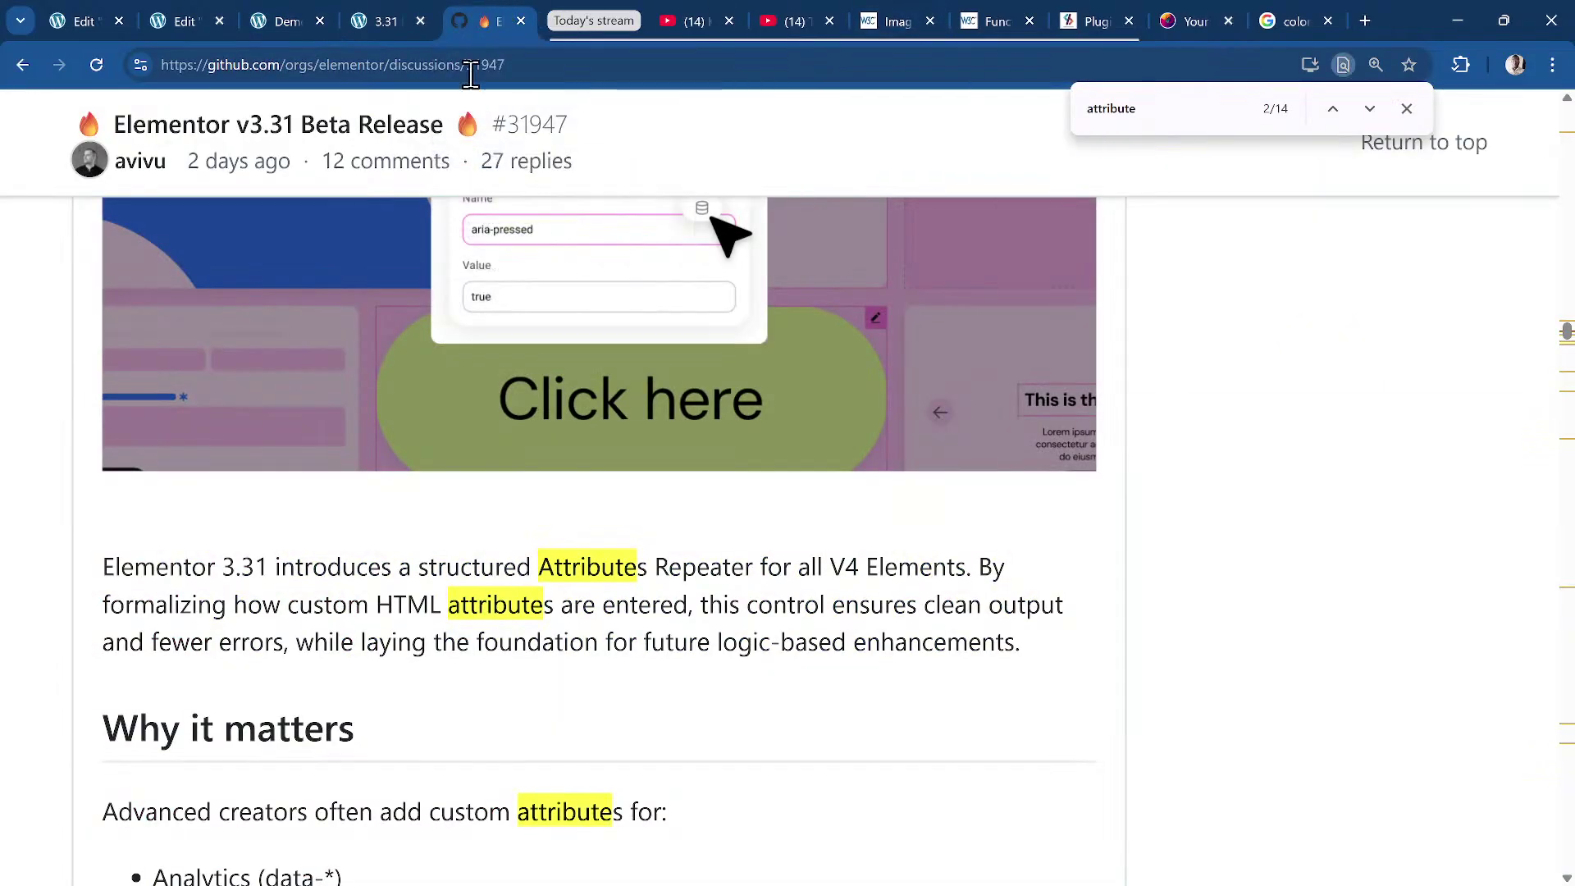
scroll(685, 334, "up", 3)
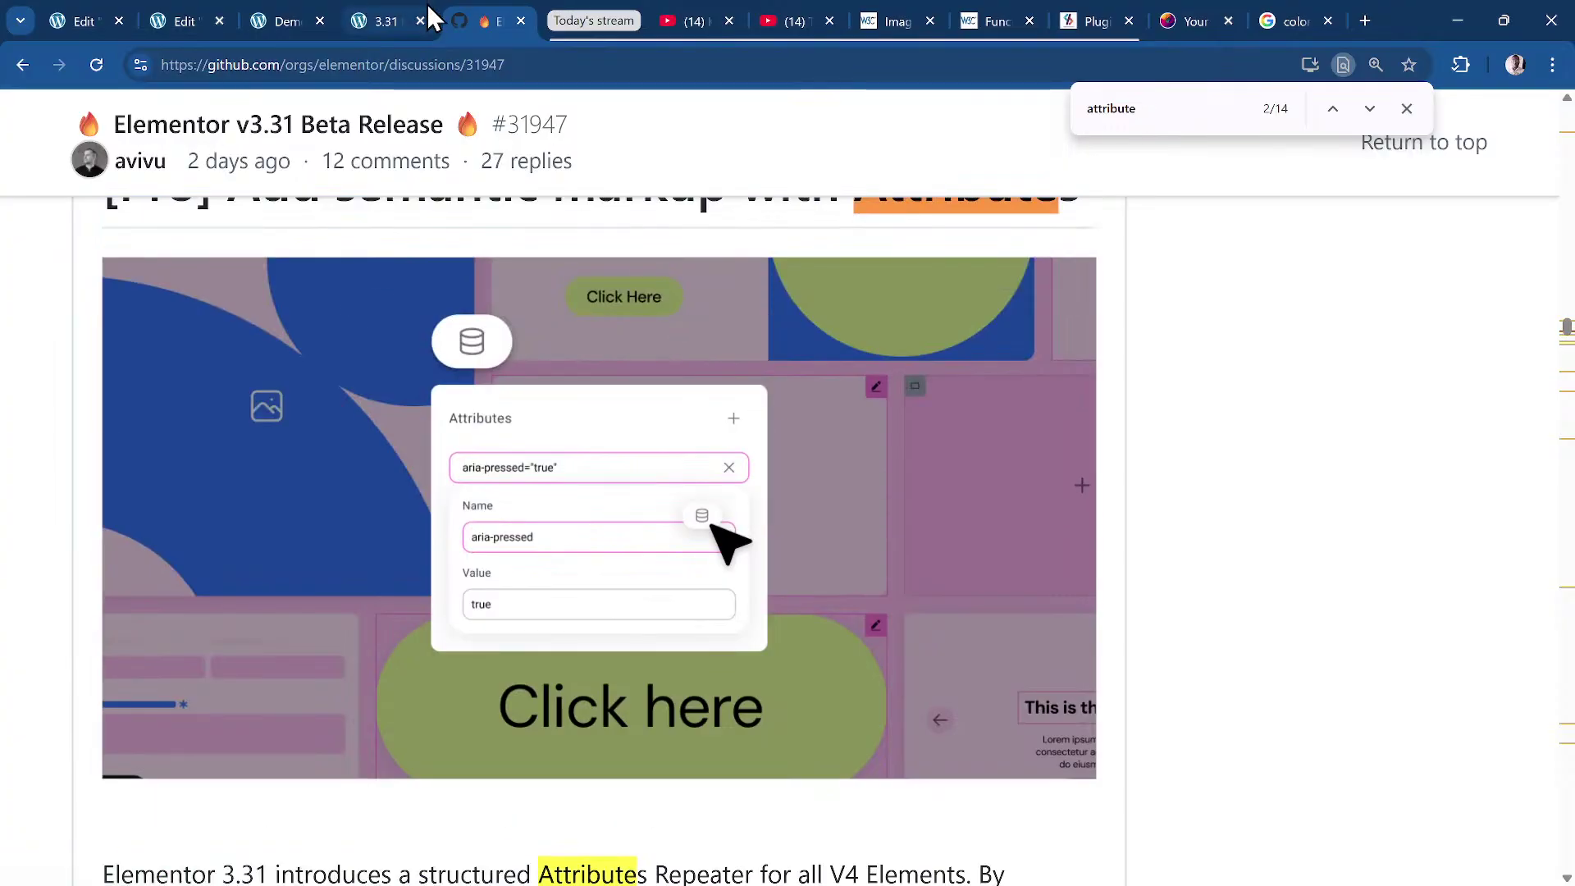
scroll(415, 288, "up", 5)
scroll(410, 283, "down", 12)
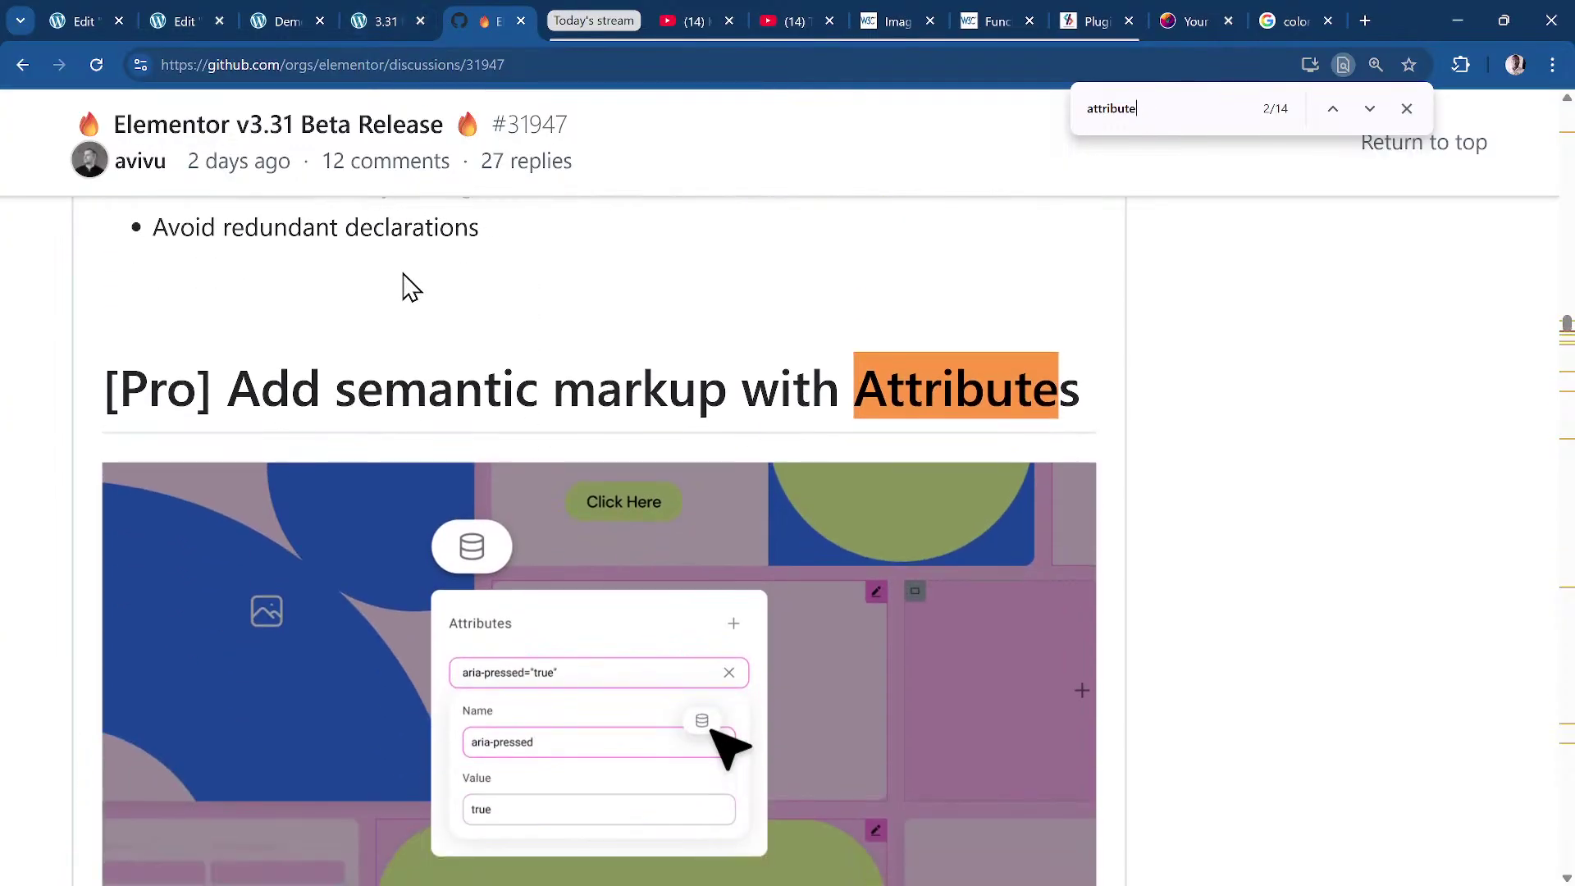
scroll(404, 277, "down", 9)
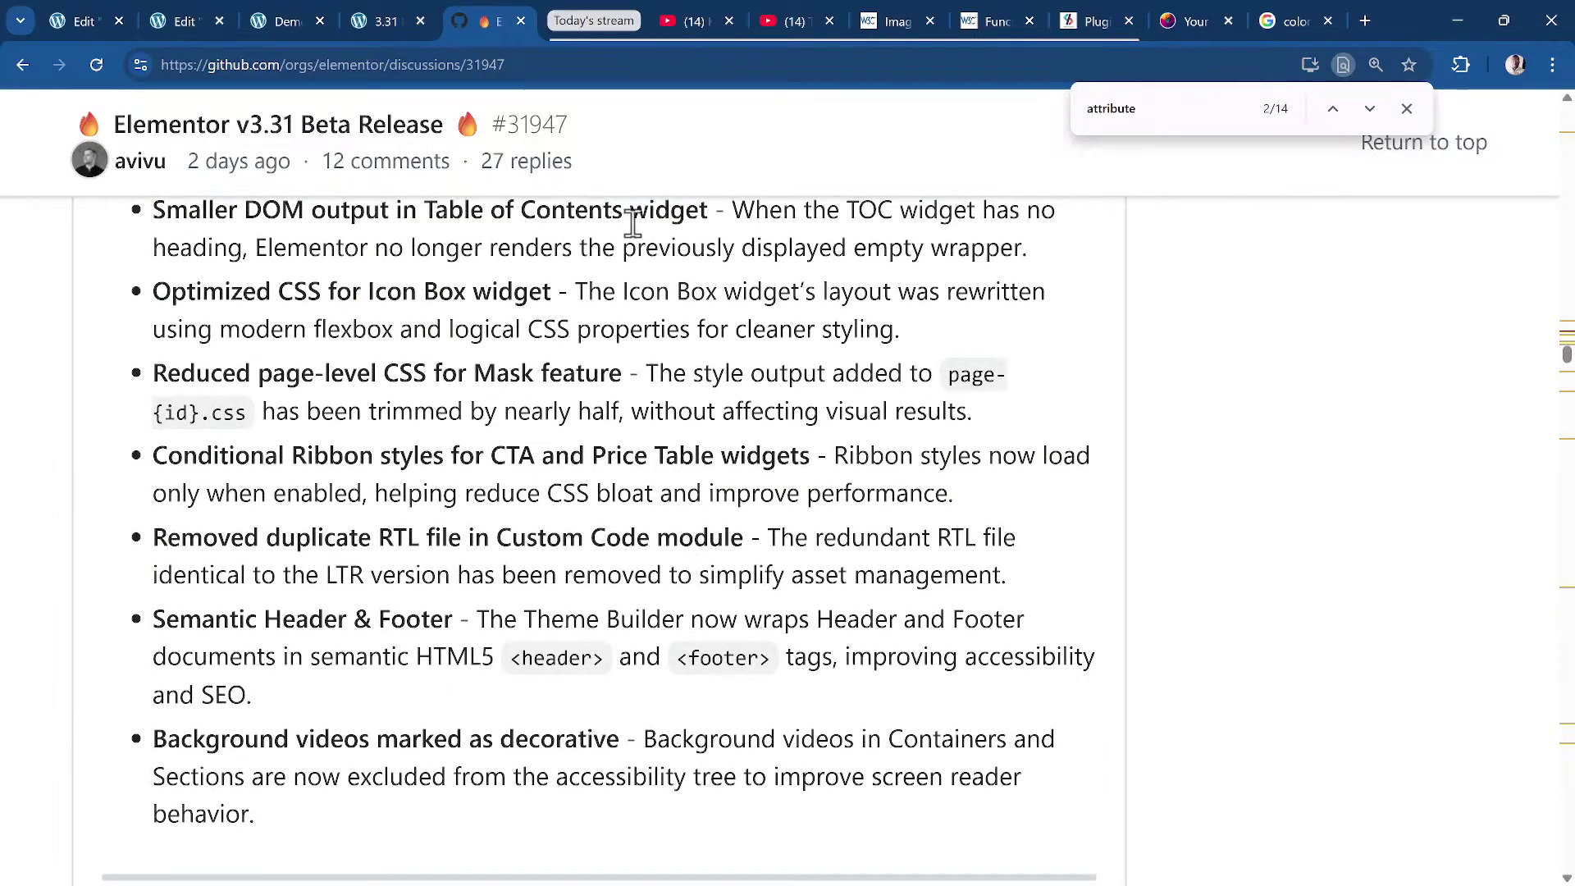
left_click(1407, 109)
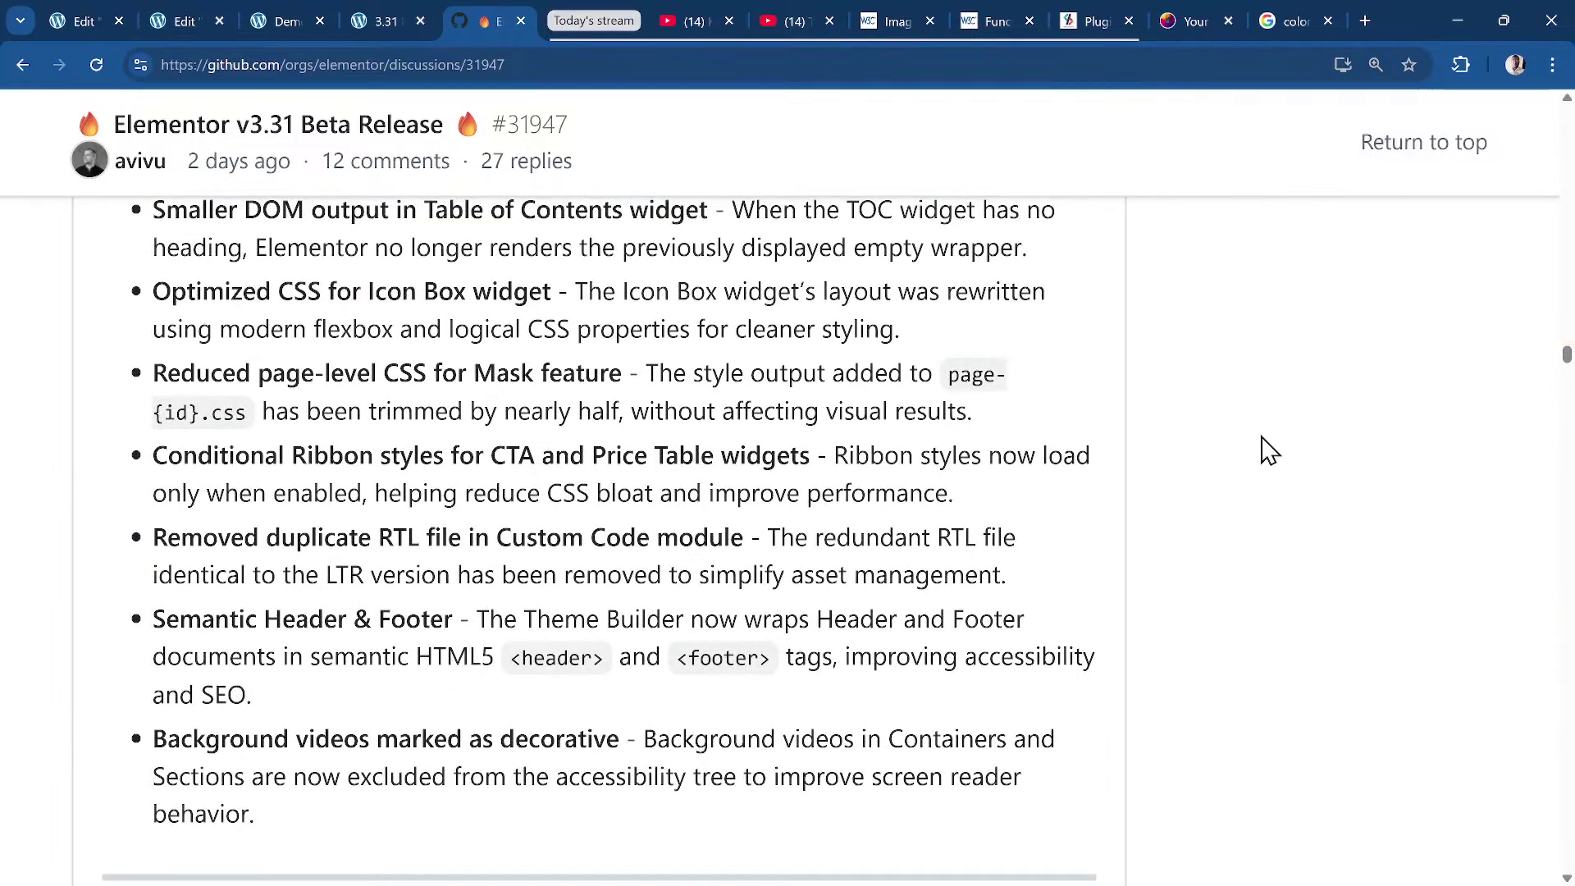
scroll(1263, 449, "up", 9)
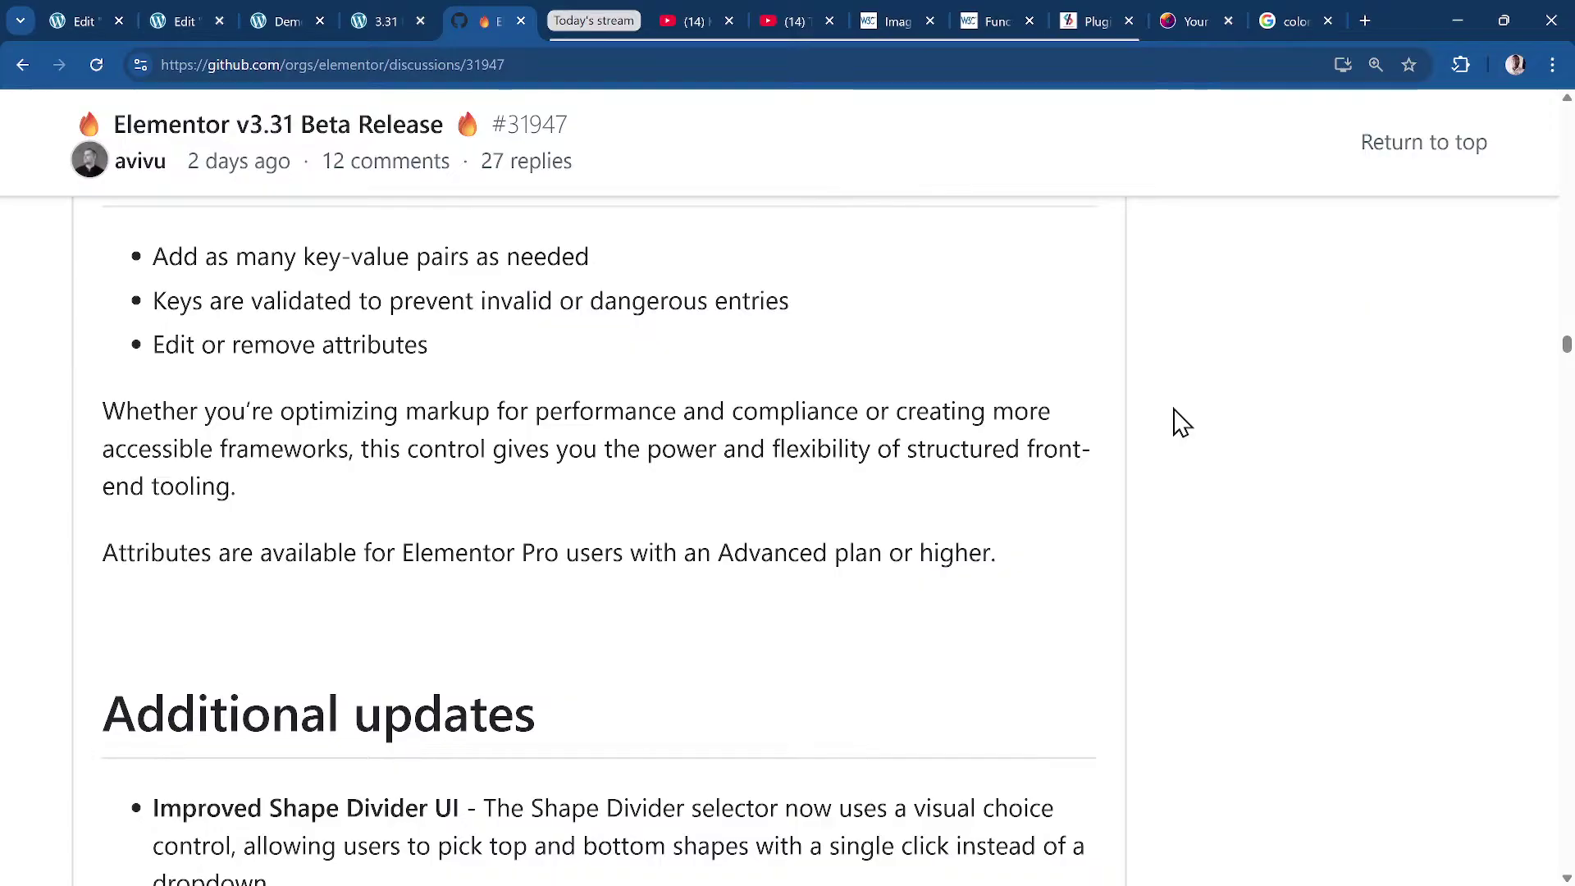
key("ctrl+f")
type("filter")
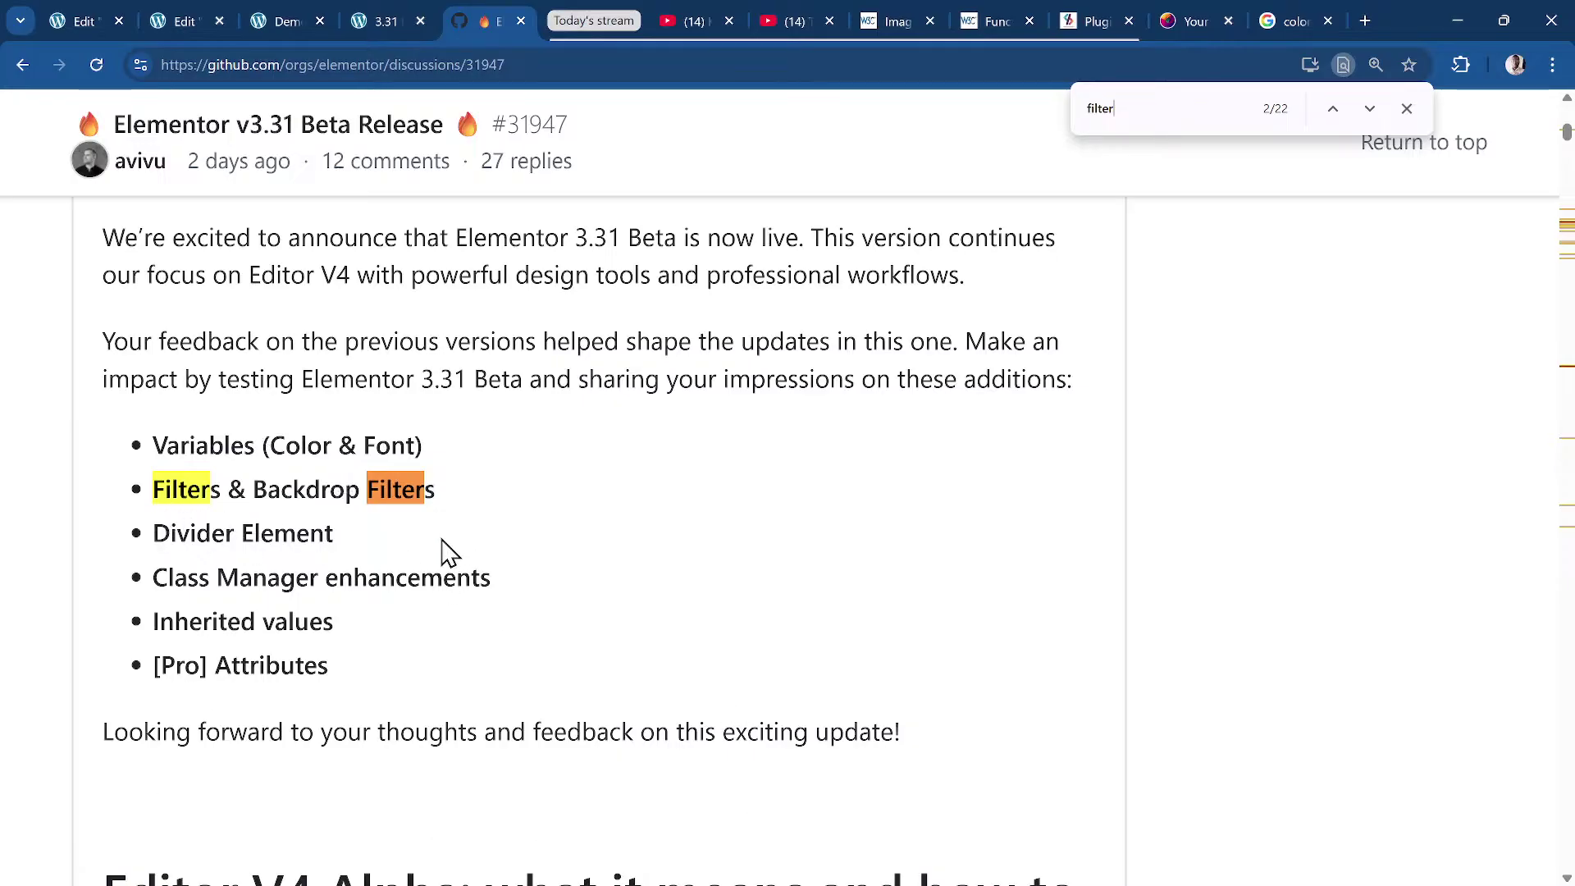
Add an atomic Image element after the heading inside the inner Flexbox of the Demo 2 page.
left_click(373, 15)
left_click(280, 20)
left_click(156, 18)
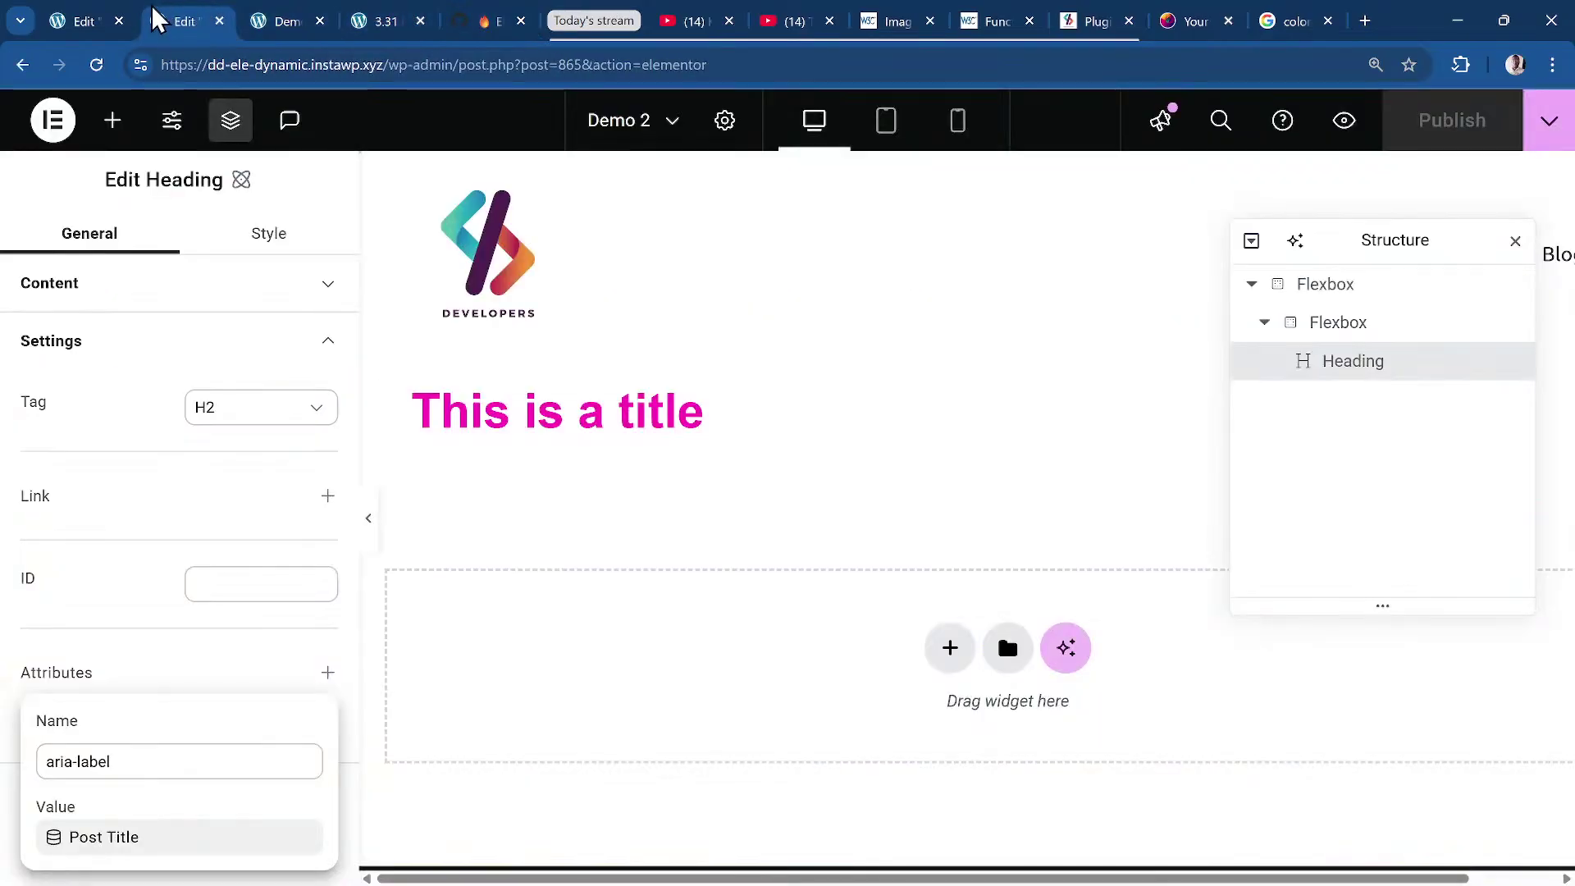
left_click(277, 255)
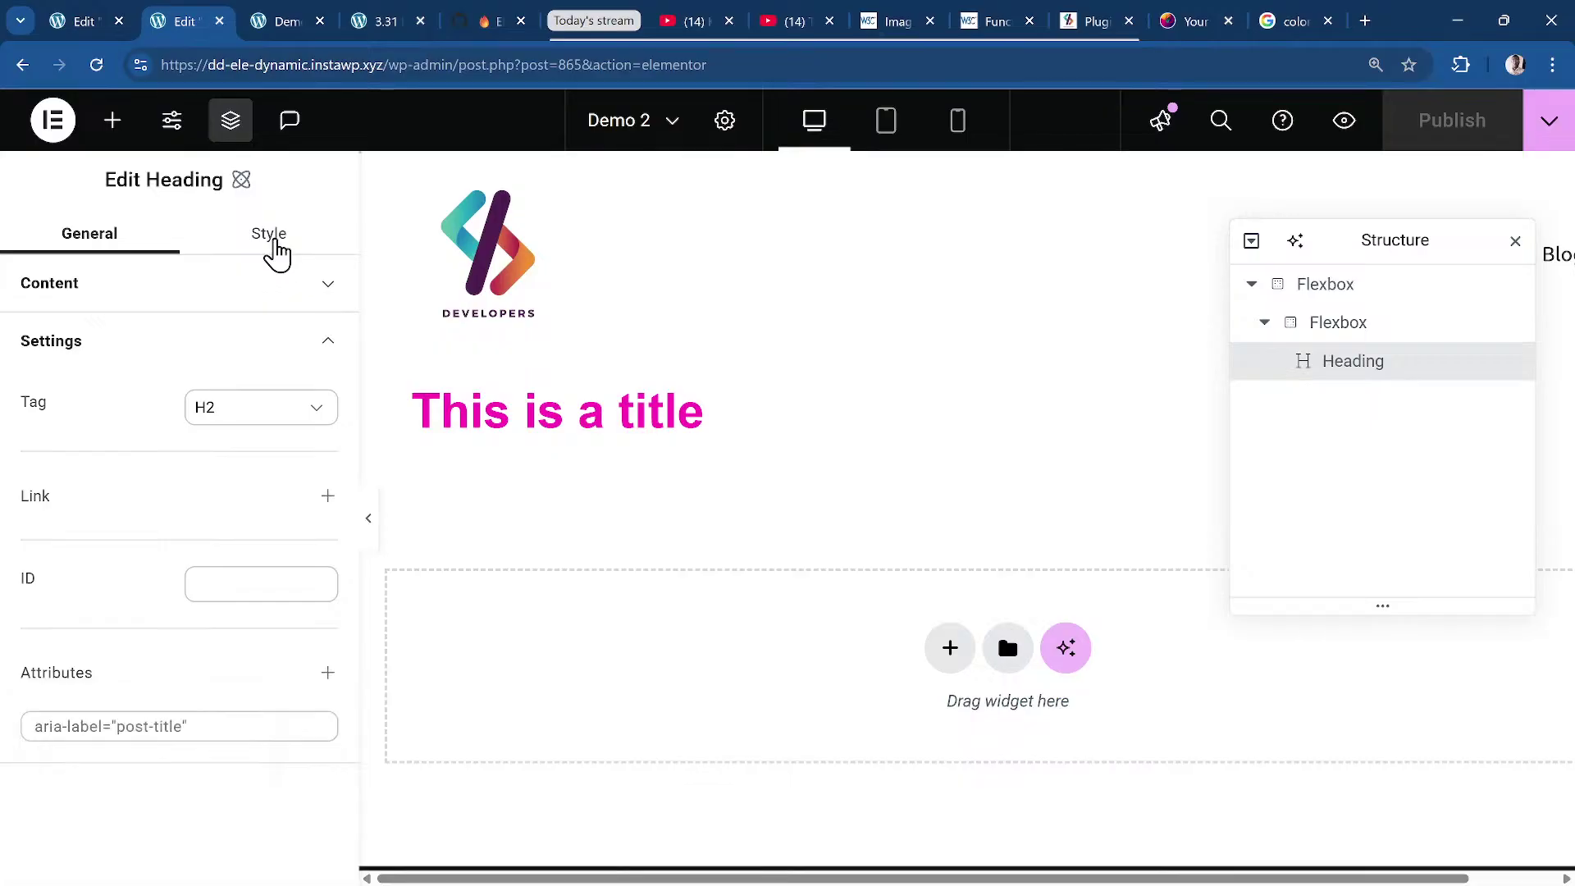
left_click(283, 242)
left_click(115, 125)
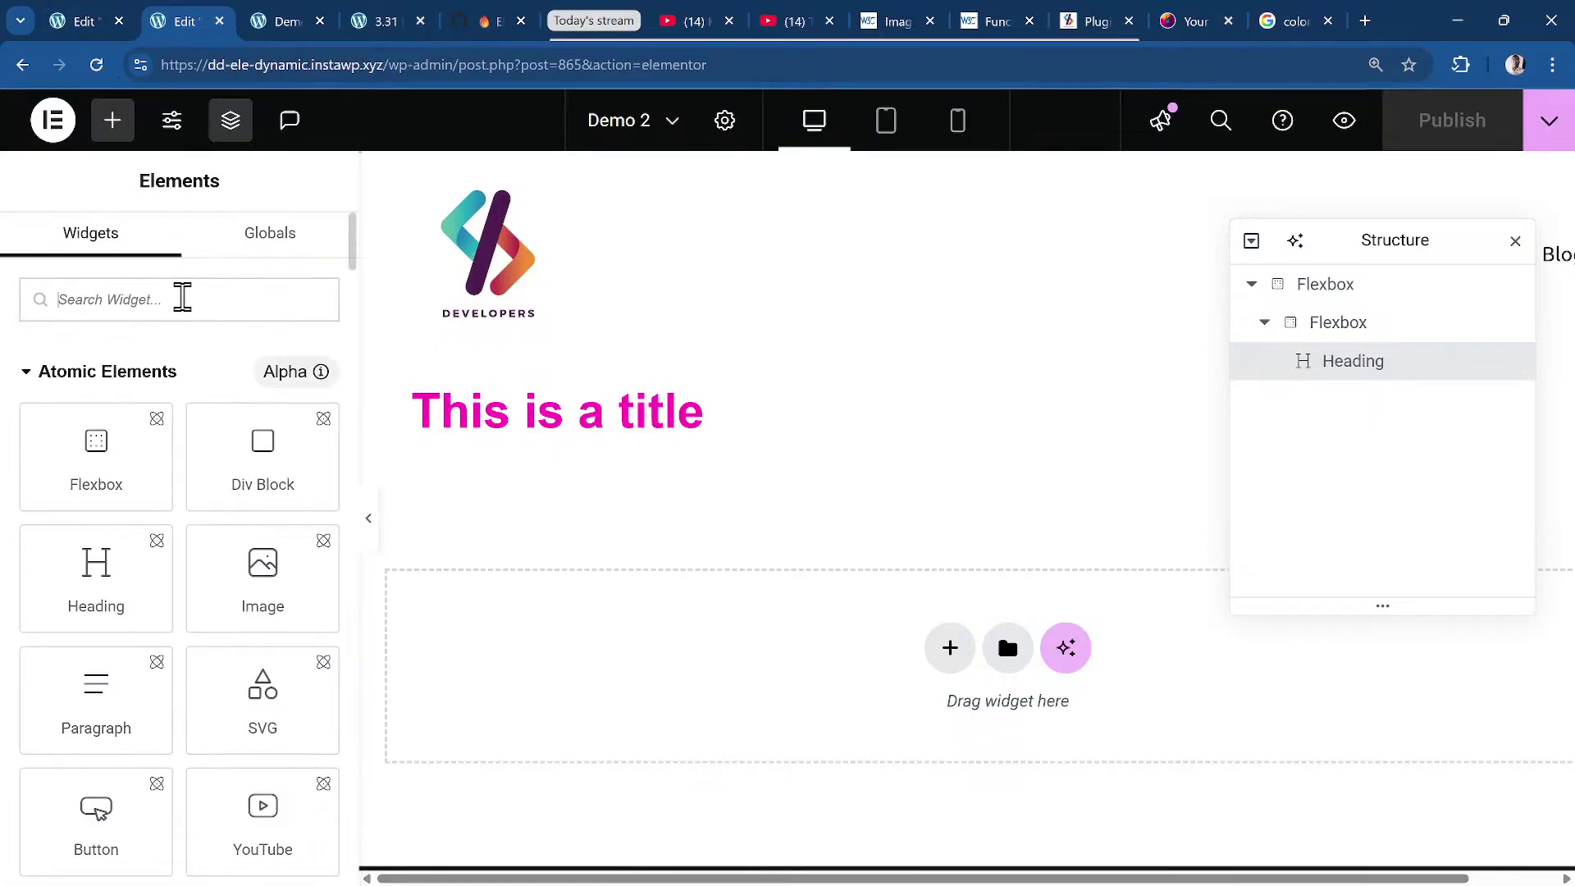
type("image")
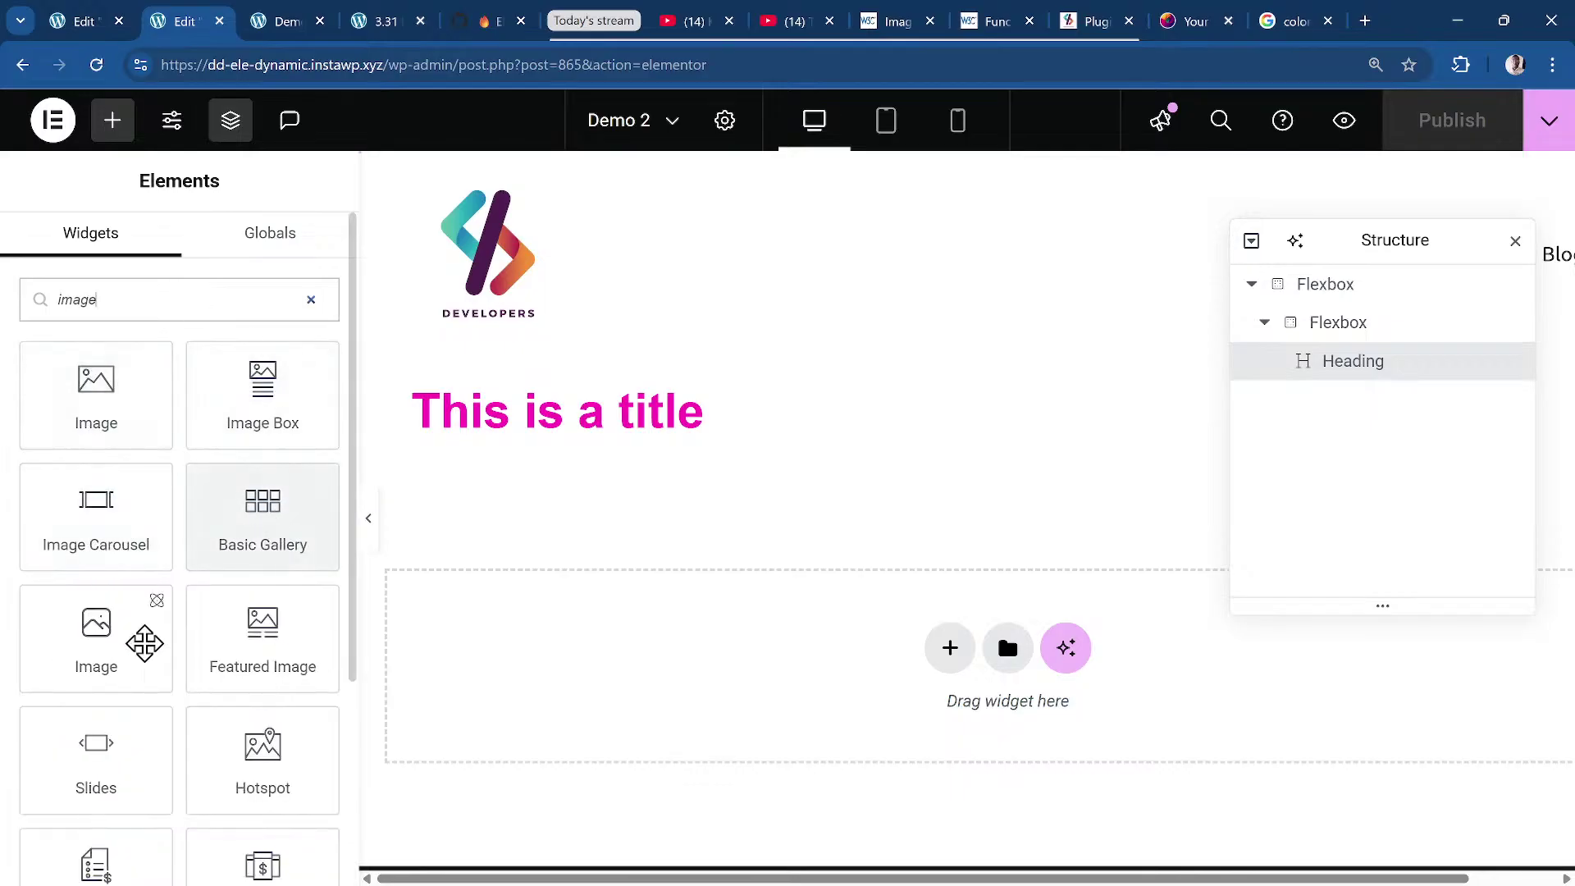
left_click_drag(144, 639, 635, 459)
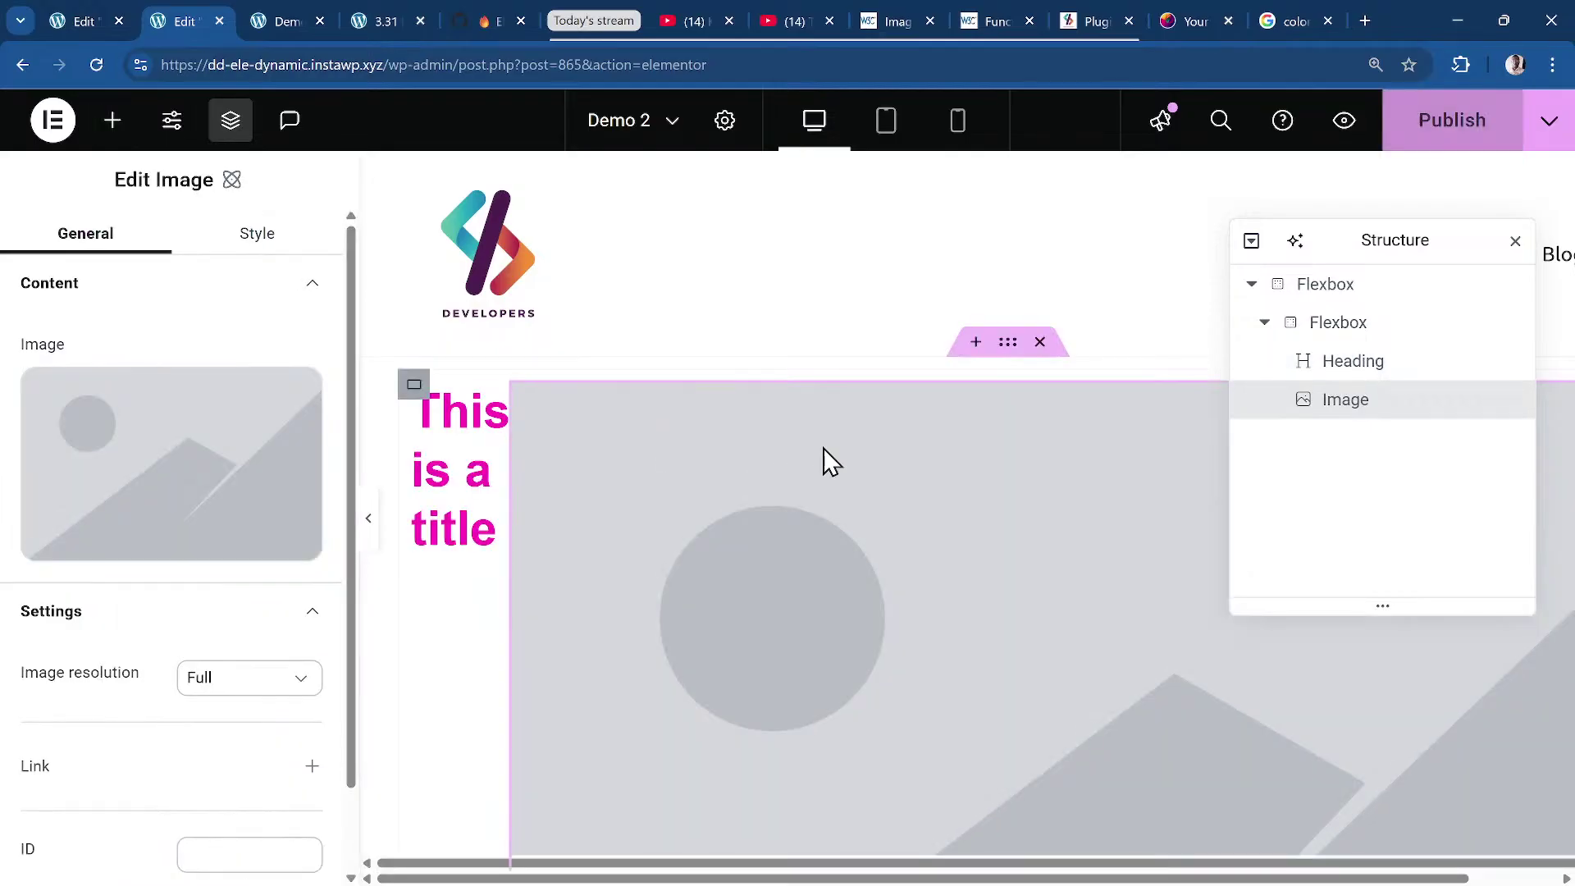
Set the inner Flexbox's layout direction to column in its local class.
left_click(1375, 328)
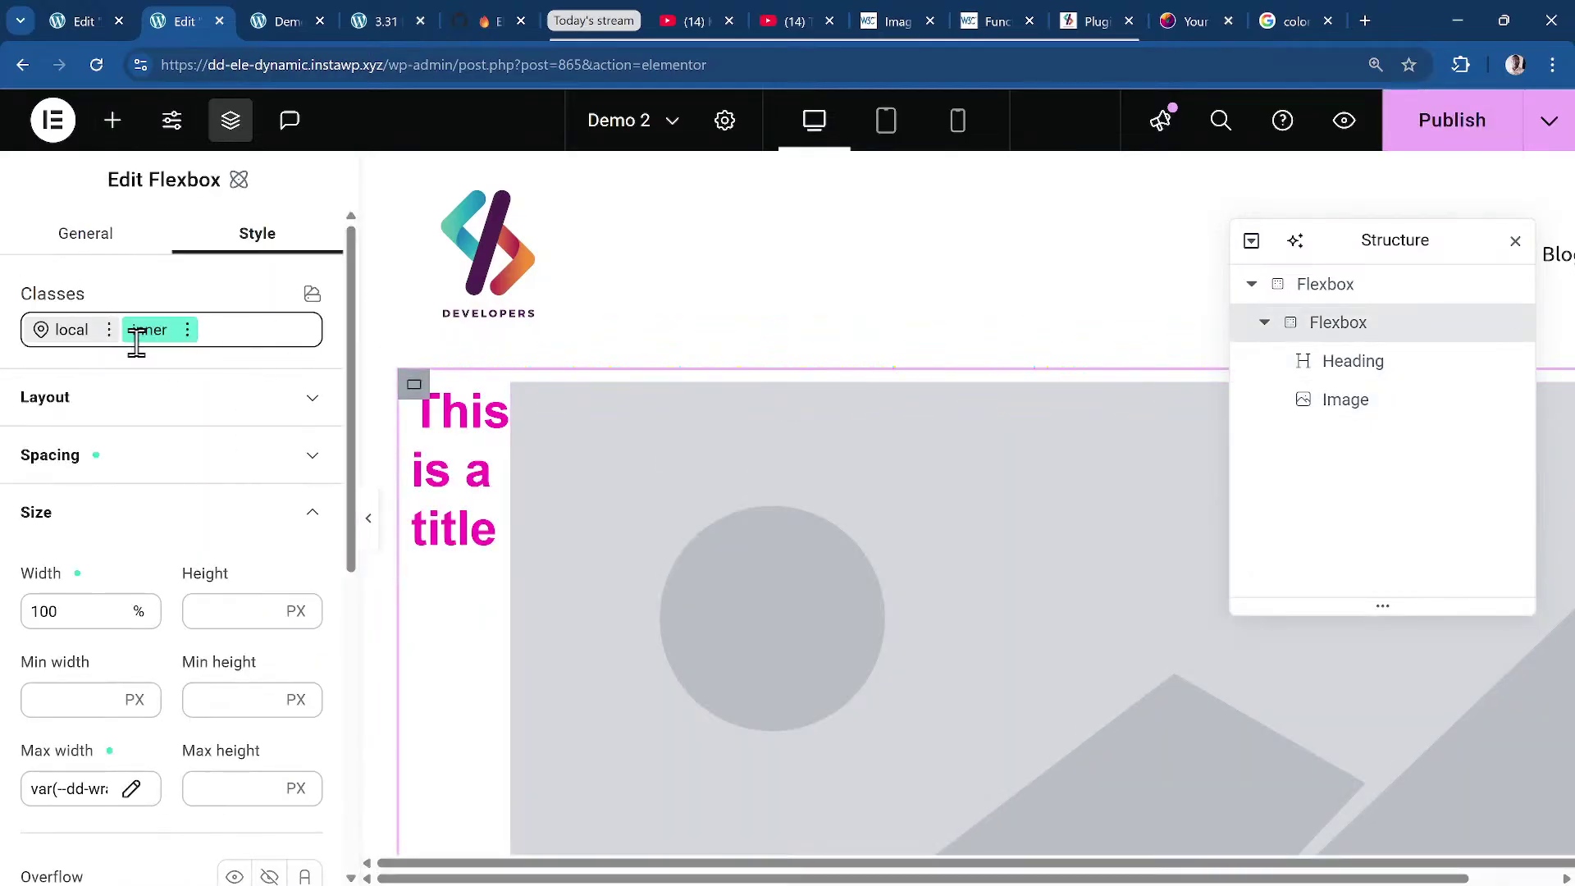
left_click(66, 329)
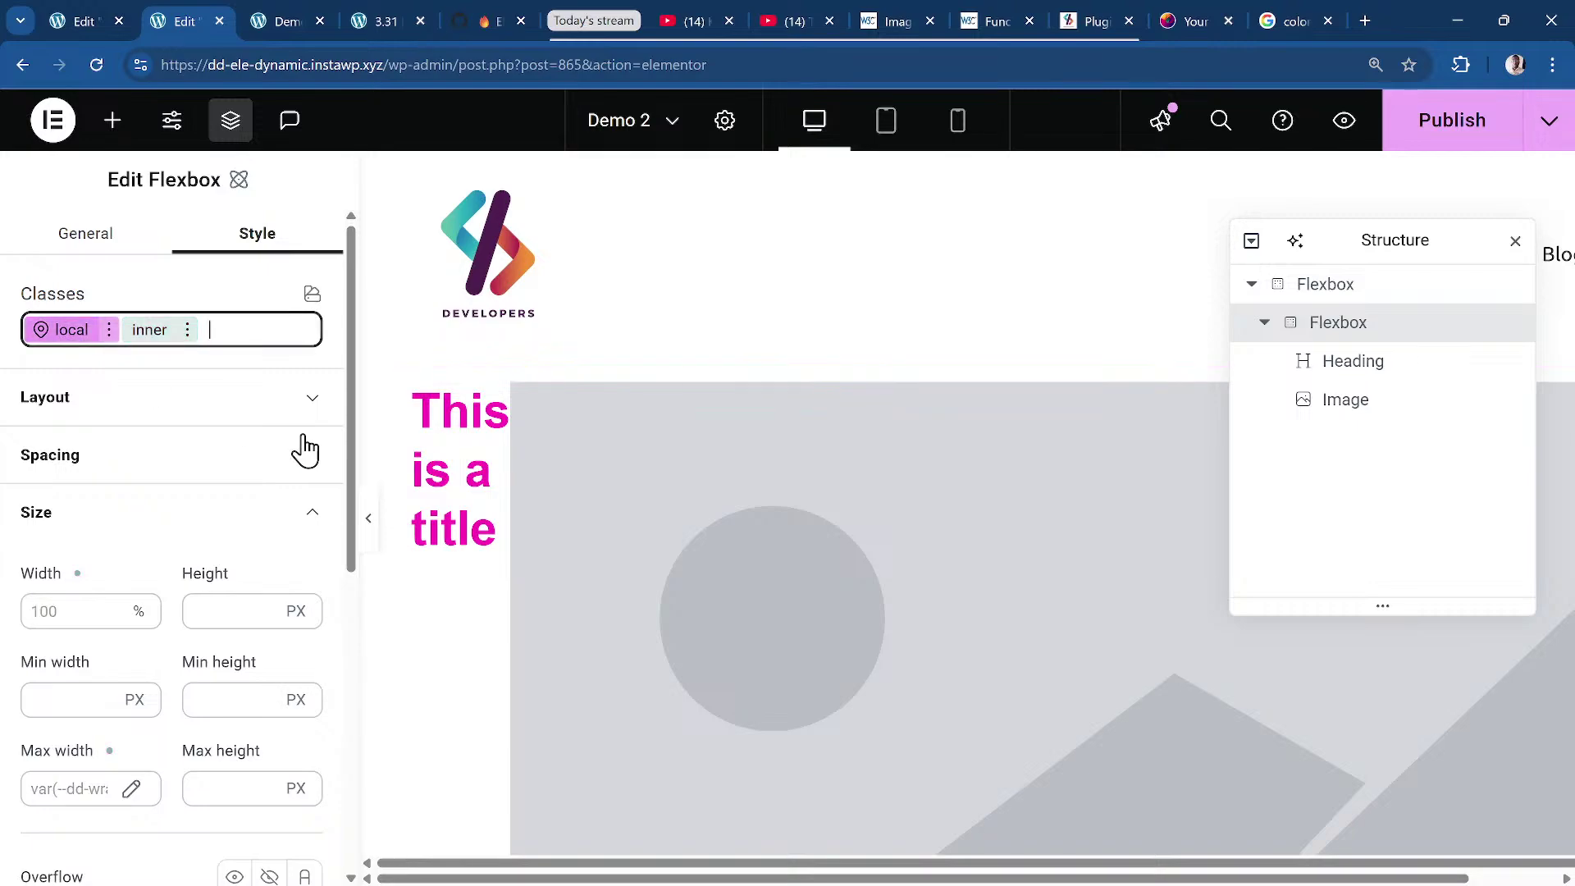
left_click(200, 397)
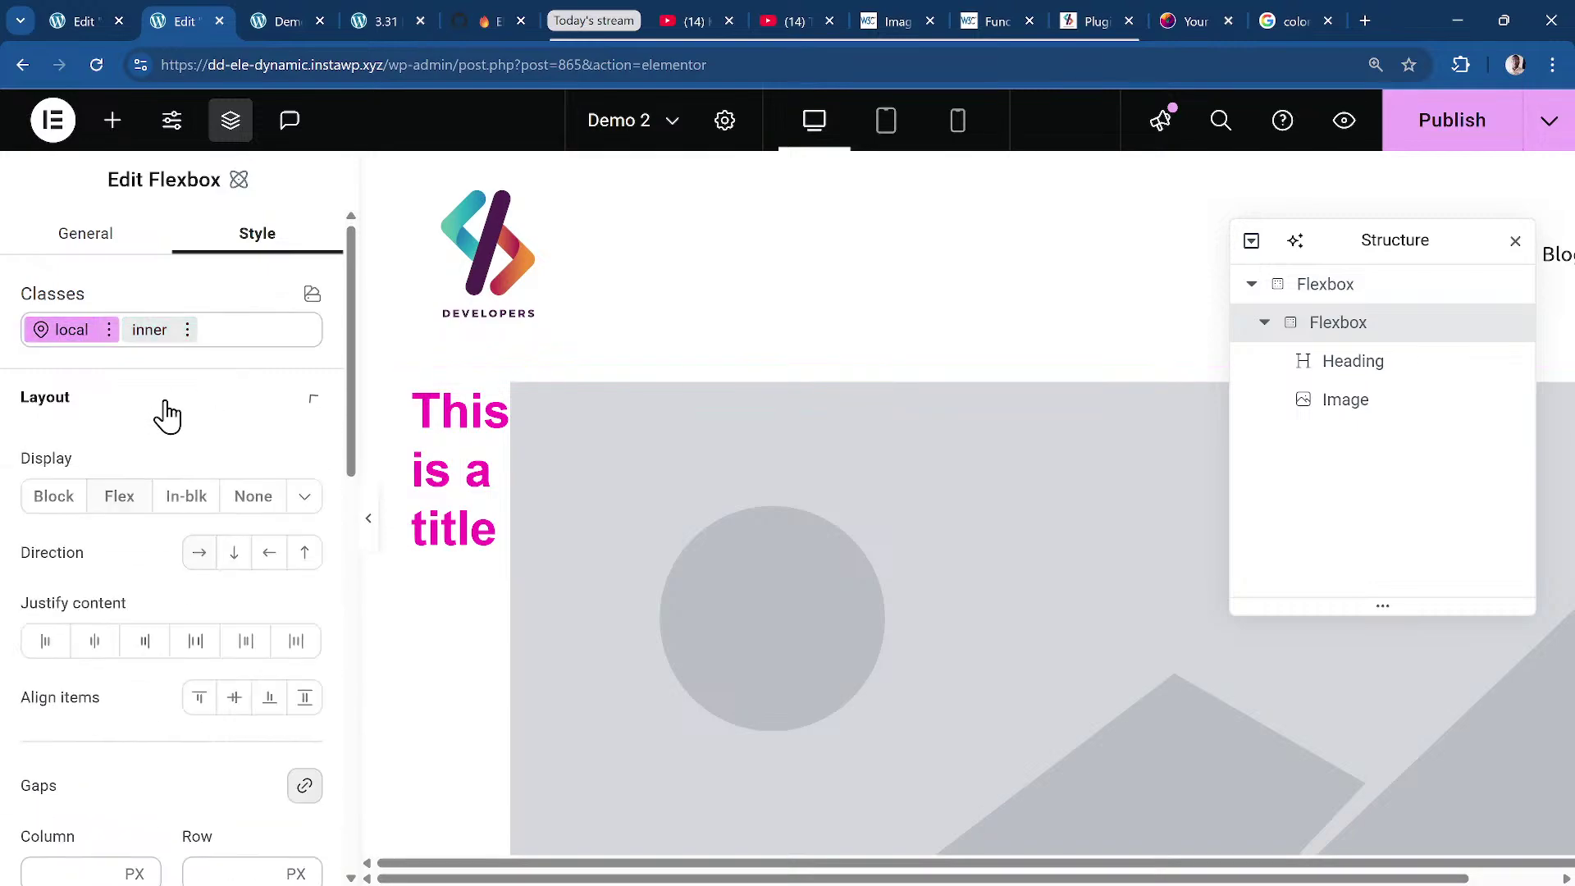
left_click(234, 552)
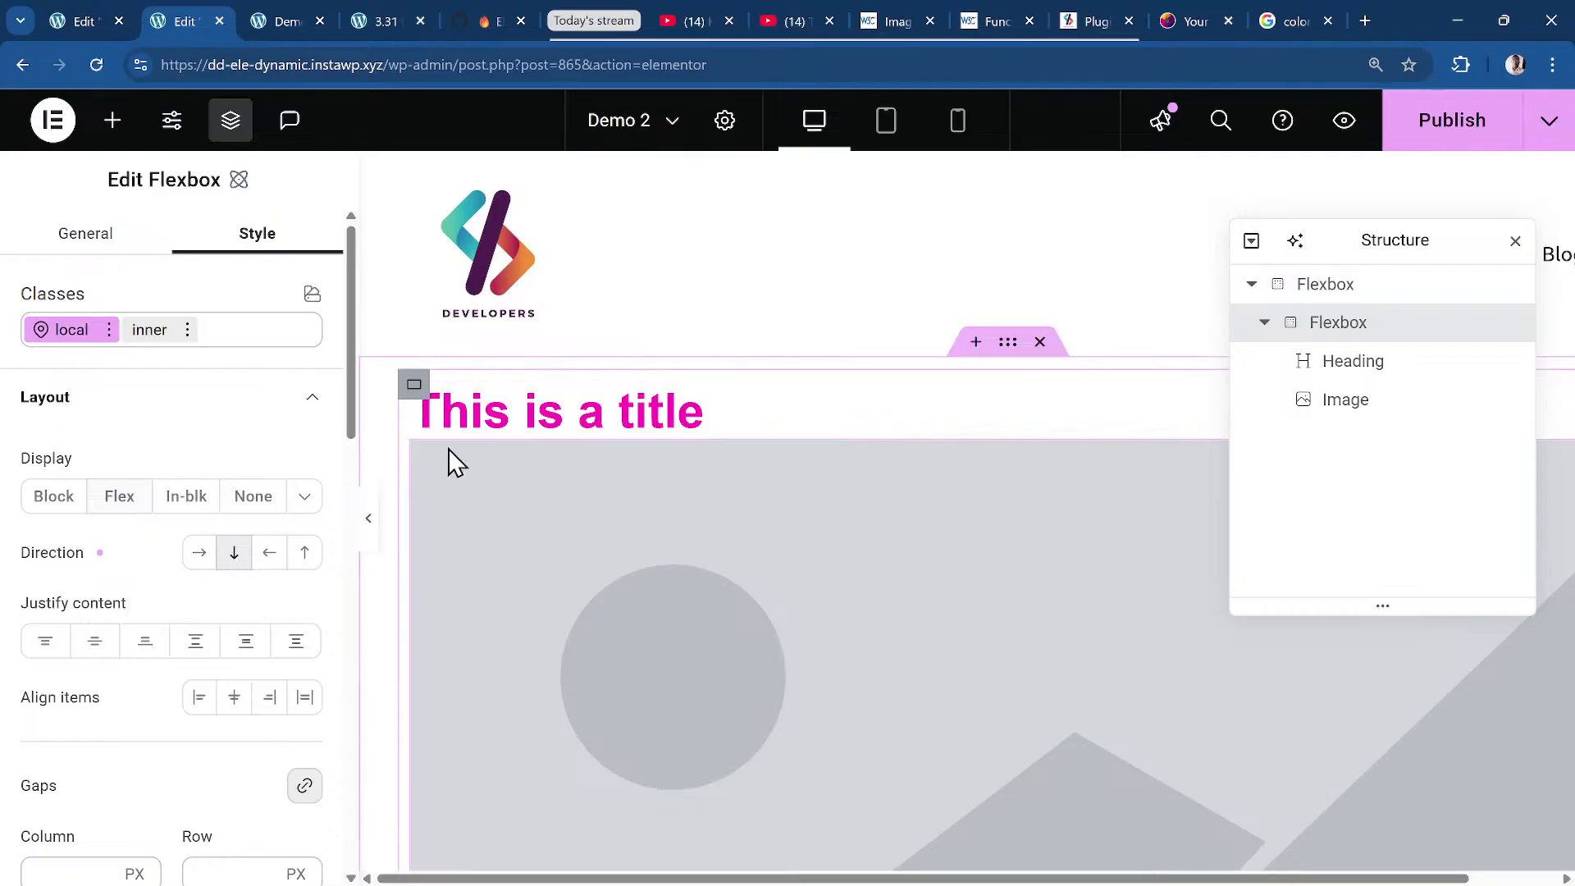
Replace the placeholder in the Image element with testi-3.webp from the media library.
left_click(749, 429)
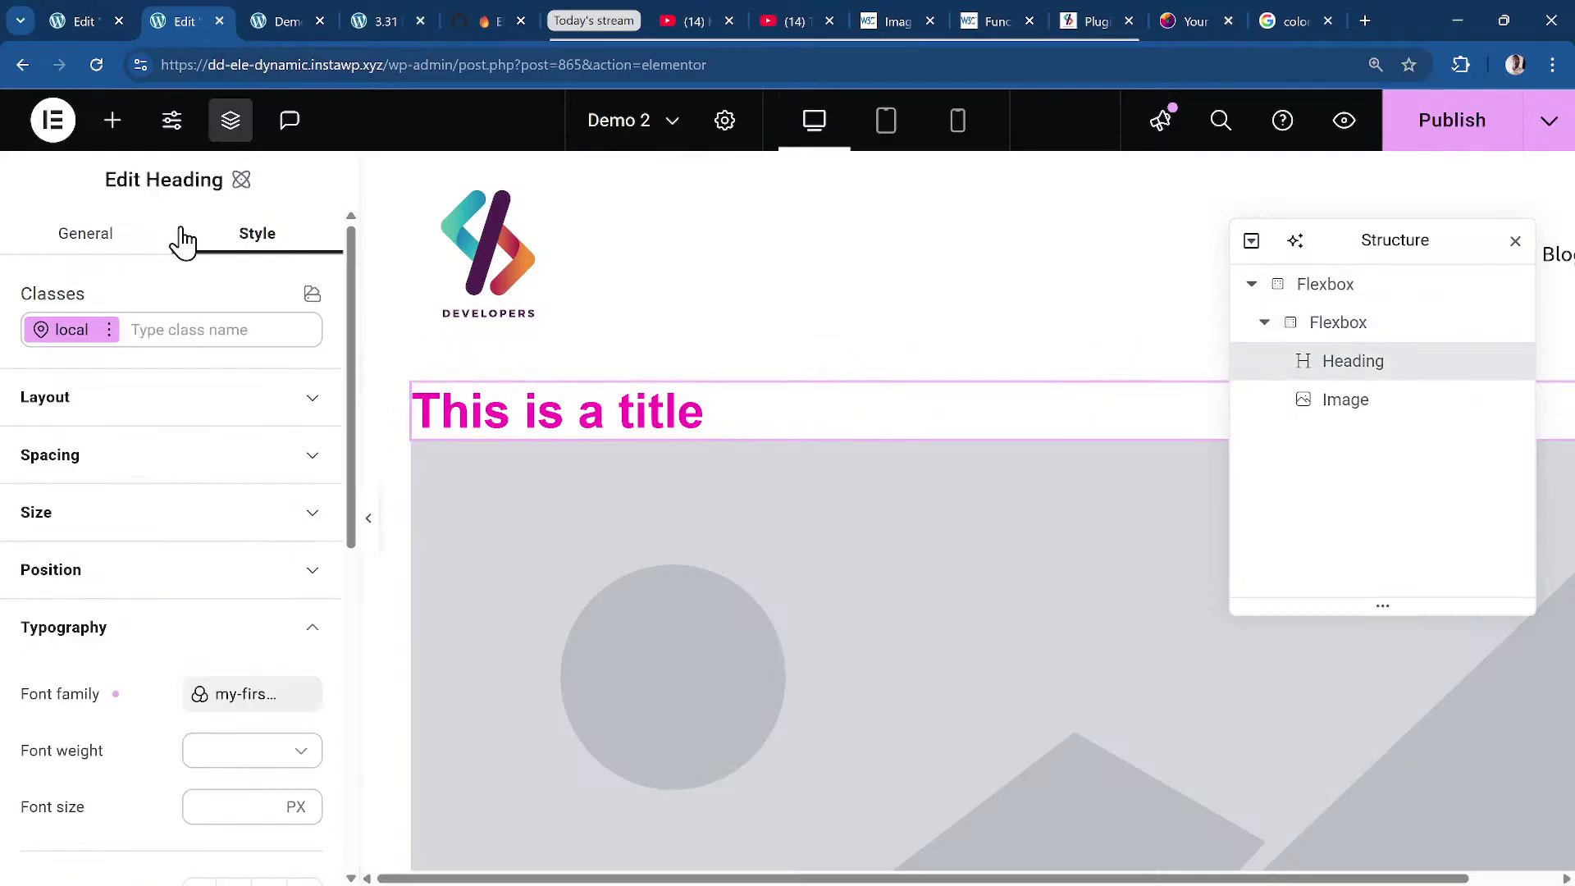
left_click(714, 584)
left_click(182, 443)
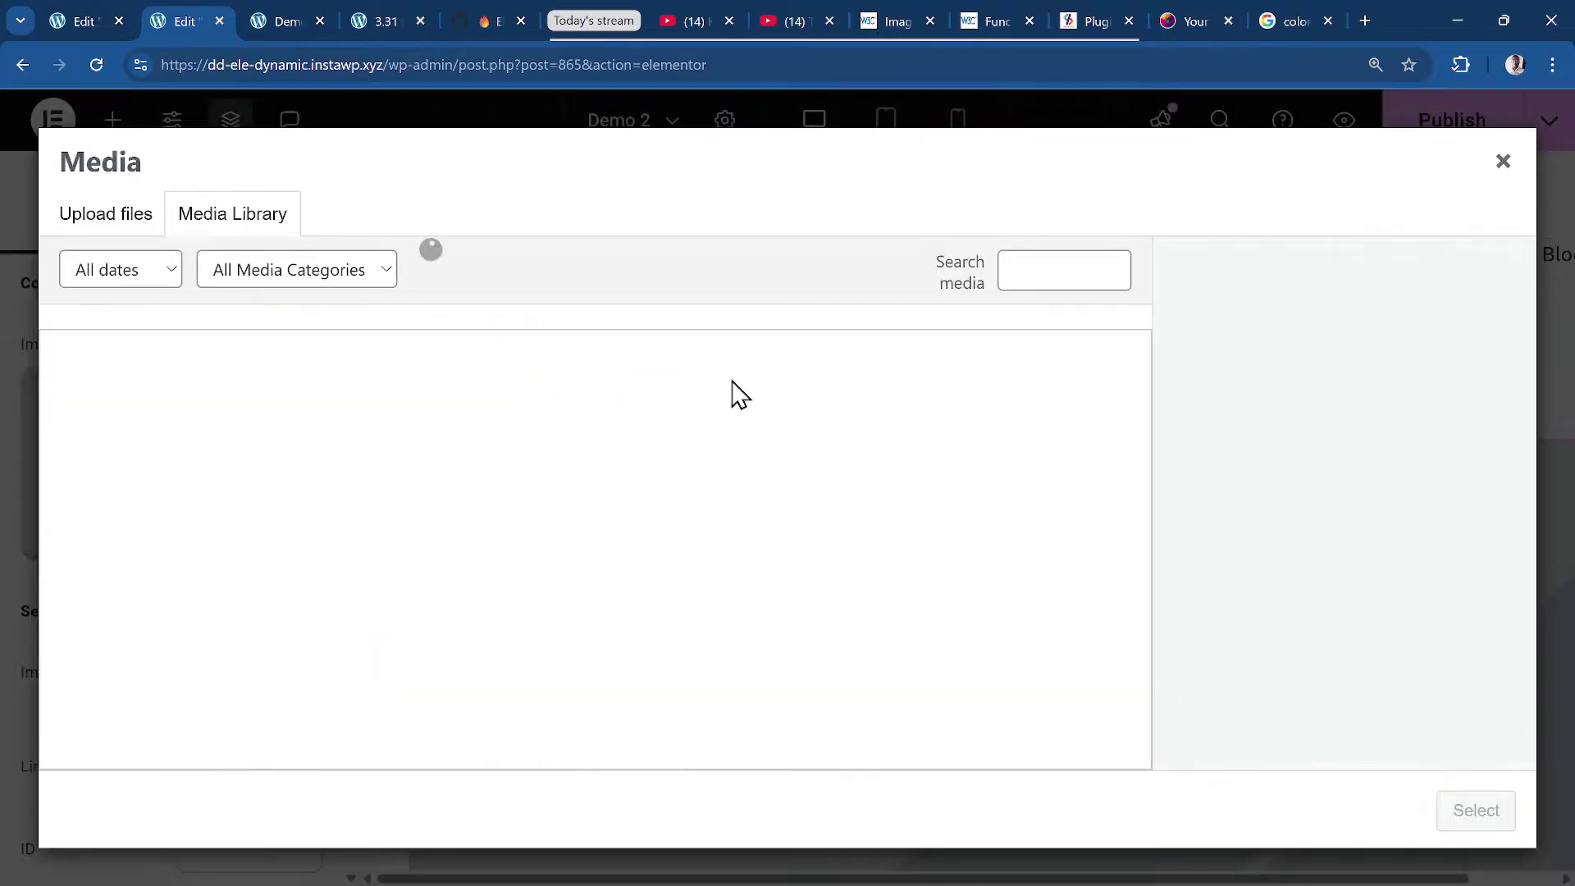
left_click(515, 636)
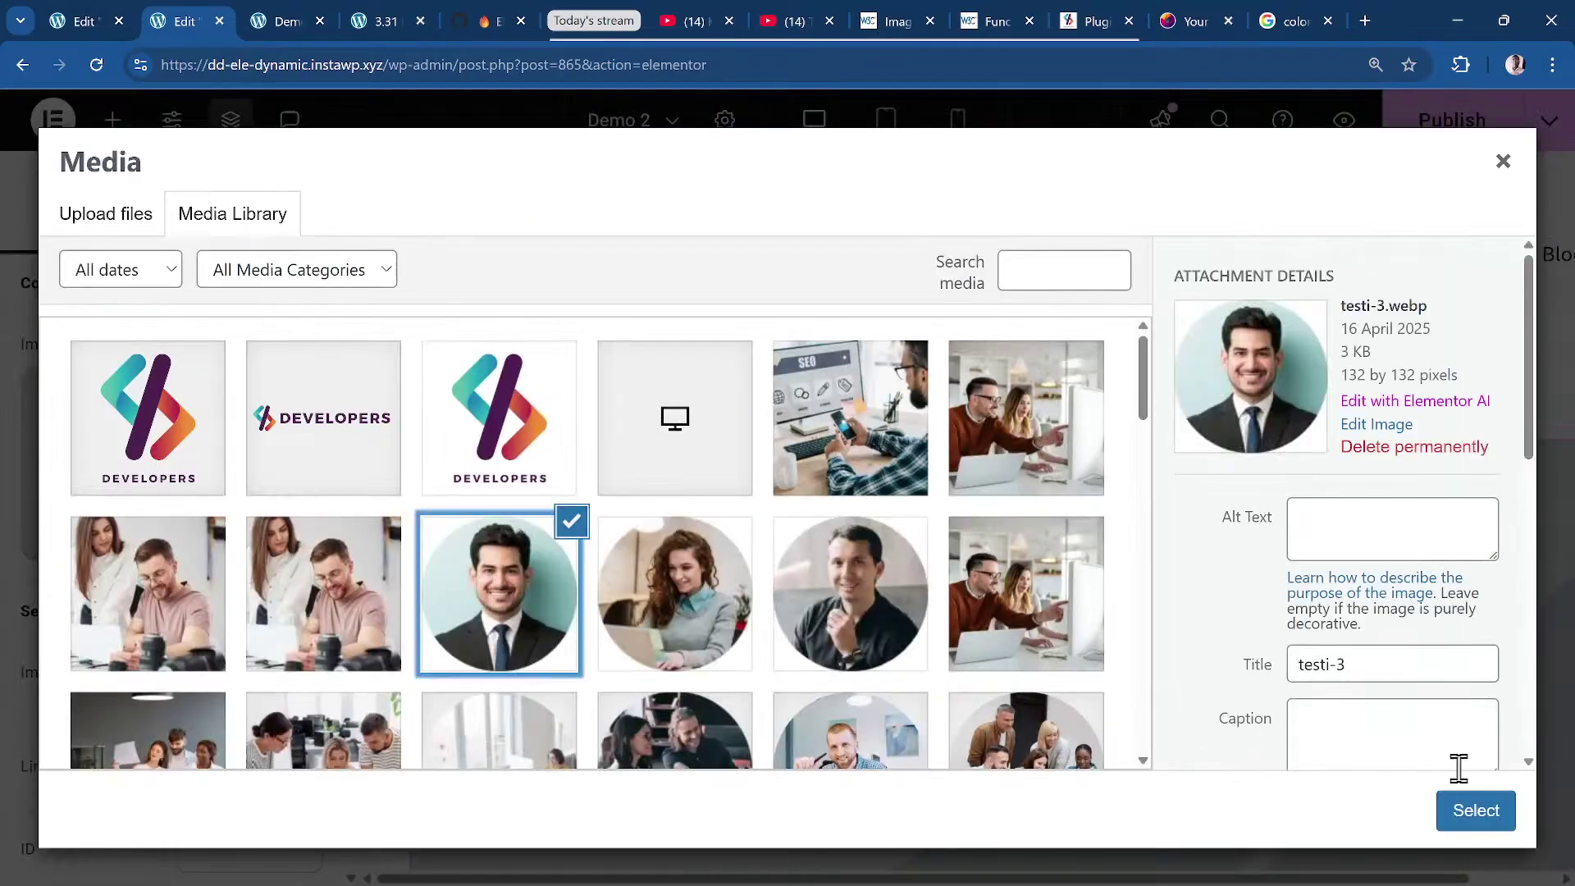
left_click(1485, 816)
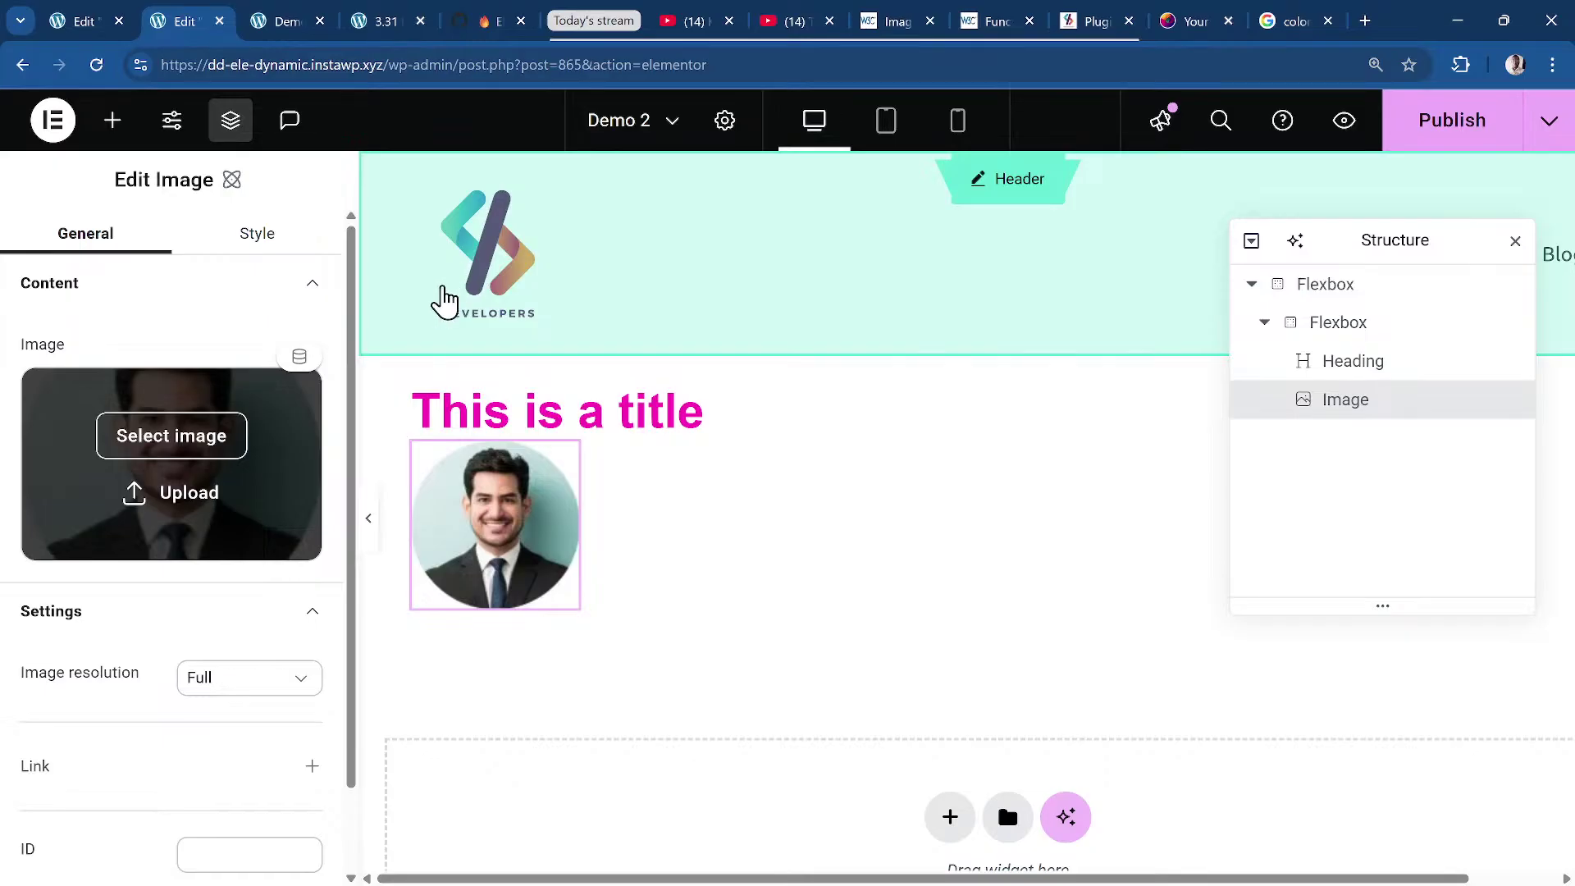
Add a new filter to the image in the effects styles of its local class.
scroll(279, 515, "down", 2)
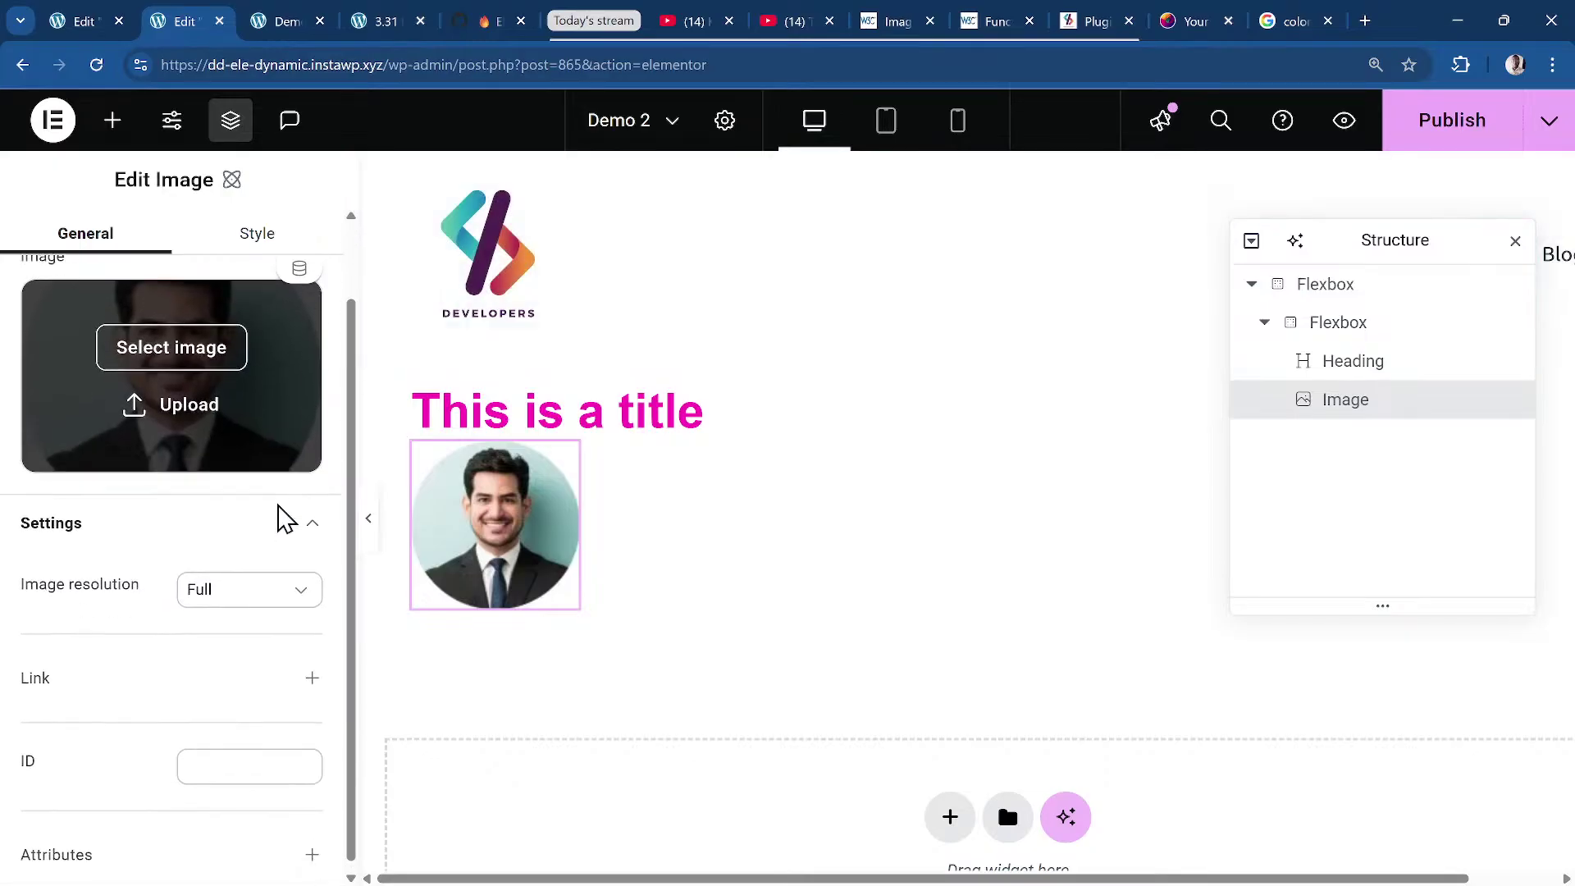
scroll(273, 515, "up", 2)
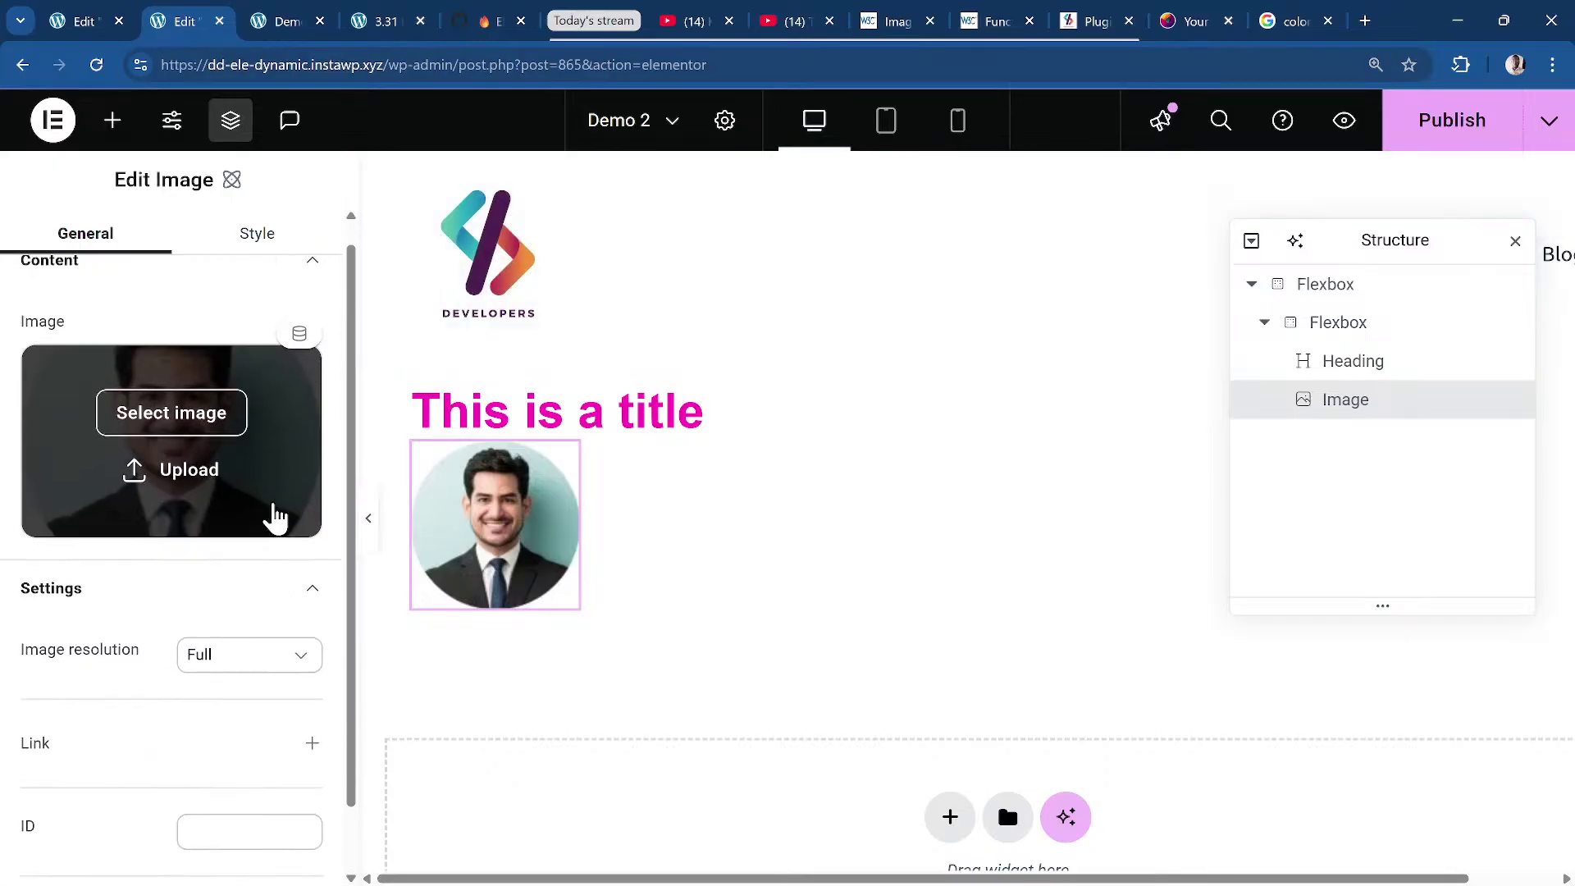
left_click(251, 244)
scroll(161, 628, "down", 3)
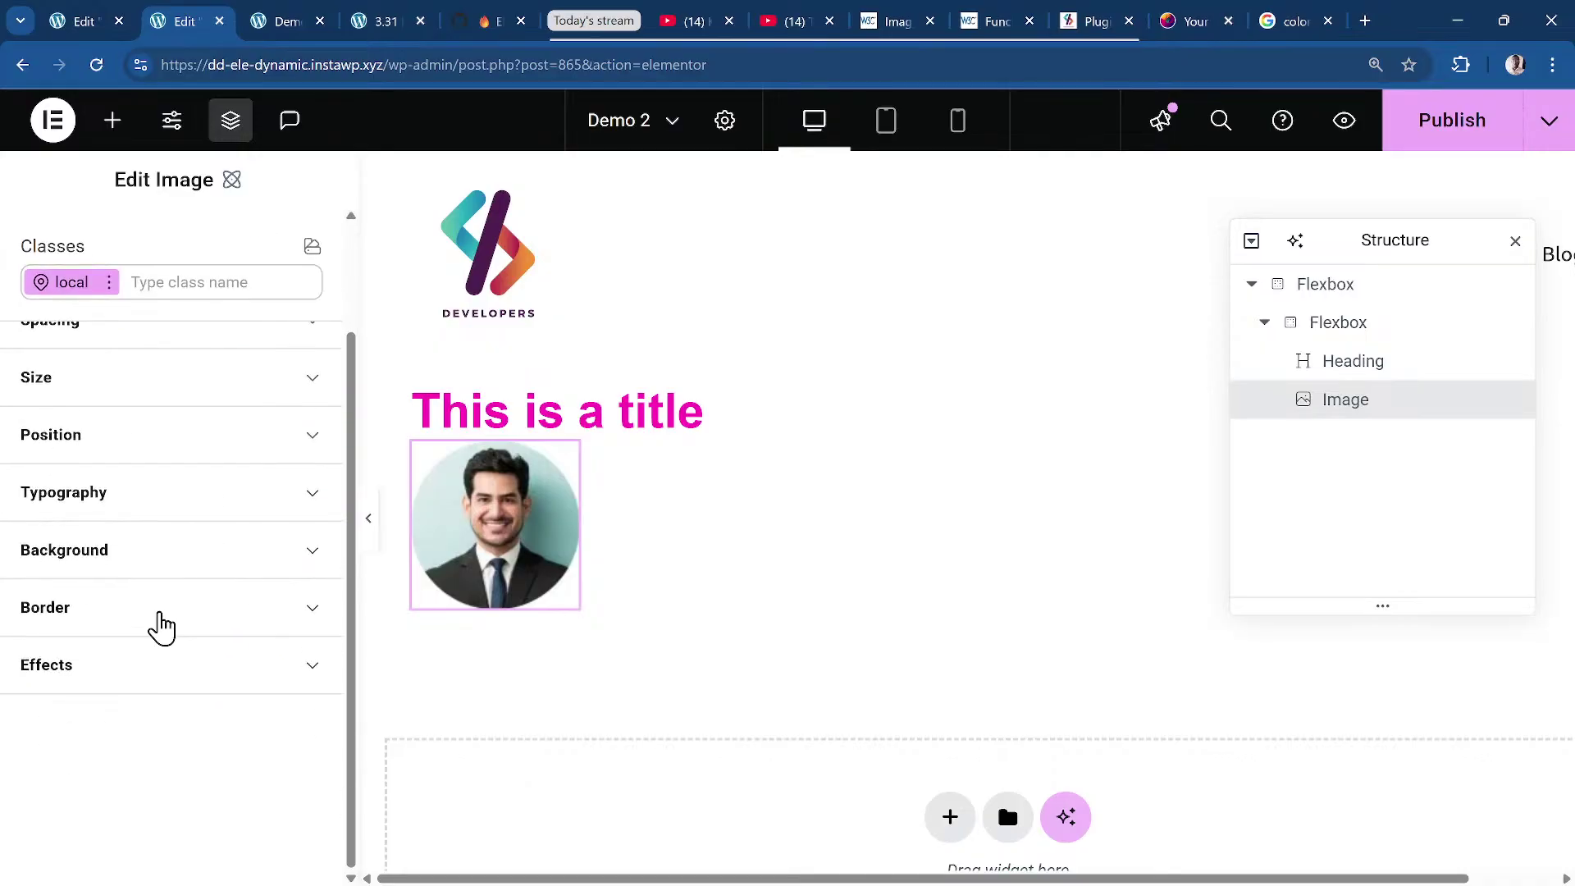
left_click(143, 663)
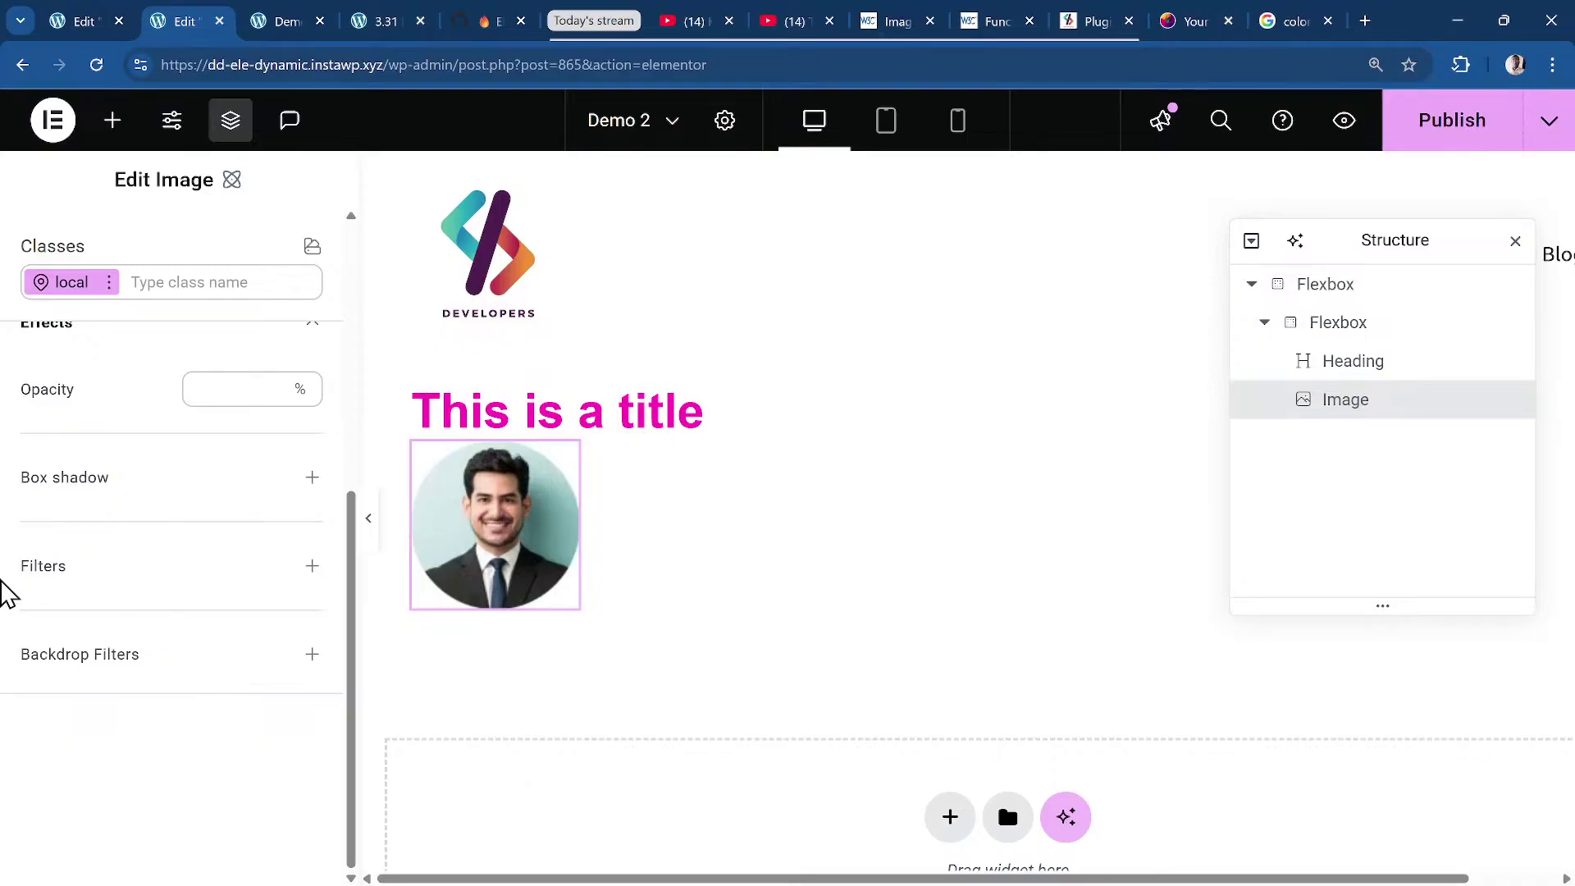
left_click(311, 566)
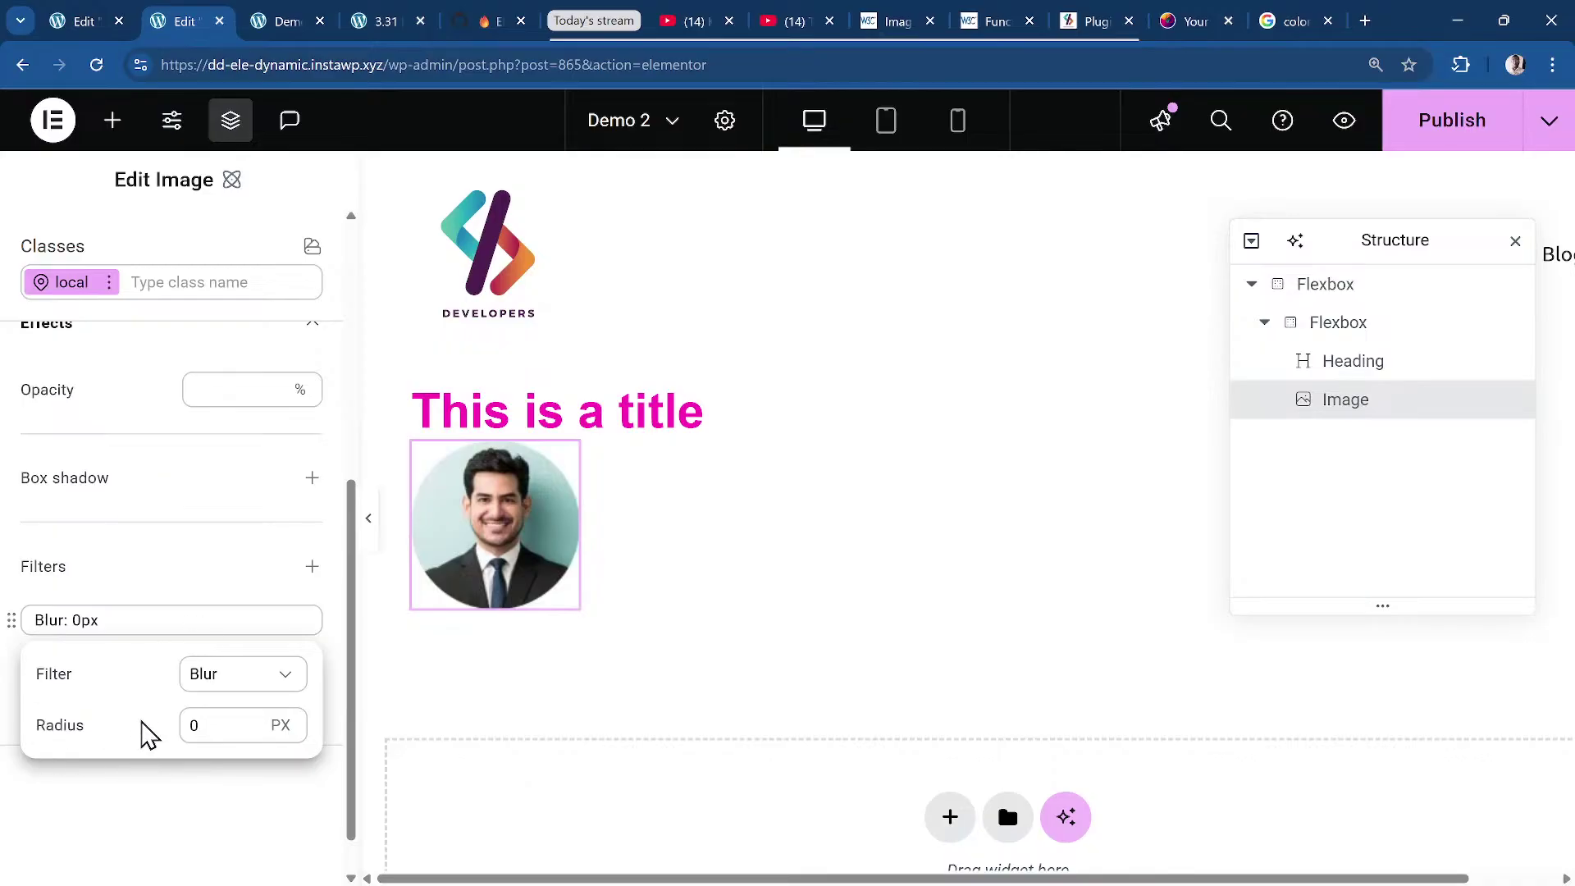
Change the image's filter to Grayscale with an amount of 100%.
left_click(218, 688)
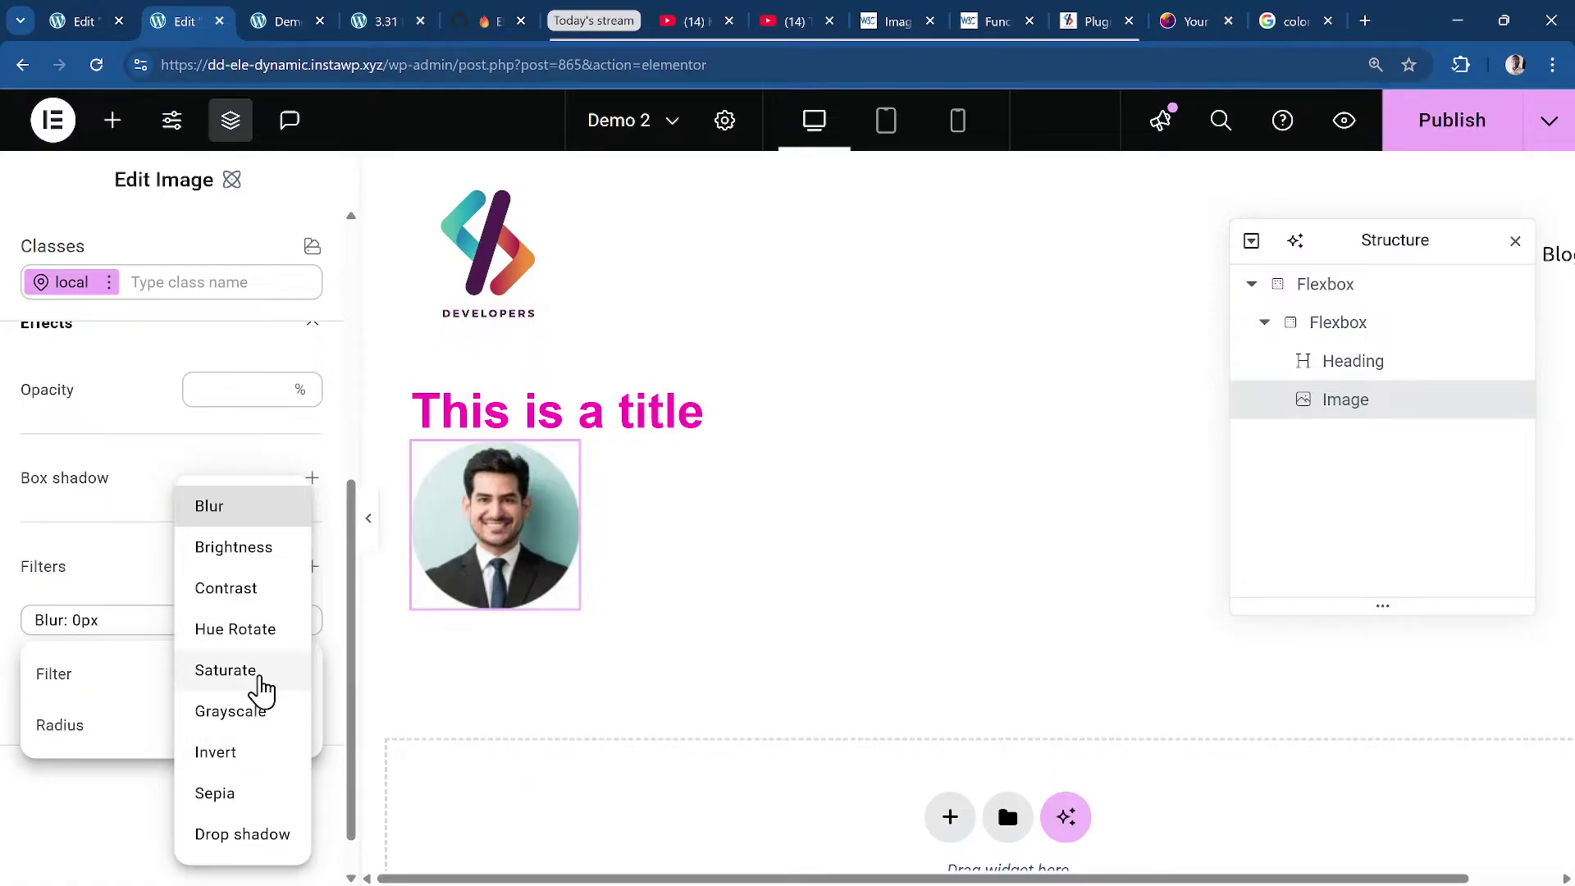
left_click(246, 720)
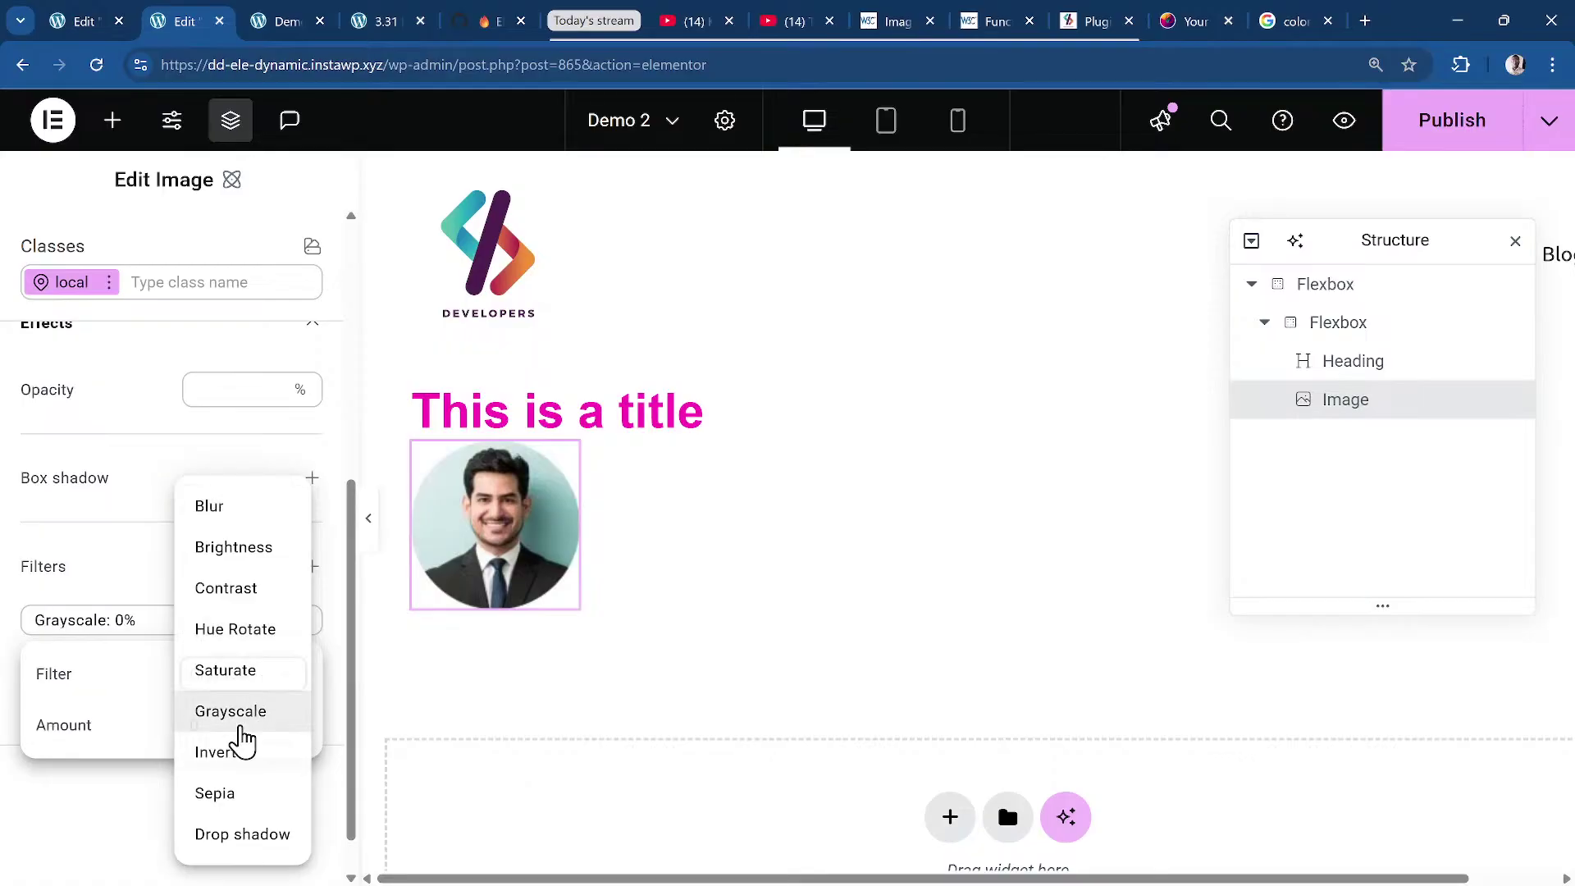
left_click(252, 729)
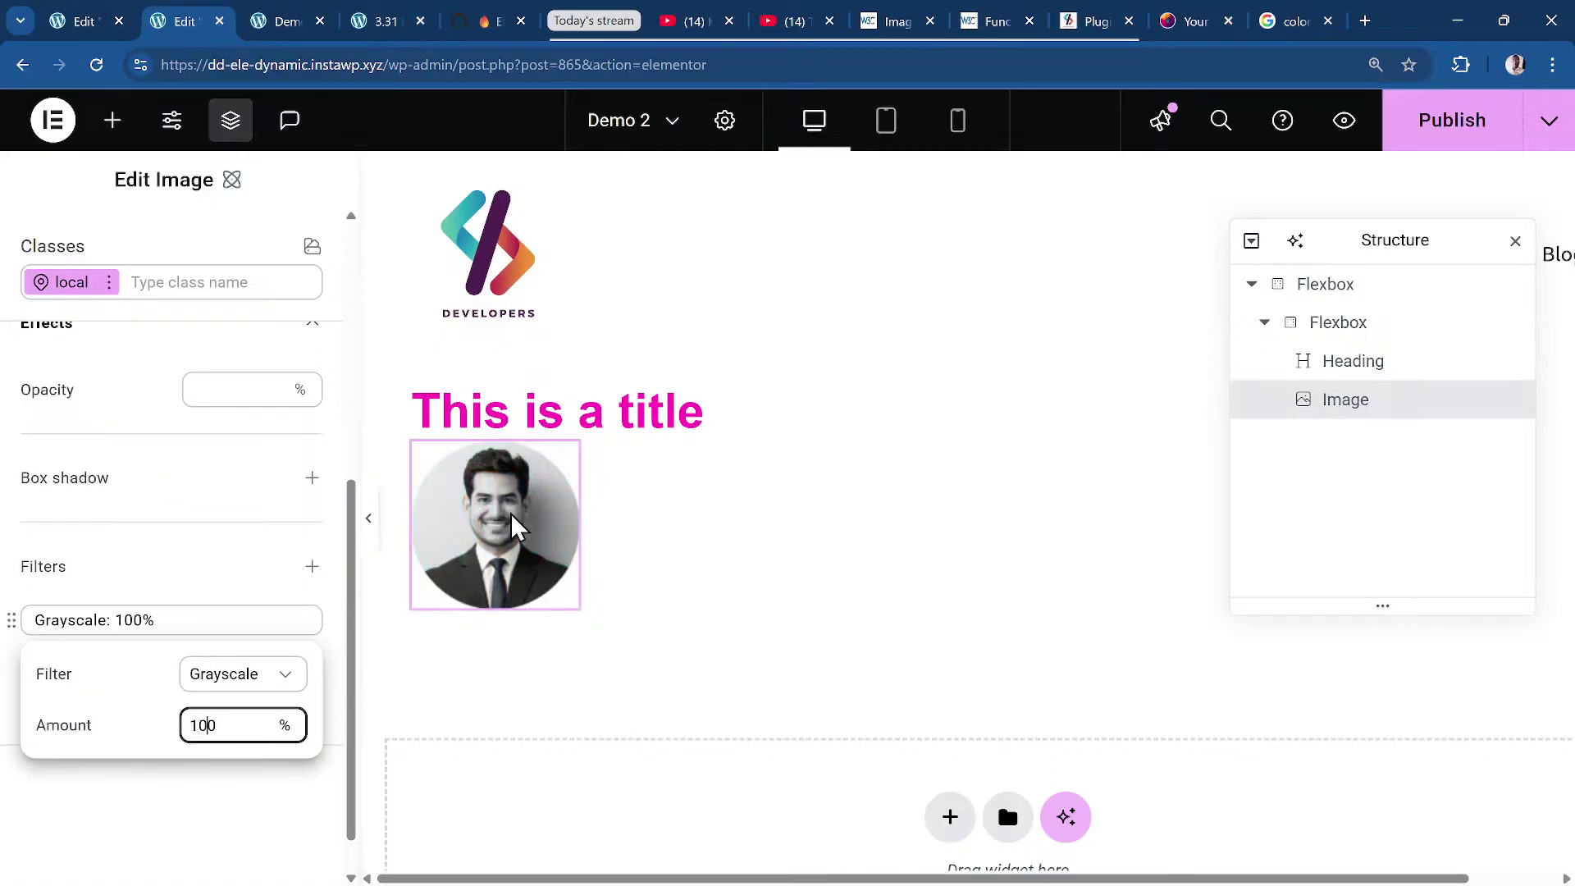
Change the image's filter to Sepia, try an amount of 50%, and set it to 80%.
left_click(238, 685)
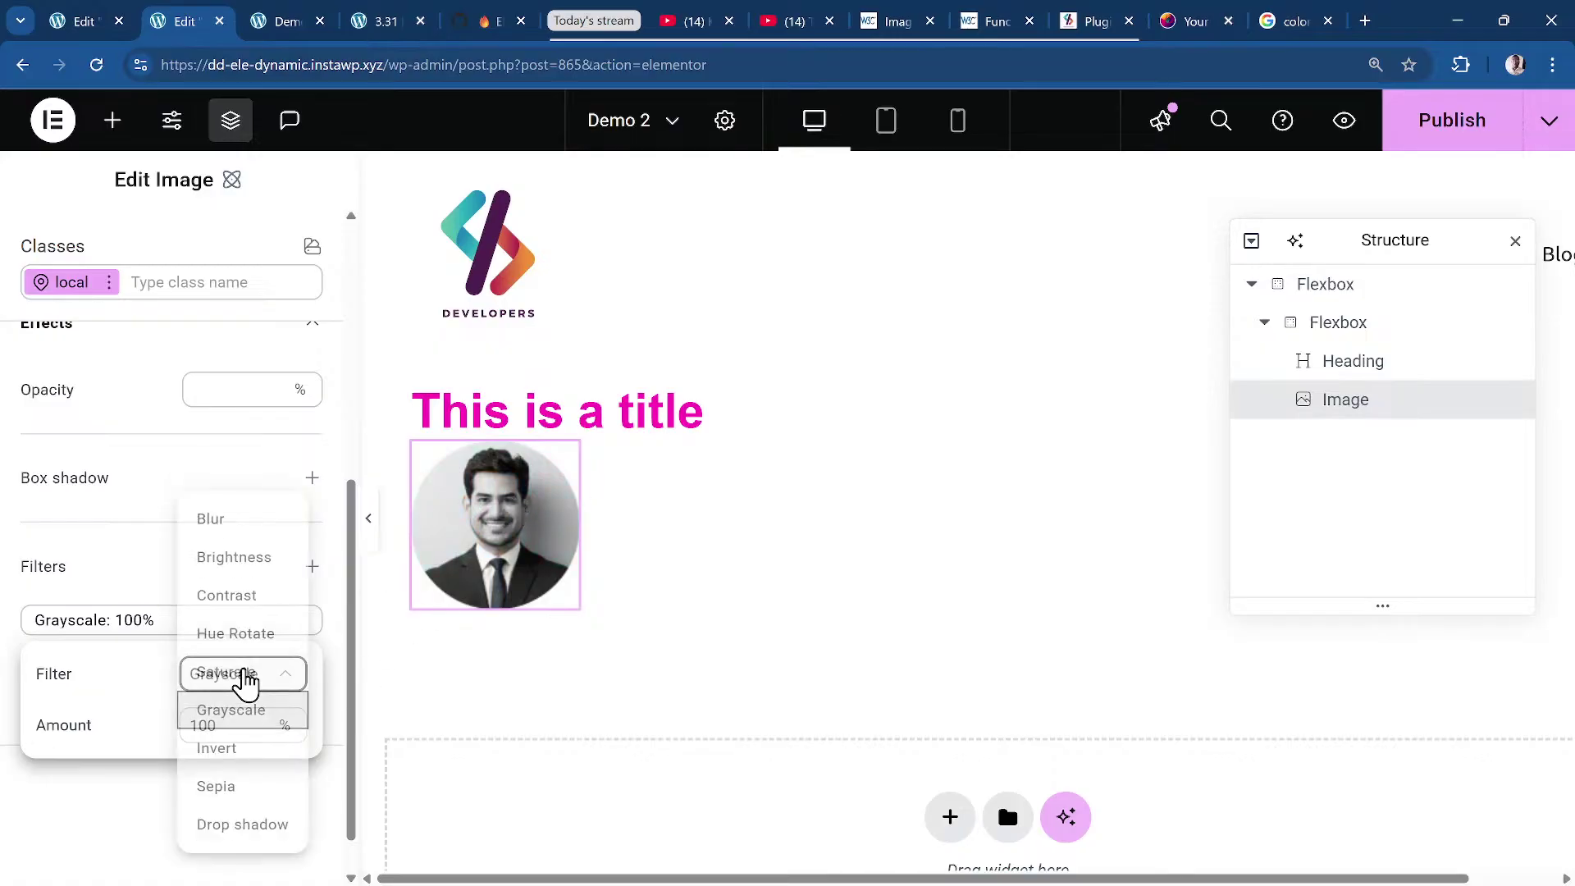
left_click(264, 800)
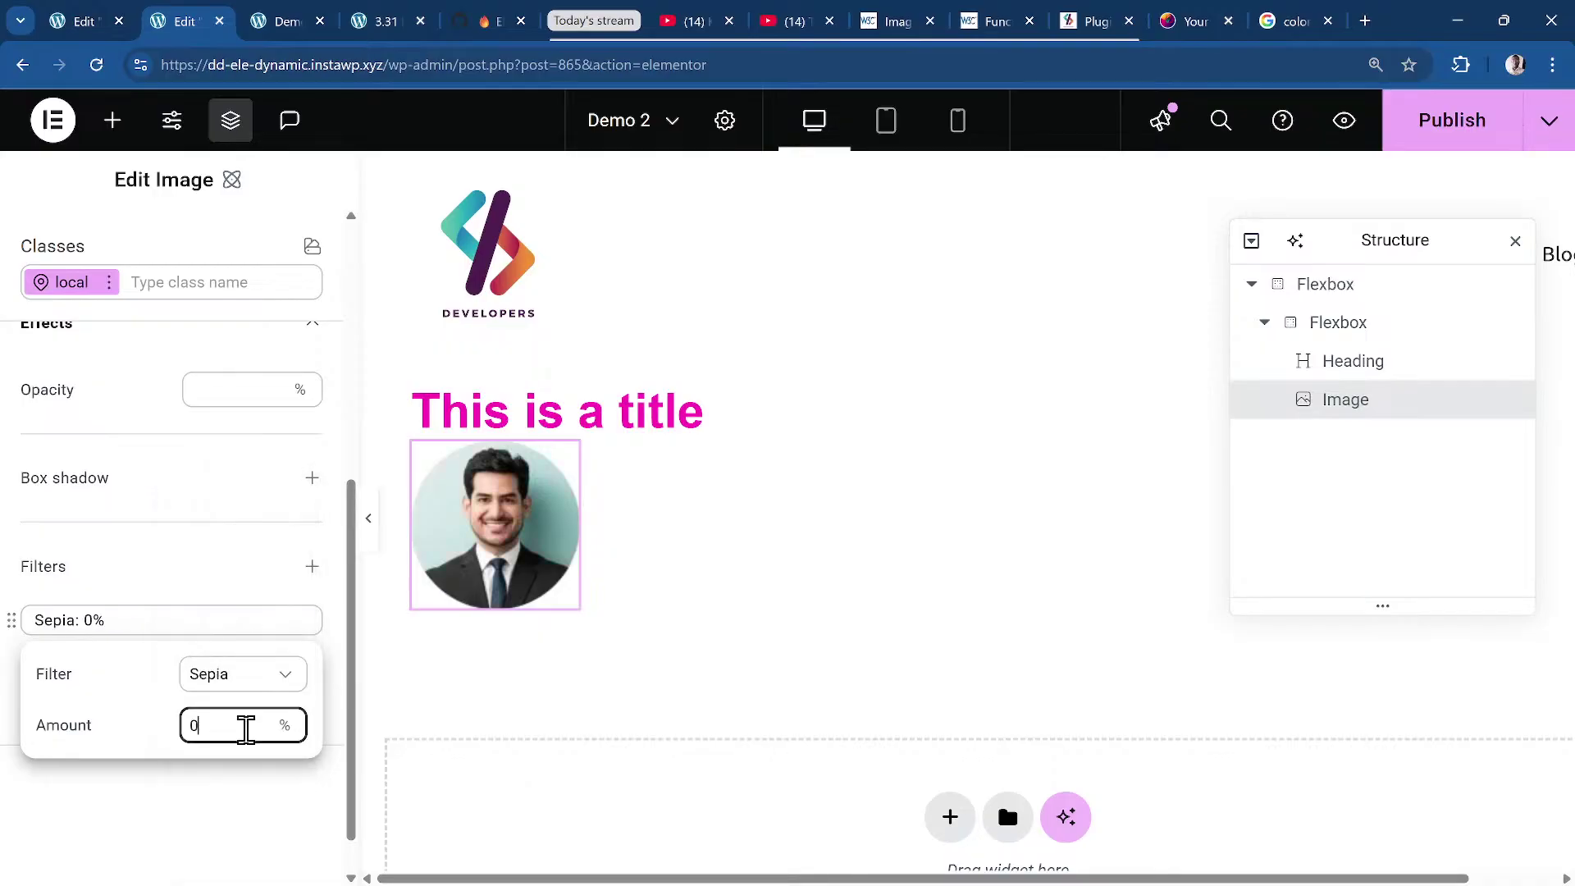
double_click(213, 727)
type("50")
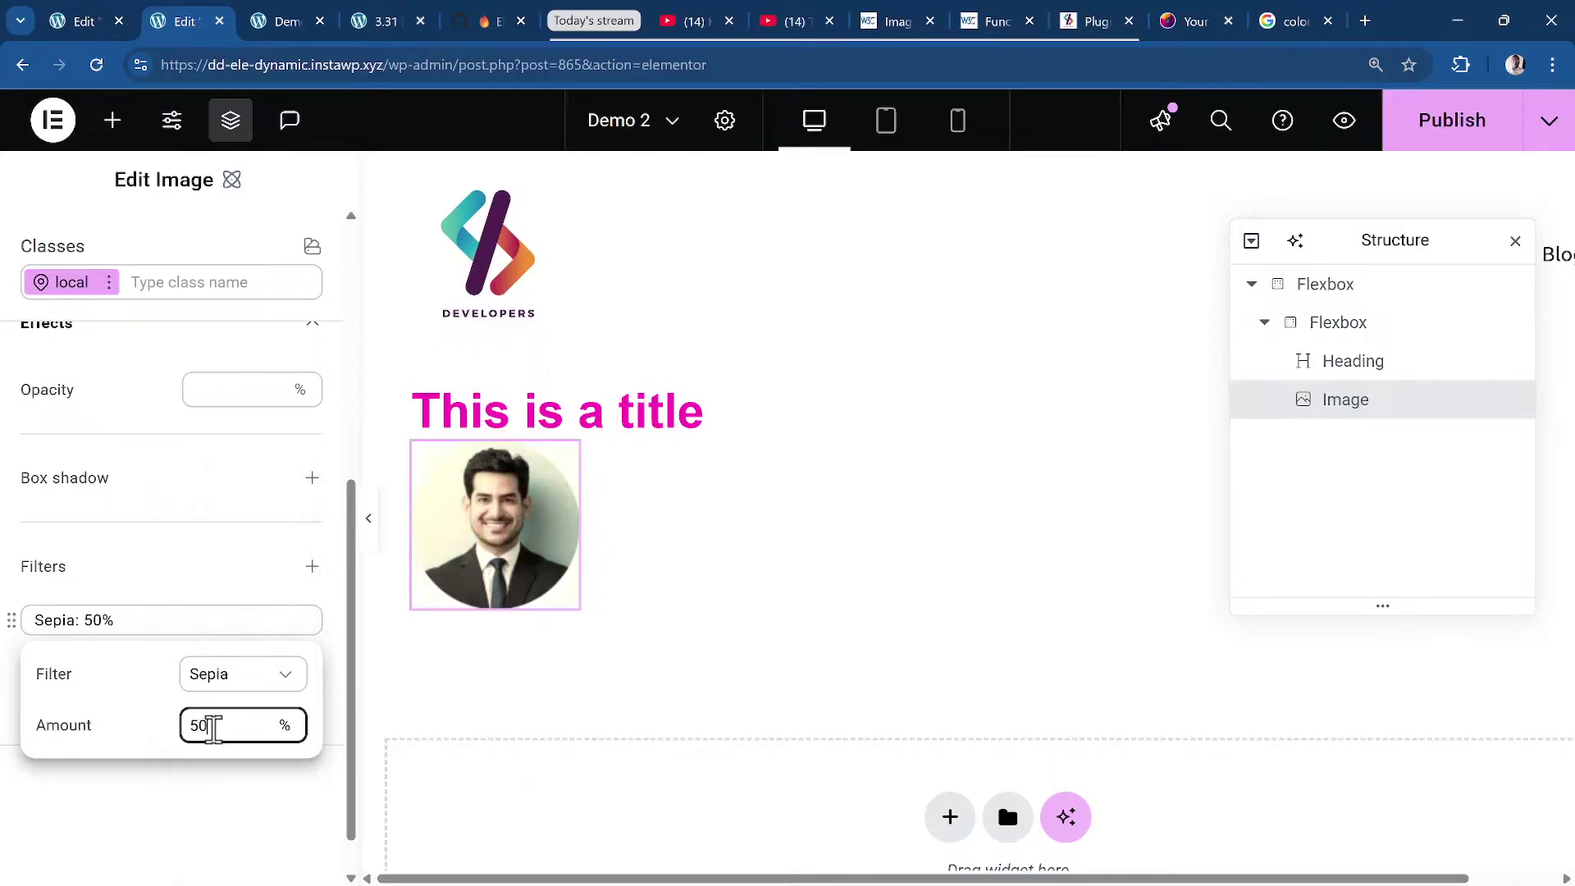
key("BackSpace")
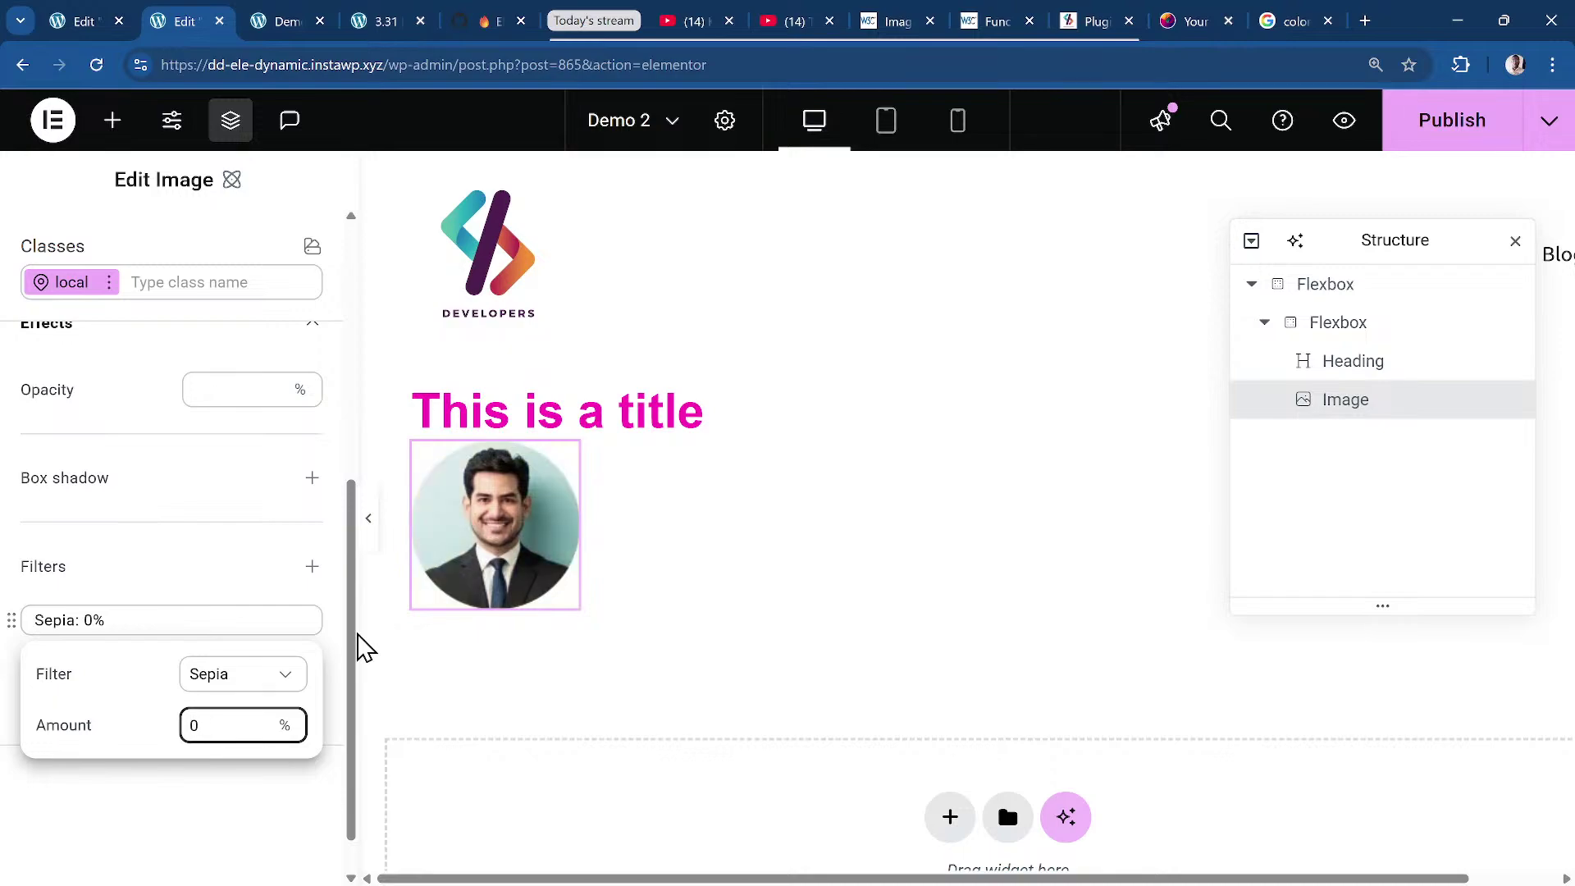
type("8")
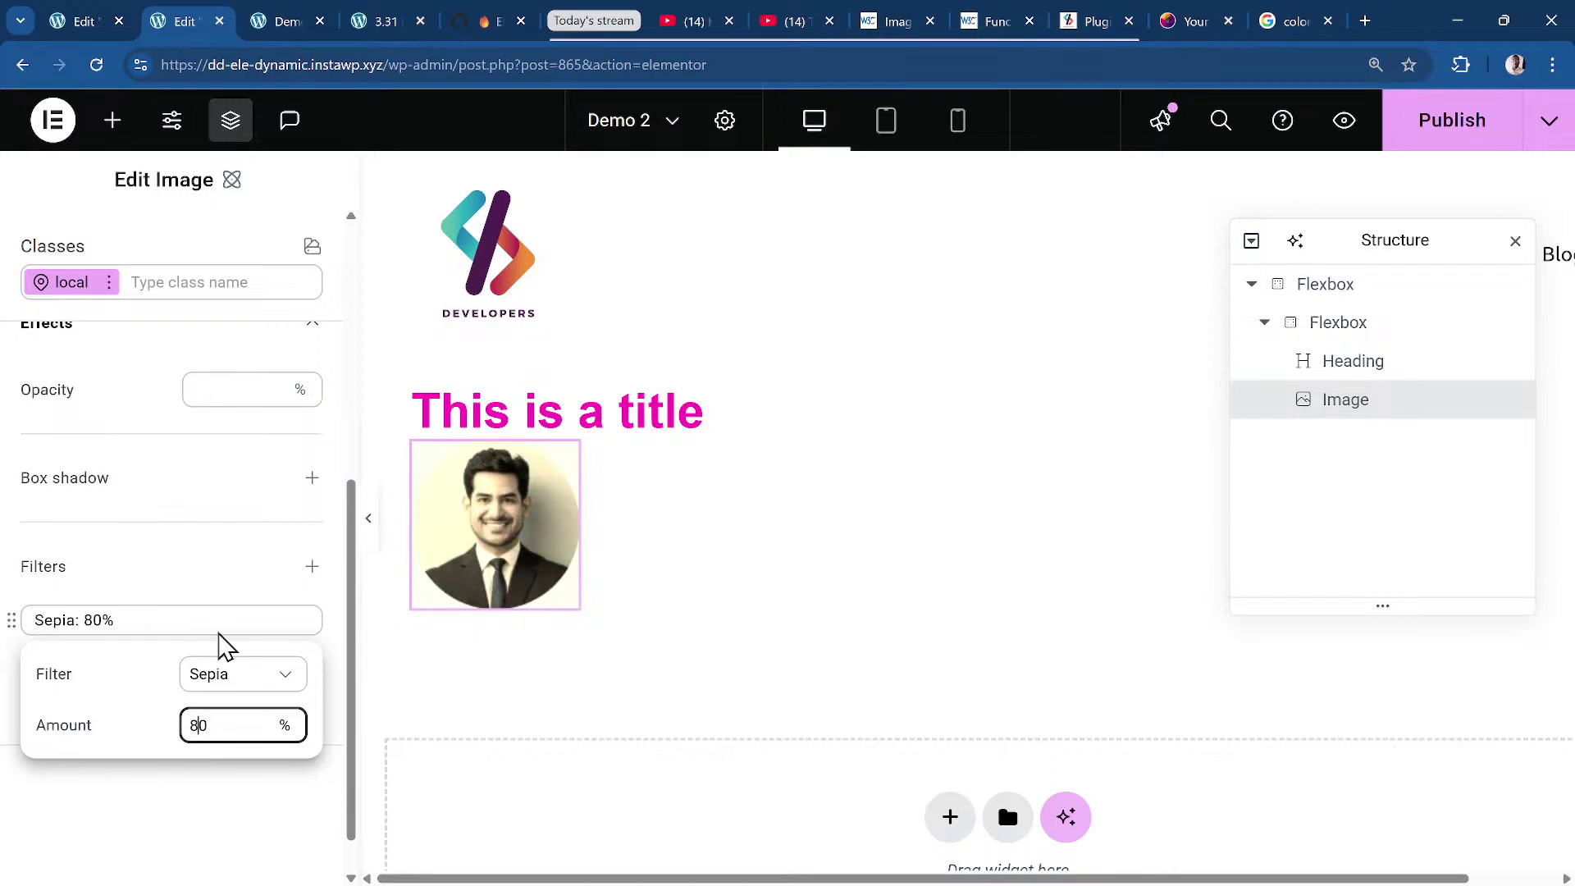
left_click(247, 598)
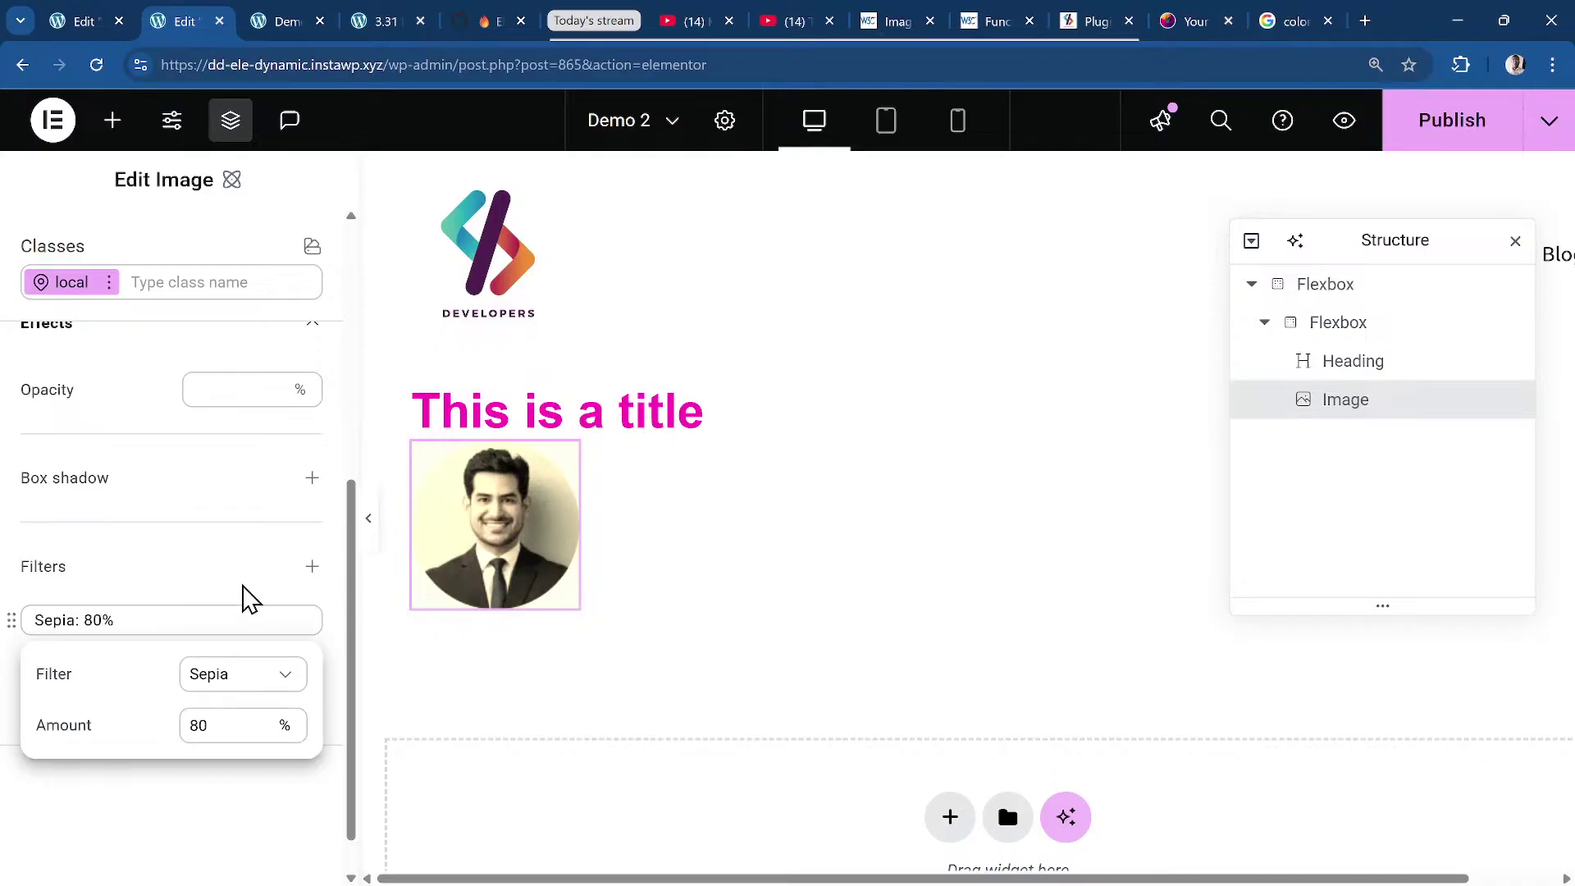
Add a second filter to the image as Brightness, try 90%, and set the amount to 60%.
left_click(312, 566)
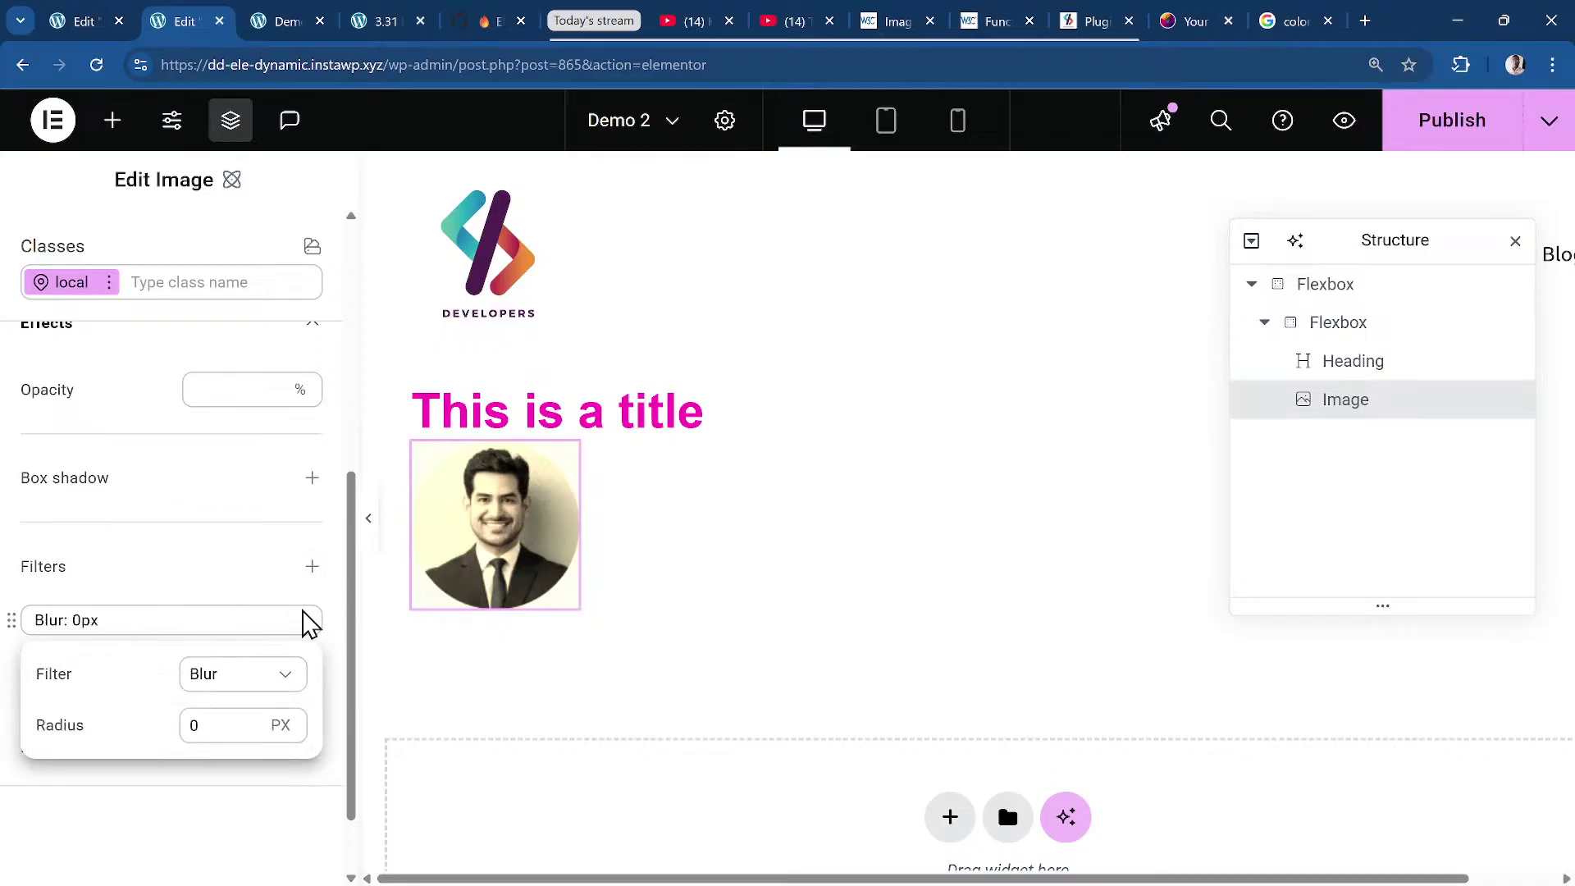
left_click(259, 687)
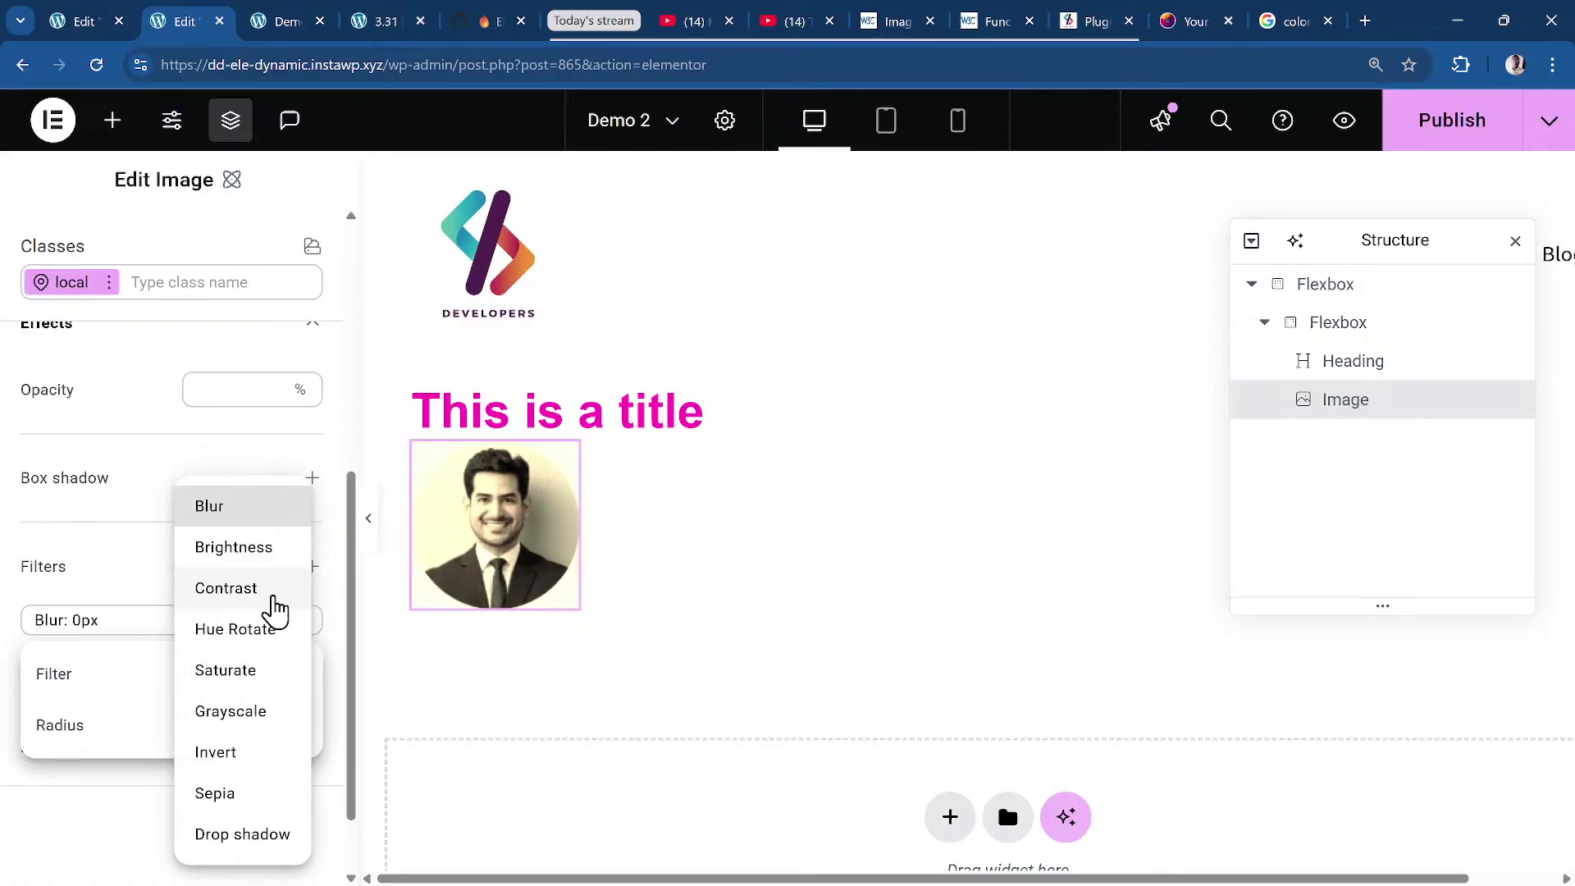
left_click(281, 550)
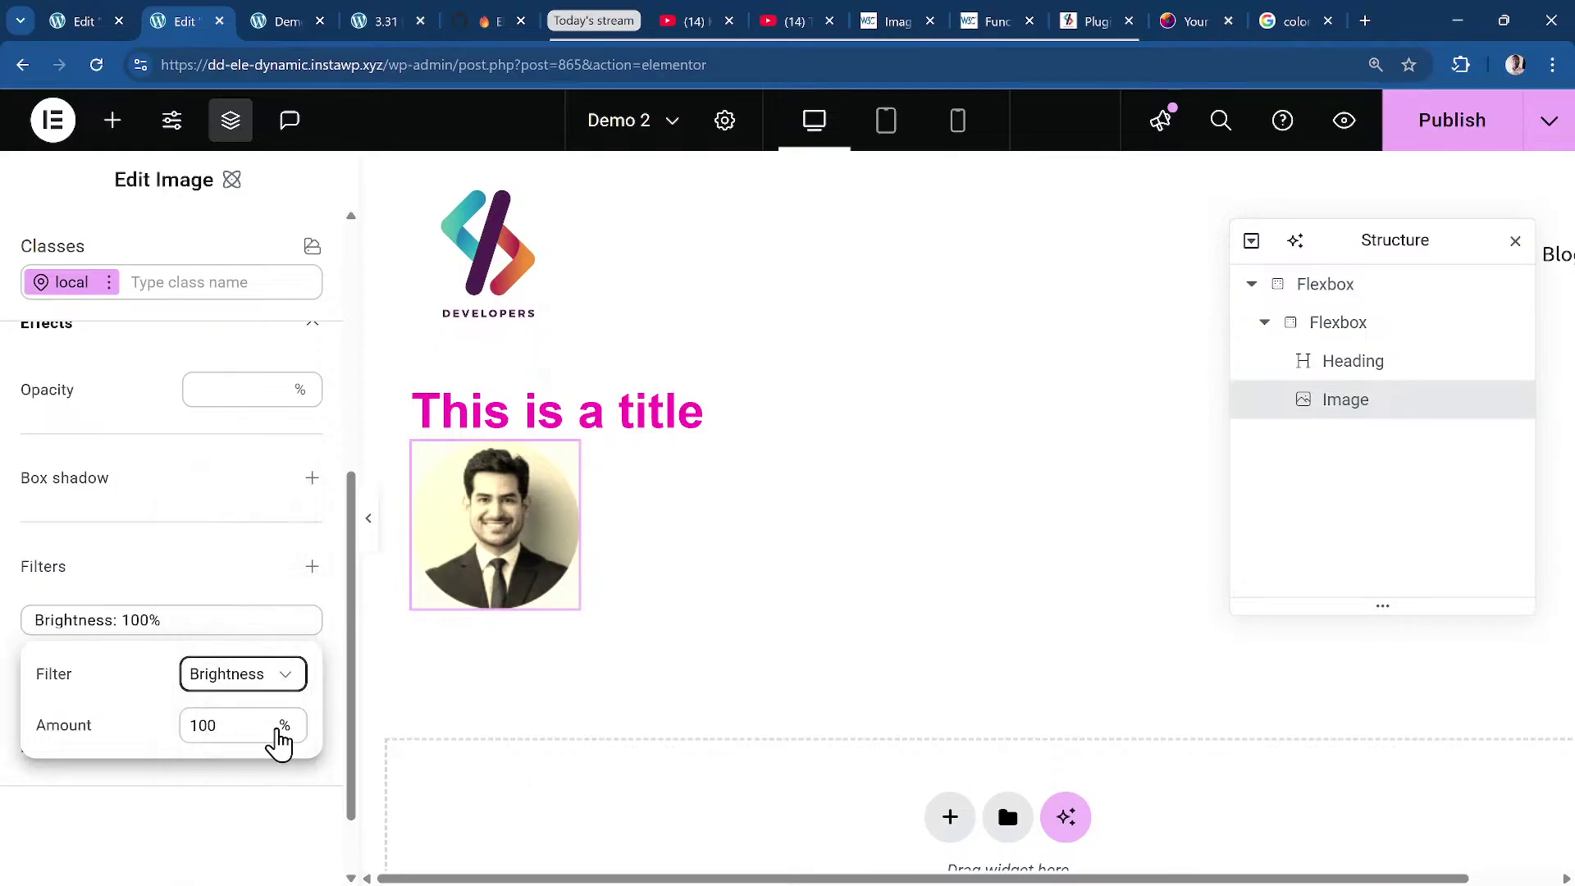
left_click_drag(259, 720, 82, 747)
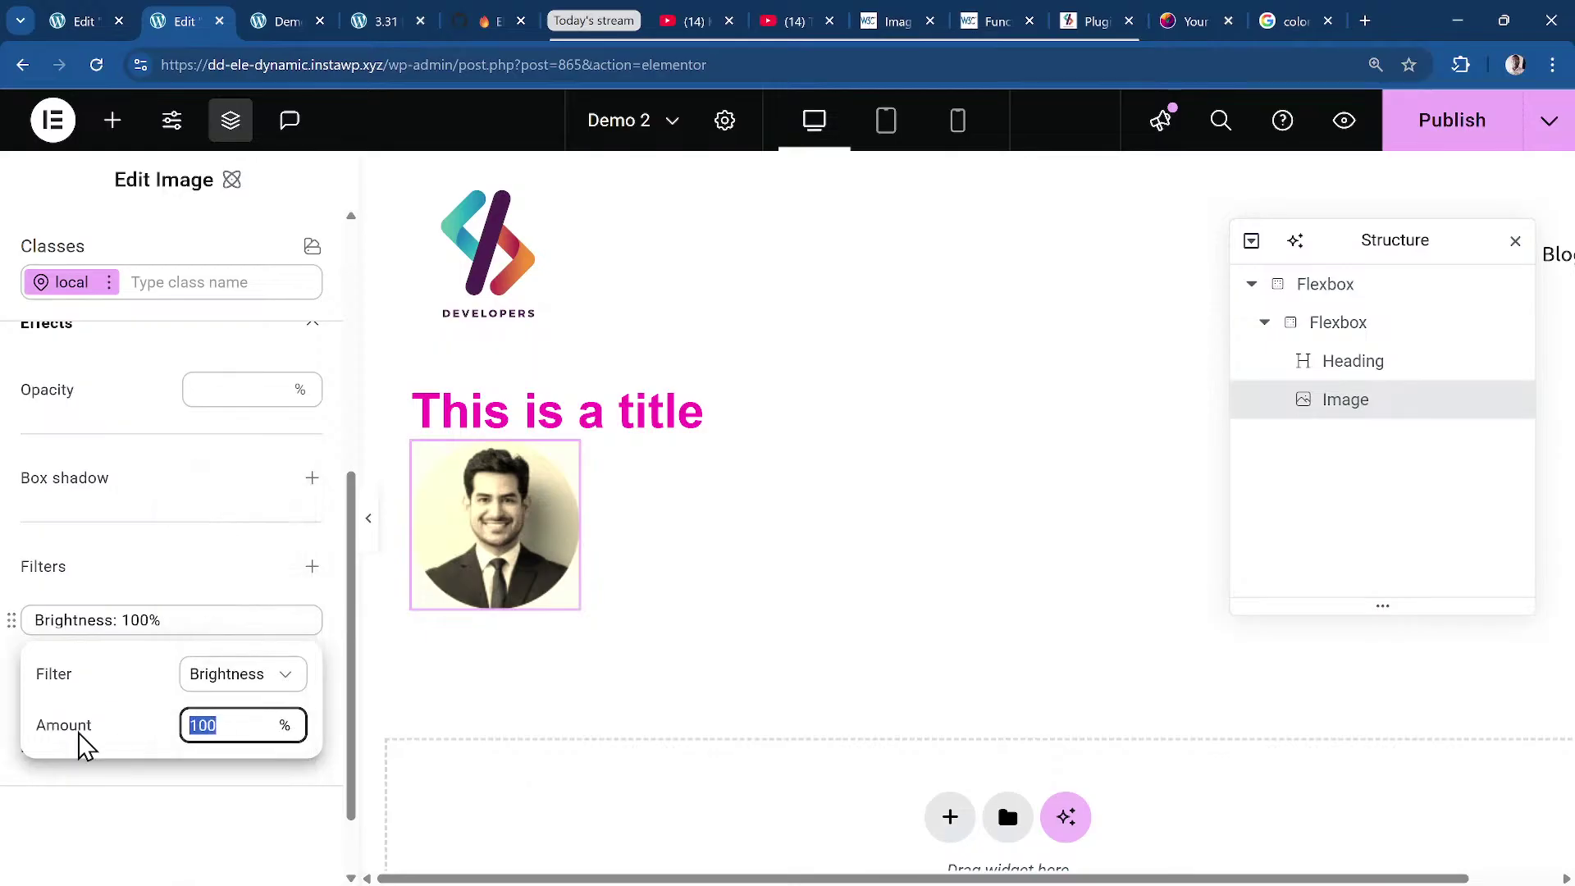
type("90")
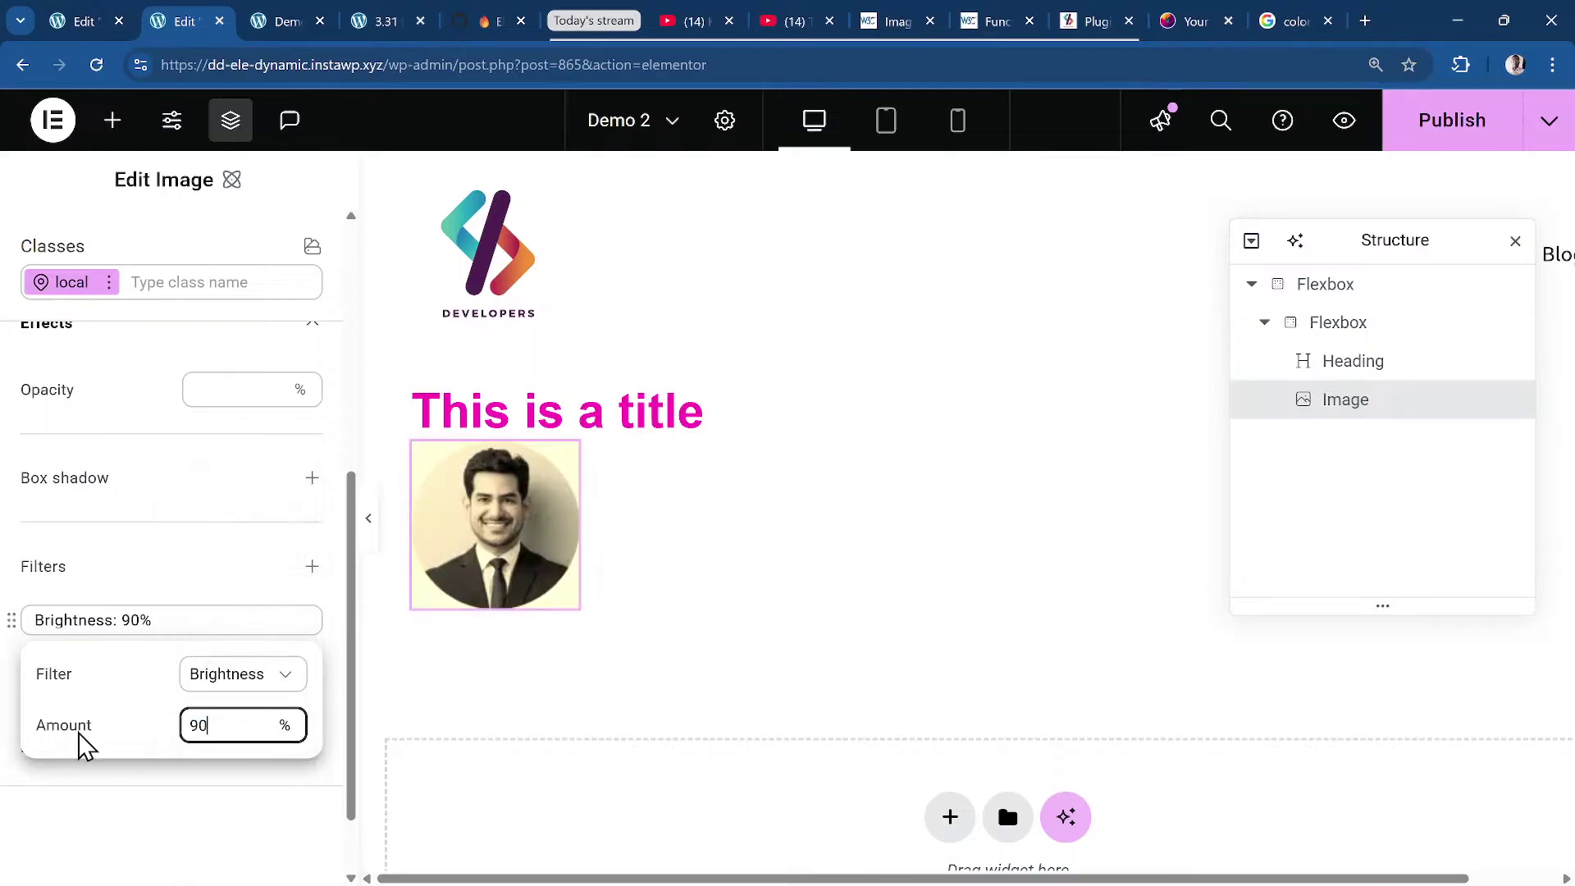
key("BackSpace")
type("6")
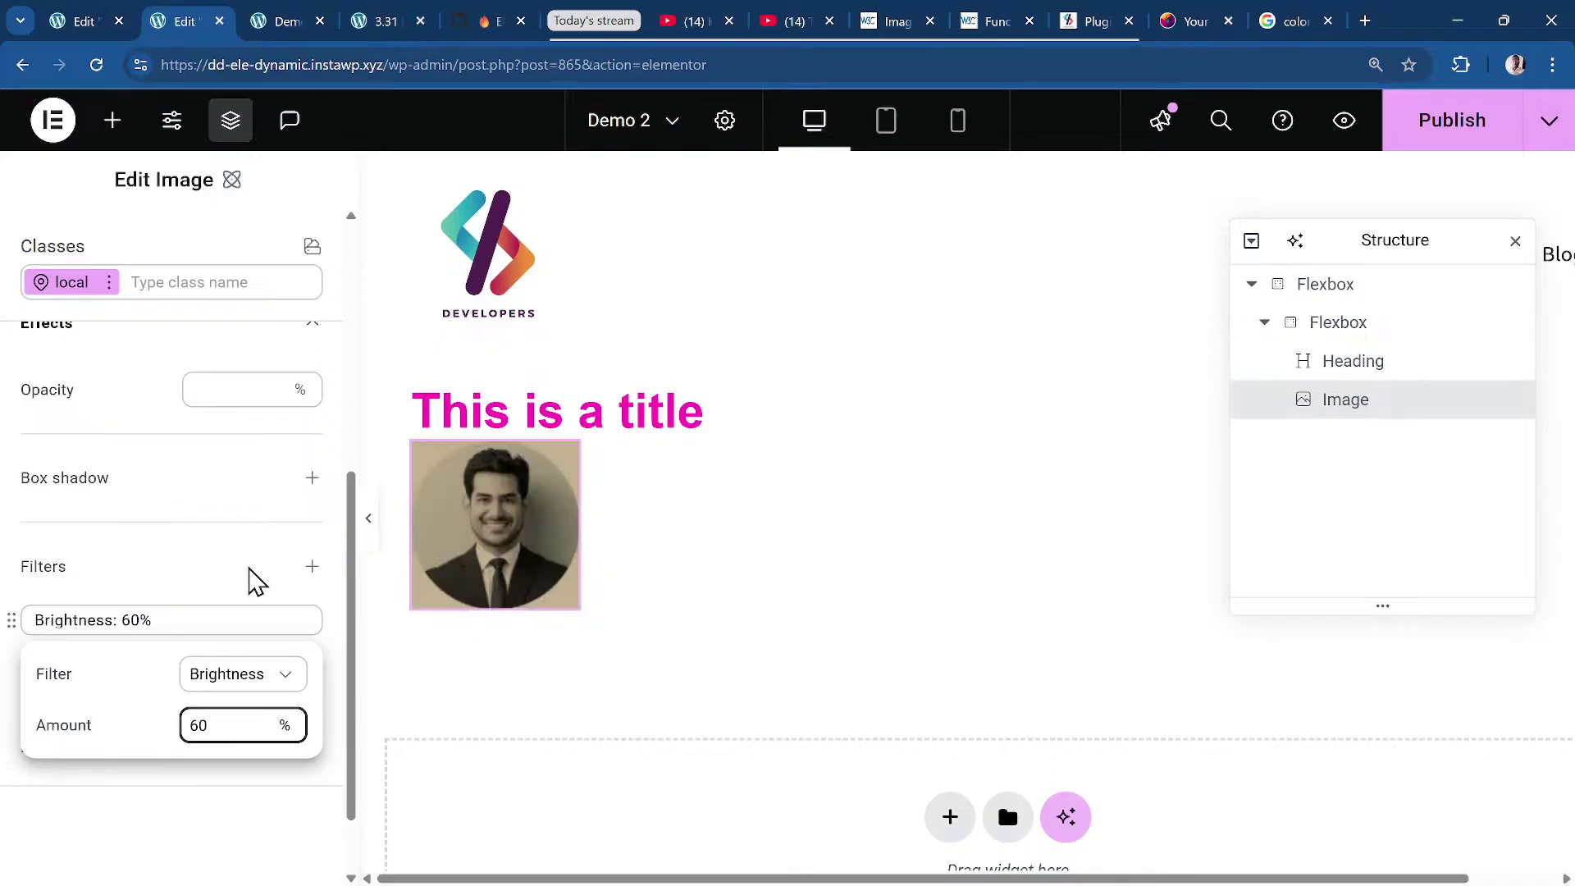
left_click(209, 593)
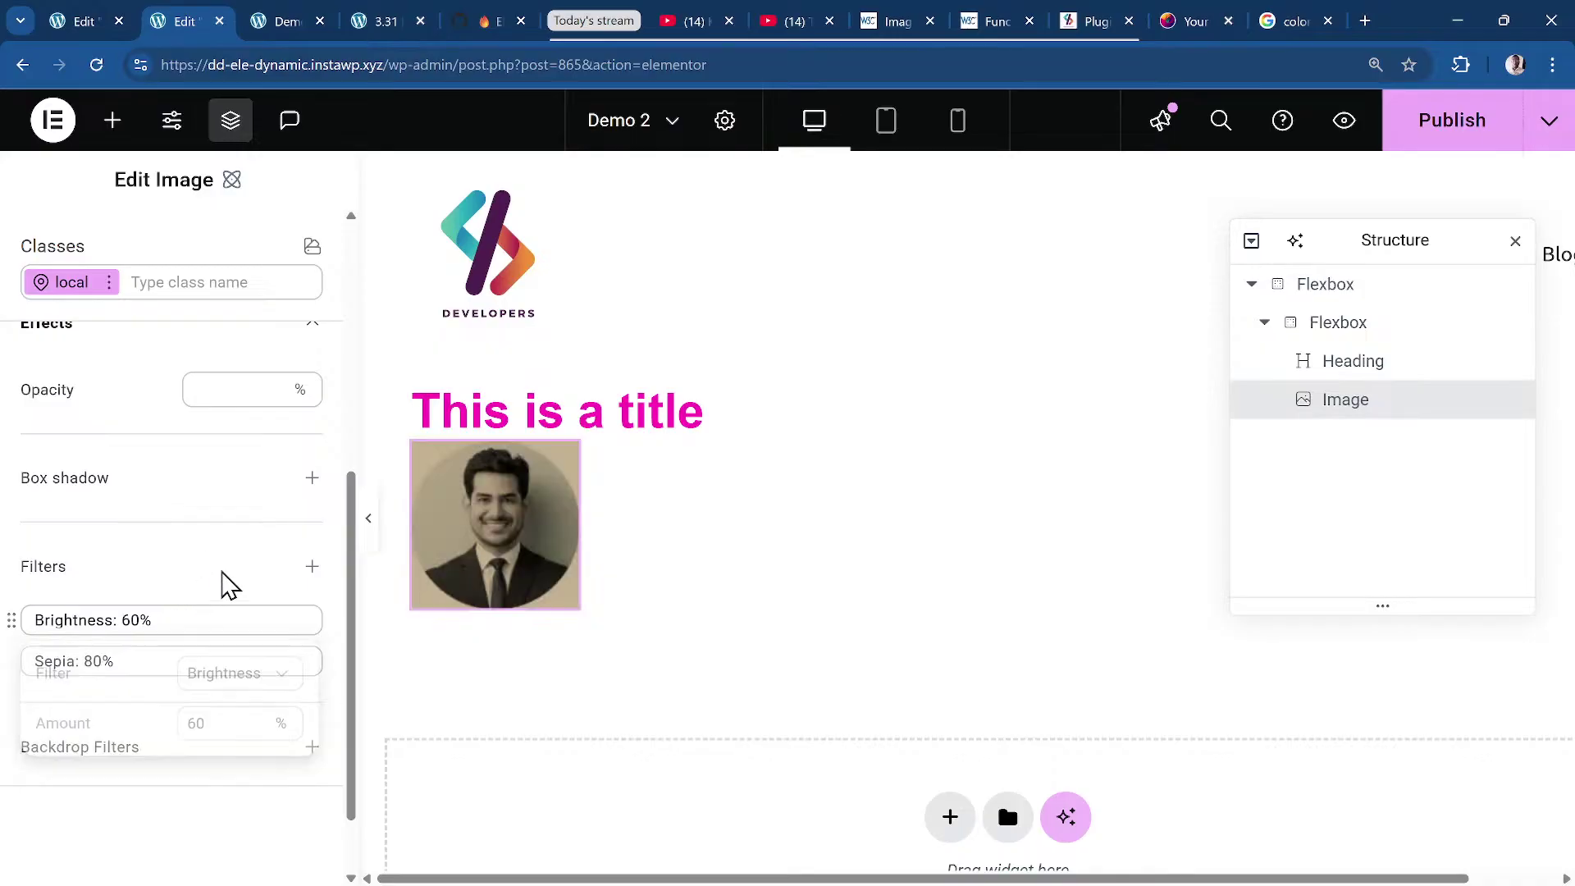
Add a Drop shadow filter to the image and try to assign the dark red rgb(148, 0, 0) variable as its colour.
left_click(311, 574)
left_click(246, 681)
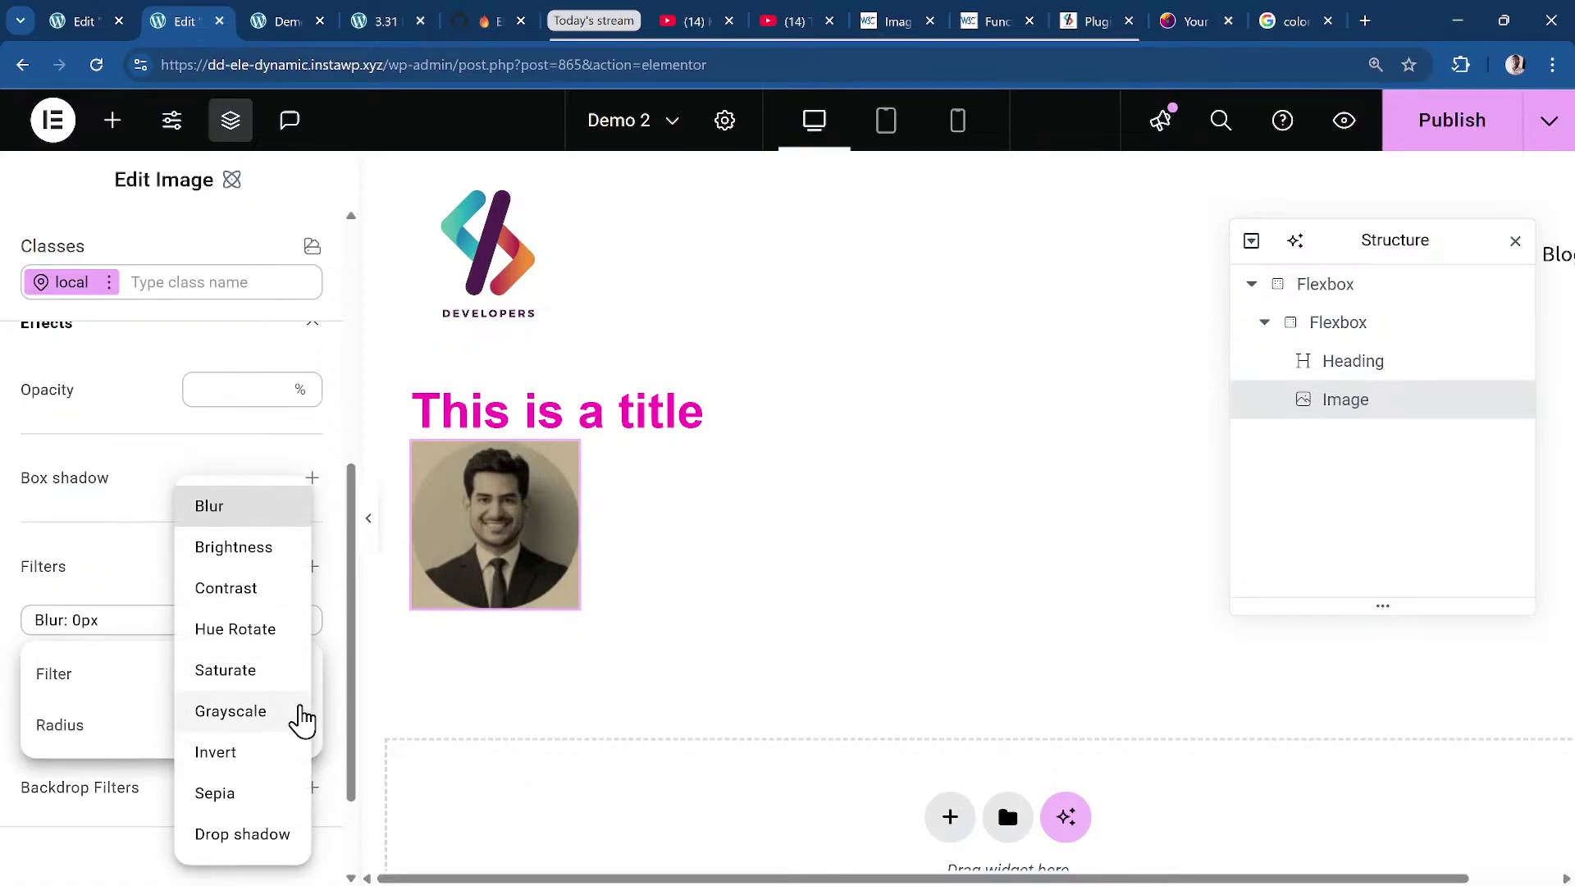
left_click(285, 861)
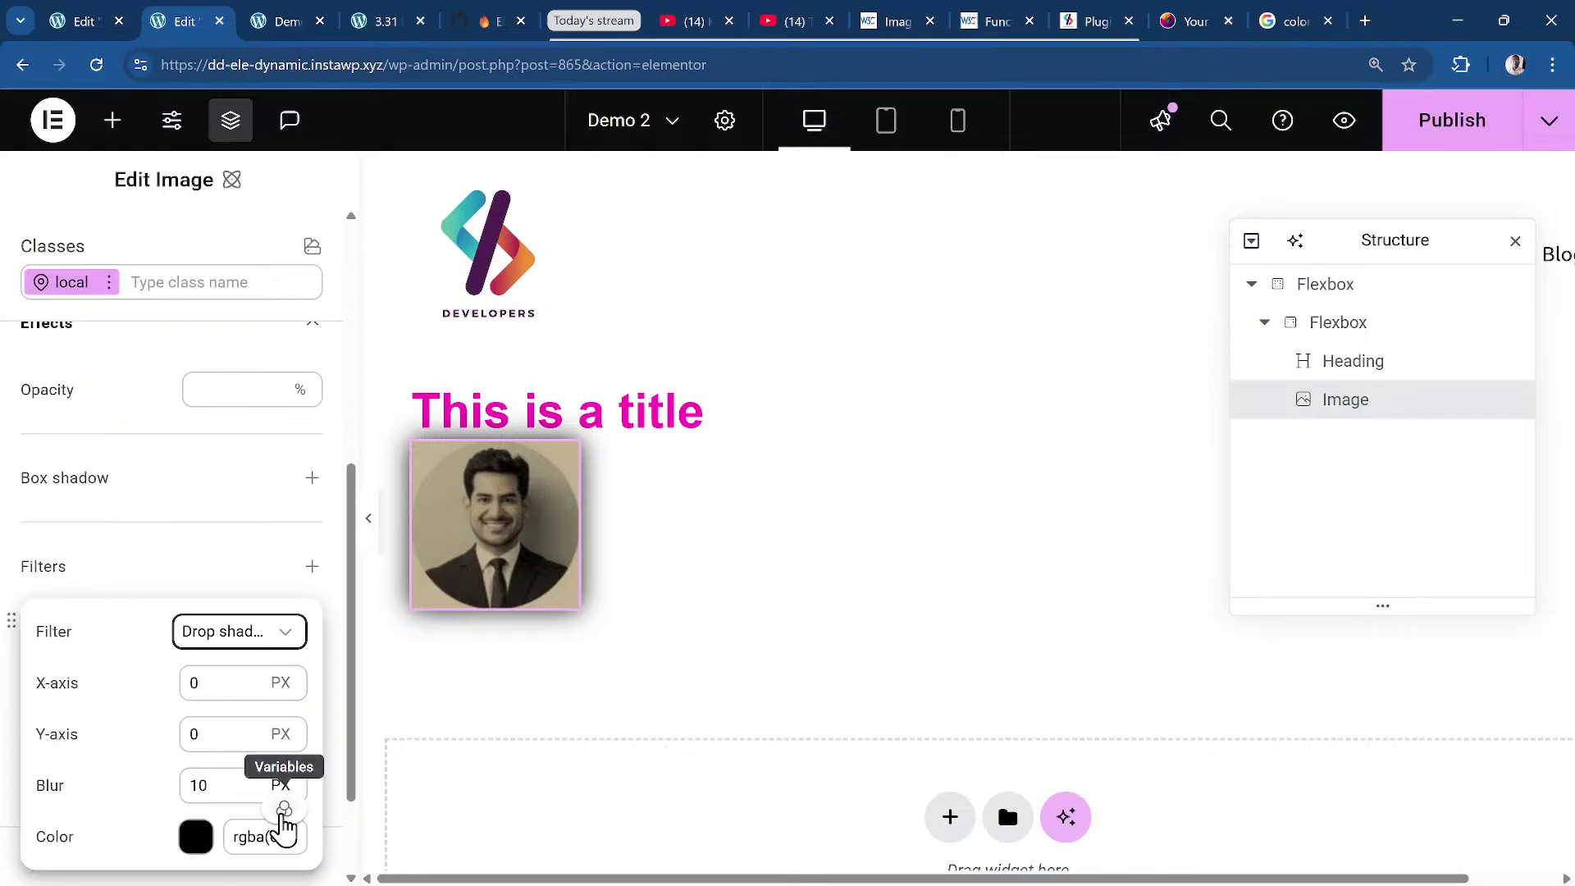
left_click(283, 810)
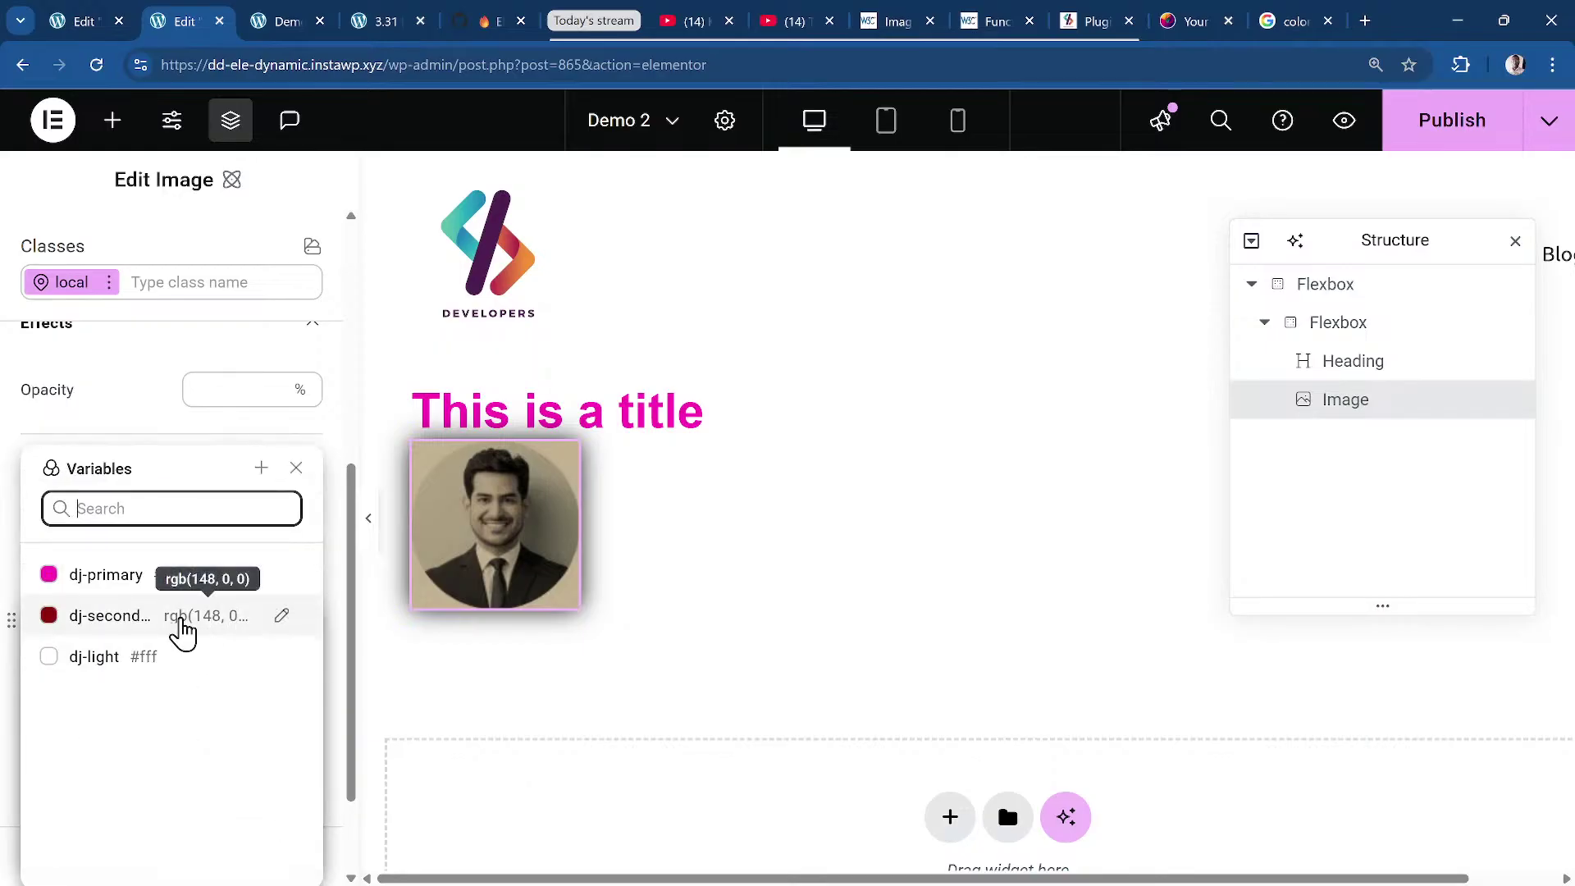
left_click(129, 637)
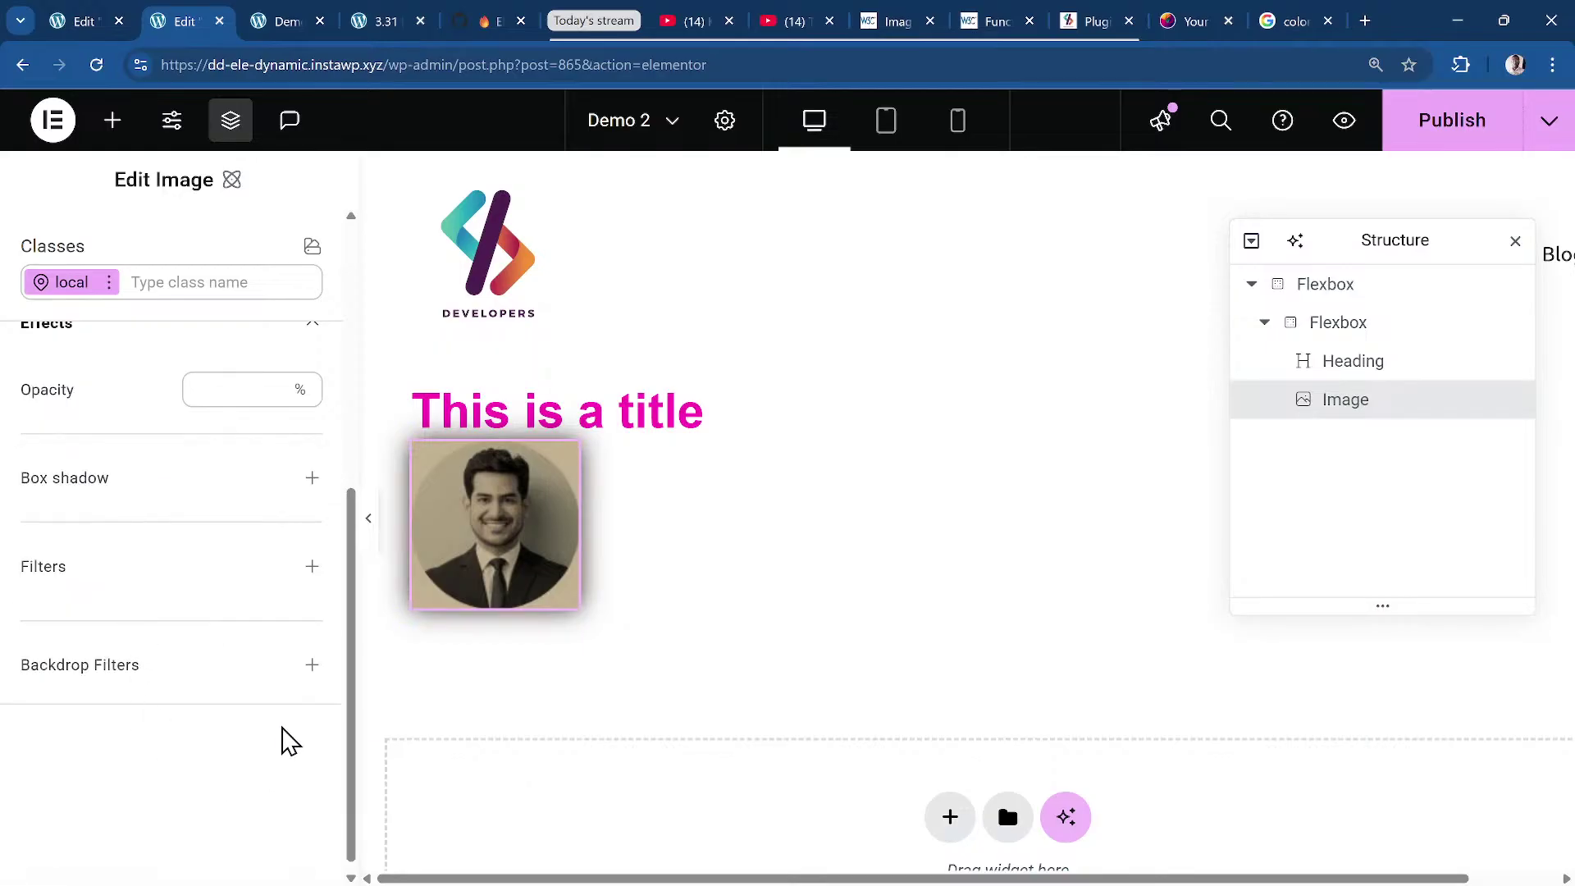
Examine the image on the canvas and the Filters list in its effects styles after the colour variable choice.
scroll(500, 549, "down", 5)
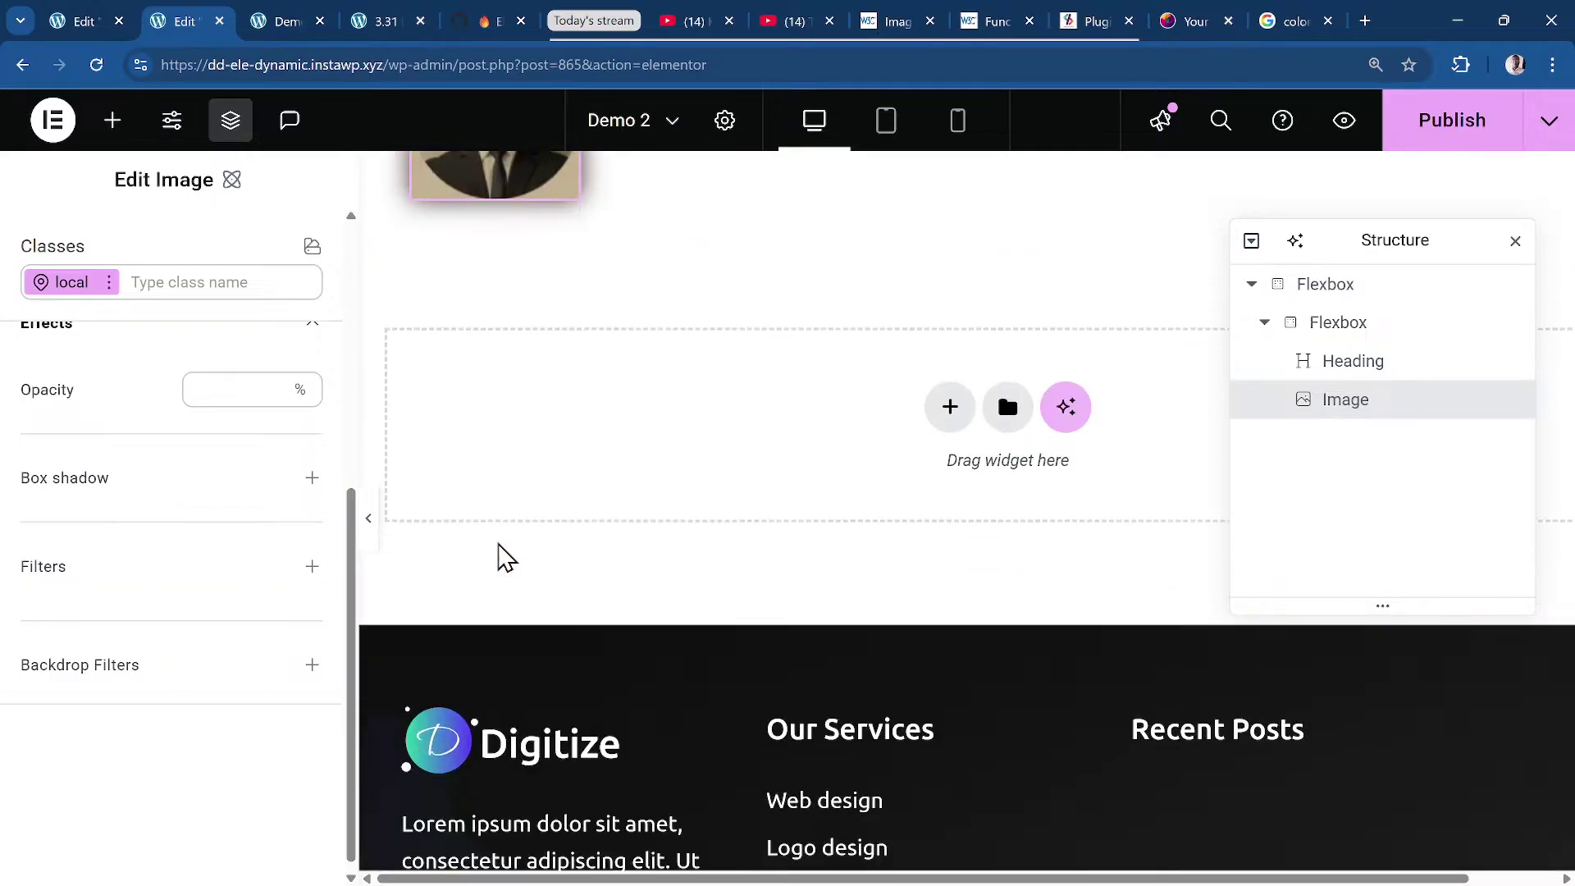
scroll(502, 556, "up", 4)
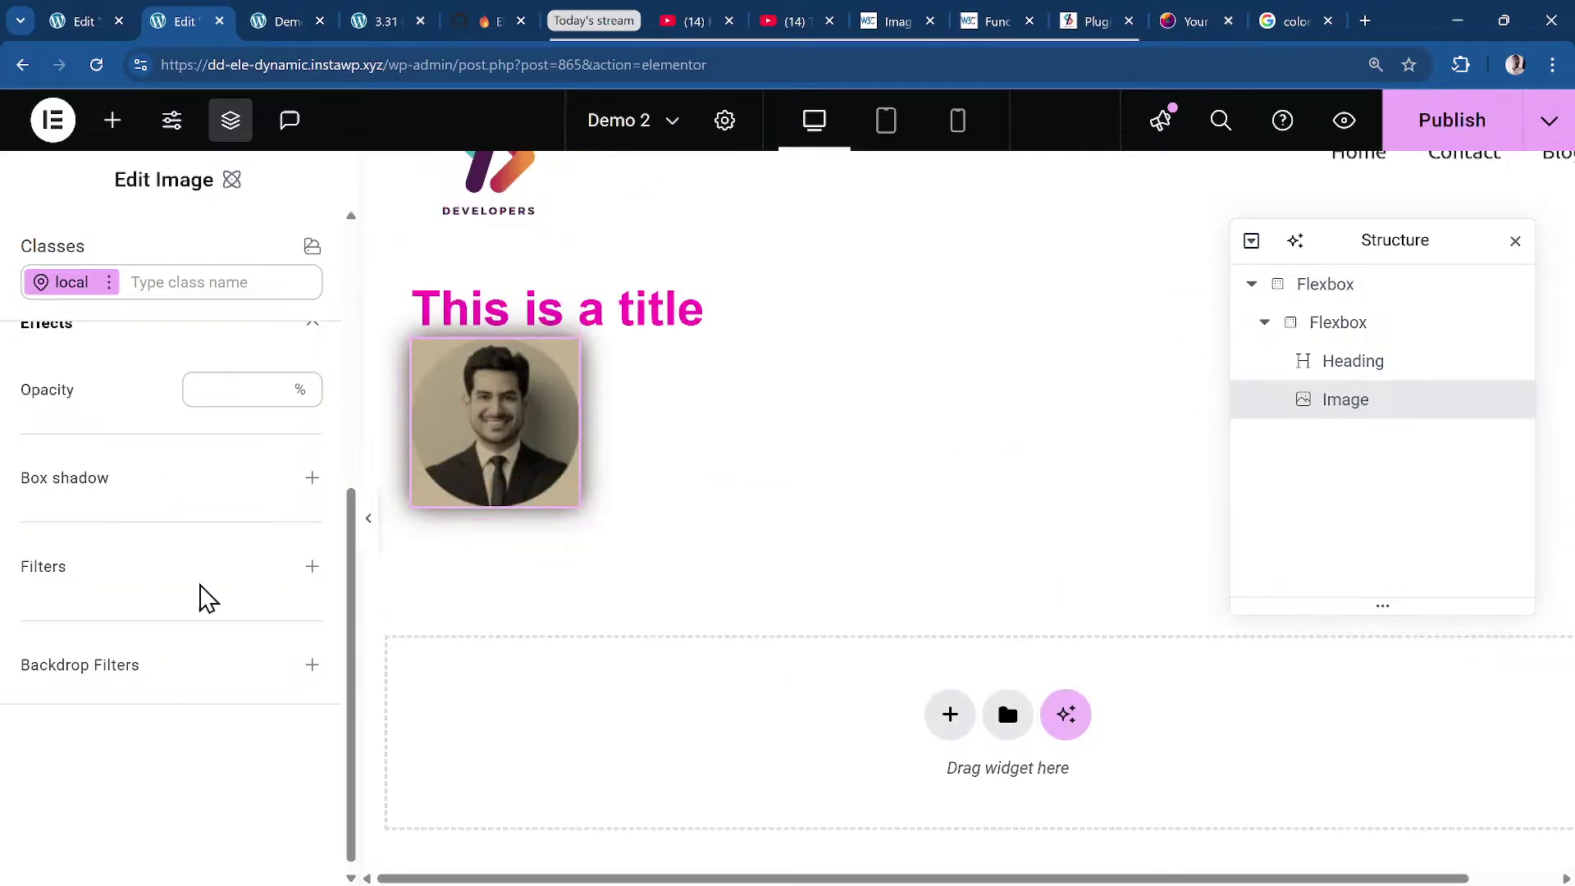
scroll(529, 492, "up", 1)
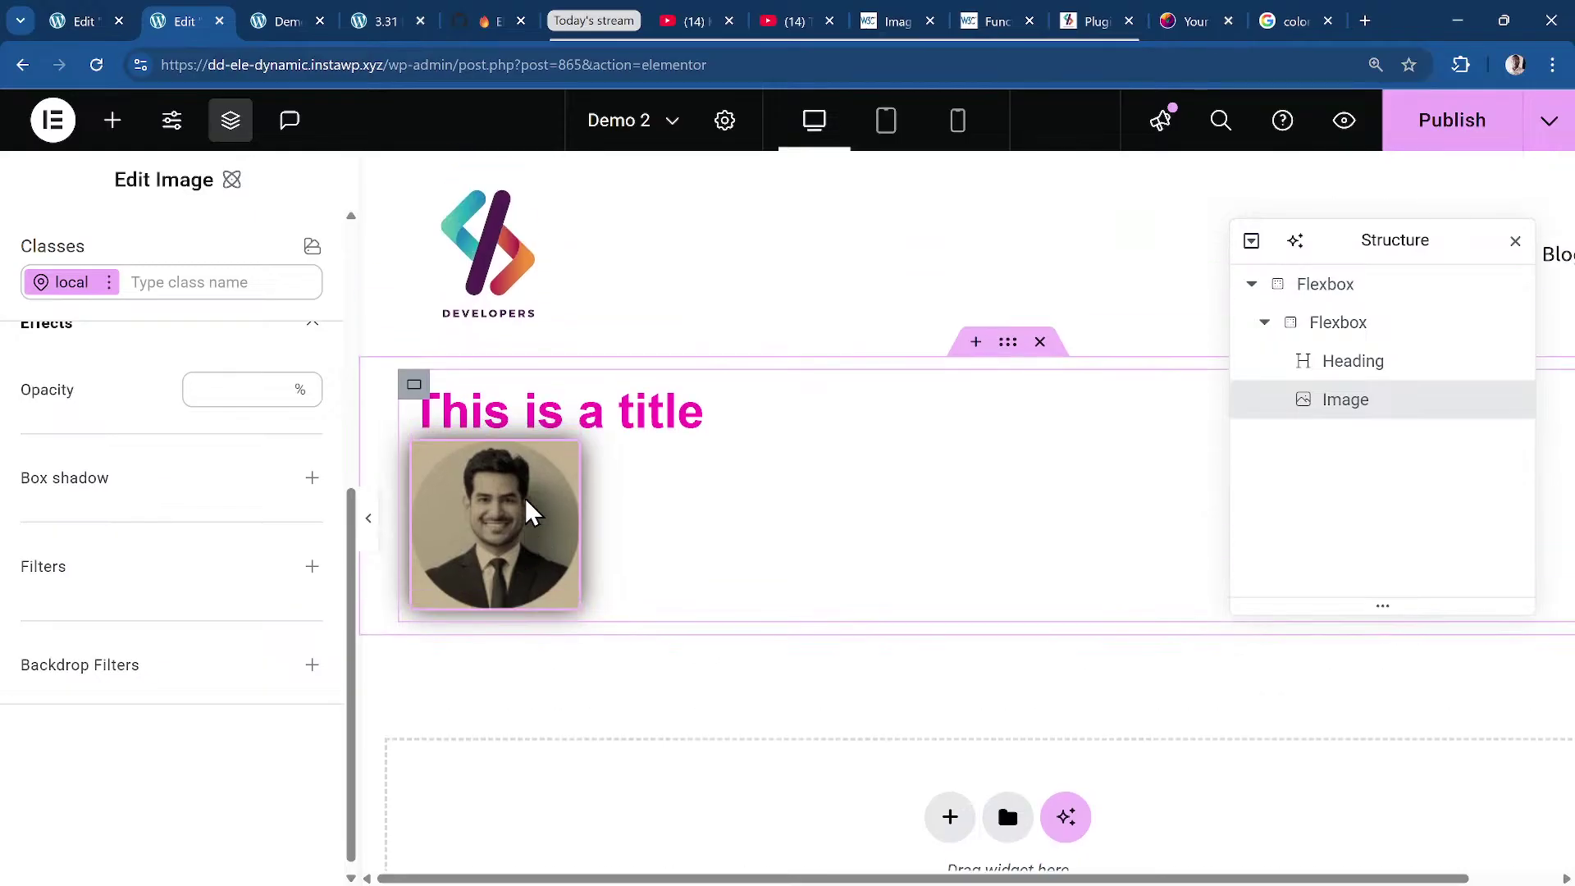
scroll(525, 500, "down", 5)
scroll(528, 508, "up", 5)
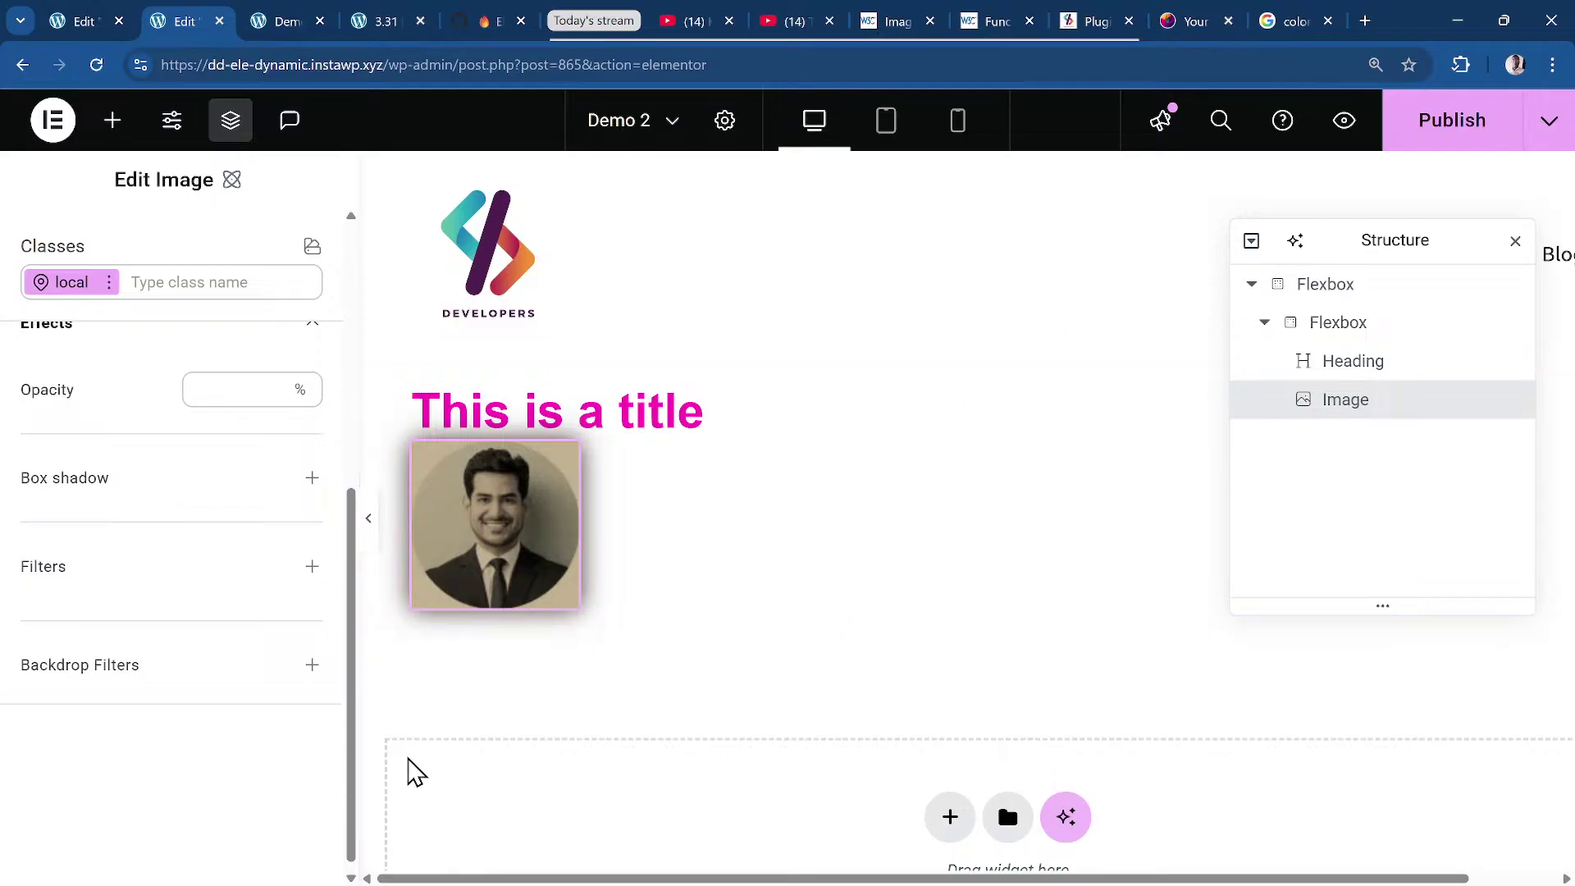
scroll(309, 520, "up", 5)
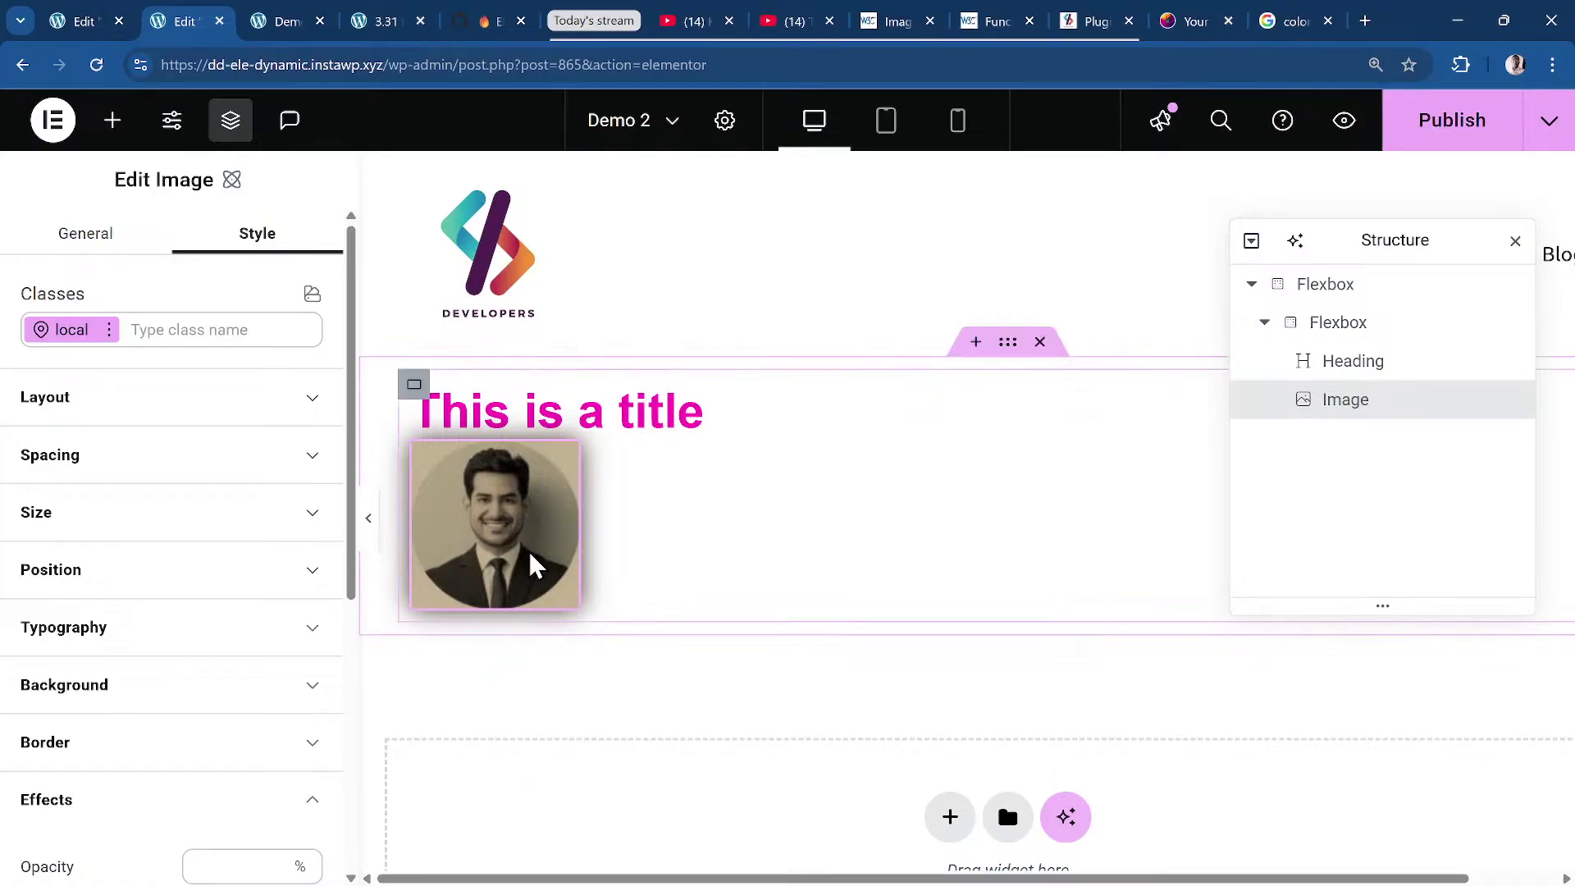
scroll(116, 544, "down", 5)
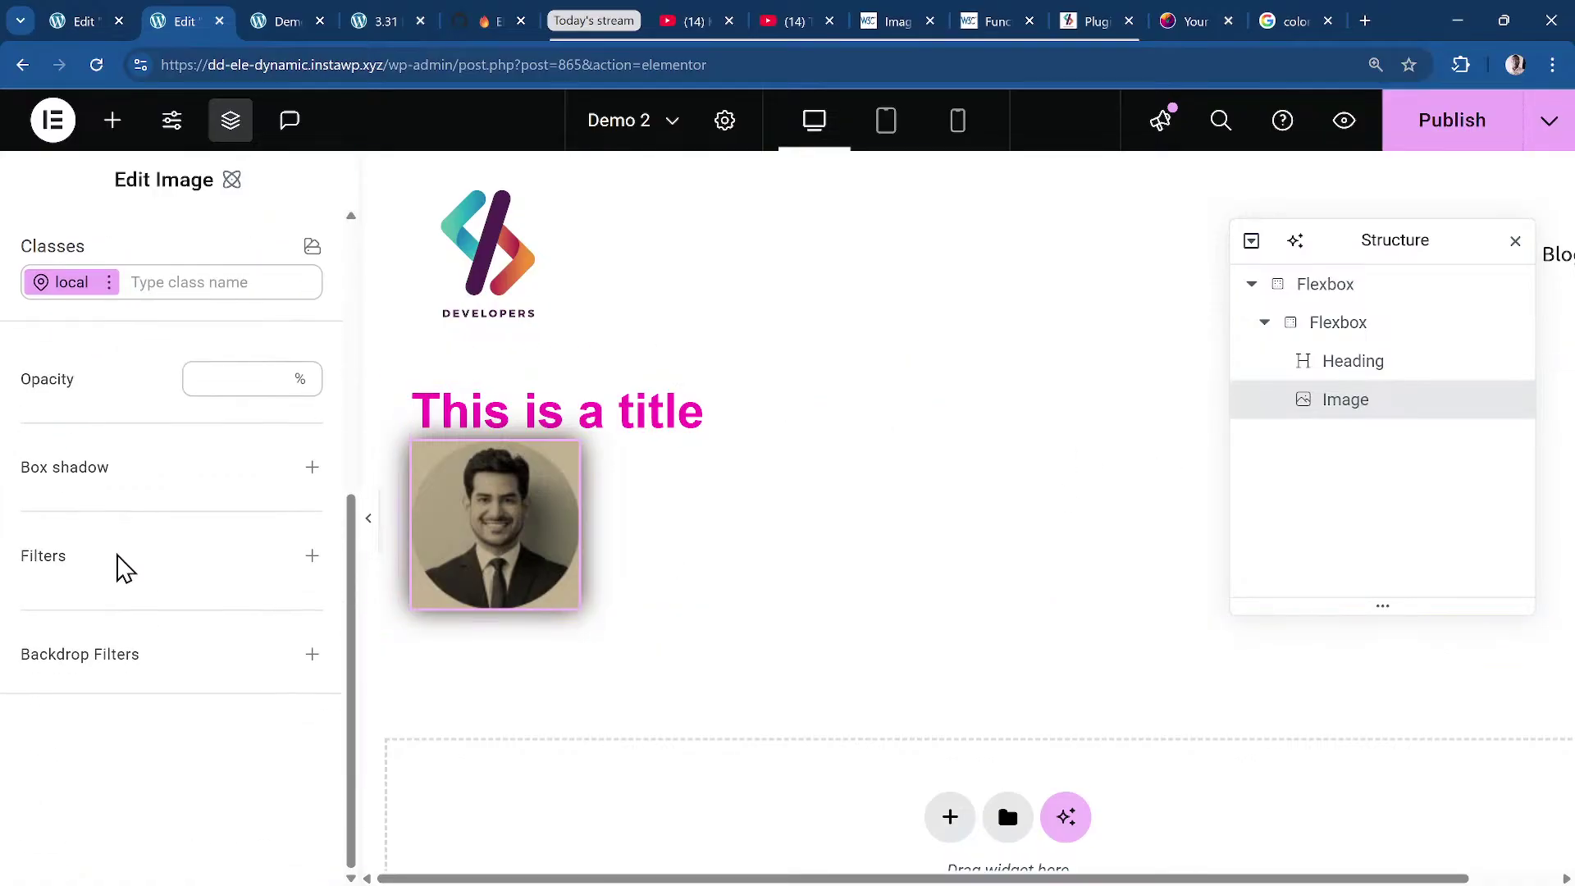
Reselect the image, add a new Blur filter at 0 px to it, and duplicate that filter.
scroll(116, 601, "up", 3)
scroll(111, 597, "down", 3)
scroll(155, 687, "up", 3)
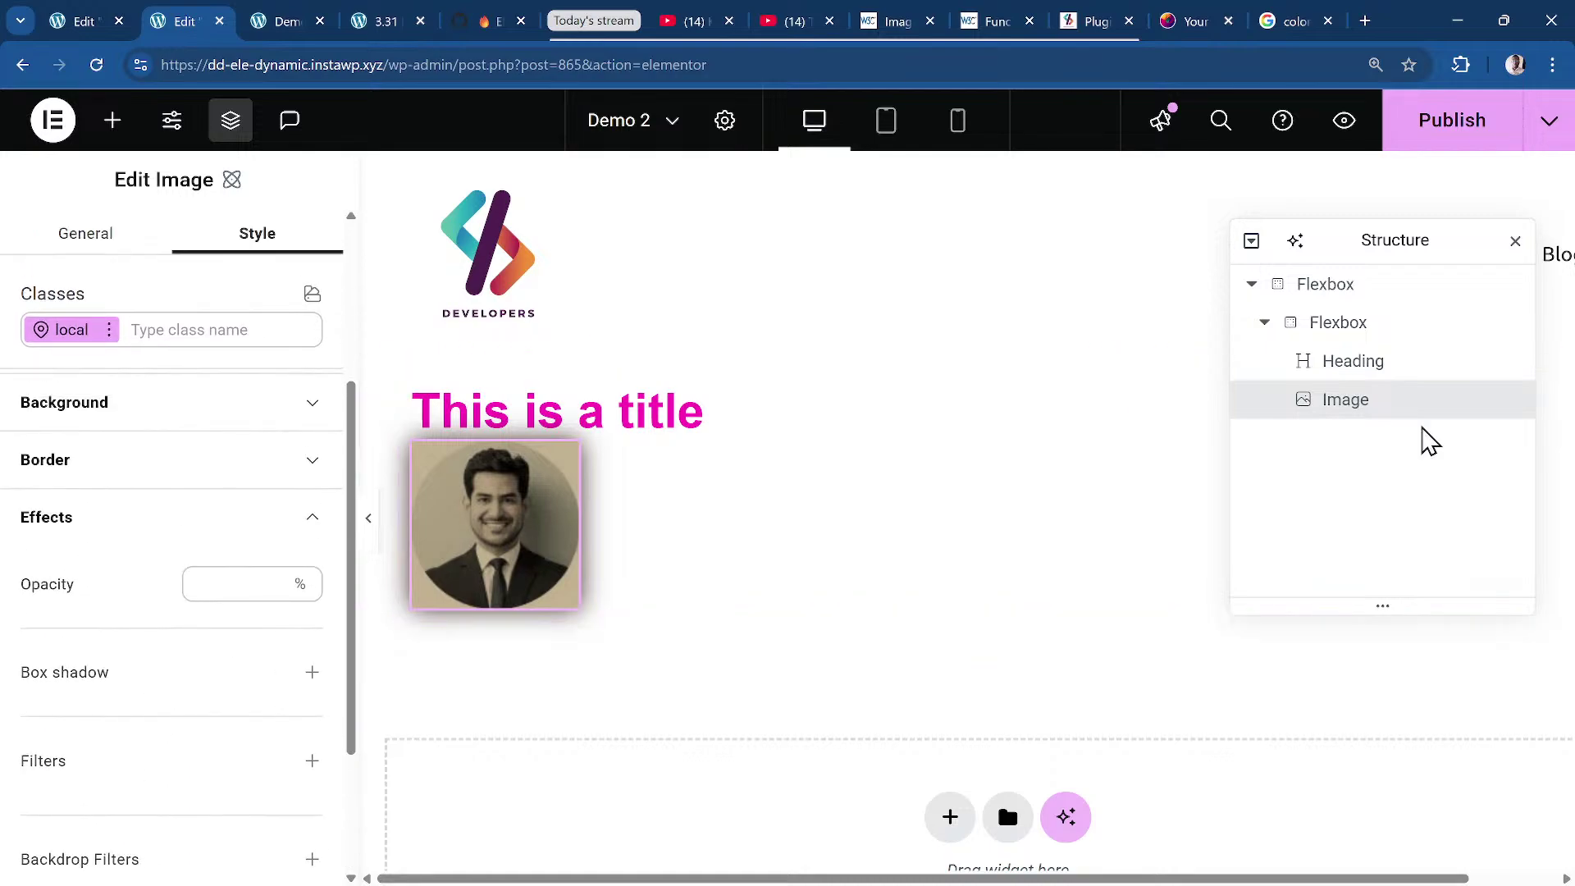
left_click(1414, 371)
left_click(1394, 406)
scroll(200, 415, "down", 5)
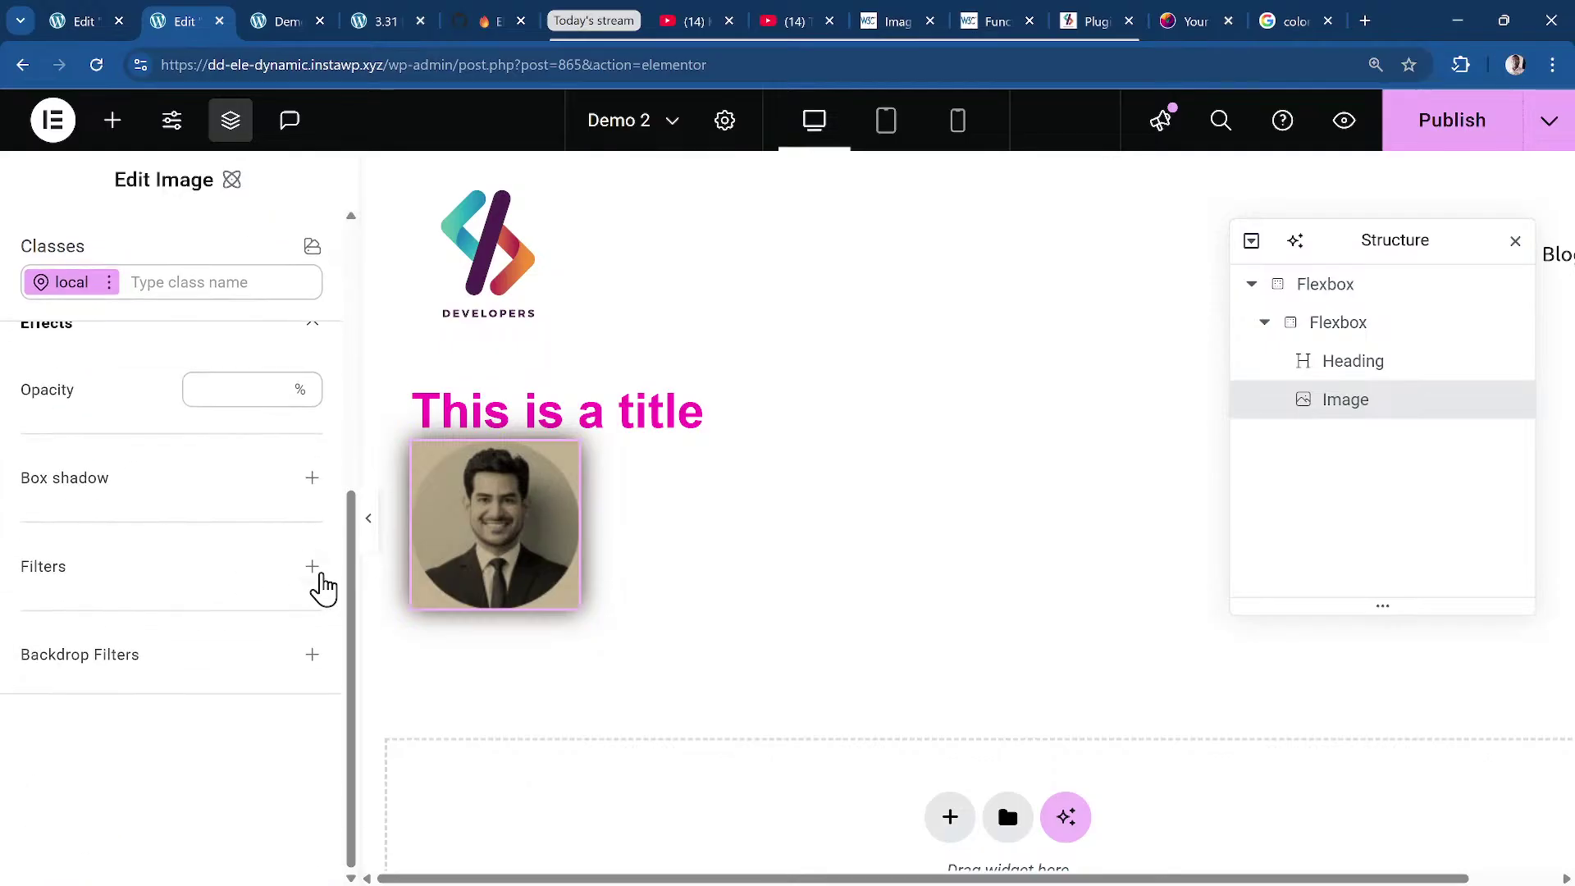
left_click(313, 568)
left_click(147, 591)
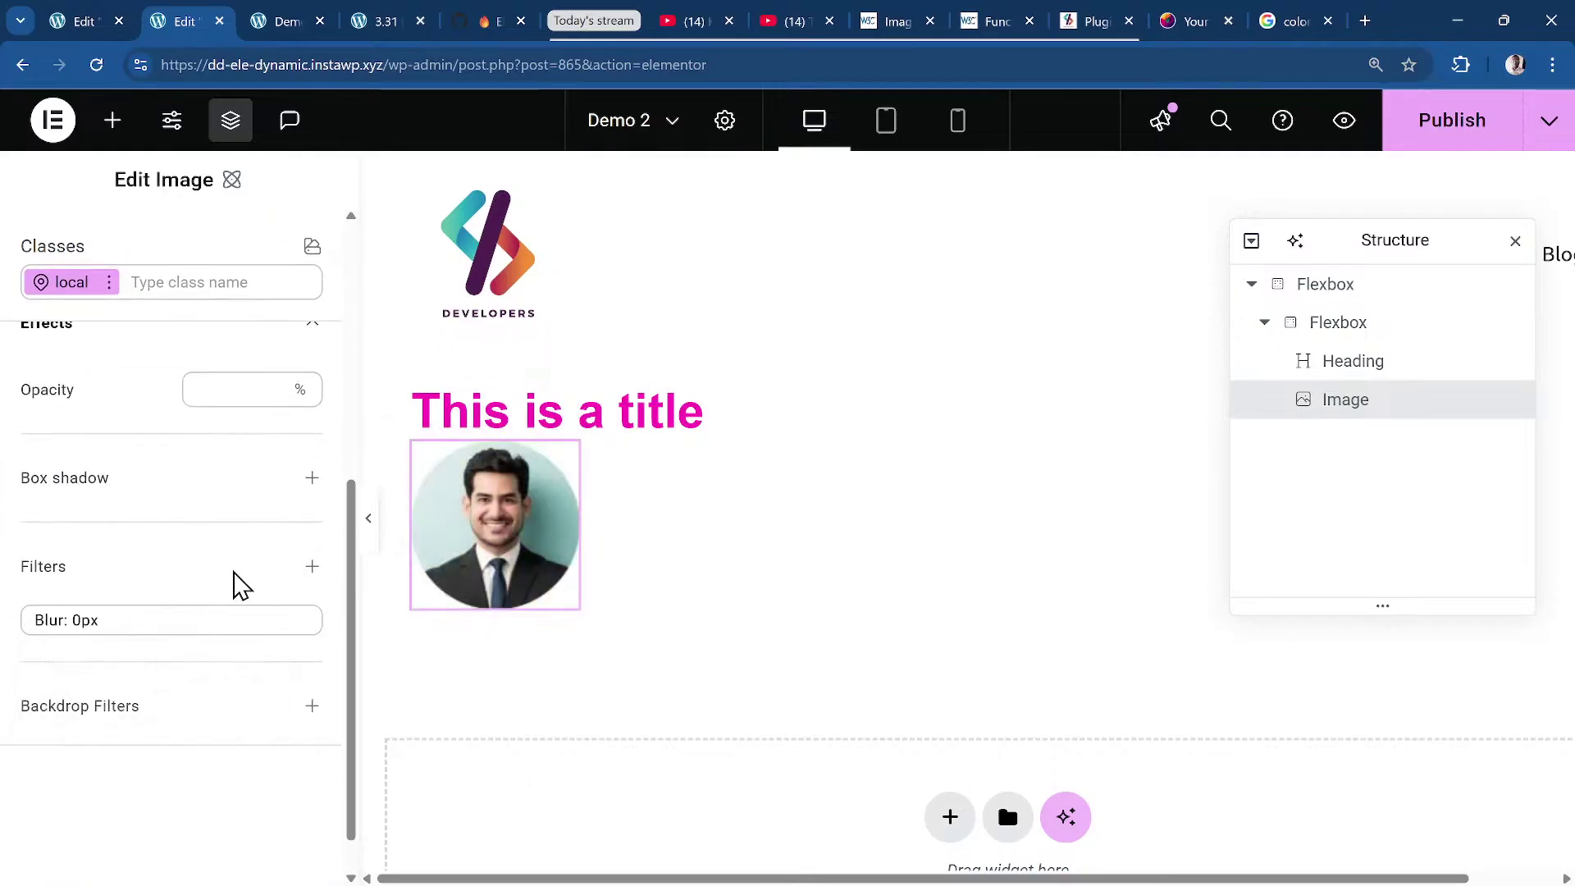
left_click(253, 621)
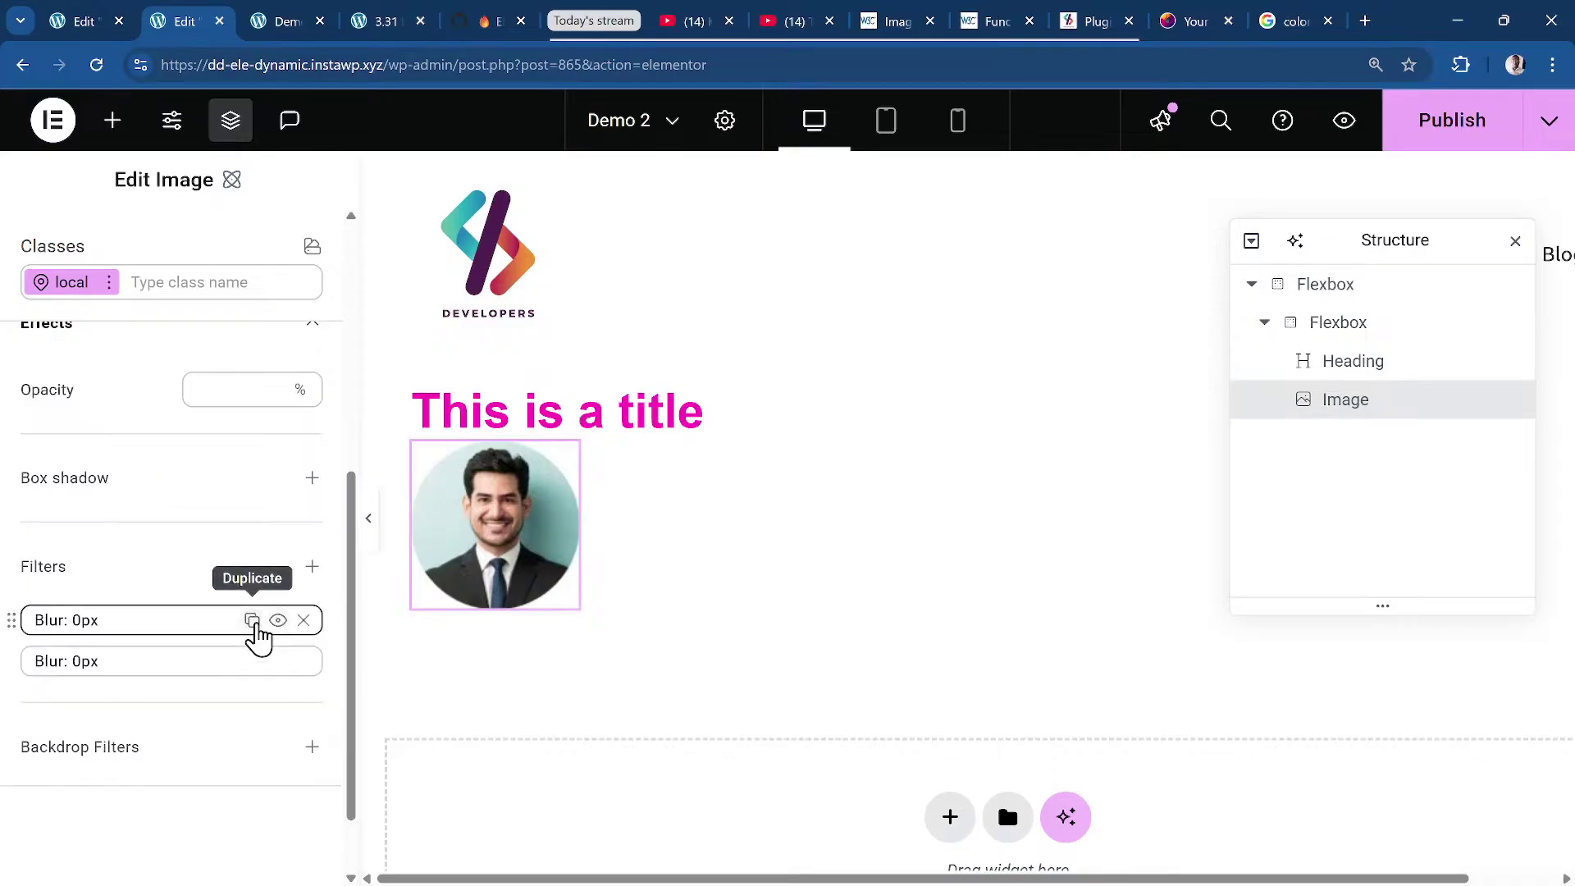
Change one of the image's Blur filters to Saturate and set its amount to 4%.
left_click(200, 659)
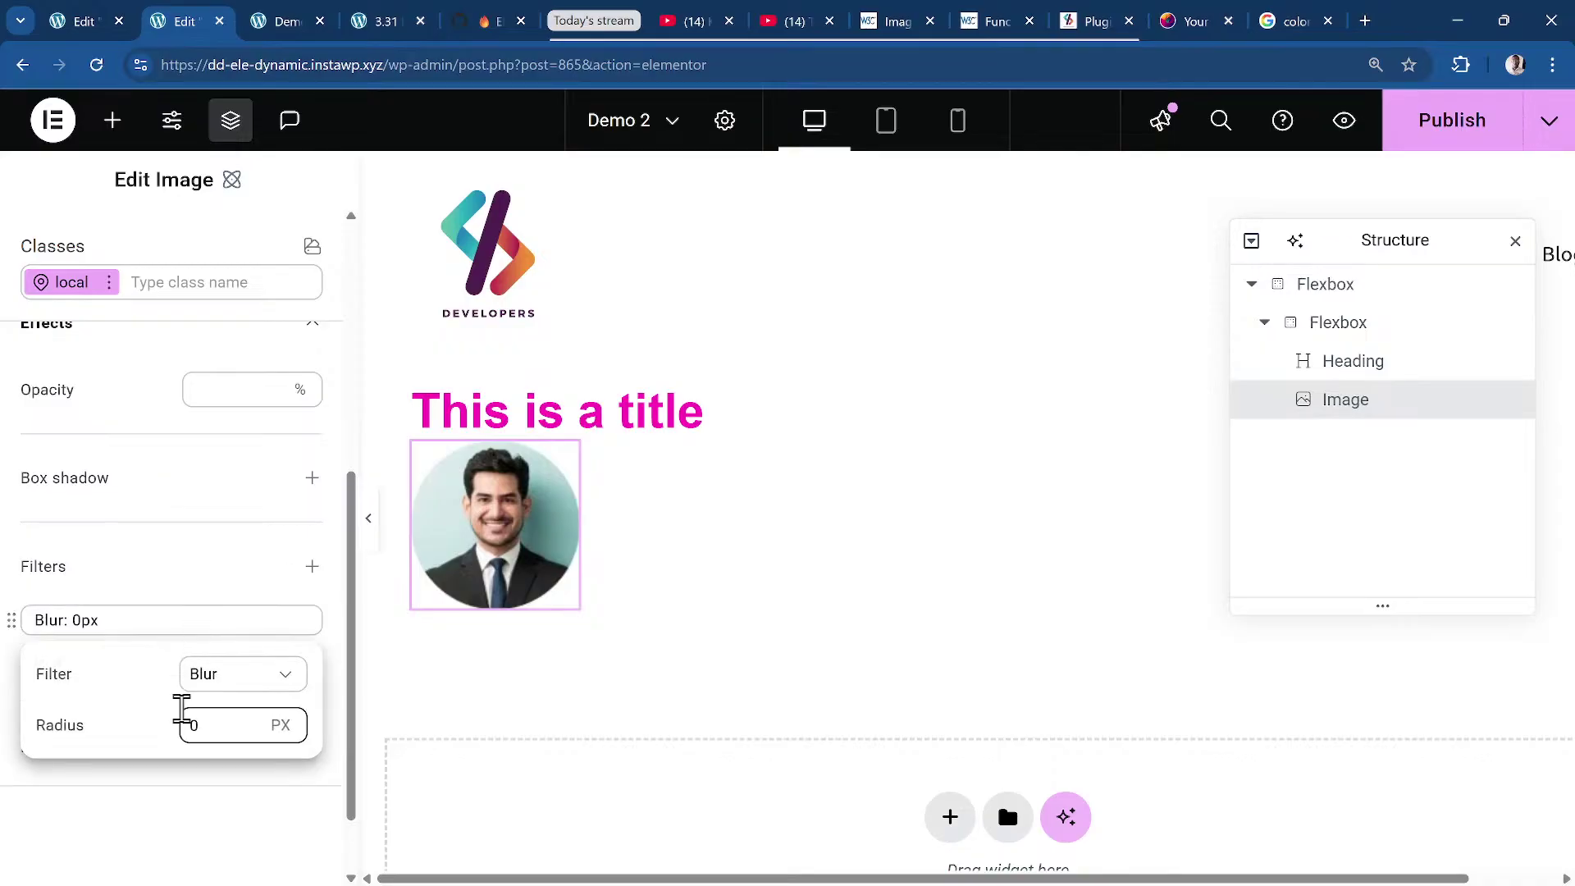
left_click(234, 687)
left_click(256, 679)
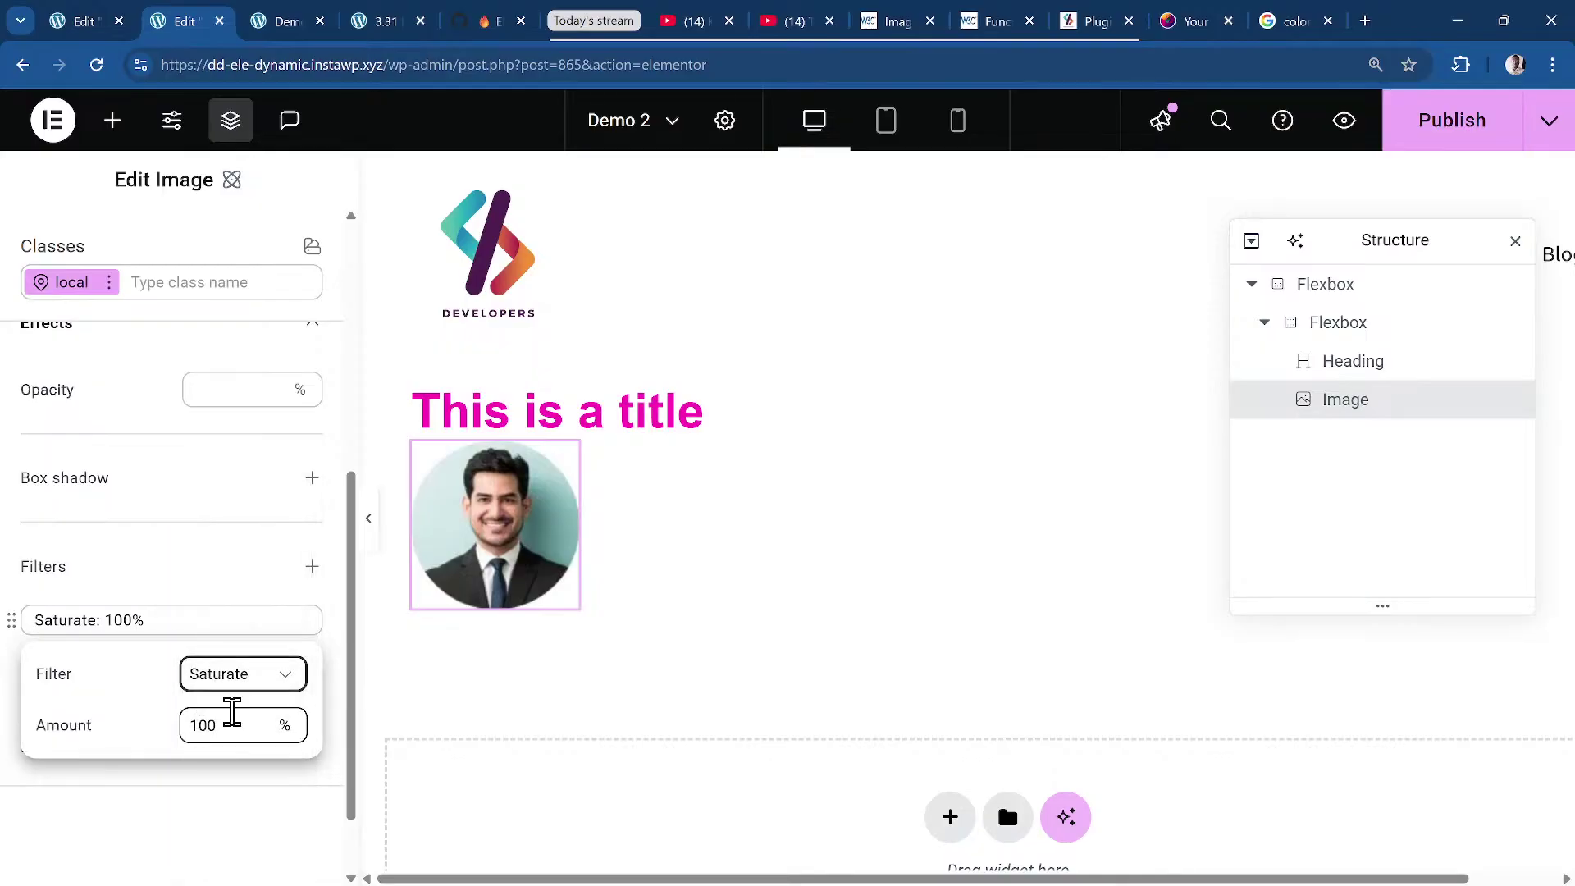
double_click(205, 726)
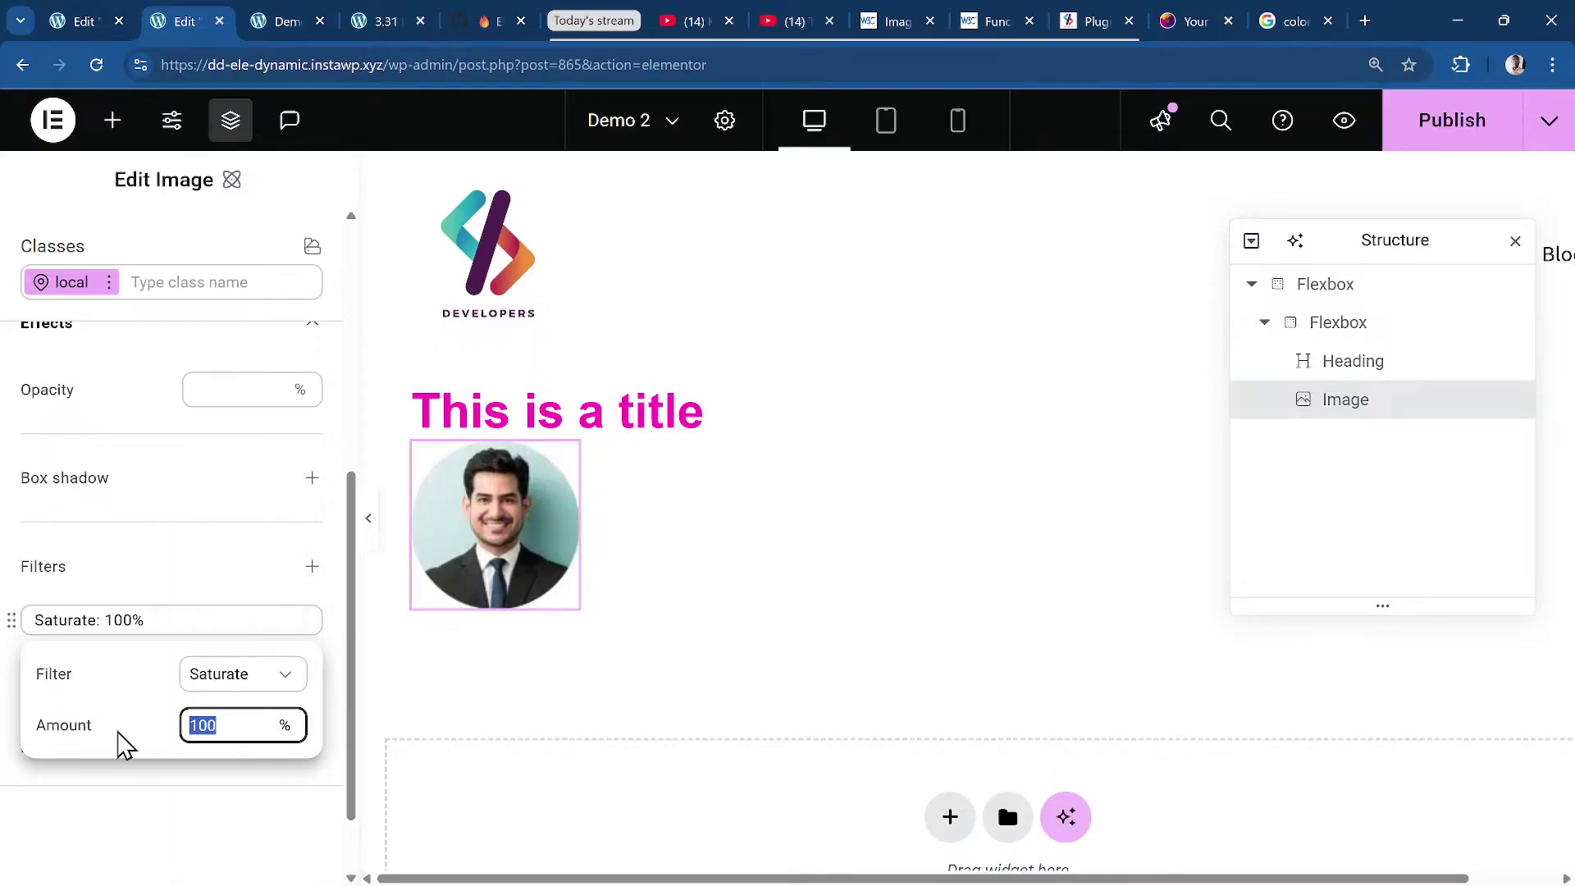
type("40")
left_click(203, 574)
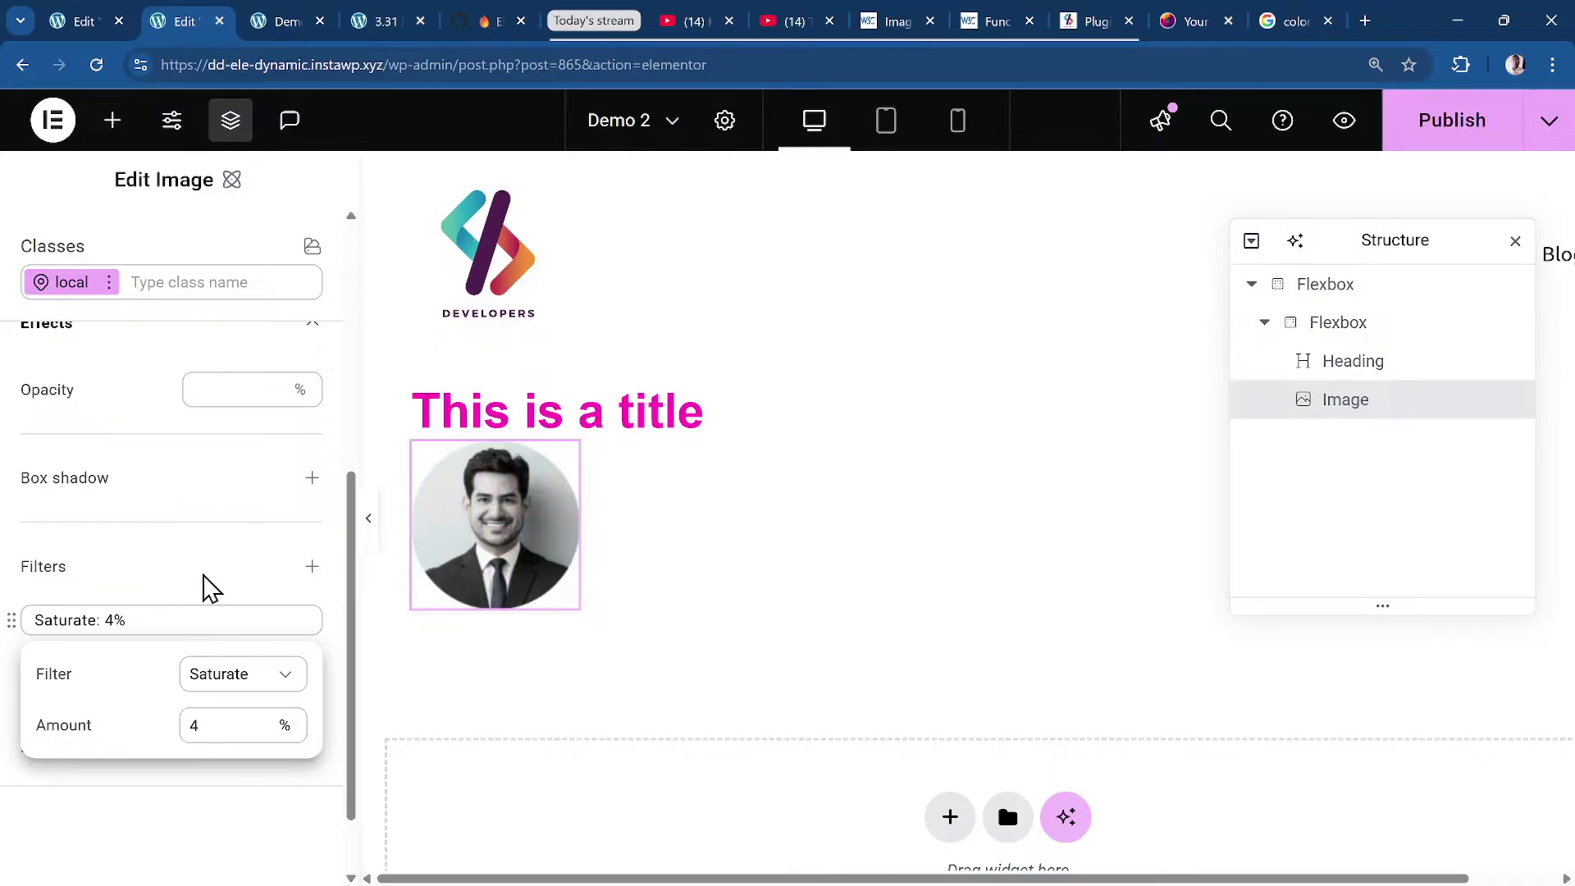
Add another filter to the image, try Sepia and Saturate as its type, and set it to Blur.
left_click(312, 566)
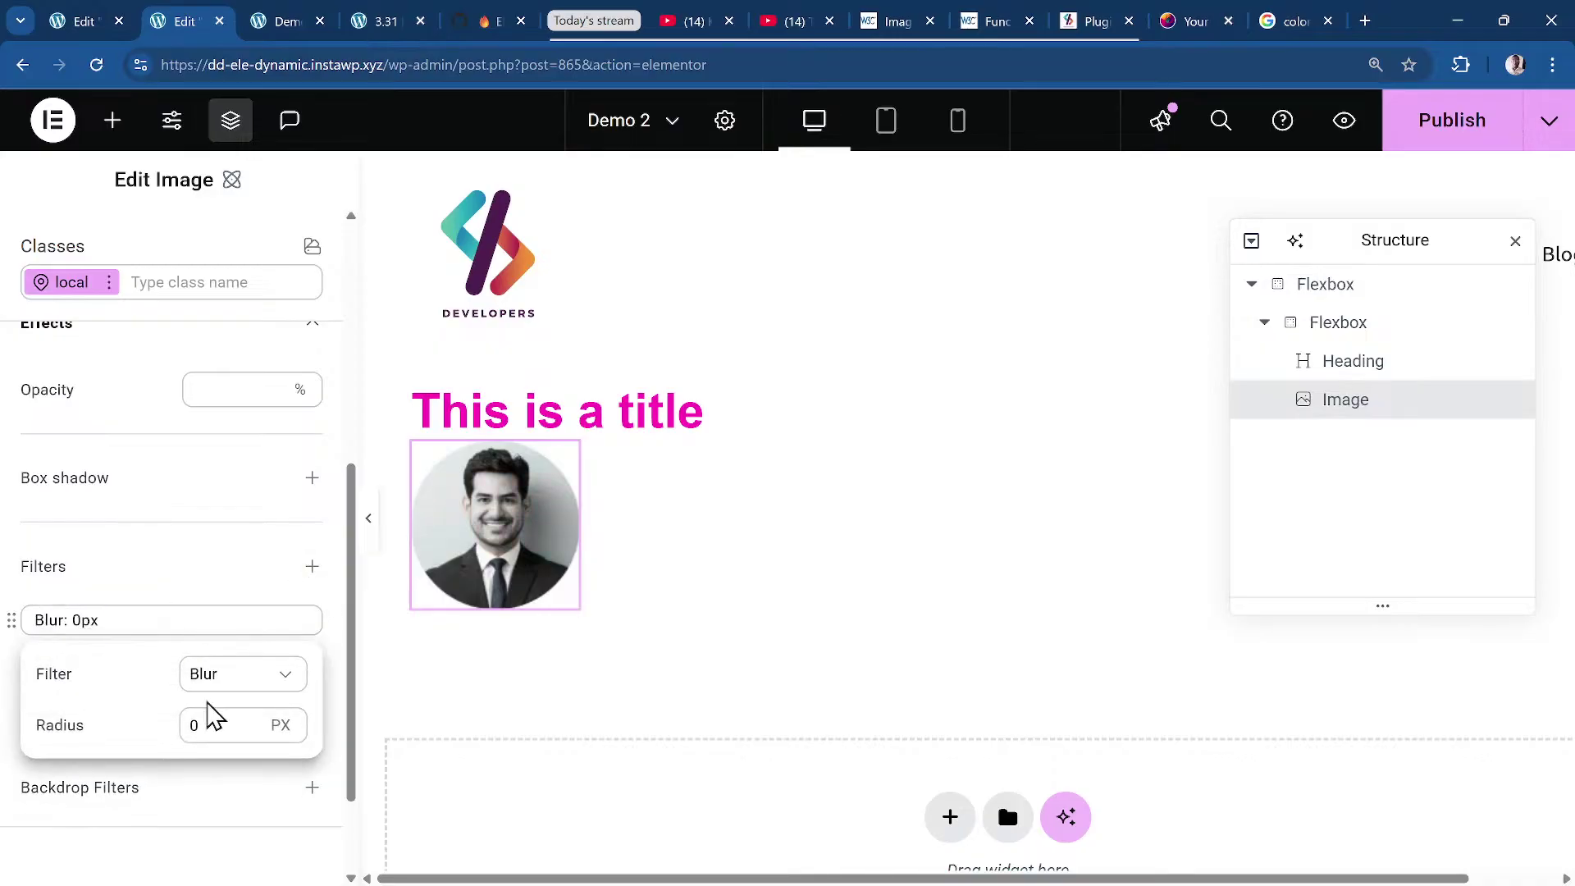
left_click(247, 686)
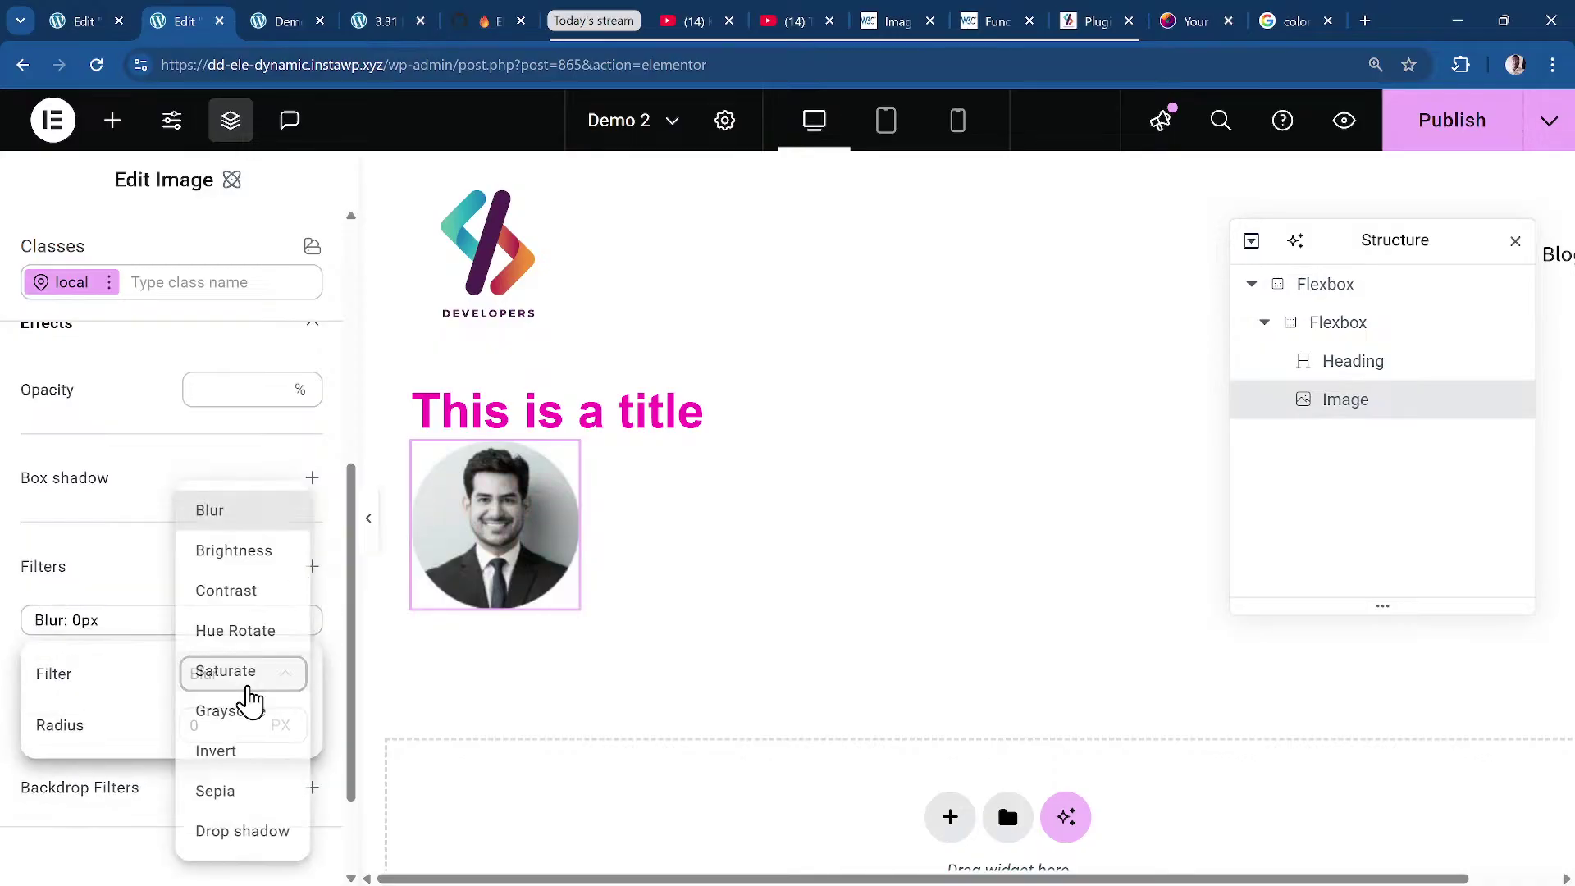
left_click(256, 796)
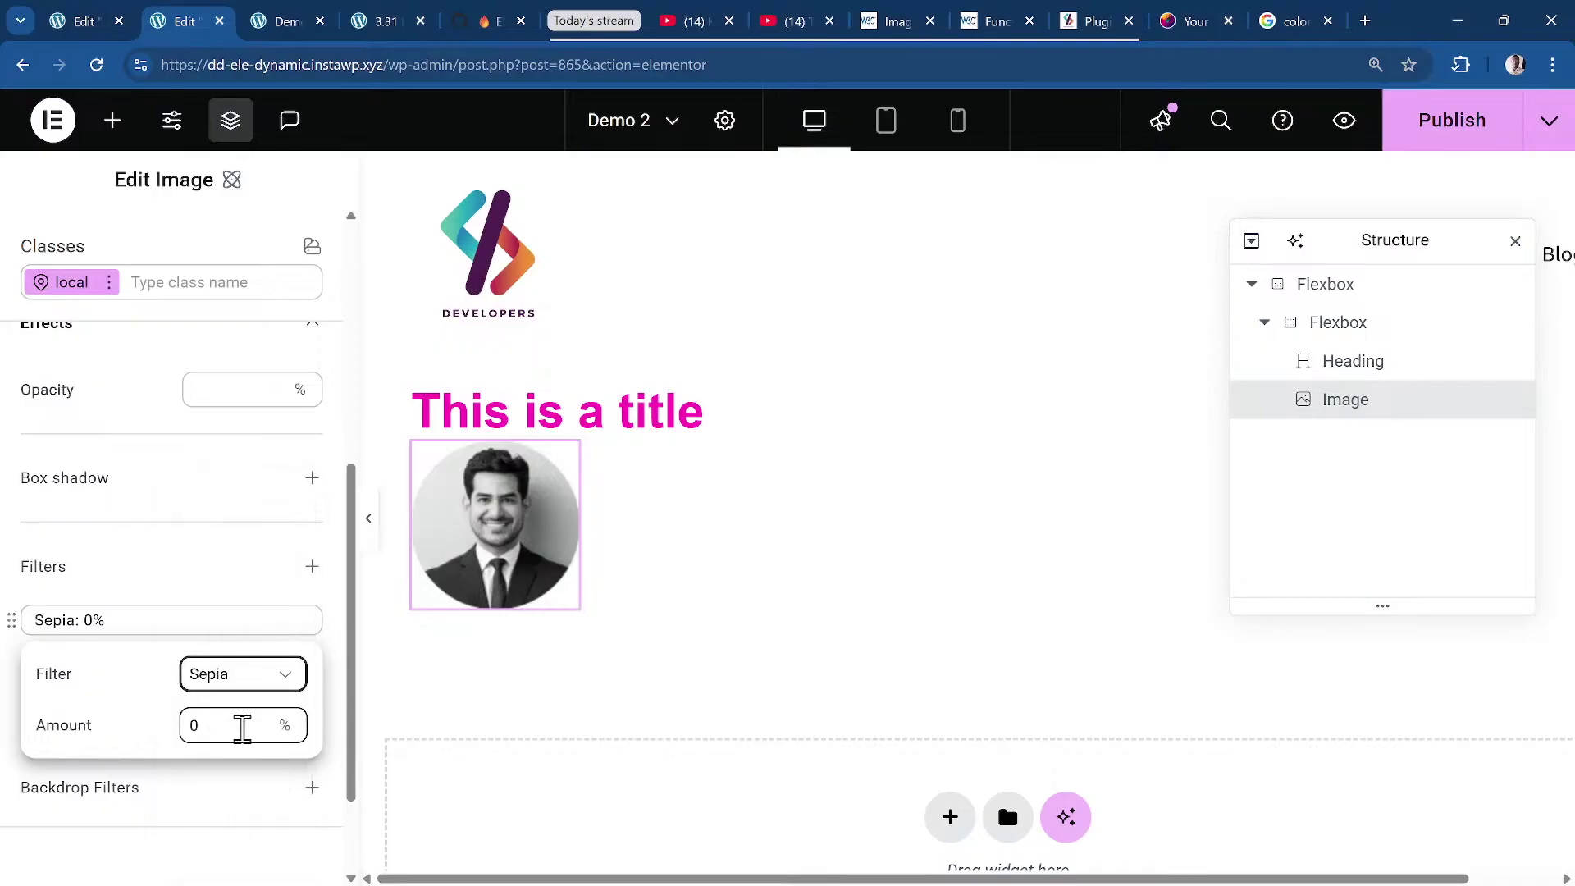
left_click(275, 675)
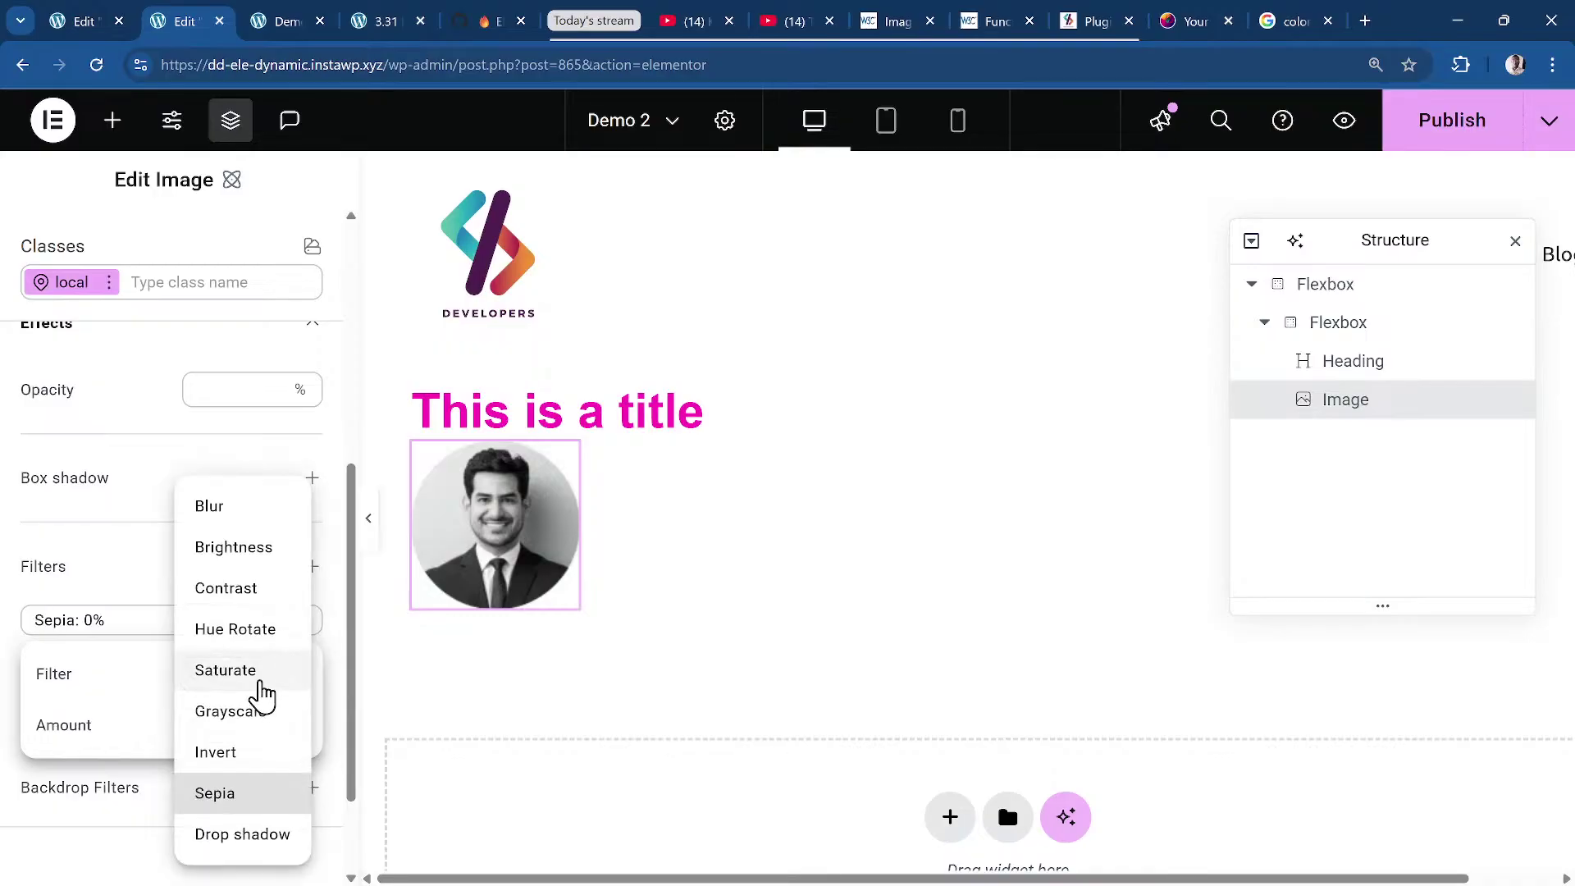
left_click(259, 682)
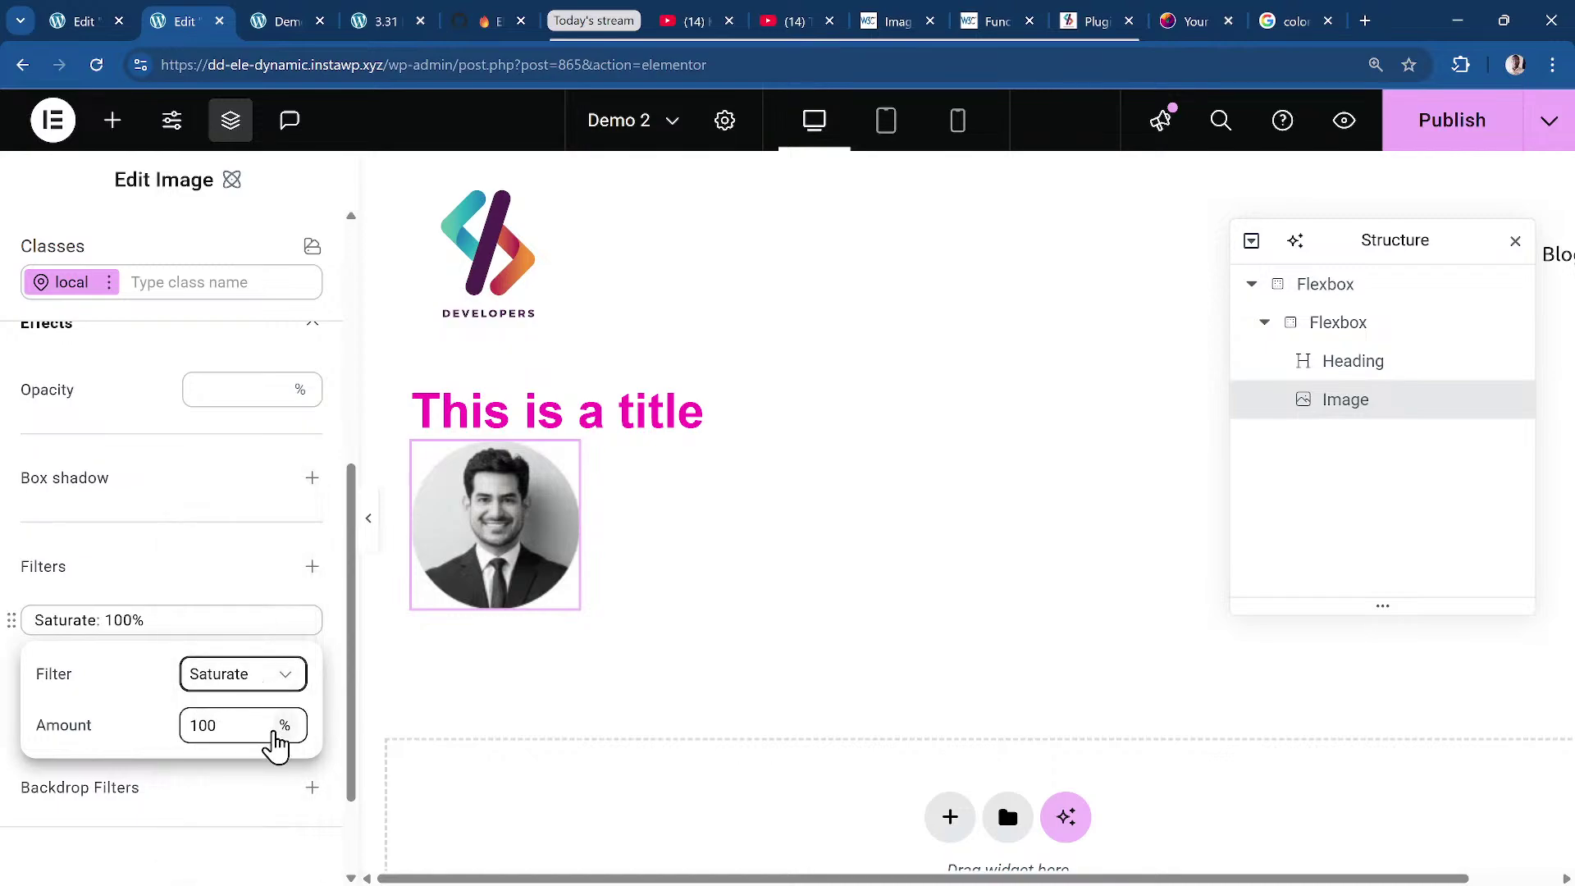
left_click(274, 678)
left_click(273, 511)
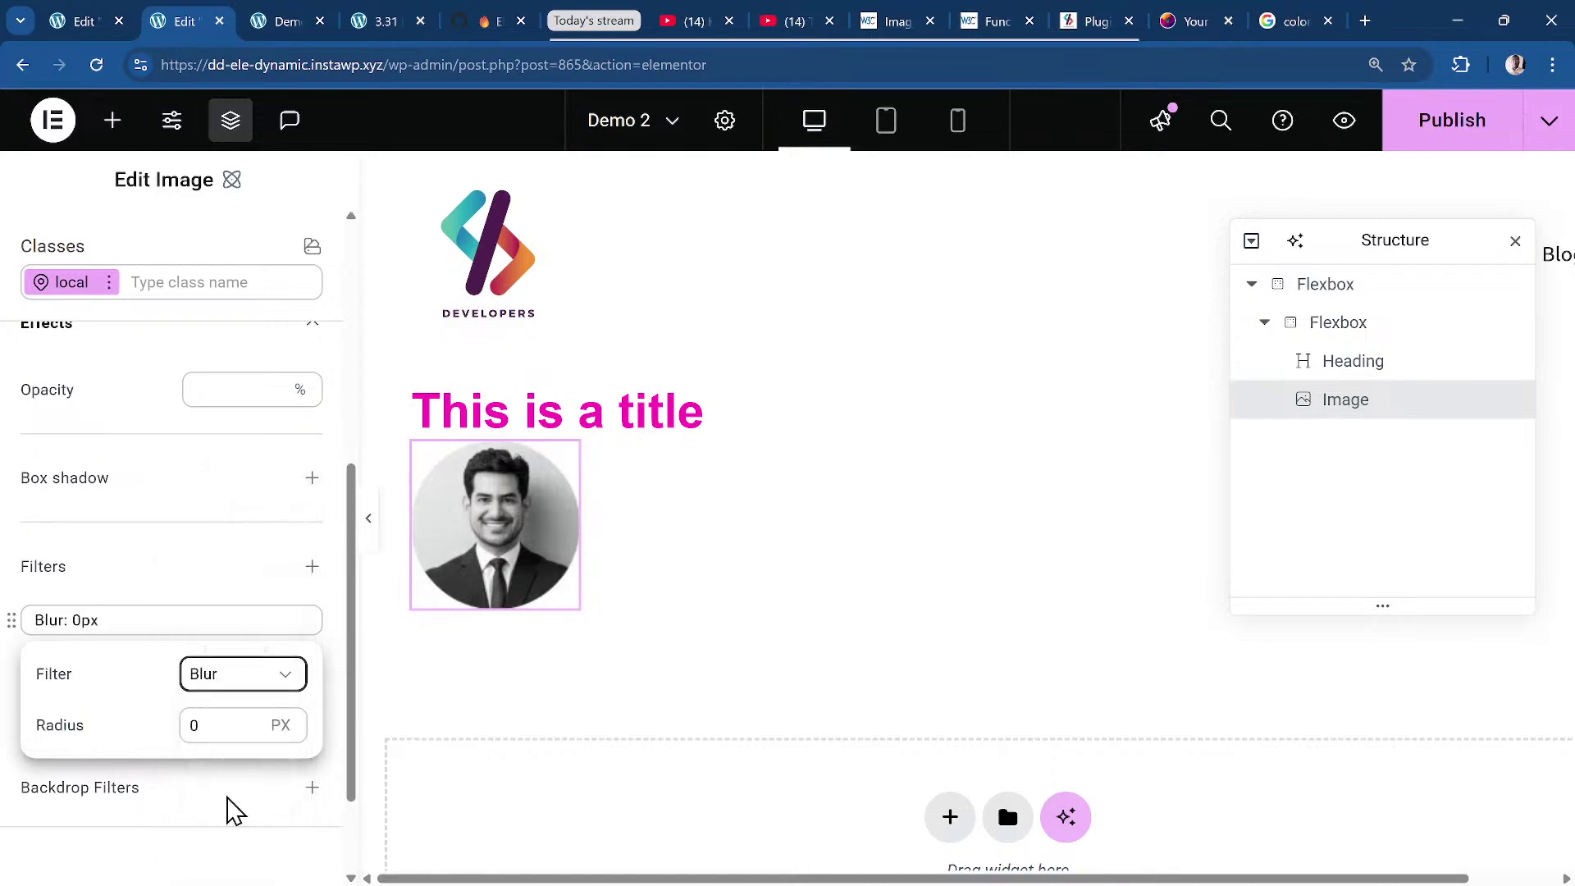
Try a radius of 4 px for the newest Blur filter on the image and set it to 2 px.
double_click(230, 723)
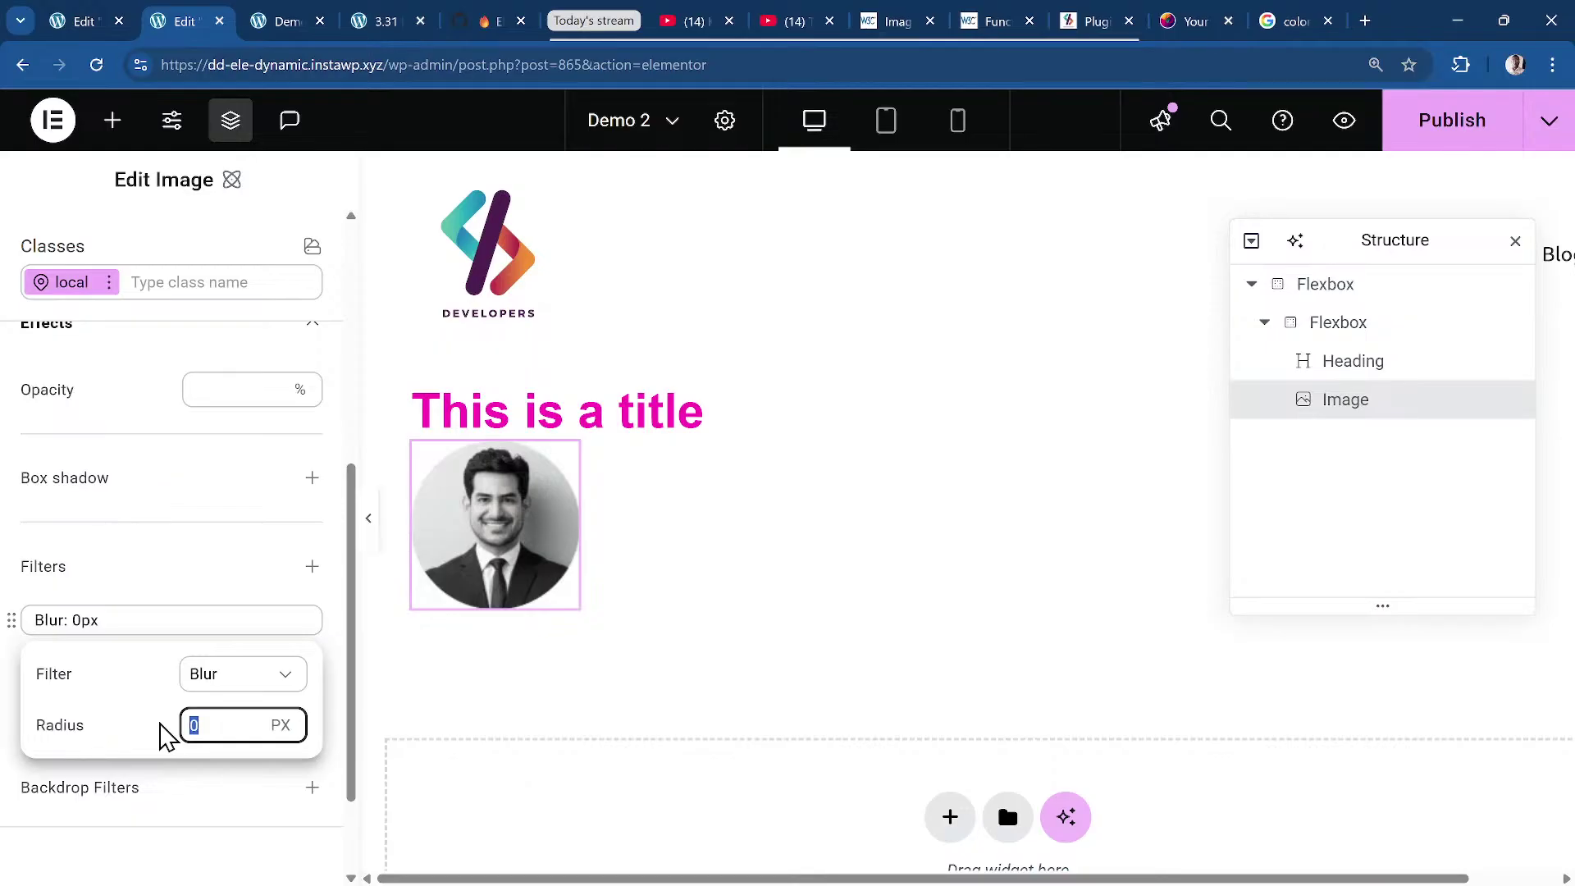
type("4")
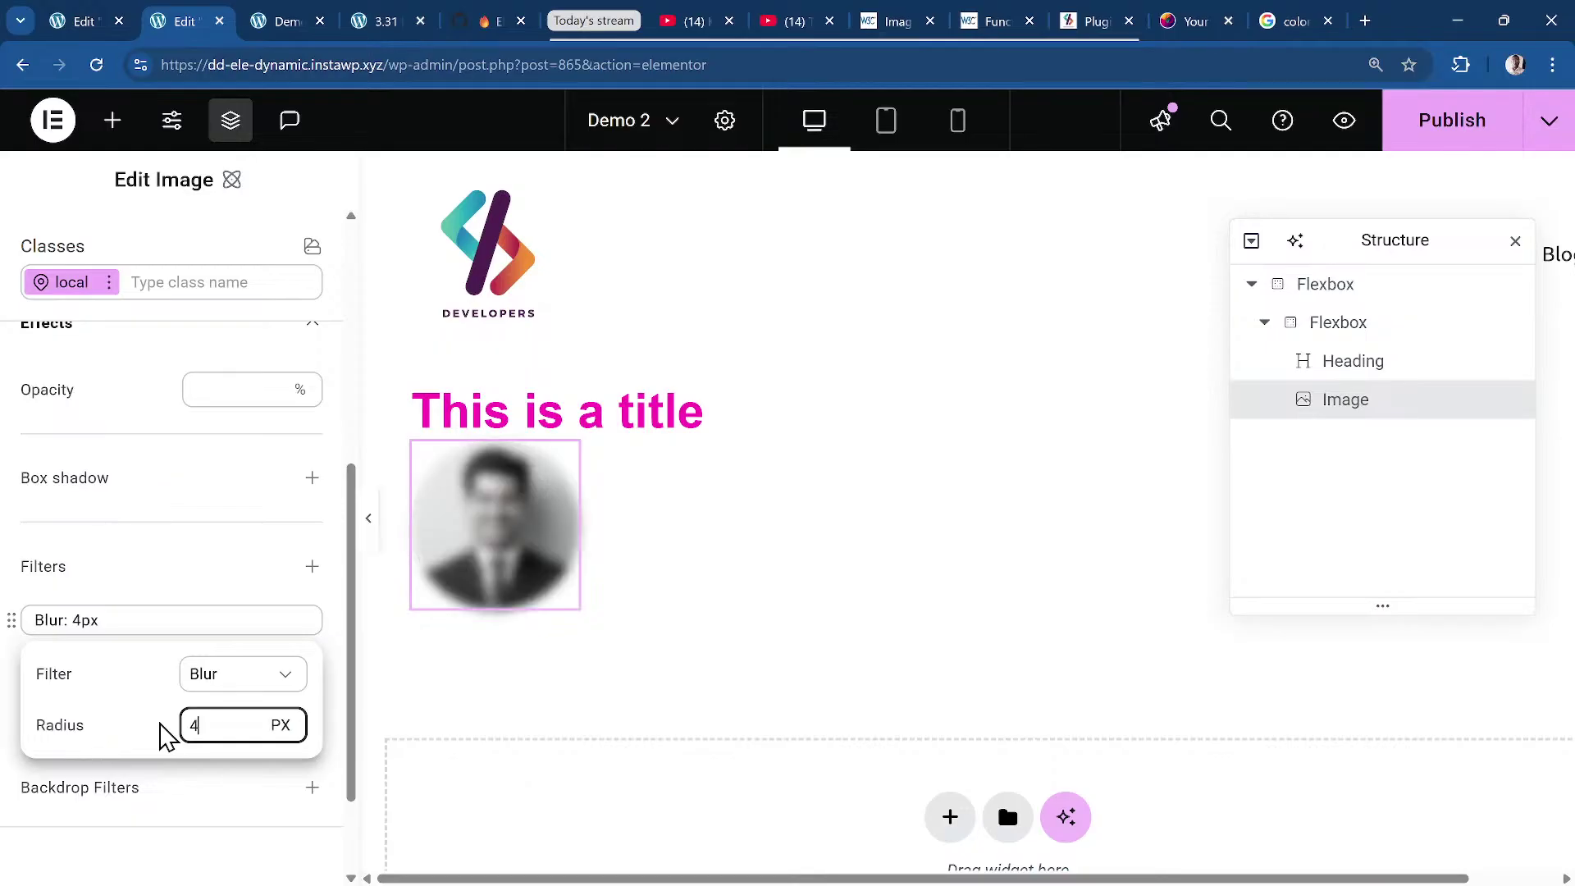
key("BackSpace")
type("2")
left_click(230, 566)
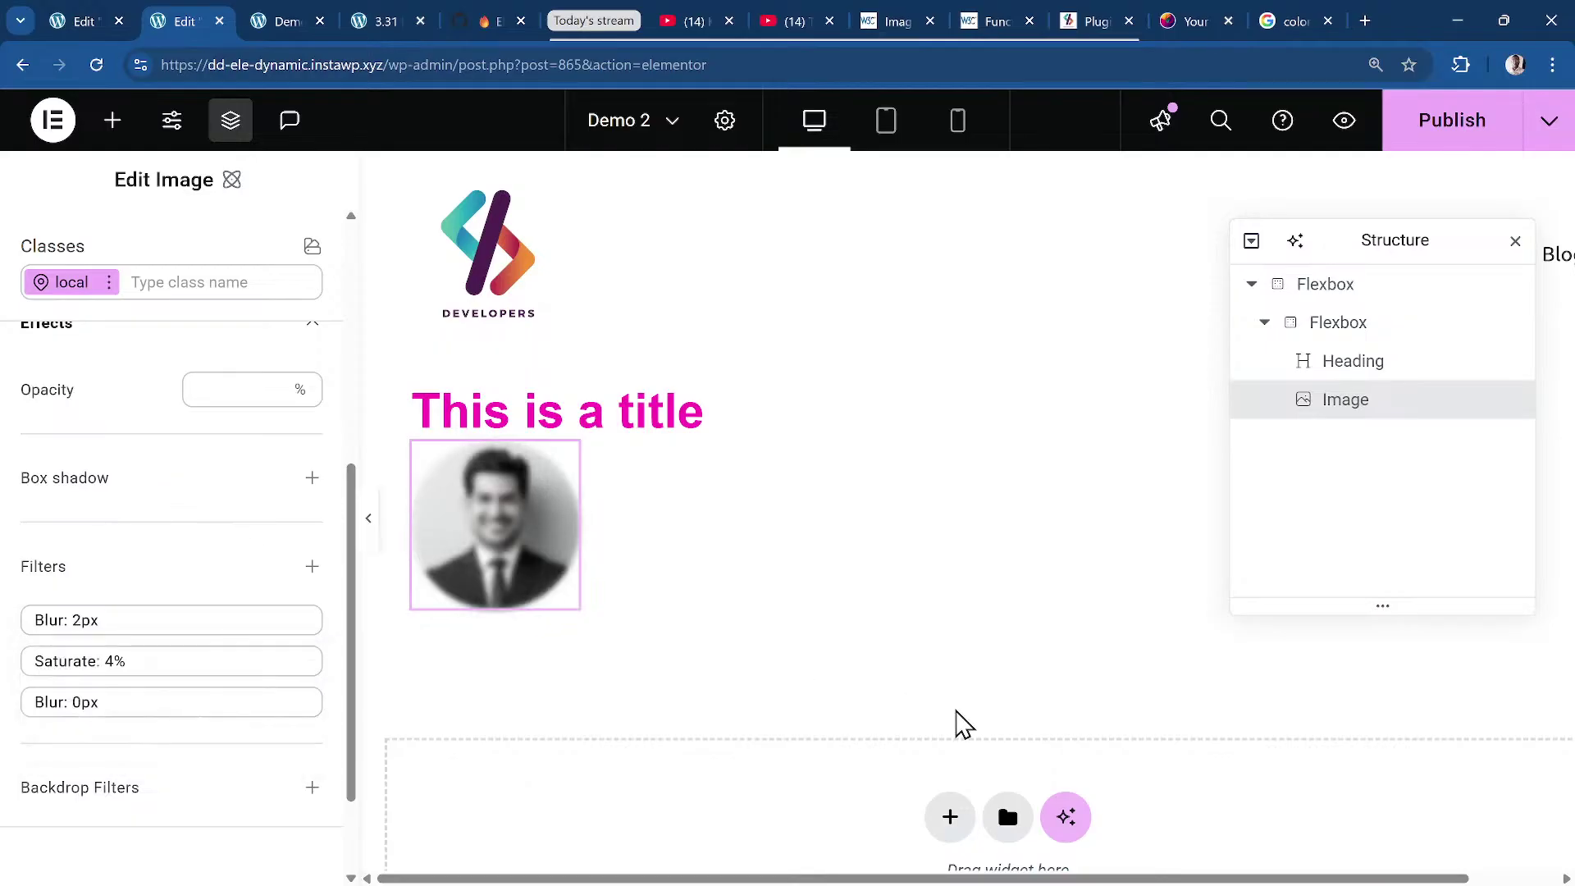
Switch between the heading and the image, and examine the image's Filters list after each reselection.
left_click(675, 427)
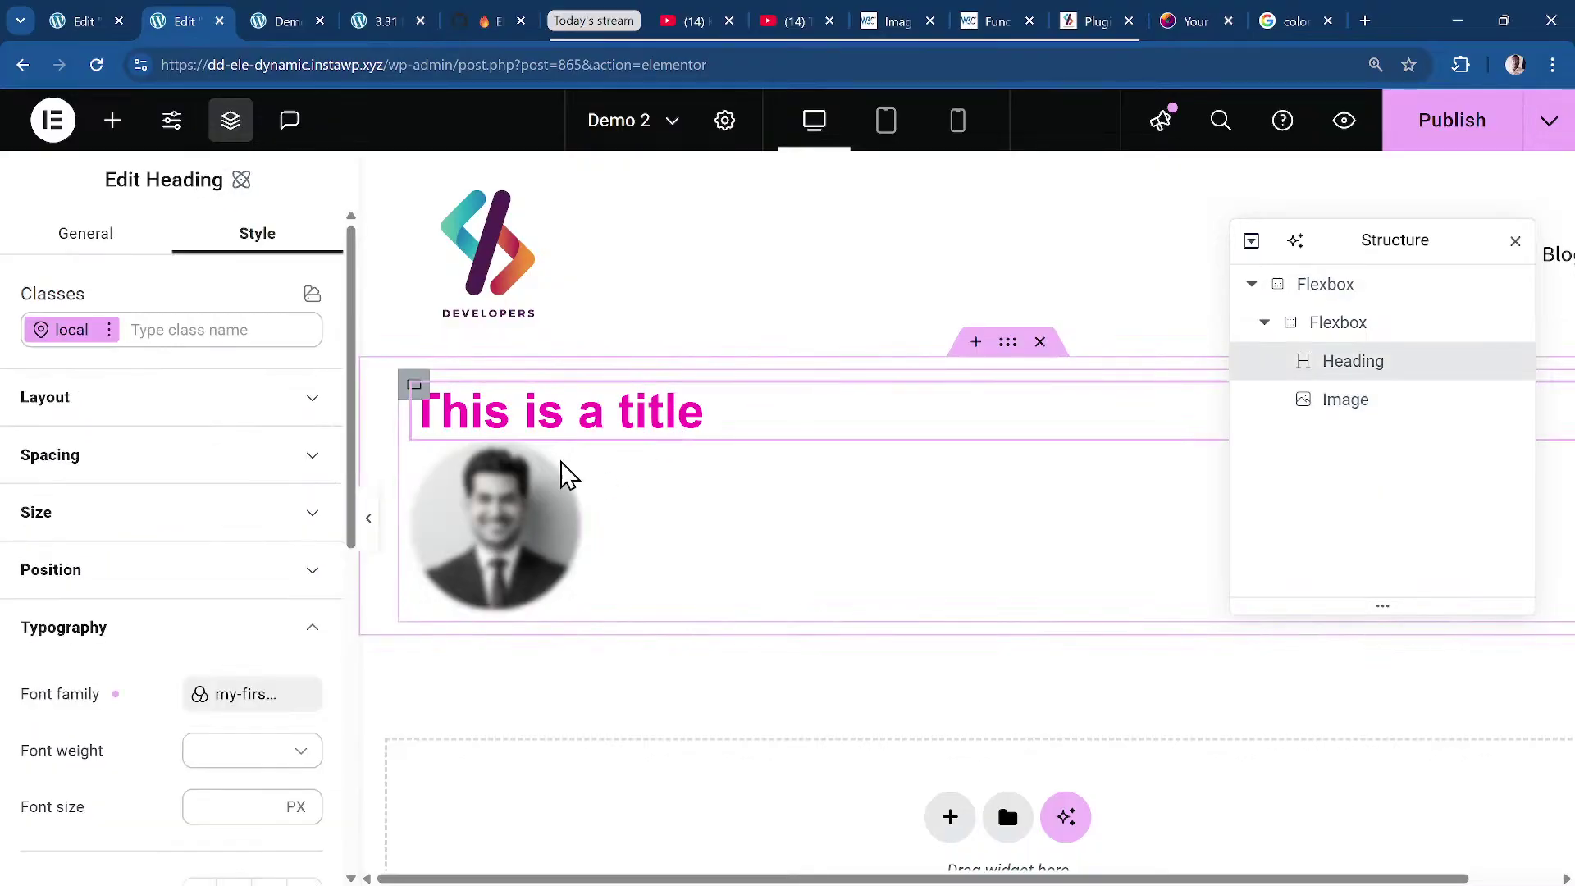
left_click(493, 524)
scroll(168, 665, "down", 5)
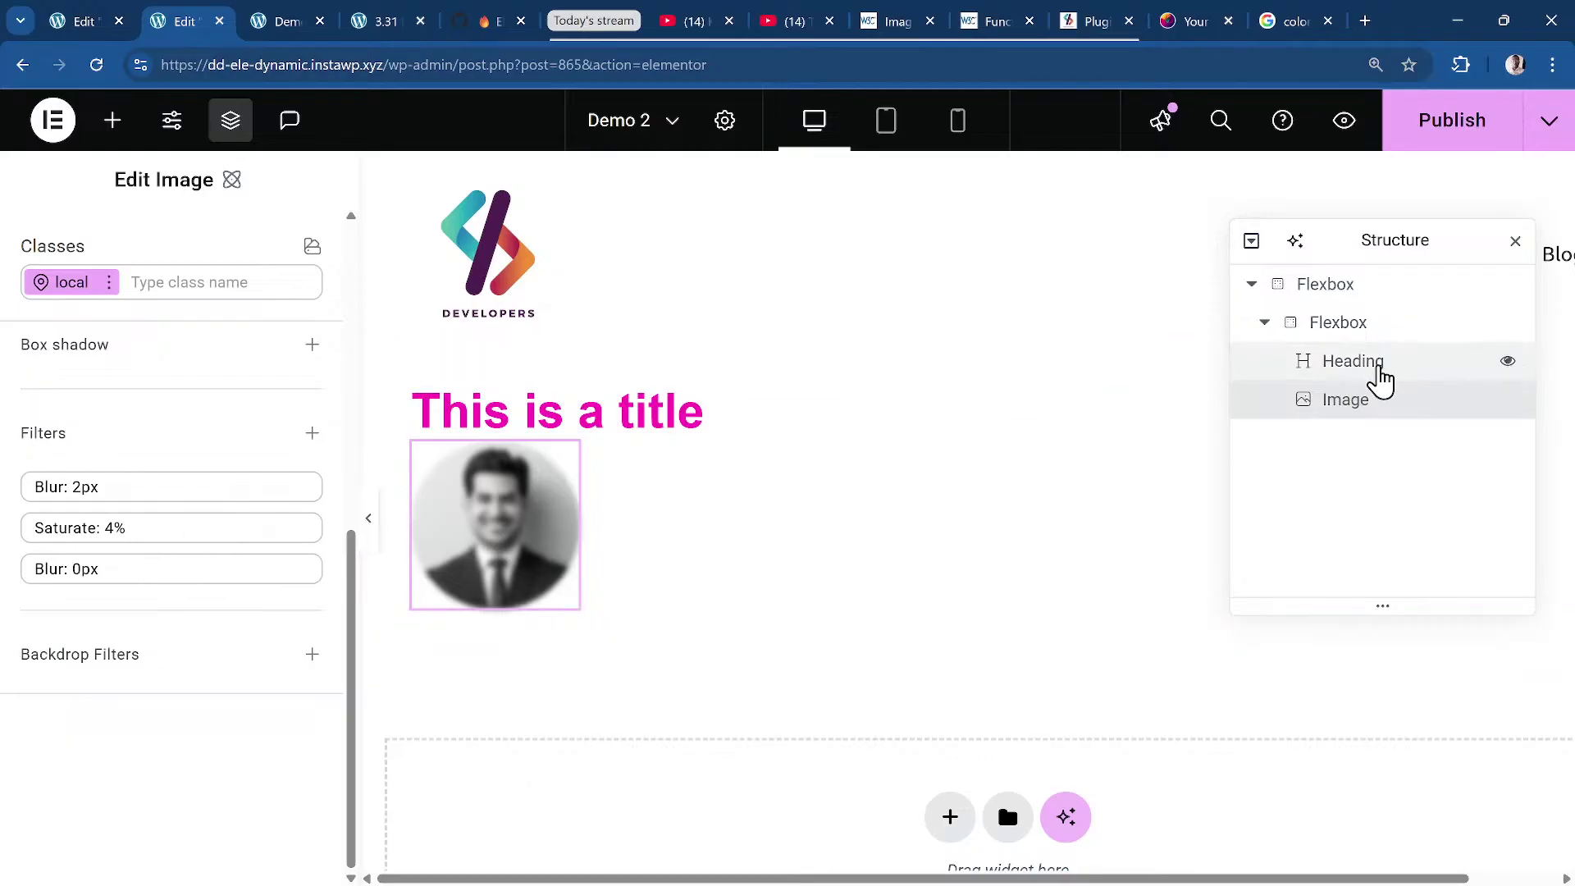
left_click(1373, 366)
left_click(1376, 403)
scroll(250, 604, "down", 5)
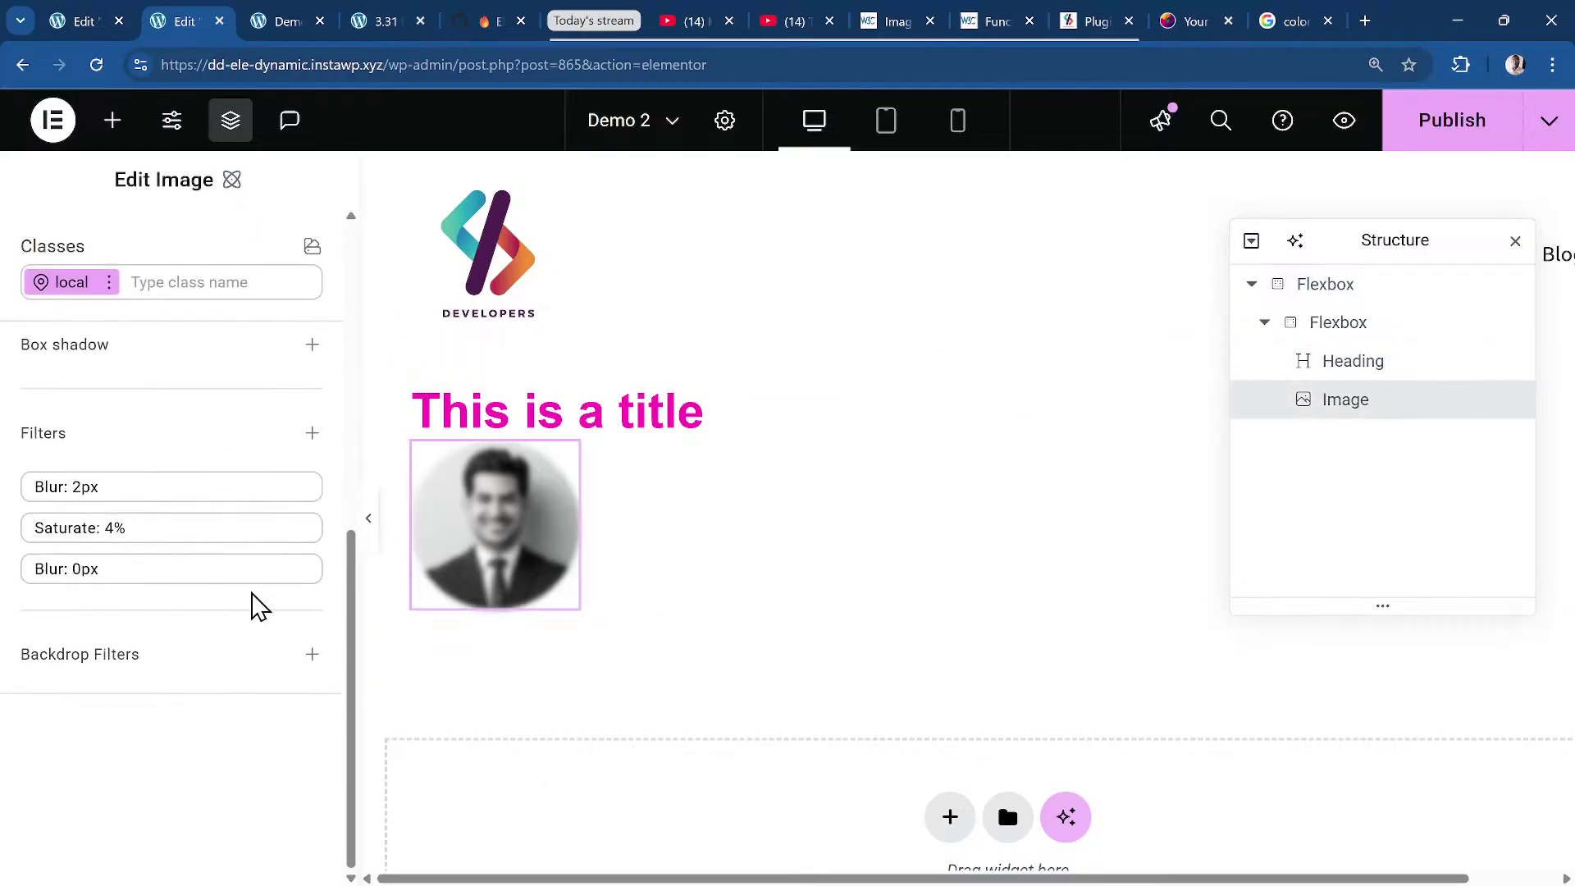
scroll(90, 525, "up", 3)
scroll(106, 546, "down", 3)
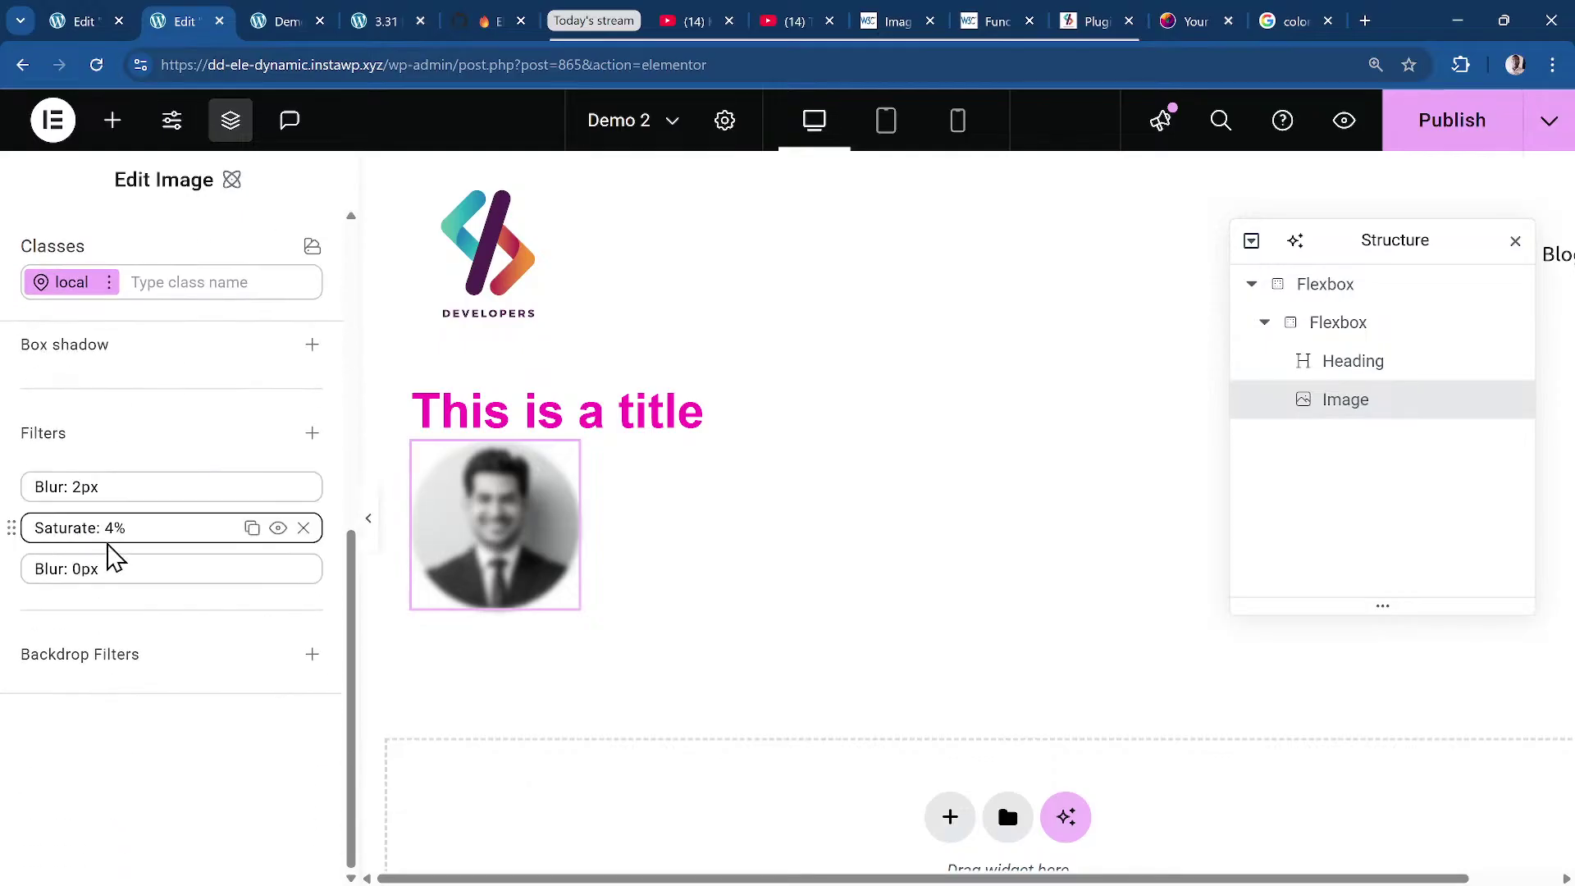
Add one more Blur filter at 0 px to the image.
left_click(311, 434)
left_click(209, 448)
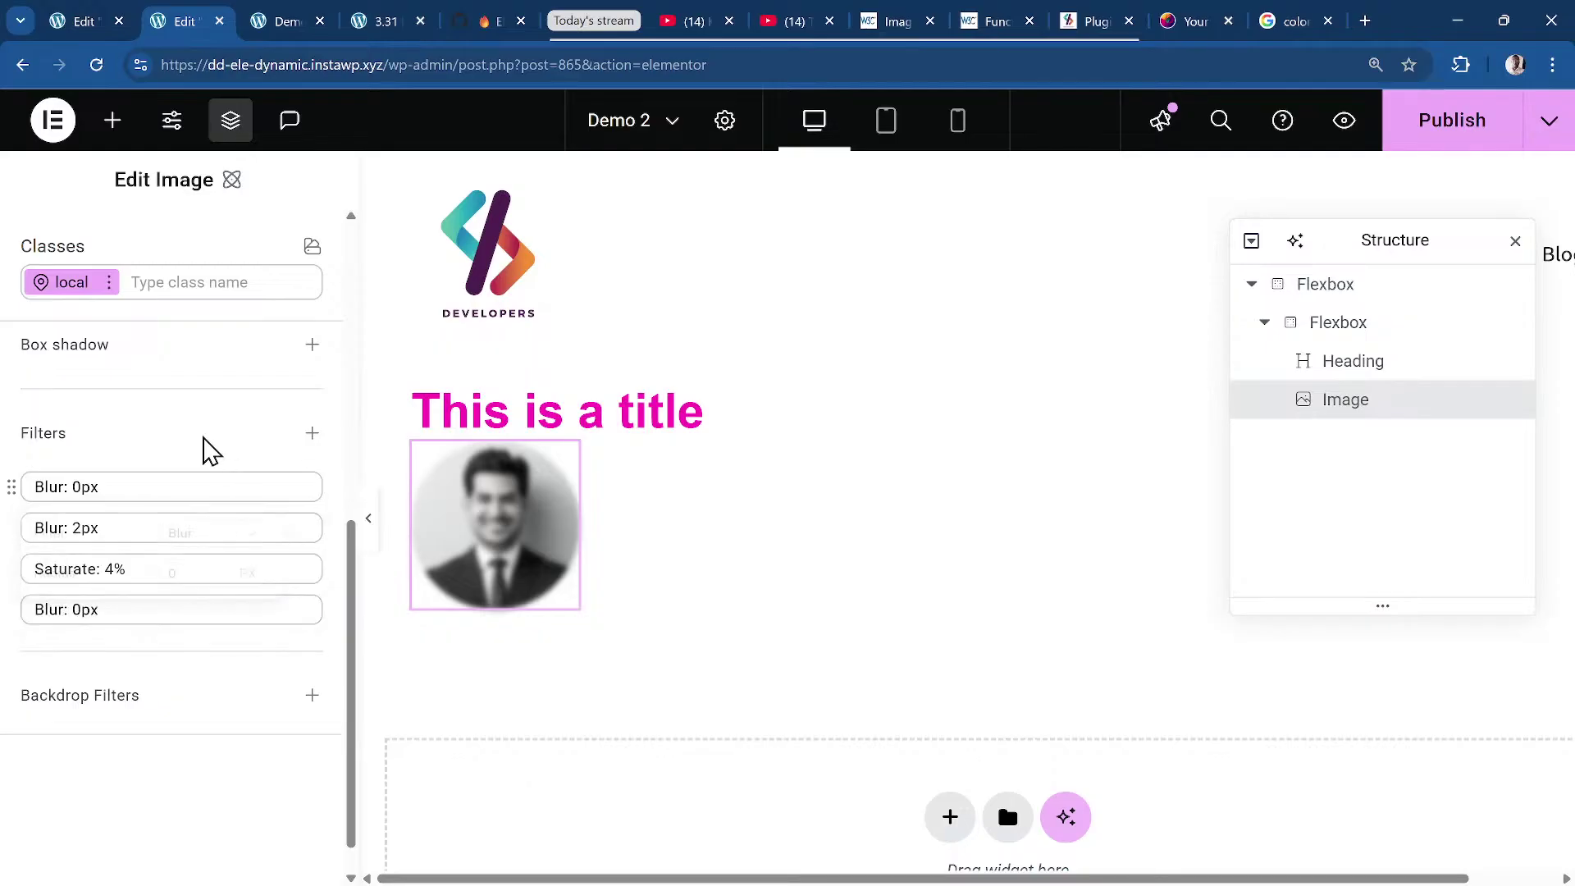
Select the outer Flexbox, switch to its local class, and add a background overlay.
left_click(623, 410)
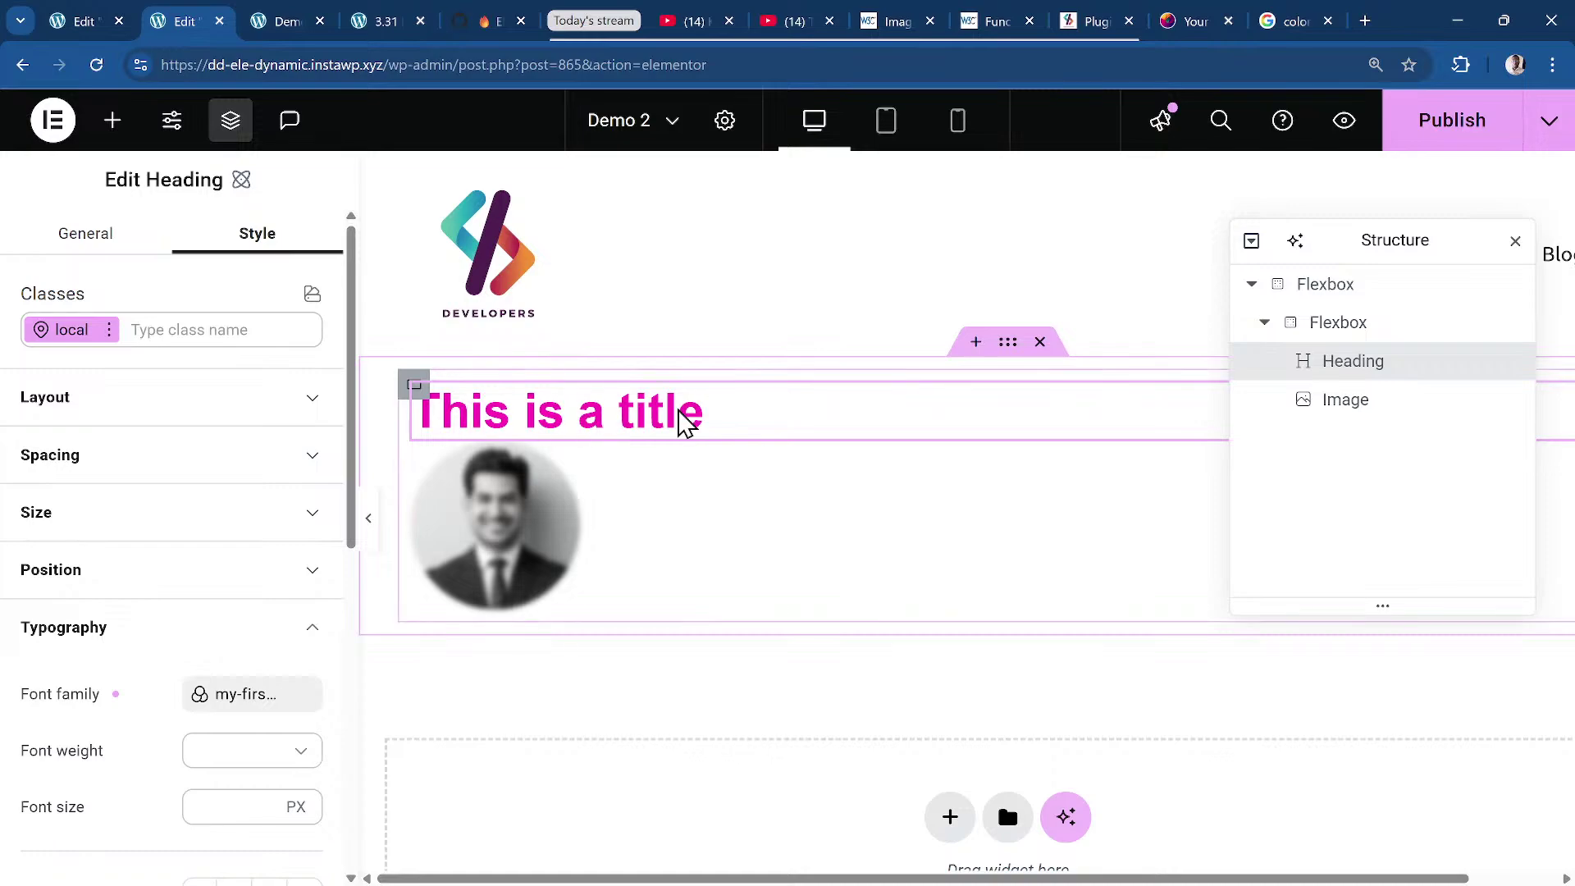
left_click(1009, 345)
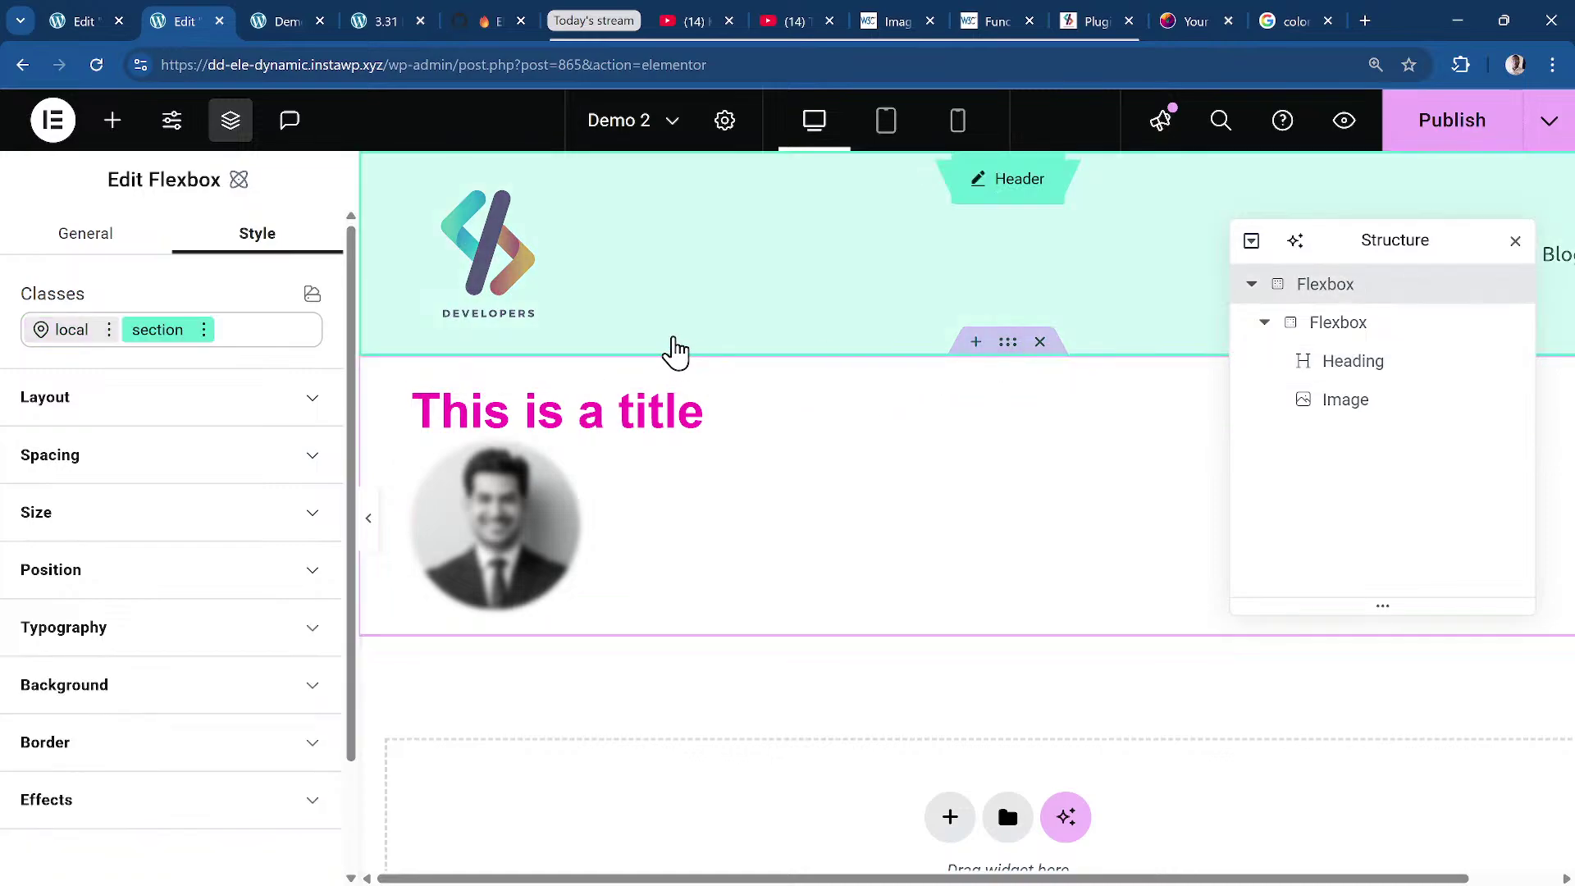
left_click(46, 338)
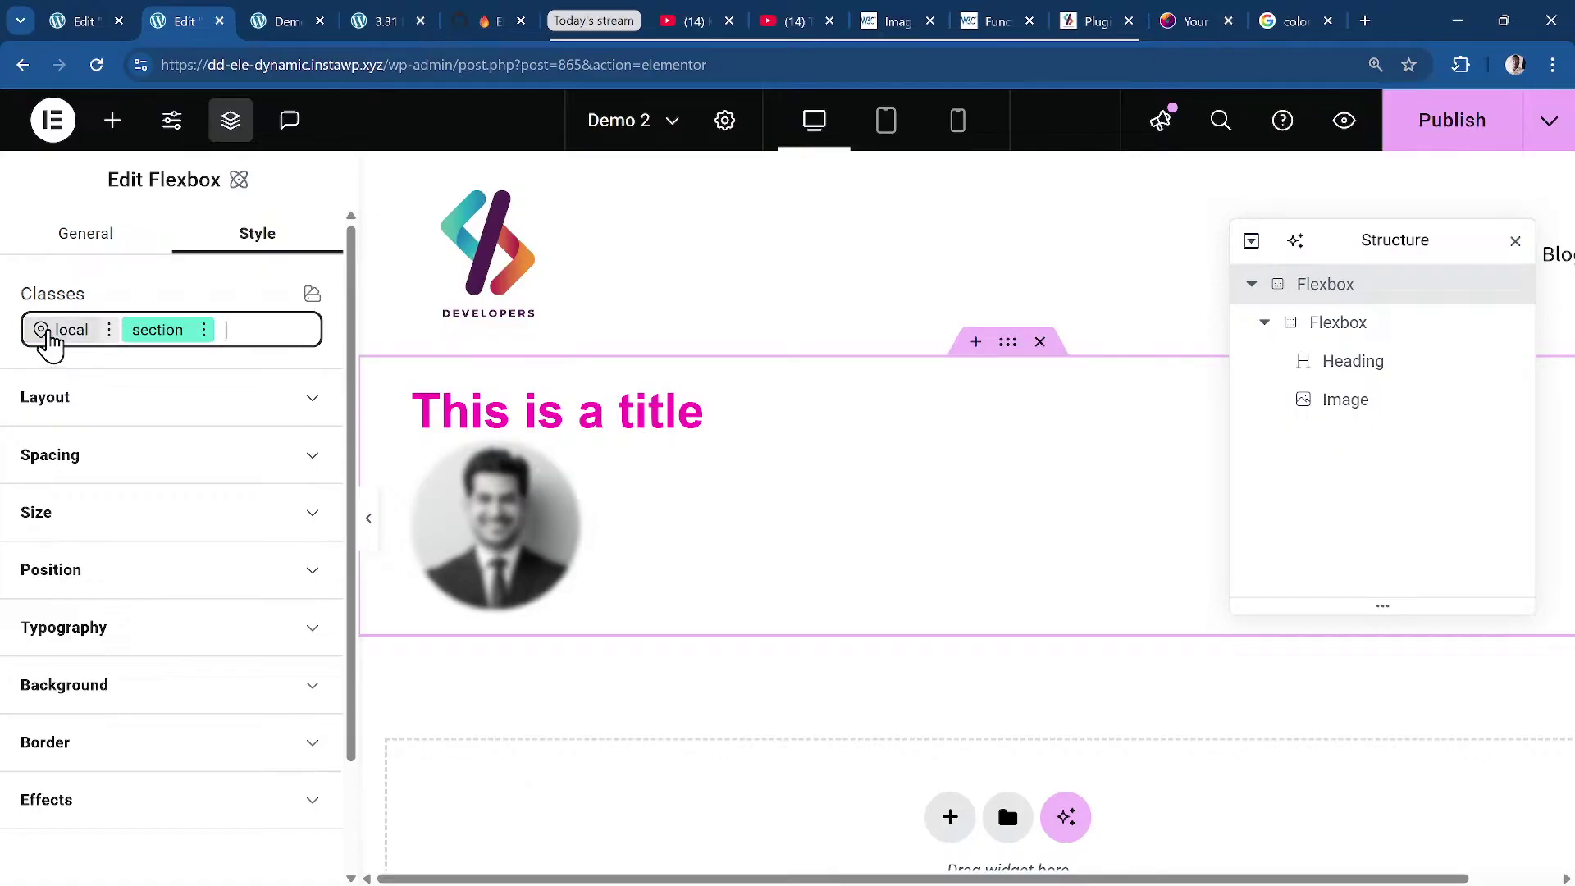
scroll(107, 476, "down", 2)
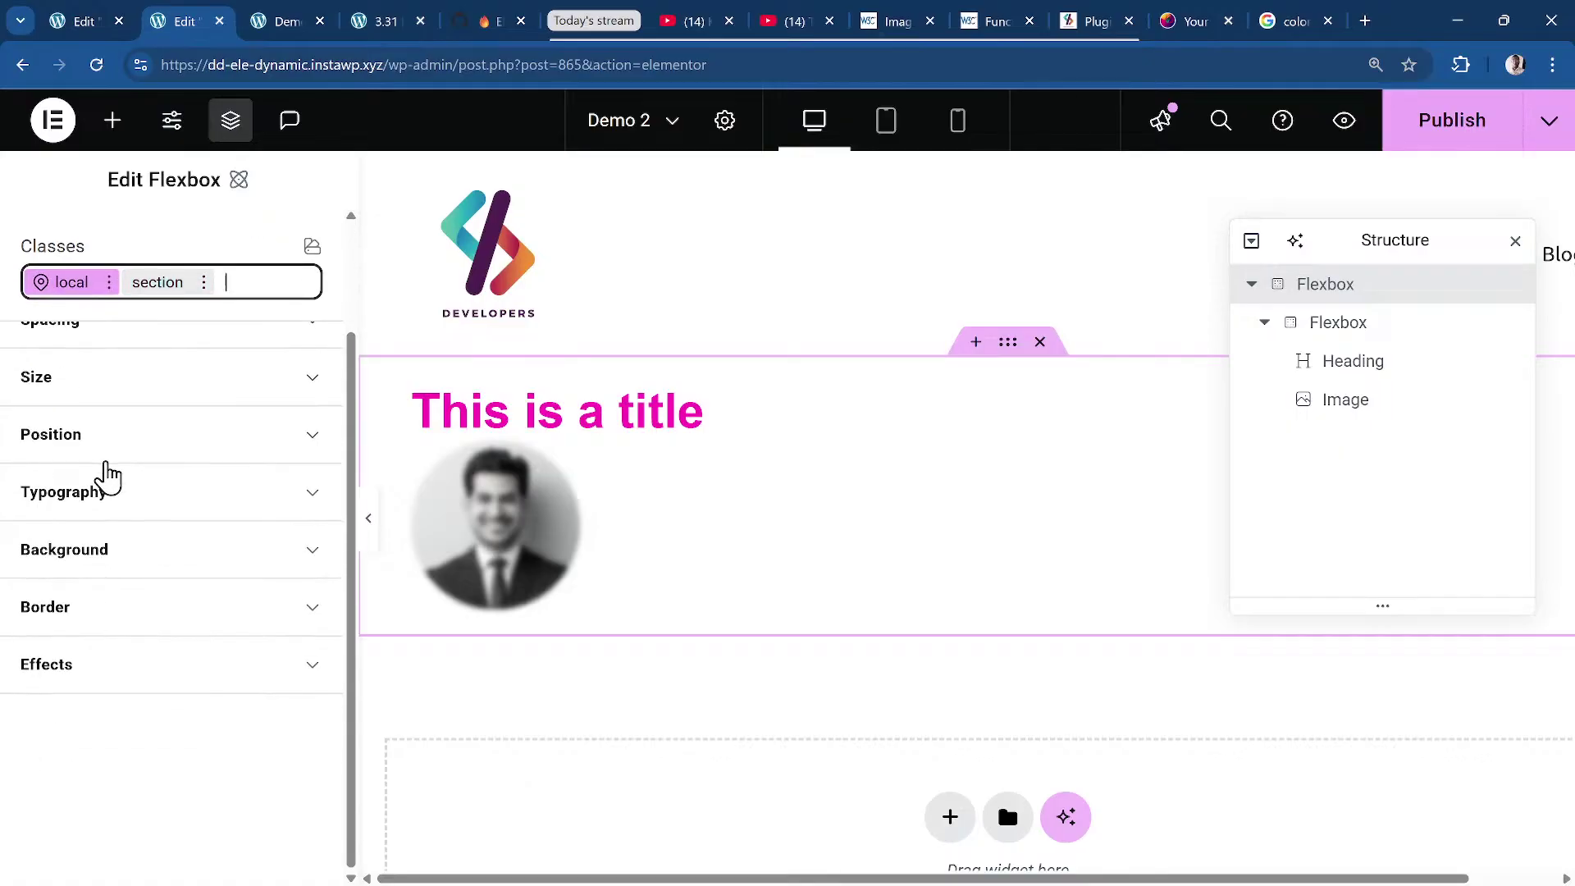
left_click(72, 562)
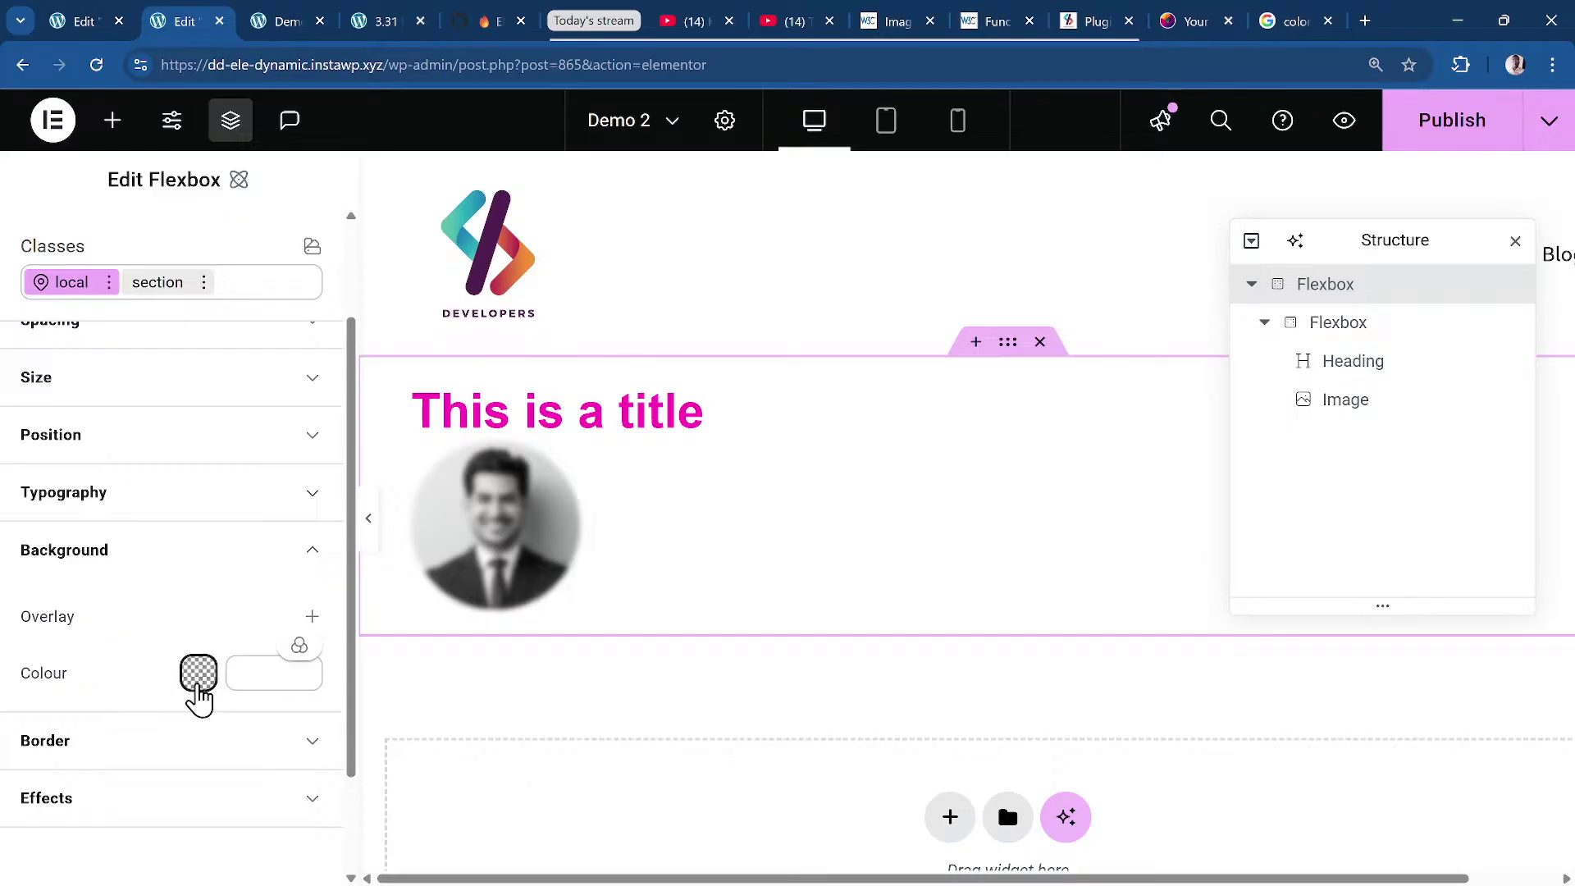
left_click(311, 617)
Use the media library photo of the woman in white beside the man in a pink shirt as the overlay image.
left_click(189, 505)
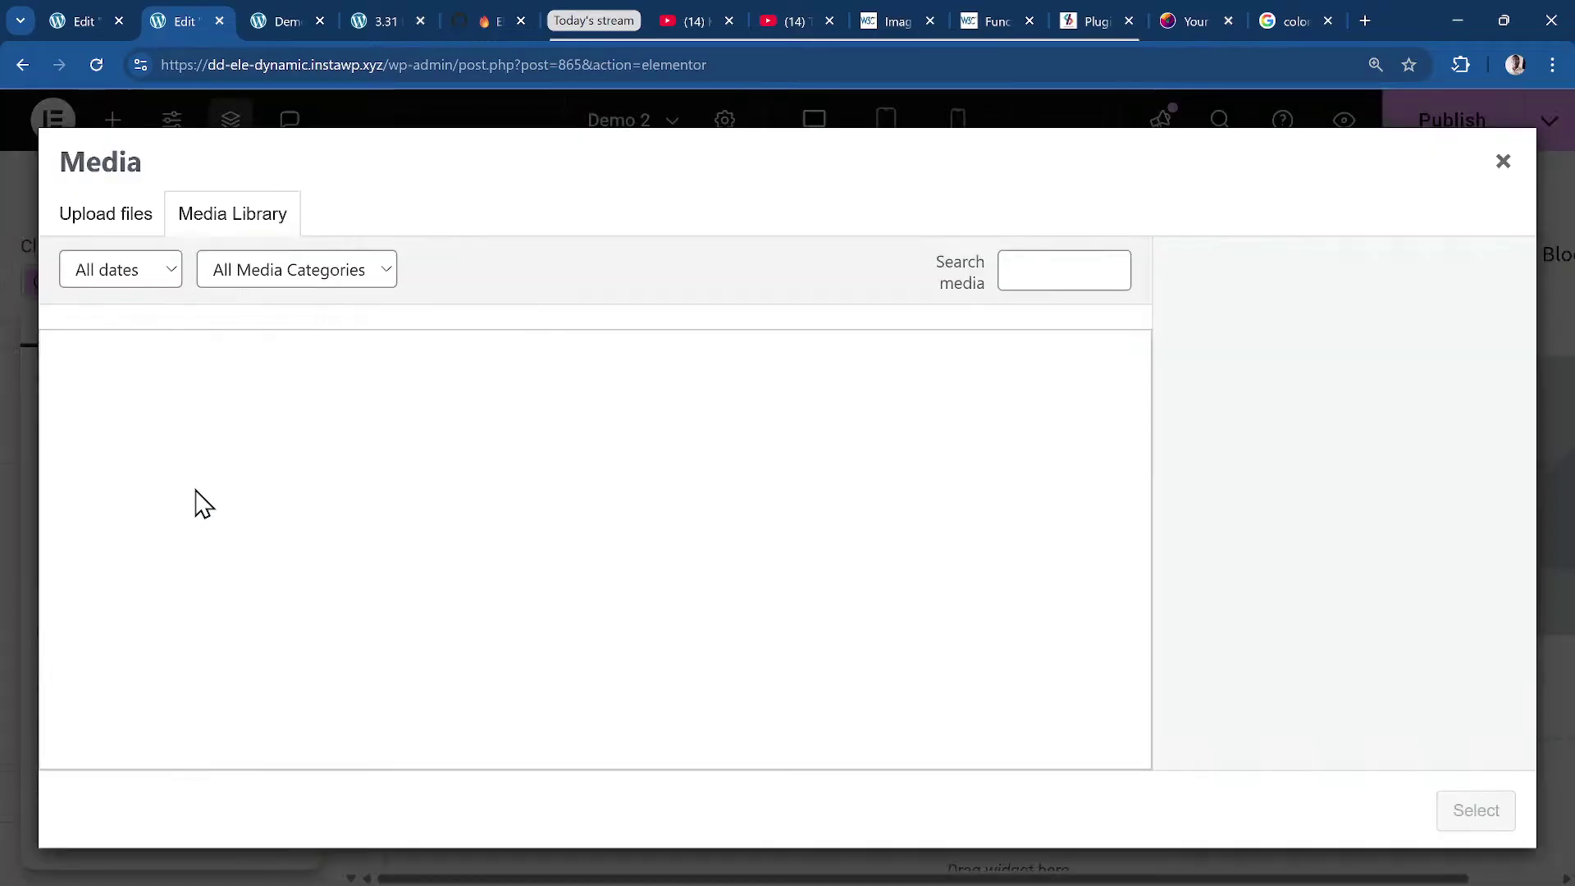
scroll(200, 623, "down", 5)
scroll(263, 538, "up", 5)
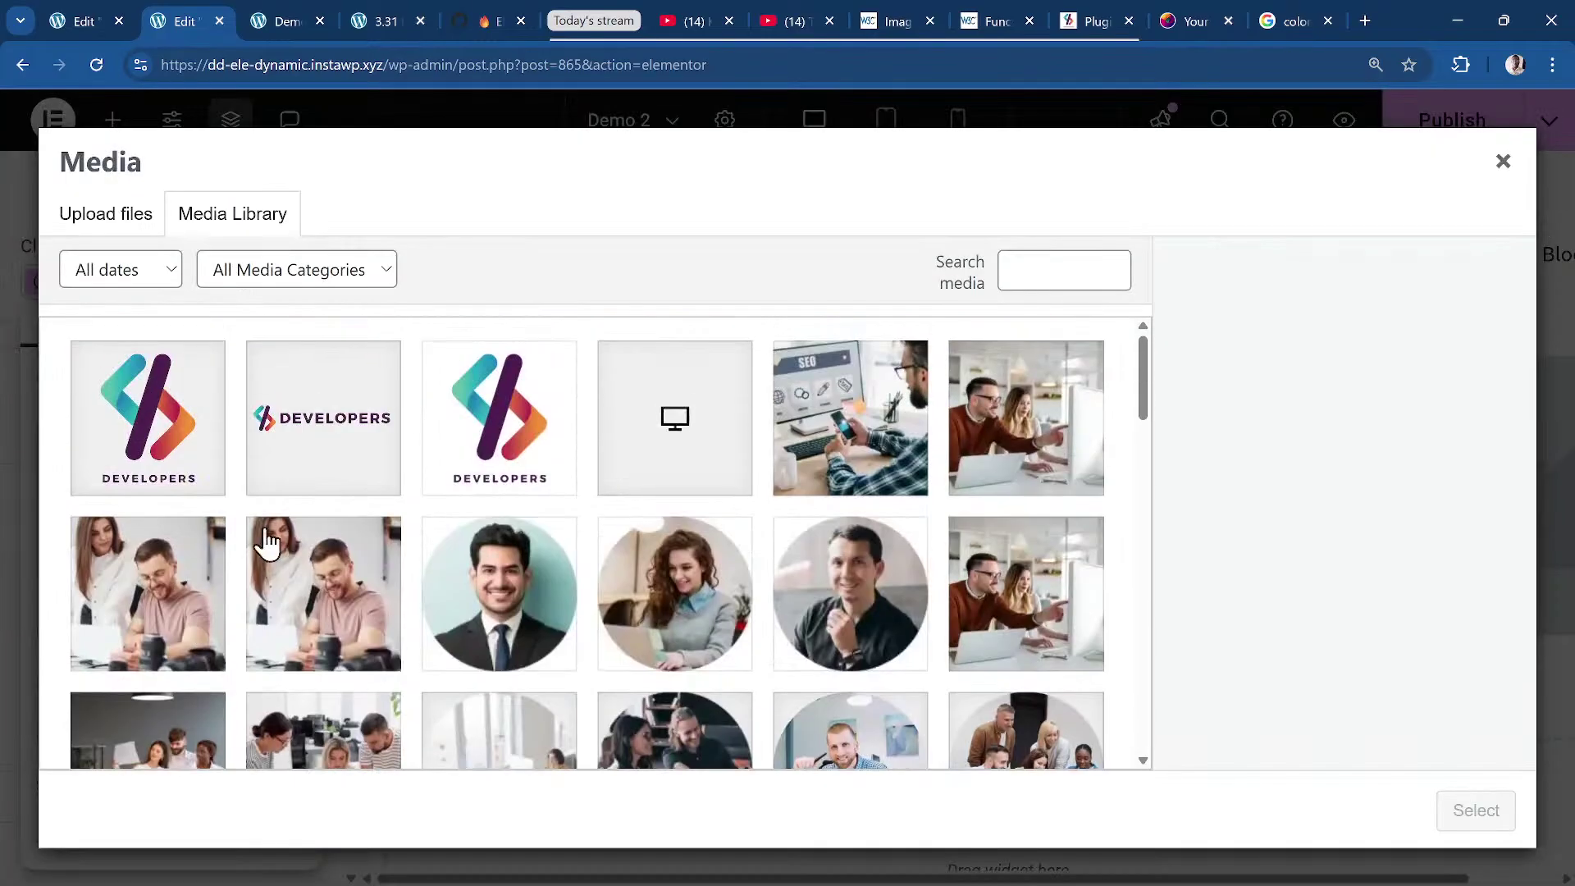
left_click(128, 621)
left_click(1460, 827)
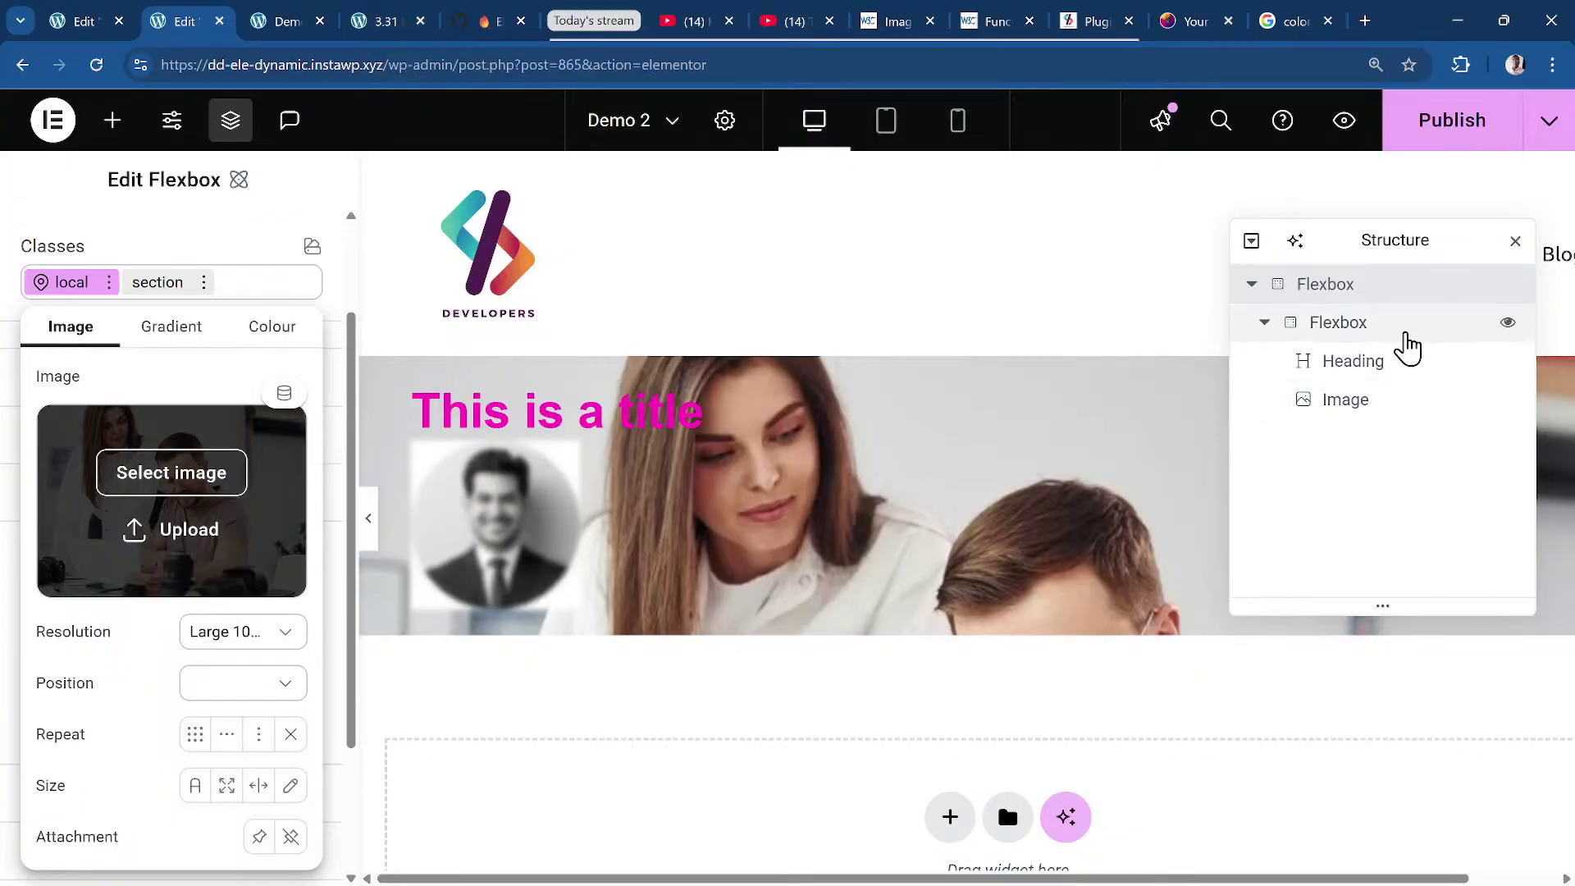
Add a Blur backdrop filter to the local class of the inner Flexbox.
left_click(1374, 325)
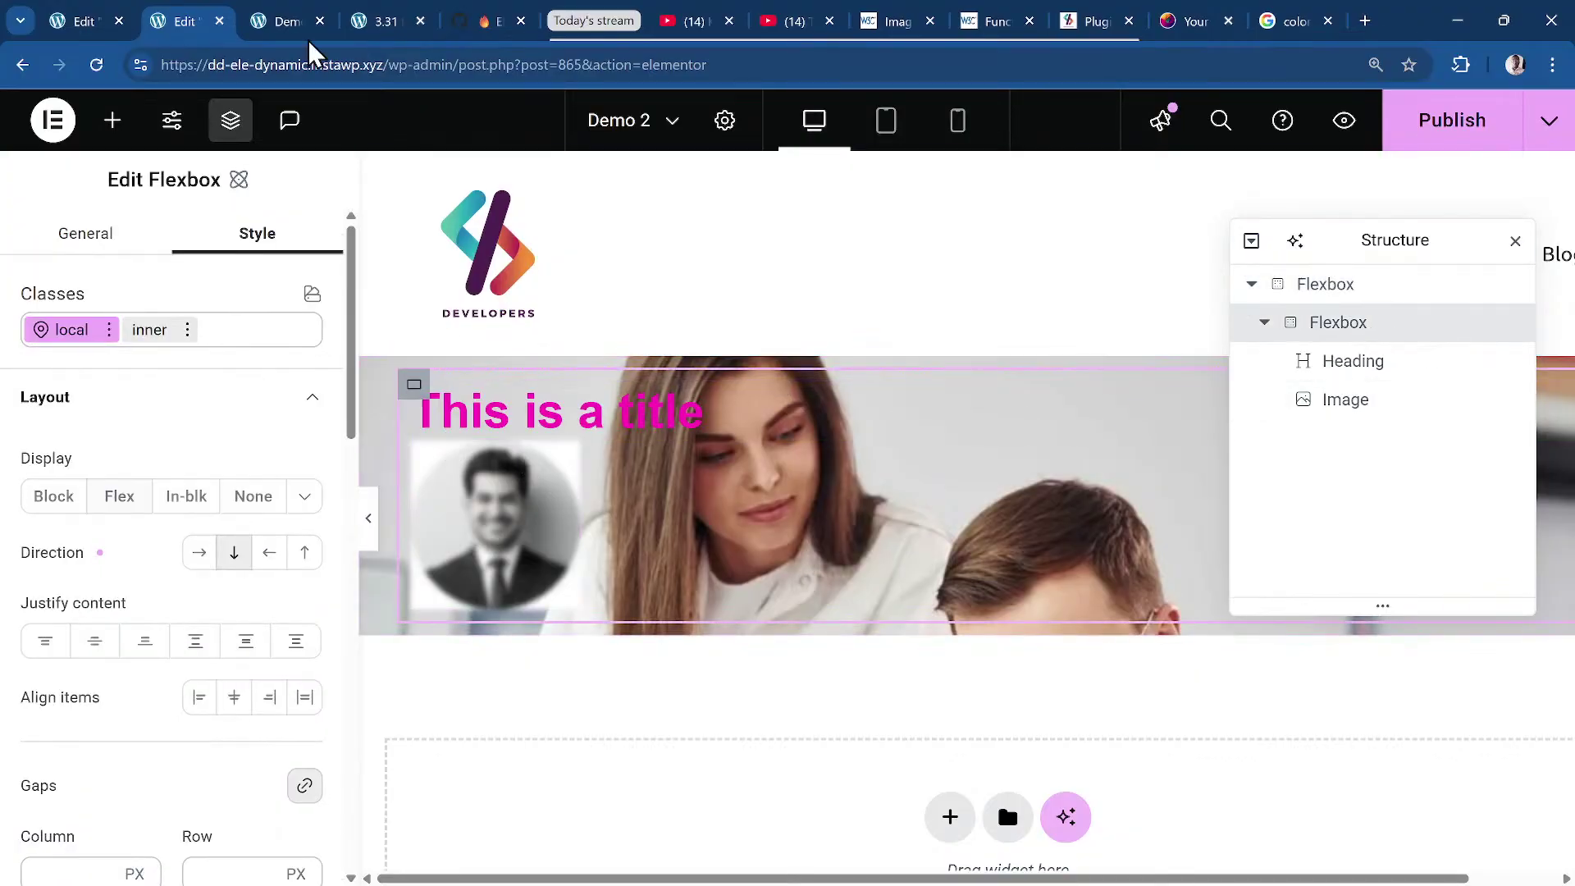
scroll(145, 534, "down", 10)
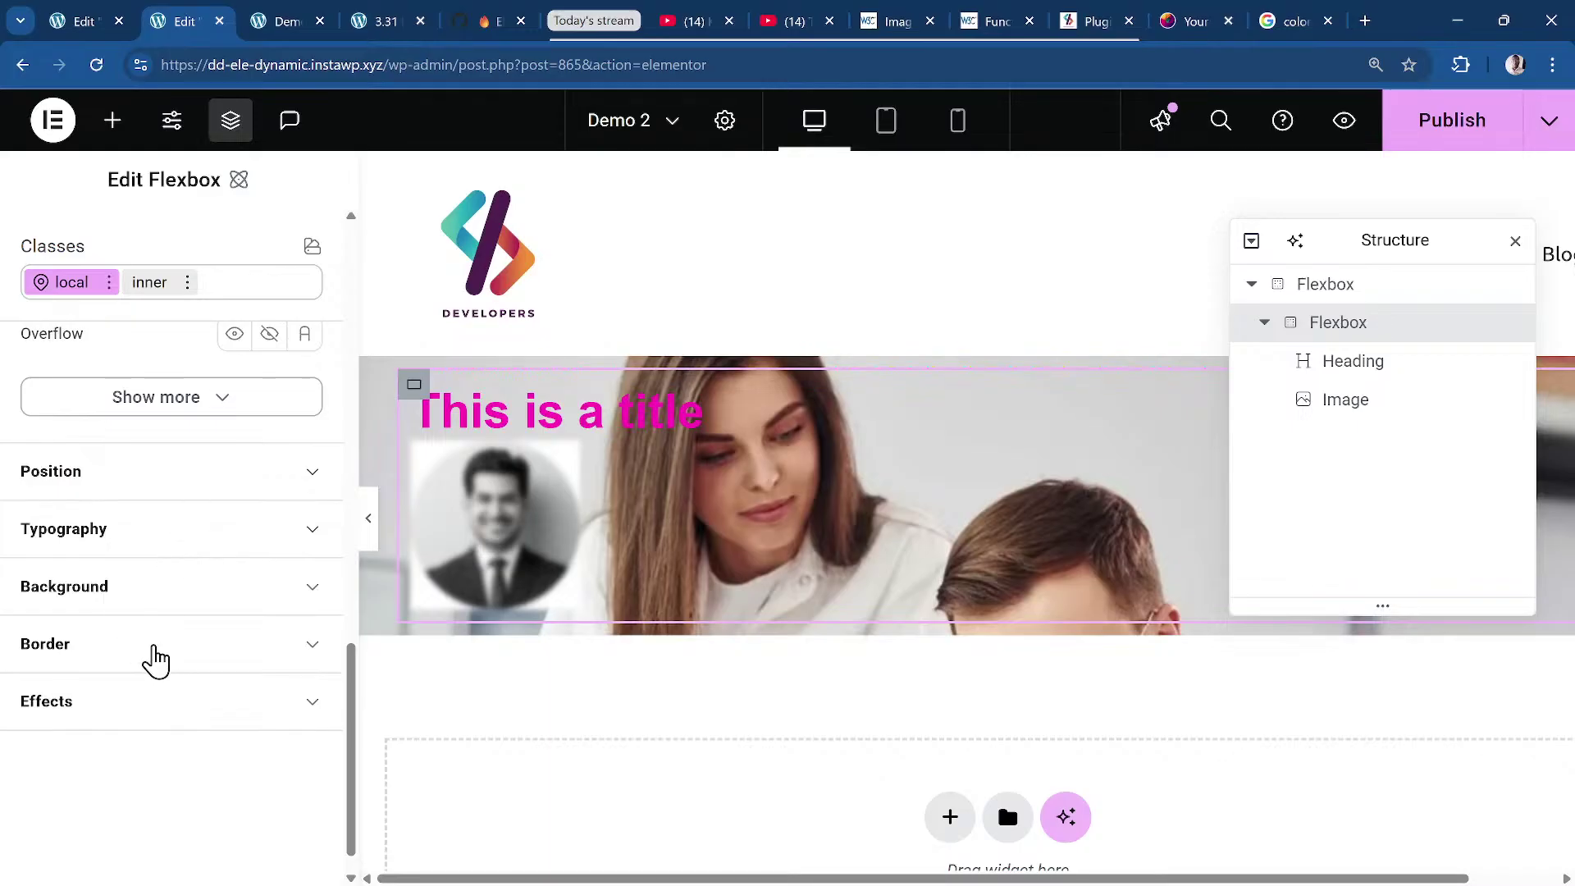
left_click(111, 702)
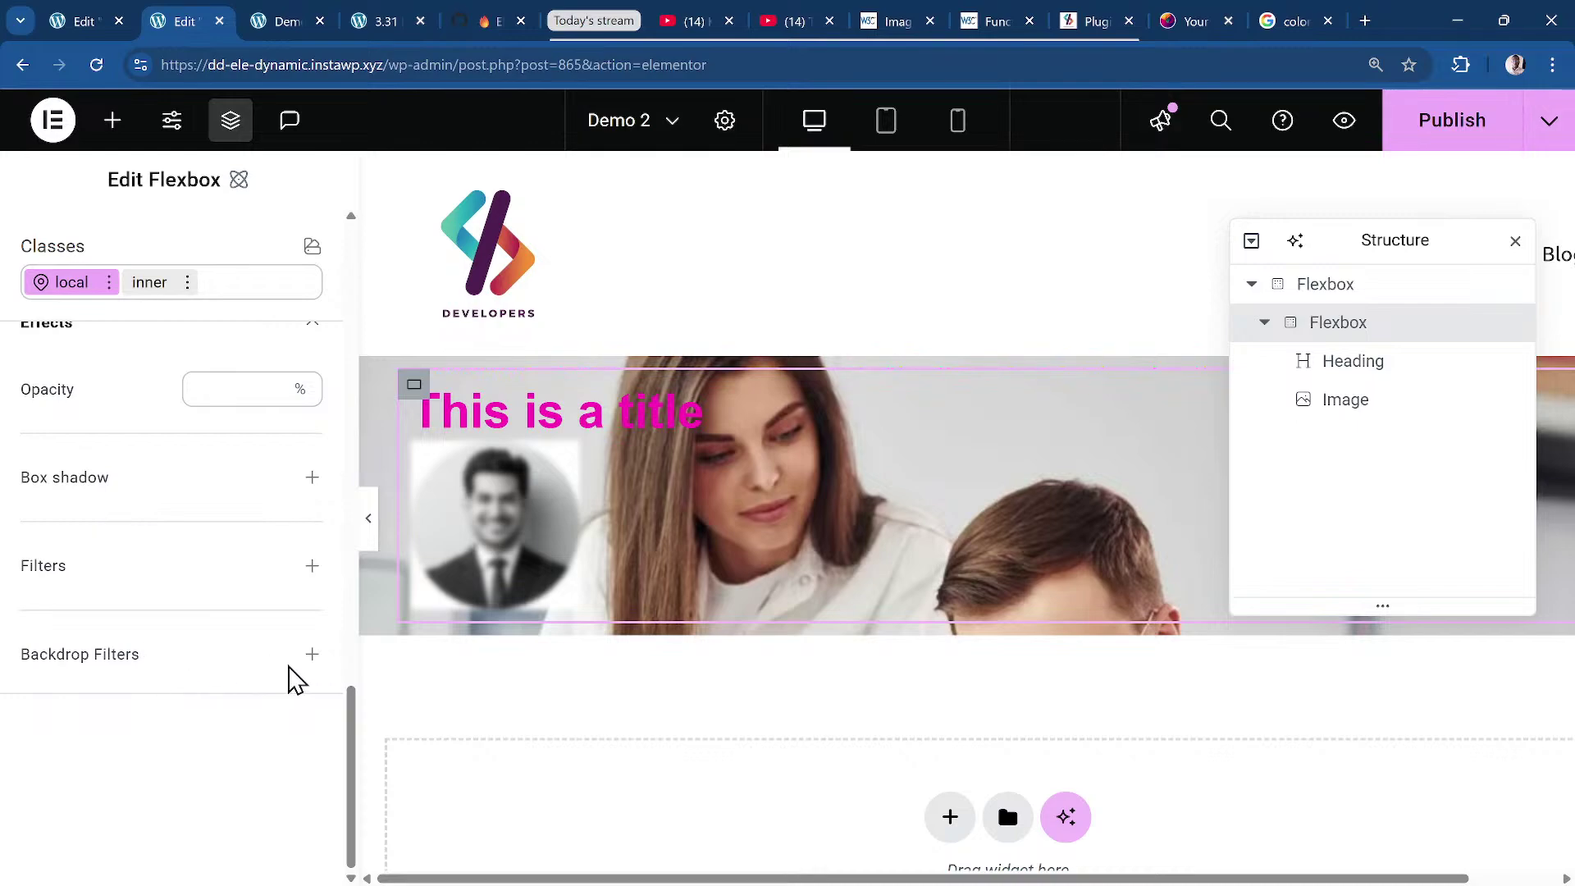
left_click(312, 654)
left_click(236, 763)
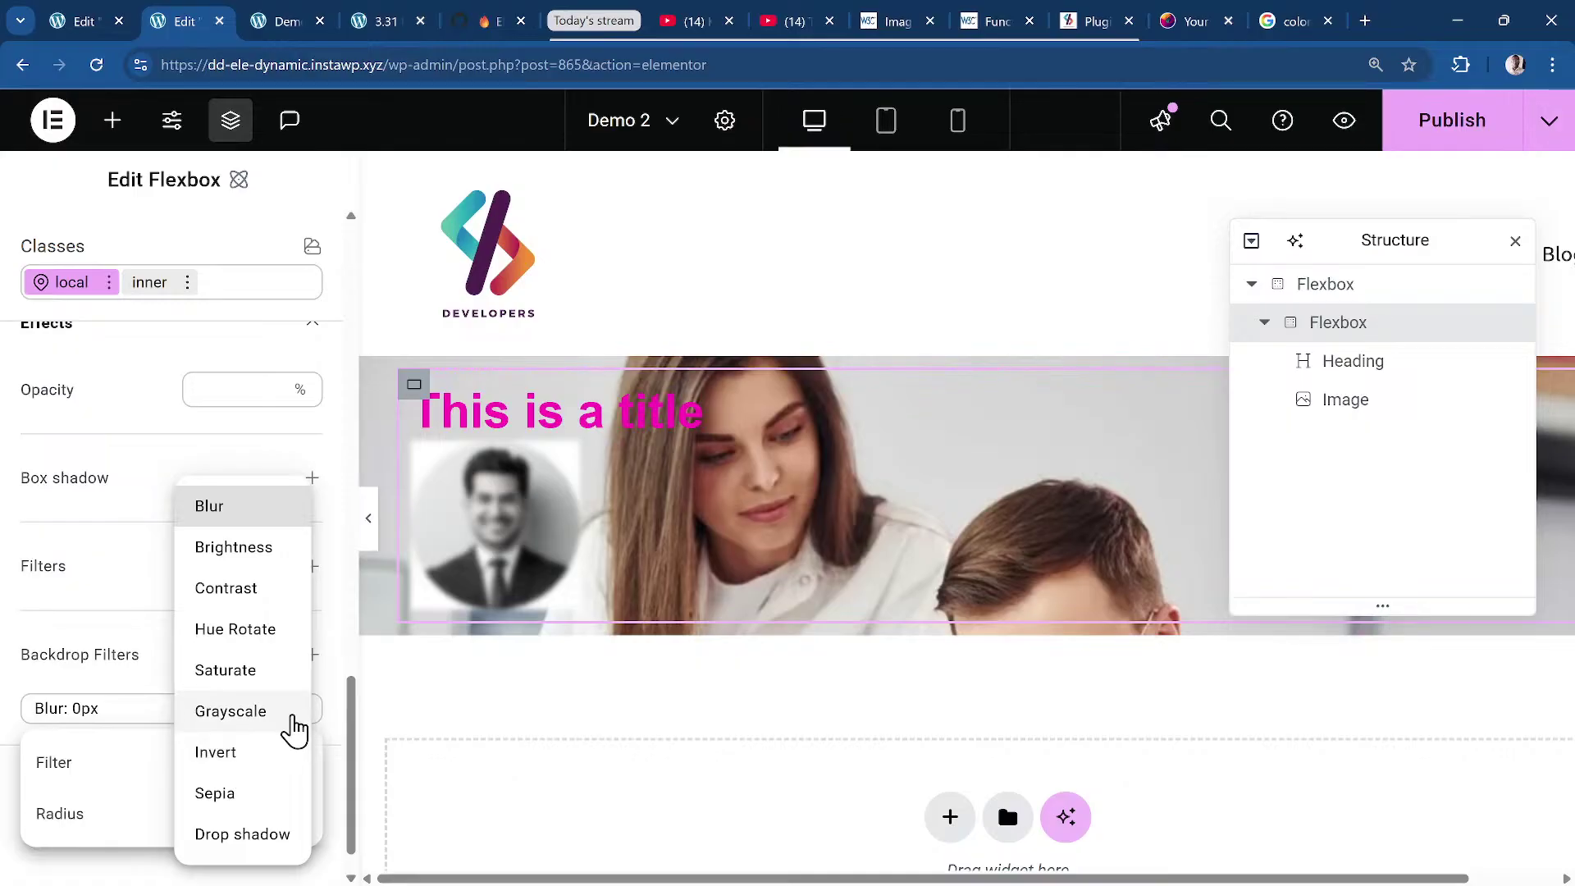
left_click(270, 513)
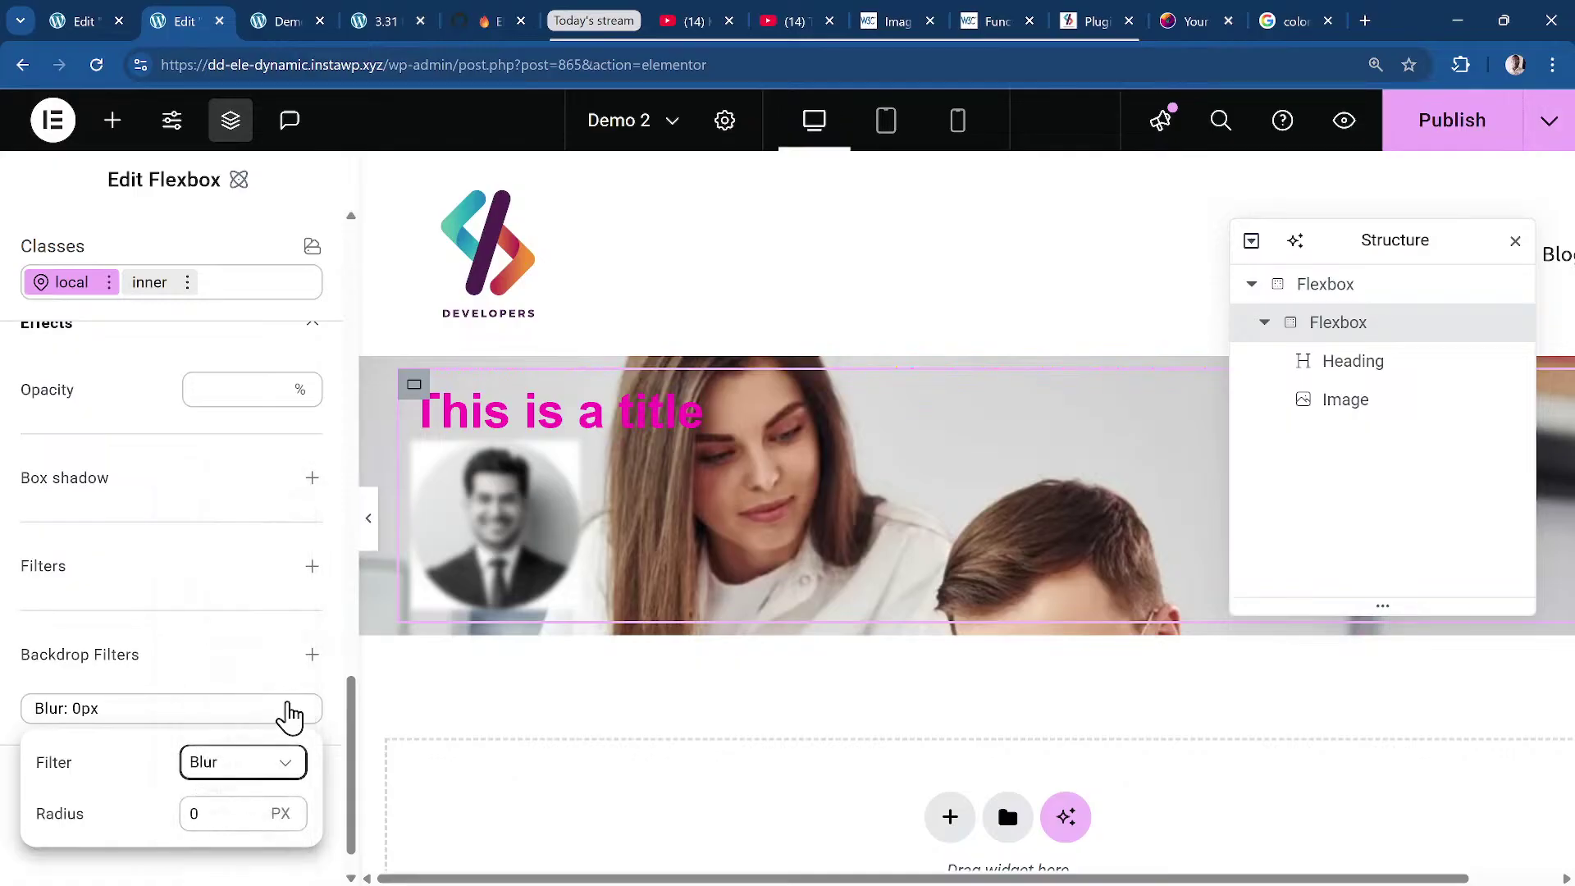
Set the inner Flexbox's backdrop blur radius to 18 px.
double_click(237, 814)
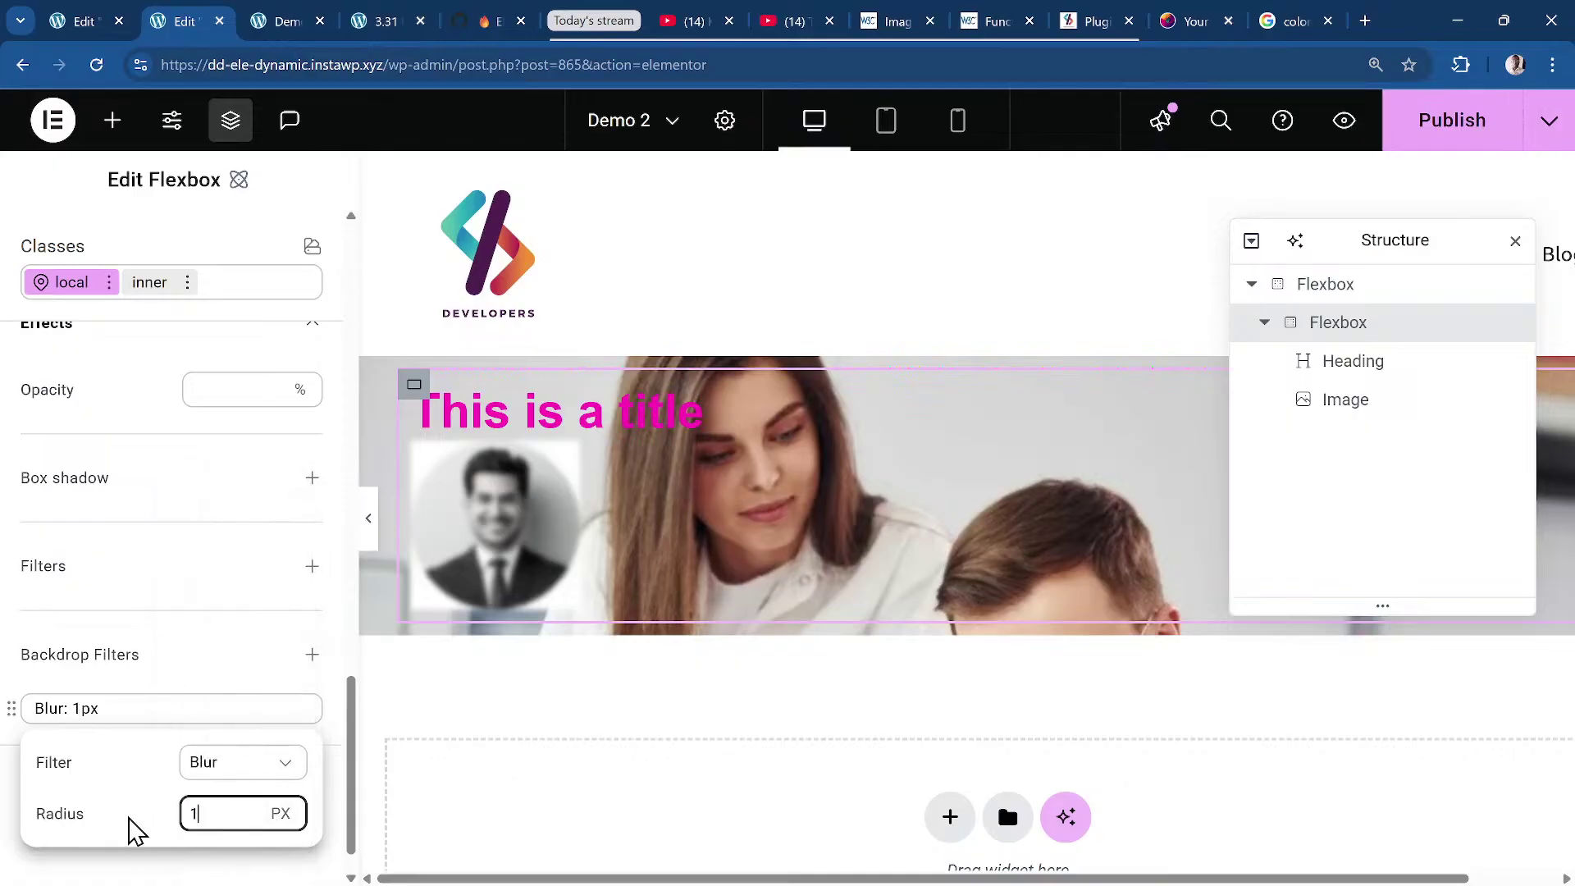
type("1")
key("Up")
key("Up")
key("Up")
key("Up")
key("Up")
key("Up")
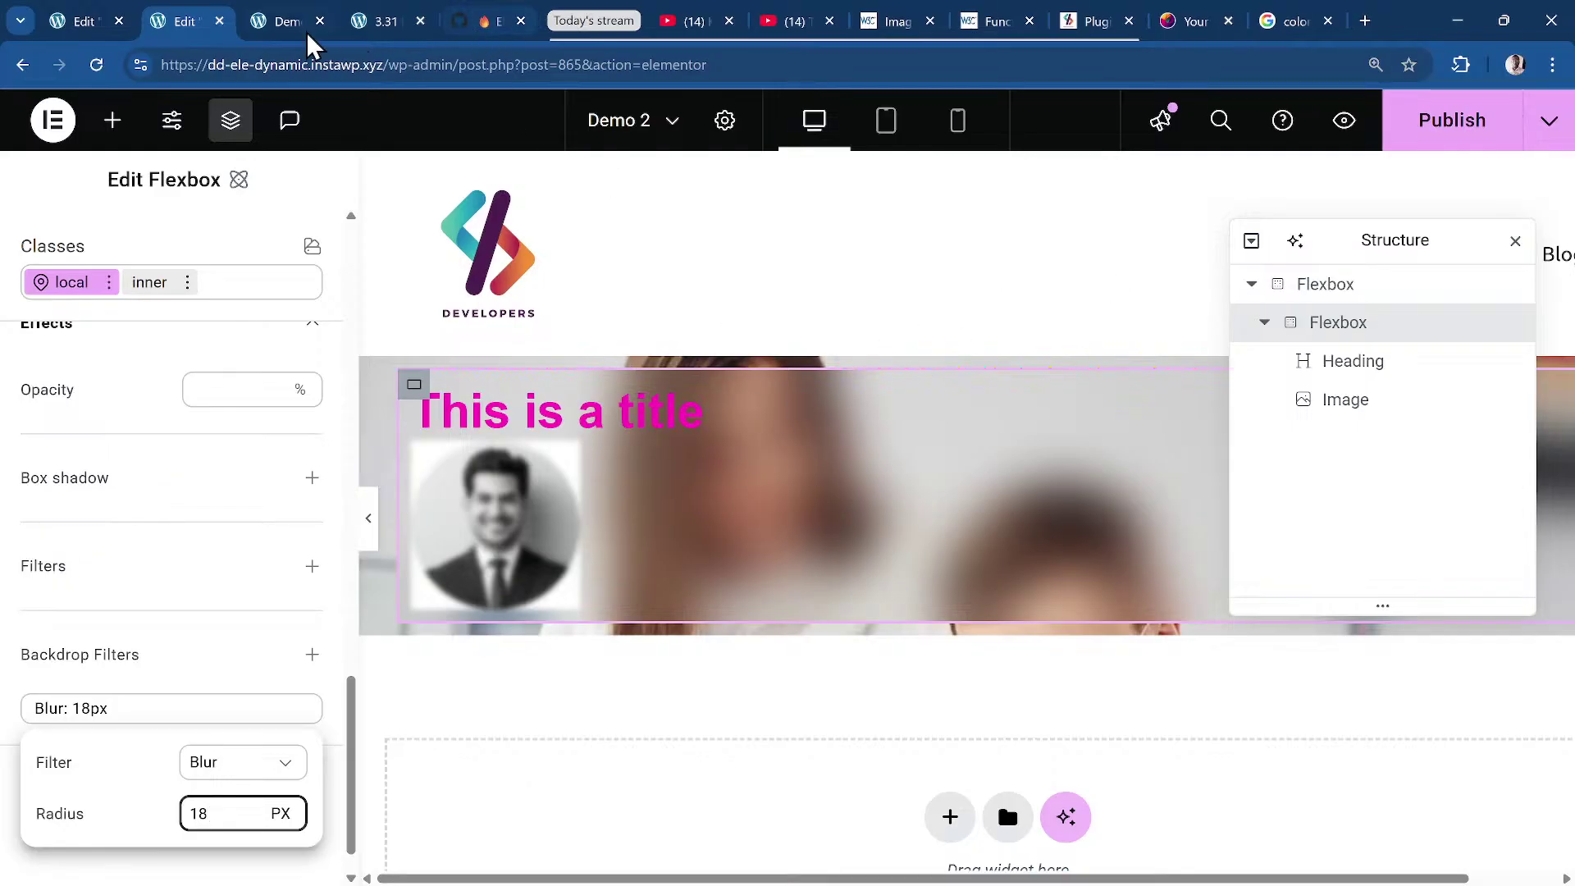
Check the list of new additions in the Elementor v3.31 Beta release discussion on GitHub and return to the Demo 2 editor.
left_click(488, 25)
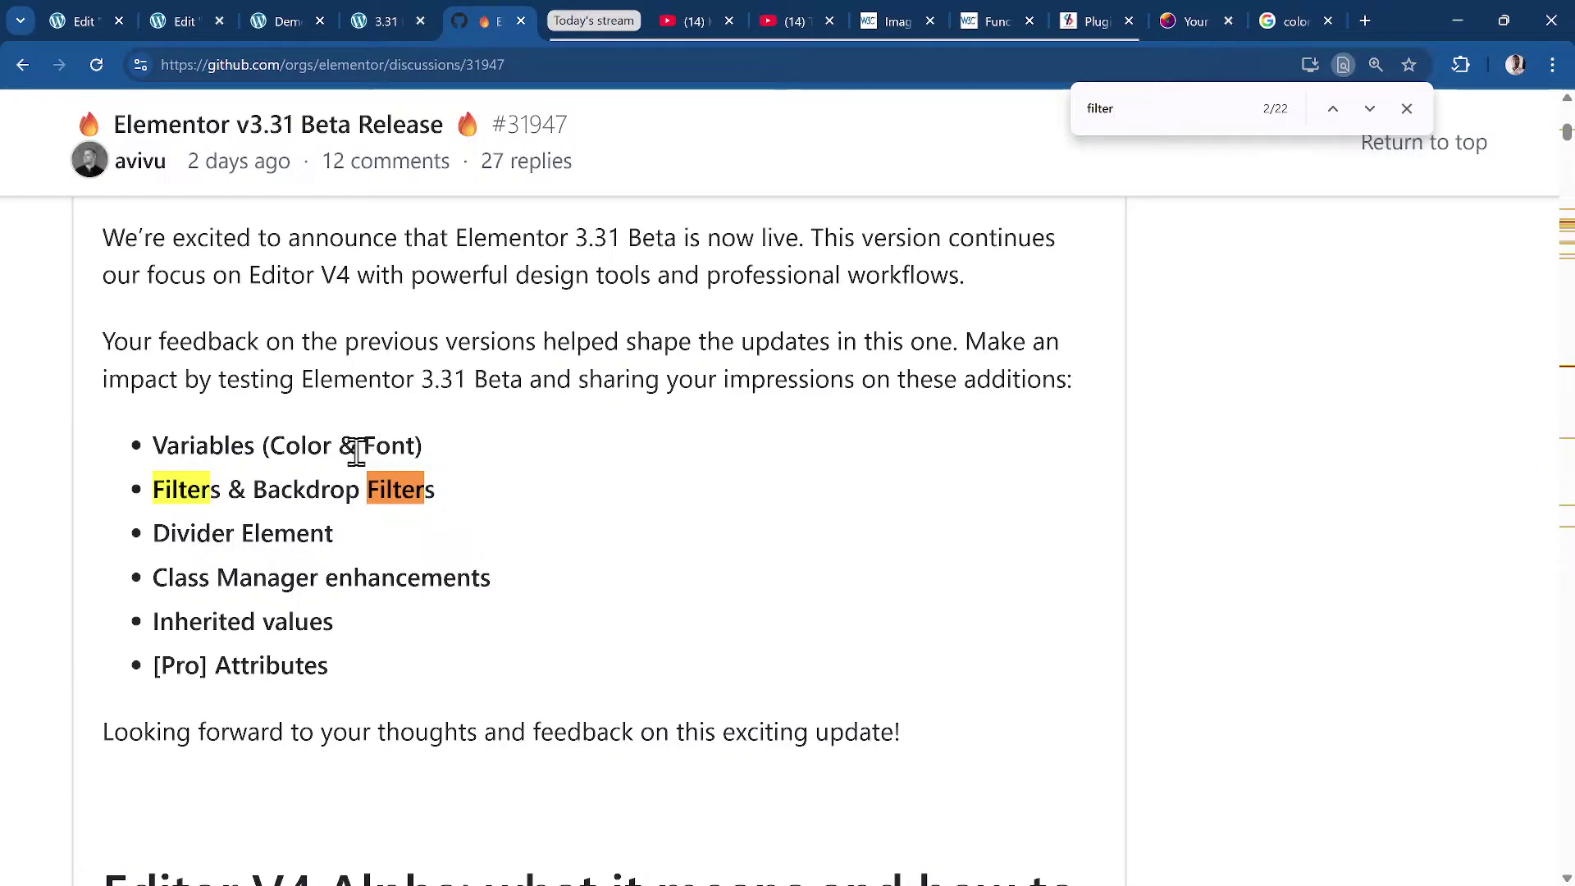
scroll(201, 566, "down", 2)
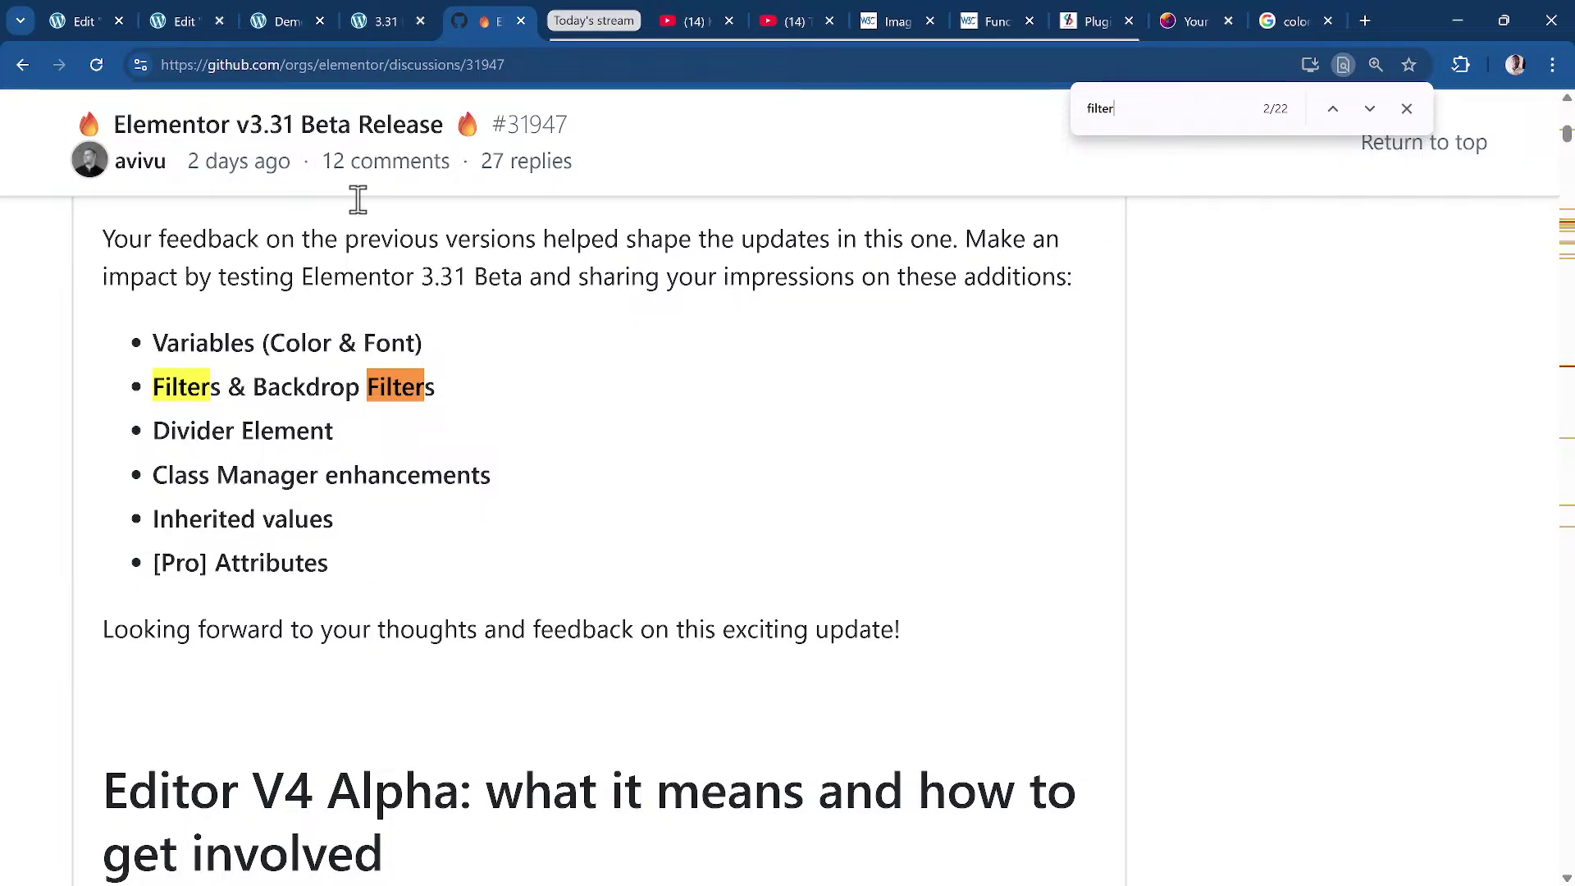
left_click(372, 23)
left_click(287, 21)
left_click(182, 25)
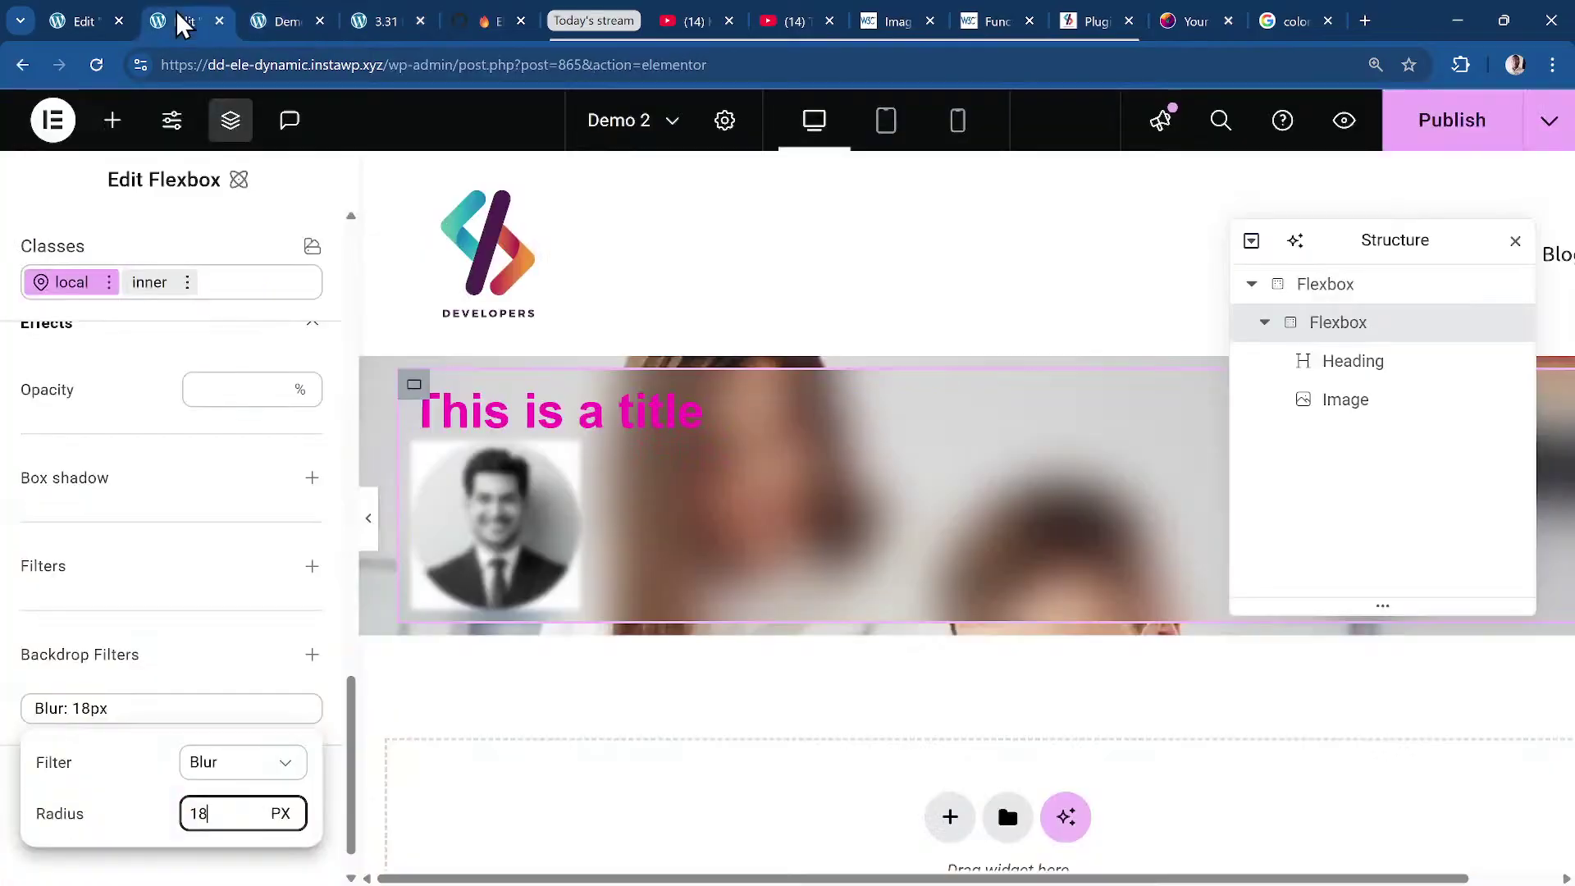
Add an atomic Divider in a new container below the Flexbox section and publish the page.
left_click(113, 121)
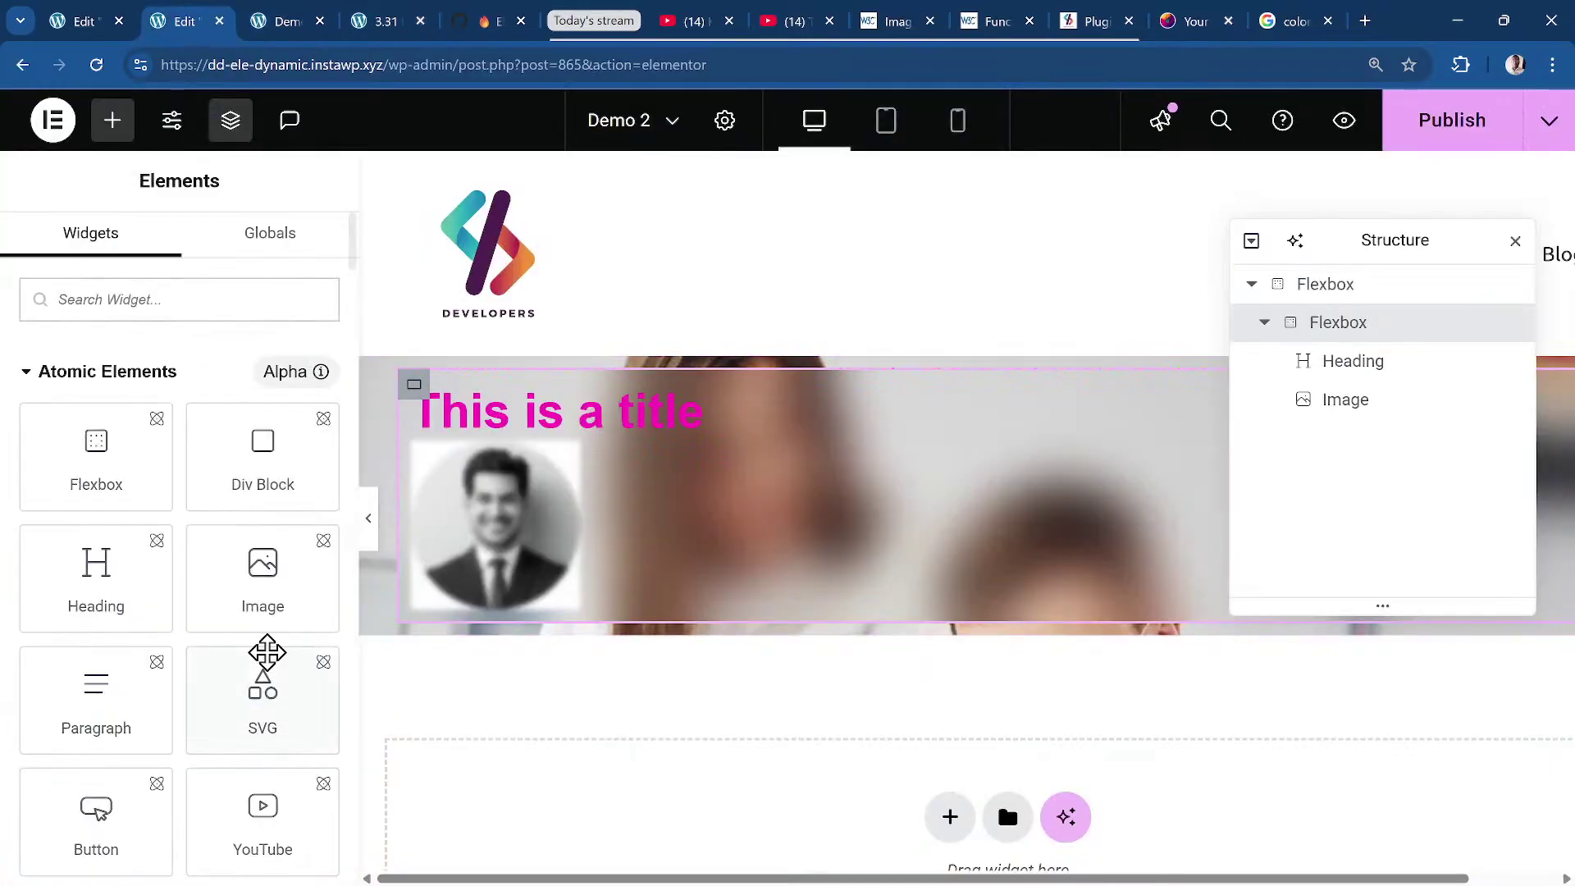
scroll(262, 661, "down", 2)
left_click_drag(115, 758, 833, 830)
scroll(681, 640, "down", 2)
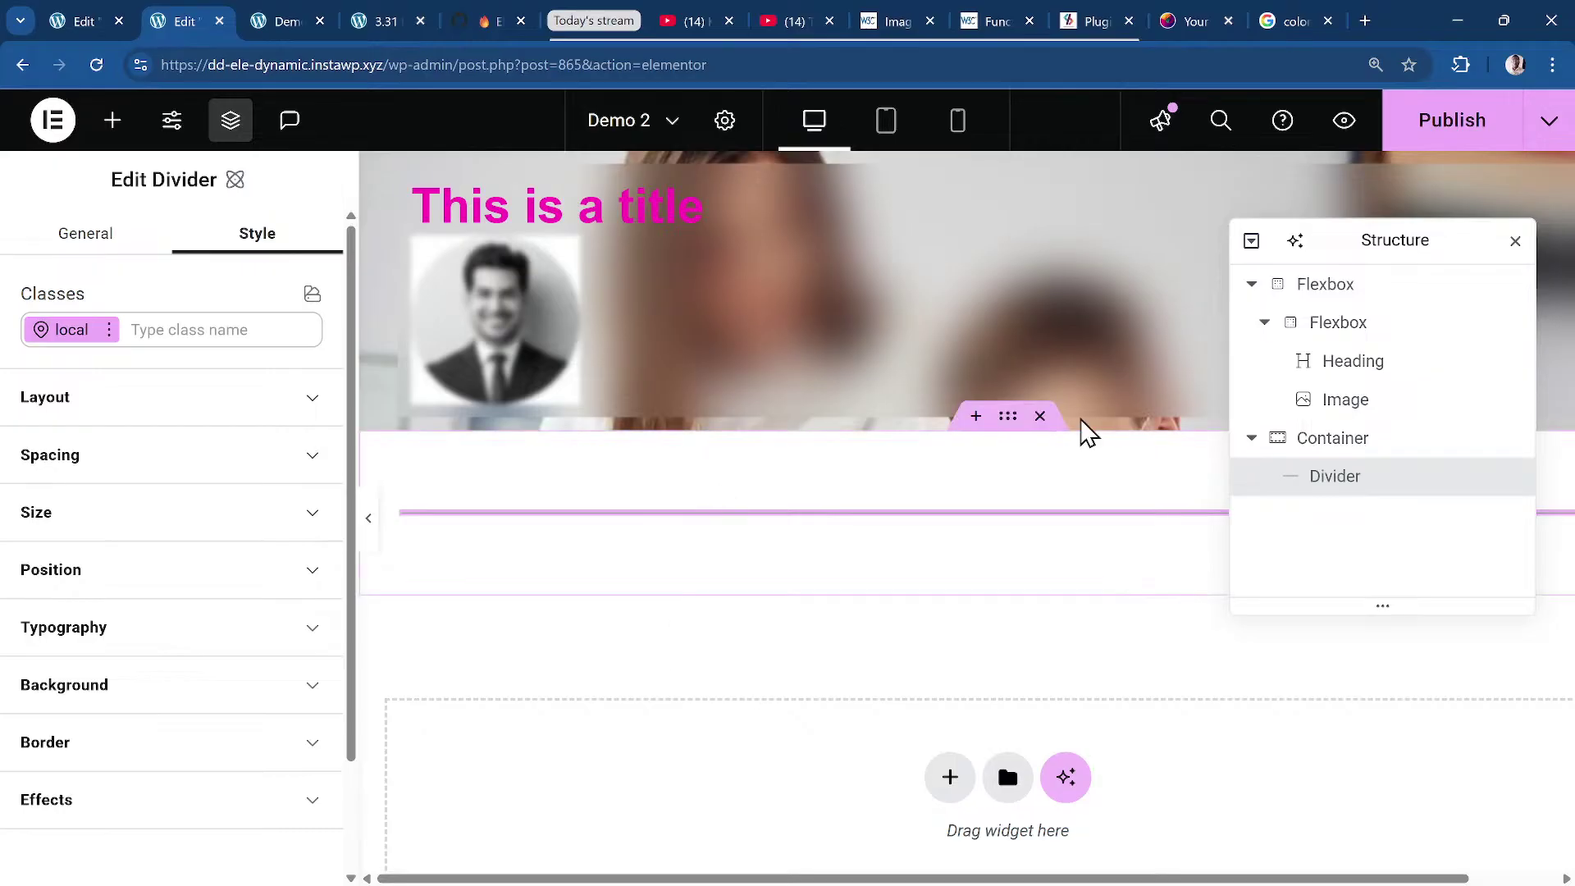
left_click(1456, 123)
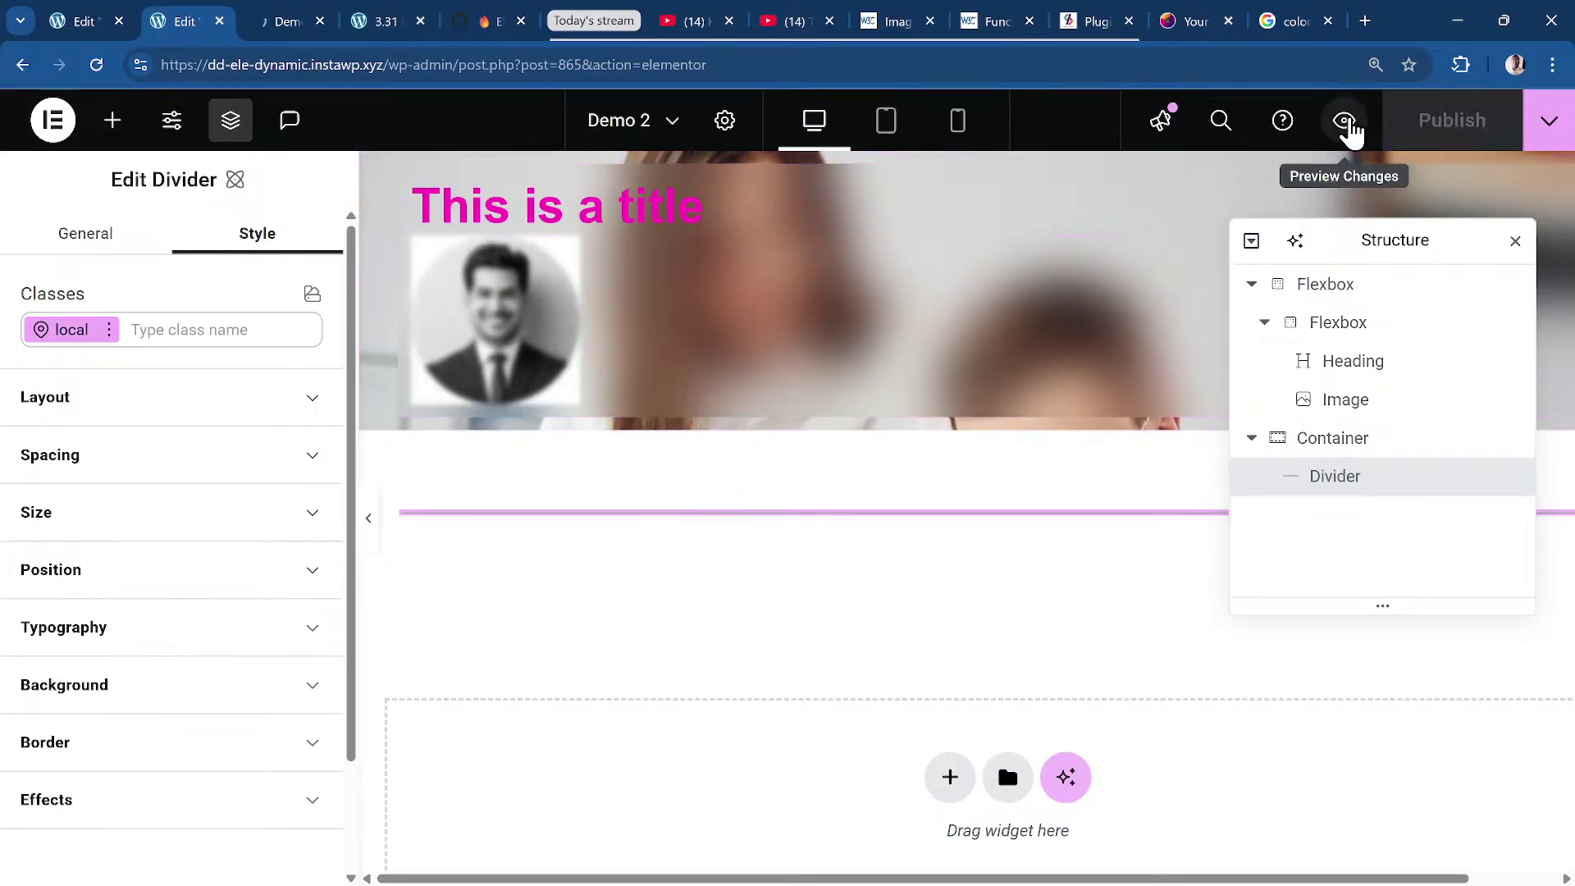
Inspect the divider's HTML element and its styles on the Demo 2 preview page.
left_click(283, 20)
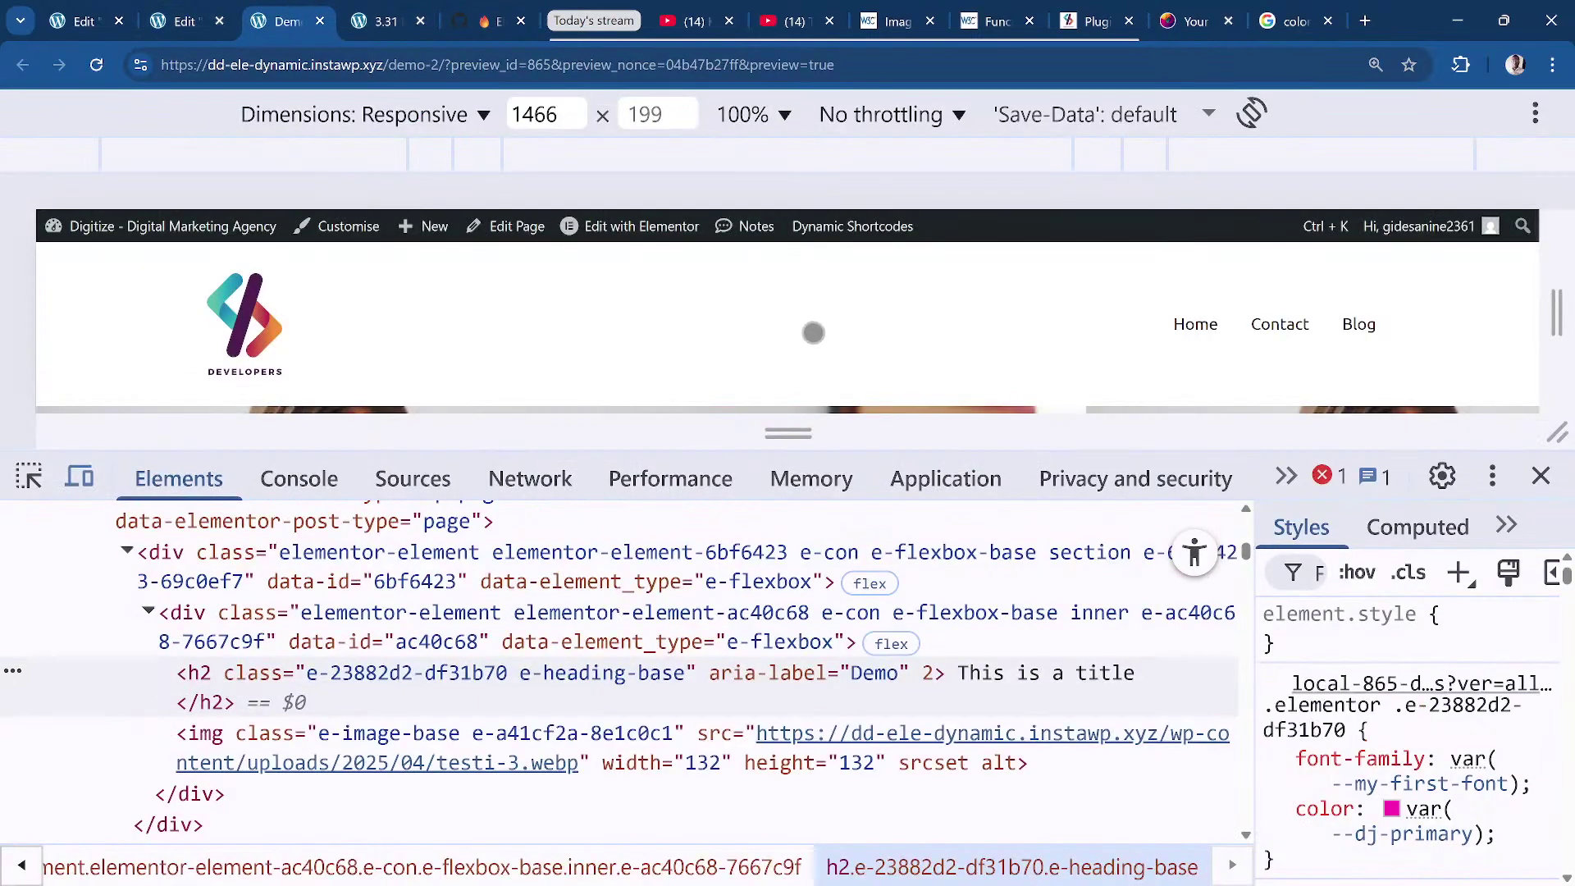
scroll(813, 332, "down", 10)
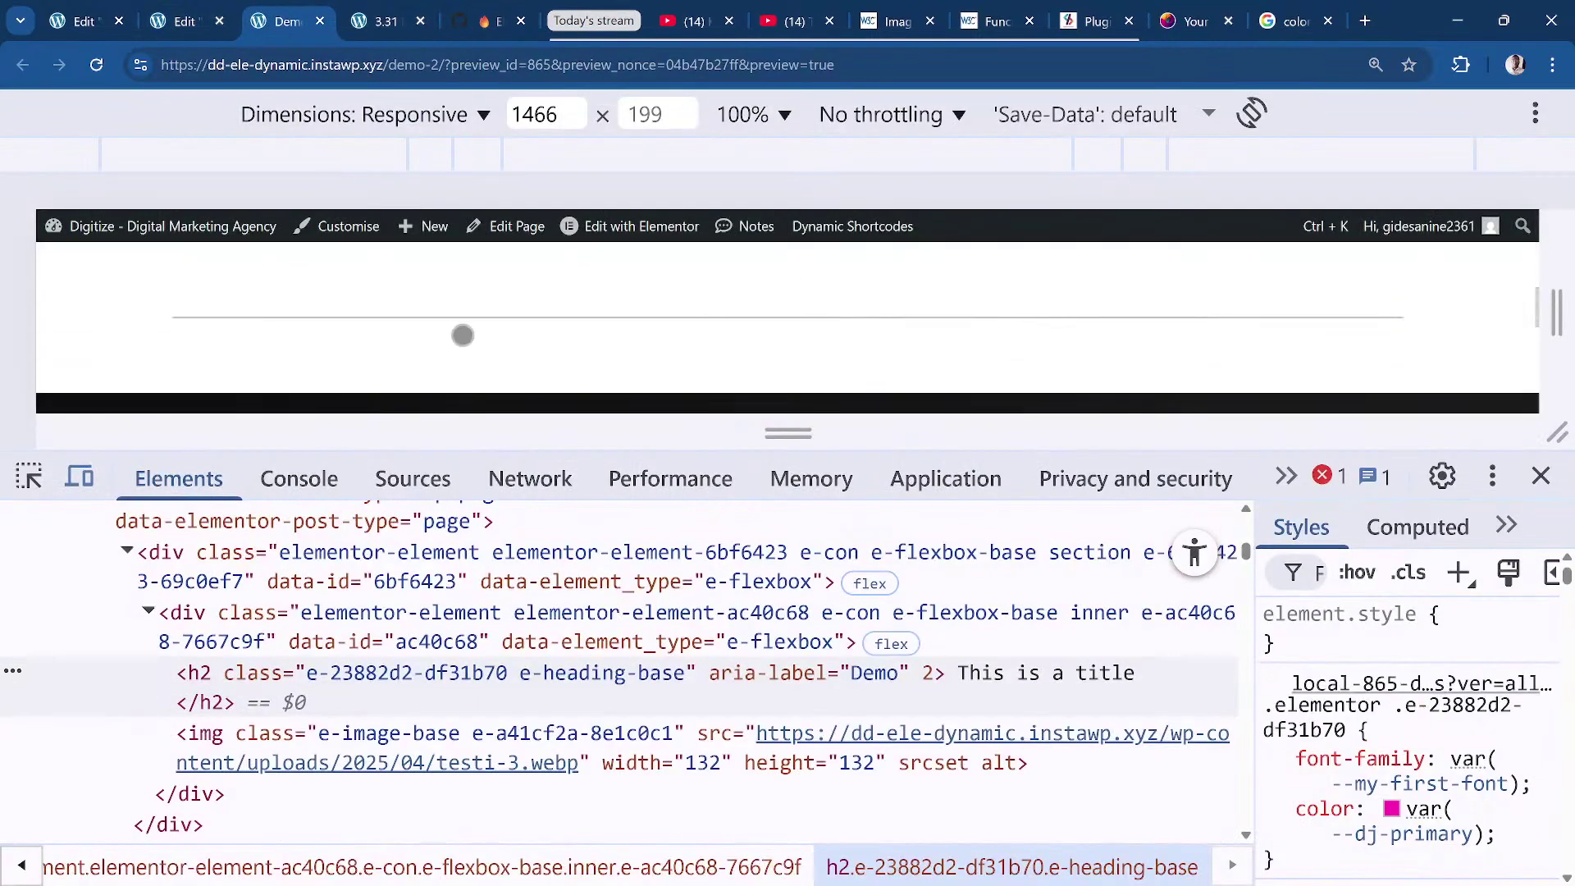
right_click(474, 318)
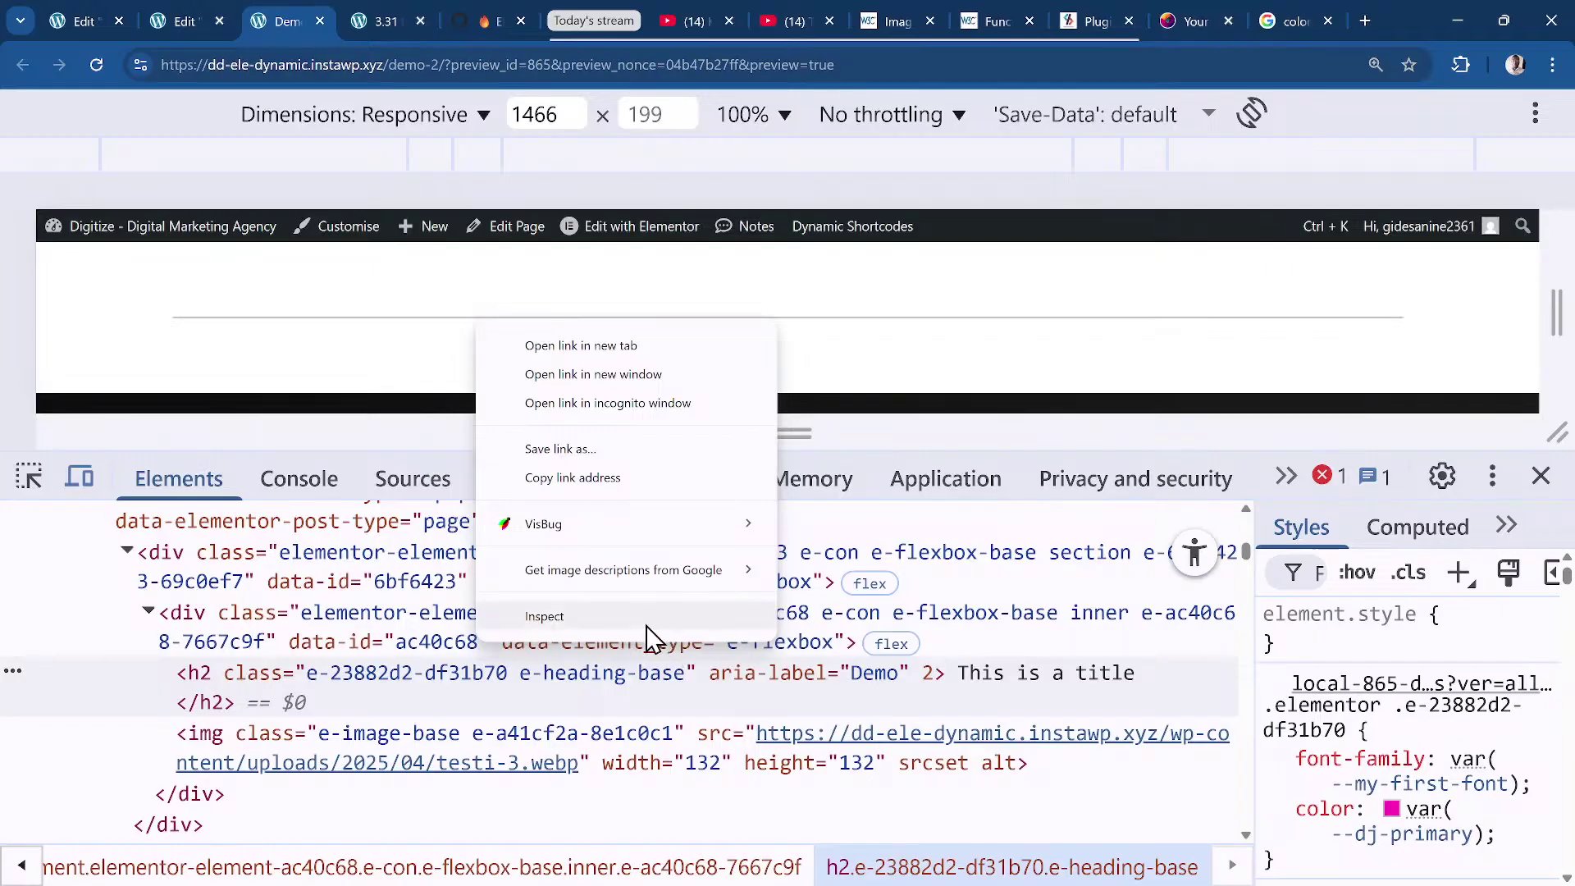
left_click(544, 616)
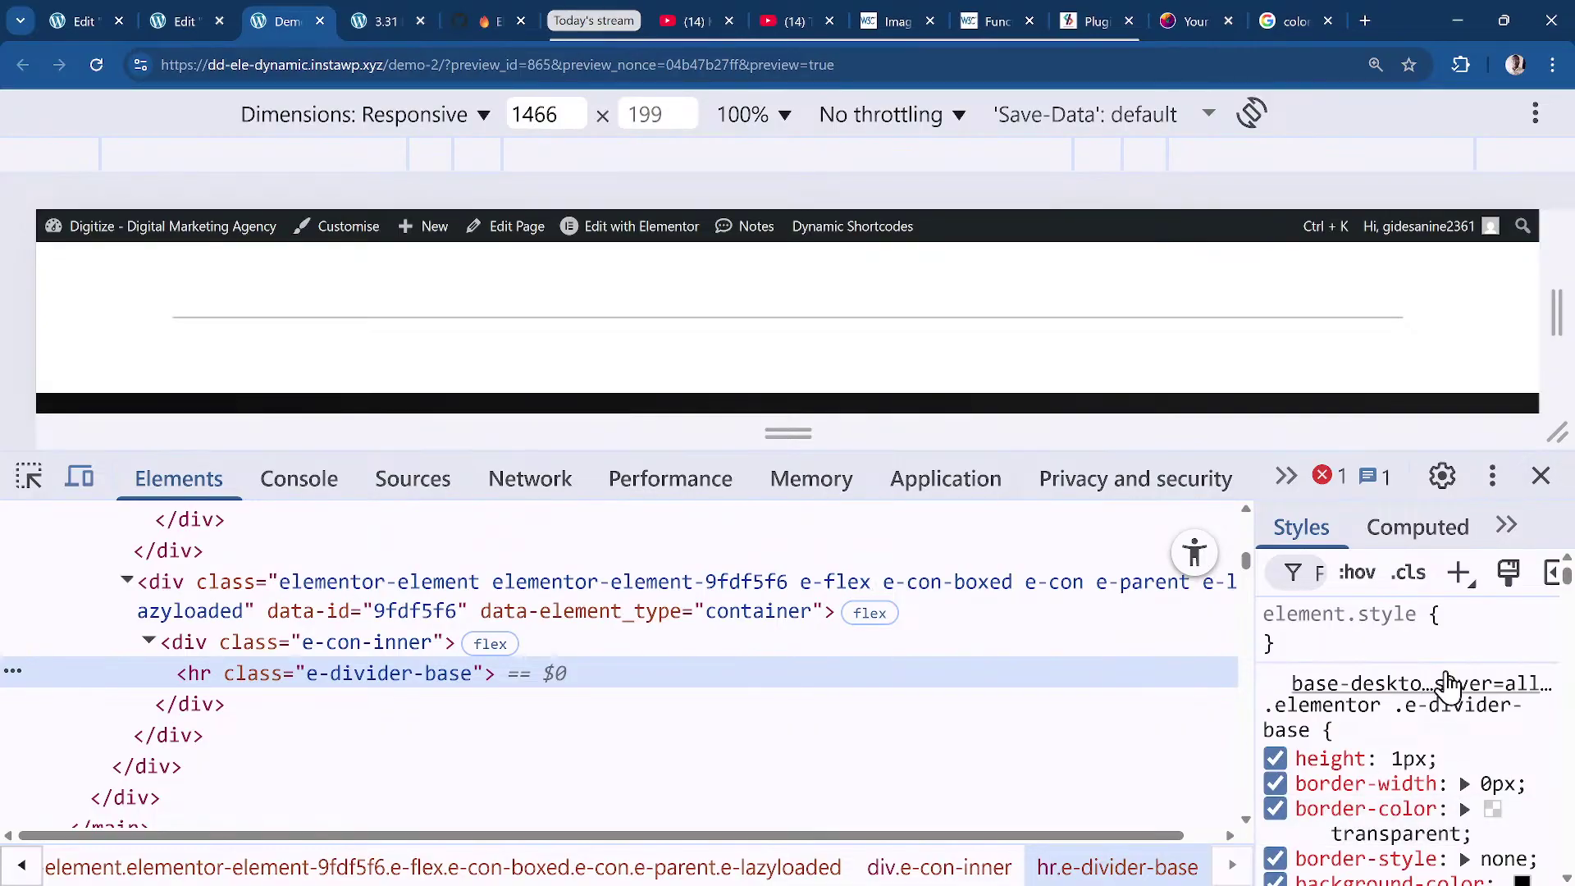
Return to the Demo 2 editor and open the divider's Size settings.
left_click(187, 20)
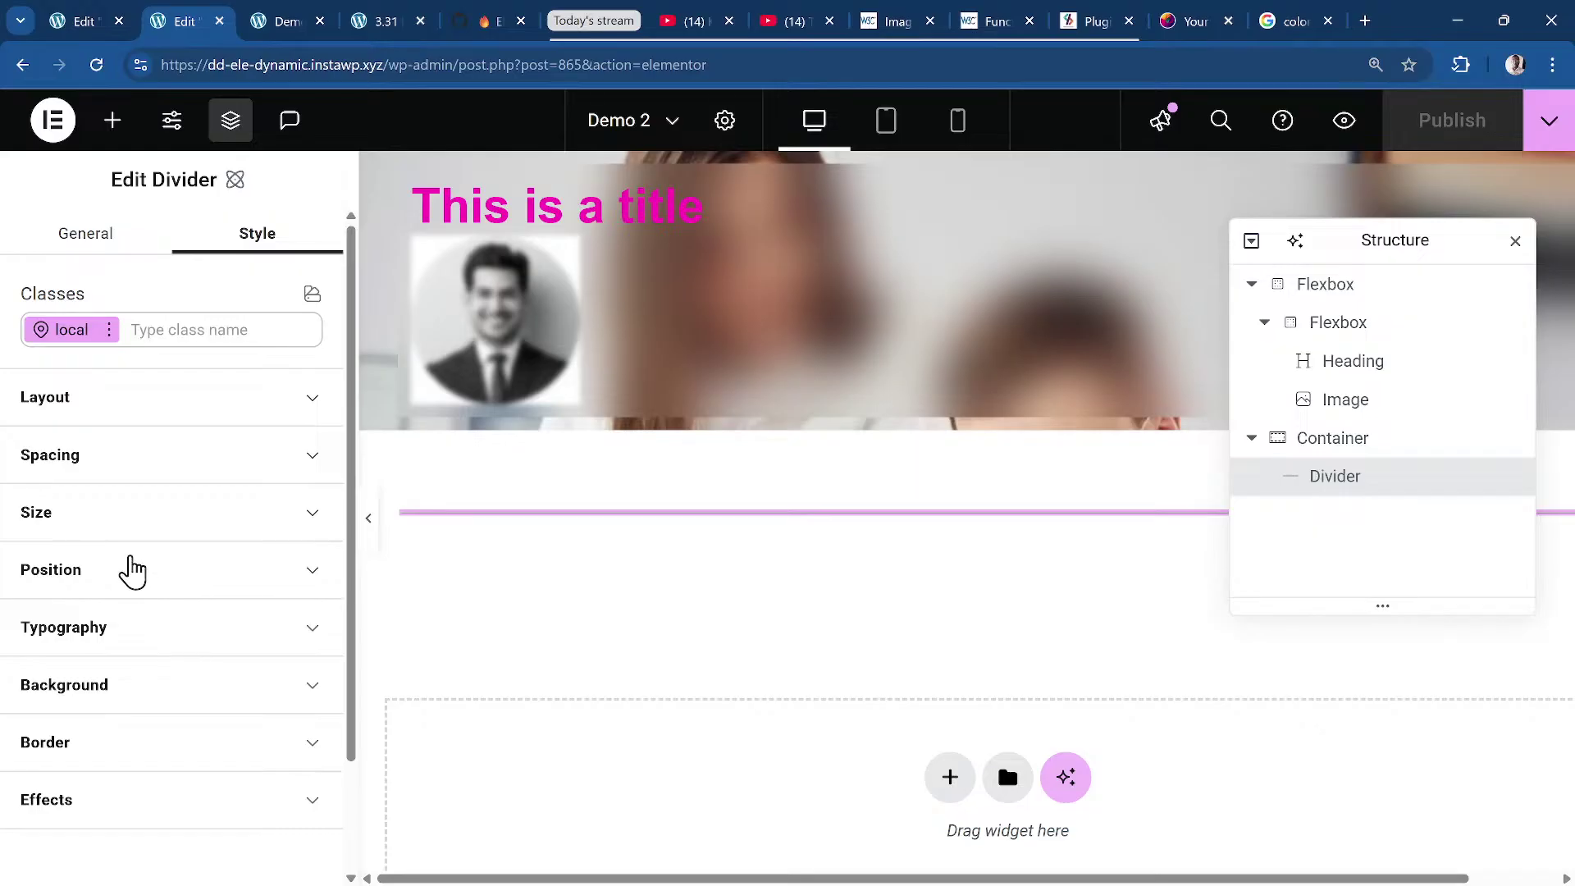
left_click(104, 414)
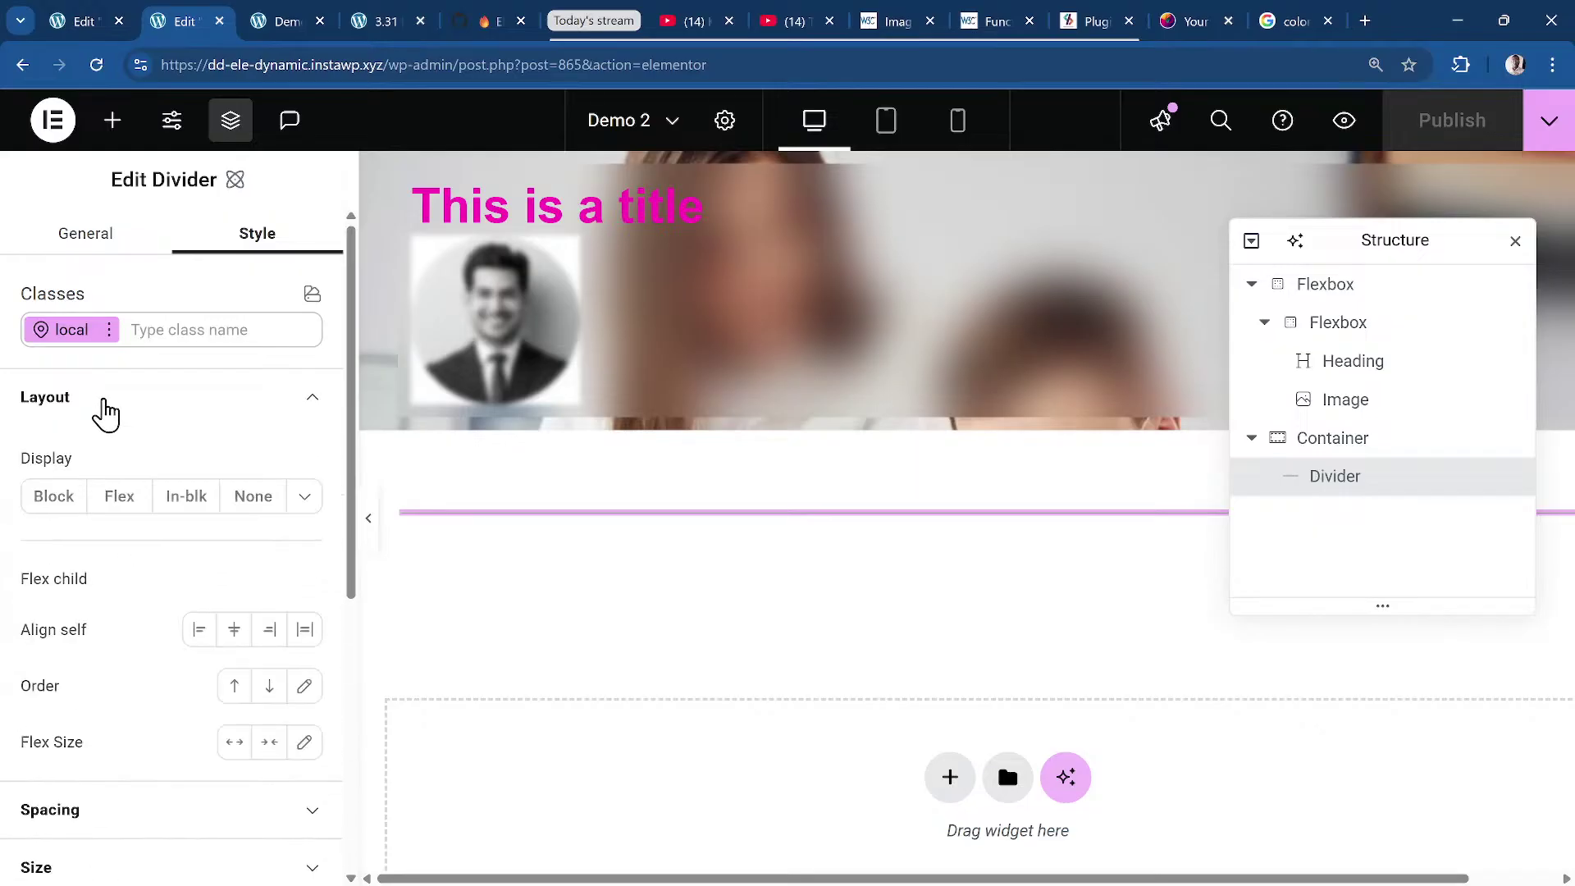
left_click(105, 410)
left_click(139, 525)
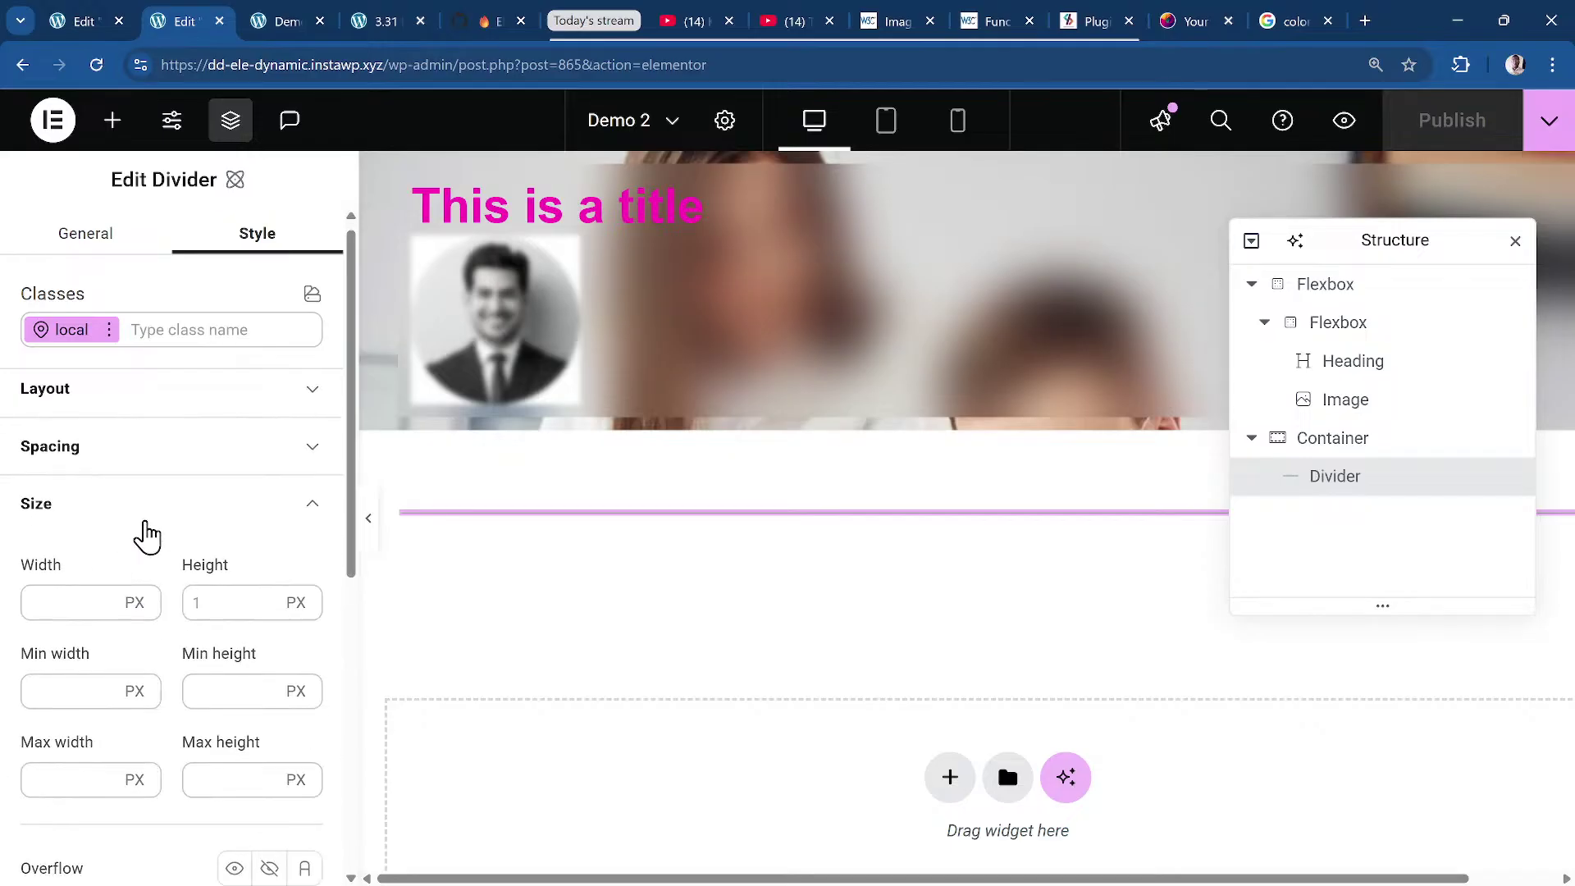
scroll(147, 535, "down", 2)
Try a custom pixel width on the divider and clear the value again.
left_click(90, 410)
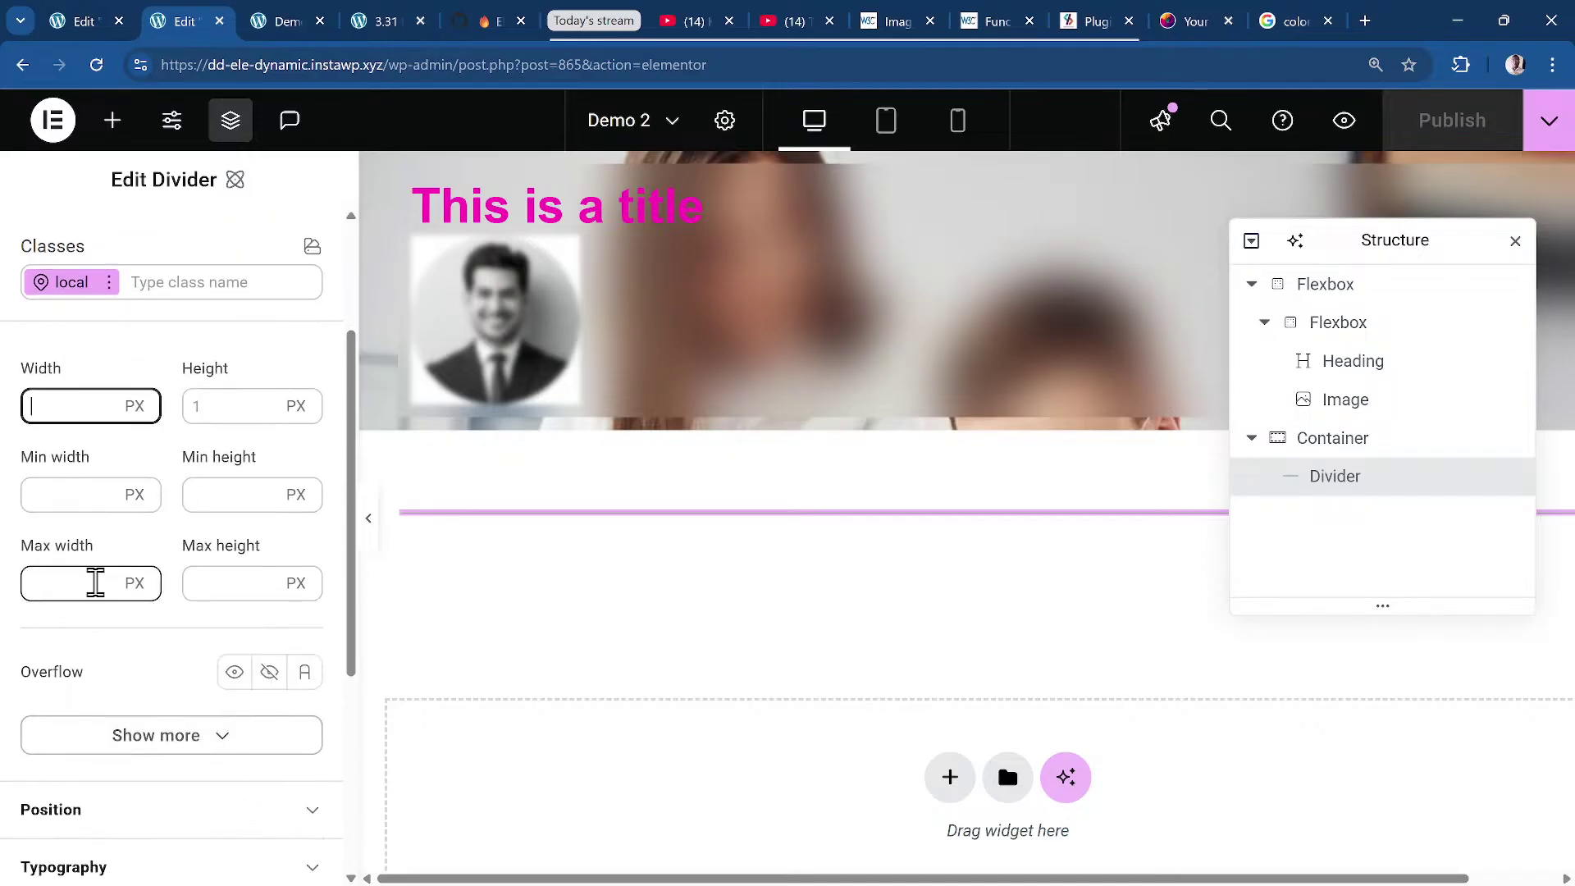
type("20")
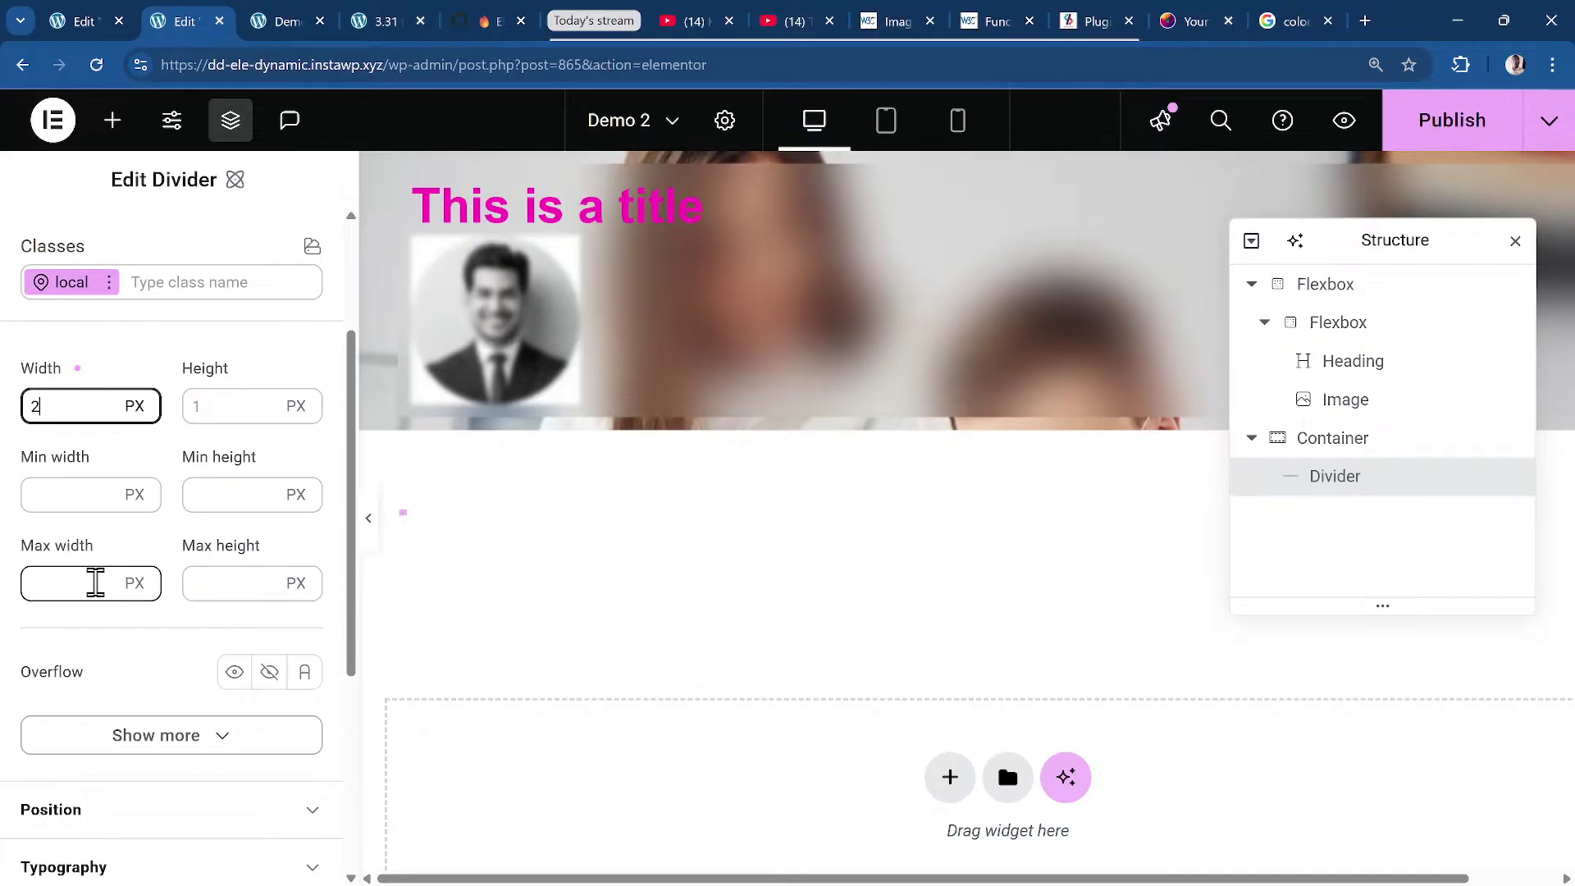
key("BackSpace")
type("60")
key("BackSpace")
key("BackSpace")
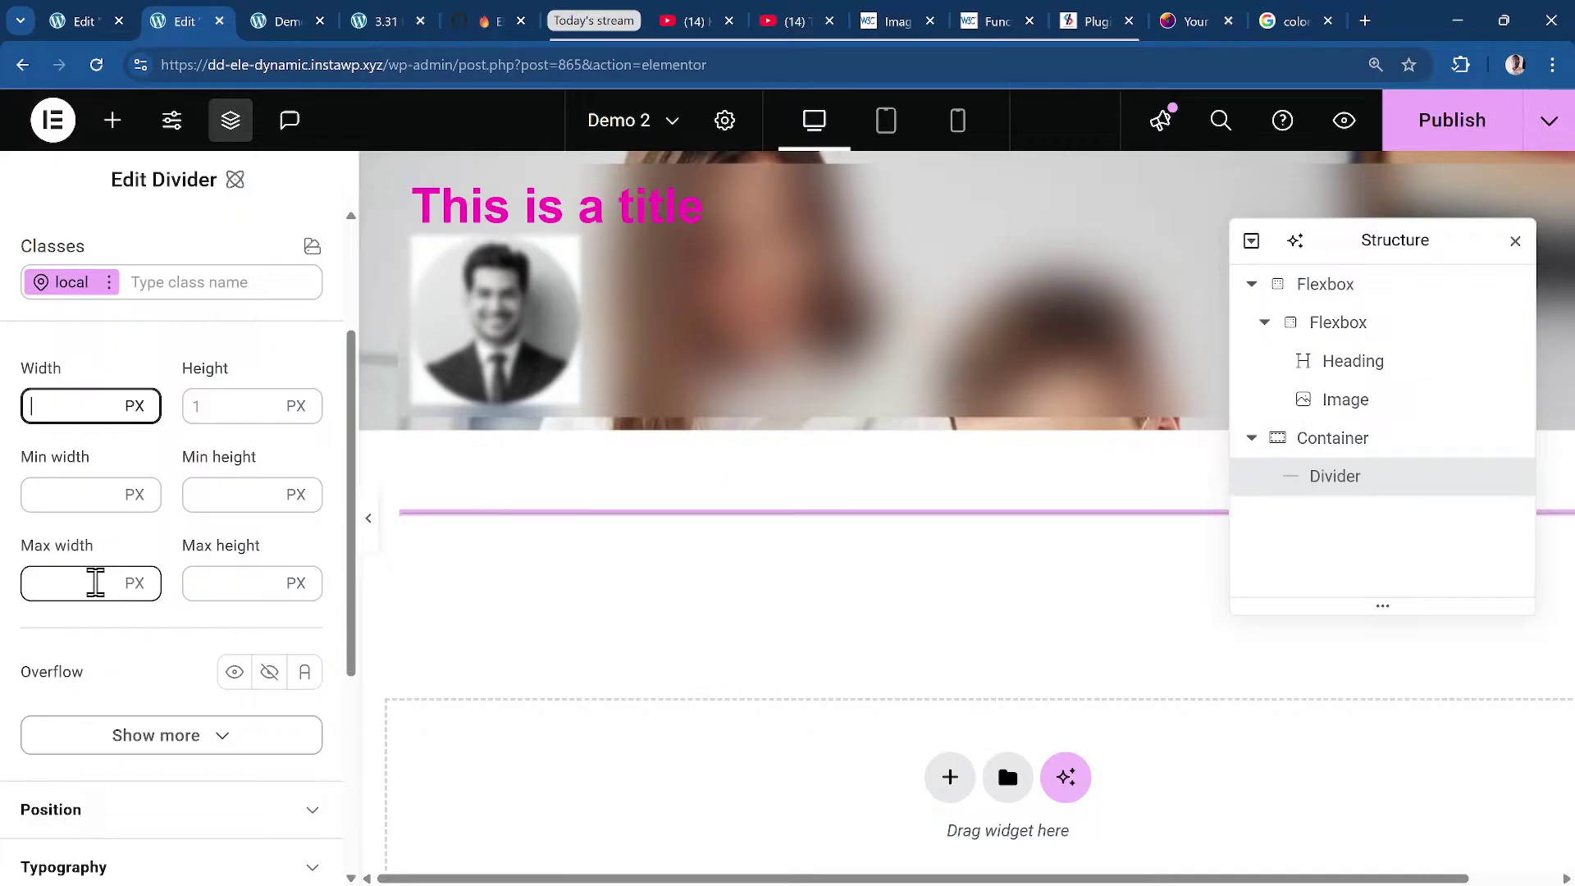
Set the divider's height to 20 px.
left_click(243, 408)
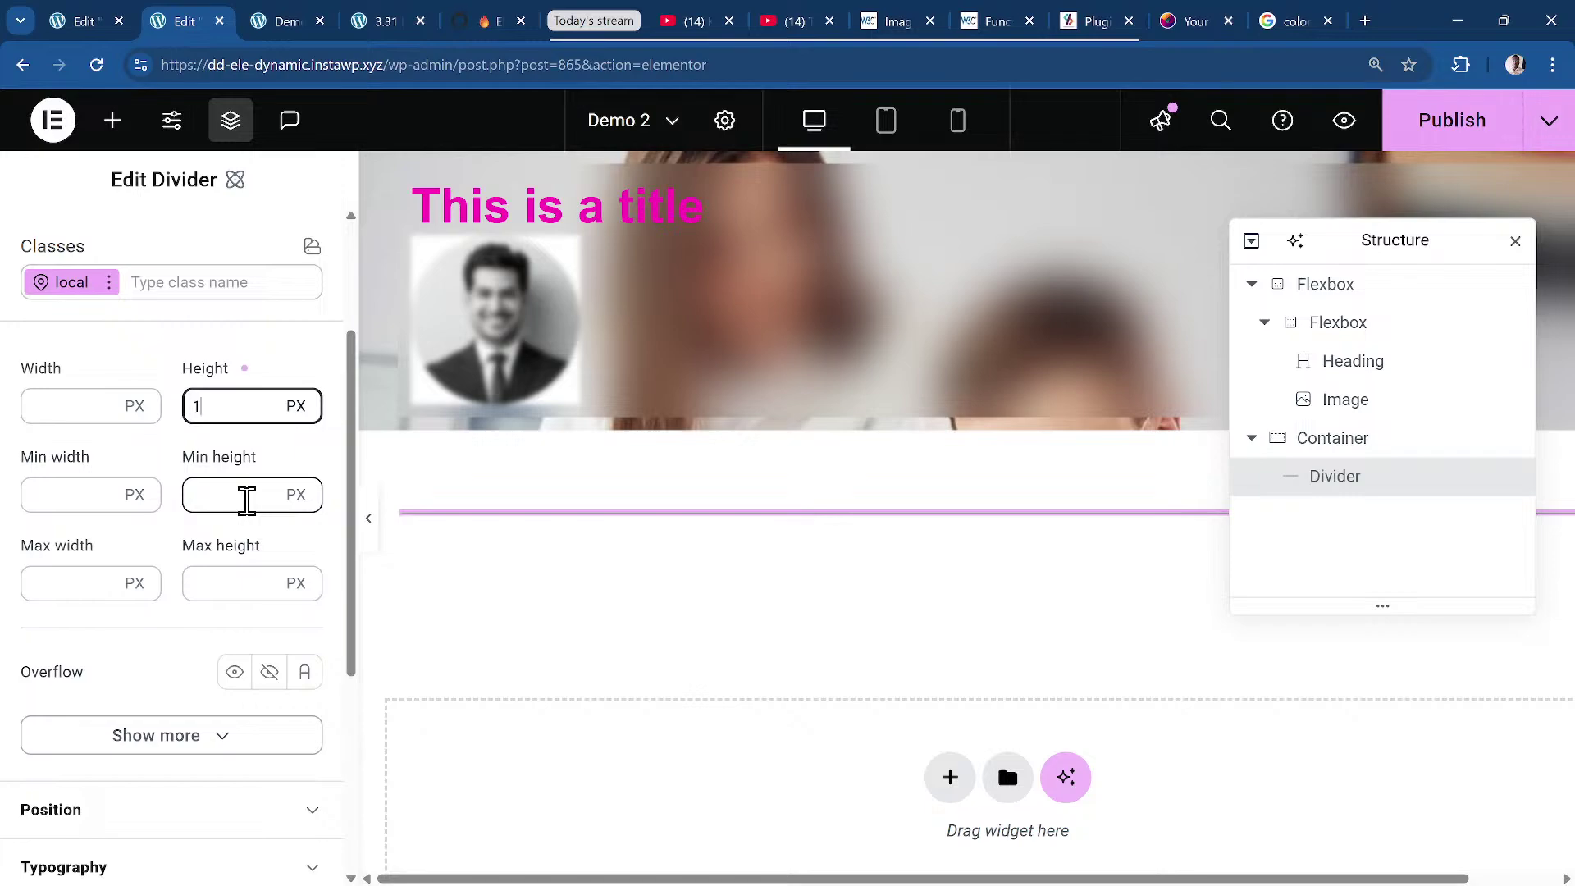
key("Up")
key("Up")
key("Up")
key("Up")
key("Up")
key("Up")
key("Up")
key("Up")
key("Up")
key("Up")
key("Up")
key("Up")
key("Up")
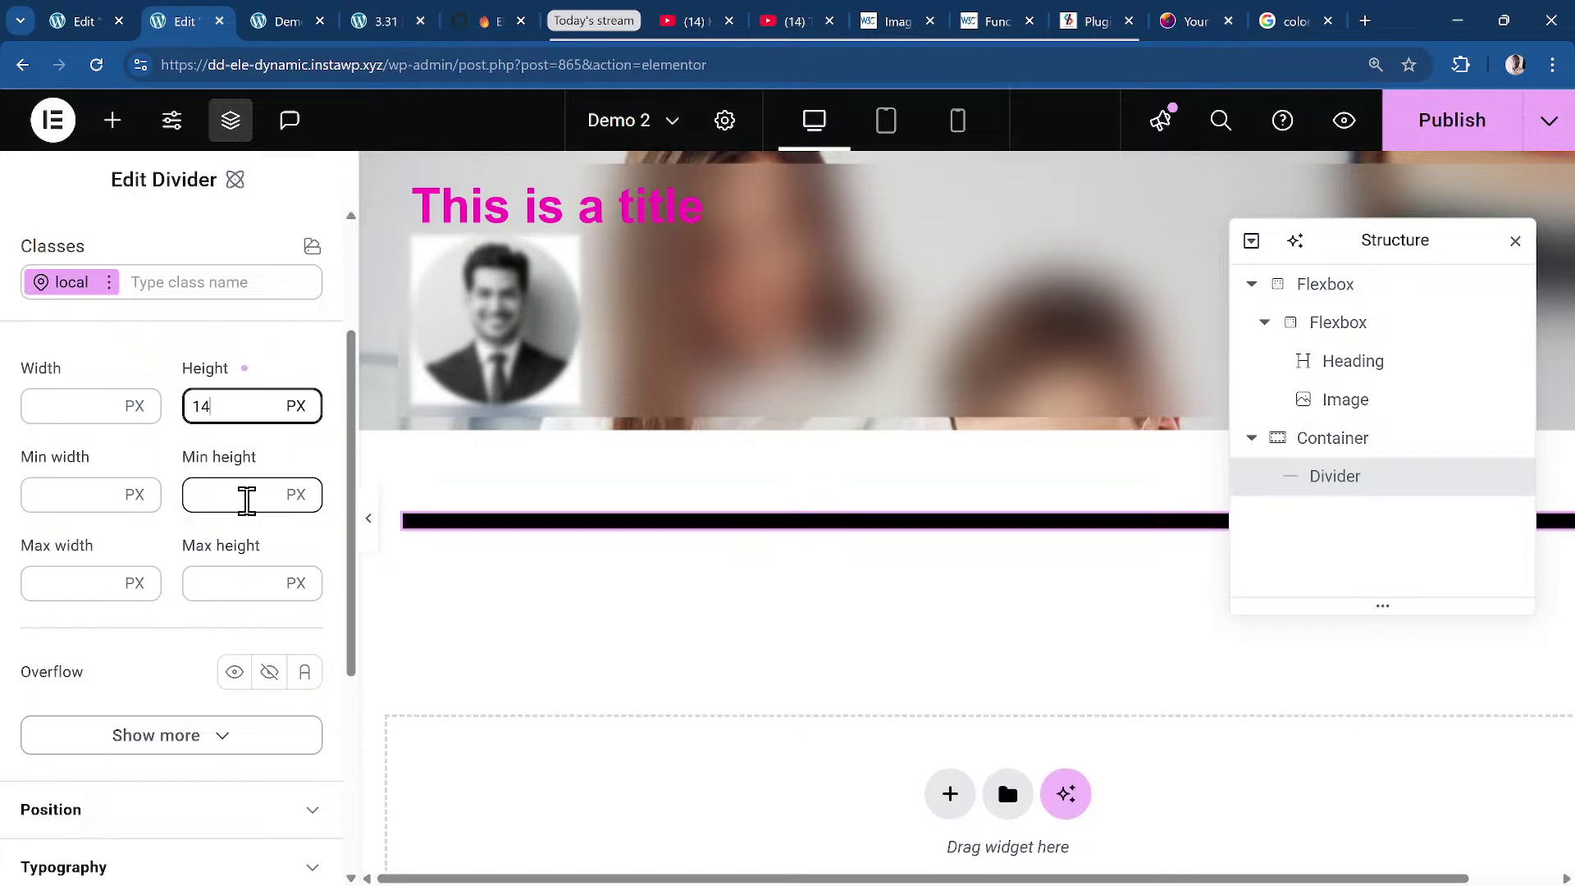
key("Up")
key("Up")
key("Up")
key("Up")
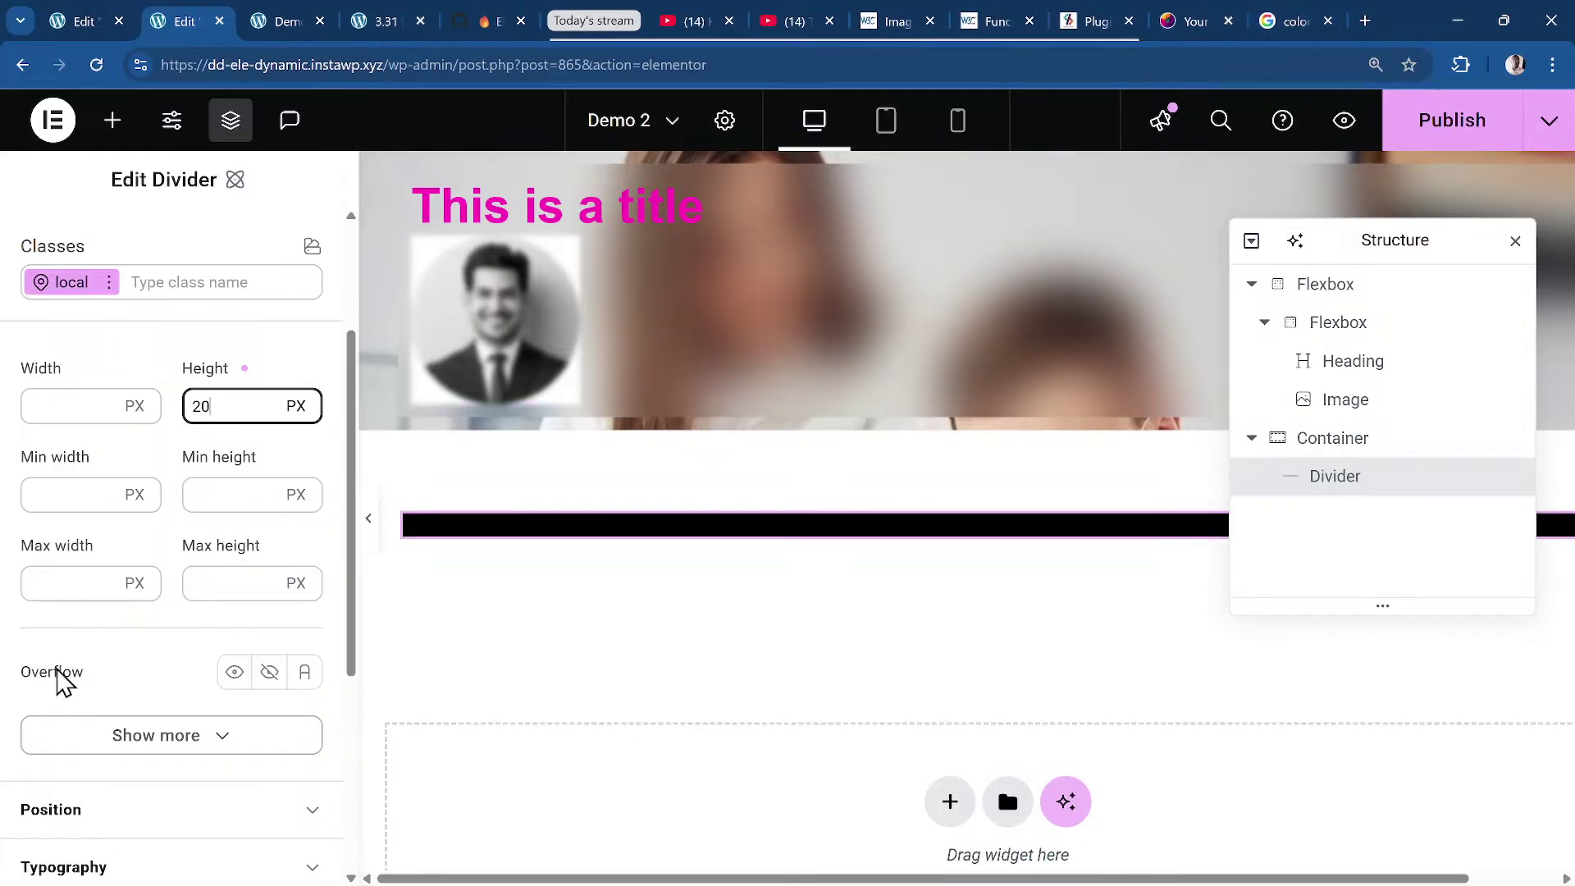
Give the divider a border radius of 20 px and publish the page.
scroll(152, 666, "down", 4)
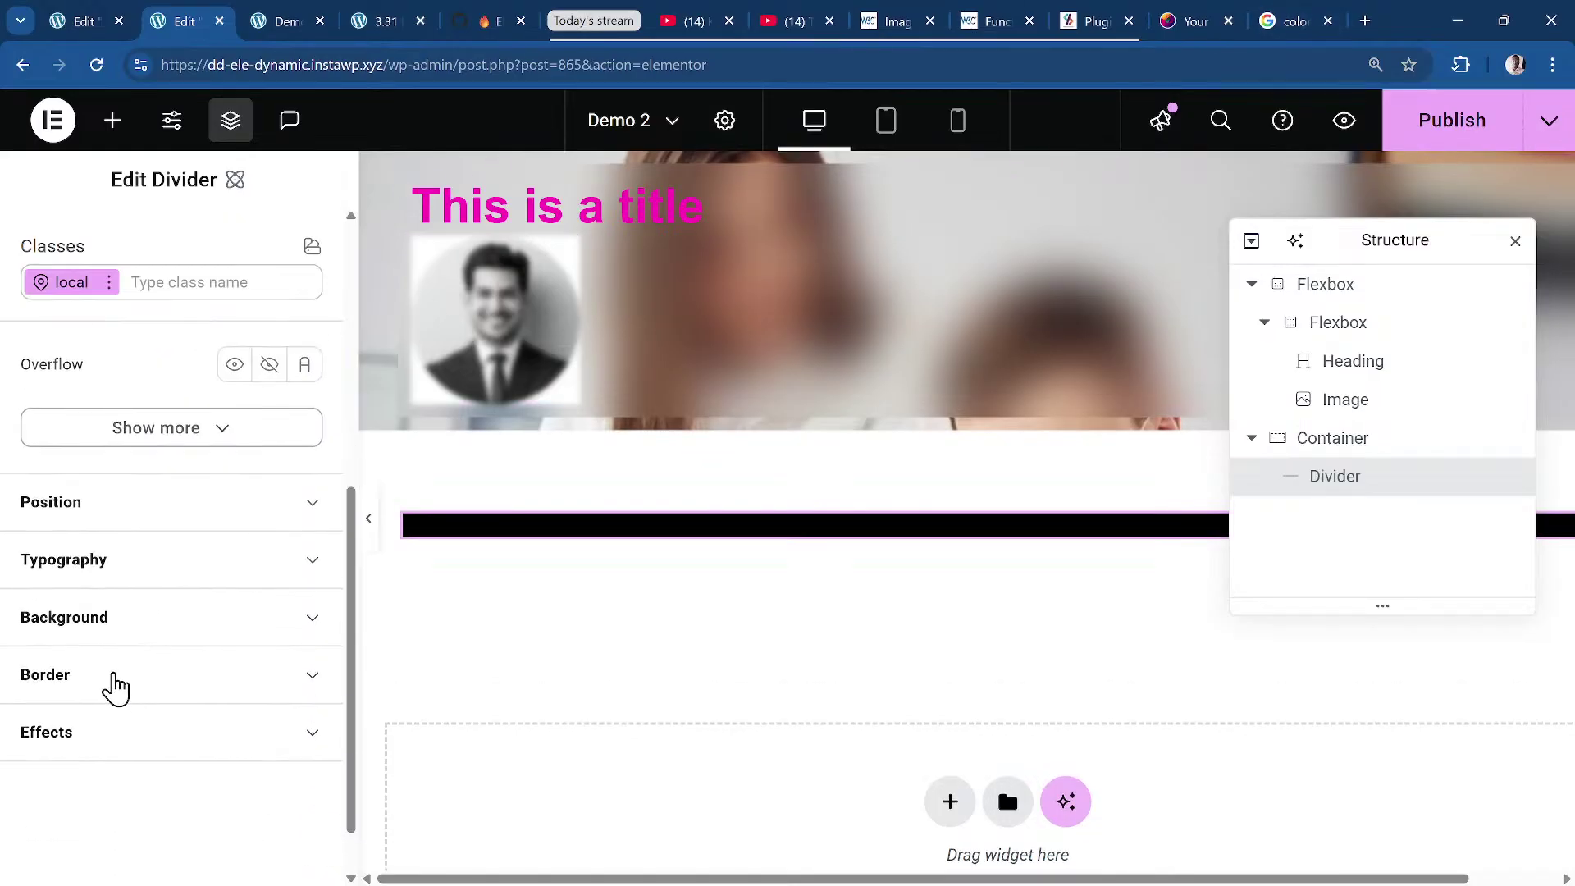
left_click(155, 669)
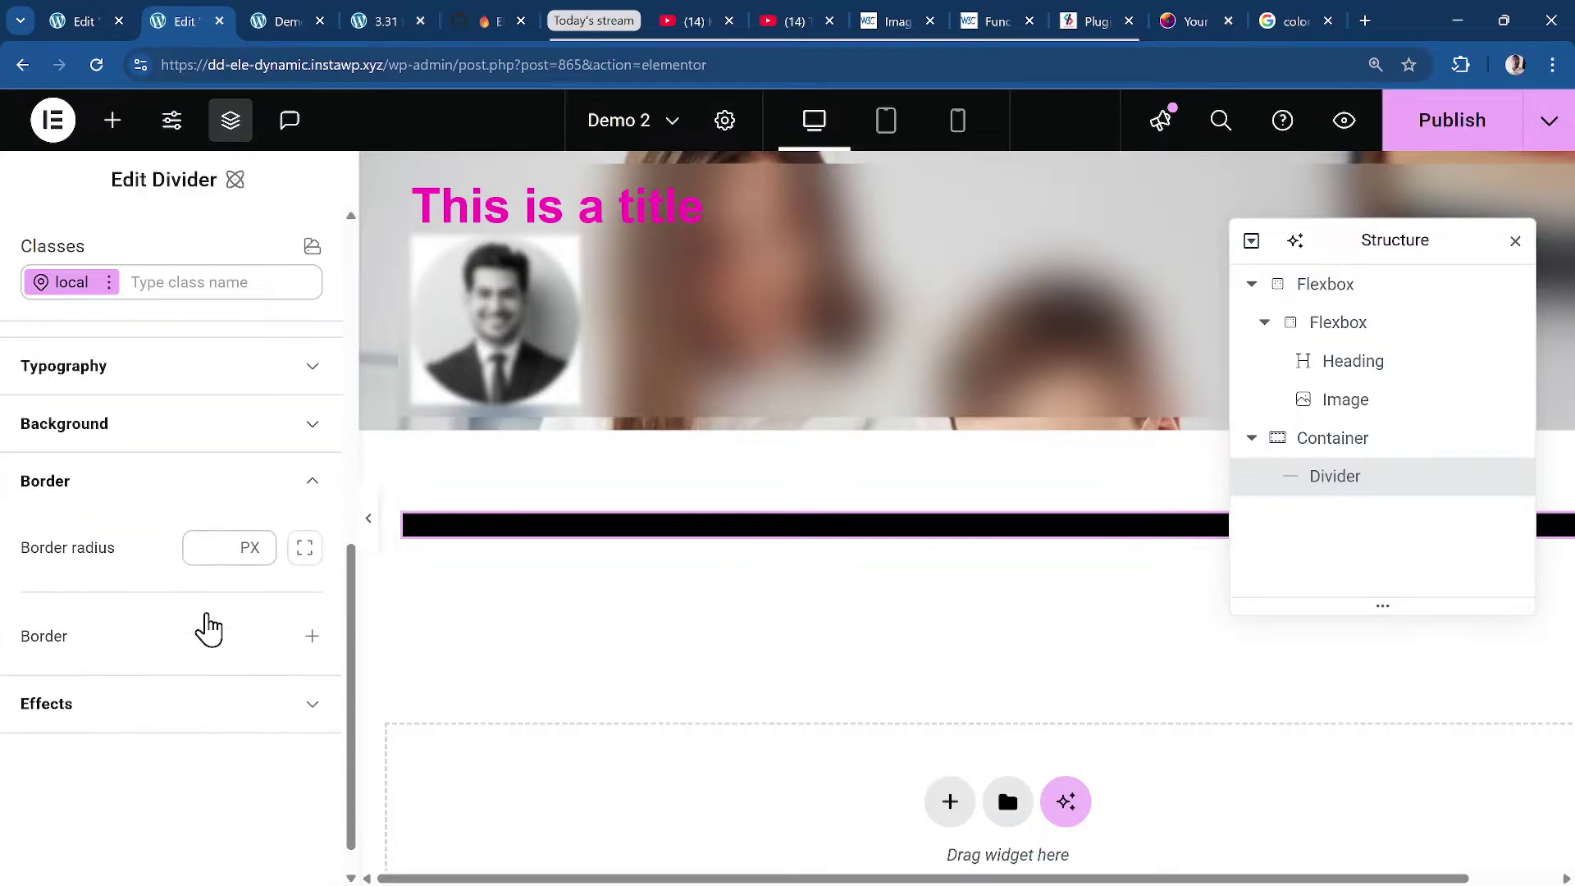
left_click(211, 543)
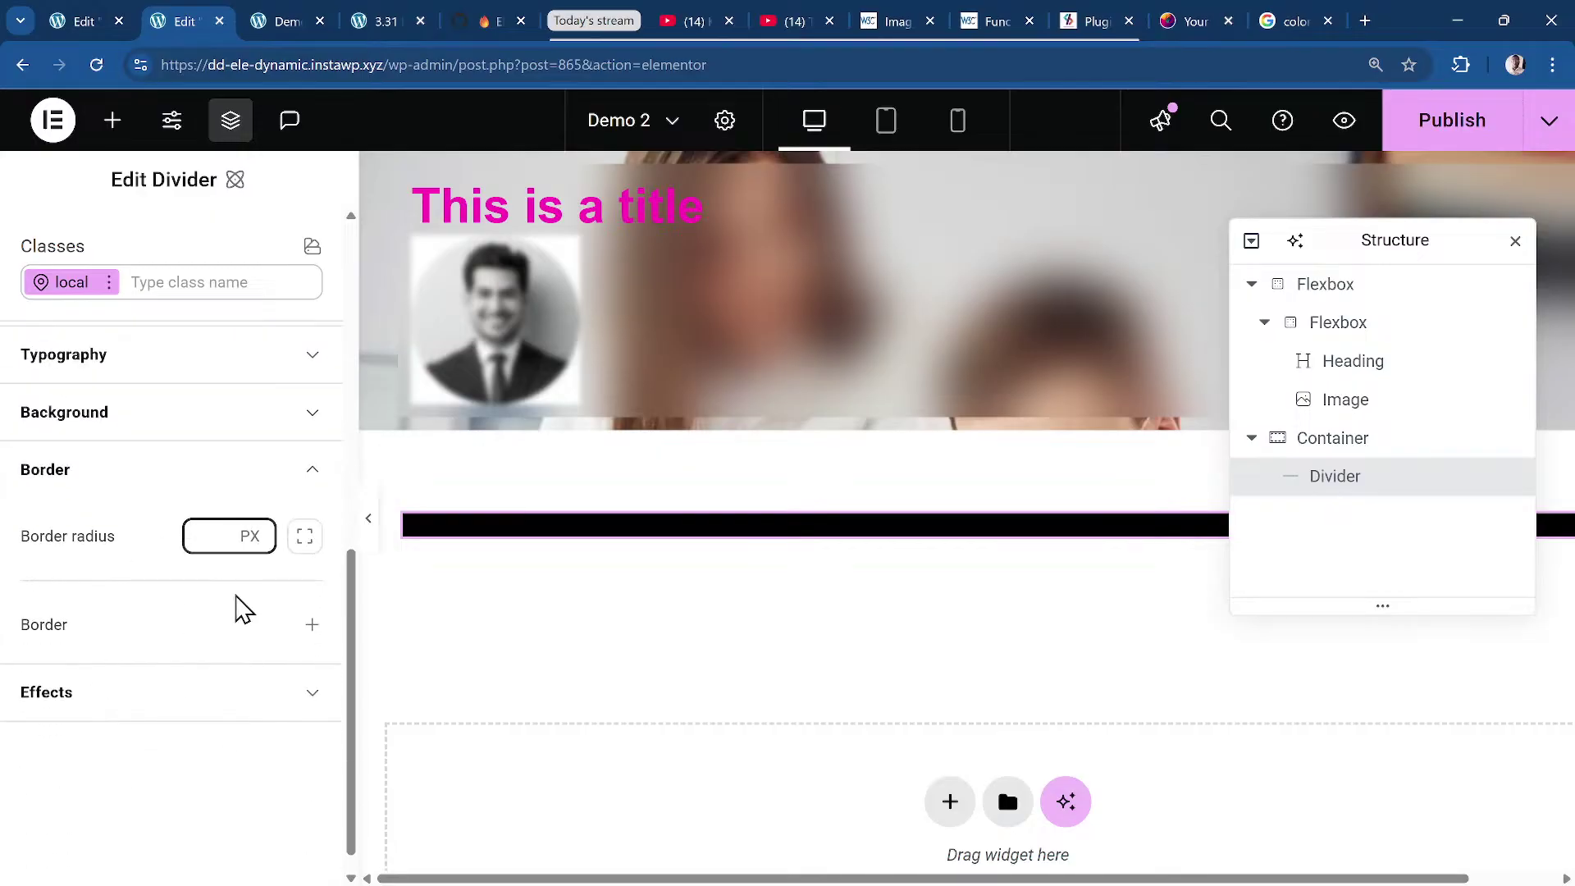
type("20")
left_click(1458, 141)
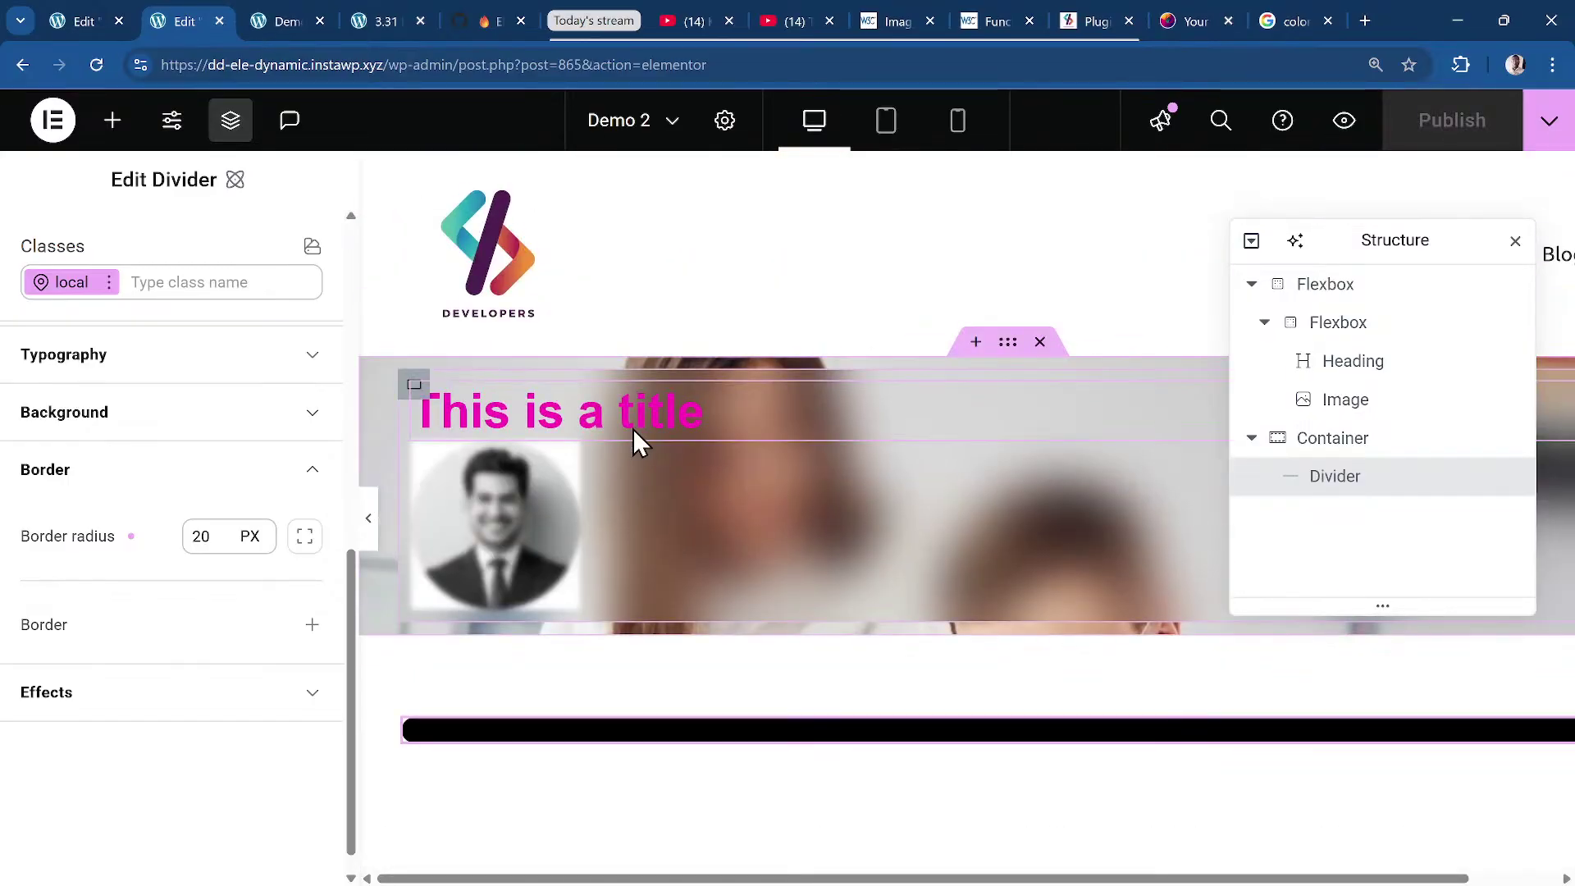
Switch to the preview page, close the developer tools, and examine the published divider and the section with the backdrop blur.
key("ctrl+minus")
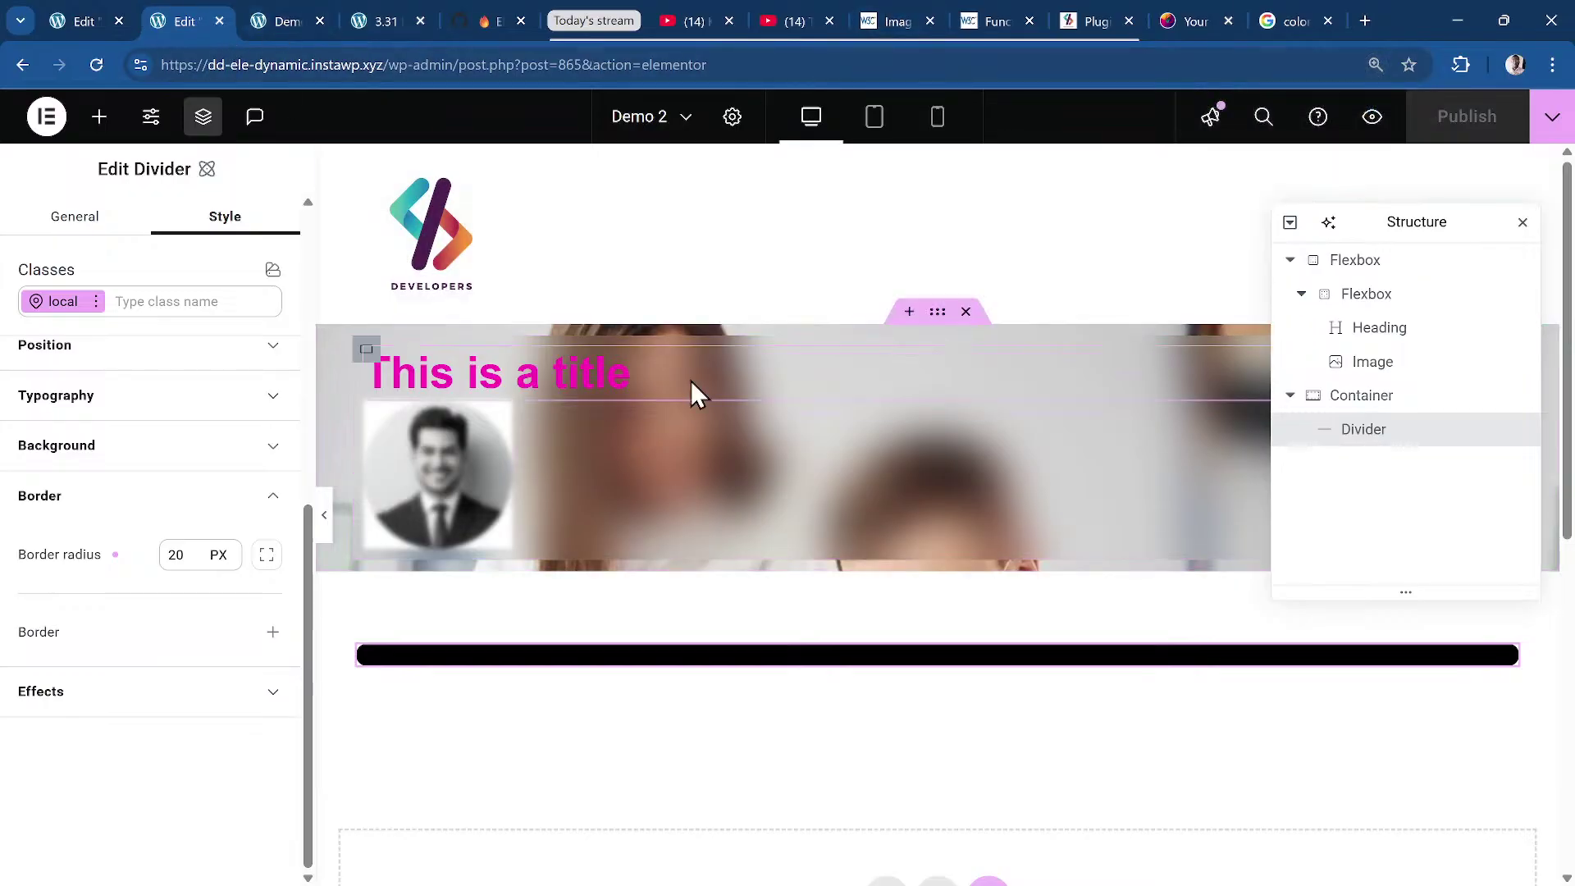
key("ctrl+plus")
key("ctrl+plus")
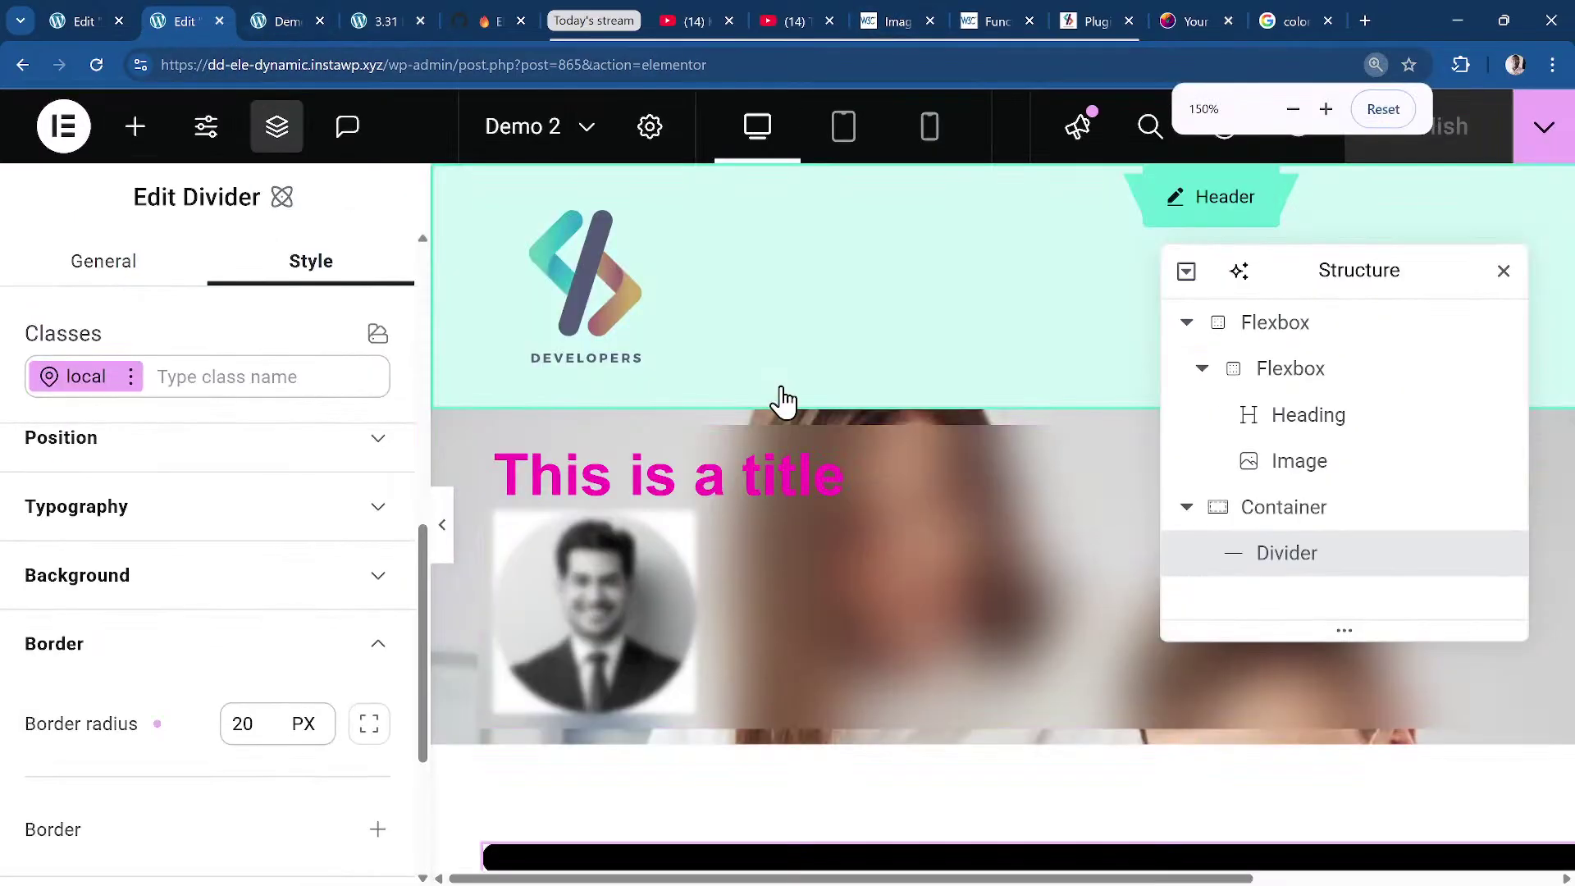
key("ctrl+minus")
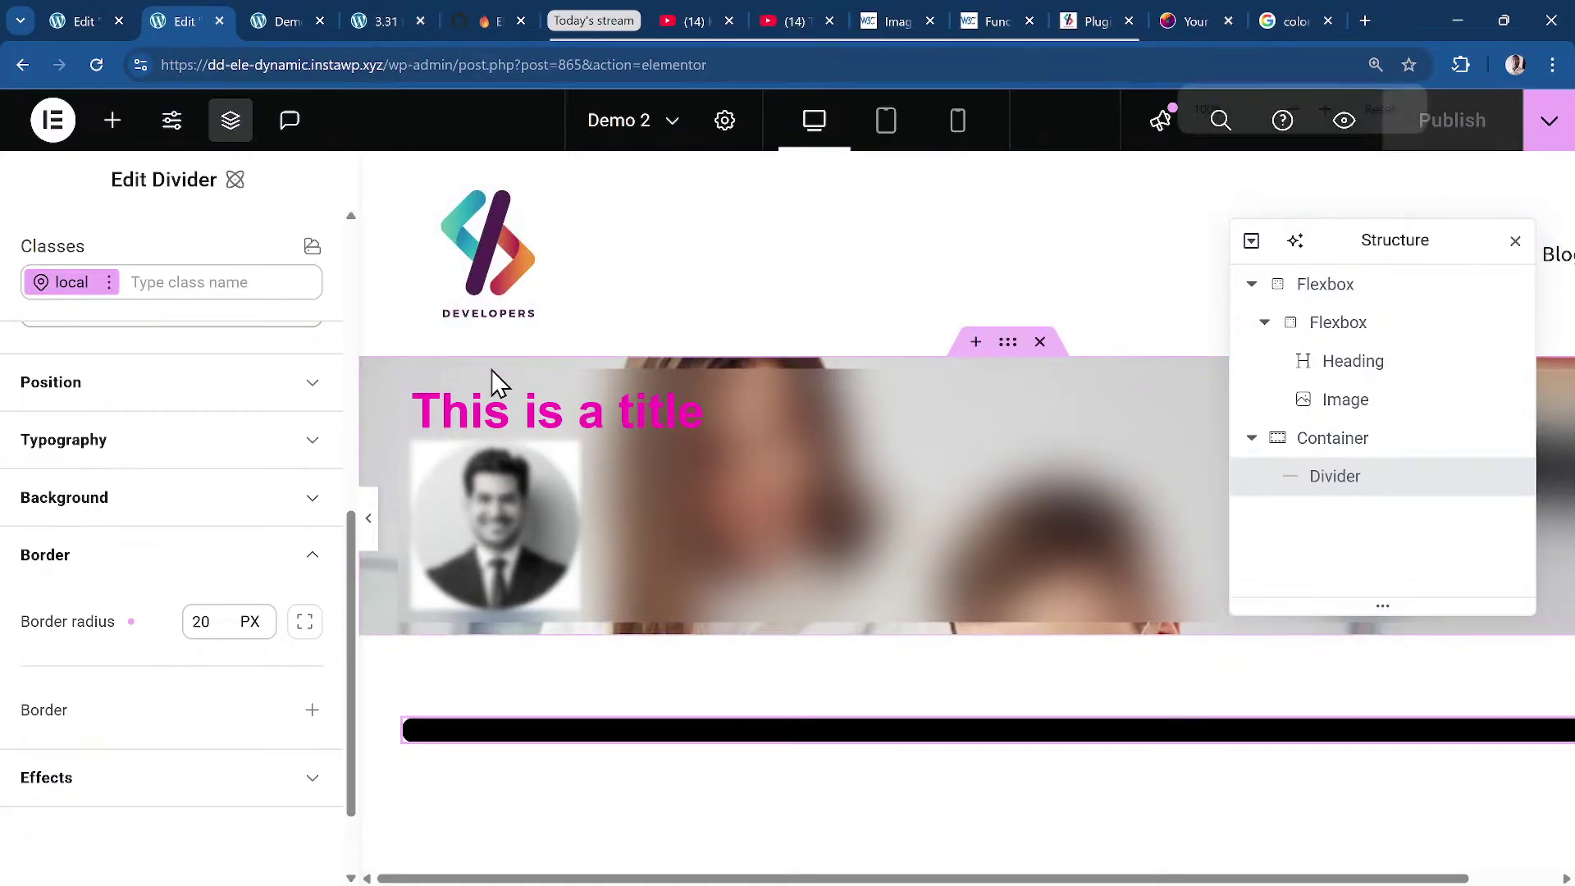
key("ctrl+minus")
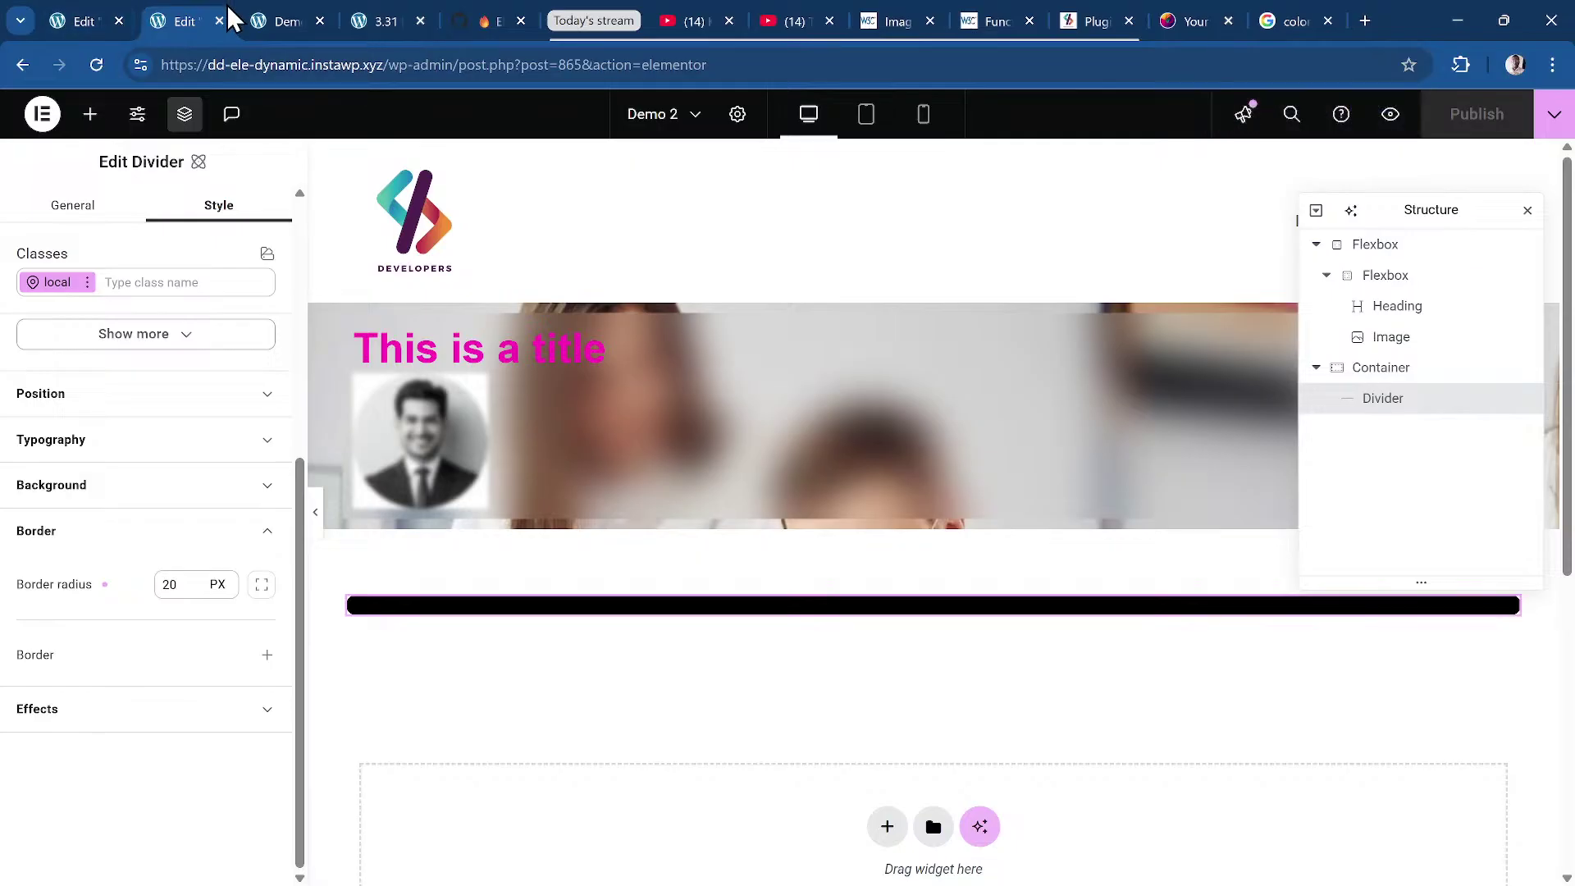
left_click(267, 21)
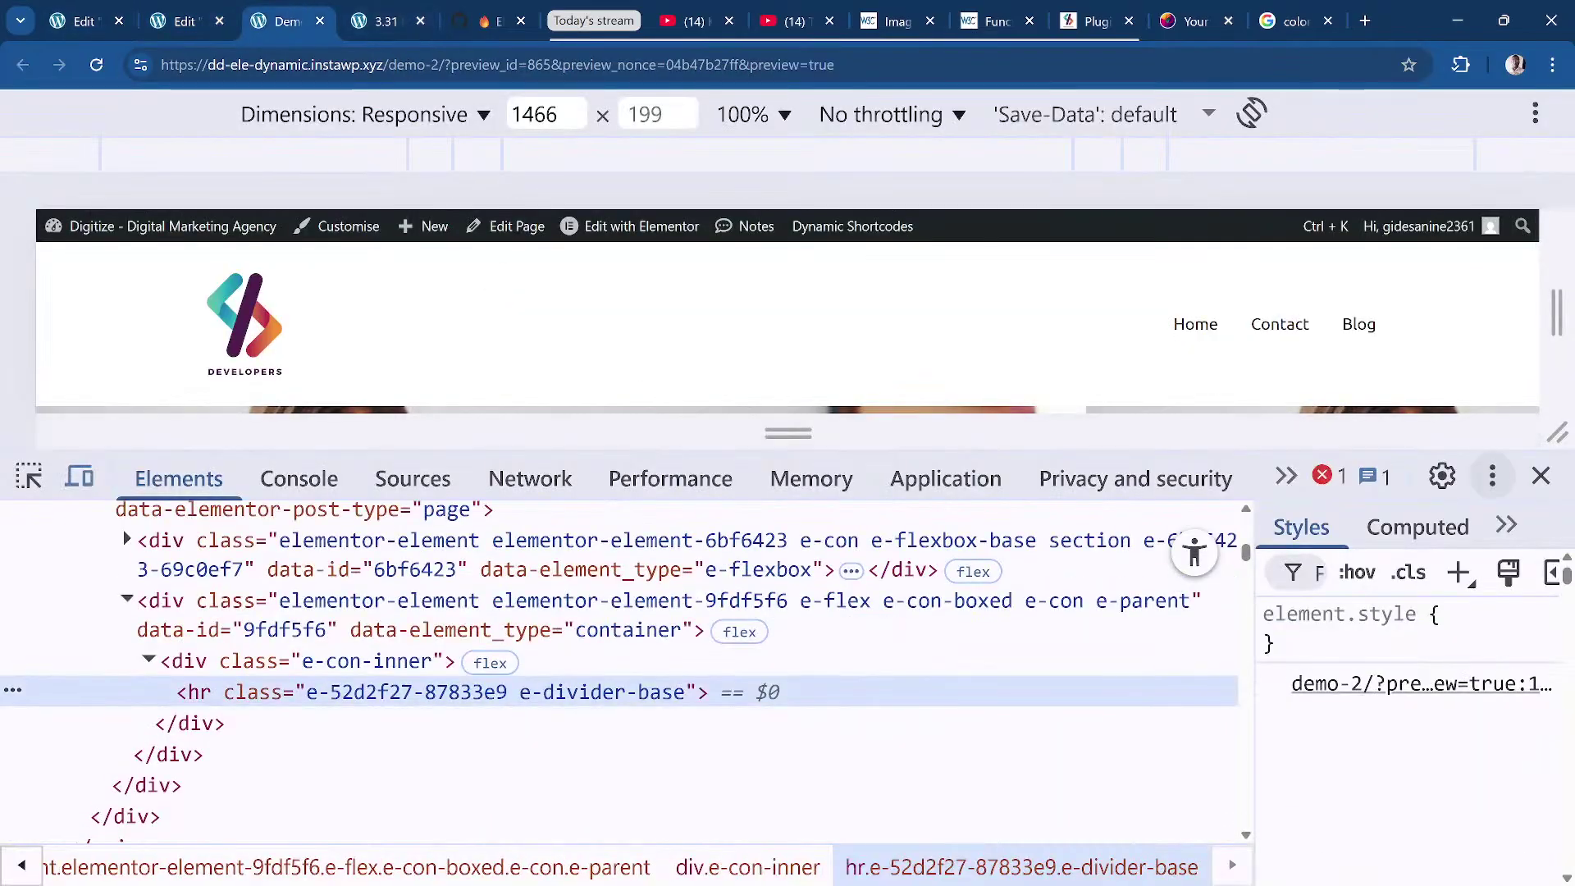
left_click(1539, 476)
scroll(668, 465, "down", 3)
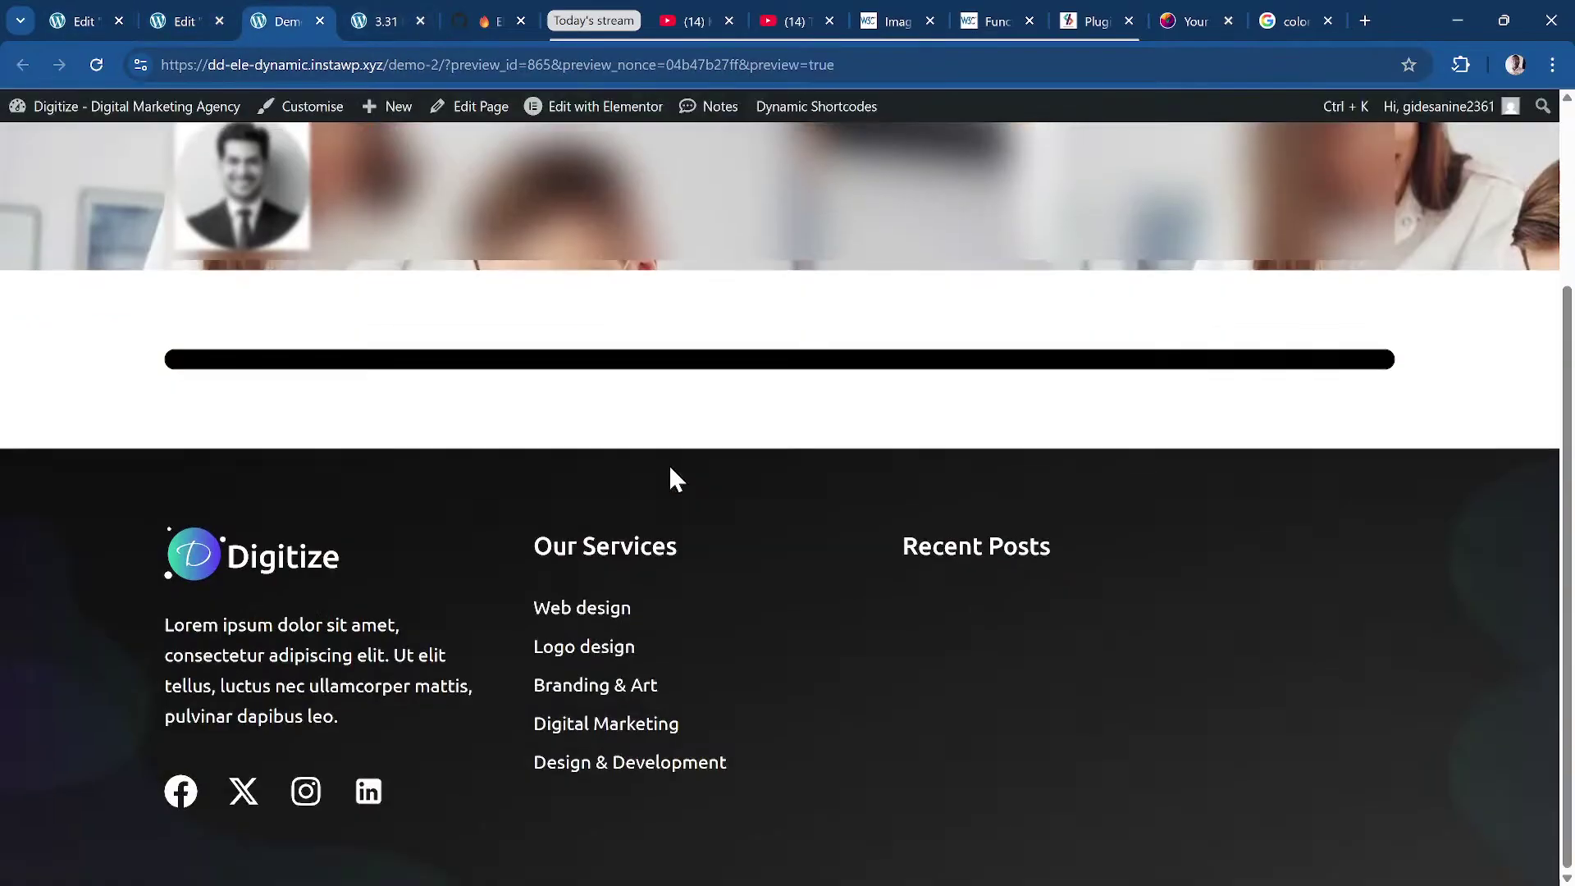
scroll(668, 464, "up", 3)
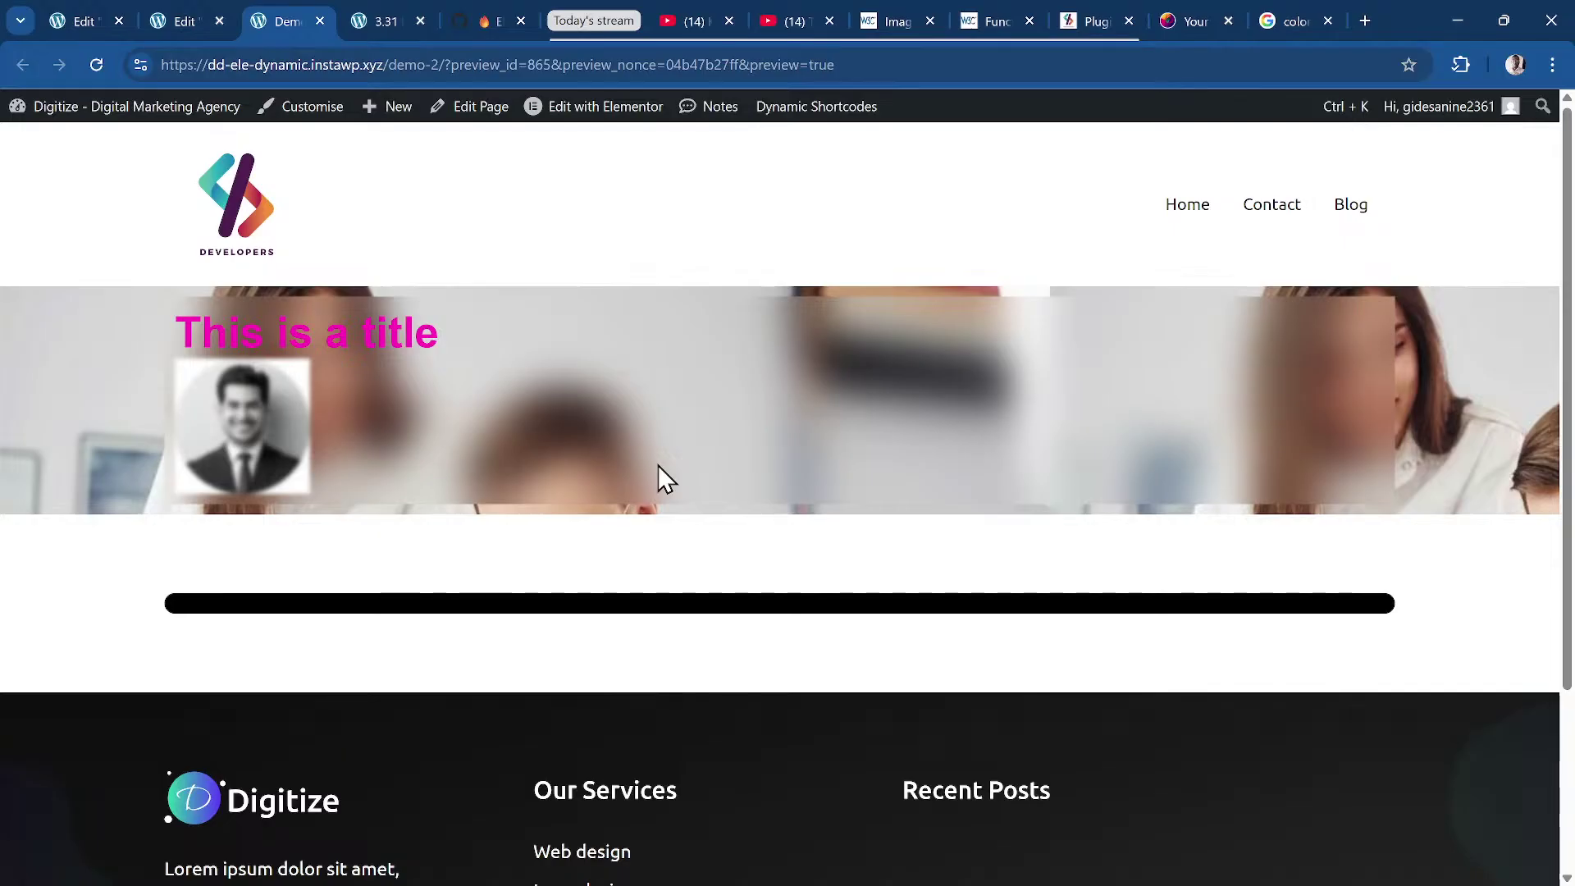
scroll(421, 386, "down", 3)
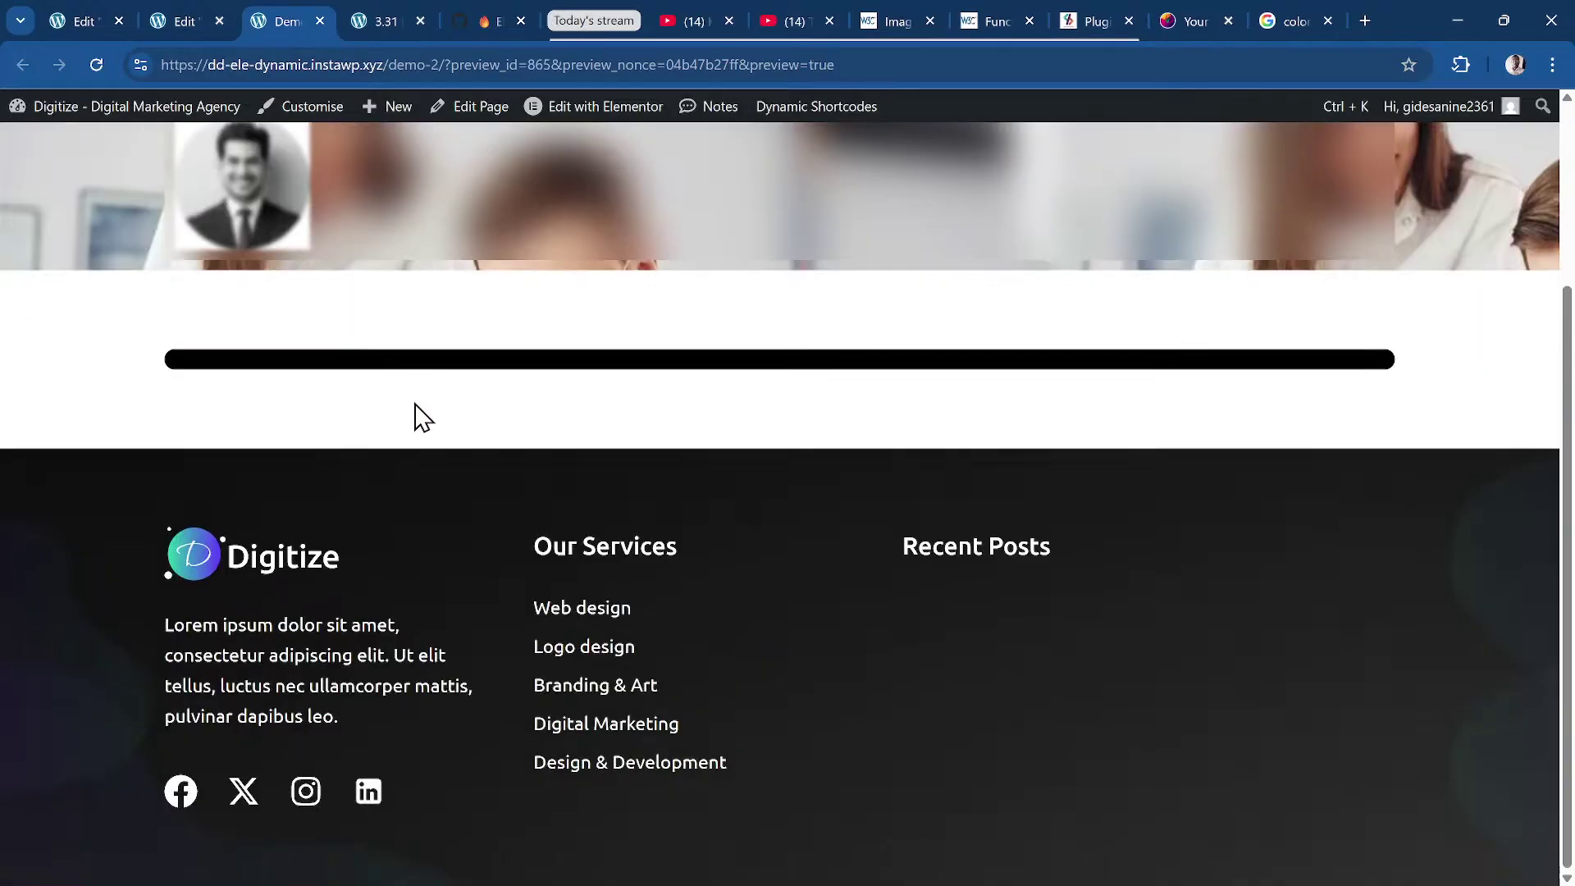